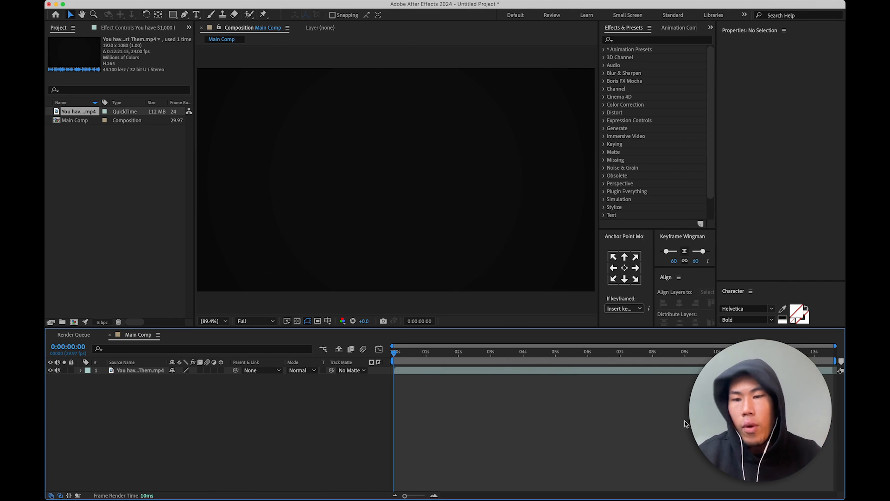
{"action": "left_click", "coordinate": [134, 371]}
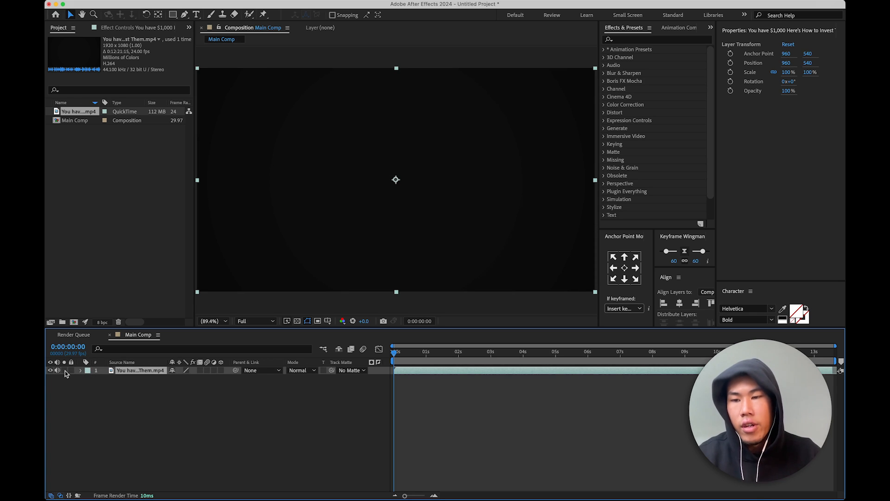
{"action": "left_click", "coordinate": [51, 371]}
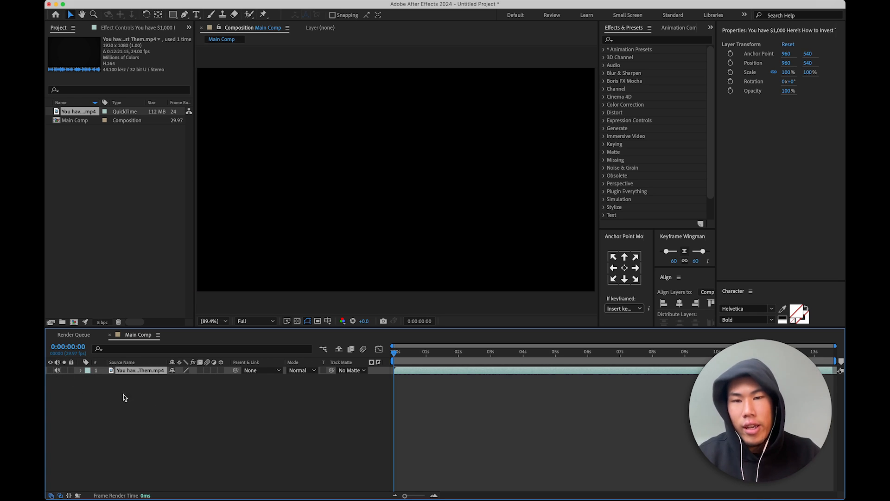
{"action": "left_click", "coordinate": [51, 371]}
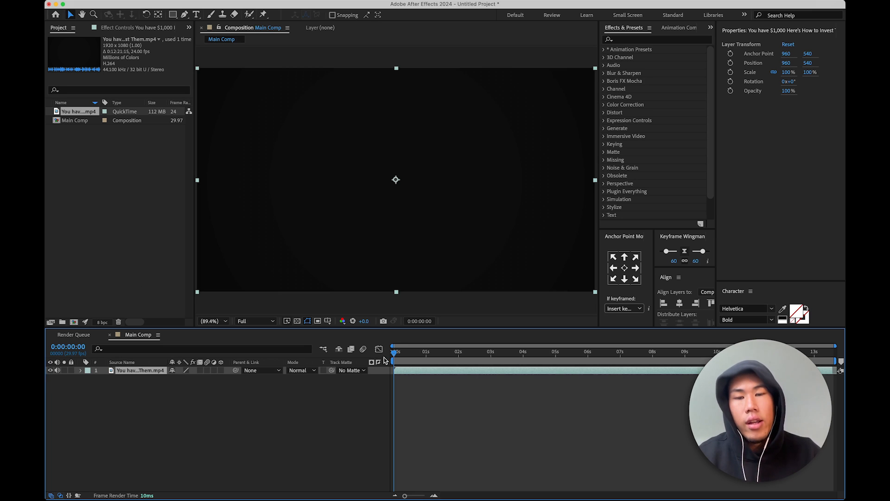
{"action": "left_click_drag", "start_coordinate": [398, 355], "coordinate": [367, 390]}
{"action": "left_click", "coordinate": [260, 458]}
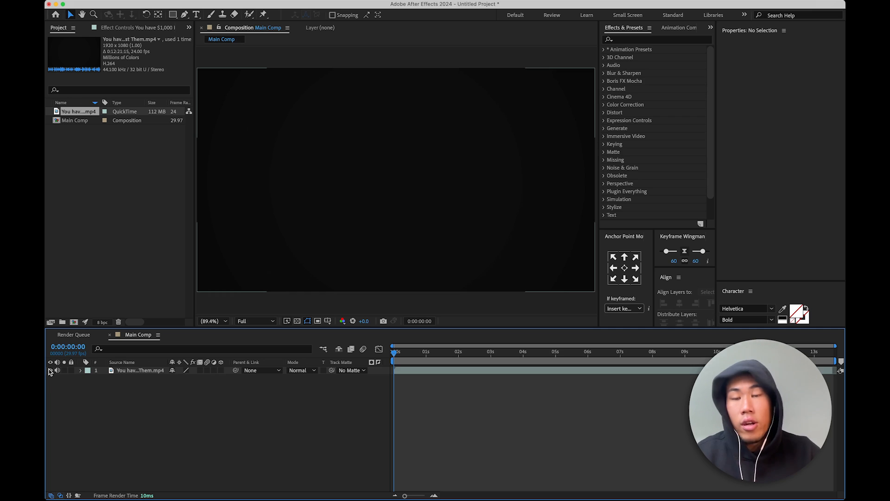
- Hide the video layer and create a 1920 x 1080 px solid in dark gray 101010
{"action": "left_click", "coordinate": [50, 370]}
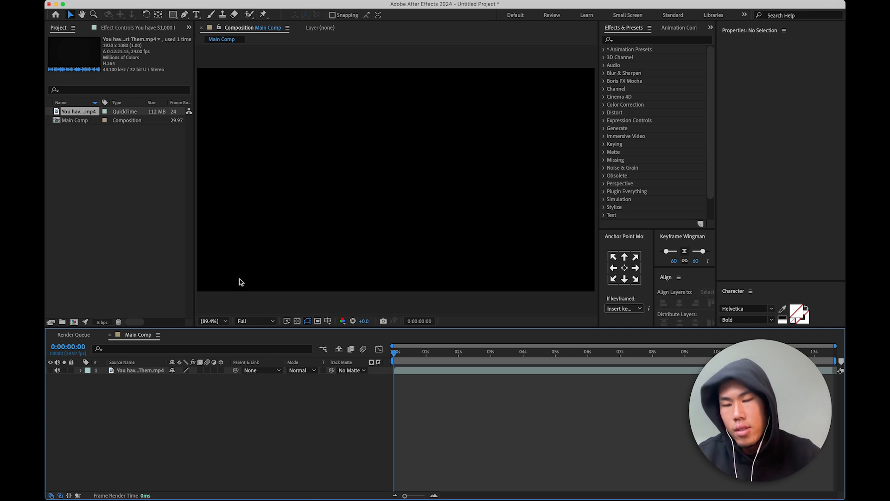
{"action": "right_click", "coordinate": [205, 378]}
{"action": "mouse_move", "coordinate": [261, 379]}
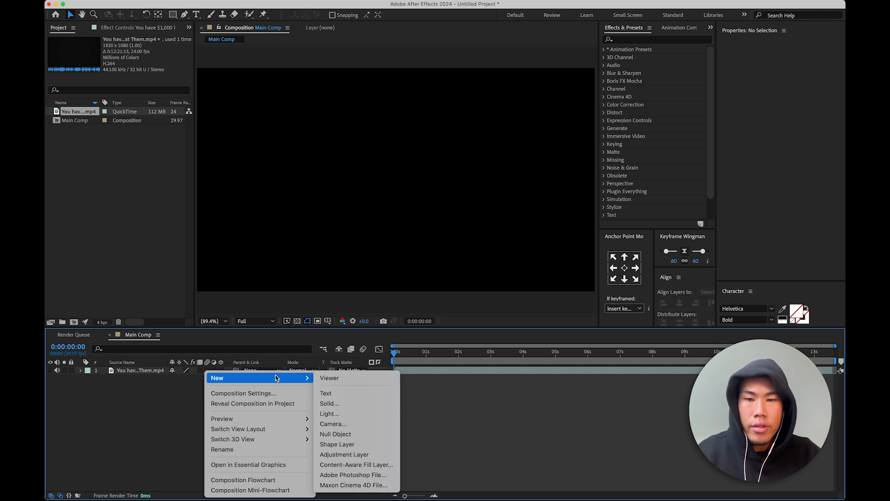
{"action": "left_click", "coordinate": [345, 403]}
{"action": "left_click", "coordinate": [438, 297]}
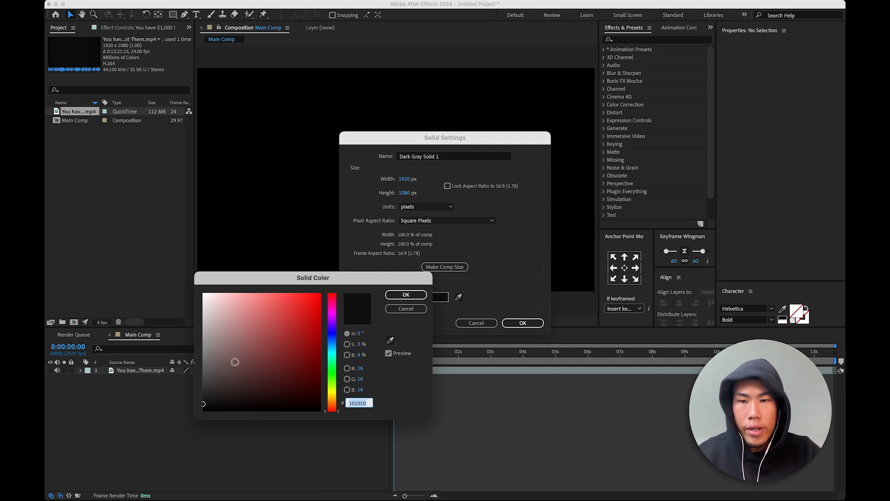
{"action": "left_click", "coordinate": [406, 295]}
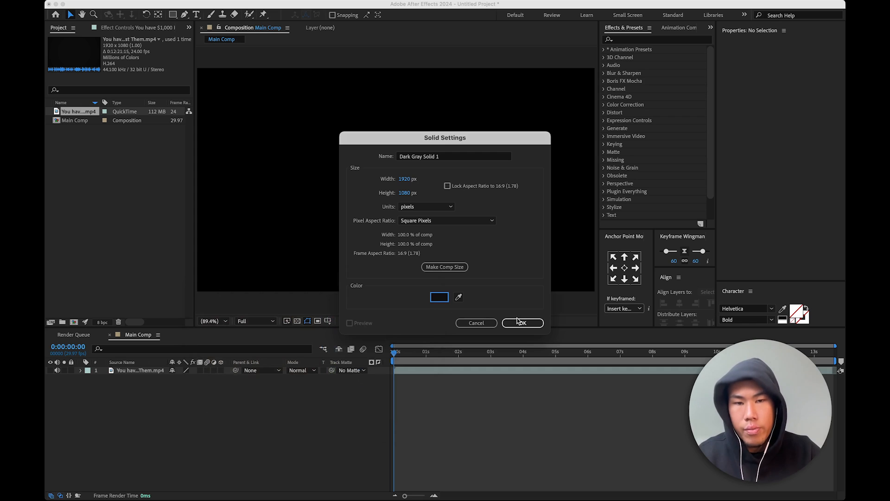
{"action": "left_click", "coordinate": [518, 322]}
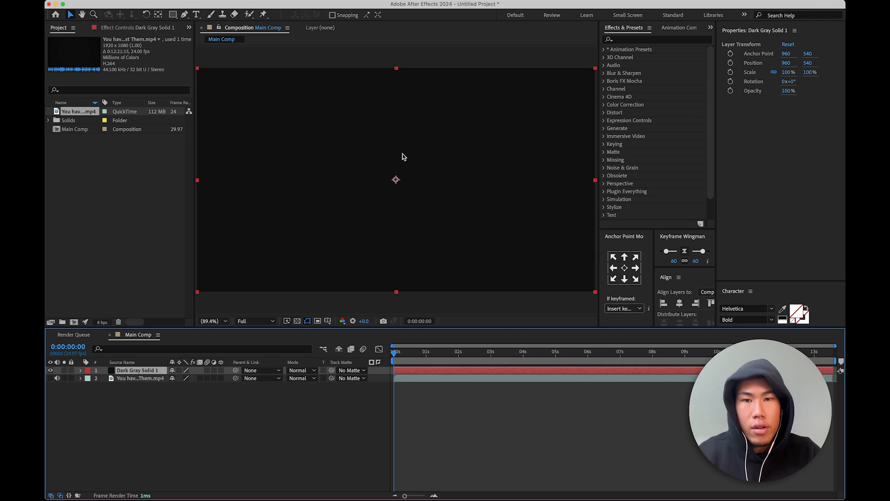
- With no layer selected, draw a wide ellipse of about 2071 x 461 px across the frame's upper edge
{"action": "scroll", "coordinate": [401, 157], "scroll_direction": "up", "scroll_amount": 1}
{"action": "scroll", "coordinate": [396, 182], "scroll_direction": "down", "scroll_amount": 1}
{"action": "left_click", "coordinate": [212, 321]}
{"action": "left_click", "coordinate": [211, 330]}
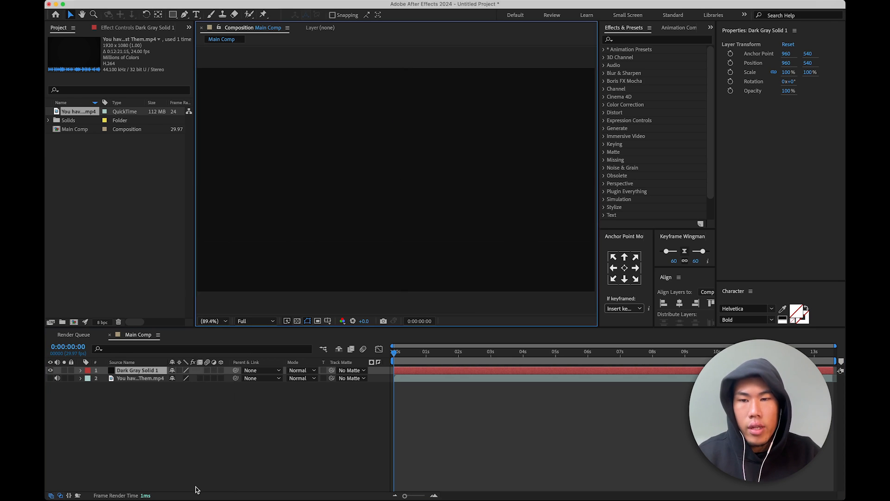
{"action": "left_click", "coordinate": [143, 477]}
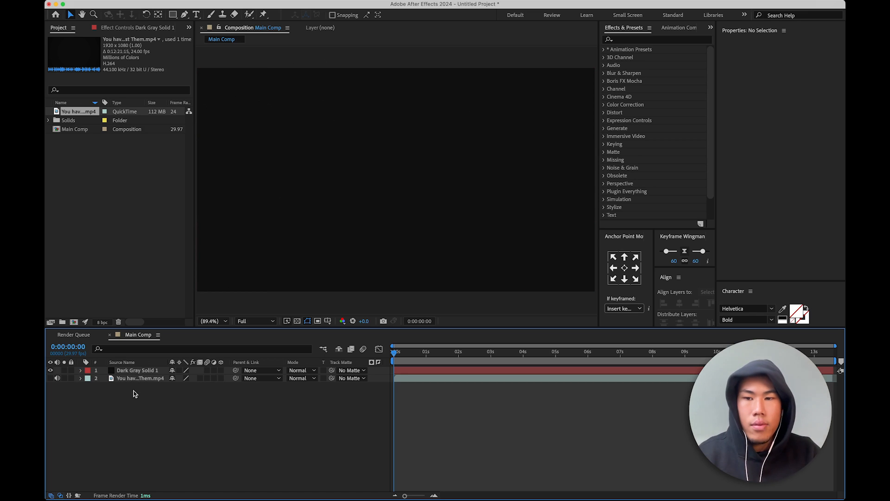
{"action": "left_click", "coordinate": [172, 14]}
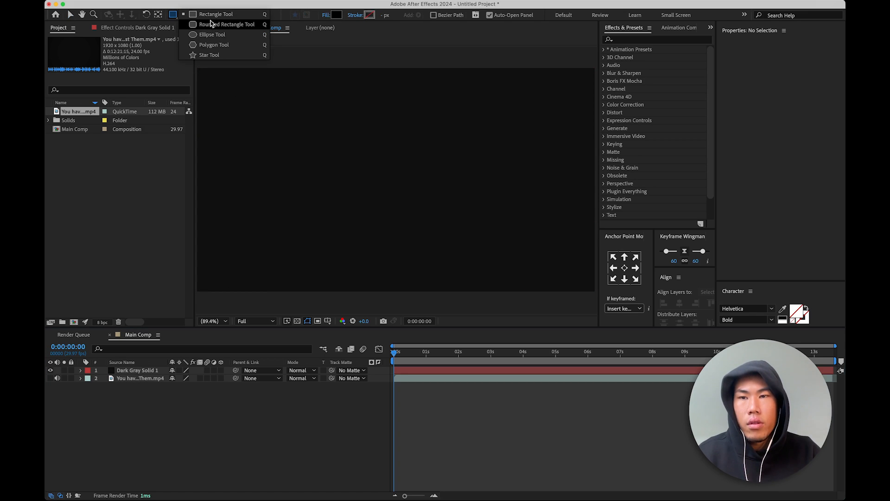
{"action": "left_click", "coordinate": [212, 35]}
{"action": "key", "text": "comma"}
{"action": "mouse_move", "coordinate": [303, 98]}
{"action": "left_mouse_down"}
{"action": "mouse_move", "coordinate": [470, 141]}
{"action": "mouse_move", "coordinate": [552, 152]}
{"action": "left_mouse_up"}
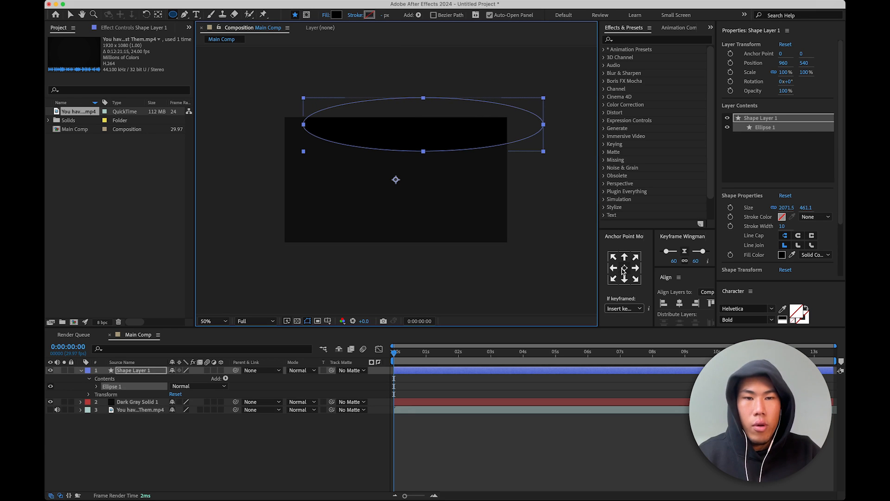
- Center the ellipse layer's anchor point on the shape and align the layer horizontally to the middle of the composition
{"action": "left_click", "coordinate": [624, 269]}
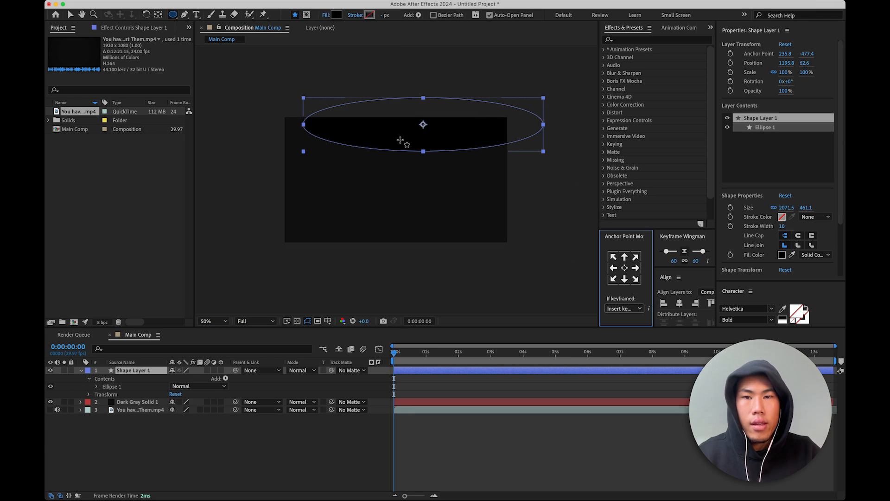
{"action": "left_click", "coordinate": [680, 304]}
{"action": "key", "text": "period"}
{"action": "key", "text": "comma"}
{"action": "key", "text": "v"}
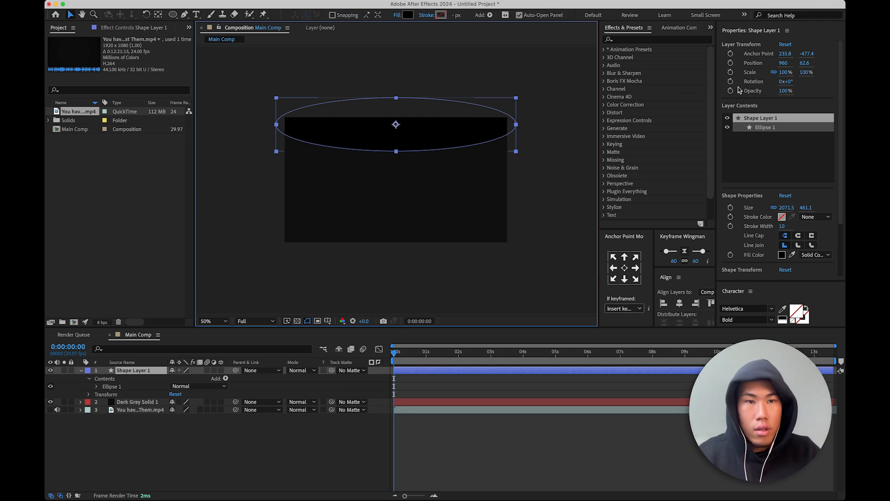
- Change the ellipse's fill color to a medium-dark yellowish green
{"action": "left_click", "coordinate": [782, 254]}
{"action": "left_click", "coordinate": [336, 381]}
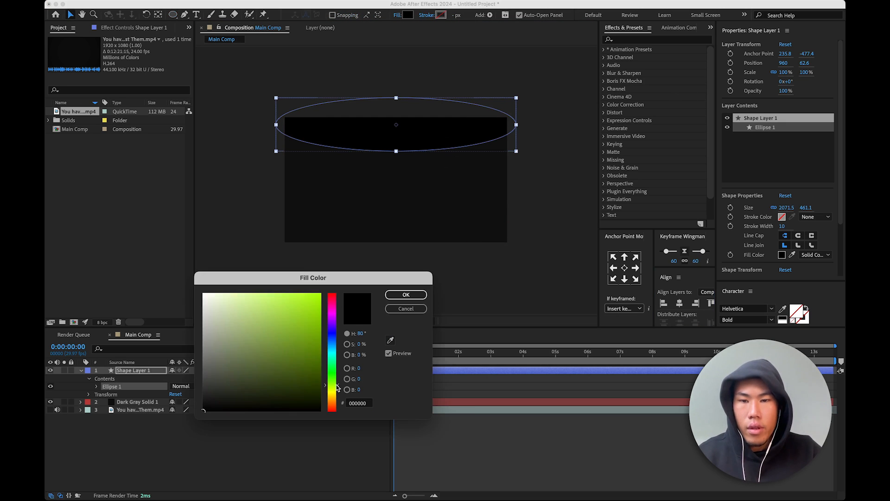
{"action": "left_click_drag", "start_coordinate": [310, 378], "coordinate": [376, 311]}
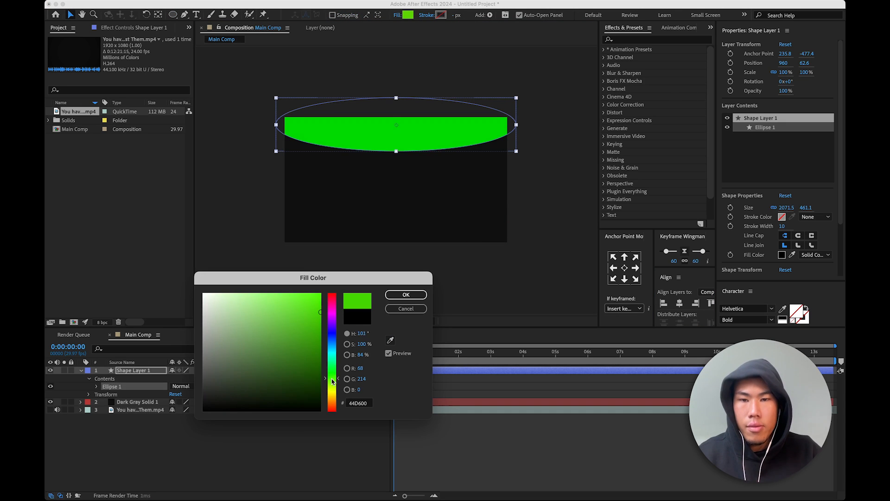
{"action": "left_click", "coordinate": [333, 391]}
{"action": "left_click_drag", "start_coordinate": [332, 394], "coordinate": [334, 385]}
{"action": "left_click_drag", "start_coordinate": [316, 320], "coordinate": [319, 334]}
{"action": "left_click", "coordinate": [406, 295]}
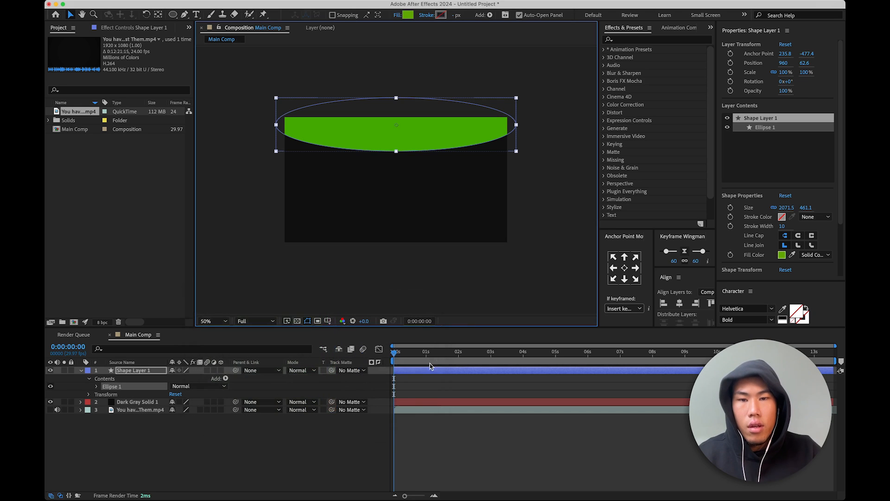
- Apply the Fast Box Blur effect to the ellipse layer and set its Blur Radius to 160
{"action": "left_click", "coordinate": [639, 40]}
{"action": "type", "text": "fast"}
{"action": "double_click", "coordinate": [651, 105]}
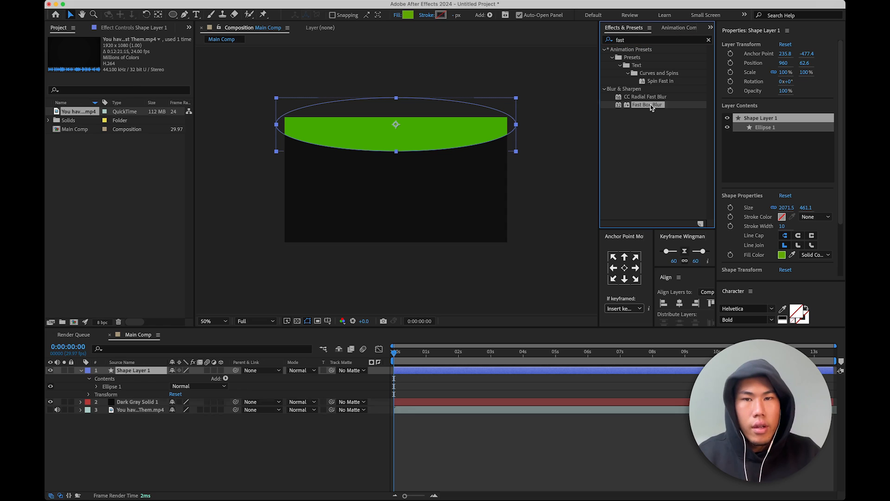
{"action": "left_click", "coordinate": [132, 55]}
{"action": "type", "text": "15"}
{"action": "key", "text": "Return"}
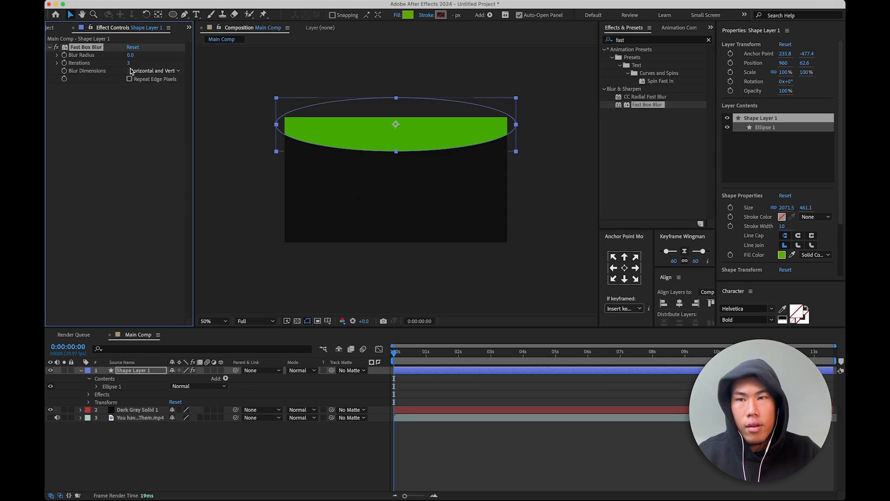
{"action": "key", "text": "Caps_Lock"}
{"action": "key", "text": "Caps_Lock"}
{"action": "left_click_drag", "start_coordinate": [136, 57], "coordinate": [143, 56]}
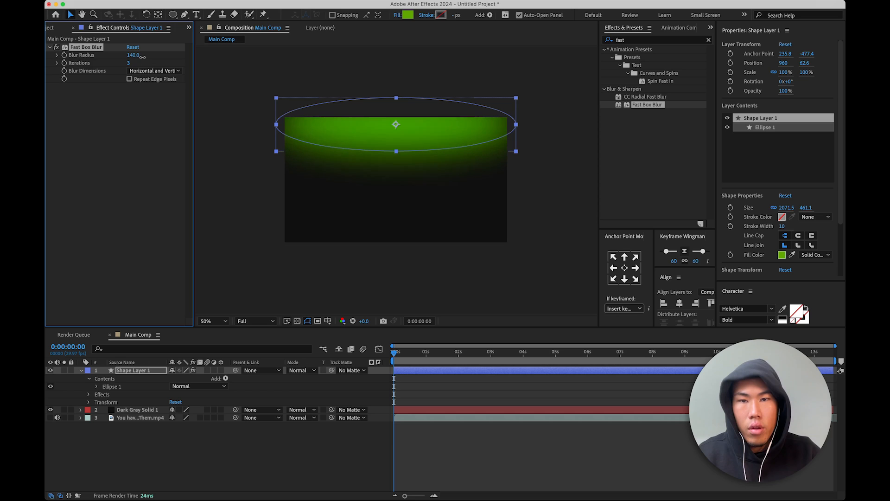
- Move the blurred ellipse up to a Y position of about -206 and lower its opacity to 39%
{"action": "left_click_drag", "start_coordinate": [804, 63], "coordinate": [648, 94]}
{"action": "scroll", "coordinate": [416, 113], "scroll_direction": "up", "scroll_amount": 1}
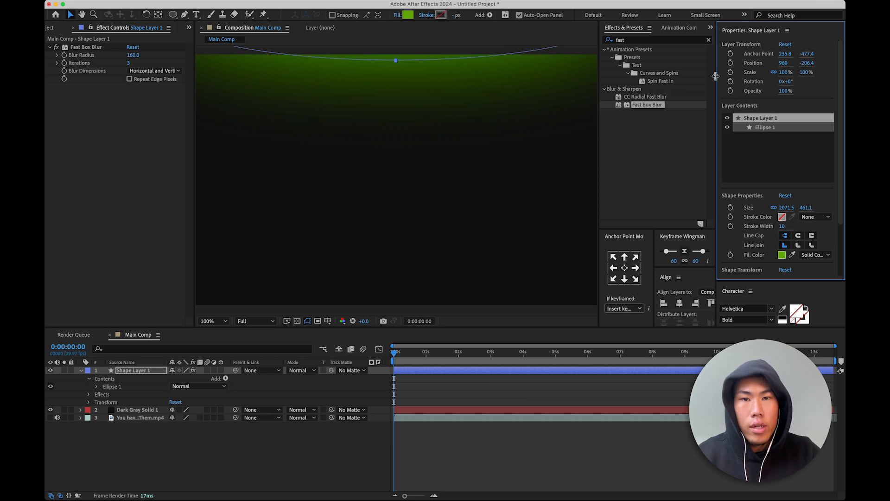
{"action": "left_click_drag", "start_coordinate": [788, 92], "coordinate": [769, 96]}
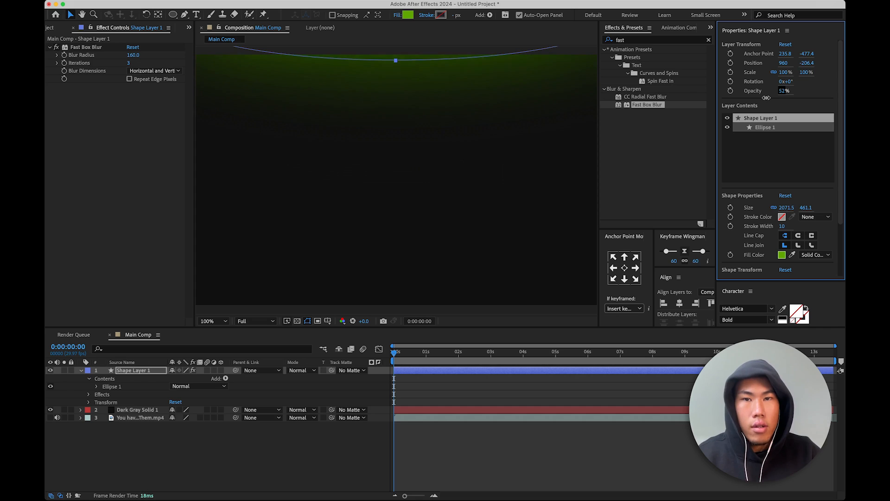
{"action": "scroll", "coordinate": [587, 105], "scroll_direction": "down", "scroll_amount": 1}
{"action": "left_click_drag", "start_coordinate": [784, 91], "coordinate": [780, 93]}
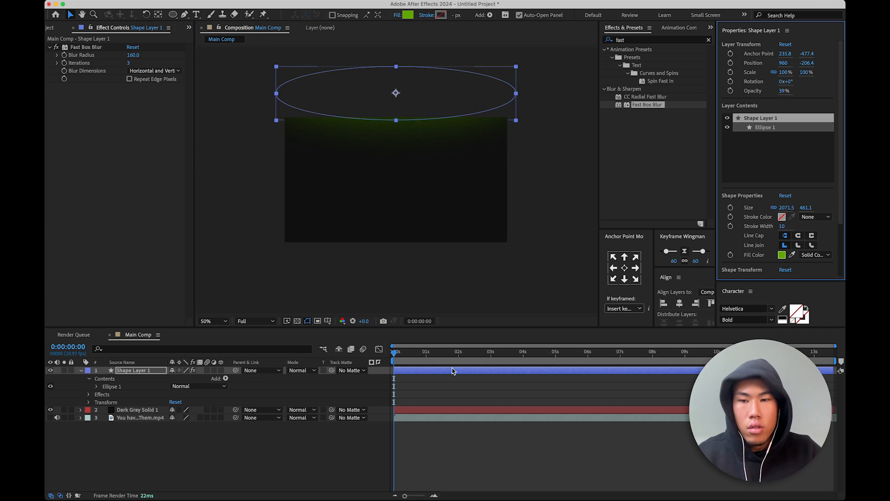
- Collapse the ellipse's shape layer and rename it as Green Glow
{"action": "left_click", "coordinate": [266, 442]}
{"action": "left_click", "coordinate": [79, 370]}
{"action": "right_click", "coordinate": [133, 370]}
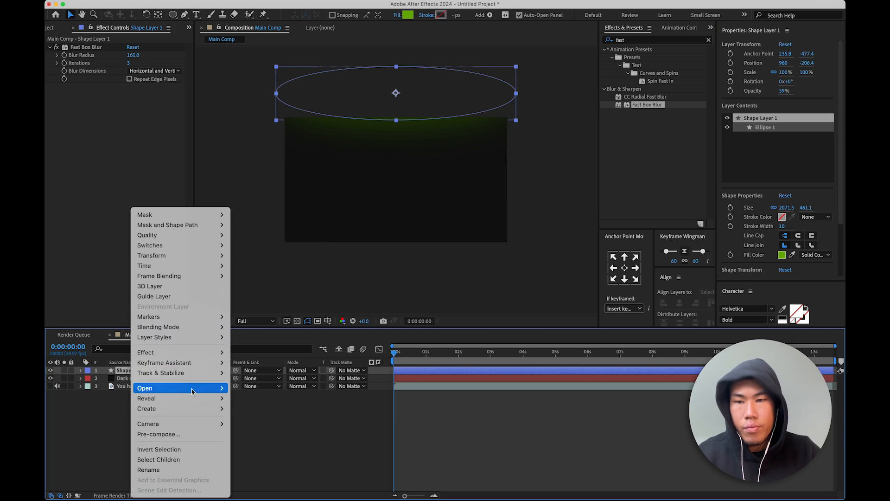
{"action": "left_click", "coordinate": [173, 473]}
{"action": "type", "text": "Gree Glwo"}
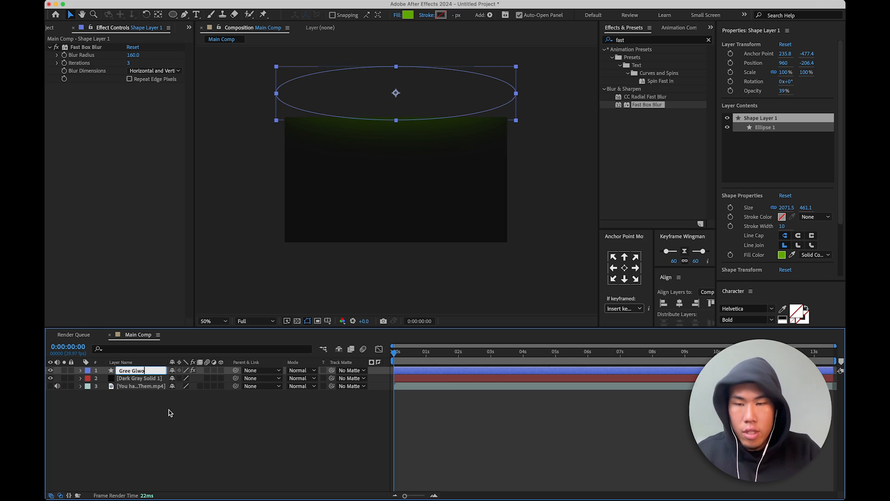
{"action": "key", "text": "BackSpace"}
{"action": "key", "text": "BackSpace"}
{"action": "type", "text": "ow"}
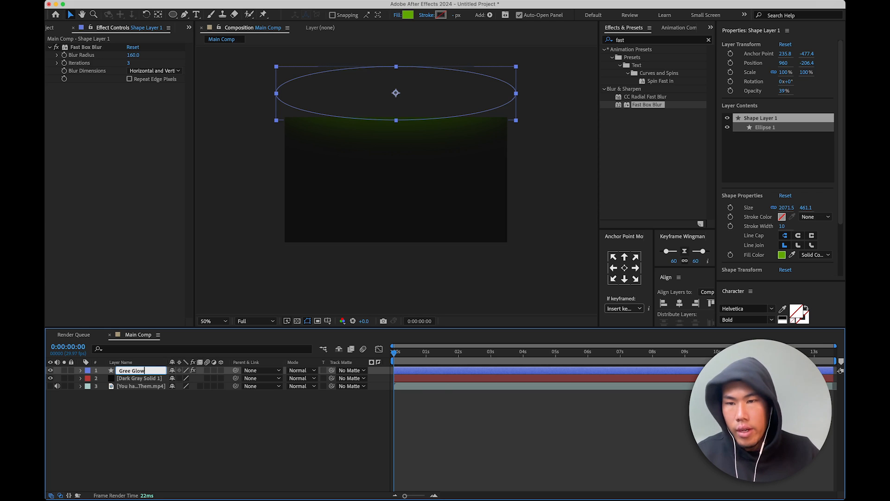
{"action": "key", "text": "Return"}
{"action": "right_click", "coordinate": [132, 370]}
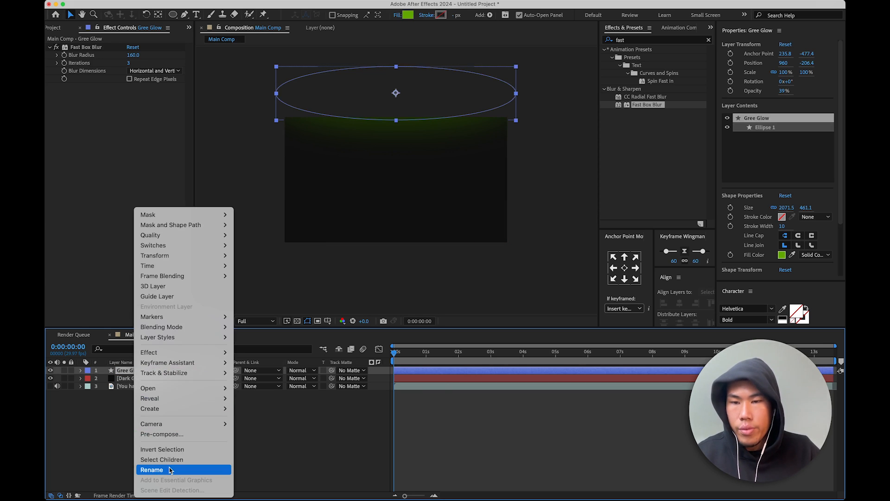
{"action": "left_click", "coordinate": [153, 469]}
{"action": "left_click", "coordinate": [131, 370]}
{"action": "type", "text": "n"}
{"action": "key", "text": "Return"}
{"action": "left_click", "coordinate": [194, 438]}
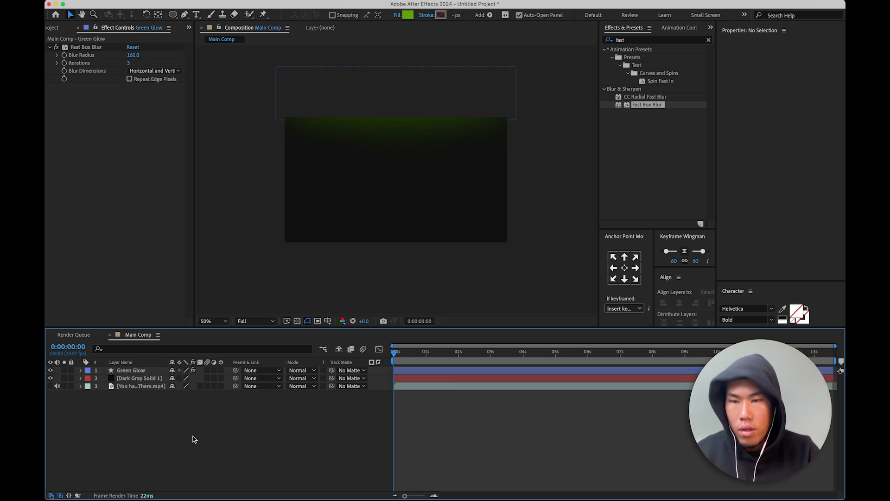
{"action": "left_click", "coordinate": [142, 381]}
{"action": "left_click", "coordinate": [180, 457]}
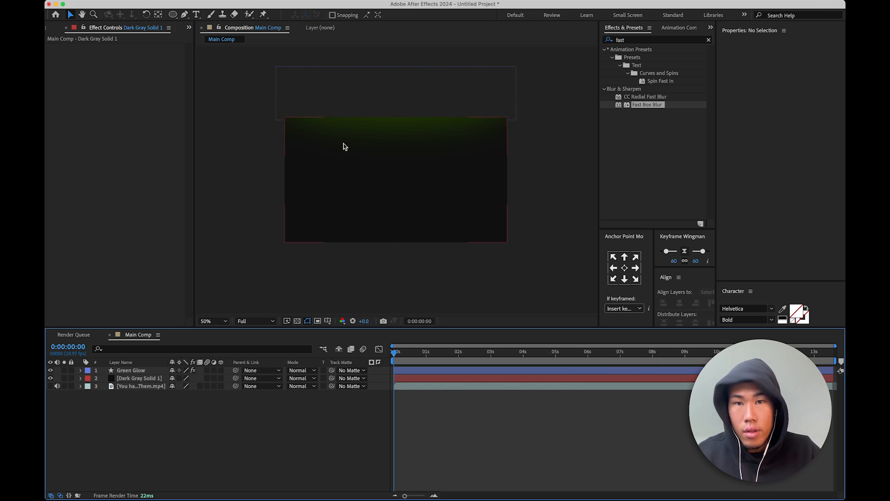
{"action": "left_click", "coordinate": [208, 320]}
{"action": "left_click", "coordinate": [220, 334]}
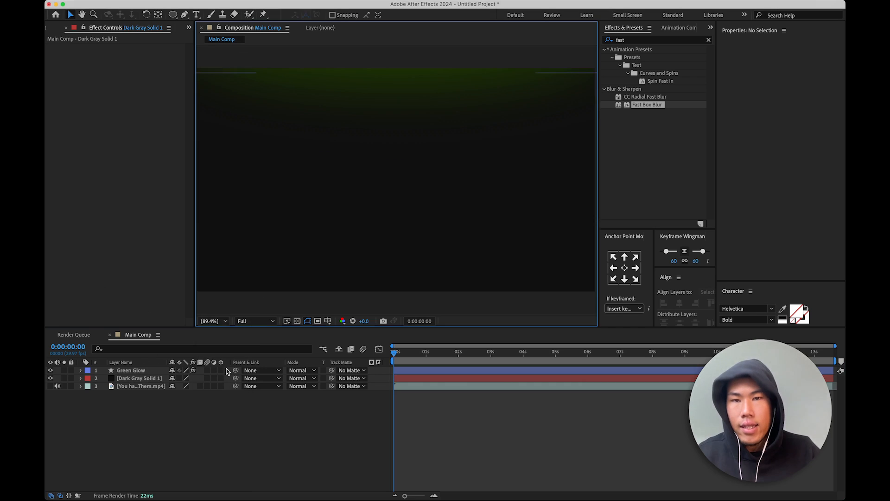
{"action": "key", "text": "comma"}
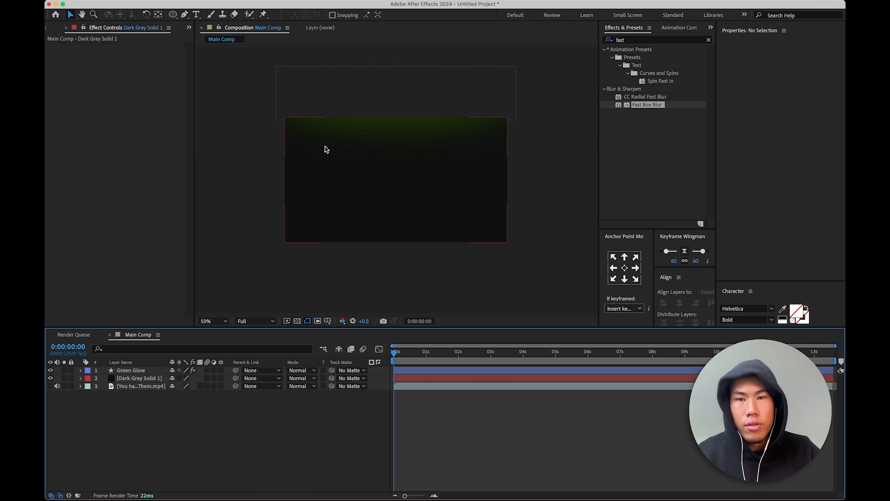
- Show the video layer at 0:00:01:23 on top of the layer stack and hide the dark gray solid
{"action": "left_click", "coordinate": [50, 385]}
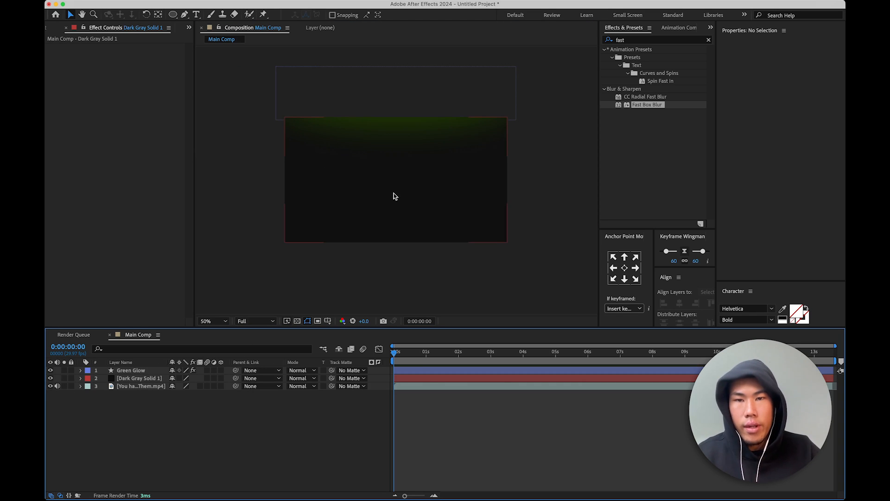
{"action": "left_click_drag", "start_coordinate": [401, 354], "coordinate": [450, 357]}
{"action": "left_click_drag", "start_coordinate": [136, 390], "coordinate": [137, 369]}
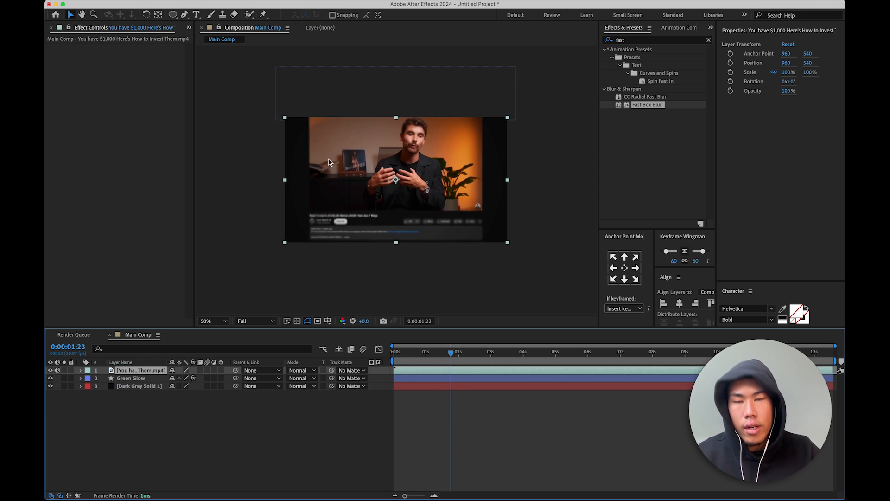
{"action": "left_click", "coordinate": [50, 386]}
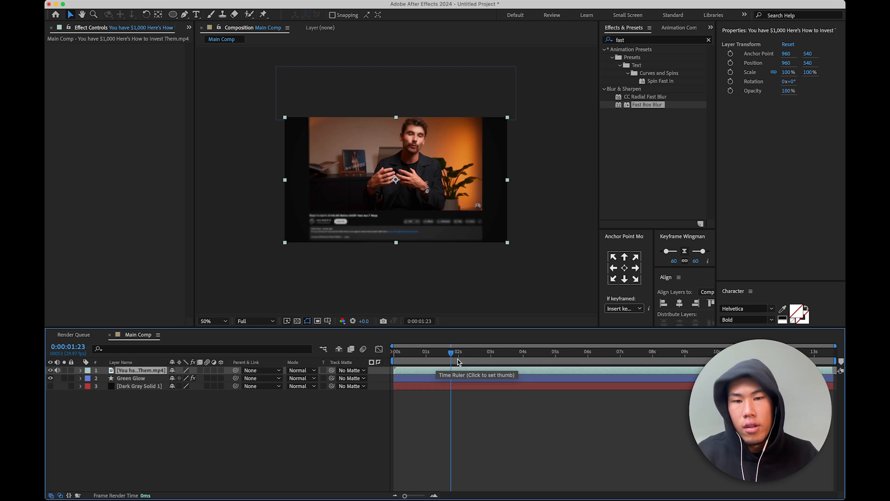
- Set the viewer to Quarter resolution and Fit magnification, and hide the video layer
{"action": "left_click", "coordinate": [255, 321]}
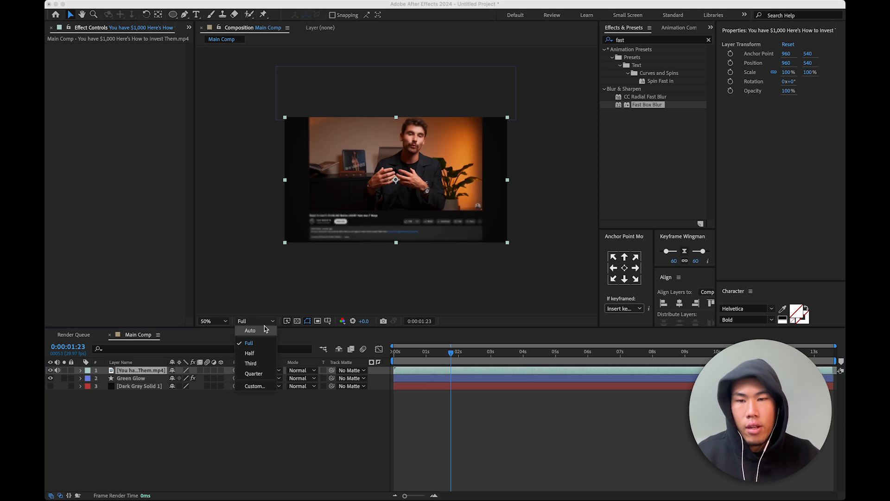
{"action": "left_click", "coordinate": [255, 374]}
{"action": "left_click", "coordinate": [327, 452]}
{"action": "left_click", "coordinate": [214, 321]}
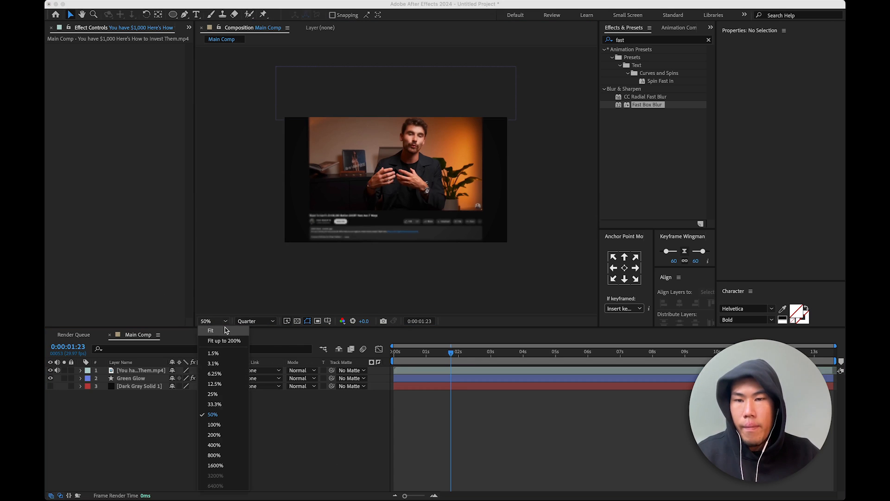
{"action": "left_click", "coordinate": [213, 331]}
{"action": "left_click", "coordinate": [51, 370]}
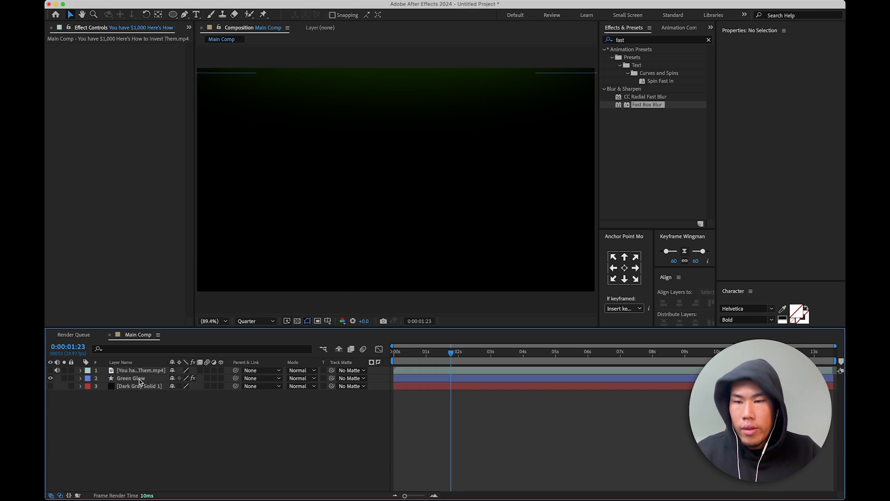
- Change the label colour of both the video layer and the Green Glow layer to yellow
{"action": "left_click", "coordinate": [138, 379]}
{"action": "left_click", "coordinate": [135, 372]}
{"action": "left_click", "coordinate": [105, 380], "text": "shift"}
{"action": "left_click", "coordinate": [88, 378]}
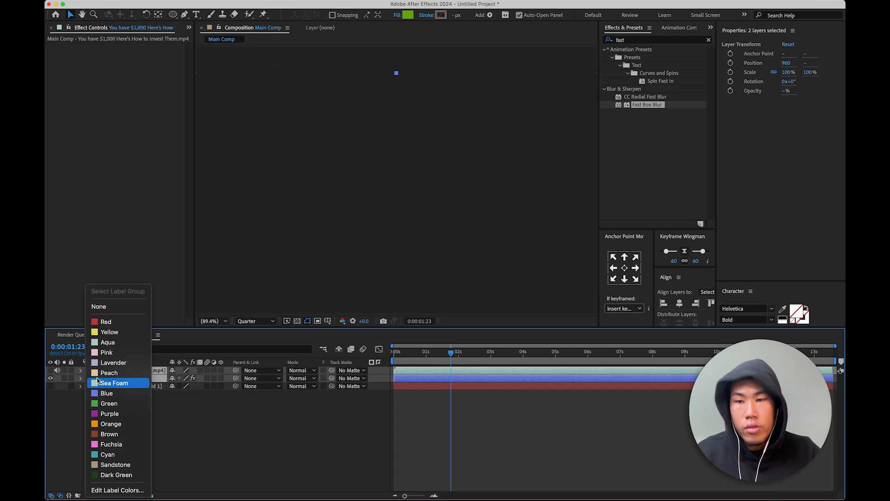
{"action": "left_click", "coordinate": [118, 332]}
{"action": "left_click", "coordinate": [312, 460]}
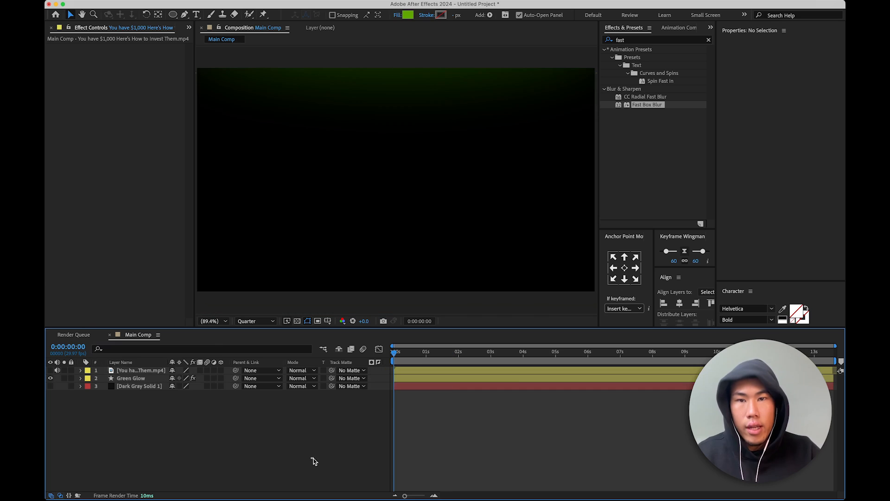
{"action": "left_click", "coordinate": [140, 379]}
{"action": "left_click", "coordinate": [147, 372]}
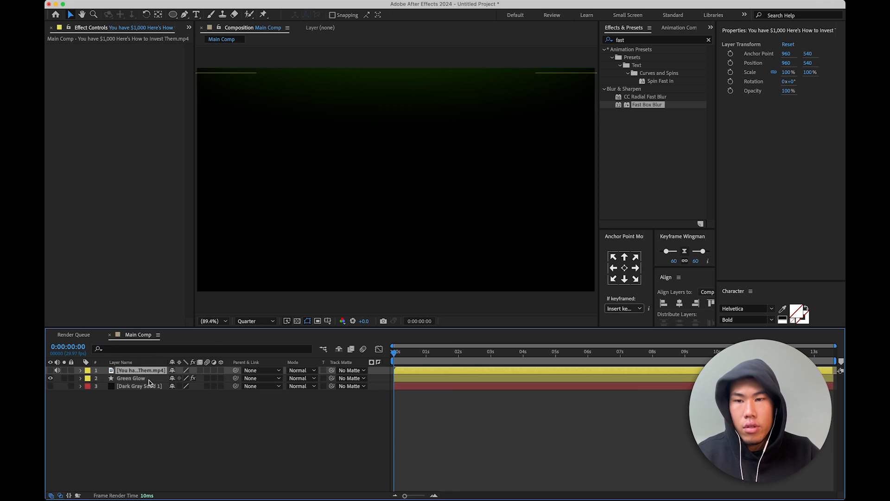
{"action": "left_click", "coordinate": [149, 378]}
{"action": "left_click", "coordinate": [173, 421]}
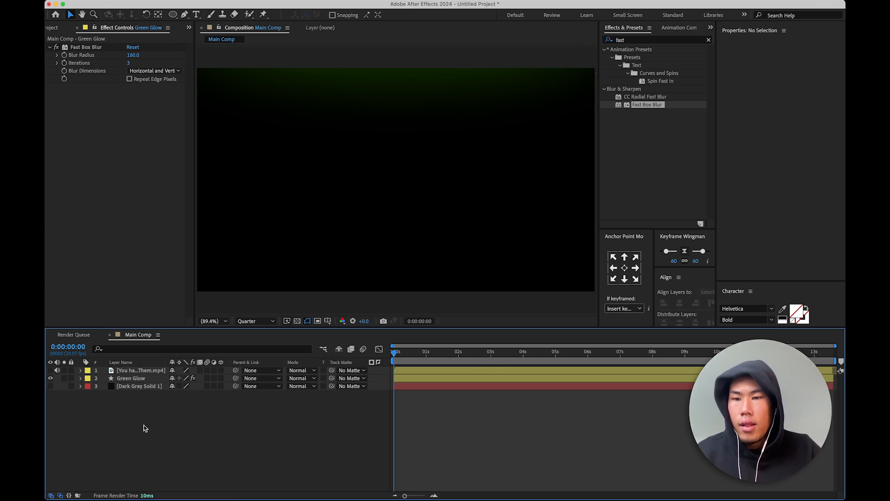
{"action": "right_click", "coordinate": [129, 398]}
{"action": "mouse_move", "coordinate": [146, 380]}
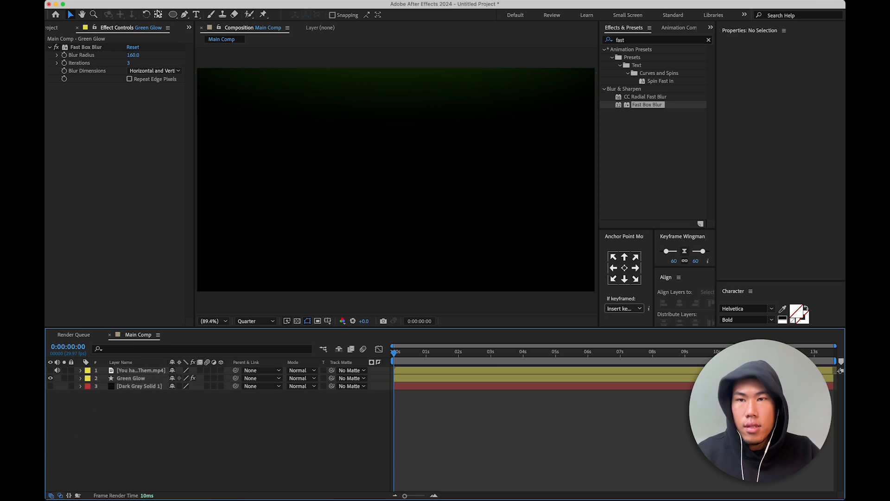
- Add the project's MP4 footage on top of the layer stack and shift it so a talking-head shot plays from 0:00:00:00
{"action": "left_click", "coordinate": [51, 29]}
{"action": "left_click", "coordinate": [73, 119]}
{"action": "left_click", "coordinate": [77, 129]}
{"action": "left_click", "coordinate": [81, 119]}
{"action": "left_click_drag", "start_coordinate": [82, 114], "coordinate": [155, 370]}
{"action": "left_click_drag", "start_coordinate": [691, 372], "coordinate": [283, 383]}
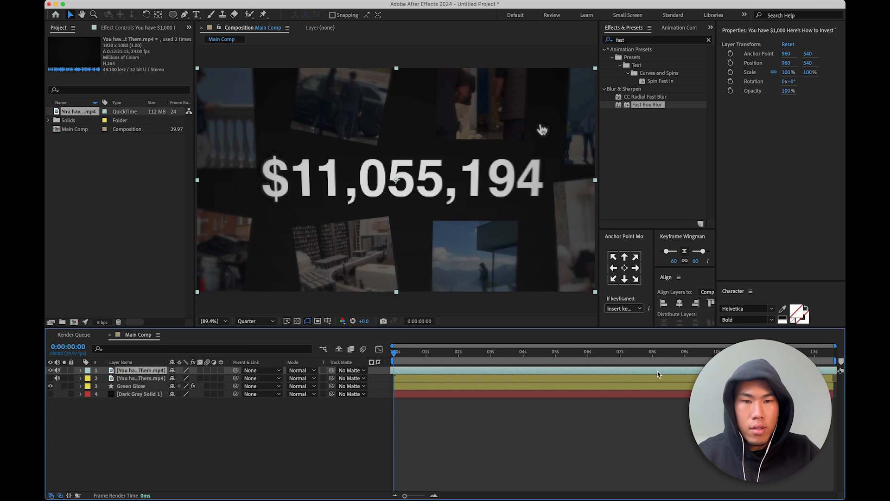
{"action": "left_click_drag", "start_coordinate": [658, 373], "coordinate": [554, 379]}
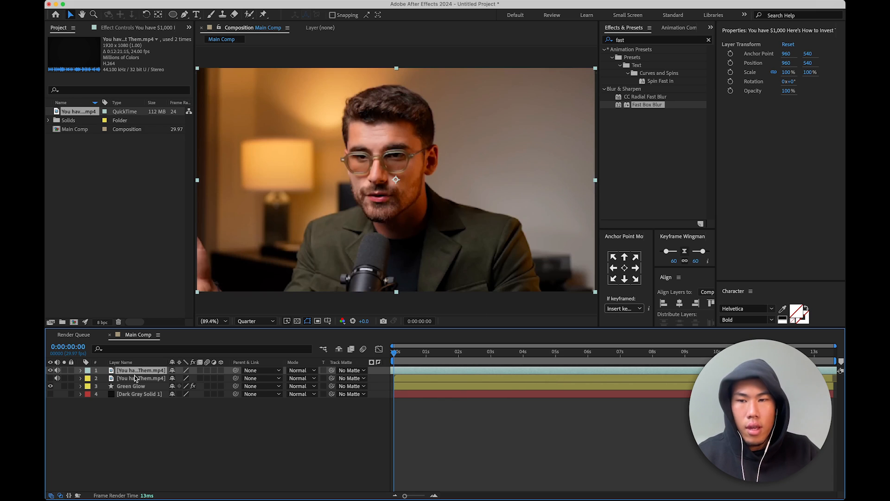
{"action": "left_click", "coordinate": [50, 370]}
{"action": "key", "text": "super+d"}
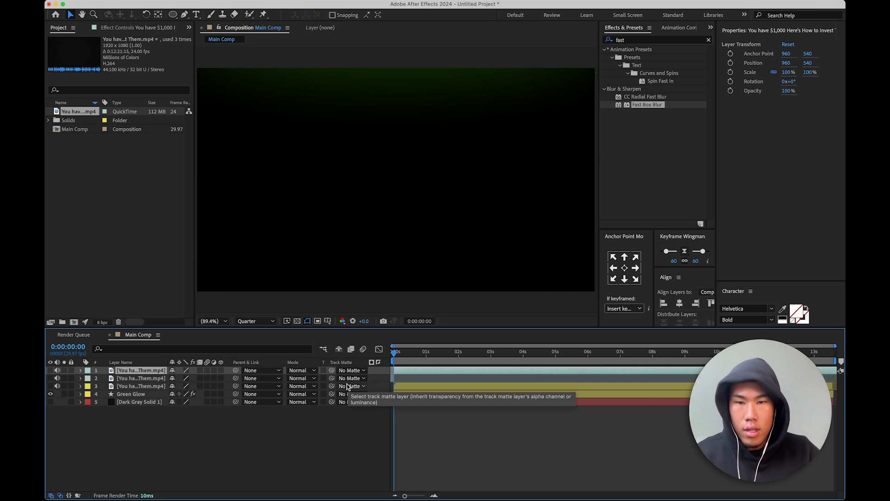
{"action": "left_click", "coordinate": [387, 378]}
{"action": "key", "text": "Delete"}
- Make the top video layer visible at 0:00:05:23 and mute its audio
{"action": "left_click_drag", "start_coordinate": [412, 355], "coordinate": [580, 355]}
{"action": "left_click", "coordinate": [575, 371]}
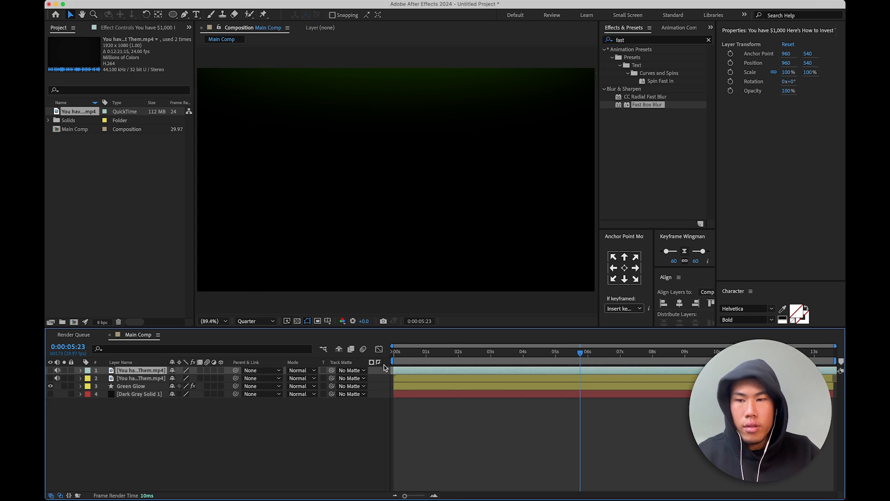
{"action": "left_click", "coordinate": [50, 370]}
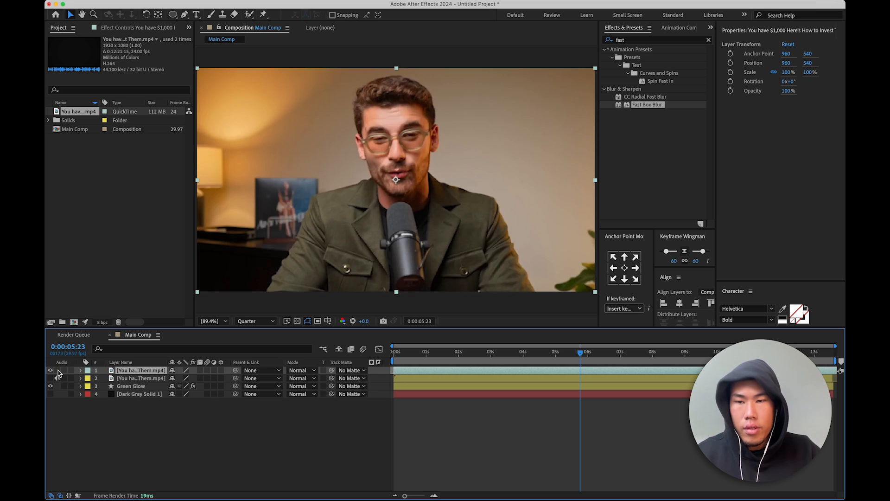
- Split the top video layer at 0:00:06:25, delete the second part, and place a duplicate of the remaining clip directly after the cut
{"action": "left_click", "coordinate": [644, 361]}
{"action": "left_click_drag", "start_coordinate": [644, 362], "coordinate": [614, 361]}
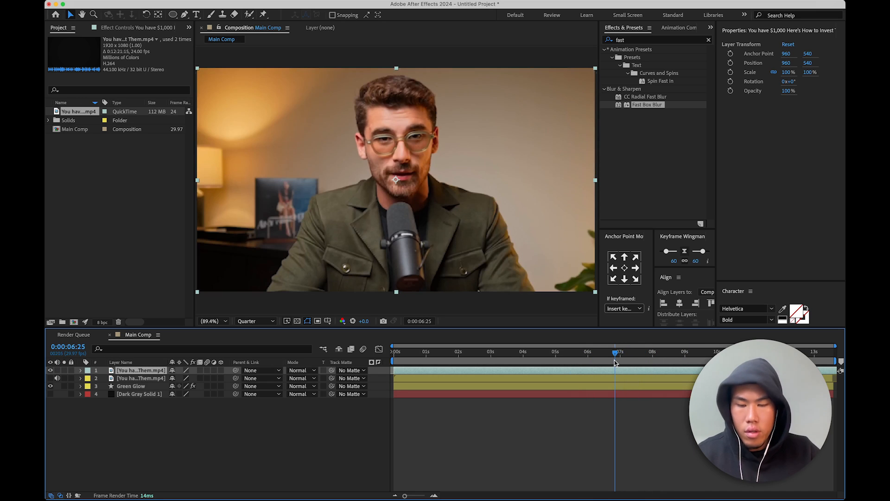
{"action": "key", "text": "super+shift+d"}
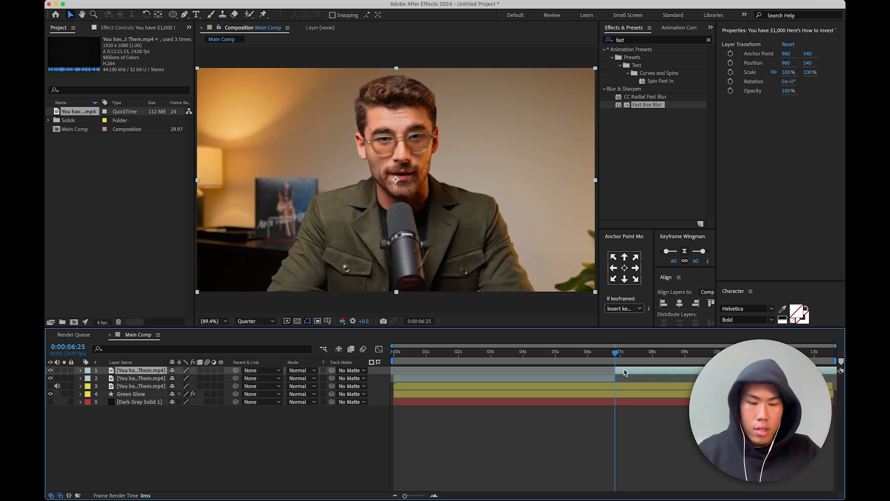
{"action": "key", "text": "Delete"}
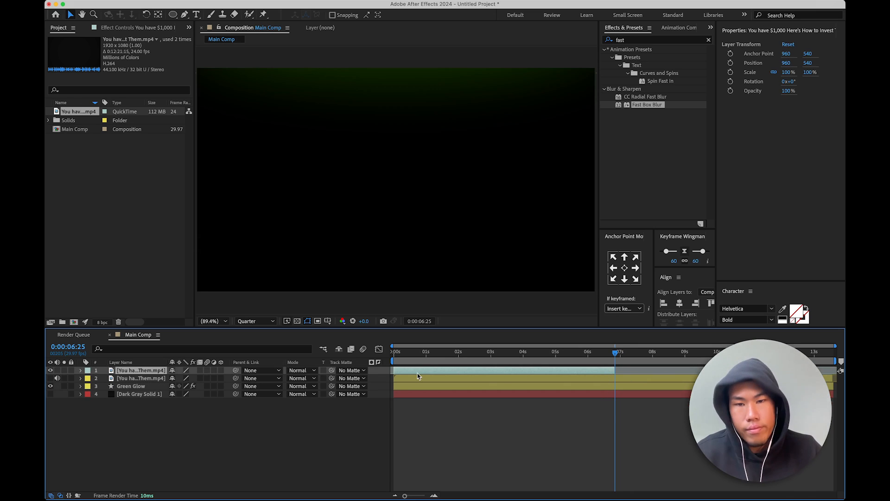
{"action": "key", "text": "super+d"}
{"action": "left_click_drag", "start_coordinate": [406, 375], "coordinate": [833, 376]}
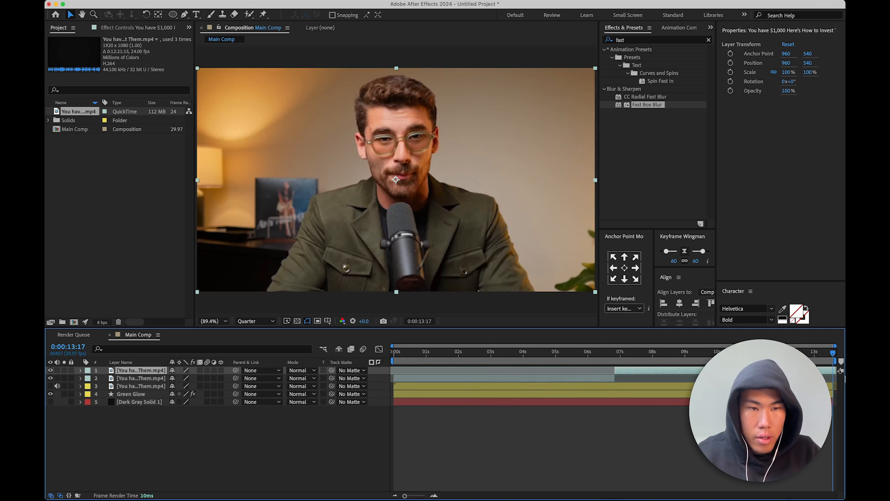
- Pre-compose the two consecutive talking-head clips into a new composition named Iman Youtube
{"action": "left_click", "coordinate": [570, 379], "text": "shift"}
{"action": "right_click", "coordinate": [132, 380]}
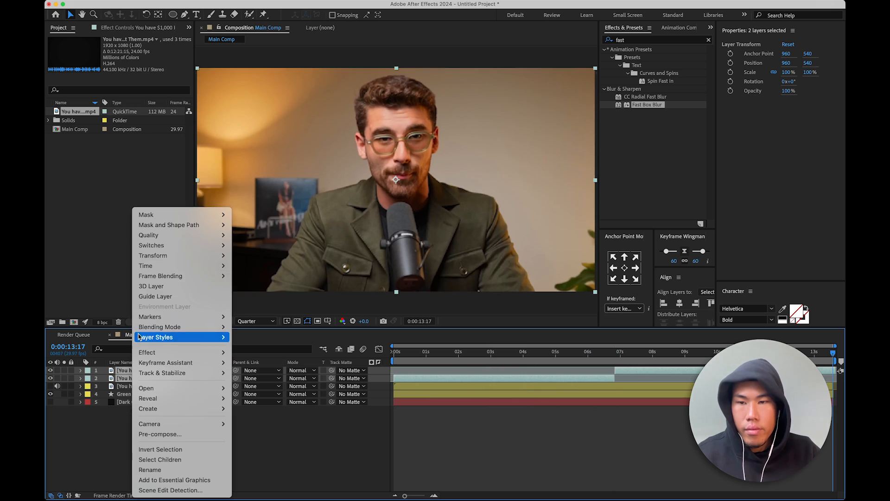
{"action": "left_click", "coordinate": [195, 436]}
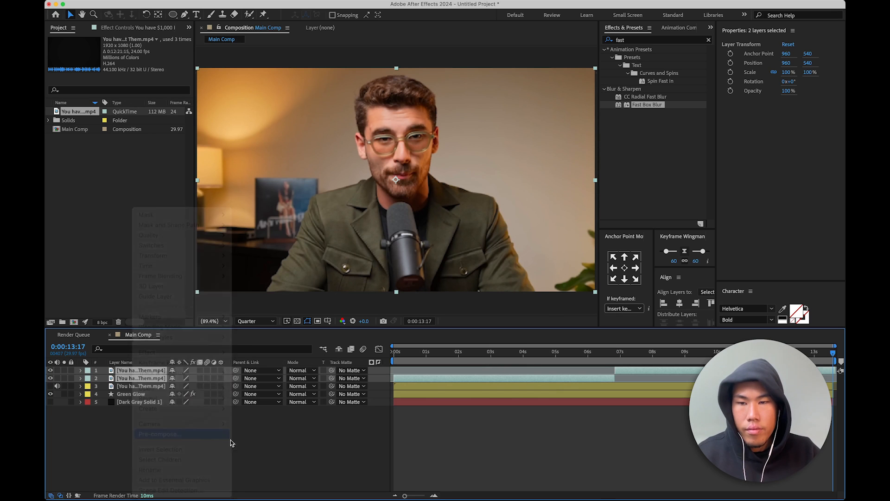
{"action": "type", "text": "Iman"}
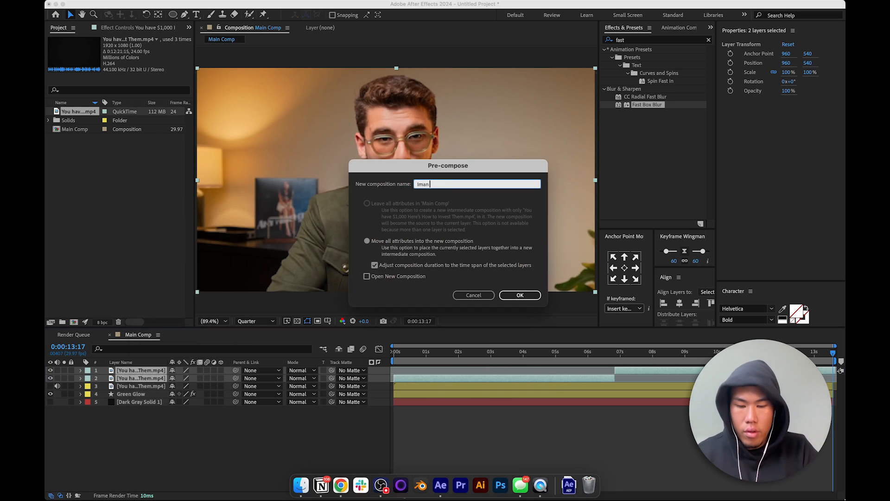
{"action": "type", "text": " Youtube"}
{"action": "left_click", "coordinate": [512, 298]}
- Open the Iman Youtube composition at its first frame
{"action": "key", "text": "Home"}
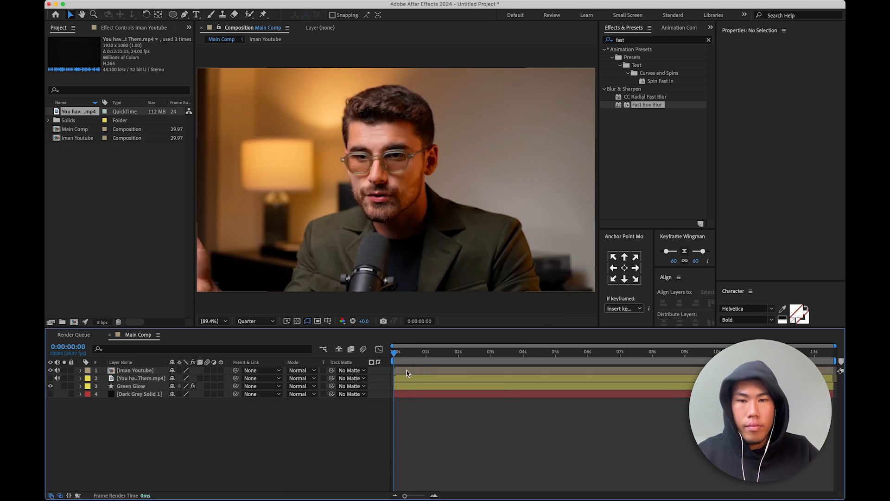
{"action": "double_click", "coordinate": [407, 373]}
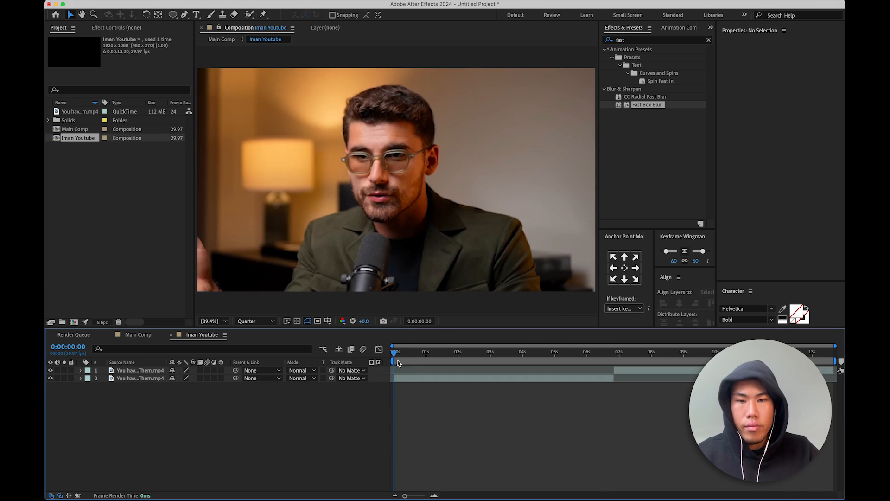
{"action": "key", "text": "Home"}
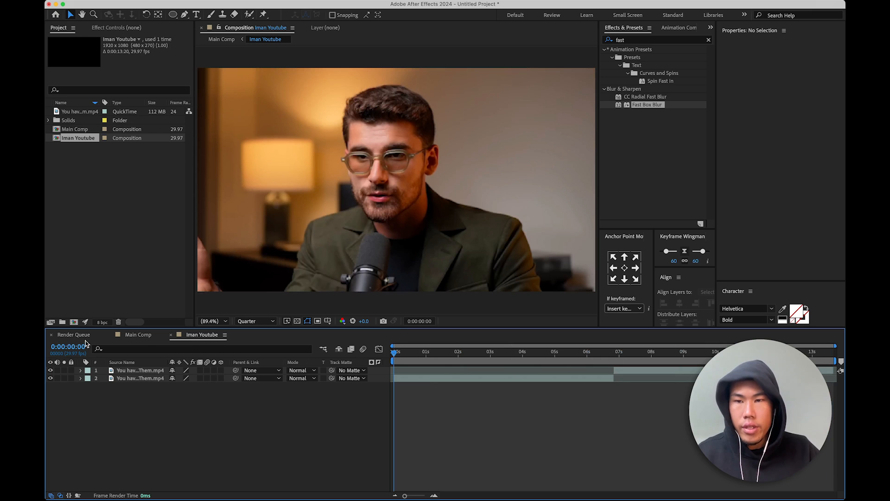
{"action": "left_click", "coordinate": [215, 321]}
{"action": "left_click", "coordinate": [227, 330]}
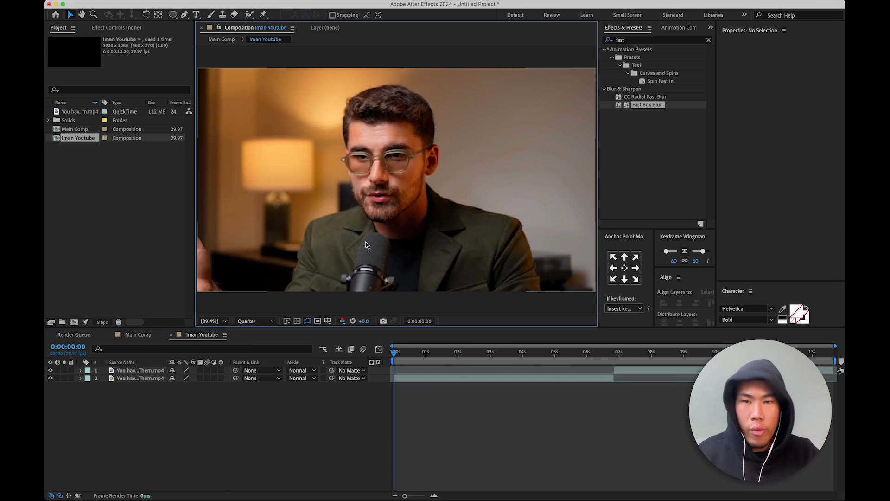
{"action": "left_click", "coordinate": [296, 398]}
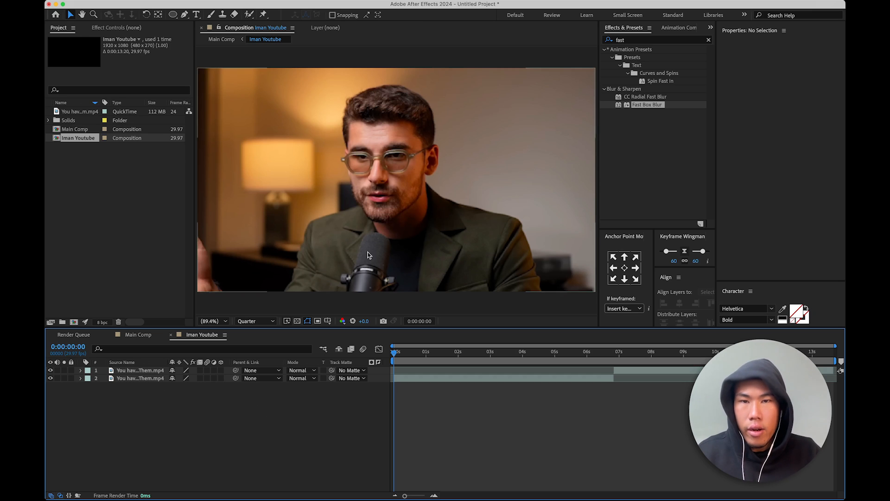
{"action": "scroll", "coordinate": [235, 261], "scroll_direction": "down", "scroll_amount": 1}
{"action": "left_click", "coordinate": [213, 321]}
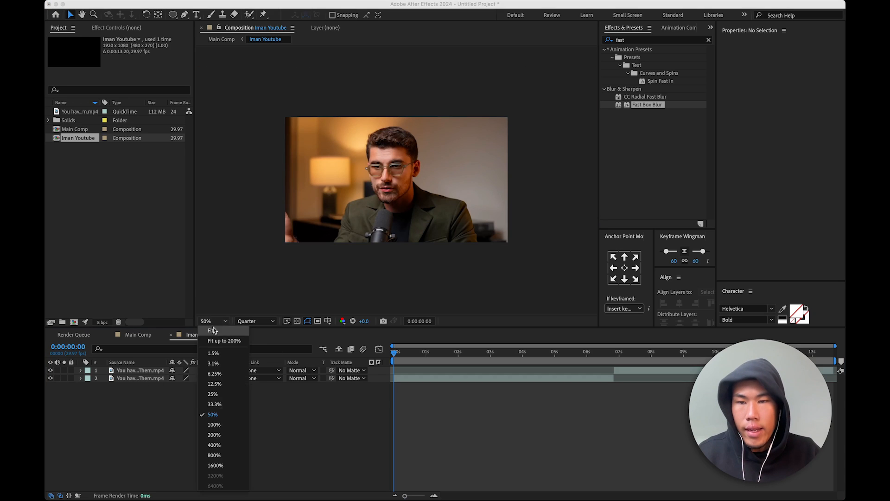
{"action": "left_click", "coordinate": [209, 473]}
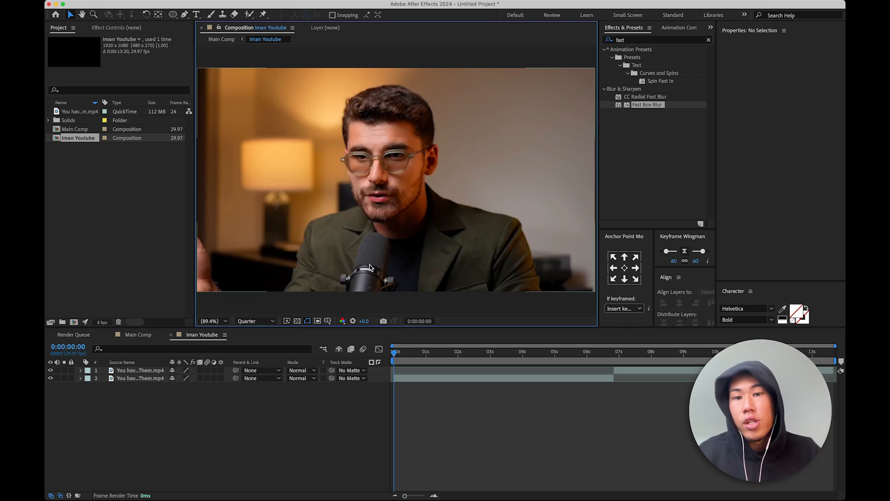
{"action": "left_click", "coordinate": [296, 405]}
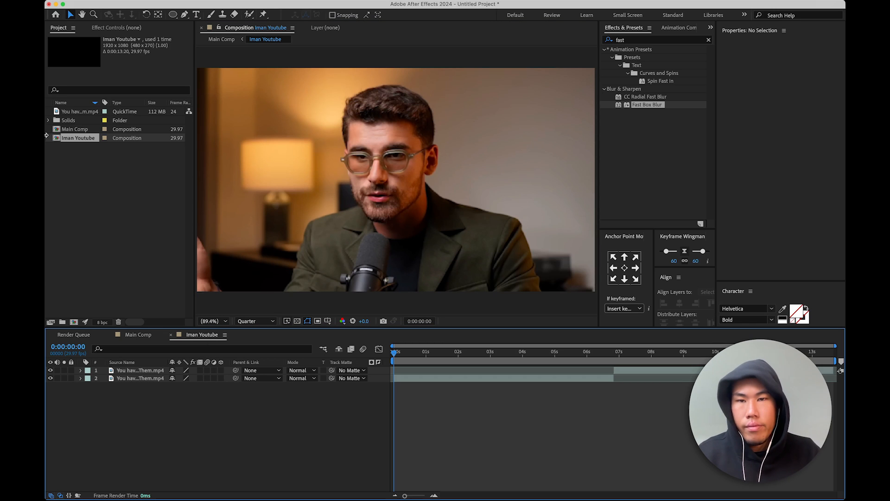
- Draw a rectangle about 2972 by 646 px covering the lower edge of the frame and centre it horizontally in the composition
{"action": "left_click", "coordinate": [173, 14]}
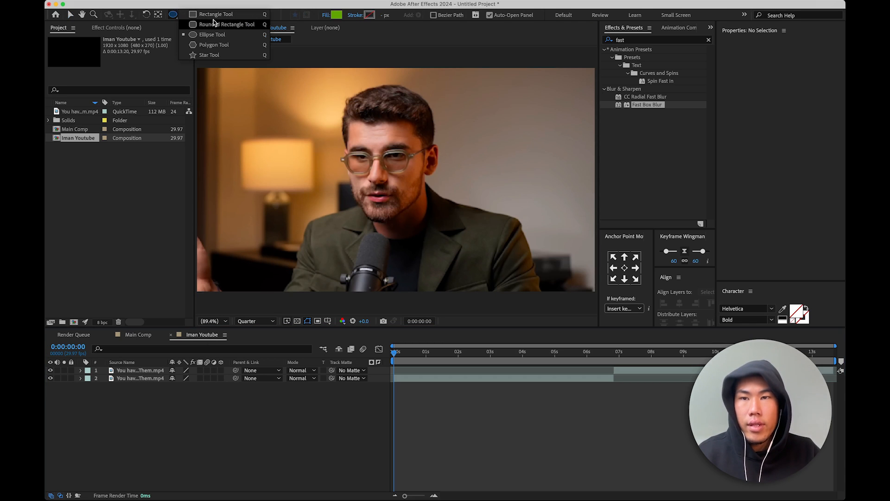
{"action": "left_click", "coordinate": [212, 15]}
{"action": "scroll", "coordinate": [326, 187], "scroll_direction": "down", "scroll_amount": 1}
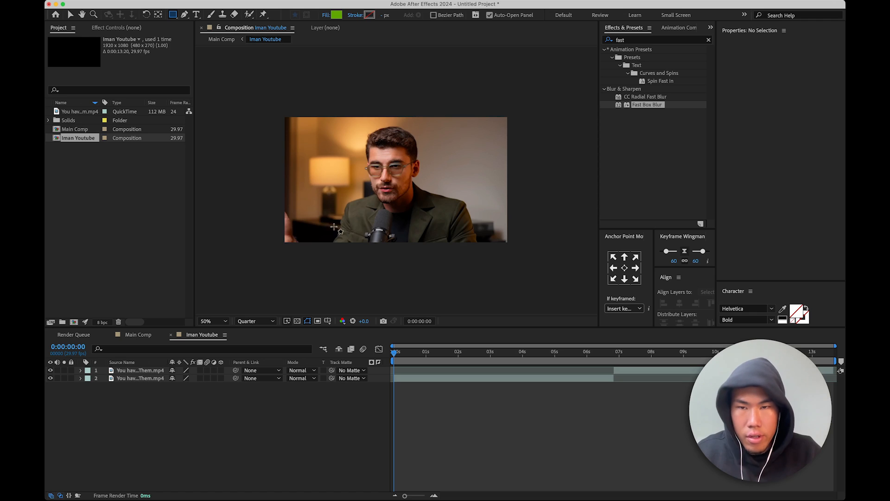
{"action": "mouse_move", "coordinate": [245, 214]}
{"action": "left_mouse_down"}
{"action": "mouse_move", "coordinate": [541, 268]}
{"action": "mouse_move", "coordinate": [589, 289]}
{"action": "left_mouse_up"}
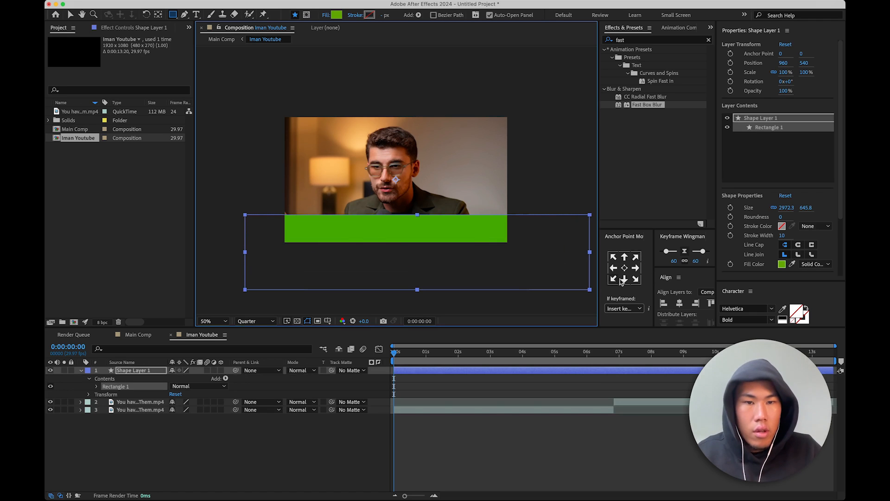
{"action": "left_click", "coordinate": [681, 303]}
- Set the rectangle's fill colour to black (000000)
{"action": "left_click", "coordinate": [782, 264]}
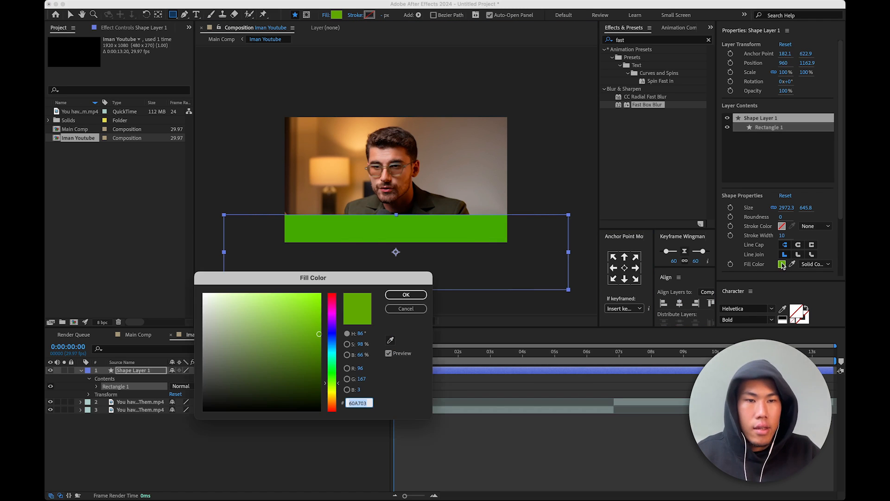
{"action": "left_click", "coordinate": [241, 410]}
{"action": "left_click", "coordinate": [406, 295]}
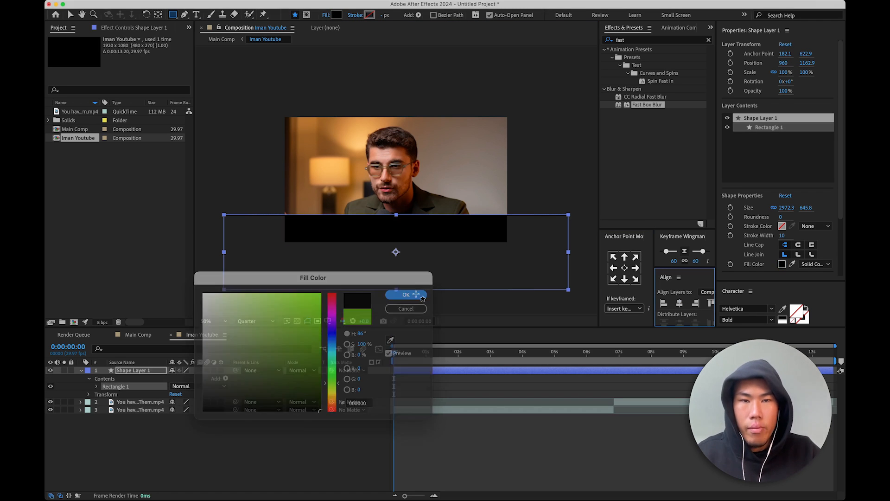
- Apply Fast Box Blur to the black rectangle with a Blur Radius of 159 and set its Y position to 1182.9
{"action": "double_click", "coordinate": [647, 105]}
{"action": "left_click_drag", "start_coordinate": [130, 55], "coordinate": [136, 55]}
{"action": "left_click_drag", "start_coordinate": [807, 63], "coordinate": [811, 62]}
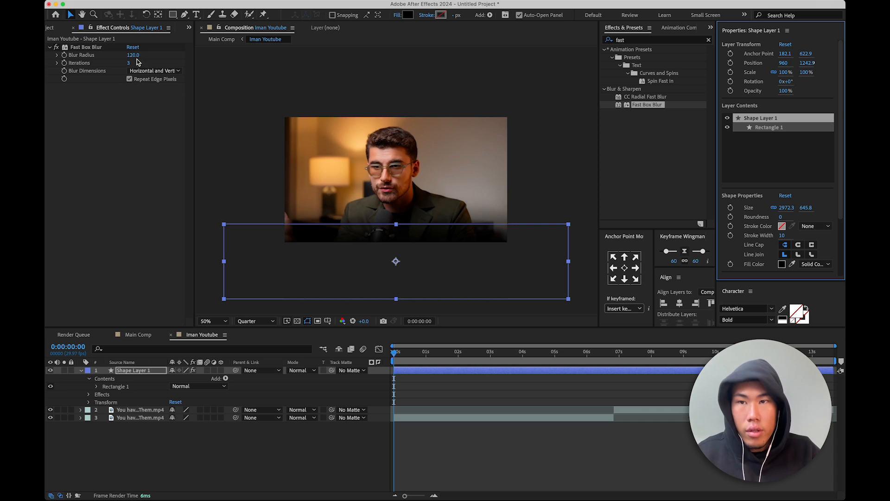
{"action": "left_click_drag", "start_coordinate": [134, 55], "coordinate": [140, 55]}
{"action": "left_click_drag", "start_coordinate": [808, 63], "coordinate": [769, 75]}
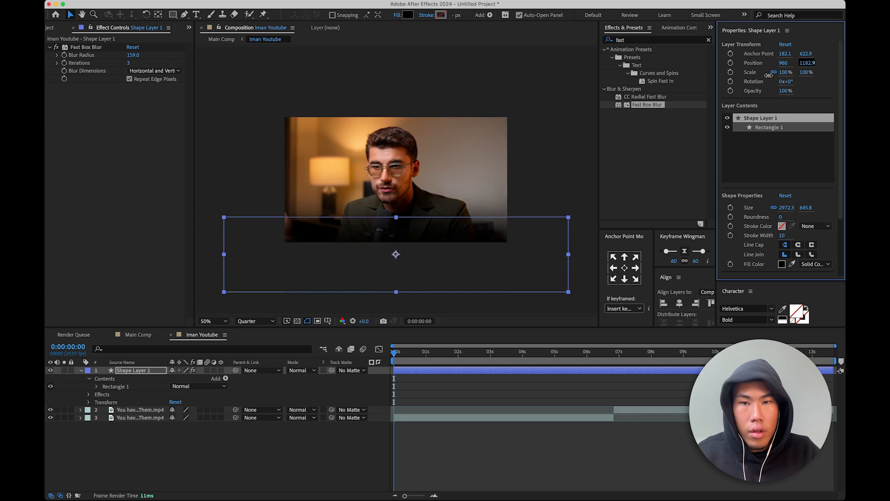
- Set the Fast Box Blur radius on the black rectangle to 175
{"action": "left_click", "coordinate": [535, 456]}
{"action": "left_click", "coordinate": [539, 288]}
{"action": "mouse_move", "coordinate": [133, 55]}
{"action": "left_mouse_down"}
{"action": "mouse_move", "coordinate": [153, 52]}
{"action": "mouse_move", "coordinate": [135, 54]}
{"action": "left_mouse_up"}
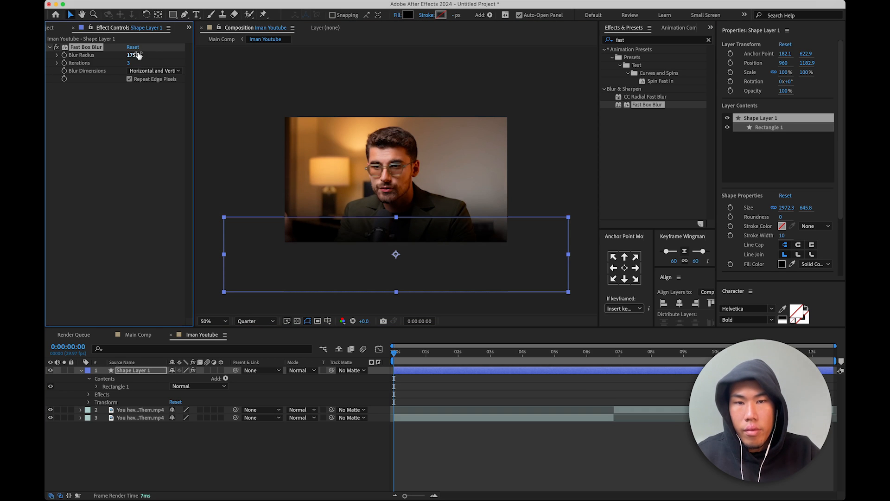
{"action": "left_click", "coordinate": [458, 465]}
{"action": "left_click", "coordinate": [418, 244]}
{"action": "left_click", "coordinate": [442, 443]}
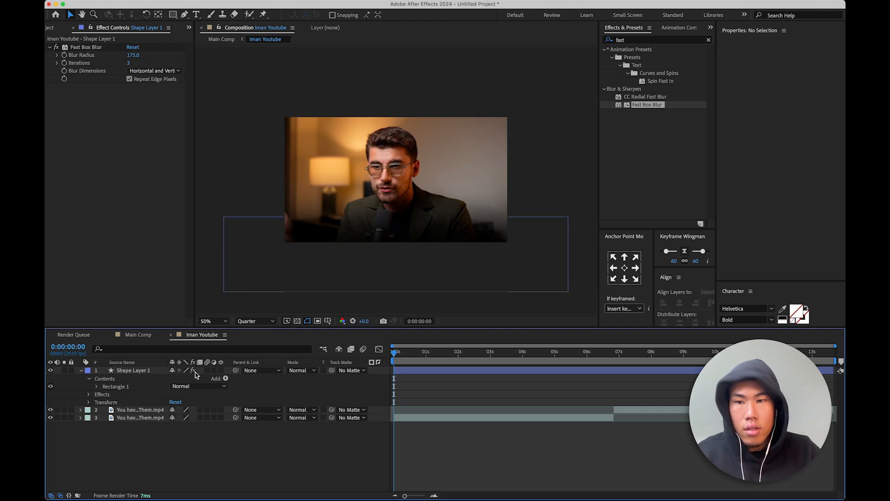
- Collapse the blurred rectangle's layer and rename it "Showdow"
{"action": "left_click", "coordinate": [81, 370]}
{"action": "right_click", "coordinate": [111, 370]}
{"action": "left_click", "coordinate": [149, 470]}
{"action": "type", "text": "Ba"}
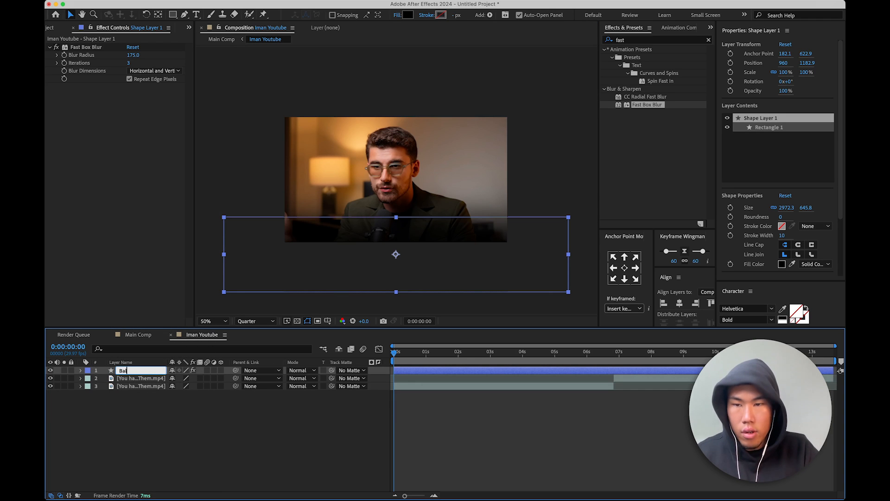
{"action": "key", "text": "Return"}
{"action": "left_click", "coordinate": [189, 461]}
- Draw a straight horizontal line with the Pen tool across the lower part of the video, almost from edge to edge
{"action": "scroll", "coordinate": [338, 219], "scroll_direction": "up", "scroll_amount": 1}
{"action": "left_click", "coordinate": [224, 322]}
{"action": "left_click", "coordinate": [241, 351]}
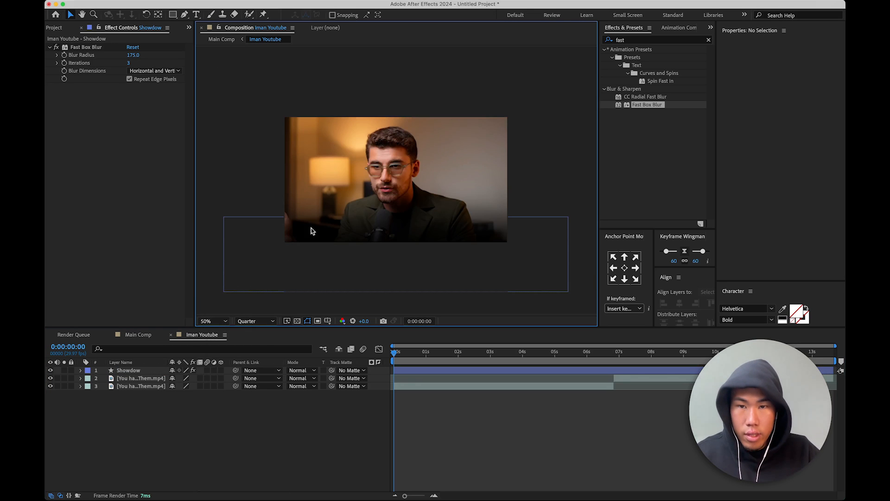
{"action": "left_click", "coordinate": [184, 15]}
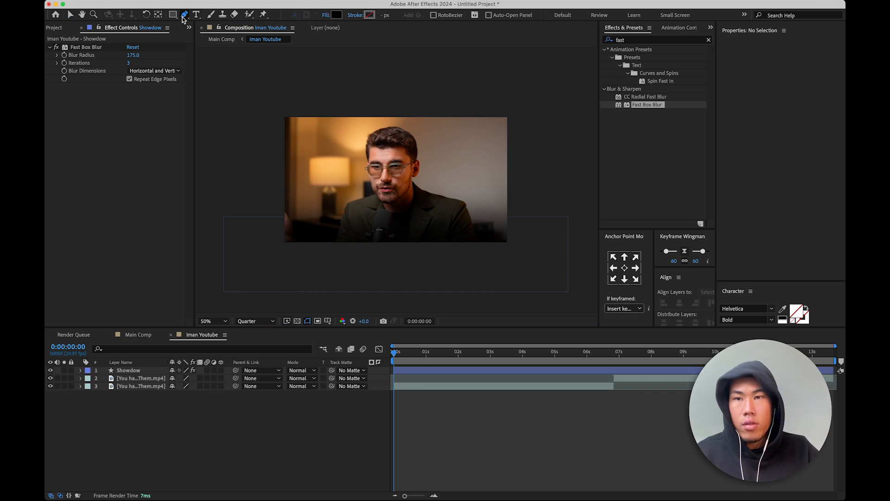
{"action": "scroll", "coordinate": [281, 222], "scroll_direction": "up", "scroll_amount": 1}
{"action": "scroll", "coordinate": [284, 226], "scroll_direction": "down", "scroll_amount": 1}
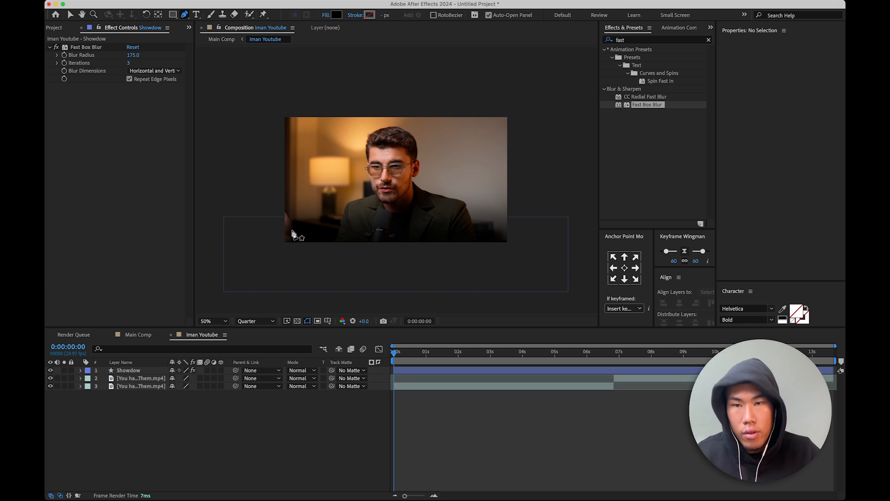
{"action": "left_click", "coordinate": [291, 230]}
{"action": "left_click", "coordinate": [502, 230]}
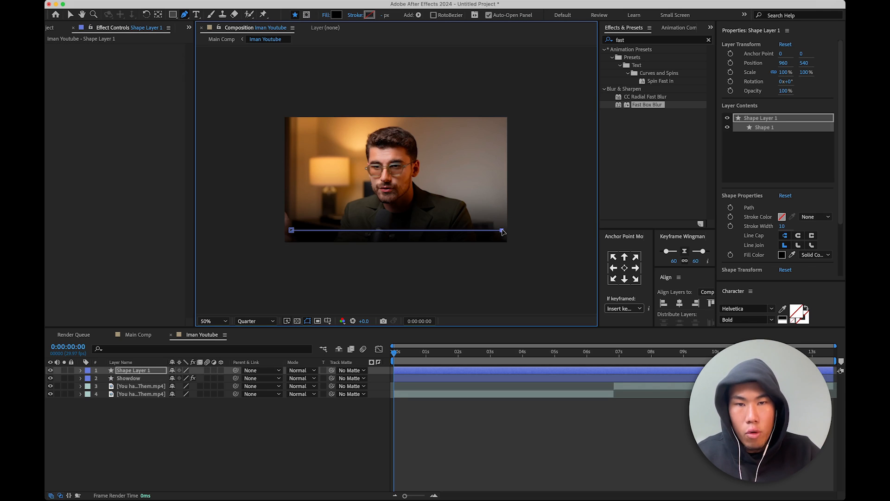
- Move the line's anchor point to its middle and centre the line horizontally in the composition
{"action": "left_click", "coordinate": [145, 370]}
{"action": "left_click", "coordinate": [625, 268]}
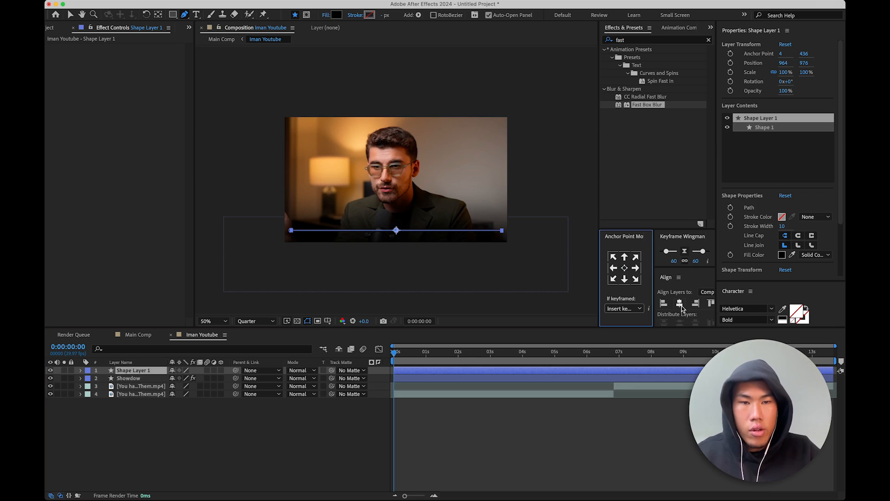
{"action": "key", "text": "v"}
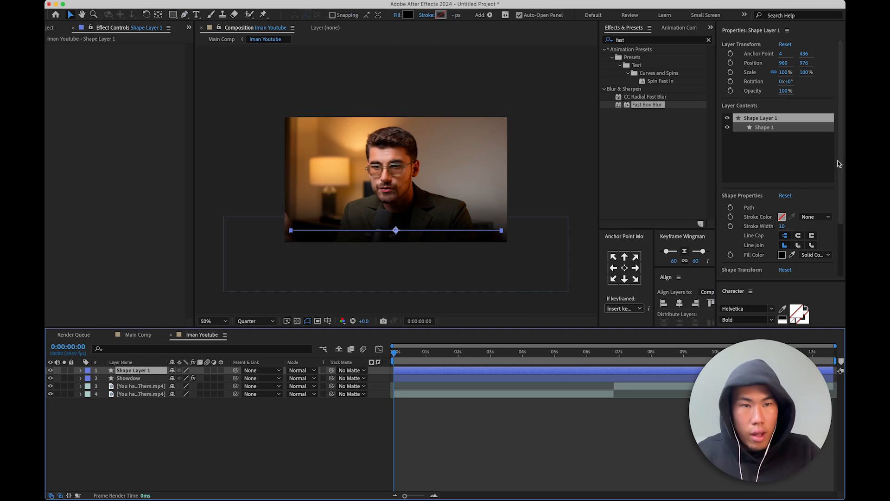
- Give the line a solid colour stroke and set its fill to None
{"action": "left_click", "coordinate": [815, 216]}
{"action": "left_click", "coordinate": [801, 236]}
{"action": "left_click", "coordinate": [815, 255]}
{"action": "left_click", "coordinate": [817, 264]}
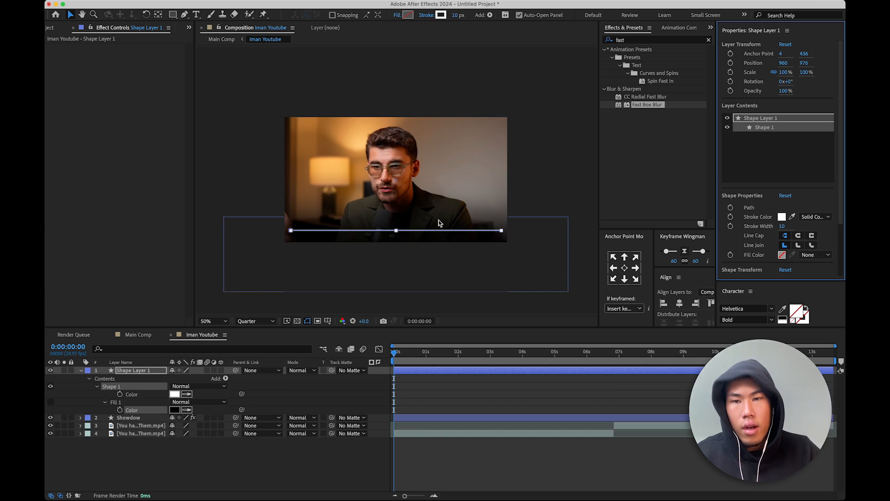
- Set the line's stroke width to 14
{"action": "key", "text": "slash"}
{"action": "left_click_drag", "start_coordinate": [421, 236], "coordinate": [426, 163]}
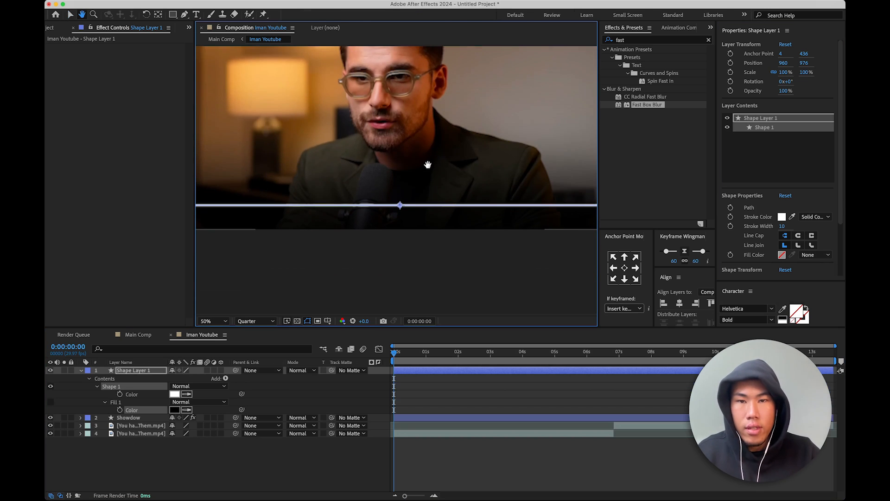
{"action": "key", "text": "comma"}
{"action": "key", "text": "period"}
{"action": "left_click_drag", "start_coordinate": [786, 230], "coordinate": [790, 231]}
{"action": "key", "text": "comma"}
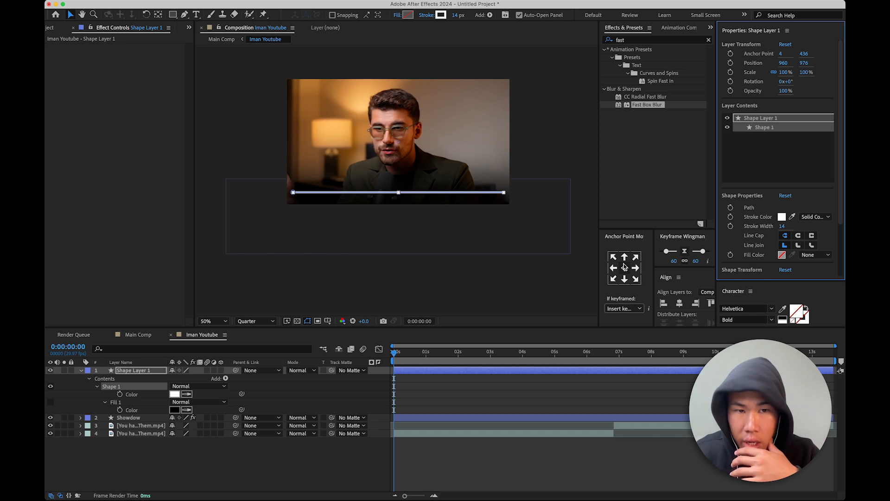
- Realign the thickened line to the composition's horizontal centre and deselect it
{"action": "left_click", "coordinate": [678, 27]}
{"action": "left_click", "coordinate": [606, 30]}
{"action": "scroll", "coordinate": [418, 169], "scroll_direction": "up", "scroll_amount": 2}
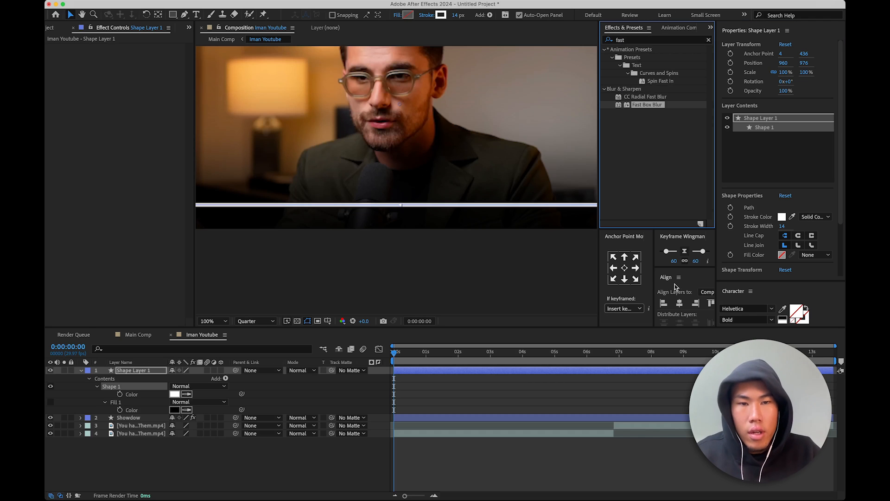
{"action": "left_click", "coordinate": [679, 303]}
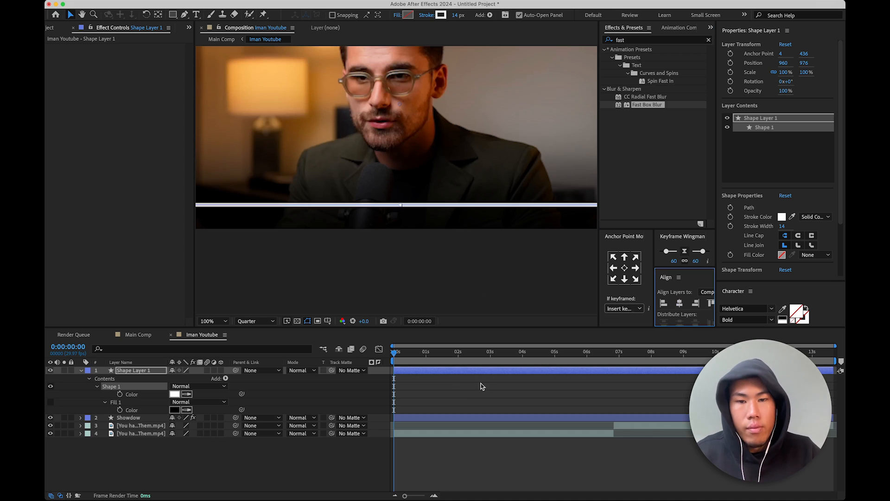
{"action": "left_click", "coordinate": [449, 372]}
{"action": "left_click", "coordinate": [446, 383]}
{"action": "scroll", "coordinate": [409, 186], "scroll_direction": "down", "scroll_amount": 2}
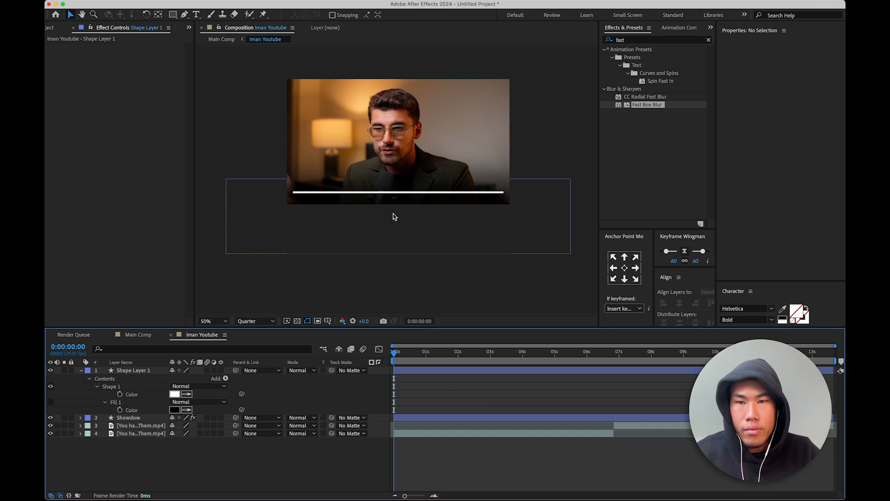
- Change the line's stroke colour from white to dark grey
{"action": "scroll", "coordinate": [394, 217], "scroll_direction": "up", "scroll_amount": 2}
{"action": "left_click", "coordinate": [424, 373]}
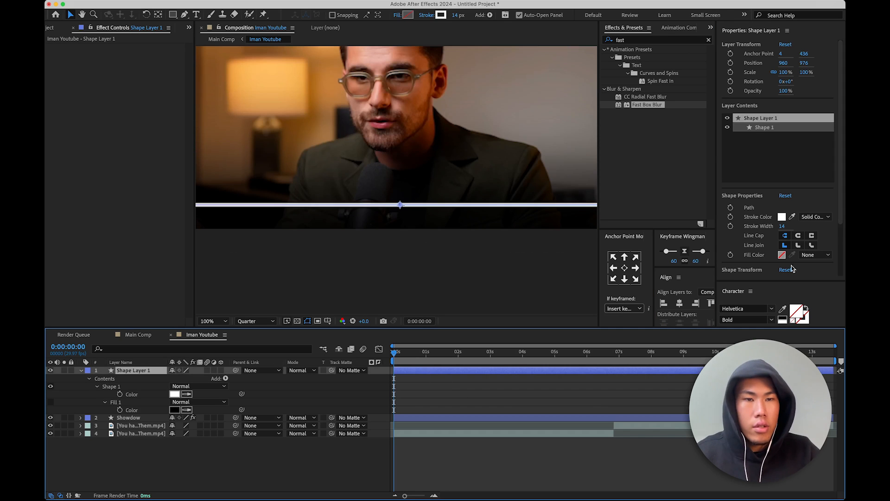
{"action": "left_click", "coordinate": [782, 218]}
{"action": "mouse_move", "coordinate": [229, 332]}
{"action": "left_mouse_down"}
{"action": "mouse_move", "coordinate": [204, 367]}
{"action": "mouse_move", "coordinate": [174, 367]}
{"action": "left_mouse_up"}
{"action": "left_click", "coordinate": [406, 294]}
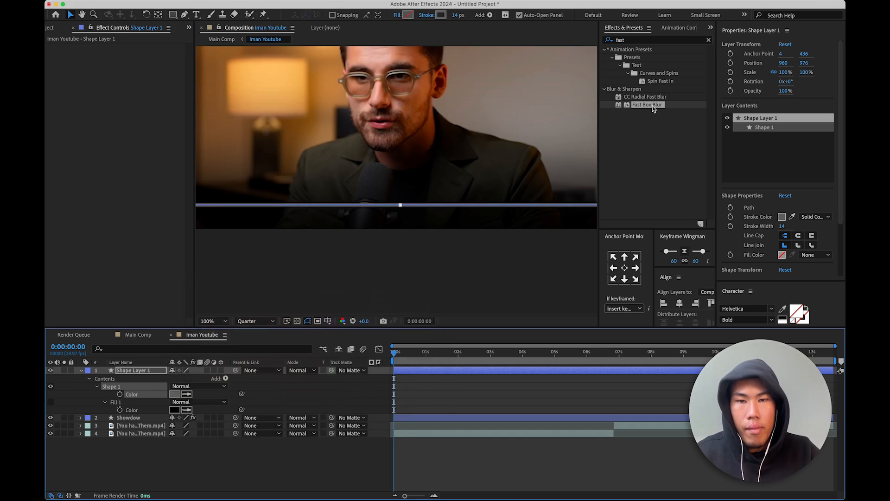
- Lower the grey line layer's opacity to 79%
{"action": "left_click_drag", "start_coordinate": [793, 91], "coordinate": [783, 92]}
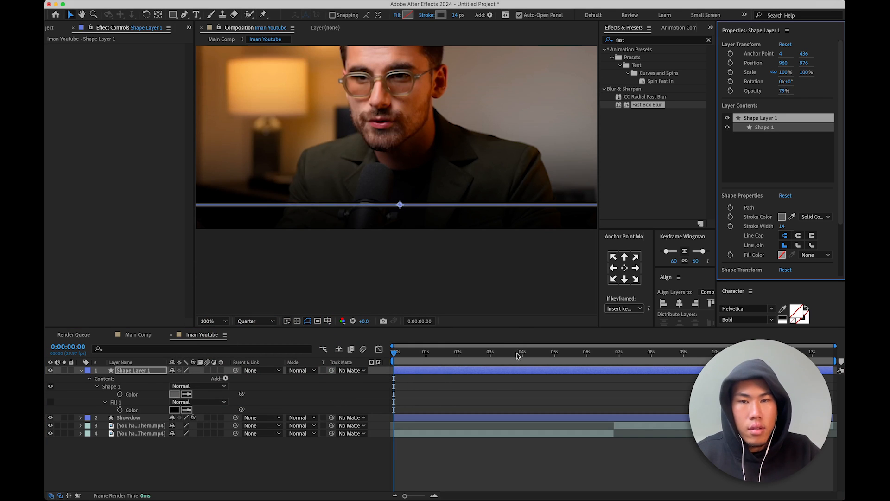
{"action": "left_click", "coordinate": [491, 393]}
{"action": "scroll", "coordinate": [395, 231], "scroll_direction": "down", "scroll_amount": 2}
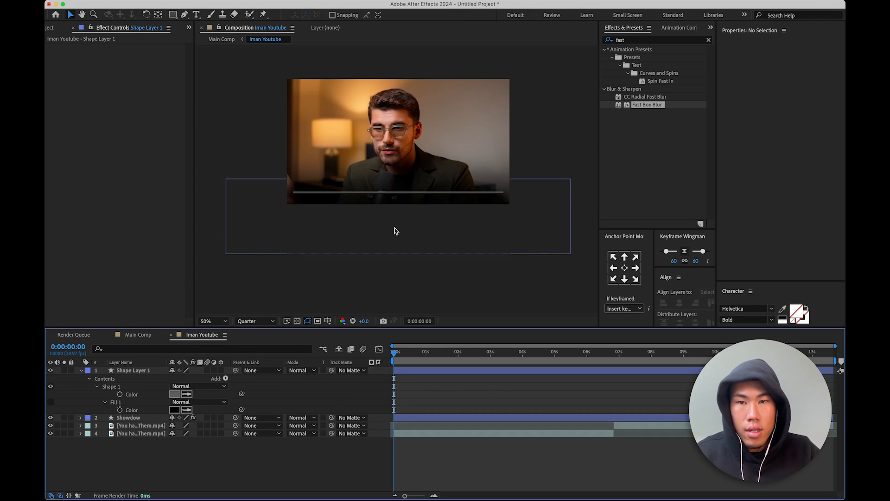
- Duplicate the grey line layer and collapse the original layer's properties
{"action": "left_click", "coordinate": [131, 369]}
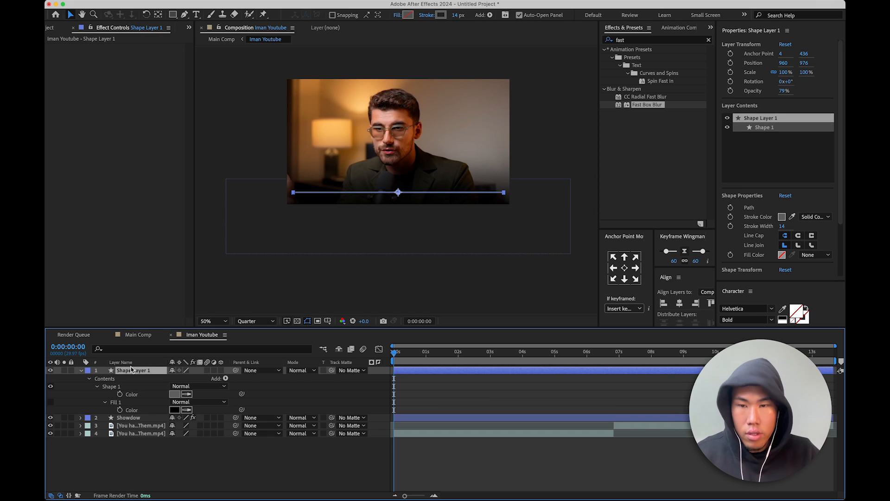
{"action": "key", "text": "super+d"}
{"action": "left_click", "coordinate": [81, 378]}
{"action": "left_click", "coordinate": [139, 378]}
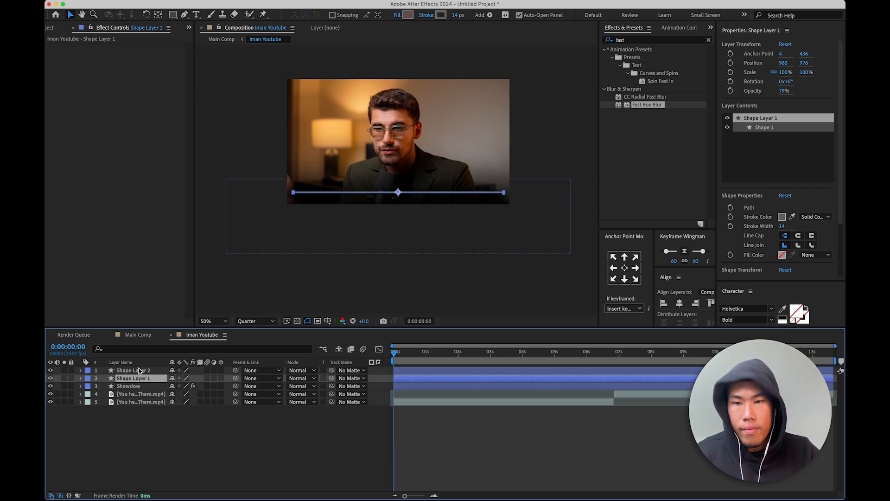
- Change the stroke colour of the duplicated line, Shape Layer 2, to bright red
{"action": "left_click", "coordinate": [139, 370]}
{"action": "key", "text": "slash"}
{"action": "left_click", "coordinate": [809, 218]}
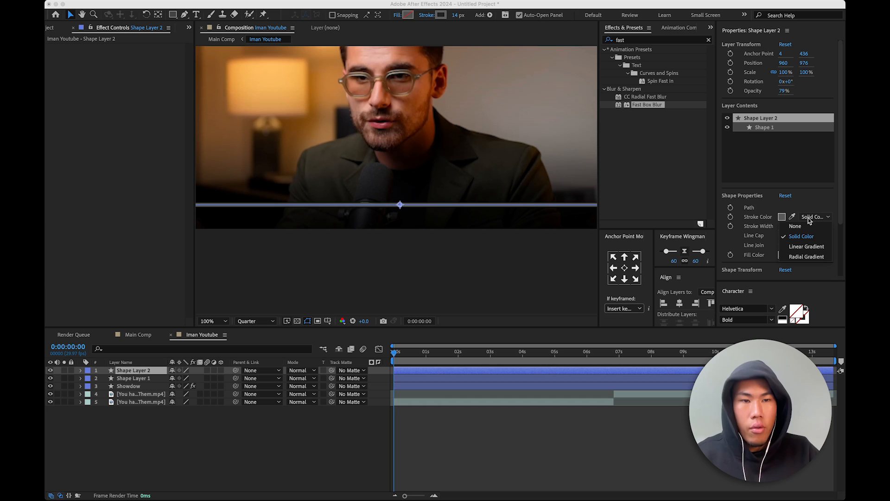
{"action": "left_click", "coordinate": [782, 217]}
{"action": "left_click", "coordinate": [781, 216]}
{"action": "mouse_move", "coordinate": [271, 336]}
{"action": "left_mouse_down"}
{"action": "mouse_move", "coordinate": [352, 294]}
{"action": "mouse_move", "coordinate": [309, 306]}
{"action": "left_mouse_up"}
{"action": "left_click", "coordinate": [405, 294]}
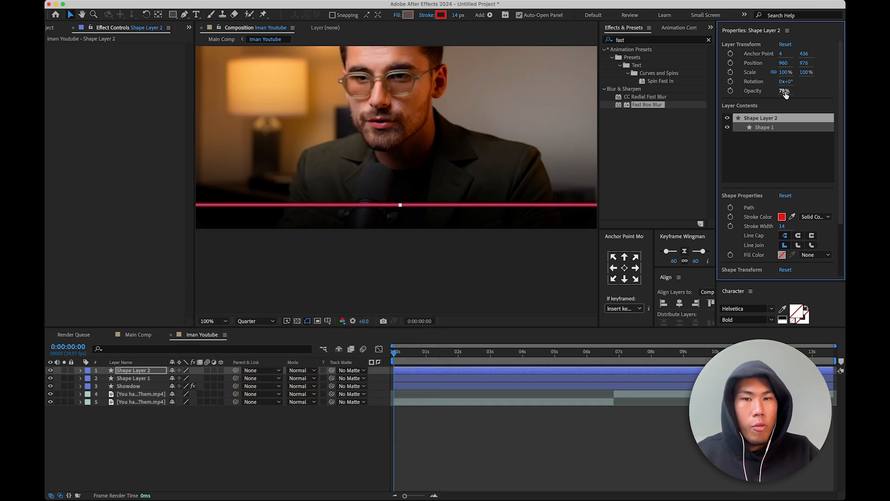
{"action": "left_click", "coordinate": [274, 426]}
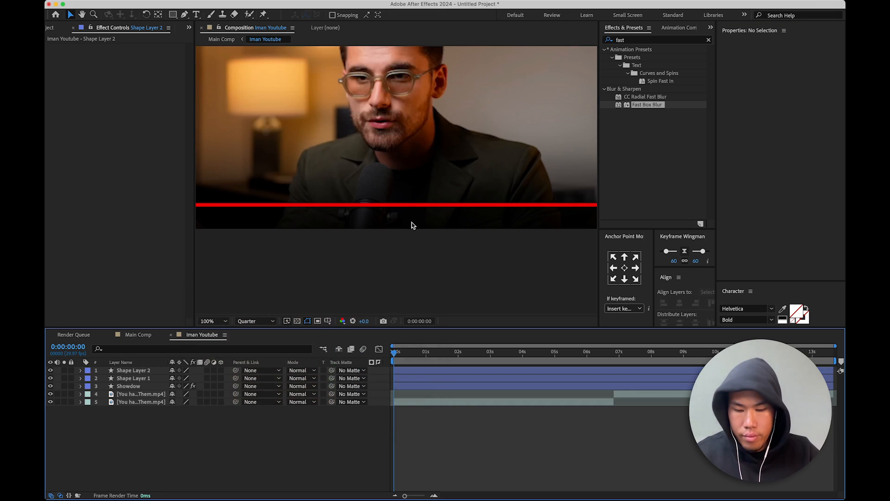
{"action": "scroll", "coordinate": [442, 187], "scroll_direction": "down", "scroll_amount": 2}
{"action": "left_click", "coordinate": [398, 193]}
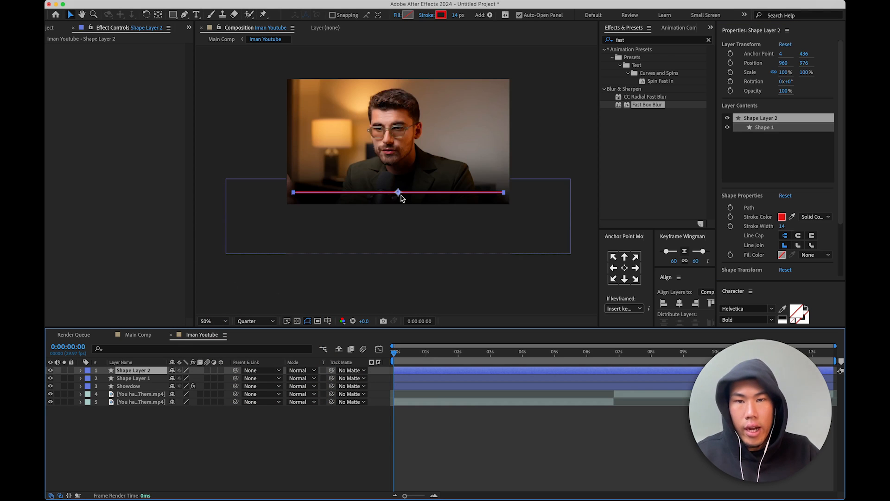
{"action": "scroll", "coordinate": [424, 203], "scroll_direction": "up", "scroll_amount": 2}
{"action": "scroll", "coordinate": [417, 204], "scroll_direction": "down", "scroll_amount": 2}
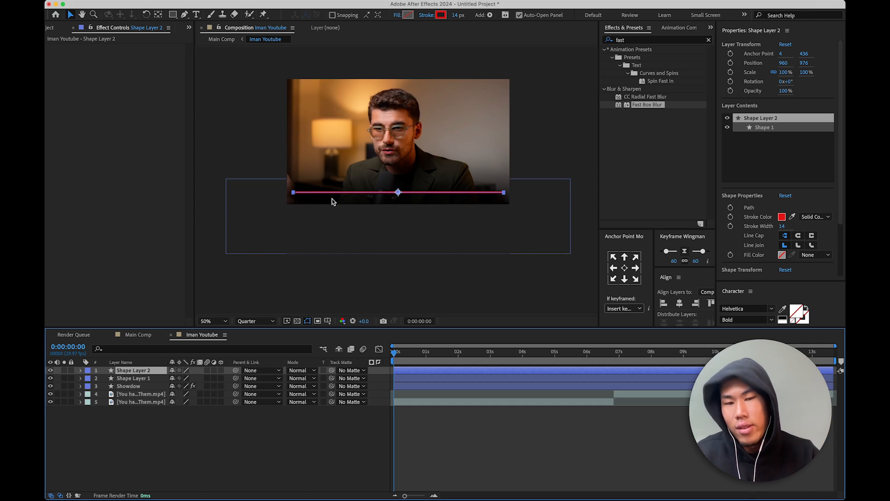
{"action": "left_click", "coordinate": [160, 432]}
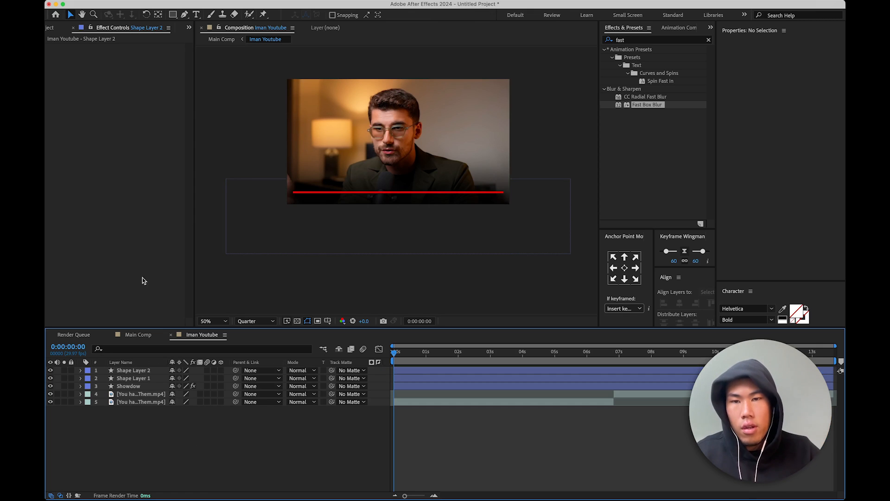
- Add Trim Paths to the red line on Shape Layer 2 and expand its properties
{"action": "left_click", "coordinate": [143, 371]}
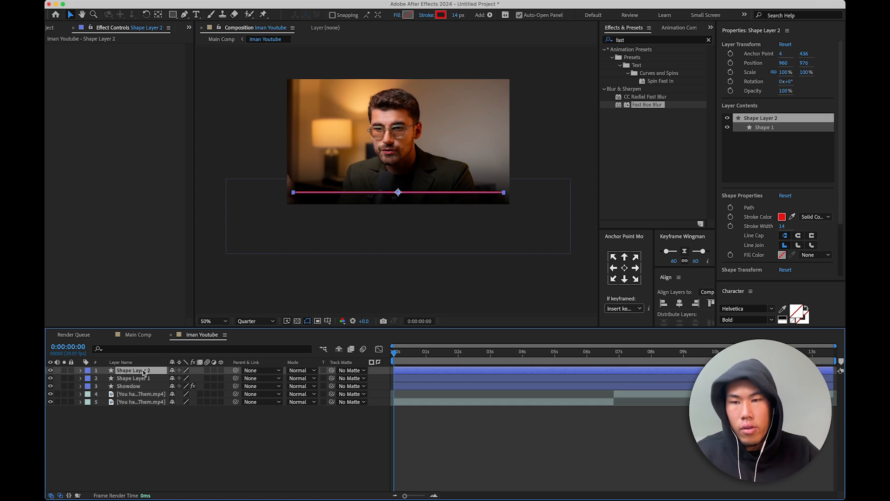
{"action": "left_click", "coordinate": [80, 370]}
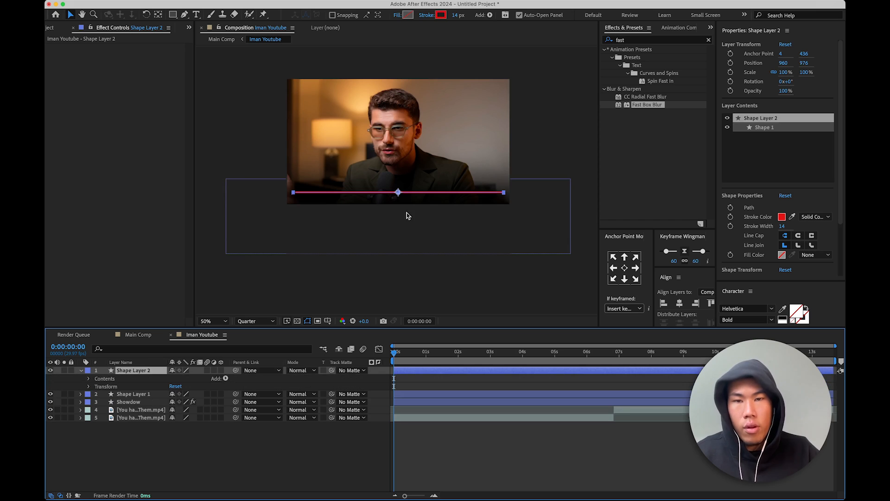
{"action": "left_click", "coordinate": [226, 379]}
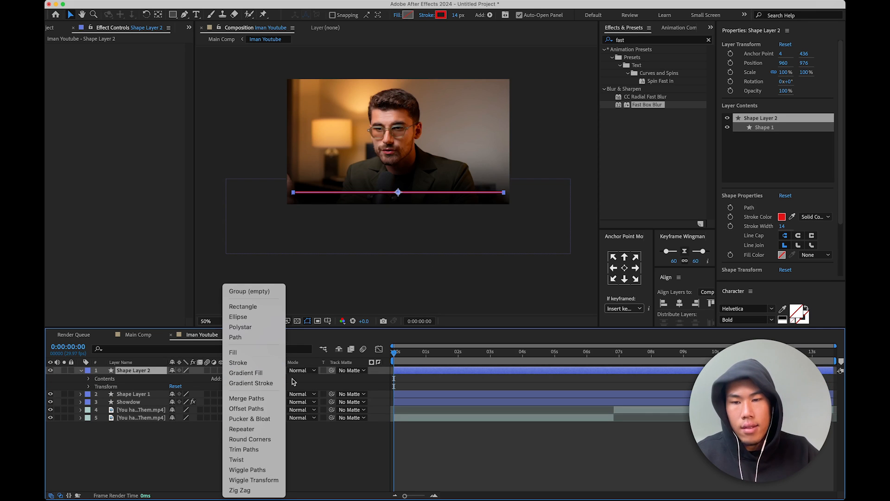
{"action": "left_click", "coordinate": [244, 450]}
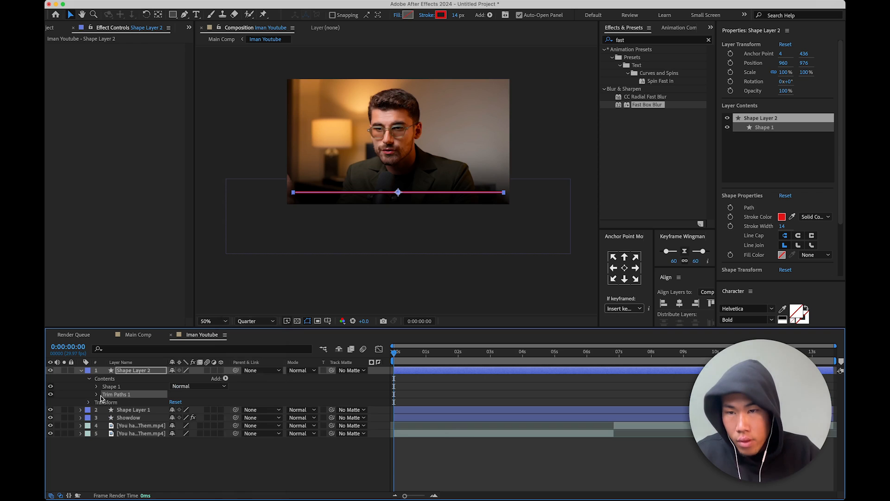
{"action": "left_click", "coordinate": [97, 394]}
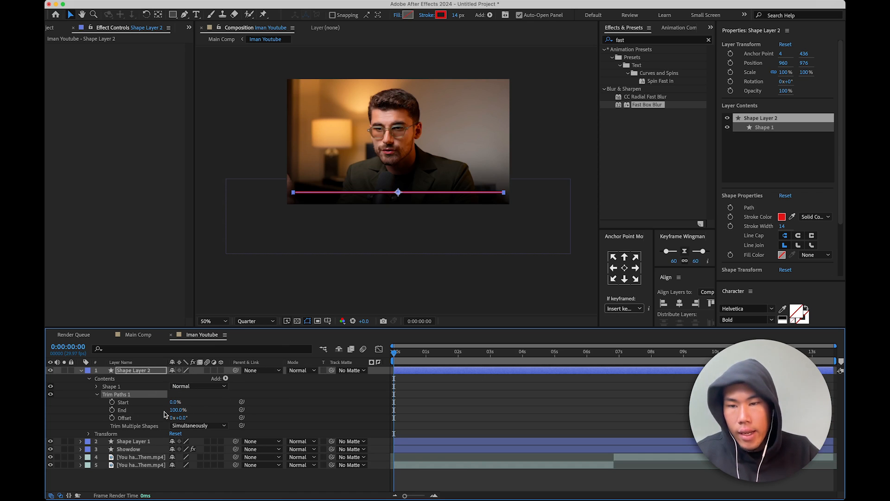
- Keyframe the red line's Trim Paths End from 24% at the first frame to 70% at 0:00:13:19
{"action": "left_click_drag", "start_coordinate": [177, 409], "coordinate": [158, 415]}
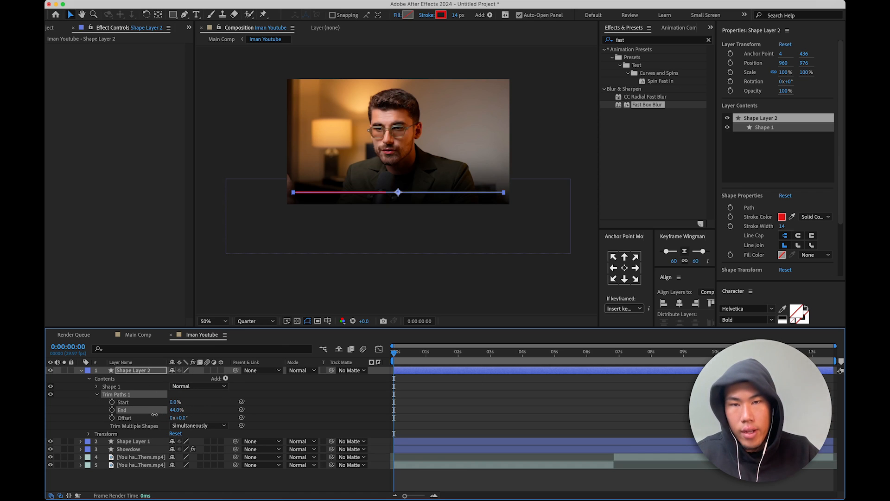
{"action": "left_click", "coordinate": [112, 410]}
{"action": "left_click_drag", "start_coordinate": [396, 355], "coordinate": [845, 356]}
{"action": "left_click_drag", "start_coordinate": [176, 411], "coordinate": [204, 408]}
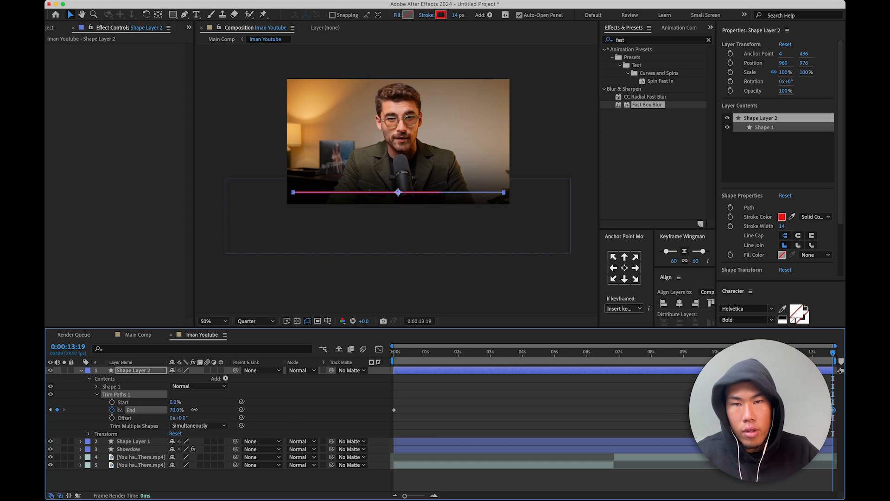
- Play back the red progress line's animation from the first frame
{"action": "key", "text": "Home"}
{"action": "left_click", "coordinate": [436, 400]}
{"action": "key", "text": "space"}
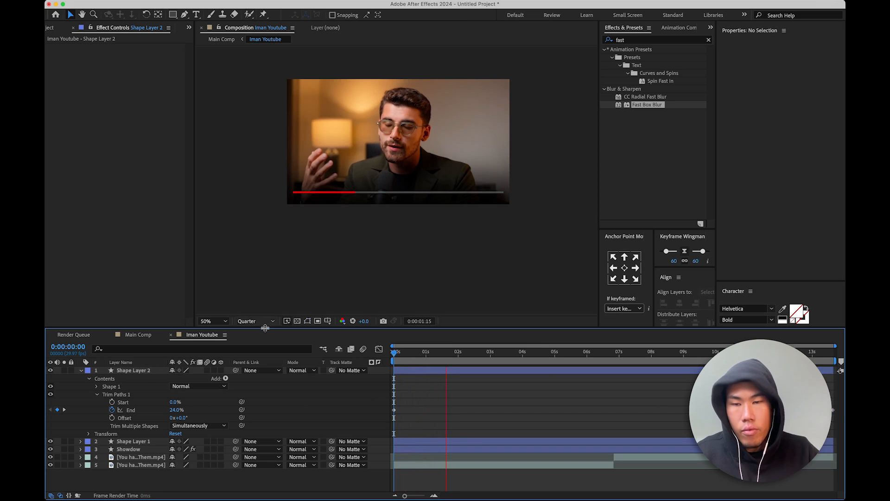
- Collapse Shape Layer 2 and save the project as "Iman Gazhi style"
{"action": "left_click", "coordinate": [80, 370]}
{"action": "key", "text": "period"}
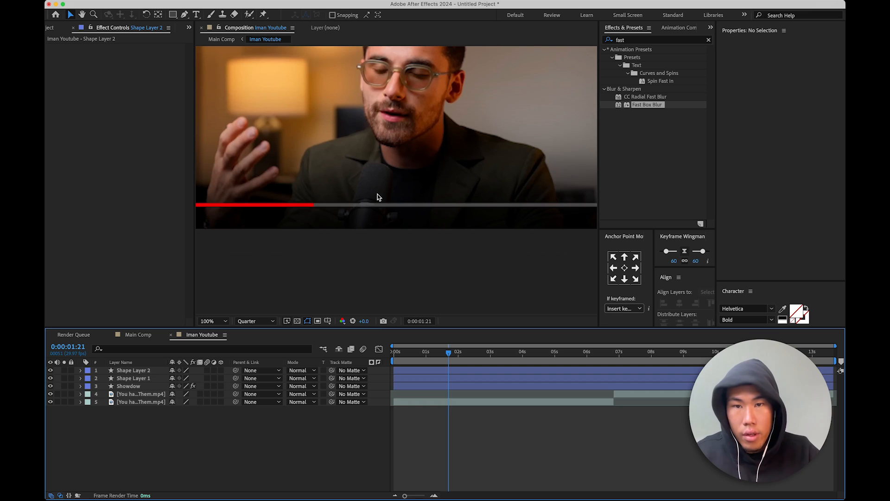
{"action": "key", "text": "comma"}
{"action": "key", "text": "super+s"}
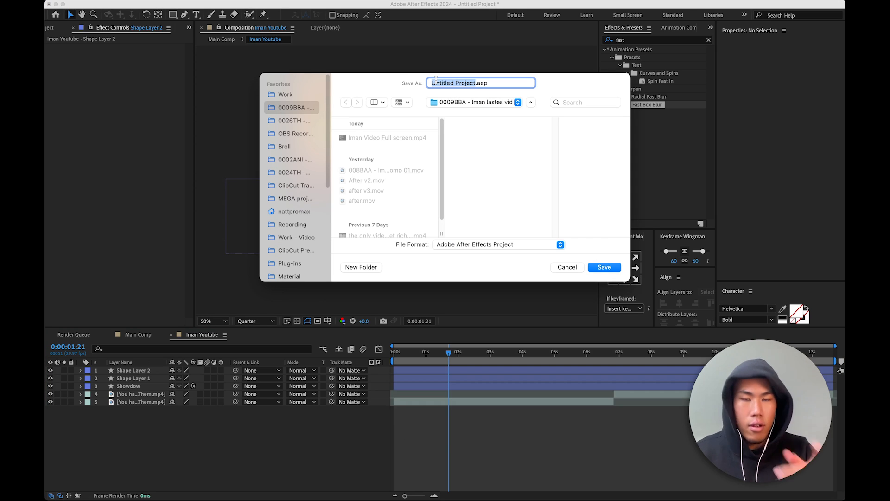
{"action": "type", "text": "Iman Gazhi style"}
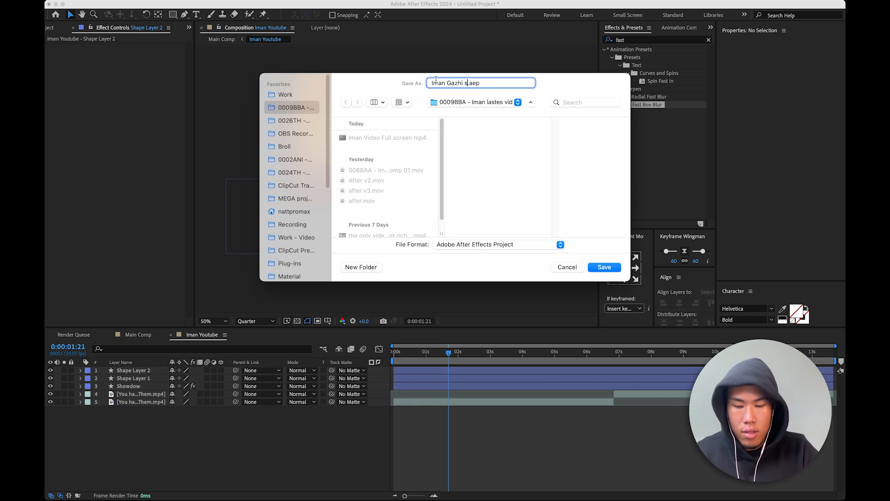
{"action": "left_click", "coordinate": [610, 268]}
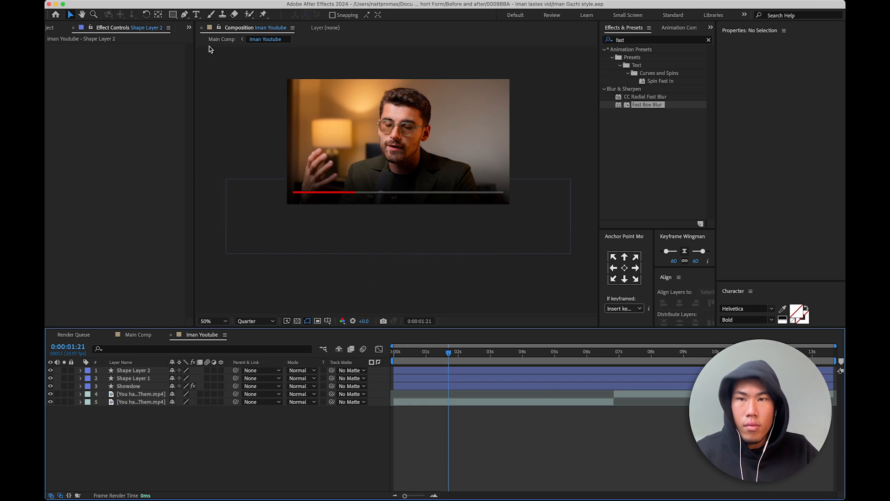
- Return to Main Comp and play it back from the first frame with the preview fitted to the viewer
{"action": "left_click", "coordinate": [221, 39]}
{"action": "key", "text": "Home"}
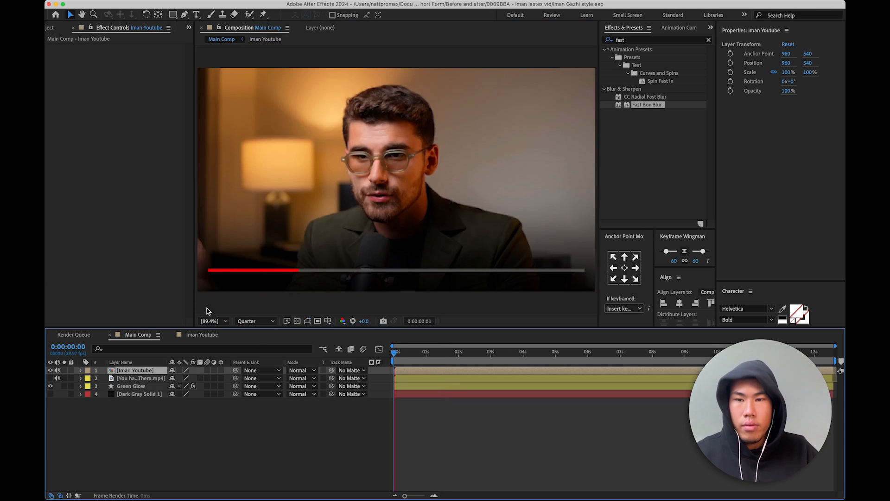
{"action": "key", "text": "space"}
{"action": "left_click", "coordinate": [225, 322]}
{"action": "left_click", "coordinate": [227, 332]}
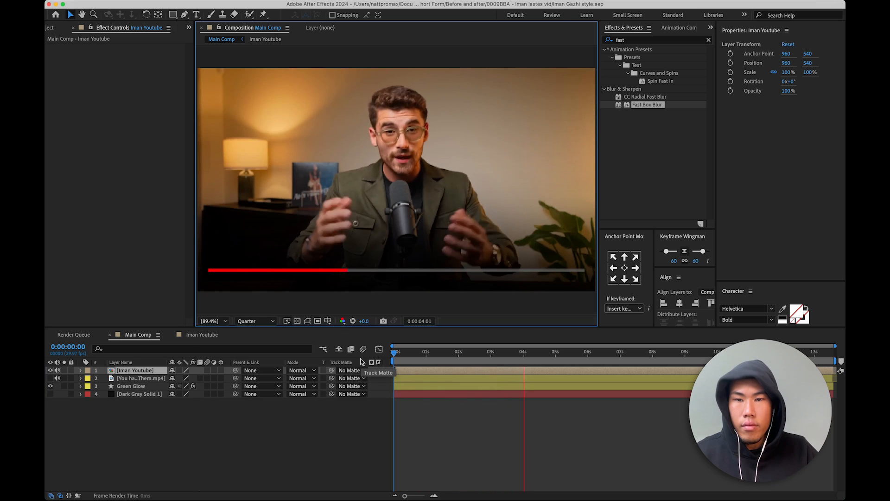
- Move both progress-bar lines, Shape Layer 1 and Shape Layer 2, slightly lower in the Iman Youtube comp and return to Main Comp
{"action": "left_click", "coordinate": [408, 373]}
{"action": "double_click", "coordinate": [432, 370]}
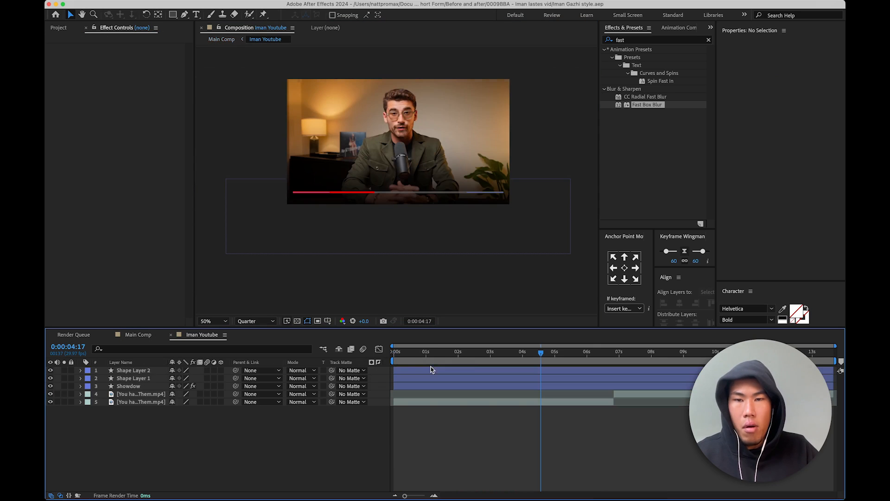
{"action": "left_click", "coordinate": [162, 378]}
{"action": "left_click", "coordinate": [139, 370], "text": "shift"}
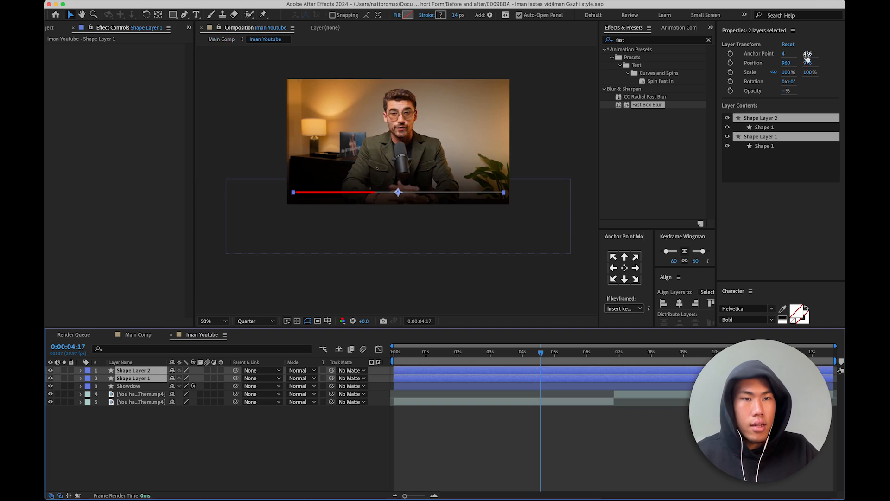
{"action": "left_click_drag", "start_coordinate": [807, 62], "coordinate": [824, 62]}
{"action": "left_click", "coordinate": [222, 39]}
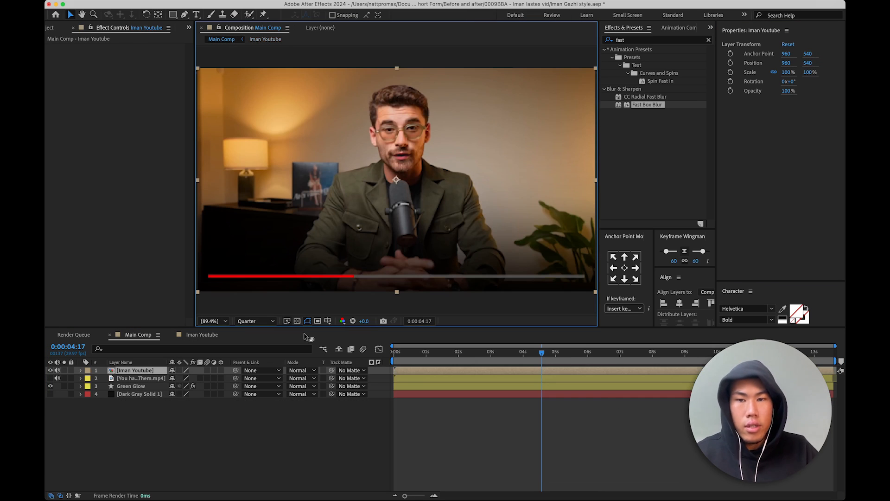
- Make the Iman Youtube layer 3D and scale it to 50%
{"action": "left_click", "coordinate": [302, 451]}
{"action": "left_click", "coordinate": [141, 370]}
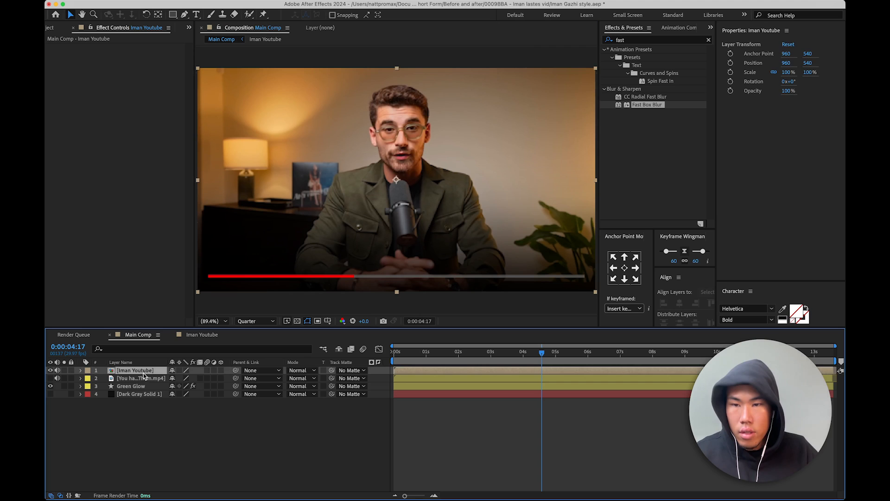
{"action": "left_click", "coordinate": [220, 370]}
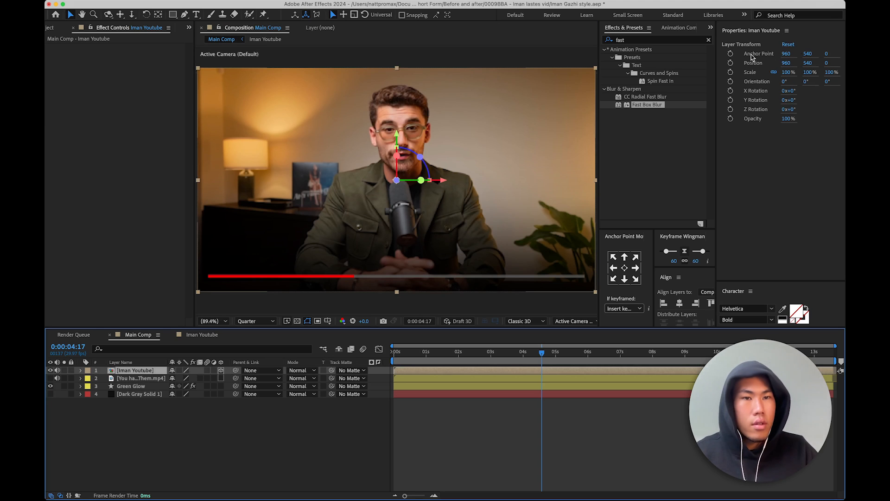
{"action": "left_click_drag", "start_coordinate": [788, 72], "coordinate": [772, 80]}
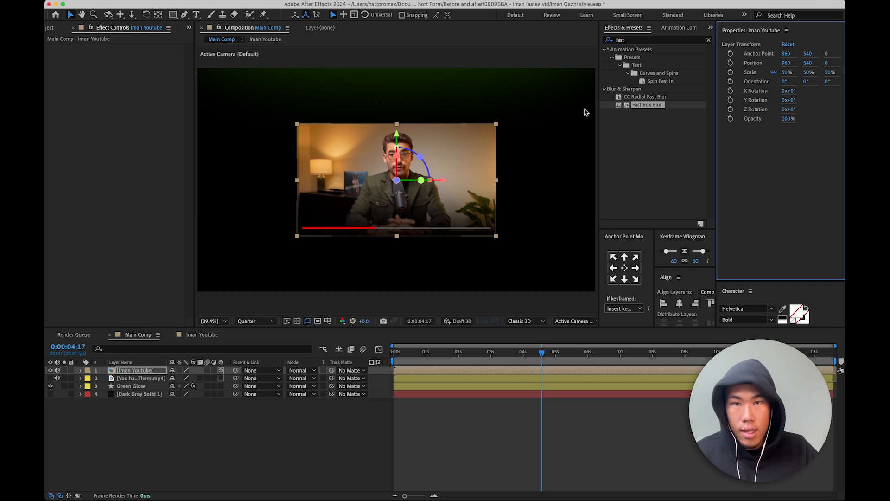
- Move the Iman Youtube layer up along its Y axis to a Y position of 480
{"action": "left_click_drag", "start_coordinate": [395, 138], "coordinate": [396, 125]}
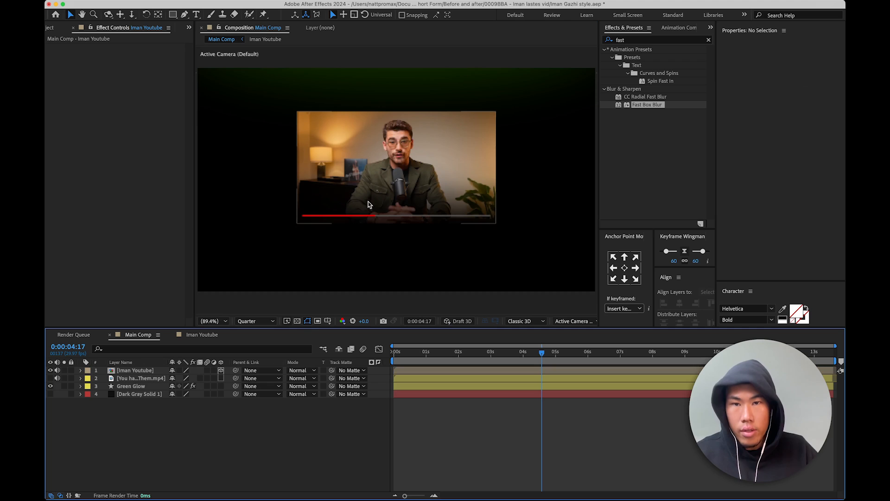
{"action": "key", "text": "period"}
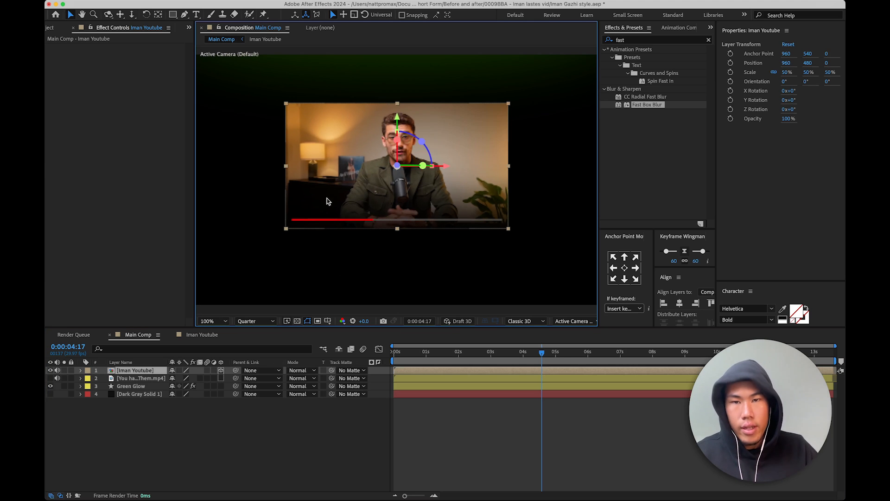
{"action": "key", "text": "comma"}
{"action": "key", "text": "comma"}
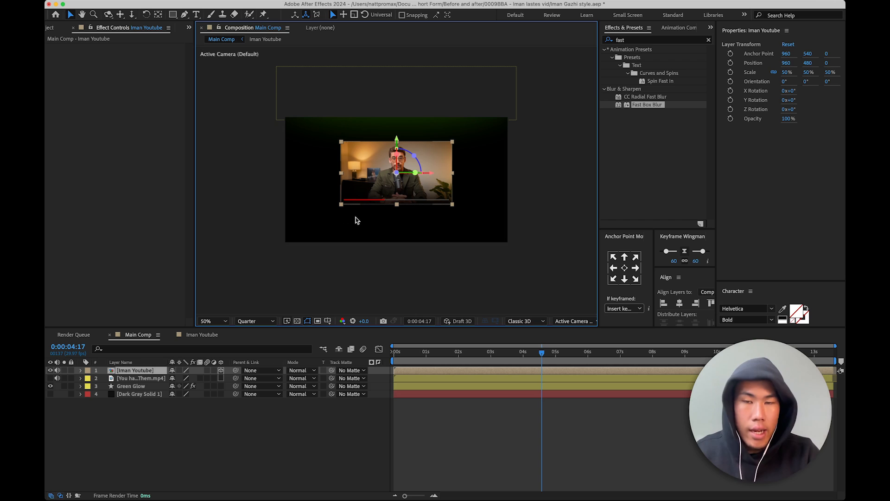
{"action": "left_click", "coordinate": [278, 447]}
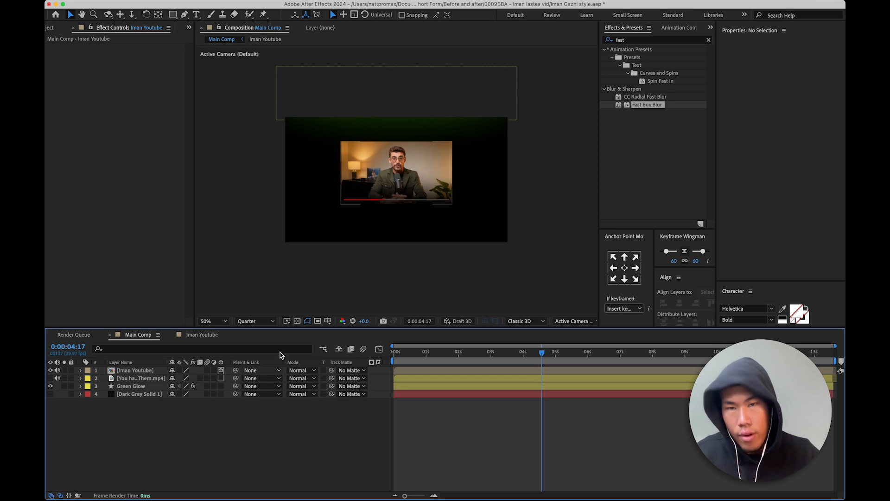
{"action": "left_click", "coordinate": [204, 321]}
{"action": "left_click", "coordinate": [211, 330]}
- Change the Iman Youtube layer's label colour to Blue
{"action": "left_click", "coordinate": [140, 370]}
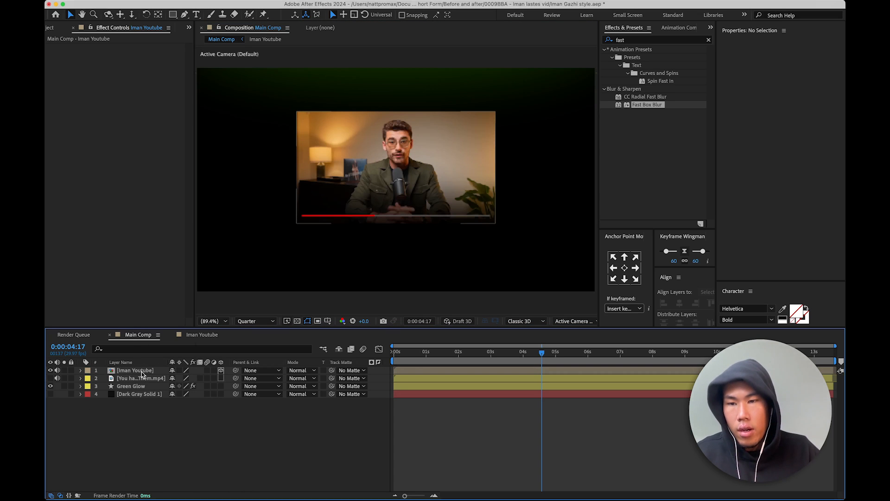
{"action": "left_click", "coordinate": [86, 371]}
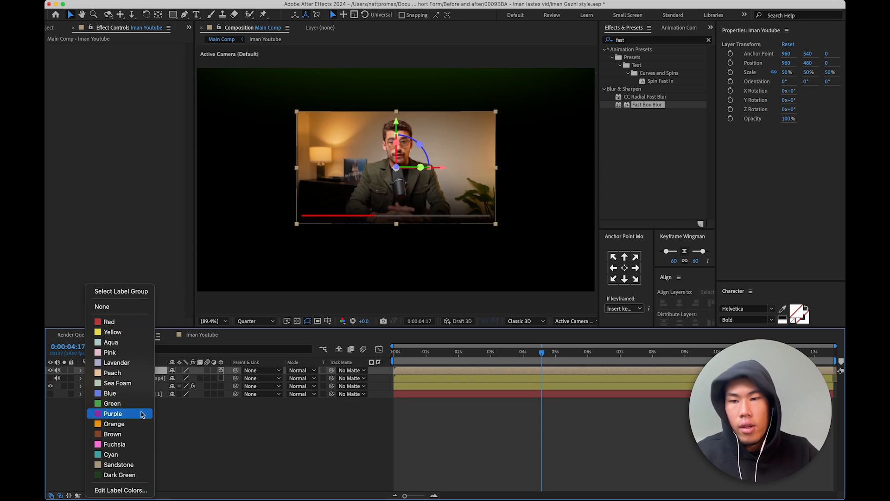
{"action": "left_click", "coordinate": [111, 393]}
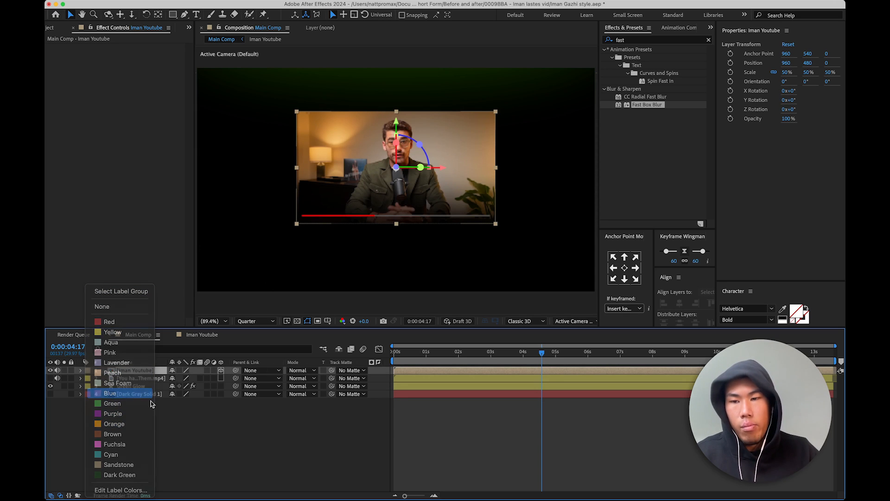
- Start a new, empty text layer just below the start of the progress bar in Main Comp
{"action": "left_click", "coordinate": [207, 425]}
{"action": "left_click", "coordinate": [197, 15]}
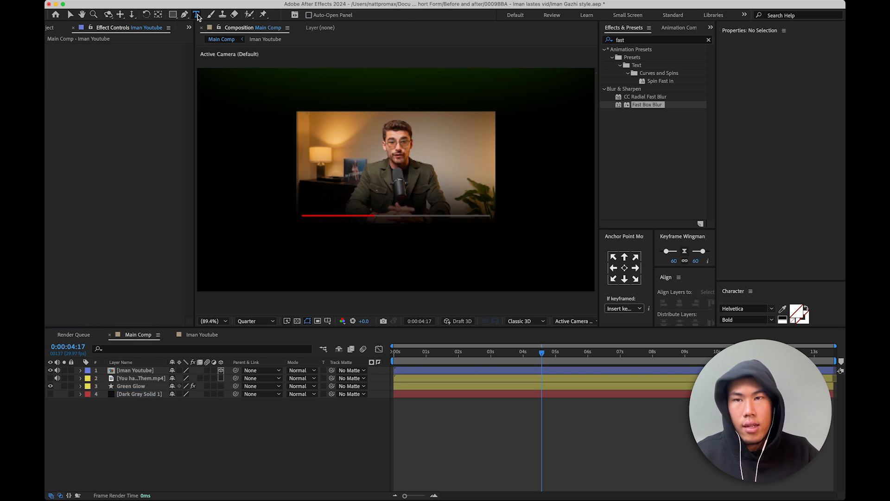
{"action": "left_click", "coordinate": [304, 234]}
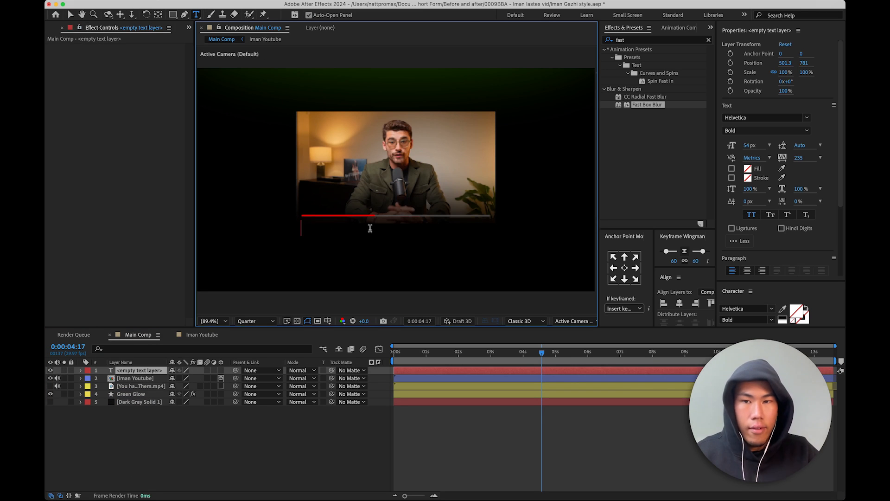
- Switch to Chrome, close the YouTube script document and open youtube.com
{"action": "key", "text": "ctrl+Left"}
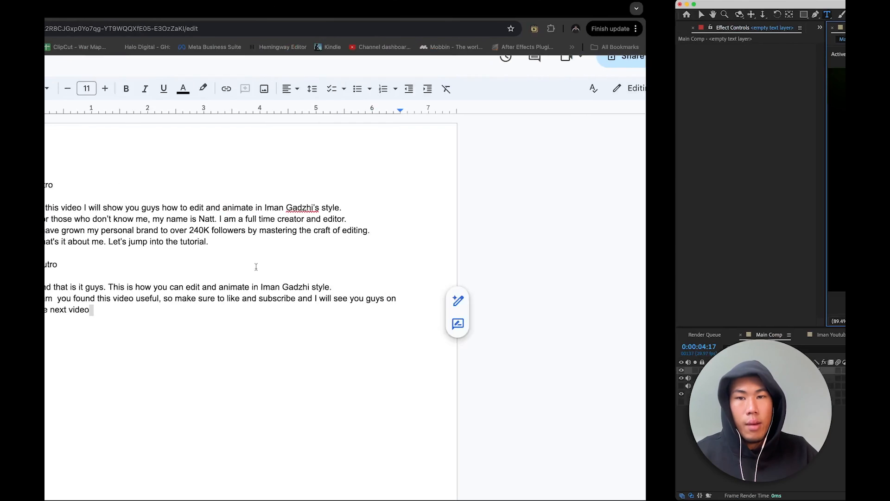
{"action": "left_click", "coordinate": [168, 10]}
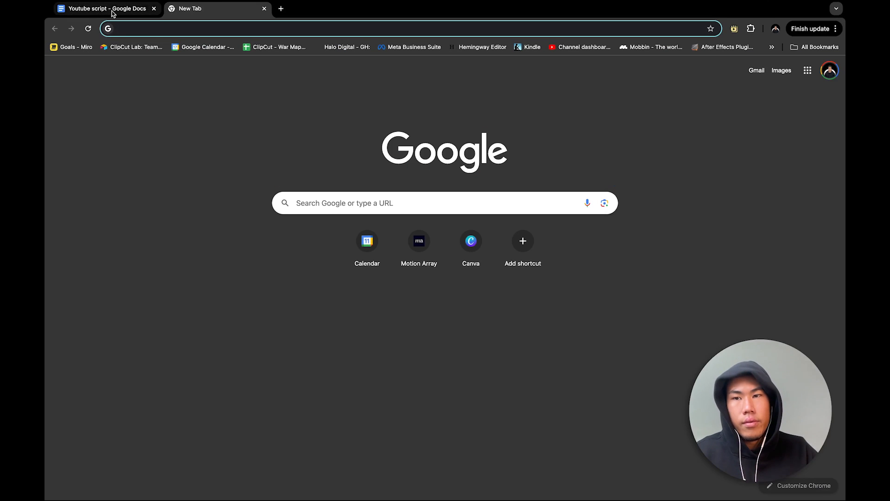
{"action": "left_click", "coordinate": [114, 8]}
{"action": "left_click", "coordinate": [153, 8]}
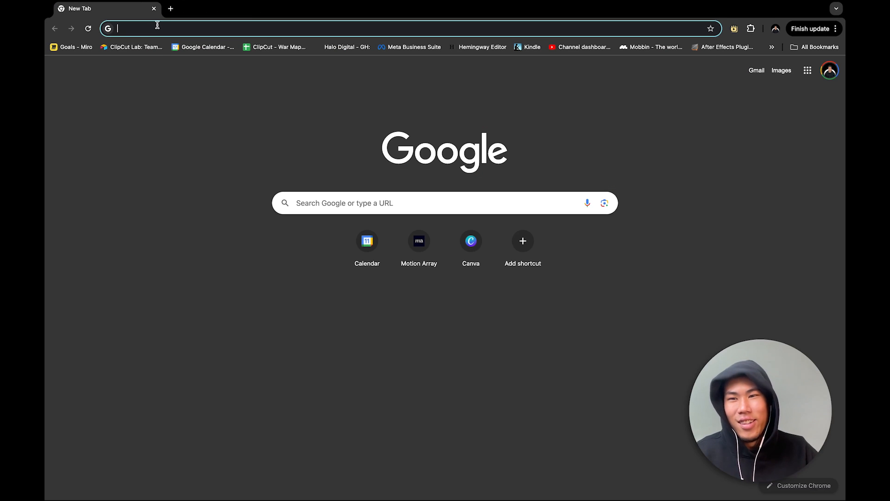
{"action": "type", "text": "youtube.com"}
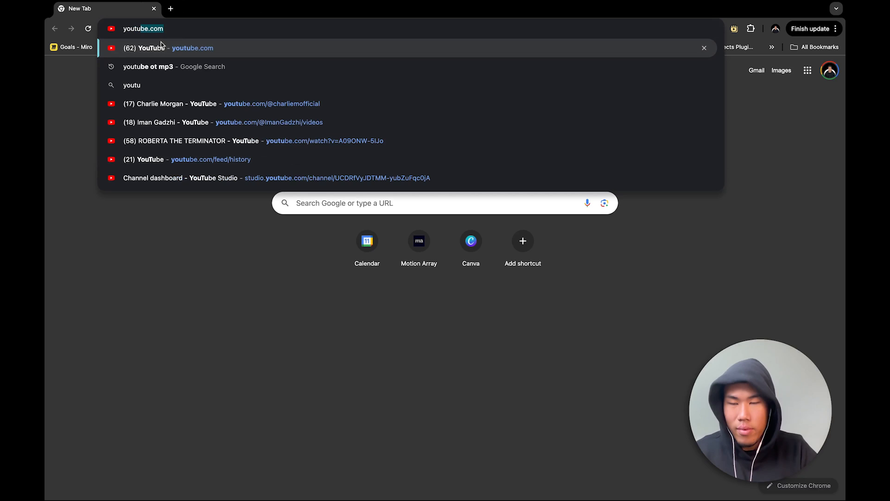
{"action": "key", "text": "Return"}
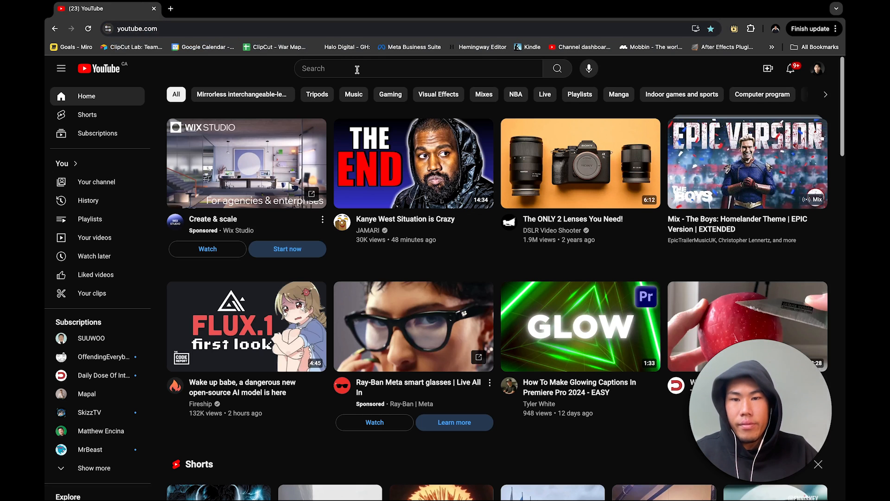
- Search YouTube for "iman gadzhi" and open the video "You have $1,000? Here's How to Invest Them"
{"action": "left_click", "coordinate": [357, 69]}
{"action": "type", "text": "iman"}
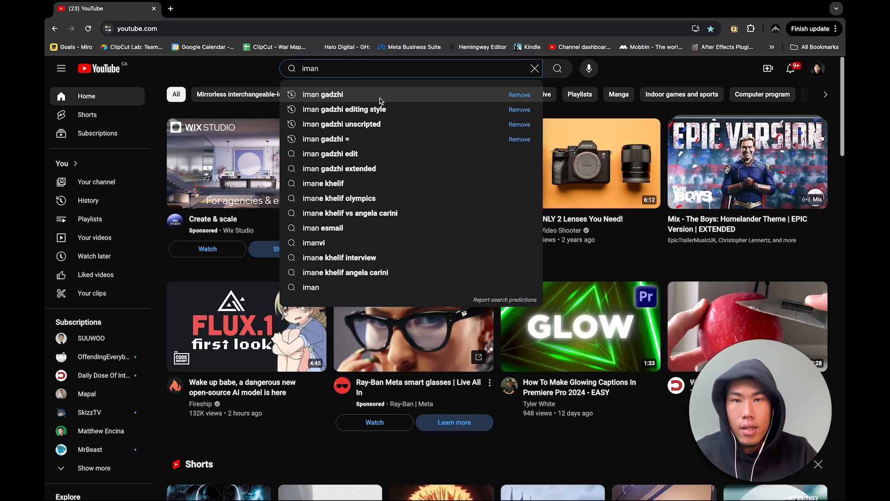
{"action": "left_click", "coordinate": [380, 98]}
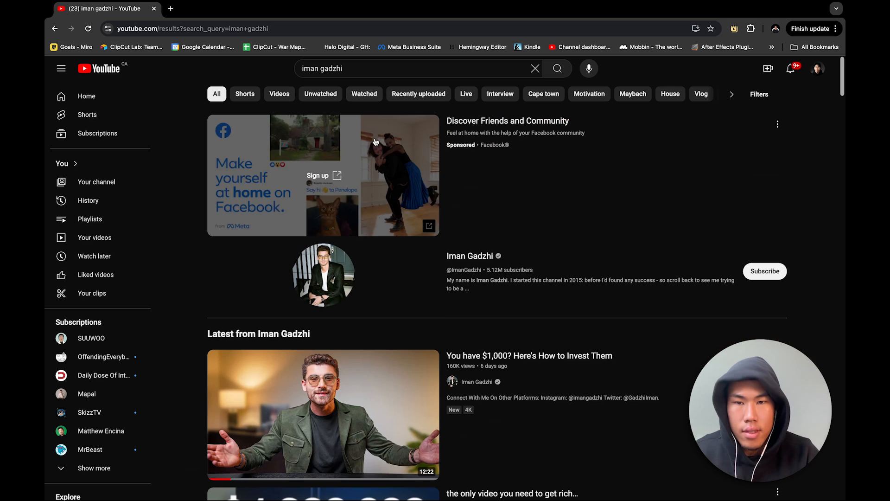
{"action": "left_click", "coordinate": [465, 358]}
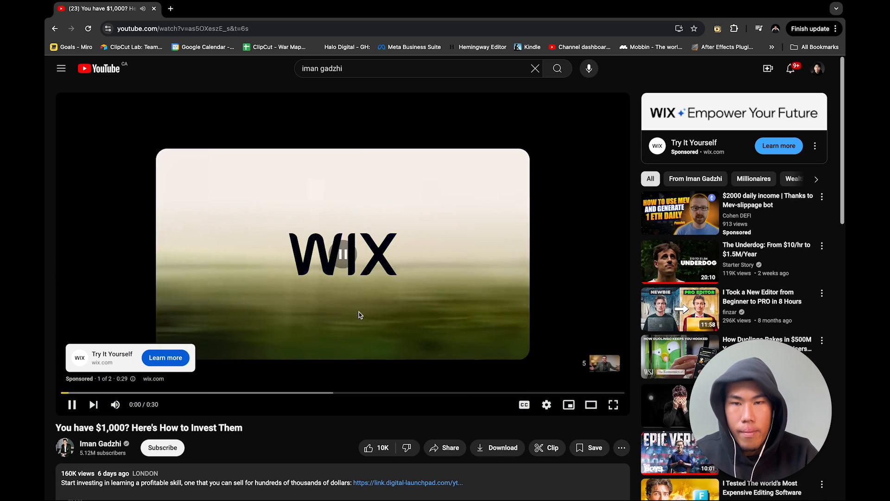
- Pause playback and copy the video's title, "You have $1,000? Here's How to Invest Them"
{"action": "left_click", "coordinate": [359, 314]}
{"action": "scroll", "coordinate": [357, 317], "scroll_direction": "down", "scroll_amount": 1}
{"action": "left_click_drag", "start_coordinate": [55, 372], "coordinate": [252, 372]}
{"action": "key", "text": "super+c"}
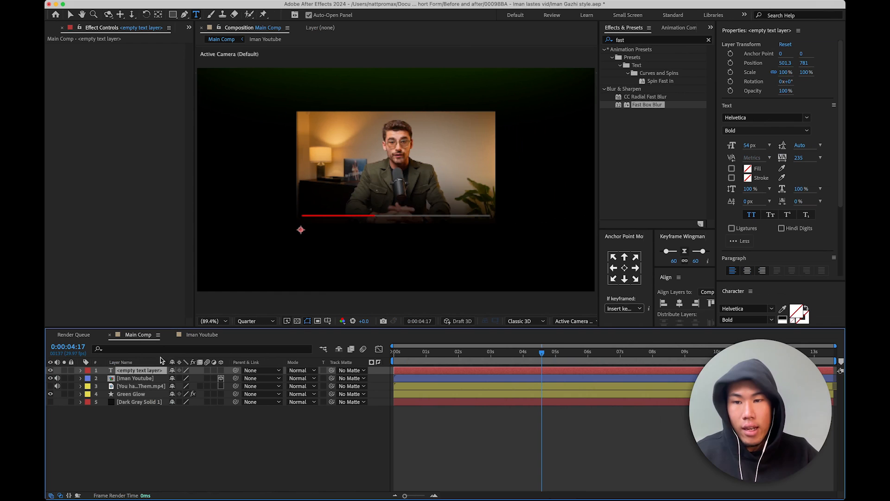
- Back in After Effects, paste the copied video title into the empty text layer
{"action": "double_click", "coordinate": [152, 371]}
{"action": "key", "text": "super+v"}
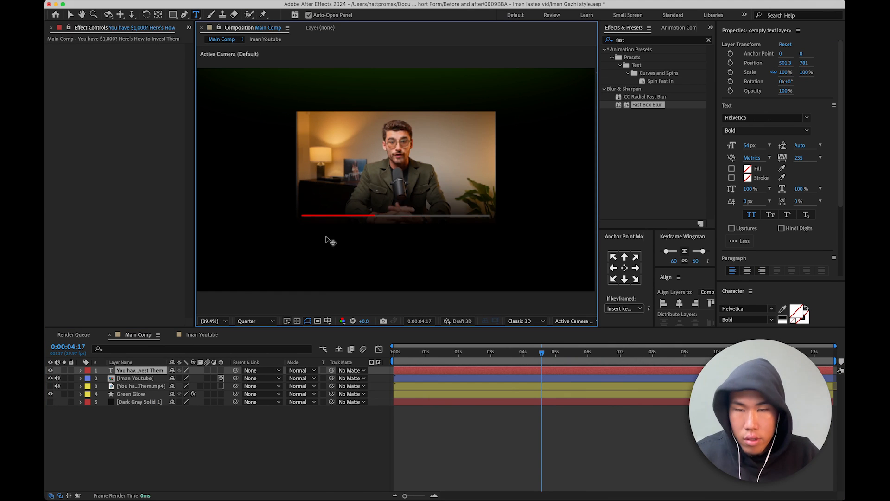
{"action": "left_click", "coordinate": [217, 423]}
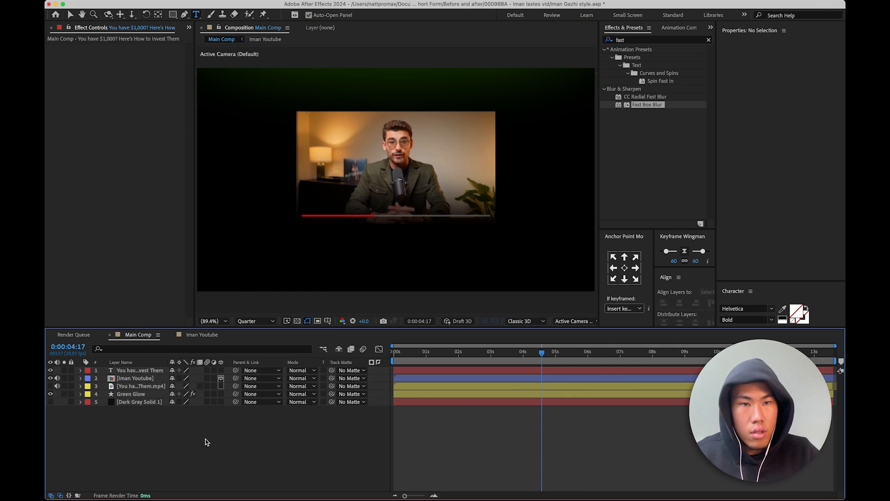
- Turn on the white fill for the title text layer and set its leading to 0 px
{"action": "left_click", "coordinate": [123, 369]}
{"action": "key", "text": "/"}
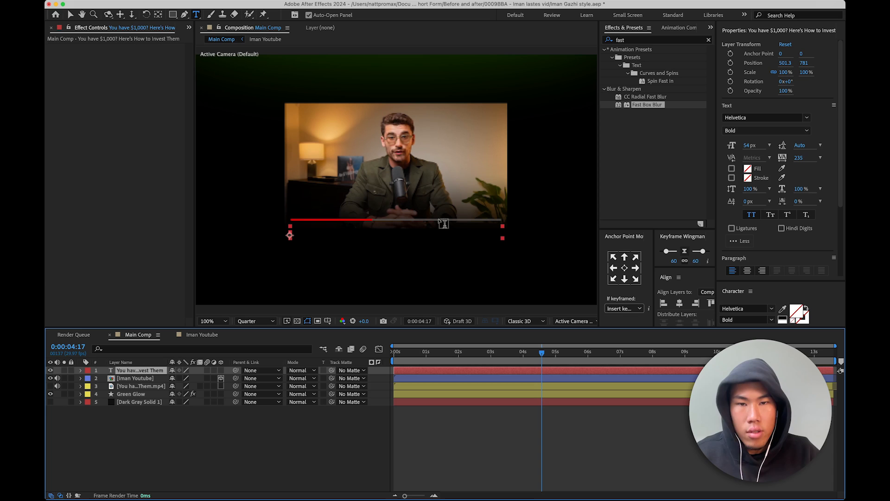
{"action": "left_click", "coordinate": [732, 170]}
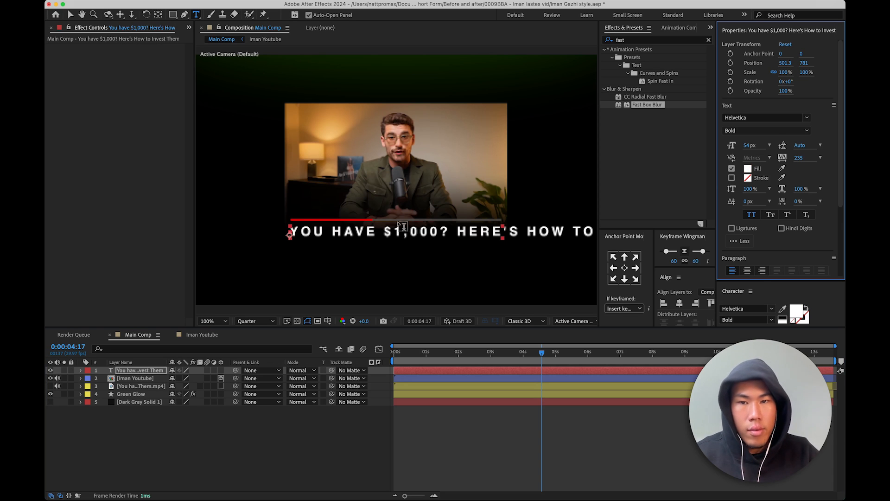
{"action": "left_click", "coordinate": [789, 150]}
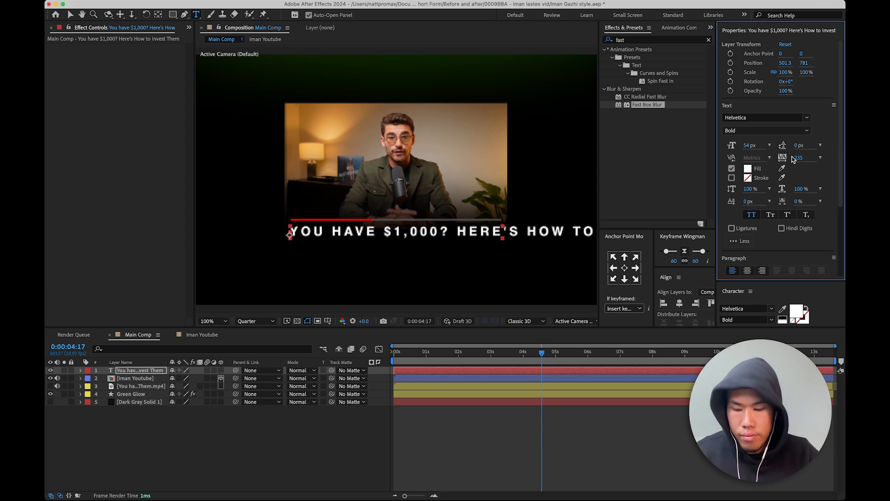
- Set the title text's tracking to -17, return its leading to Auto and turn off All Caps
{"action": "left_click_drag", "start_coordinate": [798, 157], "coordinate": [707, 180]}
{"action": "left_click", "coordinate": [751, 220]}
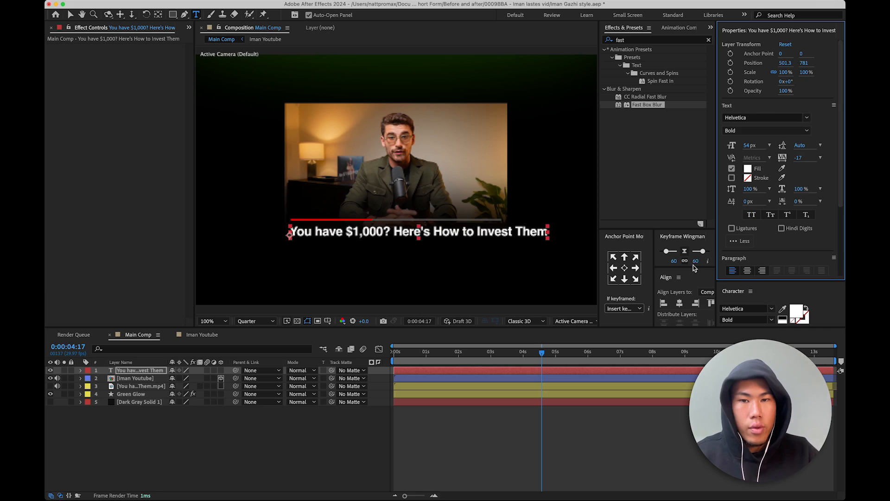
{"action": "left_click", "coordinate": [116, 419]}
- Move the title layer's anchor point to its left edge and position the title at 494.2, 769.6 below the progress bar
{"action": "left_click", "coordinate": [135, 371]}
{"action": "left_click", "coordinate": [624, 267]}
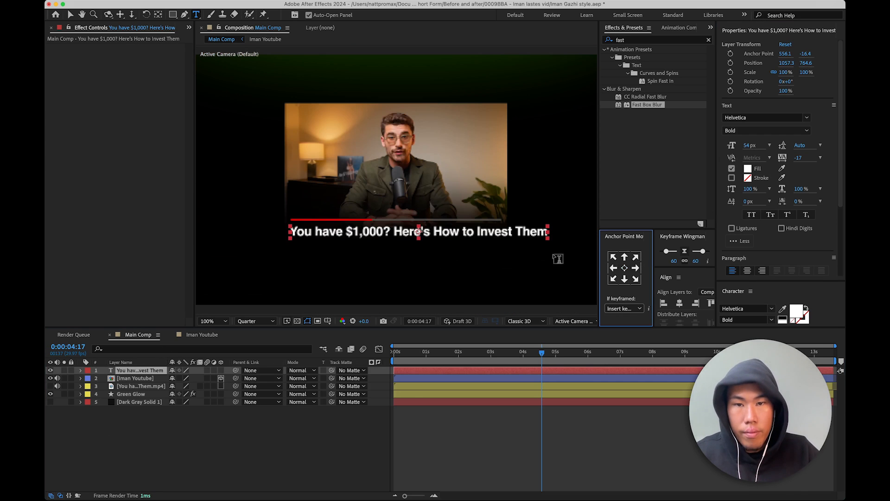
{"action": "scroll", "coordinate": [280, 260], "scroll_direction": "up", "scroll_amount": 1}
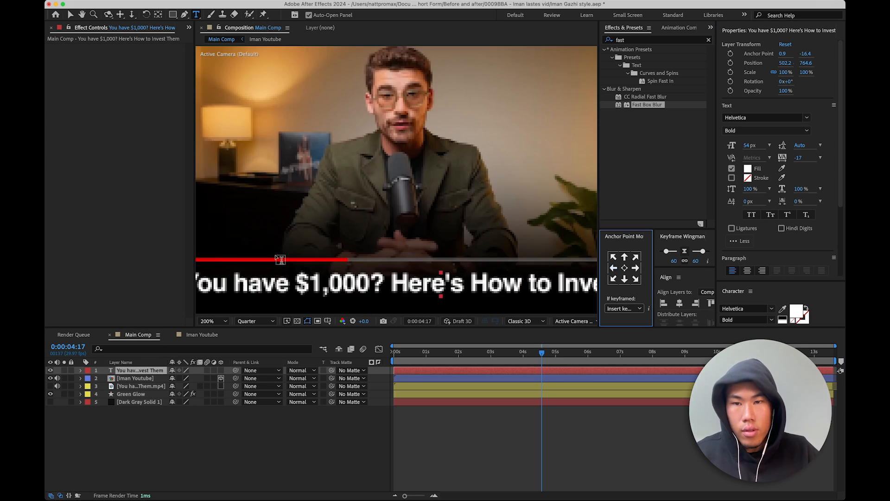
{"action": "left_click_drag", "start_coordinate": [324, 245], "coordinate": [424, 180]}
{"action": "key", "text": "super+t"}
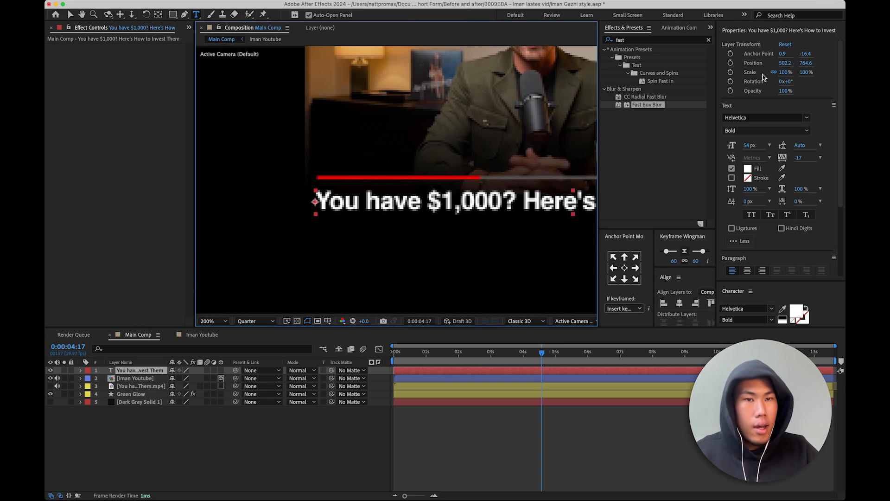
{"action": "left_click_drag", "start_coordinate": [788, 65], "coordinate": [812, 61]}
{"action": "scroll", "coordinate": [463, 172], "scroll_direction": "down", "scroll_amount": 1}
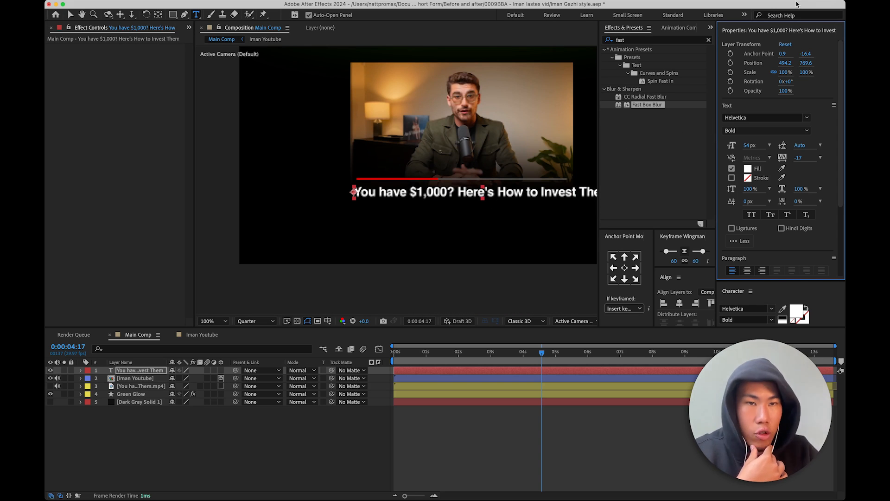
- Compare the title's size with the YouTube page, scale the title layer to 53% and set its Y position to 777.6
{"action": "left_click_drag", "start_coordinate": [783, 74], "coordinate": [769, 77]}
{"action": "key", "text": "ctrl+Left"}
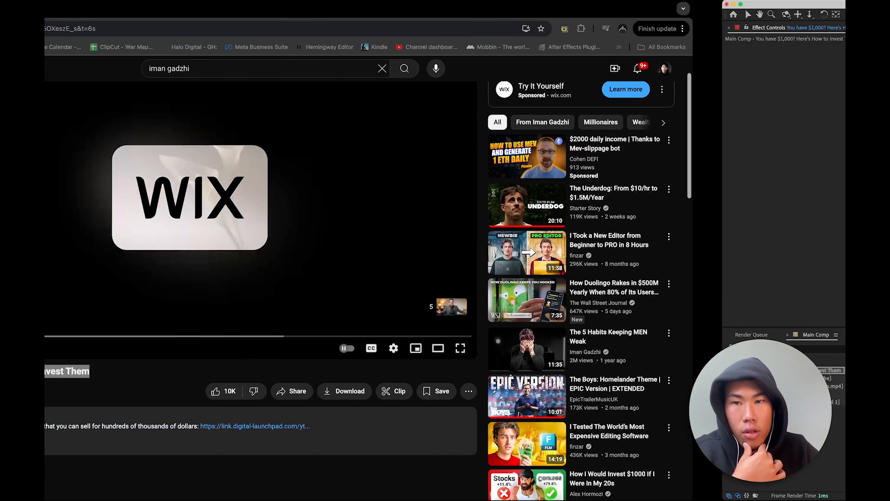
{"action": "key", "text": "ctrl+Right"}
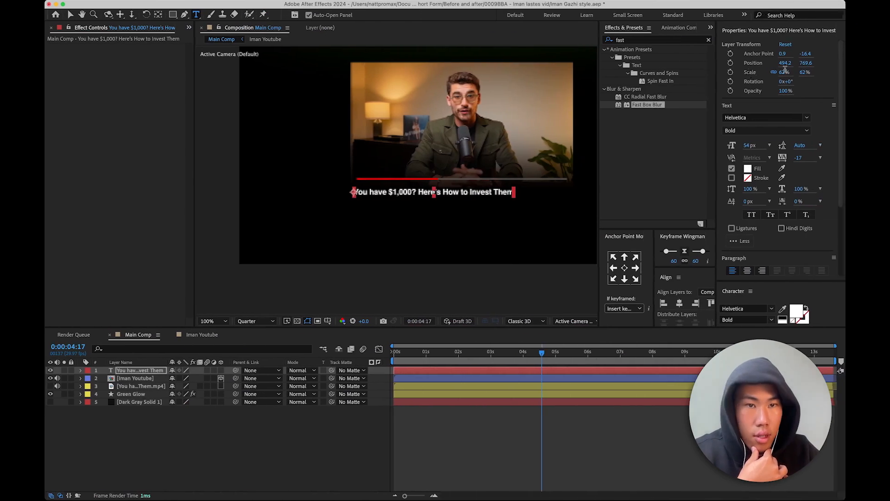
{"action": "left_click_drag", "start_coordinate": [784, 72], "coordinate": [777, 74]}
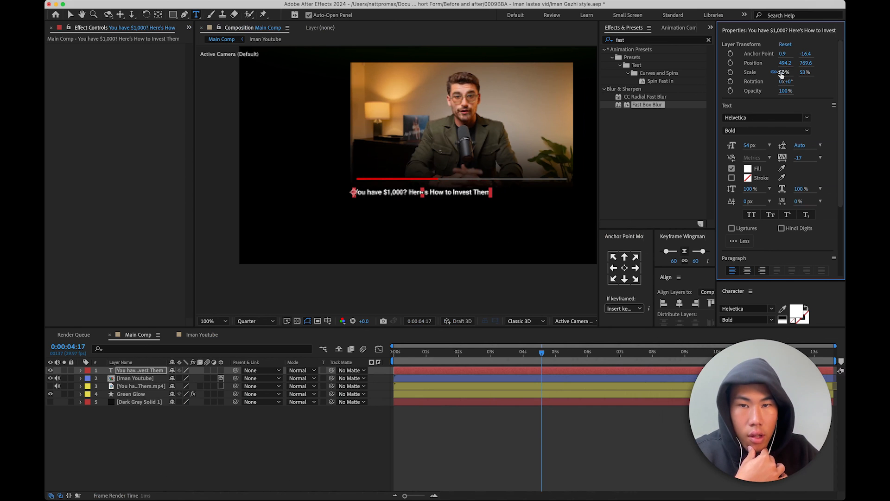
{"action": "scroll", "coordinate": [499, 195], "scroll_direction": "up", "scroll_amount": 2}
{"action": "left_click_drag", "start_coordinate": [806, 63], "coordinate": [813, 65]}
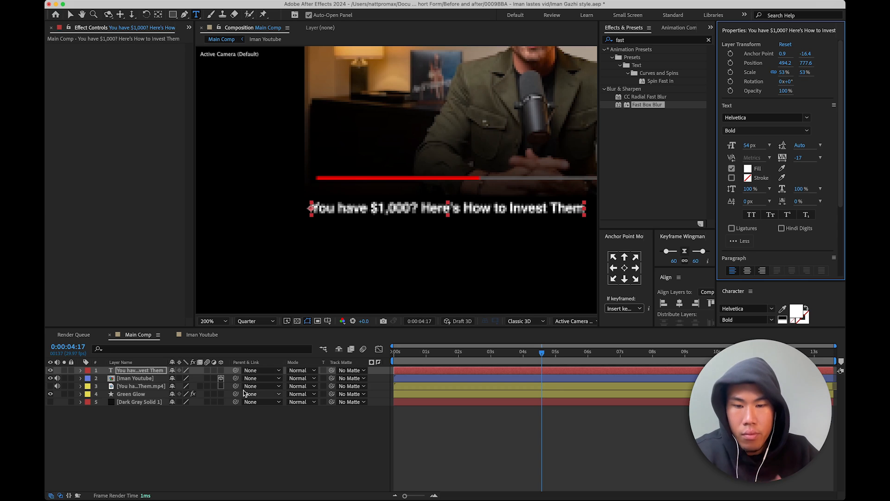
- Set the composition preview resolution to Full and check the title's sharpness and placement under the video
{"action": "left_click", "coordinate": [297, 445]}
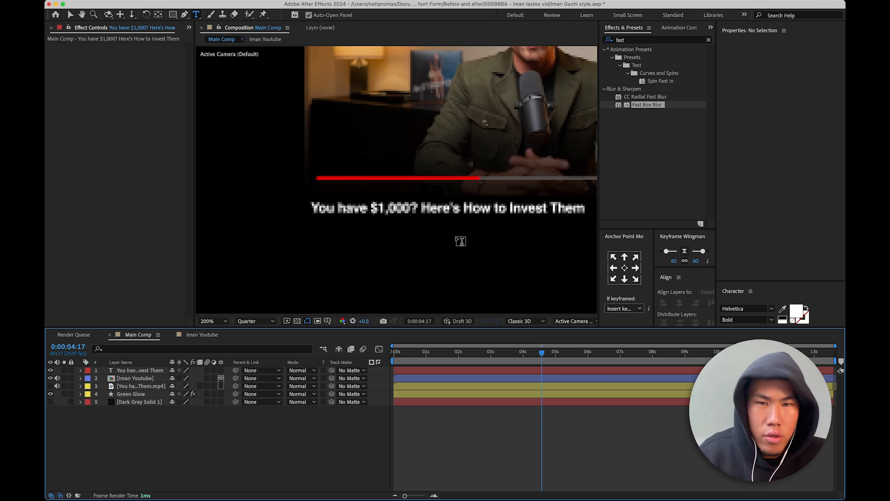
{"action": "key", "text": "comma"}
{"action": "key", "text": "period"}
{"action": "key", "text": "v"}
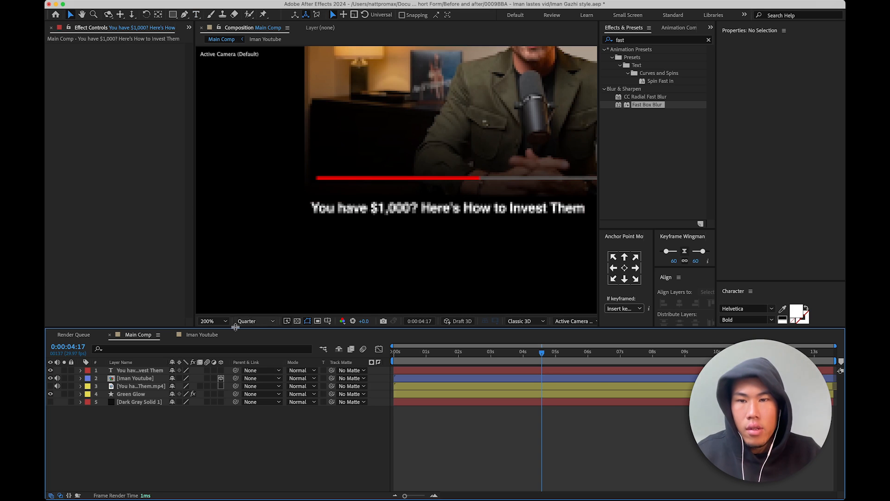
{"action": "left_click", "coordinate": [255, 321]}
{"action": "left_click", "coordinate": [250, 343]}
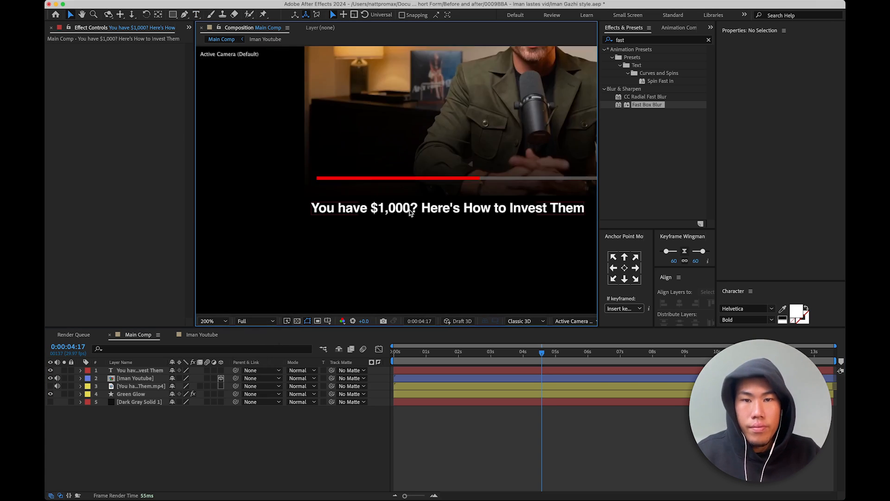
{"action": "left_click", "coordinate": [410, 211]}
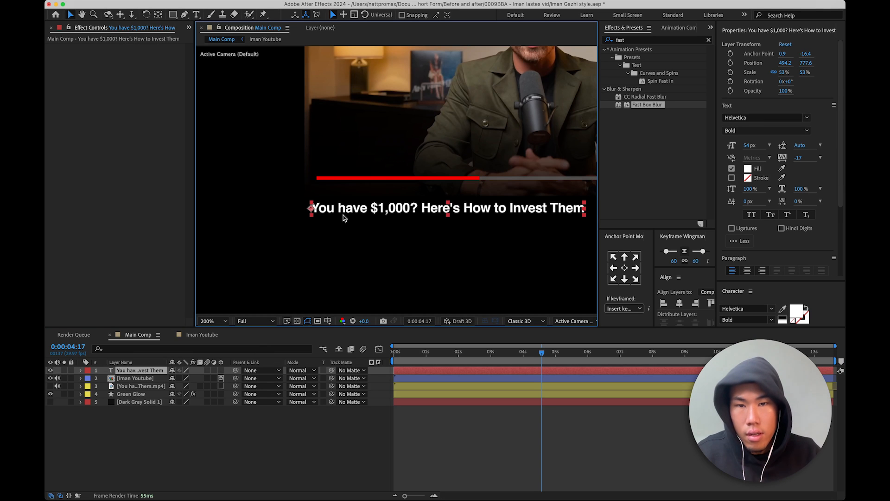
{"action": "key", "text": "comma"}
{"action": "left_click", "coordinate": [314, 460]}
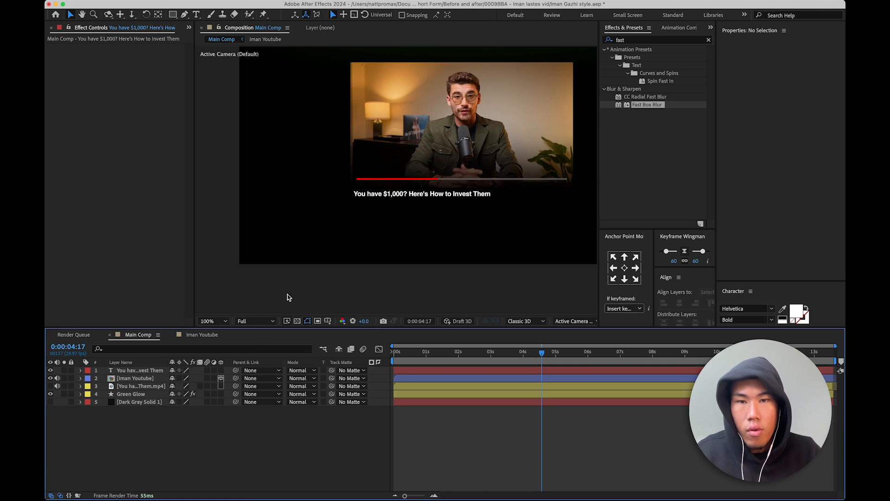
- Check the channel row on the YouTube page, then draw a circle about 54.5 px wide below the title in After Effects
{"action": "key", "text": "ctrl+Left"}
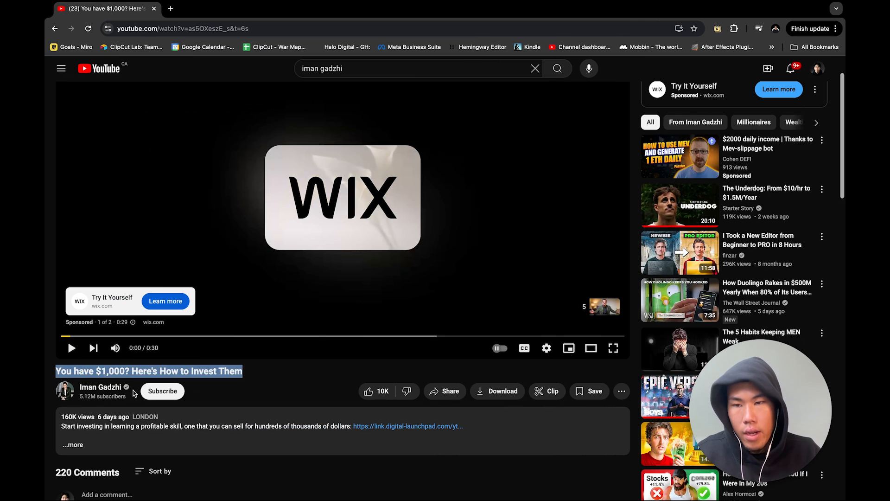
{"action": "key", "text": "ctrl+Right"}
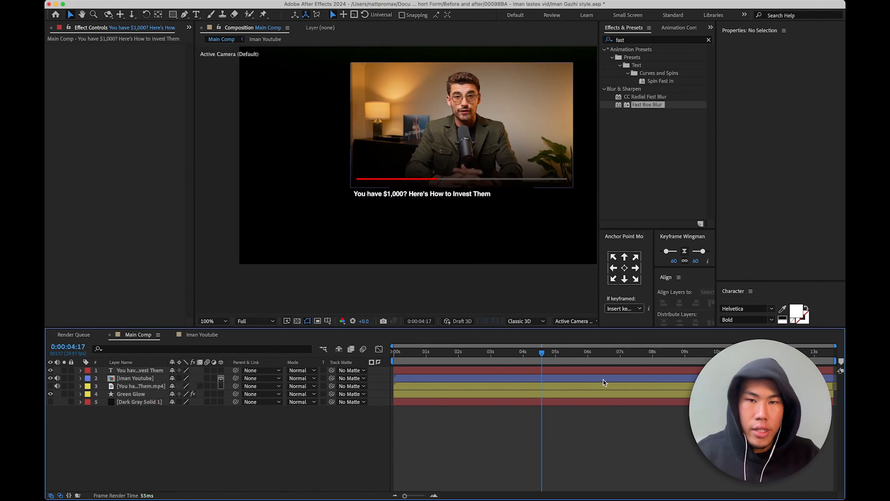
{"action": "left_click", "coordinate": [135, 378]}
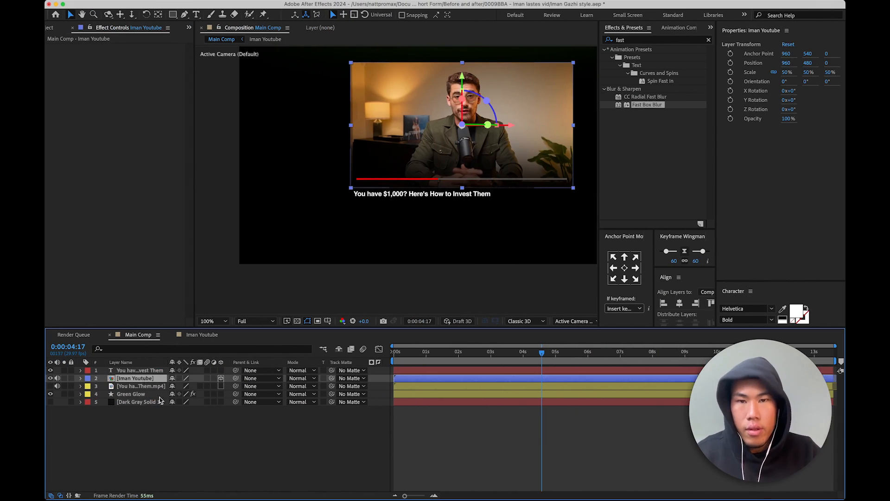
{"action": "left_click", "coordinate": [337, 223]}
{"action": "left_click_drag", "start_coordinate": [173, 14], "coordinate": [208, 34]}
{"action": "key", "text": "period"}
{"action": "left_click_drag", "start_coordinate": [324, 230], "coordinate": [350, 258]}
{"action": "left_click", "coordinate": [537, 373]}
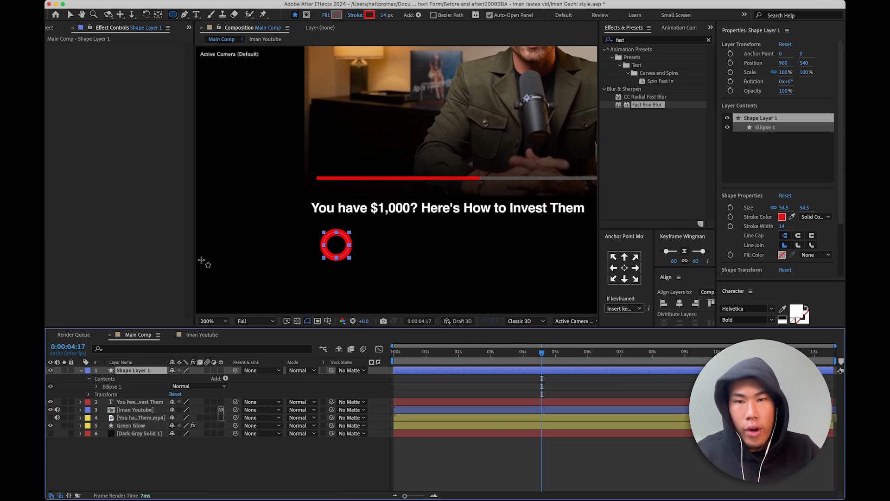
- Center the circle layer's anchor point and position the circle at 529.3, 851.3 below the title's start
{"action": "left_click", "coordinate": [81, 370]}
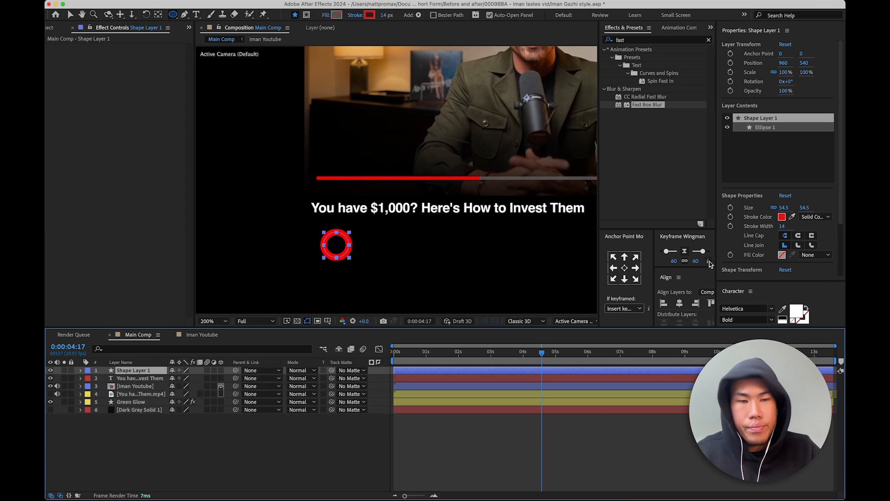
{"action": "left_click", "coordinate": [625, 269]}
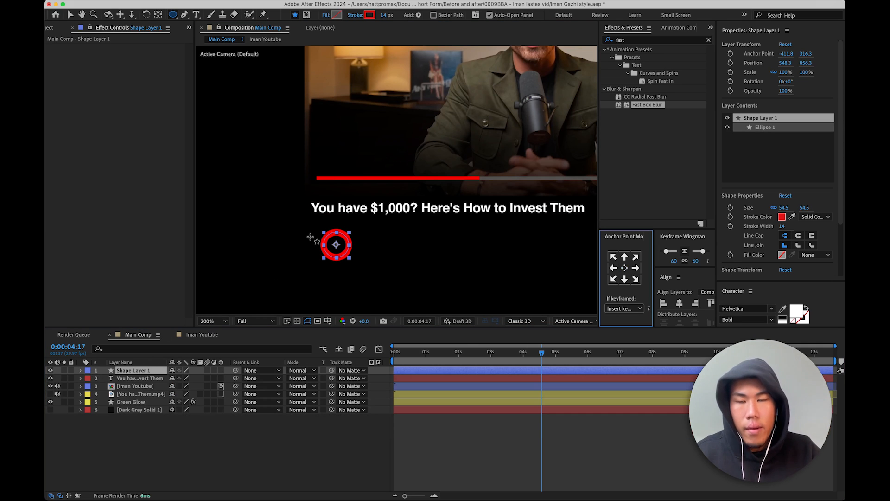
{"action": "left_click_drag", "start_coordinate": [785, 64], "coordinate": [804, 62]}
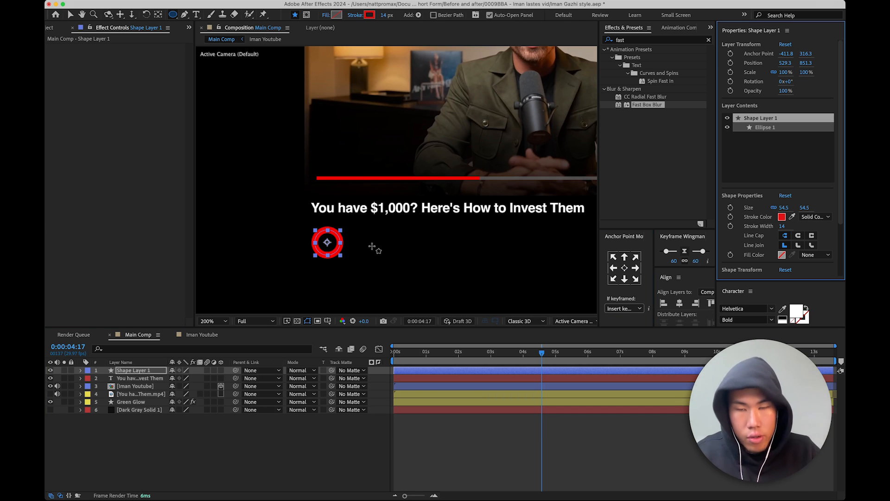
- Give the circle a solid red fill and set its stroke to None
{"action": "left_click", "coordinate": [815, 255]}
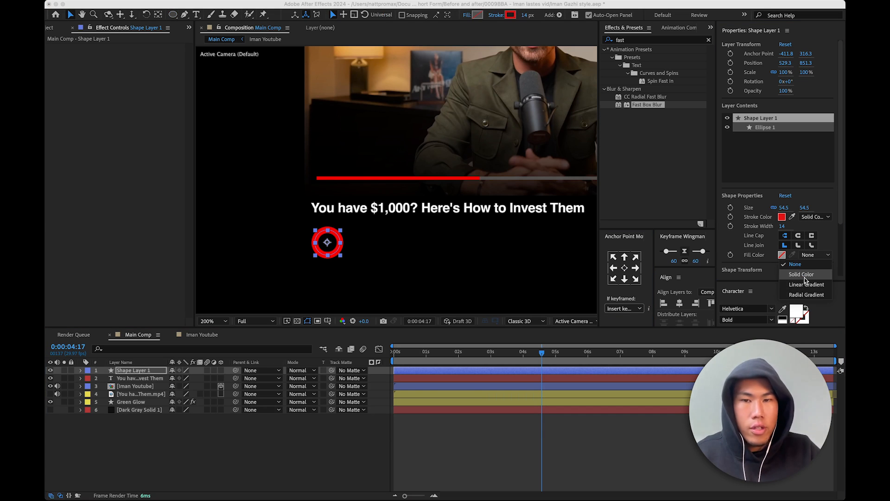
{"action": "left_click", "coordinate": [802, 274]}
{"action": "left_click", "coordinate": [311, 465]}
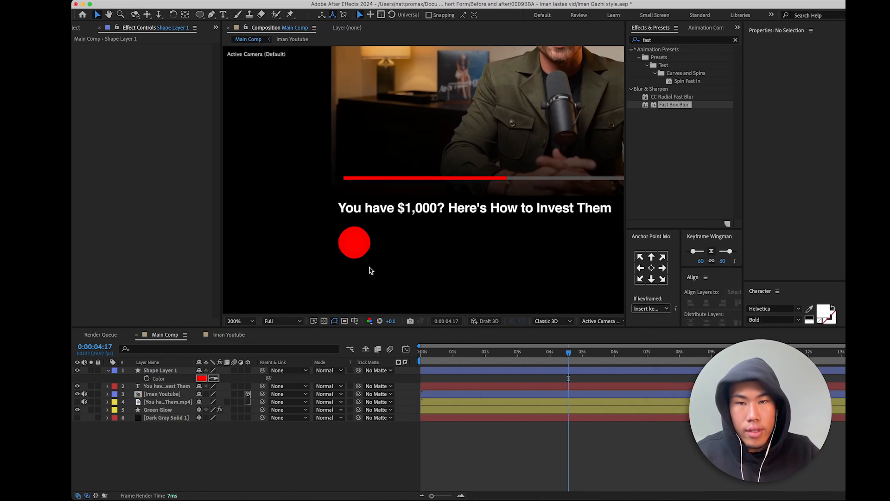
{"action": "left_click", "coordinate": [354, 242]}
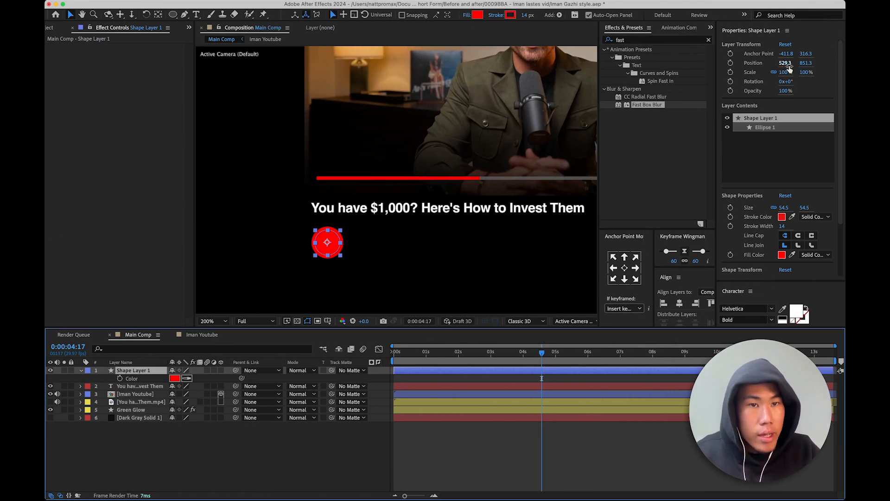
{"action": "left_click_drag", "start_coordinate": [786, 71], "coordinate": [784, 72]}
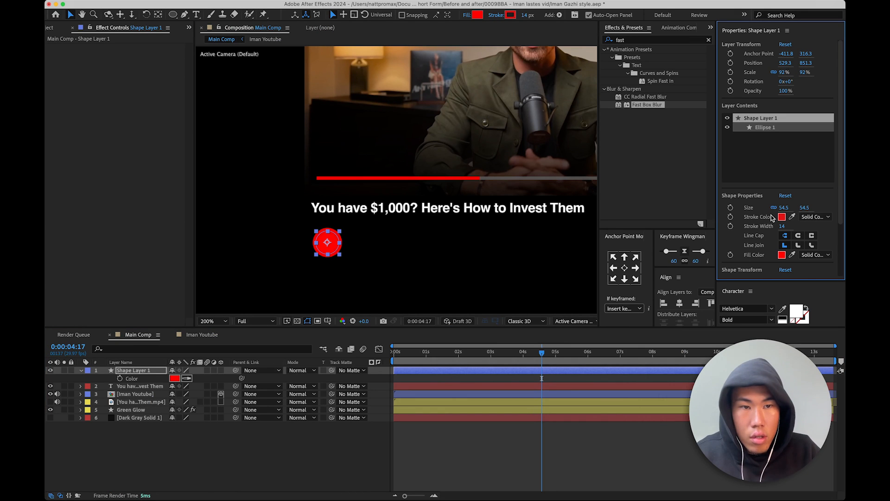
{"action": "left_click", "coordinate": [828, 217]}
{"action": "left_click", "coordinate": [811, 208]}
- Scale the circle layer to 111% and collapse its properties in the timeline
{"action": "left_click_drag", "start_coordinate": [783, 73], "coordinate": [794, 68]}
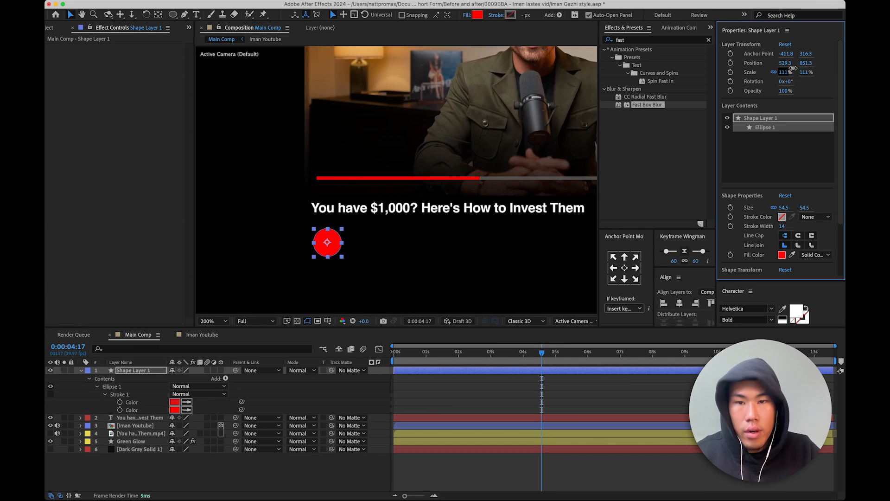
{"action": "left_click", "coordinate": [195, 383]}
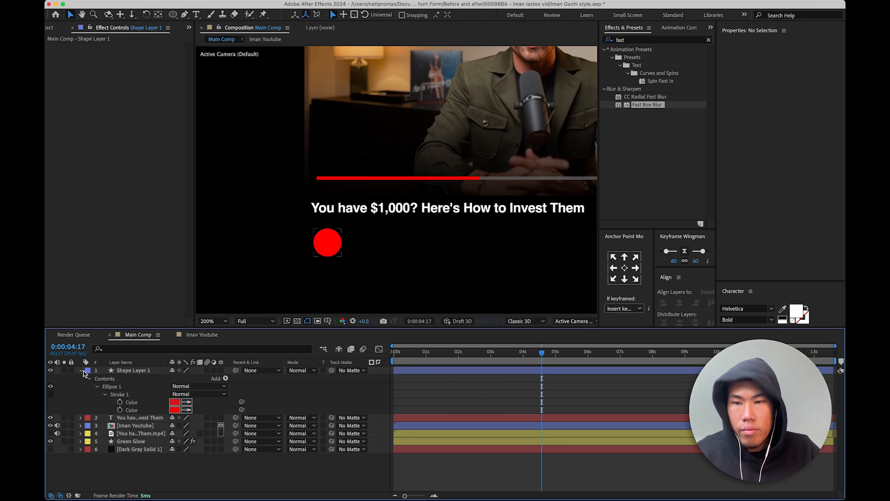
{"action": "left_click", "coordinate": [126, 371]}
{"action": "left_click", "coordinate": [80, 371]}
{"action": "left_click", "coordinate": [181, 419]}
- Change the title text layer's label color to Blue
{"action": "left_click", "coordinate": [157, 371]}
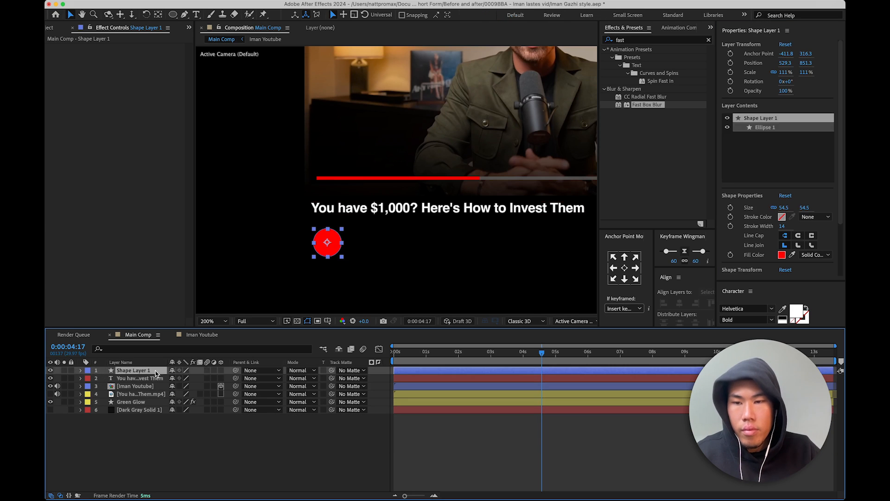
{"action": "left_click", "coordinate": [148, 380]}
{"action": "left_click", "coordinate": [88, 381]}
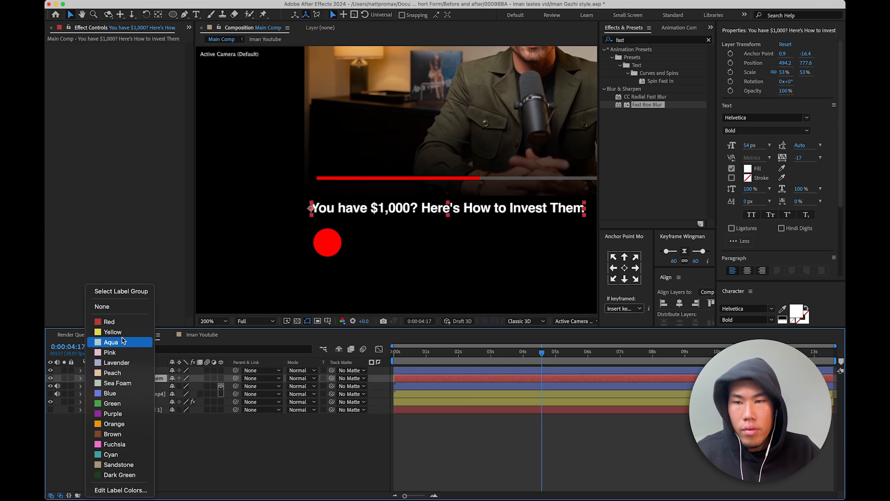
{"action": "left_click", "coordinate": [112, 392]}
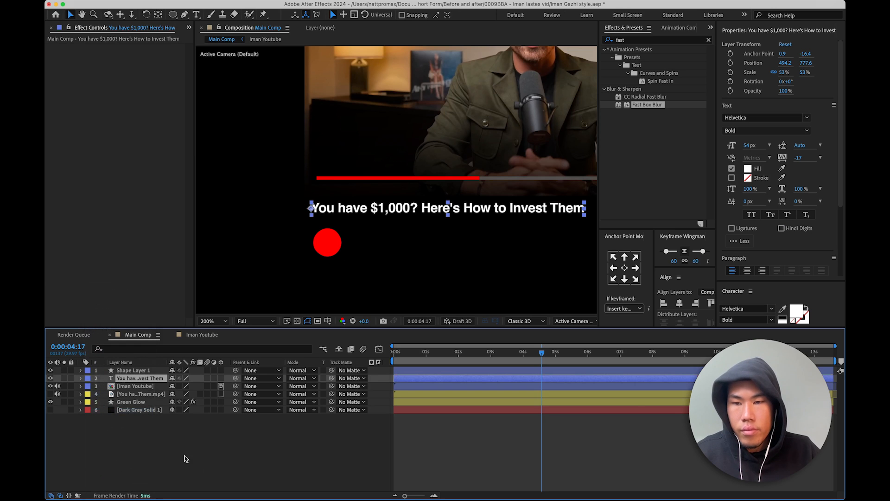
- Fine-tune the circle's position to 527.3, 849.3 and lower the title to a Y position of about 781
{"action": "left_click", "coordinate": [341, 240]}
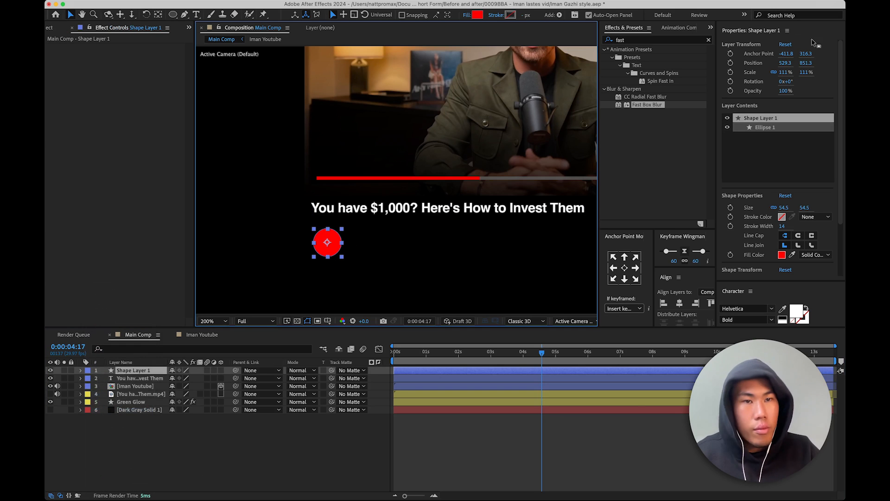
{"action": "left_click_drag", "start_coordinate": [785, 66], "coordinate": [798, 62]}
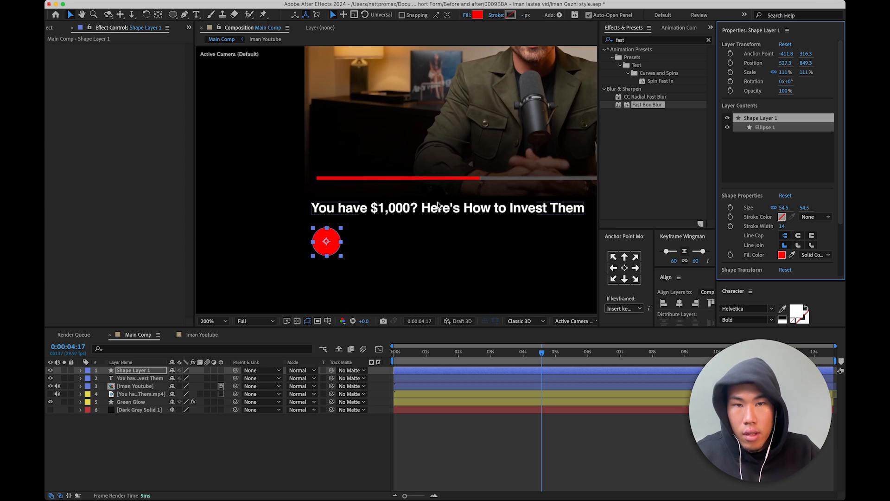
{"action": "left_click", "coordinate": [437, 206]}
{"action": "left_click_drag", "start_coordinate": [805, 62], "coordinate": [808, 63]}
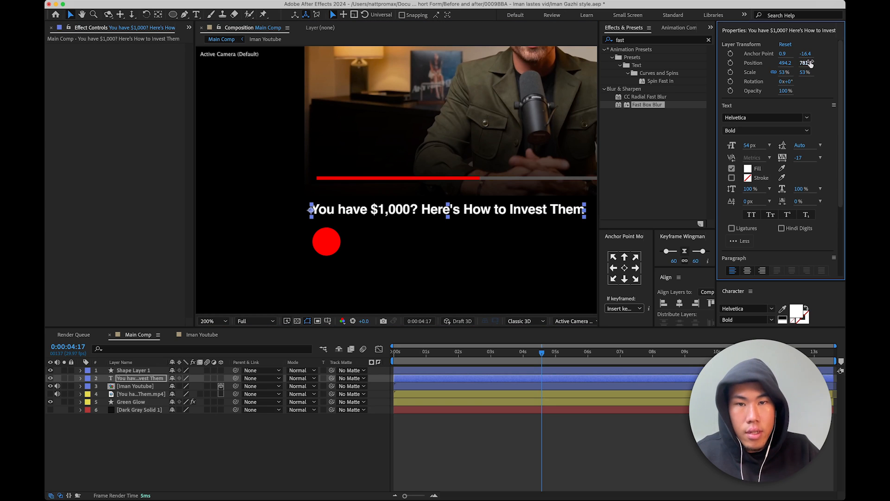
{"action": "left_click", "coordinate": [338, 247]}
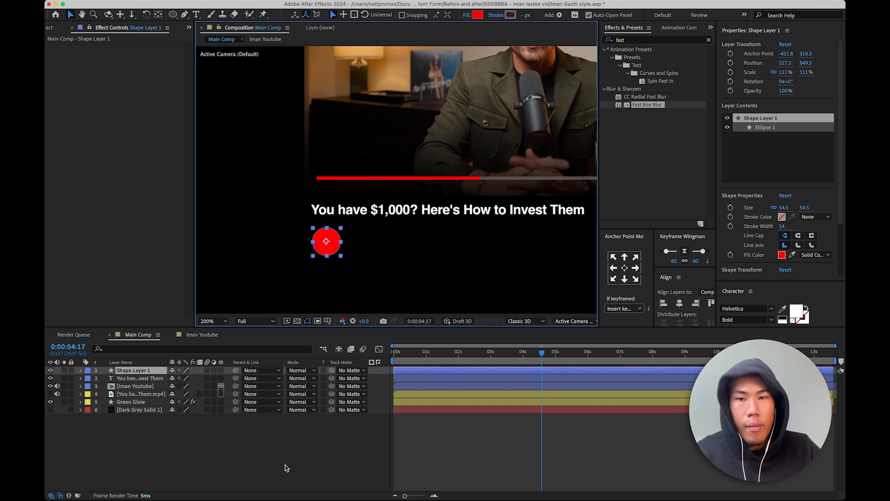
{"action": "left_click", "coordinate": [241, 428]}
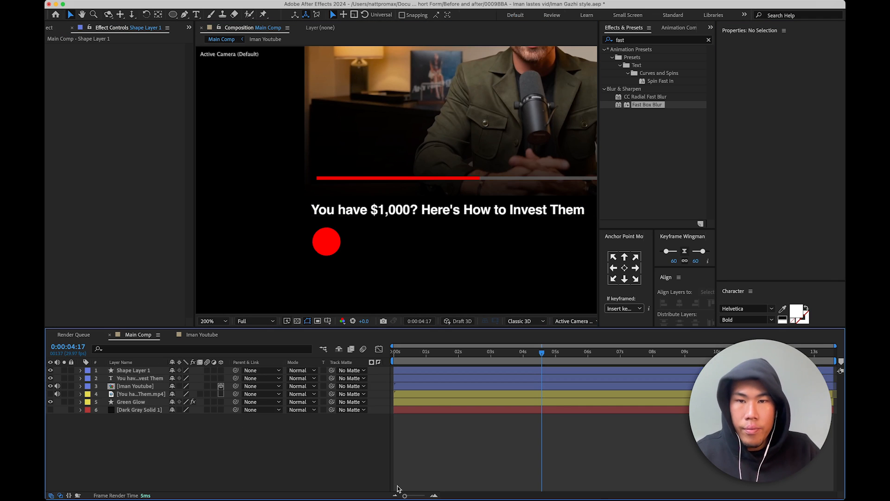
- Import the channel profile picture channels4_profile (4).jpg from the Downloads folder into Main Comp as the uppermost layer
{"action": "left_click", "coordinate": [569, 484]}
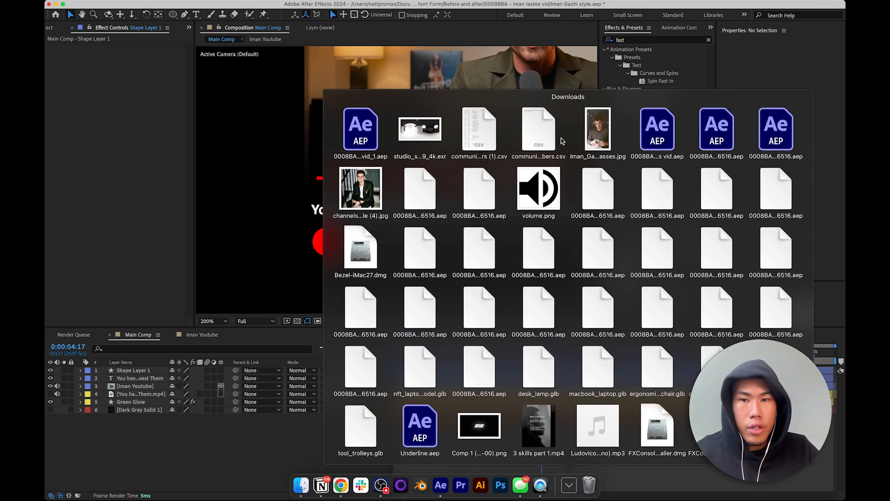
{"action": "left_click_drag", "start_coordinate": [364, 188], "coordinate": [151, 435]}
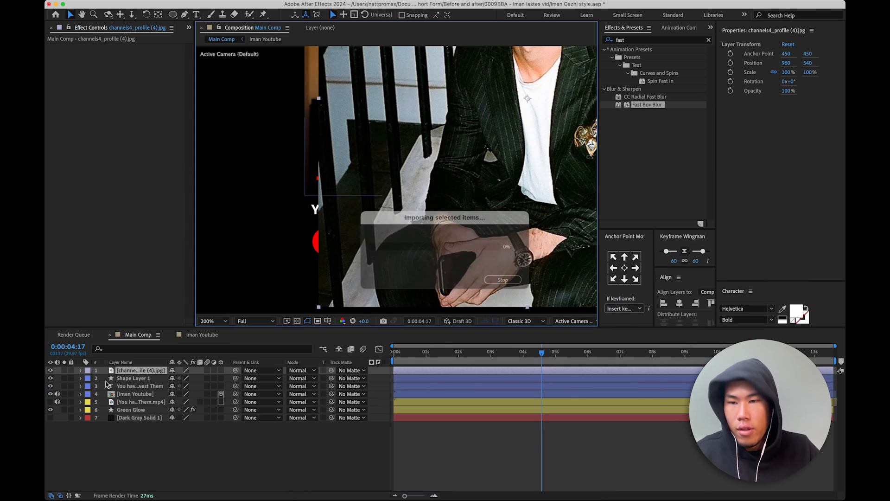
{"action": "key", "text": "comma"}
{"action": "key", "text": "comma"}
{"action": "key", "text": "period"}
{"action": "key", "text": "comma"}
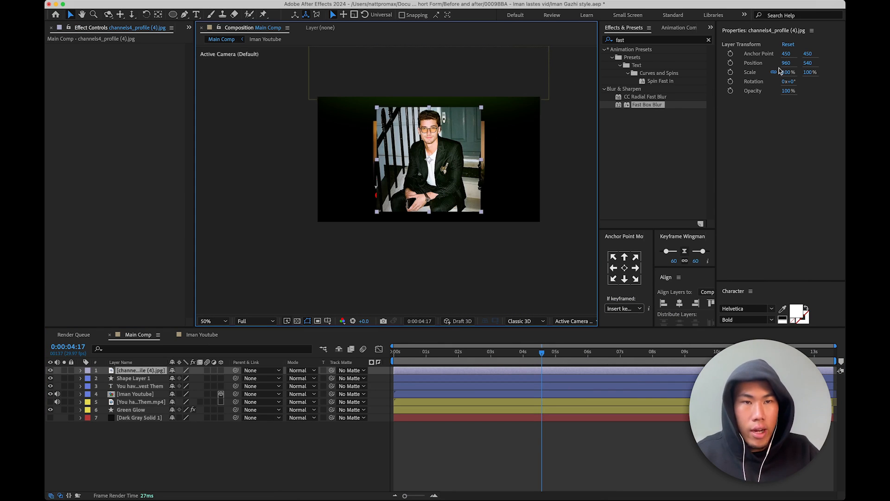
- Copy the circle layer's Position value of 527.3, 849.3 onto the profile picture layer
{"action": "left_click", "coordinate": [144, 377]}
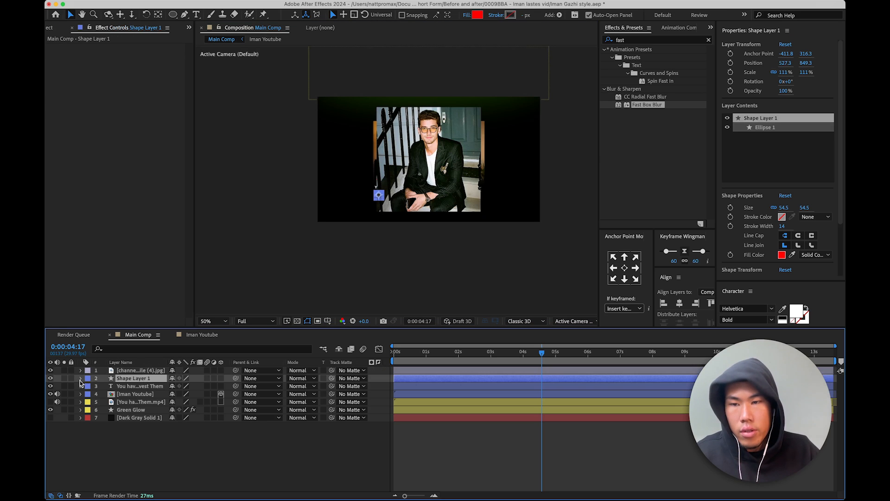
{"action": "left_click", "coordinate": [79, 379]}
{"action": "left_click", "coordinate": [93, 383]}
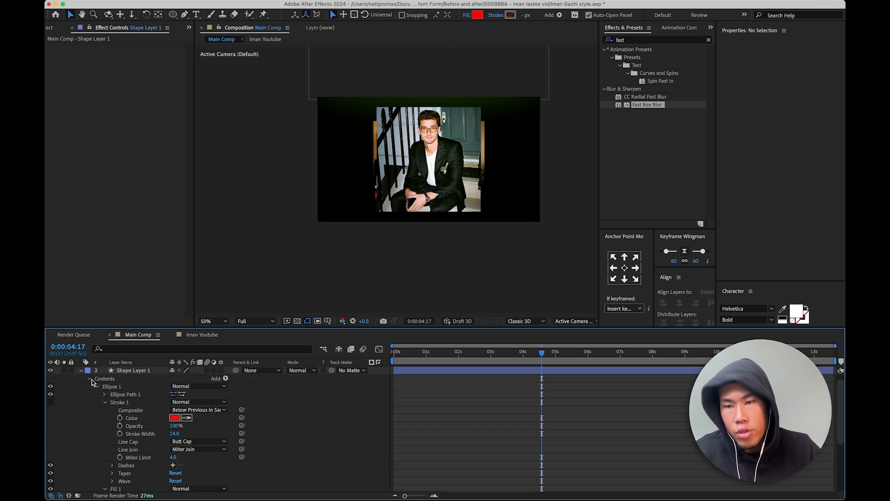
{"action": "left_click", "coordinate": [88, 378]}
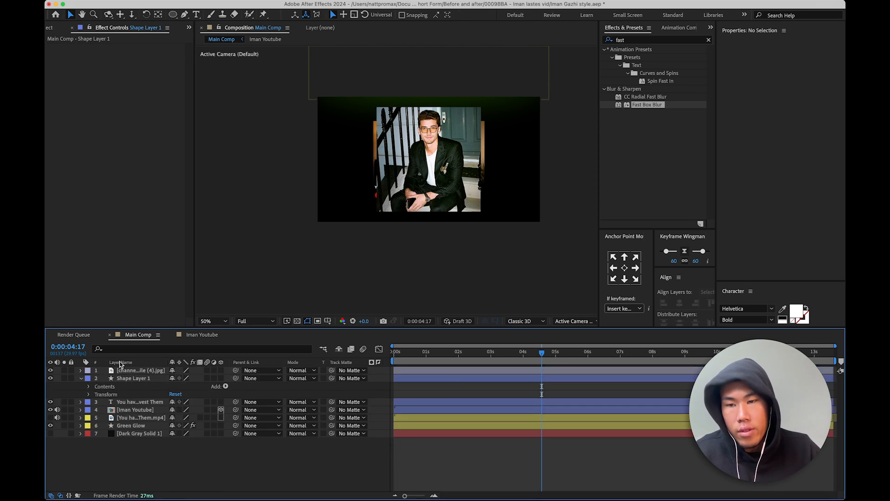
{"action": "left_click", "coordinate": [90, 394]}
{"action": "left_click", "coordinate": [138, 411]}
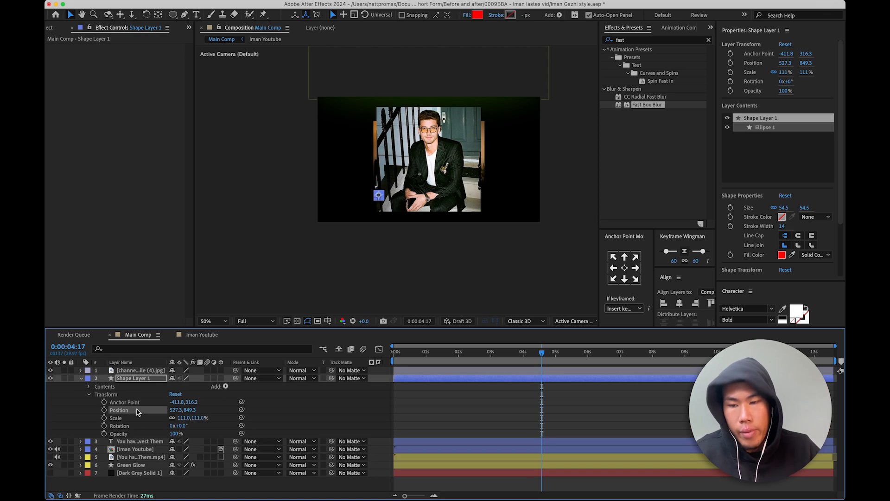
{"action": "left_click", "coordinate": [128, 370]}
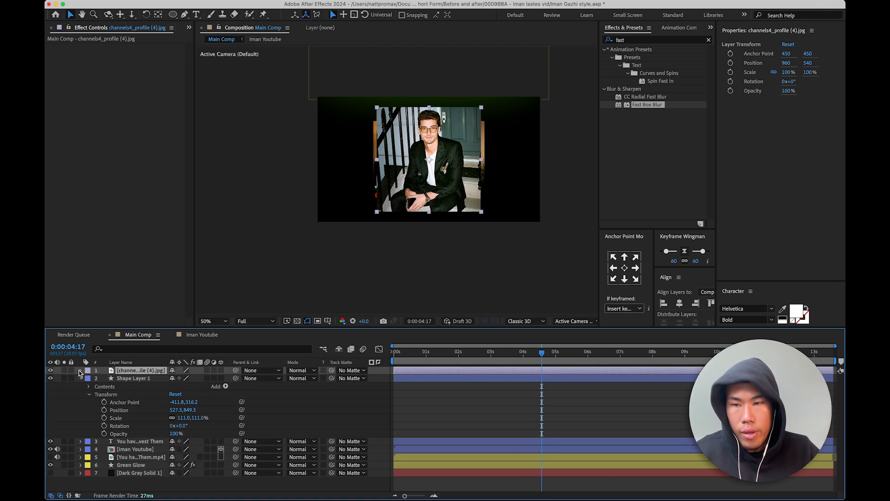
{"action": "left_click", "coordinate": [80, 370]}
{"action": "left_click", "coordinate": [88, 379]}
{"action": "left_click", "coordinate": [114, 395]}
{"action": "key", "text": "super+v"}
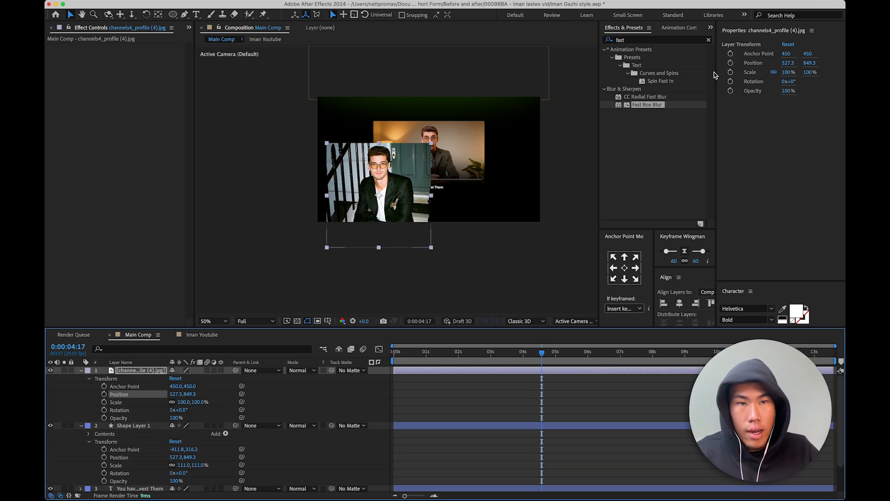
- Scale the profile picture down to 23% and collapse the properties of the picture and circle layers
{"action": "left_click_drag", "start_coordinate": [782, 75], "coordinate": [770, 86]}
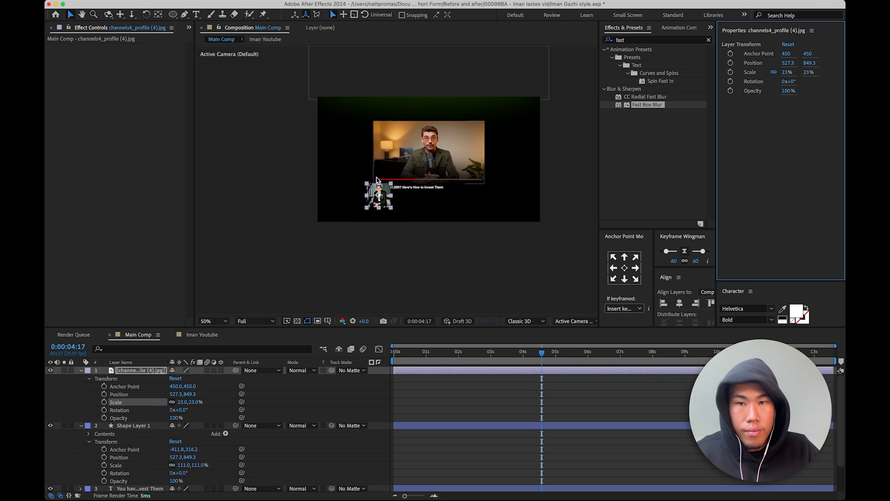
{"action": "key", "text": "/"}
{"action": "left_click", "coordinate": [81, 370]}
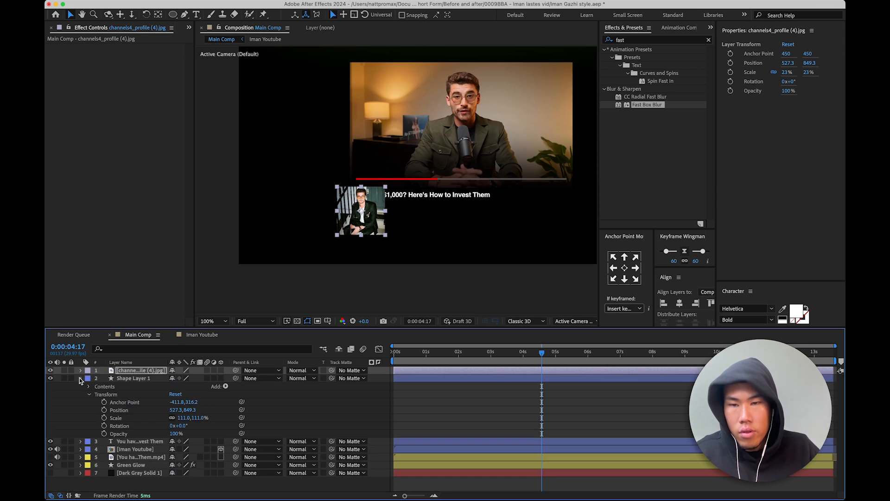
{"action": "left_click", "coordinate": [81, 378]}
- Use the circle Shape Layer 1 as the track matte for the profile picture layer
{"action": "left_click_drag", "start_coordinate": [333, 373], "coordinate": [144, 384]}
{"action": "key", "text": "period"}
{"action": "key", "text": "period"}
{"action": "key", "text": "period"}
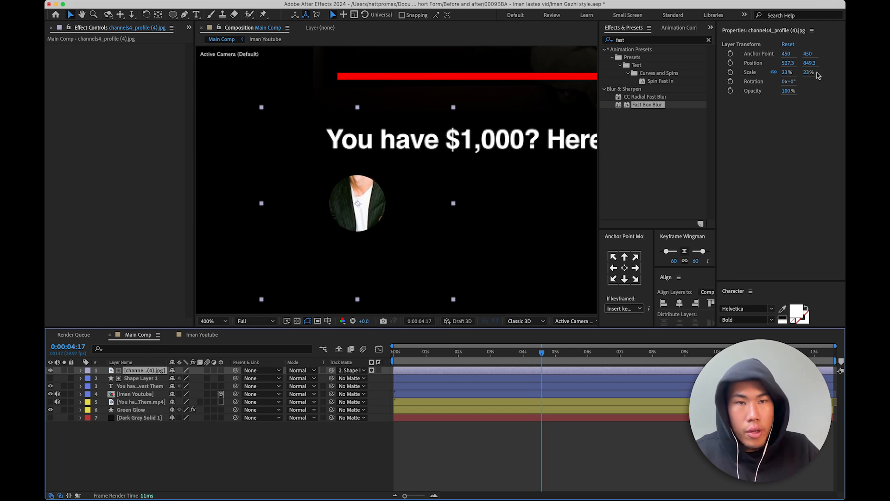
- Scale the matted profile picture to 10% and position it at 525.3, 862.3 so the face sits inside the circle
{"action": "left_click_drag", "start_coordinate": [786, 73], "coordinate": [819, 65]}
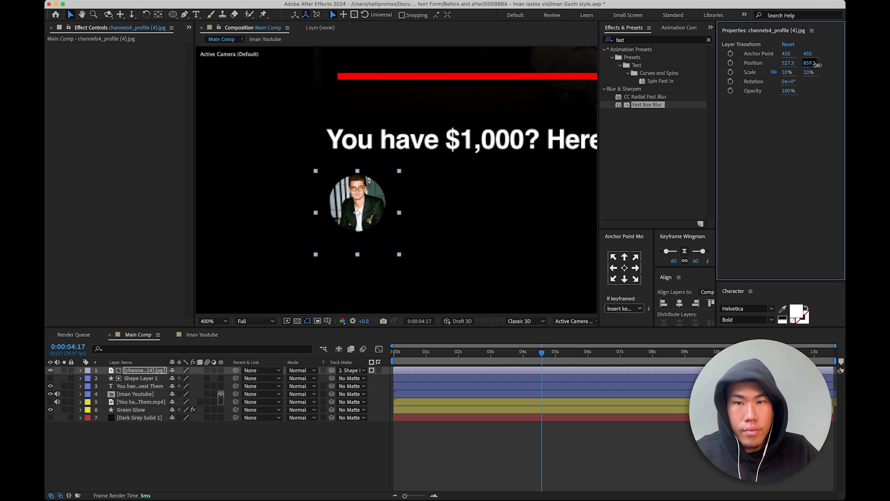
{"action": "left_click", "coordinate": [319, 472]}
{"action": "left_click", "coordinate": [151, 379]}
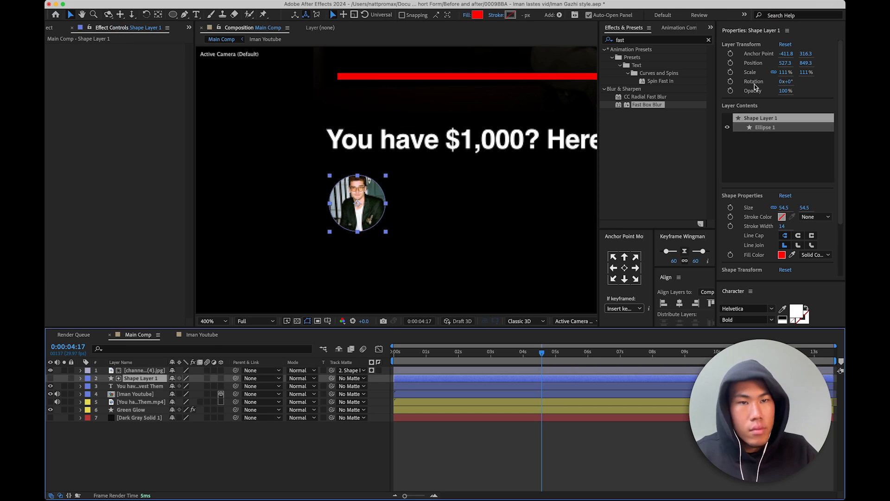
{"action": "left_click", "coordinate": [142, 370]}
{"action": "left_click_drag", "start_coordinate": [787, 67], "coordinate": [811, 64]}
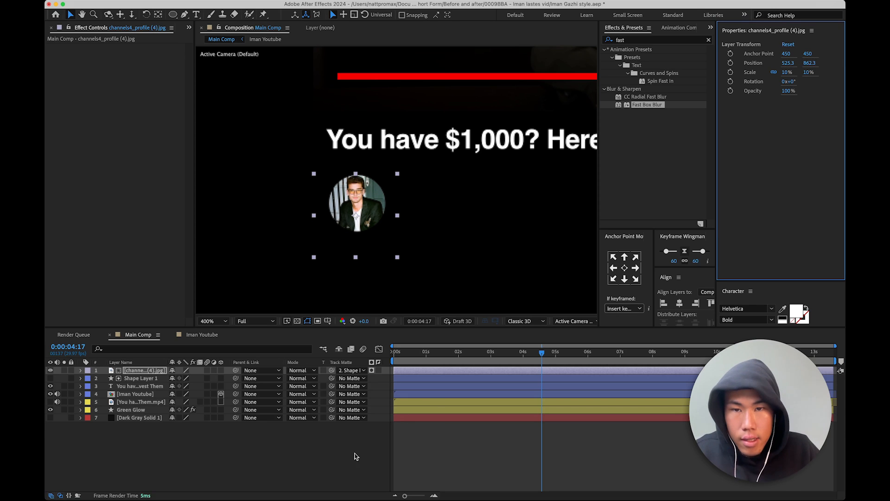
{"action": "left_click", "coordinate": [333, 478]}
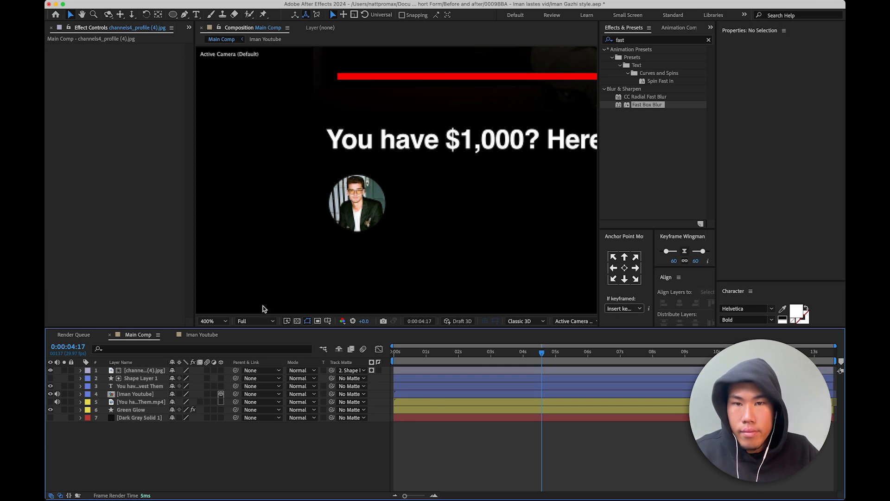
- Parent the profile picture layer to the circle layer, test the link by moving the circle, and undo that move
{"action": "left_click", "coordinate": [141, 370]}
{"action": "left_click_drag", "start_coordinate": [238, 370], "coordinate": [141, 380]}
{"action": "left_click", "coordinate": [141, 379]}
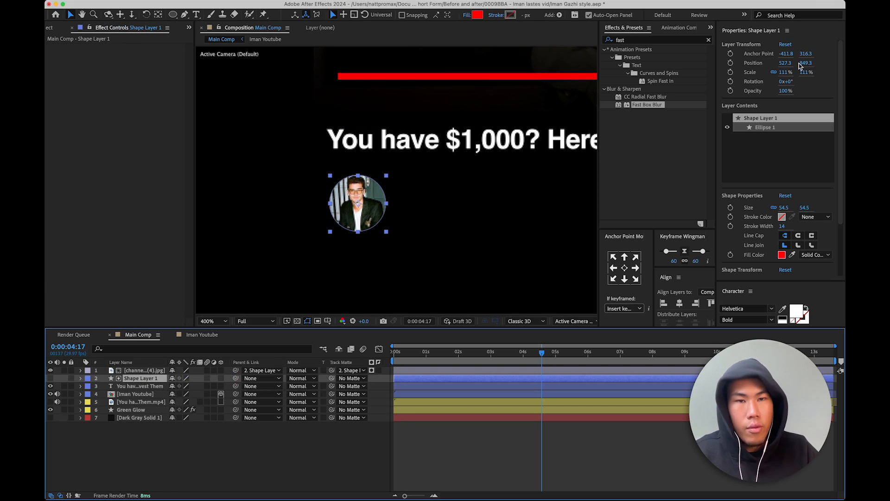
{"action": "left_click_drag", "start_coordinate": [783, 66], "coordinate": [759, 71]}
{"action": "key", "text": "super+z"}
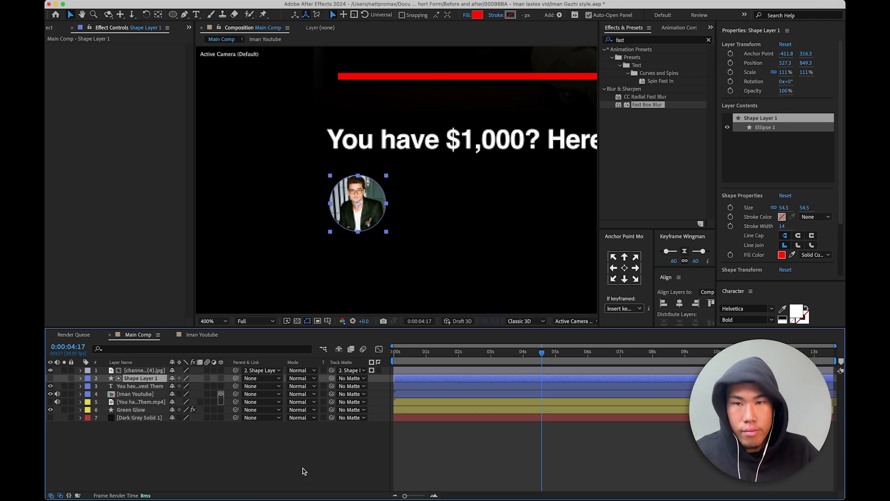
- Change the profile picture layer's label color to Blue
{"action": "left_click", "coordinate": [334, 456]}
{"action": "scroll", "coordinate": [399, 219], "scroll_direction": "down", "scroll_amount": 1}
{"action": "left_click", "coordinate": [224, 322]}
{"action": "left_click", "coordinate": [223, 330]}
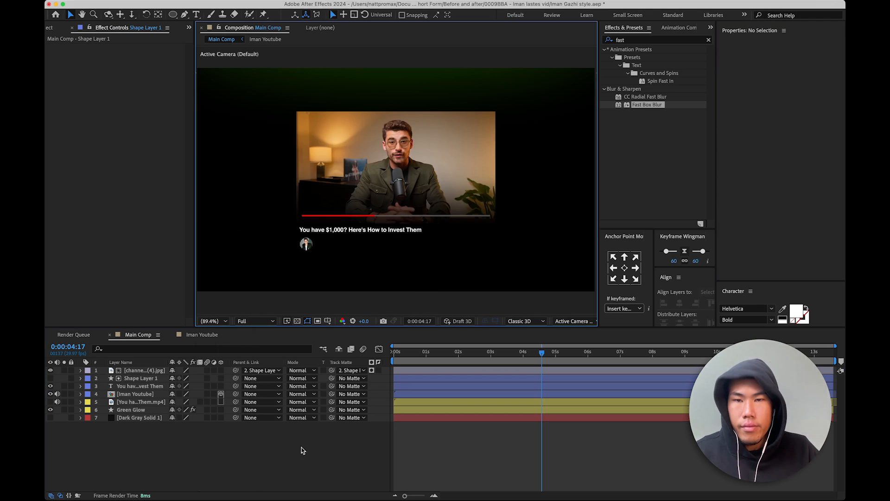
{"action": "left_click", "coordinate": [135, 373]}
{"action": "left_click", "coordinate": [87, 371]}
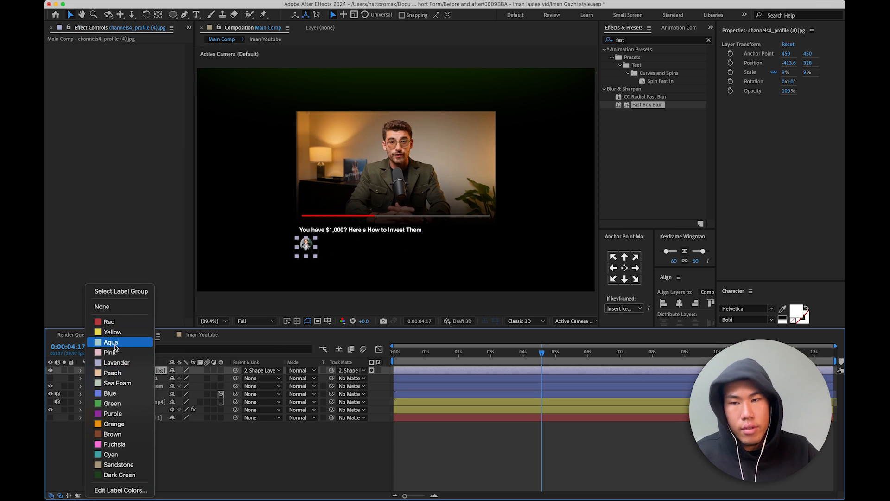
{"action": "left_click", "coordinate": [116, 392]}
{"action": "left_click", "coordinate": [344, 455]}
{"action": "key", "text": "/"}
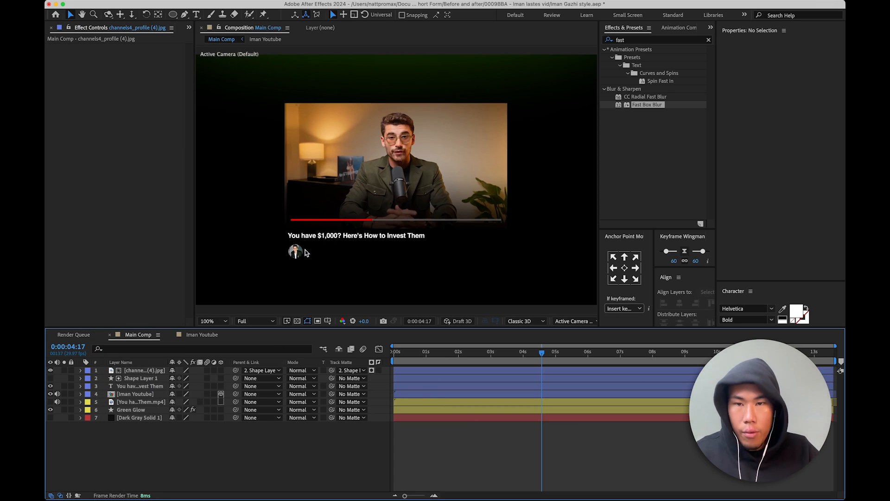
- Switch to the YouTube video page in the browser, examine the channel row under the title, and return to After Effects
{"action": "key", "text": "super+Tab"}
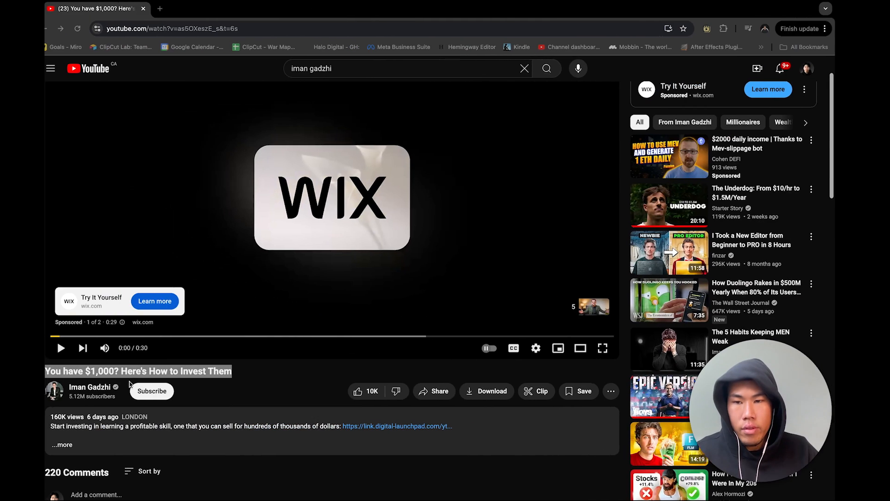
{"action": "triple_click", "coordinate": [114, 371]}
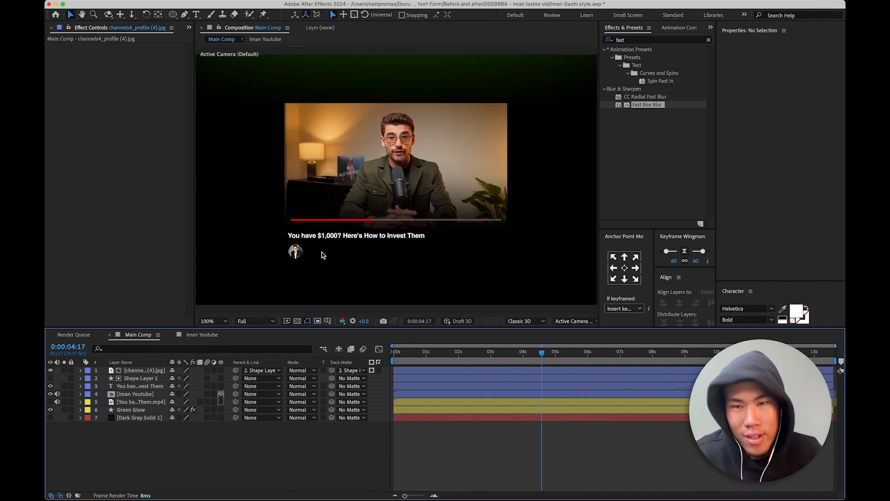
{"action": "scroll", "coordinate": [246, 272], "scroll_direction": "up", "scroll_amount": 3}
{"action": "scroll", "coordinate": [246, 272], "scroll_direction": "down", "scroll_amount": 4}
{"action": "left_click", "coordinate": [213, 321]}
{"action": "left_click", "coordinate": [211, 330]}
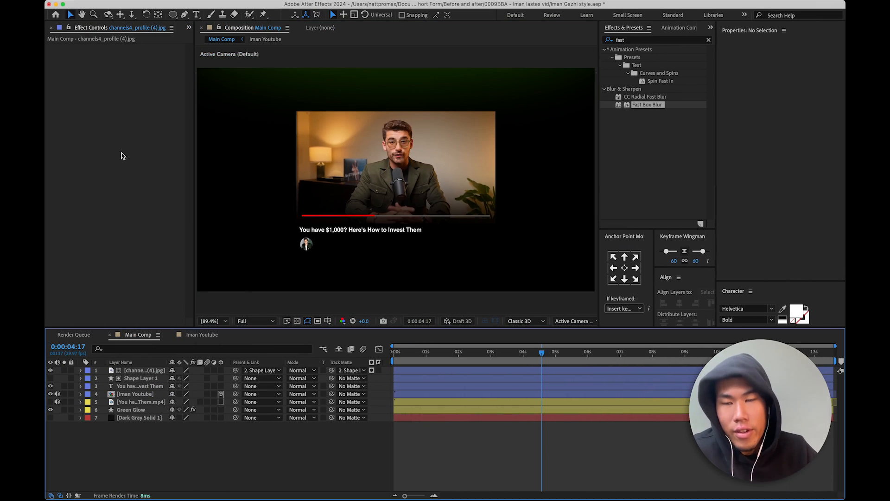
- Add a text layer reading "Iman Gadzhi" beside the round avatar under the video title
{"action": "left_click", "coordinate": [196, 14]}
{"action": "key", "text": "/"}
{"action": "left_click", "coordinate": [308, 250]}
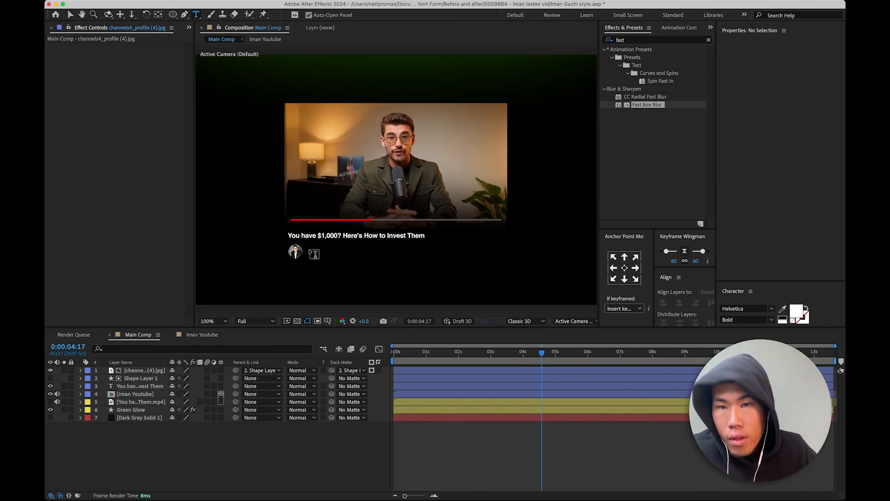
{"action": "type", "text": "Iman "}
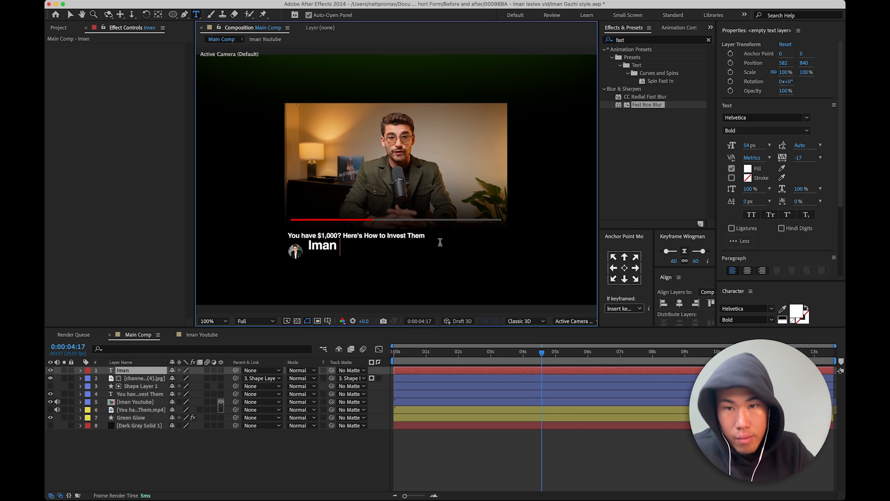
{"action": "type", "text": "Gadzhi"}
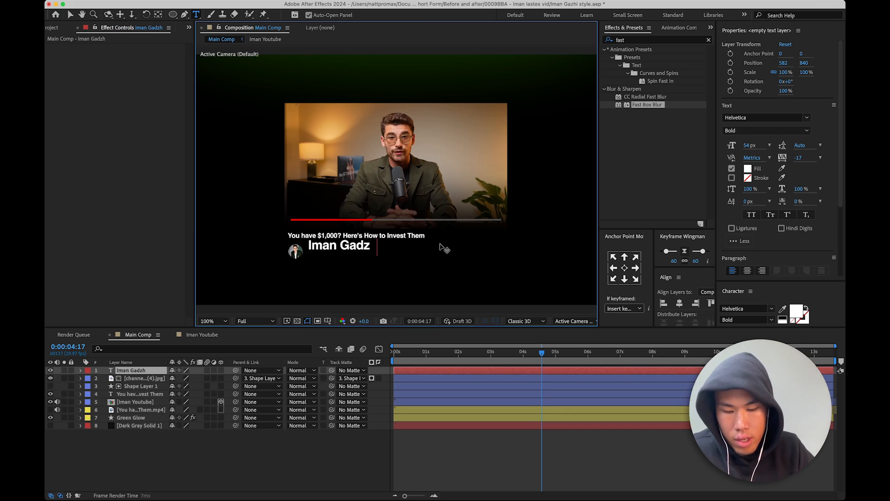
{"action": "left_click", "coordinate": [138, 494]}
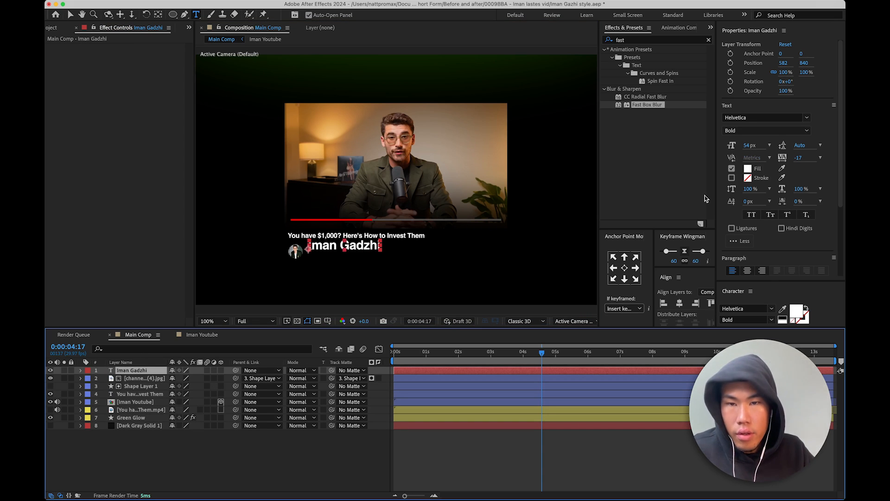
- Set the channel name's anchor point to its left-middle edge, scale it to 44% and position it at 572.5, 832.6
{"action": "left_click", "coordinate": [614, 268]}
{"action": "key", "text": "period"}
{"action": "left_click_drag", "start_coordinate": [786, 73], "coordinate": [776, 74]}
{"action": "key", "text": "comma"}
{"action": "key", "text": "space"}
{"action": "left_click_drag", "start_coordinate": [358, 219], "coordinate": [415, 164]}
{"action": "scroll", "coordinate": [385, 169], "scroll_direction": "up", "scroll_amount": 1}
{"action": "scroll", "coordinate": [383, 161], "scroll_direction": "up", "scroll_amount": 1}
{"action": "left_click_drag", "start_coordinate": [364, 180], "coordinate": [408, 167]}
{"action": "mouse_move", "coordinate": [784, 73]}
{"action": "left_mouse_down"}
{"action": "mouse_move", "coordinate": [770, 77]}
{"action": "mouse_move", "coordinate": [814, 63]}
{"action": "mouse_move", "coordinate": [773, 68]}
{"action": "left_mouse_up"}
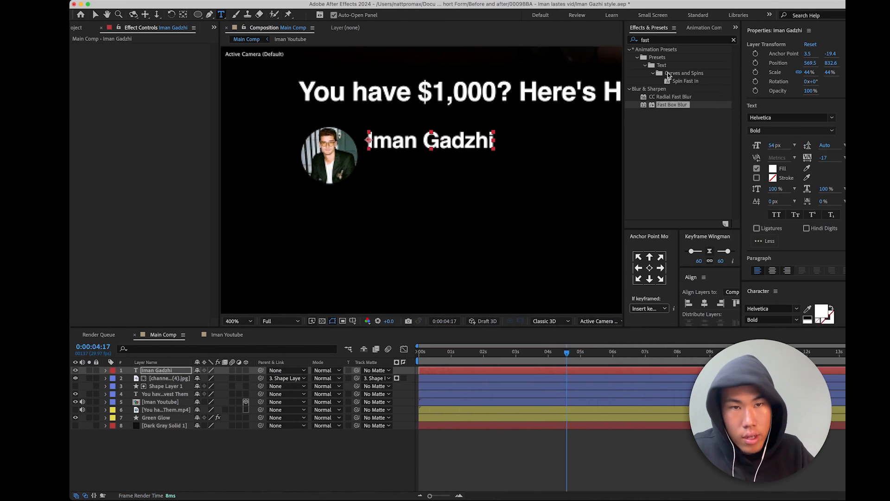
{"action": "left_click_drag", "start_coordinate": [789, 64], "coordinate": [788, 67]}
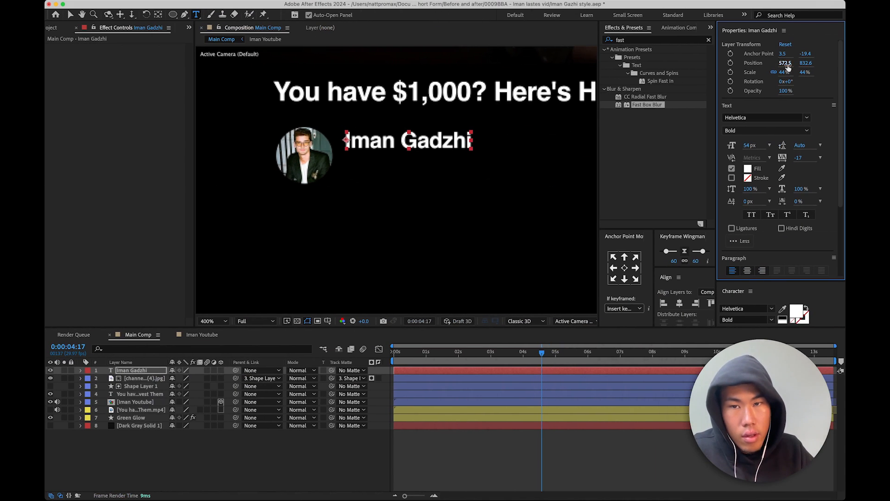
- Duplicate the channel name layer, place the copy beneath the original in the stack and lower it to a Y position of 855.6
{"action": "left_click", "coordinate": [137, 371]}
{"action": "key", "text": "super+d"}
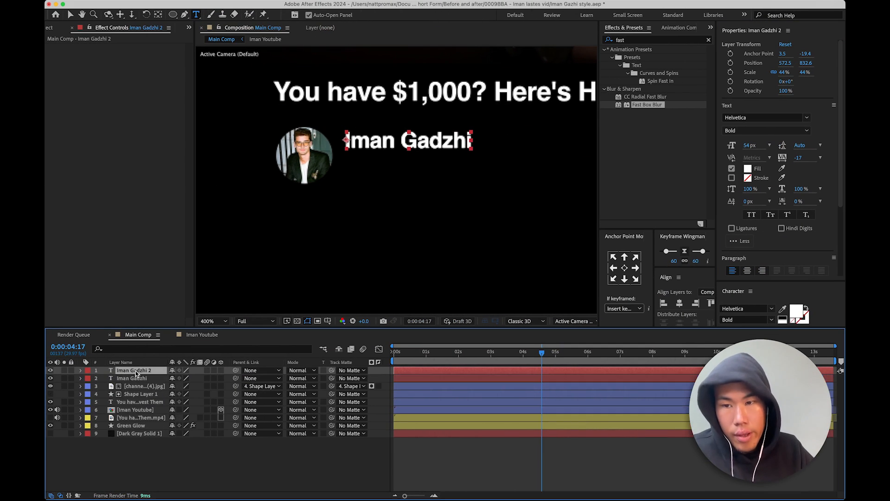
{"action": "left_click_drag", "start_coordinate": [805, 63], "coordinate": [814, 64]}
- Check the subscriber line on the YouTube page in the browser, and replace the duplicated channel name's text in After Effects with "5.12 subscribers"
{"action": "key", "text": "ctrl+Left"}
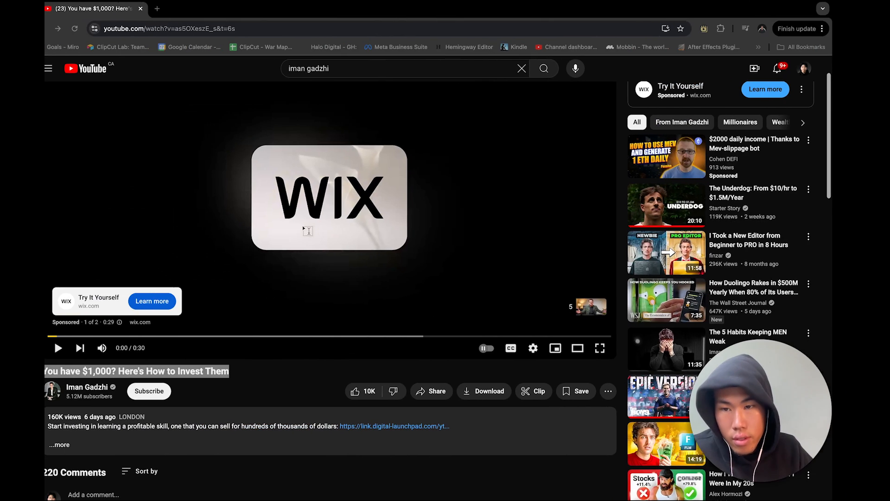
{"action": "key", "text": "ctrl+Right"}
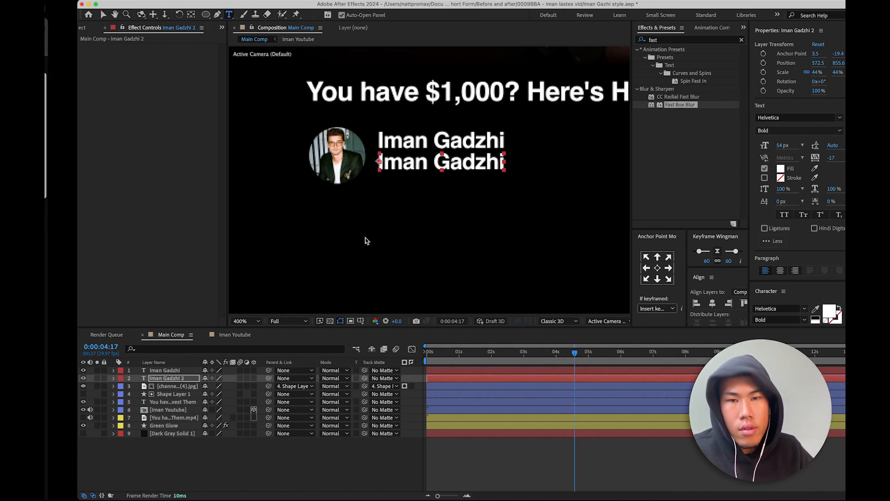
{"action": "double_click", "coordinate": [377, 166]}
{"action": "left_click", "coordinate": [376, 166]}
{"action": "triple_click", "coordinate": [376, 166]}
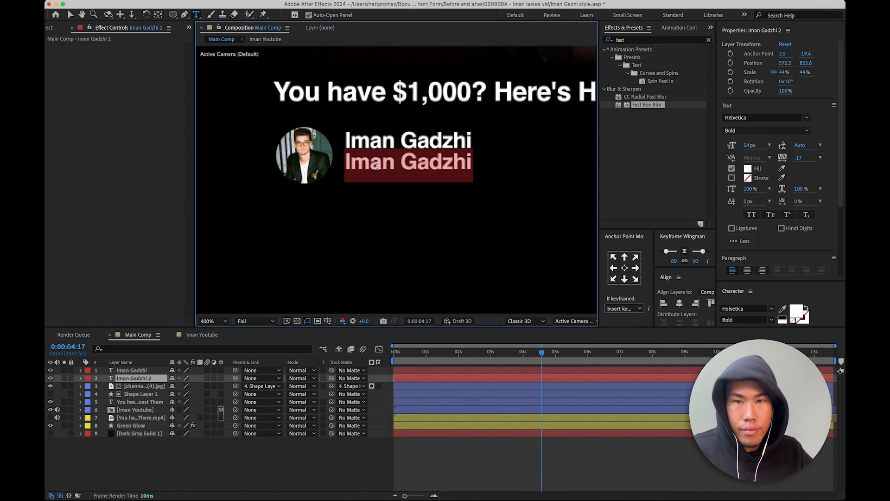
{"action": "type", "text": "5."}
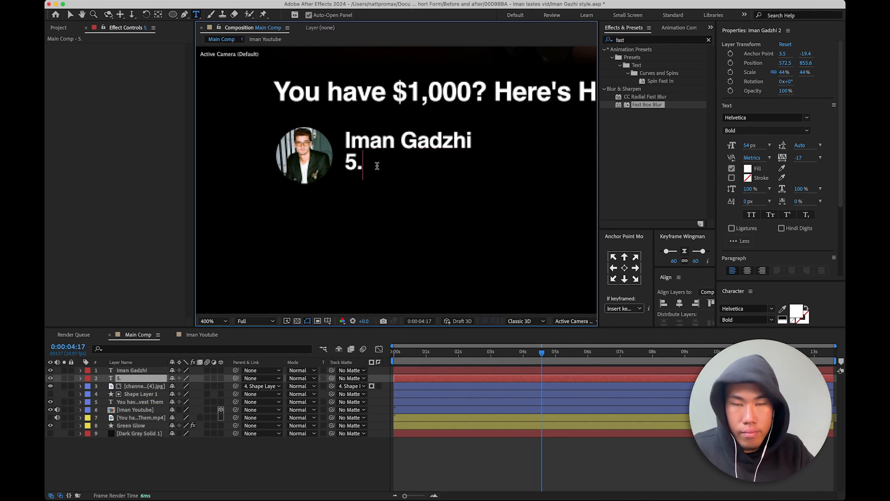
{"action": "type", "text": "12 s"}
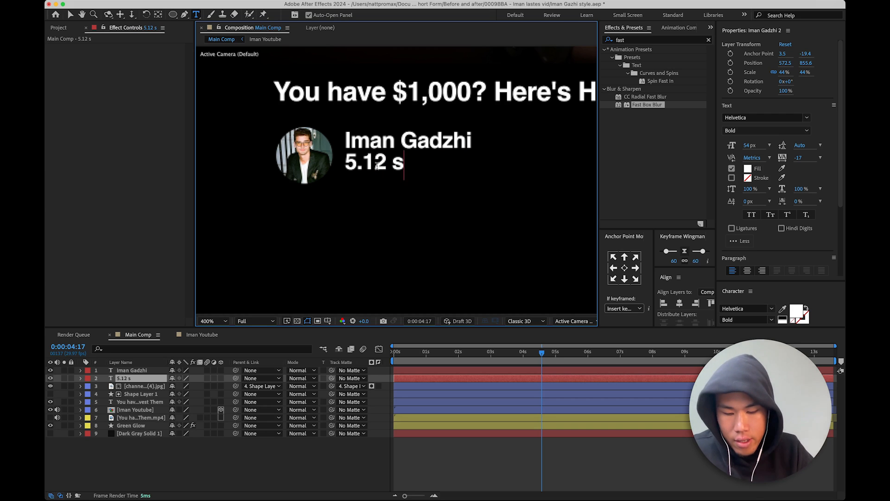
{"action": "type", "text": "ubscribers"}
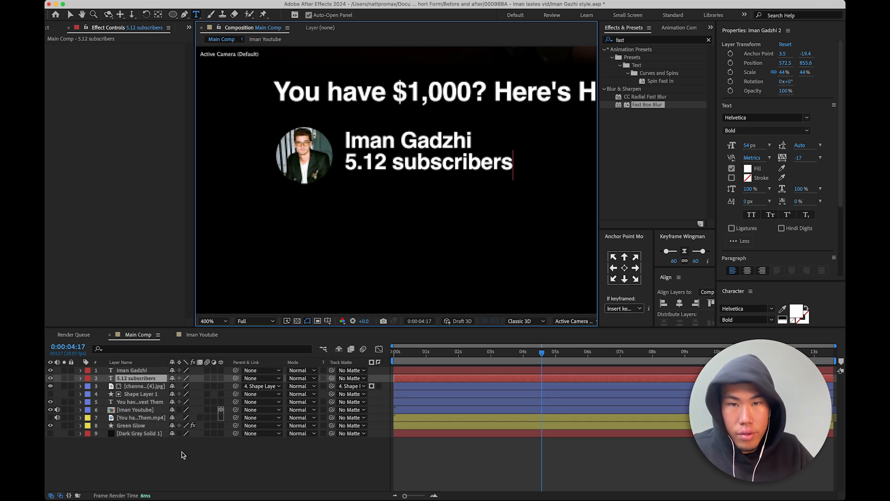
{"action": "left_click", "coordinate": [214, 470]}
- Compare against the YouTube page in the browser, and set the subscriber text's font style to Regular in After Effects
{"action": "key", "text": "ctrl+Left"}
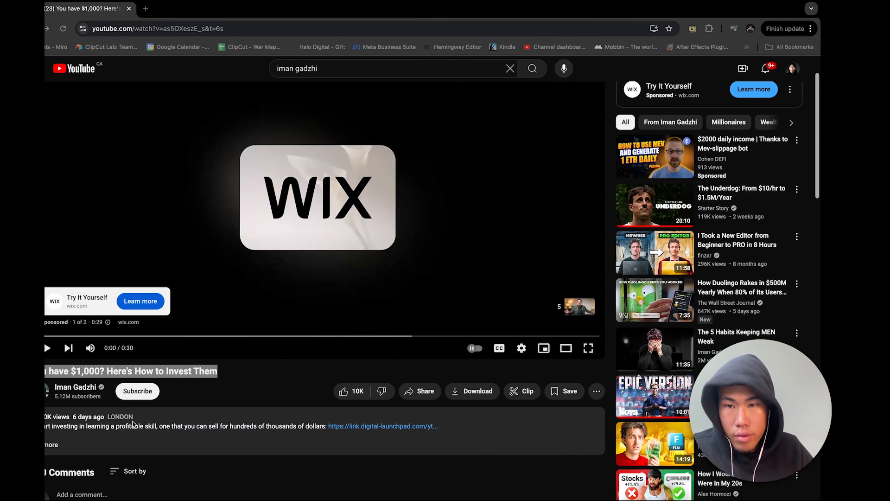
{"action": "key", "text": "ctrl+Right"}
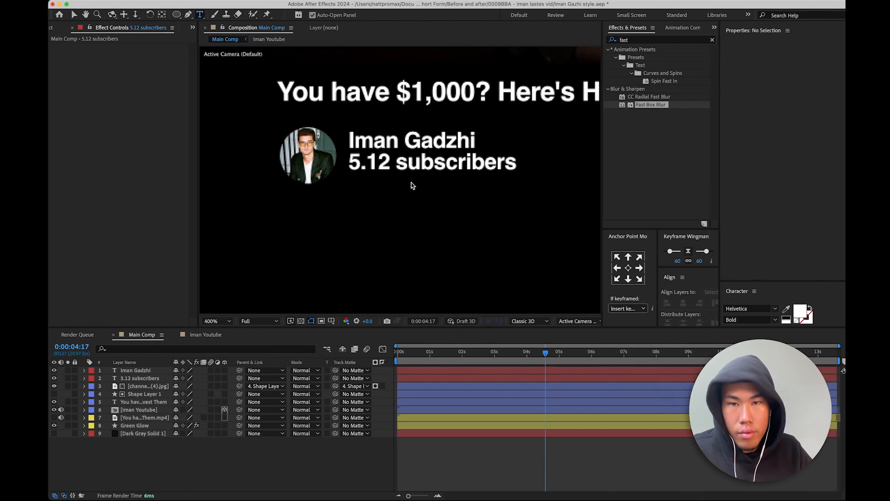
{"action": "left_click", "coordinate": [417, 165]}
{"action": "left_click", "coordinate": [766, 130]}
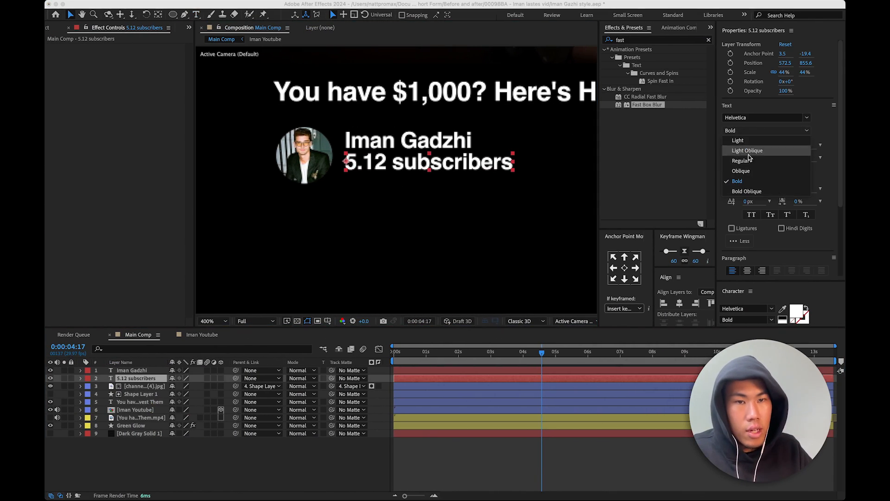
{"action": "left_click", "coordinate": [746, 163]}
- Scale the "5.12 subscribers" text layer to 39% so it is smaller than the channel name above it
{"action": "key", "text": "period"}
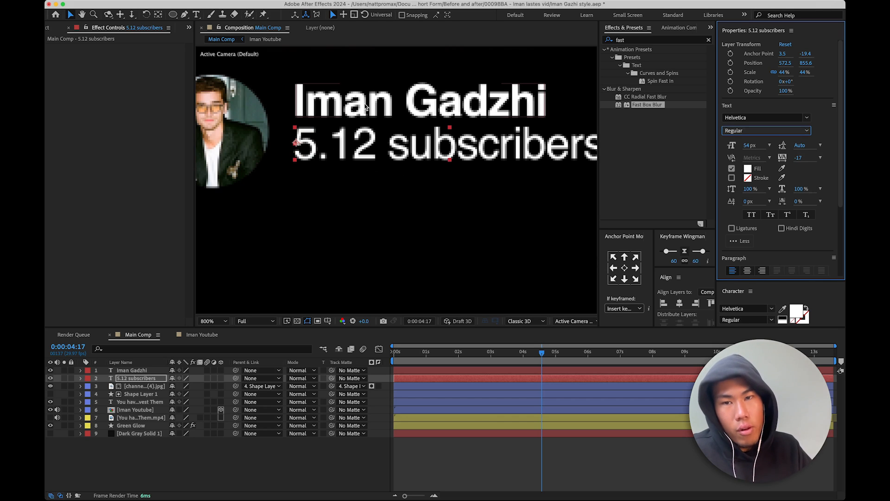
{"action": "left_click", "coordinate": [366, 147]}
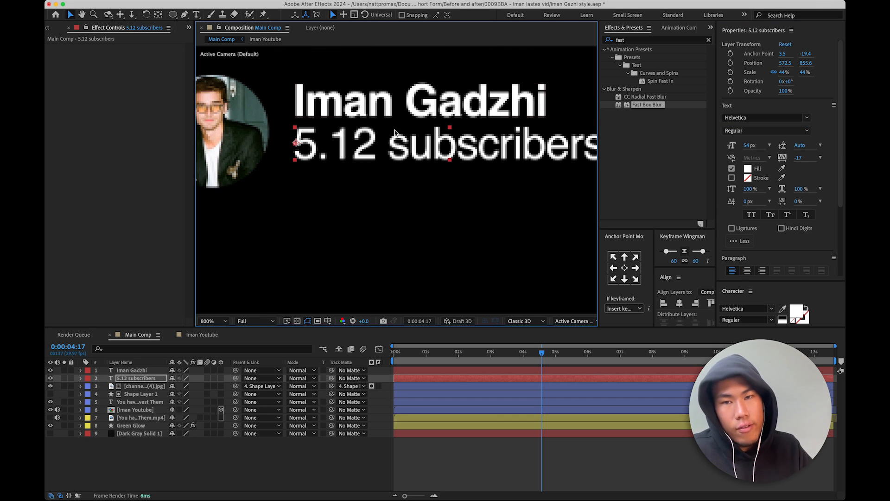
{"action": "left_click_drag", "start_coordinate": [783, 75], "coordinate": [771, 75]}
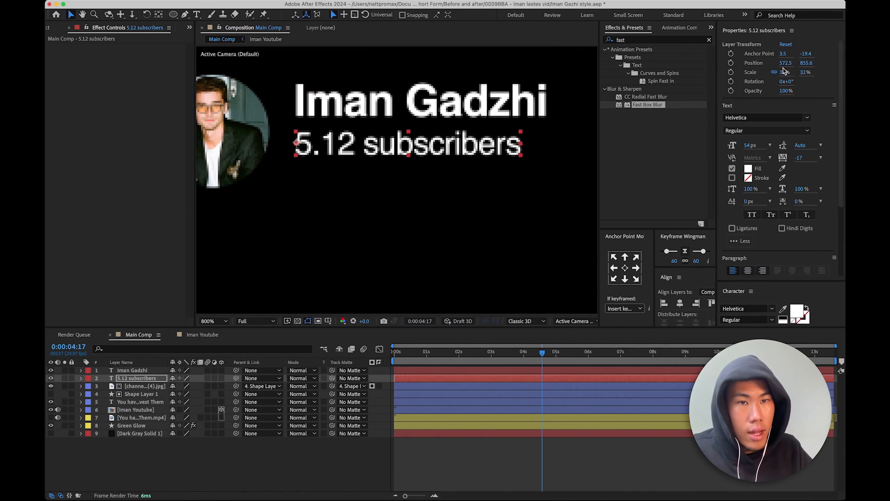
{"action": "left_click_drag", "start_coordinate": [783, 71], "coordinate": [791, 73]}
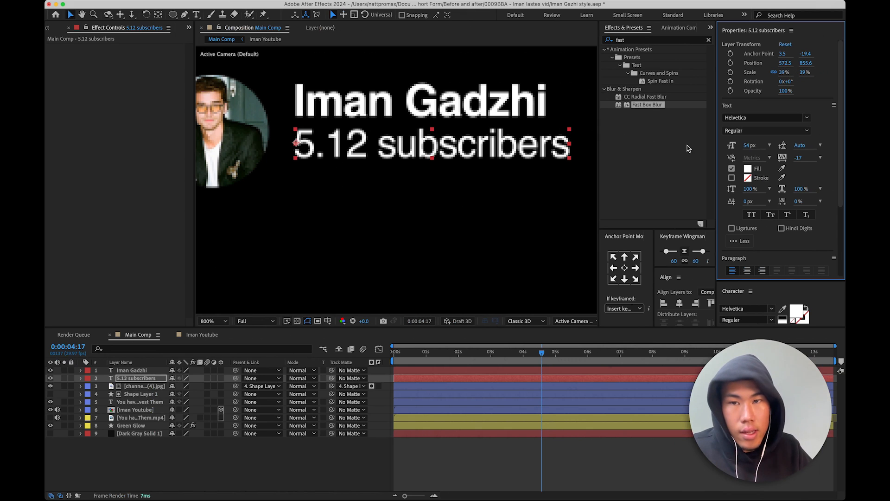
- Change the subscriber text's fill colour from white to a neutral mid grey
{"action": "left_click", "coordinate": [748, 170]}
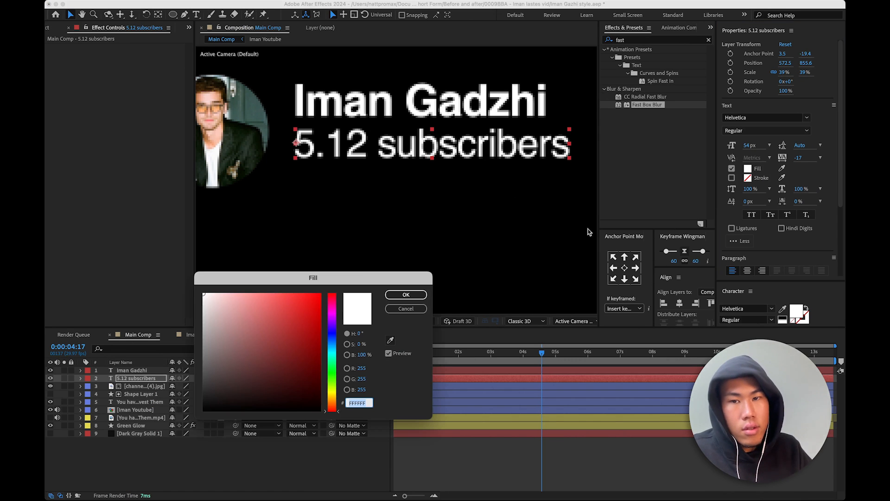
{"action": "mouse_move", "coordinate": [208, 300]}
{"action": "left_mouse_down"}
{"action": "mouse_move", "coordinate": [183, 323]}
{"action": "mouse_move", "coordinate": [185, 340]}
{"action": "left_mouse_up"}
{"action": "left_click", "coordinate": [405, 296]}
{"action": "scroll", "coordinate": [409, 171], "scroll_direction": "down", "scroll_amount": 4}
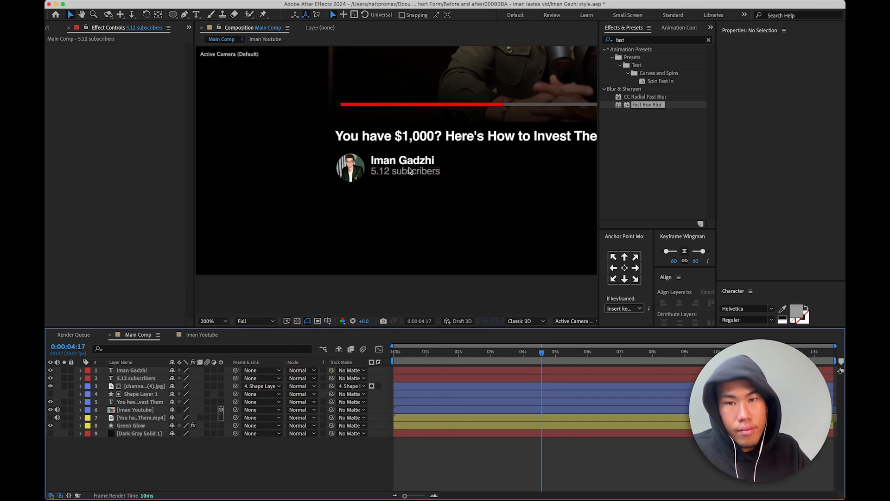
- Check the channel row on the YouTube page, and lower the channel name and subscriber text together in After Effects, with the name at Y 836.6
{"action": "key", "text": "ctrl+Left"}
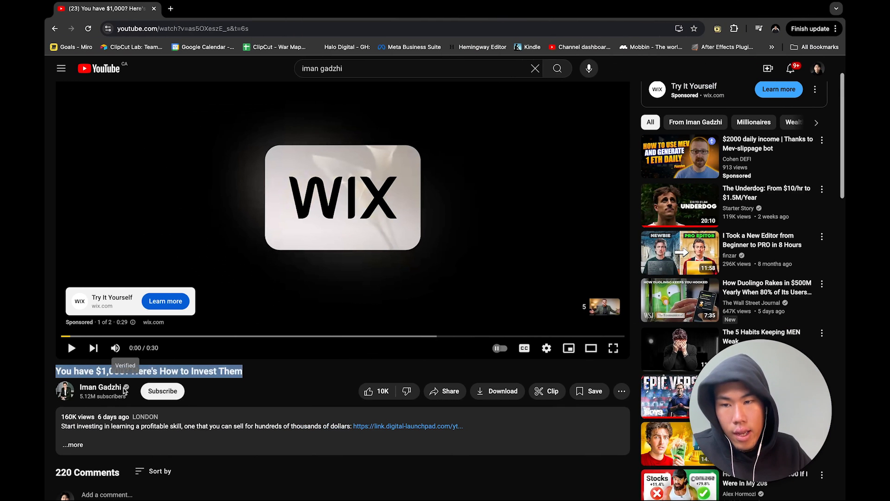
{"action": "key", "text": "ctrl+Right"}
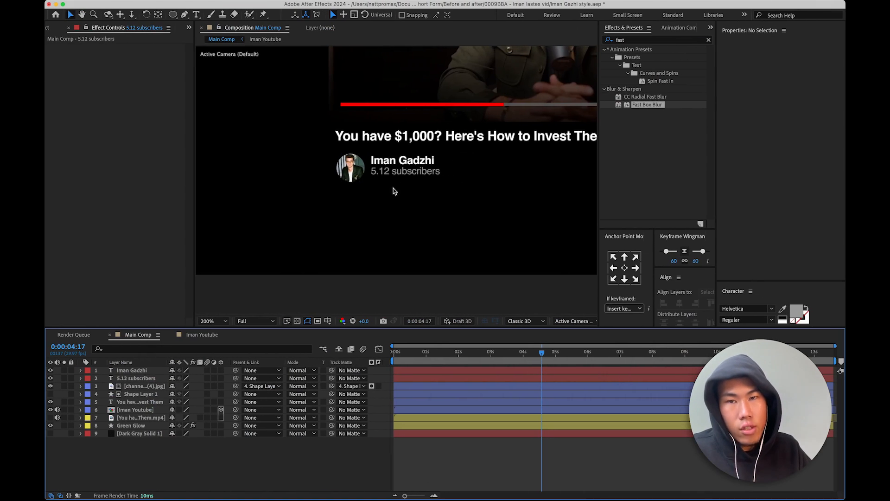
{"action": "scroll", "coordinate": [397, 193], "scroll_direction": "up", "scroll_amount": 3}
{"action": "left_click", "coordinate": [138, 378]}
{"action": "left_click", "coordinate": [139, 371], "text": "shift"}
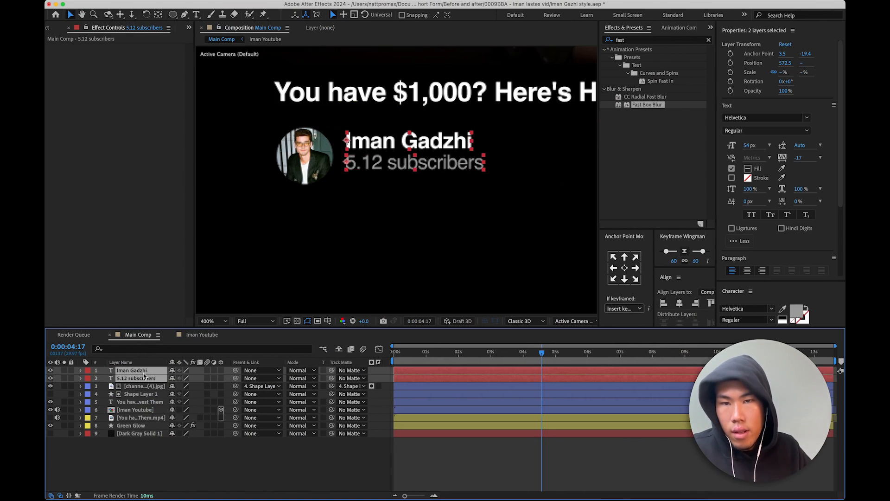
{"action": "left_click_drag", "start_coordinate": [803, 63], "coordinate": [804, 64]}
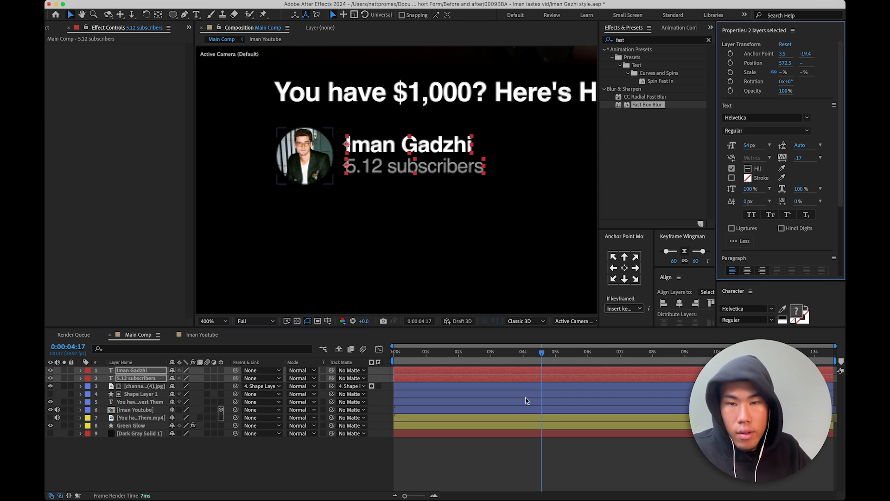
{"action": "key", "text": "super+shift+h"}
{"action": "left_click", "coordinate": [480, 480]}
{"action": "key", "text": "comma"}
{"action": "key", "text": "comma"}
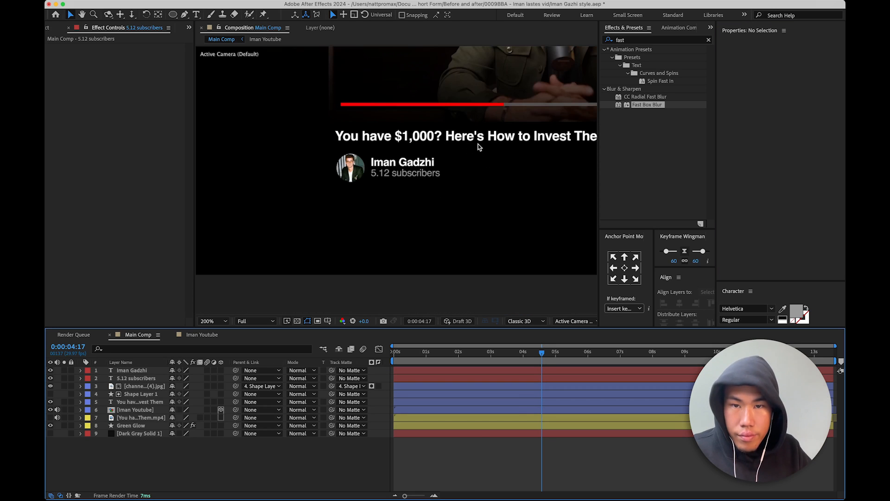
- Draw a circle about 17.4 px across just after the channel name as a new shape layer, and centre its anchor point
{"action": "left_click", "coordinate": [217, 319]}
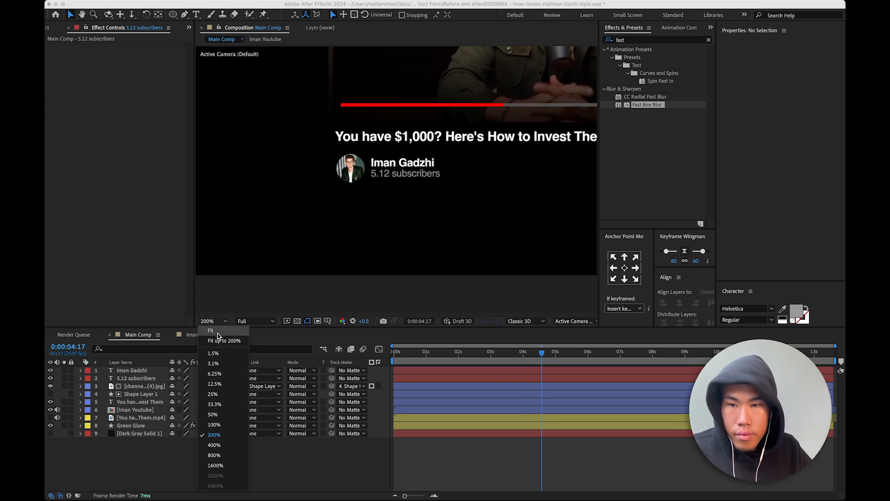
{"action": "left_click", "coordinate": [219, 334]}
{"action": "key", "text": "period"}
{"action": "key", "text": "period"}
{"action": "key", "text": "space"}
{"action": "left_click_drag", "start_coordinate": [346, 259], "coordinate": [402, 123]}
{"action": "left_click_drag", "start_coordinate": [339, 184], "coordinate": [427, 181]}
{"action": "key", "text": "period"}
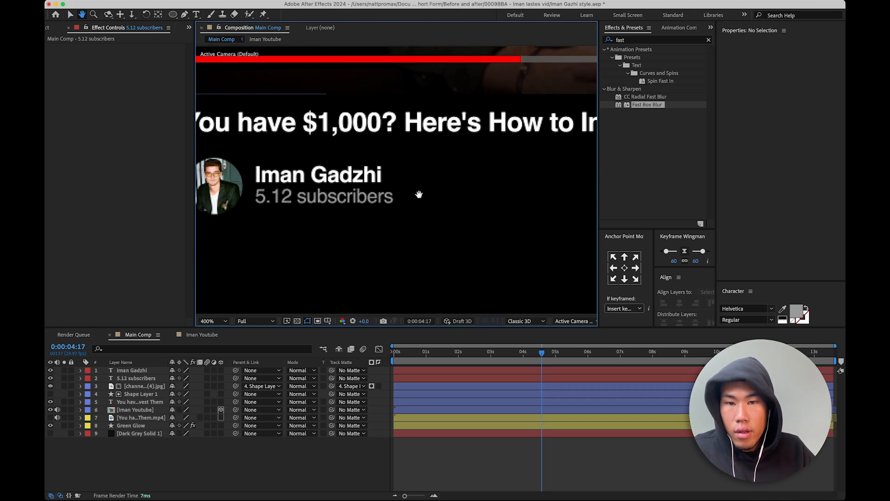
{"action": "key", "text": "q"}
{"action": "key", "text": "period"}
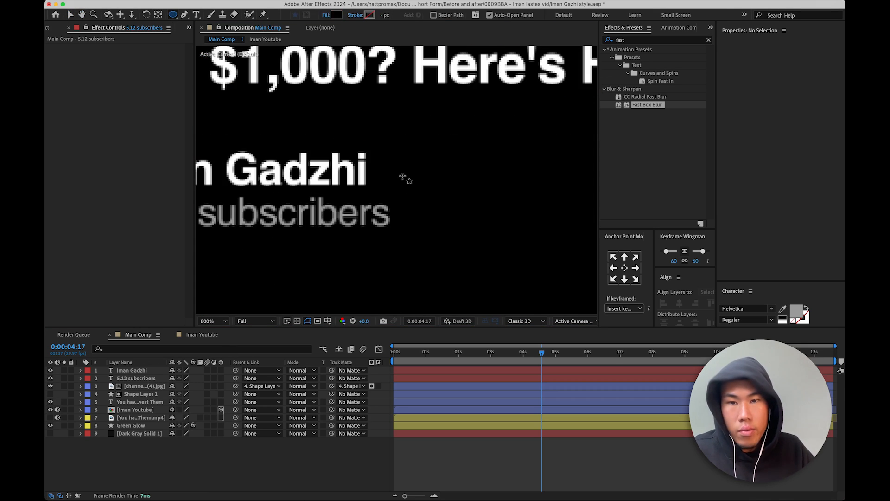
{"action": "left_click_drag", "start_coordinate": [387, 151], "coordinate": [419, 183]}
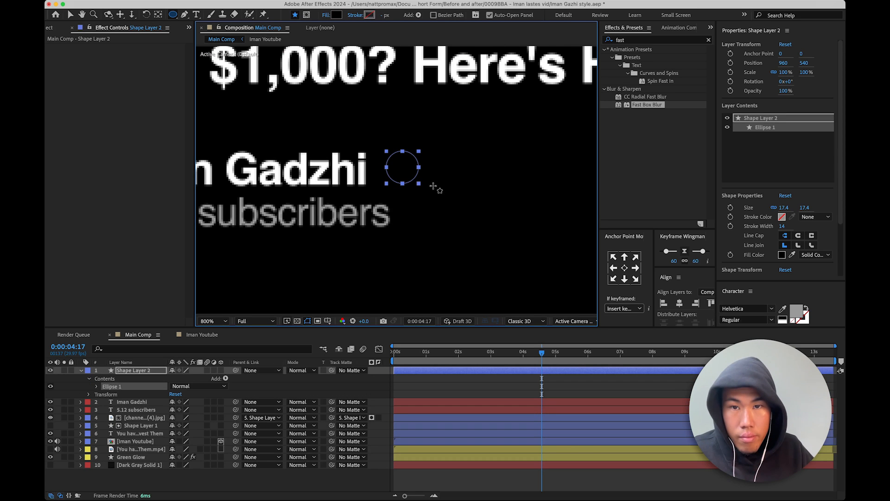
{"action": "left_click", "coordinate": [624, 267]}
- Align the badge circle vertically with the channel name by setting its Y position to the name's value, 836.6
{"action": "key", "text": "v"}
{"action": "left_click", "coordinate": [254, 177]}
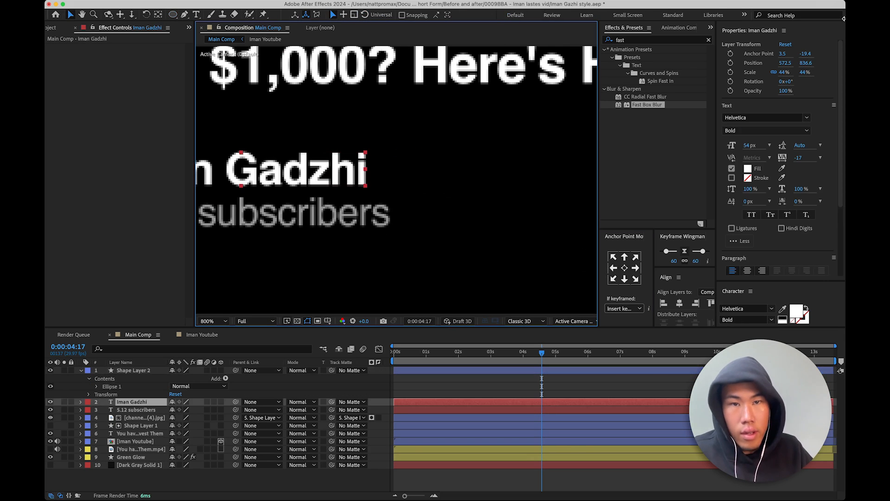
{"action": "left_click", "coordinate": [806, 63]}
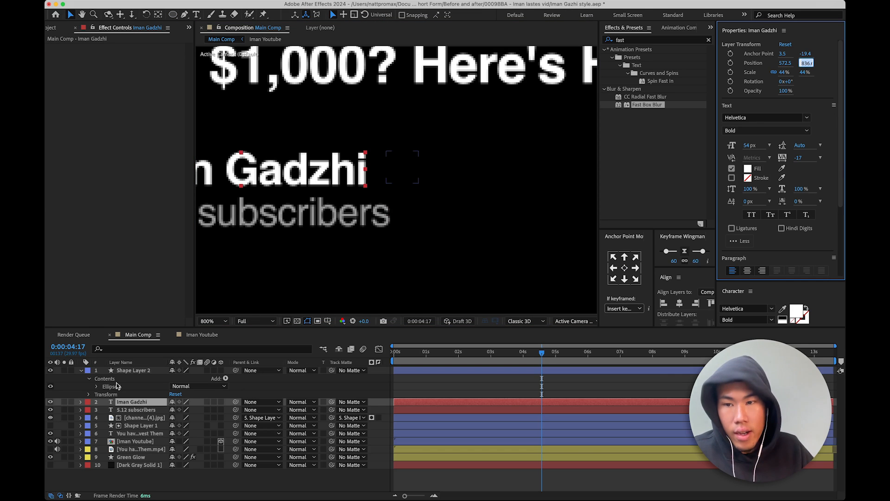
{"action": "left_click", "coordinate": [146, 373]}
{"action": "left_click", "coordinate": [807, 63]}
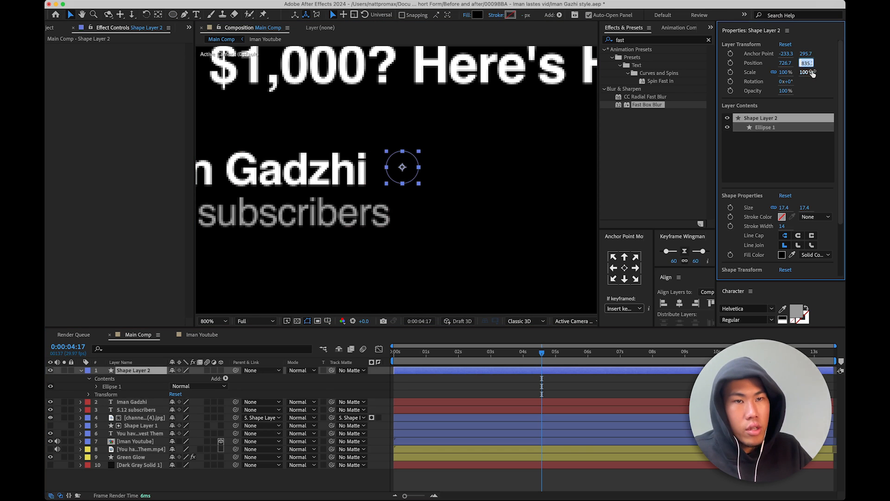
{"action": "type", "text": "836.6"}
{"action": "key", "text": "Return"}
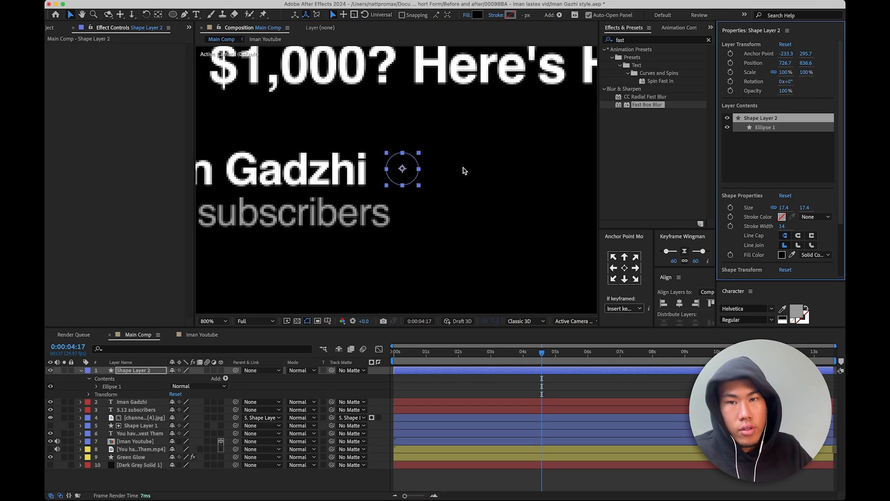
- Fill the badge circle with dark grey 616161
{"action": "left_click", "coordinate": [782, 254]}
{"action": "left_click_drag", "start_coordinate": [224, 338], "coordinate": [181, 365]}
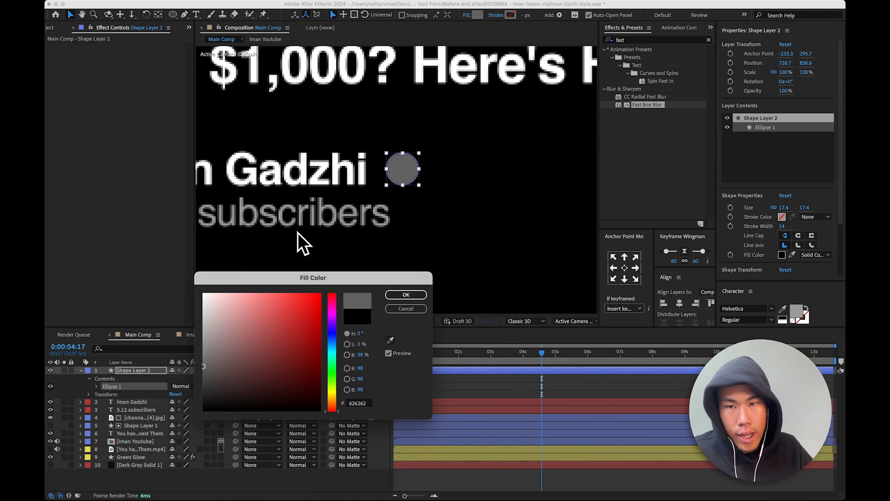
{"action": "left_click_drag", "start_coordinate": [205, 369], "coordinate": [201, 365]}
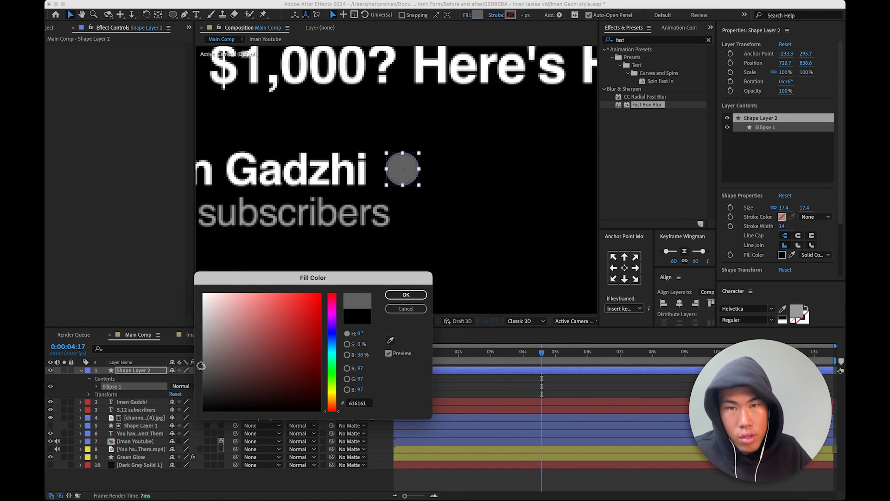
{"action": "left_click", "coordinate": [423, 294]}
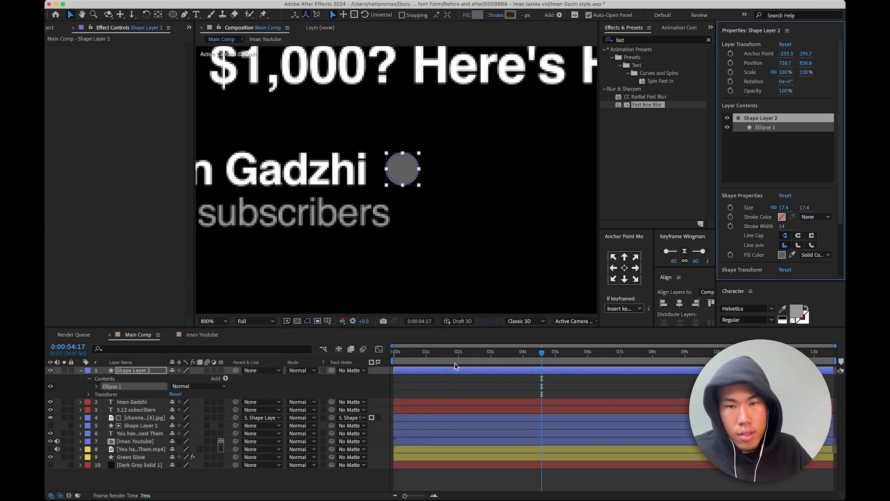
{"action": "left_click", "coordinate": [456, 366]}
{"action": "left_click", "coordinate": [464, 371]}
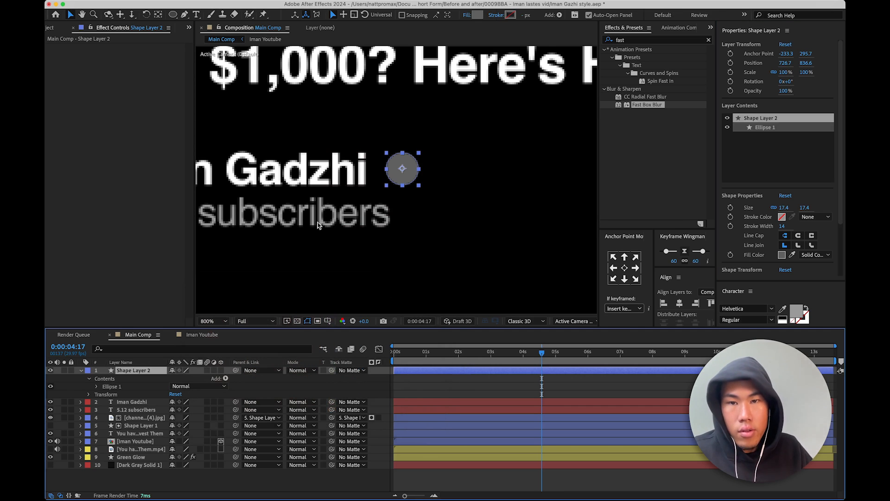
- Draw an open three-point checkmark path inside the badge circle with the Pen tool and adjust its points to centre it
{"action": "left_click", "coordinate": [184, 15]}
{"action": "key", "text": "period"}
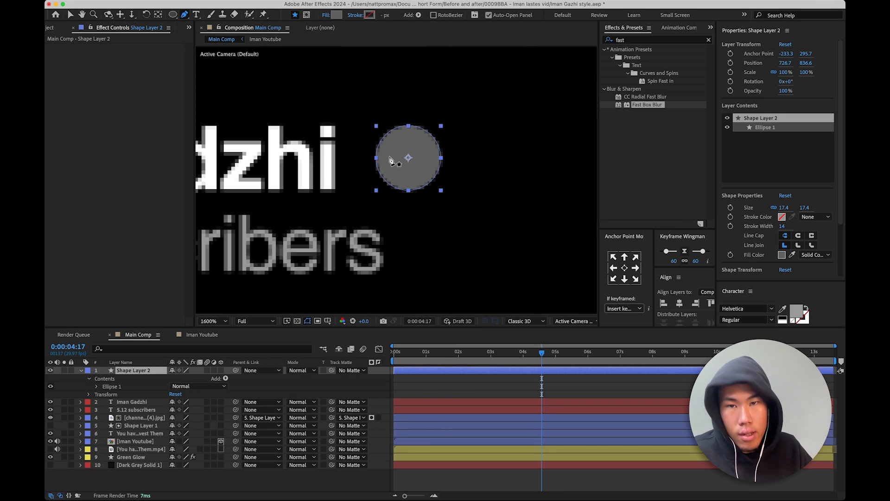
{"action": "left_click", "coordinate": [389, 161]}
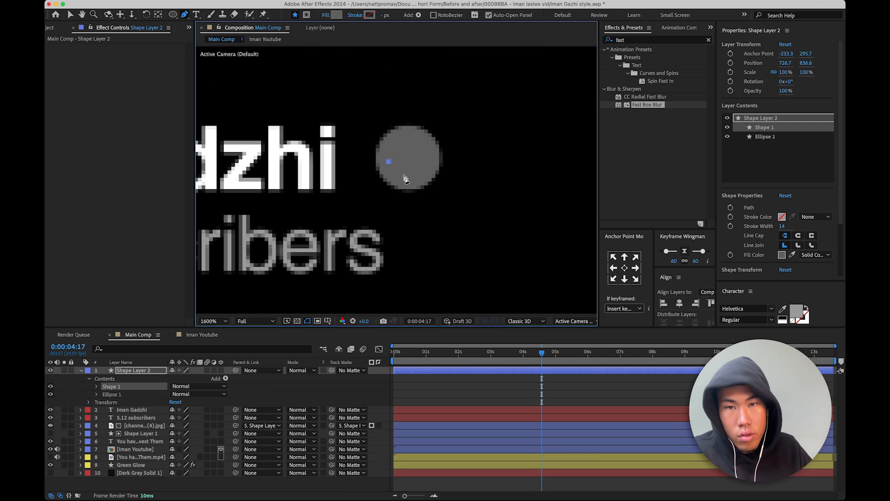
{"action": "left_click", "coordinate": [429, 146]}
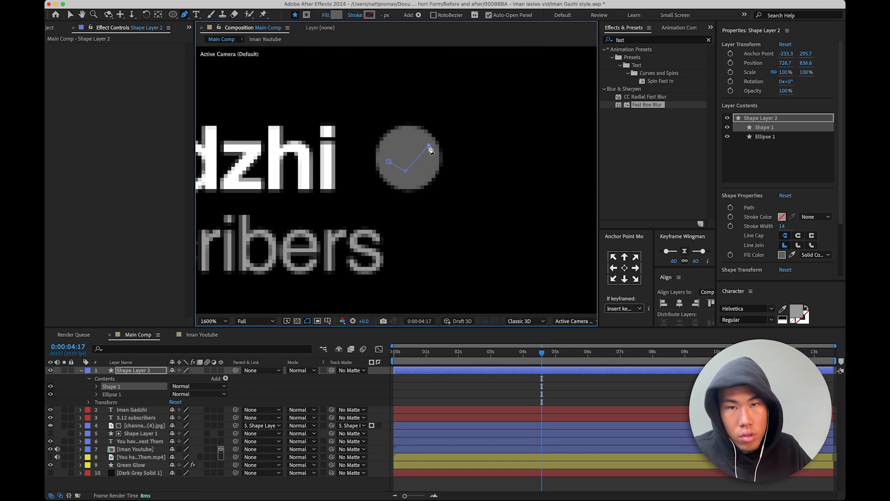
{"action": "key", "text": "v"}
{"action": "left_click", "coordinate": [391, 162]}
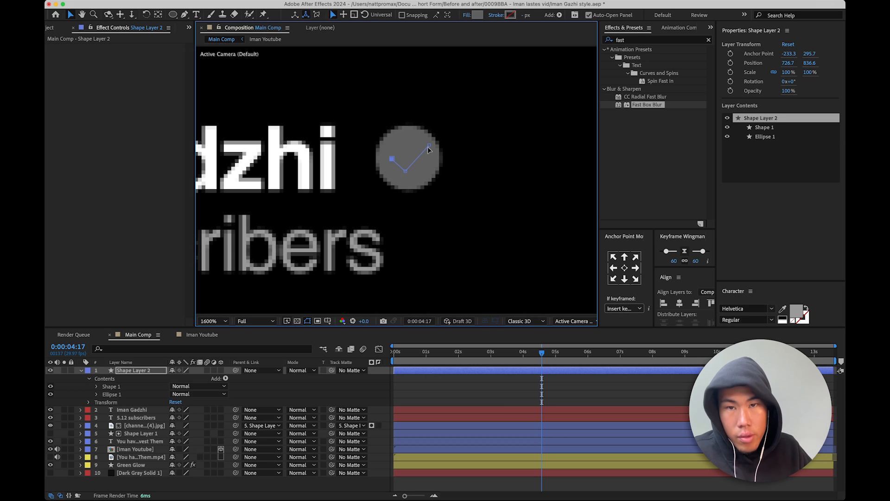
{"action": "left_click_drag", "start_coordinate": [407, 172], "coordinate": [411, 173]}
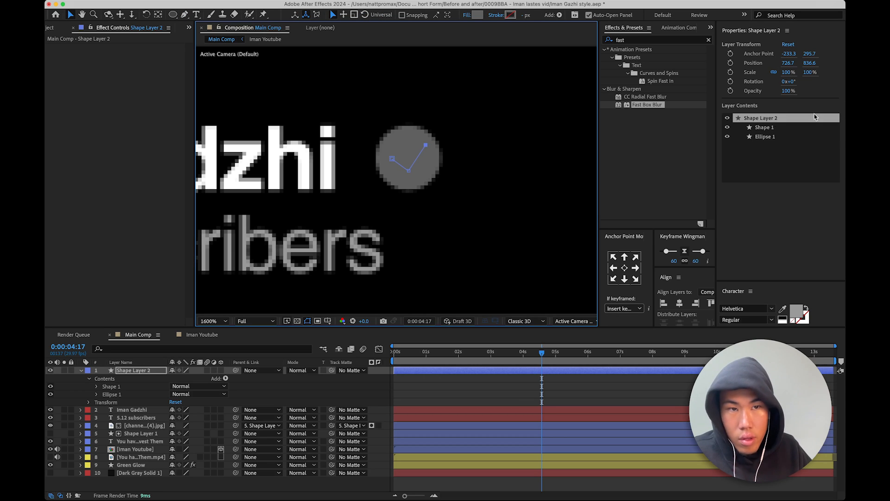
- Give the checkmark path a solid black (000000) stroke 2 px wide
{"action": "left_click", "coordinate": [771, 130]}
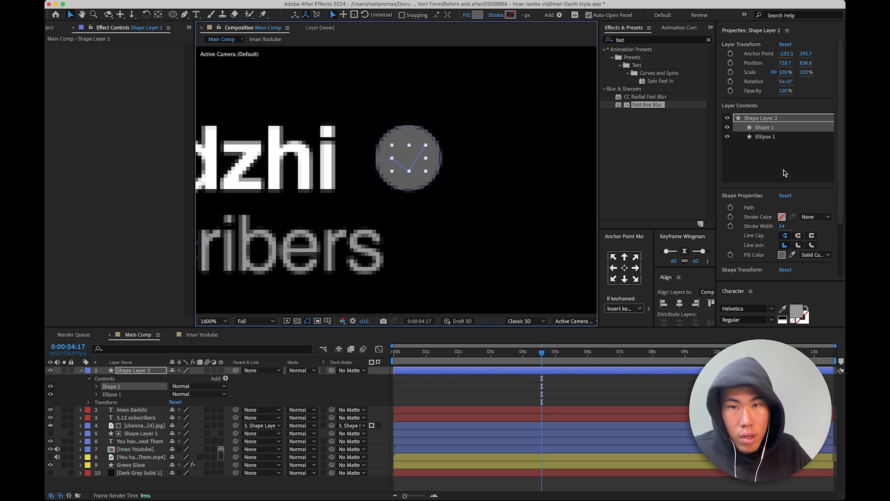
{"action": "left_click", "coordinate": [815, 217]}
{"action": "left_click", "coordinate": [801, 235]}
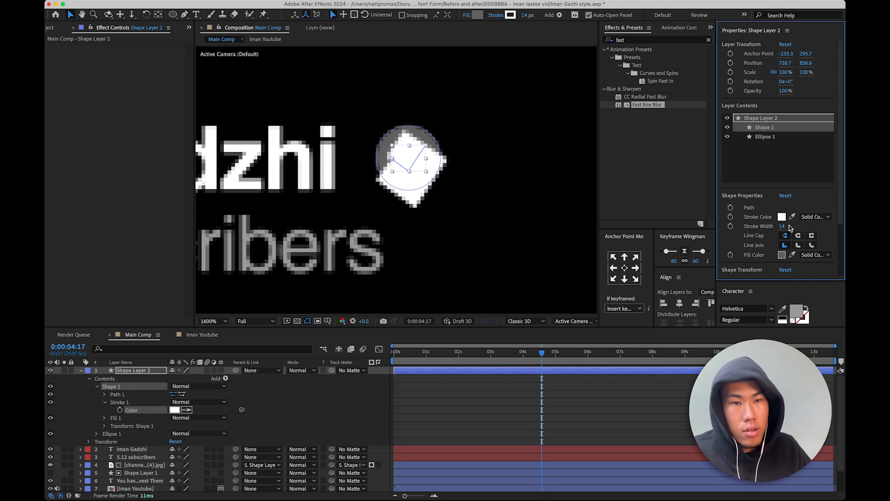
{"action": "left_click_drag", "start_coordinate": [785, 229], "coordinate": [772, 230]}
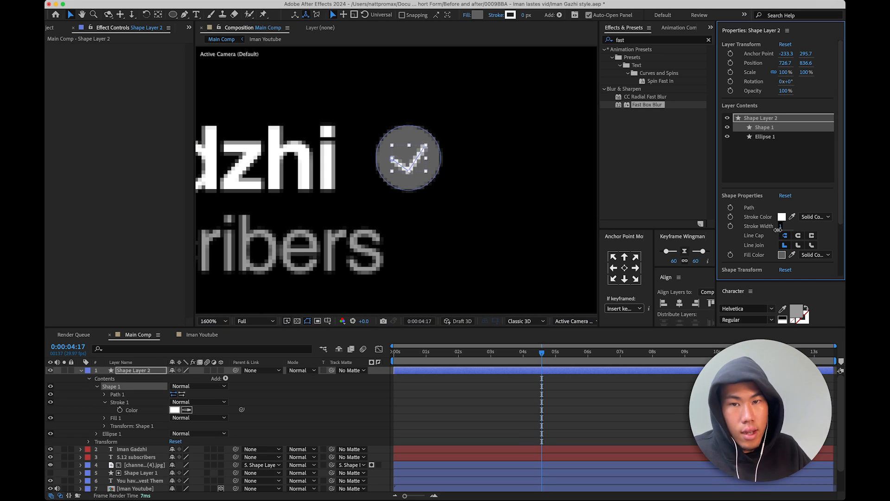
{"action": "left_click", "coordinate": [783, 217]}
{"action": "left_click_drag", "start_coordinate": [320, 315], "coordinate": [130, 473]}
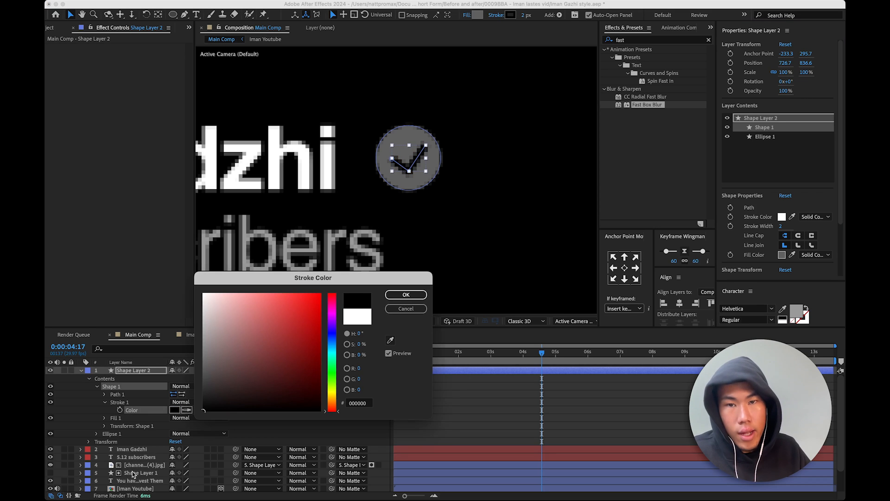
{"action": "left_click", "coordinate": [406, 296]}
{"action": "left_click", "coordinate": [357, 134]}
{"action": "scroll", "coordinate": [357, 134], "scroll_direction": "down", "scroll_amount": 3}
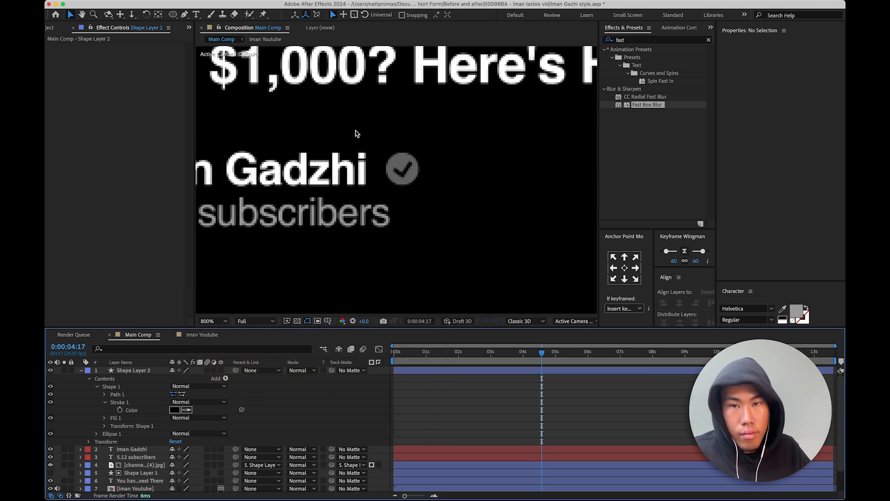
{"action": "scroll", "coordinate": [357, 135], "scroll_direction": "down", "scroll_amount": 1}
{"action": "scroll", "coordinate": [357, 135], "scroll_direction": "up", "scroll_amount": 1}
{"action": "scroll", "coordinate": [405, 162], "scroll_direction": "up", "scroll_amount": 1}
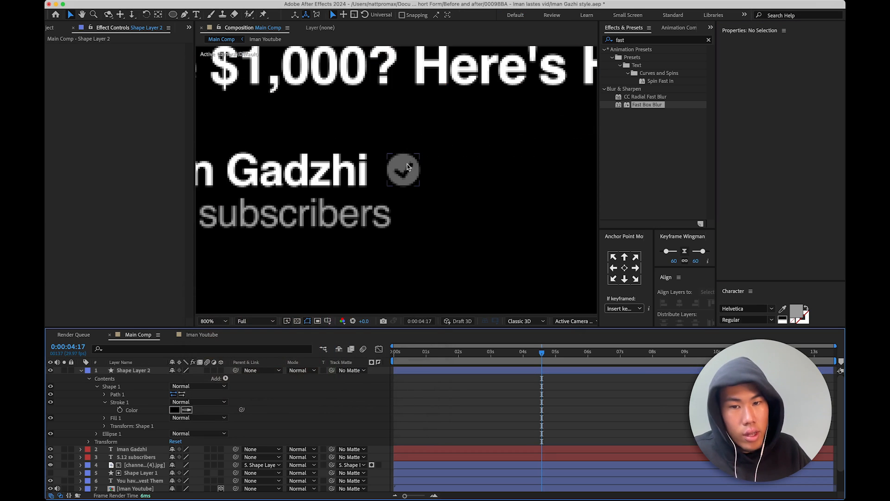
- Select the checkmark's Path 1 and nudge its long-arm end and corner points slightly to refine the tick's shape
{"action": "left_click", "coordinate": [153, 371]}
{"action": "left_click", "coordinate": [777, 138]}
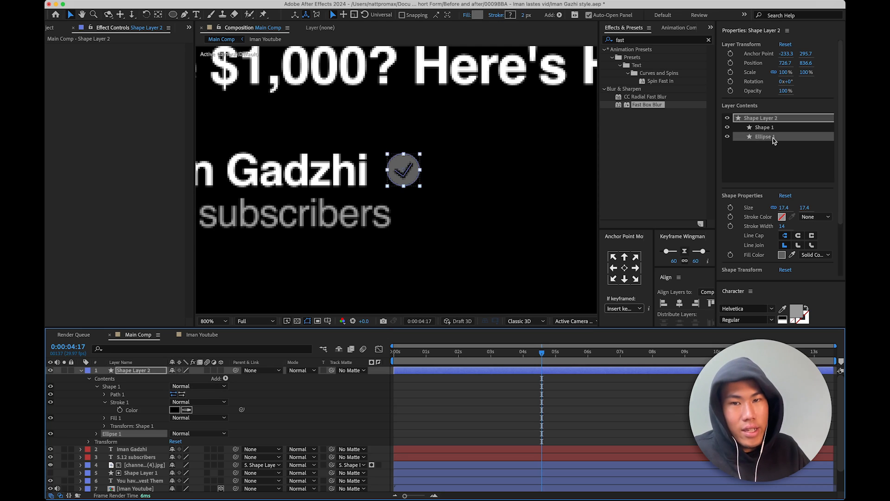
{"action": "scroll", "coordinate": [433, 180], "scroll_direction": "up", "scroll_amount": 1}
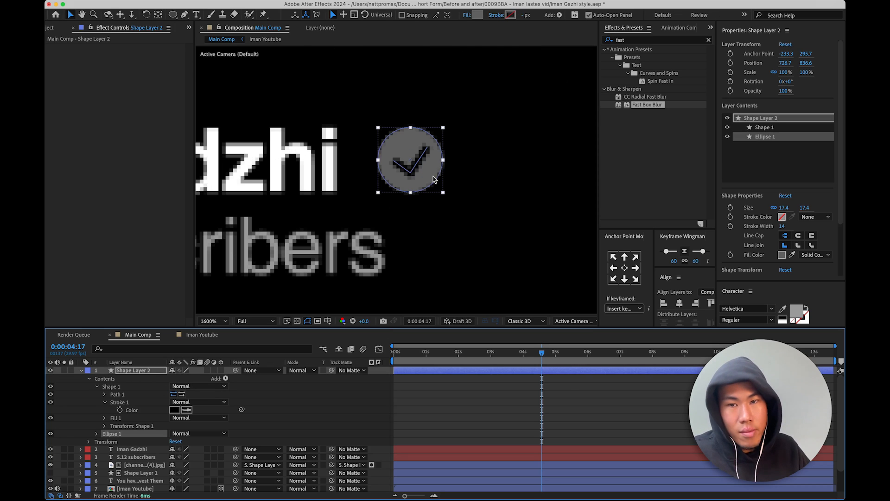
{"action": "left_click", "coordinate": [104, 394]}
{"action": "left_click", "coordinate": [121, 395]}
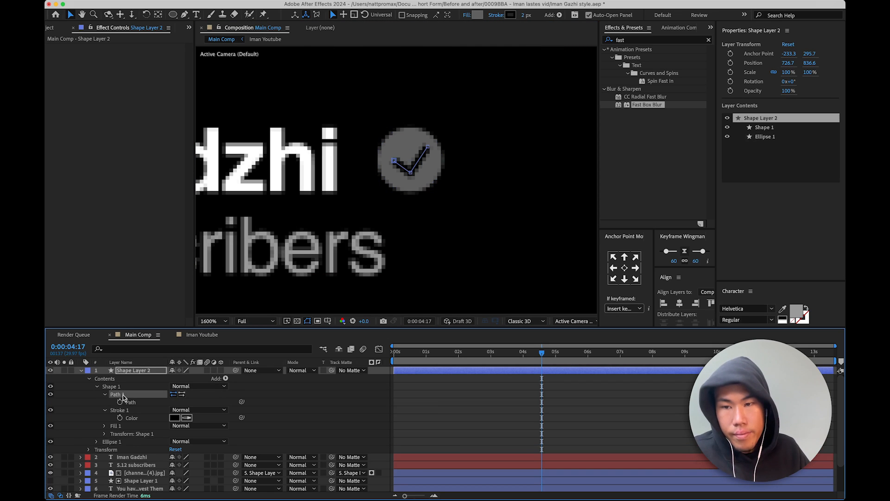
{"action": "left_click", "coordinate": [427, 148]}
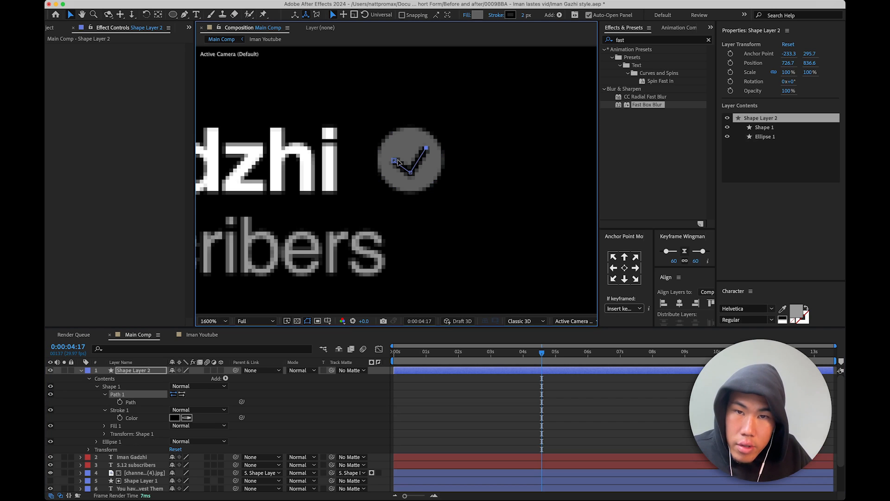
{"action": "left_click_drag", "start_coordinate": [411, 174], "coordinate": [391, 163]}
{"action": "left_click", "coordinate": [412, 414]}
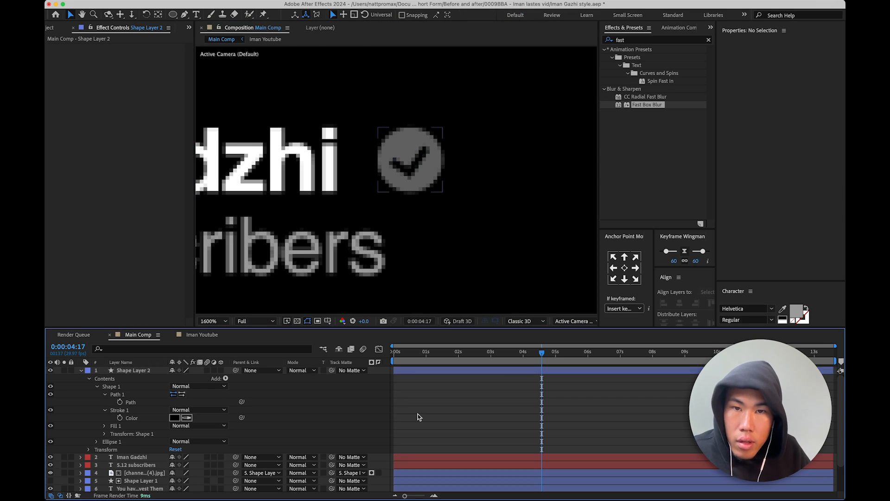
{"action": "scroll", "coordinate": [413, 261], "scroll_direction": "down", "scroll_amount": 3}
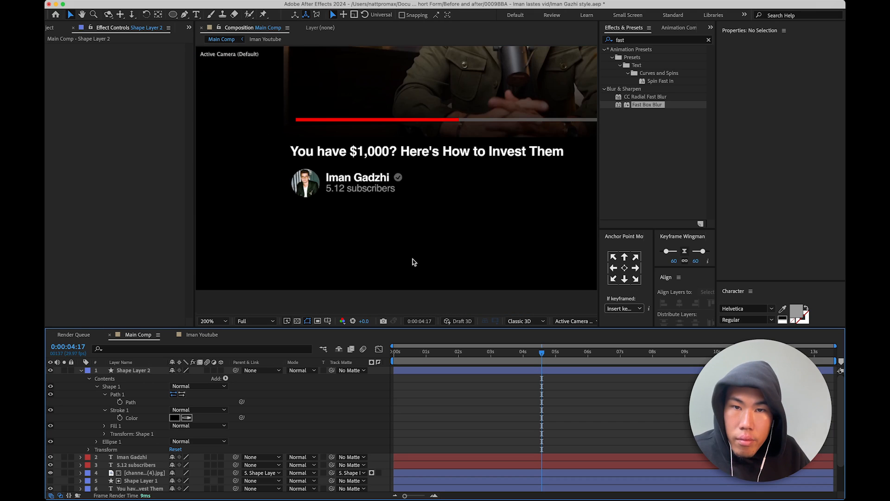
{"action": "scroll", "coordinate": [414, 261], "scroll_direction": "up", "scroll_amount": 3}
- Reselect the checkmark path and lower the end point of its short arm slightly
{"action": "left_click", "coordinate": [446, 370]}
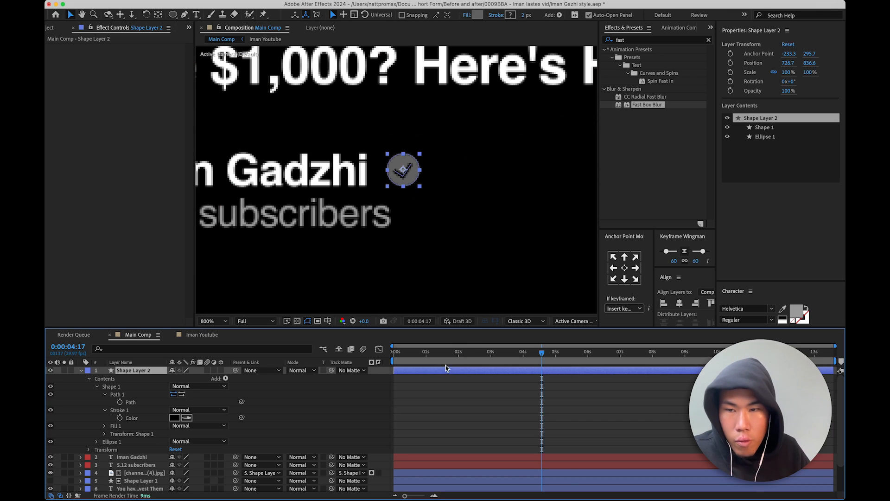
{"action": "left_click", "coordinate": [136, 395]}
{"action": "scroll", "coordinate": [407, 129], "scroll_direction": "up", "scroll_amount": 1}
{"action": "left_click", "coordinate": [393, 163]}
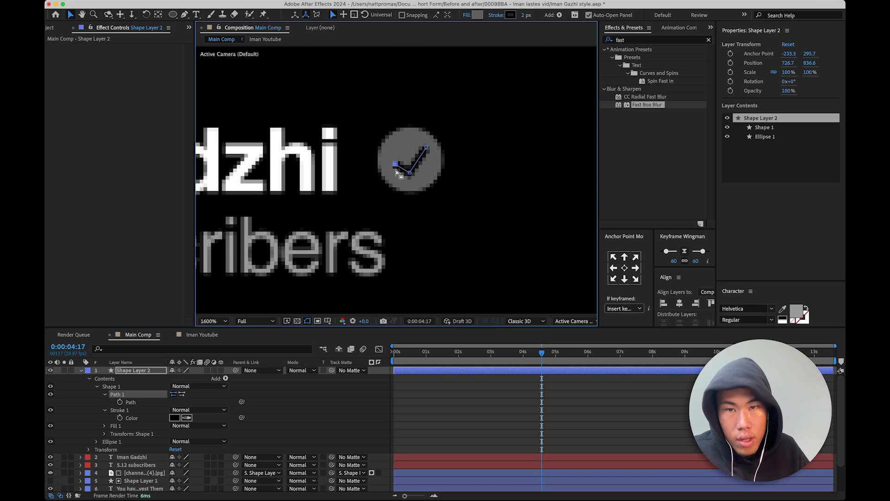
{"action": "left_click", "coordinate": [353, 406]}
{"action": "scroll", "coordinate": [408, 247], "scroll_direction": "down", "scroll_amount": 3}
{"action": "scroll", "coordinate": [408, 247], "scroll_direction": "up", "scroll_amount": 1}
{"action": "scroll", "coordinate": [431, 195], "scroll_direction": "up", "scroll_amount": 1}
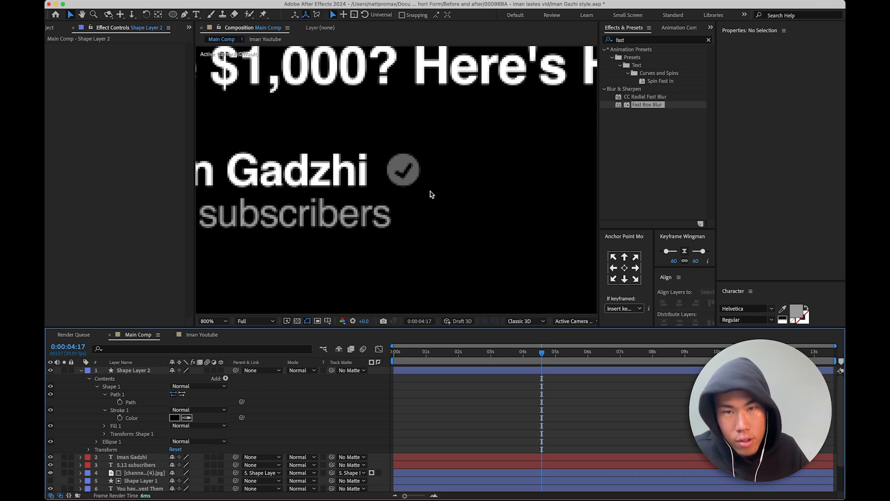
- Collapse the badge layer and check the whole composition's layout, then the channel row up close
{"action": "left_click", "coordinate": [80, 371]}
{"action": "left_click", "coordinate": [214, 323]}
{"action": "left_click", "coordinate": [217, 330]}
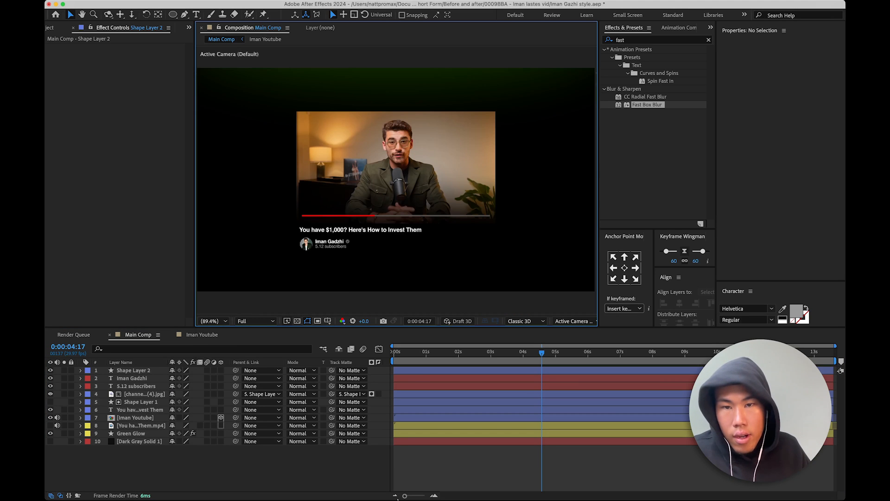
{"action": "scroll", "coordinate": [356, 258], "scroll_direction": "up", "scroll_amount": 1}
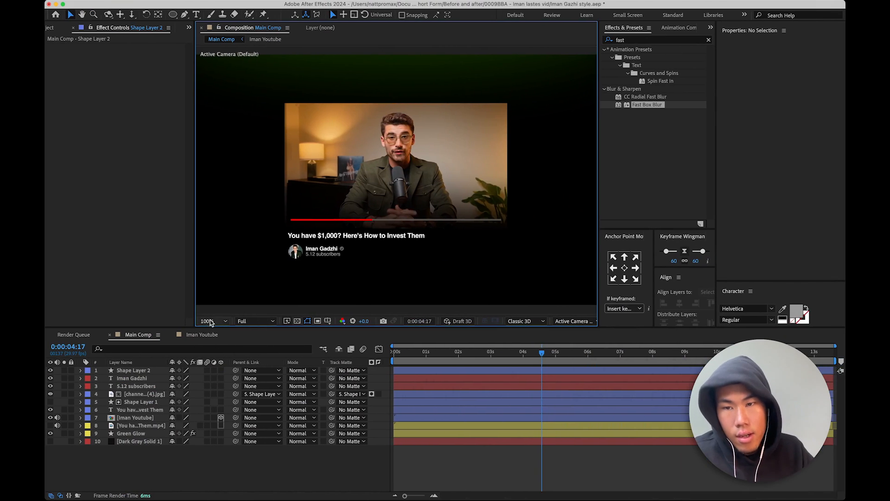
{"action": "left_click", "coordinate": [210, 322]}
{"action": "left_click", "coordinate": [215, 326]}
{"action": "scroll", "coordinate": [323, 261], "scroll_direction": "up", "scroll_amount": 2}
{"action": "key", "text": "space"}
{"action": "left_click_drag", "start_coordinate": [381, 256], "coordinate": [403, 179]}
{"action": "left_click_drag", "start_coordinate": [364, 258], "coordinate": [413, 198]}
{"action": "left_click", "coordinate": [535, 453]}
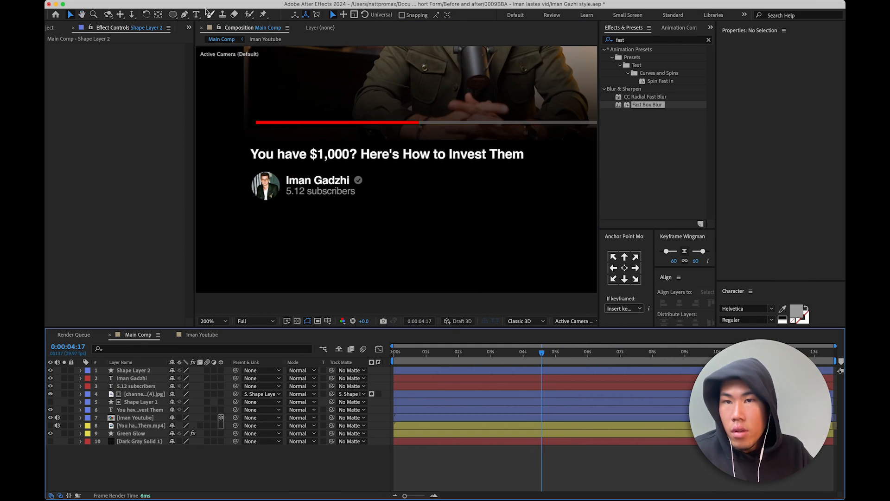
- Draw a rectangle about 139 × 38.3 px to the right of the verified badge as a new shape layer, and centre its anchor point
{"action": "left_click_drag", "start_coordinate": [172, 14], "coordinate": [200, 25]}
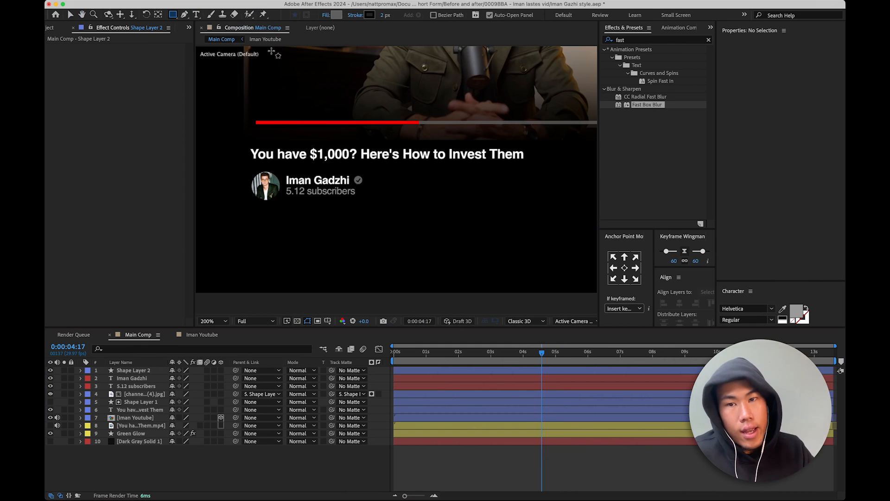
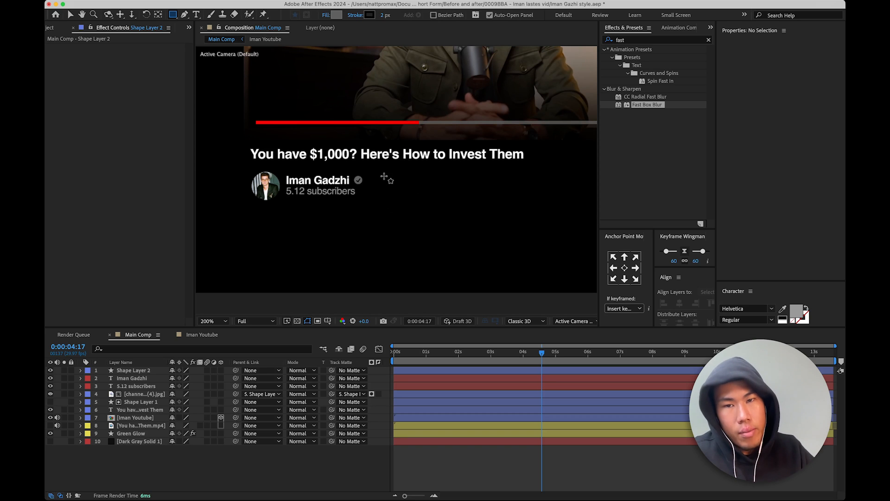
{"action": "mouse_move", "coordinate": [376, 179]}
{"action": "left_mouse_down"}
{"action": "mouse_move", "coordinate": [381, 195]}
{"action": "mouse_move", "coordinate": [456, 201]}
{"action": "mouse_move", "coordinate": [442, 198]}
{"action": "left_mouse_up"}
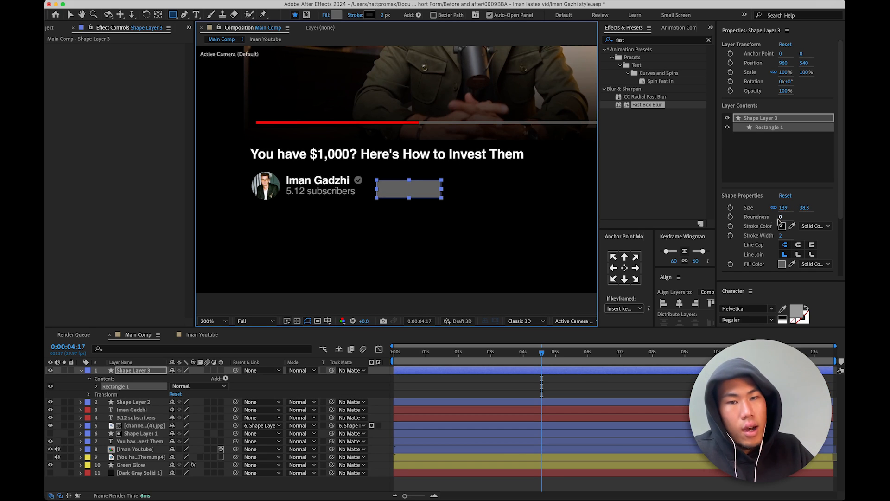
{"action": "left_click", "coordinate": [624, 268]}
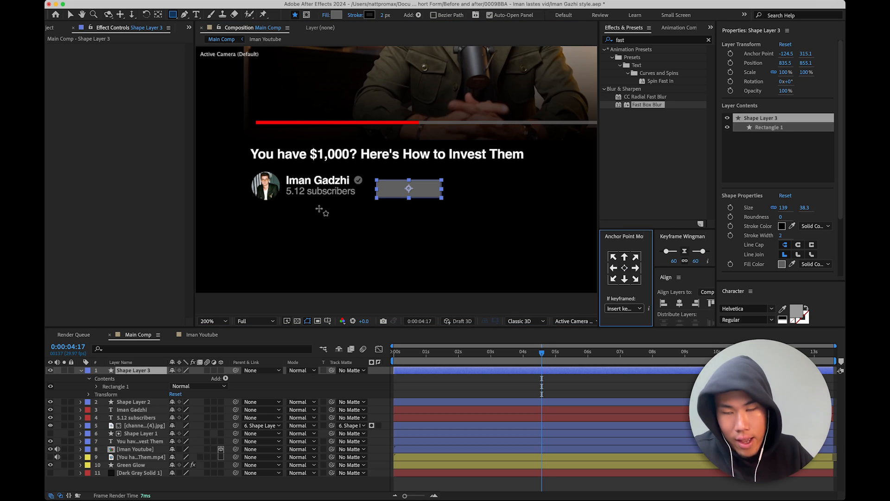
{"action": "key", "text": "v"}
- Align the rectangle vertically with the avatar by copying the avatar circle's Y position, 849.3, into the rectangle's Y position
{"action": "left_click", "coordinate": [270, 197]}
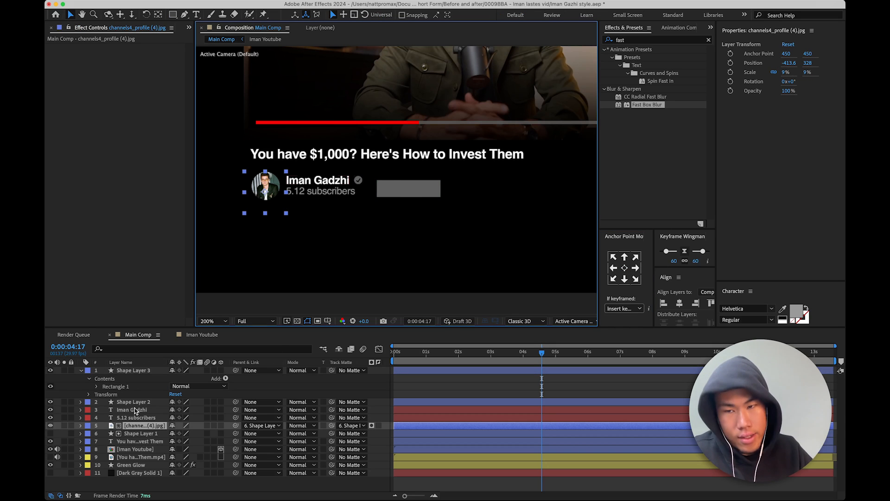
{"action": "left_click", "coordinate": [140, 433]}
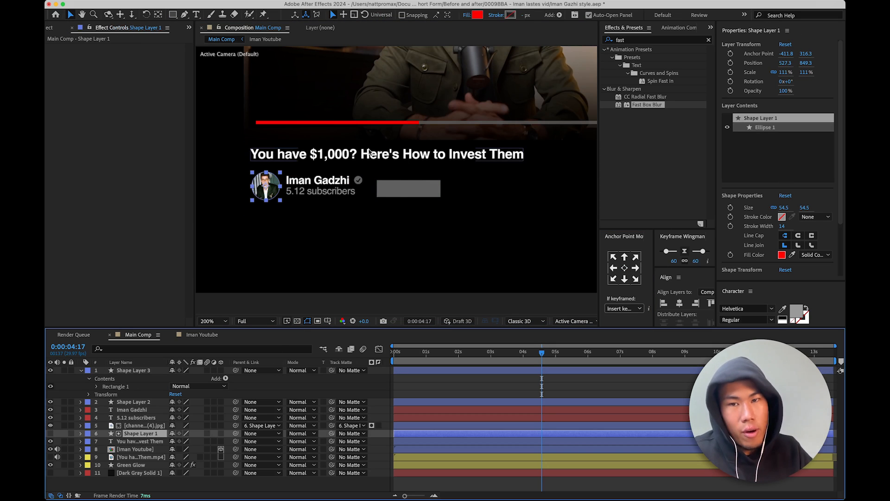
{"action": "left_click", "coordinate": [807, 63]}
{"action": "key", "text": "super+c"}
{"action": "left_click", "coordinate": [385, 187]}
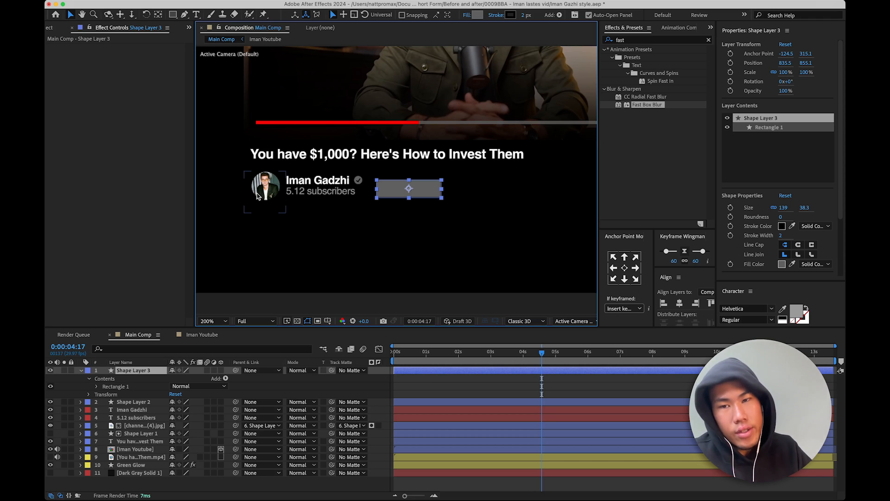
{"action": "left_click", "coordinate": [806, 63]}
{"action": "key", "text": "super+v"}
{"action": "left_click", "coordinate": [820, 96]}
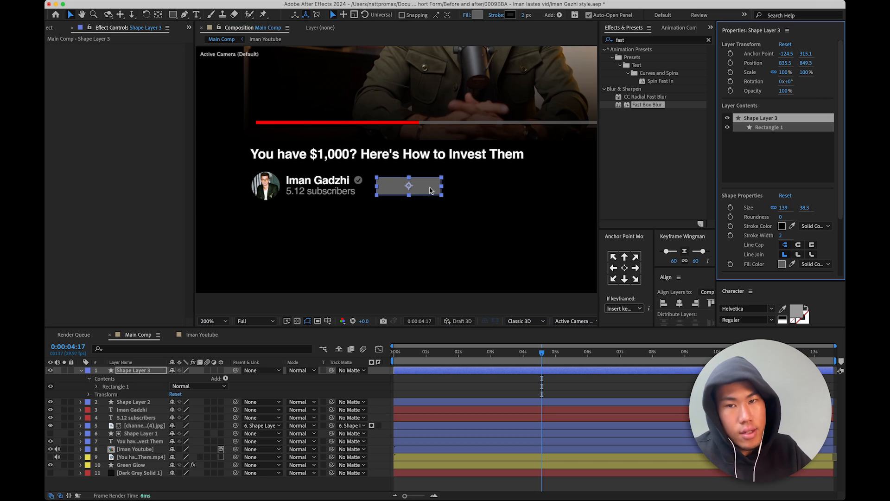
- Round the rectangle into a pill shape with a roundness of 41
{"action": "key", "text": "period"}
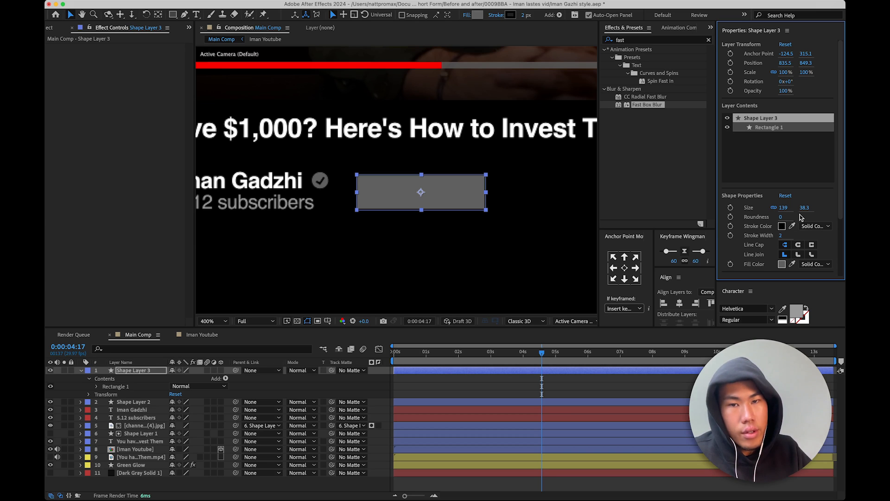
{"action": "left_click_drag", "start_coordinate": [782, 217], "coordinate": [797, 214]}
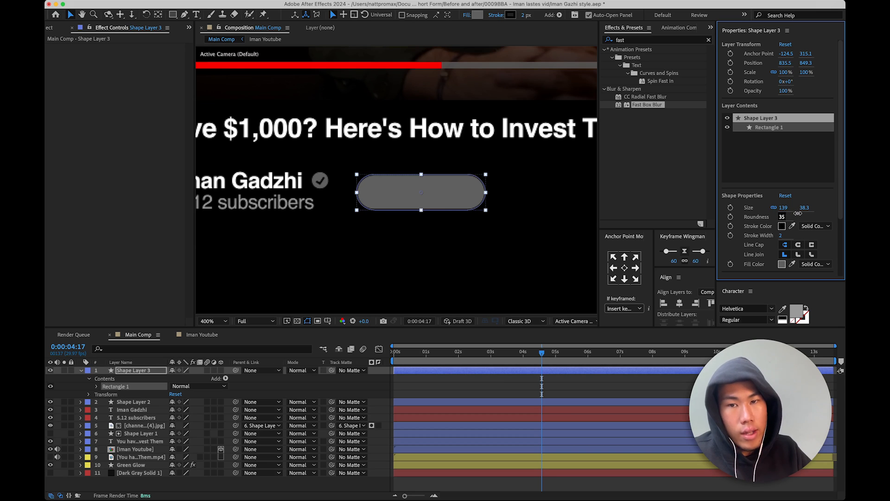
{"action": "left_click", "coordinate": [468, 386]}
{"action": "key", "text": "comma"}
- Change the pill shape's fill colour to white, FFFFFF
{"action": "left_click", "coordinate": [429, 188]}
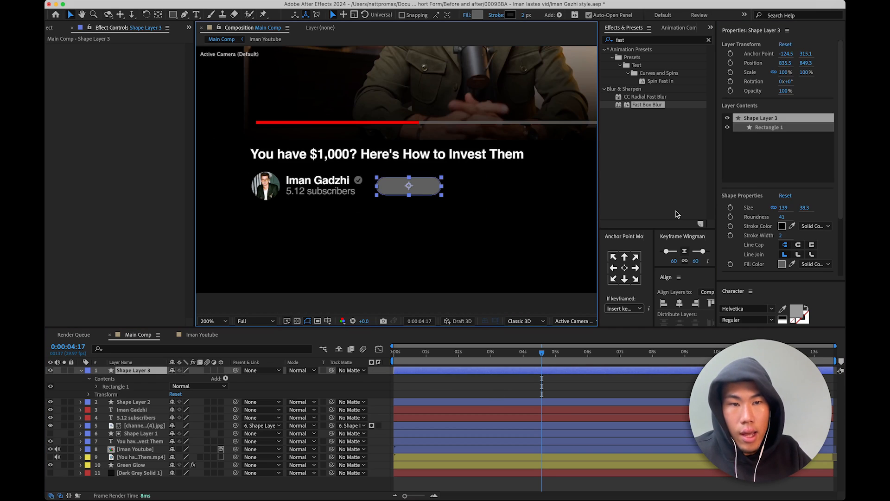
{"action": "left_click", "coordinate": [782, 264]}
{"action": "left_click_drag", "start_coordinate": [300, 361], "coordinate": [135, 271]}
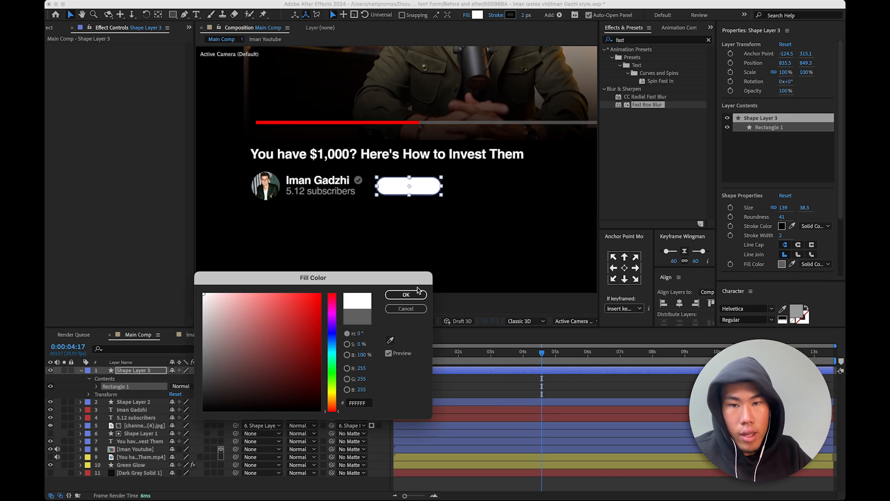
{"action": "left_click", "coordinate": [417, 292]}
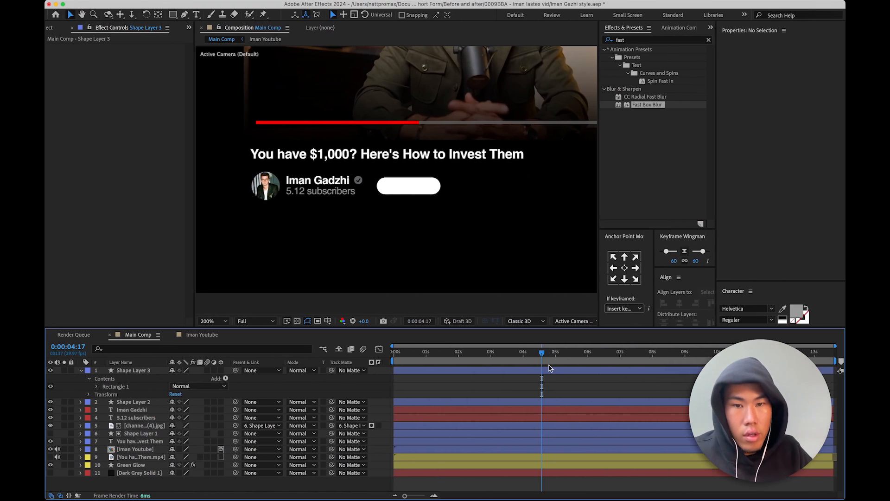
- Unlink the white pill layer's scale and stretch only its height to 123%
{"action": "left_click", "coordinate": [550, 371]}
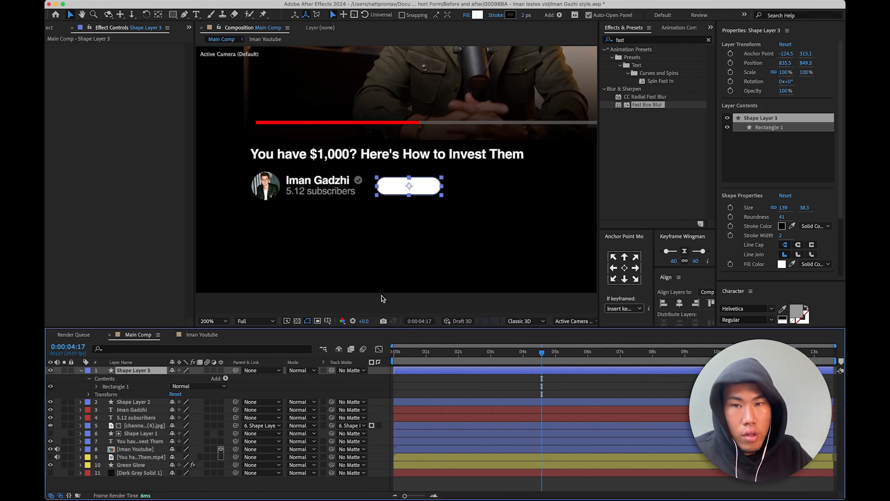
{"action": "key", "text": "period"}
{"action": "left_click", "coordinate": [773, 72]}
{"action": "left_click_drag", "start_coordinate": [809, 72], "coordinate": [817, 74]}
{"action": "left_click", "coordinate": [590, 389]}
- Shift the pill horizontally away from the verified badge to an X position of 866.5
{"action": "left_click", "coordinate": [576, 371]}
{"action": "left_click_drag", "start_coordinate": [787, 63], "coordinate": [809, 63]}
{"action": "left_click", "coordinate": [497, 384]}
{"action": "scroll", "coordinate": [457, 271], "scroll_direction": "down", "scroll_amount": 1}
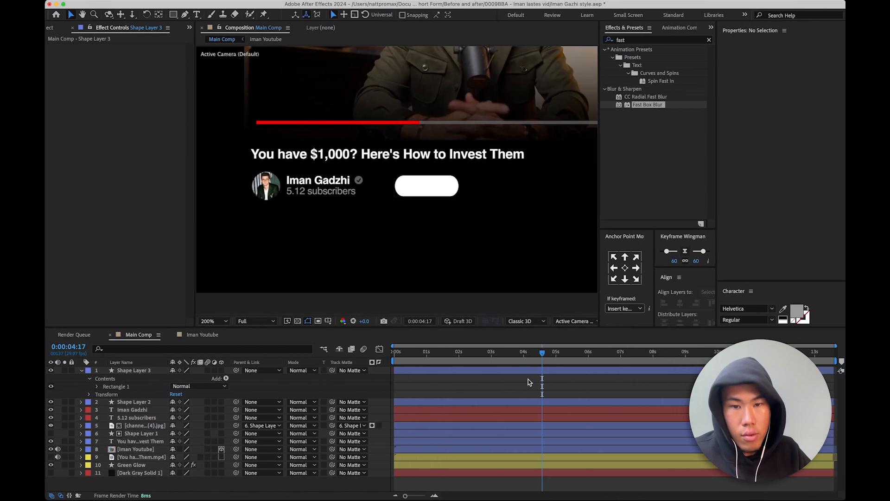
{"action": "left_click", "coordinate": [531, 371]}
{"action": "left_click_drag", "start_coordinate": [785, 64], "coordinate": [782, 64]}
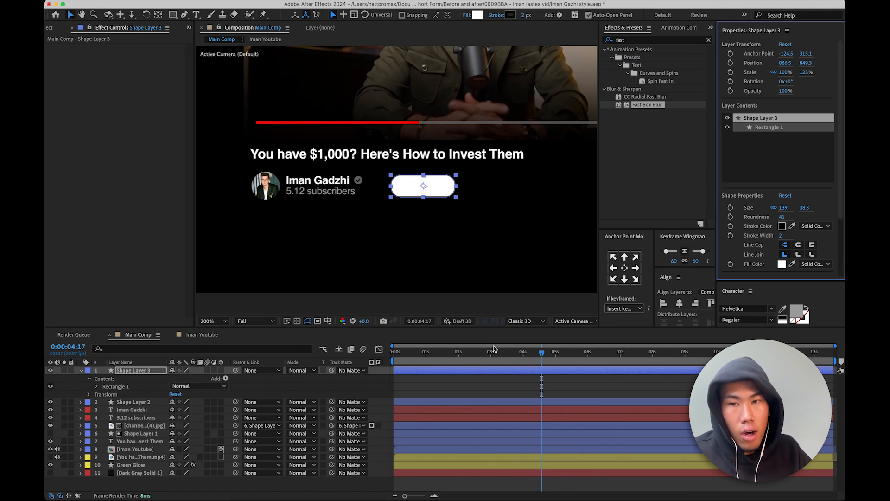
- Duplicate the channel name text layer, move the copy to the top of the layer stack and retype it as "subscribe"
{"action": "left_click", "coordinate": [439, 410]}
{"action": "left_click", "coordinate": [133, 410]}
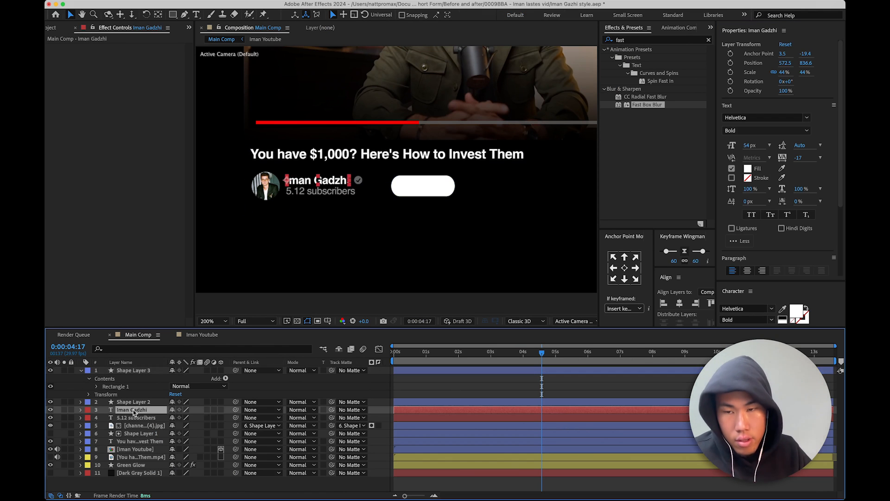
{"action": "key", "text": "super+d"}
{"action": "left_click_drag", "start_coordinate": [133, 410], "coordinate": [149, 369]}
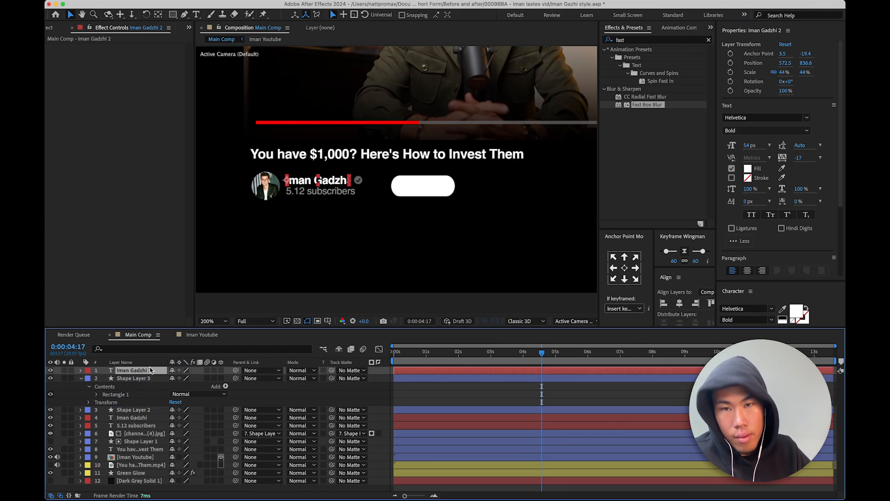
{"action": "double_click", "coordinate": [142, 371]}
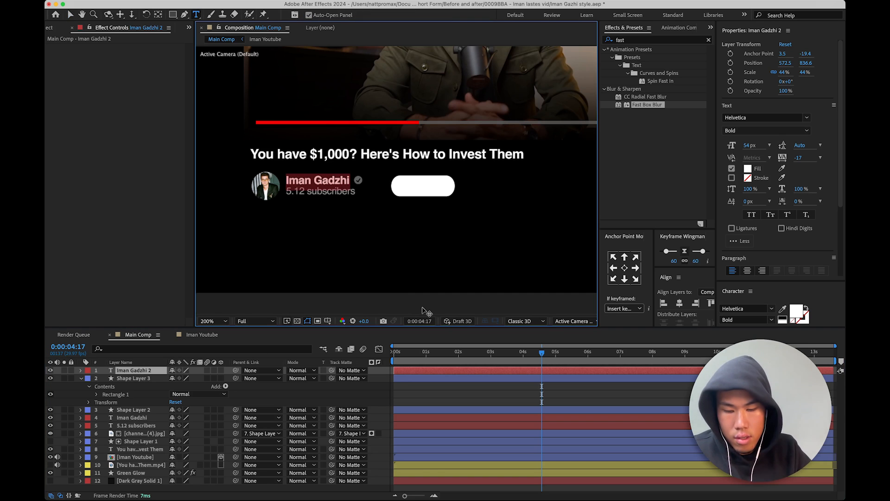
{"action": "type", "text": "subs"}
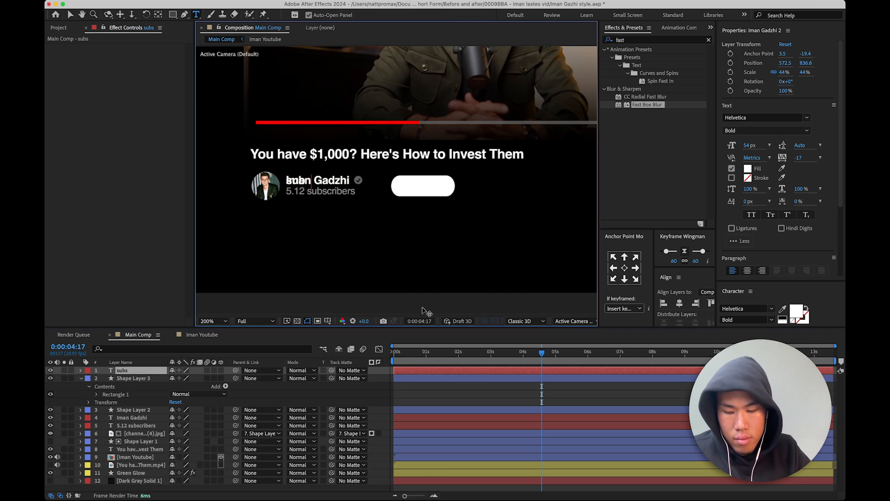
{"action": "type", "text": "cribe"}
{"action": "left_click", "coordinate": [439, 394]}
- Change the "subscribe" text's fill to black and compare it with the subscribe button on the YouTube page
{"action": "left_click", "coordinate": [148, 371]}
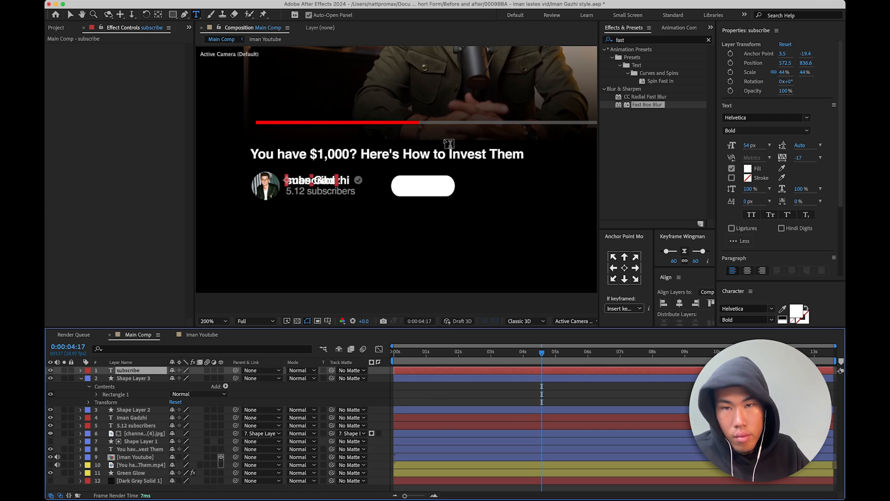
{"action": "left_click", "coordinate": [750, 169]}
{"action": "left_click_drag", "start_coordinate": [249, 336], "coordinate": [197, 431]}
{"action": "left_click", "coordinate": [406, 296]}
{"action": "key", "text": "ctrl+Left"}
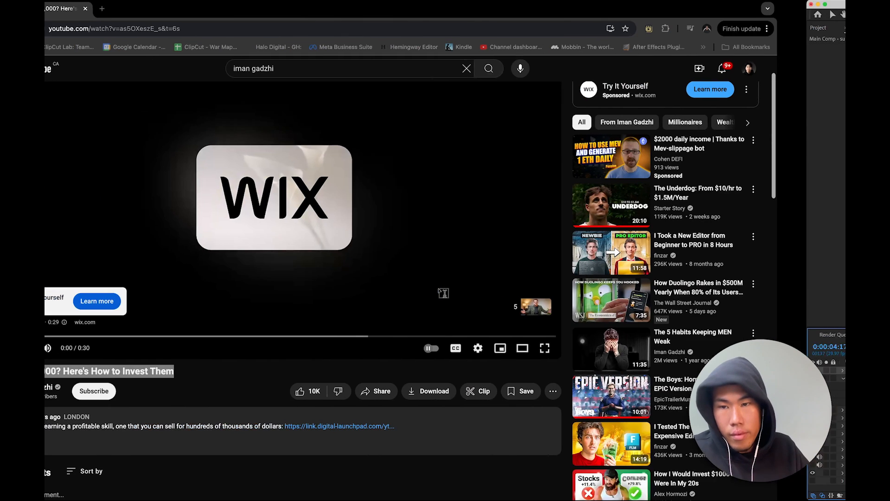
{"action": "key", "text": "ctrl+Right"}
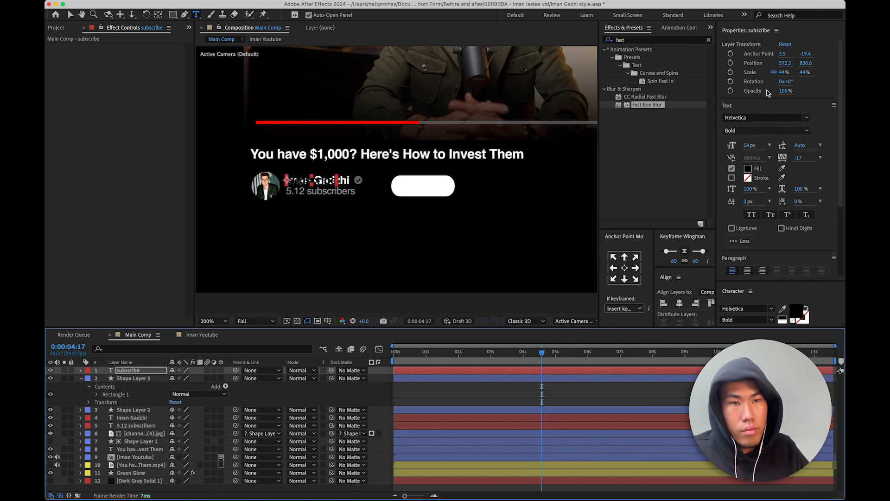
{"action": "left_click", "coordinate": [806, 63]}
{"action": "type", "text": "text"}
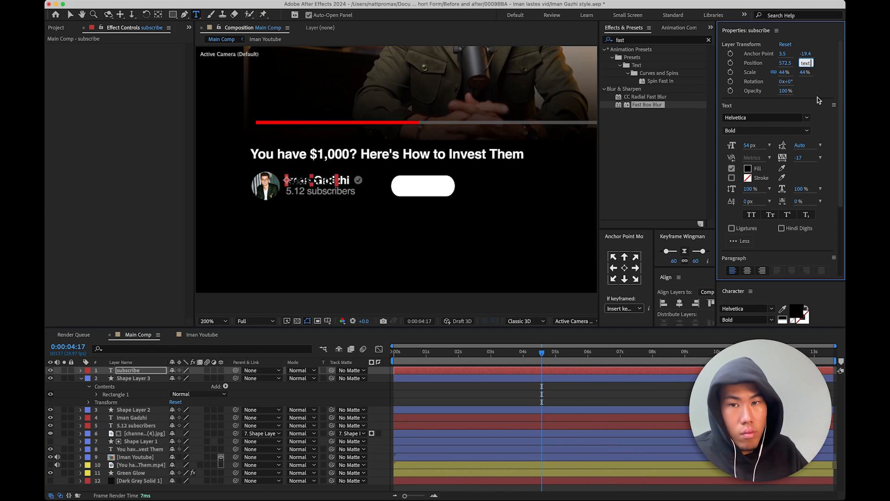
{"action": "key", "text": "Return"}
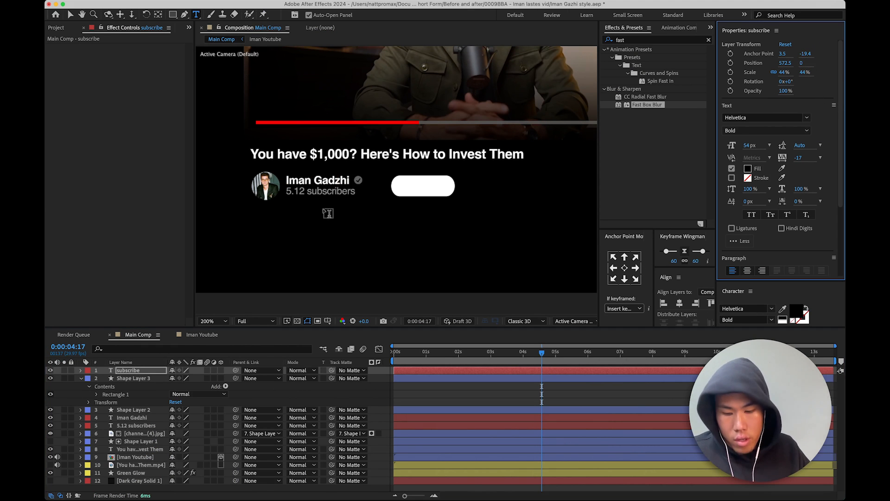
- Align the "subscribe" text vertically with the avatar by copying the avatar circle's Y position, 849.3, into the text's Y position
{"action": "key", "text": "v"}
{"action": "left_click", "coordinate": [266, 207]}
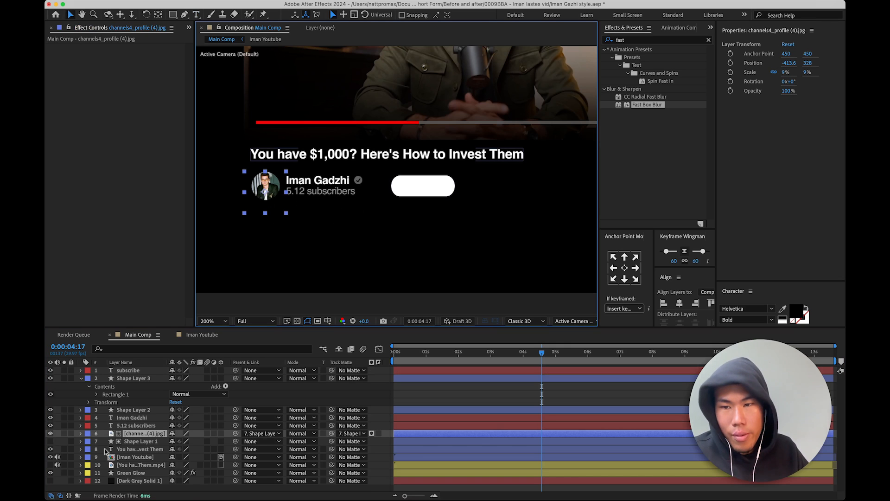
{"action": "left_click", "coordinate": [141, 444]}
{"action": "left_click", "coordinate": [807, 63]}
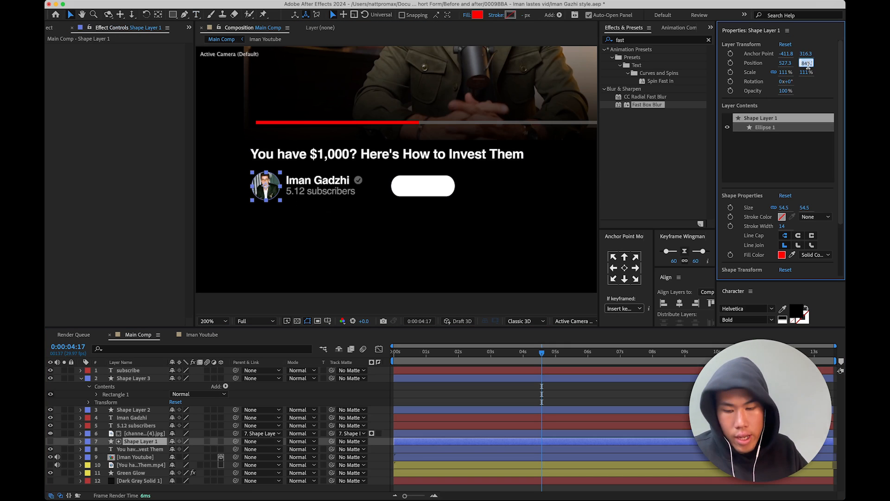
{"action": "left_click", "coordinate": [139, 370]}
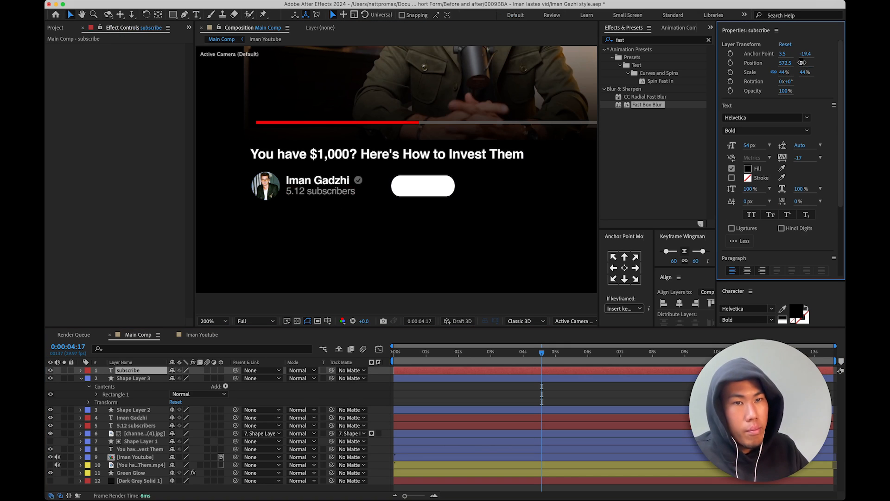
{"action": "left_click", "coordinate": [801, 63]}
{"action": "type", "text": "849.3"}
{"action": "key", "text": "Return"}
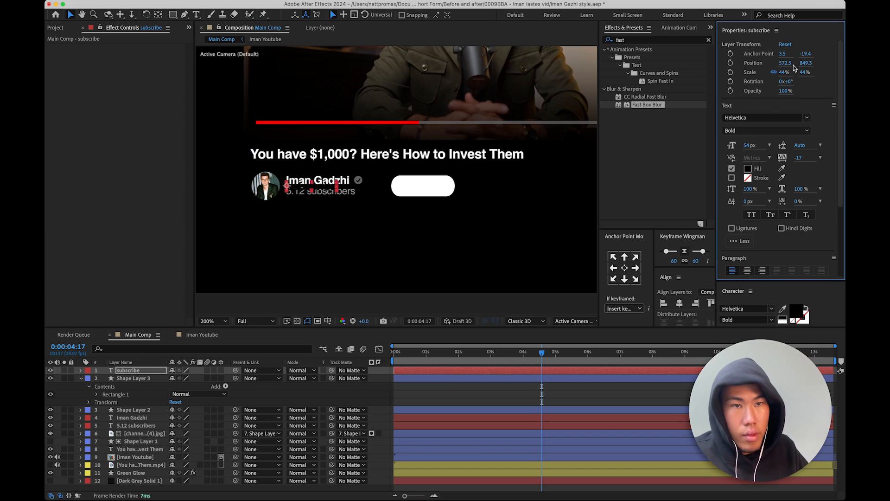
- Move the "subscribe" text onto the pill, centre its anchor point and match the pill's X position of 866.5
{"action": "left_click_drag", "start_coordinate": [788, 64], "coordinate": [799, 63]}
{"action": "left_click", "coordinate": [626, 268]}
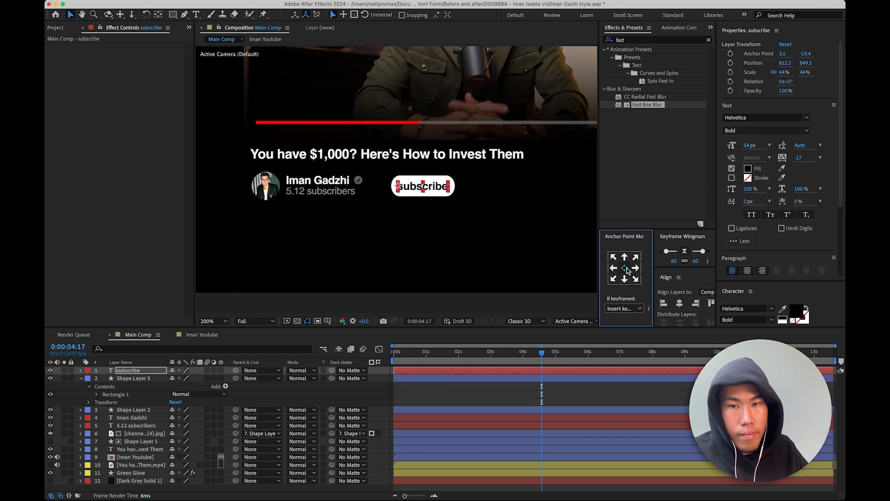
{"action": "left_click", "coordinate": [493, 378]}
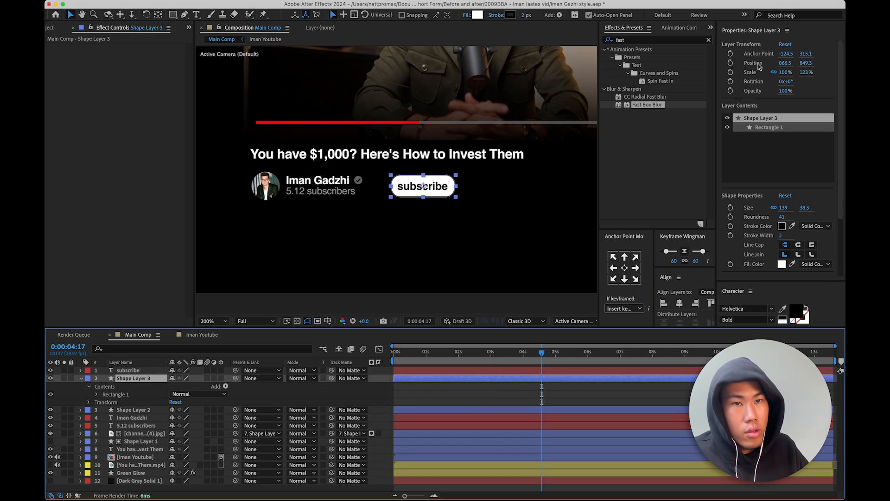
{"action": "left_click", "coordinate": [505, 370]}
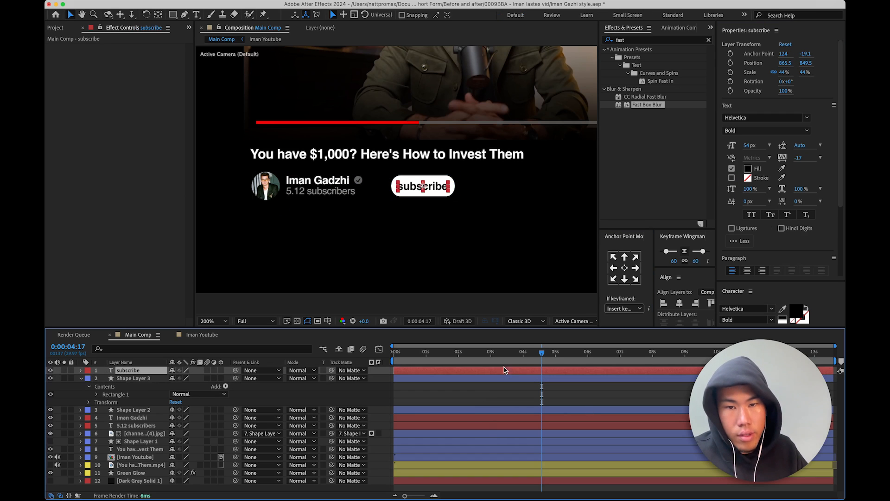
{"action": "left_click", "coordinate": [785, 63]}
{"action": "key", "text": "Up"}
{"action": "key", "text": "Return"}
- Capitalise the button text so it reads "Subscribe"
{"action": "scroll", "coordinate": [383, 241], "scroll_direction": "up", "scroll_amount": 1}
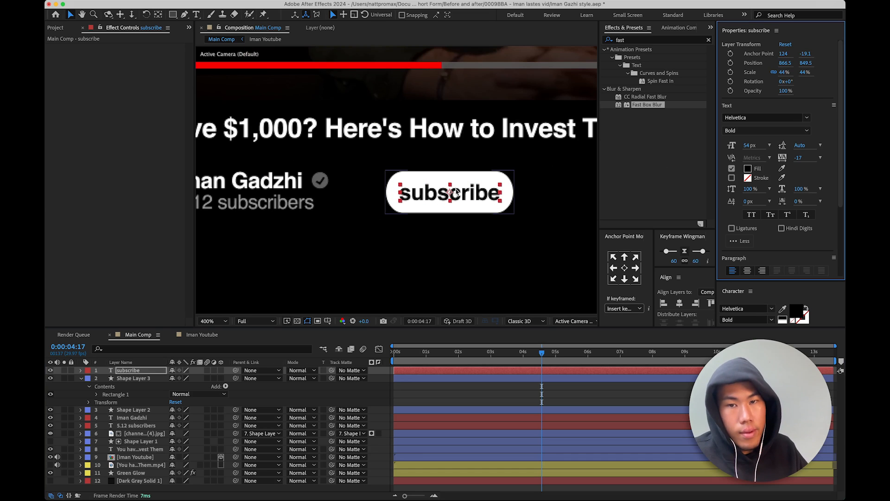
{"action": "double_click", "coordinate": [410, 194]}
{"action": "key", "text": "BackSpace"}
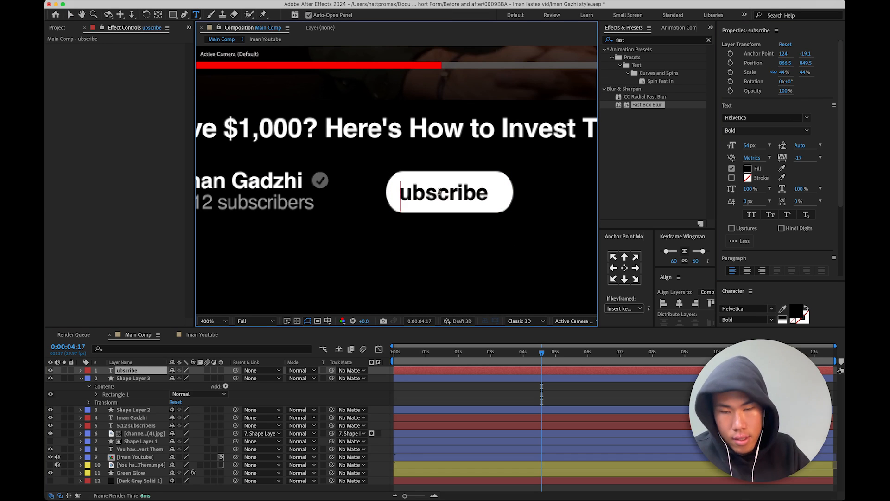
{"action": "type", "text": "S"}
{"action": "left_click", "coordinate": [494, 373]}
- Recentre the capitalised text's anchor point and set its X position to 866.5
{"action": "left_click", "coordinate": [626, 269]}
{"action": "left_click", "coordinate": [785, 63]}
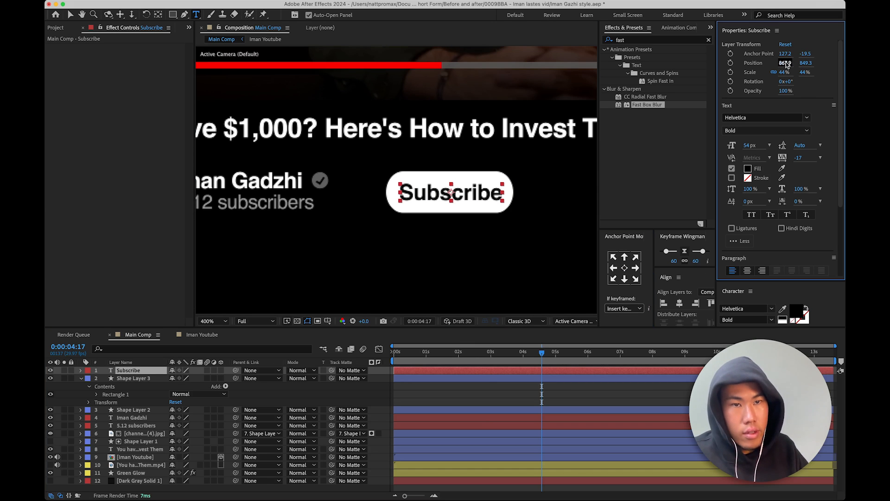
{"action": "key", "text": "Return"}
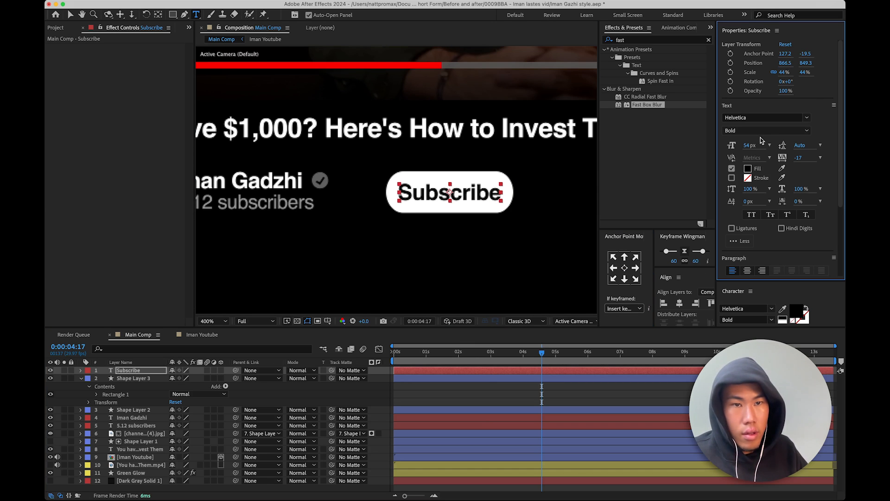
- Compare the button text with the YouTube page and set its Helvetica font style to Regular
{"action": "key", "text": "ctrl+Left"}
{"action": "key", "text": "ctrl+Right"}
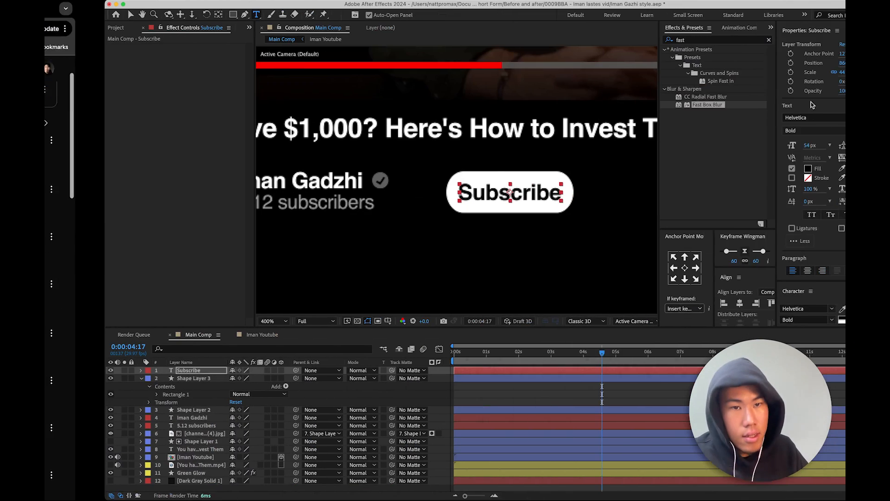
{"action": "left_click", "coordinate": [766, 130]}
{"action": "left_click", "coordinate": [755, 162]}
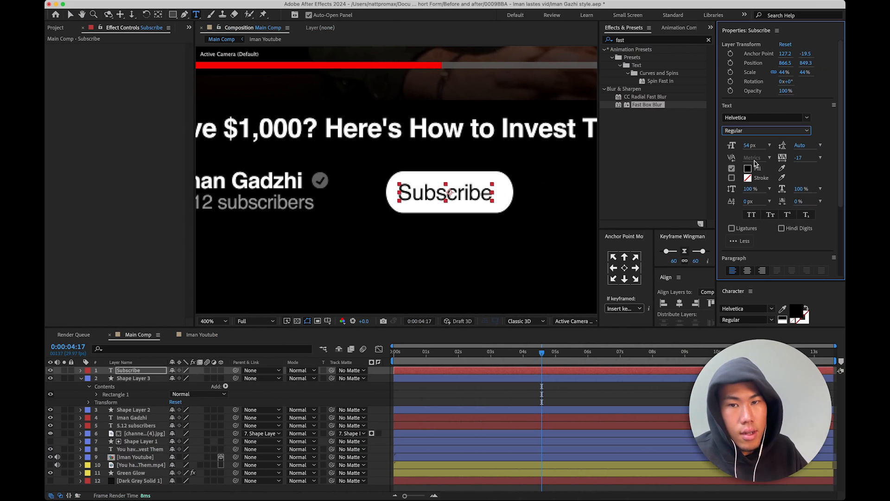
- Centre the anchor point of the Regular-weight "Subscribe" text and move it back to X position 866.5
{"action": "left_click", "coordinate": [624, 268]}
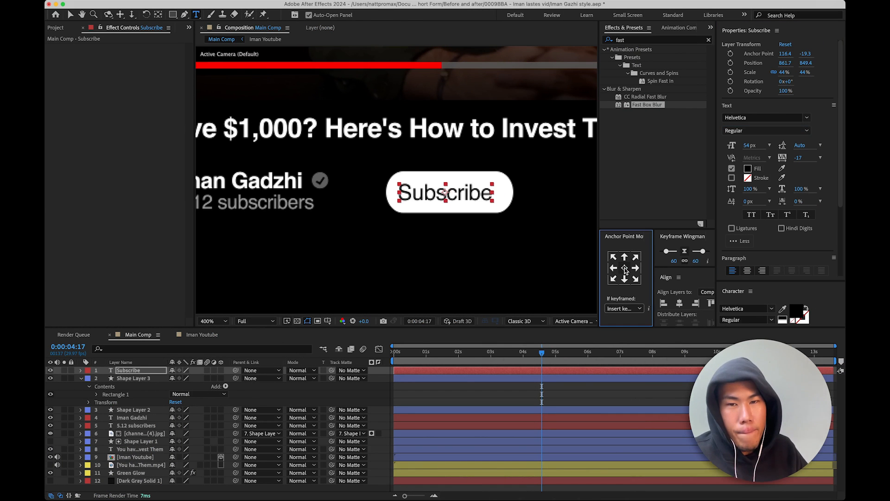
{"action": "key", "text": "ctrl+Left"}
{"action": "key", "text": "ctrl+Right"}
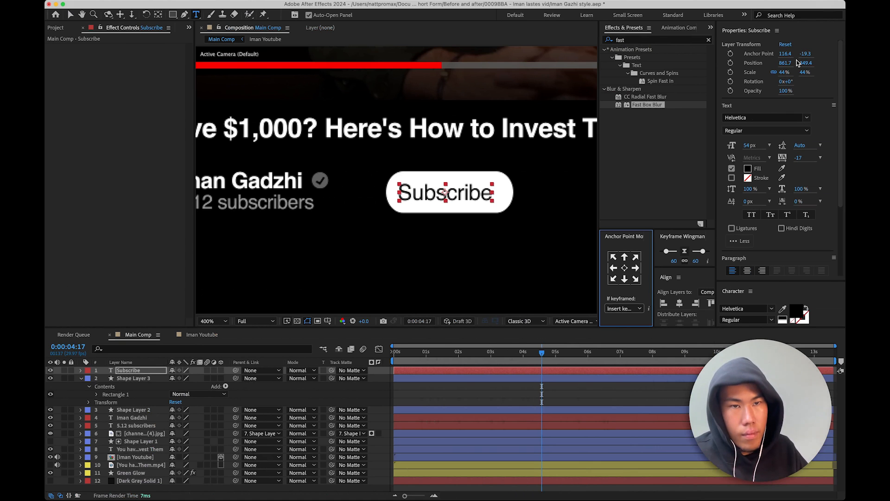
{"action": "left_click_drag", "start_coordinate": [789, 62], "coordinate": [794, 62]}
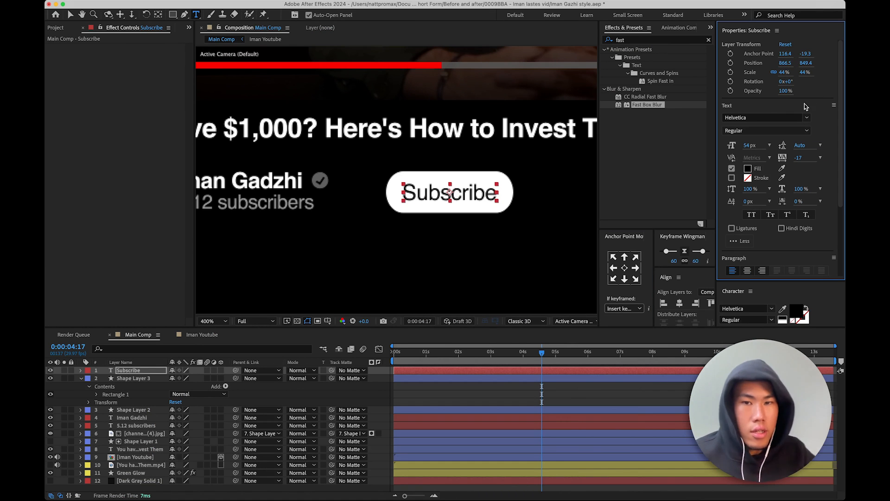
- Examine the subscribe button at several zoom levels and compare it with the one on the YouTube page
{"action": "left_click", "coordinate": [582, 391]}
{"action": "key", "text": "period"}
{"action": "key", "text": "comma"}
{"action": "key", "text": "comma"}
{"action": "key", "text": "comma"}
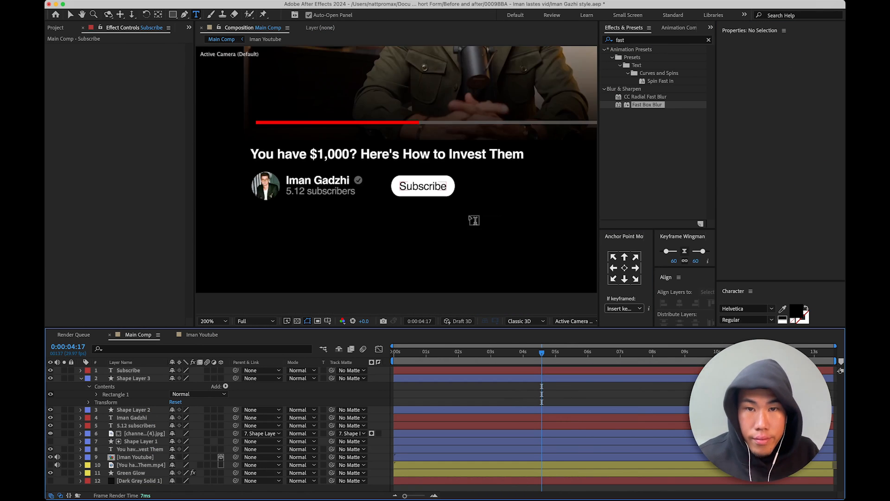
{"action": "key", "text": "period"}
{"action": "key", "text": "period"}
{"action": "key", "text": "ctrl+Left"}
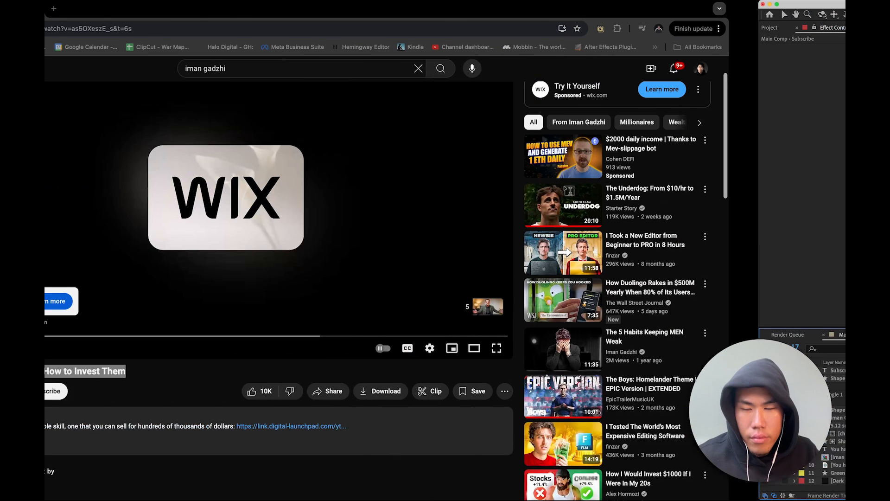
{"action": "key", "text": "ctrl+Right"}
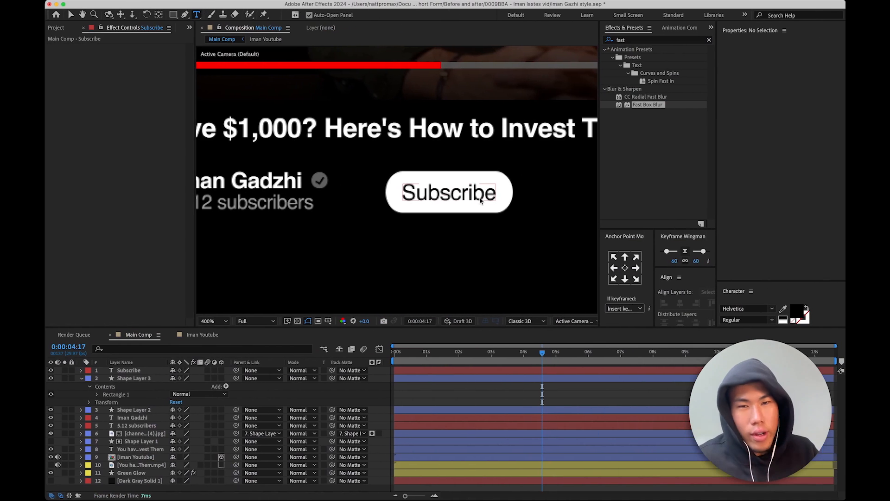
- Set the "Subscribe" text's Helvetica style to Bold, centre its anchor point and move it back to X position 866.5
{"action": "key", "text": "v"}
{"action": "left_click", "coordinate": [480, 198]}
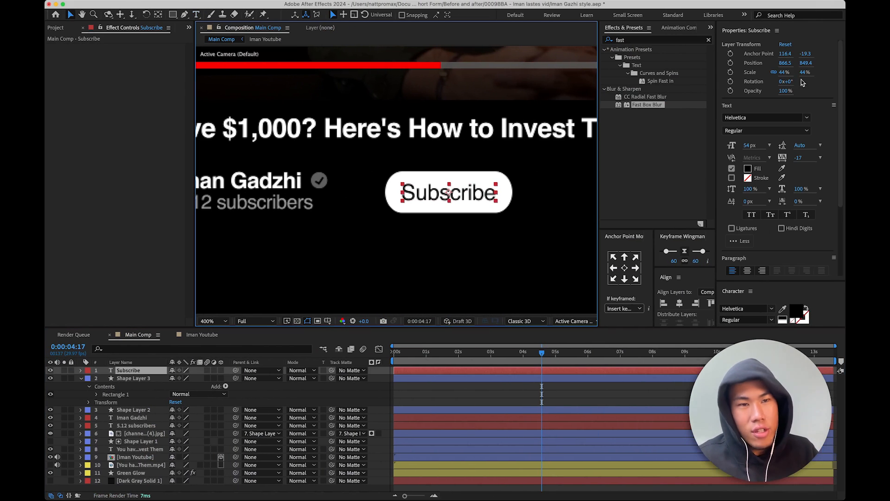
{"action": "left_click", "coordinate": [740, 132]}
{"action": "left_click", "coordinate": [750, 183]}
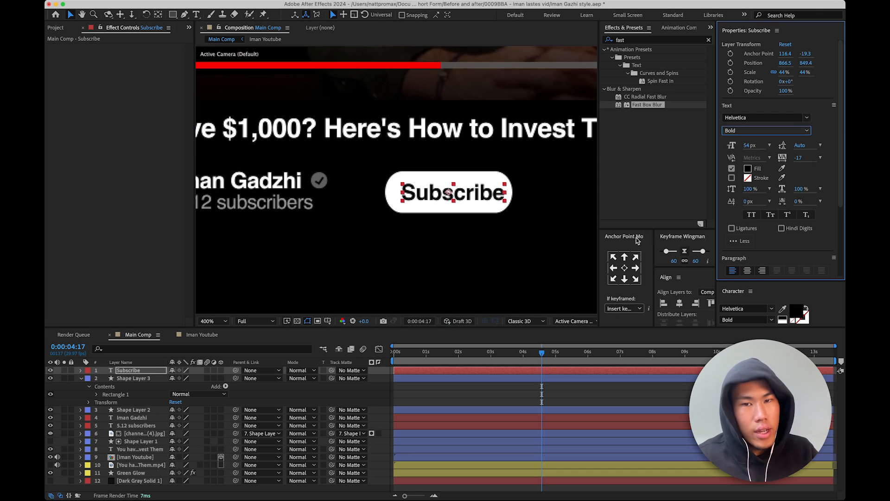
{"action": "left_click", "coordinate": [625, 268]}
{"action": "left_click", "coordinate": [784, 64]}
{"action": "type", "text": "866.5"}
{"action": "key", "text": "Return"}
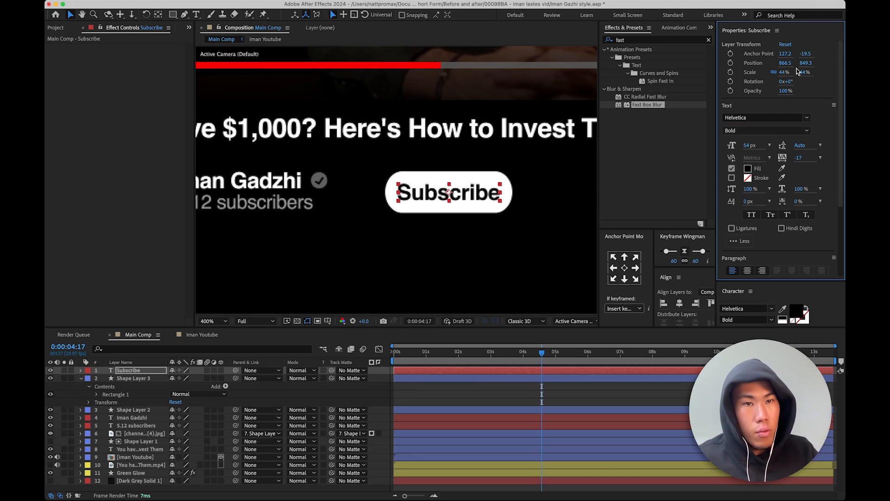
- Scale the bold "Subscribe" text down to 39% and check how it fits inside the white button
{"action": "left_click_drag", "start_coordinate": [784, 72], "coordinate": [782, 72]}
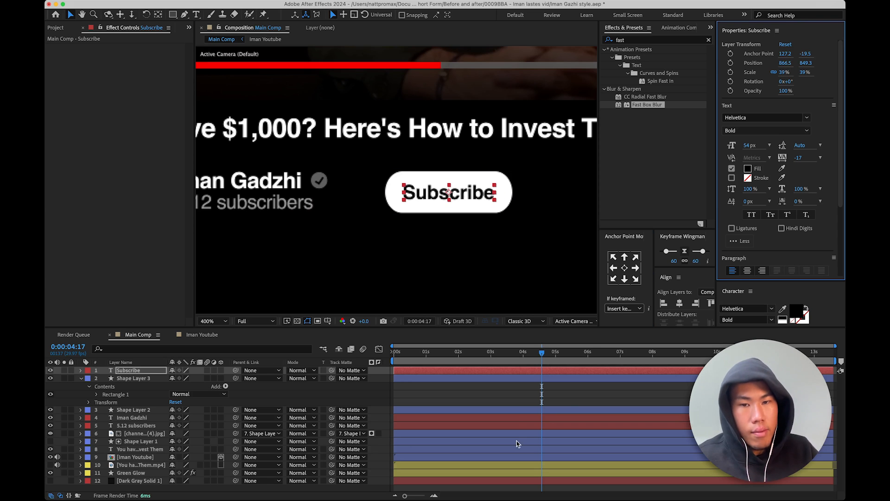
{"action": "left_click", "coordinate": [516, 395]}
{"action": "key", "text": "comma"}
{"action": "key", "text": "comma"}
{"action": "key", "text": "period"}
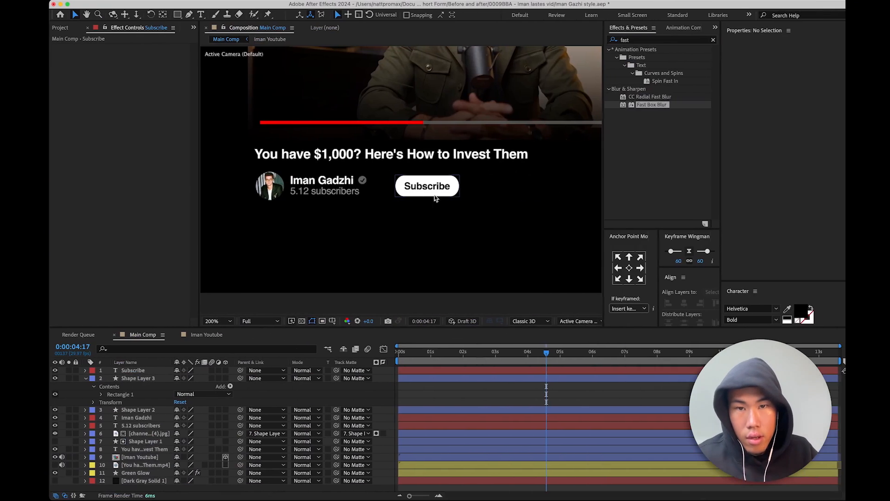
{"action": "left_click", "coordinate": [443, 186]}
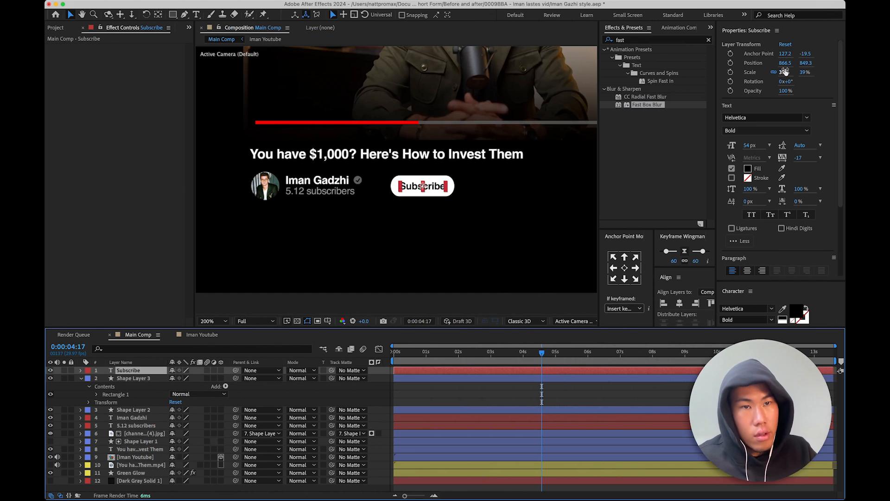
{"action": "left_click", "coordinate": [524, 393]}
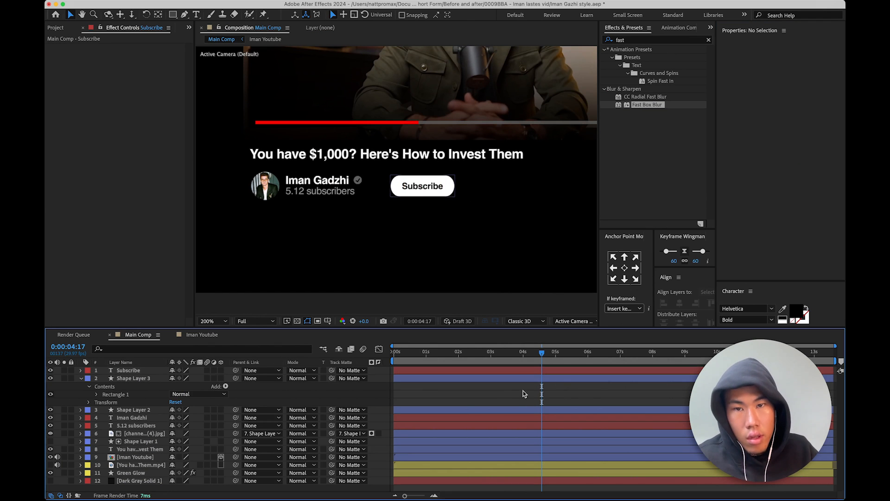
- Collapse the button's shape layer, review the channel row and examine the description box on the YouTube page
{"action": "left_click", "coordinate": [81, 378]}
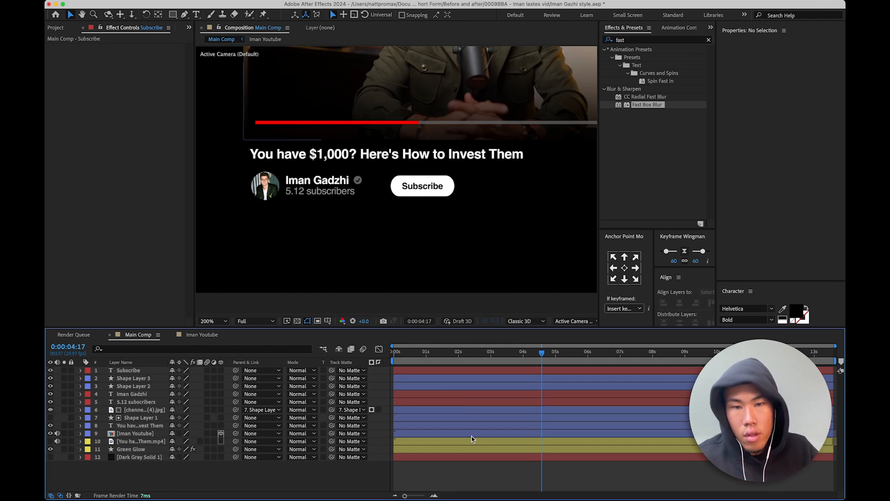
{"action": "left_click", "coordinate": [137, 411]}
{"action": "scroll", "coordinate": [482, 209], "scroll_direction": "down", "scroll_amount": 2}
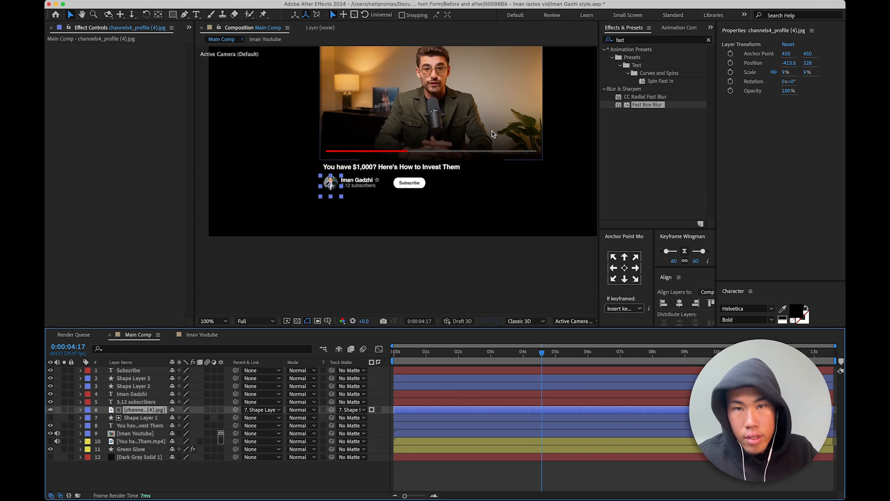
{"action": "left_click", "coordinate": [338, 200]}
{"action": "scroll", "coordinate": [396, 180], "scroll_direction": "up", "scroll_amount": 1}
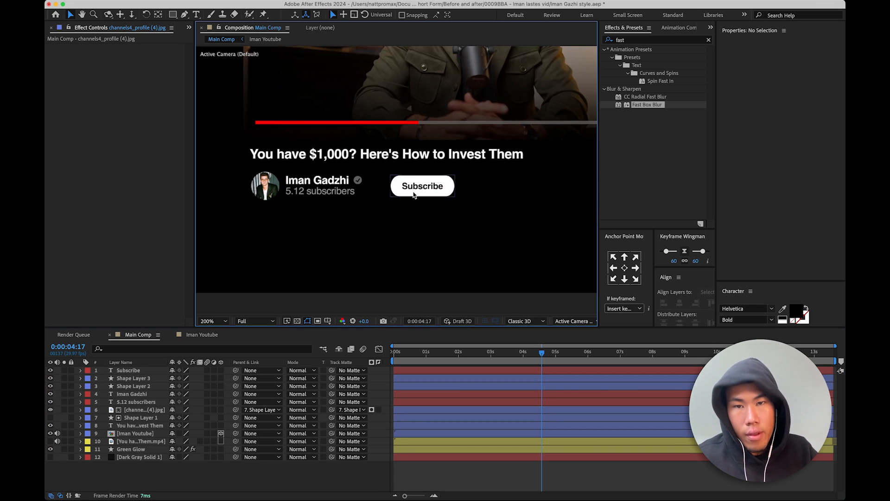
{"action": "key", "text": "comma"}
{"action": "key", "text": "ctrl+Left"}
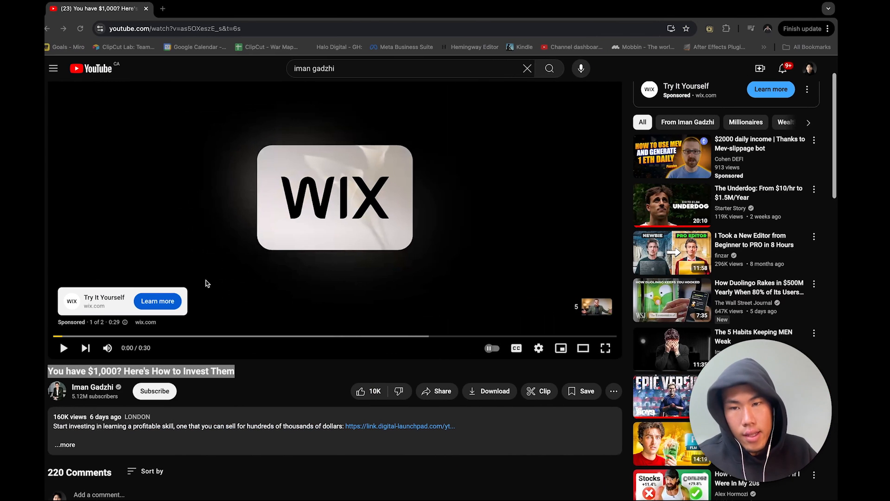
{"action": "scroll", "coordinate": [204, 301], "scroll_direction": "down", "scroll_amount": 3}
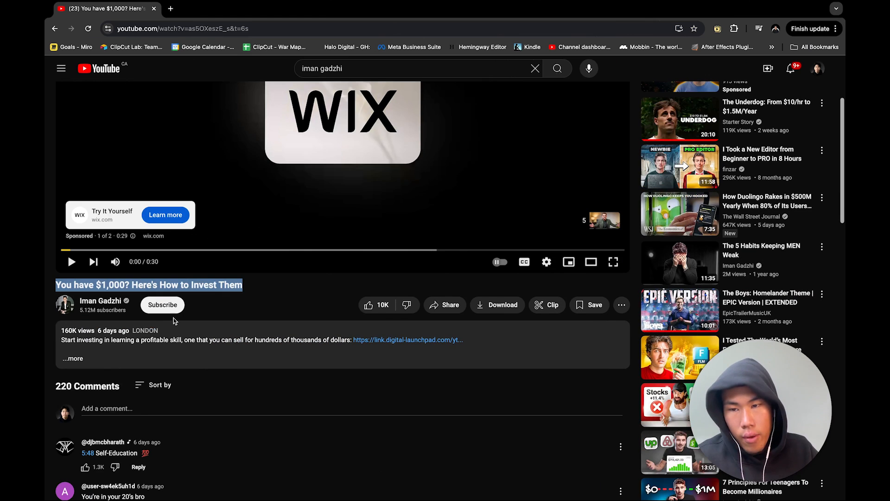
{"action": "key", "text": "ctrl+Right"}
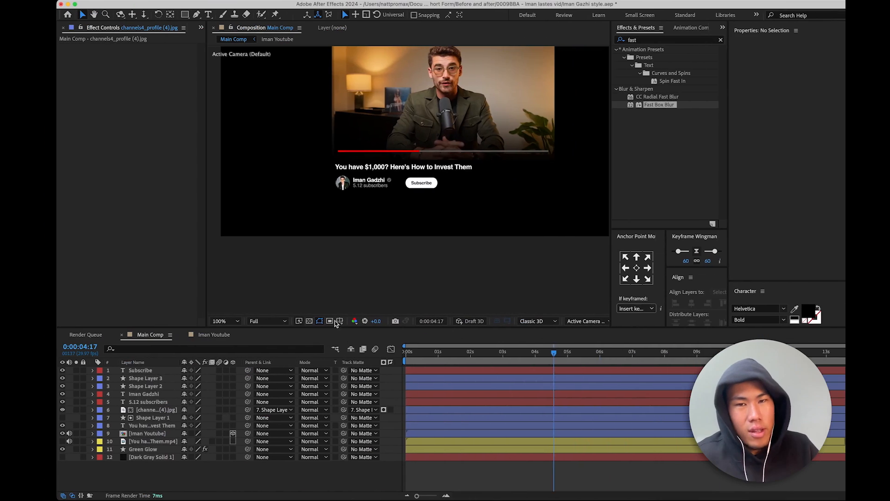
- Draw a rounded rectangle about 923 × 144 px below the channel row, centre its anchor point and centre it horizontally
{"action": "left_click", "coordinate": [173, 16]}
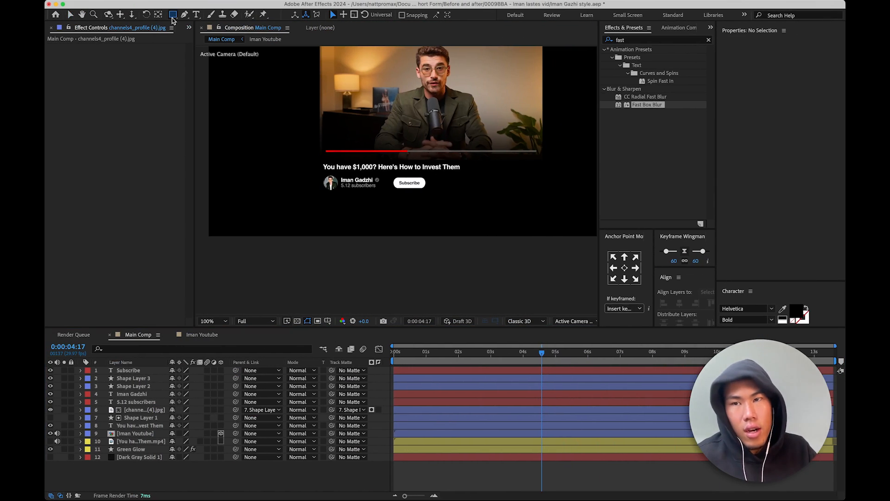
{"action": "left_click", "coordinate": [205, 25]}
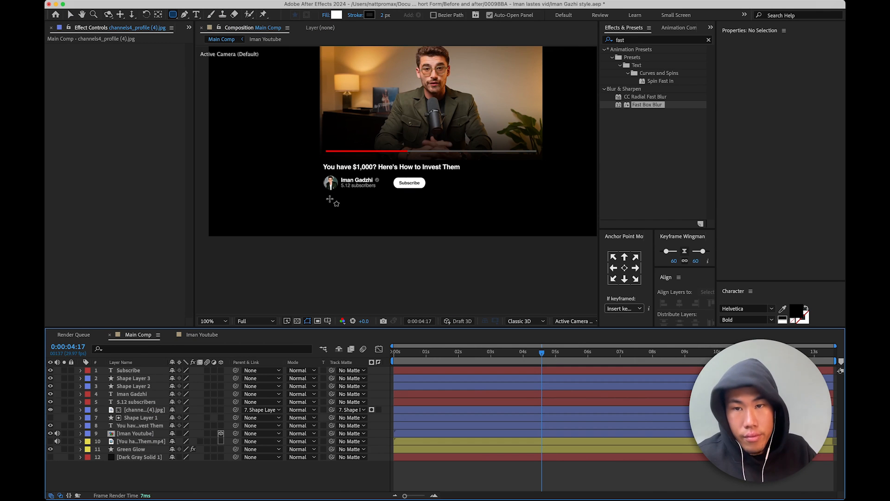
{"action": "left_click_drag", "start_coordinate": [322, 200], "coordinate": [536, 233]}
{"action": "left_click", "coordinate": [624, 268]}
{"action": "left_click", "coordinate": [679, 303]}
{"action": "key", "text": "period"}
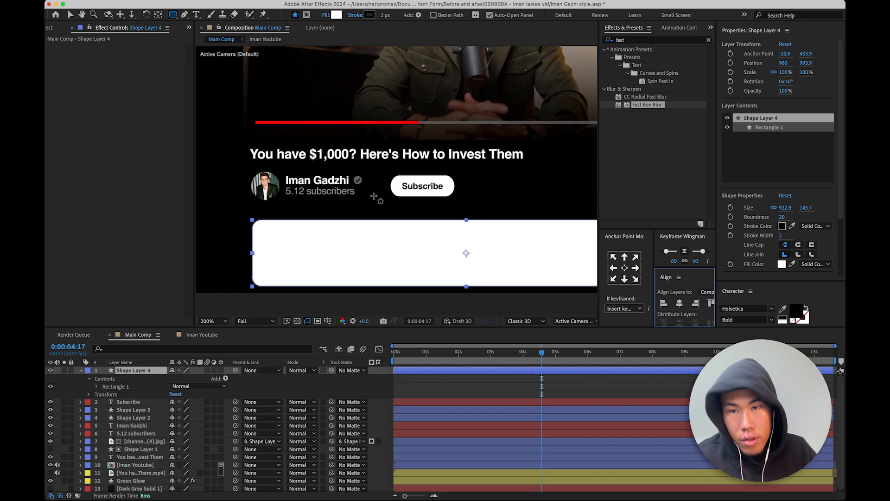
- Set the new rectangle's stroke colour to None
{"action": "left_click", "coordinate": [828, 226]}
{"action": "left_click", "coordinate": [817, 241]}
{"action": "left_click", "coordinate": [827, 226]}
{"action": "left_click", "coordinate": [820, 234]}
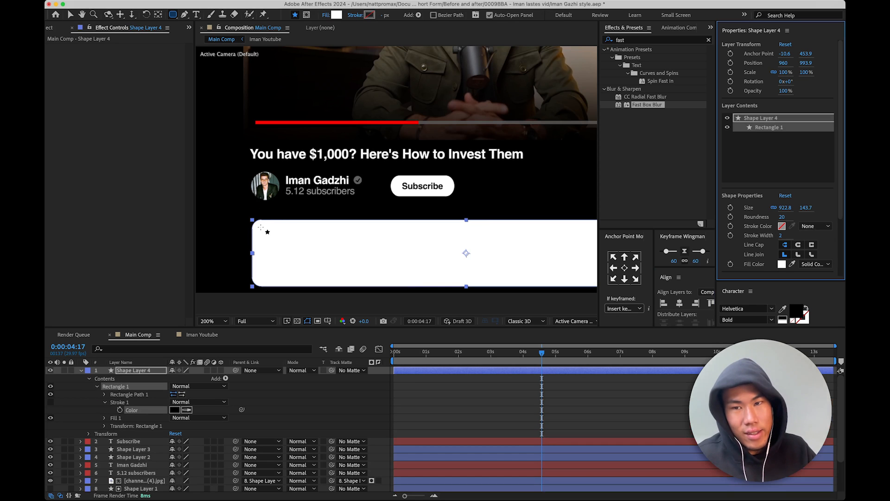
- Set the rectangle's corner roundness to 30 and undo the reset of its shape properties
{"action": "left_click_drag", "start_coordinate": [783, 218], "coordinate": [791, 217]}
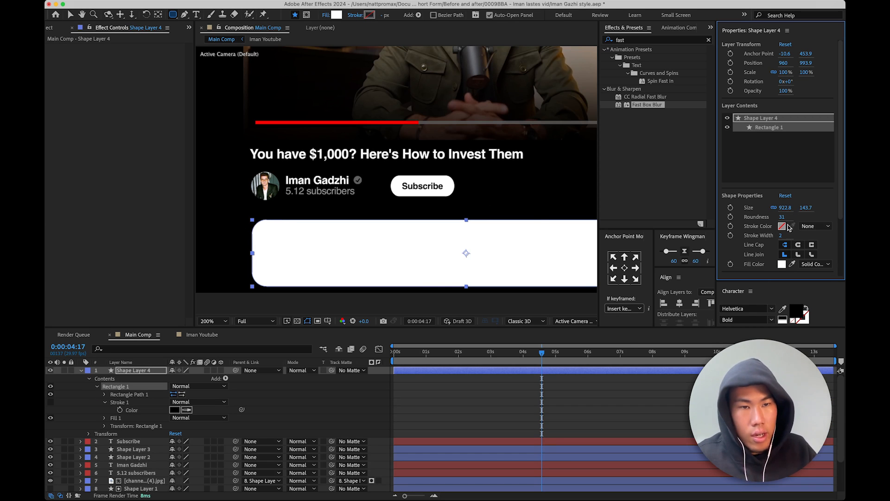
{"action": "left_click", "coordinate": [784, 217]}
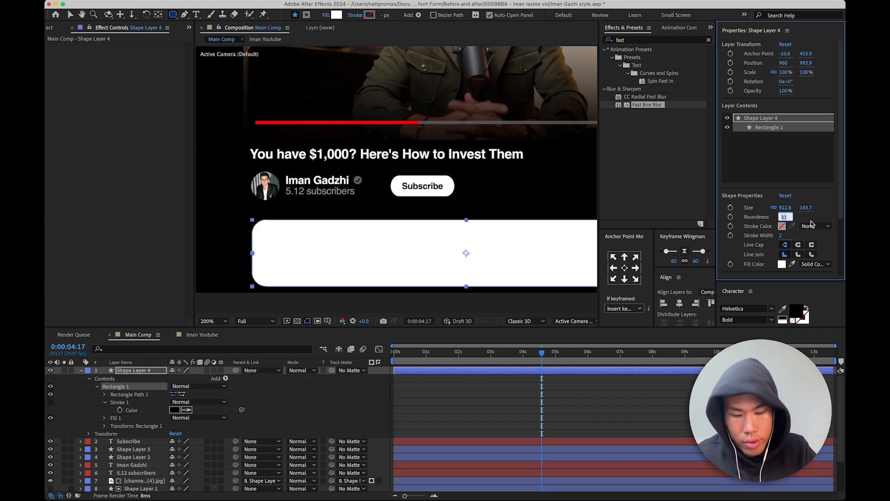
{"action": "type", "text": "30"}
{"action": "left_click", "coordinate": [785, 195]}
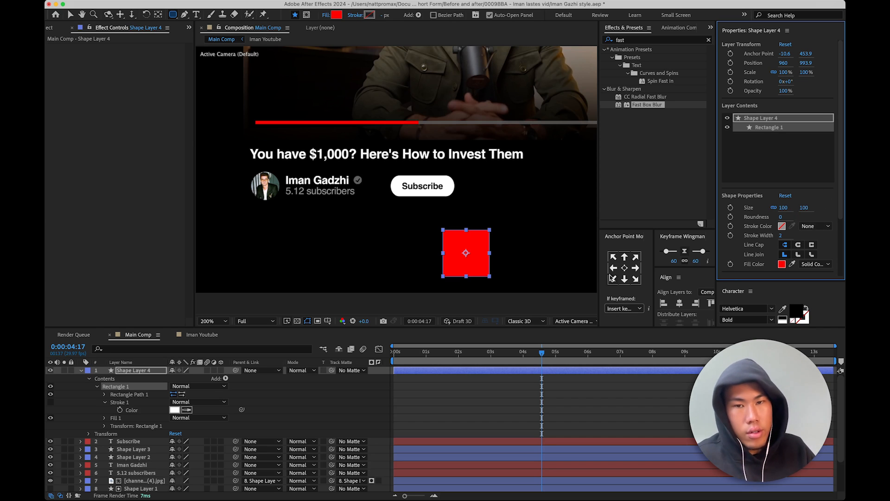
{"action": "key", "text": "super+z"}
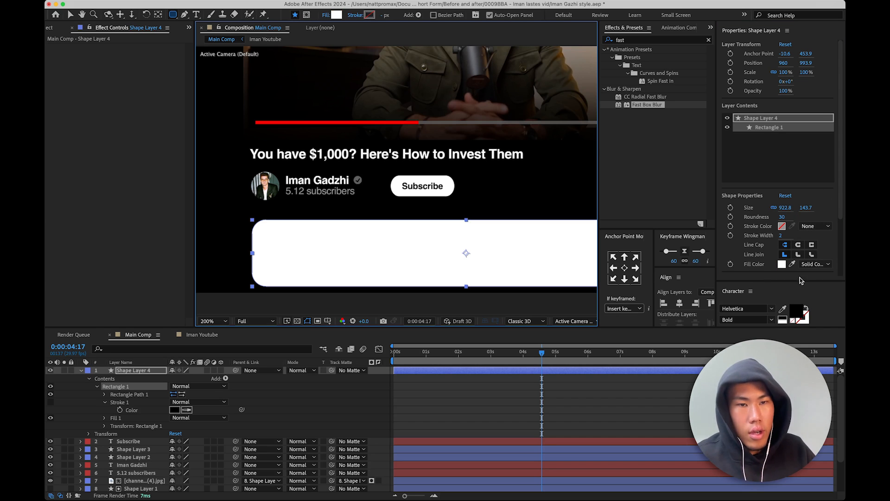
- Change the rectangle's fill colour to a medium grey and check it against the rest of the layout
{"action": "left_click", "coordinate": [783, 266]}
{"action": "left_click_drag", "start_coordinate": [223, 330], "coordinate": [188, 366]}
{"action": "left_click", "coordinate": [407, 295]}
{"action": "left_click", "coordinate": [348, 400]}
{"action": "key", "text": "comma"}
{"action": "key", "text": "period"}
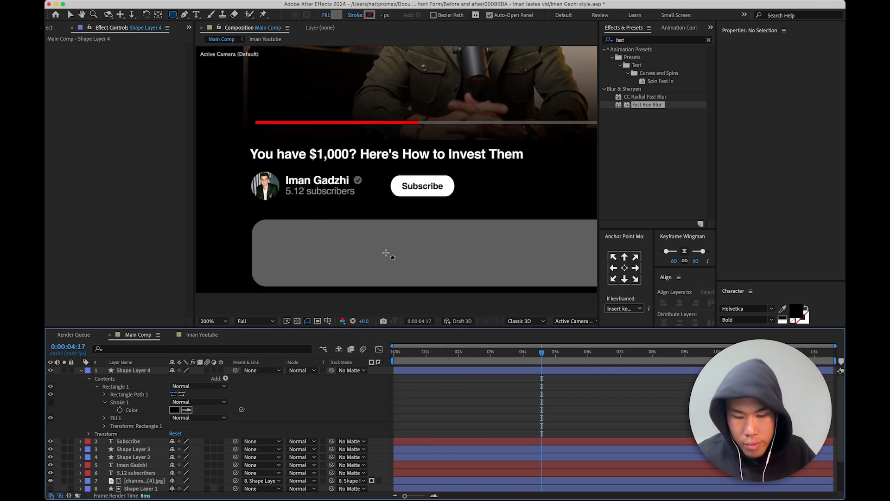
- Unlink the grey rectangle's scale, set its vertical scale to 68% and raise its corner roundness to 36
{"action": "key", "text": "v"}
{"action": "left_click", "coordinate": [84, 371]}
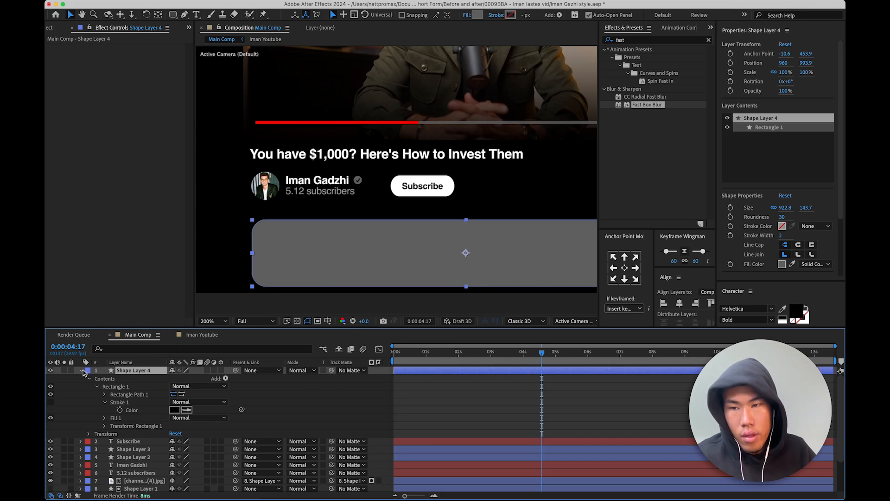
{"action": "left_click", "coordinate": [82, 370]}
{"action": "key", "text": "comma"}
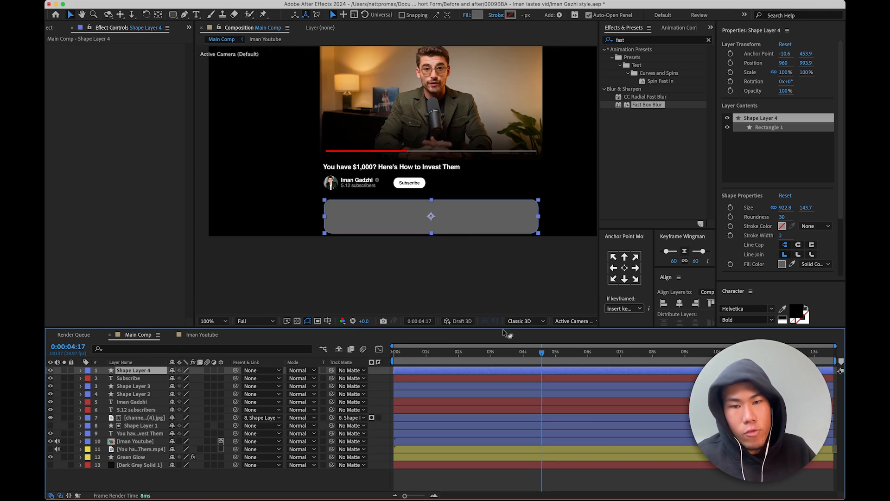
{"action": "key", "text": "period"}
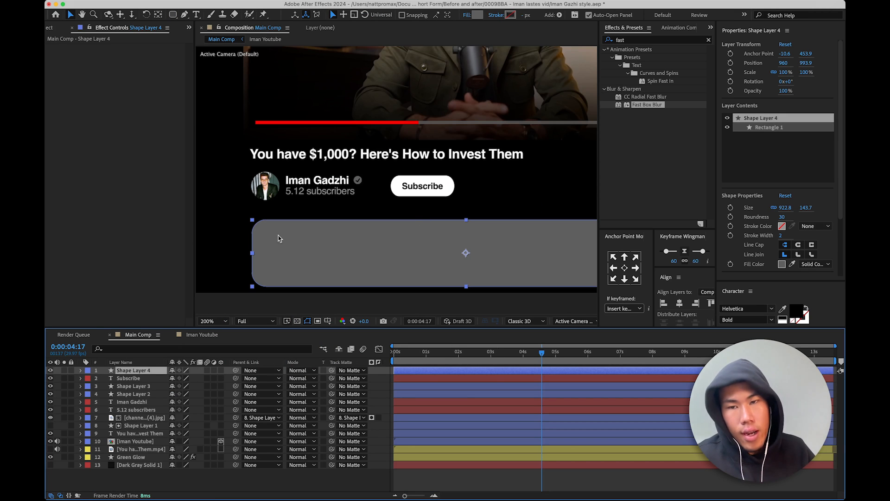
{"action": "left_click", "coordinate": [481, 378]}
{"action": "left_click", "coordinate": [473, 370]}
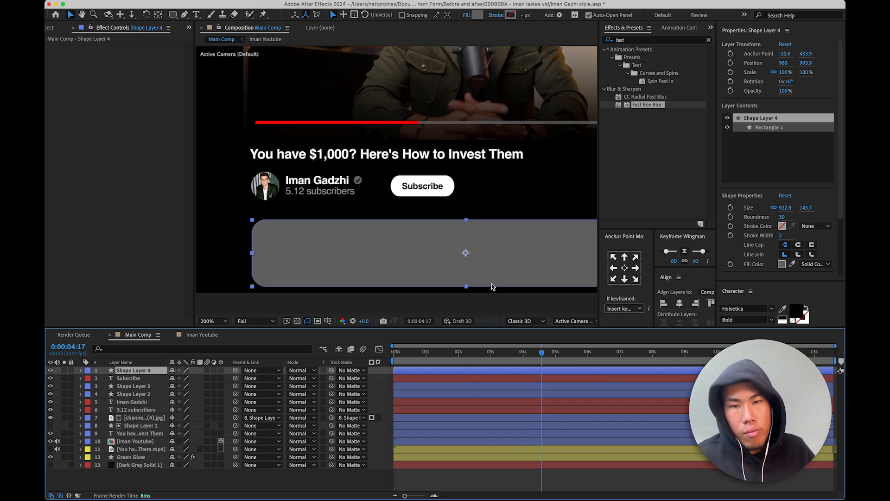
{"action": "left_click", "coordinate": [773, 72]}
{"action": "left_click_drag", "start_coordinate": [806, 72], "coordinate": [796, 85]}
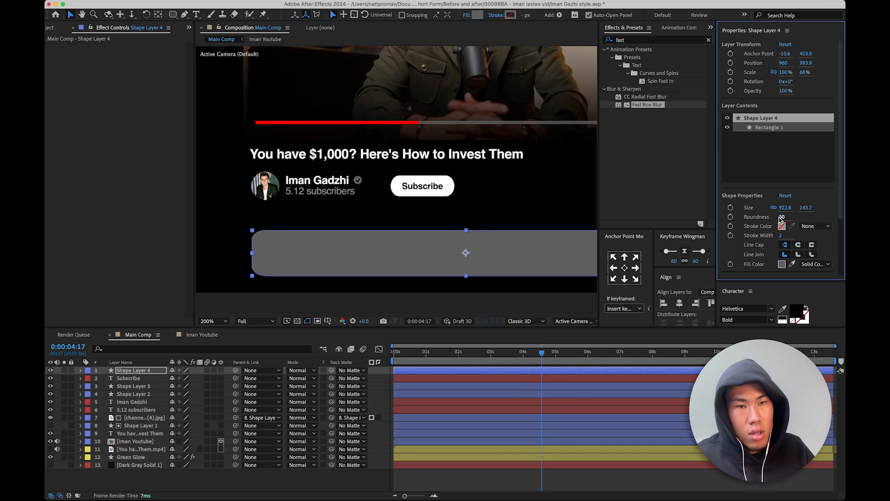
{"action": "mouse_move", "coordinate": [783, 218]}
{"action": "left_mouse_down"}
{"action": "mouse_move", "coordinate": [804, 217]}
{"action": "mouse_move", "coordinate": [782, 219]}
{"action": "left_mouse_up"}
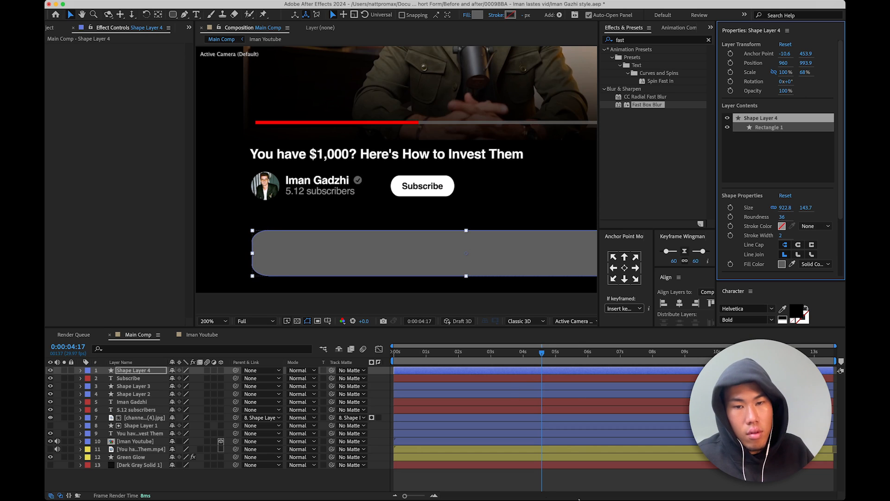
{"action": "left_click", "coordinate": [532, 484]}
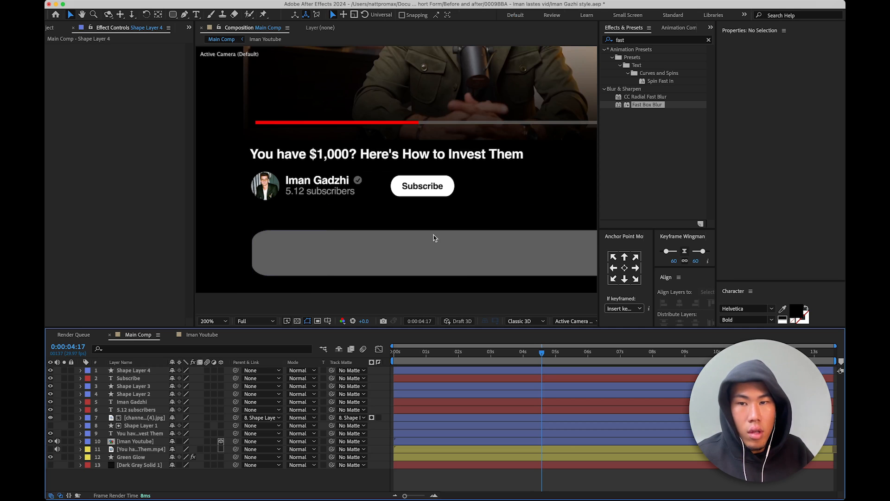
- Replace the grey rectangle with a newly drawn rounded one about 751 × 94 px and centre its anchor point
{"action": "left_click", "coordinate": [435, 238]}
{"action": "key", "text": "Delete"}
{"action": "left_click", "coordinate": [173, 14]}
{"action": "mouse_move", "coordinate": [256, 222]}
{"action": "left_mouse_down"}
{"action": "mouse_move", "coordinate": [353, 249]}
{"action": "mouse_move", "coordinate": [568, 273]}
{"action": "mouse_move", "coordinate": [603, 266]}
{"action": "left_mouse_up"}
{"action": "left_click", "coordinate": [625, 268]}
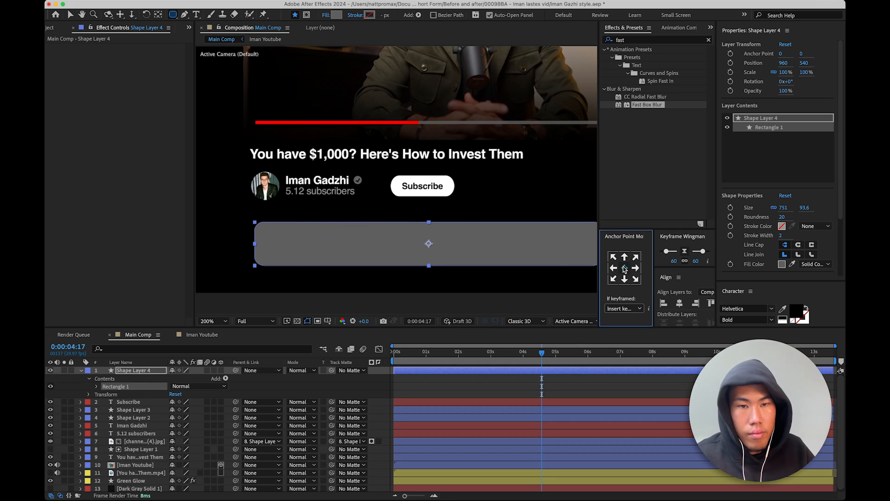
- Centre the new grey rectangle horizontally, scale it uniformly to 125% and check it against the video's width
{"action": "scroll", "coordinate": [396, 259], "scroll_direction": "down", "scroll_amount": 2}
{"action": "left_click_drag", "start_coordinate": [784, 72], "coordinate": [813, 64]}
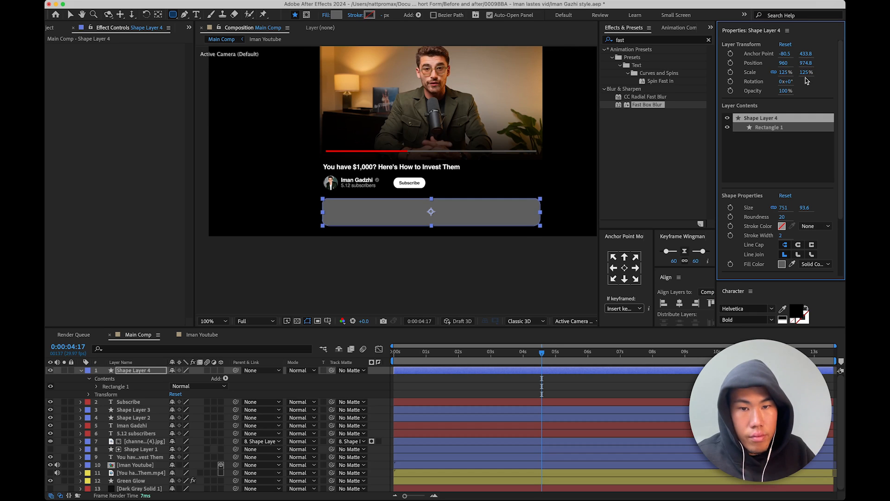
{"action": "left_click", "coordinate": [512, 398]}
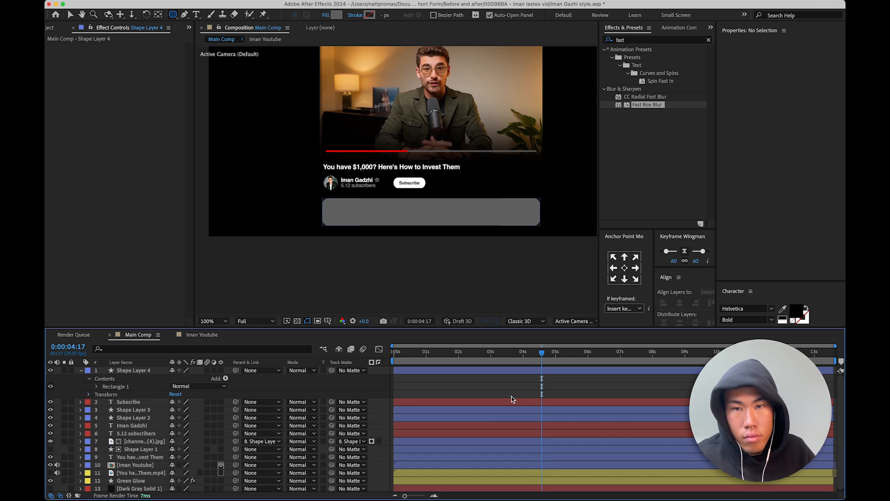
{"action": "left_click", "coordinate": [223, 323]}
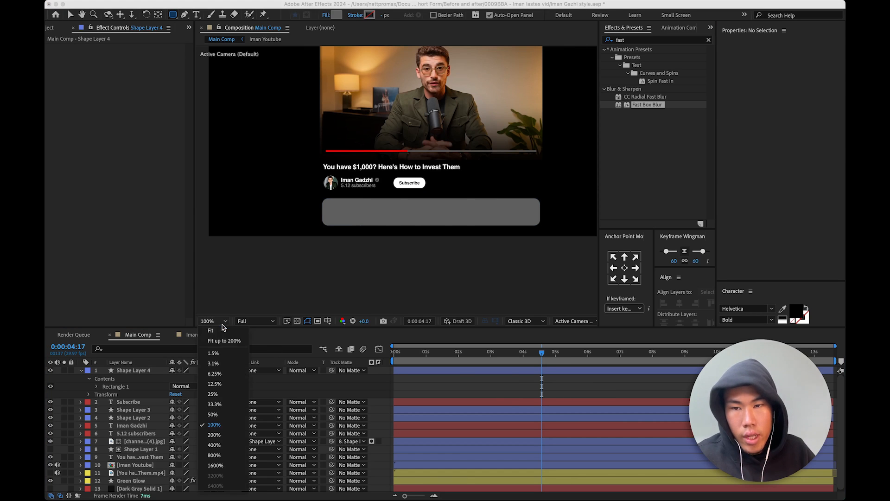
{"action": "left_click", "coordinate": [226, 330]}
{"action": "left_click", "coordinate": [457, 372]}
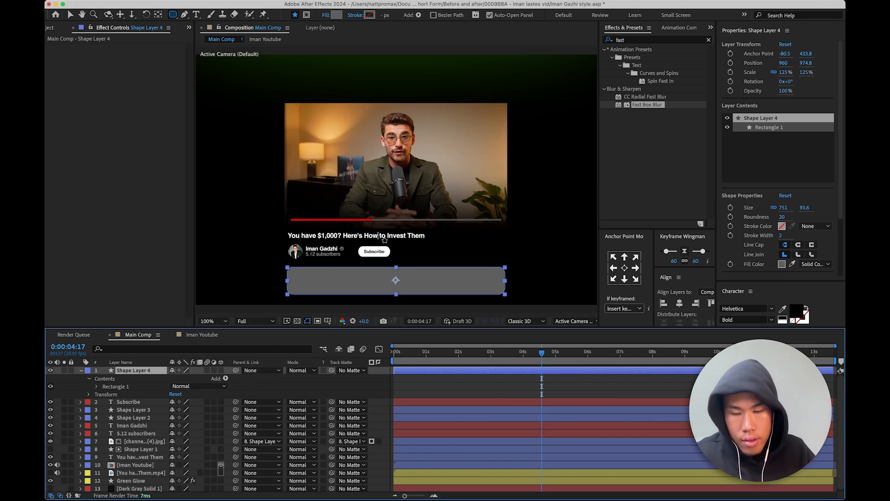
{"action": "scroll", "coordinate": [290, 313], "scroll_direction": "up", "scroll_amount": 3}
{"action": "left_click", "coordinate": [459, 394]}
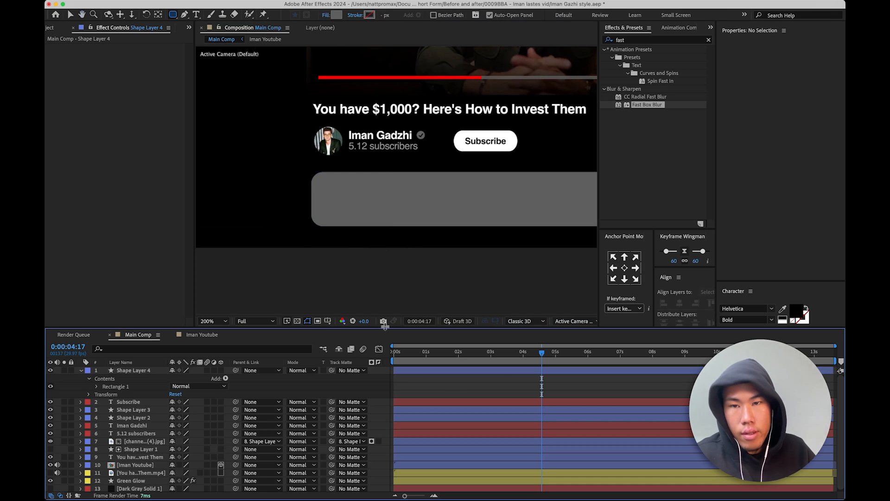
- Switch to the YouTube page in Chrome, expand the video description and select its opening sentence, ending at "thousands of dollars:"
{"action": "key", "text": "v"}
{"action": "key", "text": "ctrl+Left"}
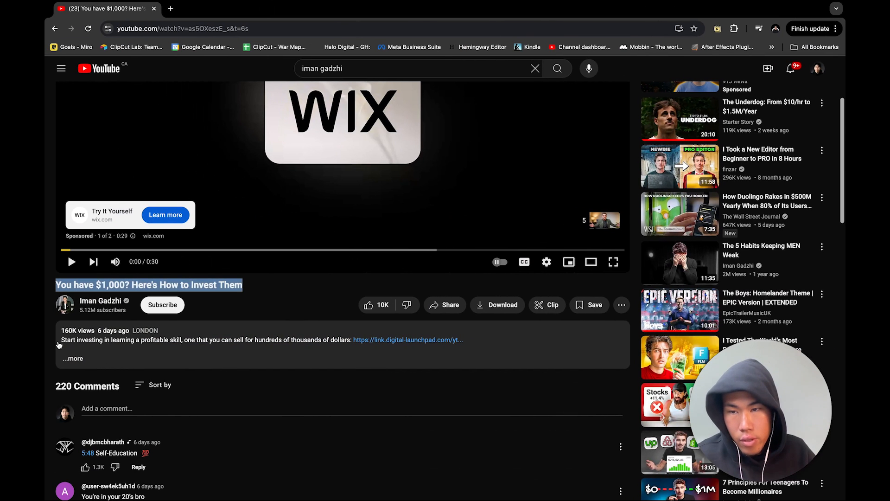
{"action": "left_click", "coordinate": [59, 346]}
{"action": "left_click_drag", "start_coordinate": [59, 344], "coordinate": [200, 341]}
{"action": "left_click_drag", "start_coordinate": [323, 340], "coordinate": [59, 344]}
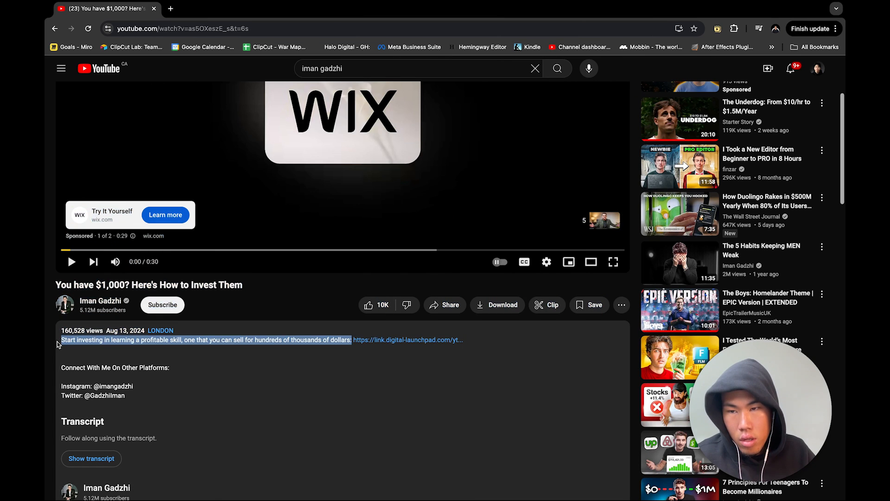
- Back in After Effects, duplicate the channel name text layer and set the copy's vertical position to 956.6, inside the grey box
{"action": "key", "text": "ctrl+Right"}
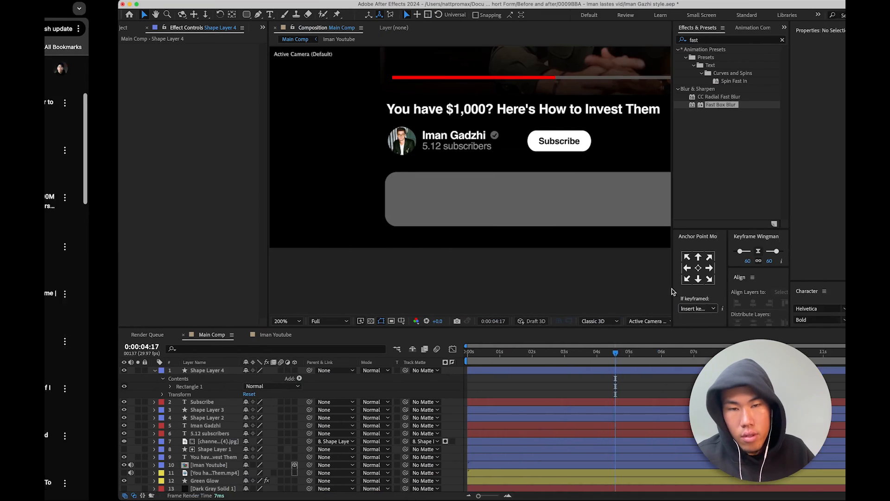
{"action": "left_click", "coordinate": [423, 410]}
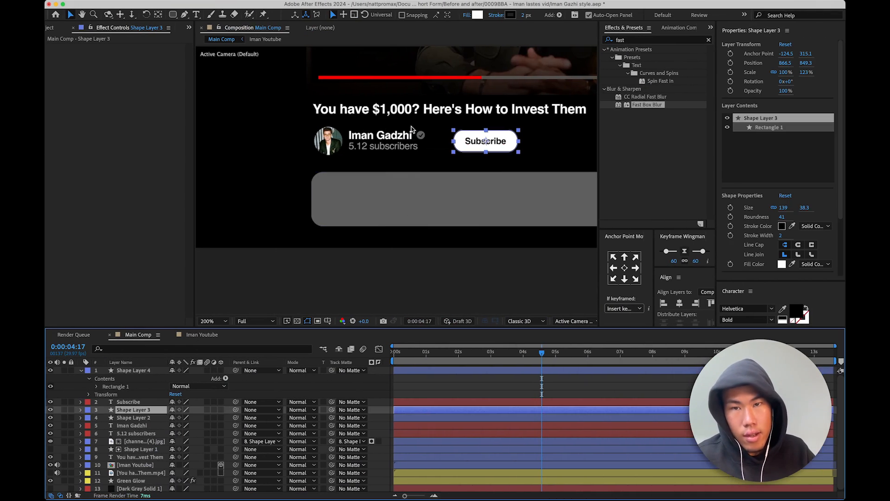
{"action": "left_click", "coordinate": [414, 134]}
{"action": "key", "text": "ctrl+d"}
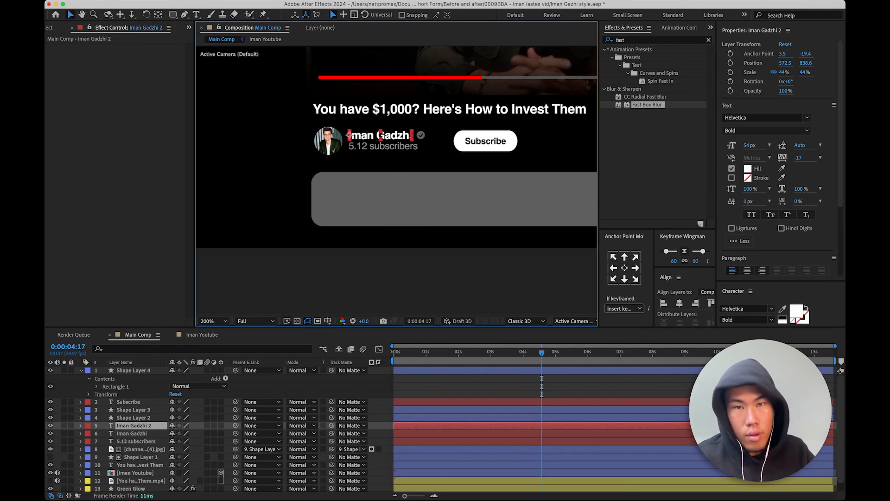
{"action": "type", "text": "956.6"}
{"action": "key", "text": "Return"}
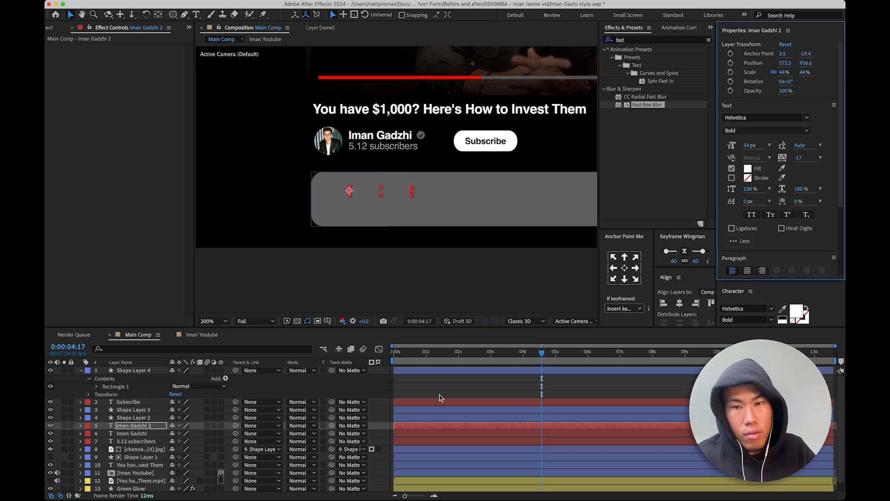
- Move the duplicated channel name text layer to the top of the layer stack and set its position to 514.5, 944.6
{"action": "left_click_drag", "start_coordinate": [138, 426], "coordinate": [136, 372]}
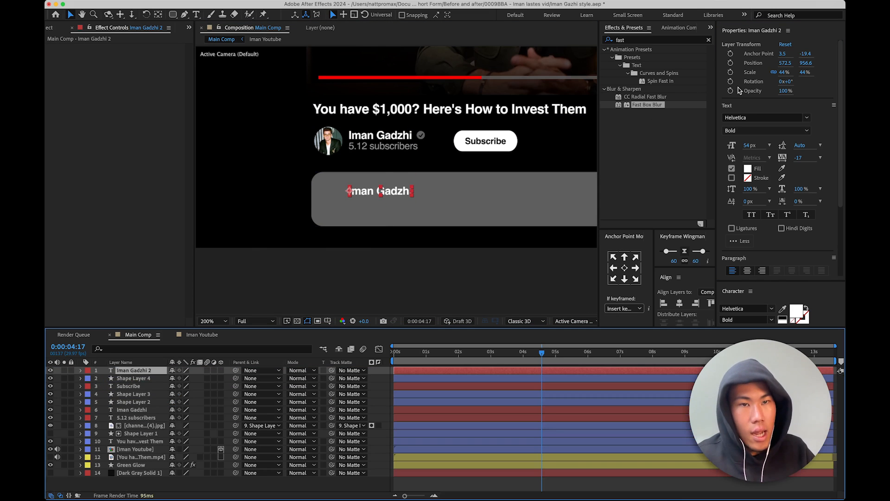
{"action": "key", "text": "ctrl+Left"}
{"action": "key", "text": "ctrl+Right"}
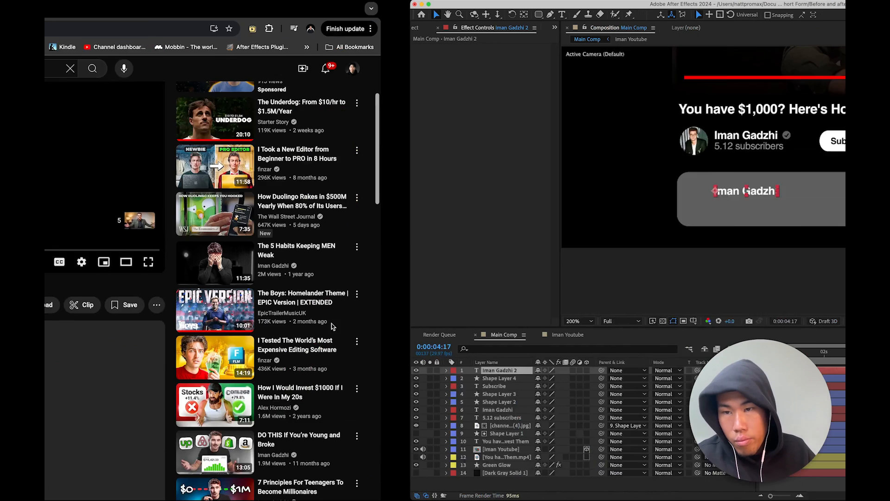
{"action": "mouse_move", "coordinate": [783, 63]}
{"action": "left_mouse_down"}
{"action": "mouse_move", "coordinate": [769, 72]}
{"action": "mouse_move", "coordinate": [798, 67]}
{"action": "mouse_move", "coordinate": [785, 66]}
{"action": "left_mouse_up"}
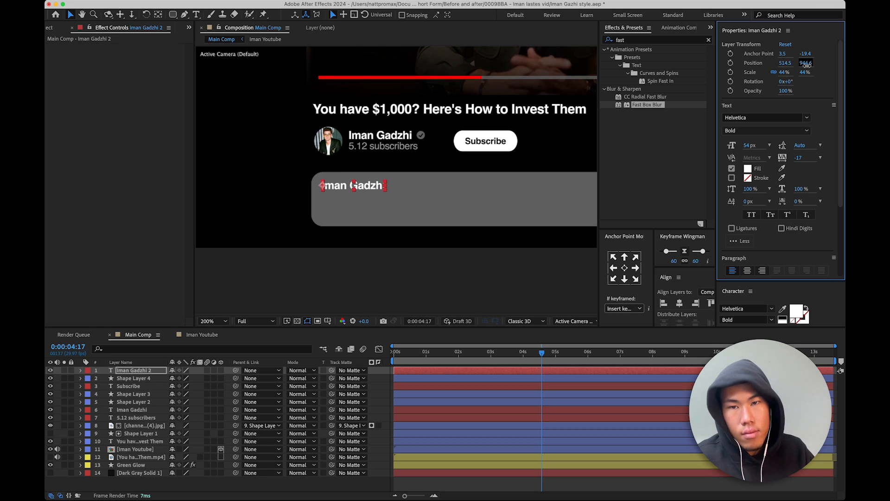
- Replace the duplicated name text with "160,528 views Aug 13, 2024", copied from the YouTube video's description
{"action": "left_click", "coordinate": [539, 379]}
{"action": "left_click", "coordinate": [548, 371]}
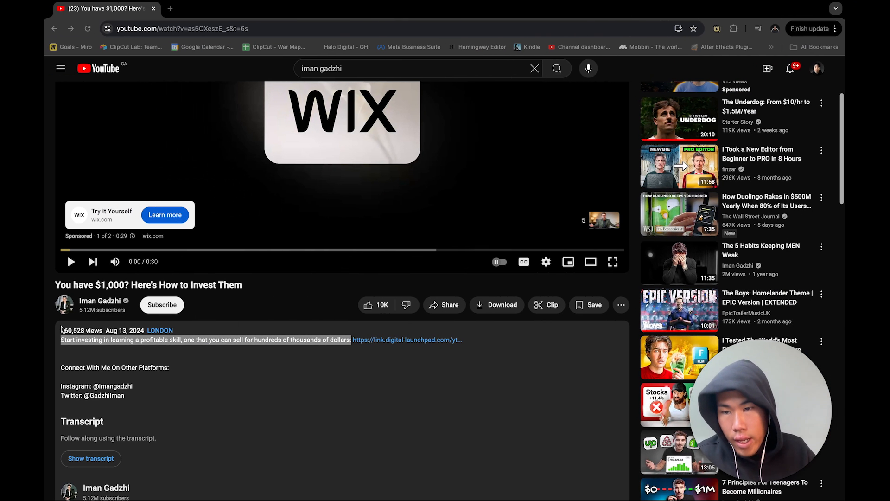
{"action": "left_click_drag", "start_coordinate": [61, 326], "coordinate": [144, 328]}
{"action": "key", "text": "super+c"}
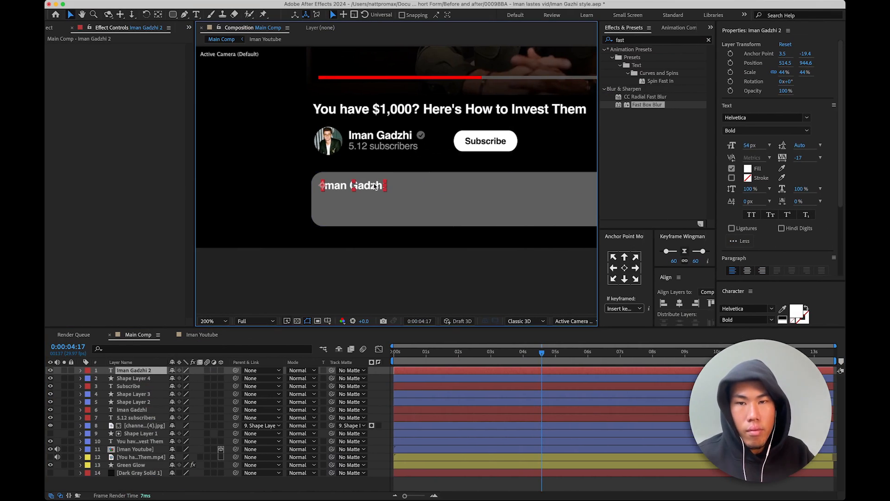
{"action": "double_click", "coordinate": [375, 186]}
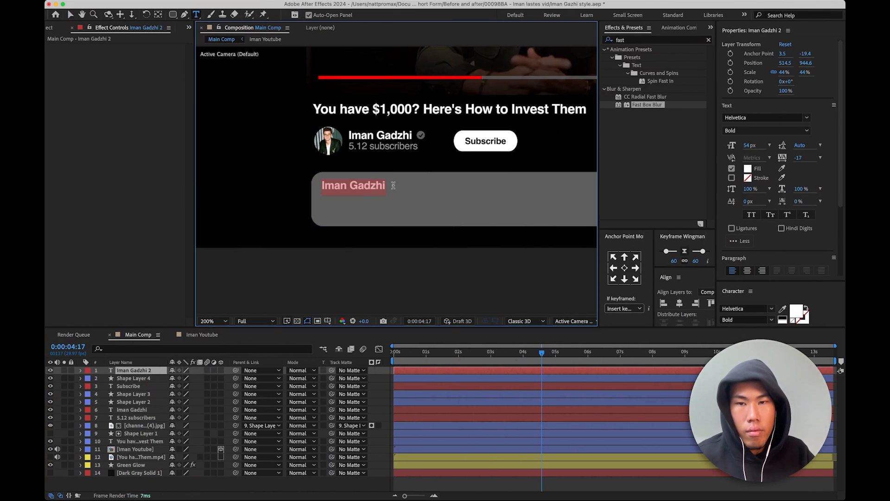
{"action": "key", "text": "super+v"}
{"action": "key", "text": "ctrl+Left"}
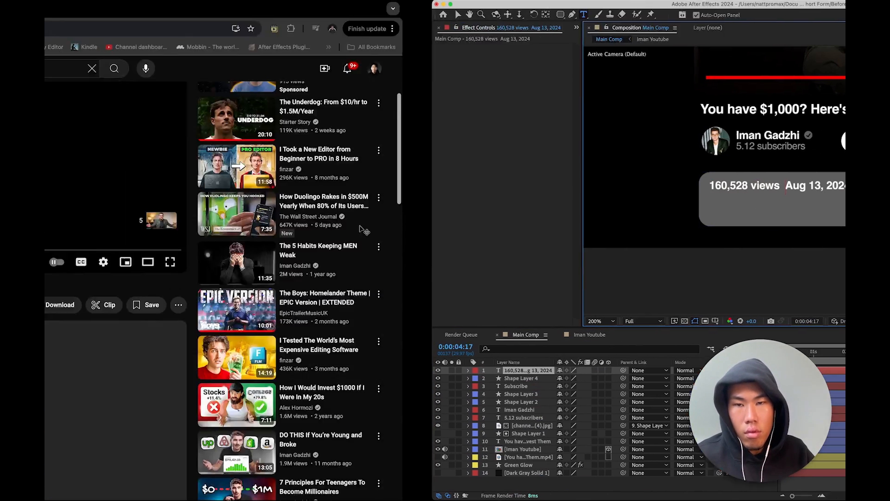
{"action": "key", "text": "ctrl+Right"}
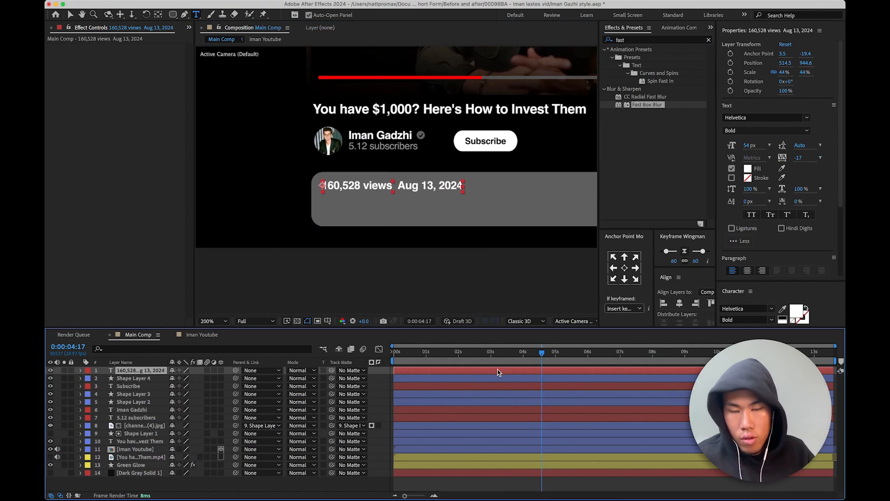
- Duplicate the views-and-date text layer and move the copy down to Y position 986.6
{"action": "key", "text": "super+d"}
{"action": "left_click_drag", "start_coordinate": [808, 62], "coordinate": [810, 64]}
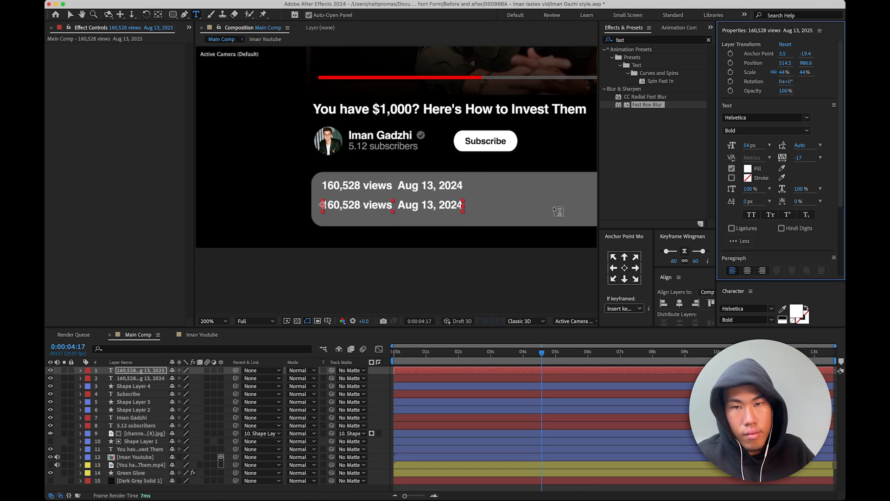
- Replace the lower line with YouTube's "Start investing in learning a profitable skill, one that you can sell for hundreds of thousands of dollars:"
{"action": "key", "text": "ctrl+Left"}
{"action": "mouse_move", "coordinate": [62, 338]}
{"action": "left_mouse_down"}
{"action": "mouse_move", "coordinate": [320, 338]}
{"action": "mouse_move", "coordinate": [113, 330]}
{"action": "mouse_move", "coordinate": [128, 260]}
{"action": "mouse_move", "coordinate": [67, 335]}
{"action": "left_mouse_up"}
{"action": "left_click", "coordinate": [342, 337]}
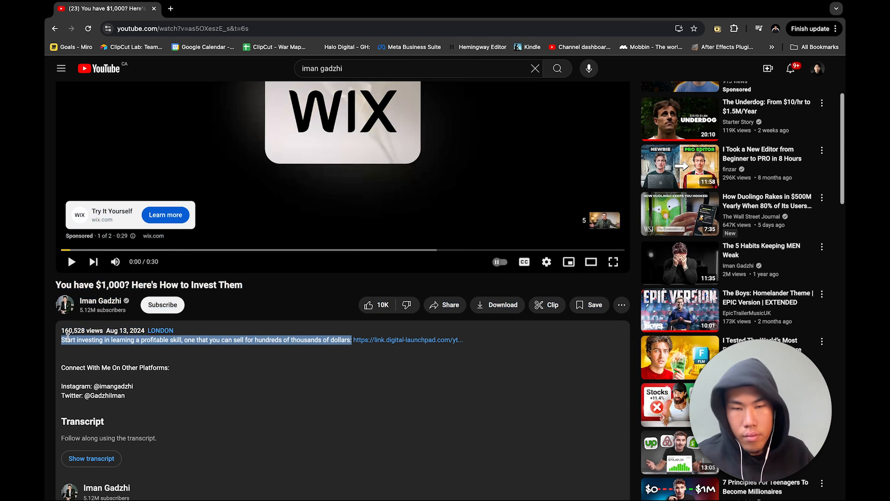
{"action": "key", "text": "ctrl+Right"}
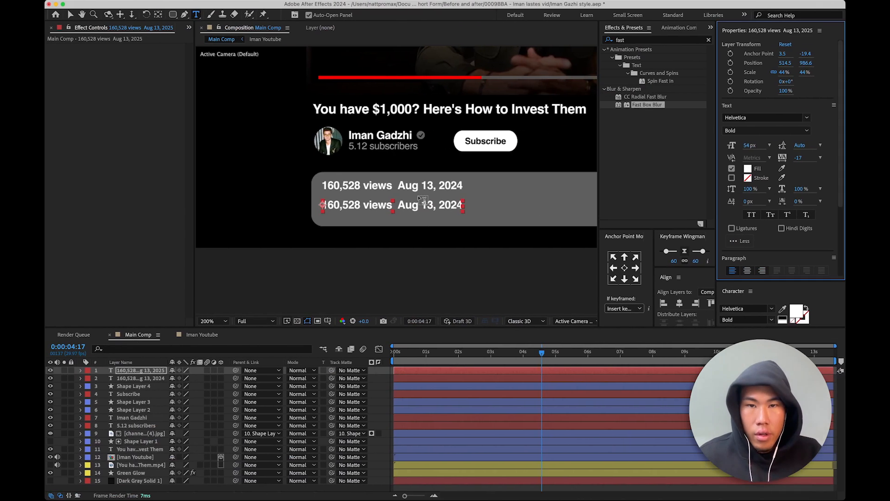
{"action": "triple_click", "coordinate": [426, 209]}
{"action": "type", "text": "Start investing in learning a profitable skill, one that you can sell for hundreds of thousands of dollars:"}
{"action": "scroll", "coordinate": [579, 176], "scroll_direction": "down", "scroll_amount": 1}
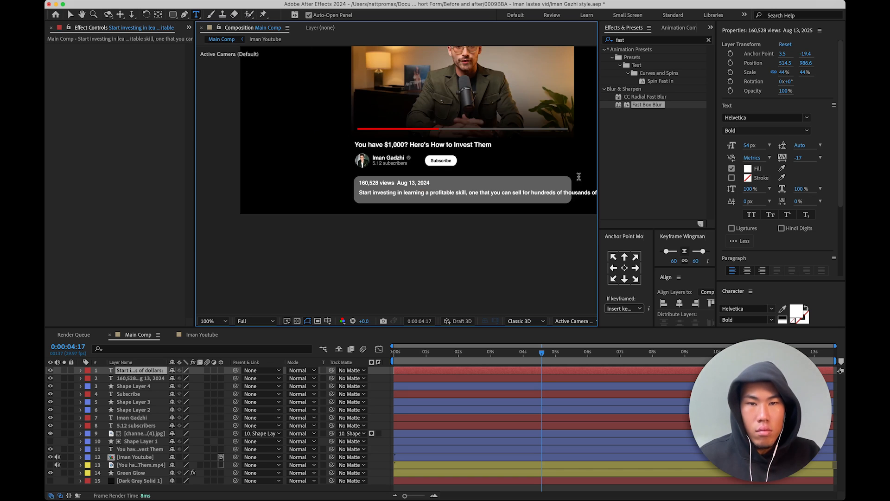
{"action": "type", "text": "h"}
{"action": "left_click_drag", "start_coordinate": [517, 203], "coordinate": [476, 195]}
{"action": "type", "text": "hhh"}
- Set the description text's font style to Regular and its scale to 30%
{"action": "left_click", "coordinate": [528, 371]}
{"action": "left_click", "coordinate": [745, 131]}
{"action": "left_click", "coordinate": [736, 141]}
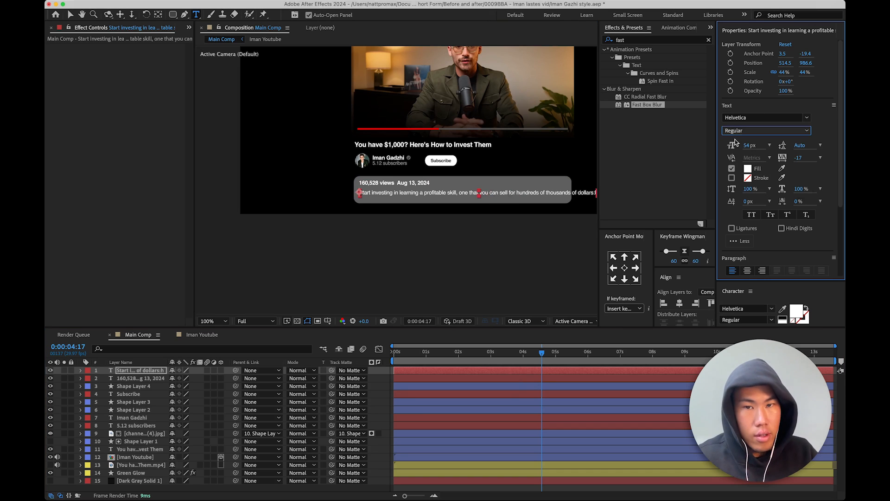
{"action": "left_click", "coordinate": [783, 72]}
{"action": "type", "text": "30"}
{"action": "key", "text": "Return"}
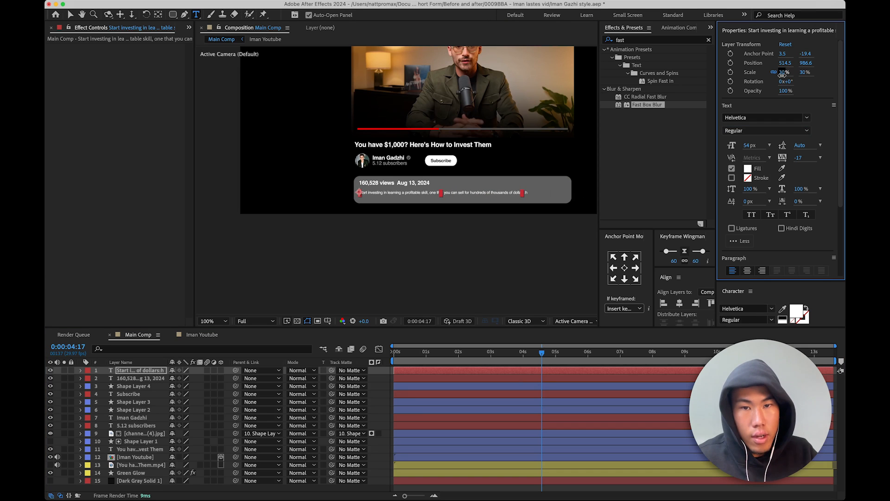
- Select both the description and views-and-date text layers and move them down together by 10 px within the grey box
{"action": "scroll", "coordinate": [464, 159], "scroll_direction": "up", "scroll_amount": 4}
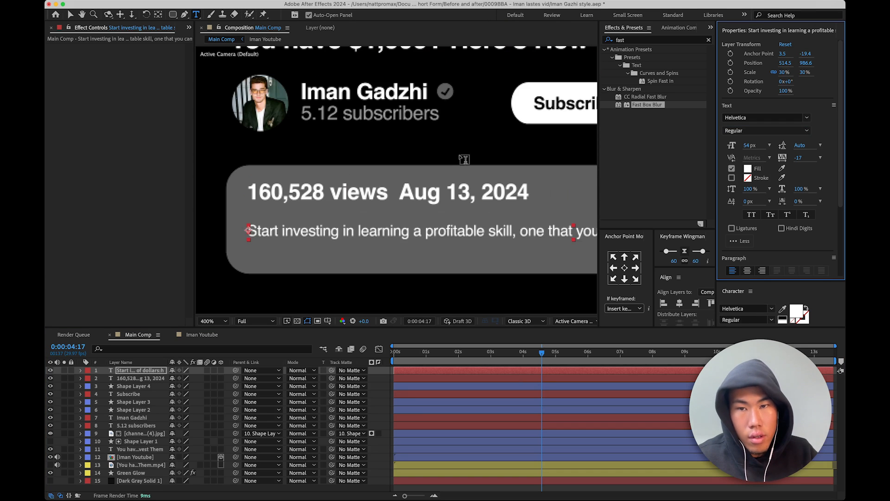
{"action": "key", "text": "v"}
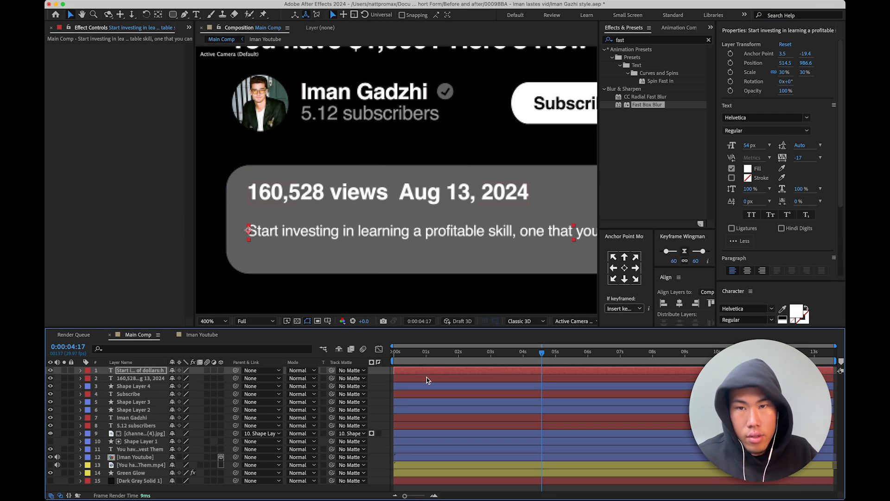
{"action": "left_click", "coordinate": [427, 380], "text": "shift"}
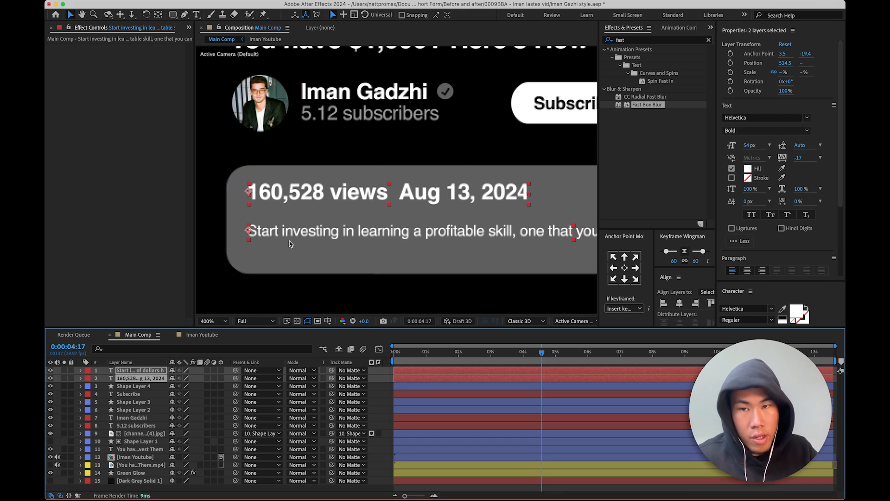
{"action": "left_click_drag", "start_coordinate": [805, 63], "coordinate": [809, 64]}
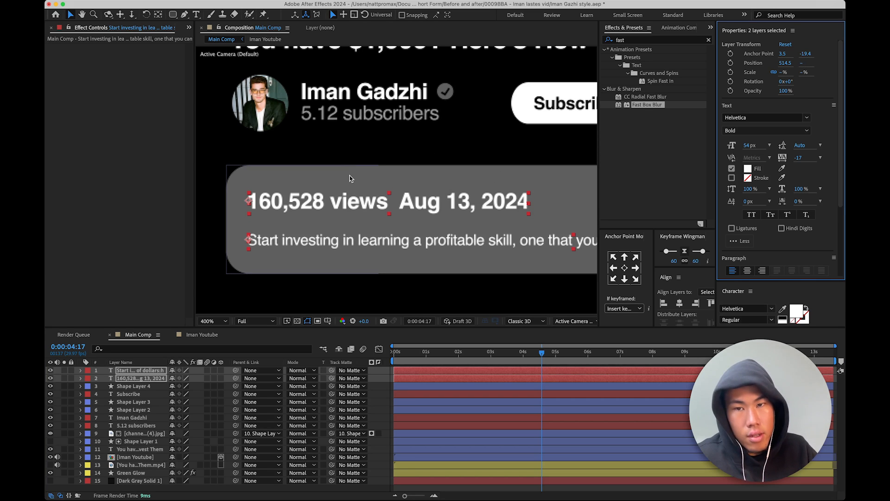
- Examine the whole composition's layout with the view fitted to the viewer
{"action": "left_click", "coordinate": [485, 402]}
{"action": "scroll", "coordinate": [428, 213], "scroll_direction": "down", "scroll_amount": 4}
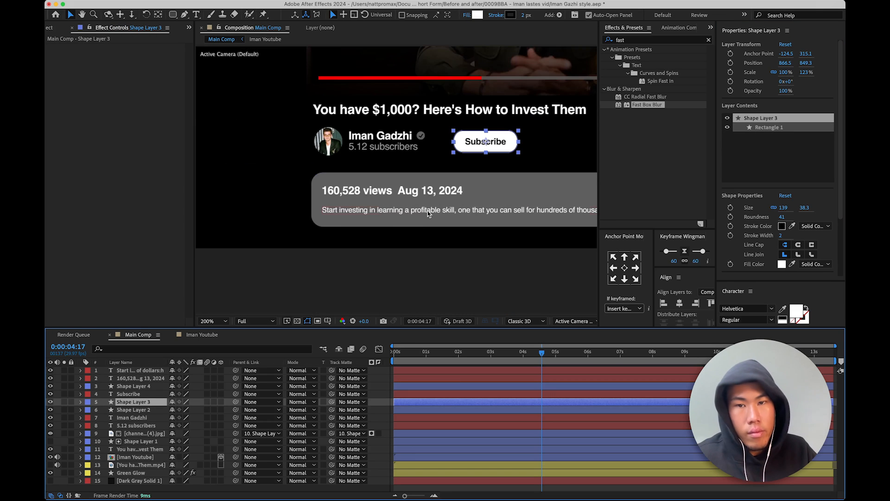
{"action": "left_click", "coordinate": [527, 250]}
{"action": "left_click", "coordinate": [213, 321]}
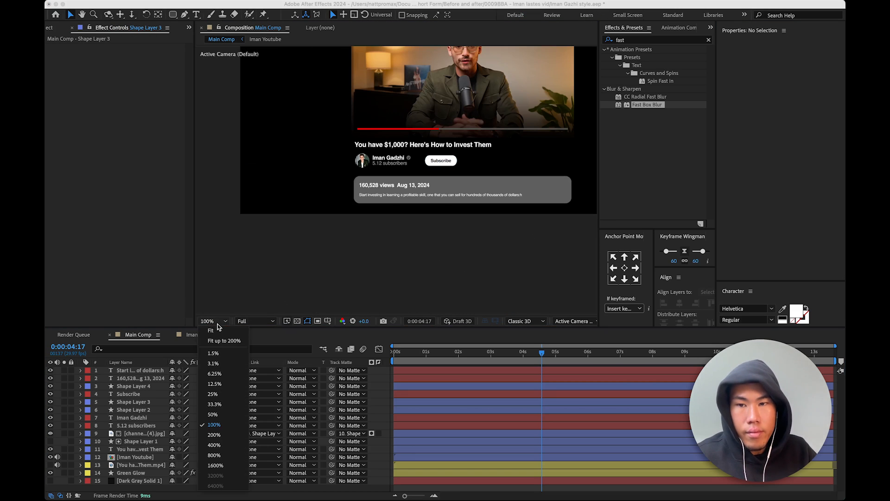
{"action": "left_click", "coordinate": [240, 317]}
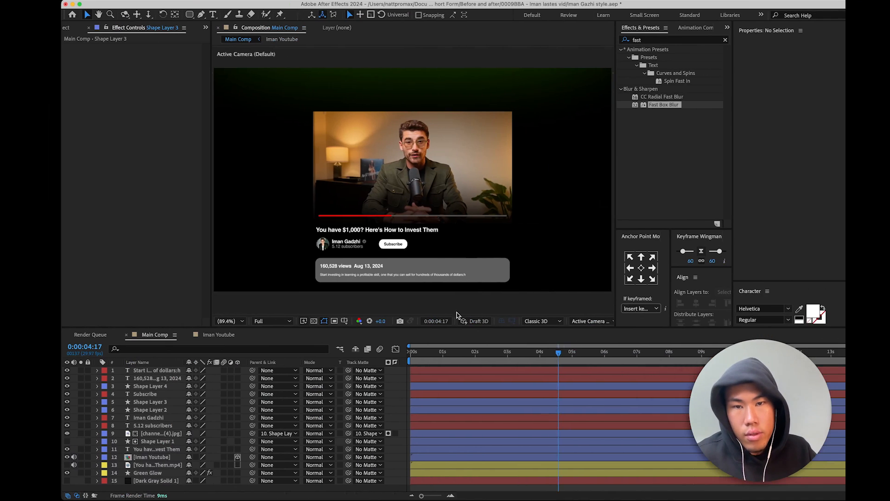
{"action": "left_click", "coordinate": [331, 287]}
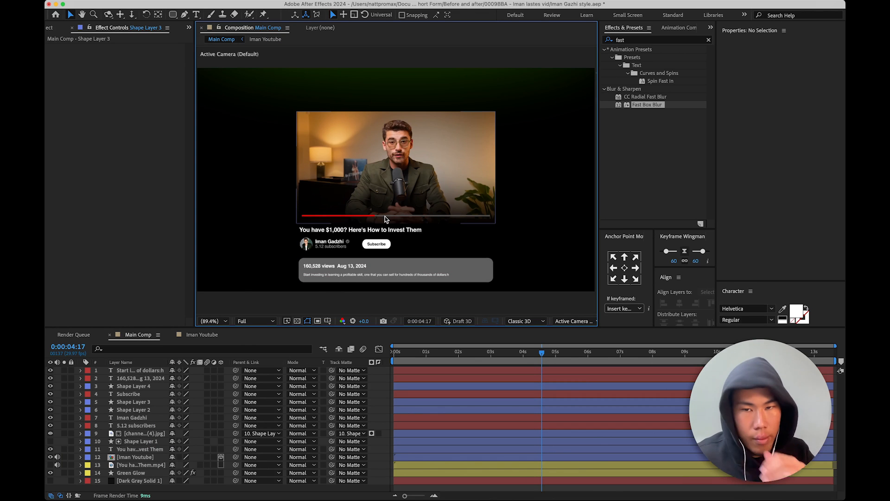
{"action": "left_click", "coordinate": [213, 320]}
{"action": "left_click", "coordinate": [213, 324]}
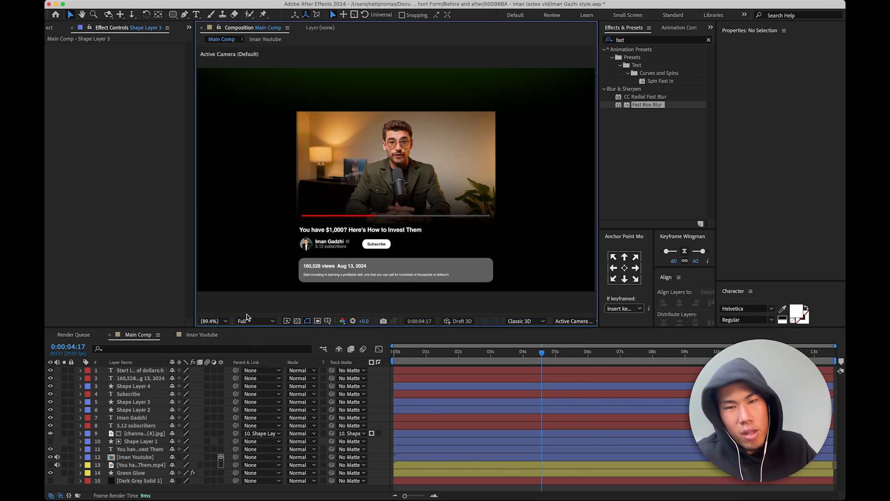
- Add a null object to the Main Comp
{"action": "right_click", "coordinate": [383, 372]}
{"action": "mouse_move", "coordinate": [418, 381]}
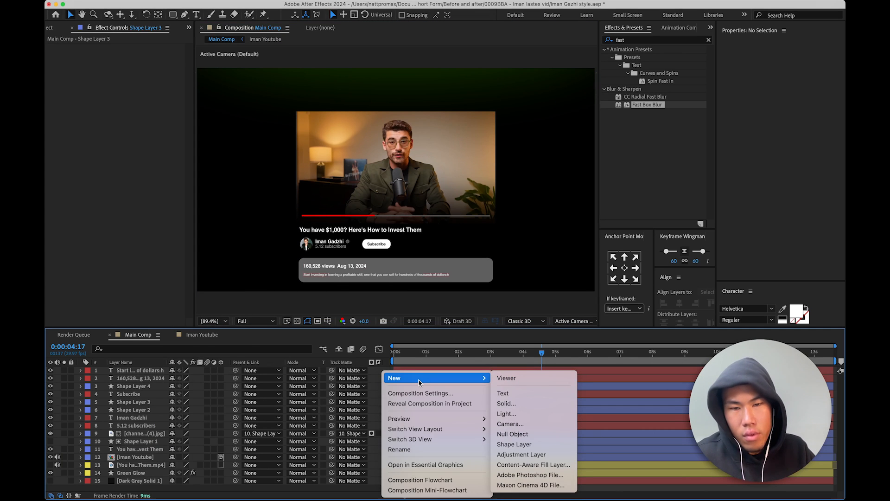
{"action": "left_click", "coordinate": [513, 434]}
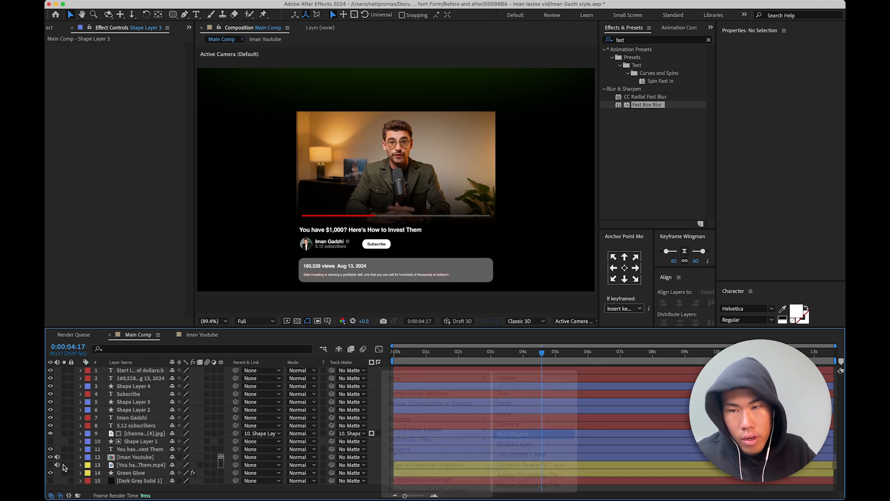
- Parent all layers from the description text down to Iman Youtube to Null 1, and turn off 3D for Iman Youtube
{"action": "left_click", "coordinate": [139, 378]}
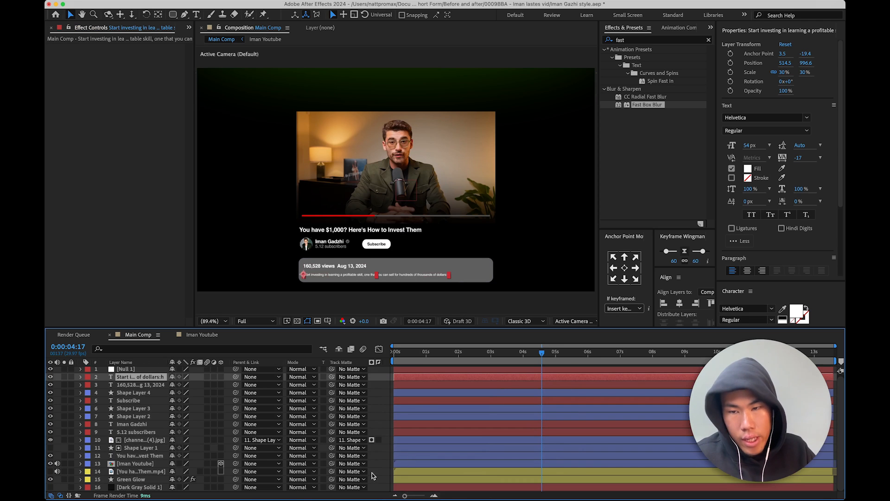
{"action": "left_click", "coordinate": [151, 464], "text": "shift"}
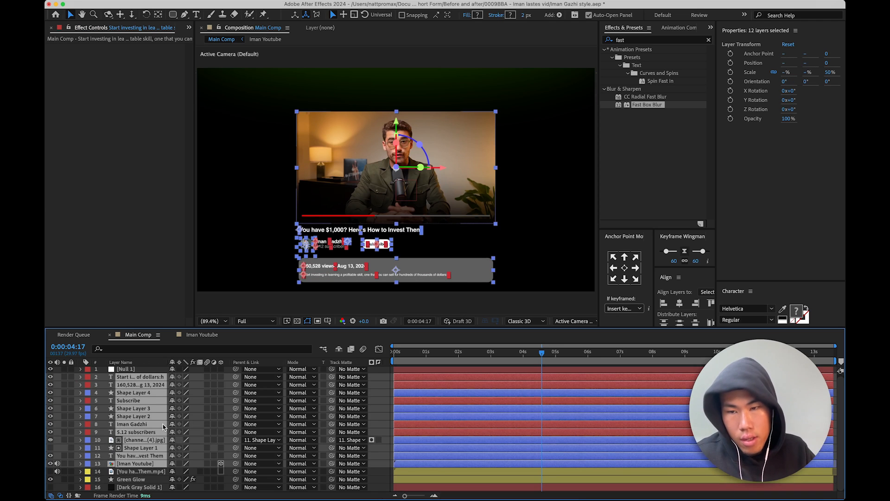
{"action": "left_click_drag", "start_coordinate": [236, 448], "coordinate": [134, 369]}
{"action": "left_click", "coordinate": [217, 464]}
{"action": "left_click", "coordinate": [221, 465]}
- Shift the parented YouTube layout upward by setting Null 1's Y position to -1
{"action": "left_click", "coordinate": [135, 378]}
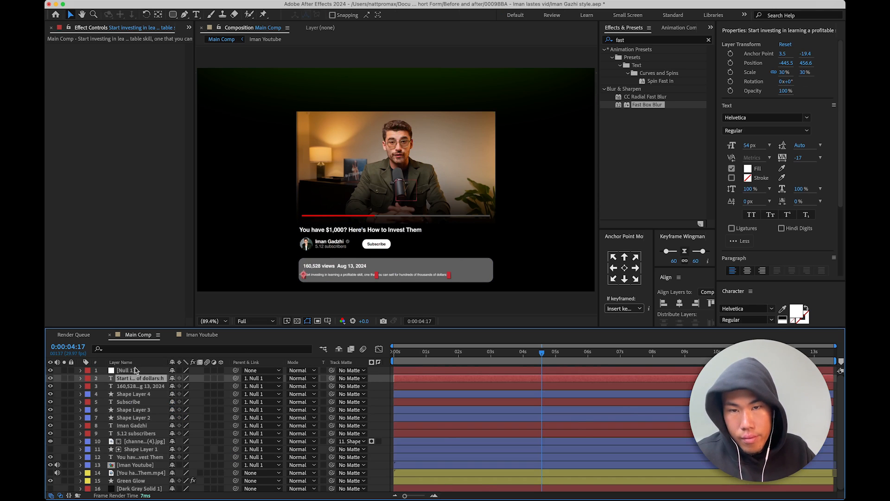
{"action": "left_click", "coordinate": [134, 370]}
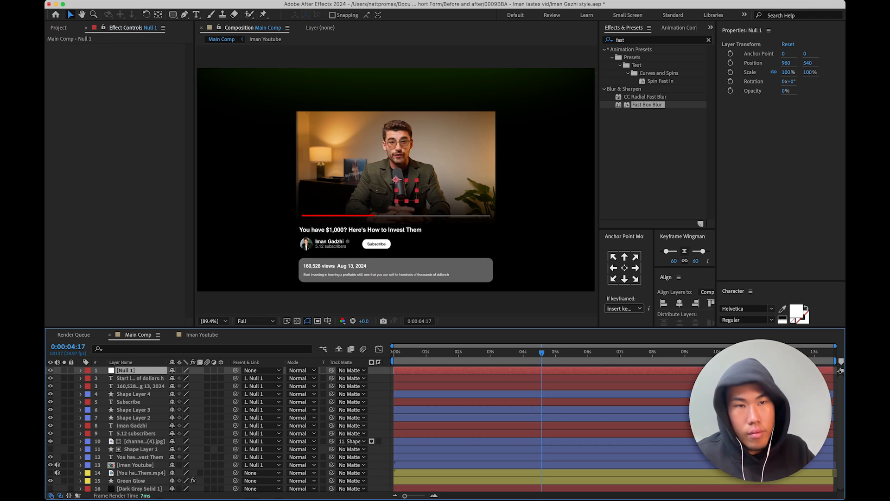
{"action": "left_click_drag", "start_coordinate": [808, 63], "coordinate": [800, 63]}
{"action": "left_click", "coordinate": [807, 63]}
{"action": "type", "text": "134"}
{"action": "key", "text": "Return"}
{"action": "left_click_drag", "start_coordinate": [577, 111], "coordinate": [514, 118]}
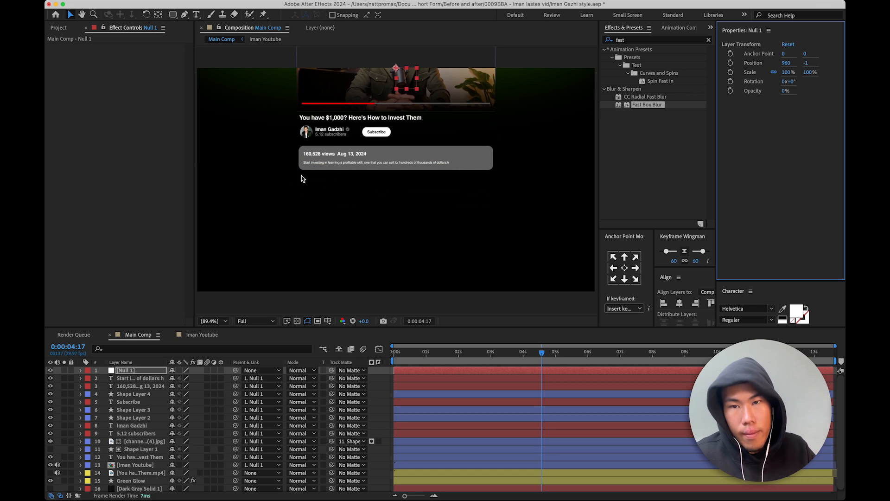
{"action": "scroll", "coordinate": [305, 183], "scroll_direction": "up", "scroll_amount": 1}
{"action": "scroll", "coordinate": [258, 248], "scroll_direction": "up", "scroll_amount": 1}
{"action": "scroll", "coordinate": [258, 248], "scroll_direction": "down", "scroll_amount": 1}
{"action": "left_click", "coordinate": [217, 320]}
{"action": "left_click", "coordinate": [210, 331]}
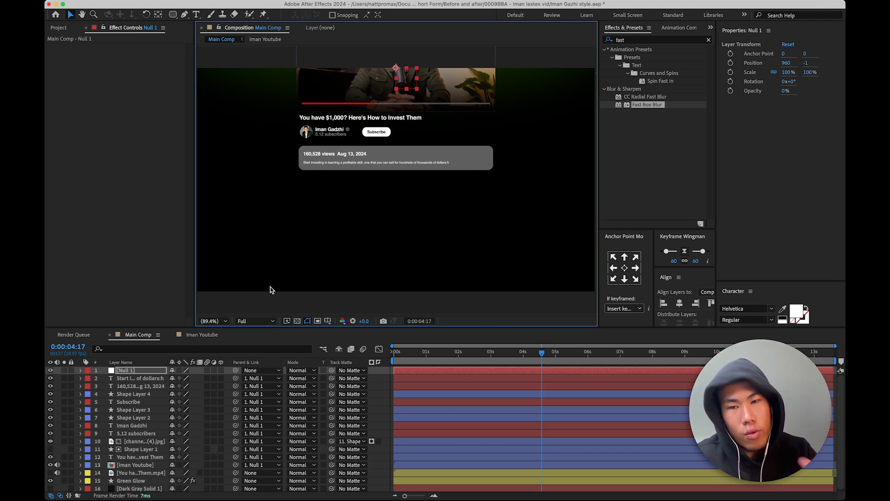
- Move the reference MP4 layer to the top of the layer stack and make it visible
{"action": "left_click_drag", "start_coordinate": [131, 473], "coordinate": [143, 369]}
{"action": "left_click", "coordinate": [50, 370]}
{"action": "key", "text": "Caps_Lock"}
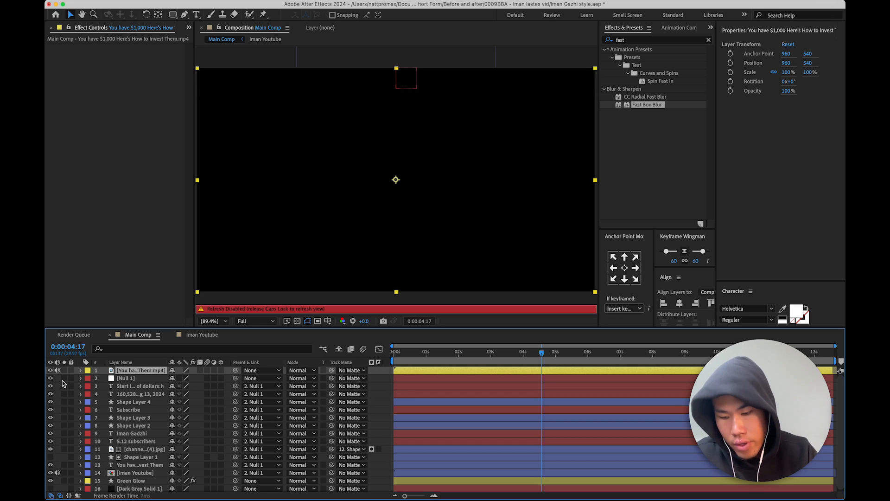
{"action": "key", "text": "Caps_Lock"}
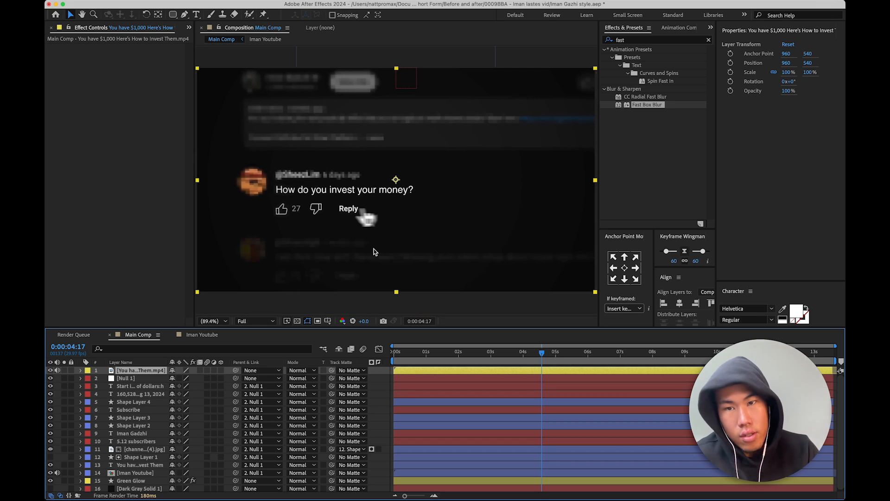
- Scrub through the opening seconds of the reference video and return the playhead to 0:00:00:00
{"action": "left_click", "coordinate": [437, 354]}
{"action": "left_click_drag", "start_coordinate": [437, 354], "coordinate": [474, 351]}
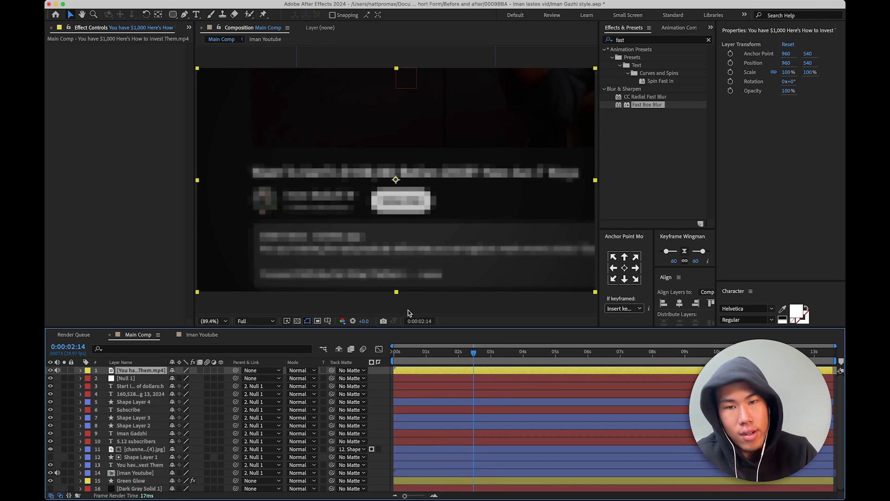
{"action": "left_click_drag", "start_coordinate": [472, 352], "coordinate": [298, 375]}
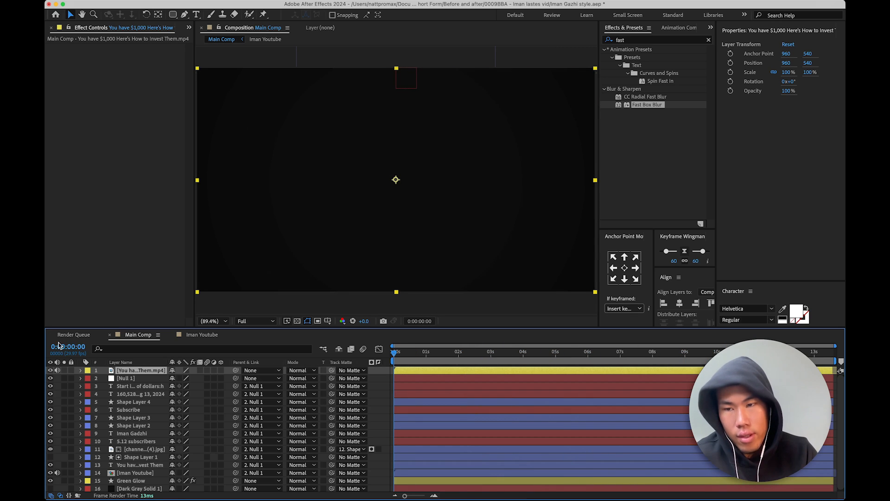
- Hide the reference MP4 layer and deselect all layers
{"action": "left_click", "coordinate": [51, 369]}
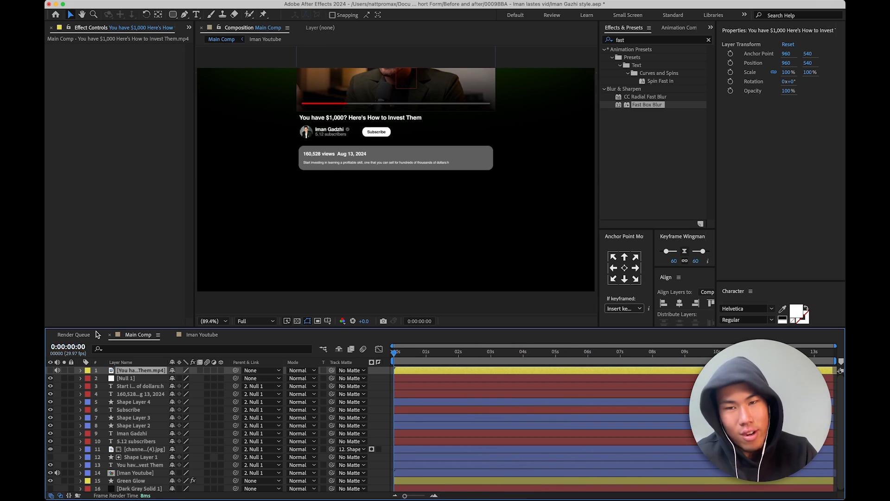
{"action": "left_click", "coordinate": [215, 324]}
{"action": "left_click", "coordinate": [214, 328]}
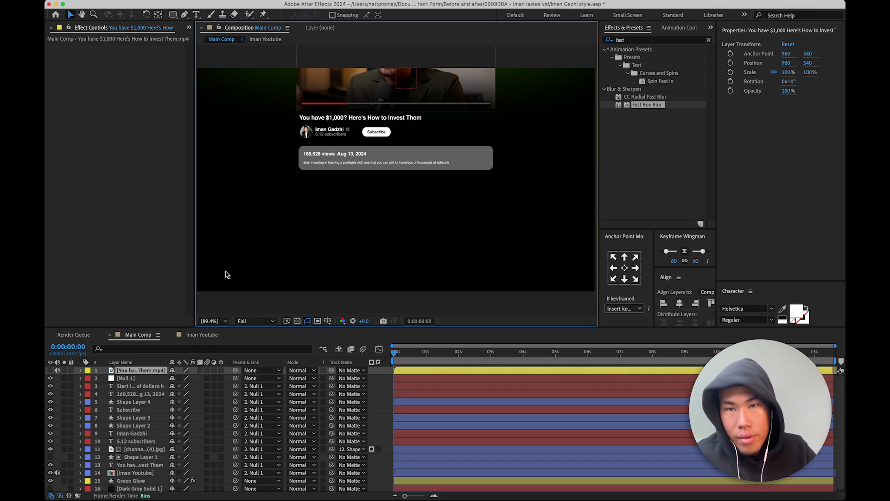
{"action": "left_click", "coordinate": [229, 304]}
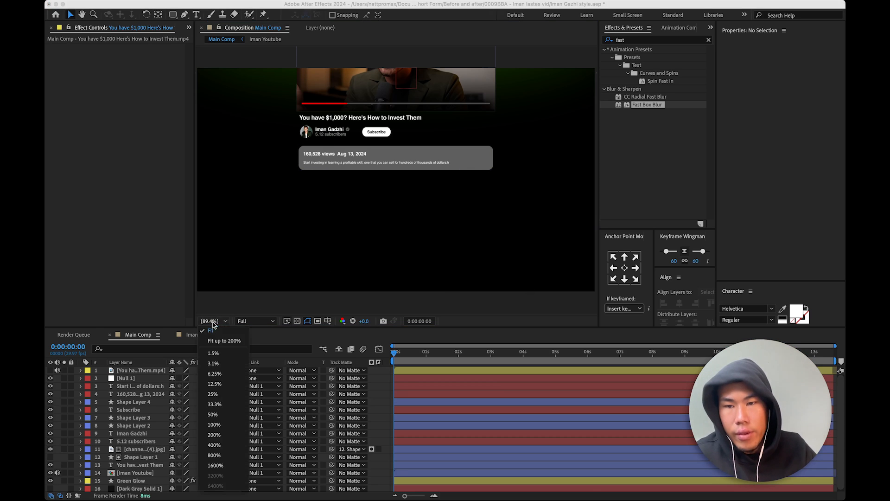
- Draw a grey circle about 95 px wide below the description box, with a centred anchor point and 88% scale
{"action": "mouse_move", "coordinate": [173, 15]}
{"action": "left_mouse_down"}
{"action": "mouse_move", "coordinate": [195, 23]}
{"action": "mouse_move", "coordinate": [200, 37]}
{"action": "left_mouse_up"}
{"action": "key", "text": "slash"}
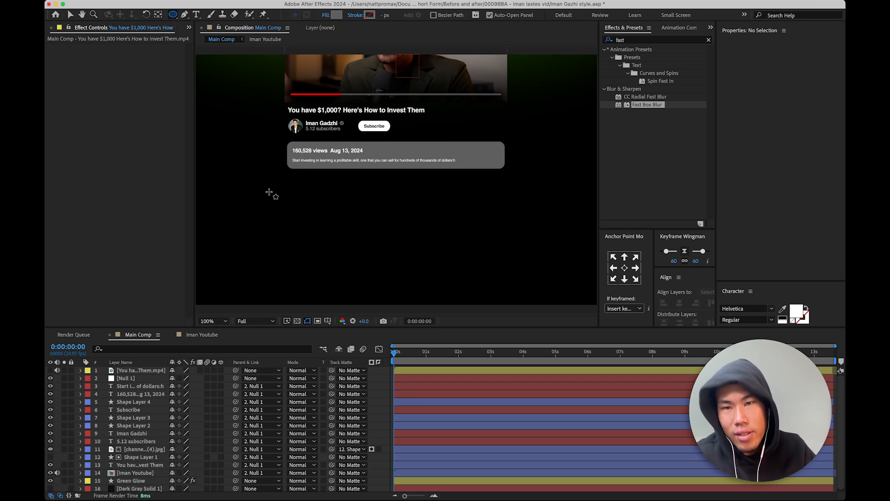
{"action": "mouse_move", "coordinate": [294, 185]}
{"action": "left_mouse_down"}
{"action": "mouse_move", "coordinate": [323, 211]}
{"action": "mouse_move", "coordinate": [316, 202]}
{"action": "left_mouse_up"}
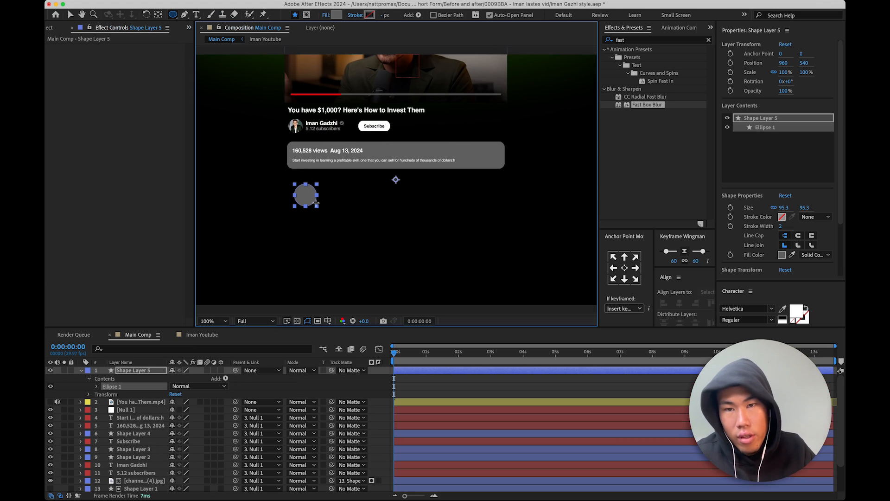
{"action": "left_click", "coordinate": [624, 267]}
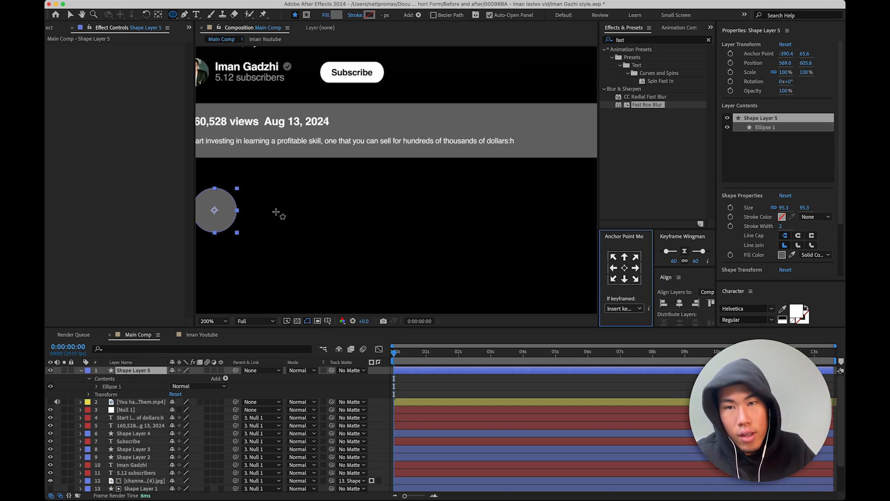
{"action": "left_click_drag", "start_coordinate": [777, 74], "coordinate": [779, 74]}
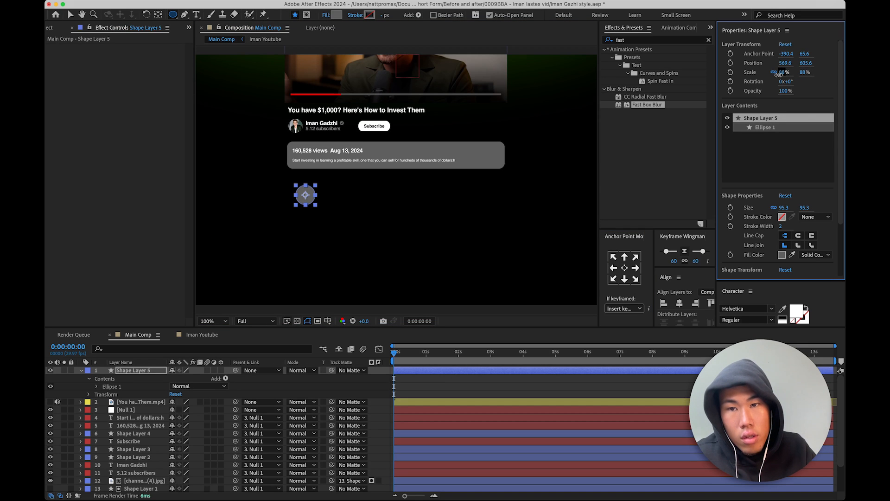
{"action": "left_click", "coordinate": [329, 139]}
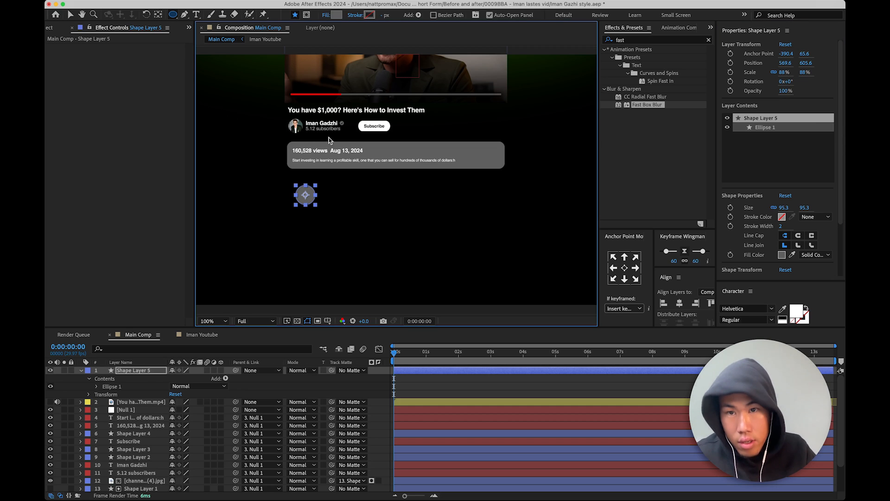
- Try to give the circle the profile picture's Y position by copying the value across
{"action": "key", "text": "v"}
{"action": "left_click", "coordinate": [299, 126]}
{"action": "left_click", "coordinate": [809, 63]}
{"action": "key", "text": "super+c"}
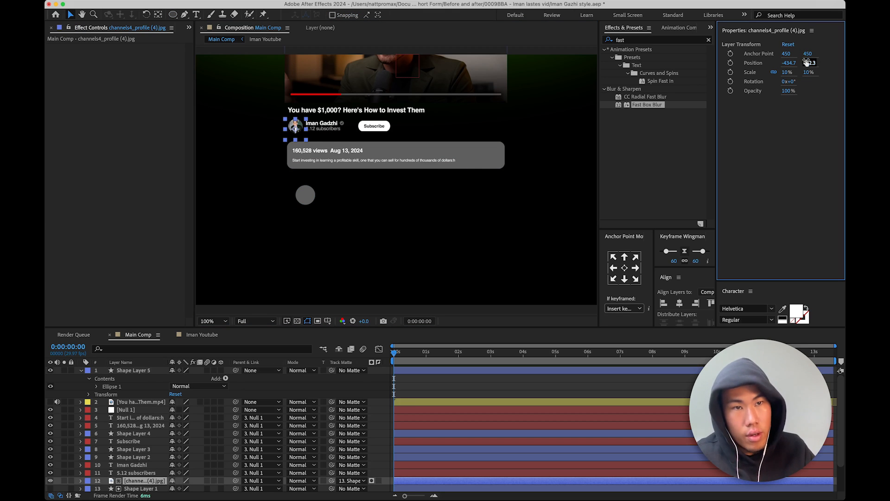
{"action": "left_click", "coordinate": [304, 195]}
{"action": "left_click", "coordinate": [805, 64]}
{"action": "key", "text": "super+v"}
{"action": "key", "text": "Return"}
{"action": "key", "text": "super+z"}
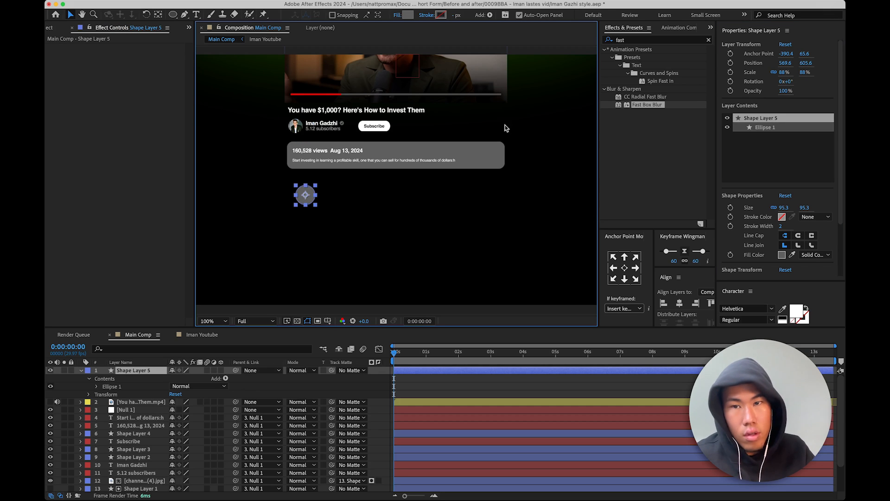
- Copy the profile picture's X position and try applying it to the circle
{"action": "left_click", "coordinate": [294, 127]}
{"action": "left_click", "coordinate": [789, 63]}
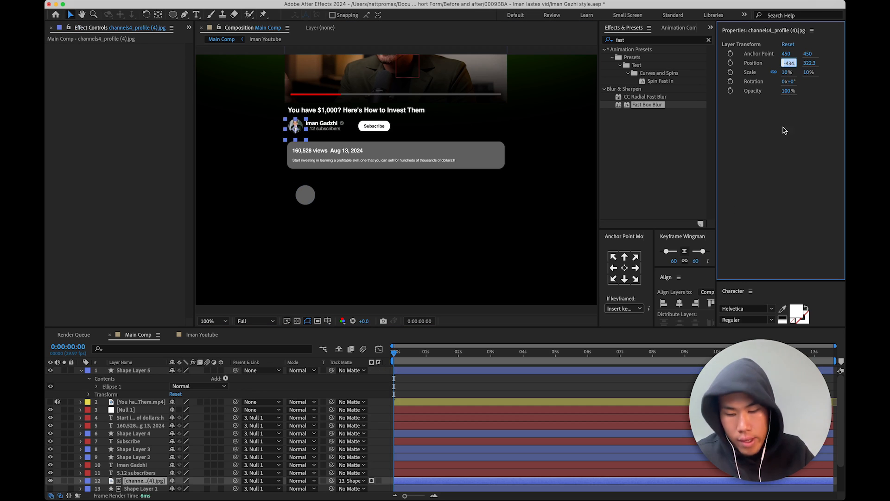
{"action": "left_click", "coordinate": [314, 203]}
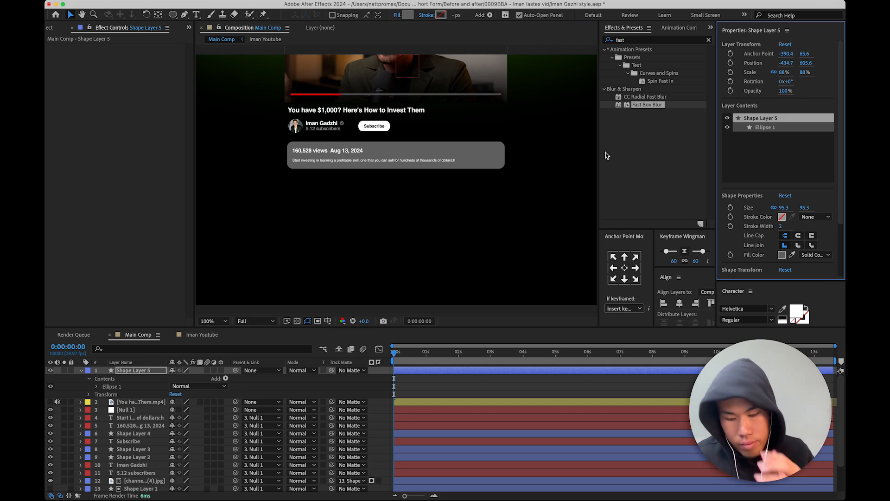
{"action": "key", "text": "super+z"}
- Parent the circle layer, Shape Layer 5, to Null 1 and set its position to -434.7, 570.6
{"action": "left_click_drag", "start_coordinate": [140, 373], "coordinate": [137, 418]}
{"action": "left_click_drag", "start_coordinate": [236, 386], "coordinate": [128, 378]}
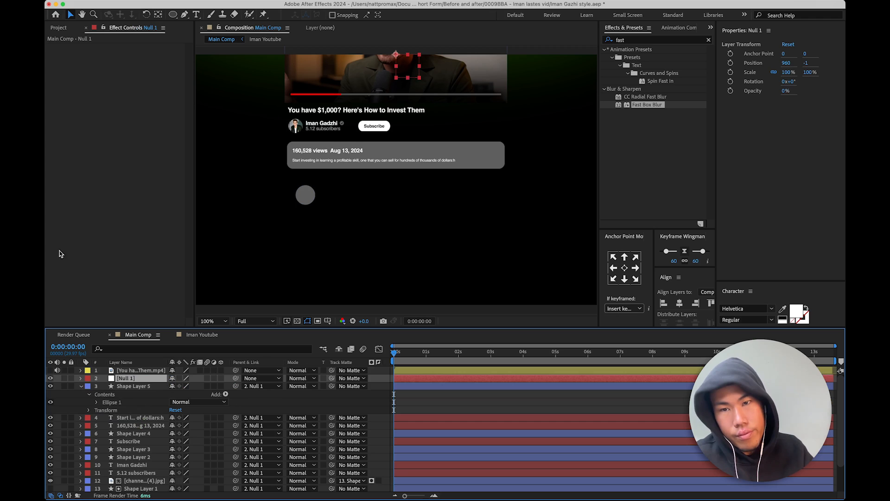
{"action": "left_click", "coordinate": [133, 386]}
{"action": "left_click", "coordinate": [785, 62]}
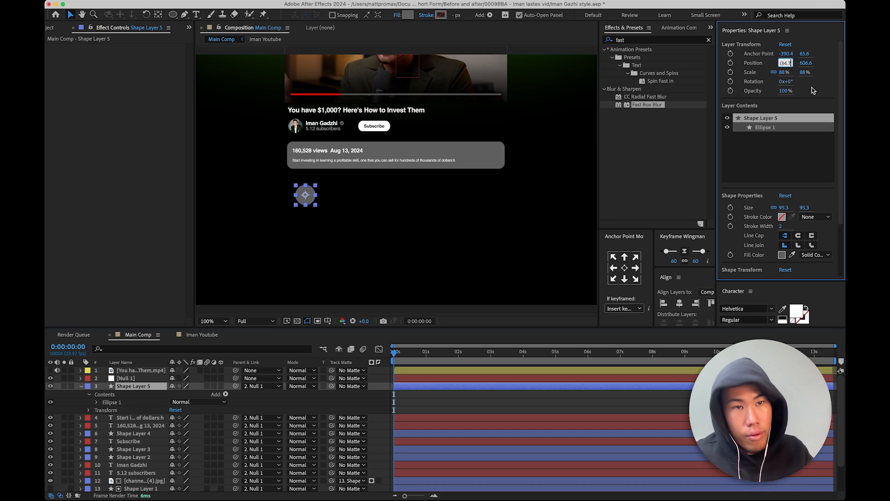
{"action": "key", "text": "Return"}
{"action": "scroll", "coordinate": [336, 201], "scroll_direction": "up", "scroll_amount": 1}
{"action": "scroll", "coordinate": [335, 201], "scroll_direction": "down", "scroll_amount": 1}
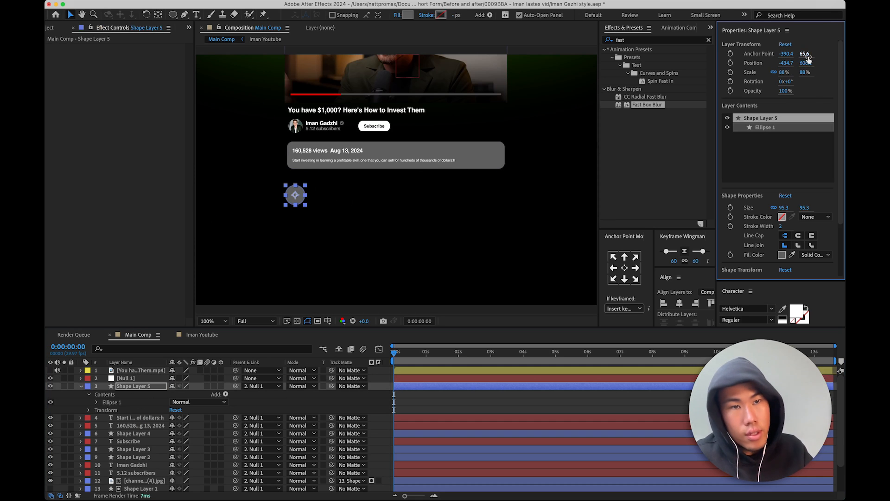
{"action": "left_click_drag", "start_coordinate": [806, 63], "coordinate": [784, 69]}
- Collapse Shape Layer 5's properties and move the layer above Null 1 in the stack
{"action": "left_click", "coordinate": [399, 409]}
{"action": "left_click", "coordinate": [121, 388]}
{"action": "left_click", "coordinate": [81, 386]}
{"action": "left_click_drag", "start_coordinate": [123, 388], "coordinate": [135, 381]}
- Change the circle's fill colour to bright blue, hex 0062FF
{"action": "key", "text": "period"}
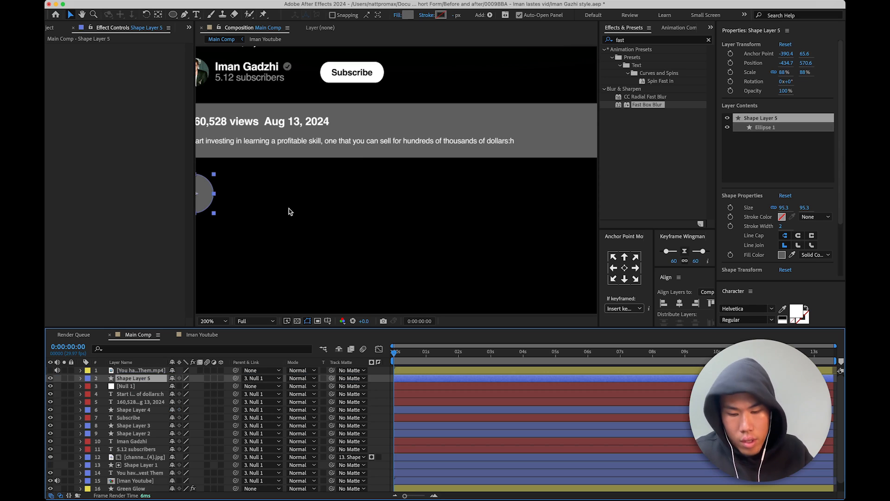
{"action": "left_click_drag", "start_coordinate": [302, 230], "coordinate": [406, 200]}
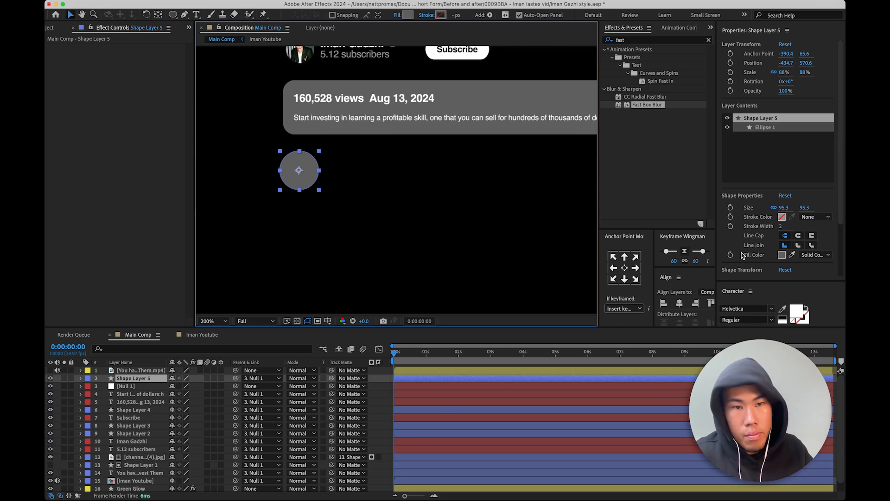
{"action": "left_click", "coordinate": [782, 255]}
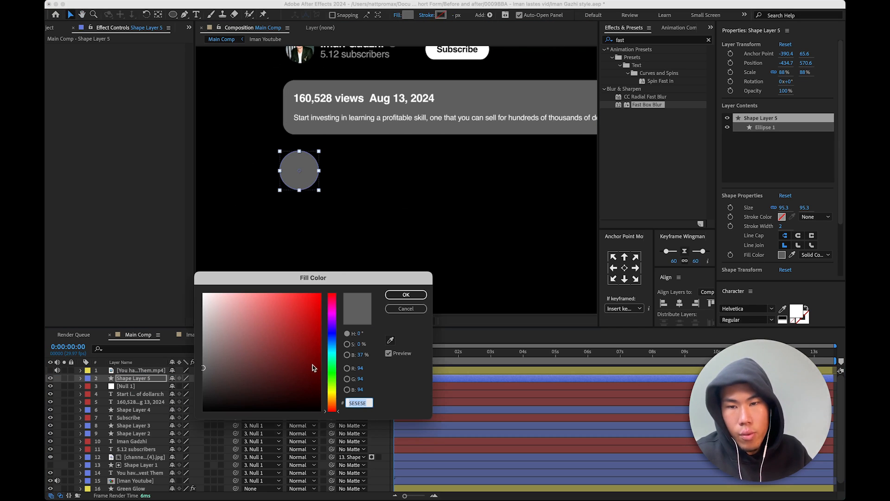
{"action": "left_click", "coordinate": [333, 339]}
{"action": "left_click_drag", "start_coordinate": [305, 310], "coordinate": [367, 275]}
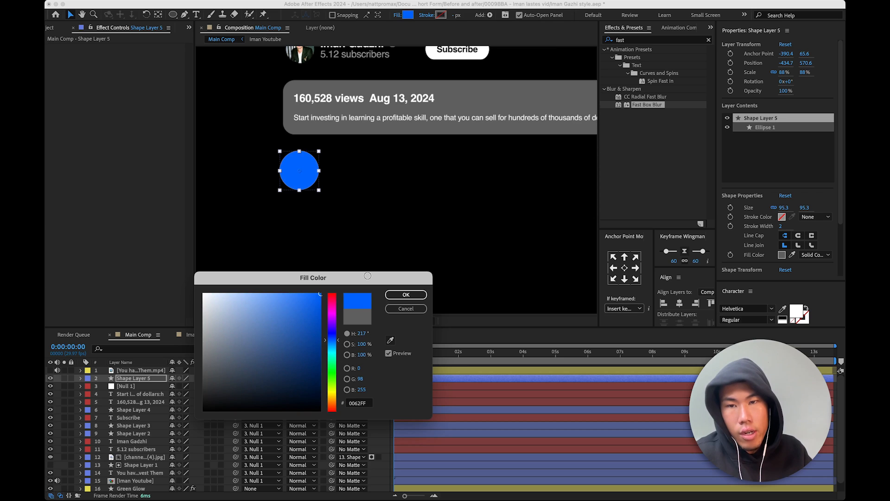
{"action": "left_click", "coordinate": [405, 294]}
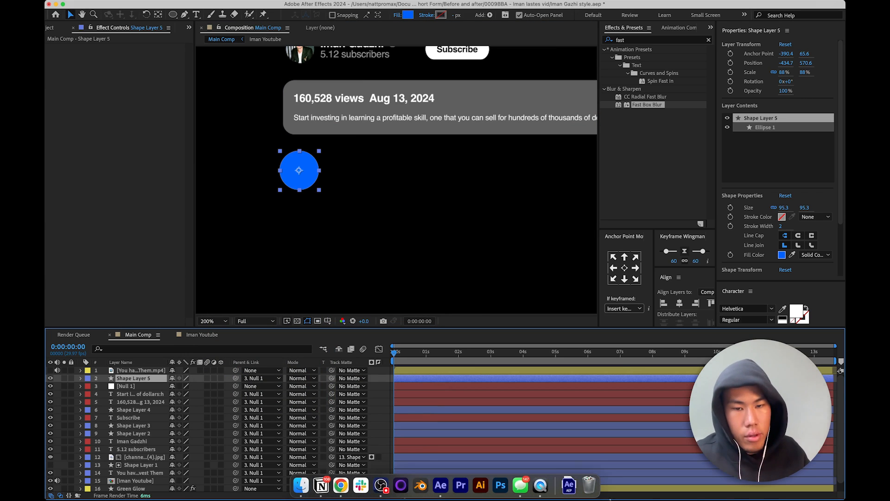
- Import the standing figure PNG from the Downloads folder and place it above Shape Layer 5 in Main Comp
{"action": "left_click", "coordinate": [569, 485]}
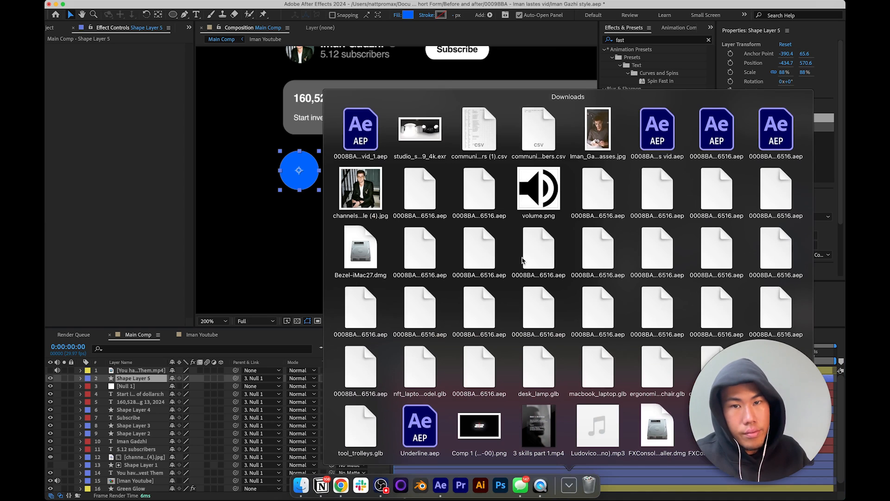
{"action": "scroll", "coordinate": [522, 260], "scroll_direction": "down", "scroll_amount": 15}
{"action": "scroll", "coordinate": [522, 260], "scroll_direction": "down", "scroll_amount": 15}
{"action": "scroll", "coordinate": [522, 260], "scroll_direction": "down", "scroll_amount": 10}
{"action": "scroll", "coordinate": [523, 261], "scroll_direction": "down", "scroll_amount": 10}
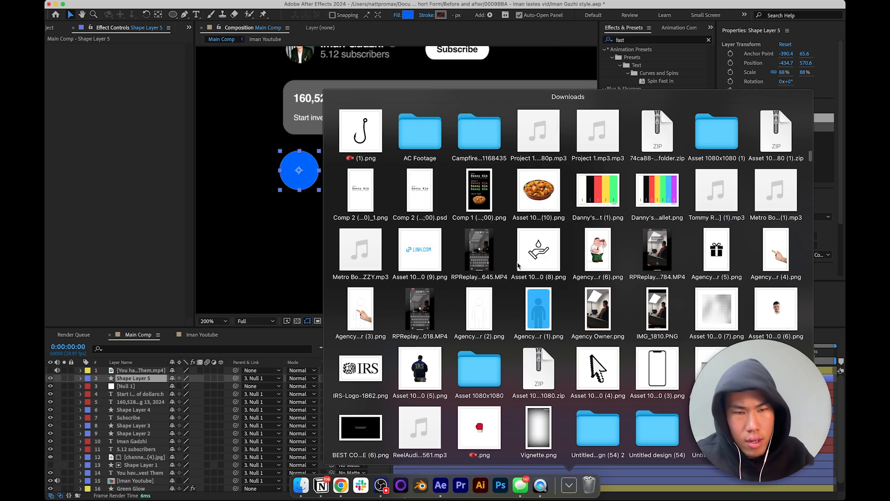
{"action": "scroll", "coordinate": [519, 265], "scroll_direction": "down", "scroll_amount": 4}
{"action": "left_click_drag", "start_coordinate": [774, 252], "coordinate": [100, 209]}
{"action": "left_click_drag", "start_coordinate": [80, 120], "coordinate": [135, 376]}
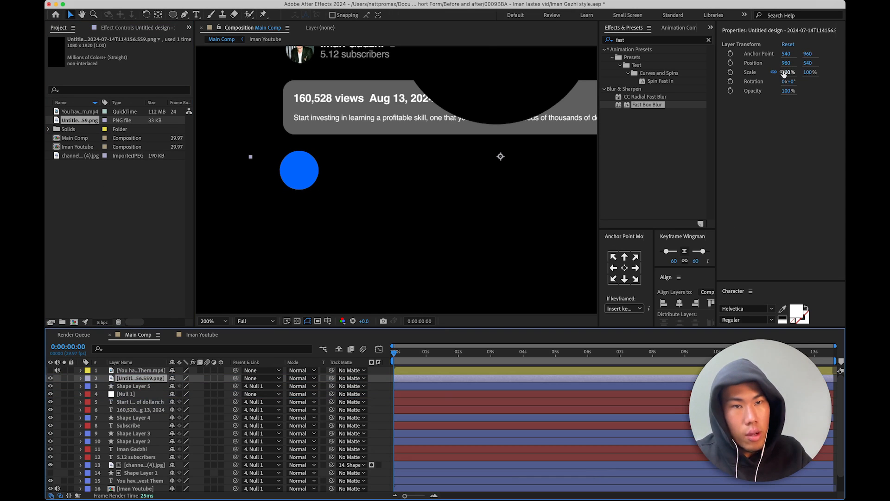
- Try a Fill effect on the standing figure layer, and delete both the effect and the layer
{"action": "left_click", "coordinate": [630, 40]}
{"action": "type", "text": "fil"}
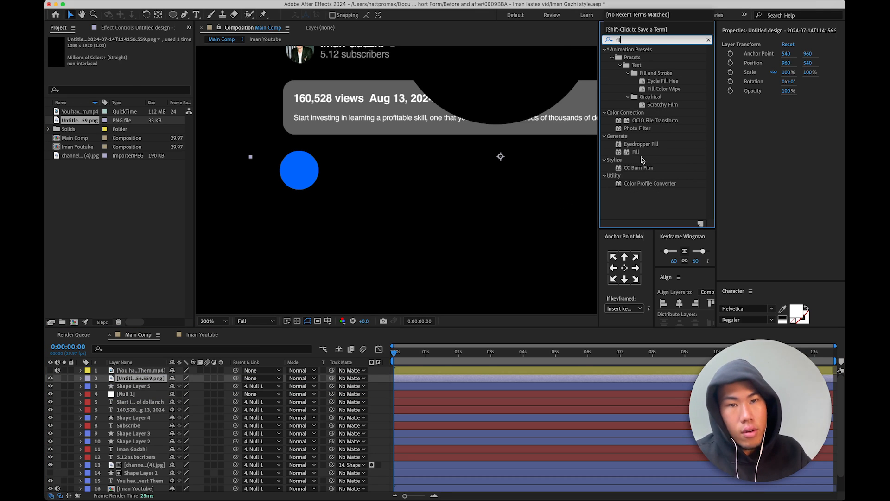
{"action": "double_click", "coordinate": [642, 155]}
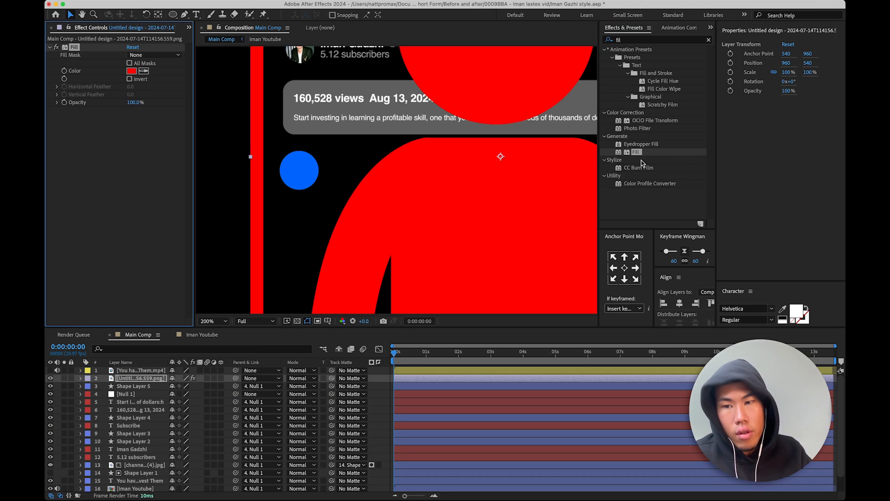
{"action": "scroll", "coordinate": [385, 177], "scroll_direction": "down", "scroll_amount": 2}
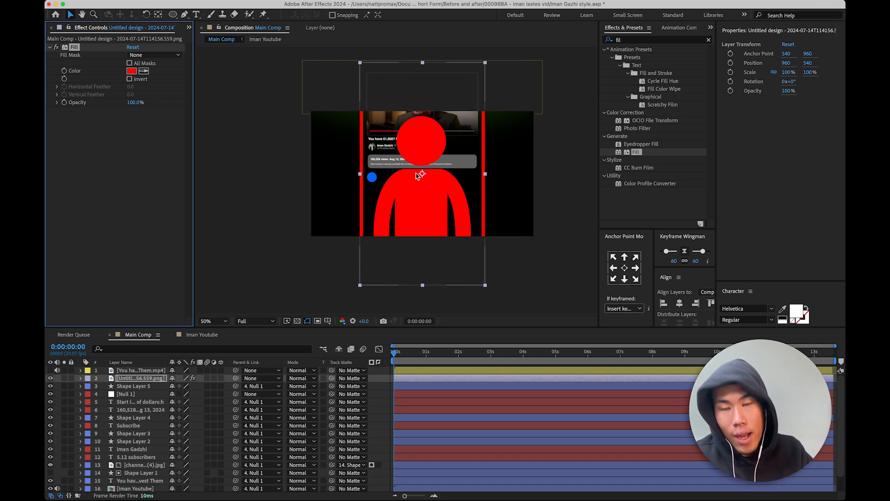
{"action": "key", "text": "Delete"}
{"action": "left_click", "coordinate": [413, 380]}
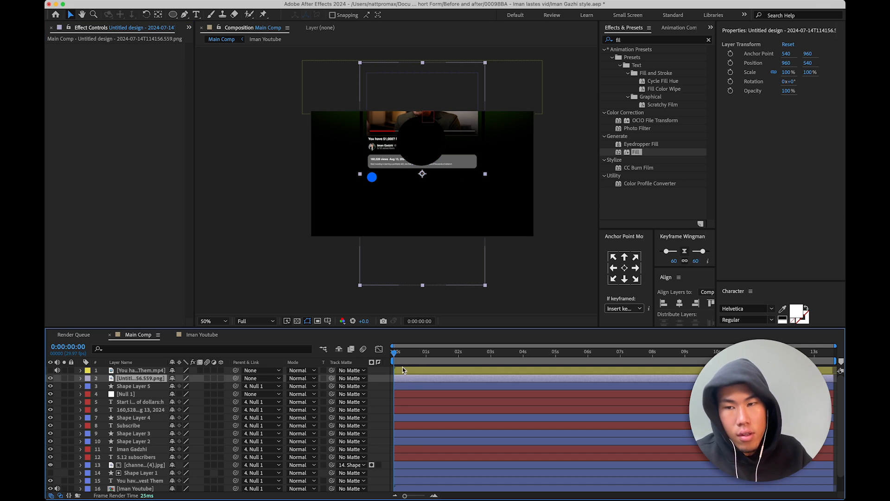
{"action": "key", "text": "Delete"}
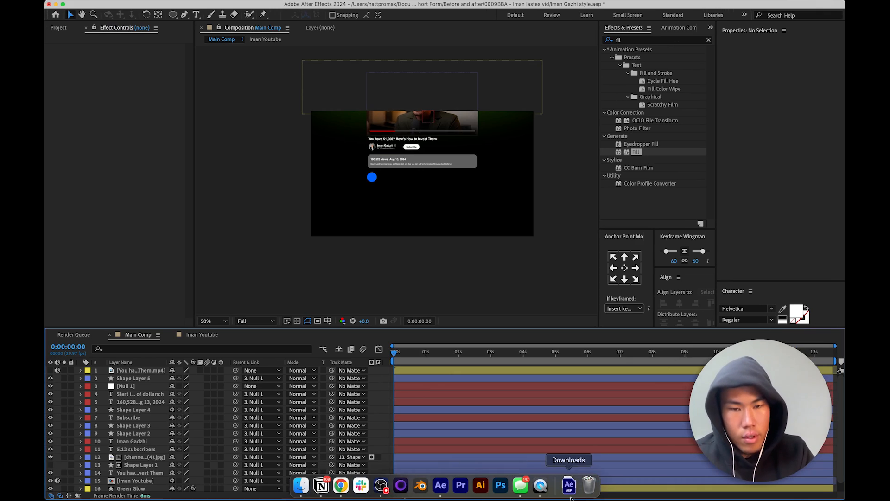
- Import the blue person icon, Asset 1080x1080 (1).png, from the Downloads folder and place it above Shape Layer 5
{"action": "left_click", "coordinate": [530, 485]}
{"action": "scroll", "coordinate": [535, 389], "scroll_direction": "down", "scroll_amount": 15}
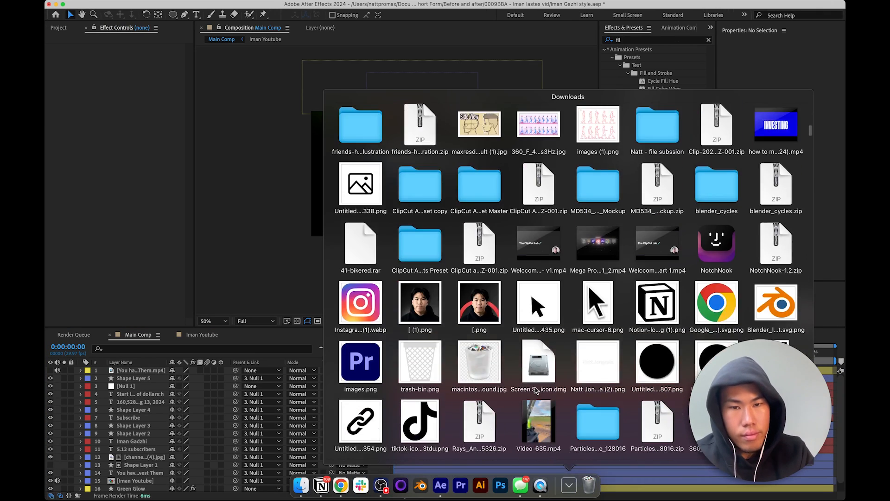
{"action": "scroll", "coordinate": [535, 390], "scroll_direction": "down", "scroll_amount": 10}
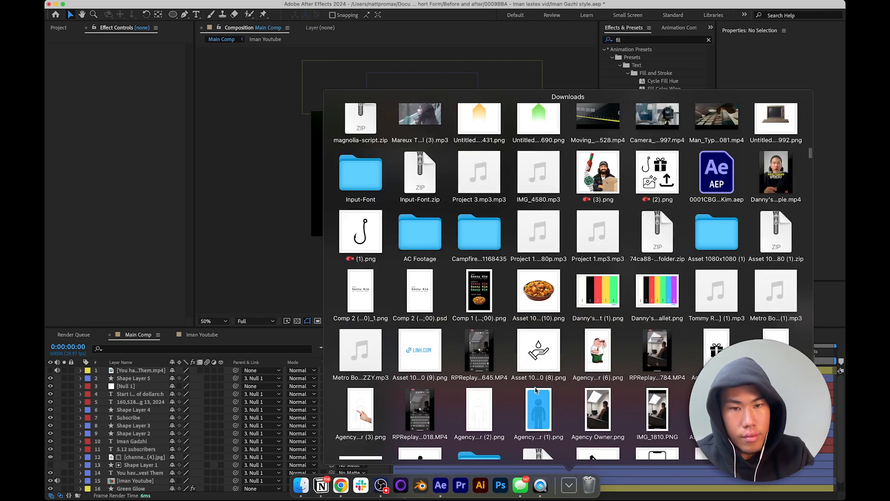
{"action": "scroll", "coordinate": [536, 391], "scroll_direction": "down", "scroll_amount": 2}
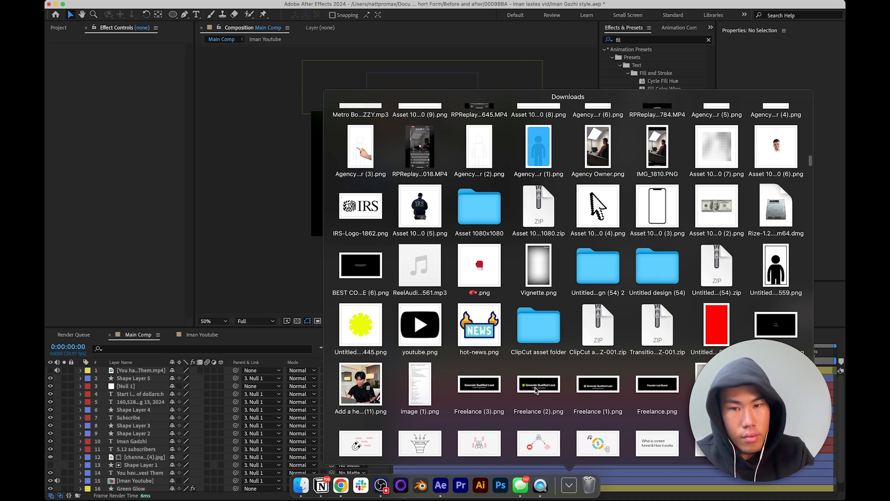
{"action": "scroll", "coordinate": [536, 391], "scroll_direction": "down", "scroll_amount": 10}
{"action": "scroll", "coordinate": [536, 391], "scroll_direction": "down", "scroll_amount": 5}
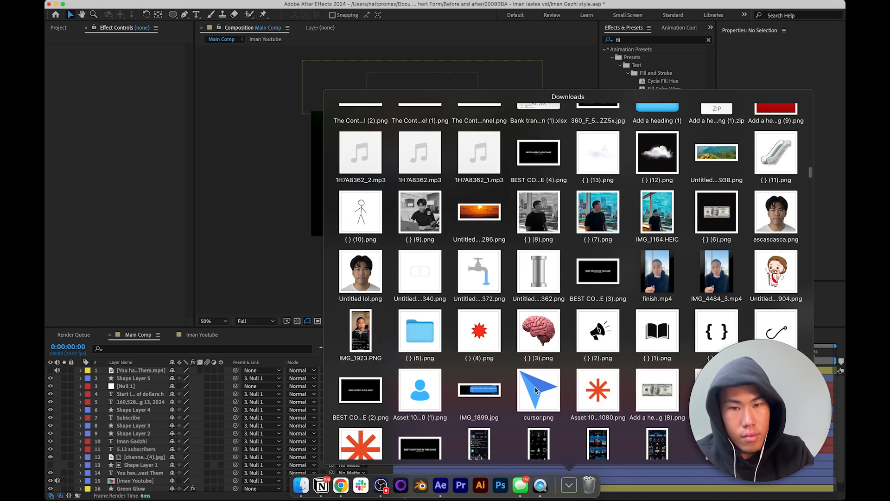
{"action": "left_click_drag", "start_coordinate": [416, 352], "coordinate": [136, 384]}
- Parent the person icon layer to Null 1 and paste Shape Layer 5's position, -434.7, 570.6, onto it
{"action": "key", "text": "period"}
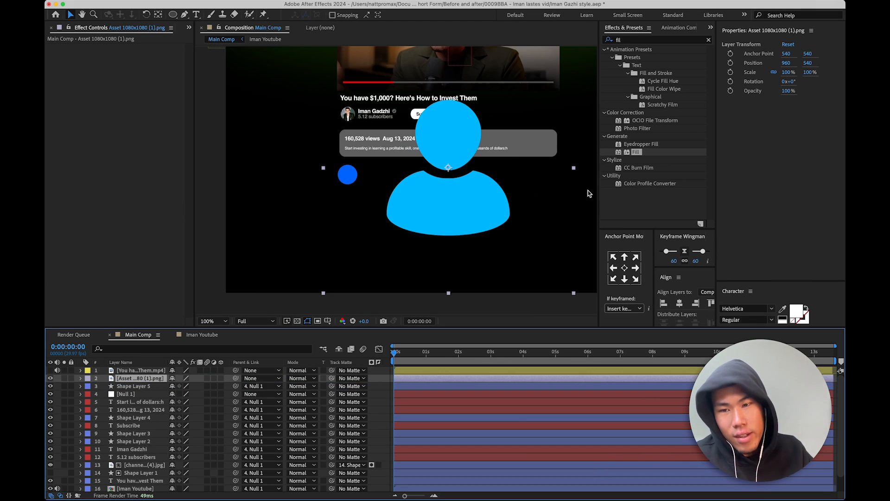
{"action": "left_click_drag", "start_coordinate": [236, 378], "coordinate": [139, 393]}
{"action": "left_click", "coordinate": [145, 386]}
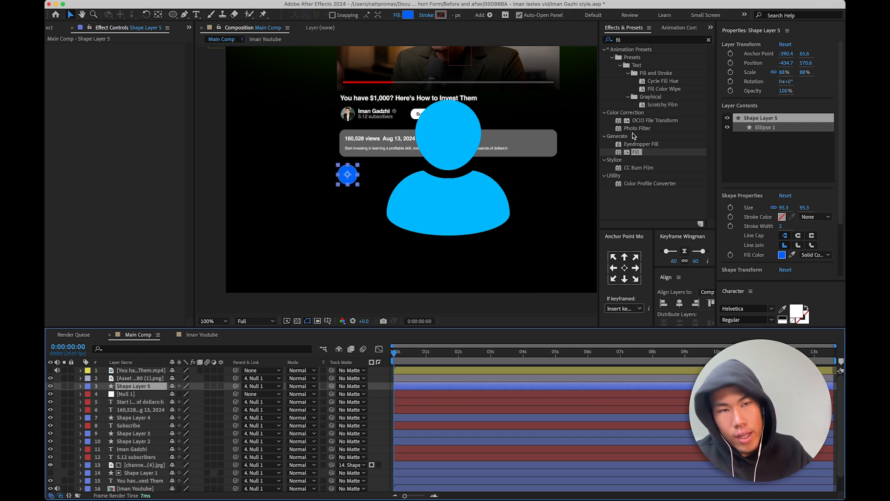
{"action": "key", "text": "p"}
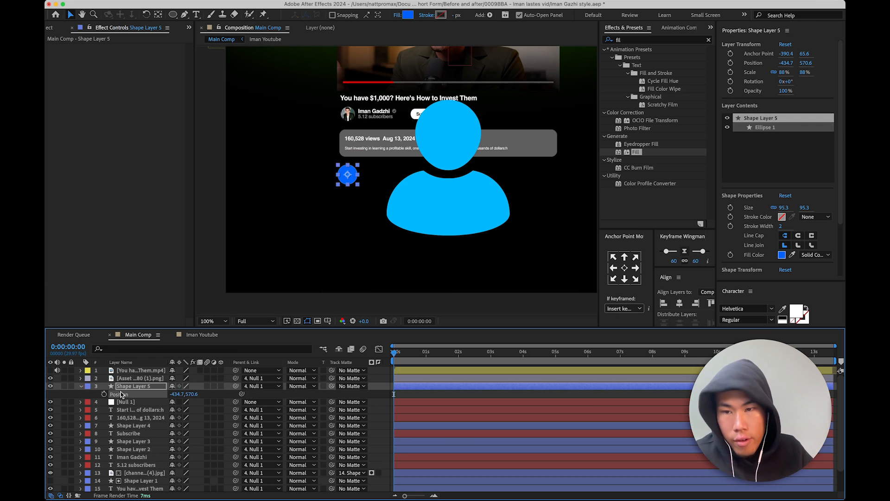
{"action": "left_click", "coordinate": [138, 379]}
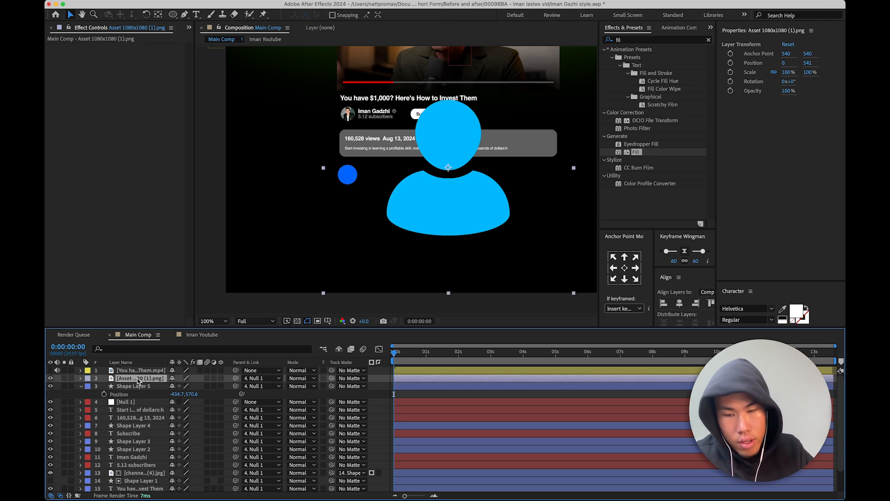
{"action": "key", "text": "p"}
{"action": "left_click", "coordinate": [119, 387]}
{"action": "key", "text": "ctrl+v"}
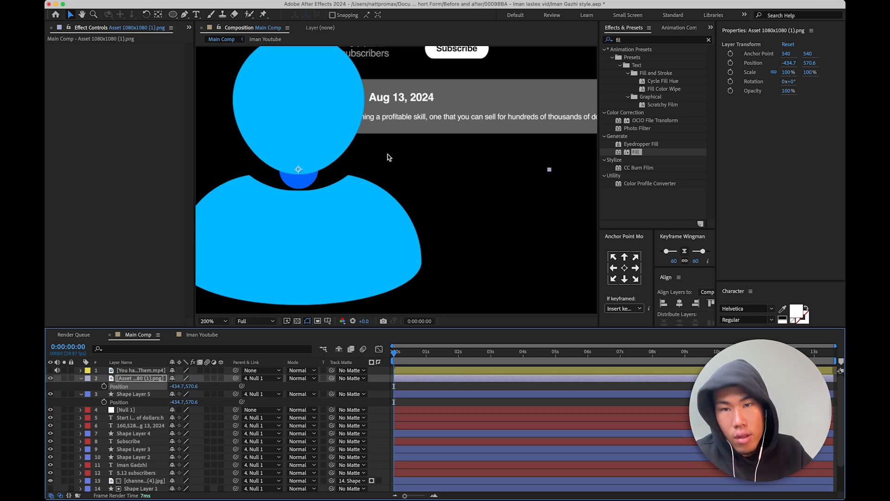
- Scale the person icon to 14% and move it down within the blue circle to Y position 578.6
{"action": "left_click_drag", "start_coordinate": [784, 75], "coordinate": [758, 90]}
{"action": "key", "text": "period"}
{"action": "key", "text": "period"}
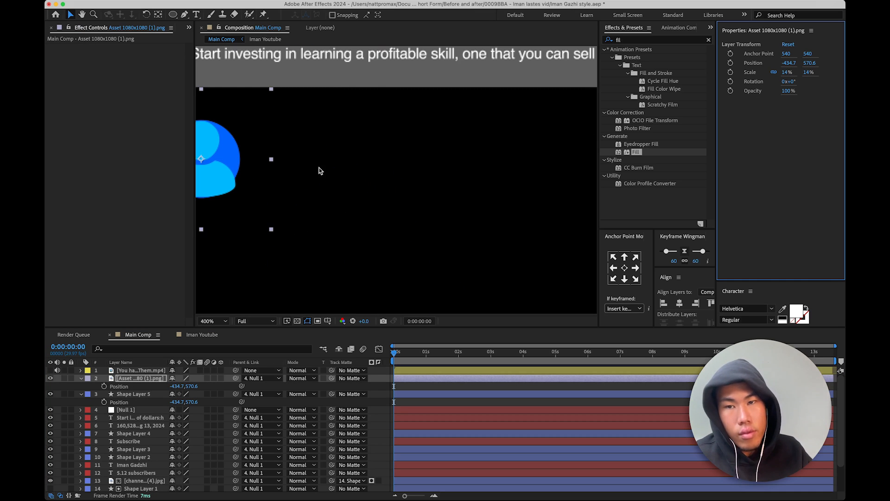
{"action": "left_click_drag", "start_coordinate": [330, 166], "coordinate": [457, 173]}
{"action": "left_click_drag", "start_coordinate": [809, 63], "coordinate": [809, 64]}
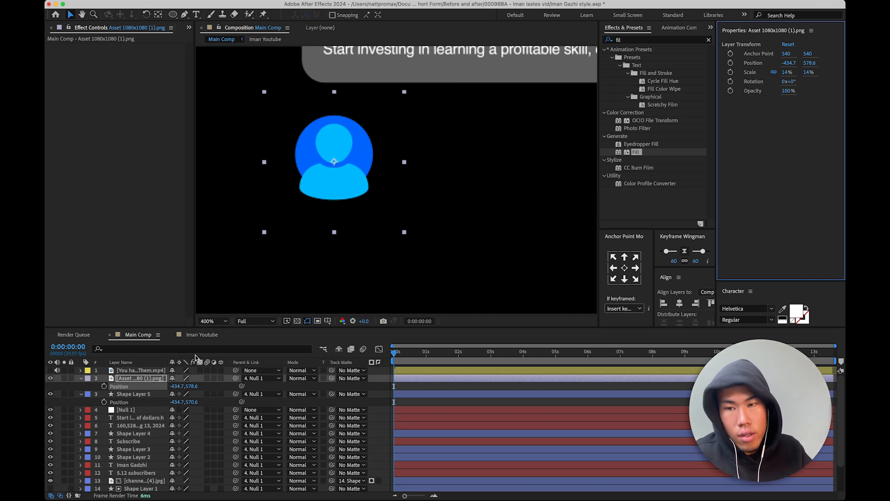
- Set Shape Layer 5 as the person icon's track matte and turn the circle's visibility back on
{"action": "left_click_drag", "start_coordinate": [331, 378], "coordinate": [102, 396]}
{"action": "left_click", "coordinate": [50, 394]}
{"action": "left_click", "coordinate": [342, 166]}
- Apply a Fill effect to the person icon and set its color to dark blue, hex 003F63
{"action": "left_click", "coordinate": [143, 378]}
{"action": "double_click", "coordinate": [634, 152]}
{"action": "left_click", "coordinate": [131, 72]}
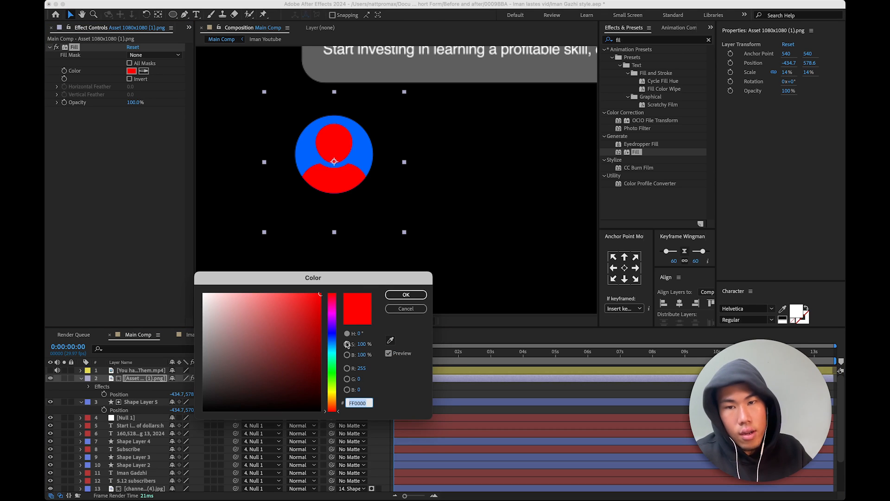
{"action": "left_click", "coordinate": [330, 345]}
{"action": "left_click_drag", "start_coordinate": [320, 294], "coordinate": [337, 358]}
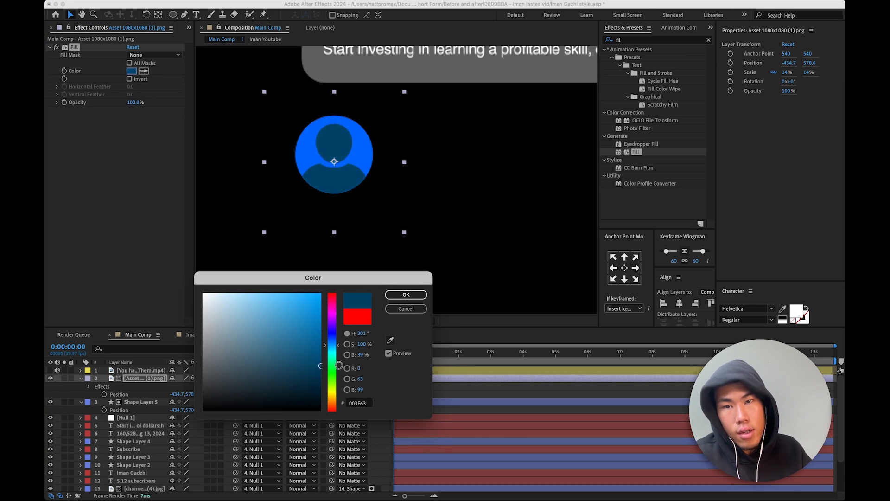
{"action": "left_click", "coordinate": [412, 296]}
{"action": "left_click", "coordinate": [440, 388]}
{"action": "key", "text": "comma"}
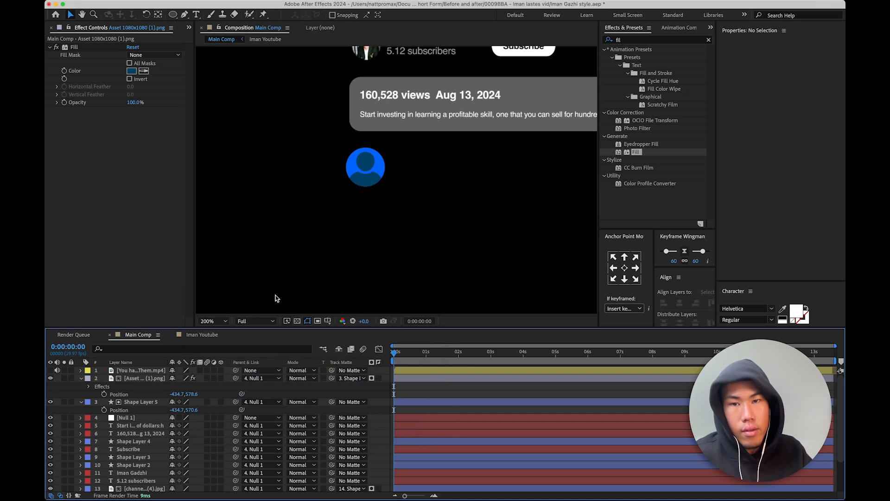
- Check the avatar's size and placement against the rest of the page layout, overall and up close
{"action": "left_click", "coordinate": [213, 321]}
{"action": "left_click", "coordinate": [220, 326]}
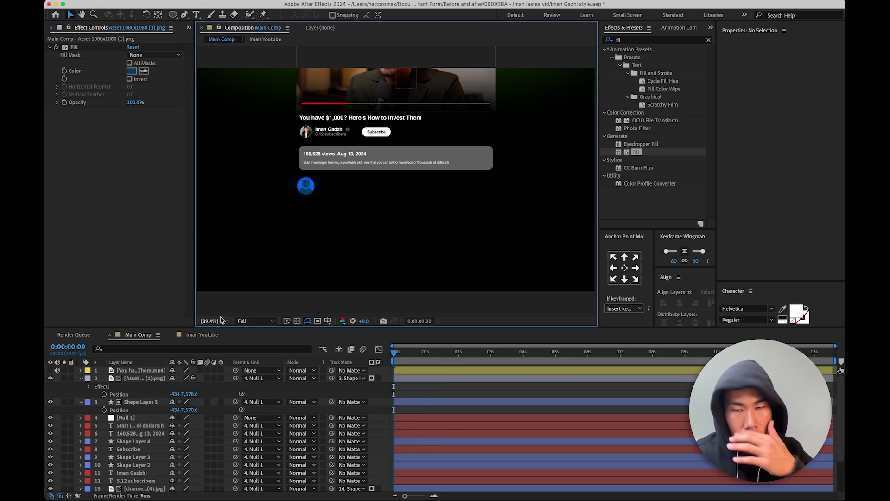
{"action": "key", "text": "slash"}
{"action": "left_click", "coordinate": [213, 322]}
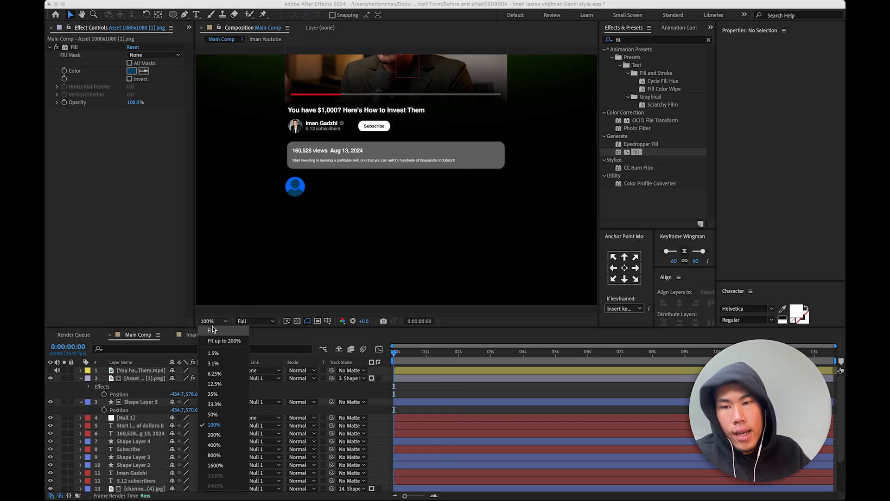
{"action": "left_click", "coordinate": [212, 330]}
{"action": "key", "text": "period"}
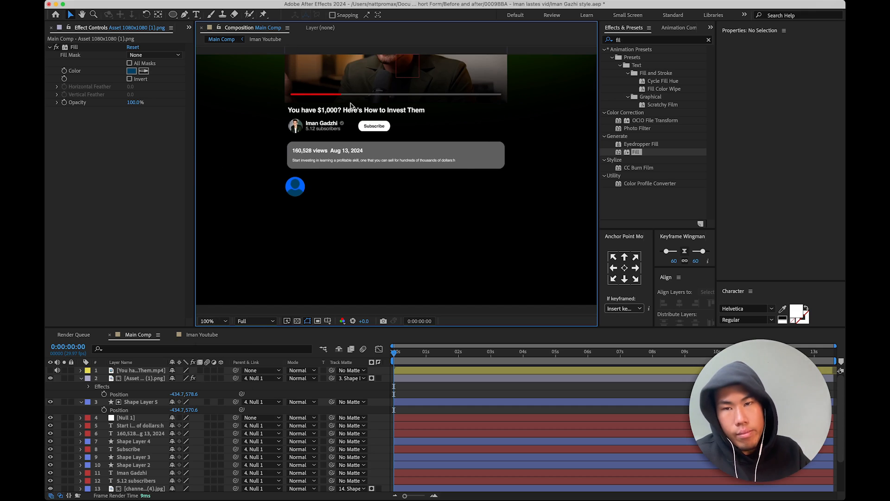
{"action": "key", "text": "period"}
{"action": "key", "text": "space"}
{"action": "left_click_drag", "start_coordinate": [357, 209], "coordinate": [449, 200]}
{"action": "left_click_drag", "start_coordinate": [317, 176], "coordinate": [360, 191]}
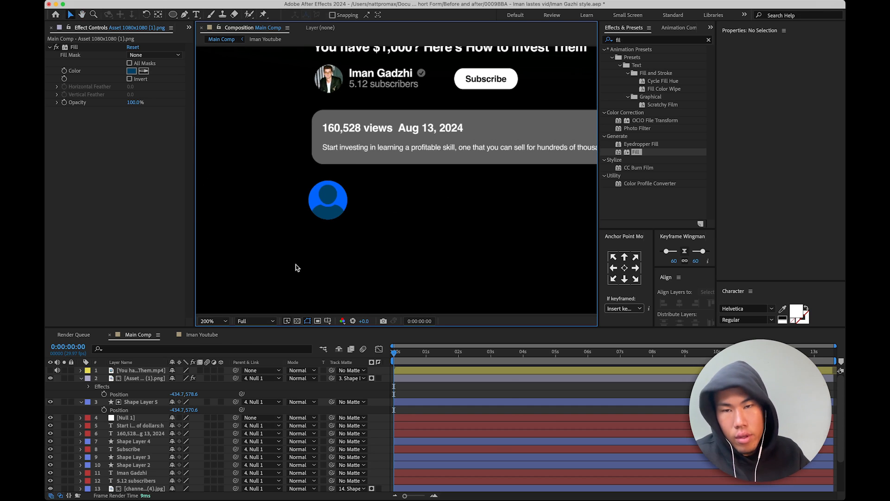
- Switch to the YouTube video page in the browser, examine how its comments are laid out, and return to After Effects
{"action": "key", "text": "ctrl+Left"}
{"action": "scroll", "coordinate": [218, 393], "scroll_direction": "down", "scroll_amount": 7}
{"action": "scroll", "coordinate": [162, 397], "scroll_direction": "up", "scroll_amount": 1}
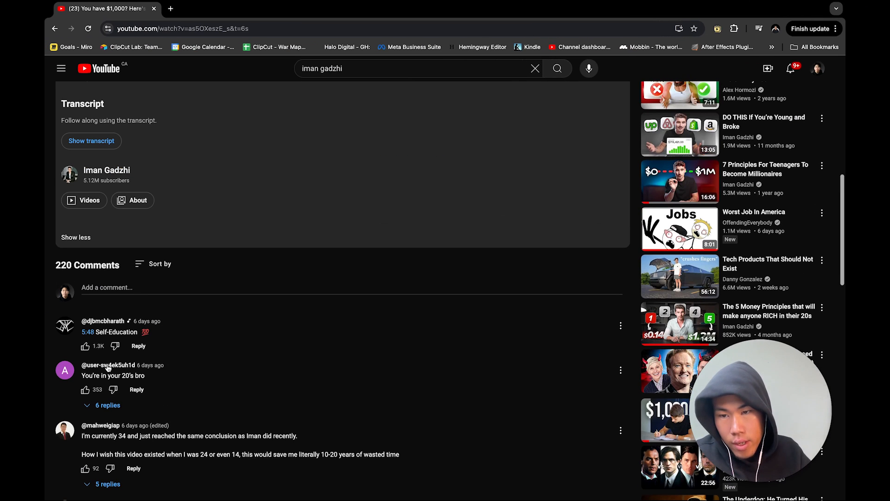
{"action": "scroll", "coordinate": [86, 427], "scroll_direction": "down", "scroll_amount": 4}
{"action": "key", "text": "ctrl+Right"}
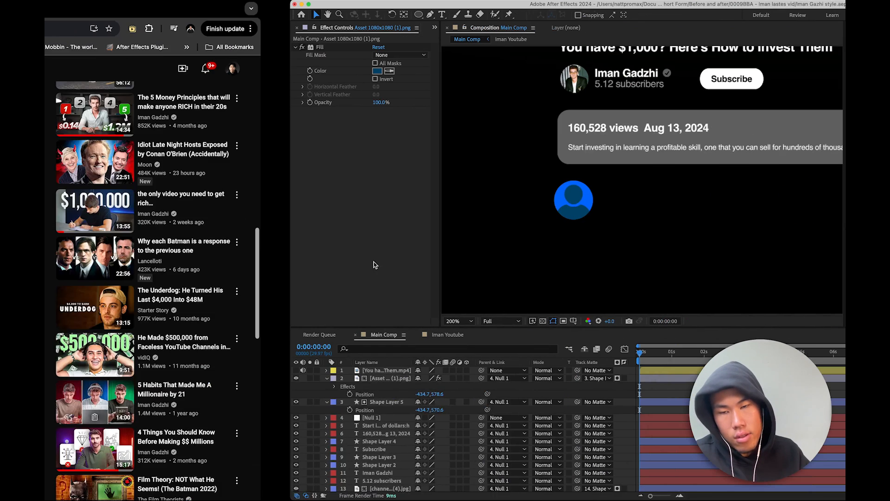
- Duplicate the Iman Gadzhi channel name text and move the copy down beside the avatar, to Y position 547.6
{"action": "left_click", "coordinate": [382, 74]}
{"action": "key", "text": "super+d"}
{"action": "mouse_move", "coordinate": [807, 63]}
{"action": "left_mouse_down"}
{"action": "mouse_move", "coordinate": [821, 62]}
{"action": "mouse_move", "coordinate": [809, 63]}
{"action": "left_mouse_up"}
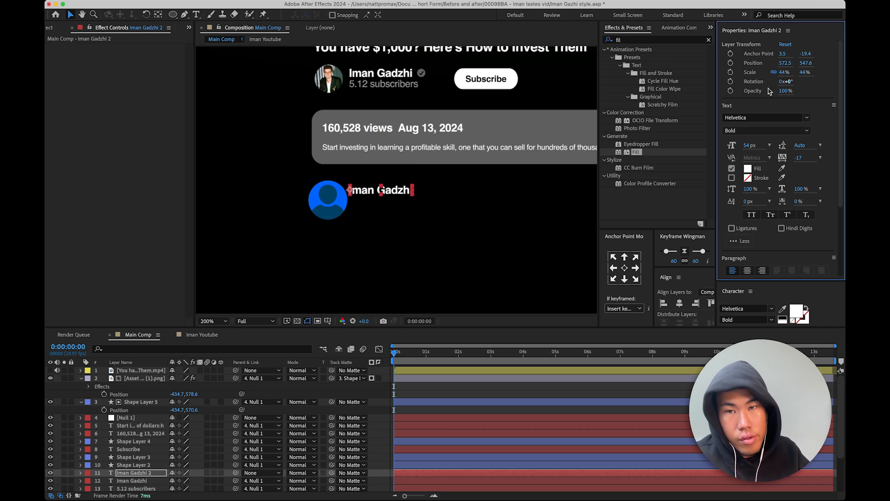
{"action": "double_click", "coordinate": [356, 188]}
{"action": "left_click", "coordinate": [351, 190]}
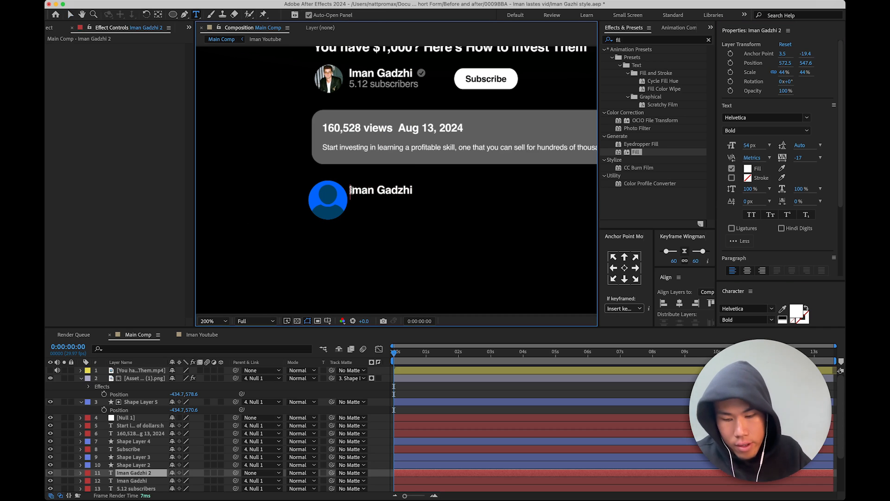
{"action": "type", "text": "@"}
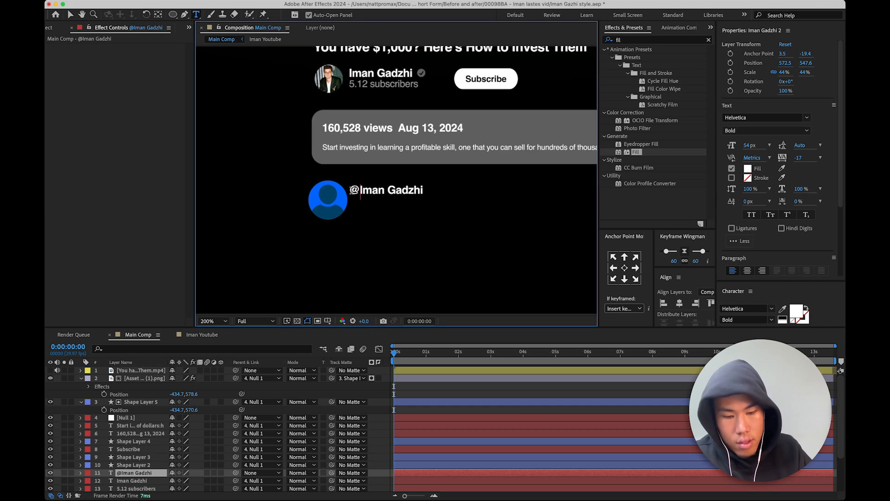
{"action": "left_click_drag", "start_coordinate": [424, 190], "coordinate": [385, 186]}
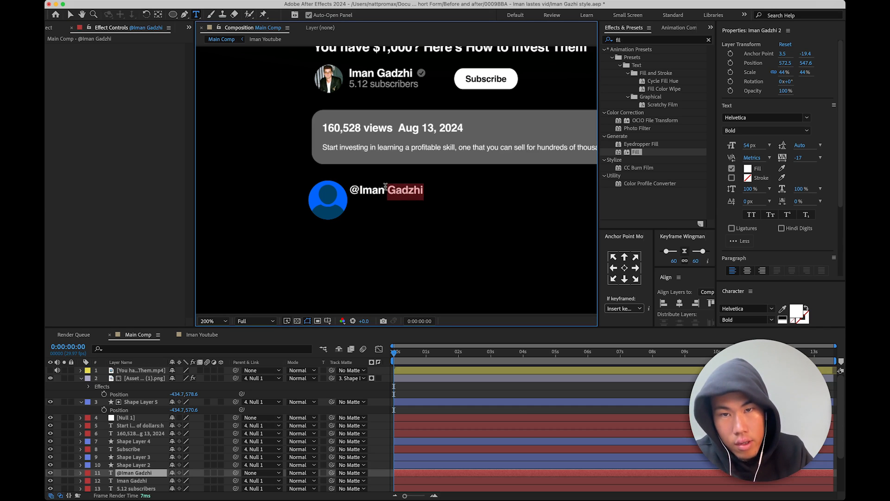
{"action": "key", "text": "BackSpace"}
{"action": "type", "text": "big"}
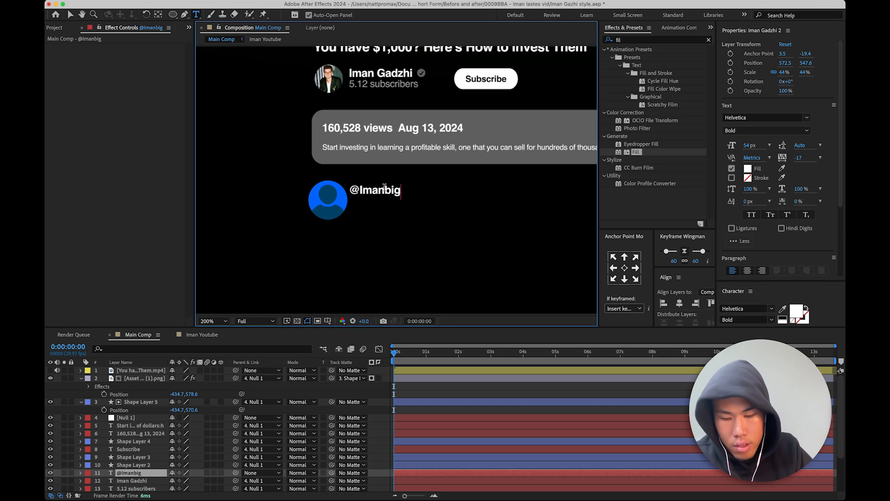
{"action": "type", "text": "gestfan"}
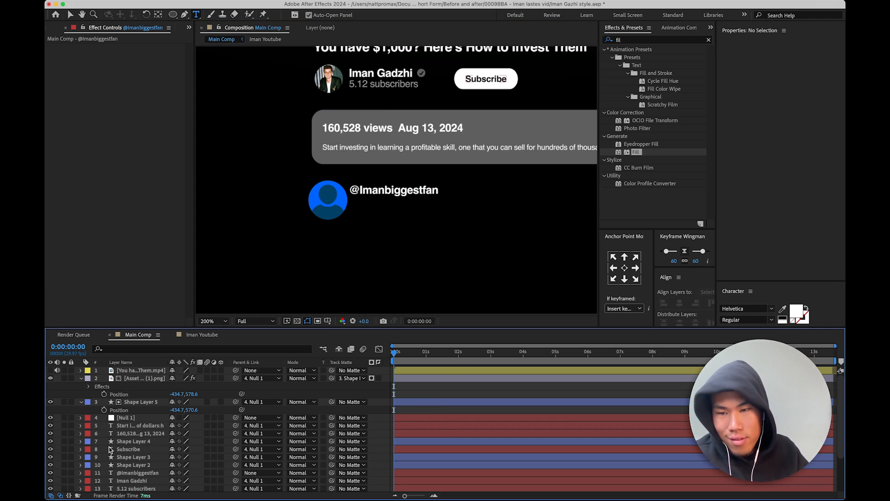
{"action": "left_click_drag", "start_coordinate": [138, 472], "coordinate": [138, 414]}
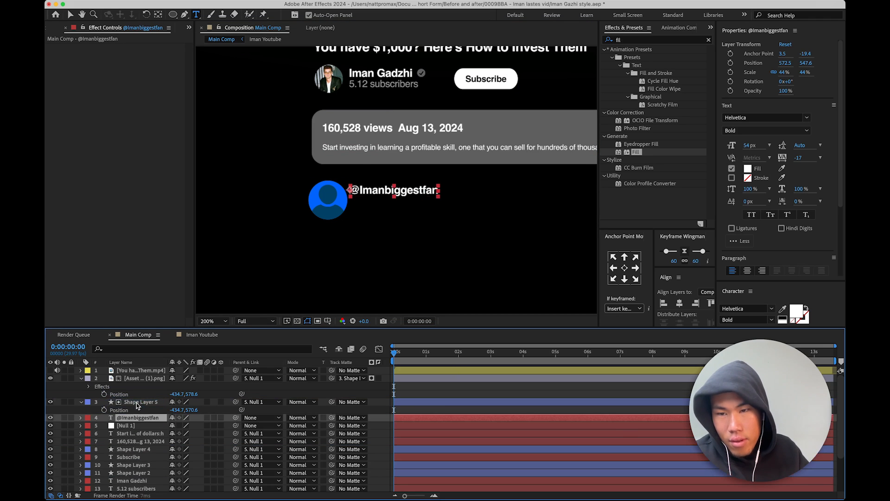
{"action": "left_click", "coordinate": [82, 379]}
{"action": "left_click", "coordinate": [81, 386]}
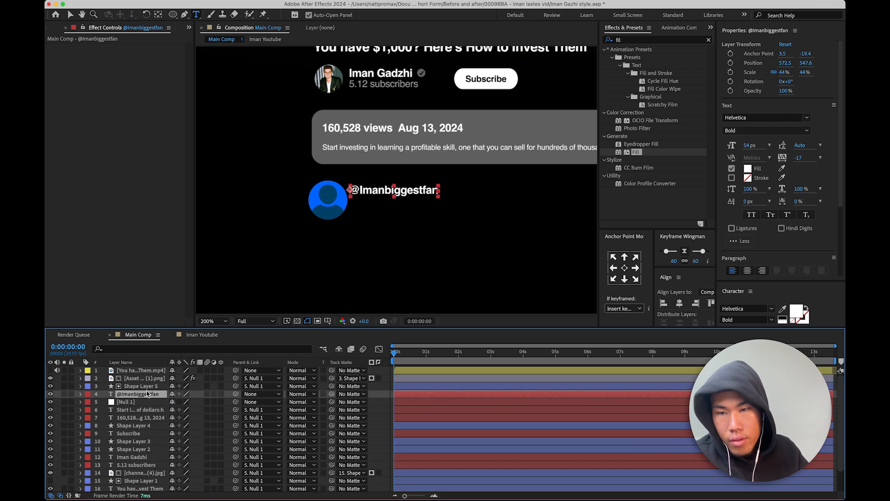
{"action": "left_click_drag", "start_coordinate": [235, 394], "coordinate": [145, 377]}
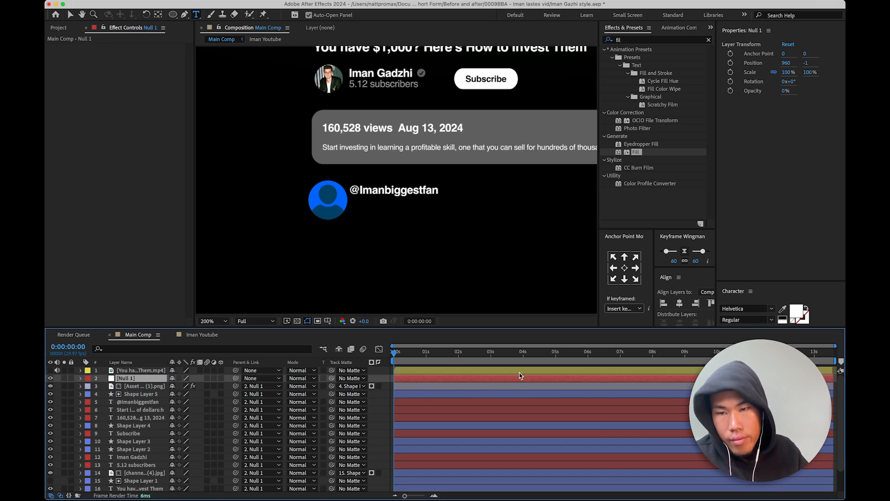
{"action": "key", "text": "v"}
{"action": "left_click", "coordinate": [390, 194]}
{"action": "key", "text": "period"}
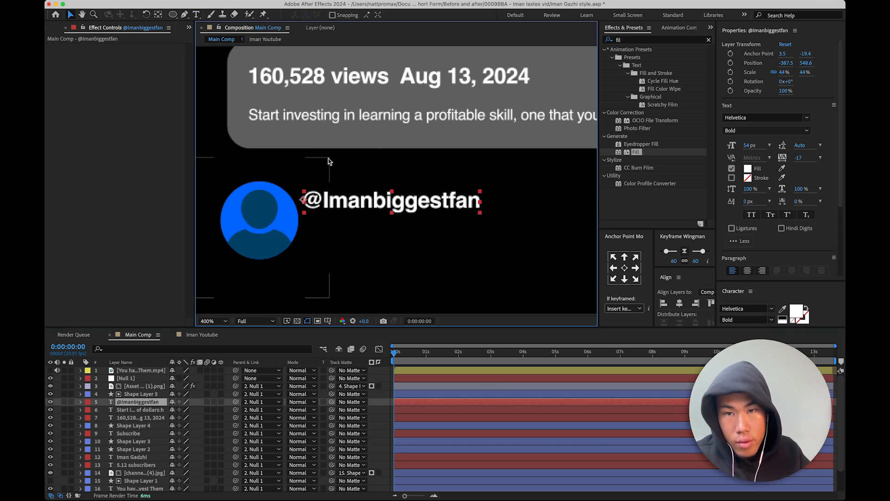
{"action": "left_click_drag", "start_coordinate": [783, 66], "coordinate": [788, 64]}
{"action": "key", "text": "comma"}
{"action": "key", "text": "period"}
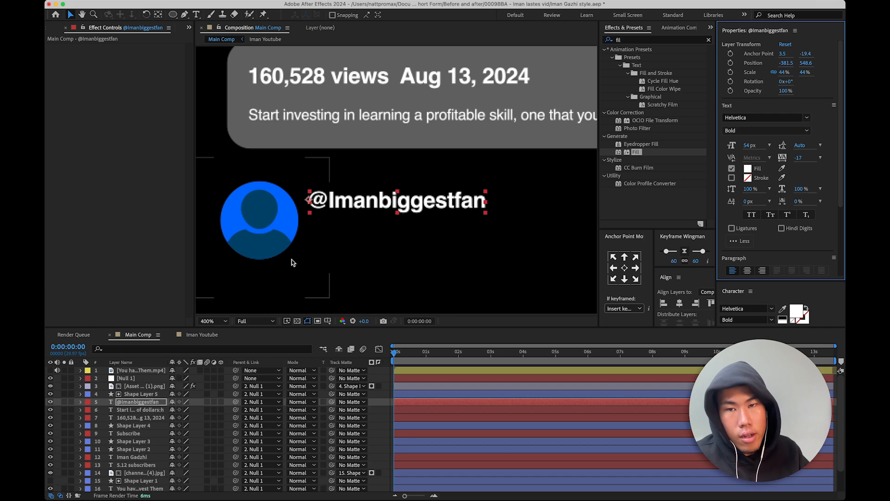
{"action": "left_click", "coordinate": [445, 433]}
{"action": "key", "text": "comma"}
{"action": "key", "text": "comma"}
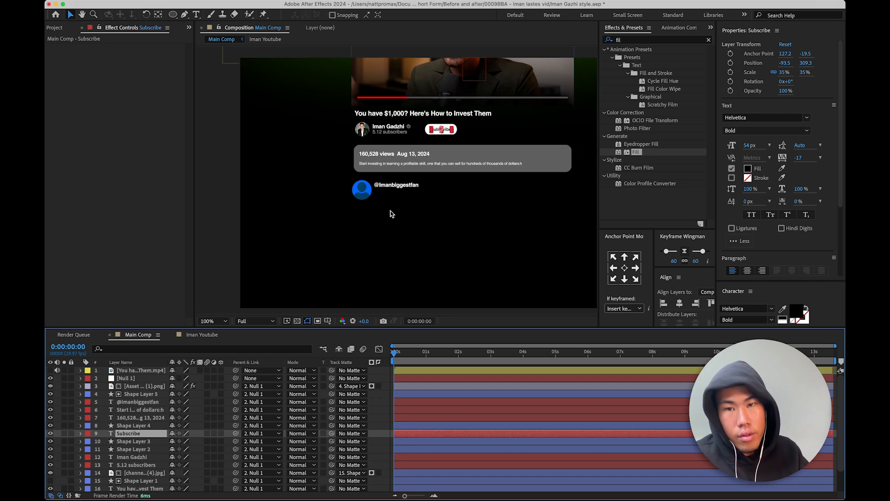
- Scale the avatar's blue circle to 71% and its person icon to 12%, and move the views and date layer above the description text layer
{"action": "key", "text": "period"}
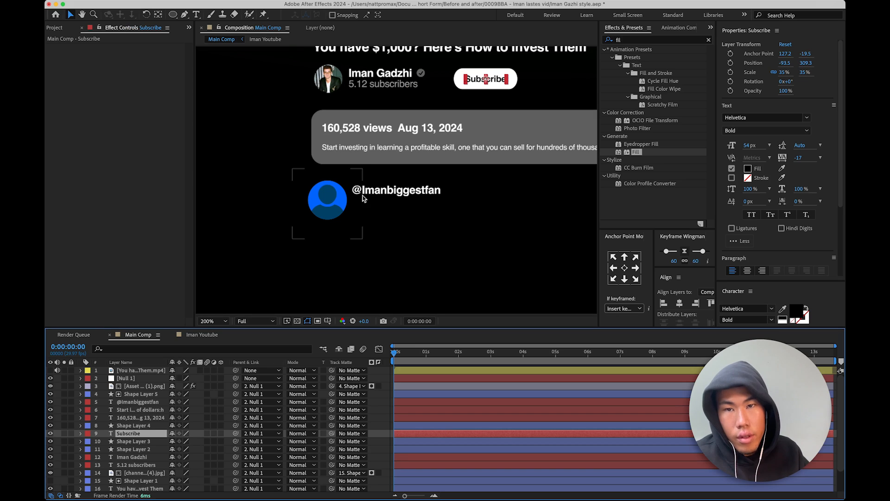
{"action": "left_click", "coordinate": [328, 205]}
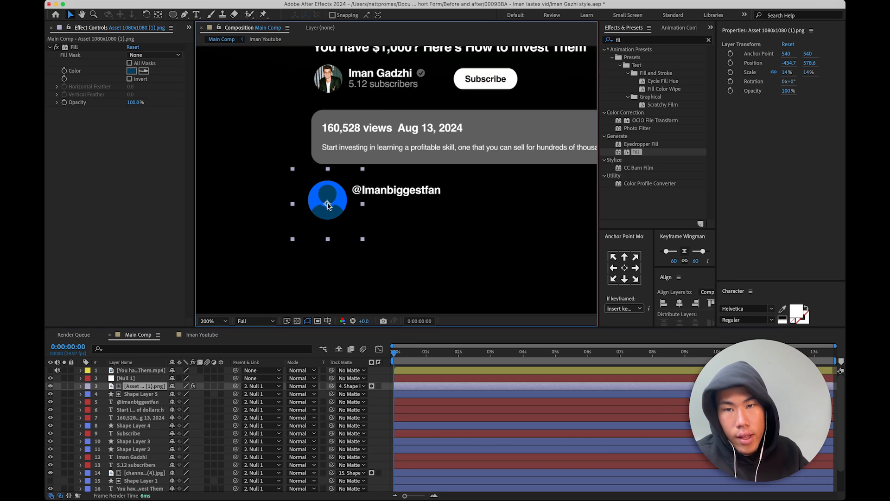
{"action": "left_click", "coordinate": [145, 395], "text": "shift"}
{"action": "key", "text": "period"}
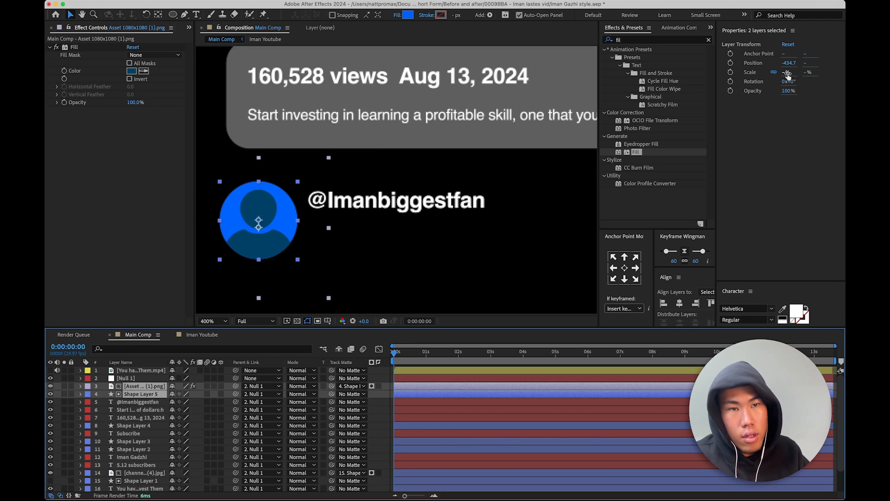
{"action": "left_click_drag", "start_coordinate": [788, 75], "coordinate": [780, 75]}
{"action": "left_click_drag", "start_coordinate": [128, 417], "coordinate": [127, 399]}
{"action": "left_click", "coordinate": [141, 386]}
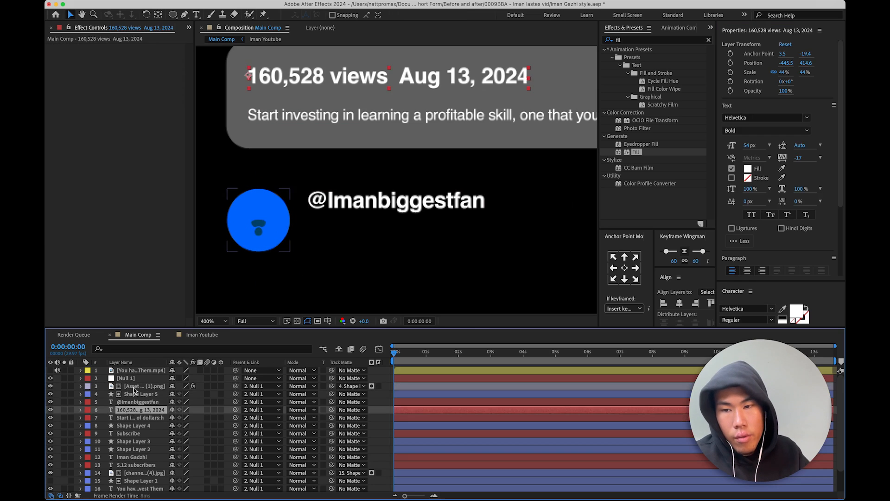
{"action": "left_click_drag", "start_coordinate": [792, 75], "coordinate": [794, 72]}
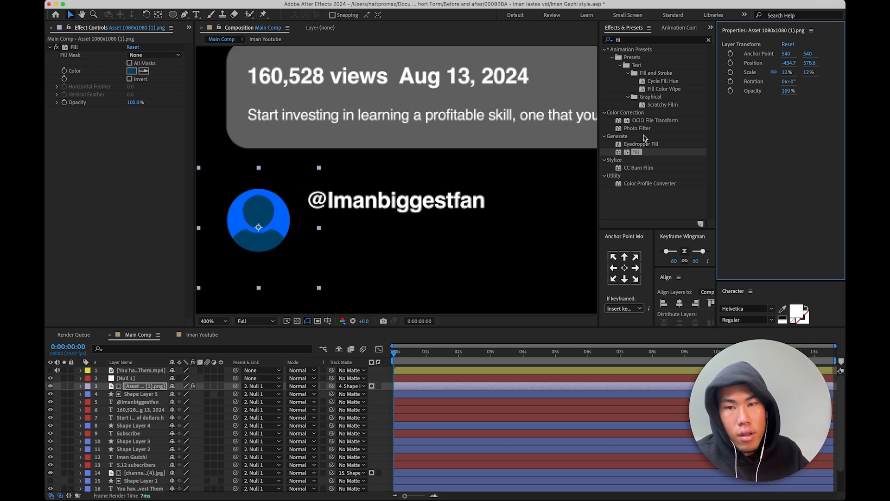
{"action": "left_click", "coordinate": [366, 210]}
{"action": "mouse_move", "coordinate": [782, 75]}
{"action": "left_mouse_down"}
{"action": "mouse_move", "coordinate": [781, 65]}
{"action": "mouse_move", "coordinate": [818, 62]}
{"action": "mouse_move", "coordinate": [788, 62]}
{"action": "left_mouse_up"}
{"action": "left_click", "coordinate": [218, 321]}
{"action": "left_click", "coordinate": [226, 327]}
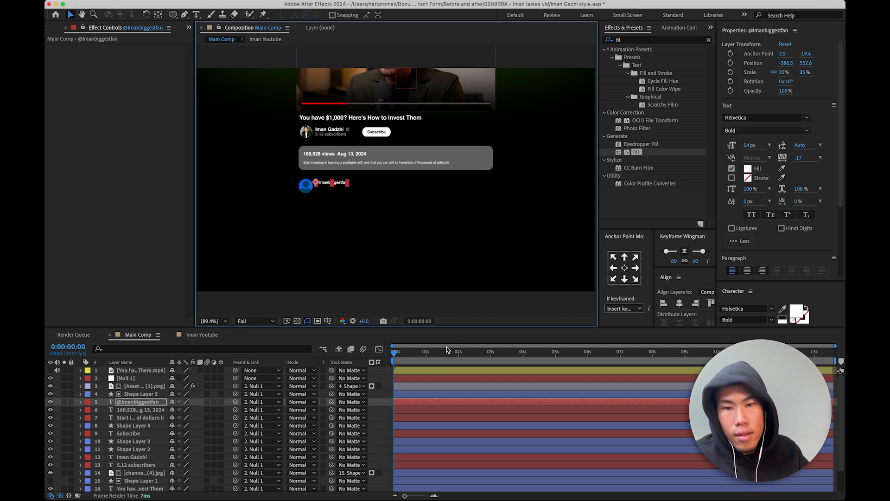
{"action": "left_click", "coordinate": [443, 352]}
{"action": "left_click", "coordinate": [413, 394]}
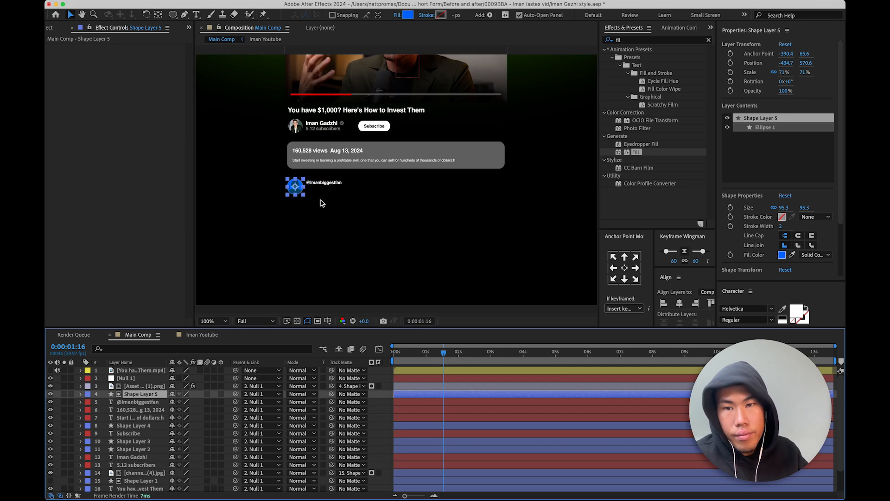
{"action": "scroll", "coordinate": [323, 204], "scroll_direction": "up", "scroll_amount": 3}
{"action": "left_click_drag", "start_coordinate": [322, 209], "coordinate": [408, 178]}
{"action": "scroll", "coordinate": [363, 187], "scroll_direction": "up", "scroll_amount": 1}
{"action": "left_click", "coordinate": [388, 380]}
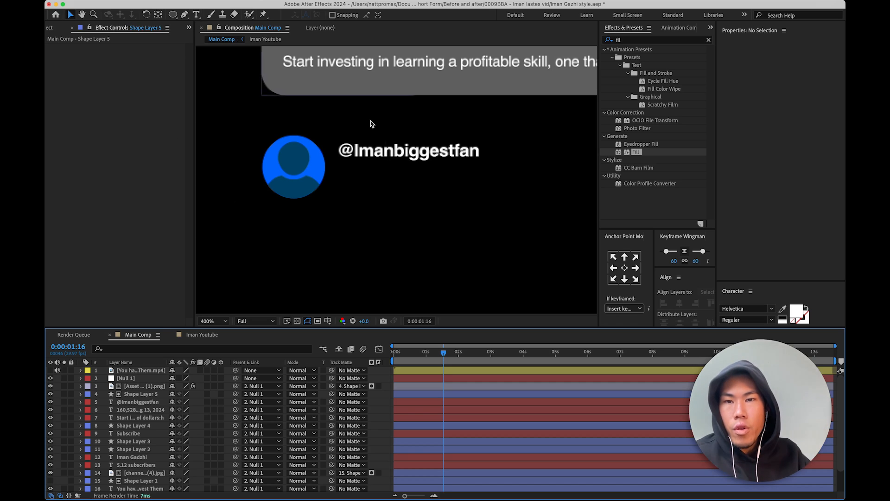
{"action": "key", "text": "comma"}
{"action": "left_click", "coordinate": [389, 60]}
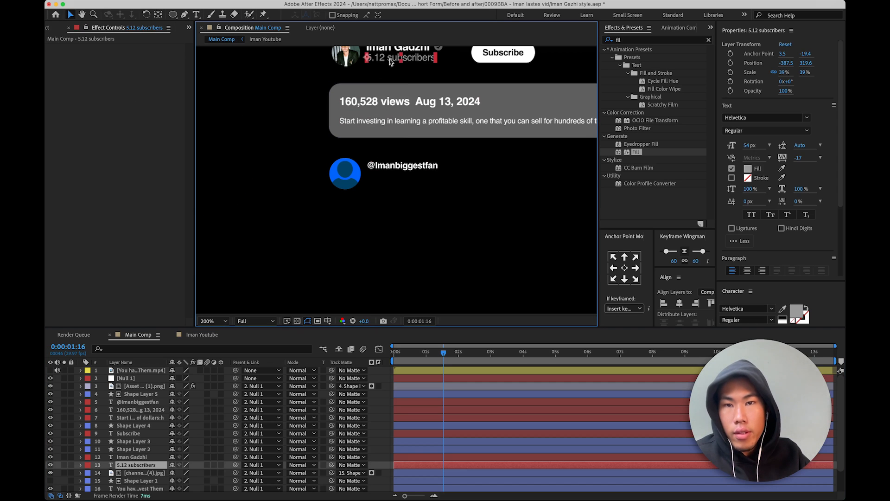
{"action": "key", "text": "super+v"}
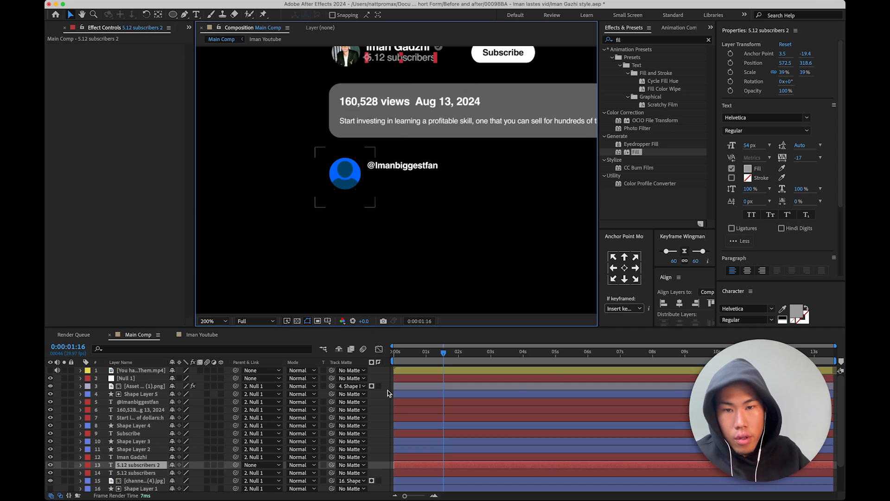
{"action": "left_click_drag", "start_coordinate": [131, 465], "coordinate": [143, 409]}
{"action": "left_click", "coordinate": [746, 170]}
{"action": "left_click_drag", "start_coordinate": [286, 314], "coordinate": [201, 292]}
{"action": "left_click", "coordinate": [408, 297]}
{"action": "left_click_drag", "start_coordinate": [804, 65], "coordinate": [816, 65]}
{"action": "scroll", "coordinate": [396, 179], "scroll_direction": "up", "scroll_amount": 2}
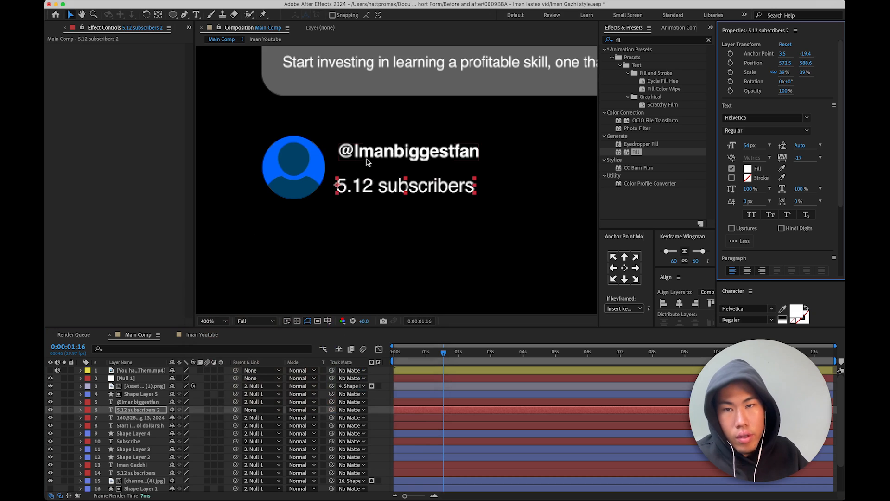
- Try to give the unparented subscribers copy the username's X position of -386.5
{"action": "left_click", "coordinate": [398, 153]}
{"action": "left_click", "coordinate": [785, 63]}
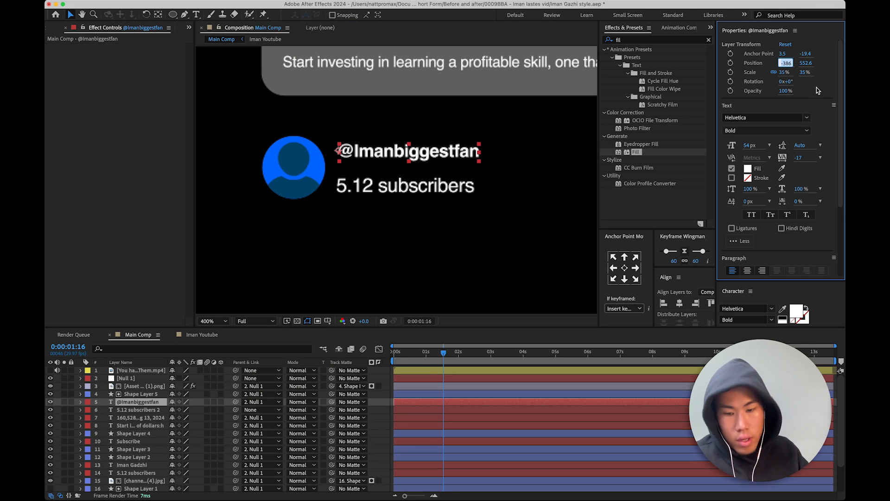
{"action": "left_click", "coordinate": [138, 410]}
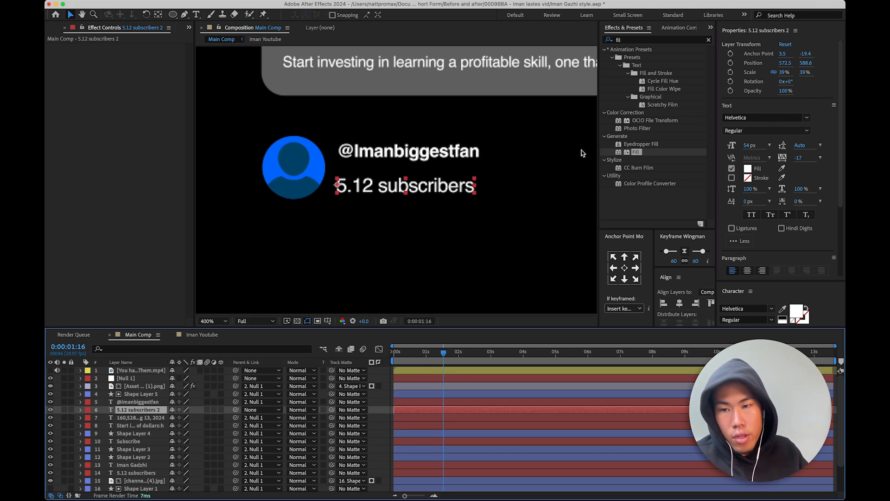
{"action": "left_click", "coordinate": [785, 62]}
{"action": "key", "text": "Return"}
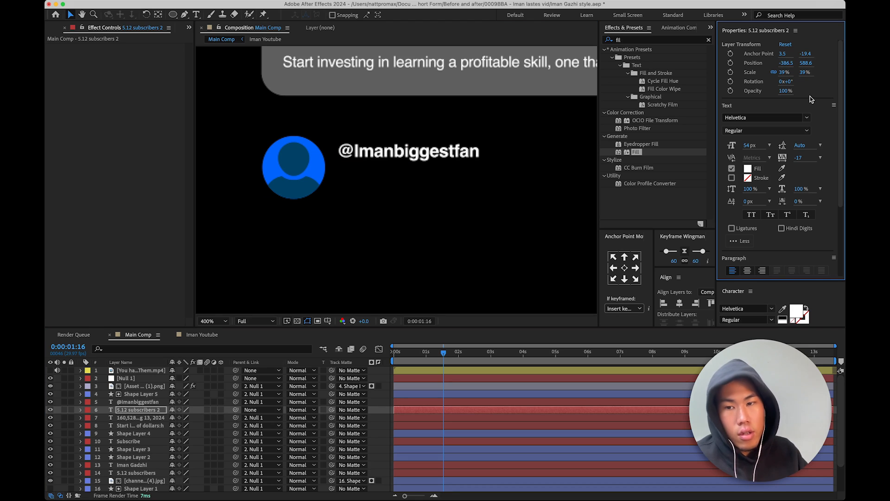
{"action": "key", "text": "super+z"}
- Parent the copied subscribers text to Null 1 and position it at -386.5, 578.6 under the username
{"action": "left_click_drag", "start_coordinate": [236, 410], "coordinate": [146, 380]}
{"action": "left_click", "coordinate": [787, 63]}
{"action": "type", "text": "-386.5"}
{"action": "key", "text": "Return"}
{"action": "key", "text": "period"}
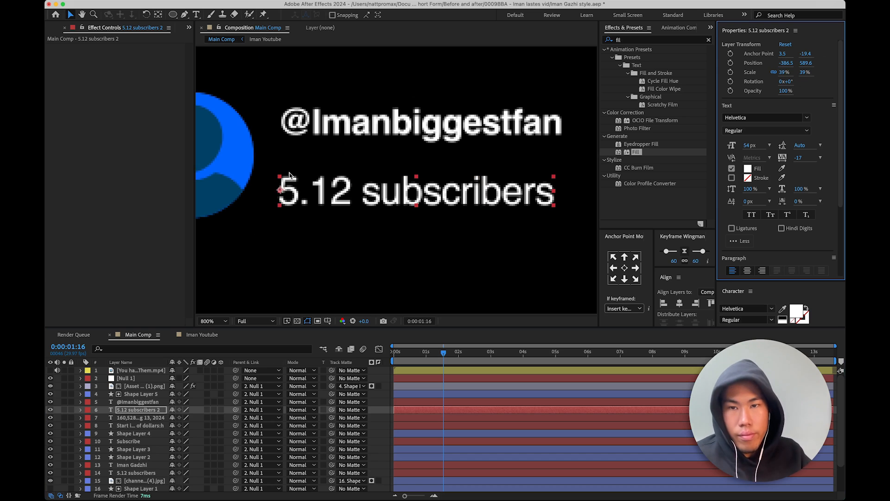
{"action": "left_click_drag", "start_coordinate": [801, 65], "coordinate": [796, 65]}
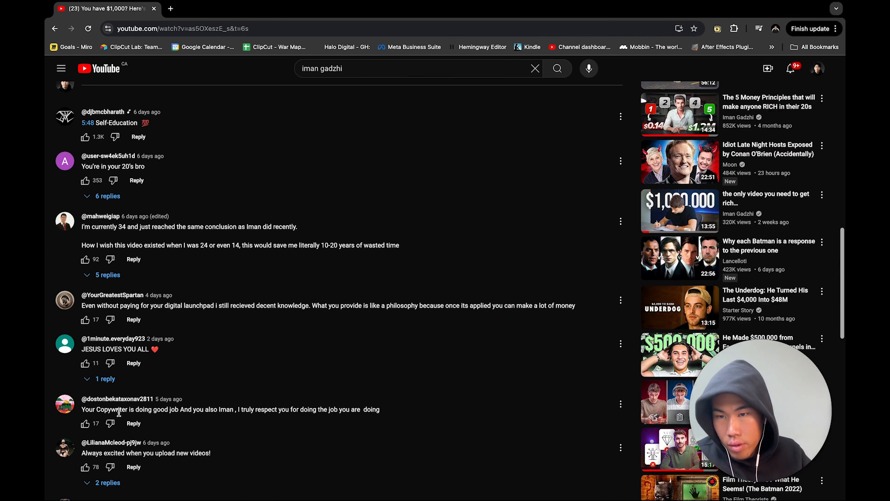
{"action": "scroll", "coordinate": [116, 338], "scroll_direction": "up", "scroll_amount": 1}
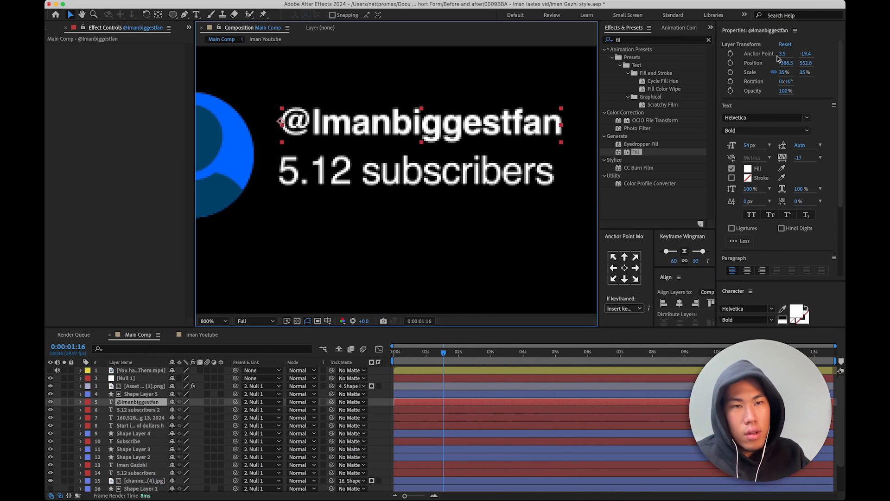
{"action": "left_click_drag", "start_coordinate": [783, 72], "coordinate": [781, 72]}
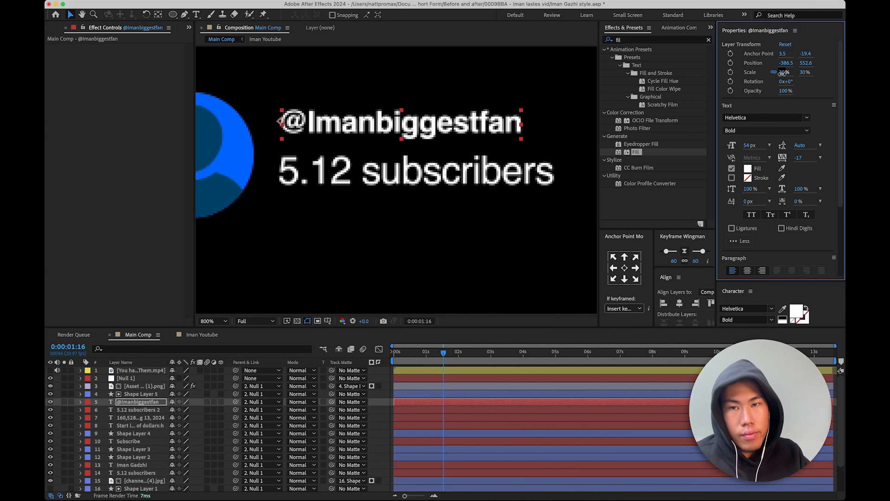
{"action": "left_click", "coordinate": [456, 164]}
{"action": "key", "text": "comma"}
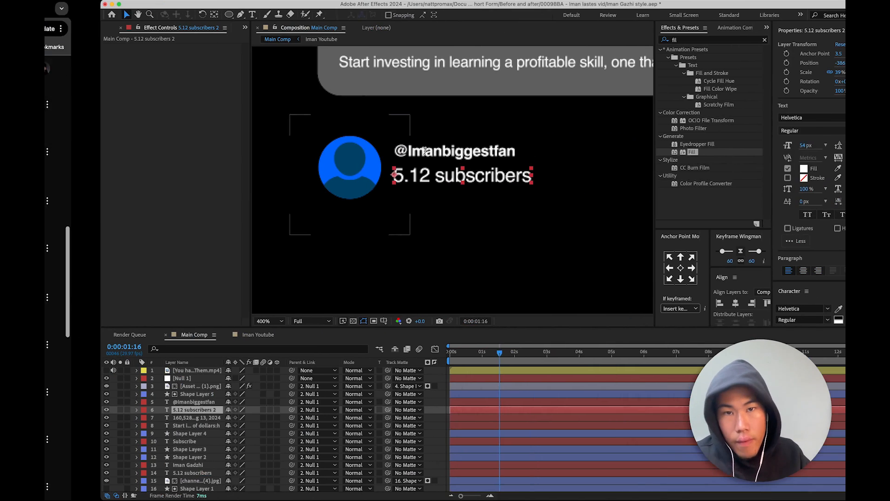
- Shift the copied subscribers text to X -383.5 and lower it together with the username by 3 px
{"action": "left_click_drag", "start_coordinate": [782, 63], "coordinate": [784, 63]}
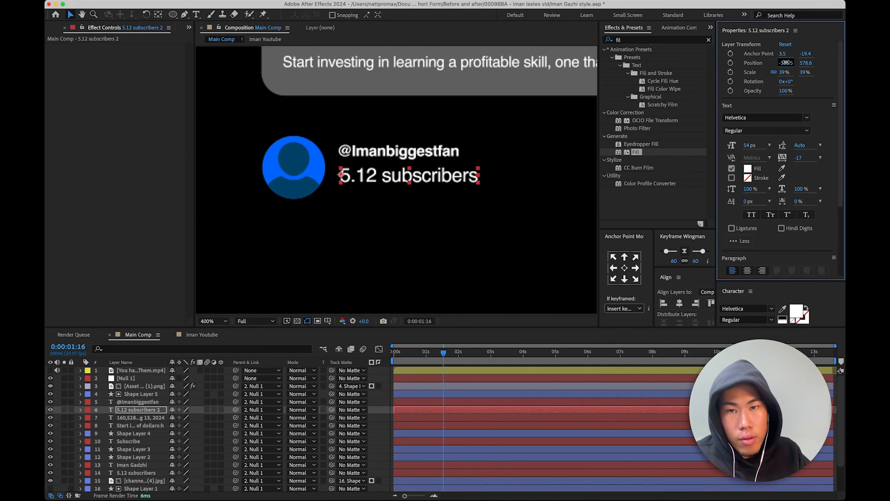
{"action": "left_click", "coordinate": [392, 154], "text": "shift"}
{"action": "left_click_drag", "start_coordinate": [800, 66], "coordinate": [803, 64]}
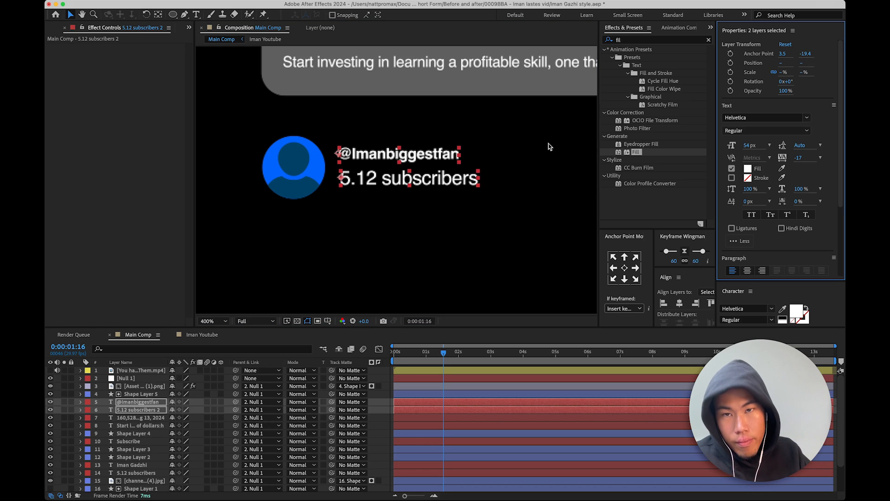
{"action": "left_click", "coordinate": [405, 377]}
{"action": "key", "text": "comma"}
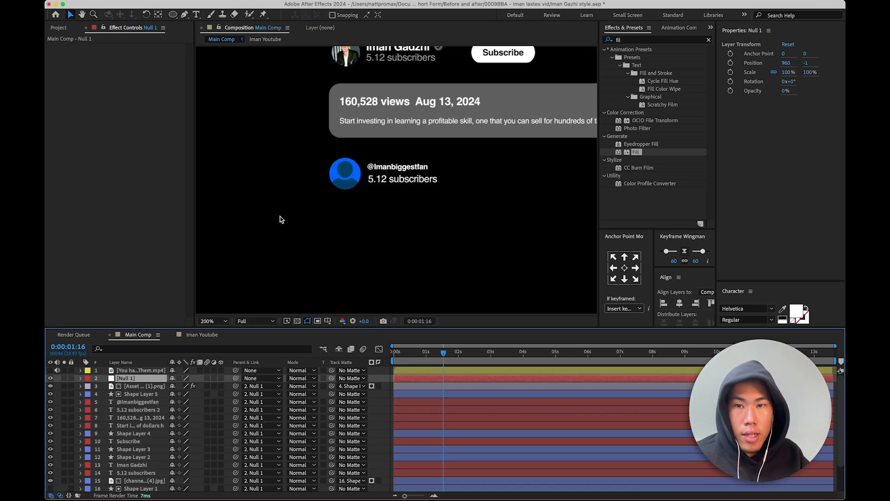
{"action": "key", "text": "period"}
{"action": "left_click", "coordinate": [374, 185]}
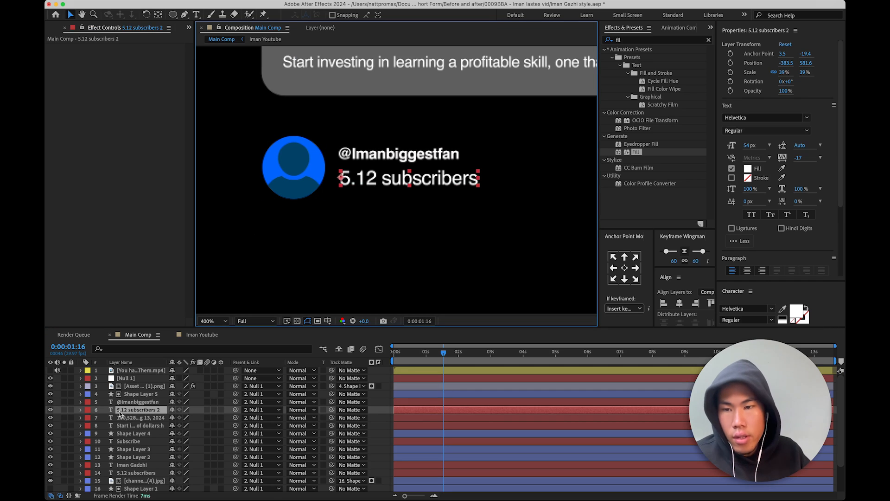
{"action": "left_click", "coordinate": [142, 401]}
{"action": "left_click", "coordinate": [143, 393]}
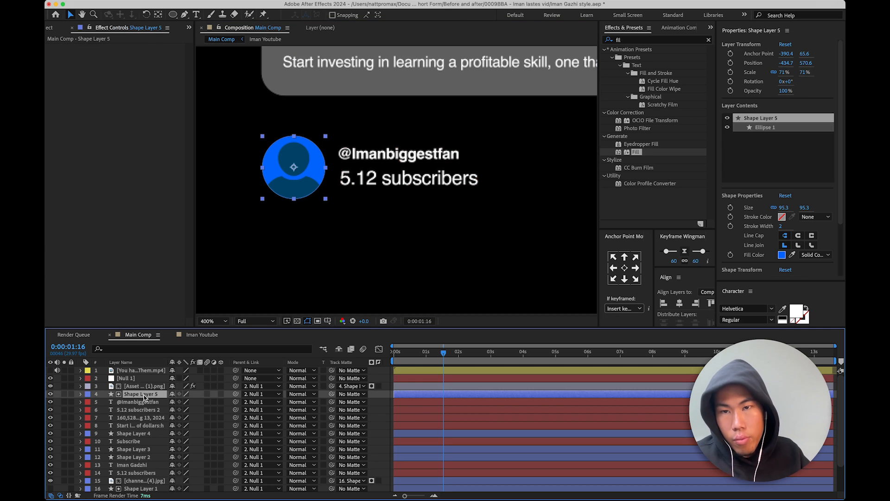
{"action": "left_click", "coordinate": [143, 401], "text": "shift"}
{"action": "left_click", "coordinate": [139, 409], "text": "shift"}
{"action": "left_click", "coordinate": [147, 387], "text": "shift"}
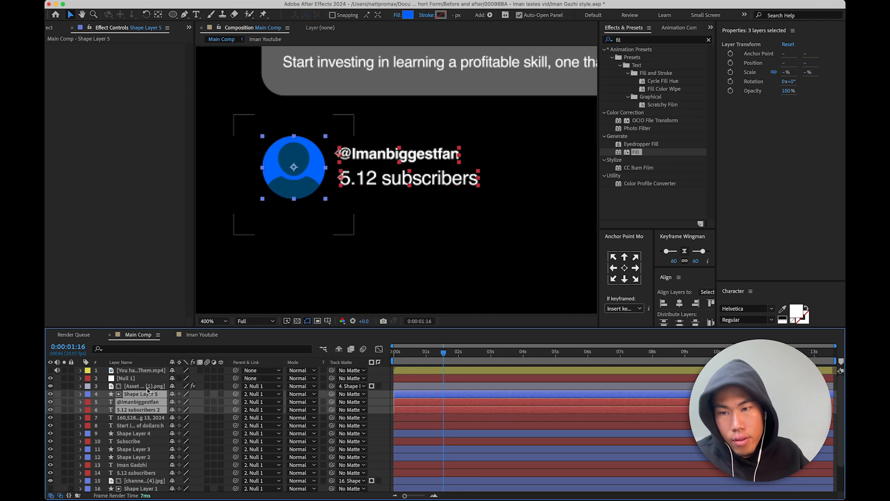
{"action": "right_click", "coordinate": [148, 391]}
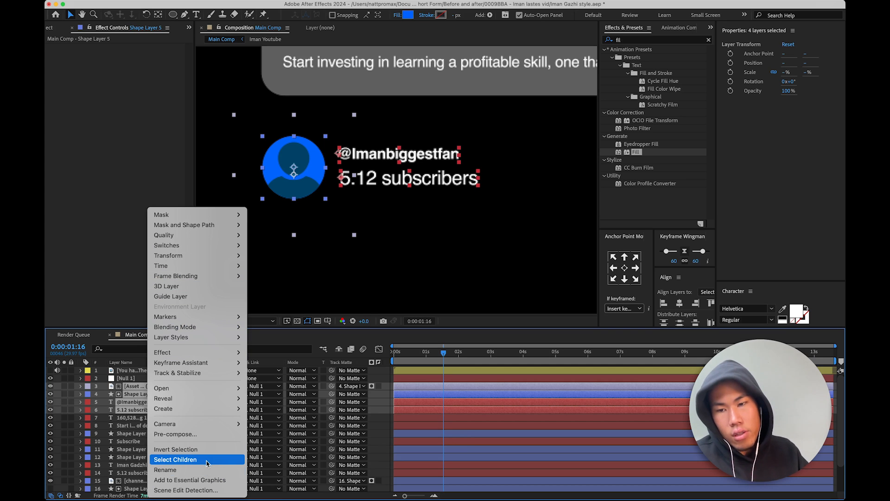
{"action": "left_click", "coordinate": [210, 434]}
{"action": "type", "text": "Comment section 1"}
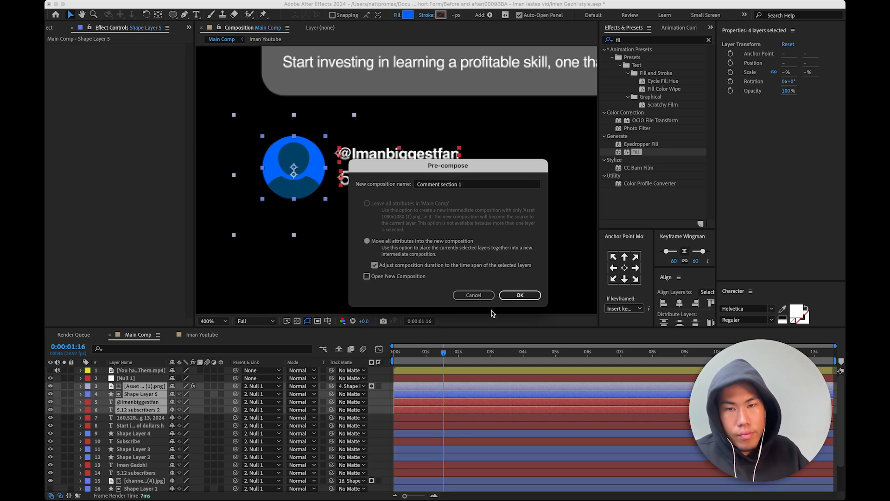
{"action": "left_click", "coordinate": [519, 294]}
- Open the Comment section 1 composition and select its 5.12 subscribers 2 text layer
{"action": "scroll", "coordinate": [325, 244], "scroll_direction": "down", "scroll_amount": 1}
{"action": "scroll", "coordinate": [408, 172], "scroll_direction": "up", "scroll_amount": 1}
{"action": "scroll", "coordinate": [381, 197], "scroll_direction": "down", "scroll_amount": 1}
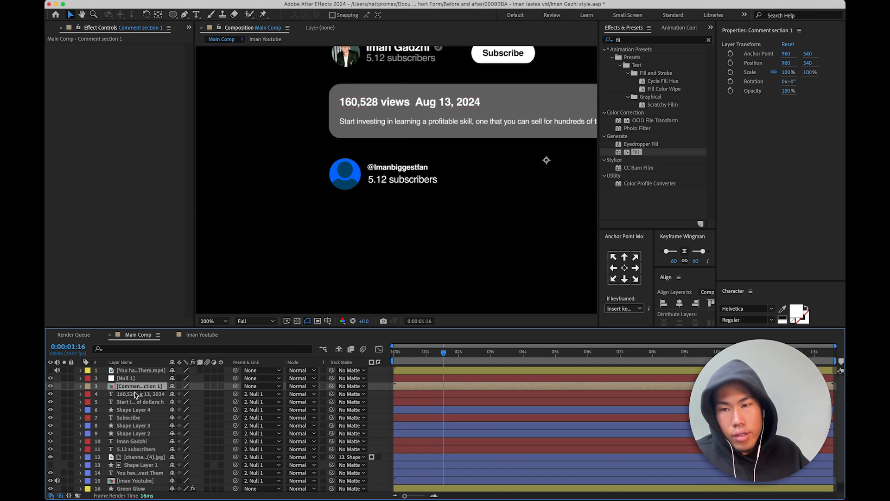
{"action": "double_click", "coordinate": [139, 386]}
{"action": "left_click_drag", "start_coordinate": [251, 204], "coordinate": [403, 174]}
{"action": "scroll", "coordinate": [323, 182], "scroll_direction": "up", "scroll_amount": 1}
{"action": "left_click", "coordinate": [154, 371]}
{"action": "left_click", "coordinate": [152, 394]}
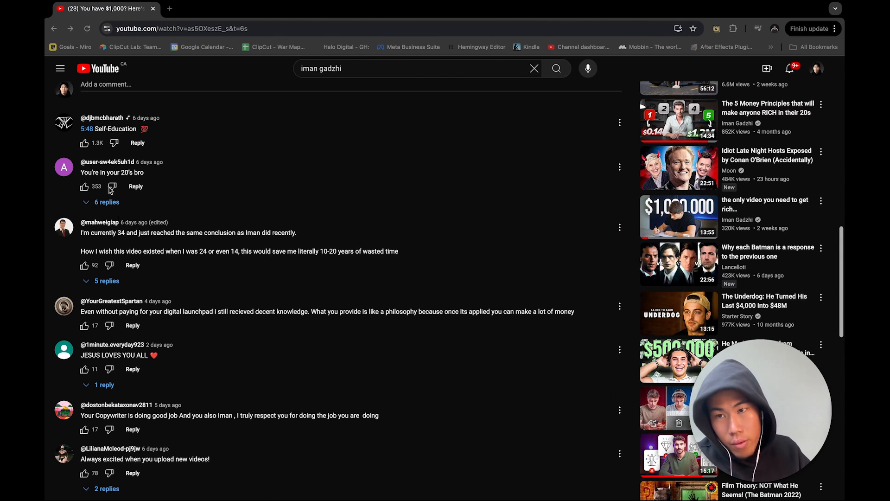
- Copy a comment from the YouTube page to replace the subscribers text with "You’re in your 20’s bro", and return to Main Comp
{"action": "double_click", "coordinate": [84, 171]}
{"action": "left_click_drag", "start_coordinate": [115, 172], "coordinate": [156, 173]}
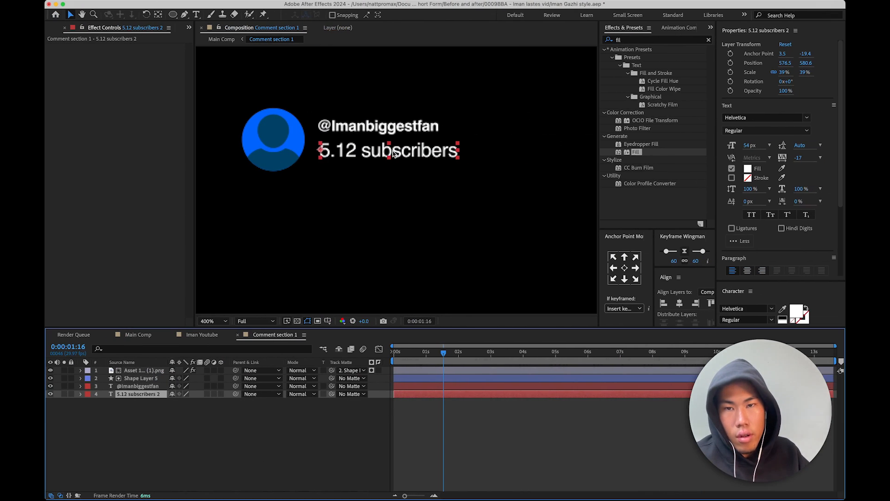
{"action": "double_click", "coordinate": [393, 153]}
{"action": "type", "text": "You’re in your 20’s bro"}
{"action": "left_click", "coordinate": [383, 468]}
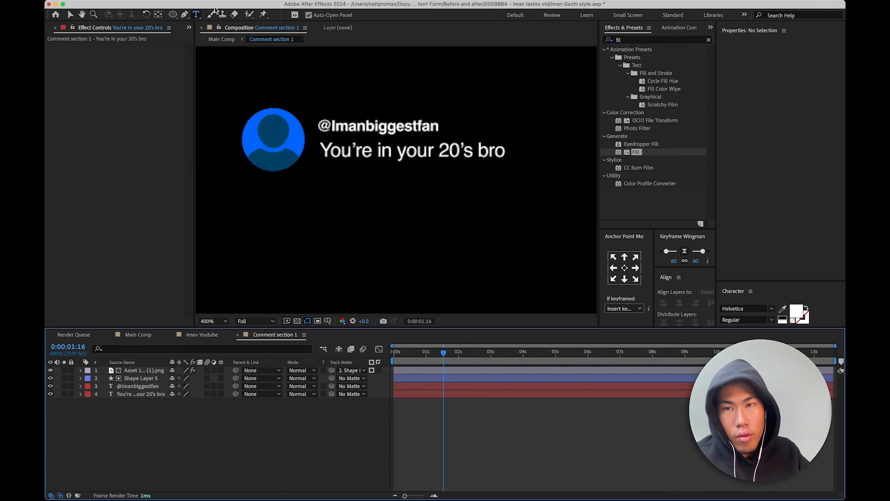
{"action": "left_click", "coordinate": [220, 38]}
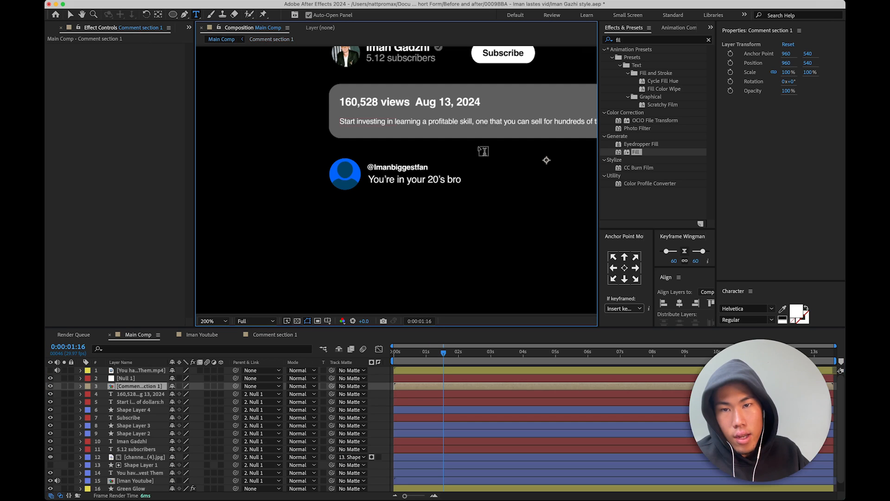
- Duplicate the Comment section 1 composition in the project and add the copy to Main Comp just below Null 1
{"action": "left_click", "coordinate": [49, 29]}
{"action": "left_click", "coordinate": [82, 147]}
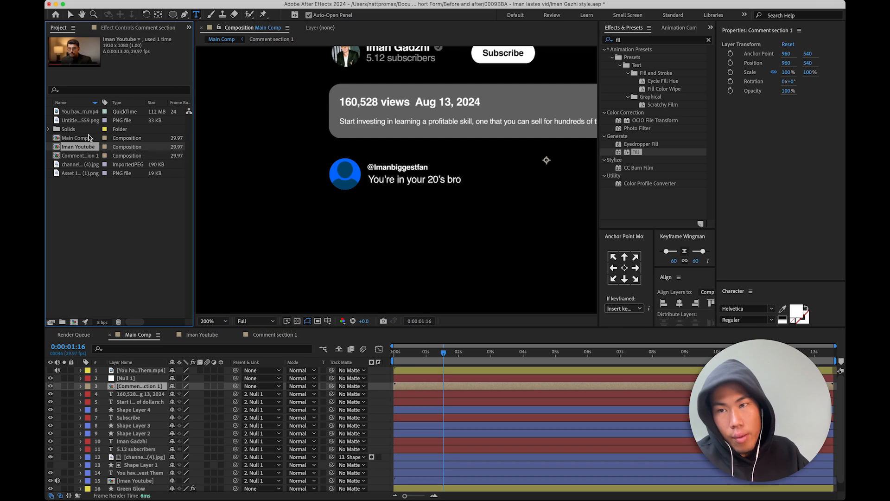
{"action": "left_click", "coordinate": [88, 138]}
{"action": "left_click", "coordinate": [89, 147]}
{"action": "left_click", "coordinate": [90, 156]}
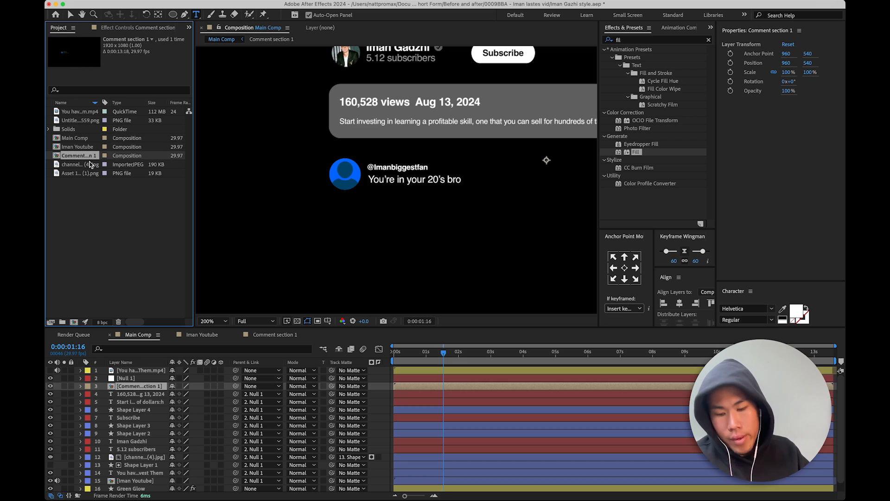
{"action": "key", "text": "ctrl+d"}
{"action": "left_click_drag", "start_coordinate": [88, 157], "coordinate": [202, 379]}
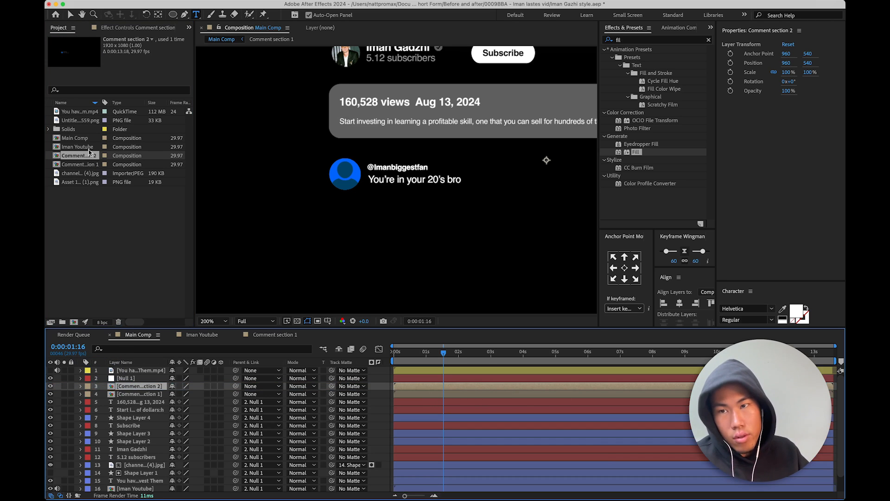
- Compare the two comment compositions, inspect the layers inside Comment section 2 and return to Main Comp
{"action": "left_click", "coordinate": [71, 165]}
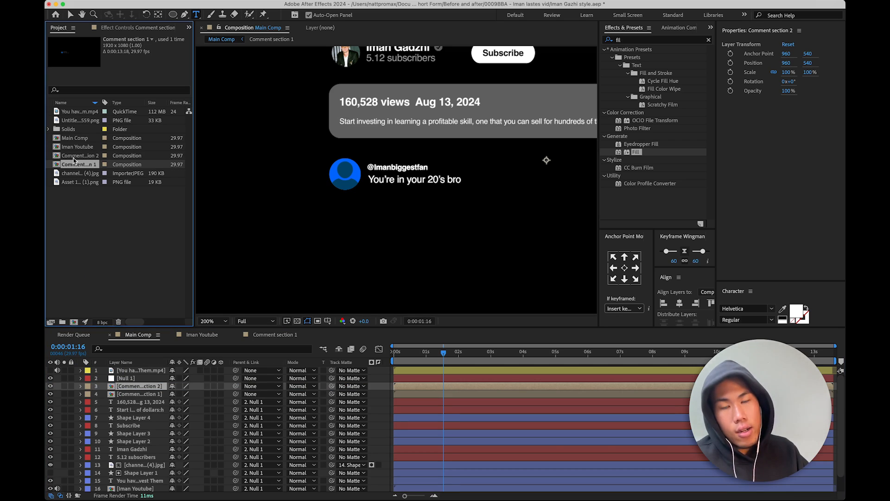
{"action": "left_click", "coordinate": [154, 395]}
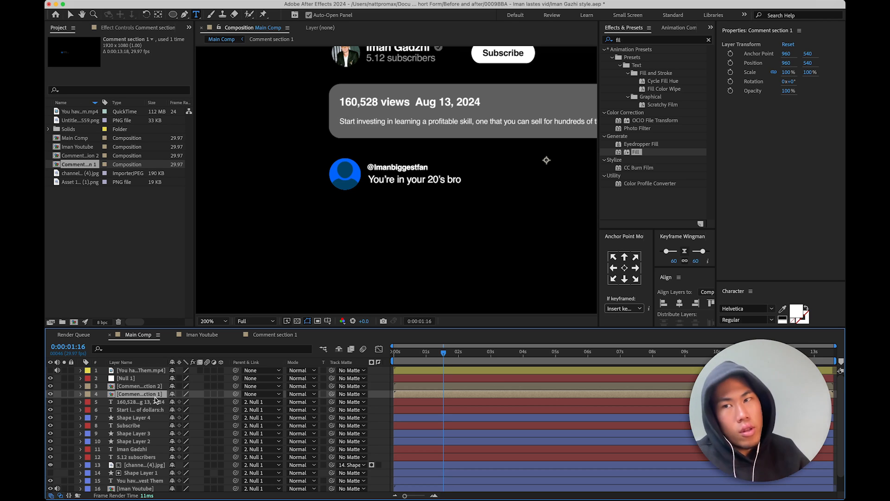
{"action": "double_click", "coordinate": [135, 386]}
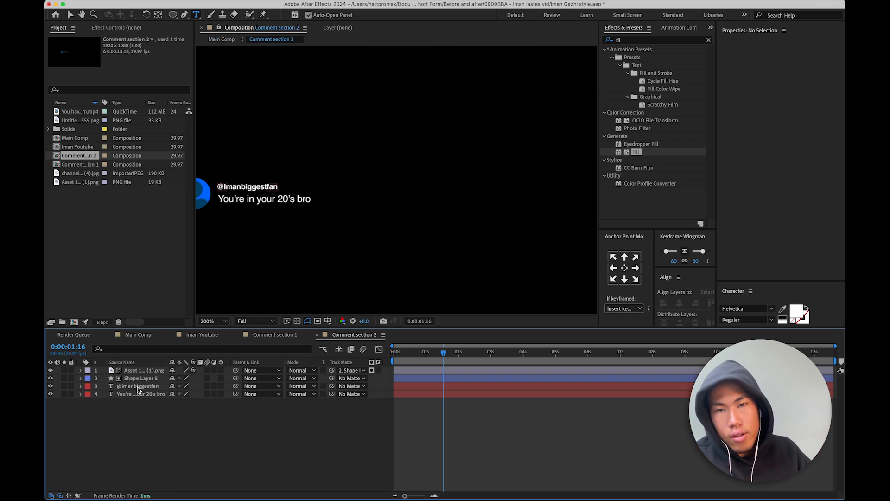
{"action": "left_click", "coordinate": [223, 40]}
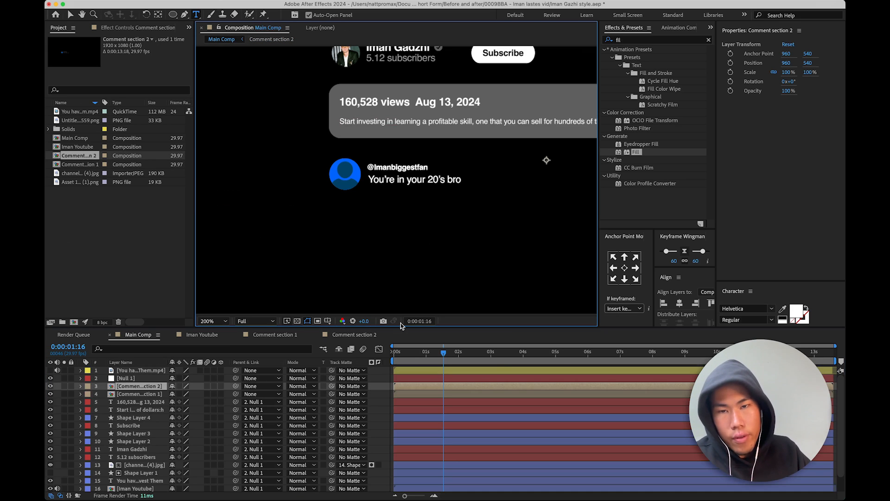
- Move the Comment section 2 layer down to Y position 634, beneath the first comment
{"action": "key", "text": "v"}
{"action": "left_click_drag", "start_coordinate": [808, 63], "coordinate": [843, 73]}
{"action": "scroll", "coordinate": [406, 193], "scroll_direction": "down", "scroll_amount": 1}
{"action": "scroll", "coordinate": [410, 203], "scroll_direction": "up", "scroll_amount": 1}
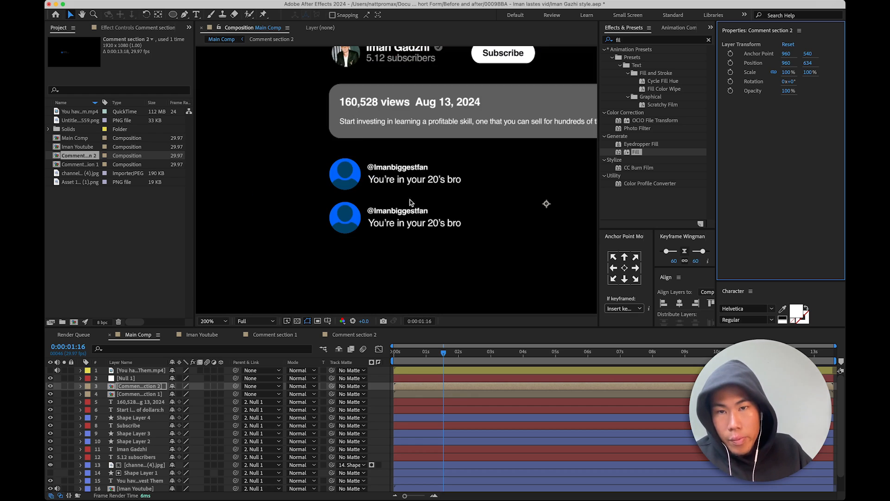
{"action": "scroll", "coordinate": [410, 202], "scroll_direction": "down", "scroll_amount": 2}
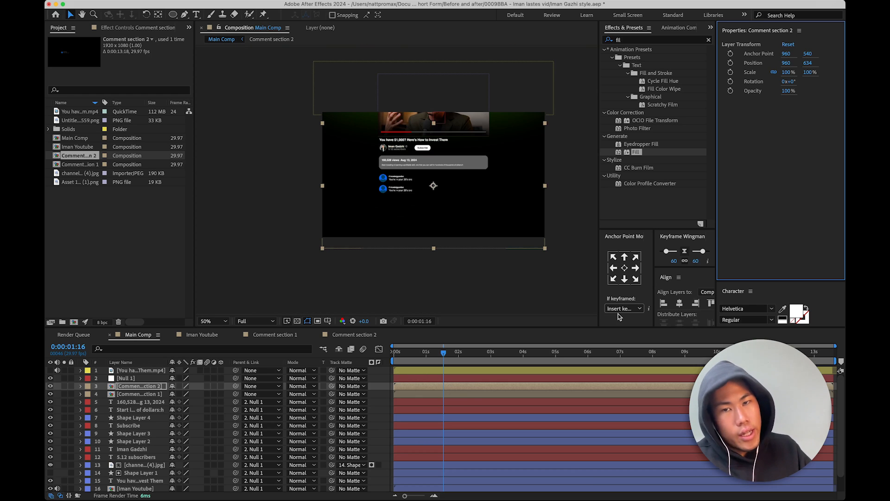
- Open Comment section 2 and change the fill of the avatar circle, Shape Layer 5, from blue to red D81515
{"action": "scroll", "coordinate": [394, 232], "scroll_direction": "up", "scroll_amount": 1}
{"action": "double_click", "coordinate": [489, 385]}
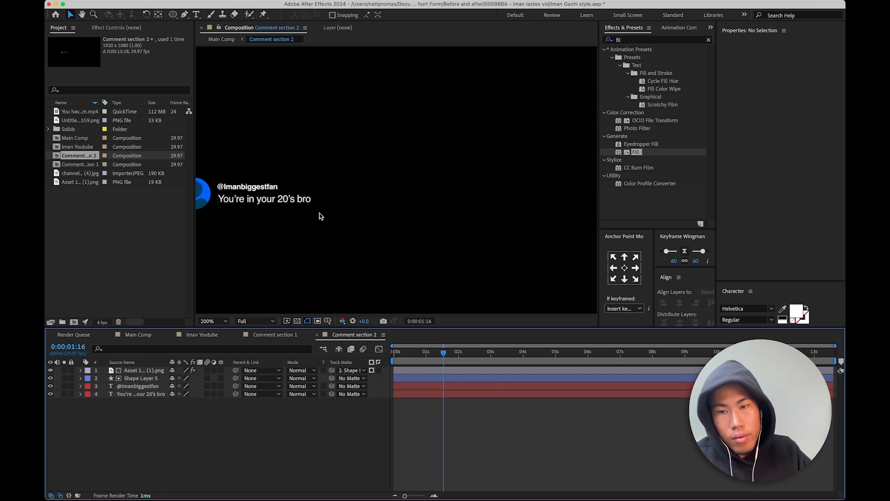
{"action": "key", "text": "h"}
{"action": "key", "text": "space"}
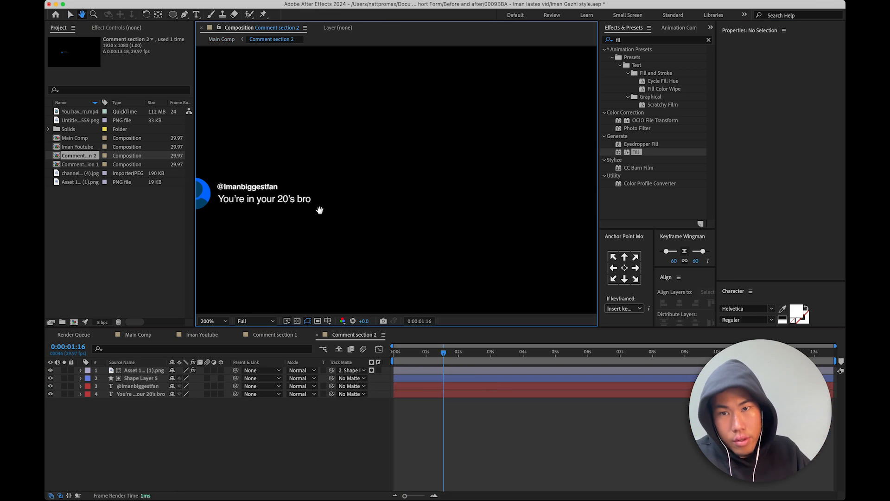
{"action": "left_click_drag", "start_coordinate": [239, 218], "coordinate": [327, 210]}
{"action": "scroll", "coordinate": [325, 204], "scroll_direction": "up", "scroll_amount": 1}
{"action": "left_click_drag", "start_coordinate": [255, 200], "coordinate": [394, 207]}
{"action": "left_click", "coordinate": [140, 371]}
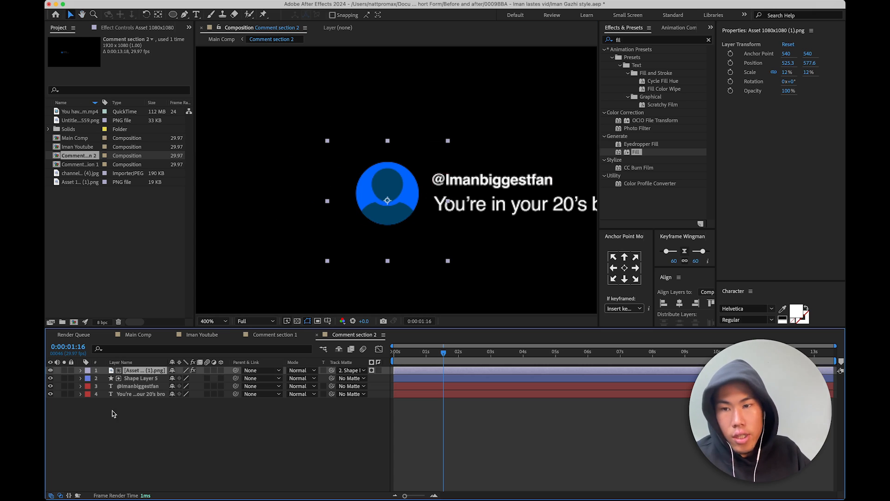
{"action": "left_click", "coordinate": [135, 378]}
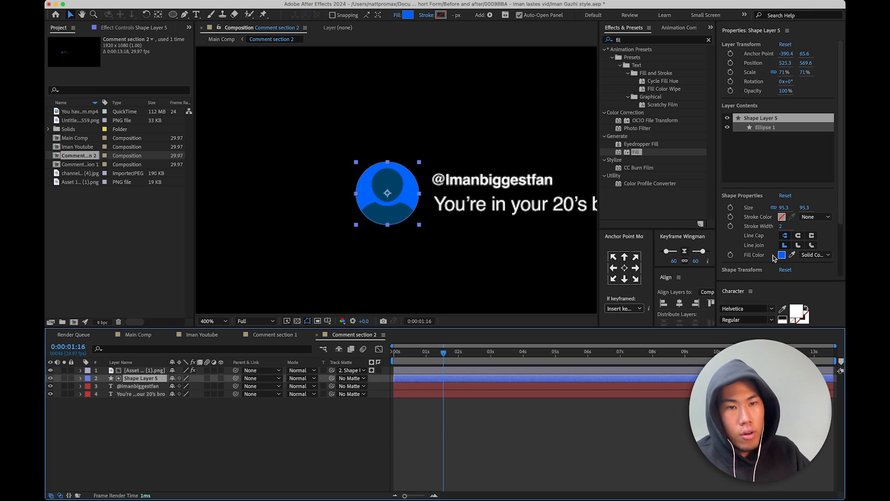
{"action": "left_click", "coordinate": [781, 255]}
{"action": "left_click_drag", "start_coordinate": [333, 311], "coordinate": [333, 294]}
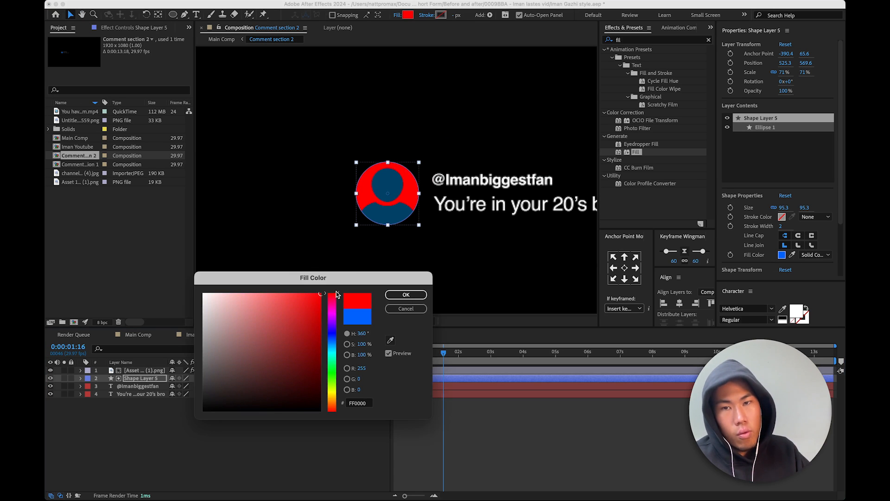
{"action": "mouse_move", "coordinate": [290, 320]}
{"action": "left_mouse_down"}
{"action": "mouse_move", "coordinate": [321, 321]}
{"action": "mouse_move", "coordinate": [310, 311]}
{"action": "left_mouse_up"}
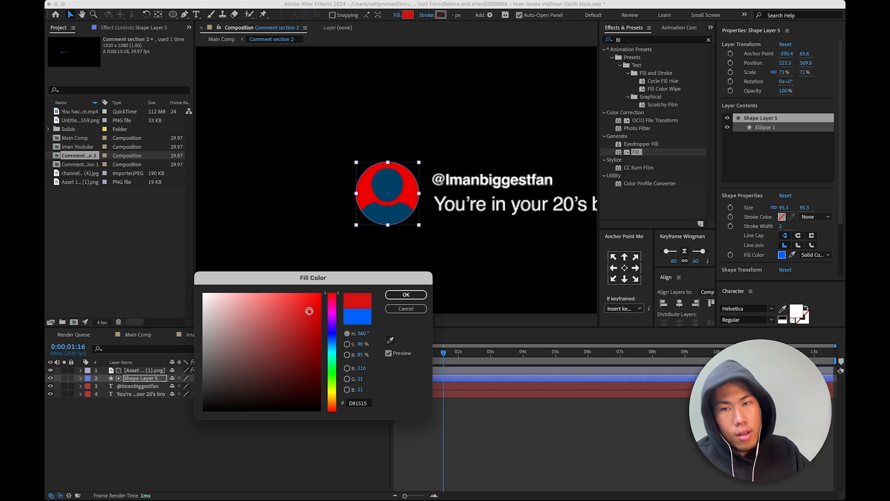
{"action": "left_click", "coordinate": [406, 294]}
- Set the Fill effect colour of the avatar silhouette image in Comment section 2 to dark red 580101
{"action": "left_click", "coordinate": [144, 370]}
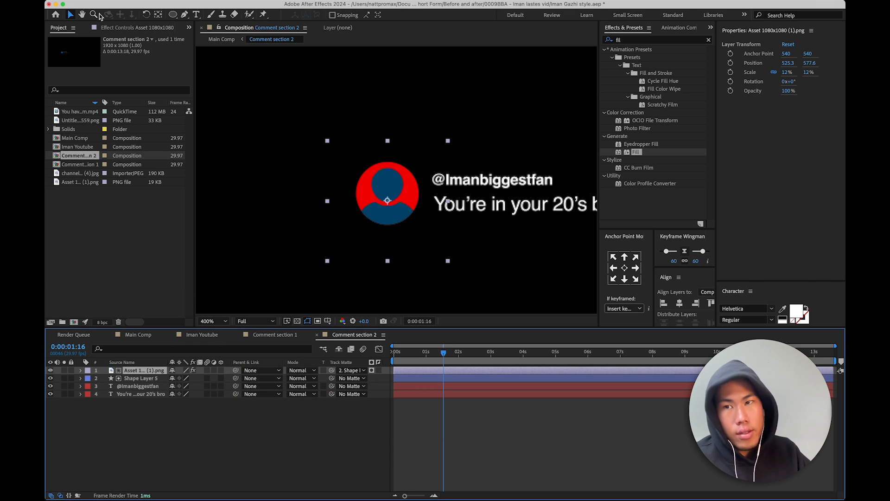
{"action": "left_click", "coordinate": [120, 29]}
{"action": "left_click", "coordinate": [132, 71]}
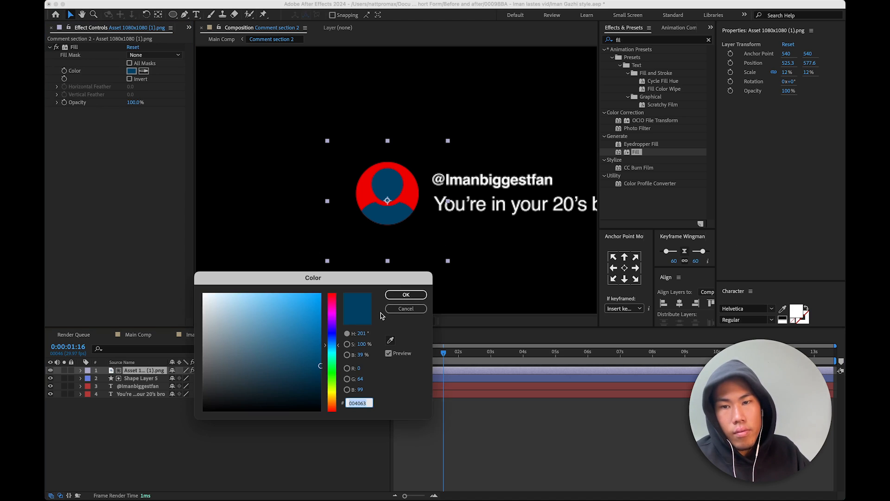
{"action": "left_click_drag", "start_coordinate": [332, 326], "coordinate": [336, 286]}
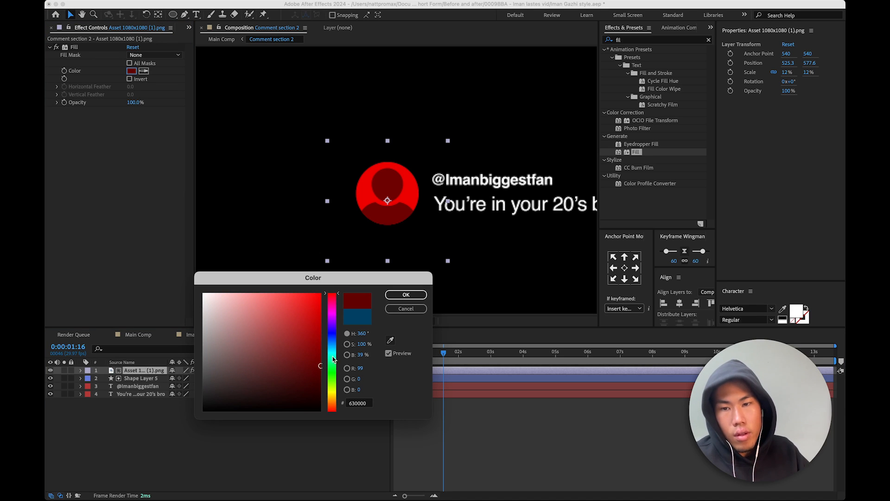
{"action": "left_click", "coordinate": [319, 367]}
{"action": "left_click", "coordinate": [406, 295]}
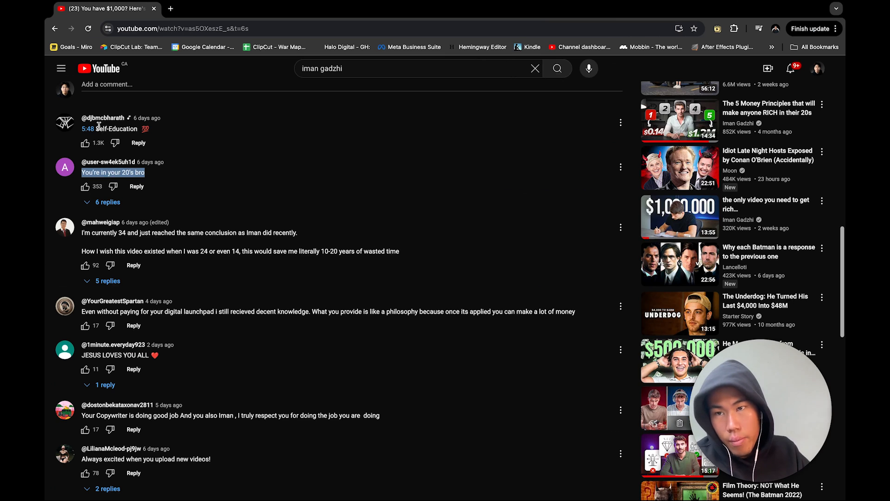
- Copy the comment "Bro became RDJ for us" from the YouTube page in the browser and replace the comment text in Comment section 2 with it
{"action": "left_click_drag", "start_coordinate": [95, 128], "coordinate": [155, 130]}
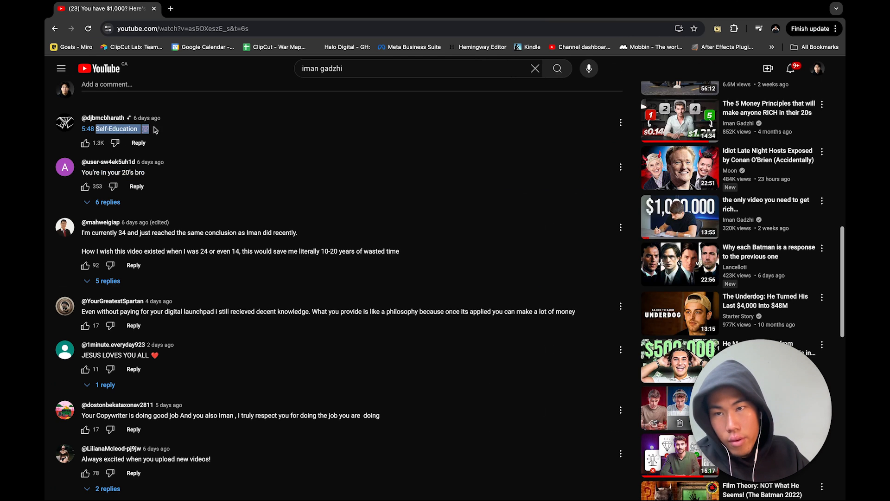
{"action": "scroll", "coordinate": [107, 355], "scroll_direction": "down", "scroll_amount": 3}
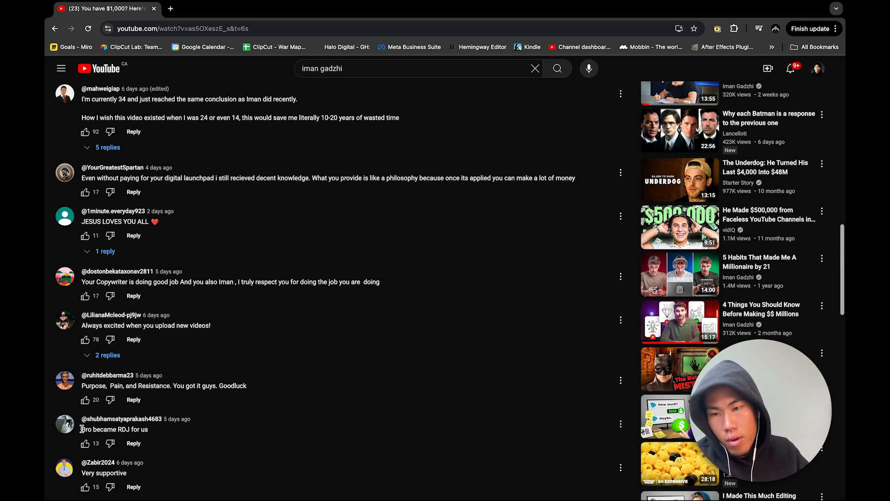
{"action": "left_click_drag", "start_coordinate": [82, 428], "coordinate": [168, 429]}
{"action": "key", "text": "ctrl+c"}
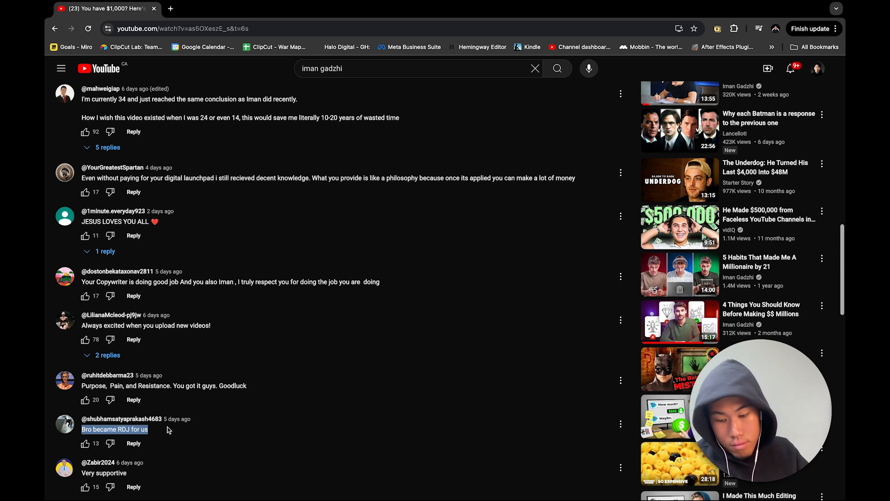
{"action": "key", "text": "ctrl+Right"}
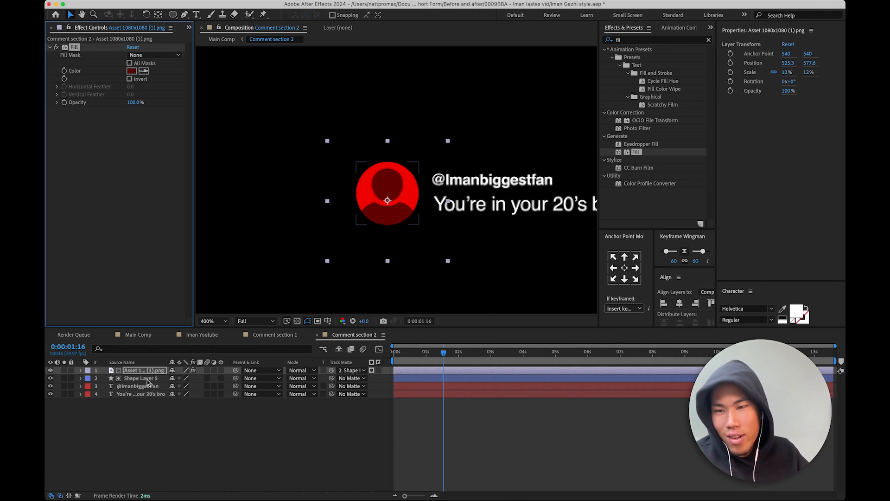
{"action": "left_click", "coordinate": [147, 379]}
{"action": "left_click", "coordinate": [145, 386]}
{"action": "left_click", "coordinate": [145, 394]}
{"action": "double_click", "coordinate": [504, 203]}
{"action": "key", "text": "ctrl+v"}
{"action": "left_click", "coordinate": [488, 147]}
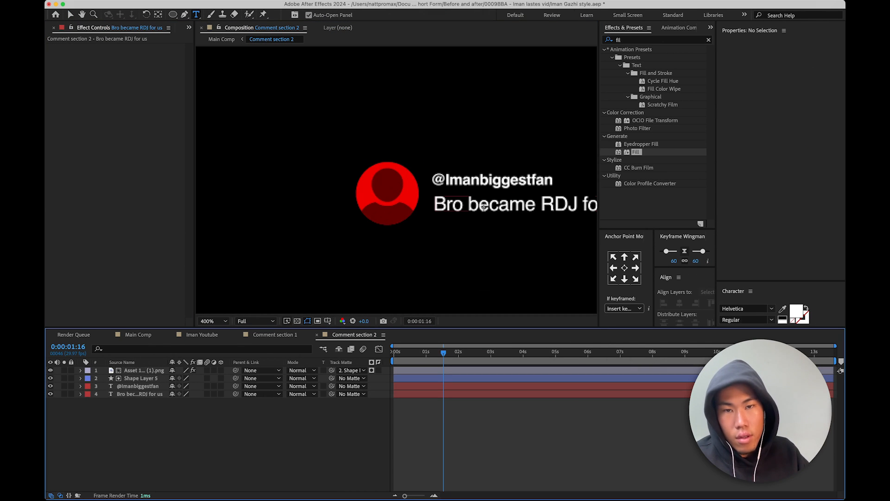
- Replace the username after the @ with a made-up handle ending in "_ecome10k", and return to Main Comp
{"action": "left_click", "coordinate": [488, 179]}
{"action": "left_click", "coordinate": [450, 179]}
{"action": "left_click_drag", "start_coordinate": [446, 180], "coordinate": [550, 172]}
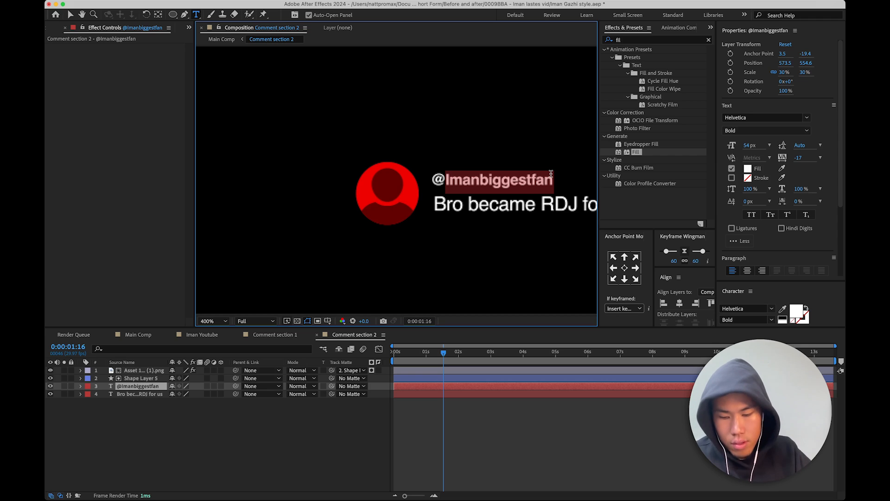
{"action": "type", "text": "alex"}
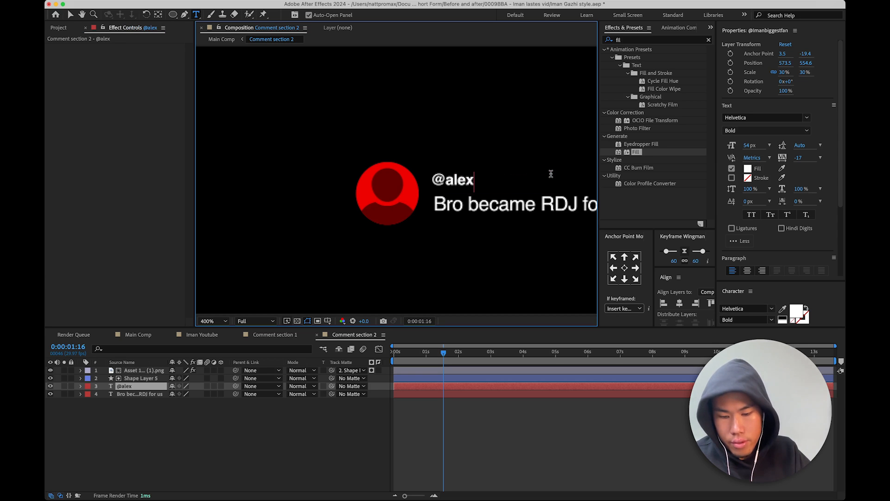
{"action": "type", "text": "_"}
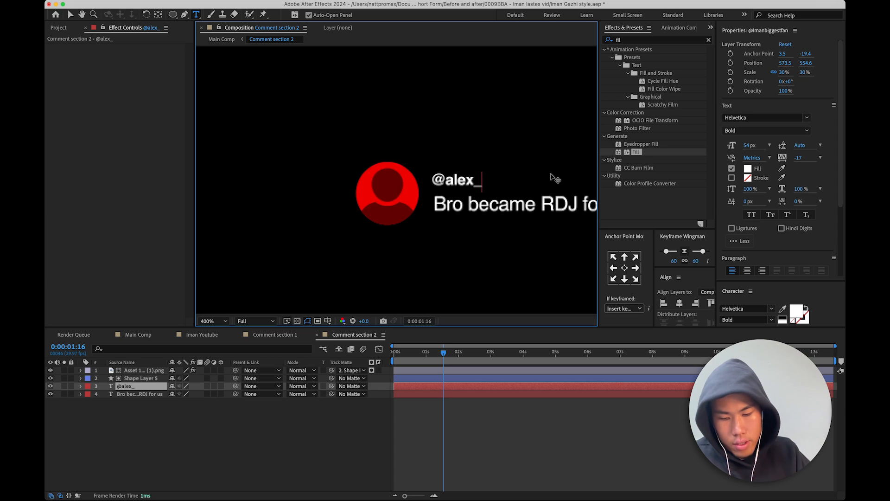
{"action": "type", "text": "eco"}
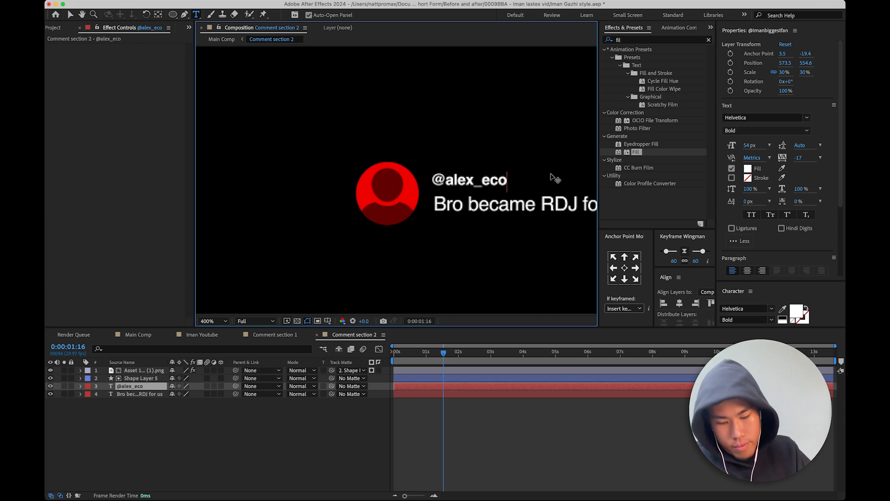
{"action": "type", "text": "me10k"}
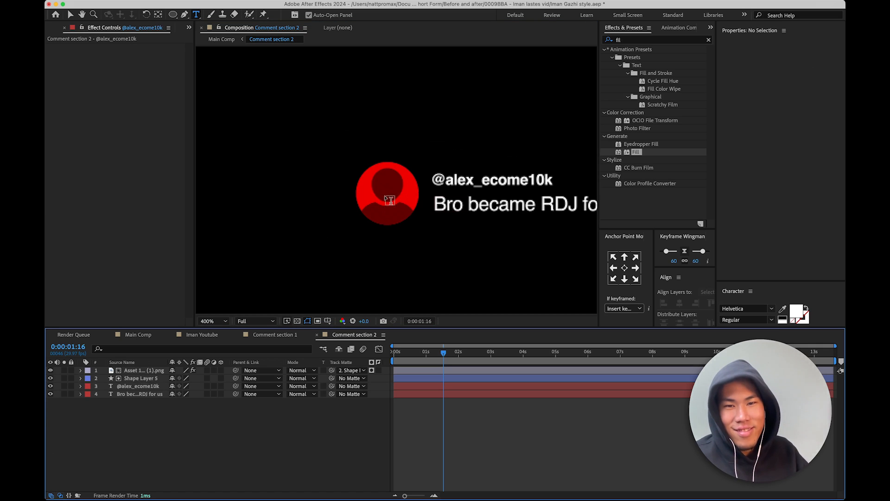
{"action": "left_click", "coordinate": [222, 39]}
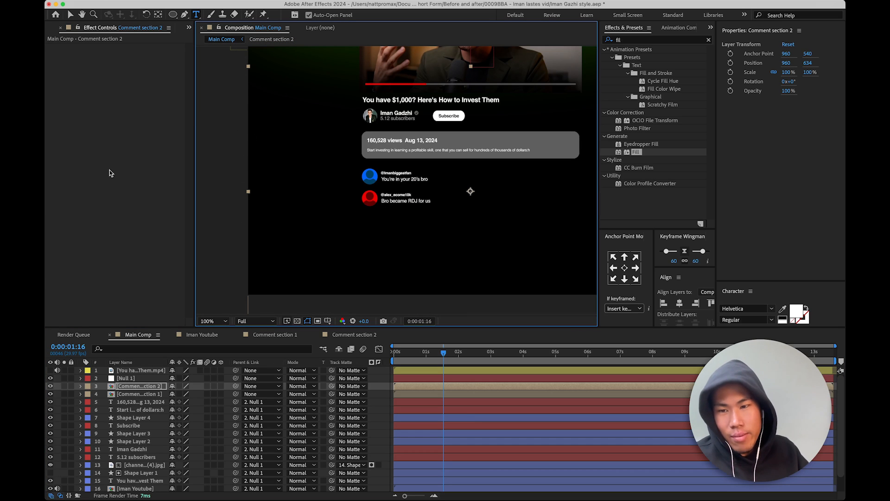
- Duplicate the Comment section 2 composition, add the copy to Main Comp below Null 1, and set its Y position to 740
{"action": "left_click", "coordinate": [94, 42]}
{"action": "left_click", "coordinate": [146, 386]}
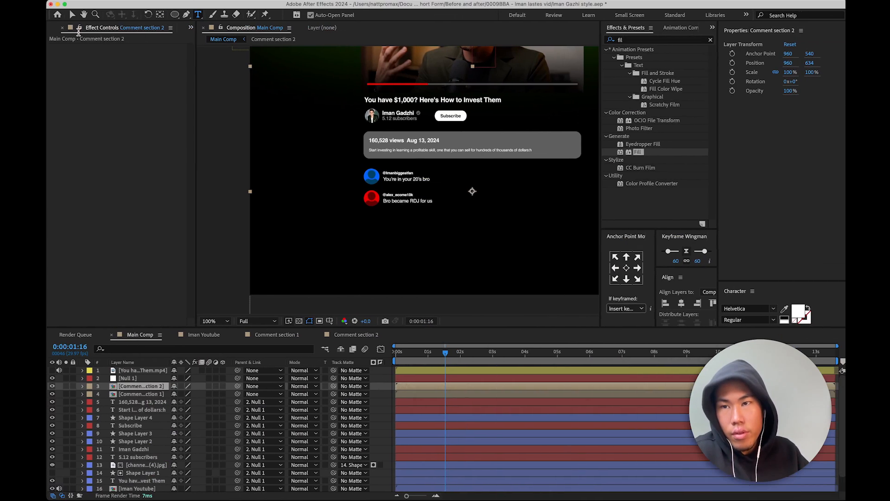
{"action": "left_click", "coordinate": [57, 29]}
{"action": "left_click", "coordinate": [83, 149]}
{"action": "left_click", "coordinate": [86, 156]}
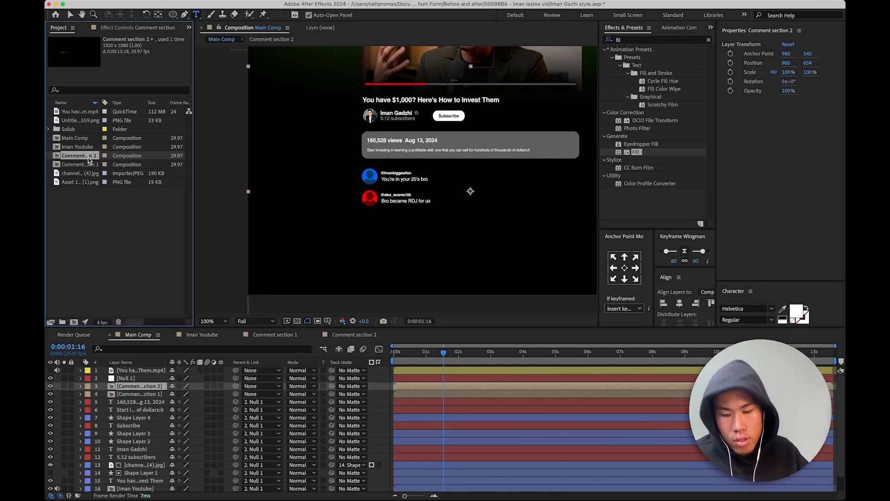
{"action": "key", "text": "super+d"}
{"action": "left_click_drag", "start_coordinate": [88, 158], "coordinate": [134, 383]}
{"action": "left_click_drag", "start_coordinate": [811, 63], "coordinate": [823, 64]}
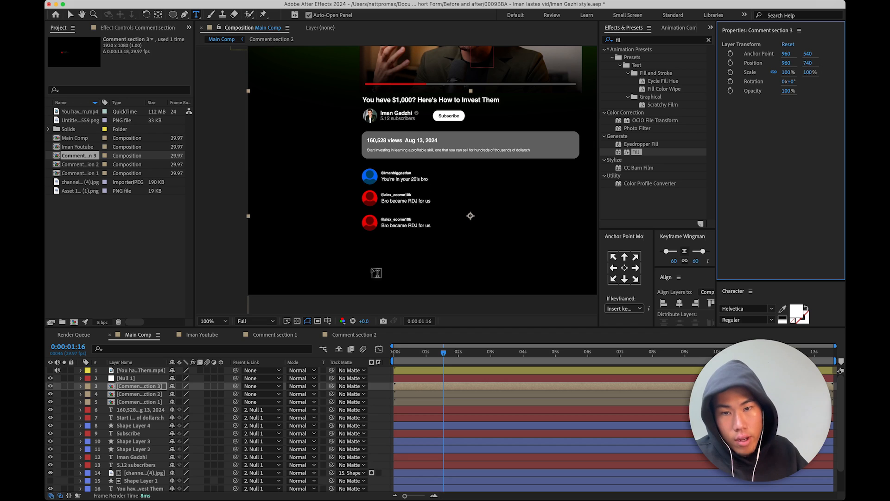
- Open Comment section 3 and set the fill of the avatar circle, Shape Layer 5, to yellow D8BB15
{"action": "left_click", "coordinate": [415, 386]}
{"action": "double_click", "coordinate": [415, 387]}
{"action": "key", "text": "."}
{"action": "left_click_drag", "start_coordinate": [313, 200], "coordinate": [564, 184]}
{"action": "key", "text": "."}
{"action": "left_click", "coordinate": [135, 386]}
{"action": "left_click", "coordinate": [137, 378]}
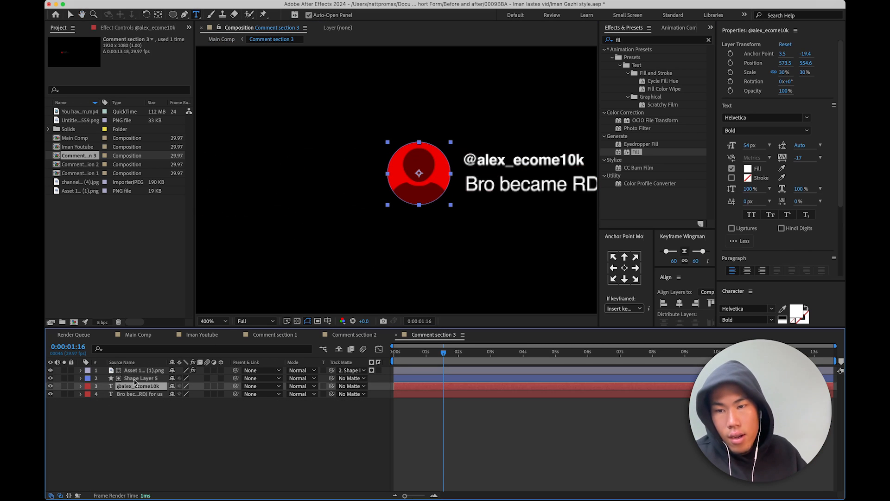
{"action": "left_click", "coordinate": [781, 255]}
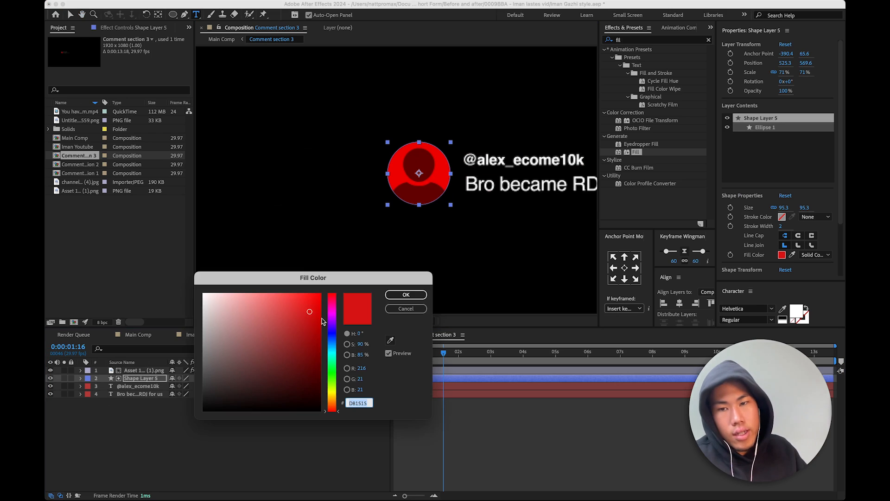
{"action": "left_click", "coordinate": [333, 395]}
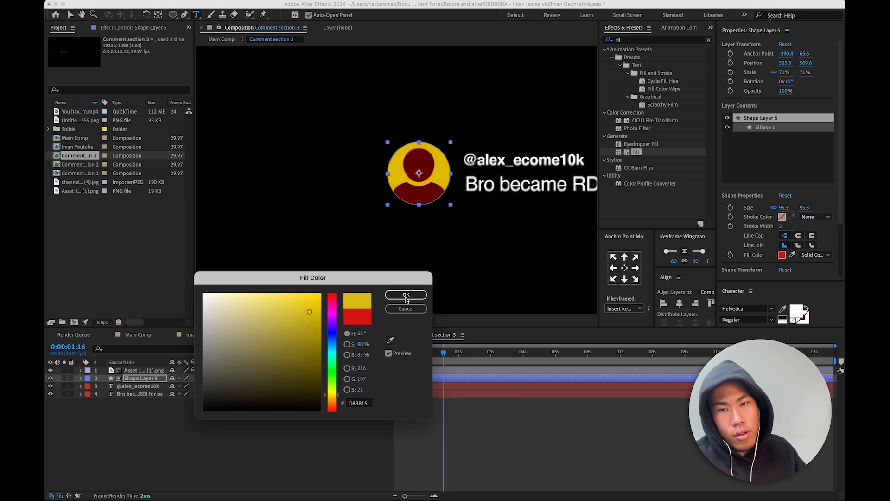
{"action": "left_click", "coordinate": [405, 297]}
- Set the Fill effect colour of the avatar silhouette image in Comment section 3 to dark yellow 584401, and return to Main Comp
{"action": "left_click", "coordinate": [133, 372]}
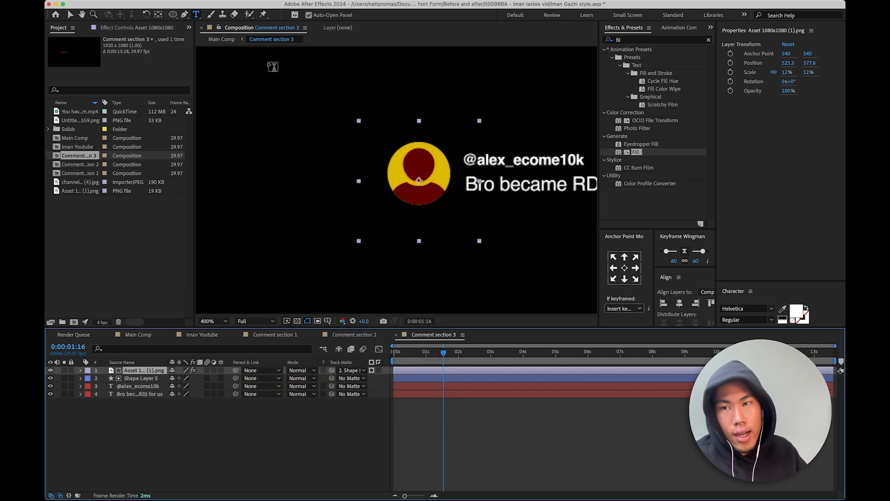
{"action": "left_click", "coordinate": [139, 28]}
{"action": "left_click", "coordinate": [132, 71]}
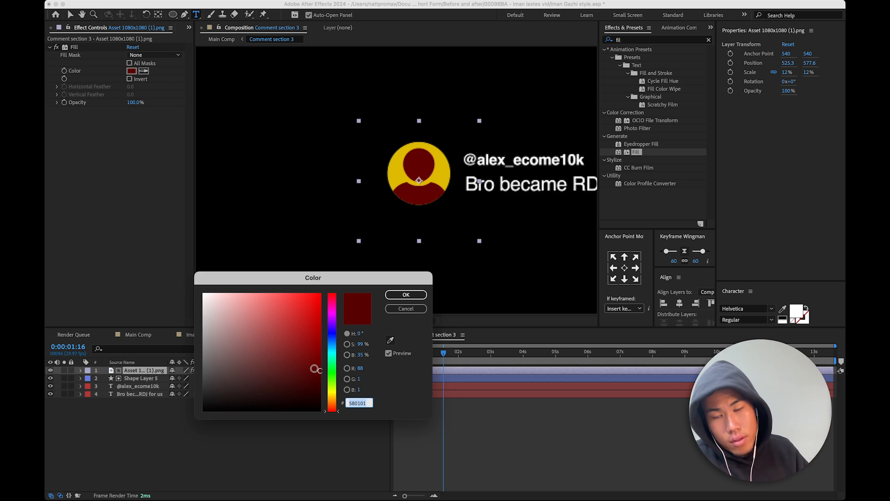
{"action": "left_click_drag", "start_coordinate": [329, 378], "coordinate": [338, 399]}
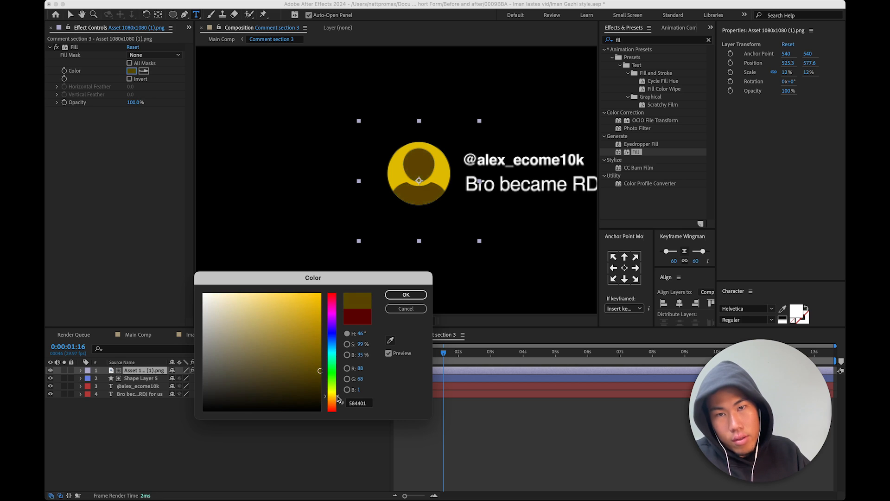
{"action": "left_click", "coordinate": [406, 295]}
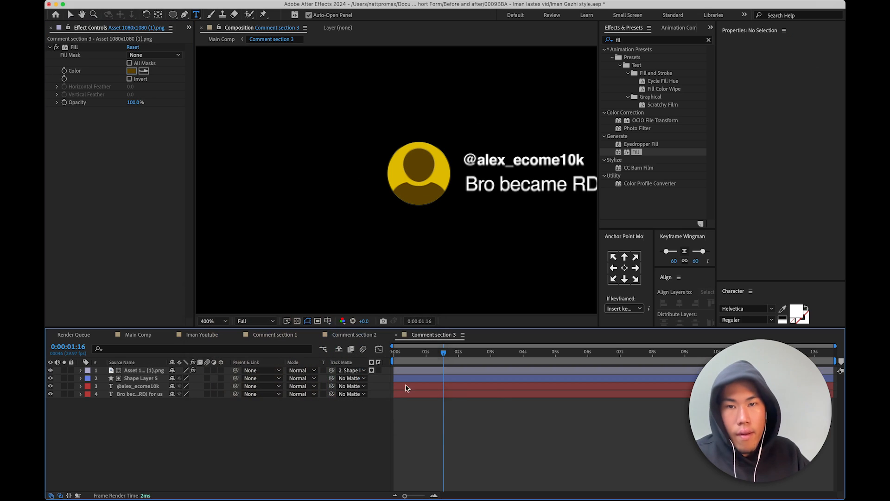
{"action": "left_click", "coordinate": [215, 43]}
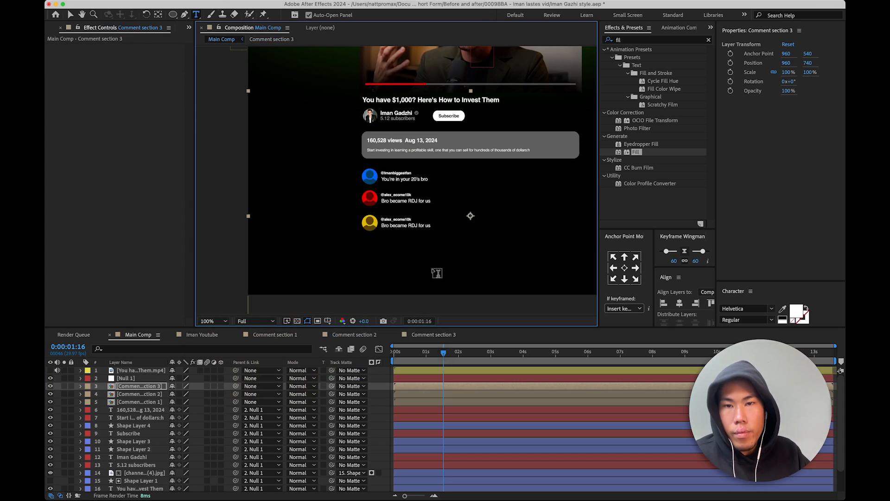
- Open Comment section 3 and replace the username after the @ with "enterpreneur2024"
{"action": "double_click", "coordinate": [431, 387]}
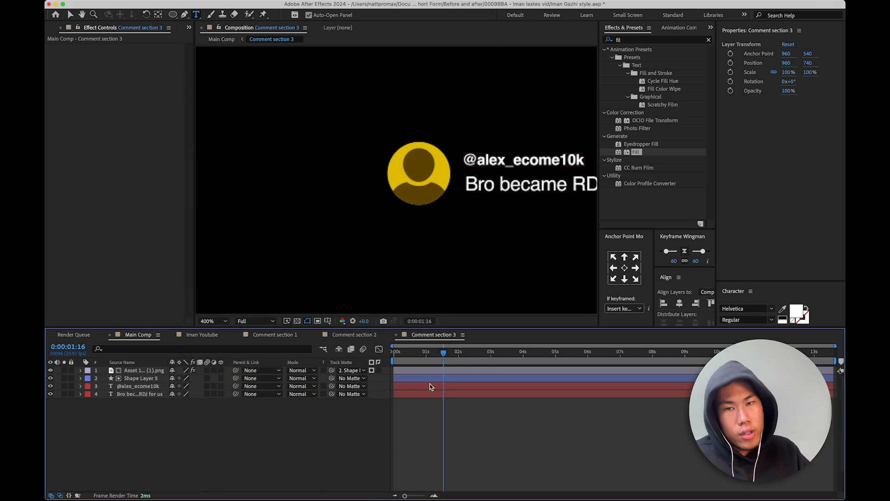
{"action": "left_click", "coordinate": [530, 161]}
{"action": "left_click_drag", "start_coordinate": [478, 160], "coordinate": [592, 160]}
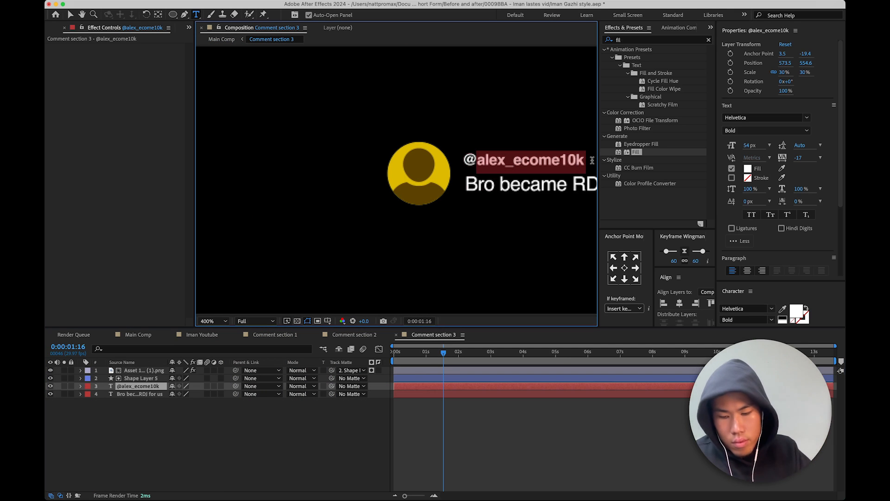
{"action": "type", "text": "enter"}
{"action": "key", "text": "BackSpace"}
{"action": "key", "text": "BackSpace"}
{"action": "type", "text": "re"}
{"action": "key", "text": "BackSpace"}
{"action": "key", "text": "BackSpace"}
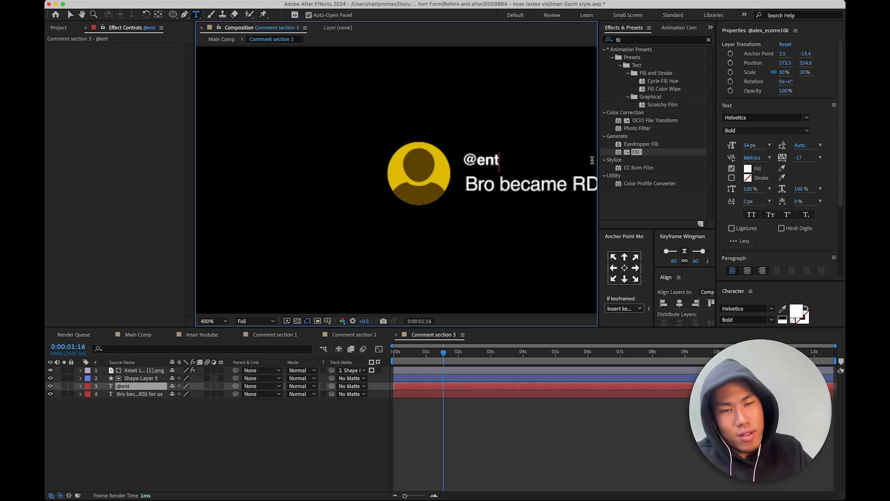
{"action": "type", "text": "er"}
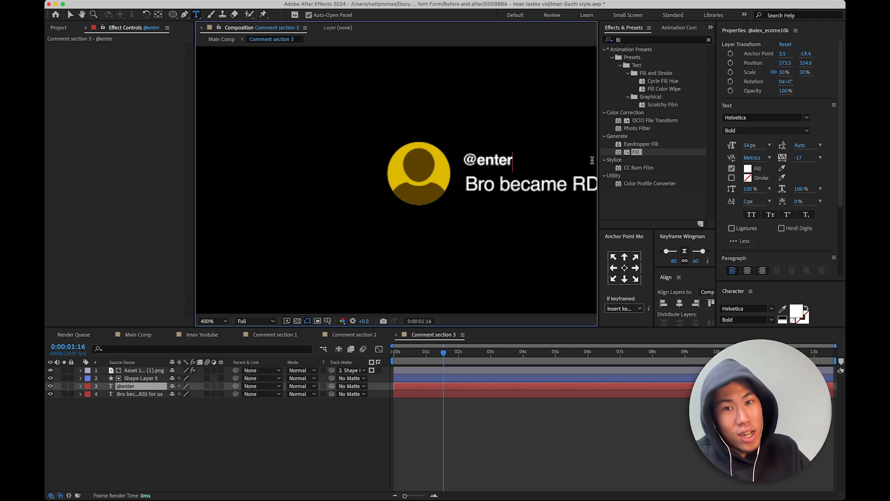
{"action": "type", "text": "prene"}
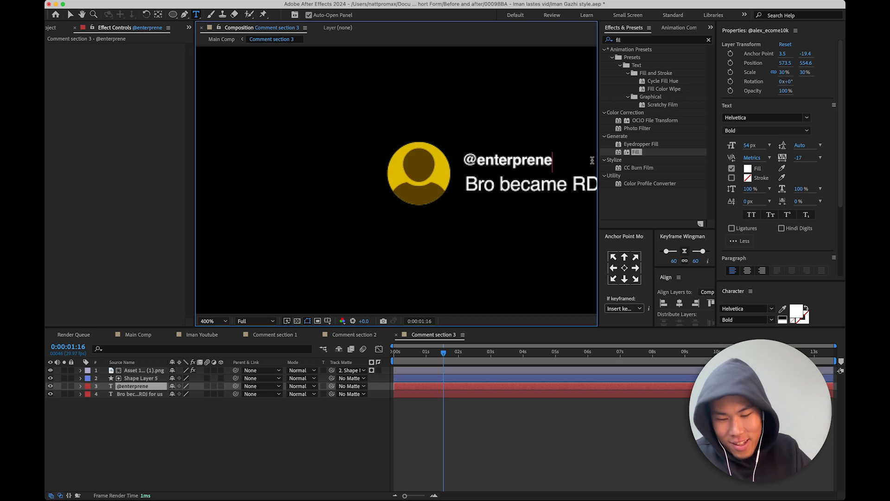
{"action": "type", "text": "ur2024"}
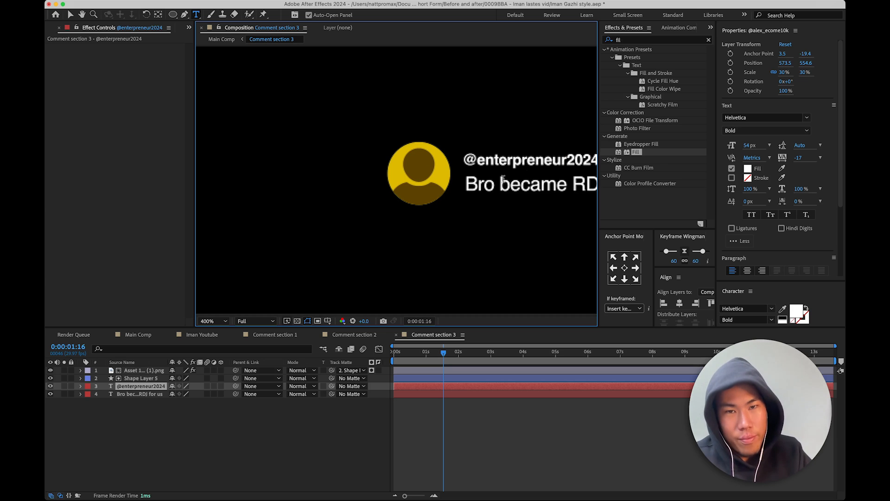
- Switch to the YouTube page in the browser, copy the comment "Very supportive", and return to After Effects
{"action": "key", "text": "ctrl+Left"}
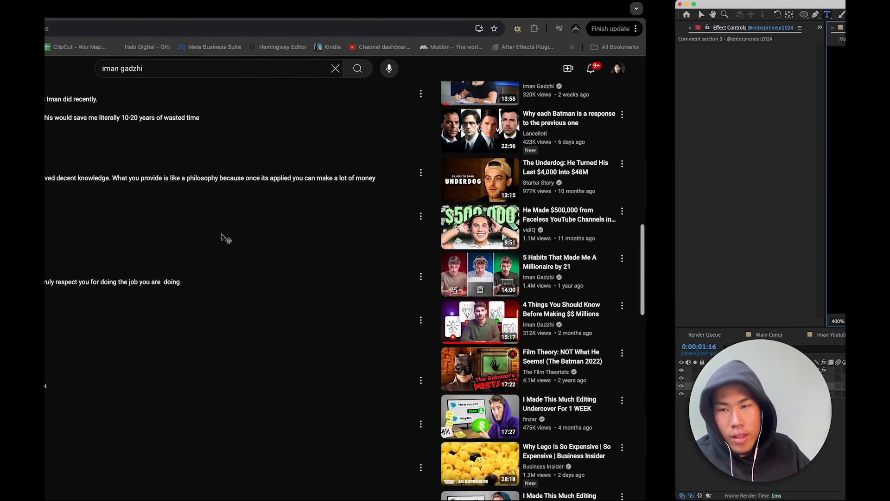
{"action": "left_click_drag", "start_coordinate": [83, 473], "coordinate": [141, 477]}
{"action": "key", "text": "ctrl+Right"}
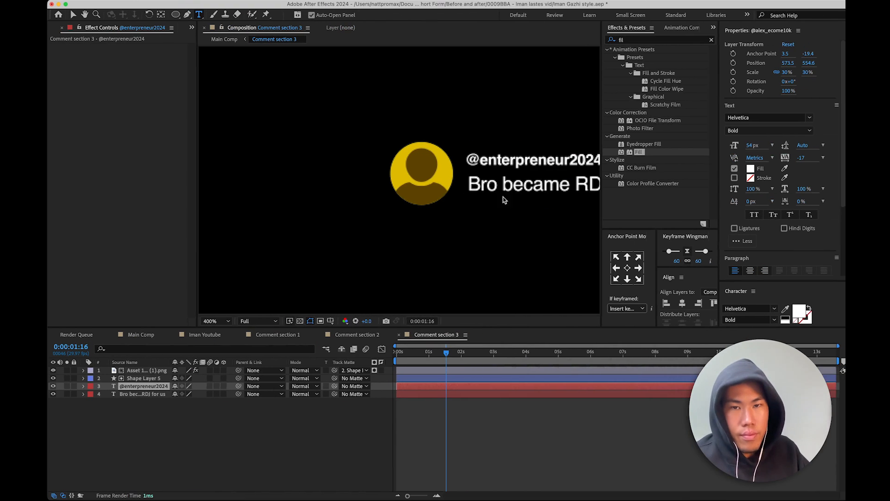
- Append an "h" to the username in Comment section 3 and undo the accidental shift of its text layer
{"action": "type", "text": "h"}
{"action": "left_click_drag", "start_coordinate": [558, 196], "coordinate": [441, 197]}
{"action": "type", "text": "h"}
{"action": "key", "text": "BackSpace"}
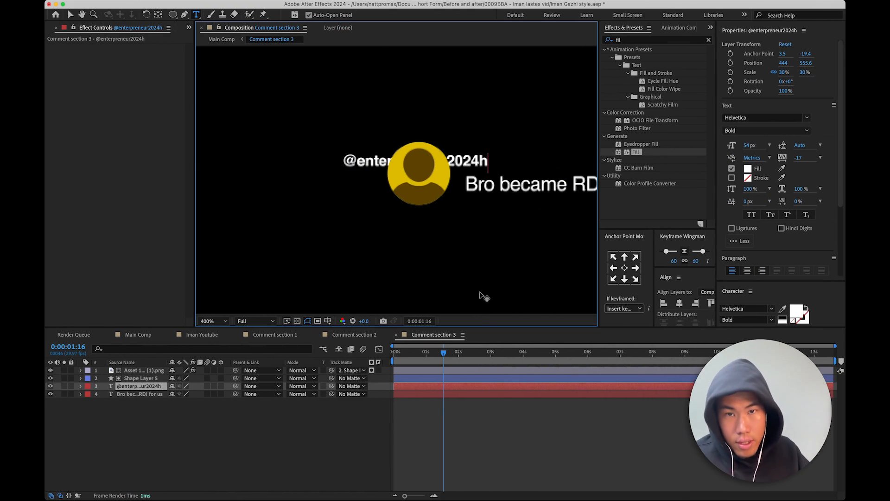
{"action": "left_click", "coordinate": [467, 446]}
{"action": "key", "text": "super+z"}
{"action": "key", "text": "super+z"}
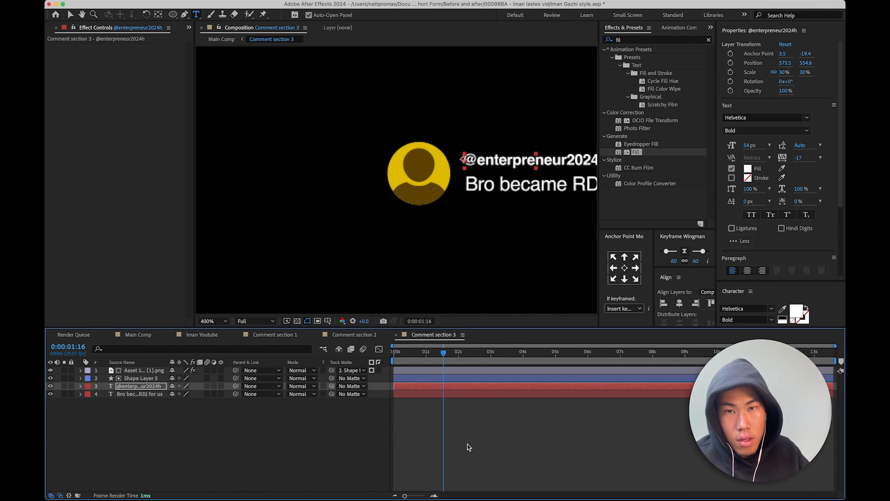
- Replace the comment text in Comment section 3 with "Very supportive" and return to Main Comp
{"action": "key", "text": "v"}
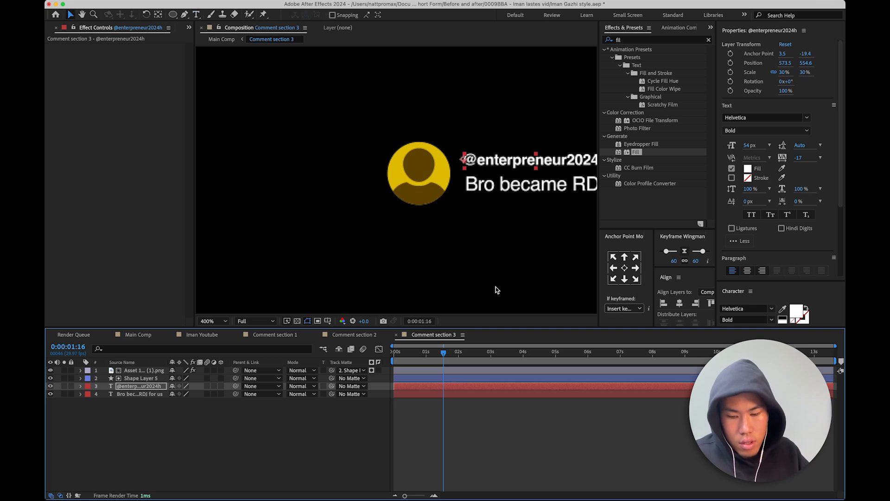
{"action": "key", "text": "space"}
{"action": "left_click_drag", "start_coordinate": [503, 263], "coordinate": [414, 257]}
{"action": "double_click", "coordinate": [473, 171]}
{"action": "type", "text": "Very supportive"}
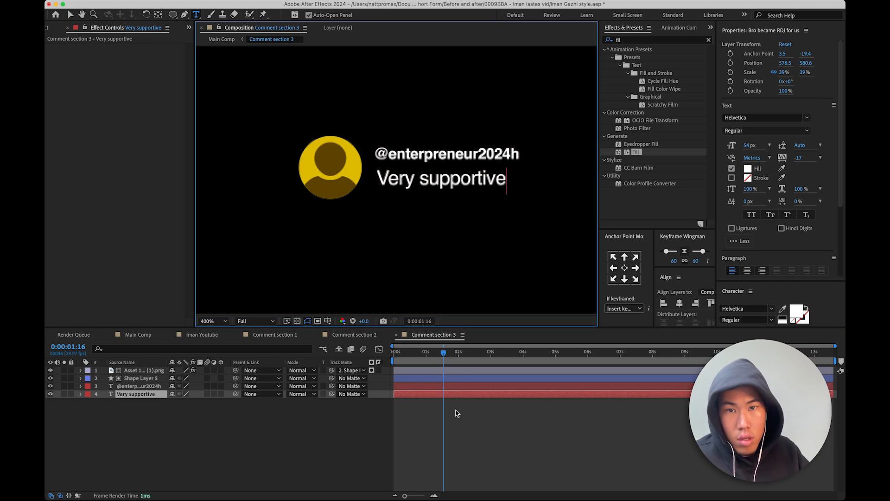
{"action": "left_click", "coordinate": [458, 415]}
{"action": "left_click", "coordinate": [221, 40]}
{"action": "key", "text": "period"}
{"action": "key", "text": "comma"}
{"action": "key", "text": "v"}
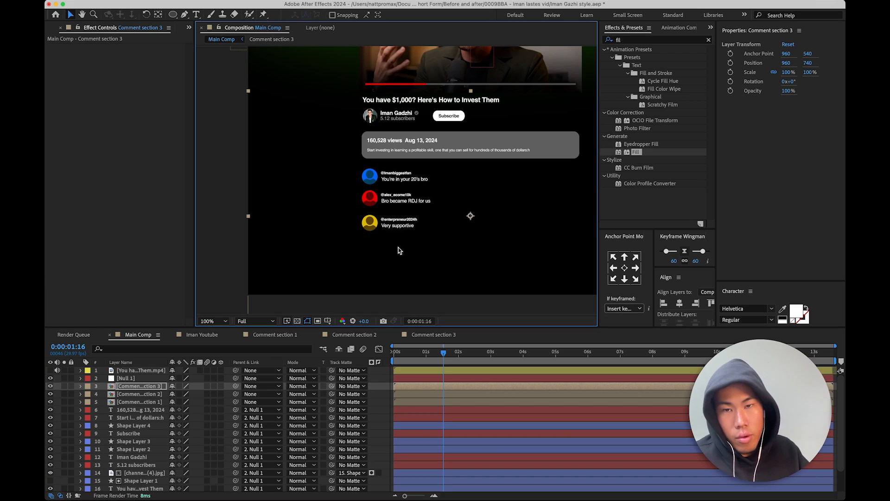
- Duplicate the Comment section 3 composition, add the copy to Main Comp below Null 1, and set its Y position to 851
{"action": "left_click", "coordinate": [52, 28]}
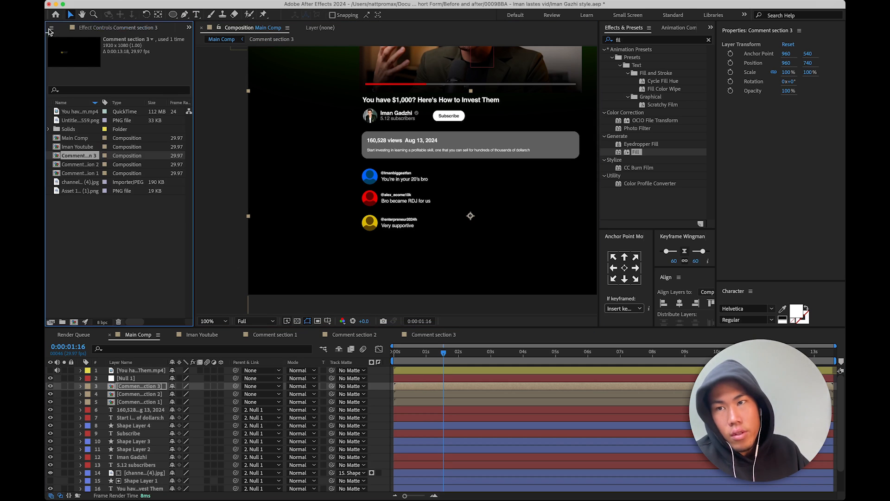
{"action": "key", "text": "ctrl+d"}
{"action": "left_click_drag", "start_coordinate": [92, 158], "coordinate": [140, 385]}
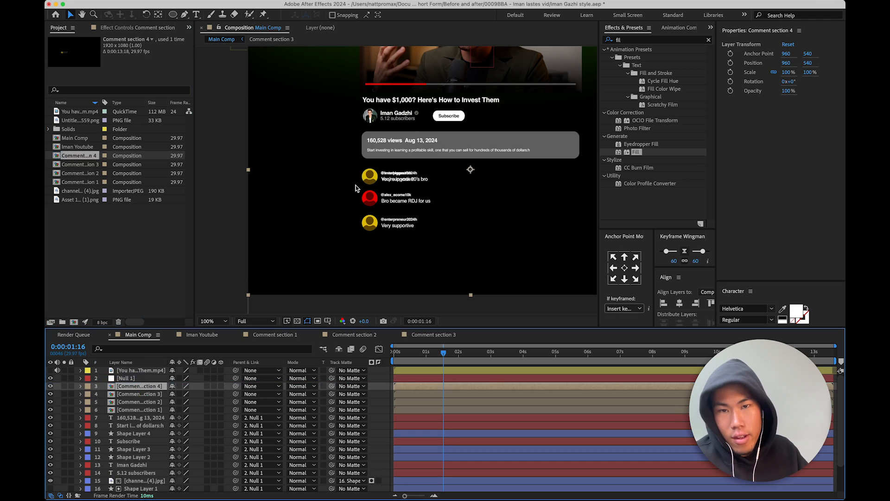
{"action": "left_click_drag", "start_coordinate": [808, 62], "coordinate": [820, 65]}
{"action": "scroll", "coordinate": [362, 192], "scroll_direction": "down", "scroll_amount": 1}
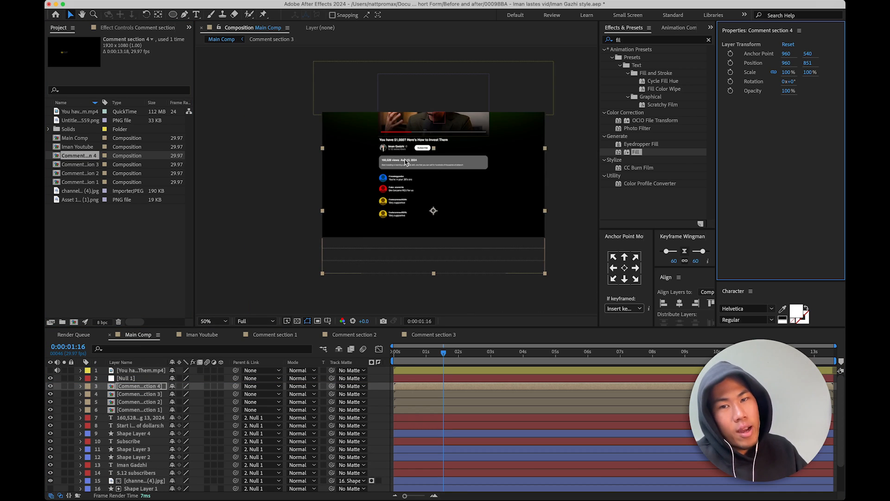
{"action": "scroll", "coordinate": [365, 197], "scroll_direction": "up", "scroll_amount": 1}
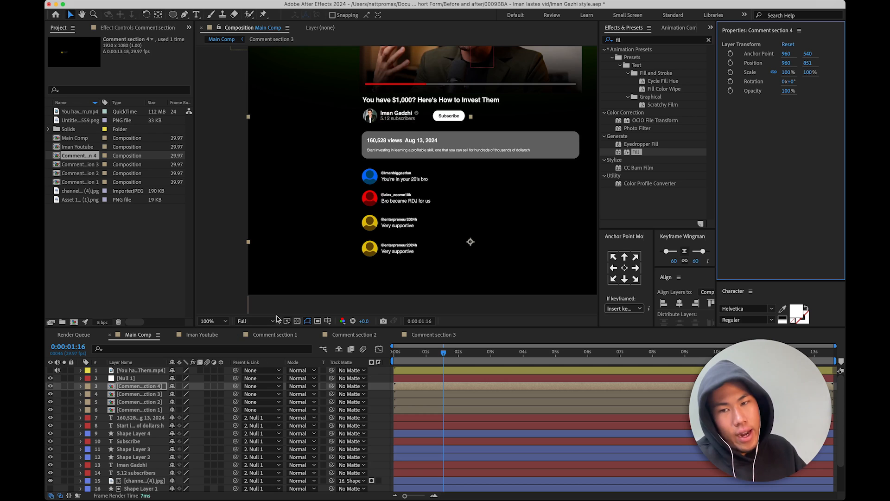
{"action": "left_click", "coordinate": [208, 321]}
{"action": "left_click", "coordinate": [208, 324]}
{"action": "scroll", "coordinate": [294, 240], "scroll_direction": "up", "scroll_amount": 1}
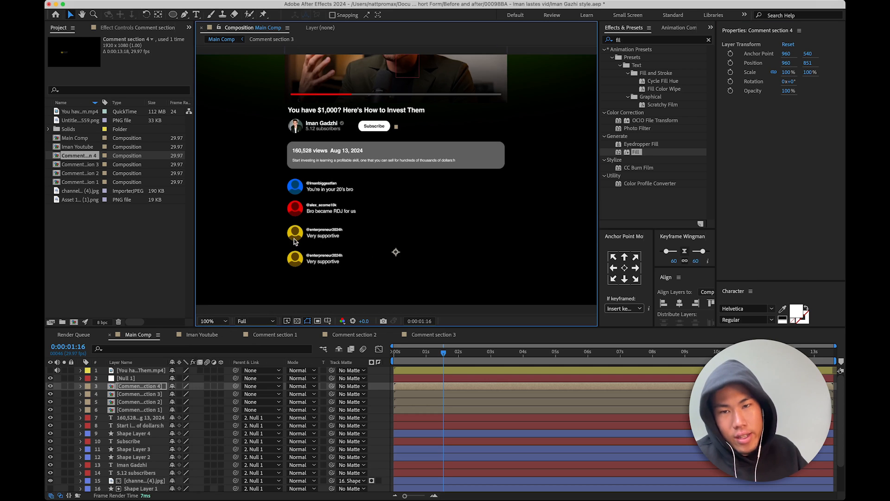
- Open Comment section 4 and move its playhead to the start of the composition
{"action": "double_click", "coordinate": [138, 386]}
{"action": "scroll", "coordinate": [266, 230], "scroll_direction": "up", "scroll_amount": 1}
{"action": "left_click_drag", "start_coordinate": [267, 210], "coordinate": [373, 188]}
{"action": "scroll", "coordinate": [373, 188], "scroll_direction": "up", "scroll_amount": 1}
{"action": "left_click_drag", "start_coordinate": [250, 248], "coordinate": [419, 247]}
{"action": "key", "text": "v"}
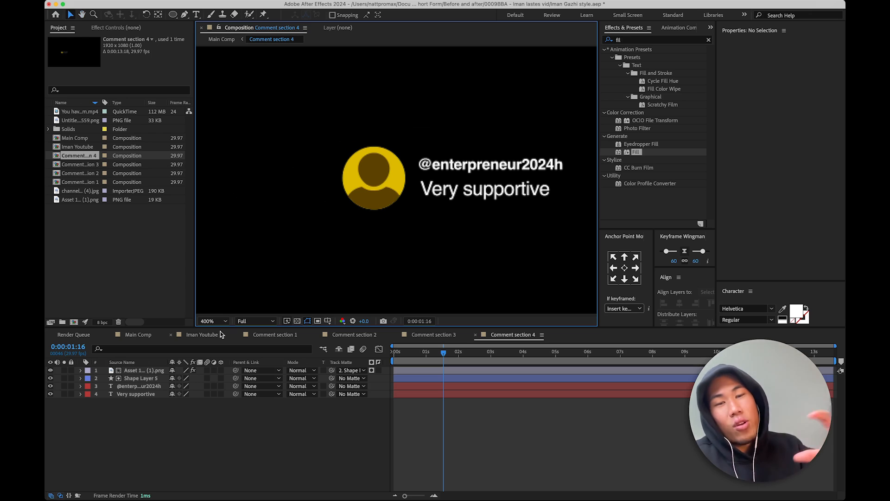
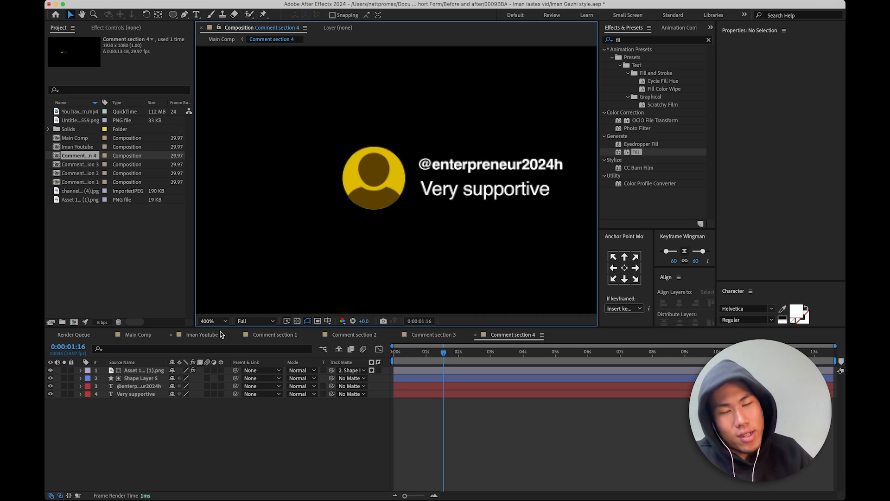
{"action": "left_click_drag", "start_coordinate": [445, 356], "coordinate": [381, 469]}
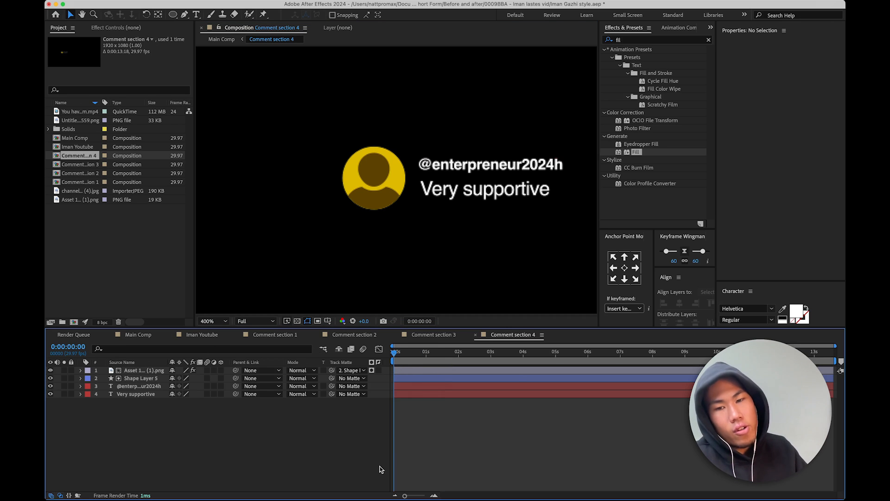
- Set the fill of the avatar circle, Shape Layer 5, in Comment section 4 to green 15D848
{"action": "left_click", "coordinate": [134, 374]}
{"action": "left_click", "coordinate": [48, 447]}
{"action": "left_click", "coordinate": [138, 380]}
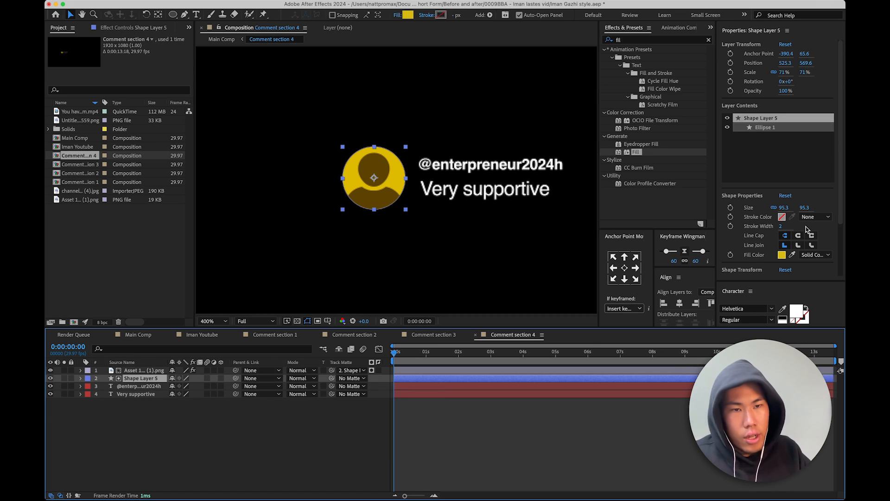
{"action": "left_click", "coordinate": [781, 255]}
{"action": "left_click_drag", "start_coordinate": [333, 354], "coordinate": [332, 367]}
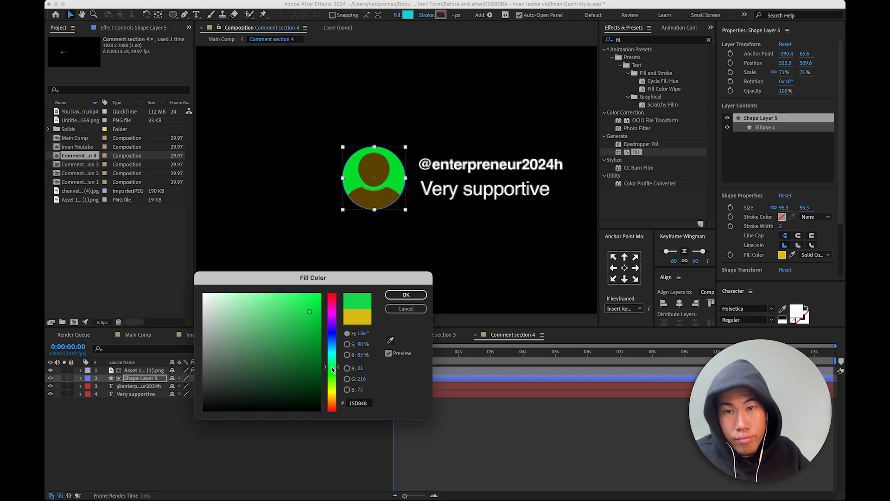
{"action": "left_click", "coordinate": [425, 295]}
- Set the Fill effect colour of the avatar silhouette image in Comment section 4 to dark green 015801
{"action": "left_click", "coordinate": [142, 370]}
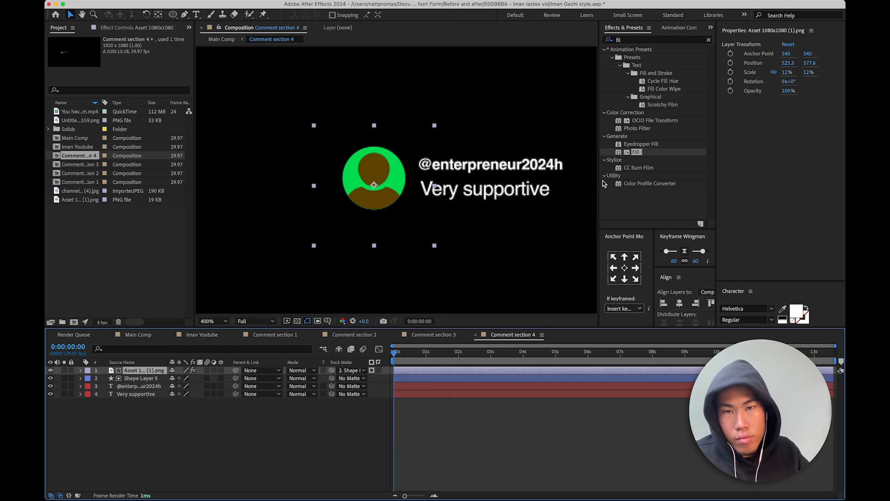
{"action": "left_click", "coordinate": [141, 29]}
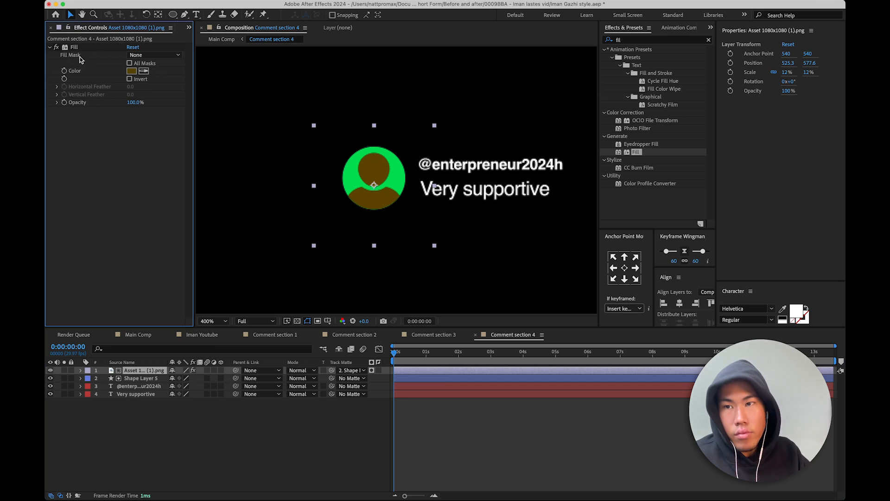
{"action": "left_click", "coordinate": [131, 71]}
{"action": "left_click", "coordinate": [330, 371]}
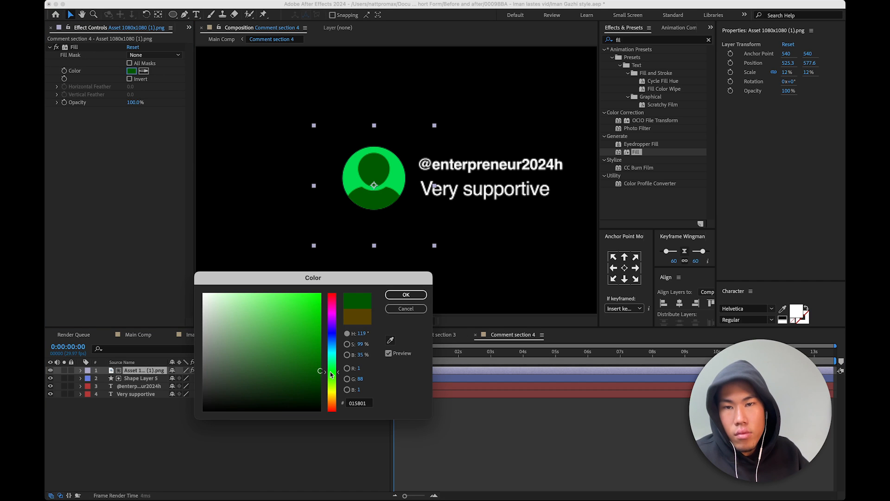
{"action": "left_click", "coordinate": [406, 295]}
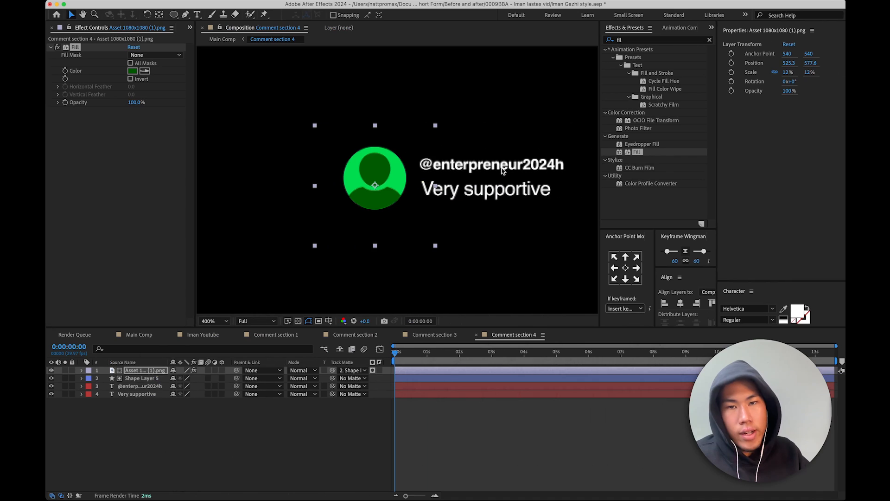
- Replace the username after the @ in Comment section 4 with "bendover96"
{"action": "double_click", "coordinate": [508, 163]}
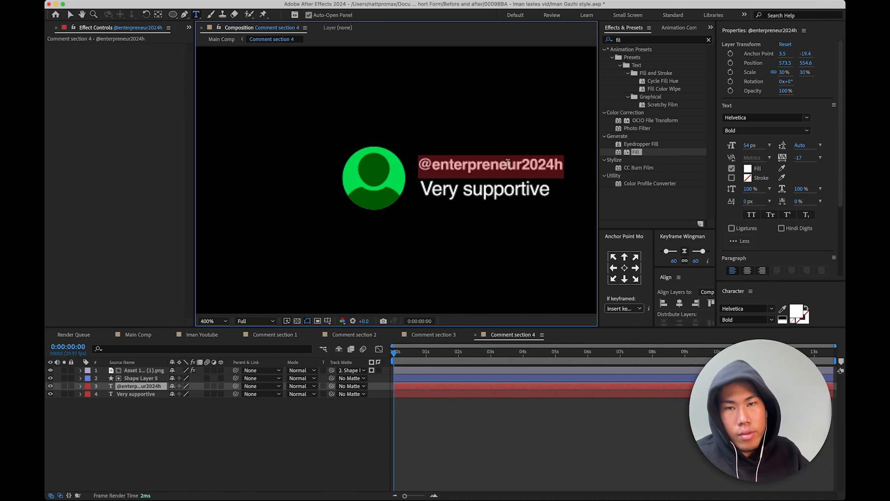
{"action": "left_click_drag", "start_coordinate": [430, 166], "coordinate": [598, 154]}
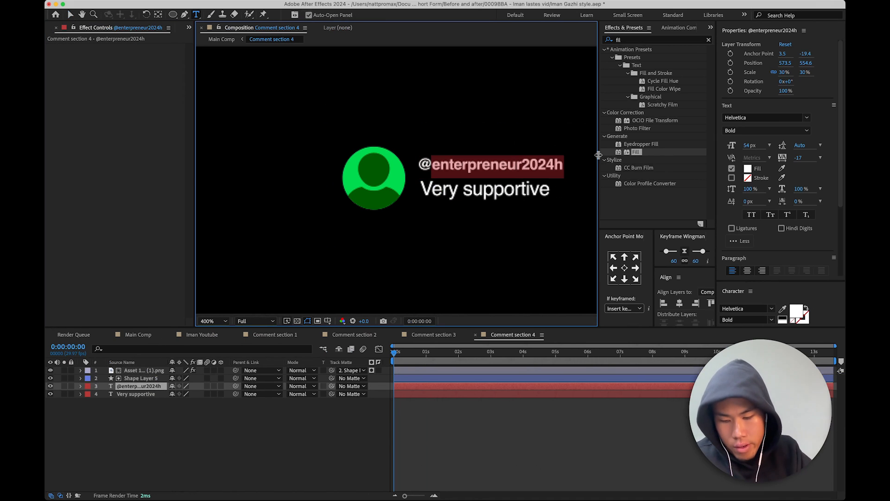
{"action": "type", "text": "bed"}
{"action": "type", "text": "d"}
{"action": "key", "text": "BackSpace"}
{"action": "key", "text": "BackSpace"}
{"action": "type", "text": "ndover"}
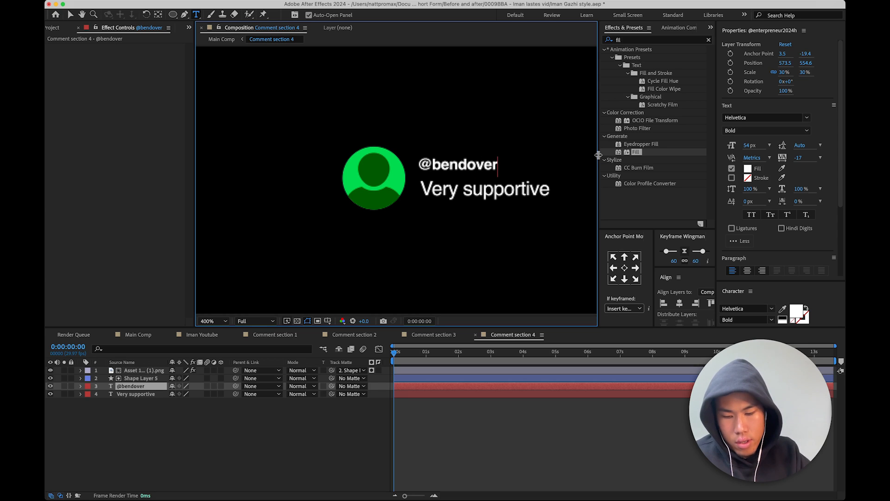
{"action": "type", "text": "96"}
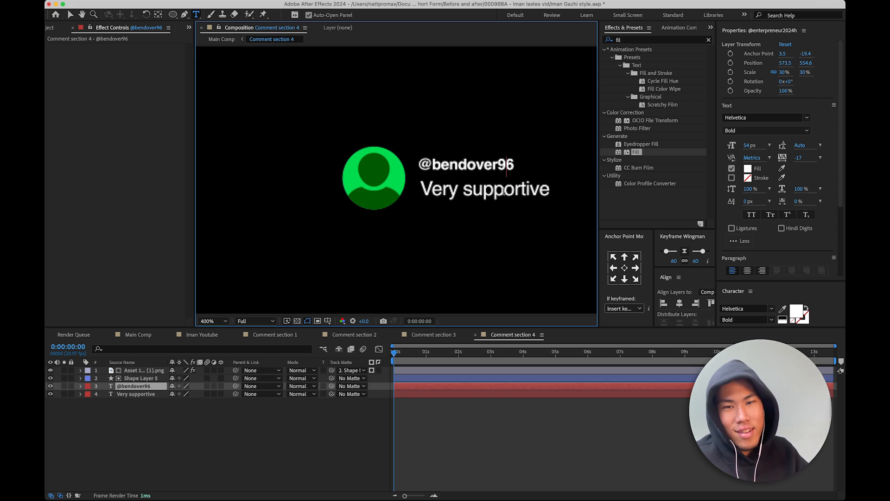
- Finish the username edit, switch to the YouTube page in the browser, and copy the comment "Guys wake up! Iman Gadzhi uploaded!!!"
{"action": "key", "text": "super+a"}
{"action": "left_click", "coordinate": [153, 379]}
{"action": "key", "text": "super+Down"}
{"action": "key", "text": "super+Down"}
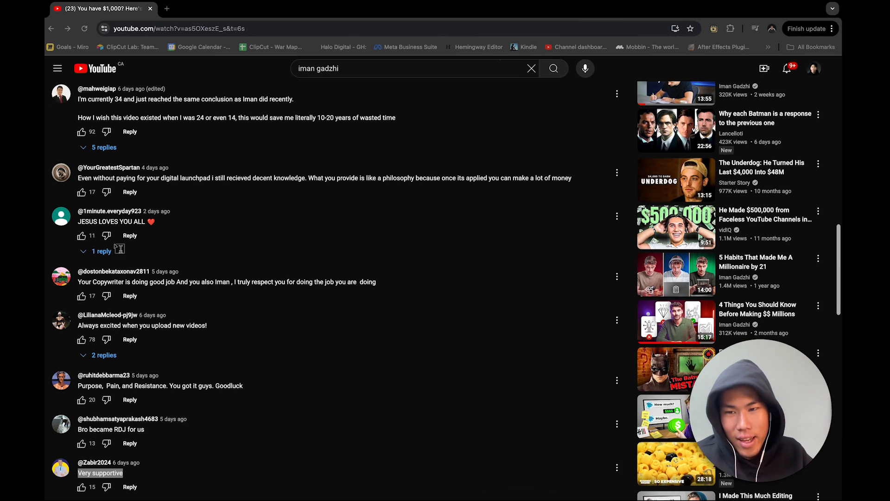
{"action": "scroll", "coordinate": [136, 426], "scroll_direction": "down", "scroll_amount": 6}
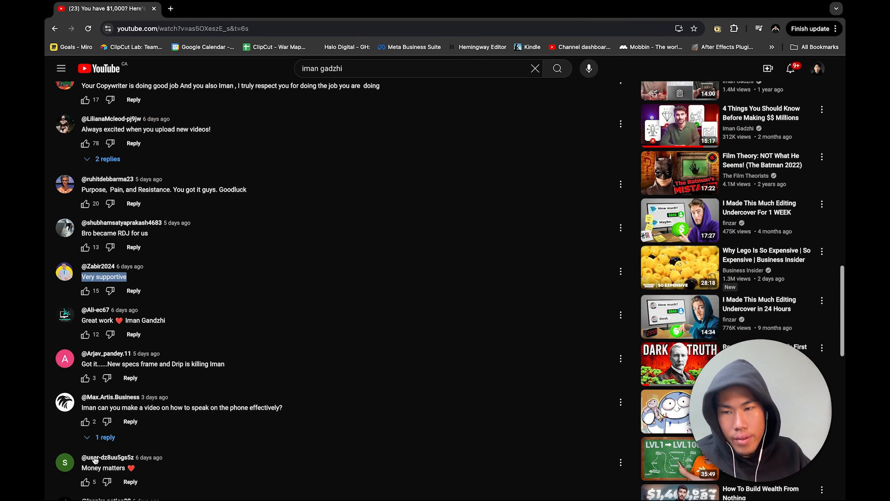
{"action": "left_click", "coordinate": [79, 414]}
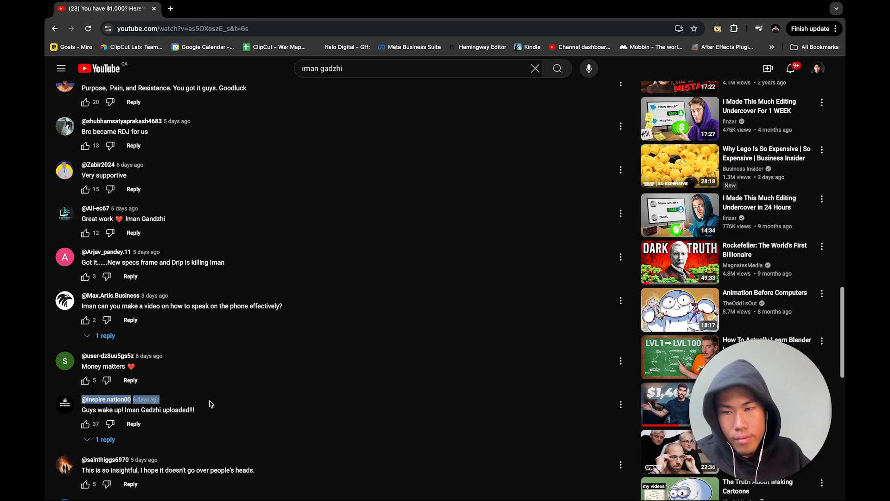
{"action": "left_click_drag", "start_coordinate": [83, 412], "coordinate": [206, 412]}
{"action": "key", "text": "super+c"}
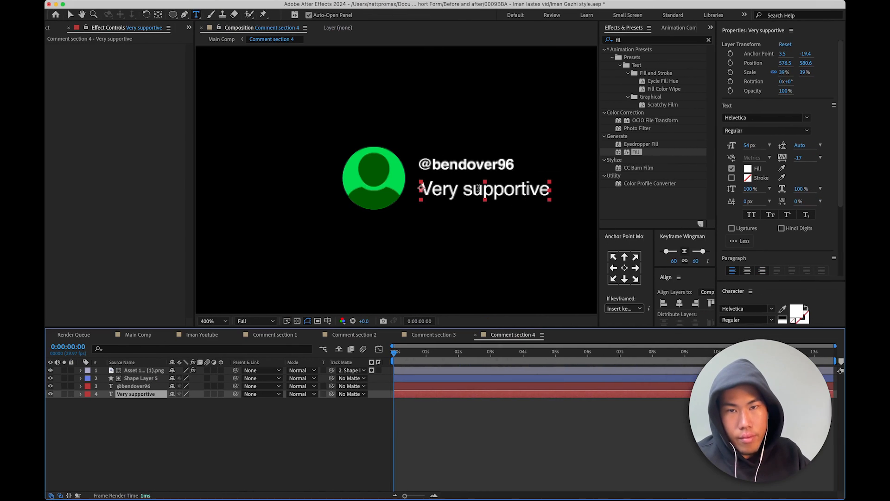
- Replace the comment text in Comment section 4 with "Guys wake up! Iman Gadzhi uploaded!!!" and return to Main Comp
{"action": "triple_click", "coordinate": [485, 191]}
{"action": "key", "text": "super+v"}
{"action": "left_click", "coordinate": [445, 427]}
{"action": "scroll", "coordinate": [465, 260], "scroll_direction": "down", "scroll_amount": 2}
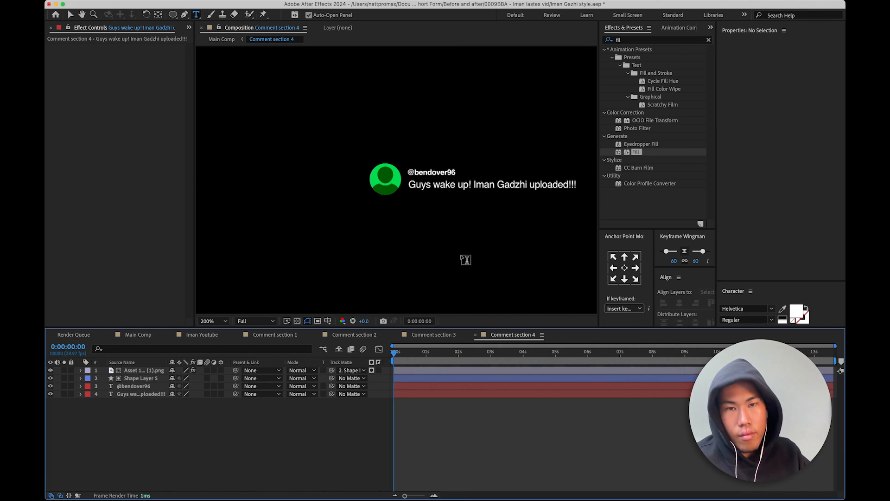
{"action": "left_click", "coordinate": [222, 41]}
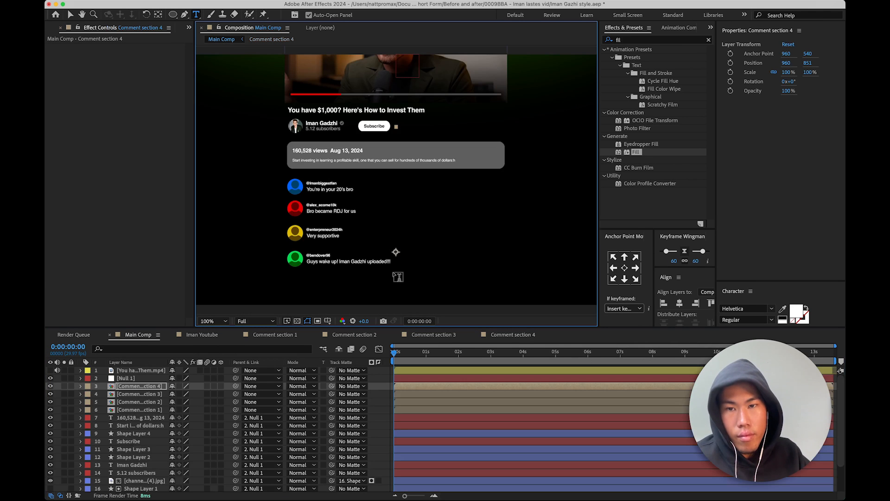
{"action": "scroll", "coordinate": [362, 294], "scroll_direction": "up", "scroll_amount": 1}
- Duplicate the Comment section 4 composition, add the copy to Main Comp above the other comment layers, and set its Y position to 960
{"action": "left_click", "coordinate": [150, 394]}
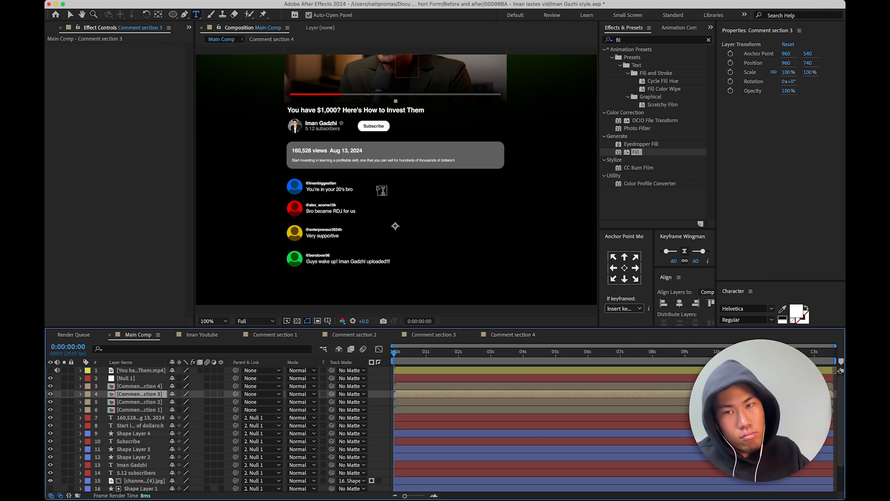
{"action": "left_click", "coordinate": [51, 29]}
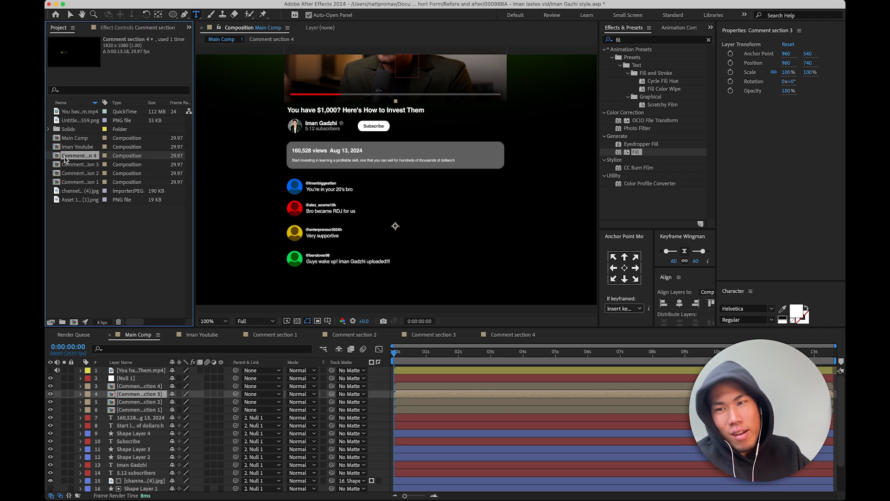
{"action": "key", "text": "cmd+d"}
{"action": "left_click_drag", "start_coordinate": [72, 156], "coordinate": [150, 385]}
{"action": "left_click", "coordinate": [809, 63]}
{"action": "left_click_drag", "start_coordinate": [809, 63], "coordinate": [832, 65]}
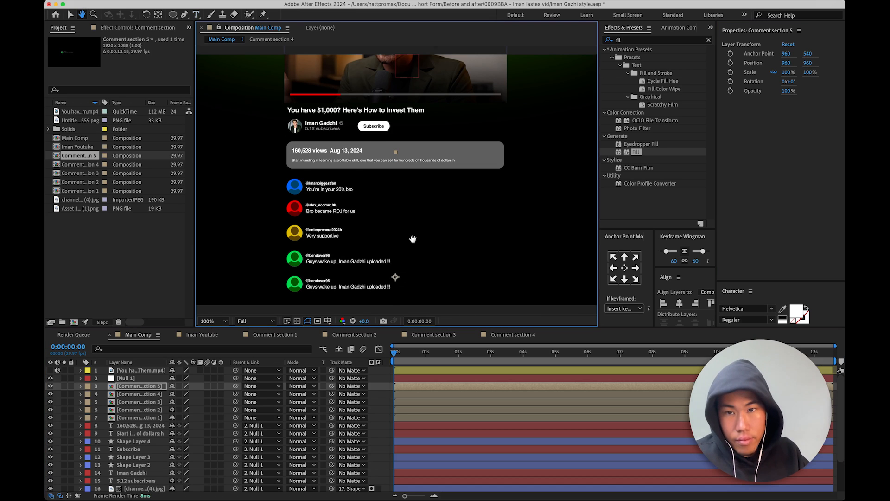
- Open Comment section 5 and set the fill of the avatar circle, Shape Layer 5, to purple
{"action": "scroll", "coordinate": [411, 239], "scroll_direction": "down", "scroll_amount": 3}
{"action": "left_click", "coordinate": [158, 388]}
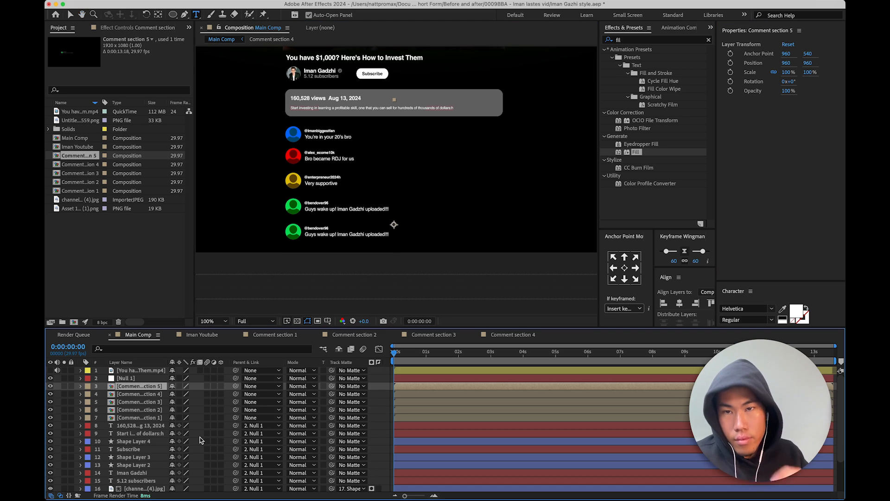
{"action": "key", "text": "v"}
{"action": "double_click", "coordinate": [152, 386]}
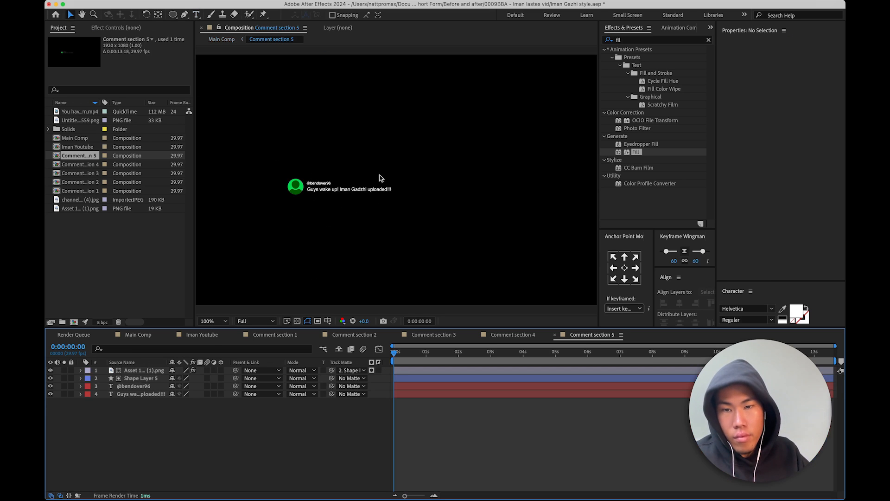
{"action": "scroll", "coordinate": [381, 178], "scroll_direction": "up", "scroll_amount": 2}
{"action": "left_click_drag", "start_coordinate": [249, 218], "coordinate": [559, 167]}
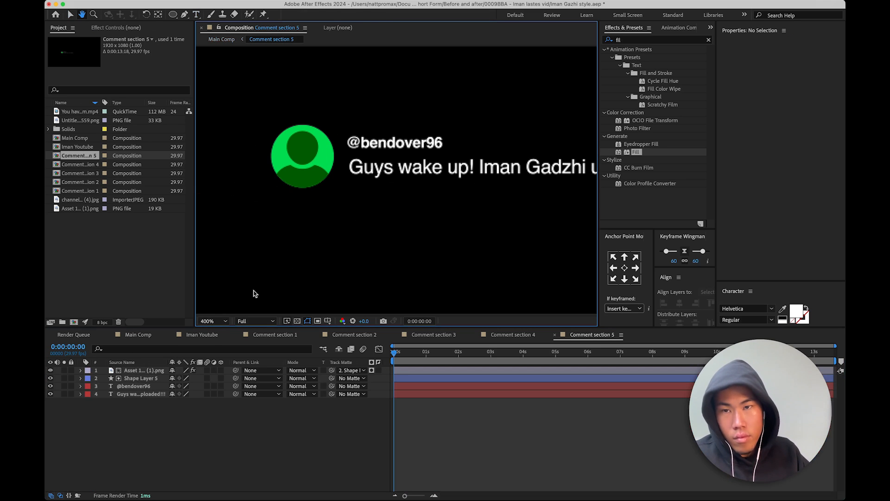
{"action": "left_click", "coordinate": [150, 379]}
{"action": "left_click", "coordinate": [781, 255]}
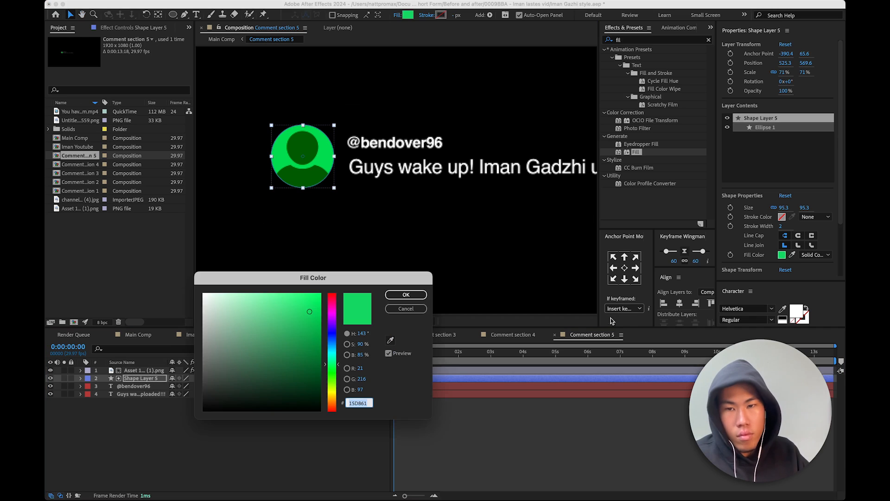
{"action": "left_click_drag", "start_coordinate": [335, 333], "coordinate": [337, 324]}
{"action": "left_click", "coordinate": [408, 297]}
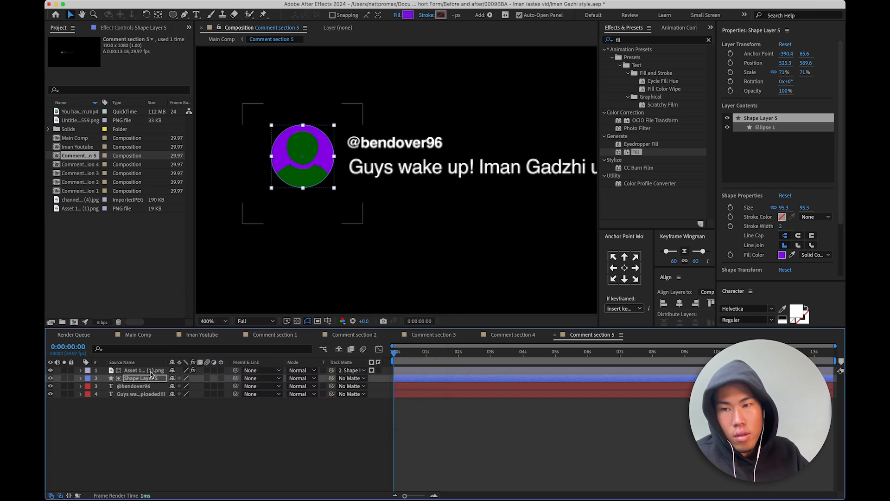
- Set the Fill effect colour of the avatar silhouette image in Comment section 5 to dark purple
{"action": "left_click", "coordinate": [152, 370]}
{"action": "left_click", "coordinate": [147, 28]}
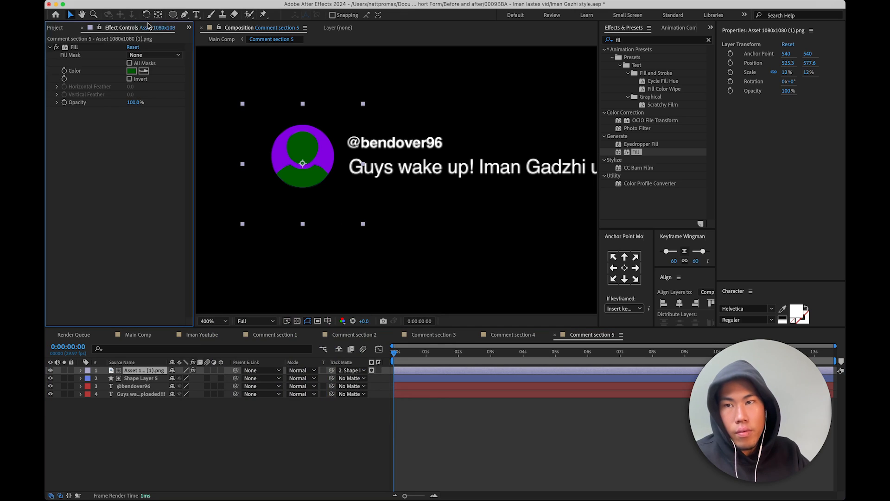
{"action": "left_click", "coordinate": [132, 71]}
{"action": "left_click_drag", "start_coordinate": [332, 325], "coordinate": [333, 328]}
{"action": "left_click", "coordinate": [406, 295]}
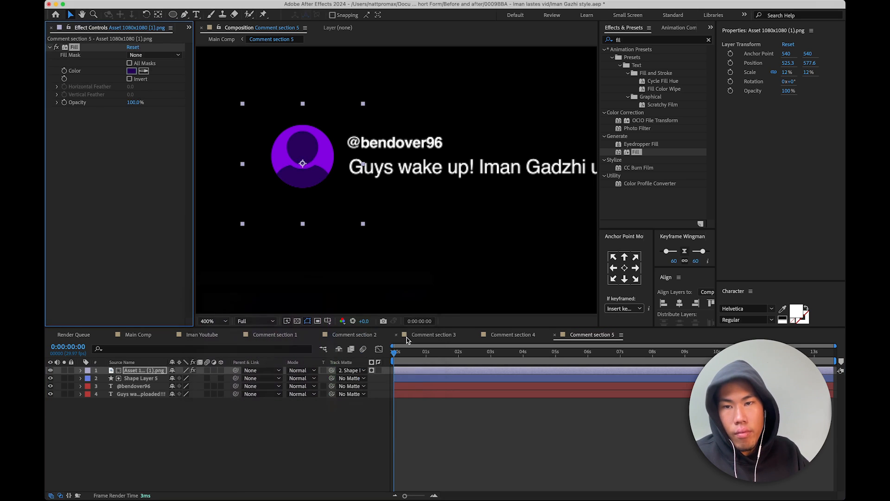
{"action": "left_click", "coordinate": [316, 434]}
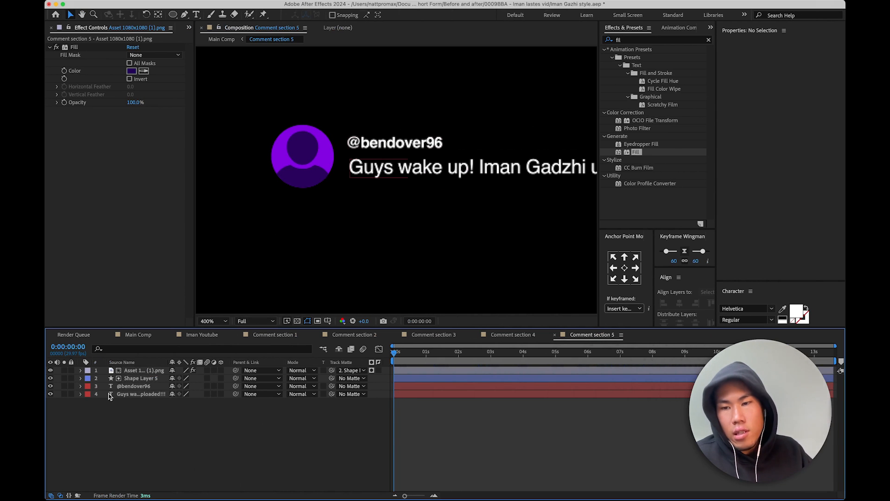
- Replace the username after the @ in Comment section 5 with "yomama2003"
{"action": "left_click", "coordinate": [365, 142]}
{"action": "double_click", "coordinate": [365, 142]}
{"action": "left_click", "coordinate": [365, 141]}
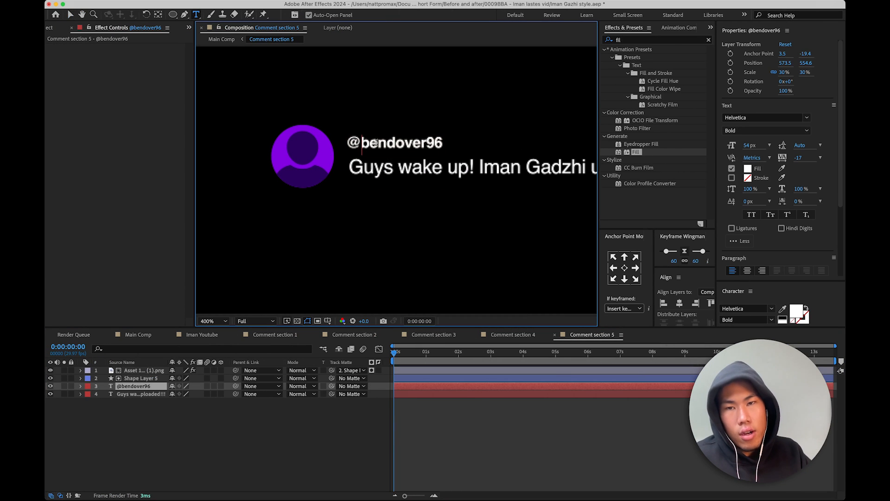
{"action": "left_click_drag", "start_coordinate": [362, 142], "coordinate": [448, 139]}
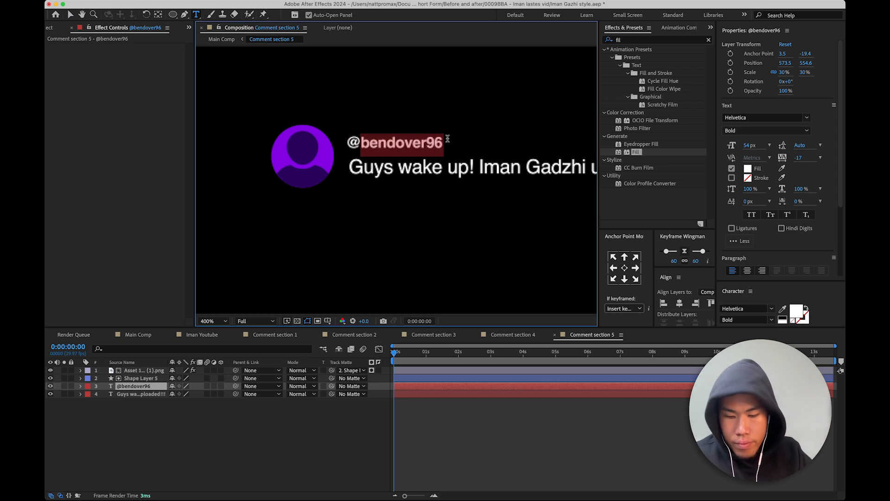
{"action": "type", "text": "yo"}
{"action": "key", "text": "BackSpace"}
{"action": "key", "text": "BackSpace"}
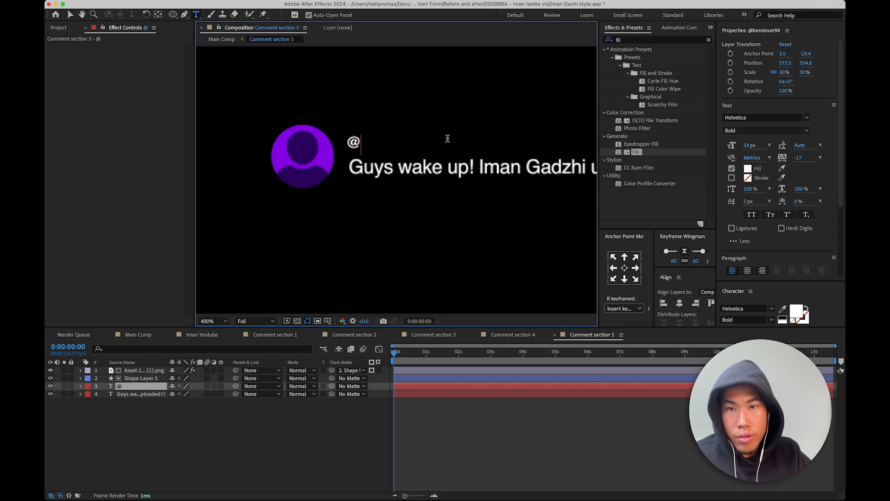
{"action": "type", "text": "yo"}
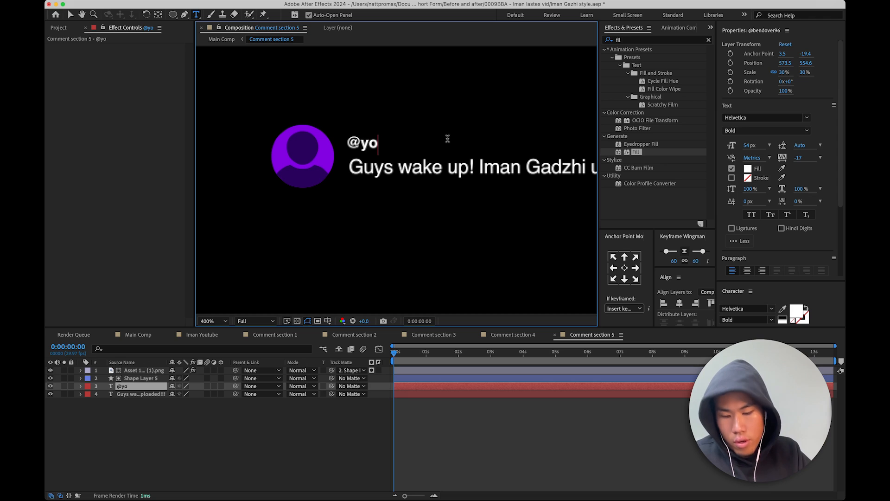
{"action": "type", "text": "mama"}
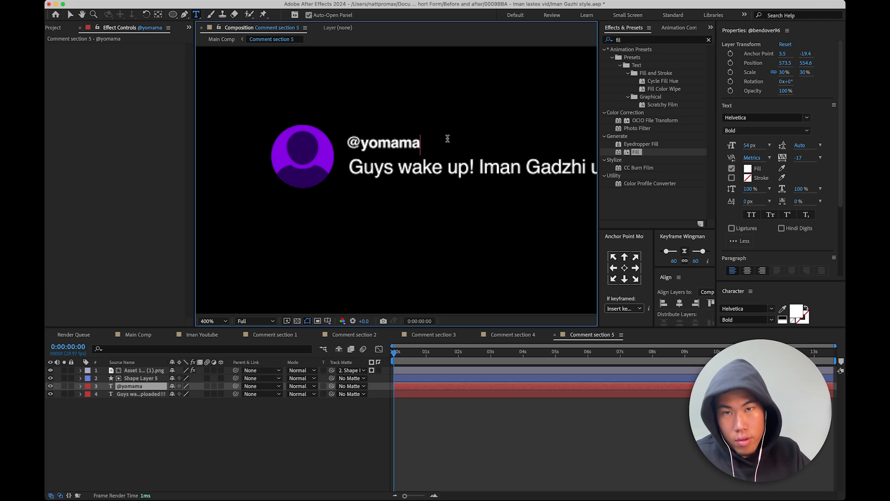
{"action": "type", "text": "2003"}
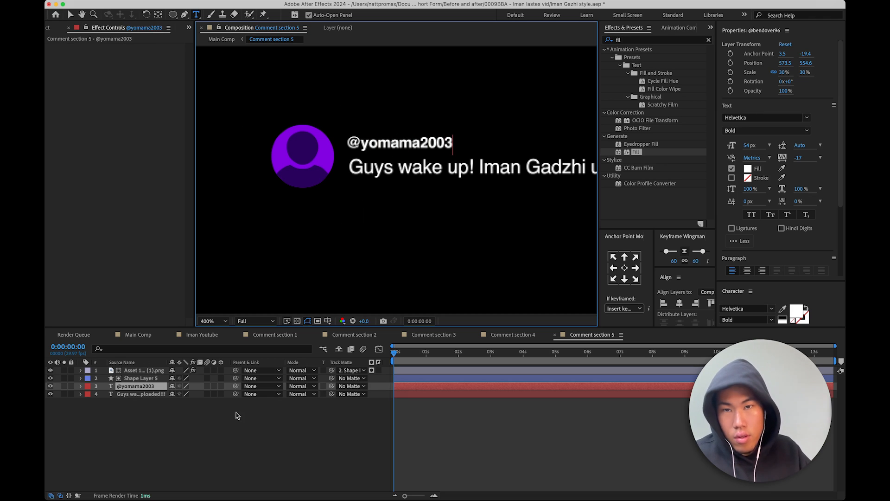
{"action": "left_click", "coordinate": [221, 437]}
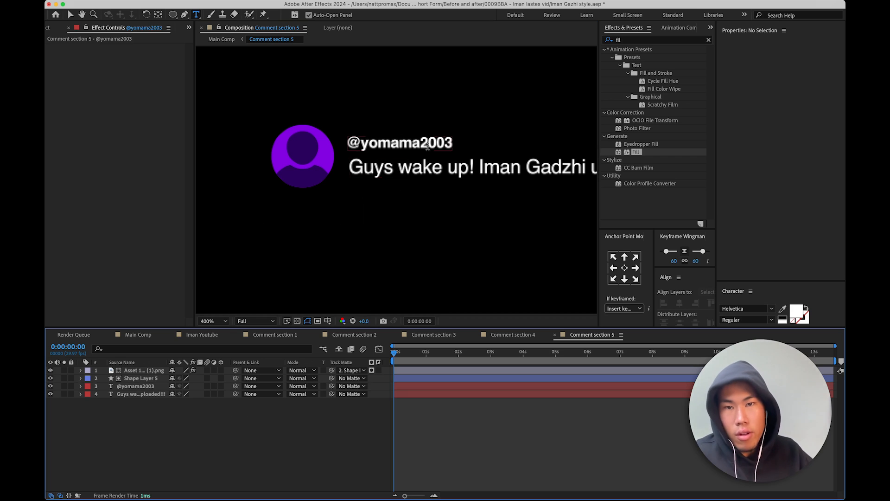
- Switch to the YouTube page in the browser and copy the comment "thanks for the information Iman"
{"action": "key", "text": "super+Tab"}
{"action": "scroll", "coordinate": [96, 438], "scroll_direction": "down", "scroll_amount": 5}
{"action": "double_click", "coordinate": [149, 417]}
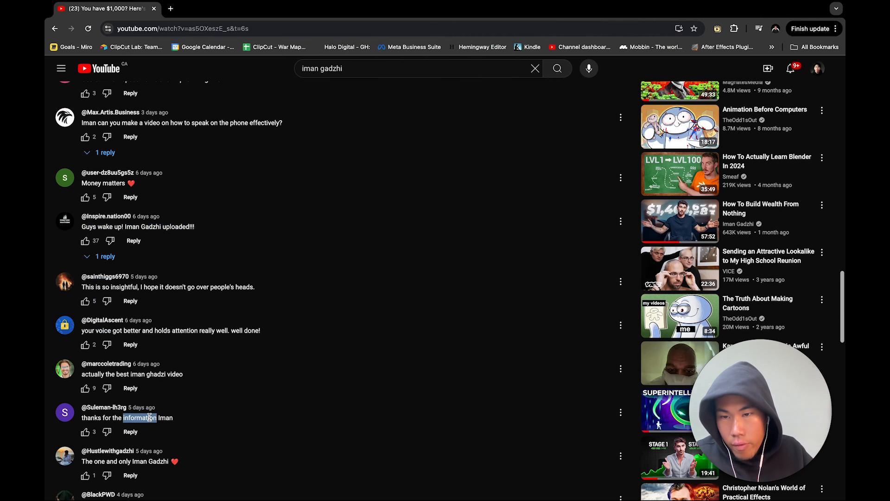
{"action": "left_click_drag", "start_coordinate": [83, 417], "coordinate": [200, 424]}
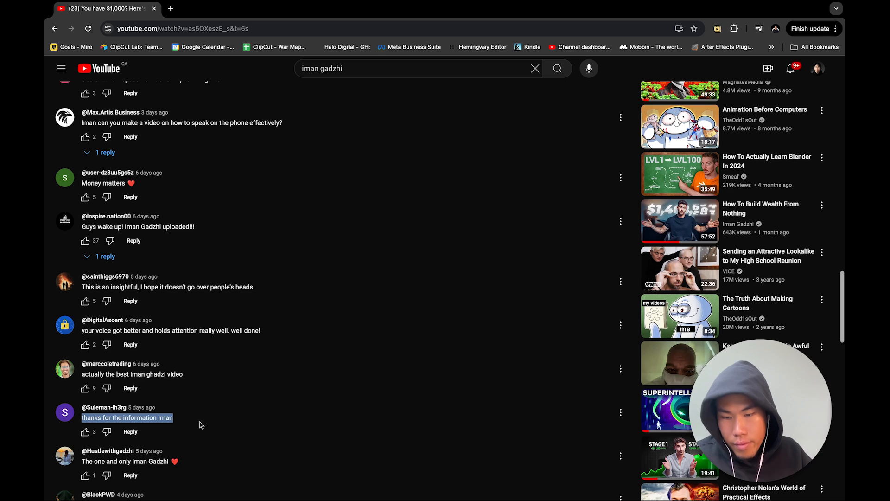
{"action": "key", "text": "super+c"}
- Switch back to After Effects, paste the copied text over the comment line in Comment section 5, and save the project from Main Comp
{"action": "key", "text": "super+Tab"}
{"action": "double_click", "coordinate": [473, 172]}
{"action": "key", "text": "super+v"}
{"action": "scroll", "coordinate": [464, 222], "scroll_direction": "down", "scroll_amount": 3}
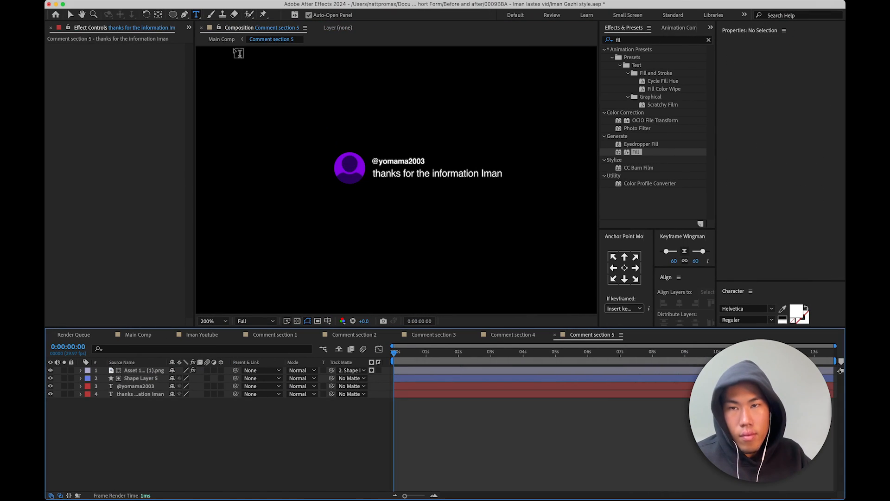
{"action": "left_click", "coordinate": [221, 40]}
{"action": "key", "text": "super+s"}
- Duplicate the Comment section 5 composition, add the copy to Main Comp above the other comment layers, and set its Y position to 1080
{"action": "left_click", "coordinate": [50, 29]}
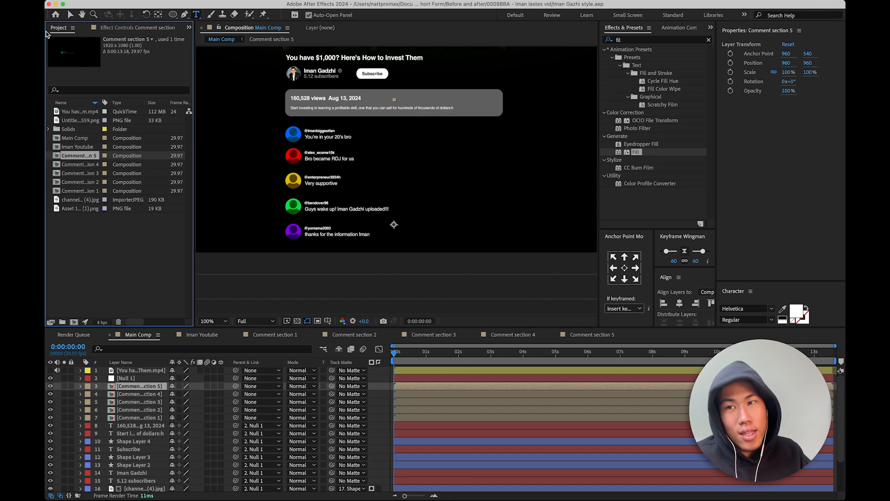
{"action": "left_click", "coordinate": [83, 147]}
{"action": "left_click", "coordinate": [82, 154]}
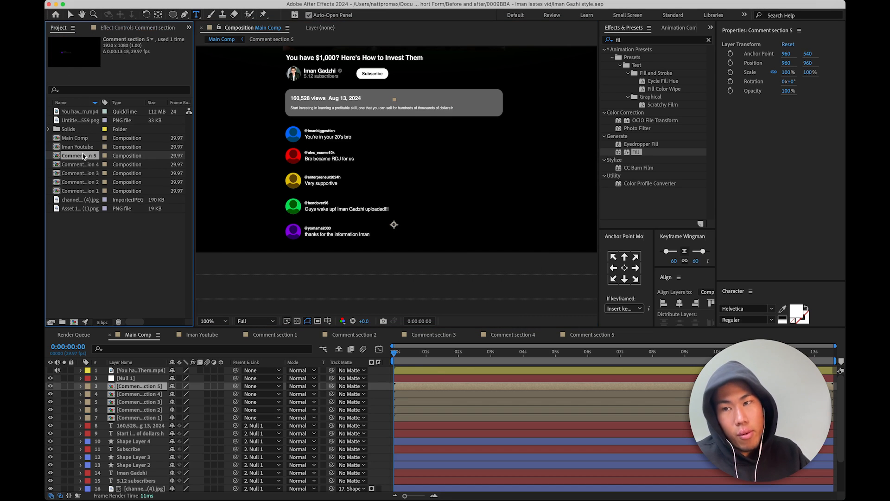
{"action": "key", "text": "super+d"}
{"action": "left_click_drag", "start_coordinate": [83, 157], "coordinate": [150, 387]}
{"action": "left_click_drag", "start_coordinate": [808, 62], "coordinate": [833, 70]}
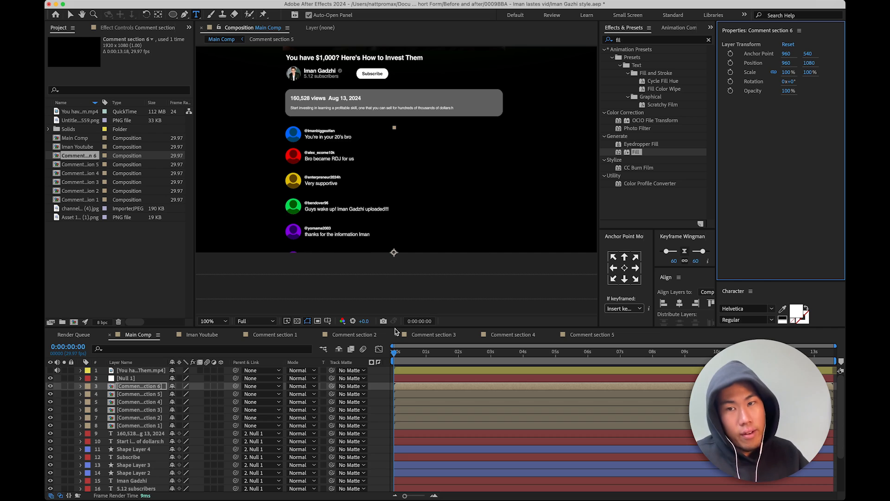
- Open Comment section 6 and set the fill of the avatar circle, Shape Layer 5, to orange
{"action": "double_click", "coordinate": [413, 386]}
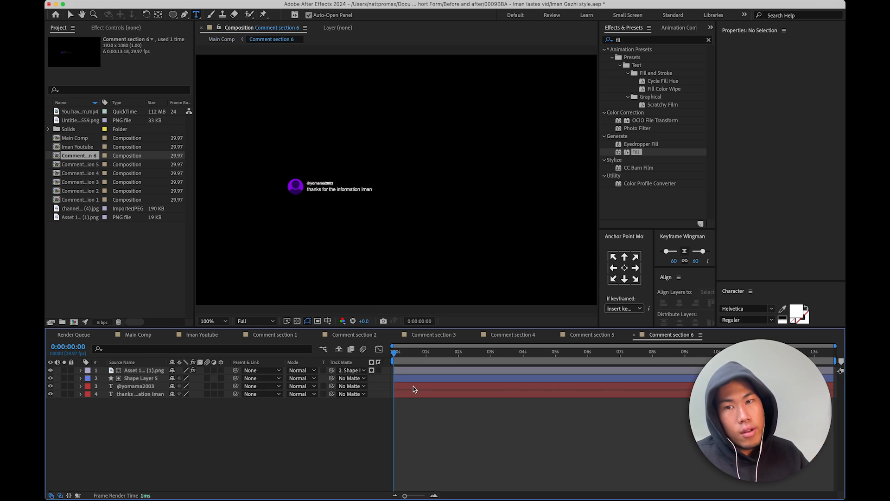
{"action": "left_click", "coordinate": [225, 320]}
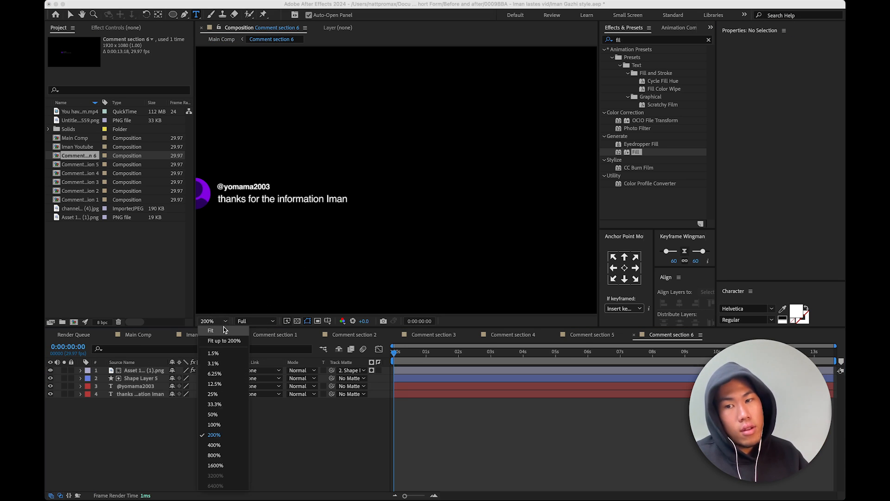
{"action": "left_click", "coordinate": [226, 330]}
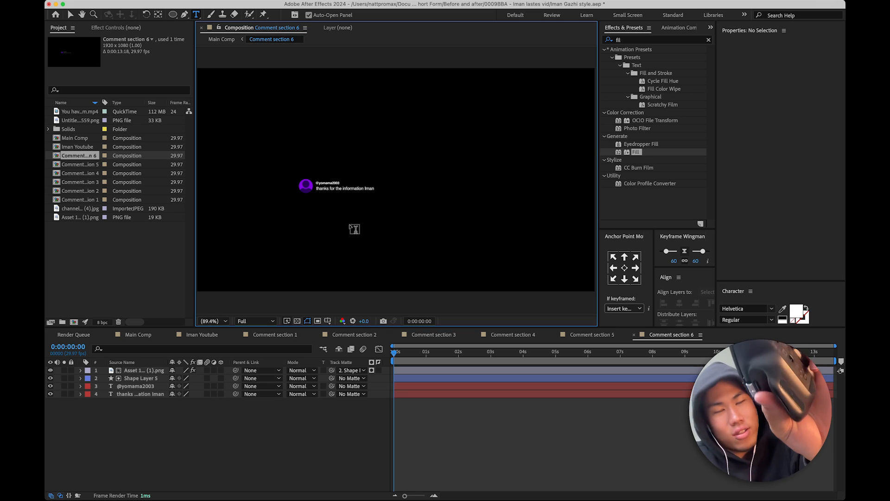
{"action": "key", "text": "v"}
{"action": "key", "text": "/"}
{"action": "scroll", "coordinate": [352, 179], "scroll_direction": "up", "scroll_amount": 2}
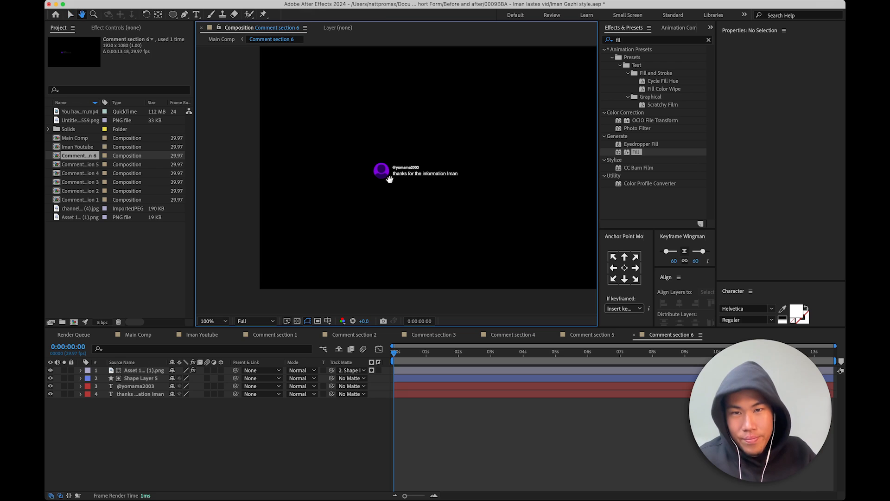
{"action": "left_click", "coordinate": [379, 202]}
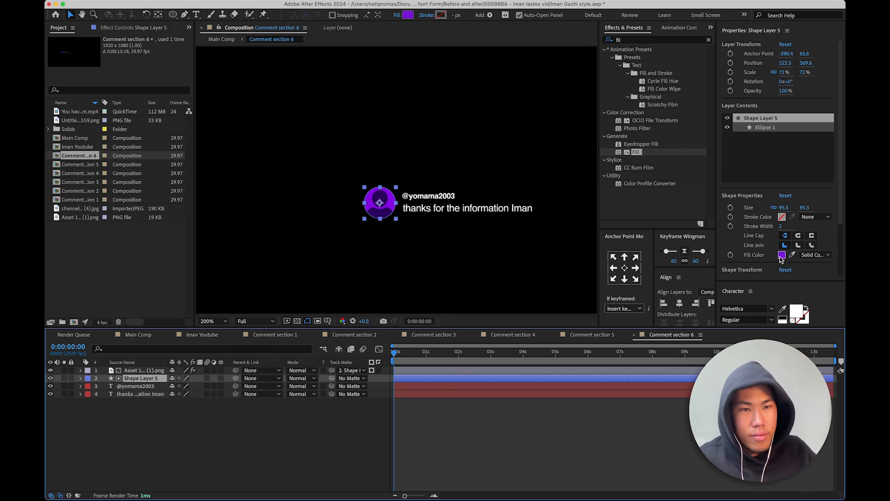
{"action": "left_click", "coordinate": [782, 255]}
{"action": "left_click_drag", "start_coordinate": [338, 355], "coordinate": [337, 403]}
{"action": "left_click", "coordinate": [405, 295]}
- Set the Fill effect colour of the avatar silhouette image in Comment section 6 to dark brown
{"action": "left_click", "coordinate": [183, 369]}
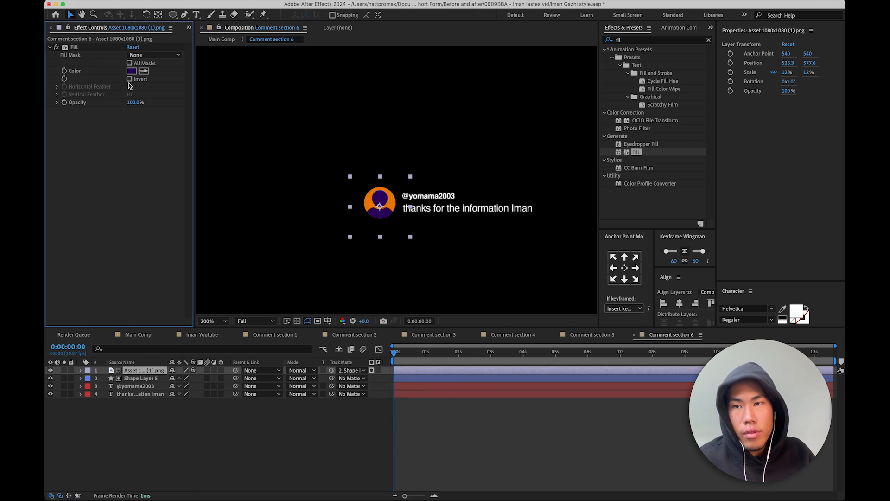
{"action": "left_click", "coordinate": [131, 70]}
{"action": "left_click_drag", "start_coordinate": [332, 352], "coordinate": [332, 399]}
{"action": "left_click", "coordinate": [406, 295]}
{"action": "left_click", "coordinate": [348, 431]}
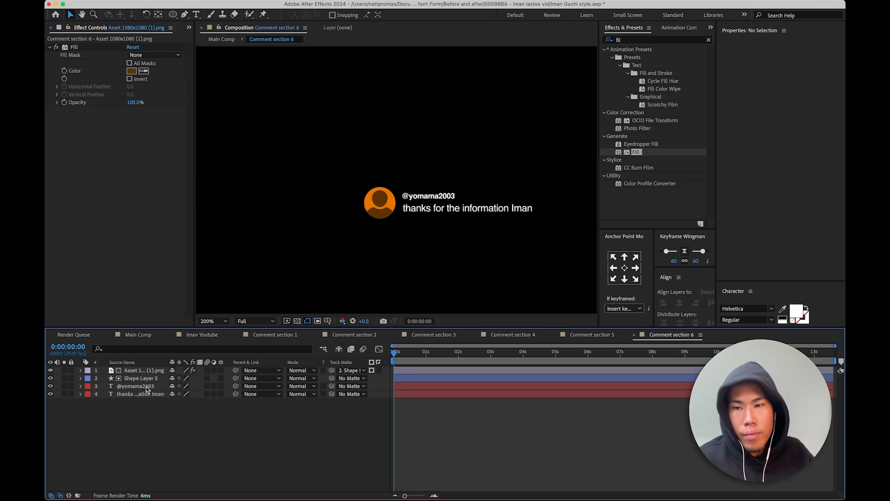
{"action": "double_click", "coordinate": [146, 386]}
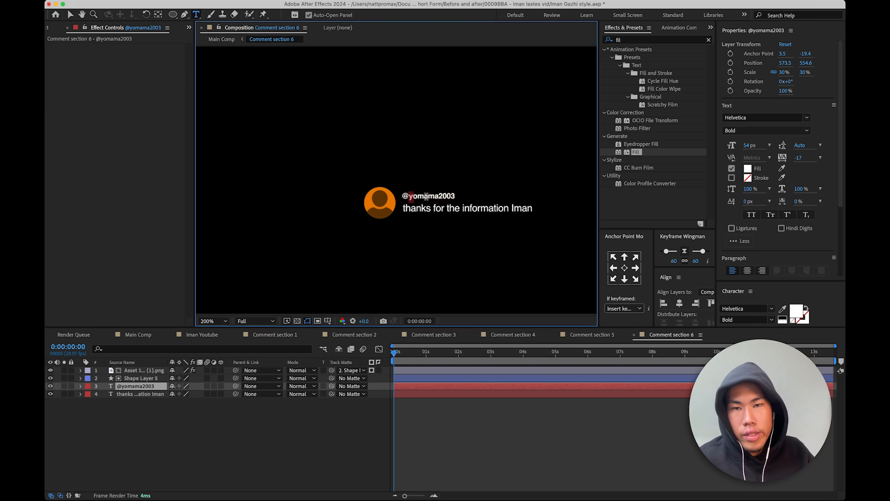
{"action": "type", "text": "@smith"}
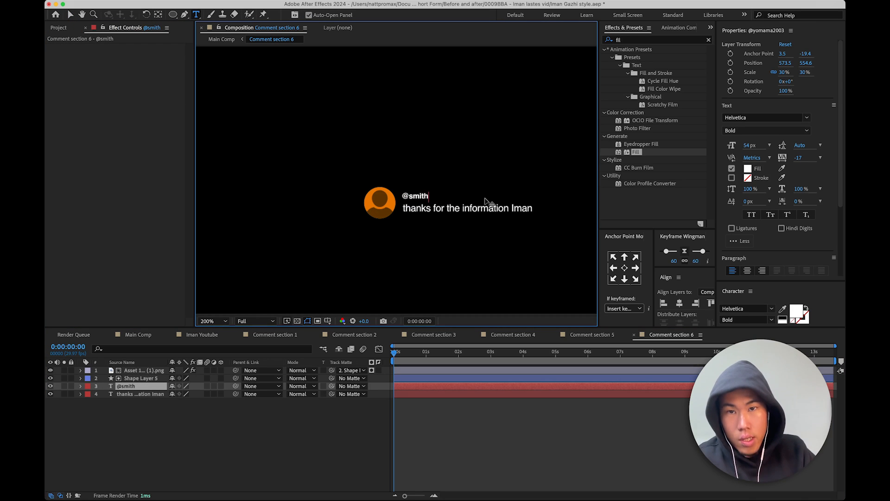
{"action": "type", "text": "junior"}
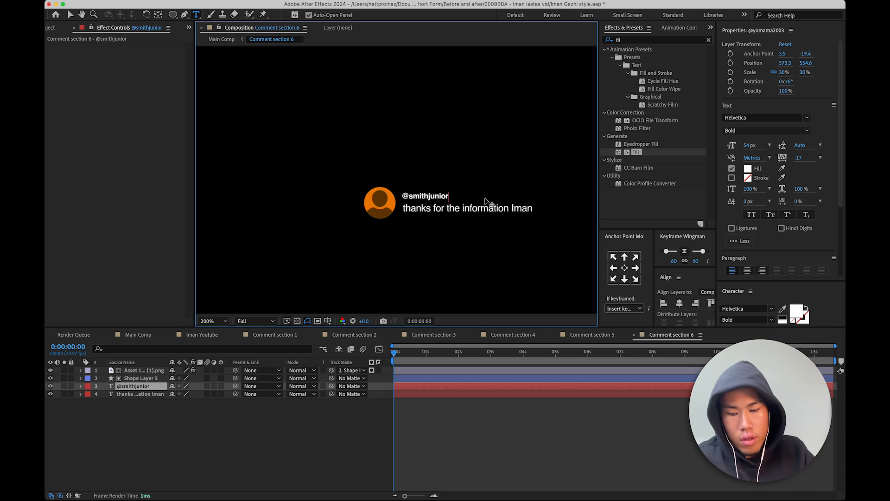
{"action": "type", "text": "23"}
{"action": "key", "text": "Escape"}
{"action": "left_click", "coordinate": [248, 490]}
- Replace the comment line in Comment section 6 with "My role model skills money make 2024", copied from the YouTube comments in the browser
{"action": "left_click", "coordinate": [142, 378]}
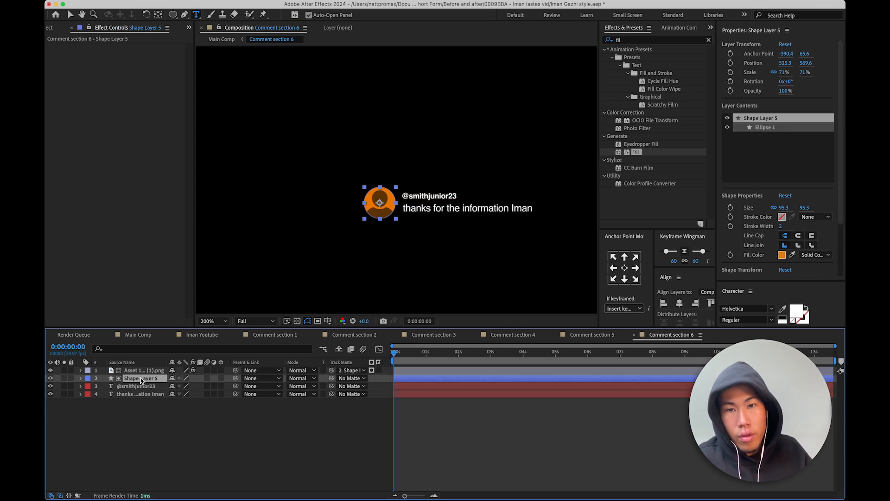
{"action": "left_click", "coordinate": [144, 387]}
{"action": "double_click", "coordinate": [143, 395]}
{"action": "key", "text": "ctrl+Left"}
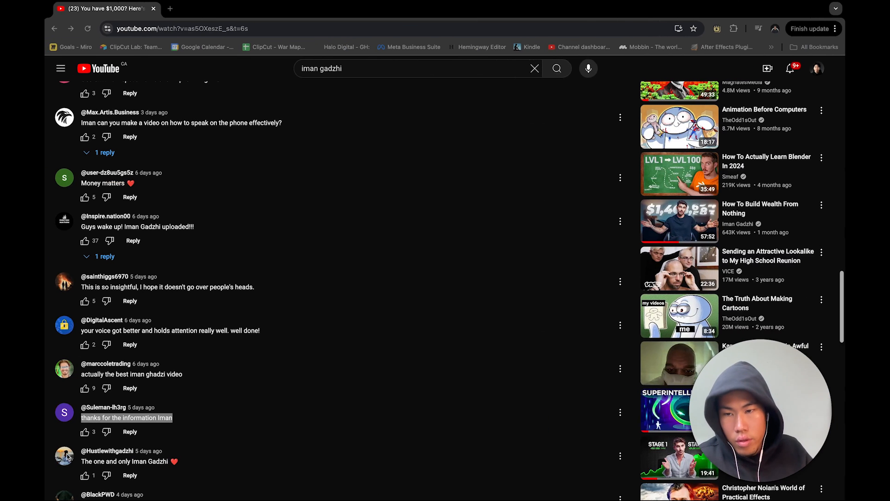
{"action": "scroll", "coordinate": [90, 431], "scroll_direction": "down", "scroll_amount": 5}
{"action": "left_click_drag", "start_coordinate": [85, 355], "coordinate": [195, 361]}
{"action": "key", "text": "super+c"}
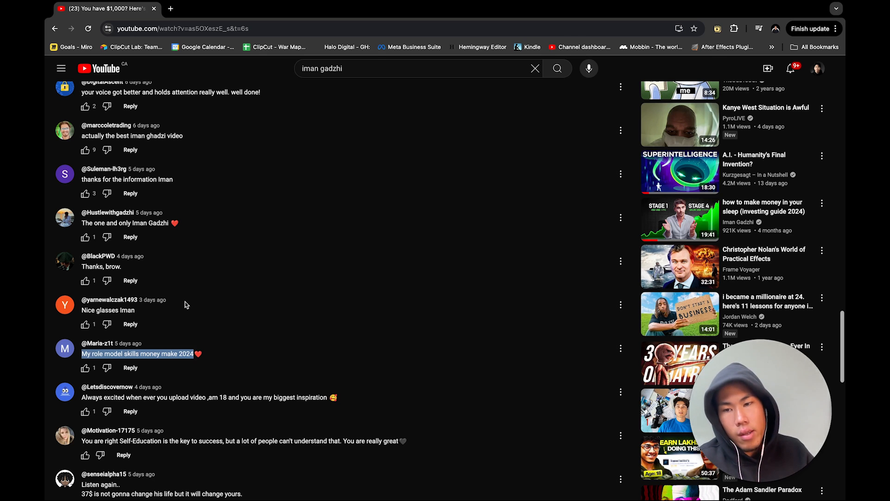
{"action": "key", "text": "ctrl+Right"}
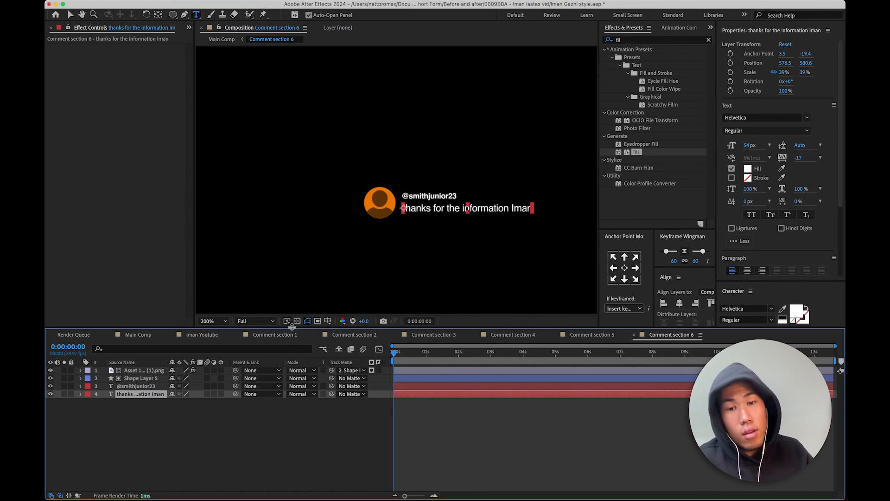
{"action": "key", "text": "super+v"}
{"action": "left_click", "coordinate": [327, 407]}
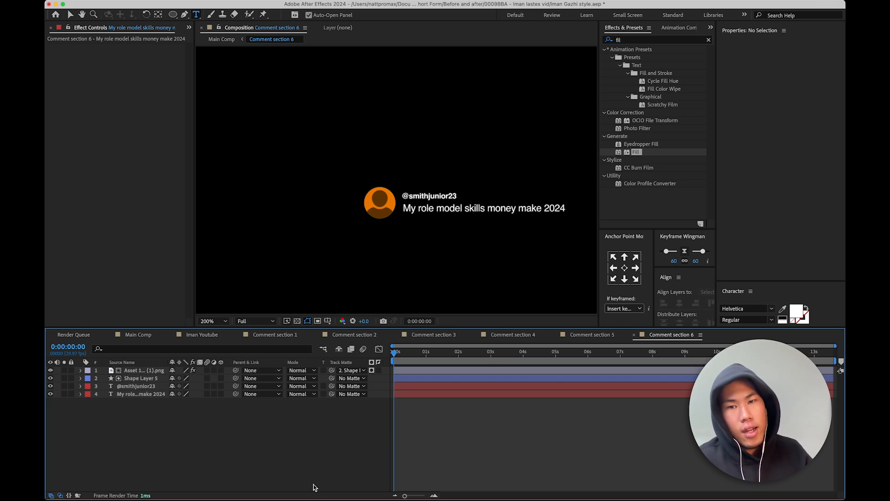
- Return to Main Comp and parent the Comment section 1 to 6 layers to Null 1
{"action": "left_click", "coordinate": [218, 39]}
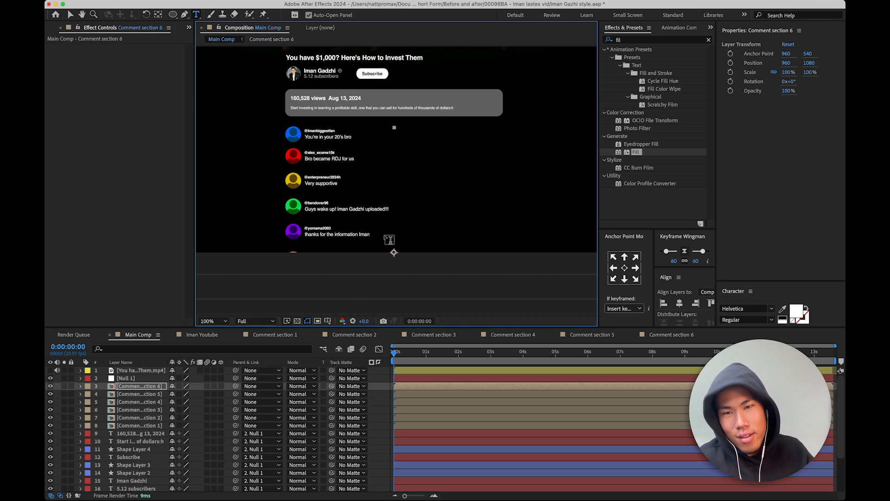
{"action": "scroll", "coordinate": [426, 193], "scroll_direction": "down", "scroll_amount": 2}
{"action": "left_click", "coordinate": [434, 425], "text": "shift"}
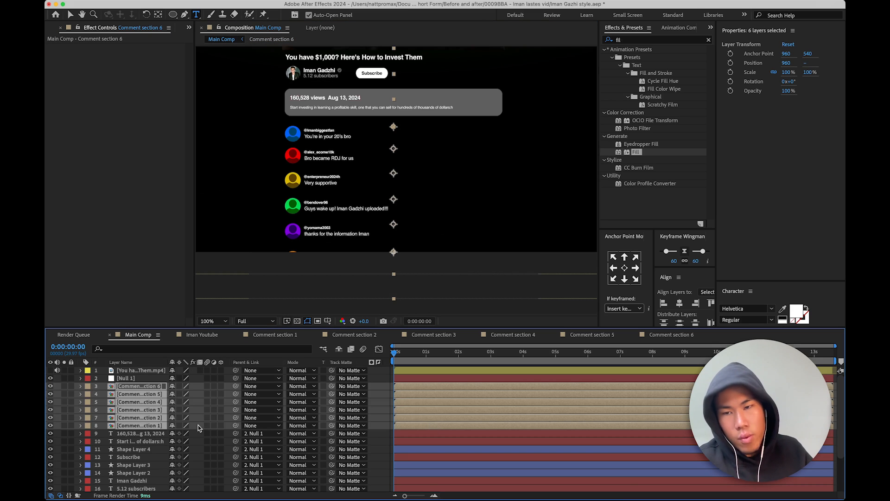
{"action": "left_click_drag", "start_coordinate": [235, 393], "coordinate": [127, 377]}
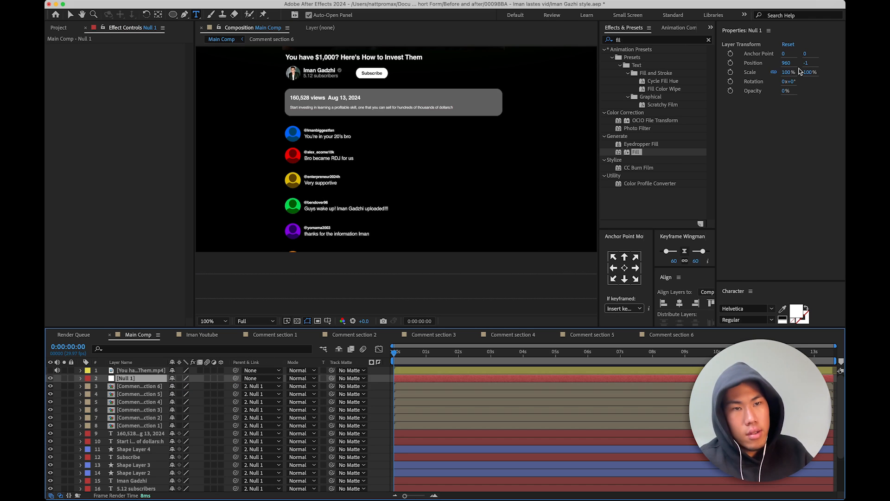
- Move the whole page up by setting the Y position of Null 1 to -583
{"action": "left_click_drag", "start_coordinate": [807, 62], "coordinate": [296, 118]}
{"action": "scroll", "coordinate": [296, 118], "scroll_direction": "down", "scroll_amount": 1}
{"action": "key", "text": "period"}
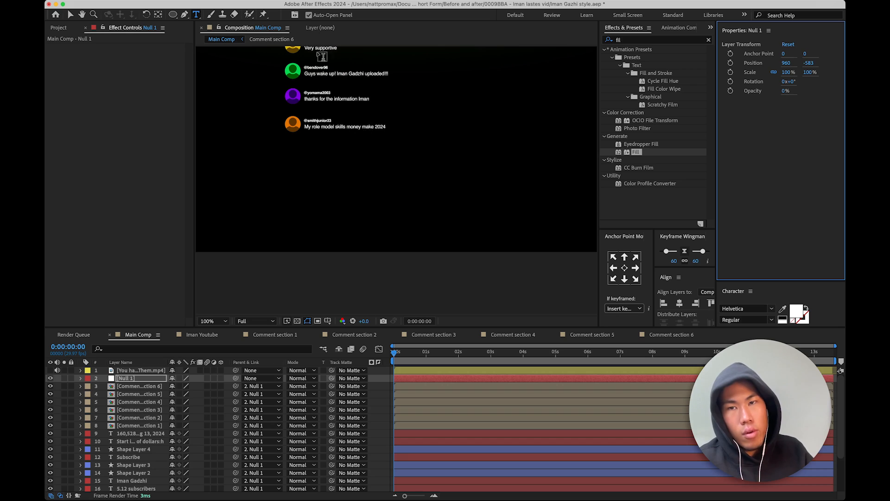
- Duplicate the Comment section 6 composition, add the copy to Main Comp above the other comment layers, and set its Y position to 610
{"action": "left_click", "coordinate": [415, 393]}
{"action": "left_click", "coordinate": [417, 387]}
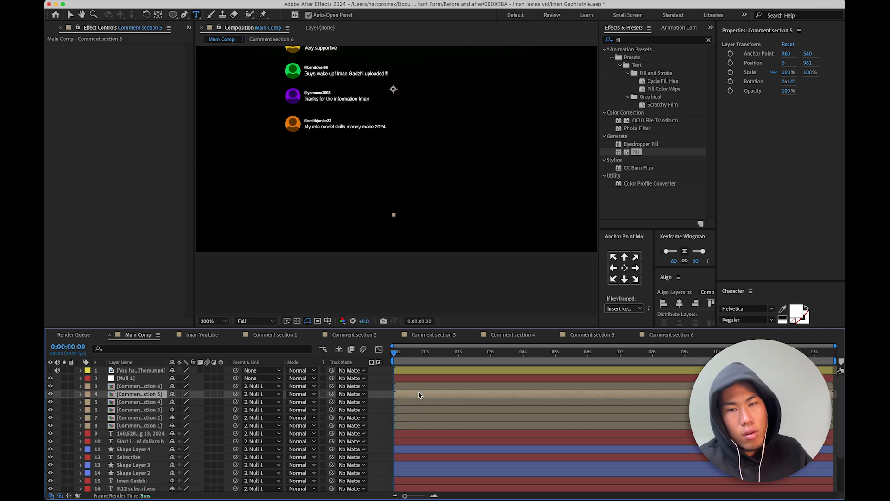
{"action": "left_click", "coordinate": [418, 394]}
{"action": "left_click", "coordinate": [419, 402]}
{"action": "left_click", "coordinate": [414, 387]}
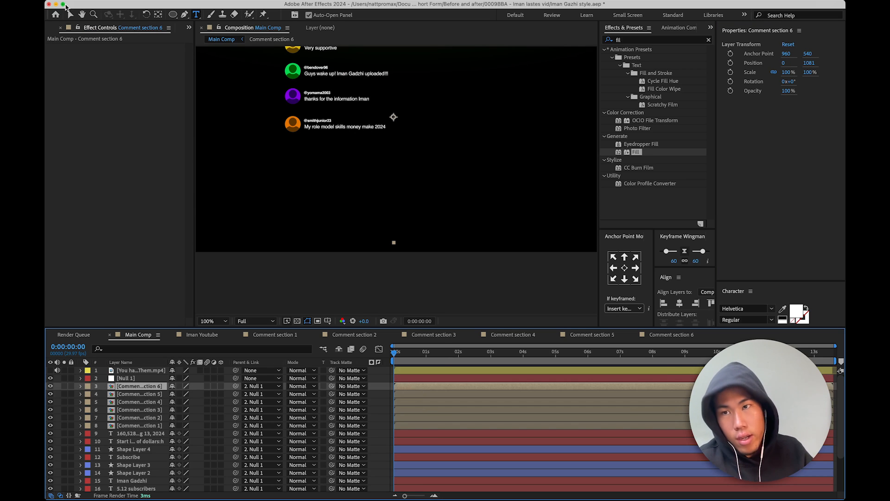
{"action": "left_click", "coordinate": [49, 29]}
{"action": "key", "text": "super+d"}
{"action": "left_click_drag", "start_coordinate": [92, 154], "coordinate": [129, 383]}
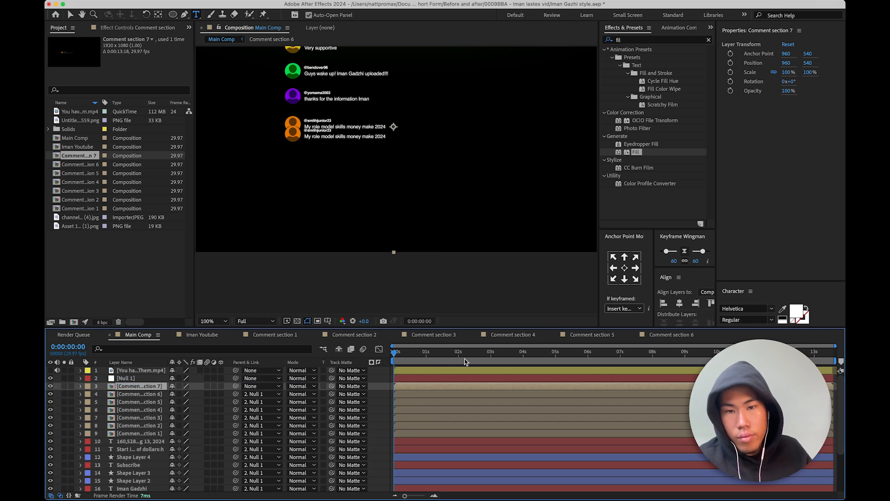
{"action": "left_click", "coordinate": [808, 62]}
{"action": "type", "text": "610"}
{"action": "key", "text": "Return"}
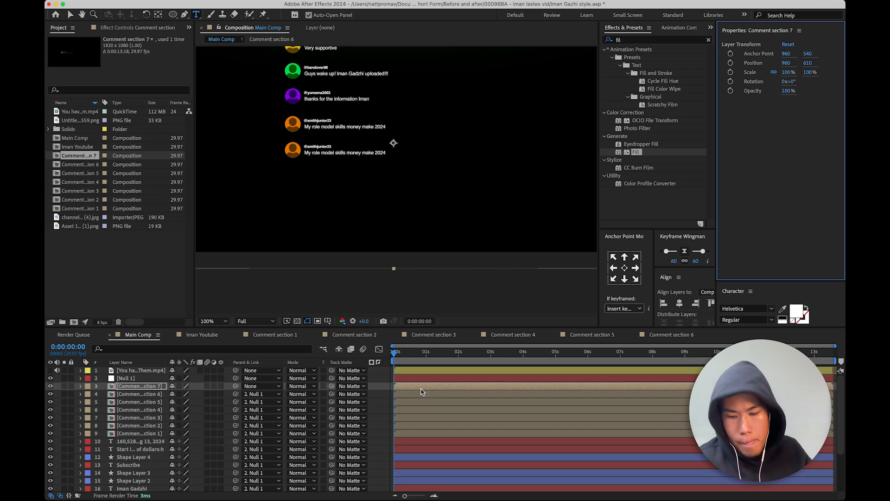
- Open Comment section 7 and set the fill of the avatar circle, Shape Layer 5, to magenta C215D8
{"action": "double_click", "coordinate": [423, 388]}
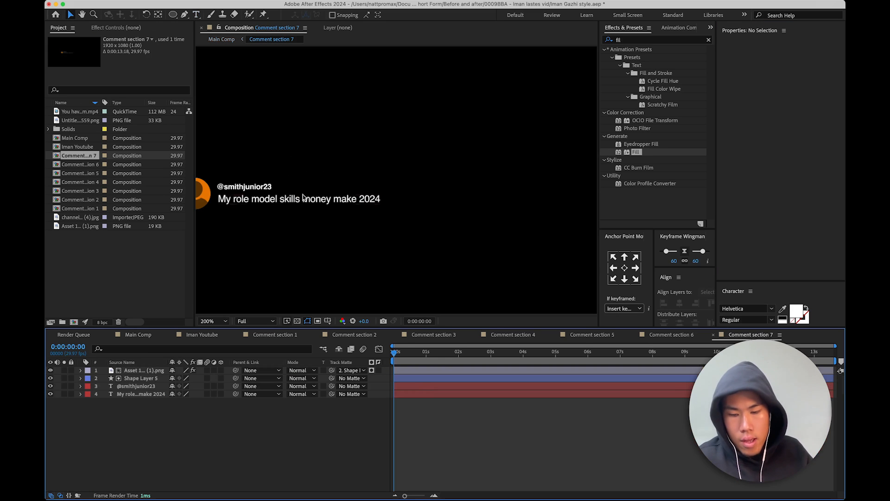
{"action": "scroll", "coordinate": [303, 197], "scroll_direction": "up", "scroll_amount": 3}
{"action": "left_click", "coordinate": [141, 371]}
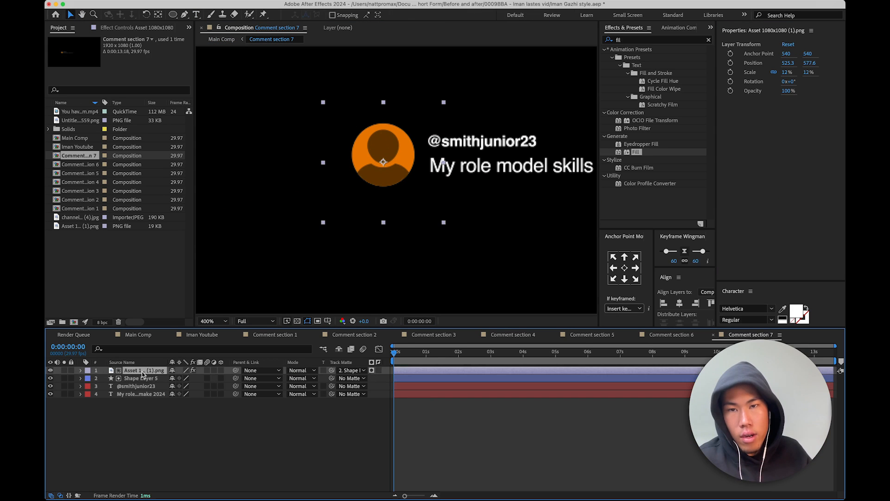
{"action": "left_click", "coordinate": [139, 377]}
{"action": "left_click", "coordinate": [782, 255]}
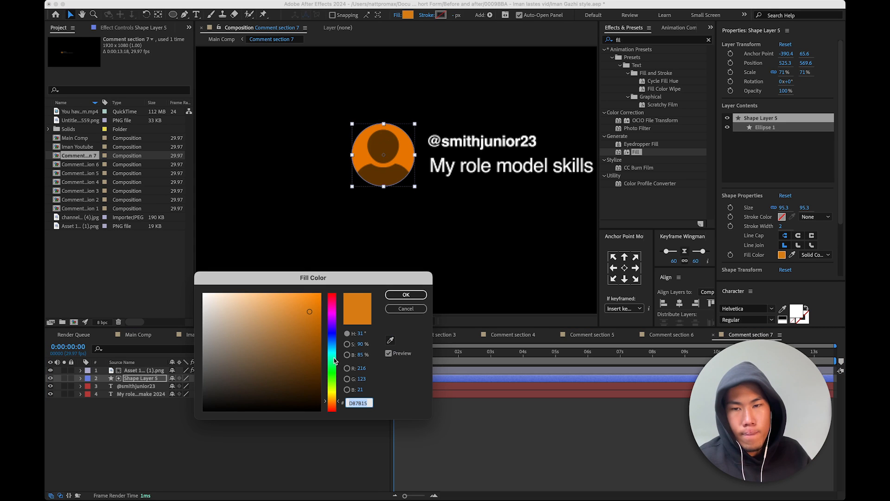
{"action": "left_click_drag", "start_coordinate": [337, 362], "coordinate": [343, 317]}
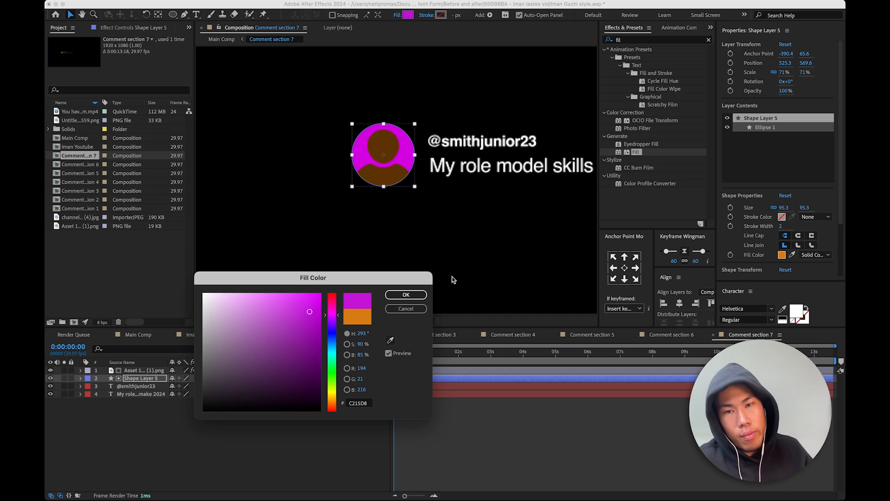
{"action": "left_click", "coordinate": [406, 295]}
- Set the Fill effect colour of the avatar silhouette image in Comment section 7 to dark purple 4E0158
{"action": "key", "text": "ctrl+Up"}
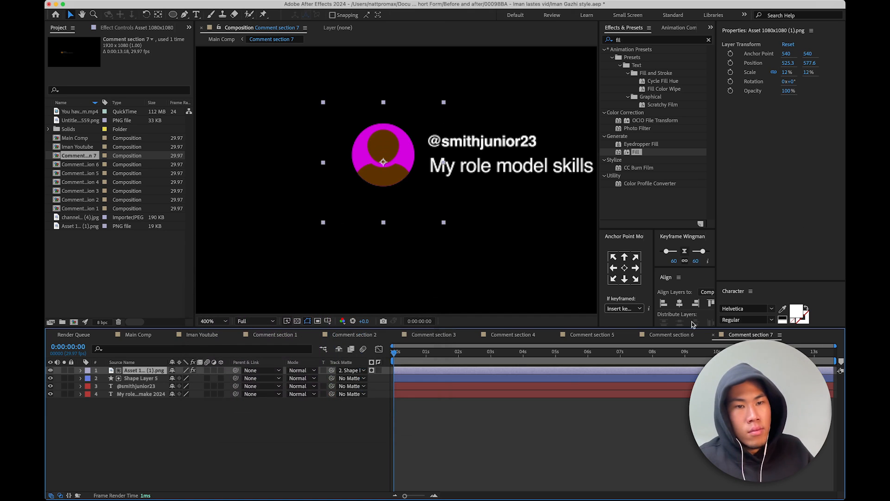
{"action": "left_click", "coordinate": [155, 29]}
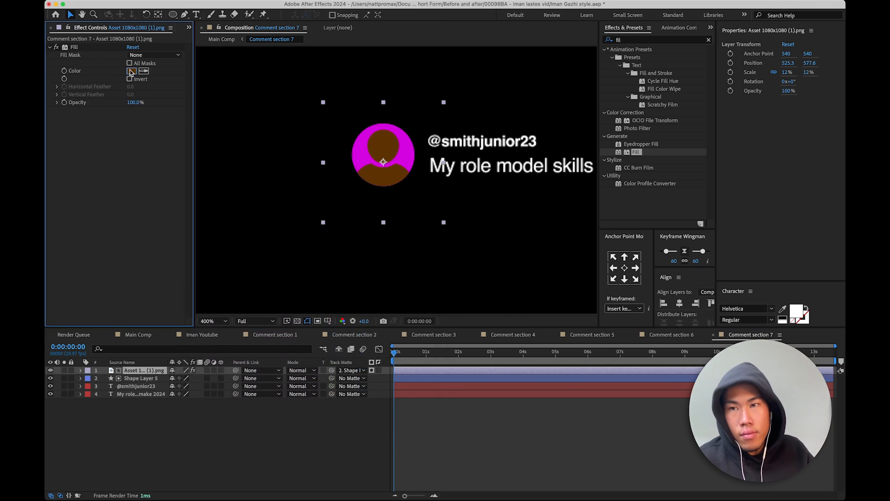
{"action": "left_click", "coordinate": [131, 71]}
{"action": "left_click", "coordinate": [332, 324]}
{"action": "left_click_drag", "start_coordinate": [331, 324], "coordinate": [332, 316]}
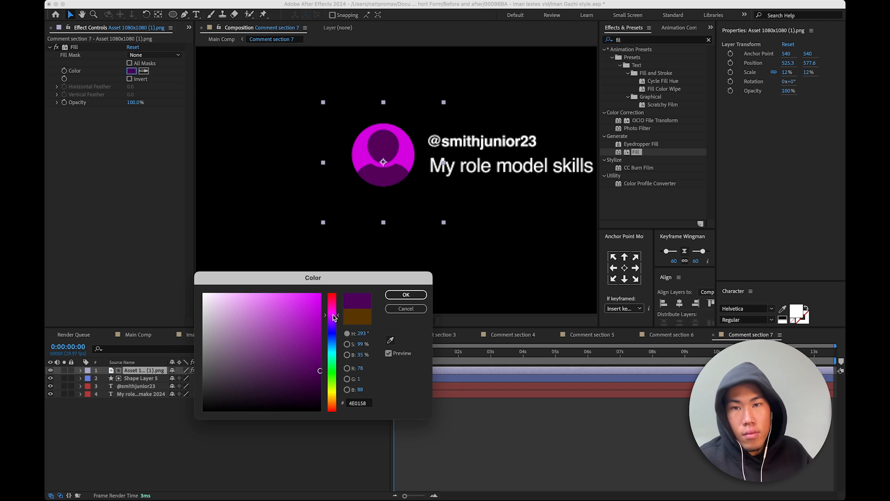
{"action": "left_click", "coordinate": [406, 295]}
{"action": "left_click", "coordinate": [222, 426]}
{"action": "left_click", "coordinate": [150, 386]}
{"action": "double_click", "coordinate": [149, 387]}
{"action": "left_click_drag", "start_coordinate": [443, 137], "coordinate": [550, 137]}
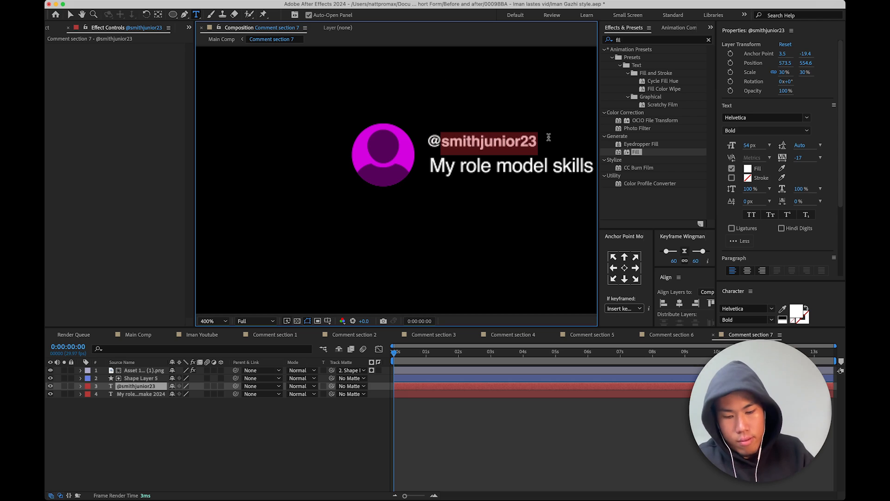
{"action": "type", "text": "nichale"}
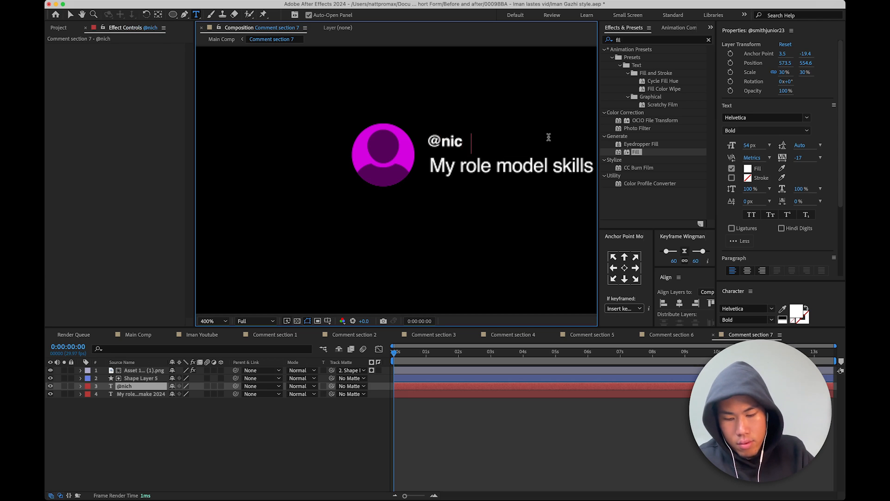
{"action": "key", "text": "BackSpace"}
{"action": "key", "text": "BackSpace"}
{"action": "key", "text": "BackSpace"}
{"action": "key", "text": "BackSpace"}
{"action": "key", "text": "BackSpace"}
{"action": "key", "text": "BackSpace"}
{"action": "key", "text": "BackSpace"}
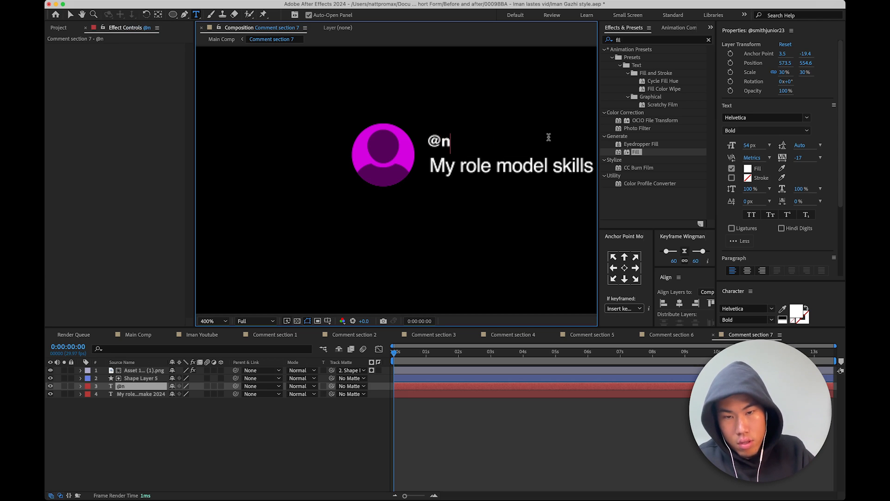
{"action": "type", "text": "michale"}
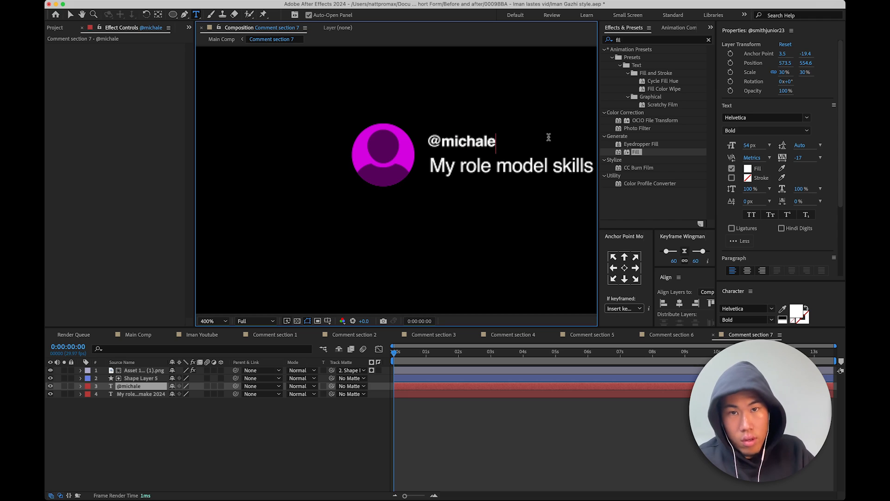
{"action": "type", "text": "j"}
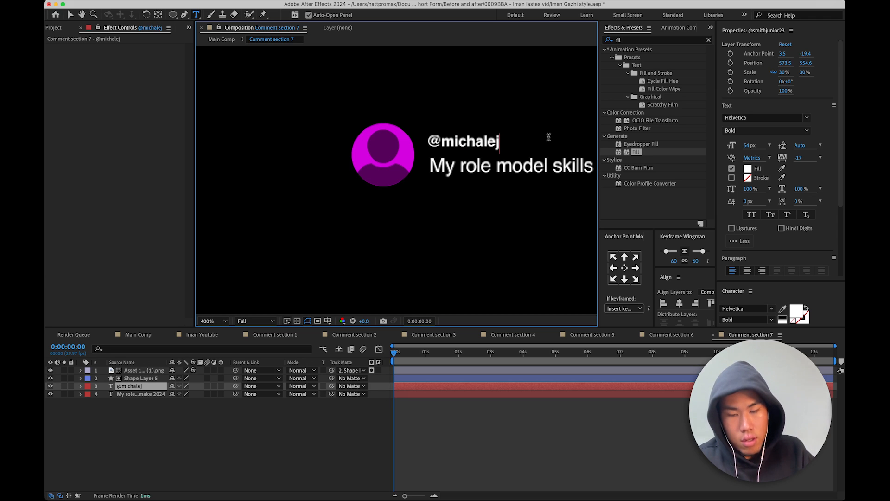
{"action": "type", "text": "ordan"}
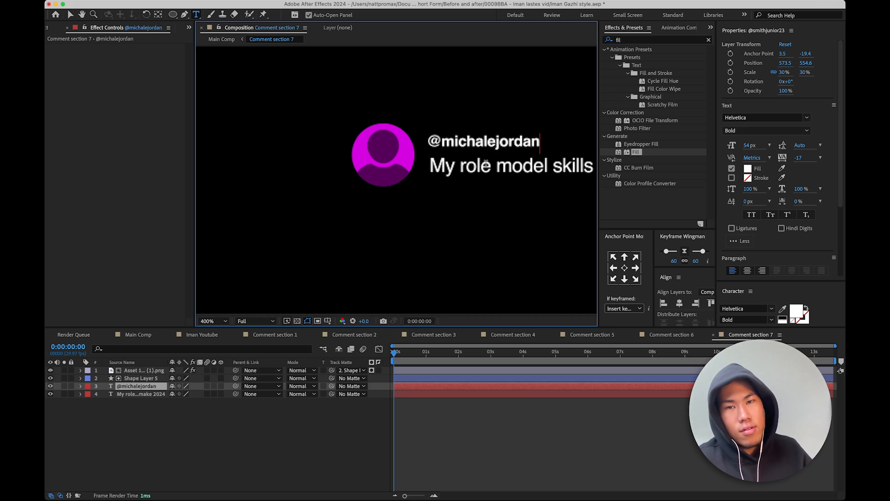
{"action": "key", "text": "super+a"}
{"action": "left_click", "coordinate": [138, 444]}
- Replace the comment line in Comment section 7 with "What's up boys", taken from the YouTube comments in the browser
{"action": "left_click", "coordinate": [148, 395]}
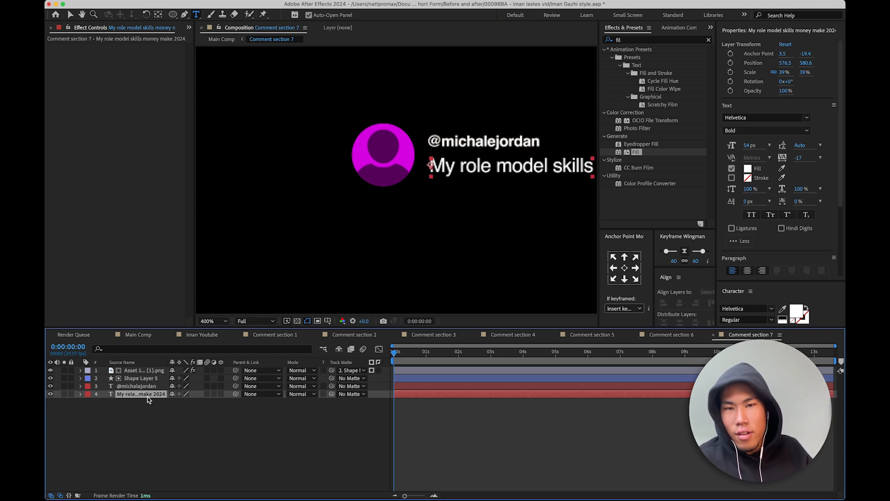
{"action": "key", "text": "ctrl+Left"}
{"action": "scroll", "coordinate": [185, 382], "scroll_direction": "down", "scroll_amount": 3}
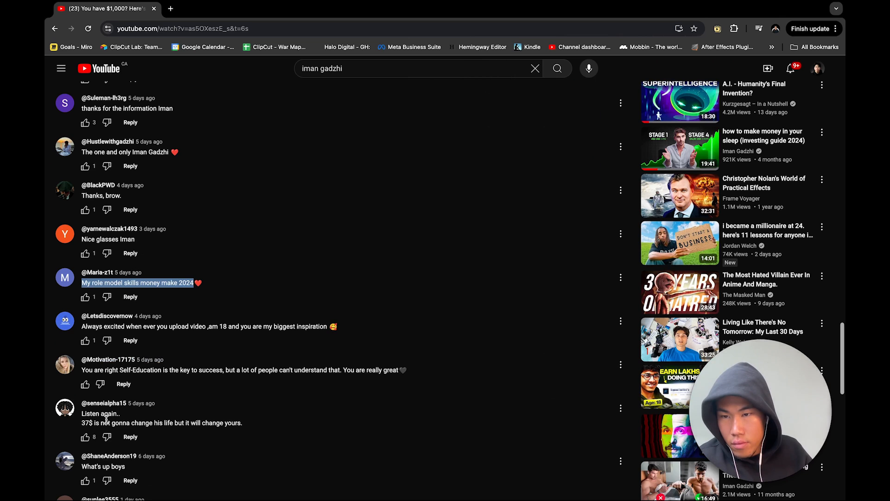
{"action": "scroll", "coordinate": [276, 428], "scroll_direction": "down", "scroll_amount": 1}
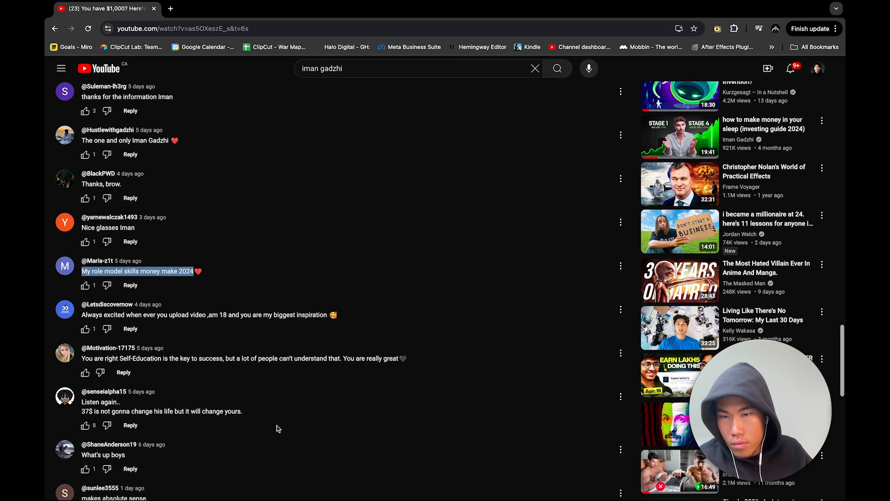
{"action": "left_click_drag", "start_coordinate": [127, 444], "coordinate": [95, 443]}
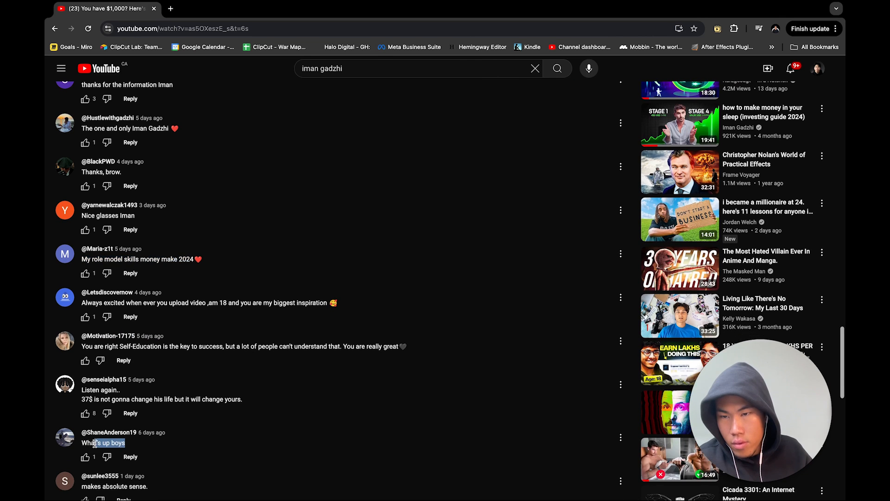
{"action": "key", "text": "ctrl+Right"}
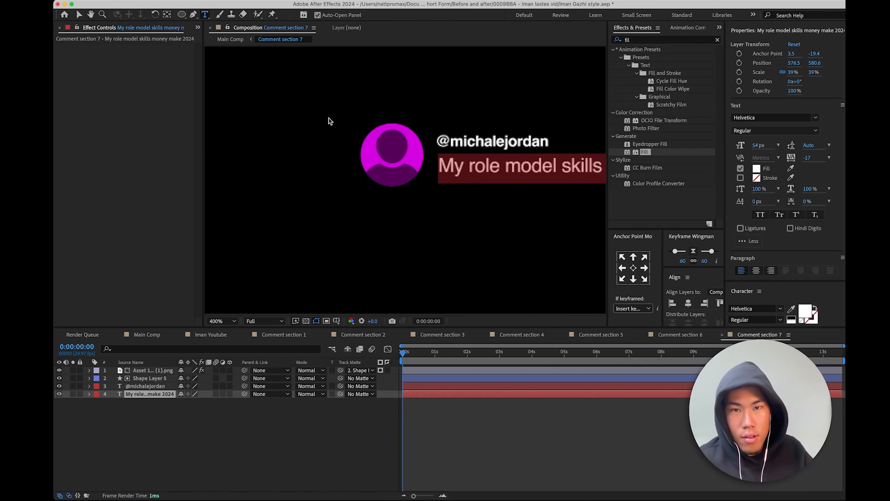
{"action": "type", "text": "What's up boys"}
{"action": "left_click", "coordinate": [470, 445]}
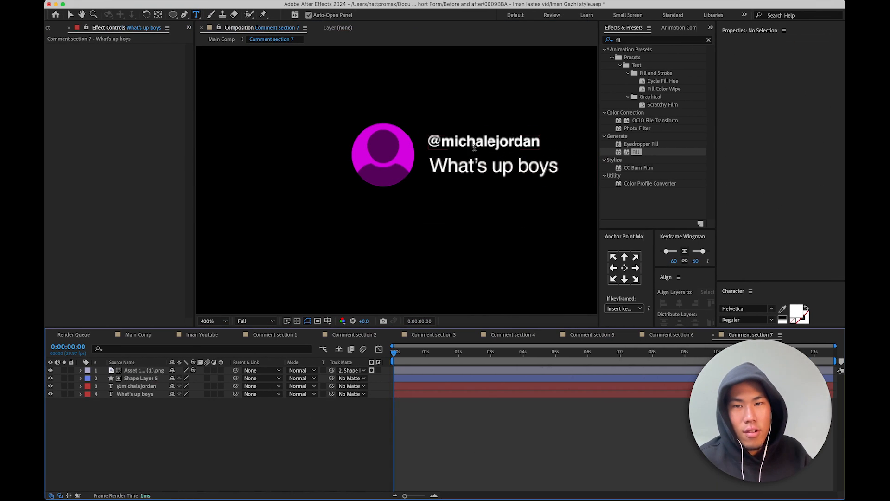
- In Main Comp, parent Comment section 7 to Null 1 and move the null down to bring the comments up to the description box into view
{"action": "left_click", "coordinate": [223, 38]}
{"action": "key", "text": "comma"}
{"action": "key", "text": "period"}
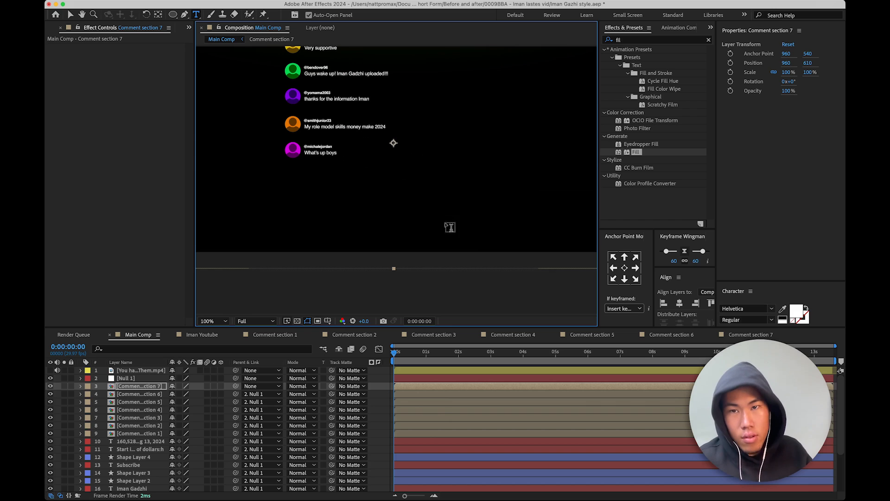
{"action": "left_click", "coordinate": [120, 379]}
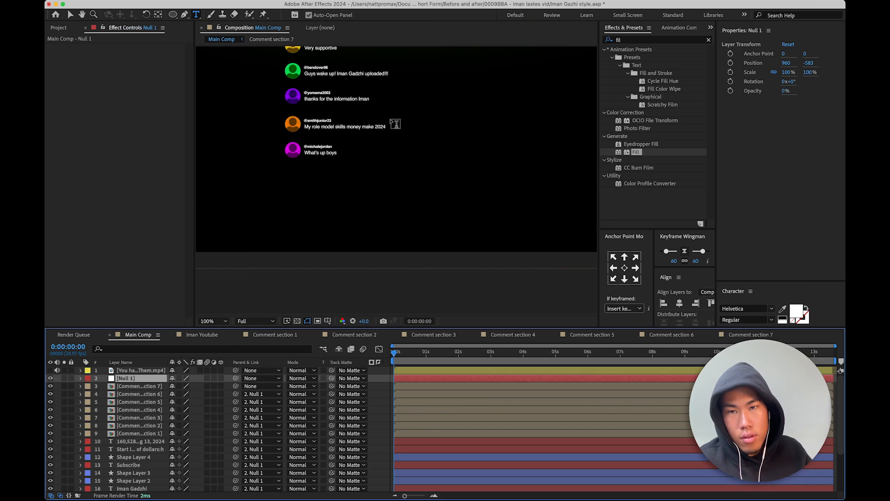
{"action": "key", "text": "comma"}
{"action": "left_click", "coordinate": [132, 386]}
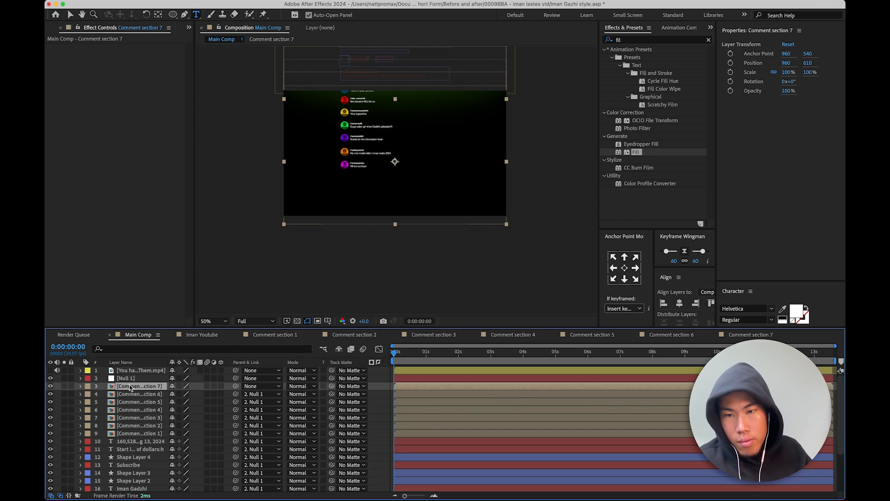
{"action": "left_click_drag", "start_coordinate": [236, 386], "coordinate": [133, 379]}
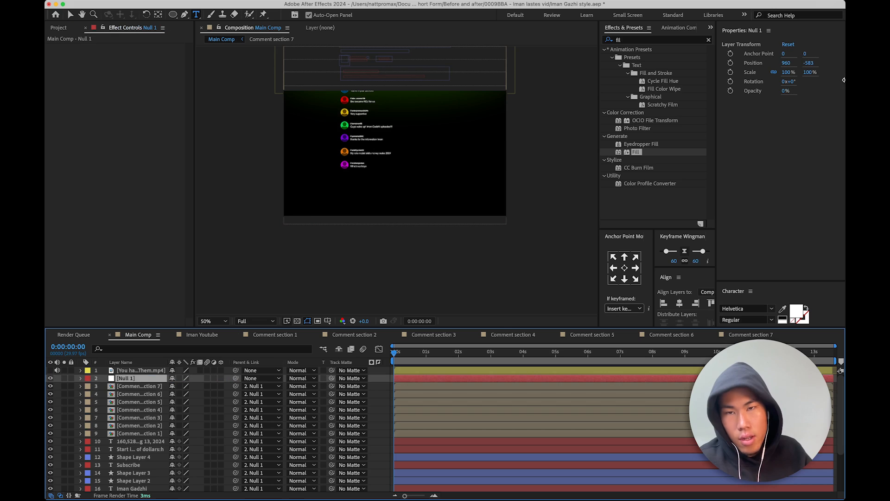
{"action": "left_click_drag", "start_coordinate": [808, 63], "coordinate": [842, 62]}
- Distribute the seven comment section layers in Main Comp evenly along the vertical, based on their centres
{"action": "left_click", "coordinate": [150, 386]}
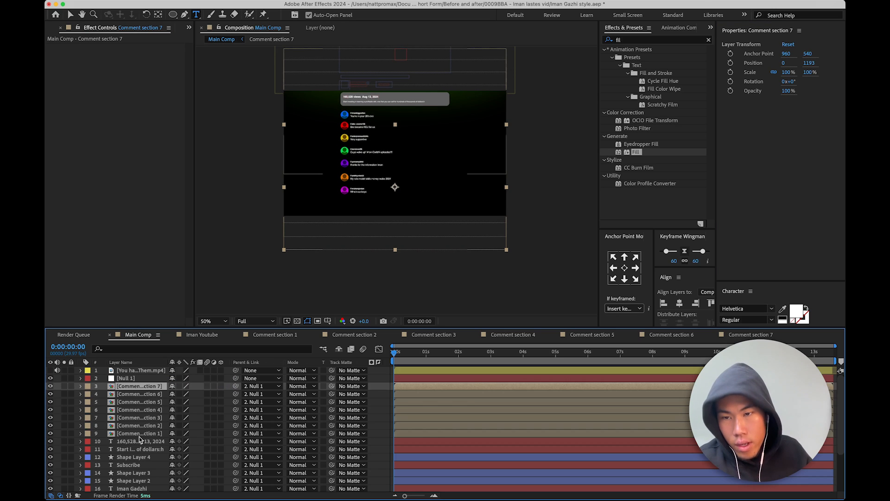
{"action": "left_click", "coordinate": [142, 434], "text": "shift"}
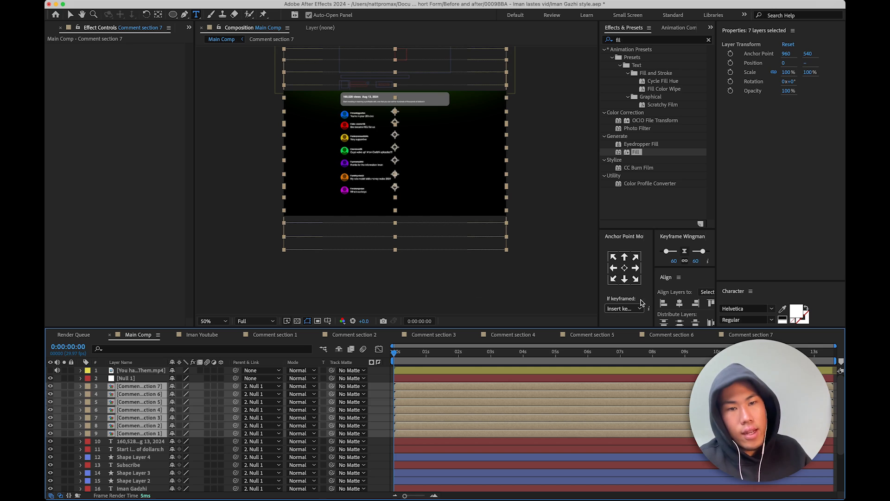
{"action": "left_click", "coordinate": [679, 324]}
{"action": "scroll", "coordinate": [395, 172], "scroll_direction": "up", "scroll_amount": 2}
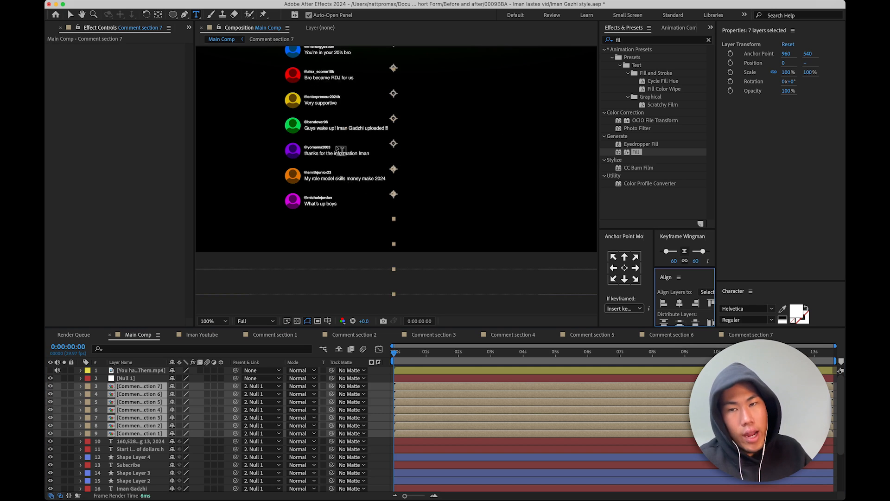
{"action": "left_click_drag", "start_coordinate": [398, 171], "coordinate": [413, 233]}
{"action": "key", "text": "super+t"}
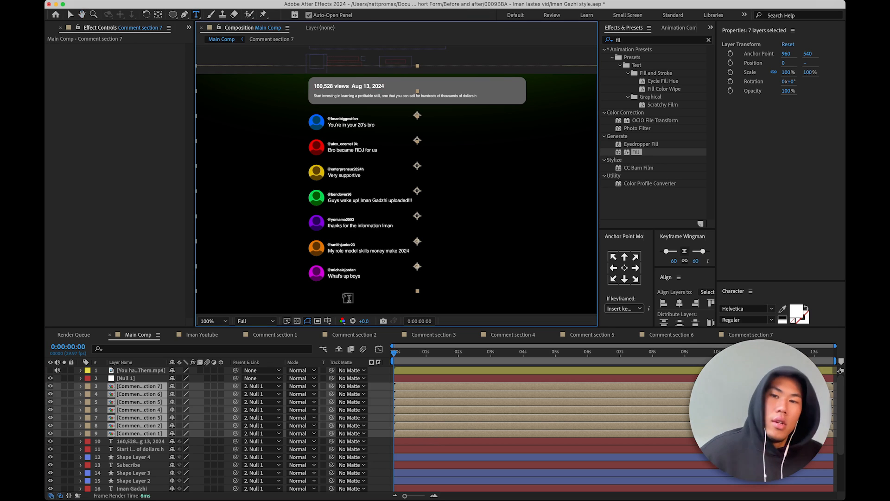
{"action": "left_click", "coordinate": [381, 442]}
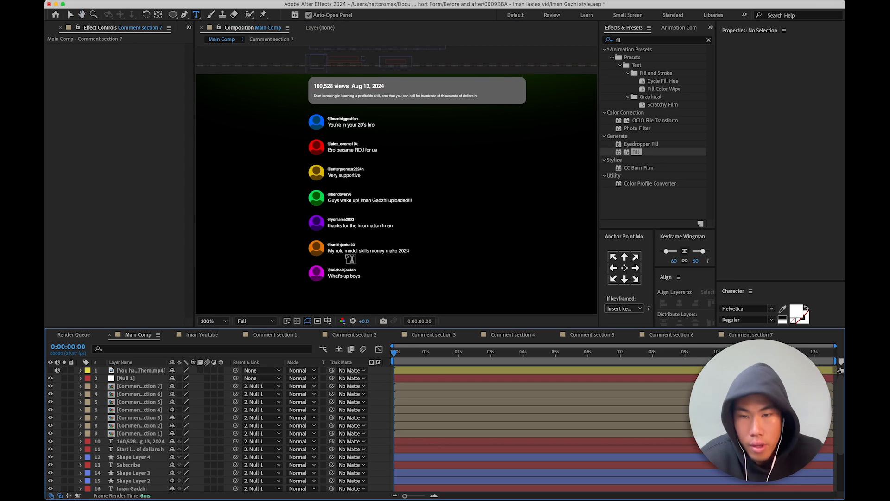
{"action": "key", "text": "v"}
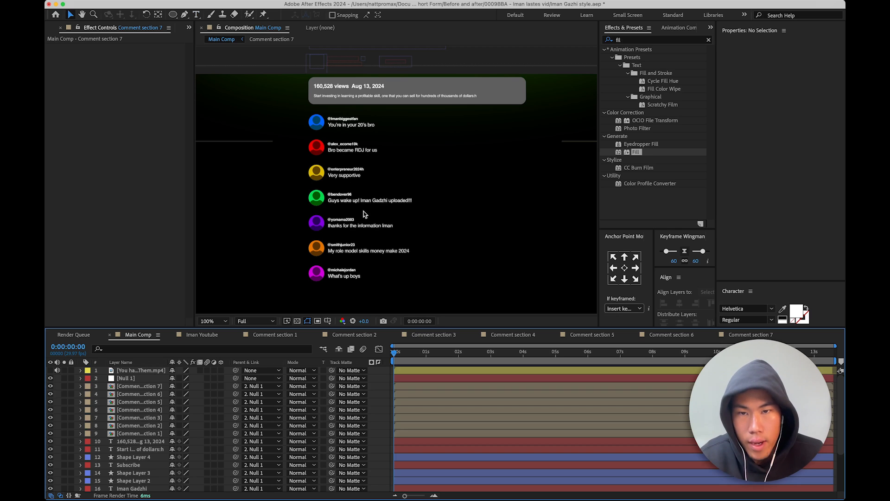
- Set the label colour of the Comment section 6 layer in Main Comp to Fuchsia
{"action": "left_click", "coordinate": [143, 386]}
{"action": "left_click", "coordinate": [148, 394]}
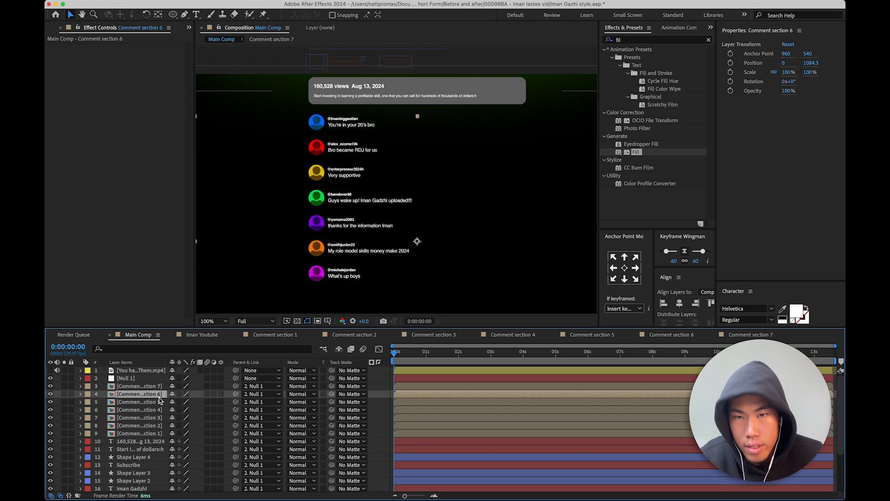
{"action": "left_click", "coordinate": [87, 394]}
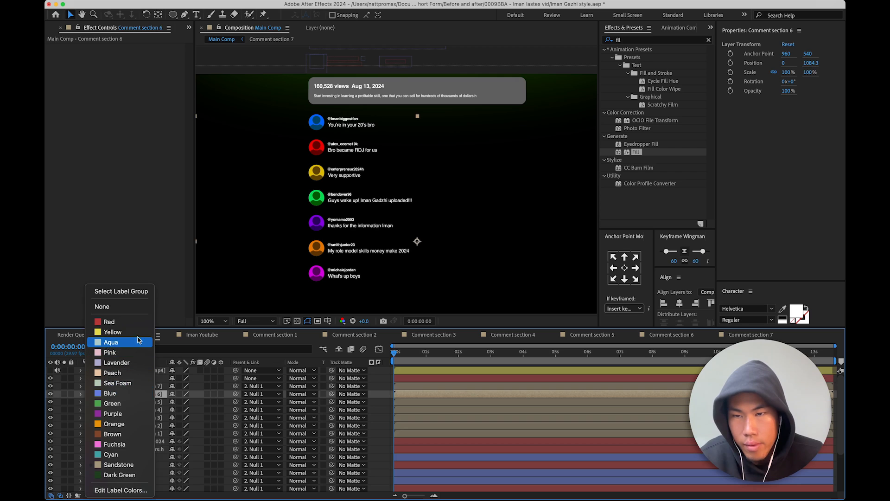
{"action": "left_click", "coordinate": [138, 321]}
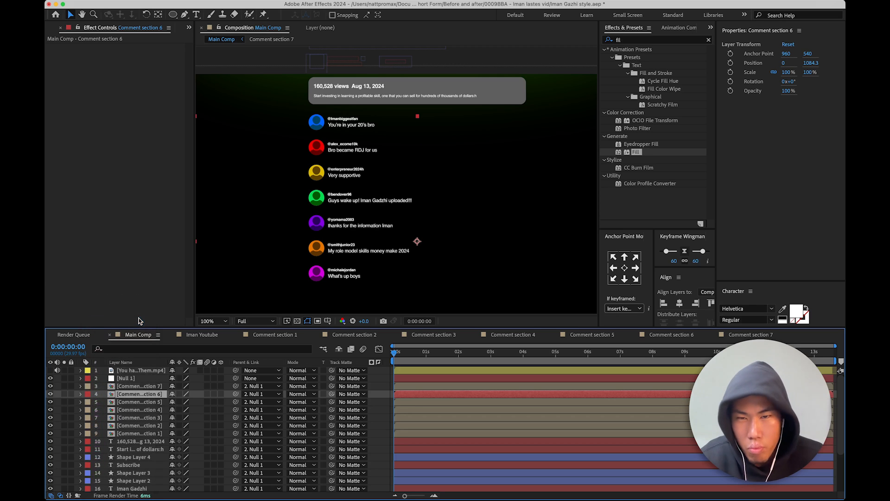
{"action": "left_click", "coordinate": [87, 394]}
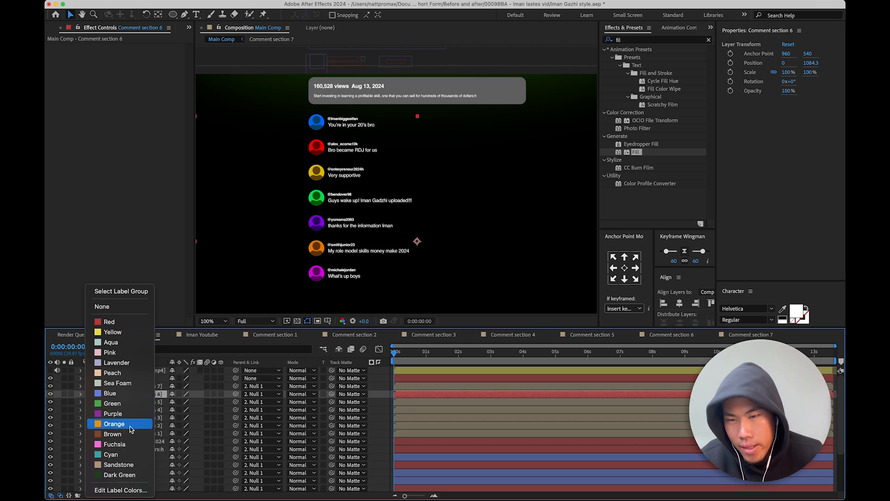
{"action": "left_click", "coordinate": [123, 445]}
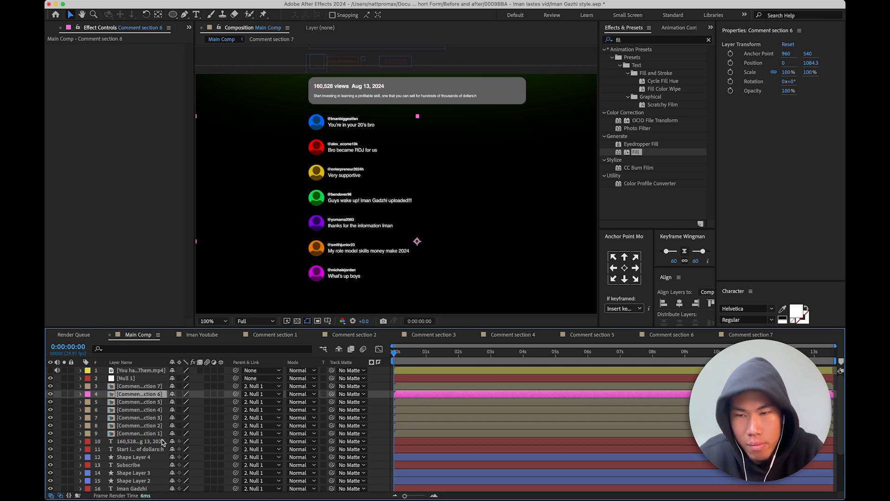
{"action": "scroll", "coordinate": [162, 442], "scroll_direction": "down", "scroll_amount": 4}
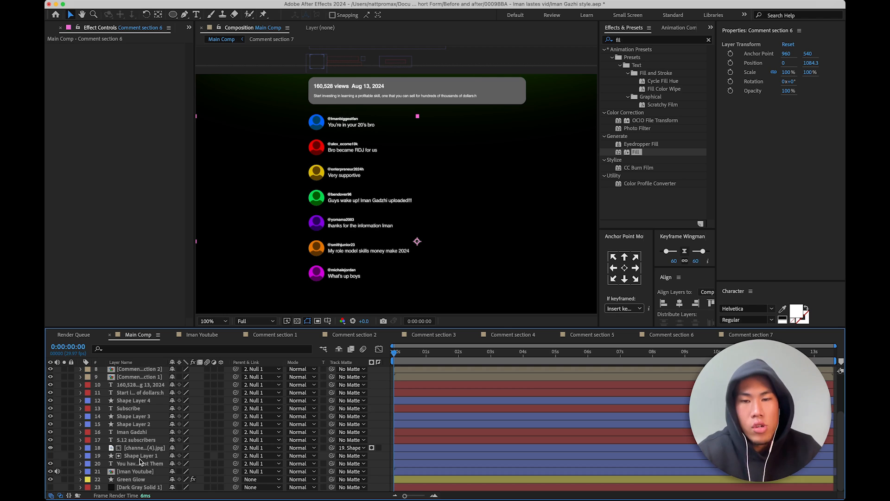
{"action": "scroll", "coordinate": [343, 457], "scroll_direction": "up", "scroll_amount": 3}
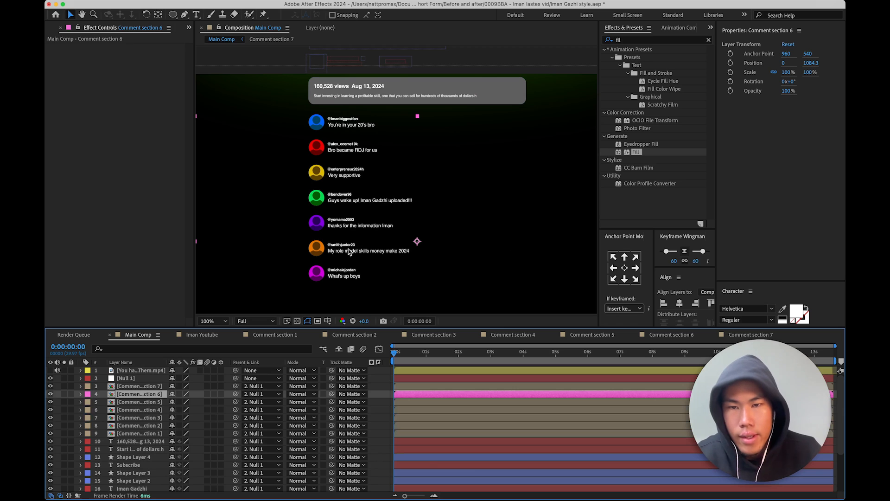
{"action": "double_click", "coordinate": [134, 395]}
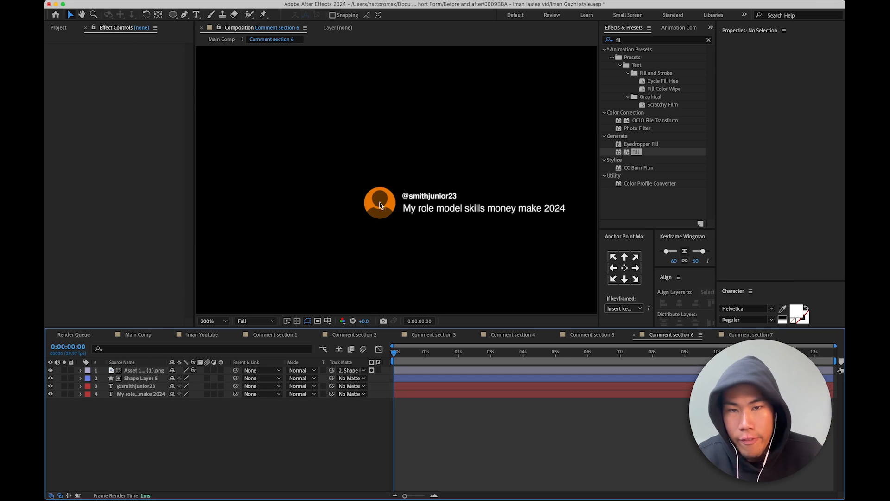
{"action": "scroll", "coordinate": [414, 213], "scroll_direction": "up", "scroll_amount": 1}
{"action": "double_click", "coordinate": [414, 213]}
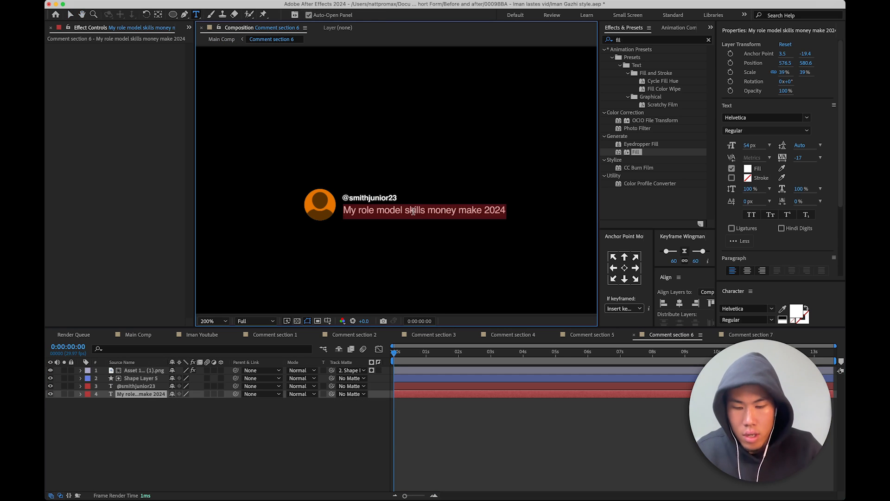
{"action": "left_click", "coordinate": [222, 40]}
{"action": "scroll", "coordinate": [186, 408], "scroll_direction": "up", "scroll_amount": 5}
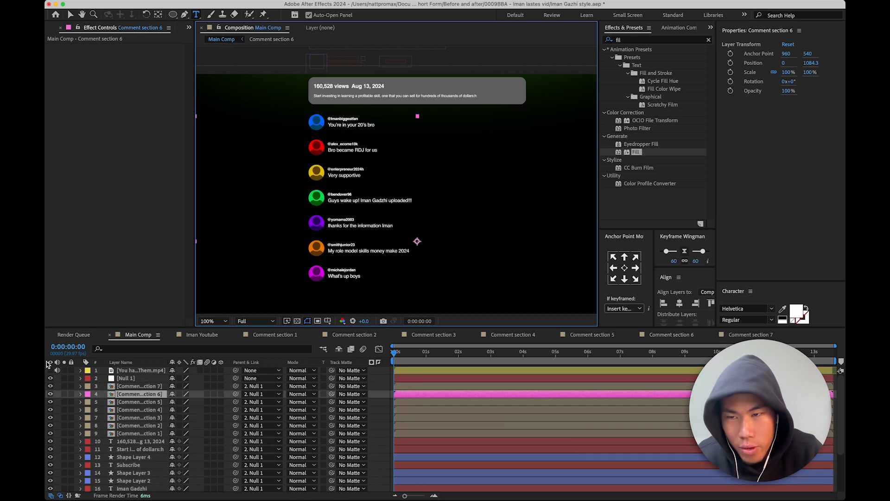
- Replace the comment line in Comment section 6 with "How do you invest your money?", taken from the reference video at 0:00:04:14
{"action": "left_click", "coordinate": [50, 370]}
{"action": "key", "text": "space"}
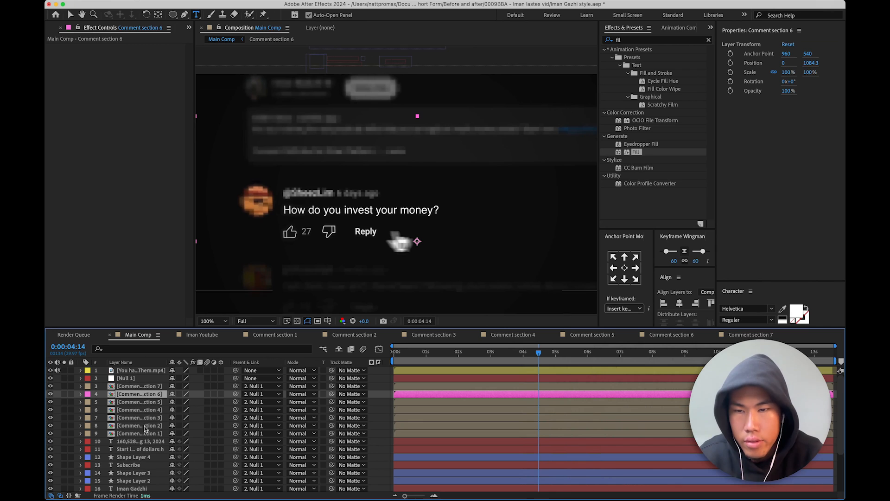
{"action": "double_click", "coordinate": [153, 394]}
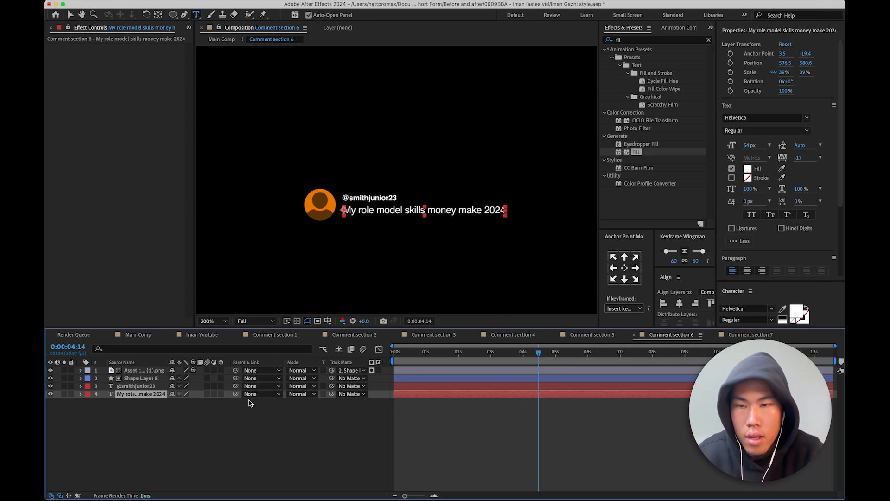
{"action": "key", "text": "super+a"}
{"action": "type", "text": "H"}
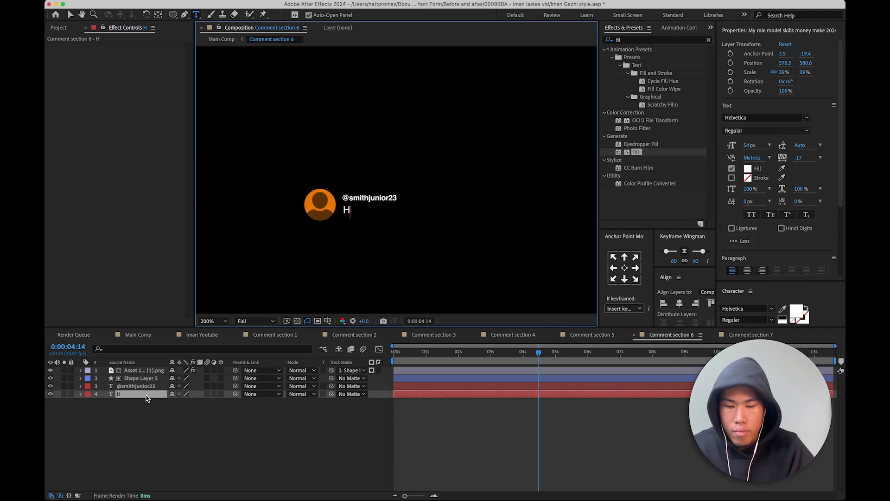
{"action": "type", "text": "ow do you invest your m"}
{"action": "type", "text": "oney?"}
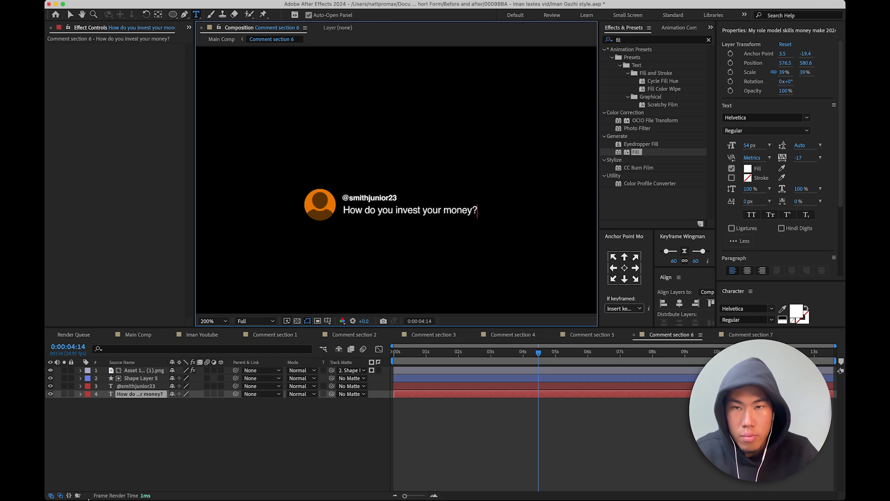
{"action": "left_click", "coordinate": [137, 440]}
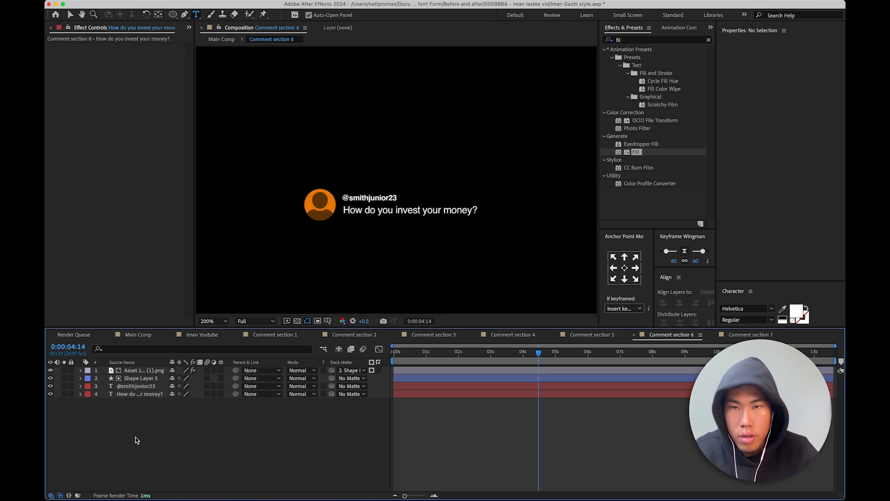
- Return to Main Comp, hide the reference video layer and check the revised comment list up close
{"action": "left_click", "coordinate": [227, 38]}
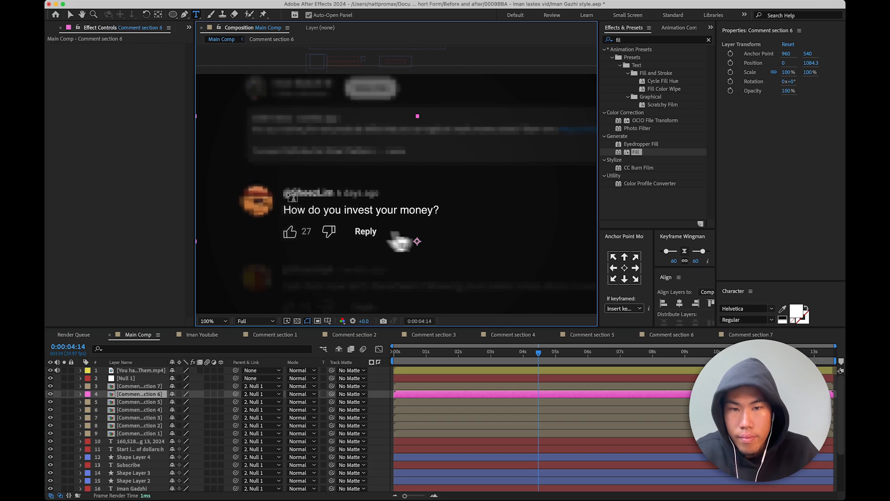
{"action": "left_click", "coordinate": [50, 370]}
{"action": "left_click", "coordinate": [50, 370]}
{"action": "left_click", "coordinate": [51, 370]}
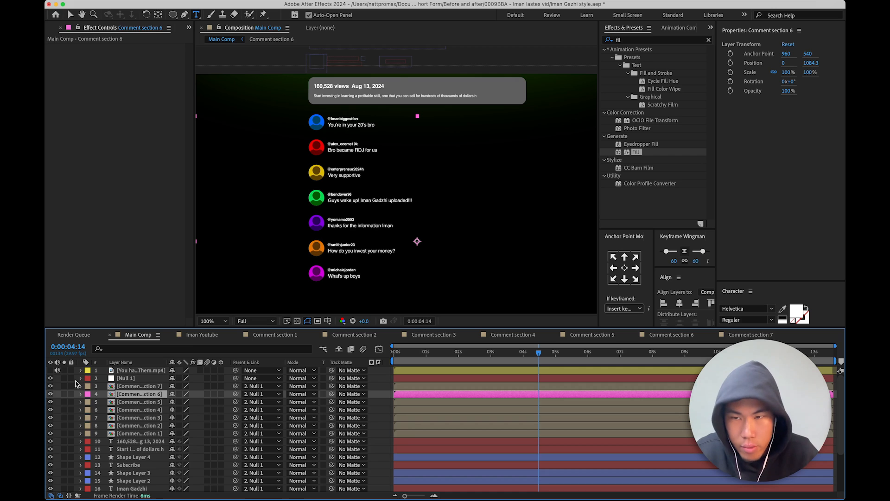
{"action": "key", "text": "v"}
{"action": "left_click_drag", "start_coordinate": [363, 258], "coordinate": [390, 241]}
{"action": "scroll", "coordinate": [324, 236], "scroll_direction": "up", "scroll_amount": 1}
{"action": "left_click_drag", "start_coordinate": [316, 236], "coordinate": [366, 183]}
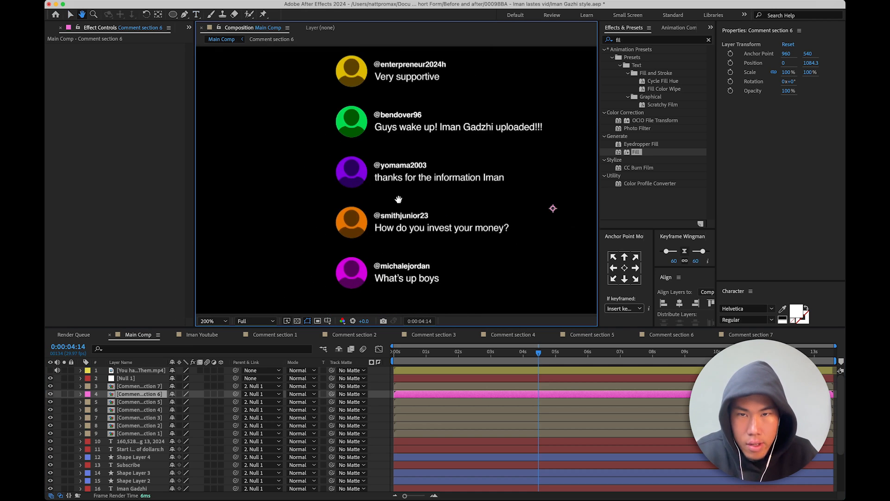
{"action": "scroll", "coordinate": [394, 218], "scroll_direction": "down", "scroll_amount": 1}
{"action": "left_click_drag", "start_coordinate": [442, 266], "coordinate": [443, 277]}
- Duplicate the Comment section 7 composition as Comment section 8 and add it to Main Comp directly above the Comment section 7 layer
{"action": "left_click", "coordinate": [415, 388]}
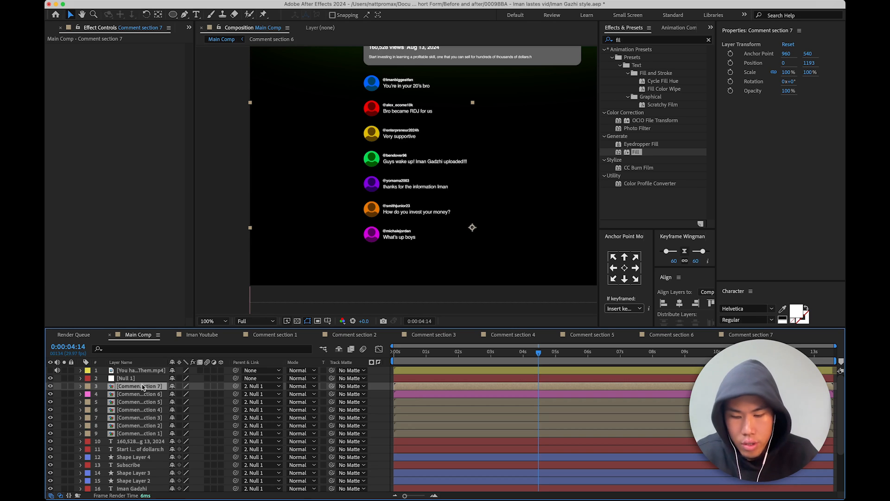
{"action": "left_click", "coordinate": [53, 29]}
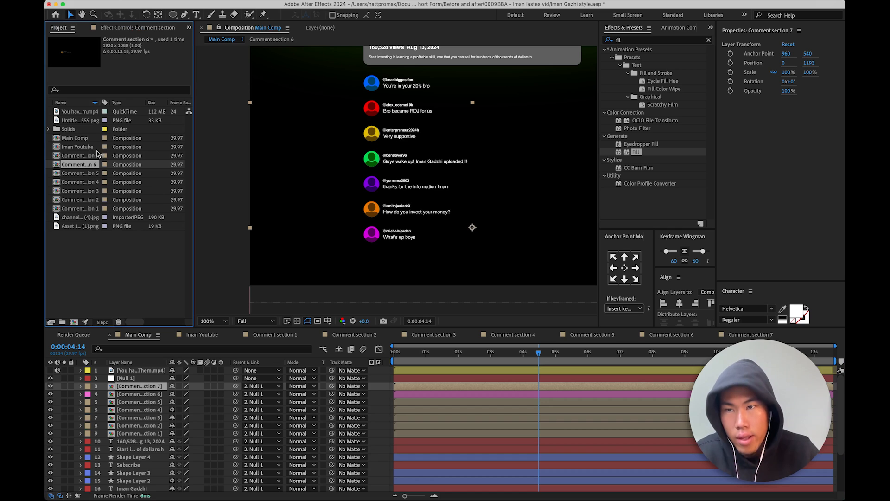
{"action": "left_click", "coordinate": [90, 156]}
{"action": "key", "text": "ctrl+d"}
{"action": "left_click_drag", "start_coordinate": [92, 157], "coordinate": [125, 386]}
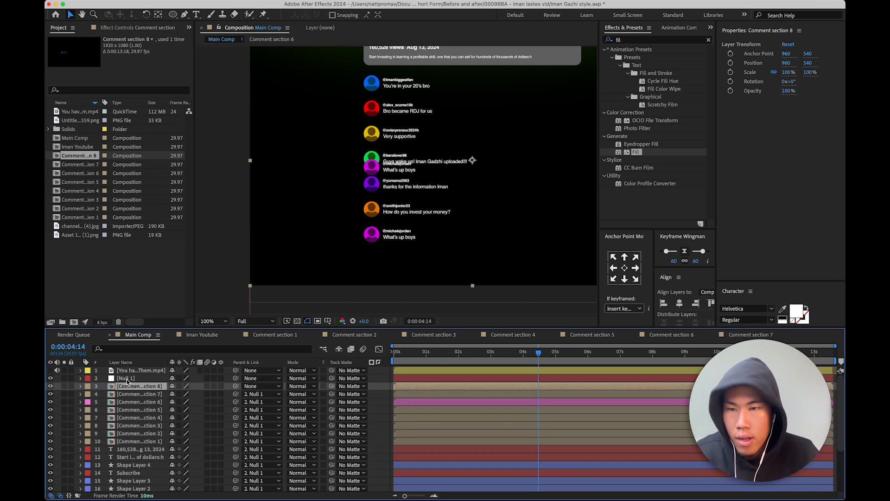
- Show the reference video in Main Comp and play it to 0:00:07:08 to study the highlighted comment shot
{"action": "left_click", "coordinate": [50, 371]}
{"action": "key", "text": "space"}
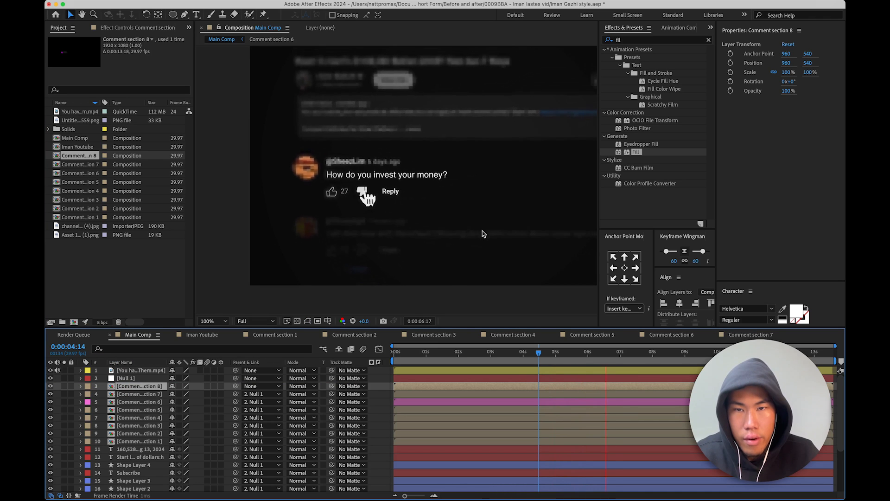
{"action": "key", "text": "space"}
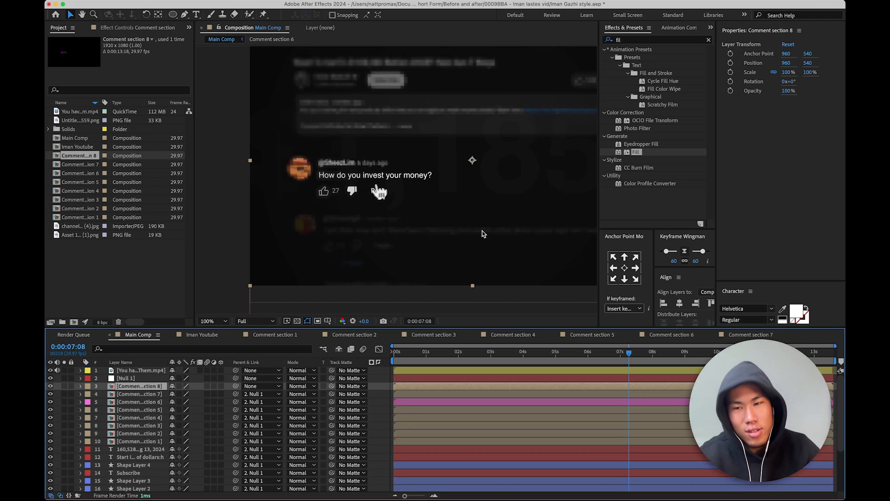
- Hide the reference video layer and parent the Comment section 8 layer to Null 1
{"action": "left_click", "coordinate": [50, 370]}
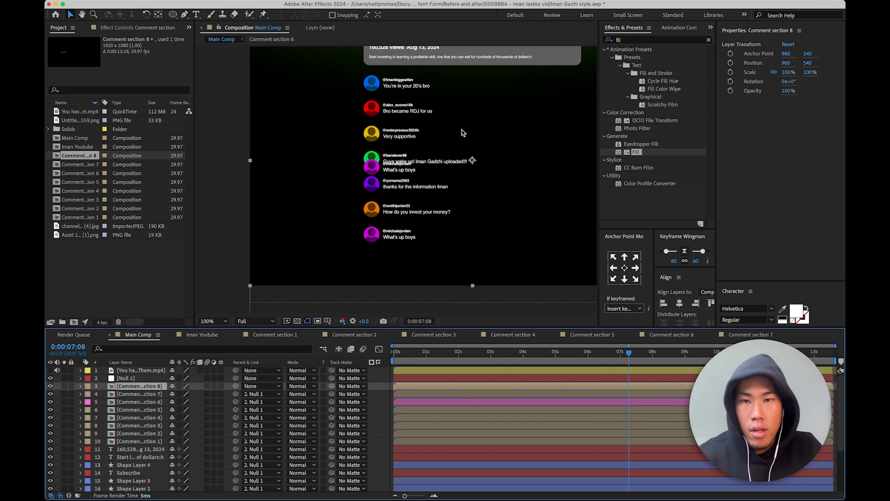
{"action": "left_click_drag", "start_coordinate": [235, 385], "coordinate": [141, 378]}
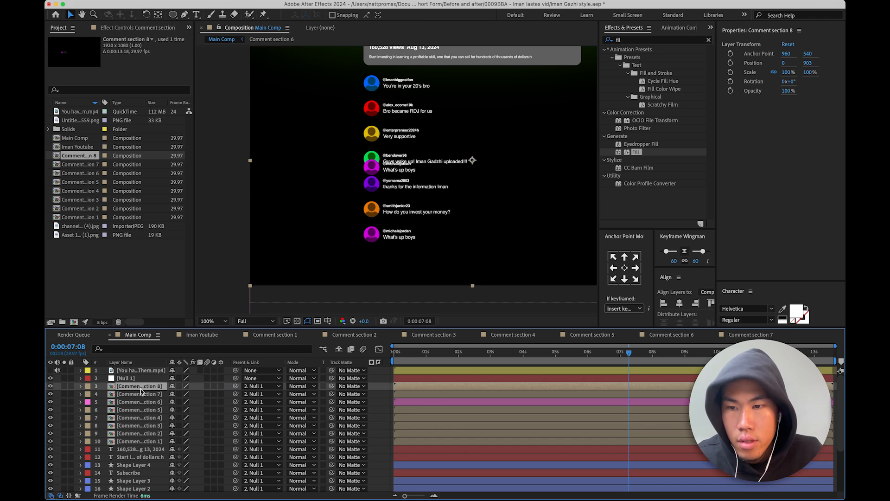
- Set the label colour of the Comment section 8 layer in Main Comp to Fuchsia
{"action": "double_click", "coordinate": [141, 390]}
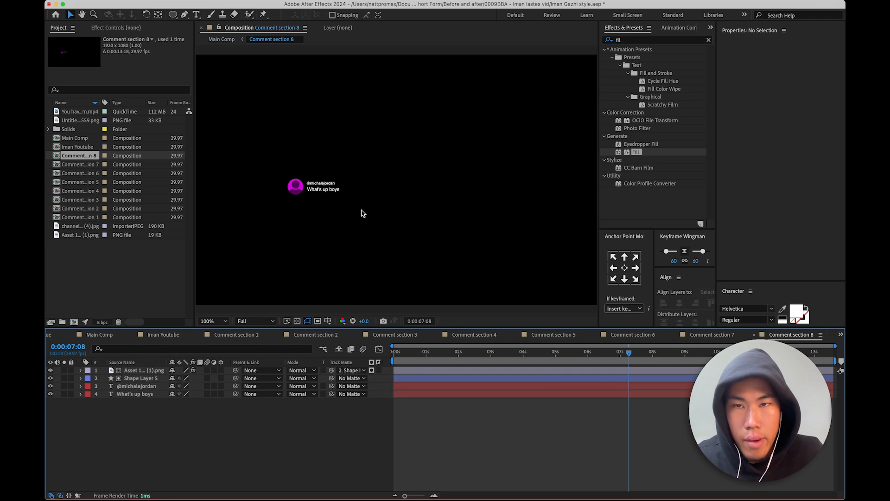
{"action": "left_click", "coordinate": [210, 40]}
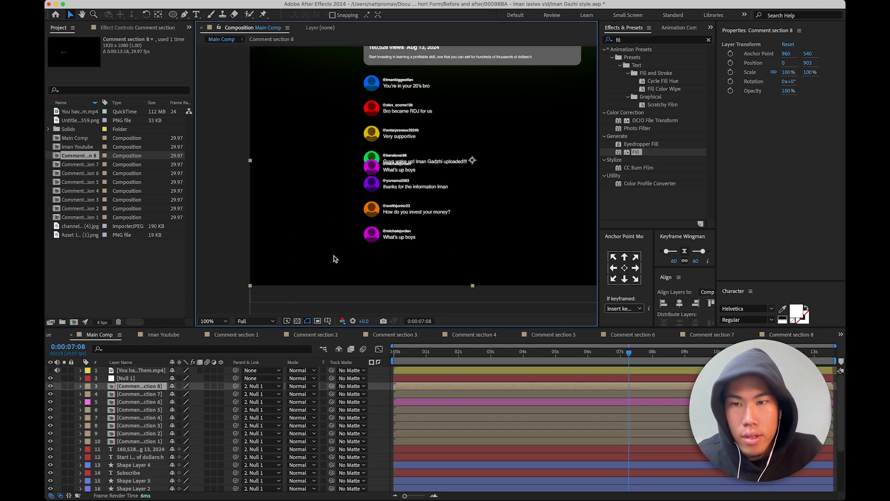
{"action": "left_click", "coordinate": [87, 386]}
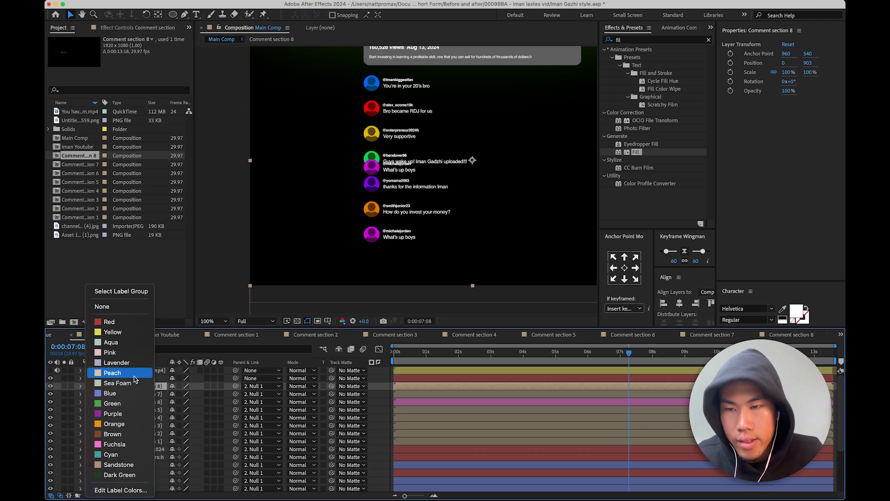
{"action": "left_click", "coordinate": [115, 443]}
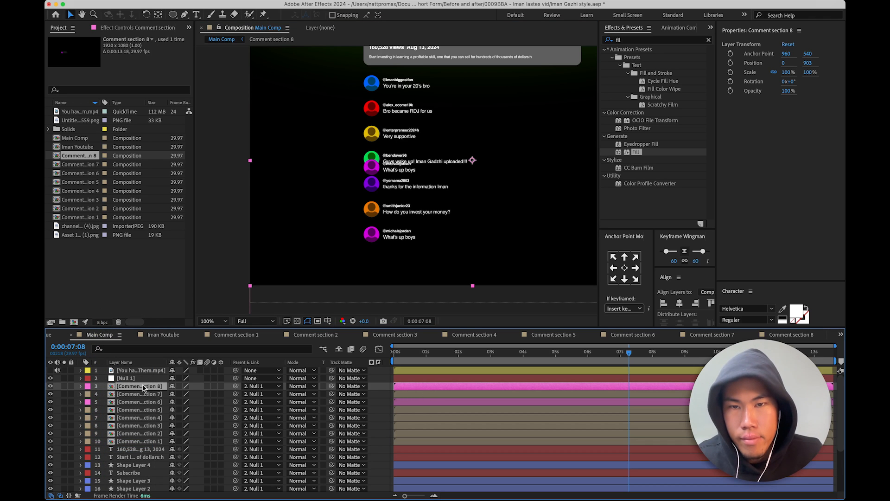
- Open the Comment section 8 composition and delete its avatar PNG layer
{"action": "double_click", "coordinate": [144, 387]}
{"action": "left_click", "coordinate": [148, 387]}
{"action": "left_click", "coordinate": [146, 370]}
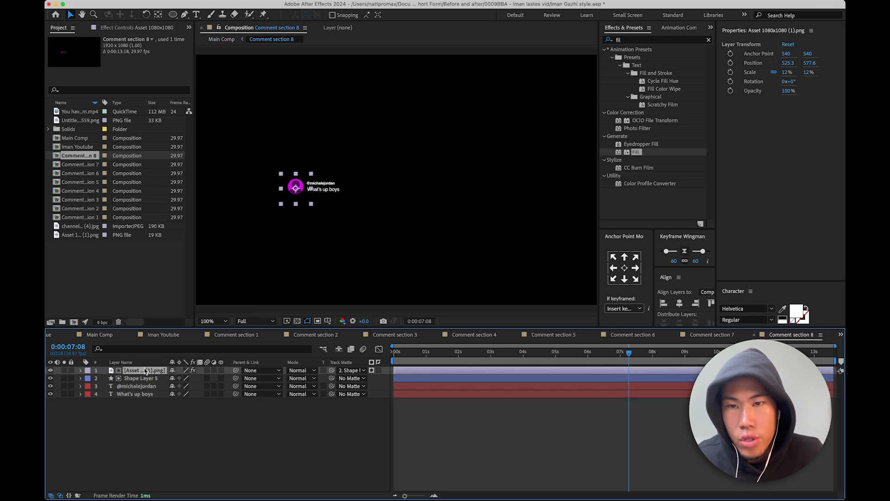
{"action": "key", "text": "Delete"}
- Add the channels4_profile (4).jpg image above Shape Layer 5 and use Shape Layer 5 as its track matte
{"action": "left_click", "coordinate": [82, 130]}
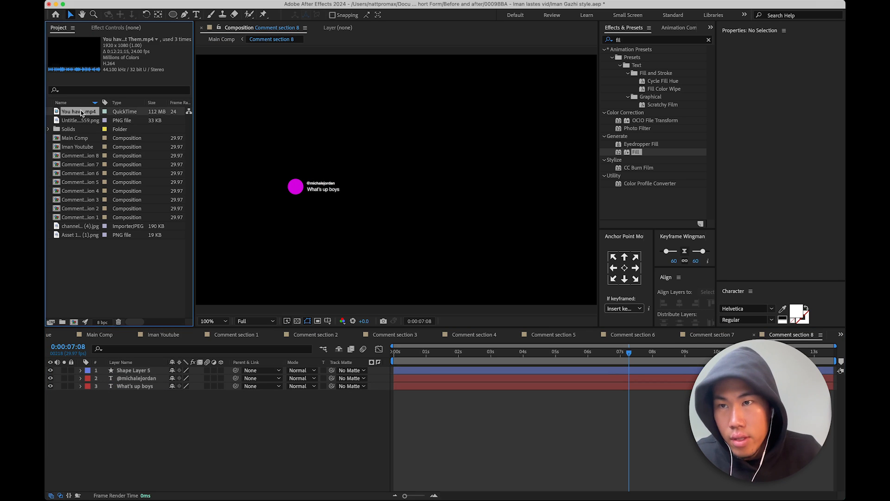
{"action": "left_click", "coordinate": [87, 121]}
{"action": "left_click", "coordinate": [88, 113]}
{"action": "left_click", "coordinate": [92, 209]}
{"action": "left_click", "coordinate": [82, 227]}
{"action": "left_click_drag", "start_coordinate": [81, 231], "coordinate": [112, 371]}
{"action": "left_click_drag", "start_coordinate": [329, 372], "coordinate": [139, 378]}
- Scale the profile picture to 10% and position it at 523, 580 so the portrait fits the circular matte
{"action": "scroll", "coordinate": [254, 191], "scroll_direction": "up", "scroll_amount": 1}
{"action": "left_click_drag", "start_coordinate": [784, 72], "coordinate": [737, 99]}
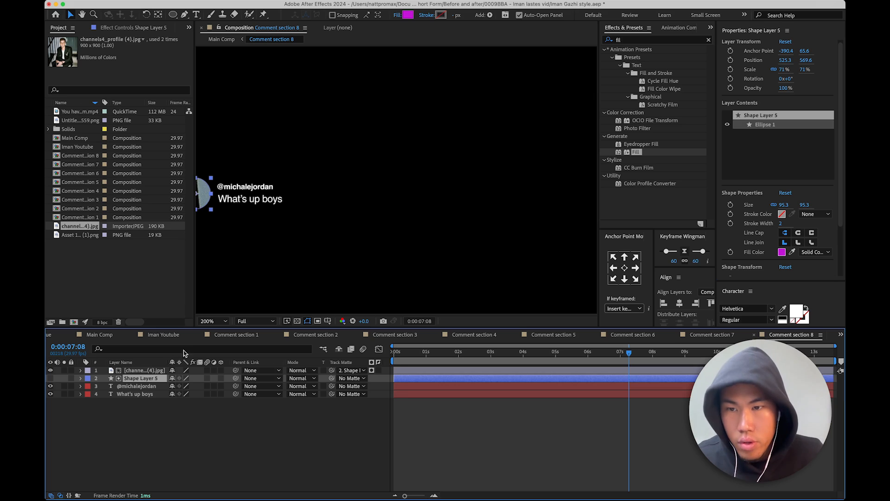
{"action": "left_click", "coordinate": [147, 370]}
{"action": "left_click_drag", "start_coordinate": [292, 187], "coordinate": [415, 160]}
{"action": "left_click_drag", "start_coordinate": [783, 64], "coordinate": [647, 108]}
{"action": "left_click_drag", "start_coordinate": [790, 75], "coordinate": [758, 86]}
{"action": "left_click_drag", "start_coordinate": [807, 63], "coordinate": [820, 63]}
{"action": "key", "text": "period"}
{"action": "left_click_drag", "start_coordinate": [354, 149], "coordinate": [455, 140]}
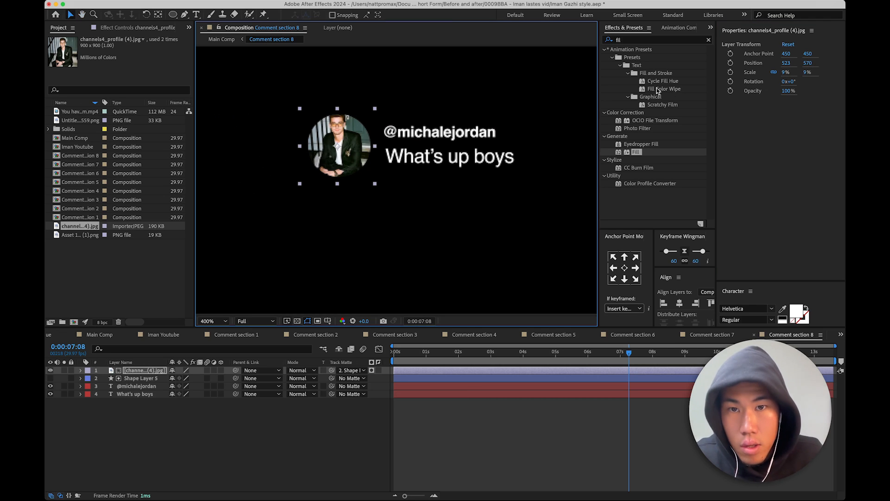
{"action": "left_click_drag", "start_coordinate": [785, 72], "coordinate": [815, 65]}
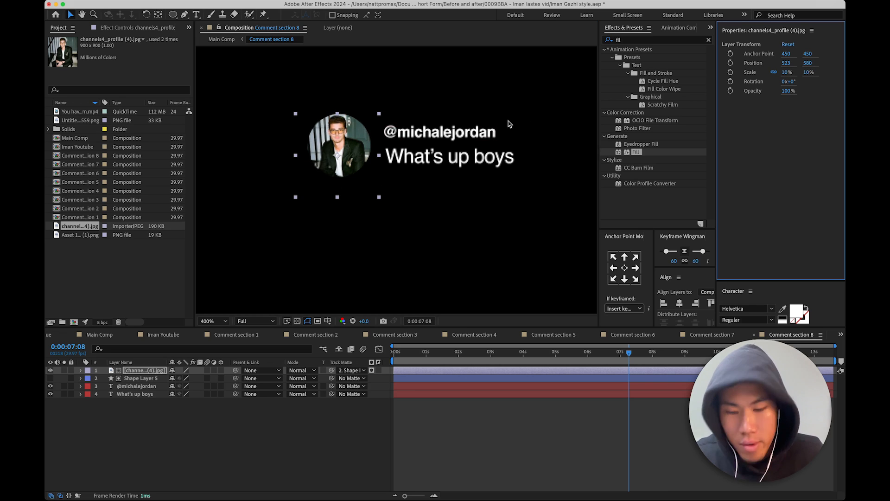
{"action": "double_click", "coordinate": [397, 136]}
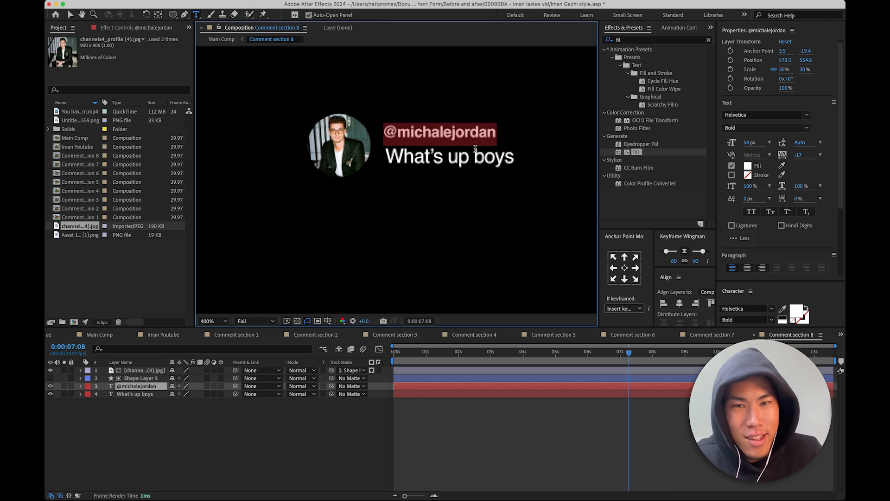
{"action": "left_click_drag", "start_coordinate": [385, 135], "coordinate": [504, 134]}
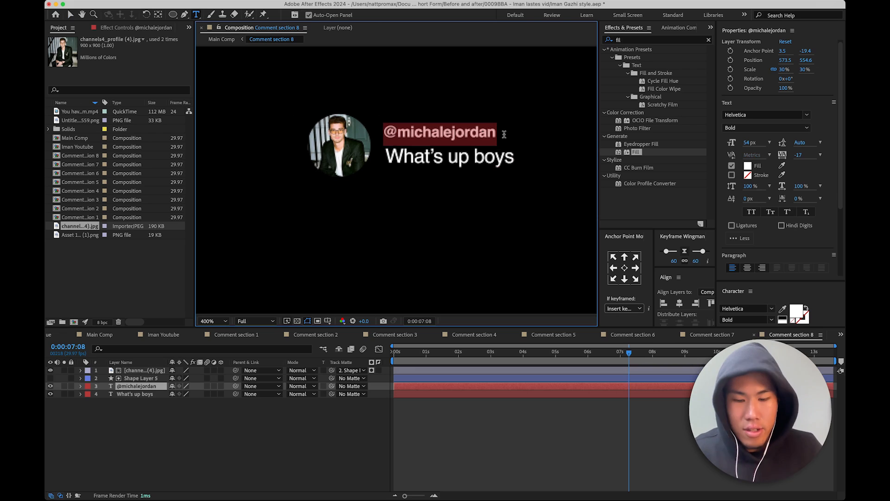
{"action": "type", "text": "Iman"}
{"action": "type", "text": "Gad"}
{"action": "key", "text": "BackSpace"}
{"action": "key", "text": "BackSpace"}
{"action": "key", "text": "BackSpace"}
{"action": "type", "text": "da"}
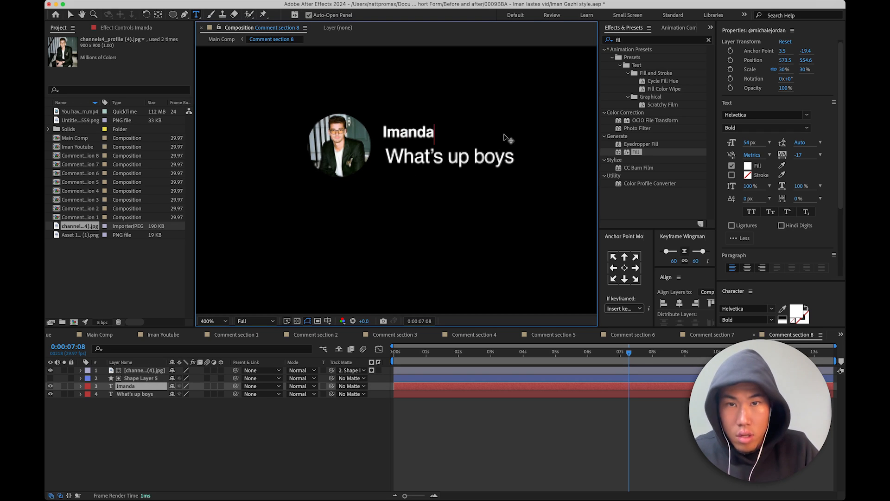
{"action": "key", "text": "BackSpace"}
{"action": "key", "text": "BackSpace"}
{"action": "type", "text": "gadzhi"}
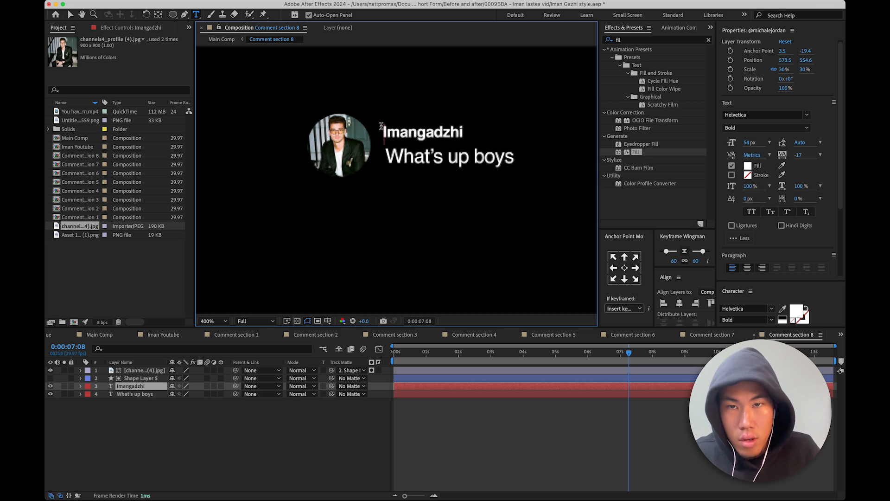
{"action": "type", "text": "@"}
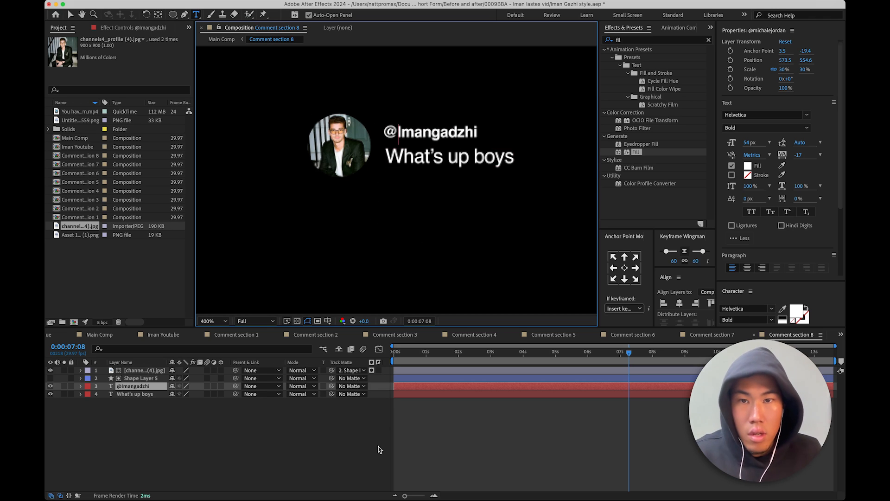
- Replace the comment text below the username with "That's not a good question"
{"action": "left_click", "coordinate": [381, 446]}
{"action": "triple_click", "coordinate": [440, 162]}
{"action": "type", "text": "Thta"}
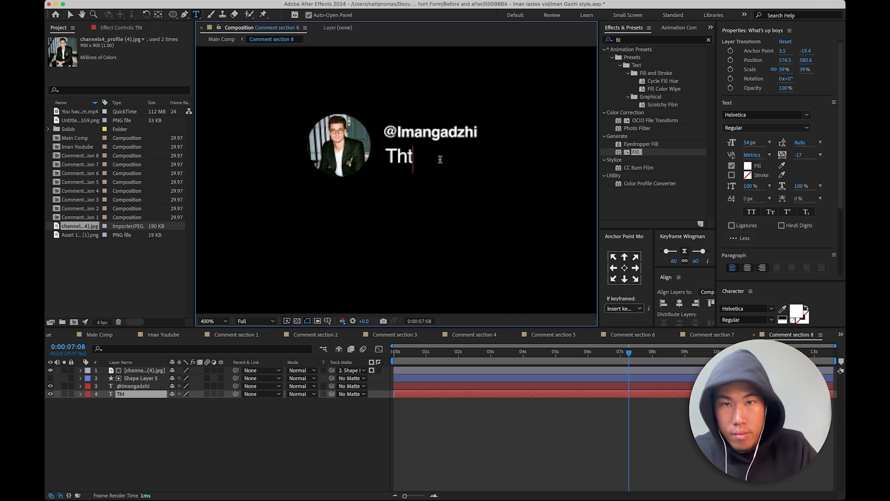
{"action": "key", "text": "BackSpace"}
{"action": "key", "text": "BackSpace"}
{"action": "type", "text": "a"}
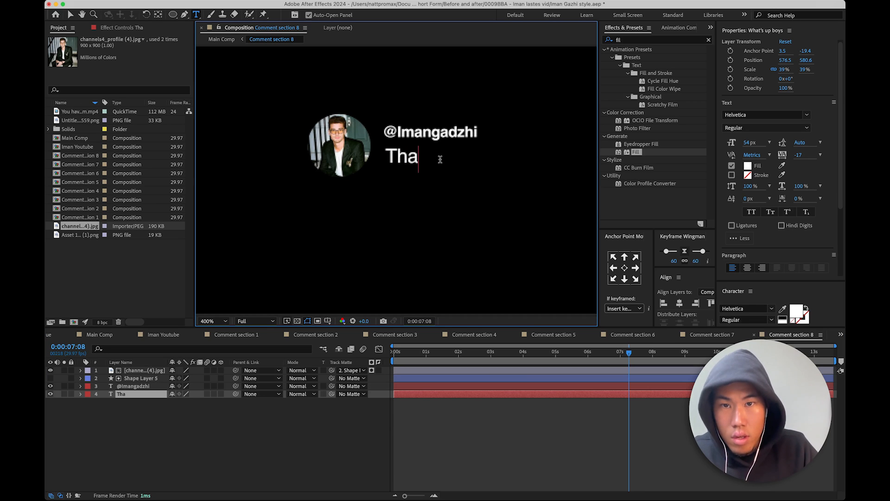
{"action": "type", "text": "ts"}
{"action": "key", "text": "BackSpace"}
{"action": "type", "text": "'s not a go"}
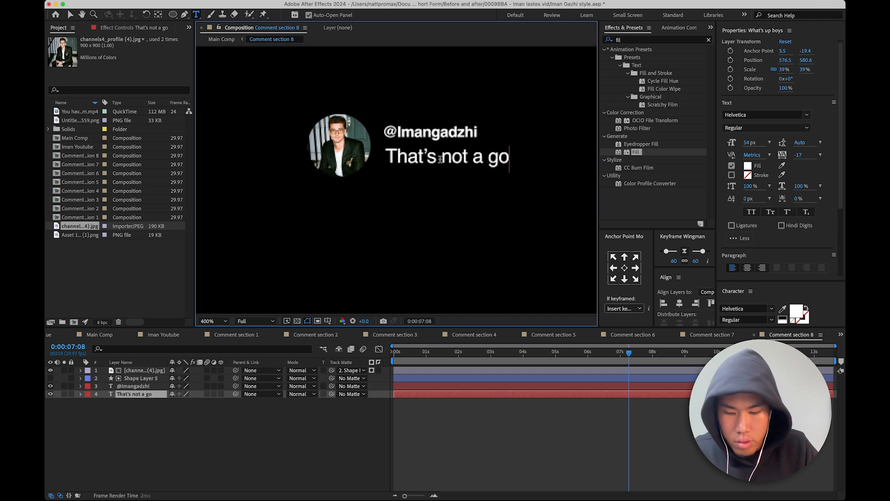
{"action": "type", "text": "od questio"}
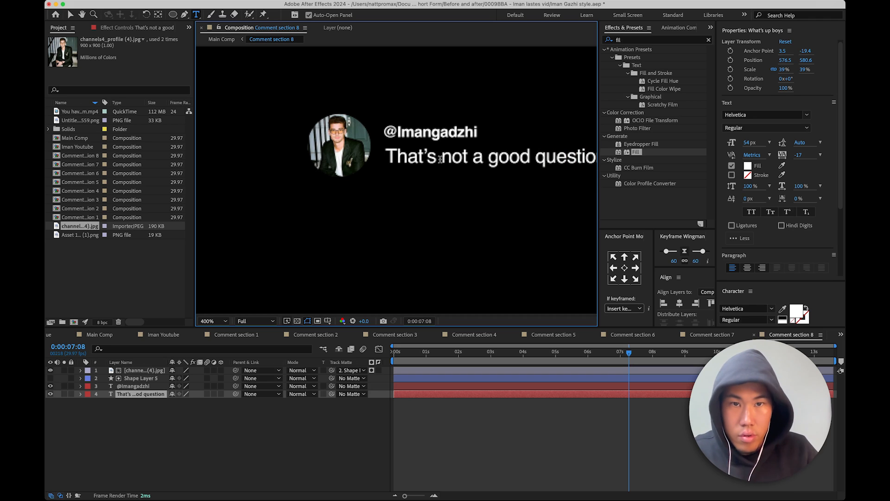
{"action": "left_click", "coordinate": [182, 413]}
{"action": "key", "text": "comma"}
{"action": "key", "text": "comma"}
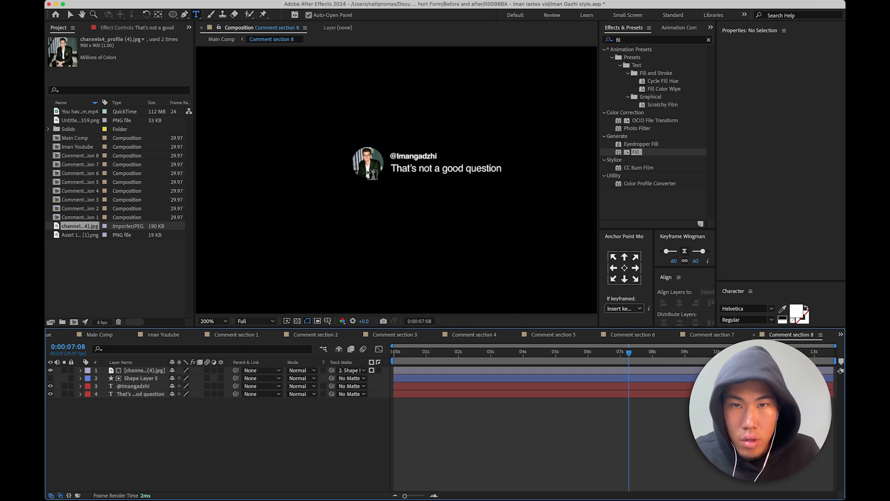
- Return to Main Comp and look up the Y position of the Comment section 7 layer
{"action": "left_click", "coordinate": [223, 39]}
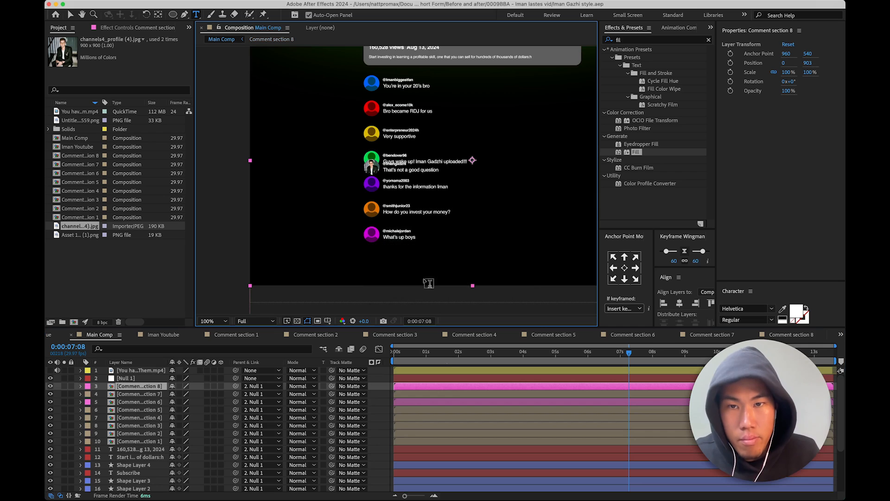
{"action": "key", "text": "period"}
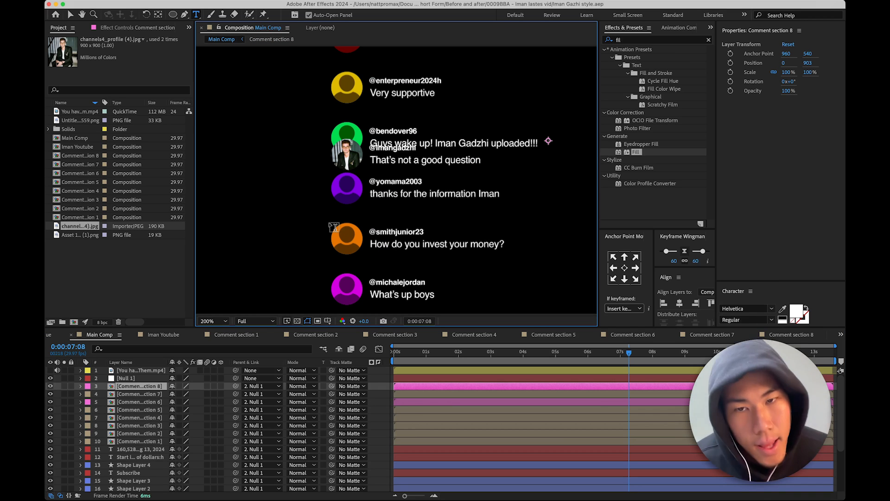
{"action": "key", "text": "v"}
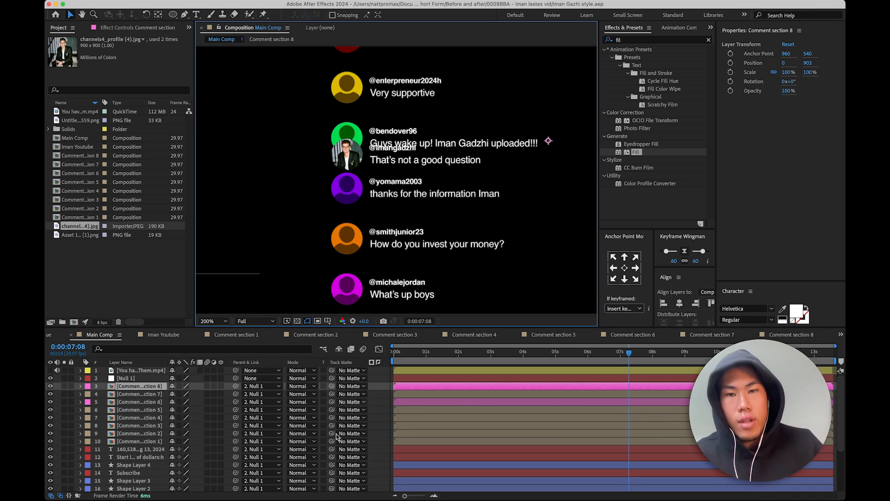
{"action": "left_click", "coordinate": [149, 395]}
{"action": "key", "text": "comma"}
{"action": "left_click", "coordinate": [134, 408]}
{"action": "key", "text": "ctrl+Down"}
{"action": "key", "text": "ctrl+Down"}
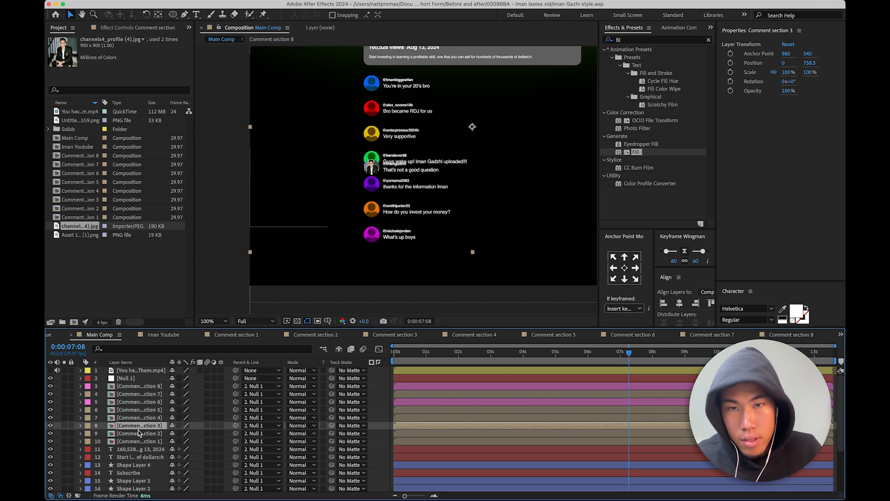
{"action": "left_click", "coordinate": [148, 402]}
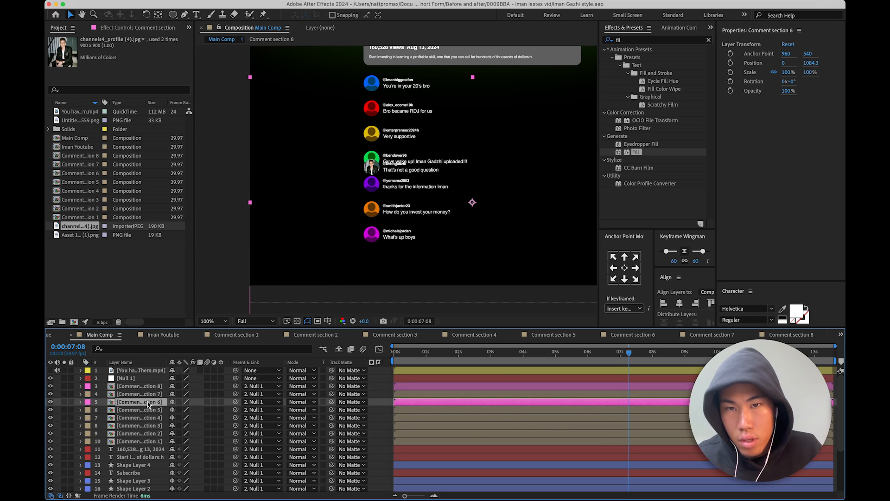
{"action": "left_click", "coordinate": [152, 395]}
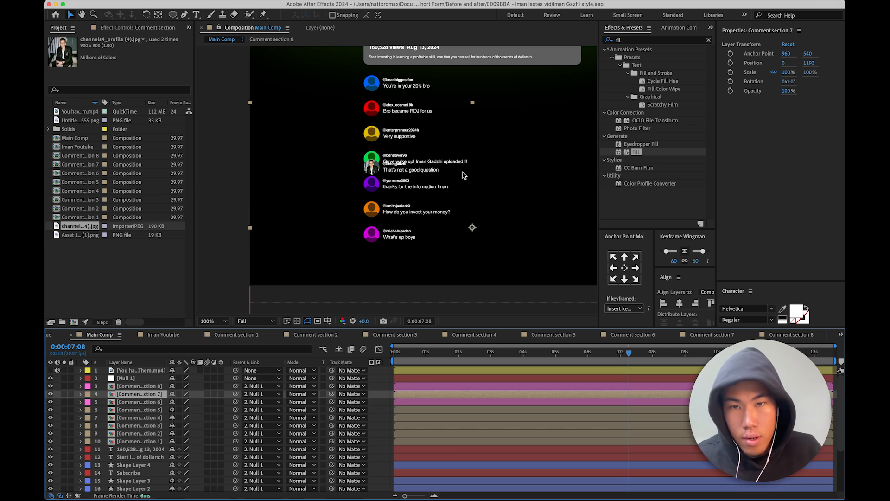
{"action": "left_click", "coordinate": [809, 63]}
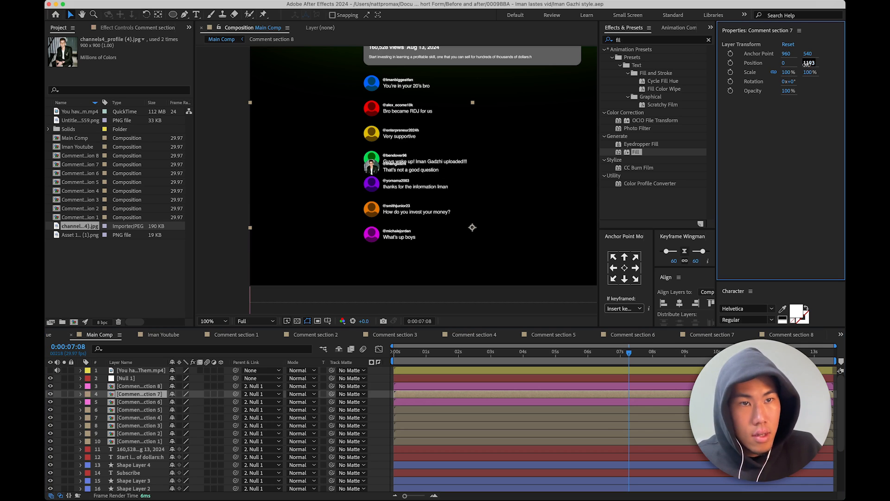
- Position the Comment section 8 layer at -475, 1193, beside the last comment in the list
{"action": "left_click", "coordinate": [154, 386]}
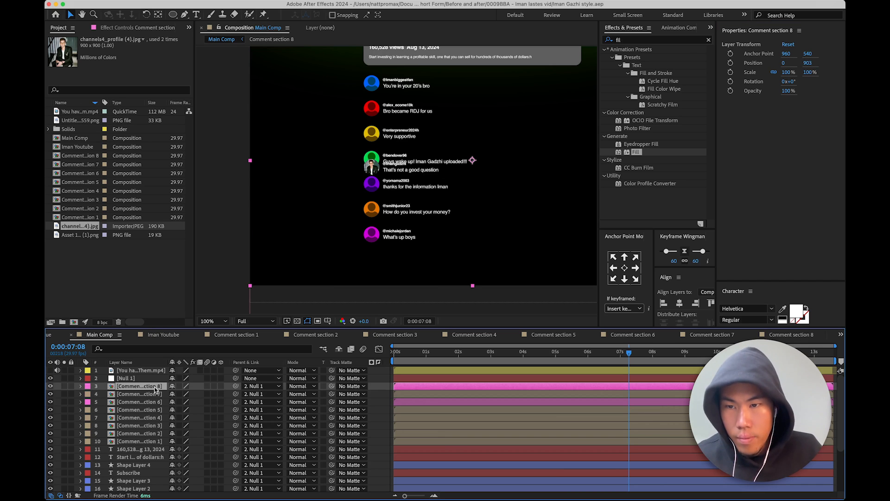
{"action": "left_click", "coordinate": [807, 63]}
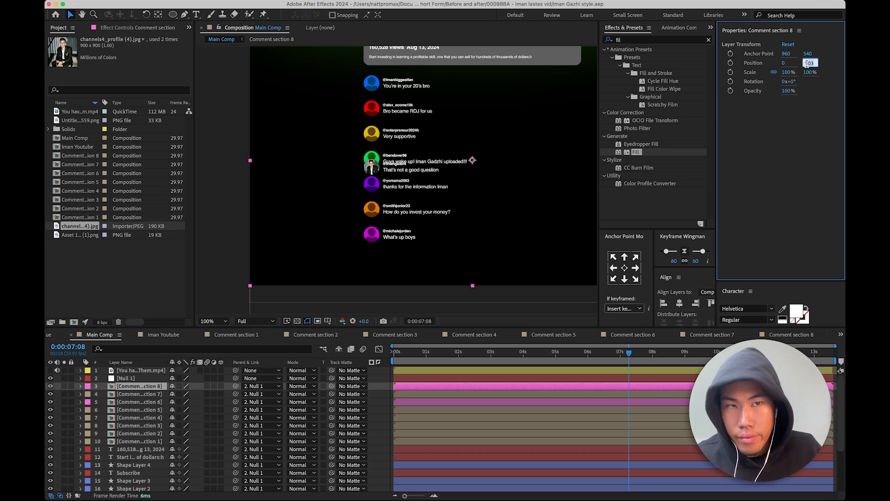
{"action": "type", "text": "1193"}
{"action": "key", "text": "Return"}
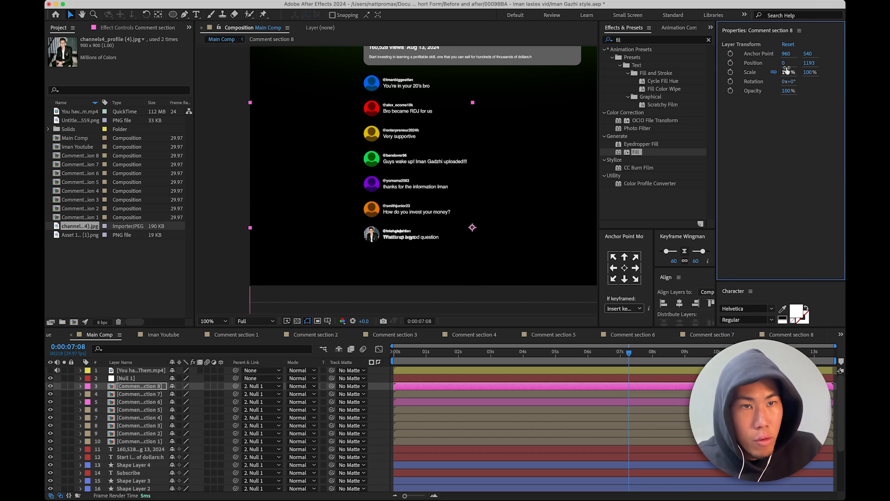
{"action": "left_click_drag", "start_coordinate": [784, 66], "coordinate": [636, 100]}
{"action": "scroll", "coordinate": [357, 202], "scroll_direction": "down", "scroll_amount": 1}
{"action": "scroll", "coordinate": [366, 217], "scroll_direction": "up", "scroll_amount": 1}
{"action": "scroll", "coordinate": [355, 141], "scroll_direction": "down", "scroll_amount": 1}
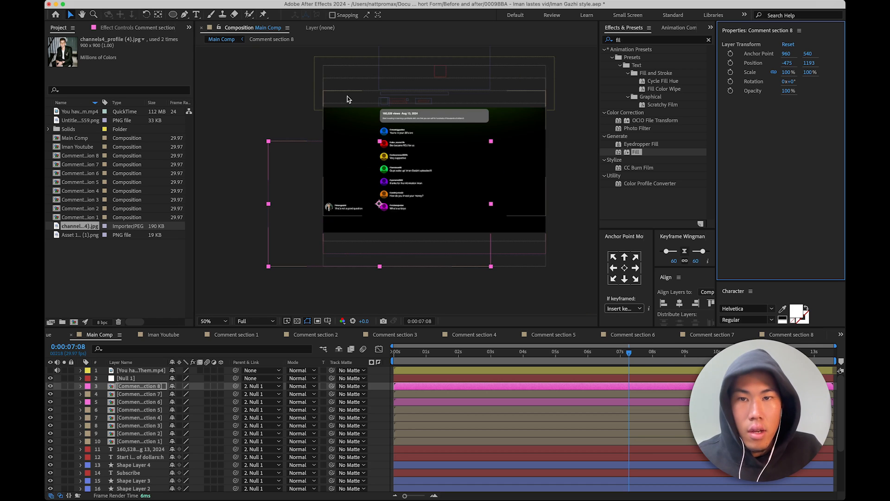
{"action": "scroll", "coordinate": [349, 111], "scroll_direction": "up", "scroll_amount": 1}
{"action": "scroll", "coordinate": [351, 123], "scroll_direction": "down", "scroll_amount": 1}
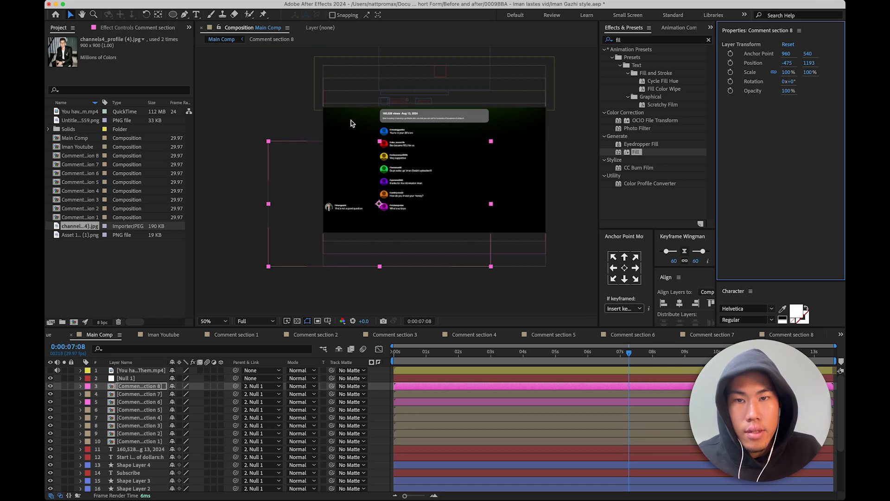
- Make all layers from Null 1 through Iman Youtube 3D layers and save the project
{"action": "left_click", "coordinate": [400, 379]}
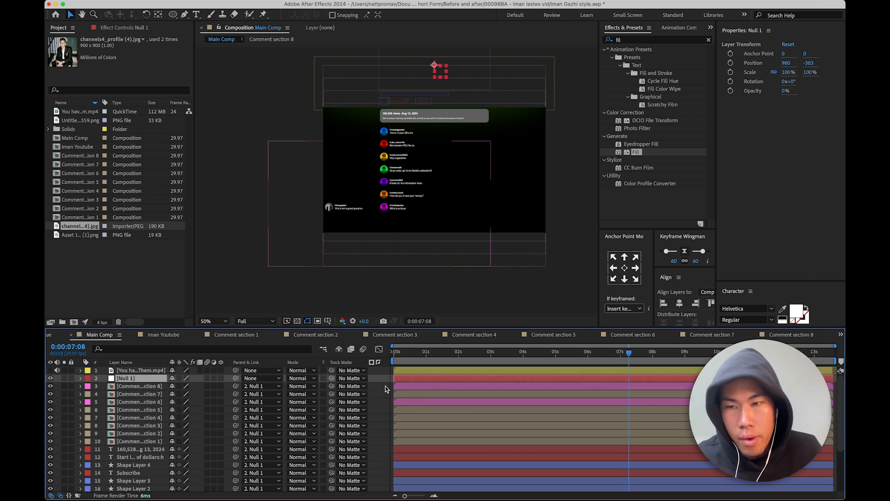
{"action": "scroll", "coordinate": [278, 412], "scroll_direction": "down", "scroll_amount": 5}
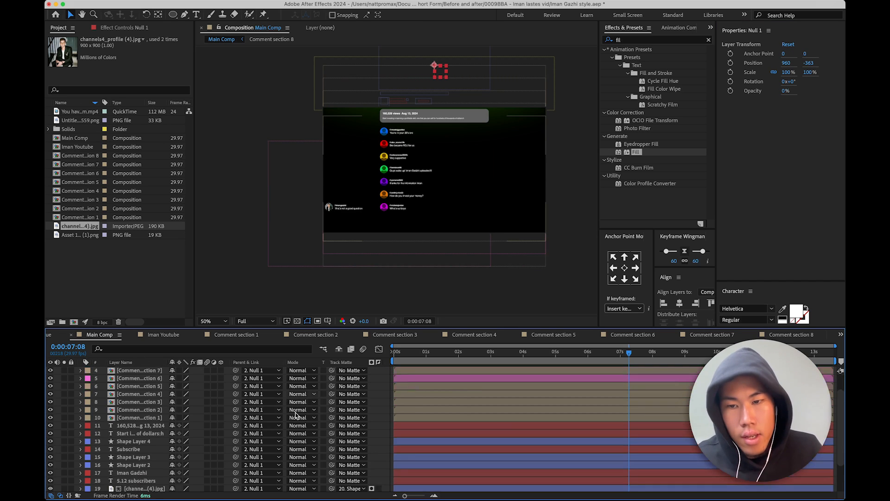
{"action": "scroll", "coordinate": [296, 414], "scroll_direction": "up", "scroll_amount": 5}
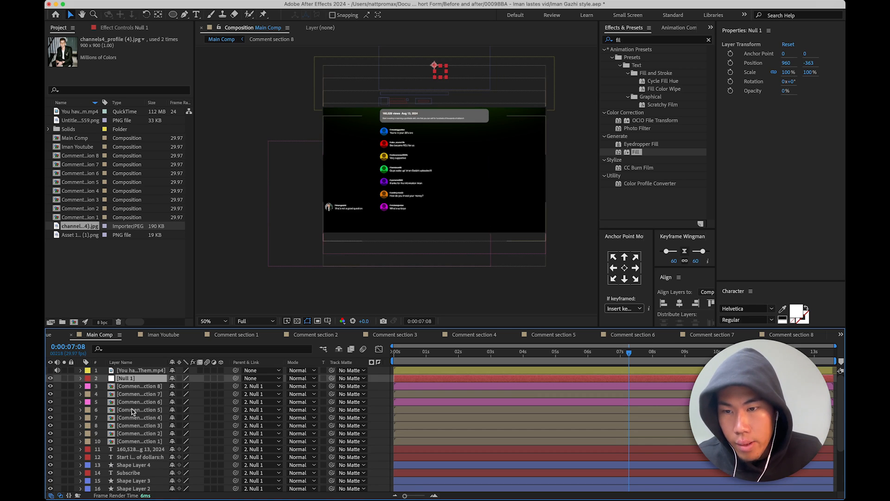
{"action": "scroll", "coordinate": [143, 481], "scroll_direction": "down", "scroll_amount": 3}
{"action": "scroll", "coordinate": [144, 477], "scroll_direction": "down", "scroll_amount": 3}
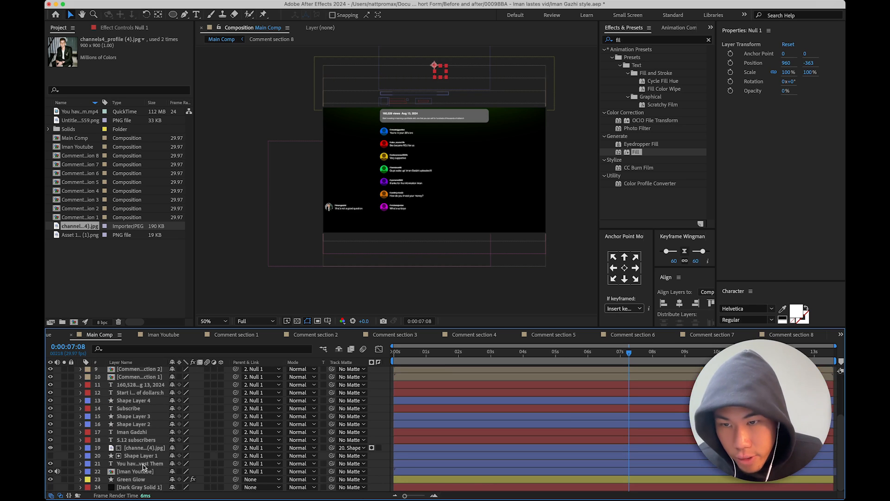
{"action": "left_click", "coordinate": [143, 469], "text": "shift"}
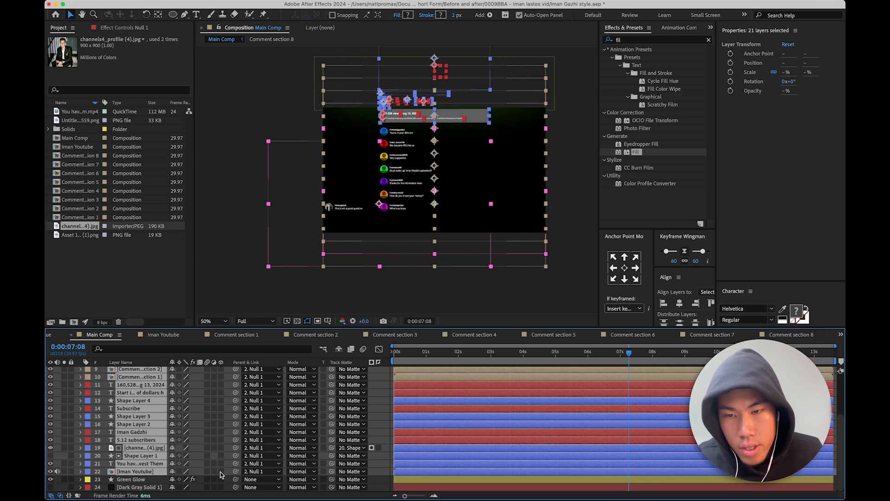
{"action": "left_click", "coordinate": [222, 379]}
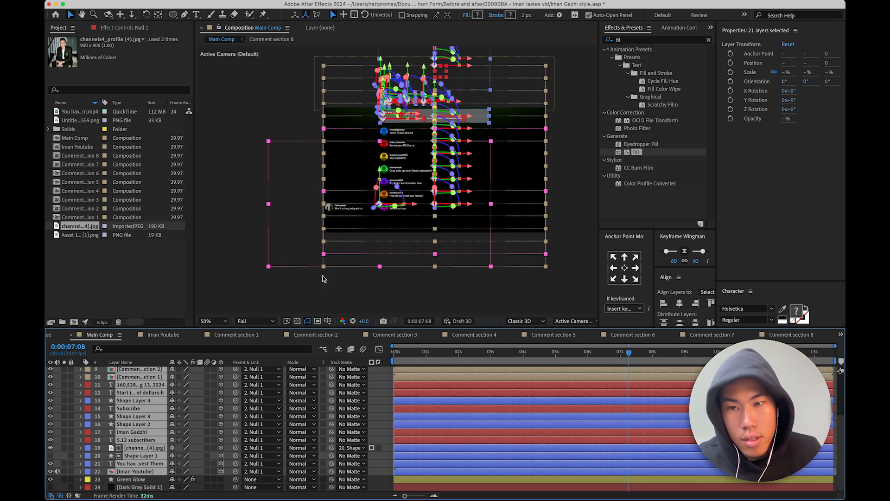
{"action": "left_click", "coordinate": [213, 321]}
{"action": "left_click", "coordinate": [219, 332]}
{"action": "key", "text": "super+s"}
- Move the current time to 0:00:00:21 and select the Null 1 layer
{"action": "scroll", "coordinate": [130, 404], "scroll_direction": "up", "scroll_amount": 5}
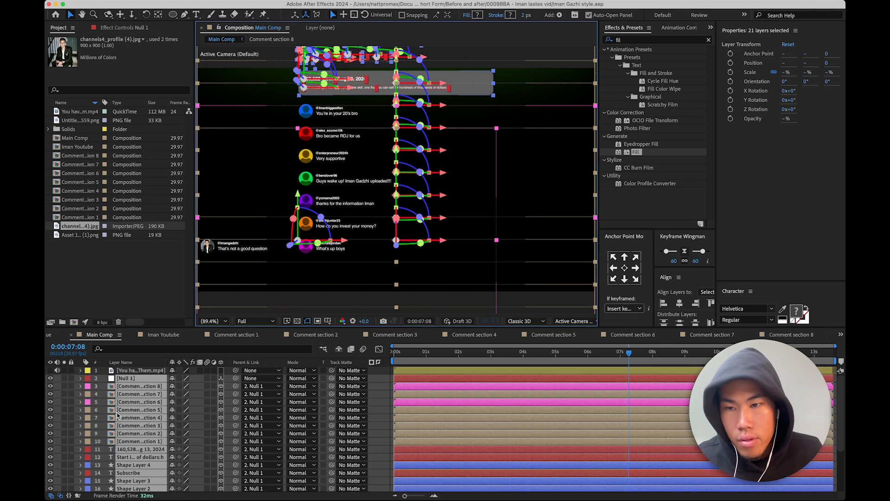
{"action": "left_click", "coordinate": [416, 353]}
{"action": "left_click", "coordinate": [139, 379]}
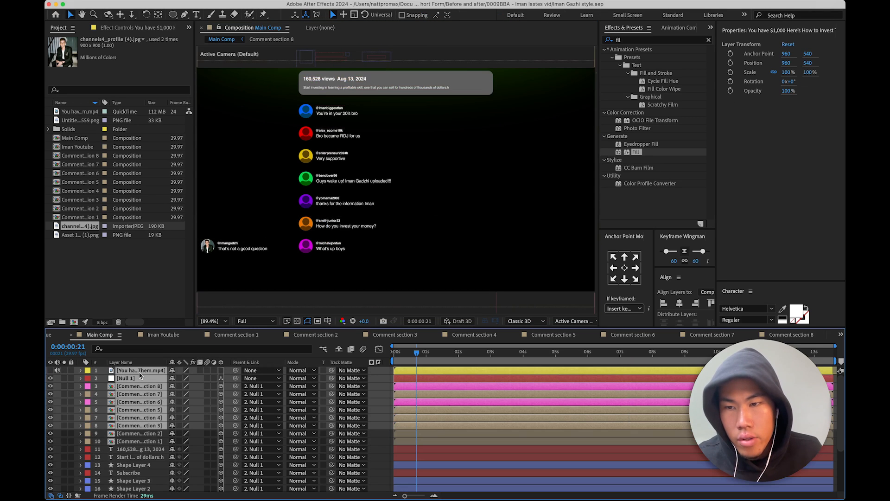
{"action": "scroll", "coordinate": [431, 144], "scroll_direction": "down", "scroll_amount": 1}
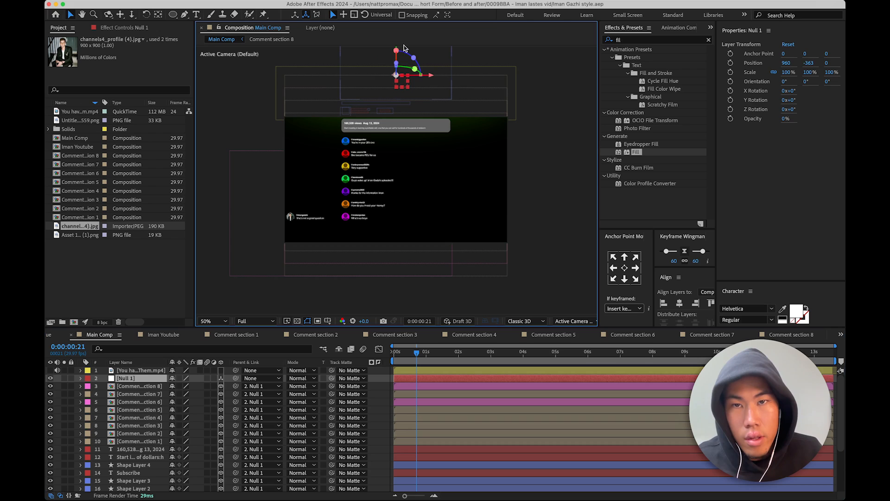
- Set the Y position of Null 1 to 467
{"action": "left_click", "coordinate": [808, 62]}
{"action": "type", "text": "127"}
{"action": "key", "text": "Return"}
{"action": "left_click_drag", "start_coordinate": [829, 71], "coordinate": [837, 77]}
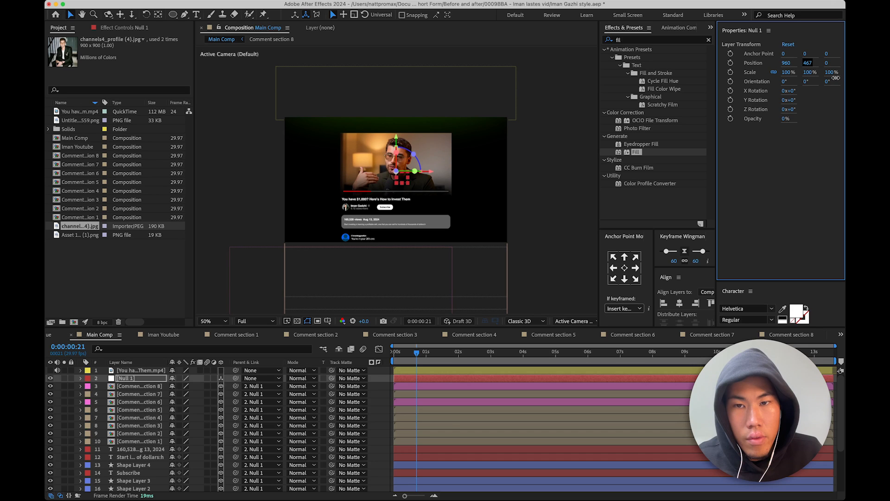
{"action": "left_click_drag", "start_coordinate": [835, 77], "coordinate": [835, 78]}
{"action": "left_click", "coordinate": [214, 321]}
{"action": "left_click", "coordinate": [214, 338]}
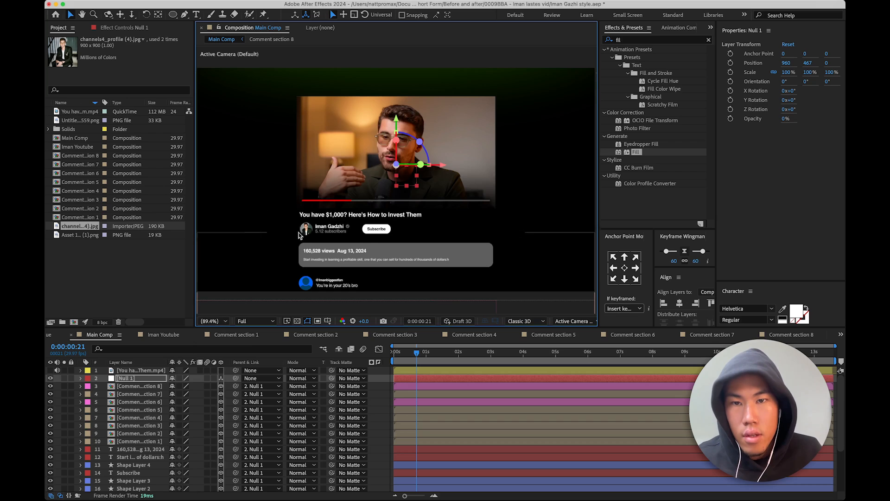
{"action": "scroll", "coordinate": [302, 232], "scroll_direction": "down", "scroll_amount": 1}
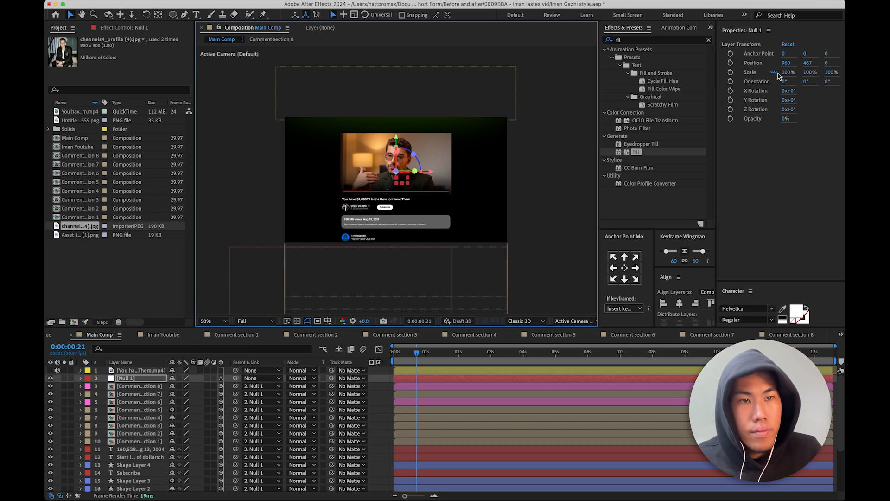
{"action": "left_click", "coordinate": [211, 330]}
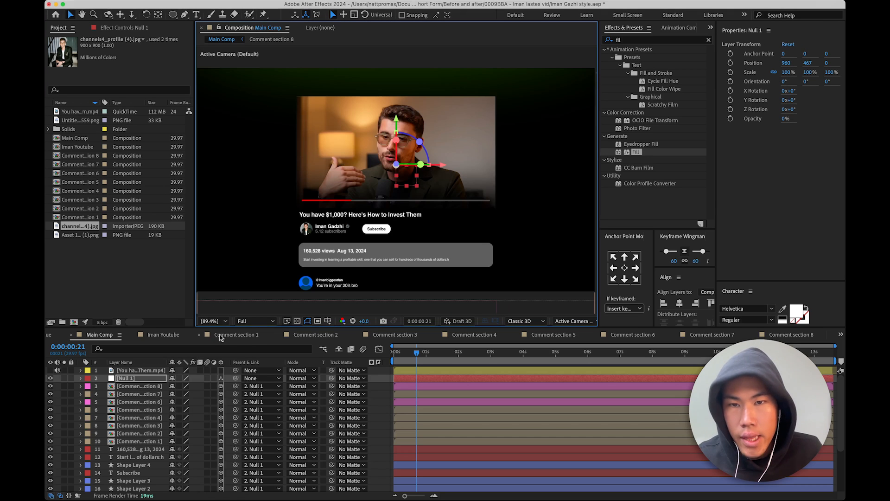
- Raise Null 1 slightly in the composition to a Y position of 456
{"action": "left_click_drag", "start_coordinate": [394, 120], "coordinate": [396, 115]}
{"action": "scroll", "coordinate": [381, 233], "scroll_direction": "down", "scroll_amount": 2}
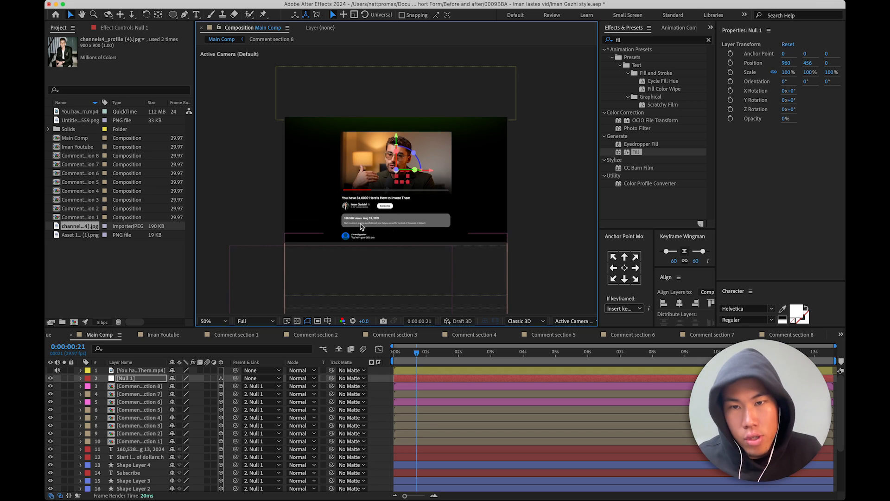
{"action": "left_click", "coordinate": [226, 321]}
{"action": "left_click", "coordinate": [224, 328]}
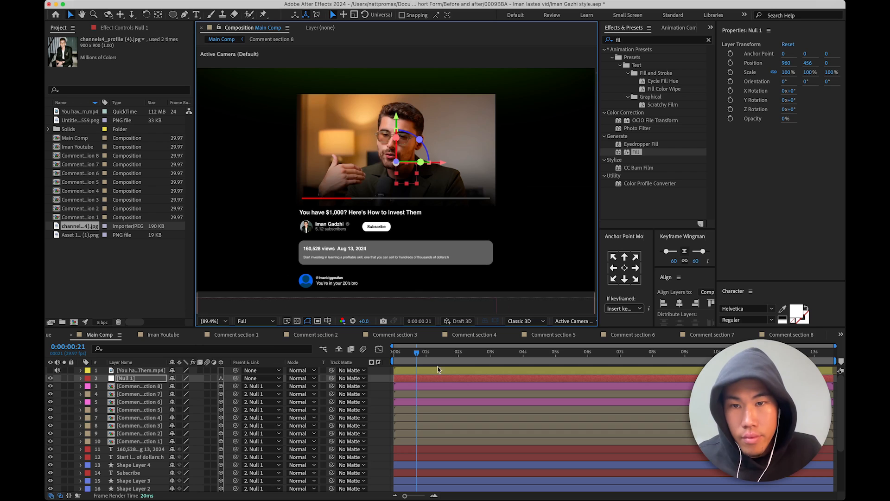
{"action": "scroll", "coordinate": [296, 252], "scroll_direction": "down", "scroll_amount": 1}
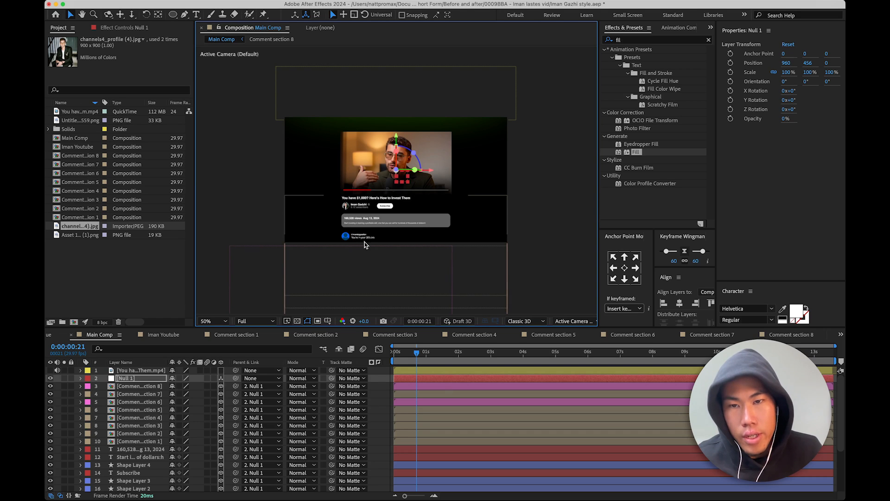
- Shift all eight comment section layers along the timeline so they start shortly after the 4-second mark
{"action": "left_click", "coordinate": [415, 390]}
{"action": "left_click", "coordinate": [411, 387]}
{"action": "left_click", "coordinate": [408, 440], "text": "shift"}
{"action": "left_click_drag", "start_coordinate": [408, 442], "coordinate": [551, 438]}
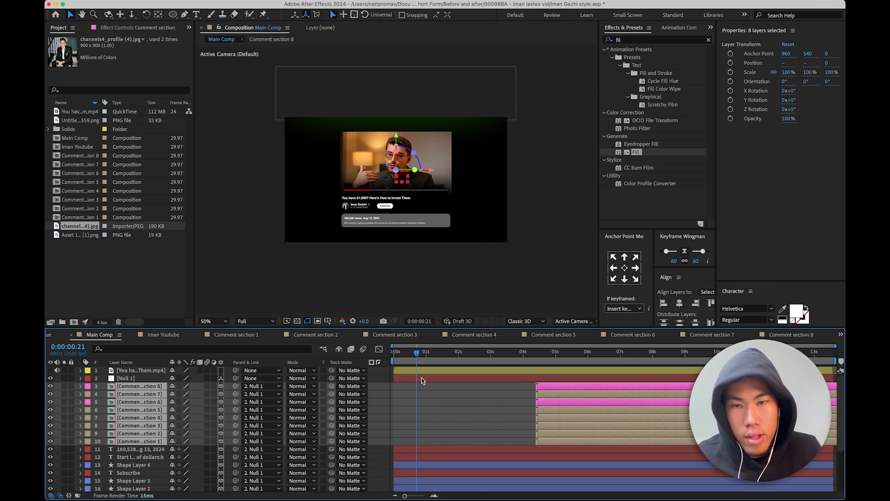
- Lower Null 1 slightly in the composition to a Y position of 476 and deselect it
{"action": "left_click", "coordinate": [422, 381]}
{"action": "left_click_drag", "start_coordinate": [396, 137], "coordinate": [395, 139]}
{"action": "left_click", "coordinate": [453, 412]}
- Preview Main Comp from the first frame and check the framing of the video, title and description box
{"action": "left_click_drag", "start_coordinate": [421, 355], "coordinate": [363, 365]}
{"action": "key", "text": "space"}
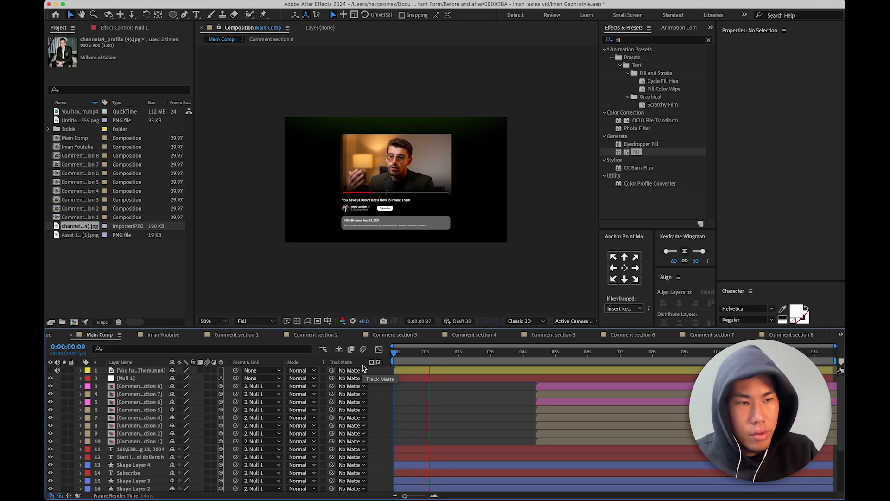
{"action": "key", "text": "space"}
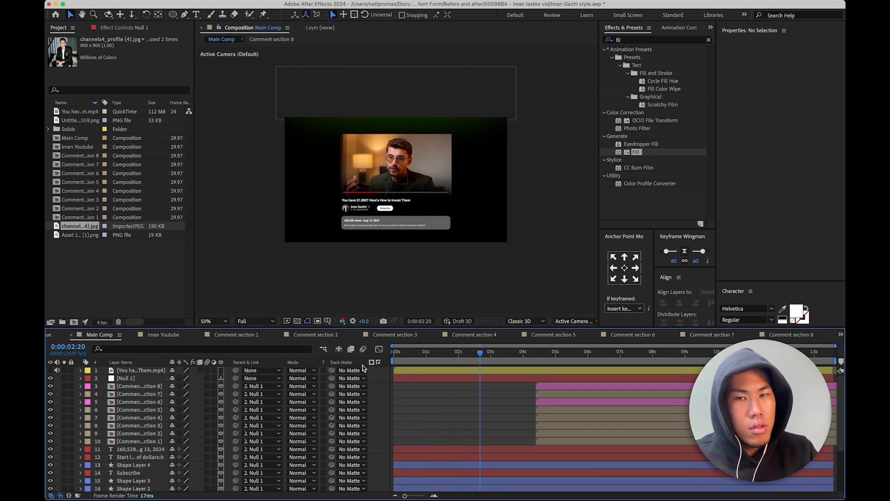
{"action": "left_click", "coordinate": [218, 321]}
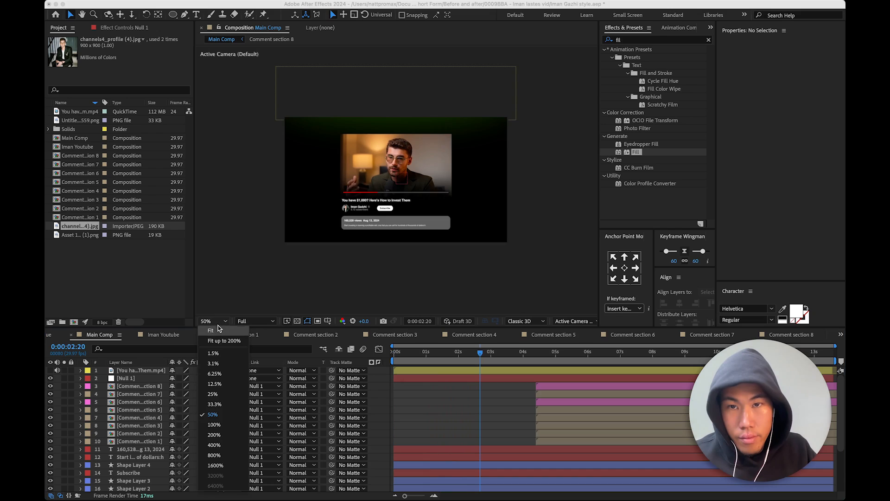
{"action": "left_click", "coordinate": [256, 338]}
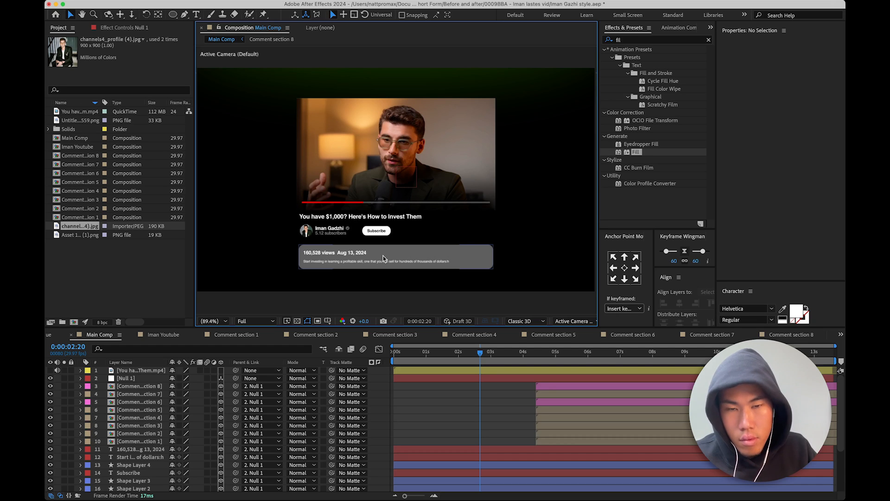
{"action": "scroll", "coordinate": [383, 259], "scroll_direction": "down", "scroll_amount": 1}
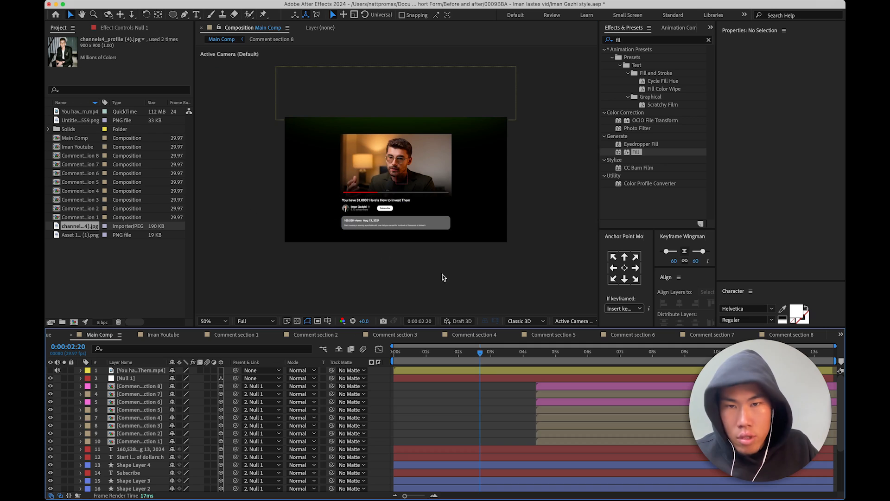
- Return to the first frame and inspect the null, the title text and the channel name layers up close
{"action": "left_click_drag", "start_coordinate": [476, 351], "coordinate": [394, 352]}
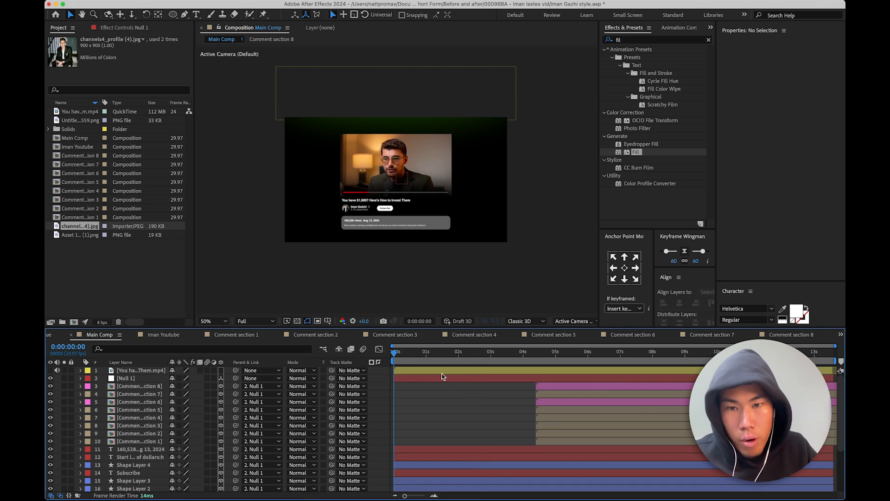
{"action": "scroll", "coordinate": [510, 419], "scroll_direction": "down", "scroll_amount": 2}
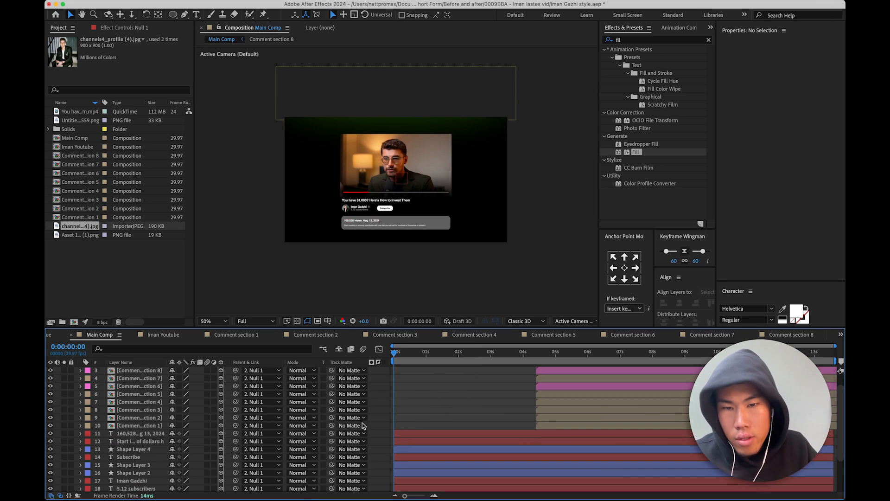
{"action": "key", "text": "period"}
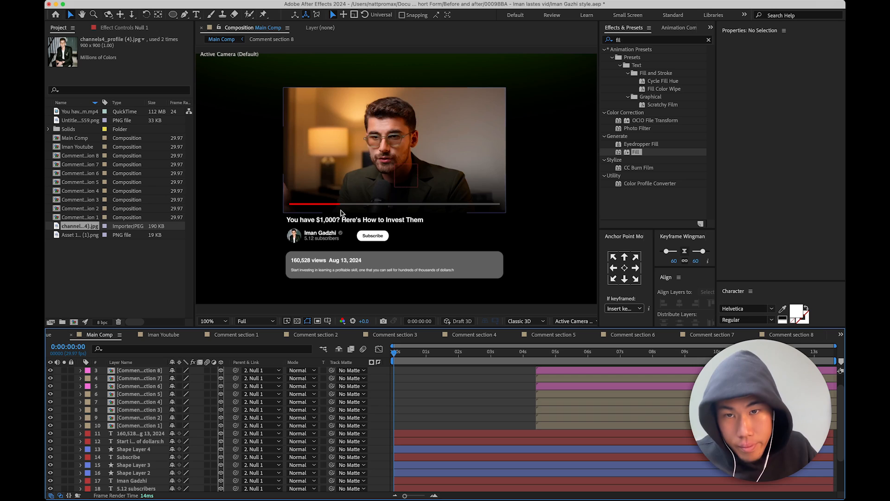
{"action": "left_click", "coordinate": [304, 224]}
{"action": "left_click", "coordinate": [307, 219]}
{"action": "left_click", "coordinate": [405, 177]}
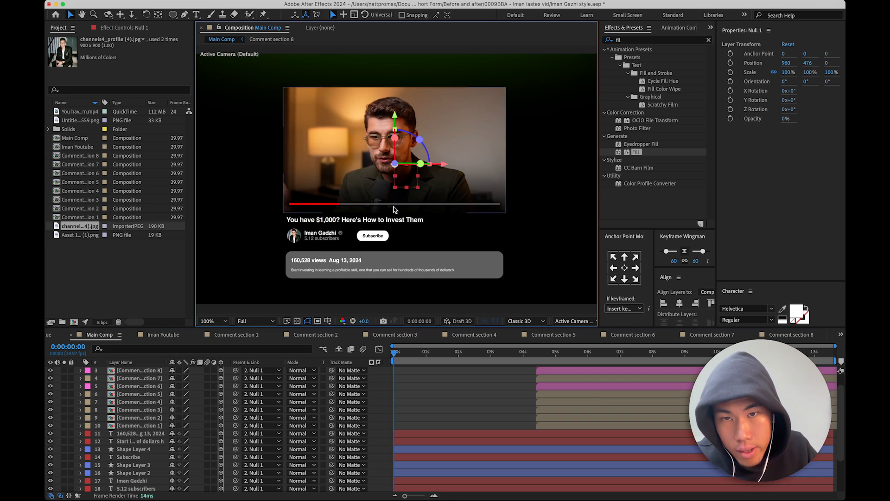
{"action": "left_click", "coordinate": [340, 221]}
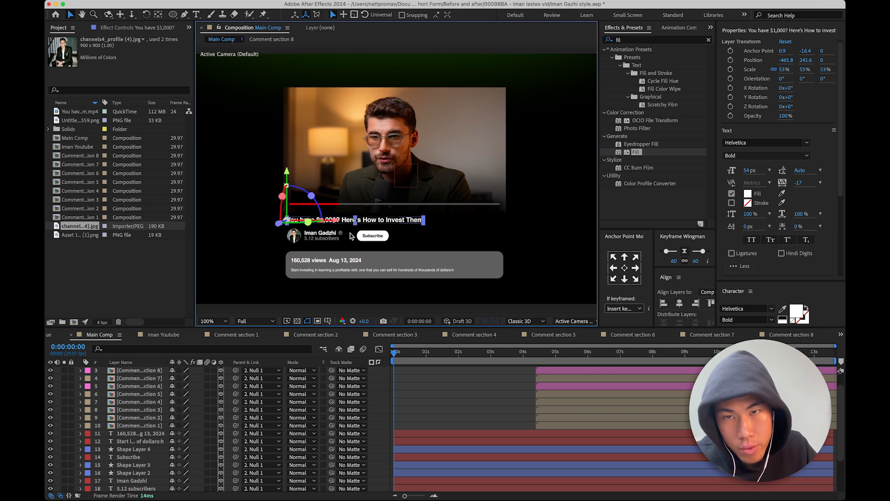
{"action": "left_click", "coordinate": [326, 236]}
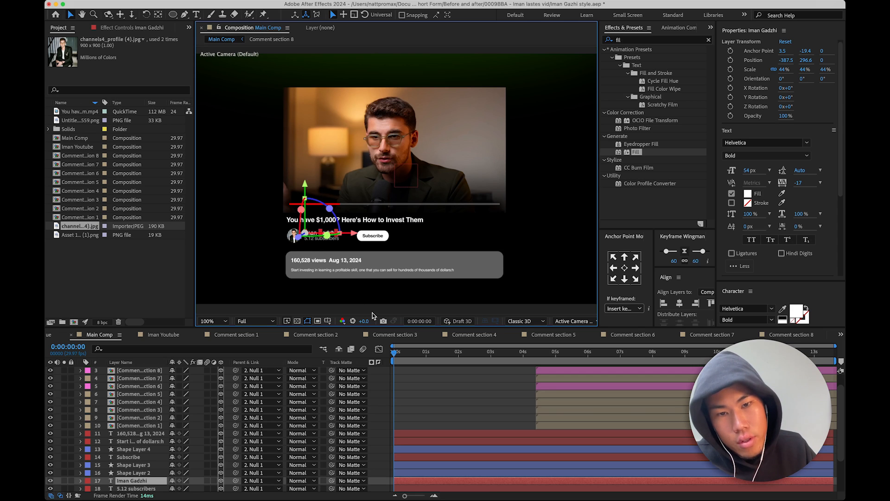
- Undo the recent null position and comment layer timing changes, and switch off 3D for all layers in Main Comp
{"action": "key", "text": "space"}
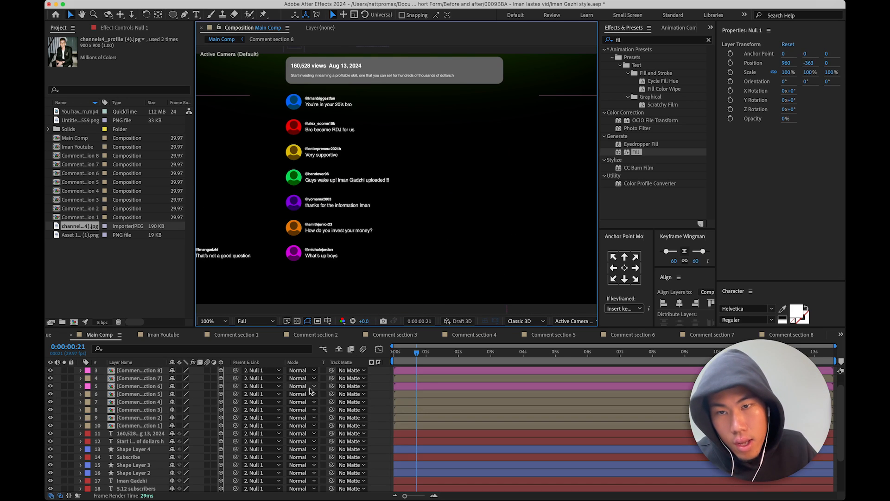
{"action": "key", "text": "super+a"}
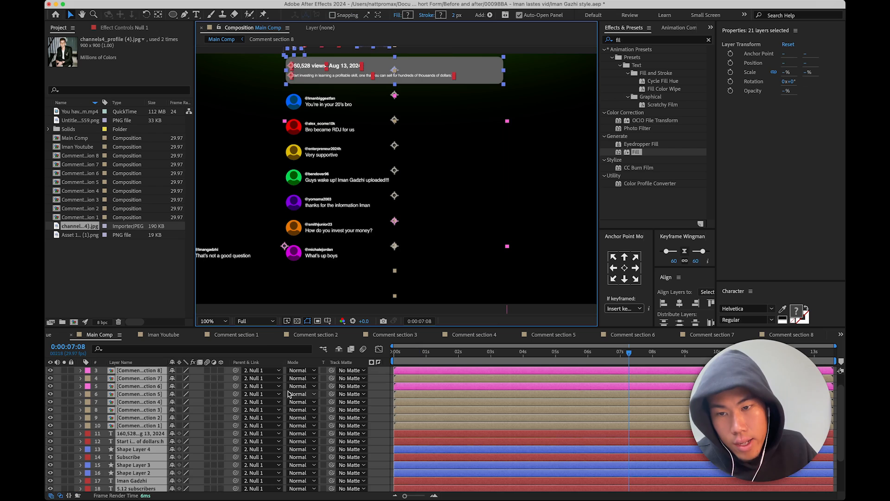
{"action": "key", "text": "comma"}
{"action": "left_click", "coordinate": [379, 391]}
{"action": "scroll", "coordinate": [153, 392], "scroll_direction": "up", "scroll_amount": 2}
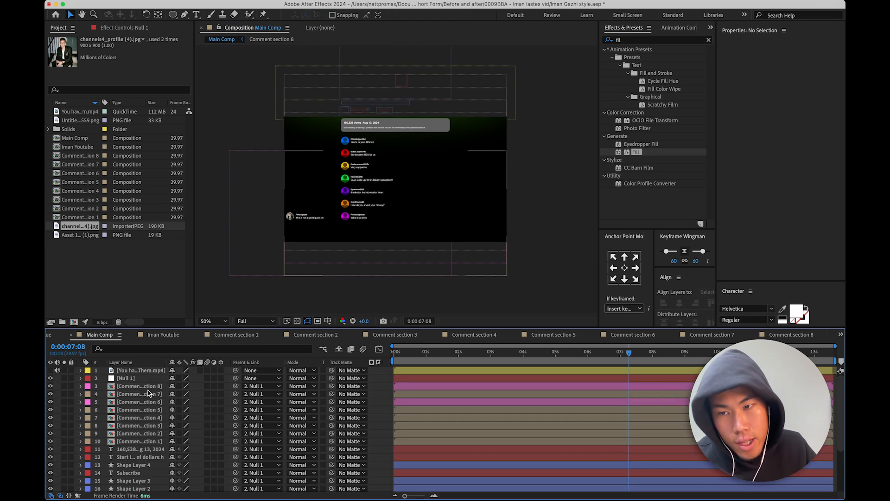
- Set the Y position of Null 1 to 507 to bring the video and channel row into frame
{"action": "left_click", "coordinate": [137, 379]}
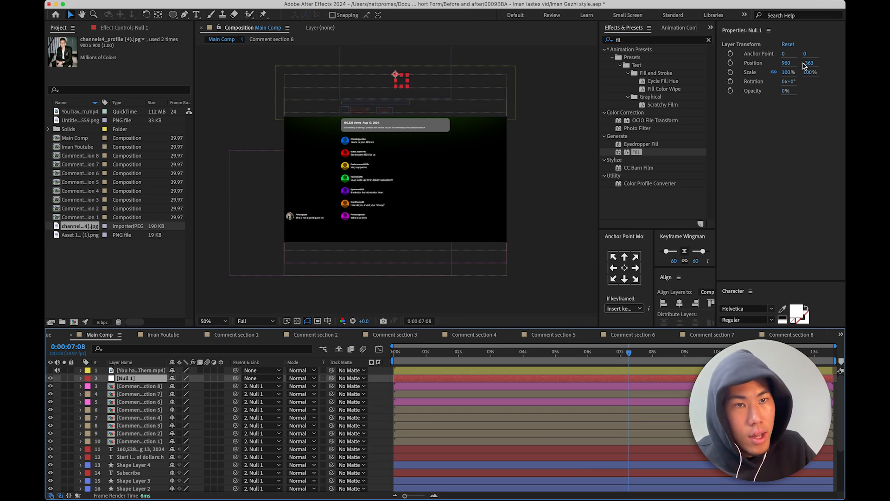
{"action": "left_click_drag", "start_coordinate": [808, 62], "coordinate": [846, 64]}
{"action": "scroll", "coordinate": [476, 167], "scroll_direction": "up", "scroll_amount": 1}
{"action": "left_click_drag", "start_coordinate": [437, 171], "coordinate": [473, 131]}
- Pre-compose the profile picture, subscriber count, channel name and Shape Layer 2 as "Iman's channl" and parent it to Null 1
{"action": "scroll", "coordinate": [173, 437], "scroll_direction": "down", "scroll_amount": 4}
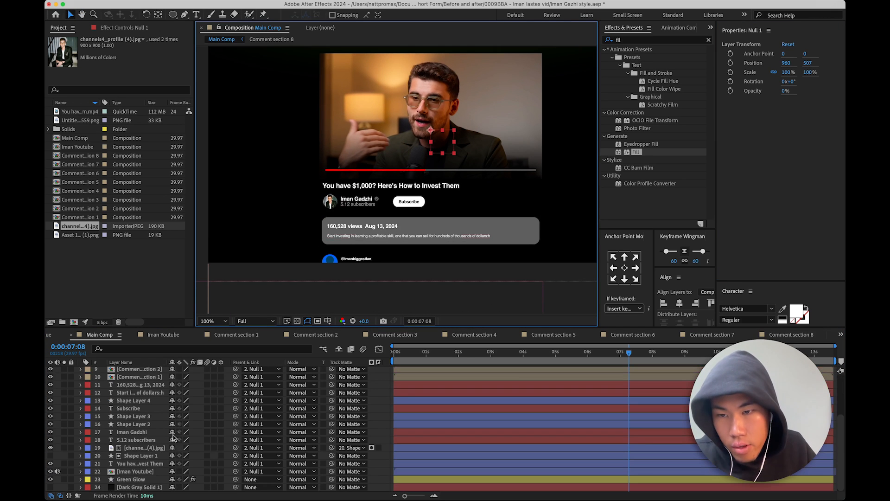
{"action": "left_click", "coordinate": [150, 448]}
{"action": "left_click", "coordinate": [139, 440], "text": "shift"}
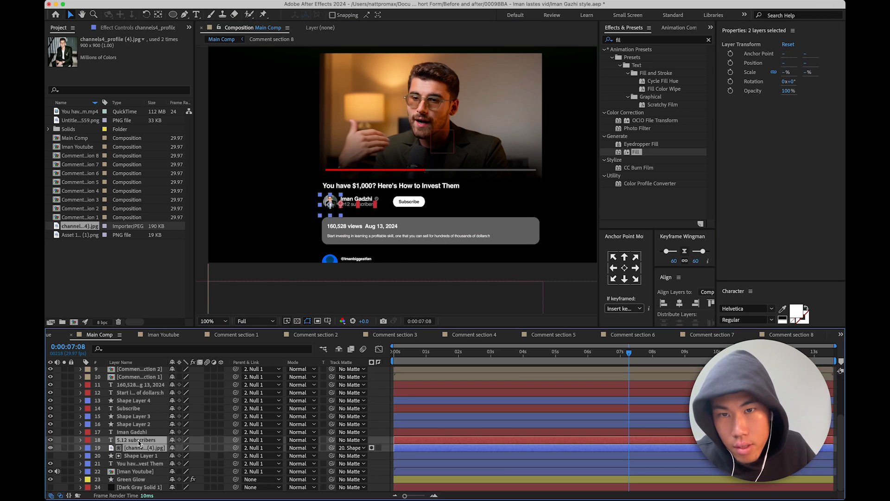
{"action": "left_click", "coordinate": [144, 434], "text": "shift"}
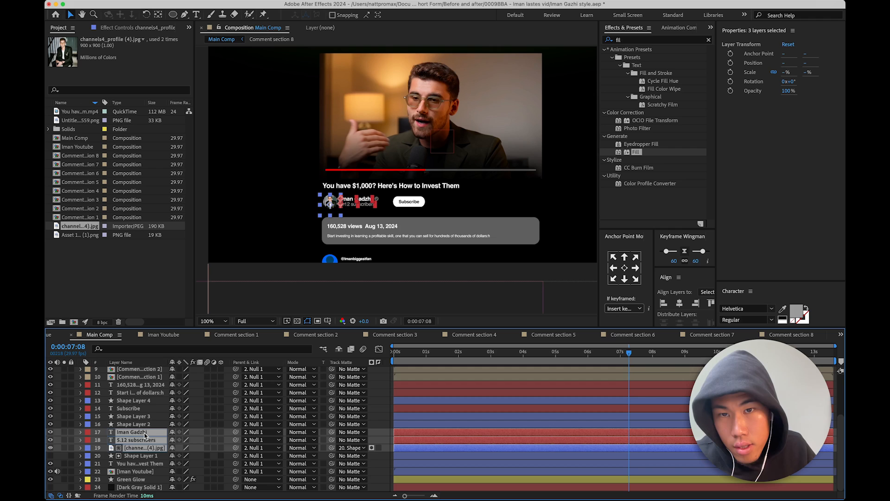
{"action": "left_click", "coordinate": [145, 424], "text": "shift"}
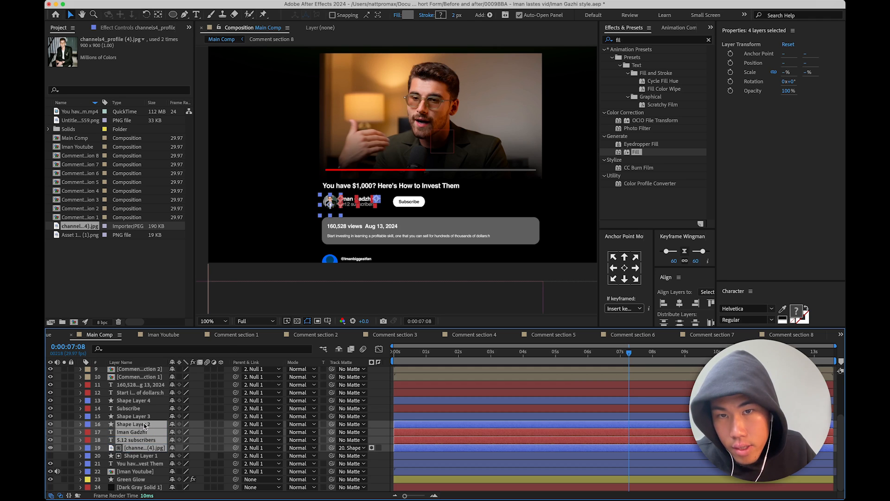
{"action": "right_click", "coordinate": [129, 429]}
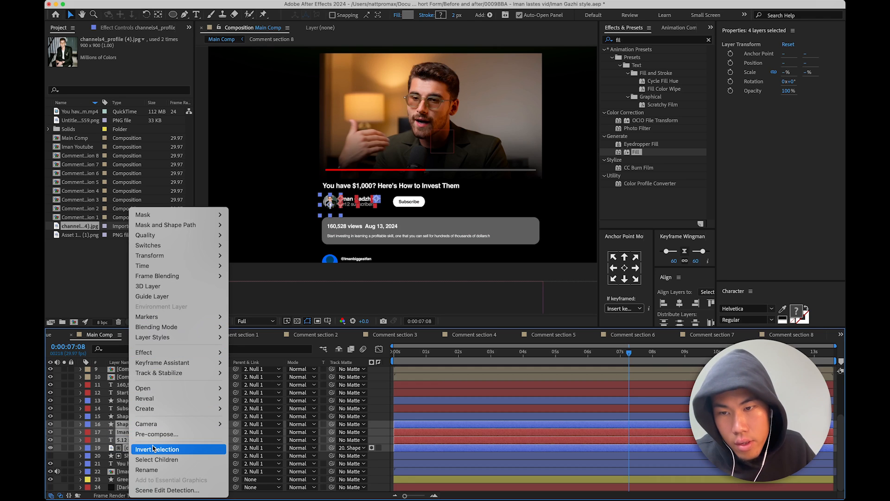
{"action": "left_click", "coordinate": [168, 436]}
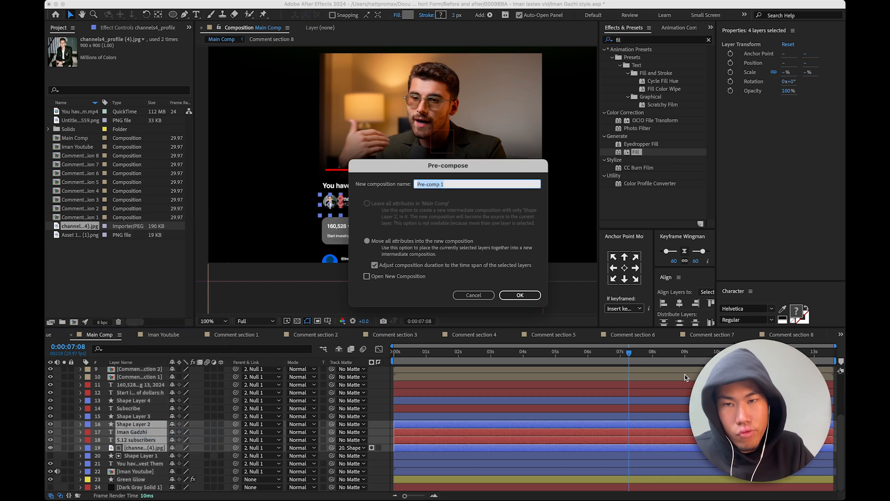
{"action": "type", "text": "Iman's"}
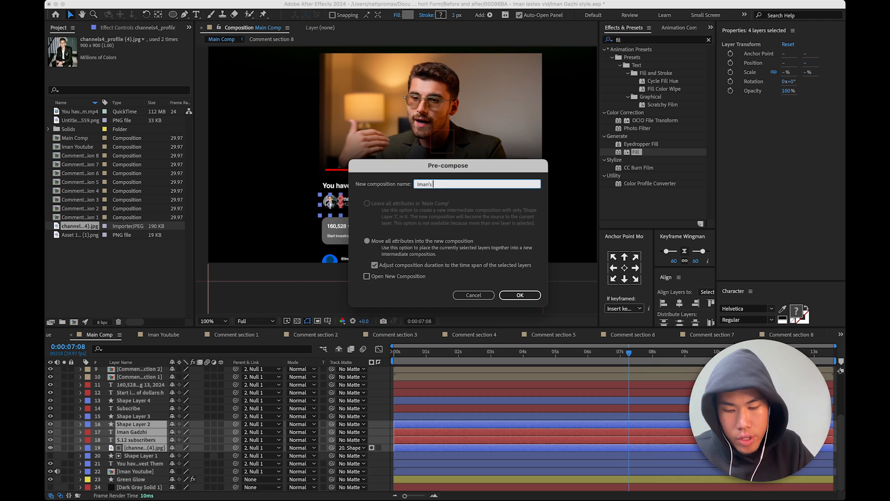
{"action": "type", "text": " channl"}
{"action": "key", "text": "Return"}
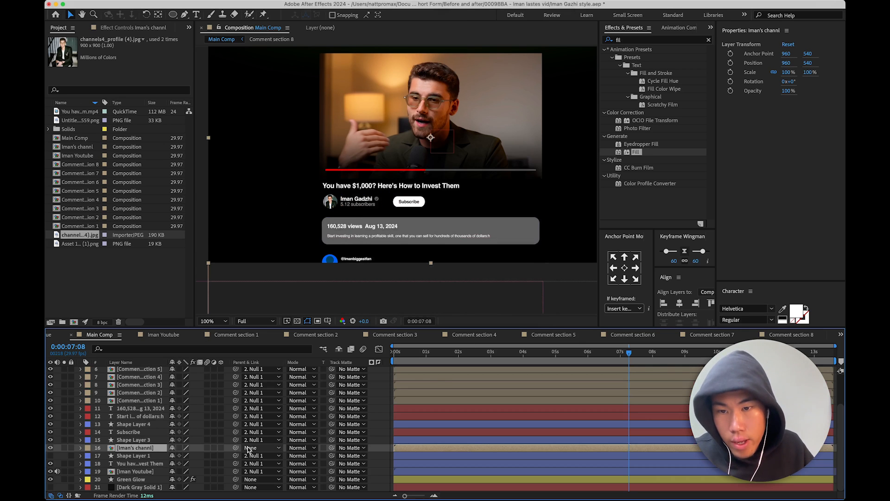
{"action": "left_click_drag", "start_coordinate": [235, 448], "coordinate": [137, 380]}
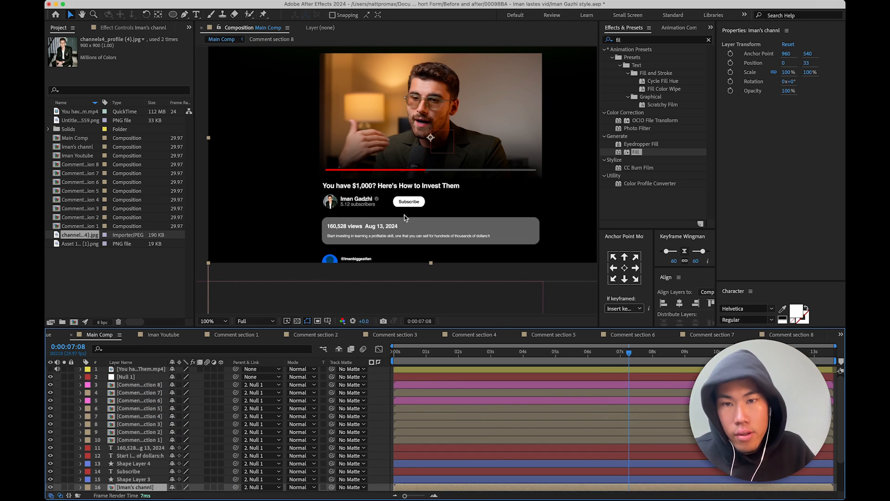
- Pre-compose the Subscribe text and Shape Layer 3 into a new composition named "Sub"
{"action": "scroll", "coordinate": [141, 457], "scroll_direction": "down", "scroll_amount": 3}
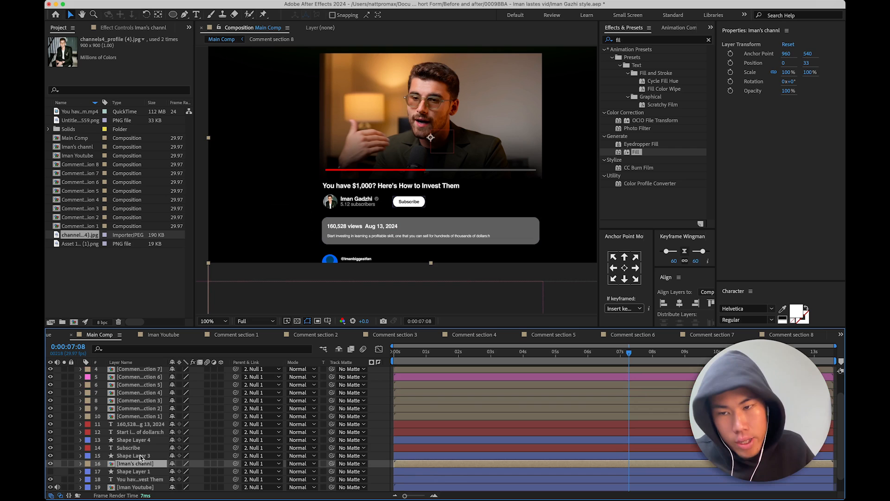
{"action": "left_click", "coordinate": [139, 456]}
{"action": "left_click", "coordinate": [144, 447]}
{"action": "left_click", "coordinate": [143, 456]}
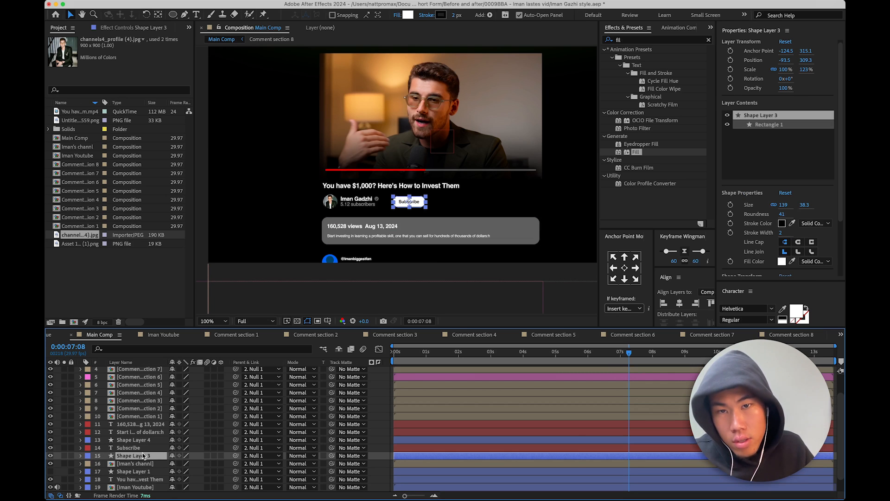
{"action": "left_click", "coordinate": [144, 448], "text": "shift"}
{"action": "right_click", "coordinate": [142, 453]}
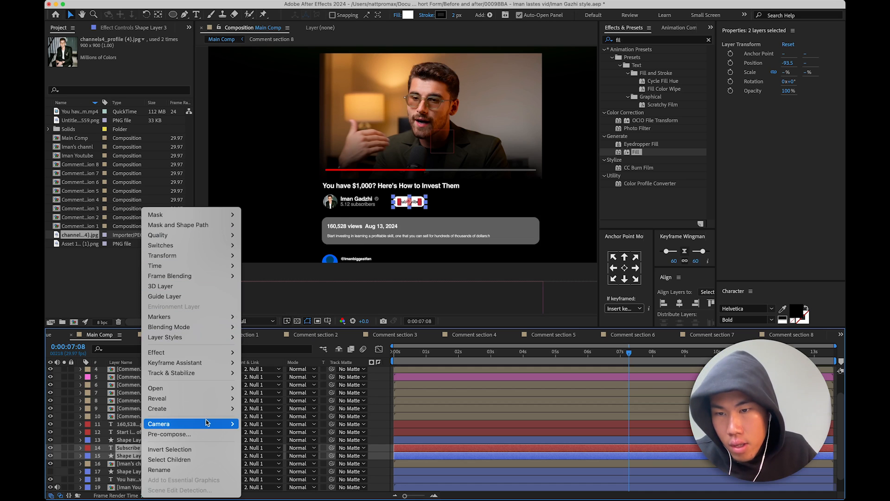
{"action": "left_click", "coordinate": [205, 432]}
{"action": "type", "text": "Sub"}
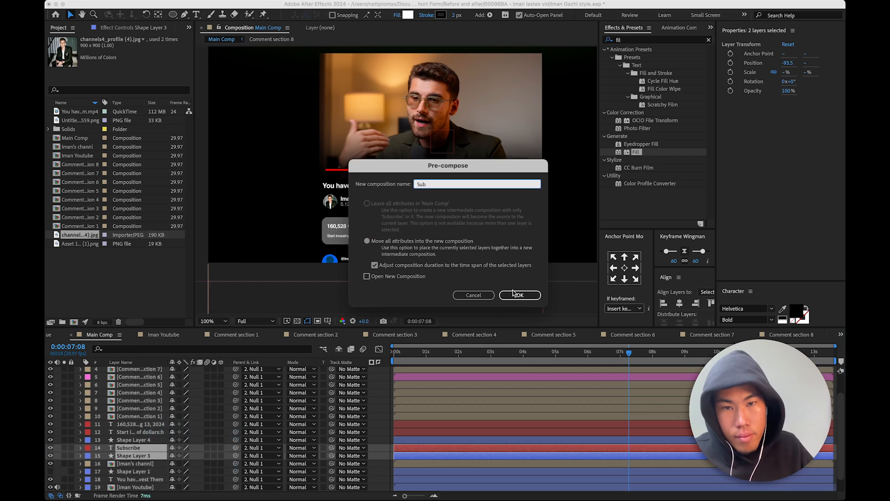
{"action": "left_click", "coordinate": [515, 295]}
- Pre-compose Shape Layer 4, the description text and the views and date text as "Describ"
{"action": "left_click", "coordinate": [129, 440]}
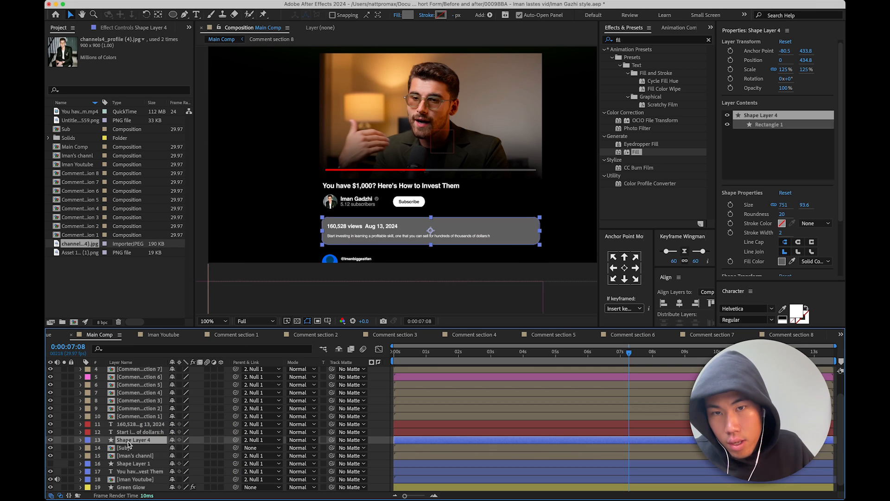
{"action": "left_click", "coordinate": [129, 432], "text": "shift"}
{"action": "left_click", "coordinate": [127, 423], "text": "shift"}
{"action": "right_click", "coordinate": [134, 430]}
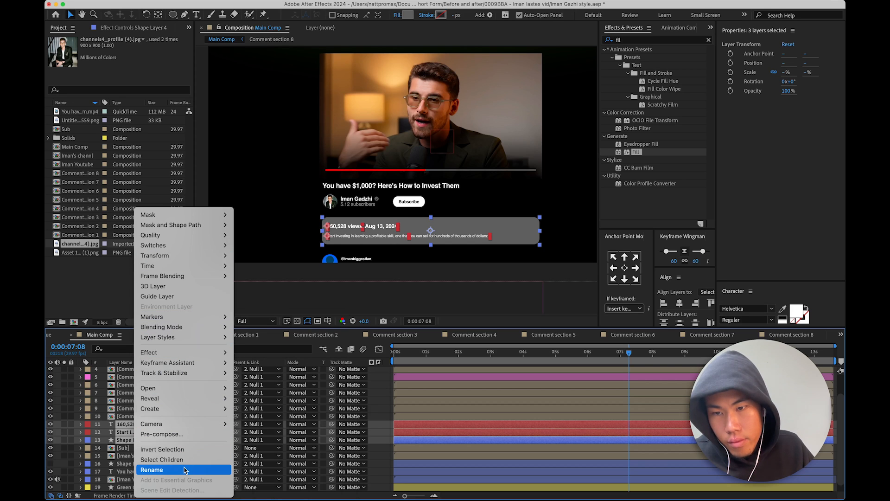
{"action": "left_click", "coordinate": [191, 435]}
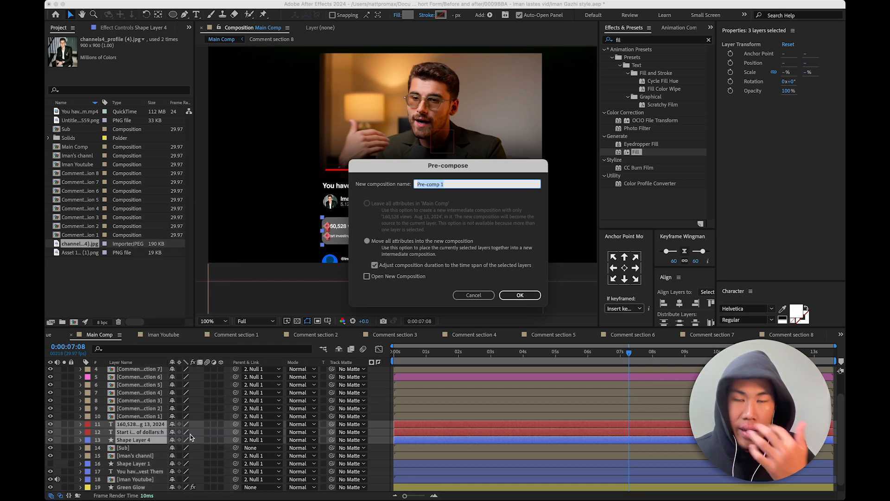
{"action": "type", "text": "D"}
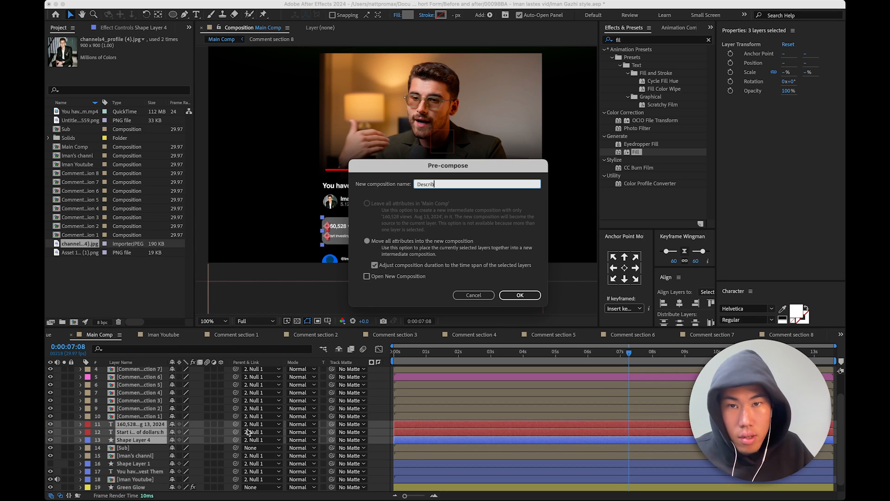
{"action": "type", "text": "escrib"}
{"action": "left_click", "coordinate": [519, 295]}
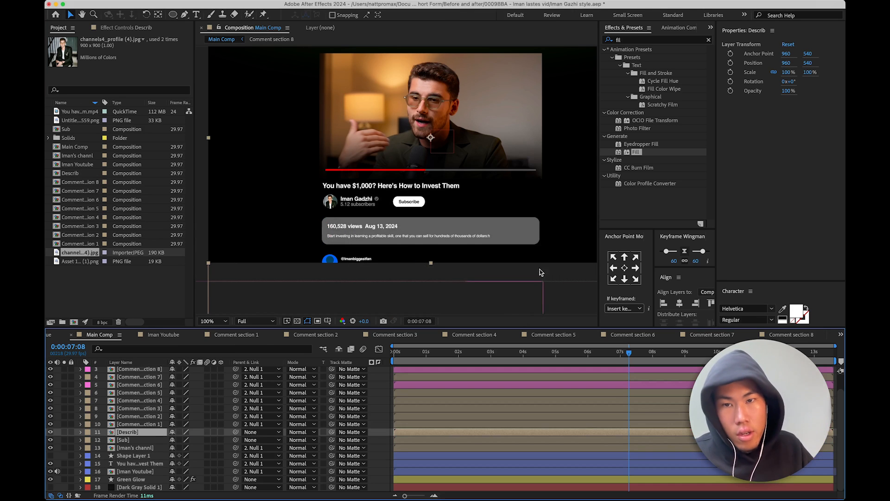
- Parent the Describ and Sub pre-comps to Null 1
{"action": "left_click", "coordinate": [214, 321]}
{"action": "left_click", "coordinate": [223, 332]}
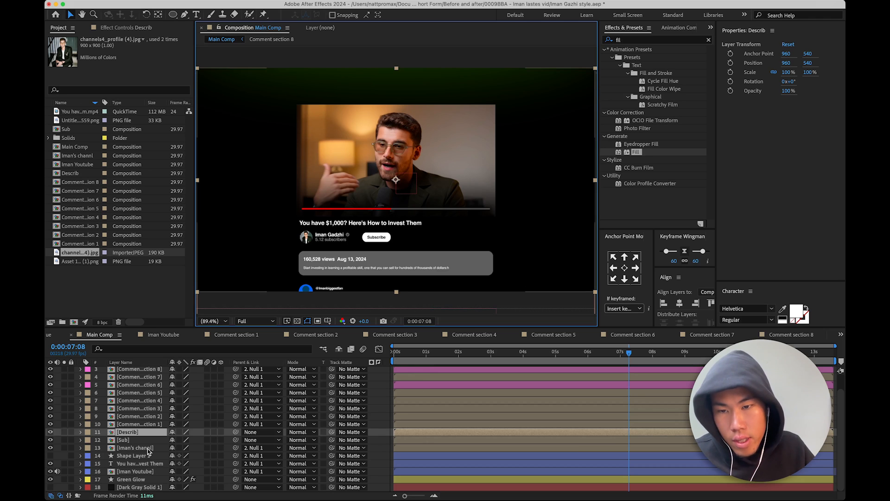
{"action": "left_click", "coordinate": [130, 439], "text": "shift"}
{"action": "left_click", "coordinate": [245, 434]}
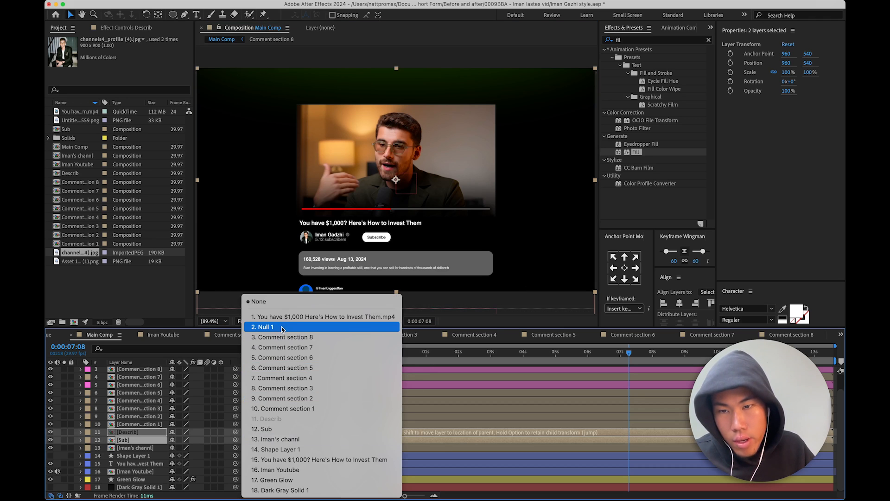
{"action": "left_click", "coordinate": [264, 326]}
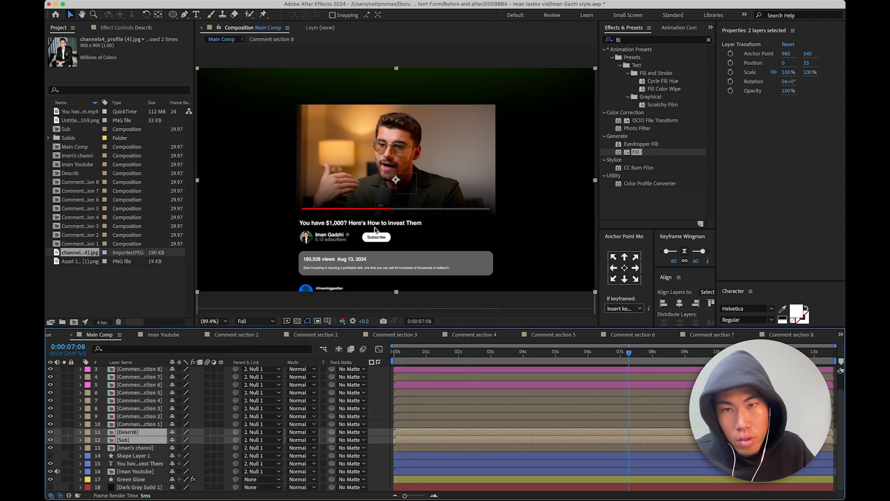
{"action": "key", "text": "slash"}
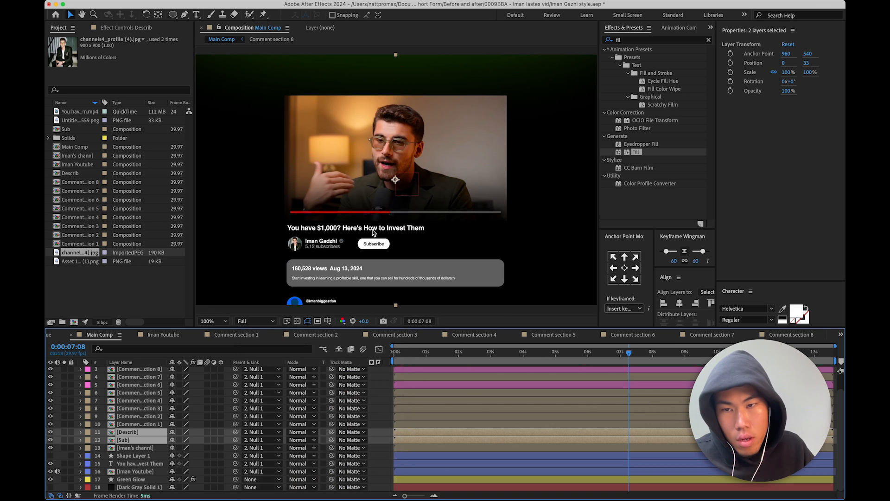
- Check what Shape Layer 1 contributes by toggling its visibility, and delete it from Main Comp
{"action": "scroll", "coordinate": [220, 416], "scroll_direction": "up", "scroll_amount": 2}
{"action": "left_click", "coordinate": [139, 379]}
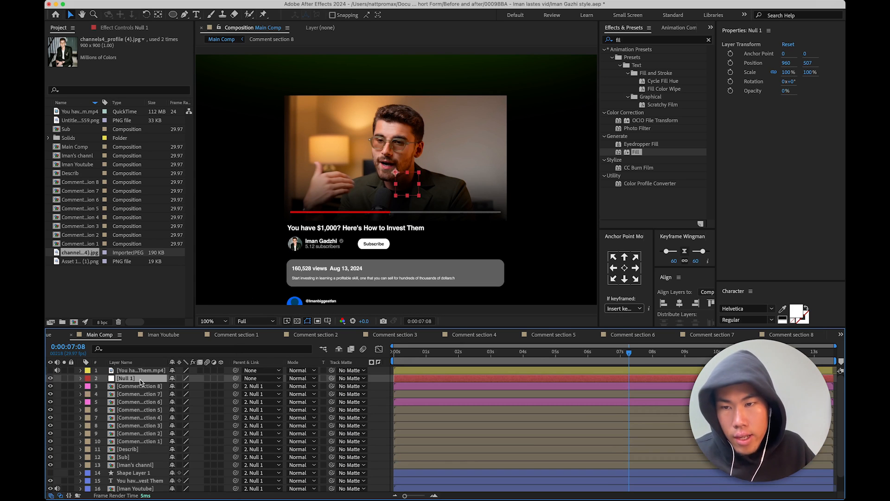
{"action": "left_click", "coordinate": [140, 465], "text": "shift"}
{"action": "scroll", "coordinate": [185, 482], "scroll_direction": "down", "scroll_amount": 2}
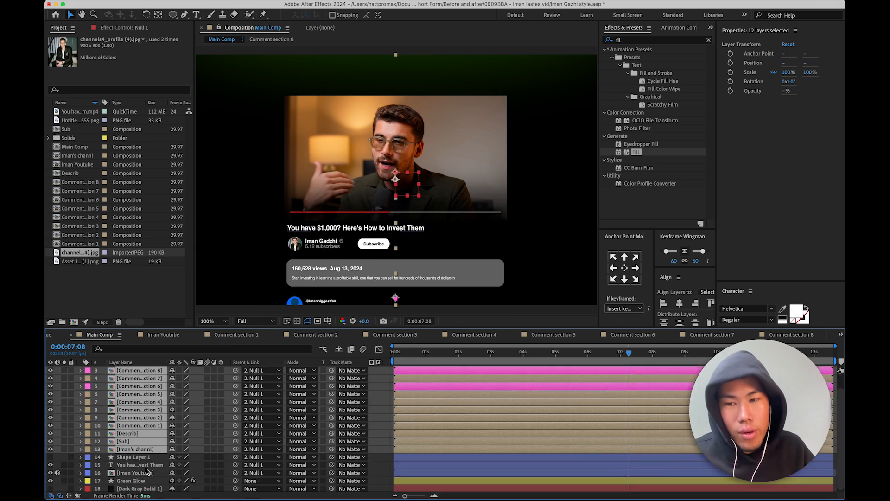
{"action": "left_click", "coordinate": [146, 465]}
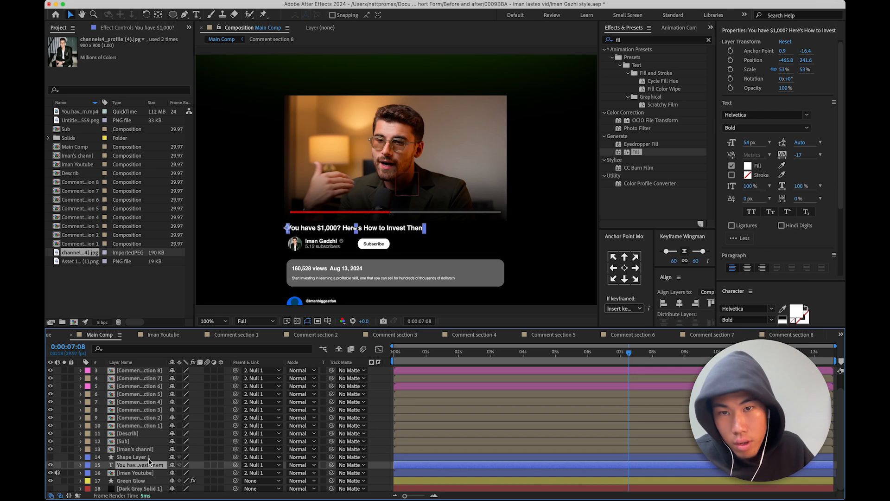
{"action": "left_click", "coordinate": [149, 459]}
{"action": "scroll", "coordinate": [354, 215], "scroll_direction": "down", "scroll_amount": 4}
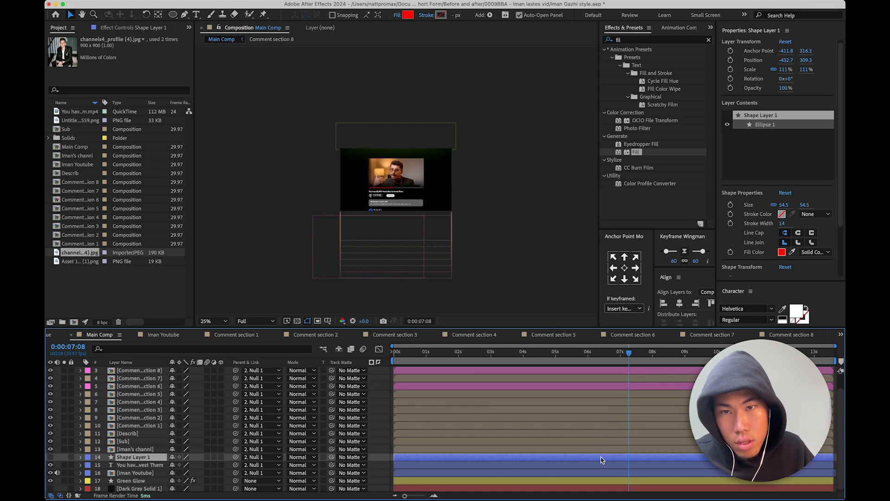
{"action": "scroll", "coordinate": [326, 197], "scroll_direction": "up", "scroll_amount": 2}
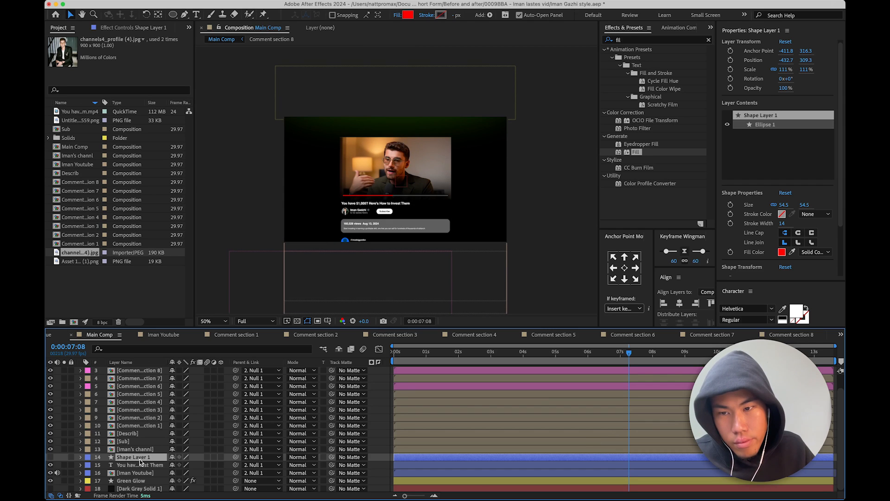
{"action": "left_click", "coordinate": [50, 457]}
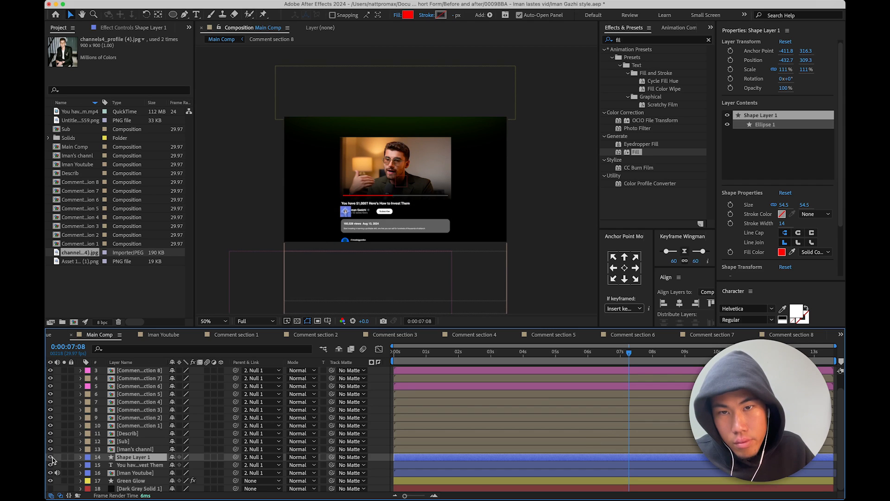
{"action": "key", "text": "period"}
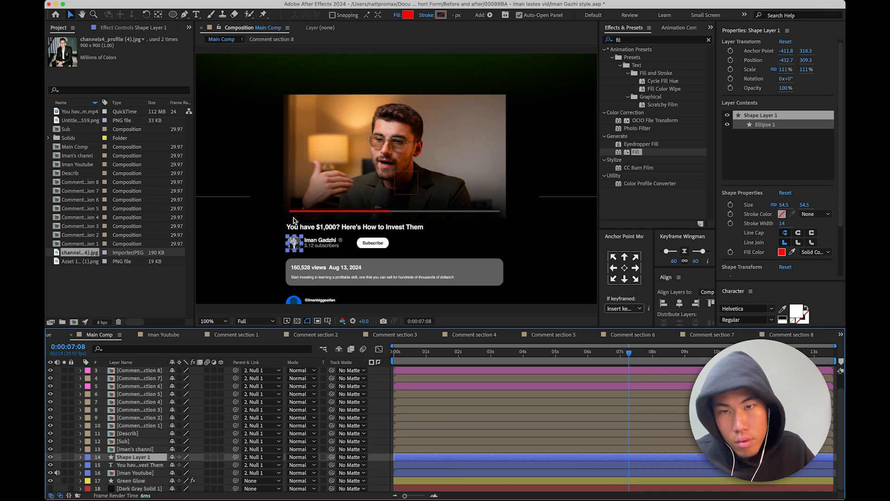
{"action": "left_click", "coordinate": [50, 458]}
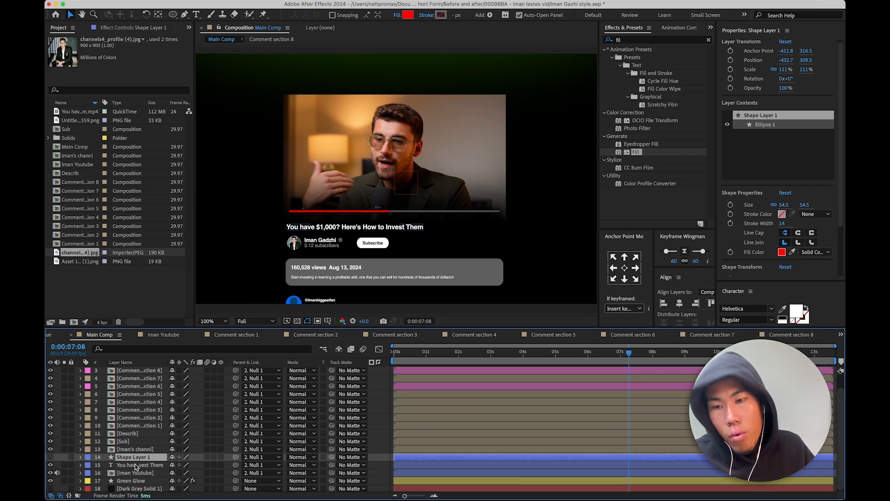
{"action": "key", "text": "Delete"}
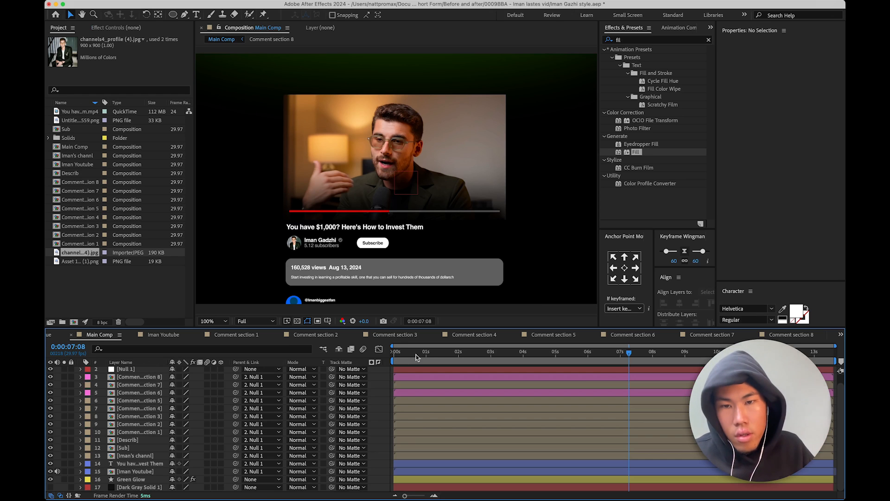
- Return to the first frame and enable 3D for all layers from Null 1 through Iman's channl
{"action": "key", "text": "Home"}
{"action": "scroll", "coordinate": [141, 471], "scroll_direction": "up", "scroll_amount": 1}
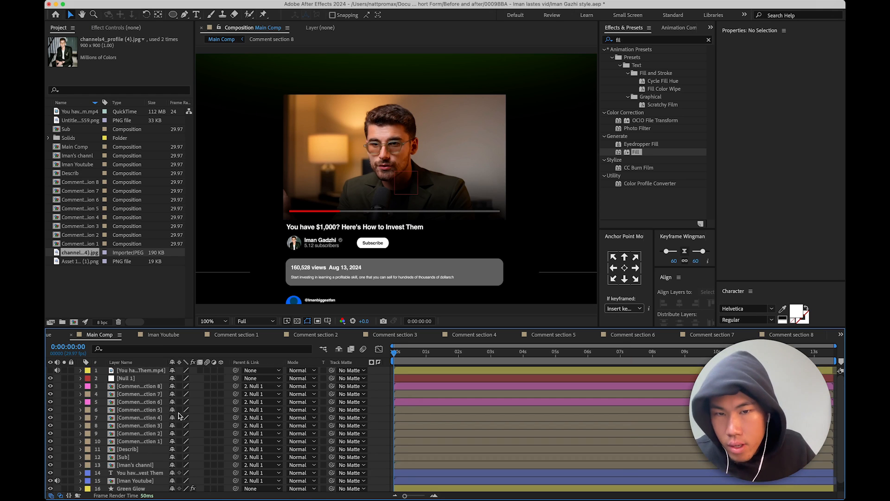
{"action": "left_click", "coordinate": [139, 465]}
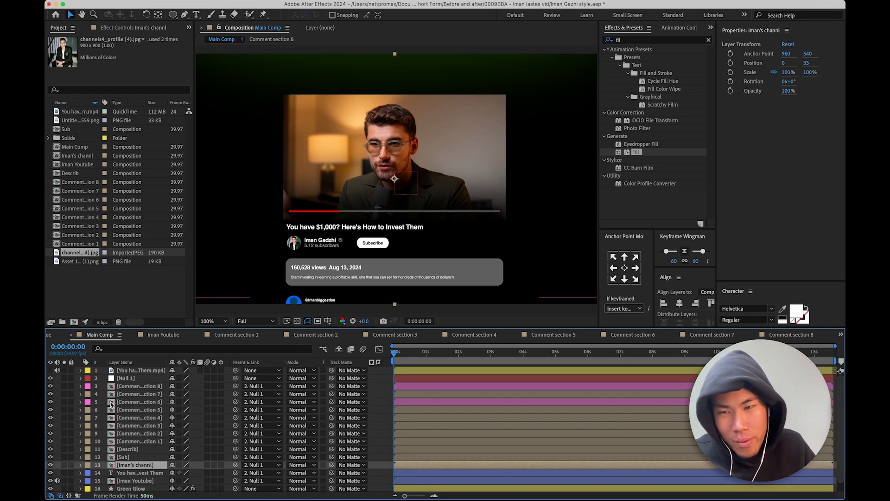
{"action": "left_click", "coordinate": [134, 379], "text": "shift"}
{"action": "left_click", "coordinate": [221, 386]}
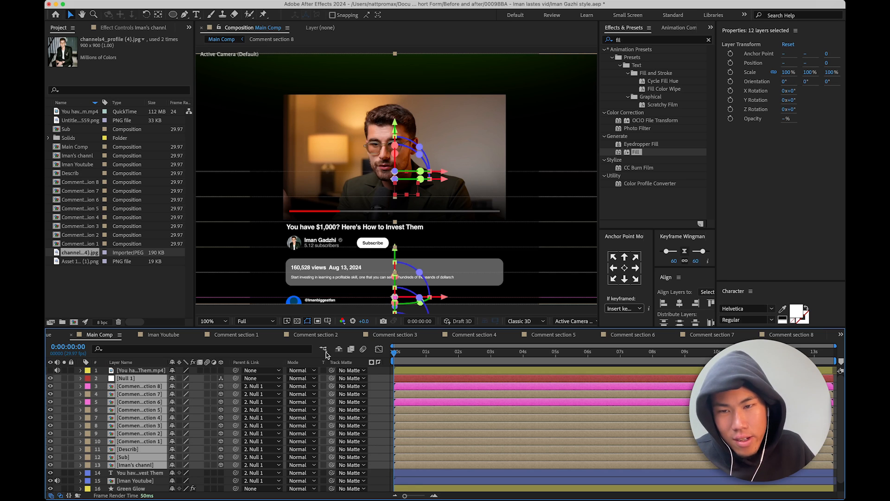
{"action": "left_click", "coordinate": [384, 374]}
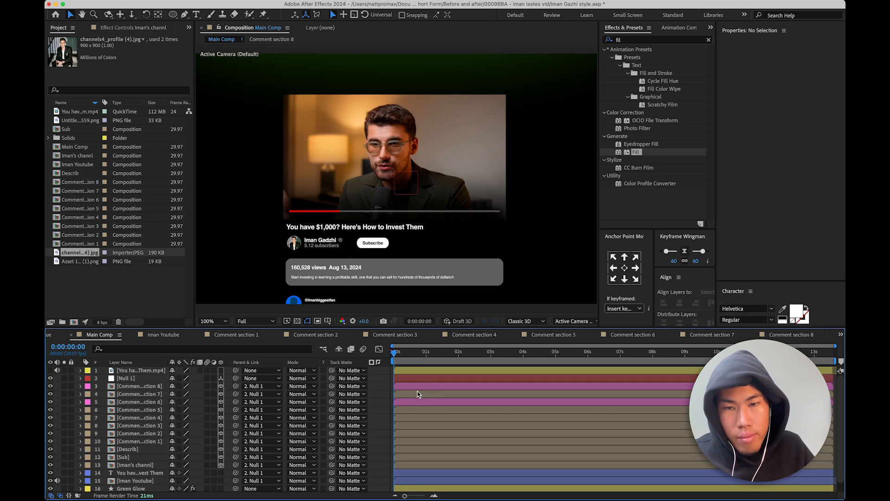
{"action": "left_click", "coordinate": [417, 394]}
- Shift all eight Comment section layers later in time so they start at about 3.7 seconds
{"action": "left_click", "coordinate": [139, 387]}
{"action": "left_click", "coordinate": [141, 442], "text": "shift"}
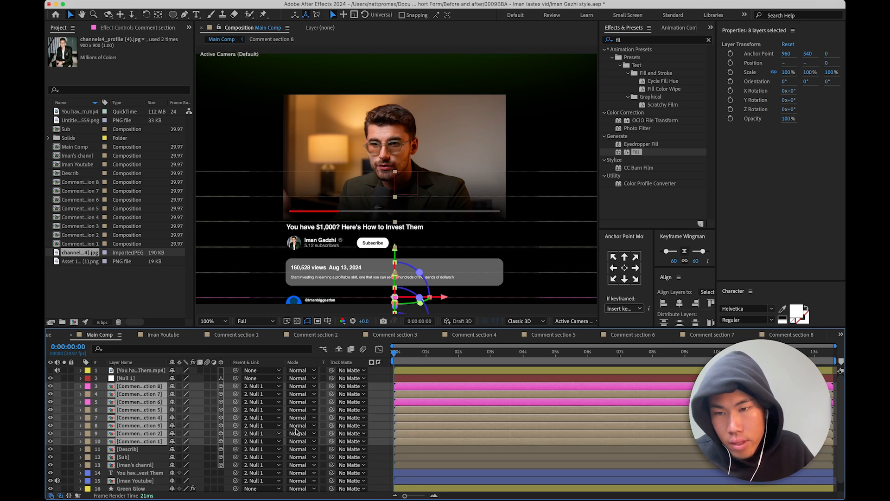
{"action": "left_click_drag", "start_coordinate": [582, 407], "coordinate": [652, 407]}
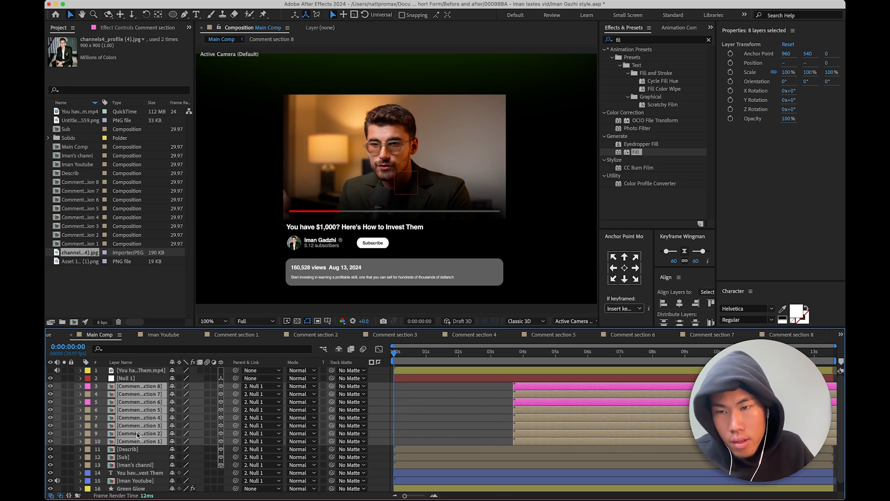
- Raise Null 1 slightly along its Y axis so the whole YouTube layout sits higher in the frame
{"action": "left_click", "coordinate": [487, 451]}
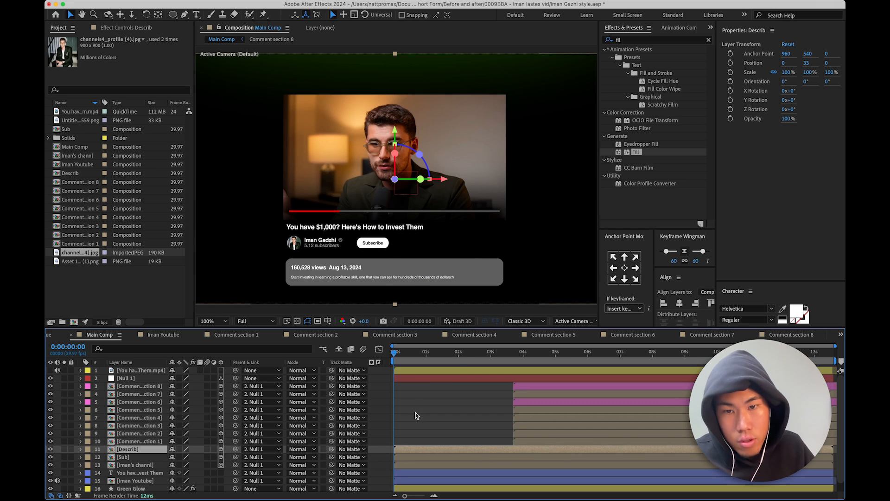
{"action": "left_click", "coordinate": [427, 379]}
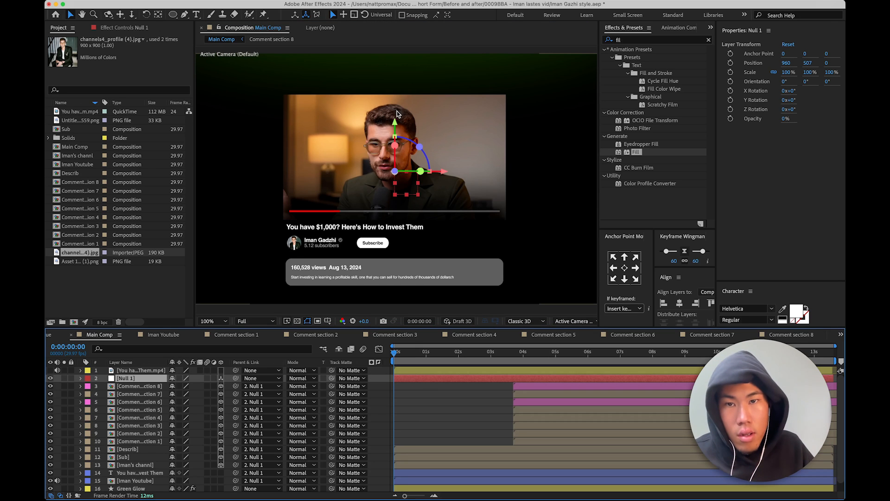
{"action": "left_click_drag", "start_coordinate": [395, 119], "coordinate": [396, 110]}
{"action": "left_click", "coordinate": [349, 301]}
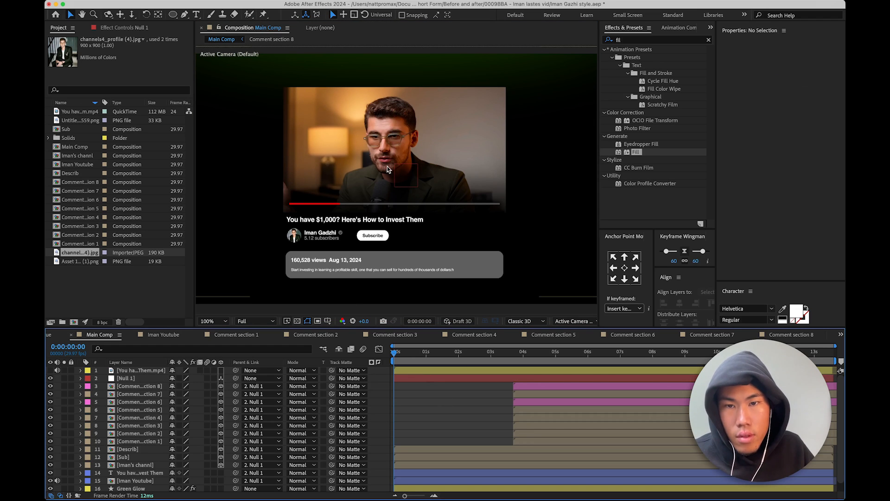
- Reorder the video title text layer above Iman's channl, directly beneath the Sub layer
{"action": "left_click", "coordinate": [140, 450]}
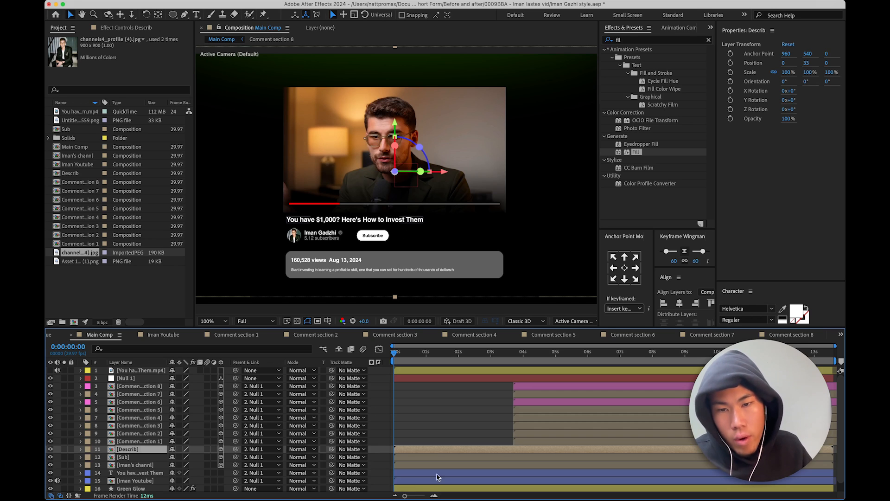
{"action": "left_click", "coordinate": [135, 464]}
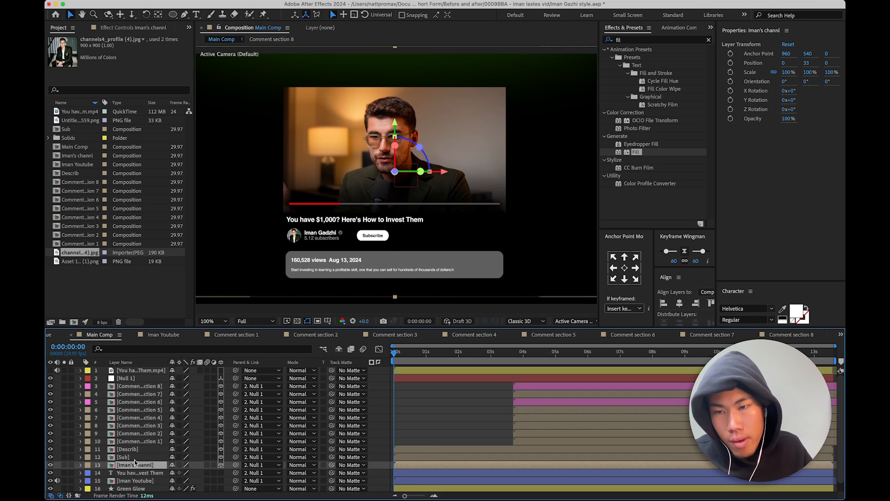
{"action": "left_click_drag", "start_coordinate": [139, 472], "coordinate": [158, 466]}
{"action": "left_click", "coordinate": [134, 473]}
{"action": "left_click", "coordinate": [138, 466]}
{"action": "left_click", "coordinate": [134, 457]}
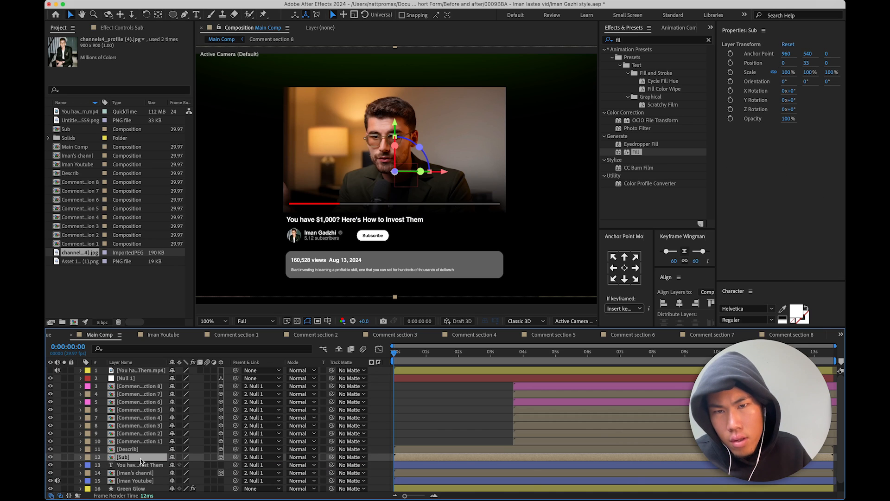
{"action": "left_click", "coordinate": [142, 450]}
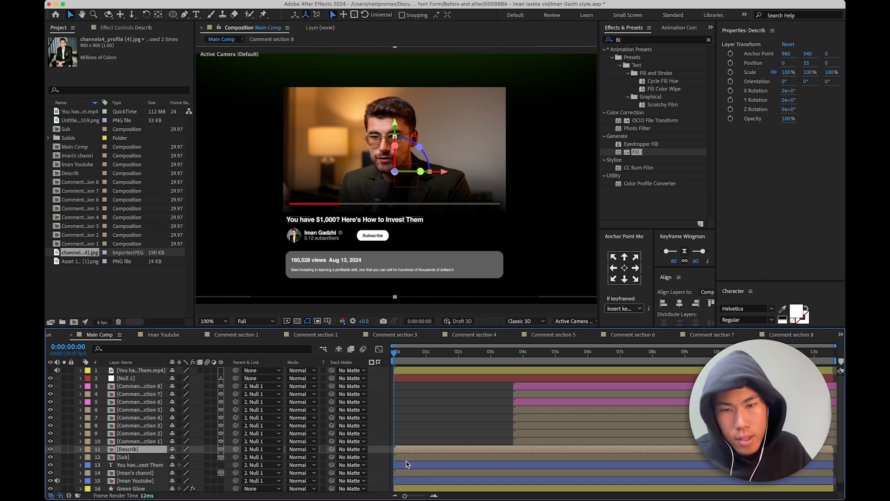
- Assign the Blue label color to the five layers from Describ through Iman Youtube
{"action": "left_click", "coordinate": [144, 473]}
{"action": "left_click", "coordinate": [140, 458], "text": "shift"}
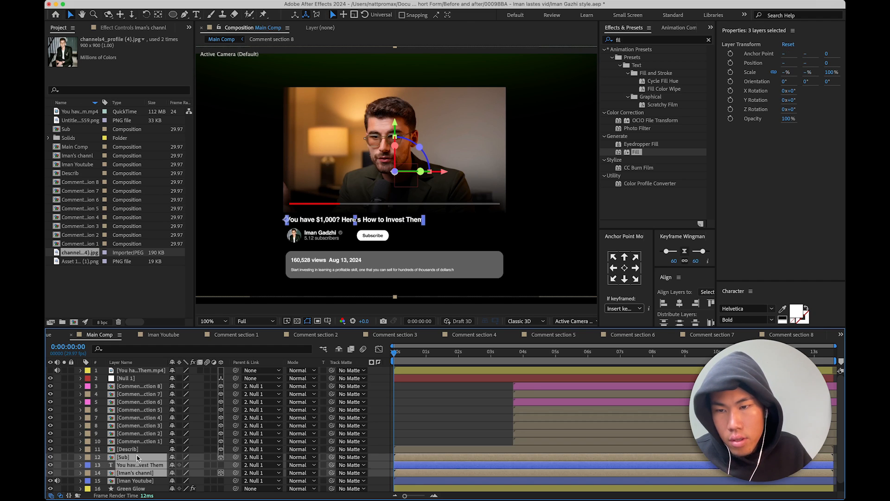
{"action": "left_click", "coordinate": [138, 450], "text": "shift"}
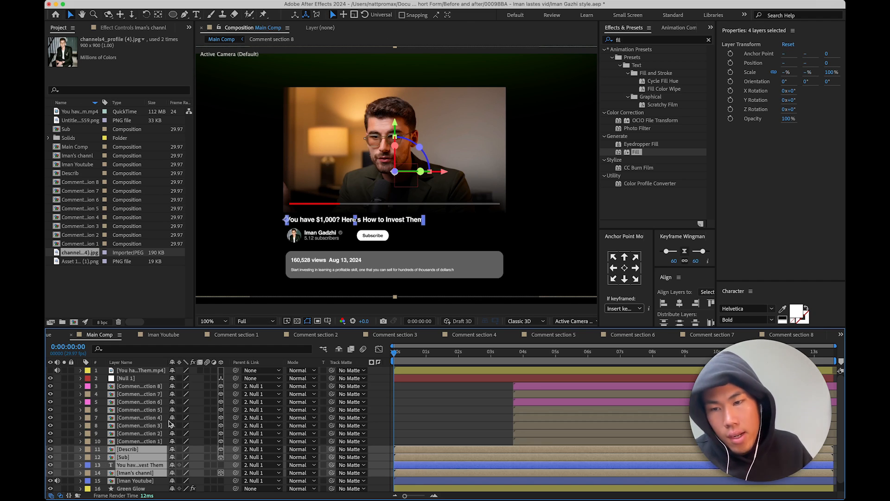
{"action": "left_click", "coordinate": [137, 482]}
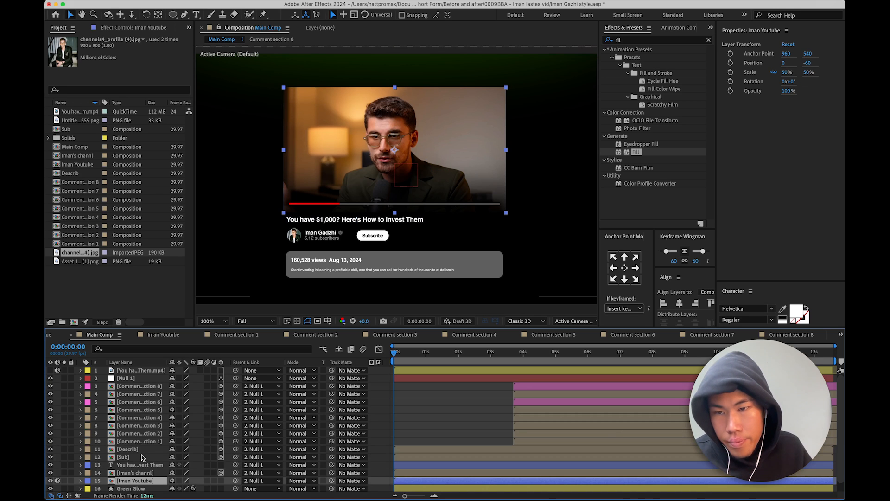
{"action": "left_click", "coordinate": [143, 450], "text": "shift"}
{"action": "left_click", "coordinate": [88, 454]}
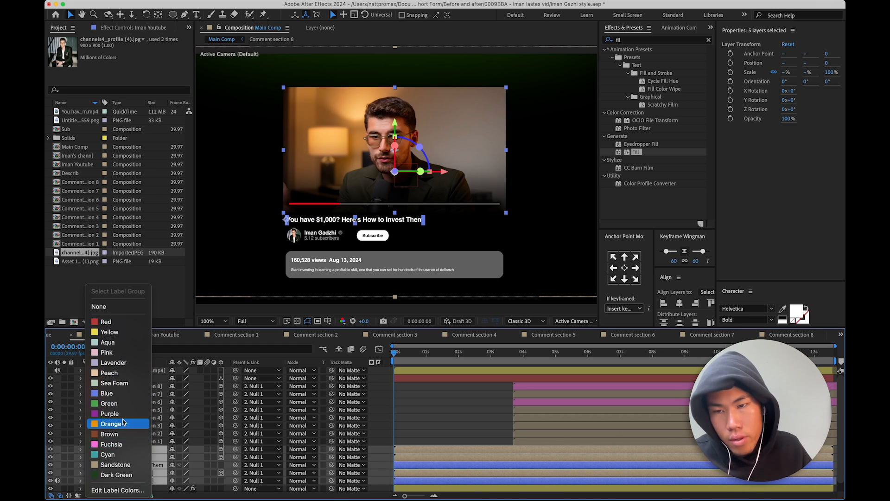
{"action": "left_click", "coordinate": [110, 393]}
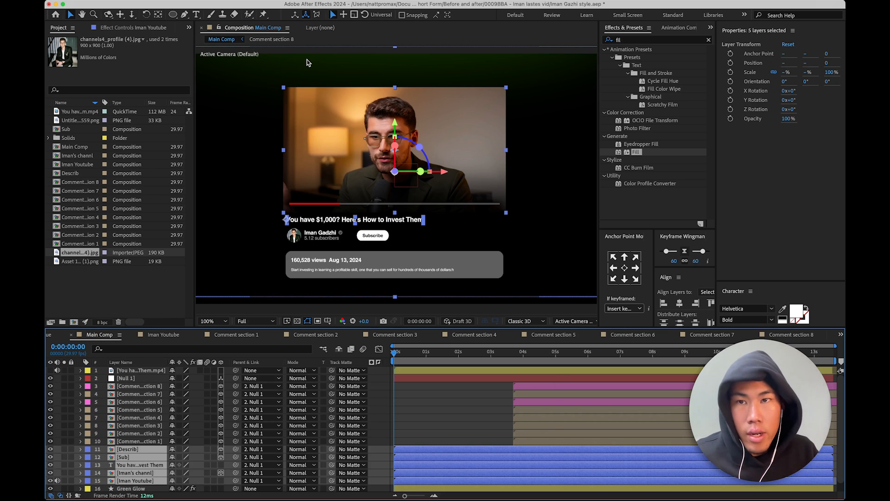
- Apply Animation Composer's favorite preset Ease Fade & Position 4, Bottom, as an In transition to the five blue layers and preview it from the first frame
{"action": "left_click_drag", "start_coordinate": [597, 148], "coordinate": [514, 149]}
{"action": "left_click", "coordinate": [608, 27]}
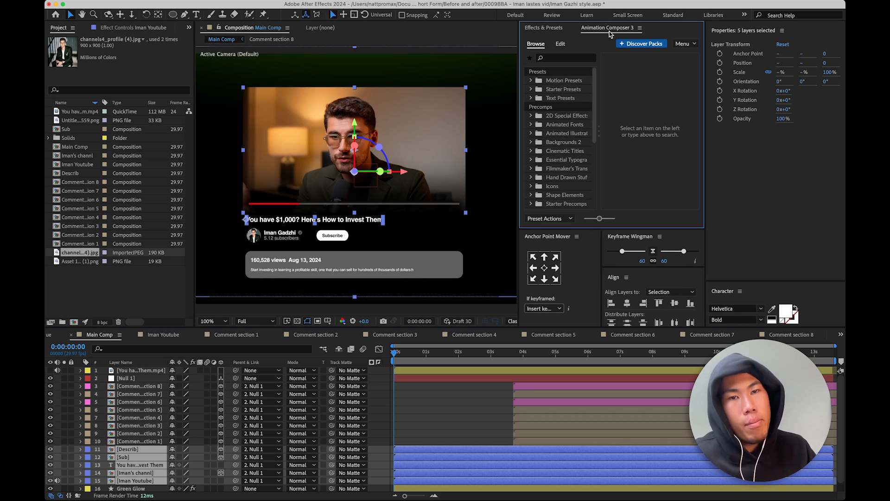
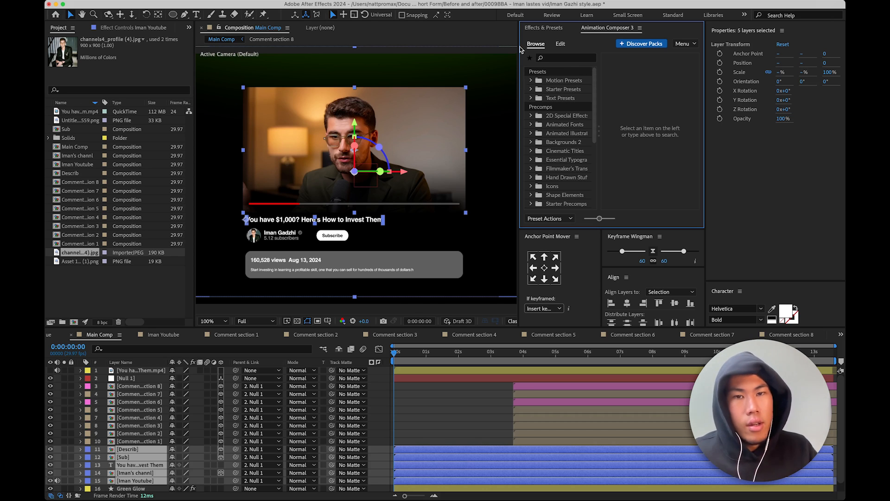
{"action": "left_click", "coordinate": [531, 81]}
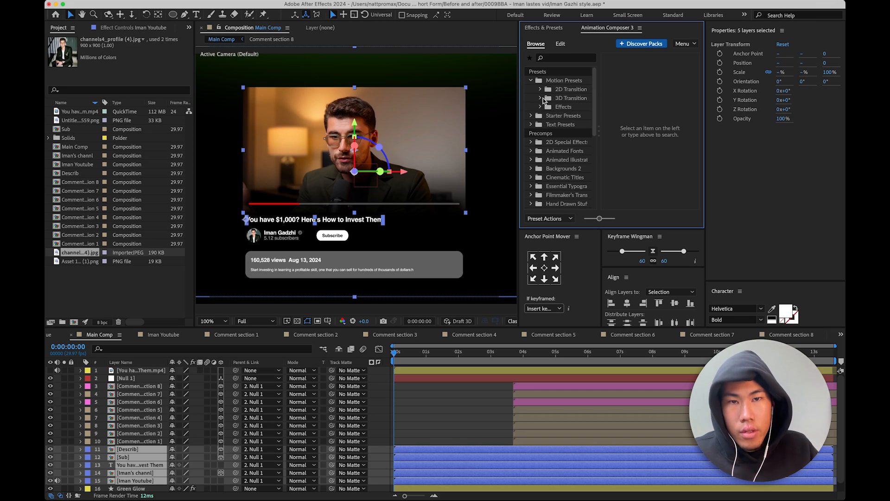
{"action": "left_click", "coordinate": [540, 89]}
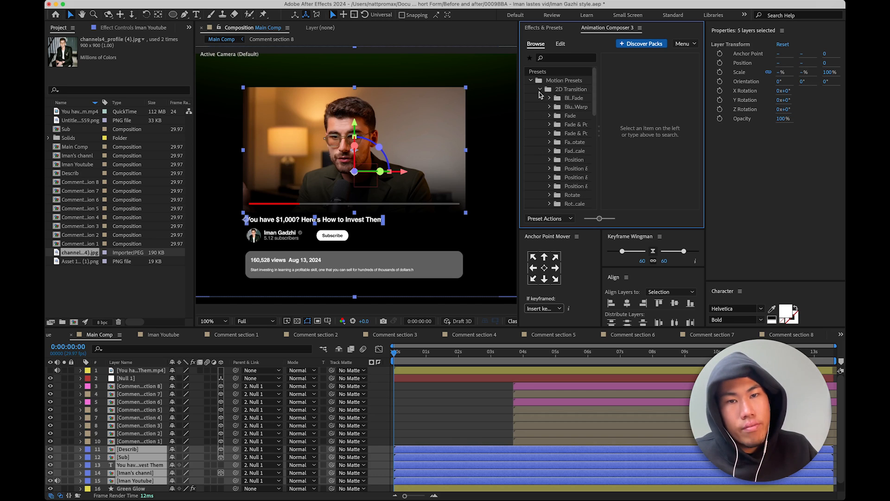
{"action": "left_click", "coordinate": [529, 57]}
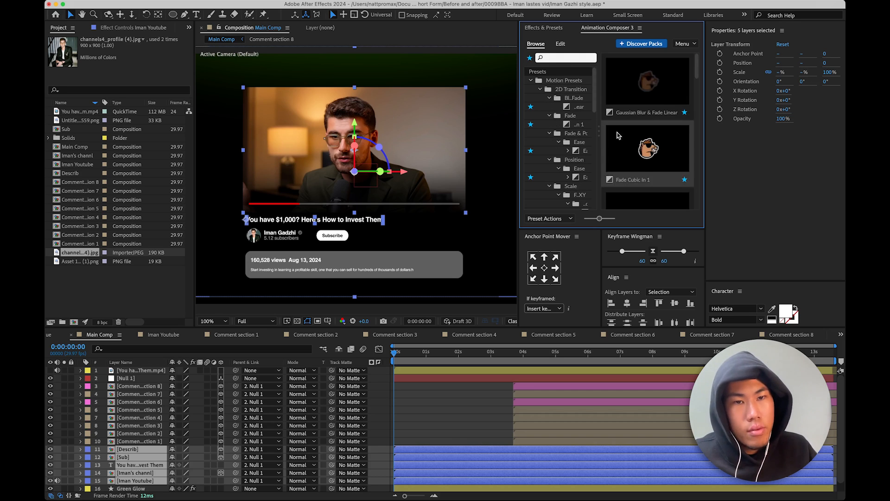
{"action": "scroll", "coordinate": [644, 116], "scroll_direction": "up", "scroll_amount": 2}
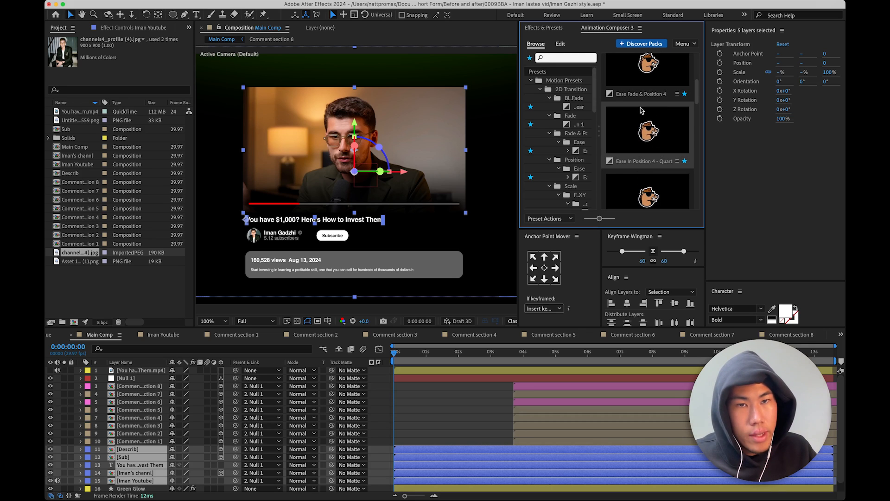
{"action": "left_click", "coordinate": [662, 93]}
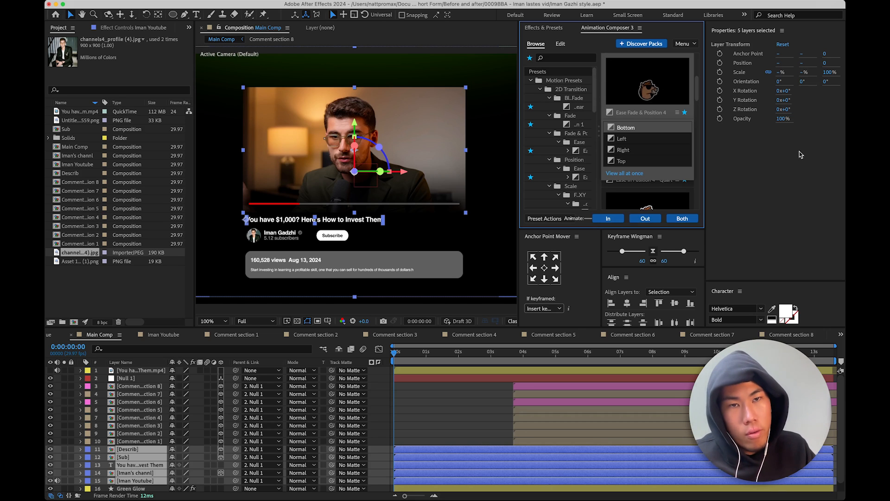
{"action": "left_click", "coordinate": [609, 220]}
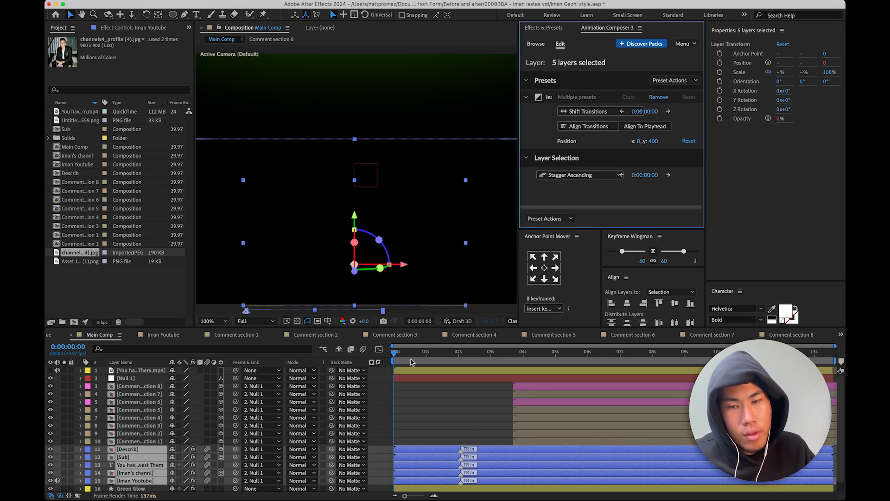
{"action": "left_click_drag", "start_coordinate": [399, 357], "coordinate": [376, 363]}
{"action": "key", "text": "space"}
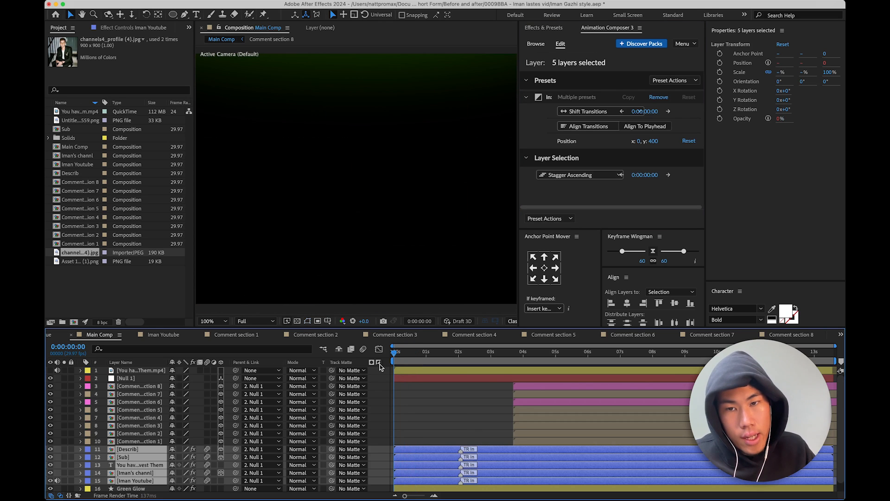
{"action": "key", "text": "space"}
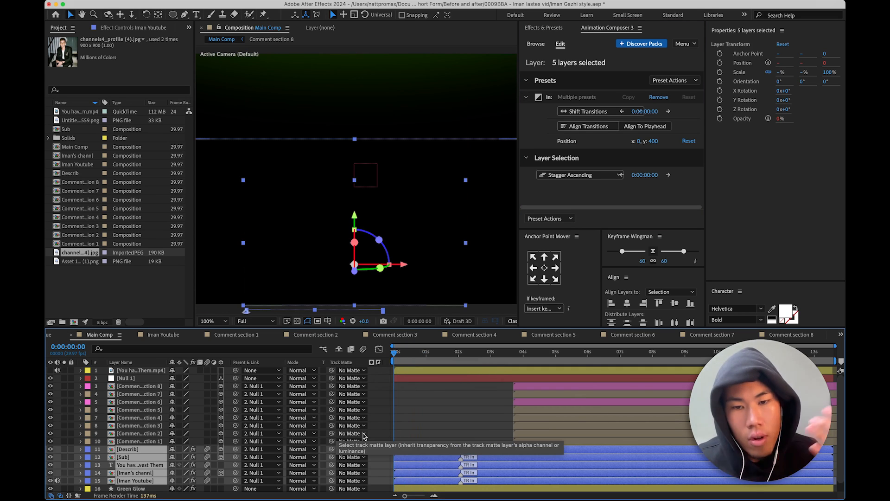
- Try a wide ascending stagger on the five blue layers, preview the timing, and undo the stagger
{"action": "left_click", "coordinate": [668, 175]}
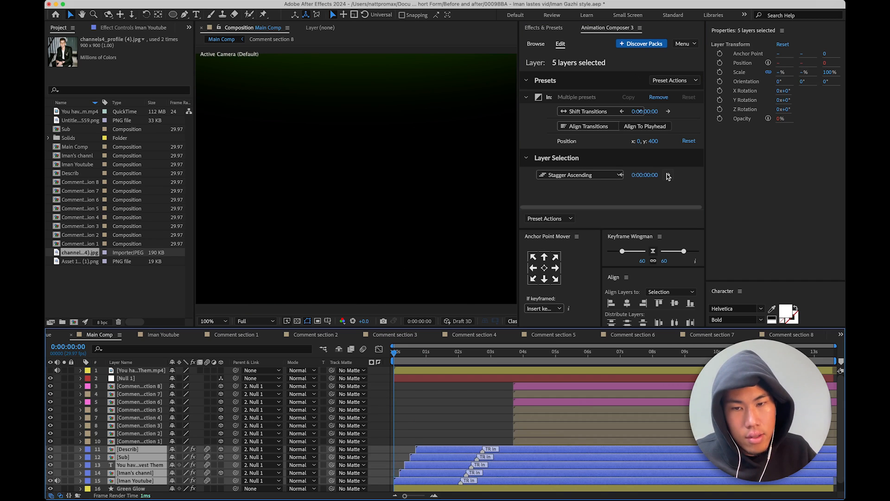
{"action": "key", "text": "space"}
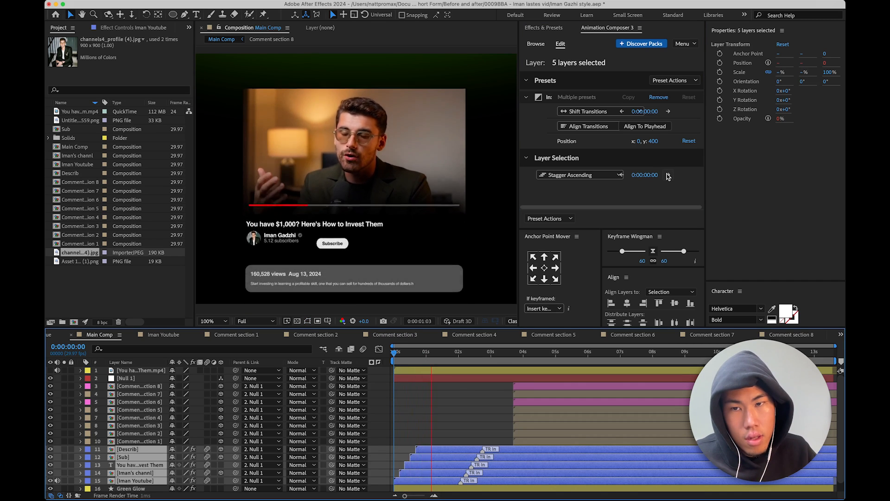
{"action": "left_click", "coordinate": [418, 360]}
{"action": "key", "text": "super+z"}
{"action": "key", "text": "super+z"}
{"action": "key", "text": "super+z"}
{"action": "key", "text": "super+z"}
{"action": "key", "text": "super+z"}
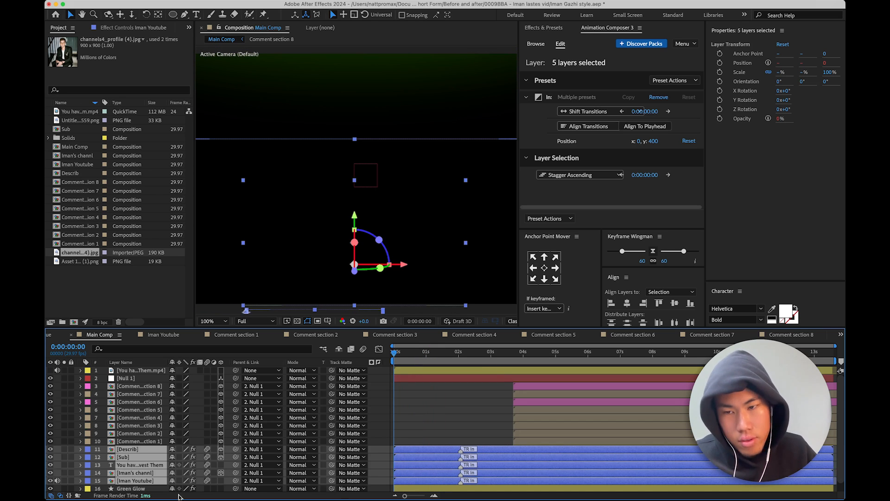
- Move the video title text layer below Iman's channl, directly above Iman Youtube, and check the order of the blue layers
{"action": "left_click", "coordinate": [427, 426]}
{"action": "left_click", "coordinate": [149, 482]}
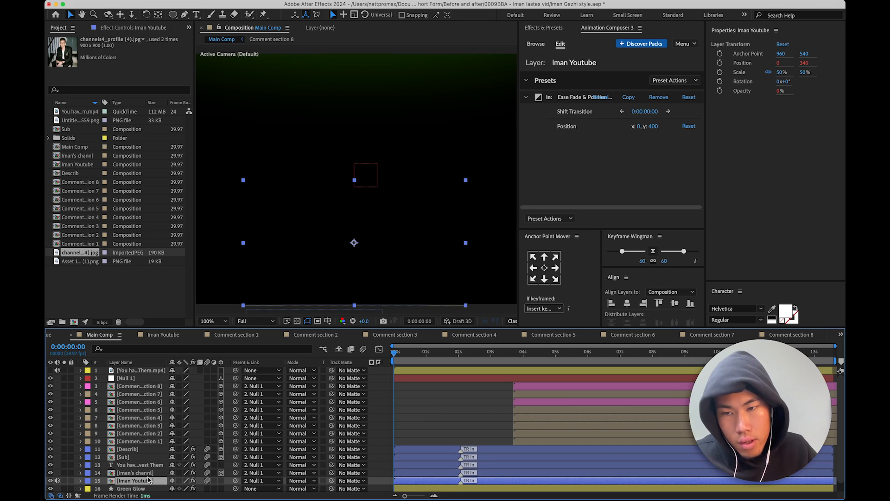
{"action": "left_click", "coordinate": [148, 473]}
{"action": "left_click_drag", "start_coordinate": [143, 465], "coordinate": [143, 477]}
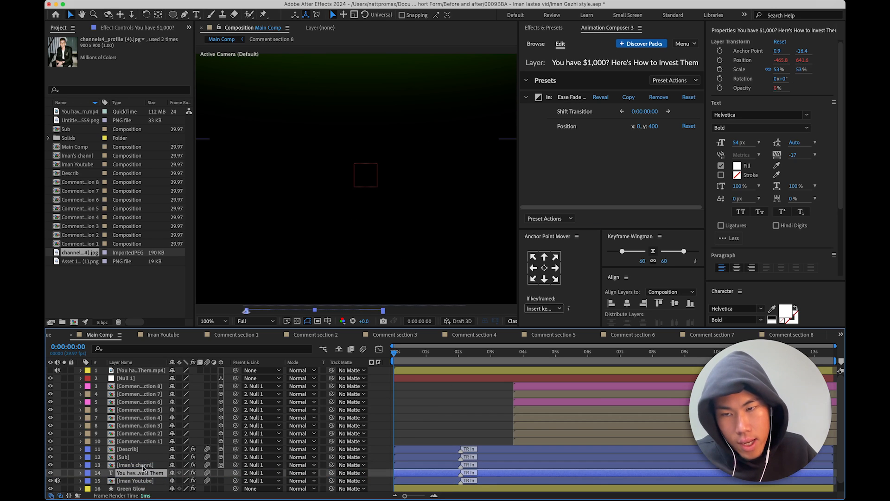
{"action": "left_click", "coordinate": [145, 465]}
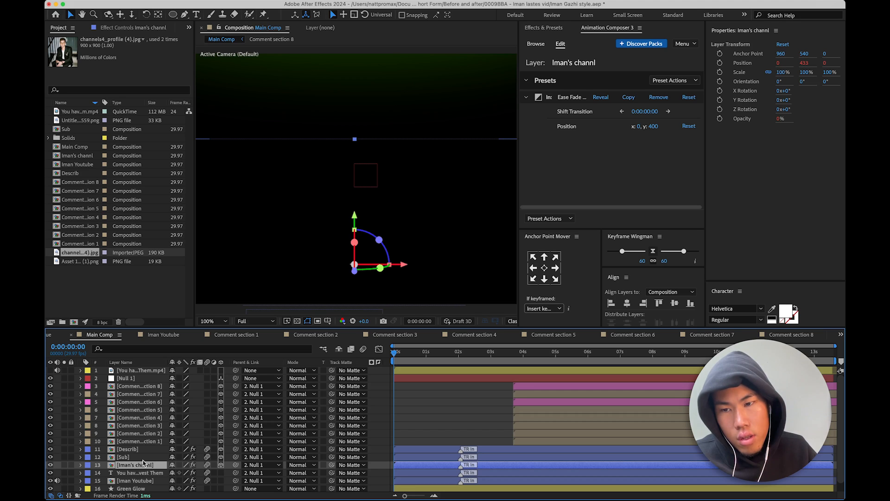
{"action": "left_click", "coordinate": [144, 458]}
- Select Describ through Iman Youtube, offset them with a slight ascending stagger, and preview the entrance from the first frame
{"action": "left_click", "coordinate": [147, 450]}
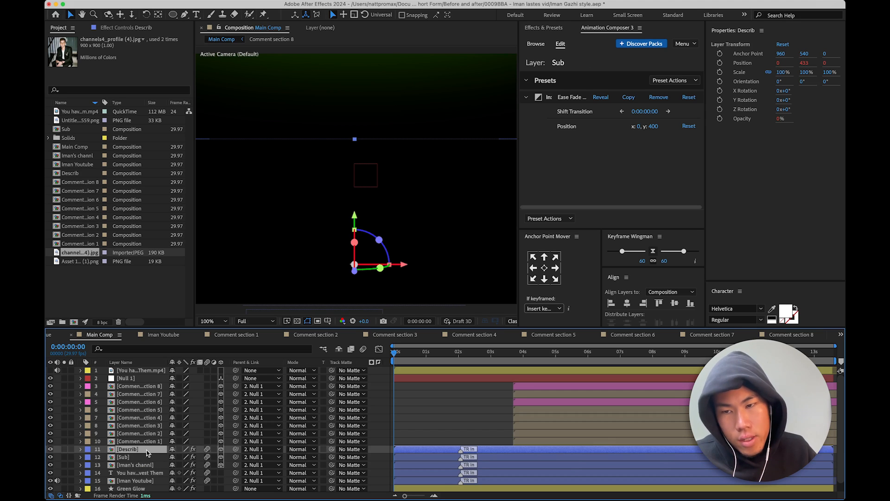
{"action": "left_click", "coordinate": [432, 480], "text": "shift"}
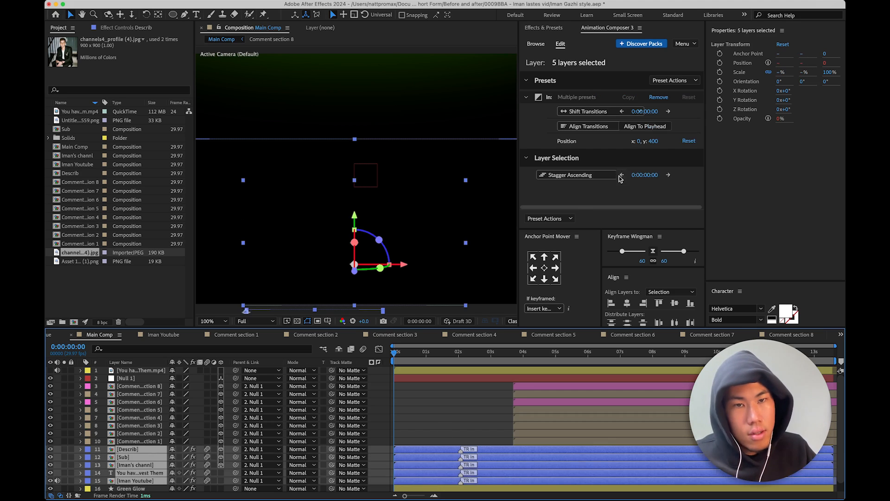
{"action": "left_click", "coordinate": [668, 174]}
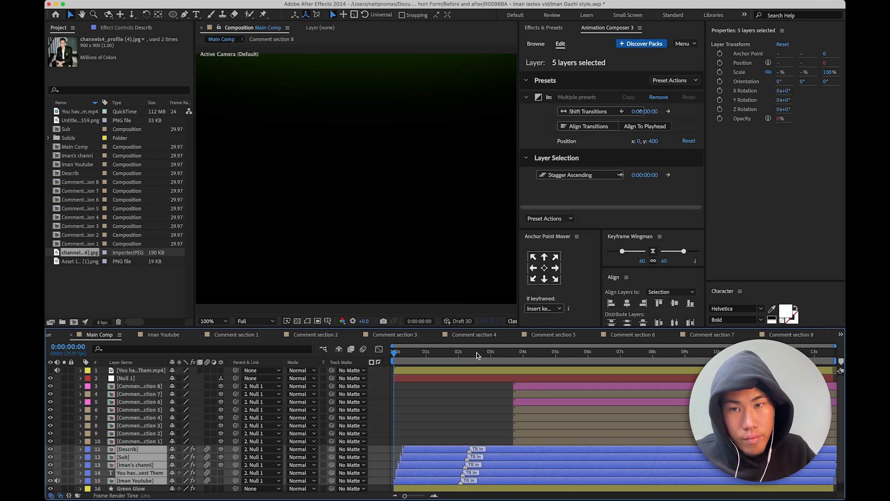
{"action": "key", "text": "space"}
{"action": "key", "text": "space"}
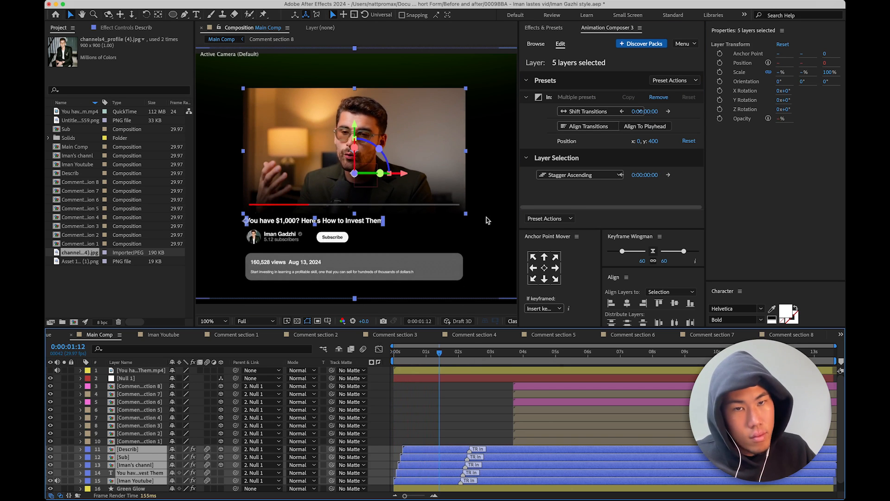
{"action": "left_click_drag", "start_coordinate": [438, 362], "coordinate": [354, 362]}
{"action": "key", "text": "space"}
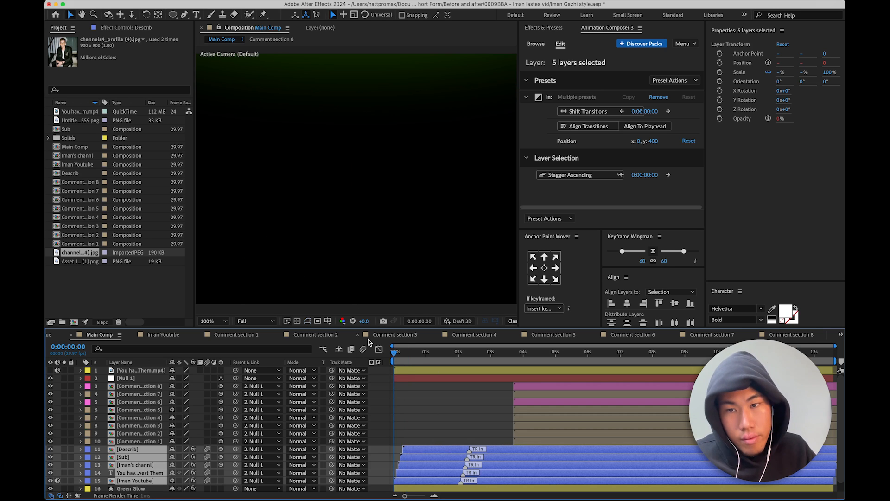
{"action": "key", "text": "space"}
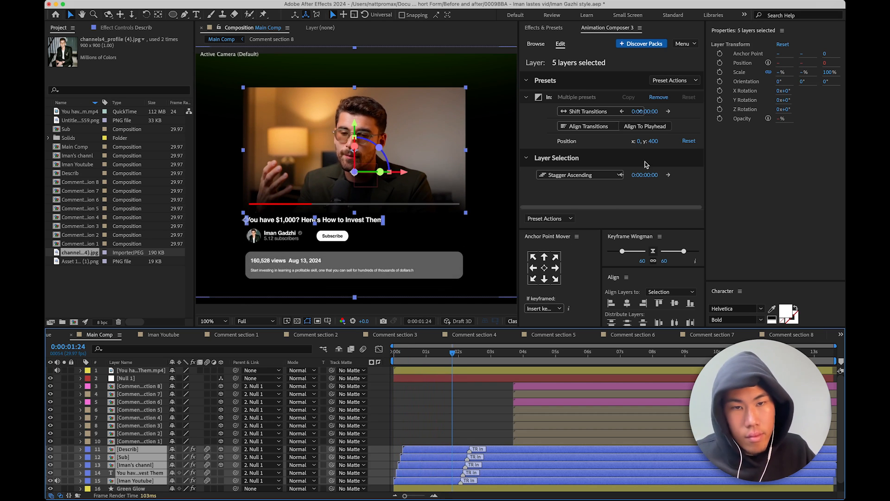
- Widen the ascending stagger of the five blue layers by one increment and preview the entrance with the whole composition fitted in the viewer
{"action": "left_click", "coordinate": [669, 175]}
{"action": "left_click_drag", "start_coordinate": [453, 344], "coordinate": [320, 377]}
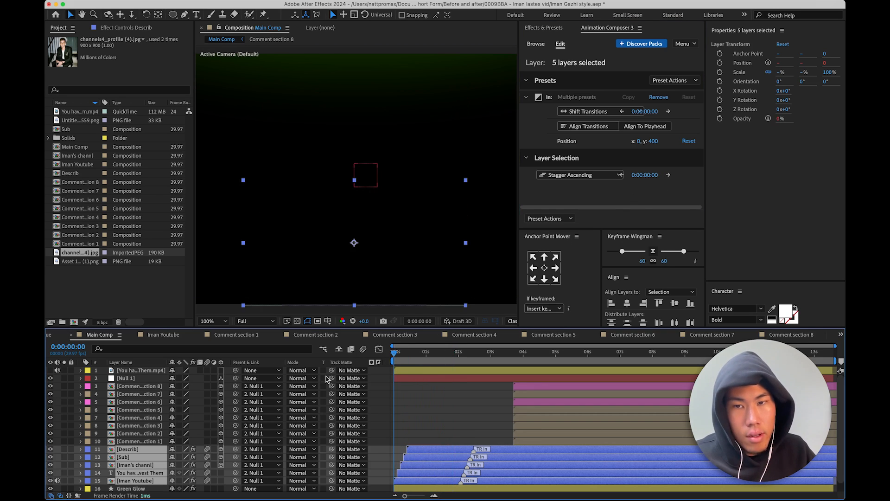
{"action": "key", "text": "space"}
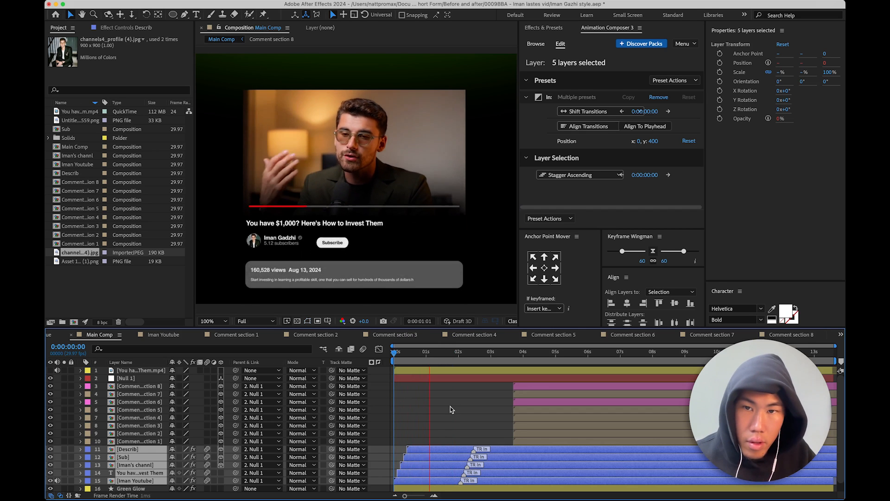
{"action": "left_click", "coordinate": [214, 321]}
{"action": "left_click", "coordinate": [238, 343]}
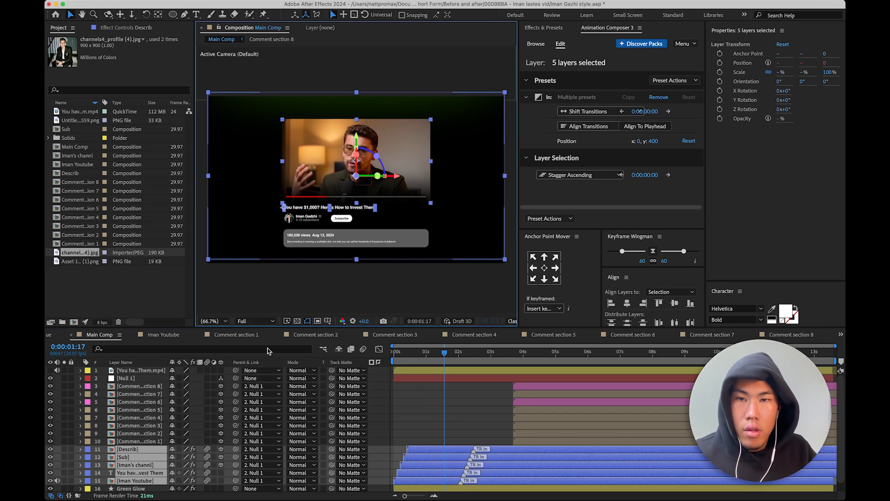
{"action": "left_click", "coordinate": [400, 414]}
{"action": "left_click_drag", "start_coordinate": [439, 353], "coordinate": [308, 376]}
{"action": "key", "text": "space"}
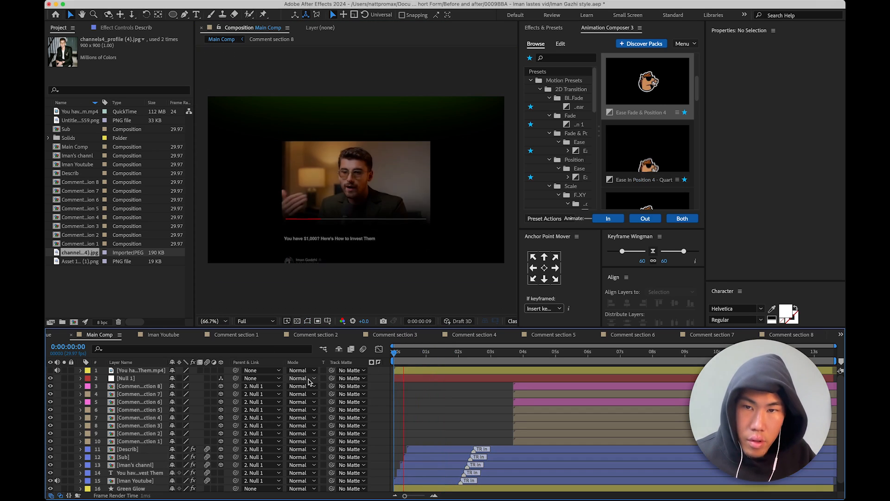
{"action": "key", "text": "space"}
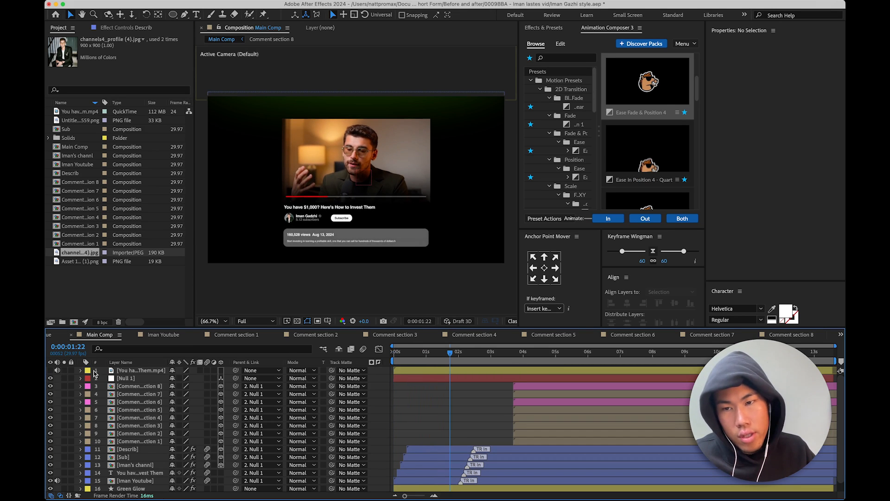
- Play the reference video layer from the first frame to compare its timing, and hide that layer again
{"action": "key", "text": "space"}
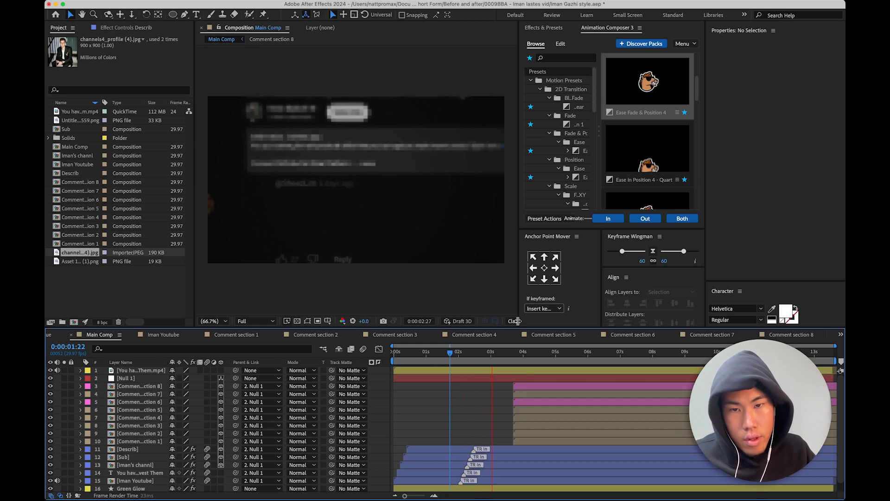
{"action": "key", "text": "space"}
{"action": "key", "text": "Home"}
{"action": "key", "text": "space"}
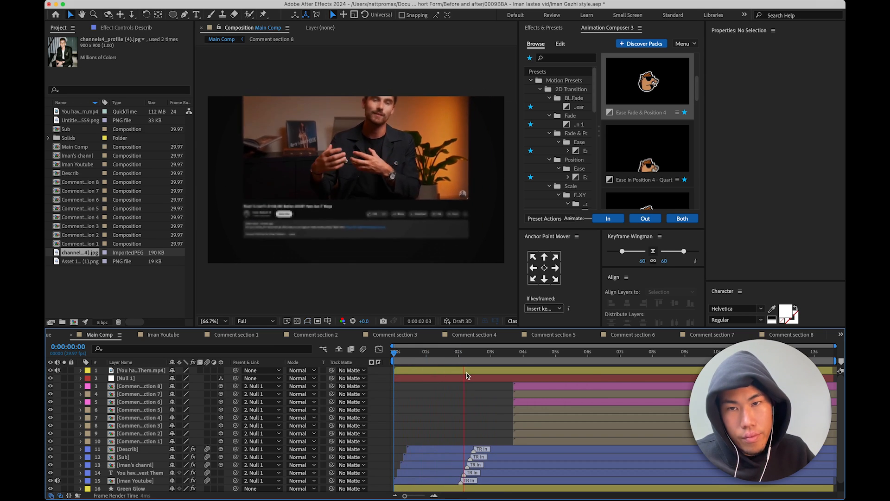
{"action": "key", "text": "space"}
{"action": "left_click", "coordinate": [51, 371]}
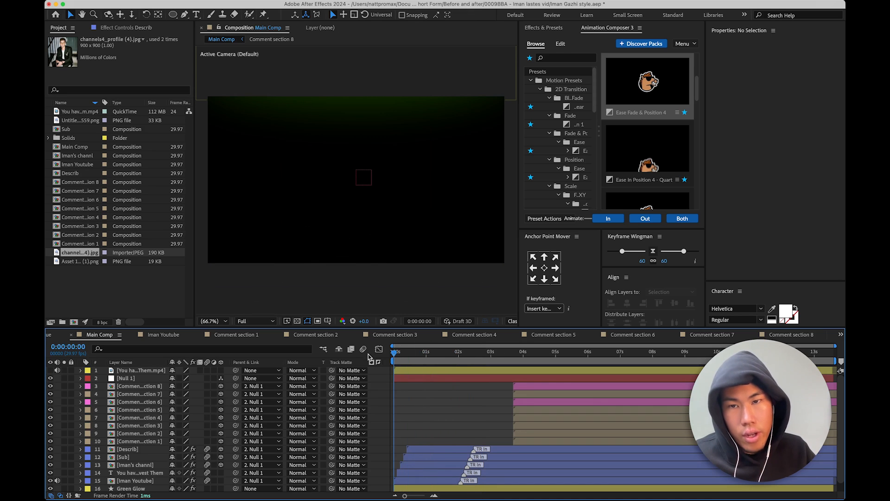
- Add a default two-node camera with depth of field to Main Comp and place it directly below the reference video layer
{"action": "left_click_drag", "start_coordinate": [395, 362], "coordinate": [473, 372]}
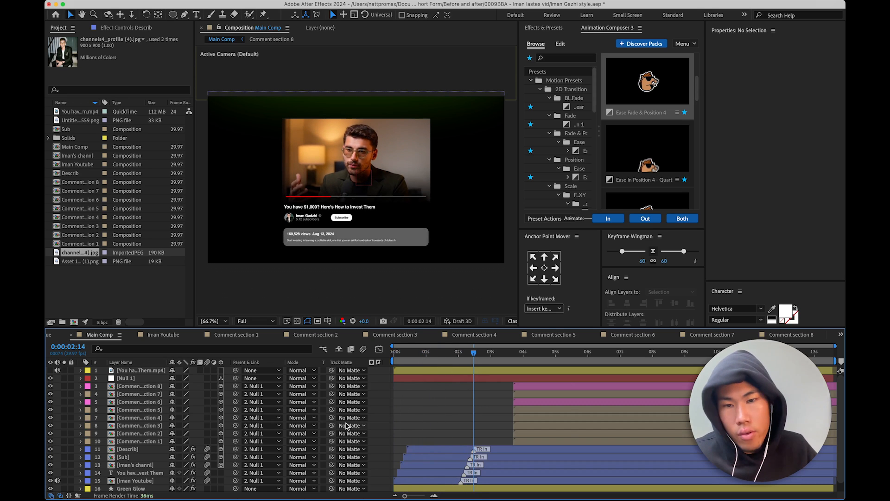
{"action": "right_click", "coordinate": [374, 372]}
{"action": "mouse_move", "coordinate": [464, 378]}
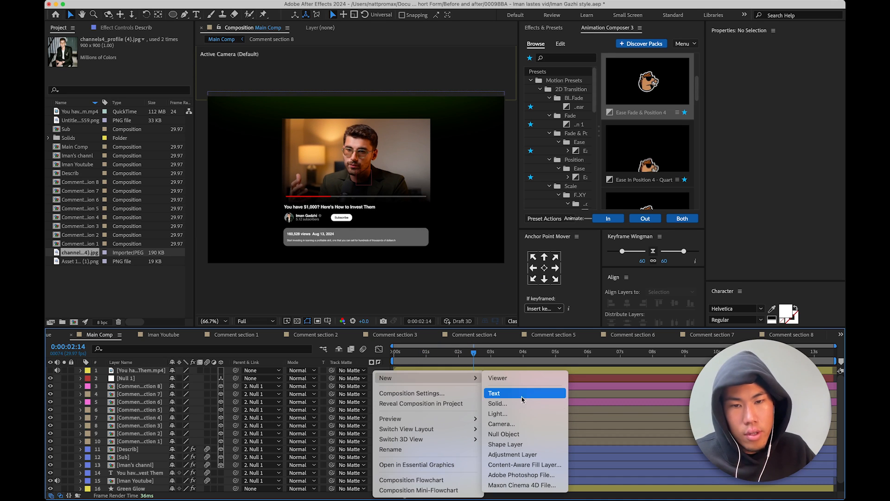
{"action": "left_click", "coordinate": [530, 423]}
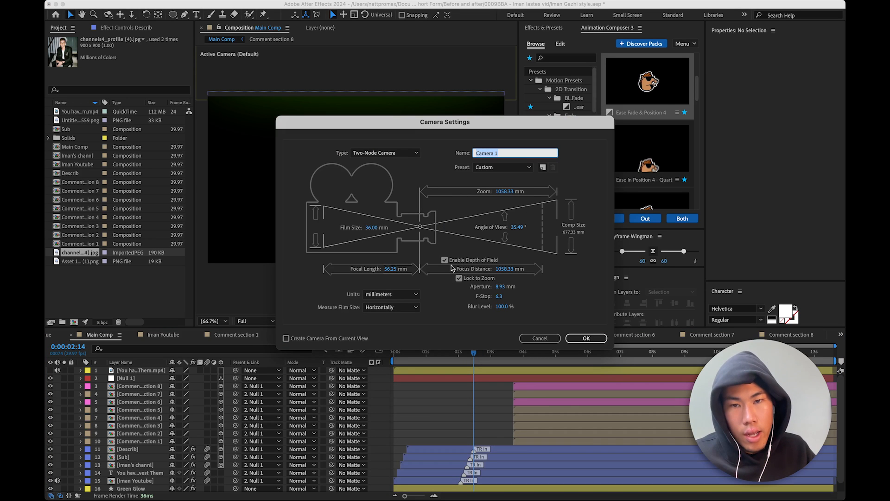
{"action": "left_click", "coordinate": [593, 338]}
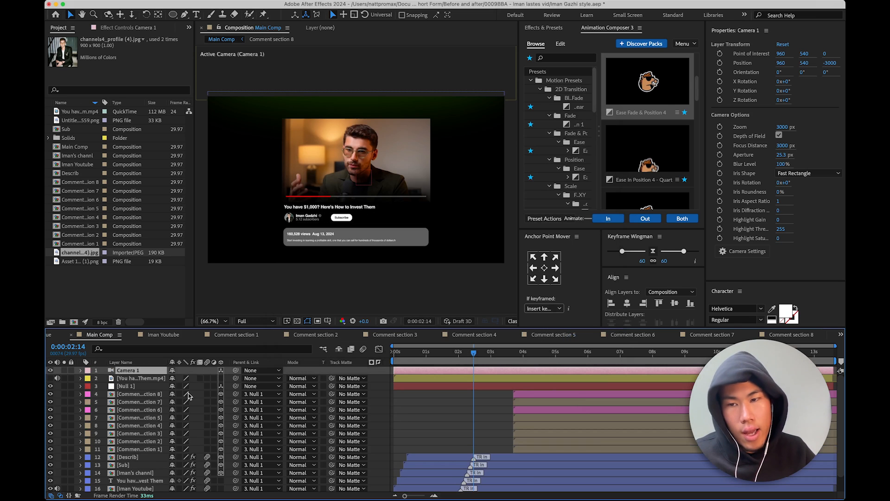
{"action": "left_click_drag", "start_coordinate": [137, 371], "coordinate": [141, 383]}
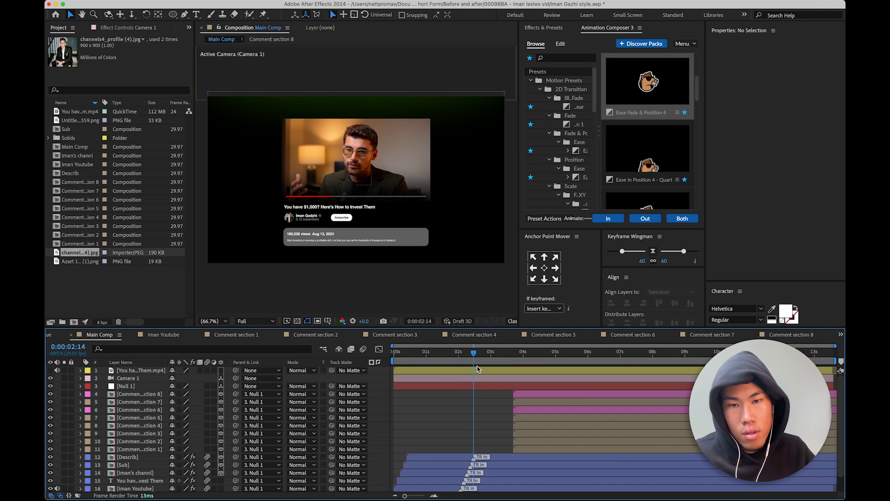
- Preview the entrance from the first frame, and keyframe Camera 1's Position and Point of Interest at 0:00:02:12
{"action": "left_click_drag", "start_coordinate": [468, 359], "coordinate": [336, 377]}
{"action": "key", "text": "space"}
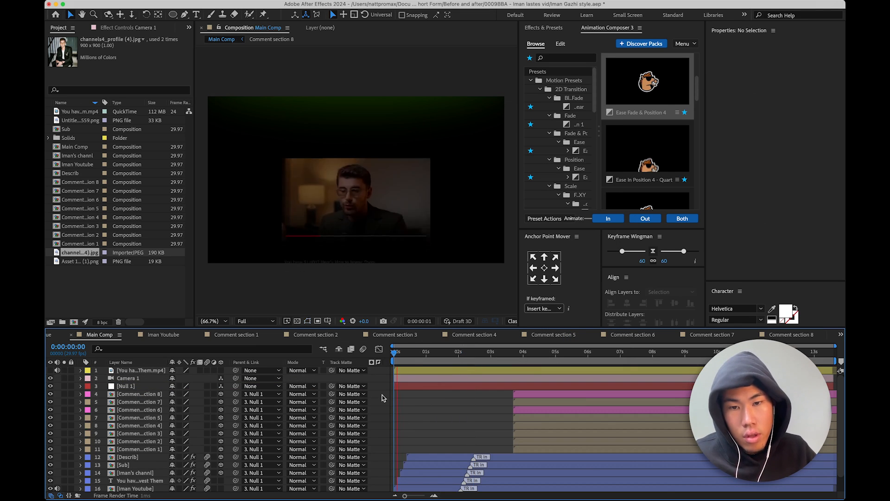
{"action": "key", "text": "space"}
{"action": "left_click_drag", "start_coordinate": [471, 355], "coordinate": [435, 359]}
{"action": "key", "text": "space"}
{"action": "left_click", "coordinate": [479, 380]}
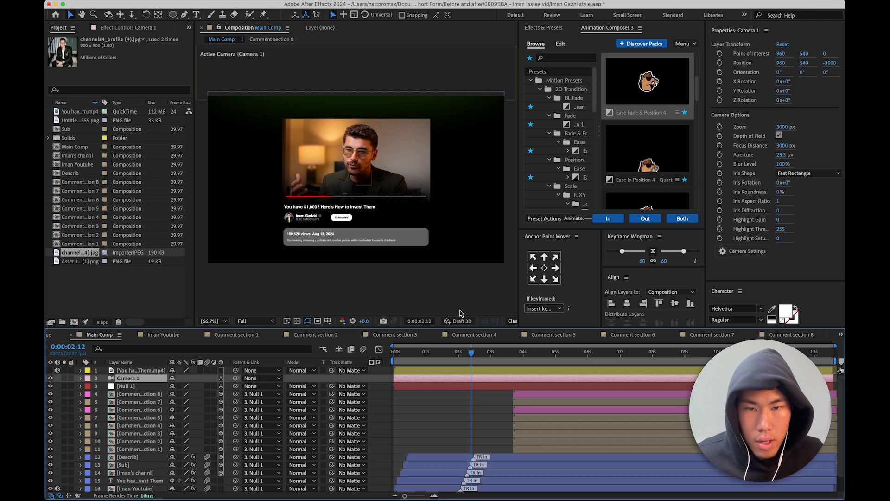
{"action": "left_click", "coordinate": [720, 63]}
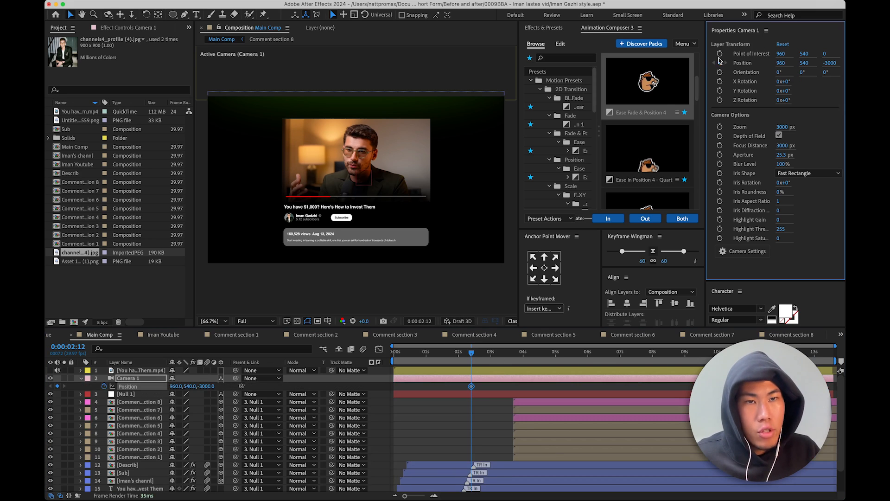
{"action": "left_click", "coordinate": [719, 54]}
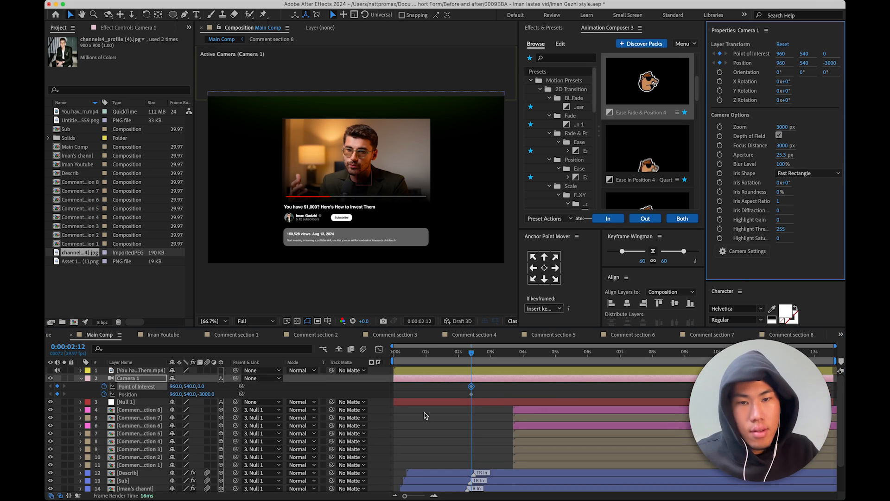
- At the first frame, push Camera 1 straight forward in the Top view to a Z position of about -1832
{"action": "left_click", "coordinate": [477, 357]}
{"action": "key", "text": "Home"}
{"action": "left_click_drag", "start_coordinate": [518, 291], "coordinate": [648, 286]}
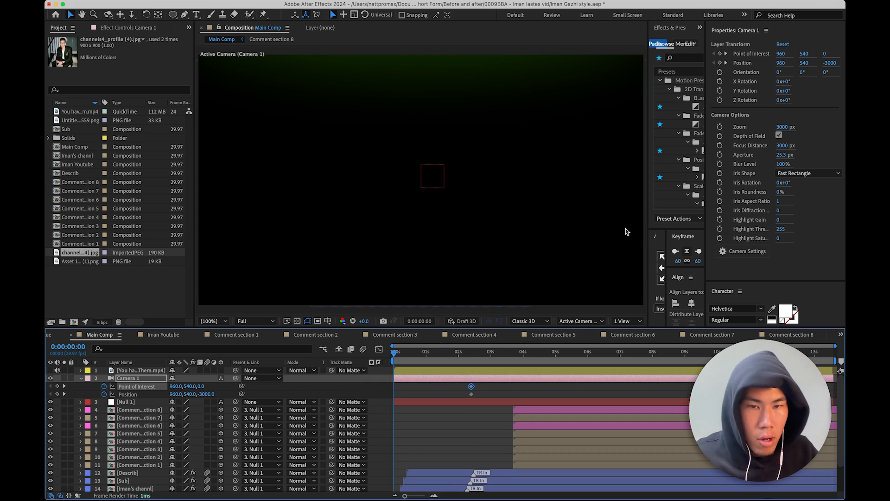
{"action": "left_click", "coordinate": [600, 321]}
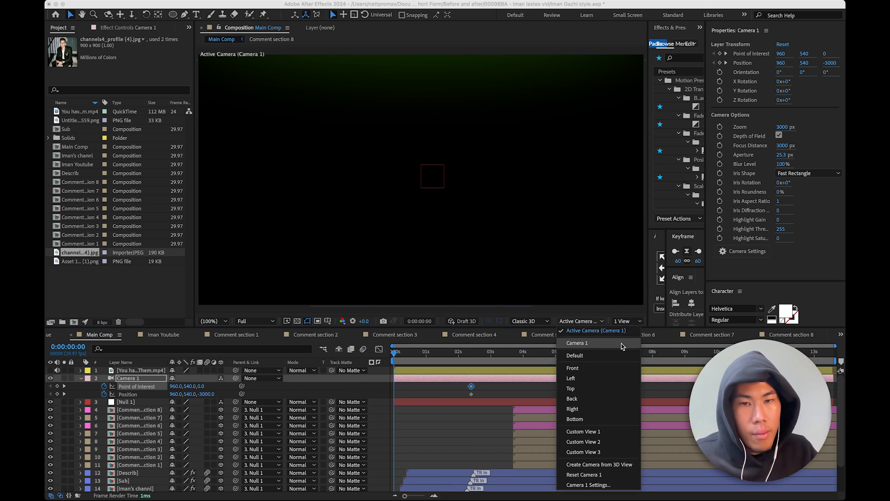
{"action": "left_click", "coordinate": [591, 387]}
{"action": "scroll", "coordinate": [455, 207], "scroll_direction": "down", "scroll_amount": 3}
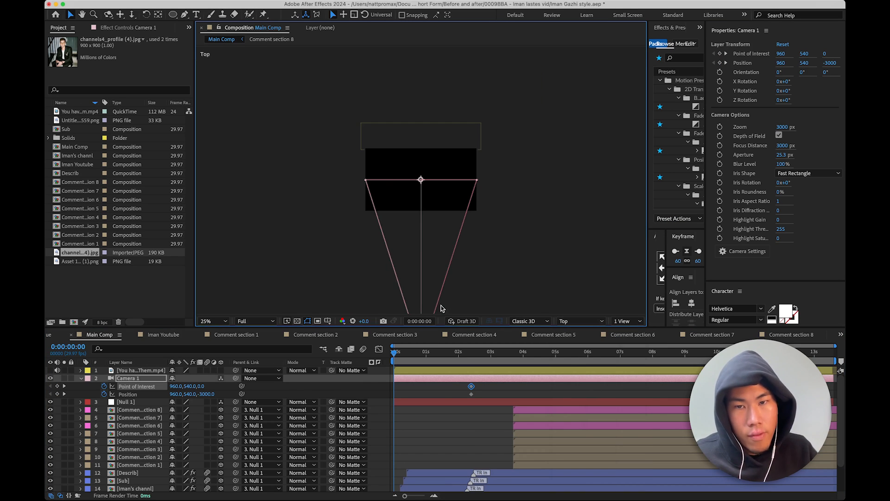
{"action": "left_click_drag", "start_coordinate": [422, 252], "coordinate": [418, 216]}
- Return to the Active Camera view and preview the camera pull-back from the first frame, fitting the composition in the viewer
{"action": "left_click_drag", "start_coordinate": [398, 354], "coordinate": [479, 356]}
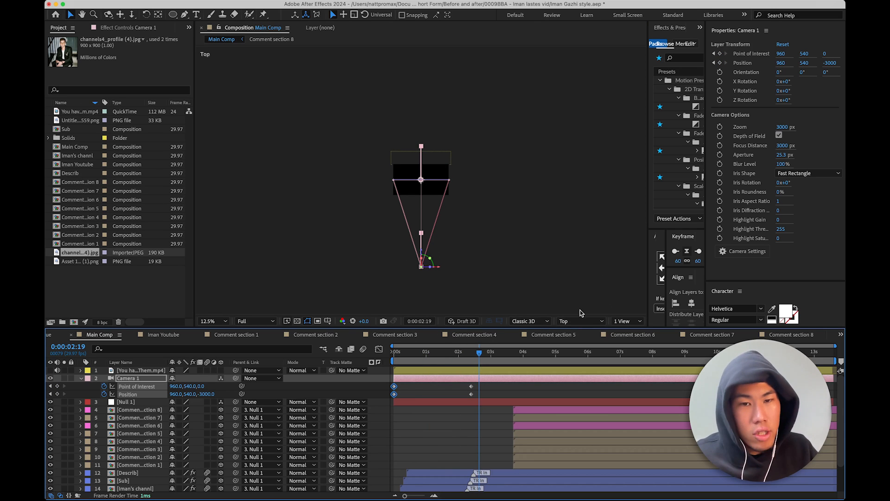
{"action": "left_click", "coordinate": [577, 321]}
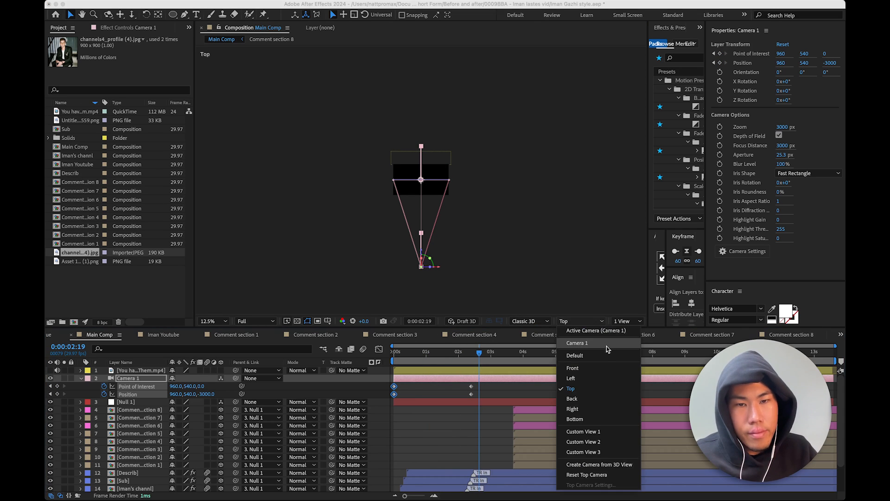
{"action": "left_click", "coordinate": [598, 330]}
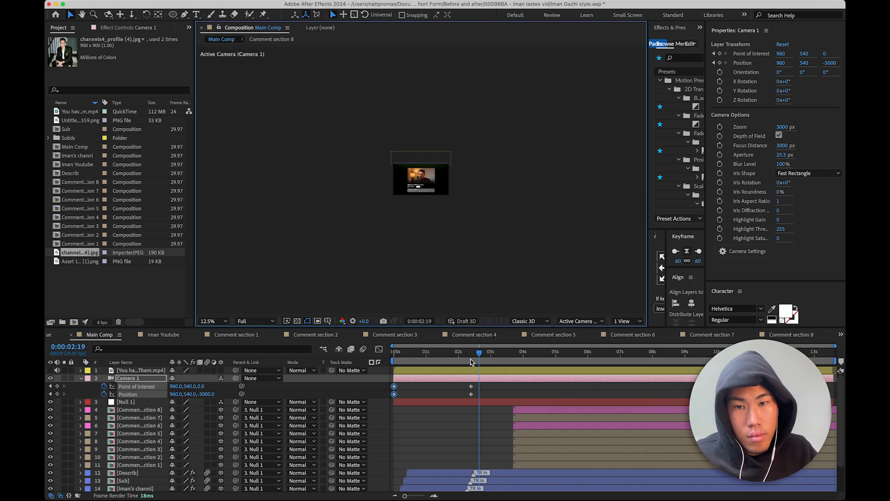
{"action": "left_click_drag", "start_coordinate": [463, 353], "coordinate": [389, 351]}
{"action": "scroll", "coordinate": [411, 233], "scroll_direction": "up", "scroll_amount": 1}
{"action": "key", "text": "space"}
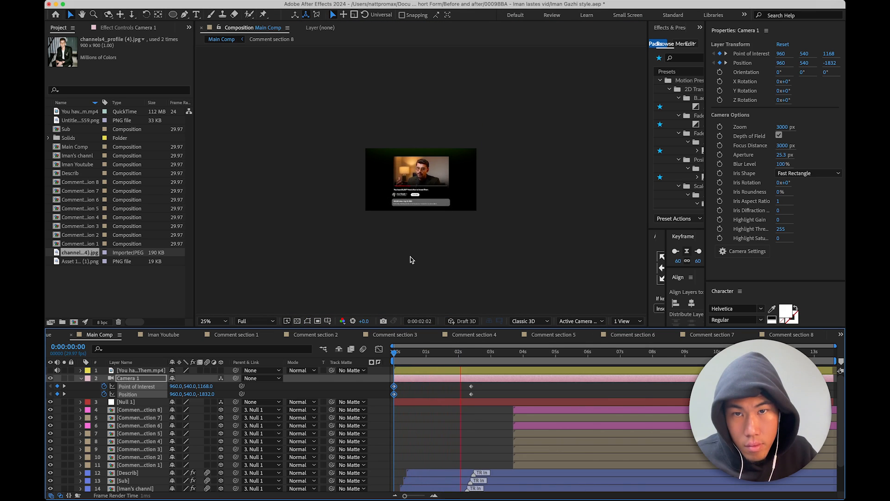
{"action": "key", "text": "space"}
{"action": "left_click_drag", "start_coordinate": [459, 355], "coordinate": [408, 364]}
{"action": "key", "text": "space"}
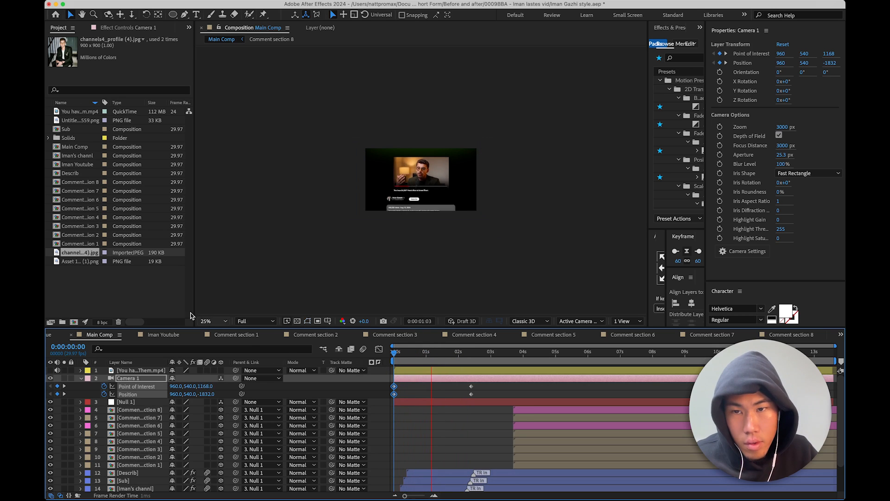
{"action": "left_click", "coordinate": [209, 321]}
{"action": "left_click", "coordinate": [217, 329]}
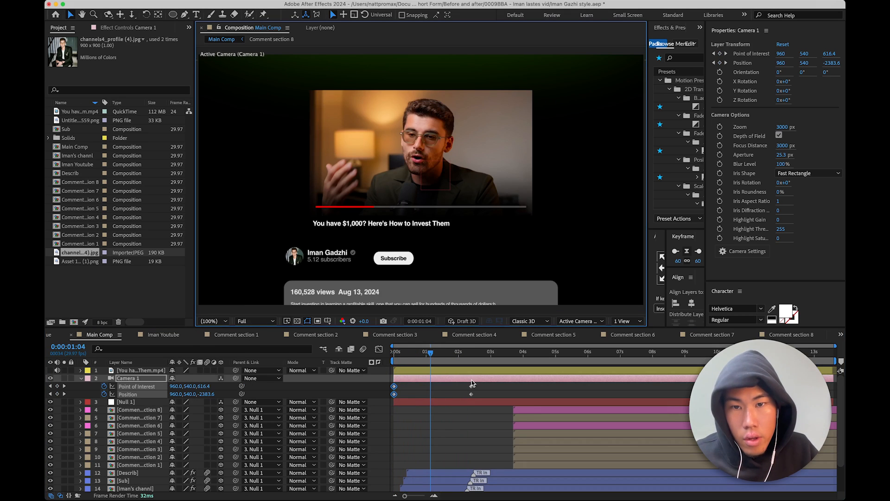
- Apply Easy Ease to all Camera 1 keyframes, lengthen the end keyframes' incoming influence in the speed graph, and preview the move
{"action": "left_click_drag", "start_coordinate": [486, 392], "coordinate": [381, 398]}
{"action": "key", "text": "F9"}
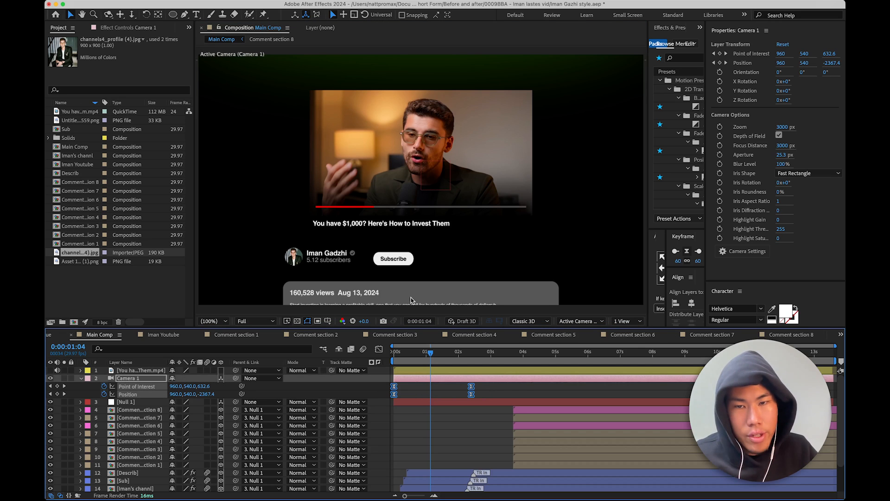
{"action": "left_click", "coordinate": [379, 349]}
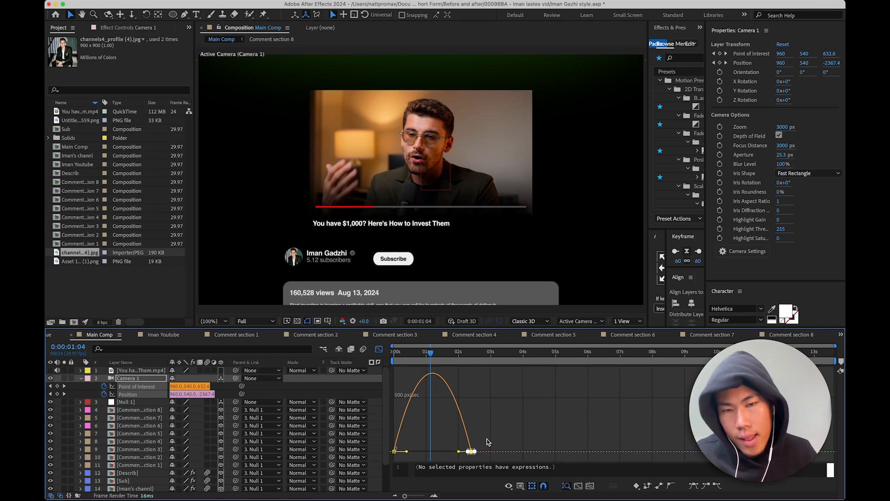
{"action": "left_click_drag", "start_coordinate": [459, 452], "coordinate": [431, 424]}
{"action": "left_click_drag", "start_coordinate": [428, 354], "coordinate": [394, 354]}
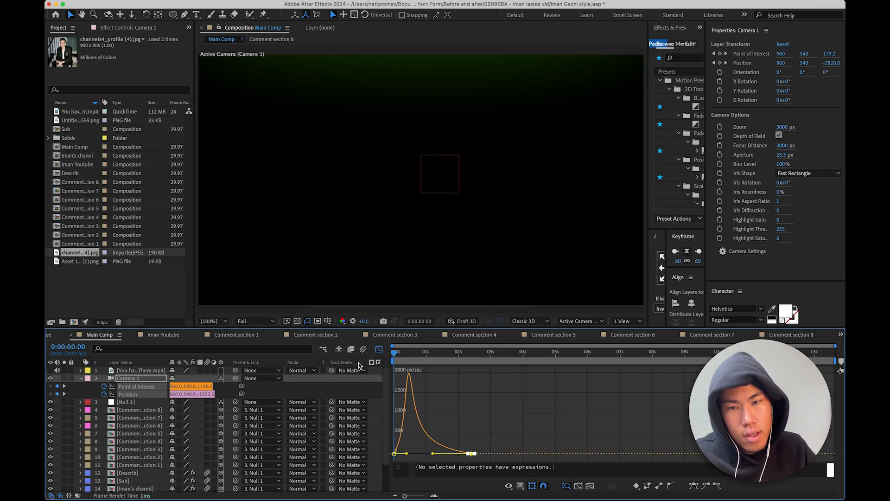
{"action": "key", "text": "space"}
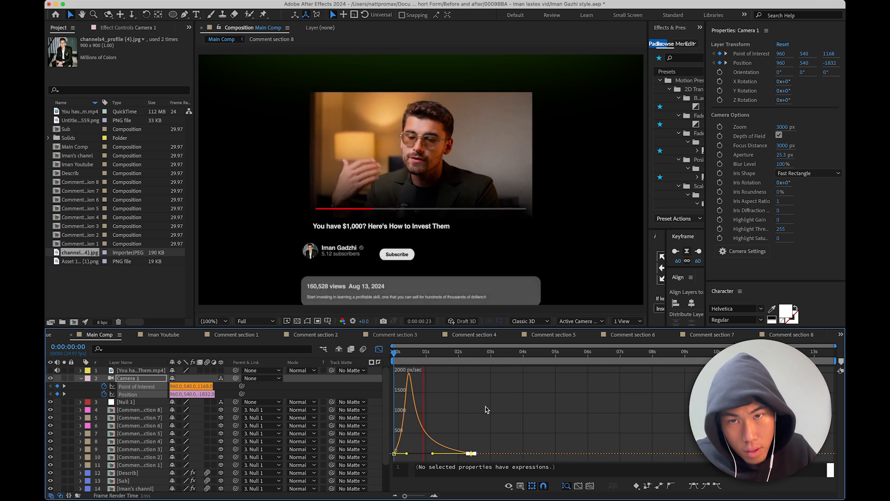
- Shorten the outgoing influence of Camera 1's first keyframes in the speed graph and preview the sharper start
{"action": "mouse_move", "coordinate": [406, 454]}
{"action": "left_mouse_down"}
{"action": "mouse_move", "coordinate": [390, 458]}
{"action": "mouse_move", "coordinate": [398, 452]}
{"action": "left_mouse_up"}
{"action": "key", "text": "super+z"}
{"action": "left_click_drag", "start_coordinate": [405, 355], "coordinate": [332, 367]}
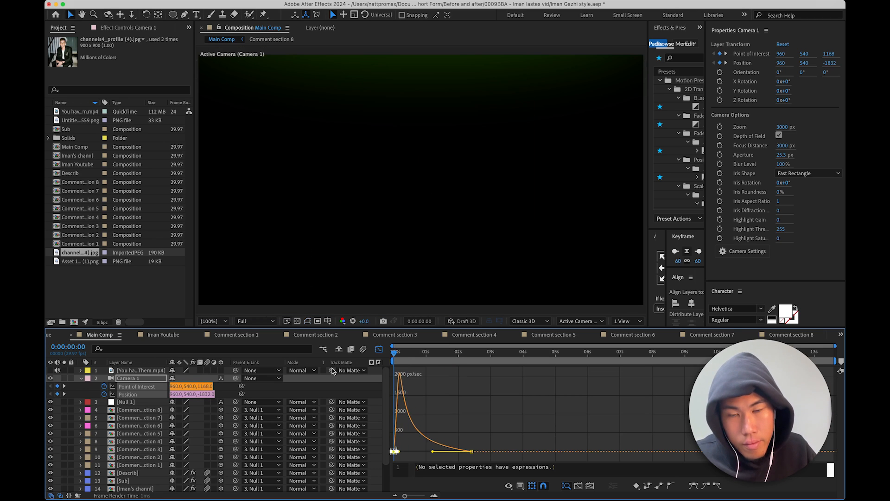
{"action": "key", "text": "space"}
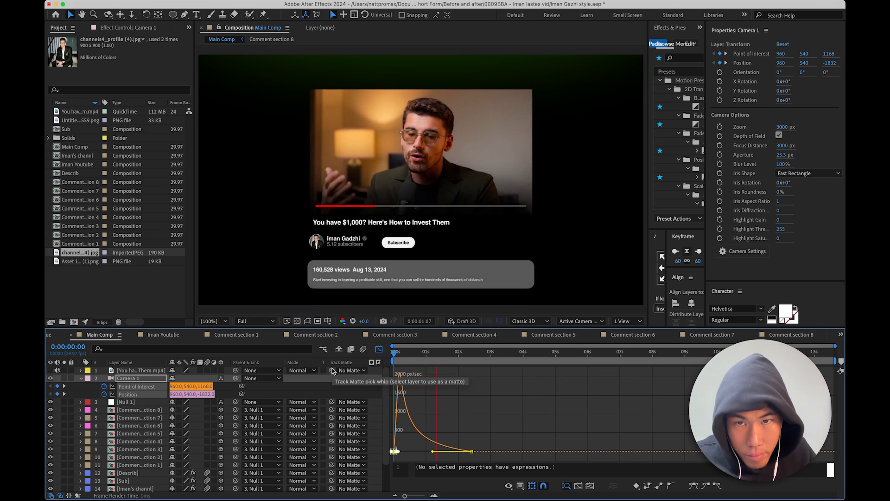
{"action": "key", "text": "space"}
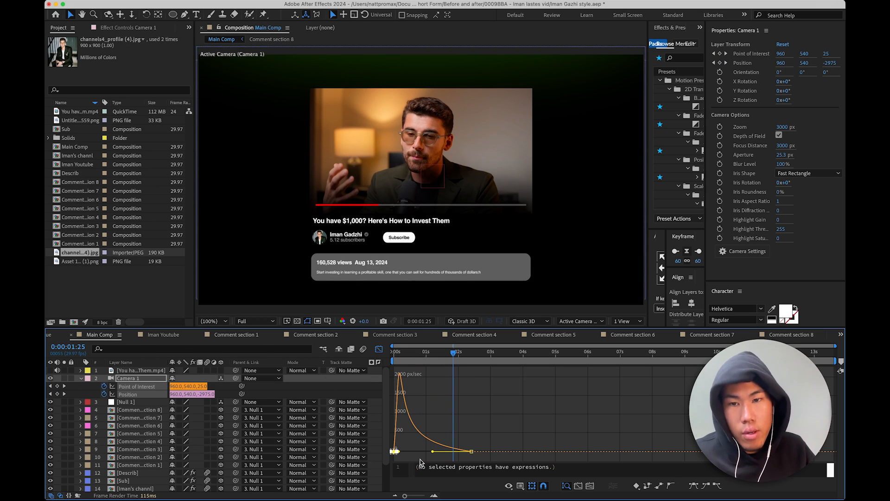
- Close the graph editor, move Camera 1's end keyframes to 0:00:02:20, and return to the first frame
{"action": "left_click", "coordinate": [378, 348]}
{"action": "left_click", "coordinate": [486, 389]}
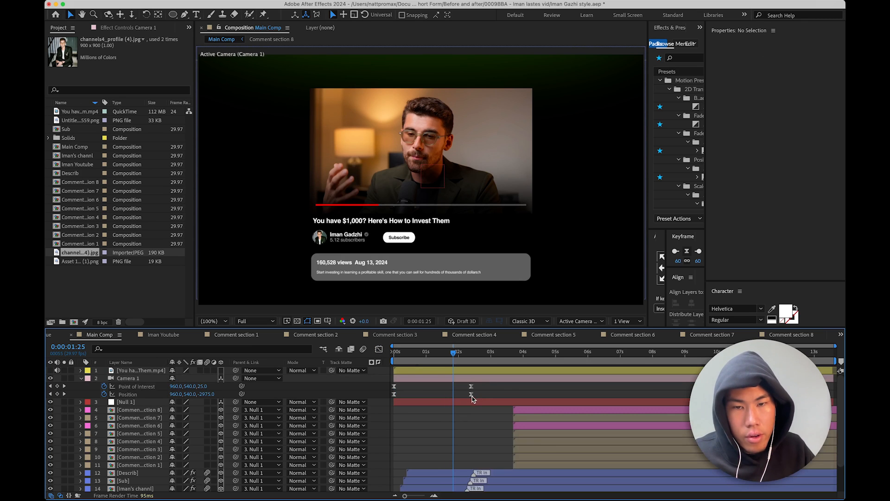
{"action": "mouse_move", "coordinate": [477, 391]}
{"action": "left_mouse_down"}
{"action": "mouse_move", "coordinate": [471, 397]}
{"action": "mouse_move", "coordinate": [480, 395]}
{"action": "left_mouse_up"}
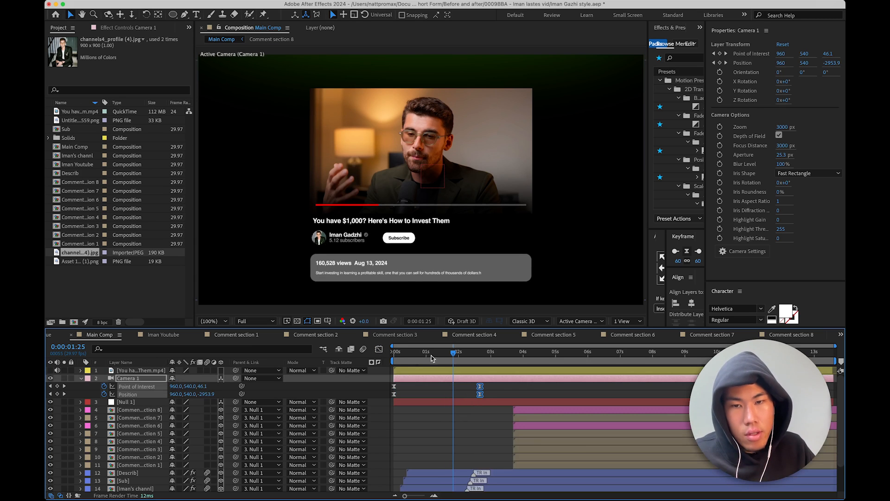
{"action": "left_click_drag", "start_coordinate": [448, 352], "coordinate": [362, 383]}
{"action": "left_click", "coordinate": [362, 386]}
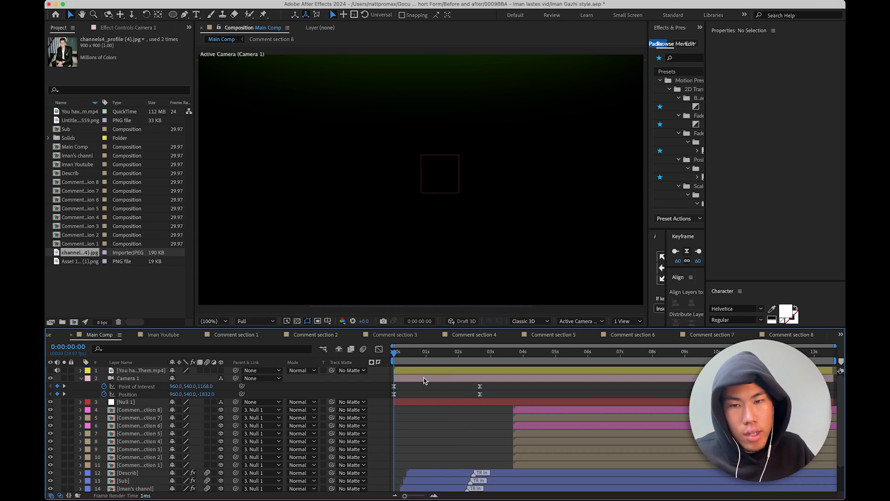
- Push Camera 1 slightly further forward along Z at the first frame, using the Top view
{"action": "left_click", "coordinate": [570, 320]}
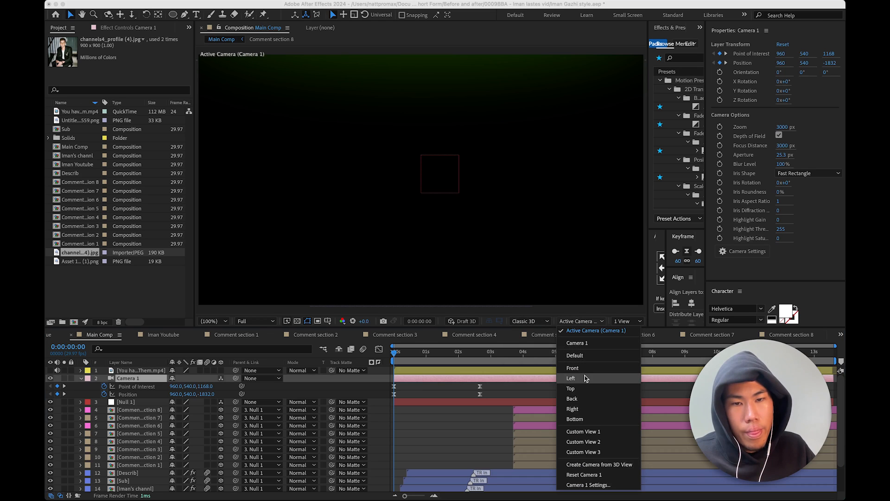
{"action": "left_click", "coordinate": [570, 388]}
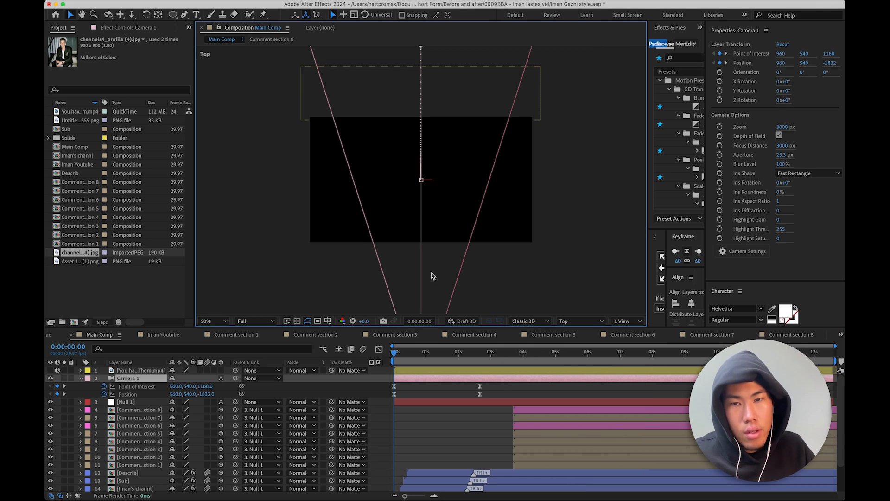
{"action": "key", "text": "comma"}
{"action": "key", "text": "comma"}
{"action": "key", "text": "comma"}
{"action": "key", "text": "comma"}
{"action": "left_click_drag", "start_coordinate": [423, 221], "coordinate": [427, 218]}
- Switch back to the Active Camera view, fit the composition in the viewer, and preview the stronger pull-back
{"action": "key", "text": "Page_Down"}
{"action": "left_click", "coordinate": [582, 321]}
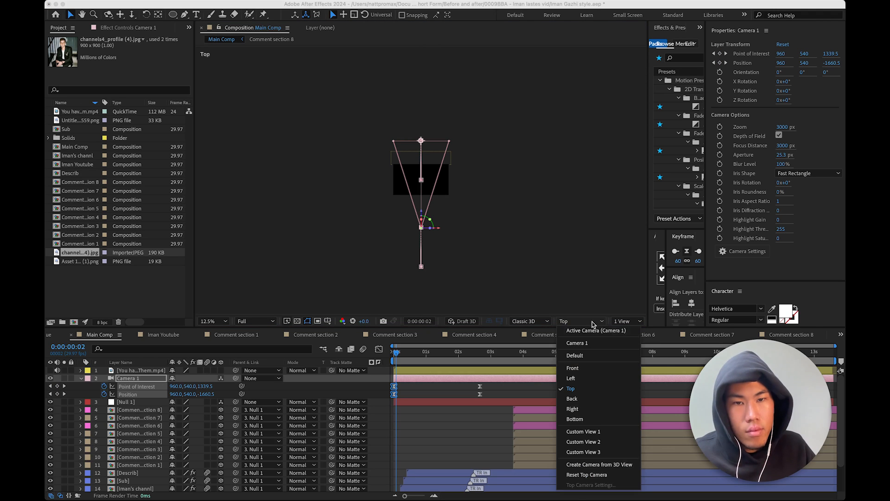
{"action": "left_click", "coordinate": [594, 333]}
{"action": "left_click", "coordinate": [223, 321]}
{"action": "left_click", "coordinate": [219, 330]}
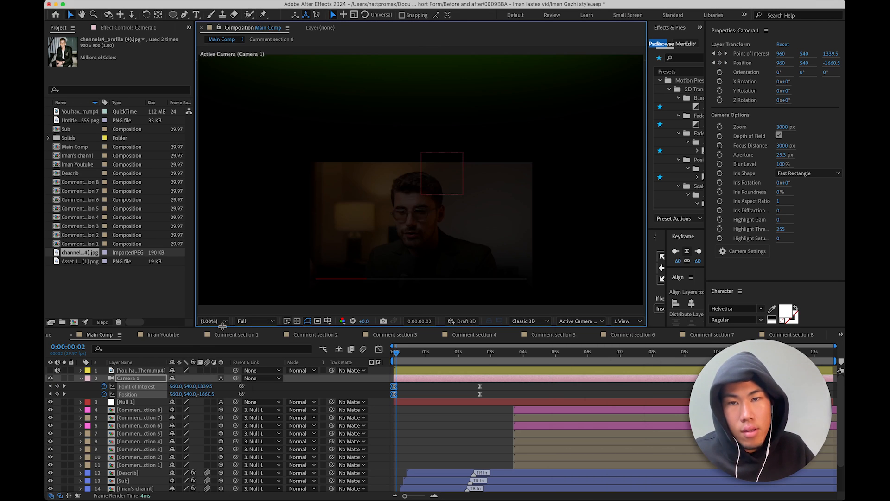
{"action": "key", "text": "space"}
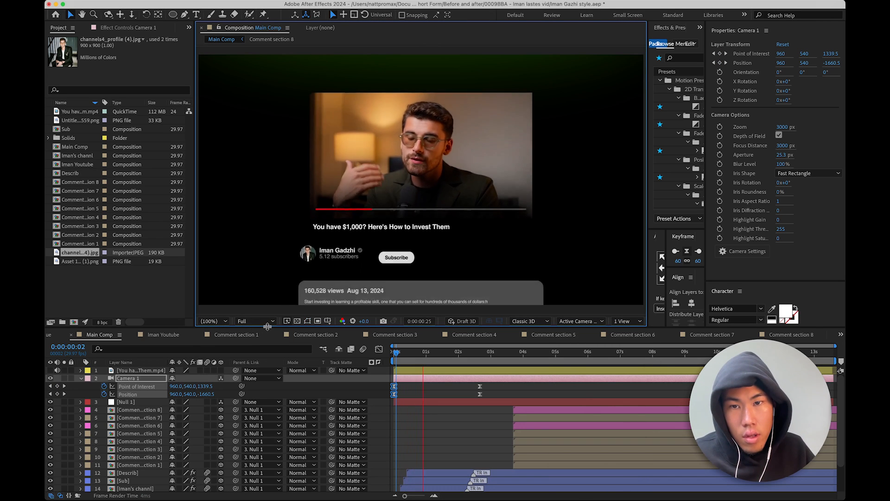
- Go to Camera 1's end keyframes at 0:00:02:20, select the camera layer, and fit the composition in the viewer
{"action": "left_click_drag", "start_coordinate": [472, 353], "coordinate": [481, 355]}
{"action": "scroll", "coordinate": [398, 224], "scroll_direction": "down", "scroll_amount": 1}
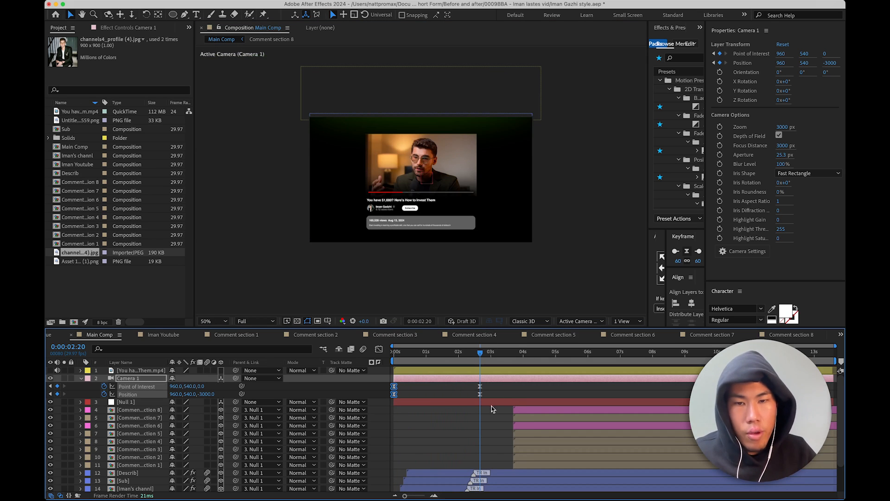
{"action": "left_click", "coordinate": [500, 388]}
{"action": "left_click", "coordinate": [499, 378]}
{"action": "left_click", "coordinate": [211, 322]}
{"action": "left_click", "coordinate": [216, 330]}
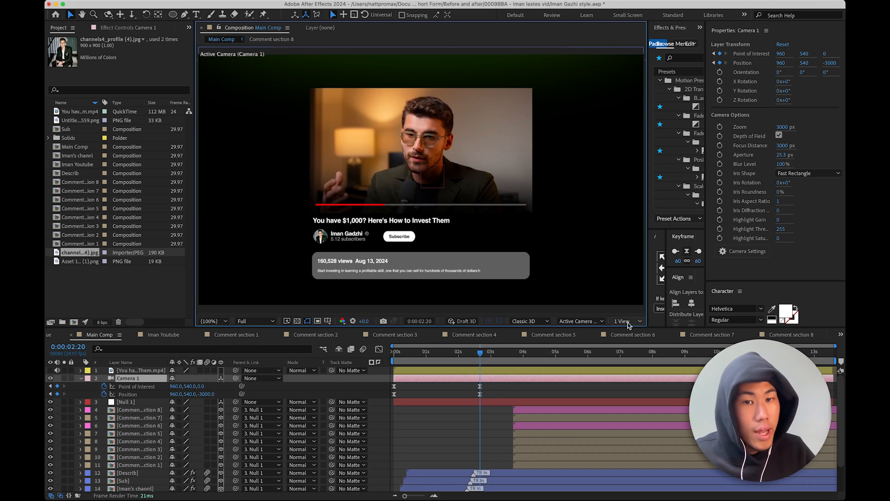
- Try keyframing Camera 1's Focus Distance at 0:00:02:20 from the Top view, and remove that keyframe again
{"action": "left_click", "coordinate": [601, 322]}
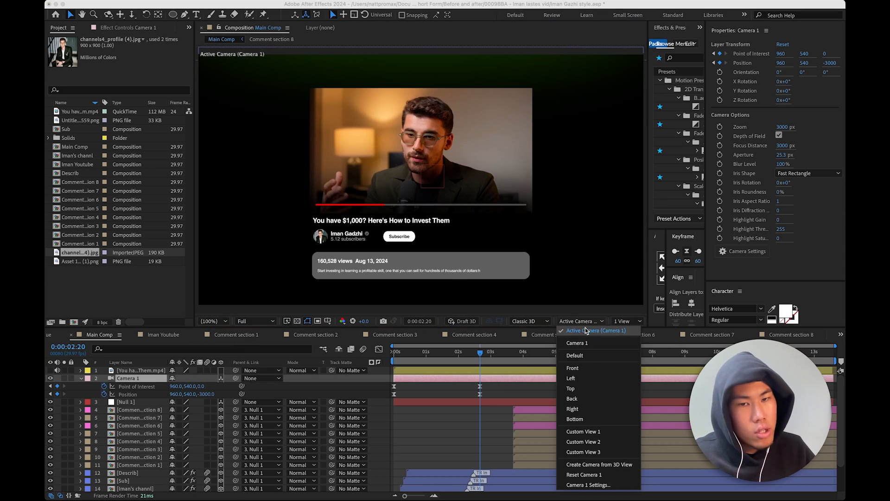
{"action": "left_click", "coordinate": [574, 389]}
{"action": "key", "text": "comma"}
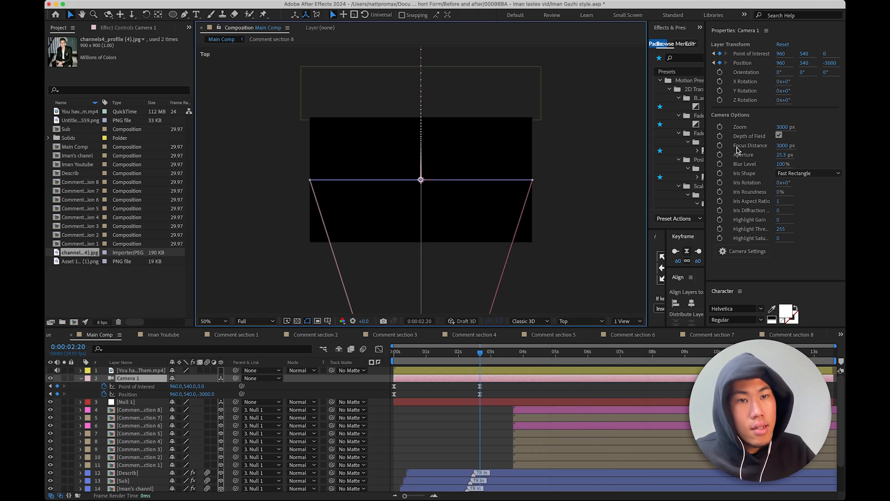
{"action": "left_click", "coordinate": [719, 146]}
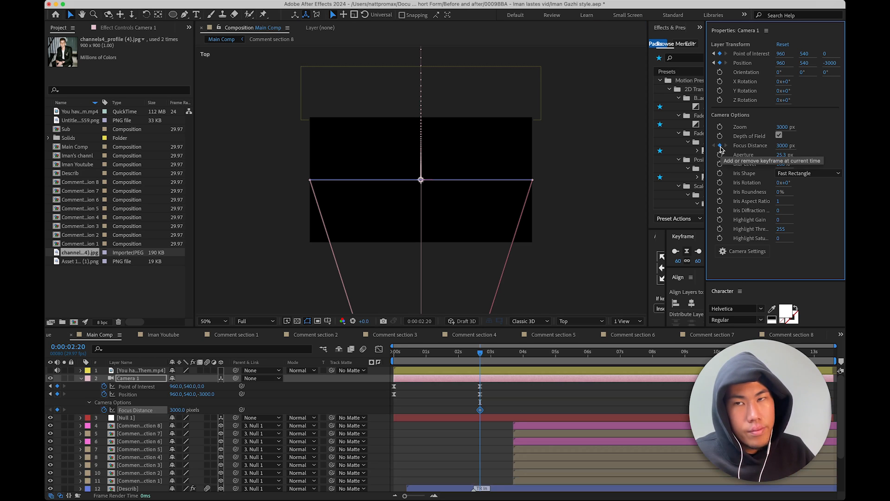
{"action": "left_click", "coordinate": [720, 146]}
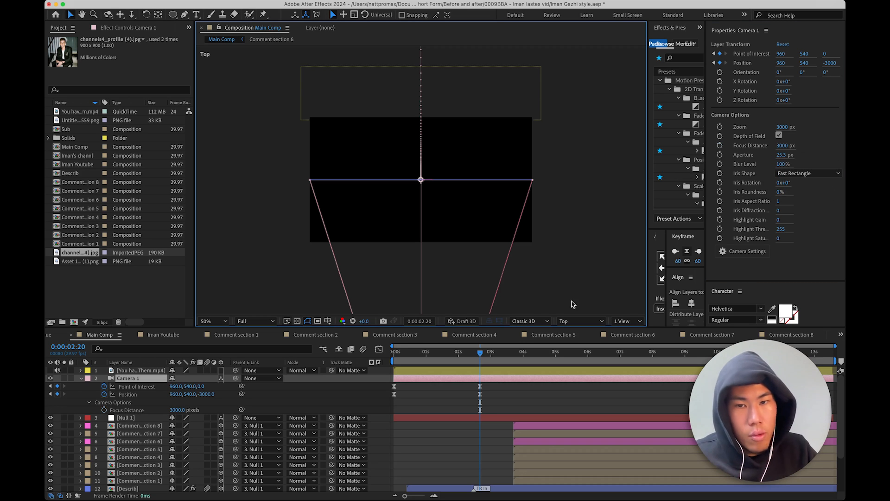
- Set Camera 1's iris shape to Hexagon at 0:00:01:00 and return the viewer to the Active Camera view
{"action": "left_click_drag", "start_coordinate": [483, 355], "coordinate": [429, 370]}
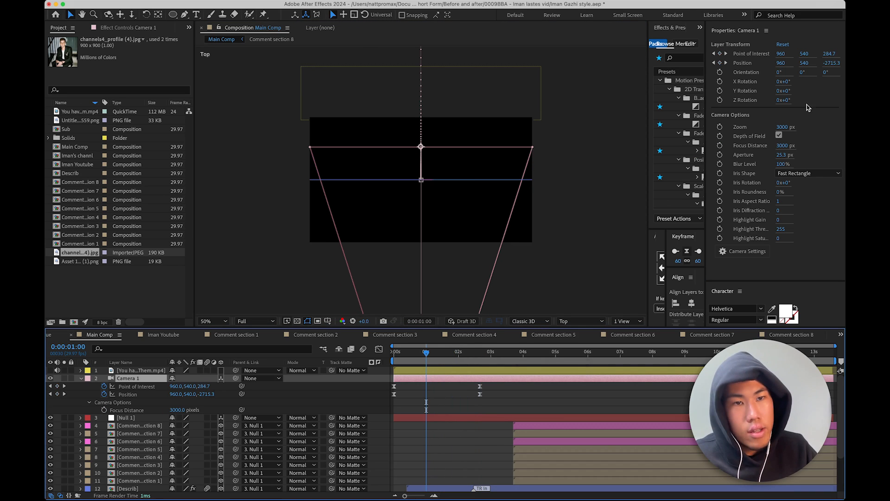
{"action": "left_click", "coordinate": [788, 172]}
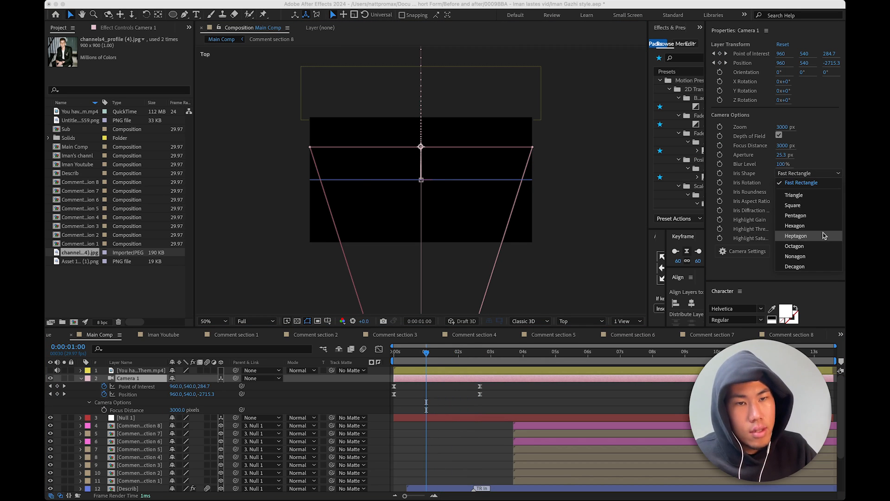
{"action": "left_click", "coordinate": [794, 226]}
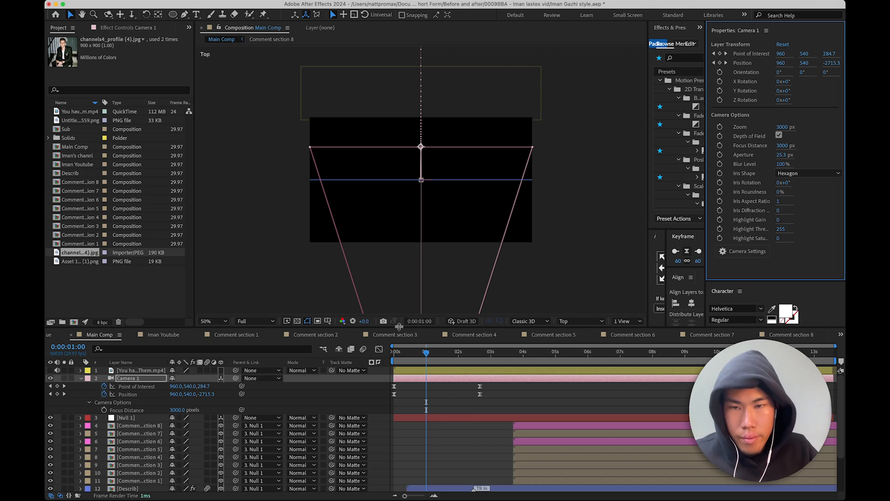
{"action": "left_click", "coordinate": [526, 321]}
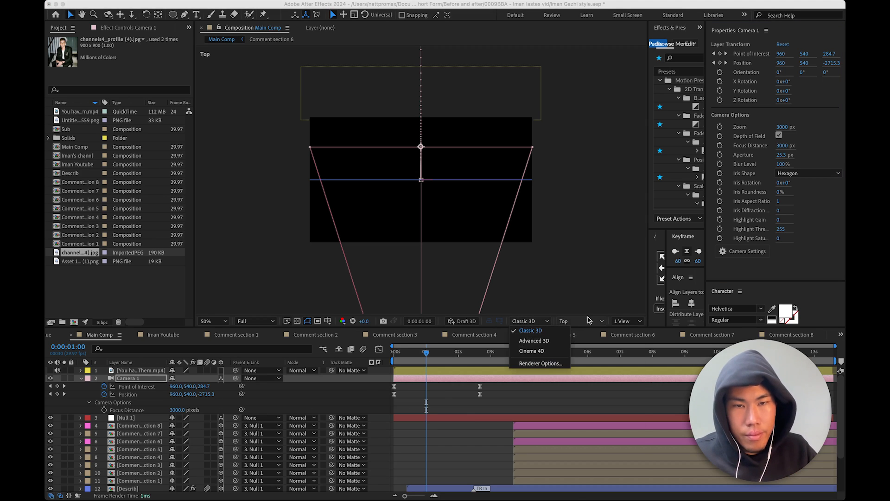
{"action": "left_click", "coordinate": [600, 323]}
{"action": "left_click", "coordinate": [595, 330]}
{"action": "scroll", "coordinate": [438, 204], "scroll_direction": "up", "scroll_amount": 2}
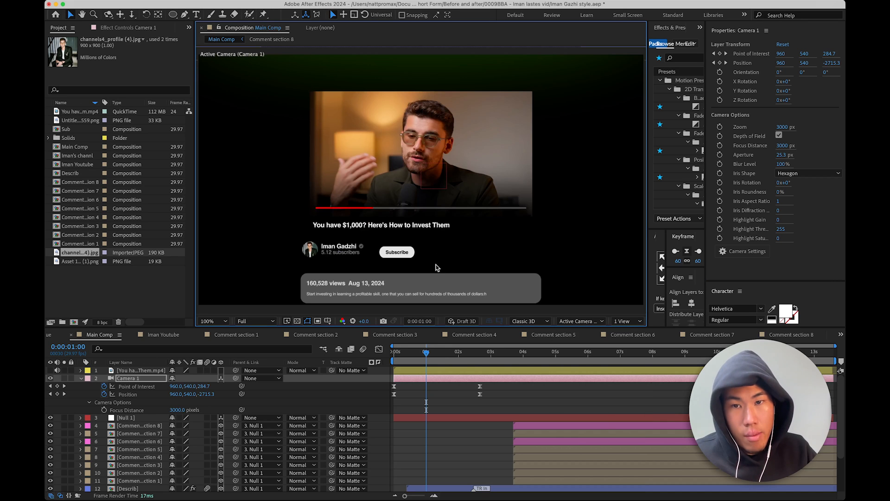
- At 0:00:00:28, raise Camera 1's aperture to 486.3 px and its blur level to 134%, checking the blur up close
{"action": "left_click_drag", "start_coordinate": [427, 354], "coordinate": [423, 362]}
{"action": "left_click", "coordinate": [782, 155]}
{"action": "left_click_drag", "start_coordinate": [794, 154], "coordinate": [803, 155]}
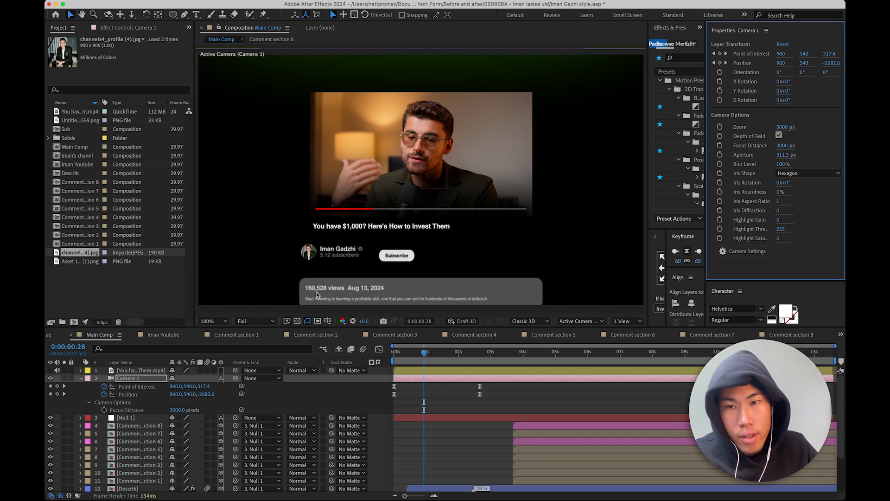
{"action": "scroll", "coordinate": [328, 289], "scroll_direction": "up", "scroll_amount": 2}
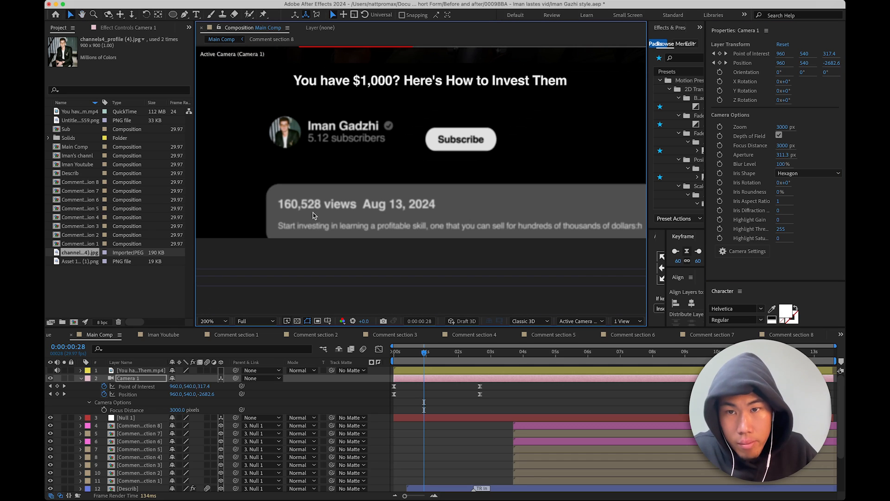
{"action": "mouse_move", "coordinate": [784, 157]}
{"action": "left_mouse_down"}
{"action": "mouse_move", "coordinate": [809, 166]}
{"action": "mouse_move", "coordinate": [765, 167]}
{"action": "mouse_move", "coordinate": [775, 158]}
{"action": "left_mouse_up"}
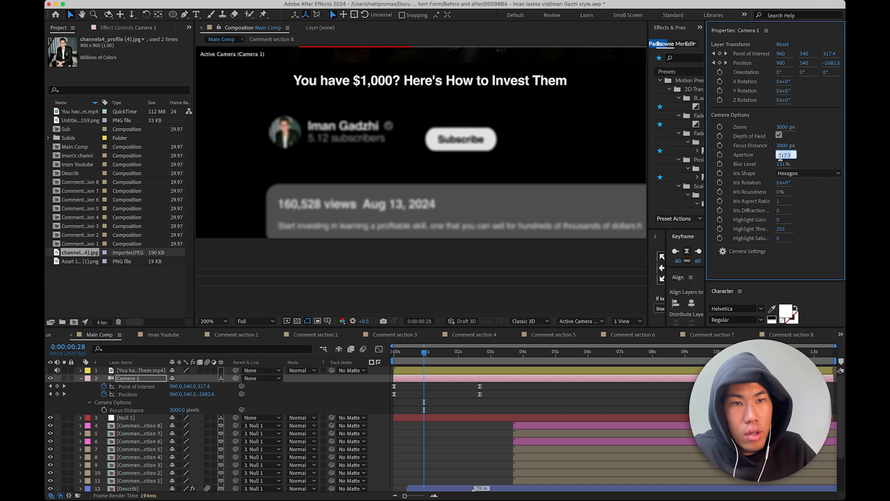
{"action": "left_click_drag", "start_coordinate": [777, 160], "coordinate": [786, 157]}
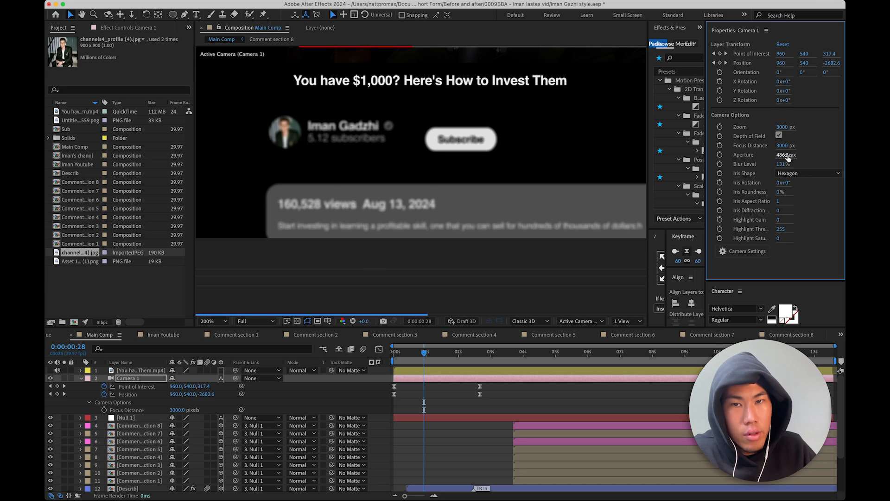
{"action": "scroll", "coordinate": [371, 213], "scroll_direction": "down", "scroll_amount": 2}
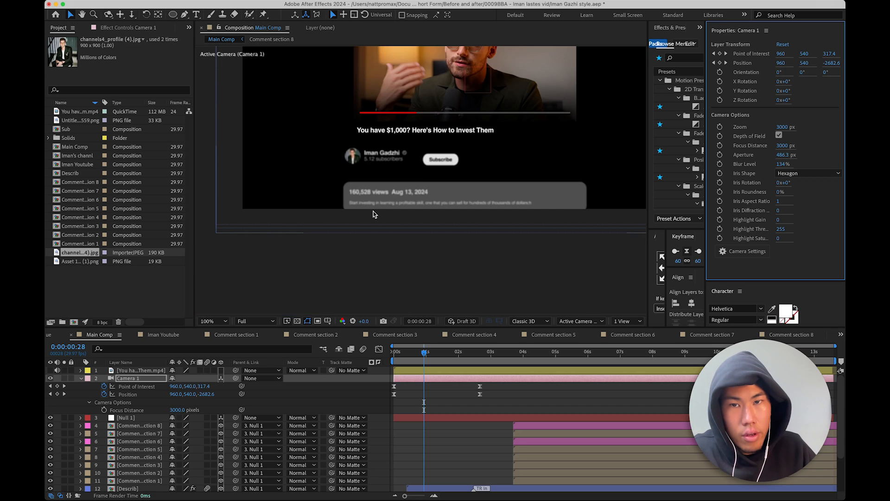
- Save the project, fit the composition in the viewer, and preview the depth-of-field blur from the first frame
{"action": "key", "text": "super+s"}
{"action": "key", "text": "Home"}
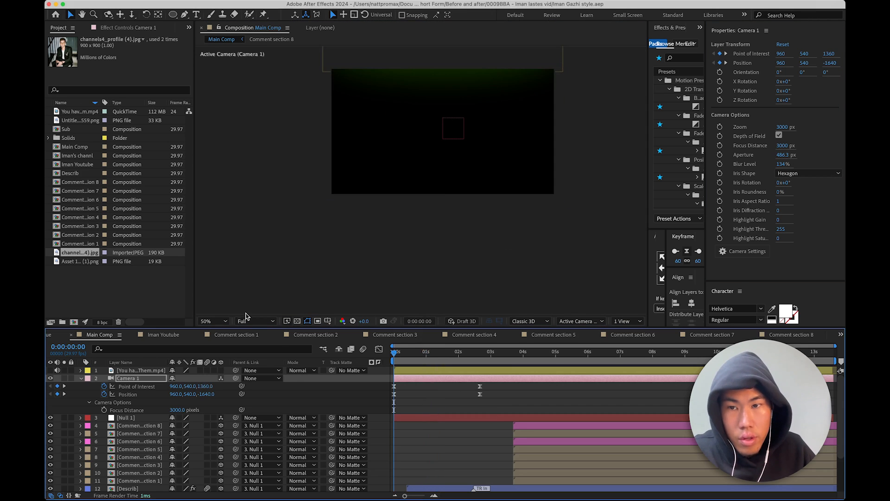
{"action": "key", "text": "space"}
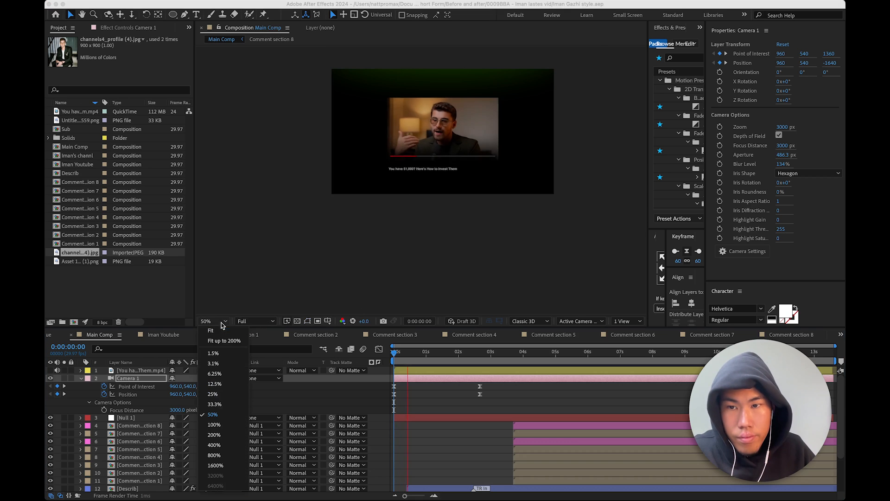
{"action": "left_click", "coordinate": [222, 322]}
{"action": "left_click", "coordinate": [224, 332]}
{"action": "key", "text": "space"}
{"action": "left_click", "coordinate": [441, 410]}
{"action": "key", "text": "space"}
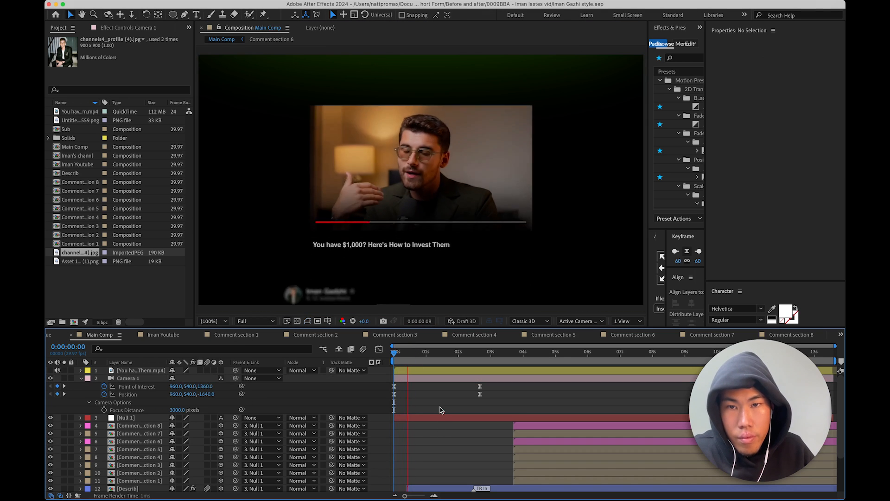
- Inspect the blurred channel row at 0:00:00:25 and reduce Camera 1's aperture to 324.3 px
{"action": "left_click", "coordinate": [422, 356]}
{"action": "left_click_drag", "start_coordinate": [421, 356], "coordinate": [421, 356]}
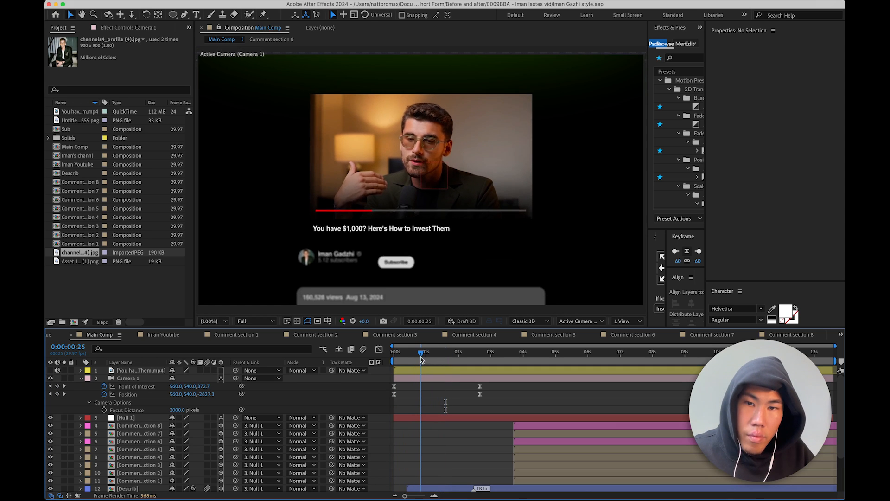
{"action": "scroll", "coordinate": [340, 242], "scroll_direction": "up", "scroll_amount": 1}
{"action": "key", "text": "space"}
{"action": "left_click_drag", "start_coordinate": [382, 249], "coordinate": [423, 141]}
{"action": "left_click_drag", "start_coordinate": [327, 239], "coordinate": [334, 215]}
{"action": "left_click", "coordinate": [434, 378]}
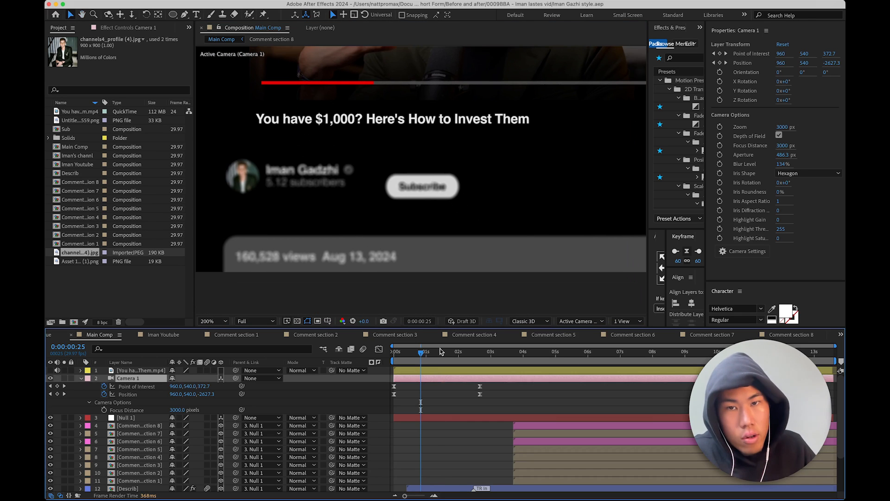
{"action": "left_click_drag", "start_coordinate": [785, 156], "coordinate": [774, 156]}
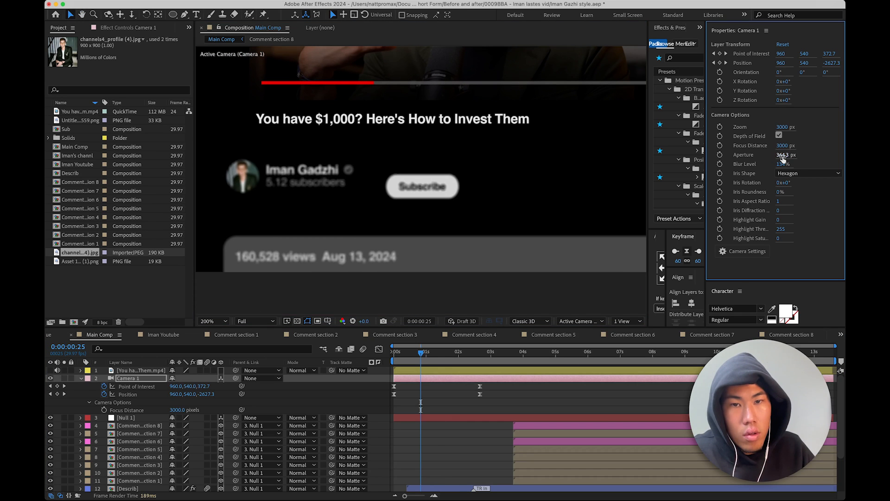
{"action": "scroll", "coordinate": [362, 265], "scroll_direction": "down", "scroll_amount": 1}
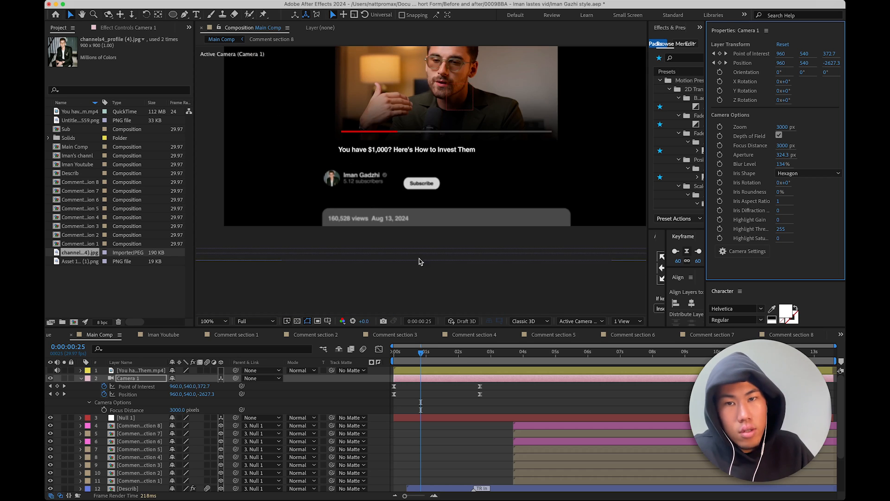
- Fit the composition in the viewer and preview the camera entrance repeatedly to judge the softened blur
{"action": "left_click", "coordinate": [219, 322]}
{"action": "left_click", "coordinate": [221, 331]}
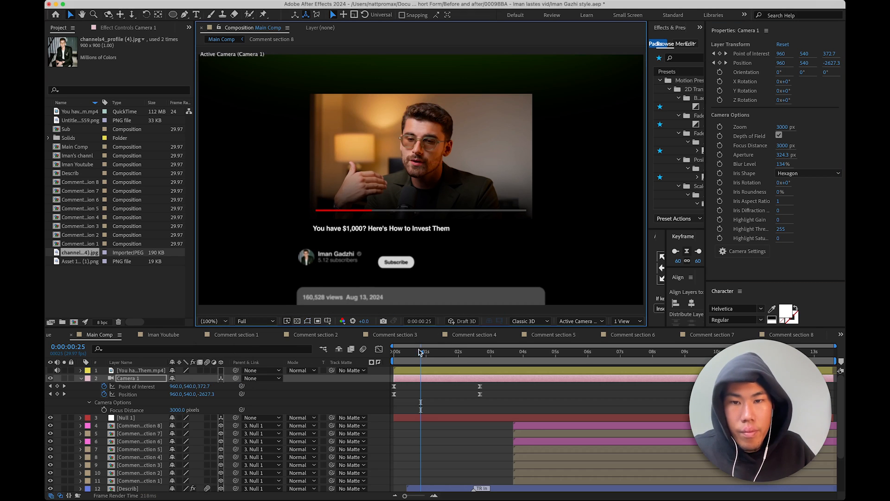
{"action": "key", "text": "space"}
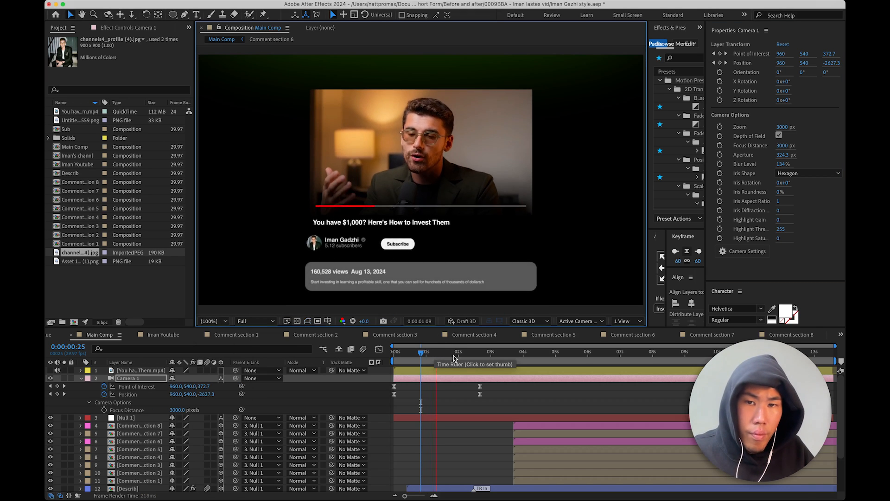
{"action": "key", "text": "Home"}
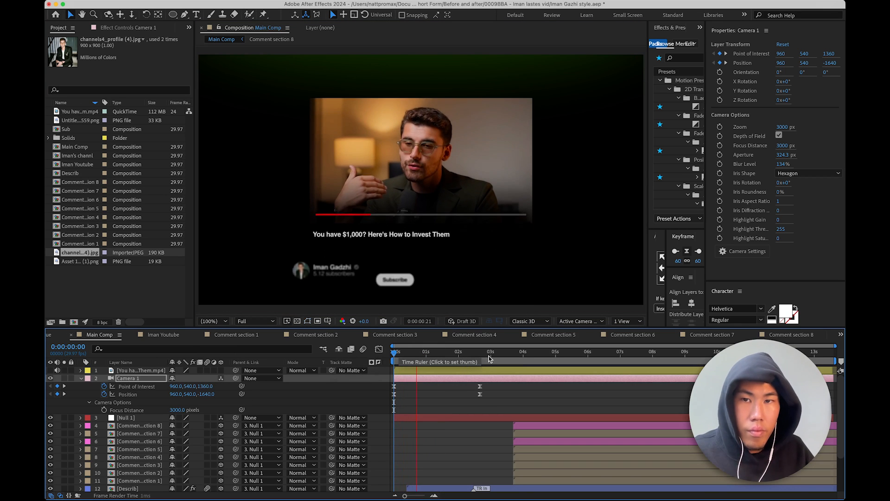
{"action": "key", "text": "space"}
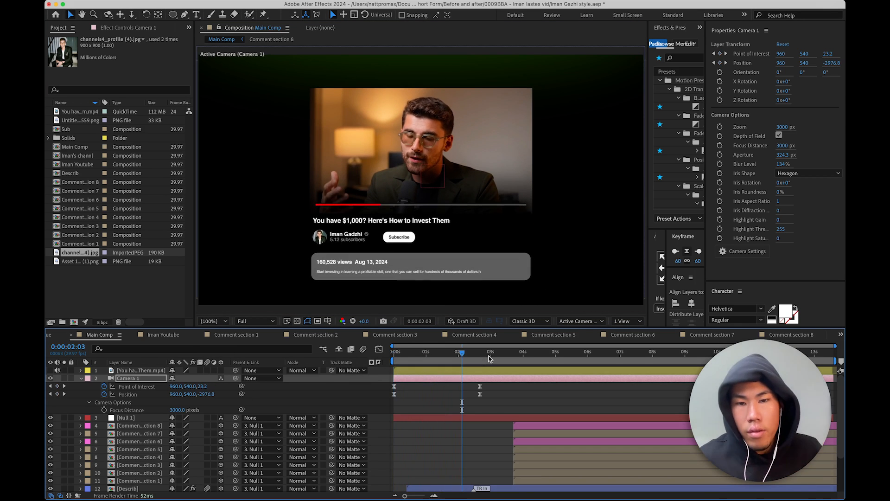
{"action": "key", "text": "space"}
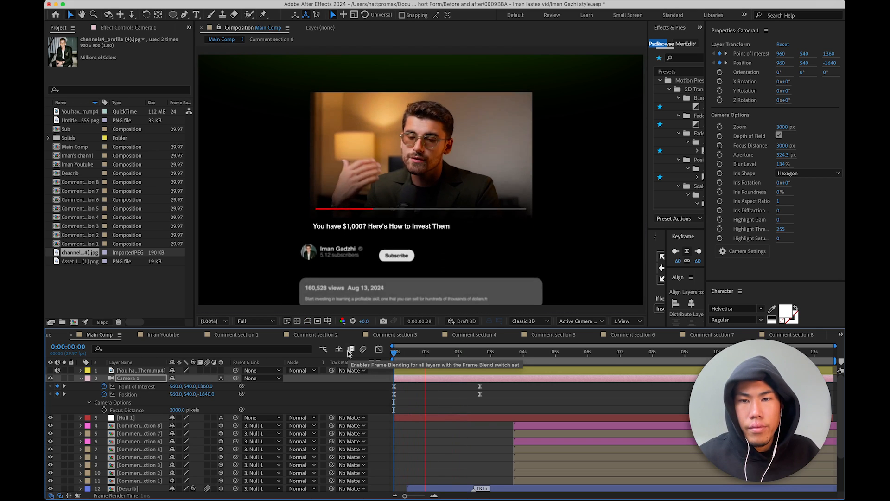
{"action": "key", "text": "space"}
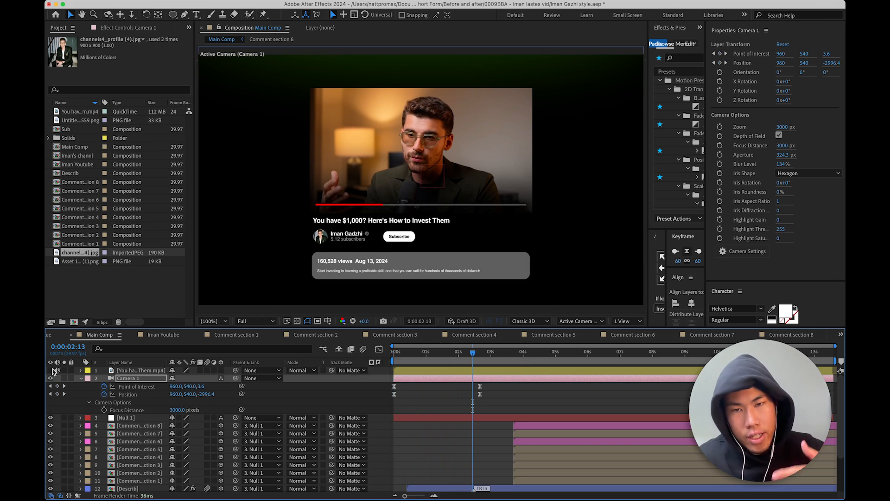
{"action": "left_click_drag", "start_coordinate": [473, 353], "coordinate": [415, 370]}
{"action": "key", "text": "space"}
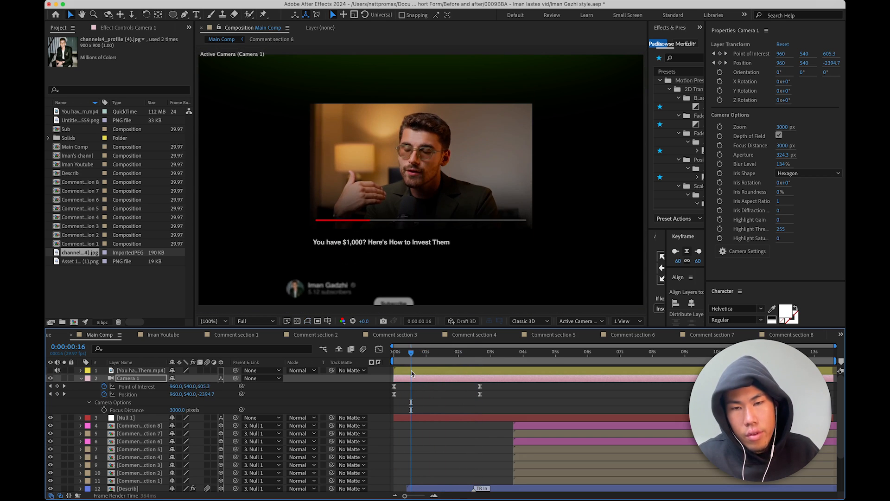
- Shift all eight comment section layers earlier together so they start at 0:00:01:28
{"action": "mouse_move", "coordinate": [467, 367]}
{"action": "left_mouse_down"}
{"action": "mouse_move", "coordinate": [414, 373]}
{"action": "mouse_move", "coordinate": [462, 369]}
{"action": "left_mouse_up"}
{"action": "left_click", "coordinate": [521, 425]}
{"action": "scroll", "coordinate": [438, 405], "scroll_direction": "down", "scroll_amount": 3}
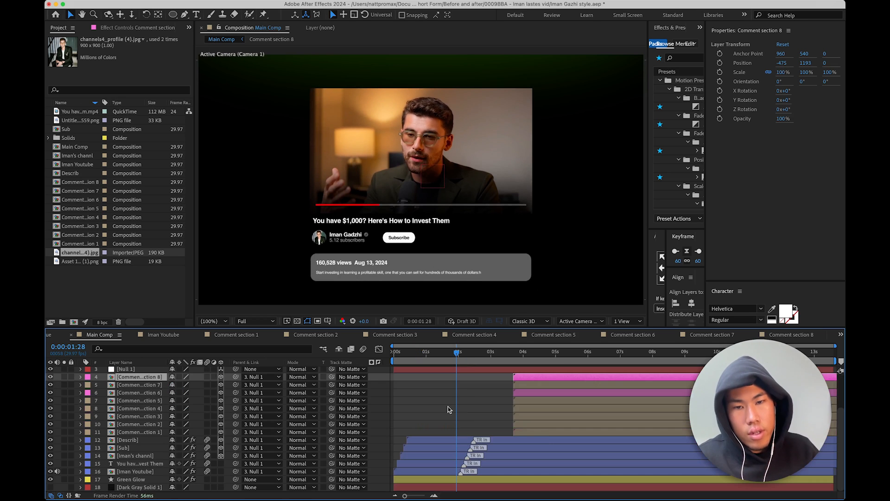
{"action": "left_click", "coordinate": [537, 433], "text": "shift"}
{"action": "left_click_drag", "start_coordinate": [537, 434], "coordinate": [482, 433]}
{"action": "left_click", "coordinate": [412, 404]}
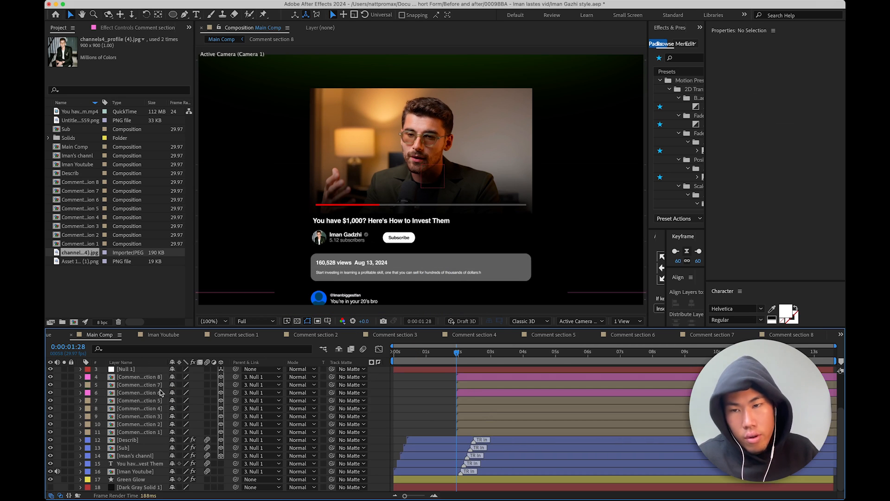
- Inspect the comment section layers one by one in the zoomed-out viewer, checking each one's position below the page
{"action": "left_click", "coordinate": [477, 432]}
{"action": "left_click", "coordinate": [473, 416]}
{"action": "left_click", "coordinate": [472, 424]}
{"action": "left_click", "coordinate": [477, 415]}
{"action": "left_click", "coordinate": [478, 408]}
{"action": "left_click", "coordinate": [476, 400]}
{"action": "key", "text": "comma"}
{"action": "key", "text": "comma"}
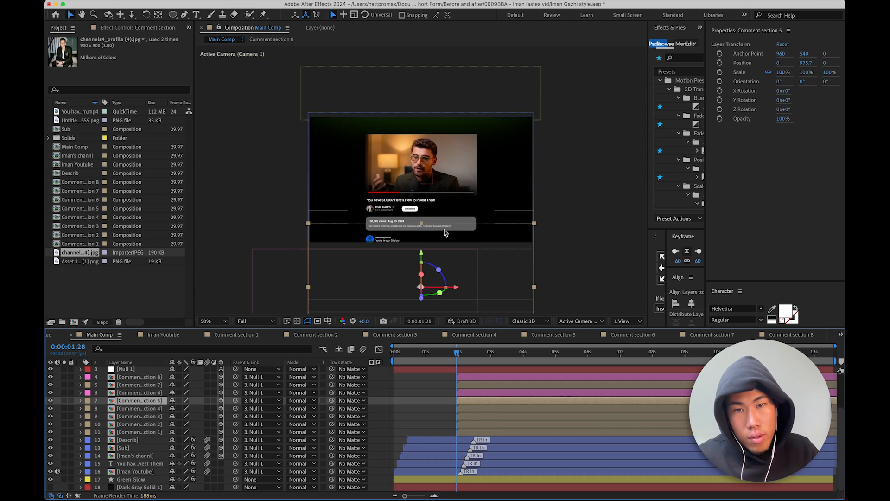
{"action": "left_click", "coordinate": [472, 424]}
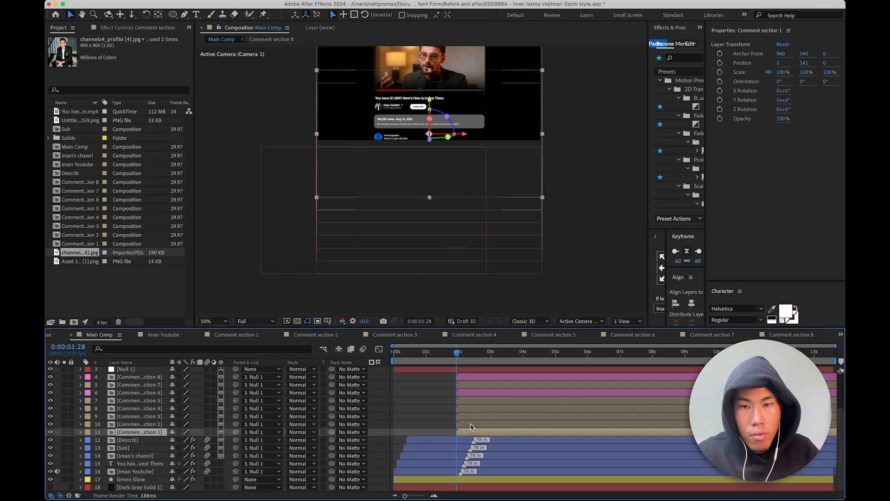
{"action": "left_click", "coordinate": [475, 416]}
{"action": "left_click", "coordinate": [477, 408]}
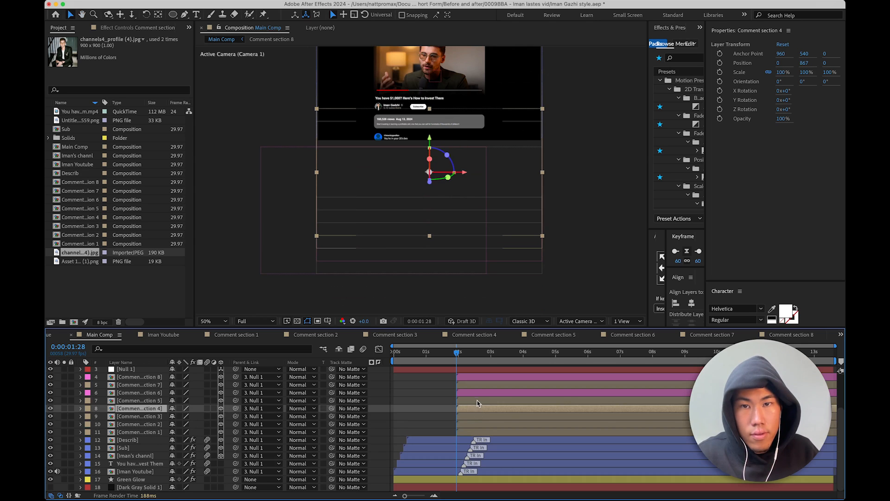
{"action": "left_click", "coordinate": [478, 400]}
{"action": "left_click", "coordinate": [480, 392]}
{"action": "left_click", "coordinate": [483, 385]}
{"action": "left_click", "coordinate": [485, 377]}
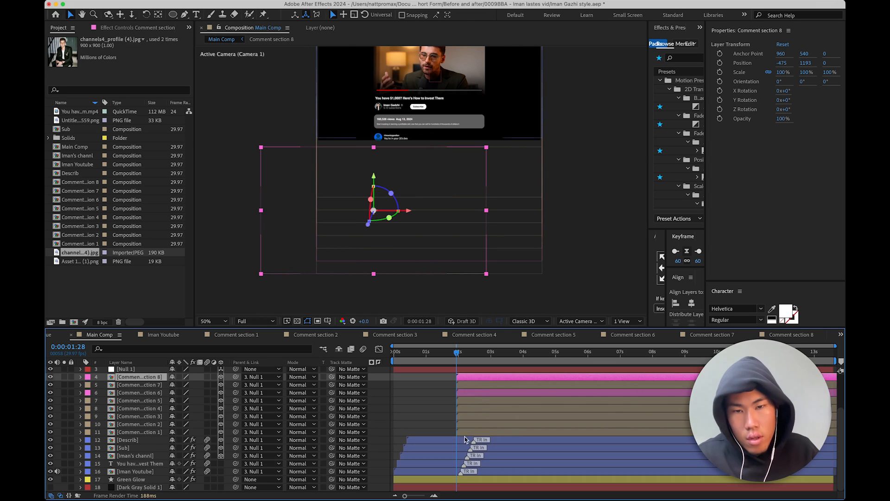
- Apply Animation Composer's Left fade-and-position In transition to the comment section 1 to 7 layers
{"action": "left_click", "coordinate": [466, 432]}
{"action": "left_click", "coordinate": [476, 385], "text": "shift"}
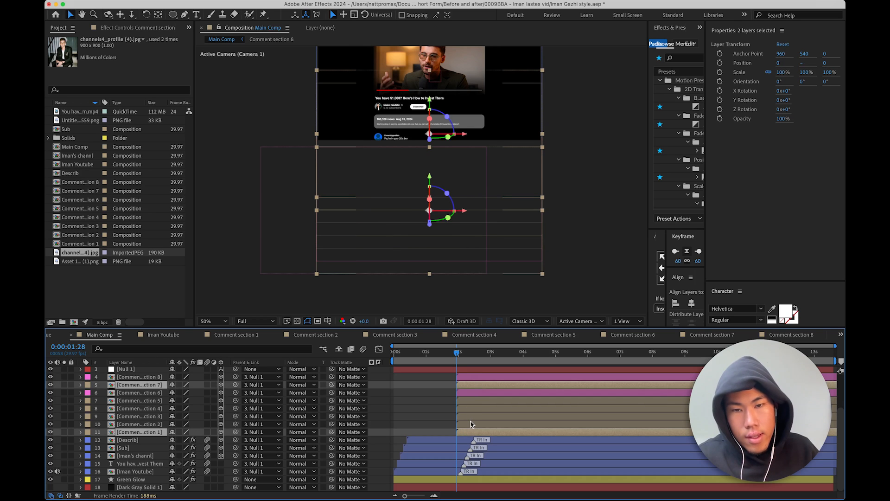
{"action": "left_click", "coordinate": [472, 424], "text": "shift"}
{"action": "left_click", "coordinate": [472, 433], "text": "shift"}
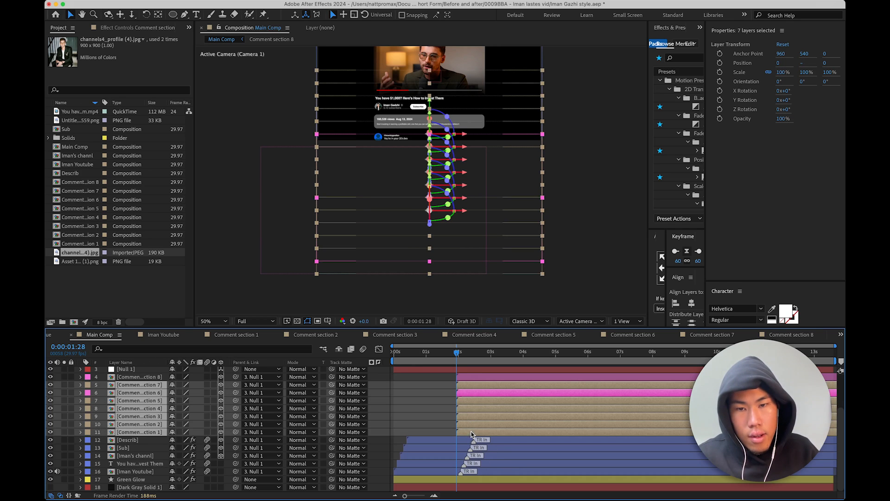
{"action": "left_click_drag", "start_coordinate": [649, 121], "coordinate": [520, 126]}
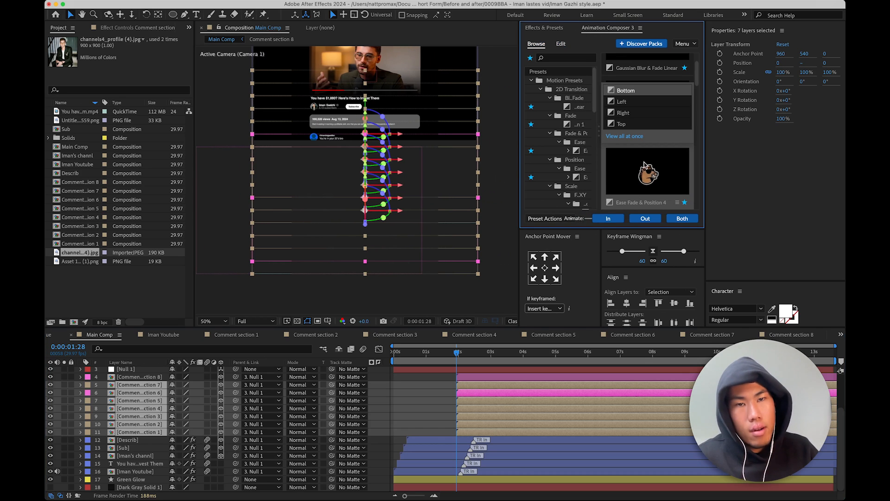
{"action": "left_click", "coordinate": [623, 104]}
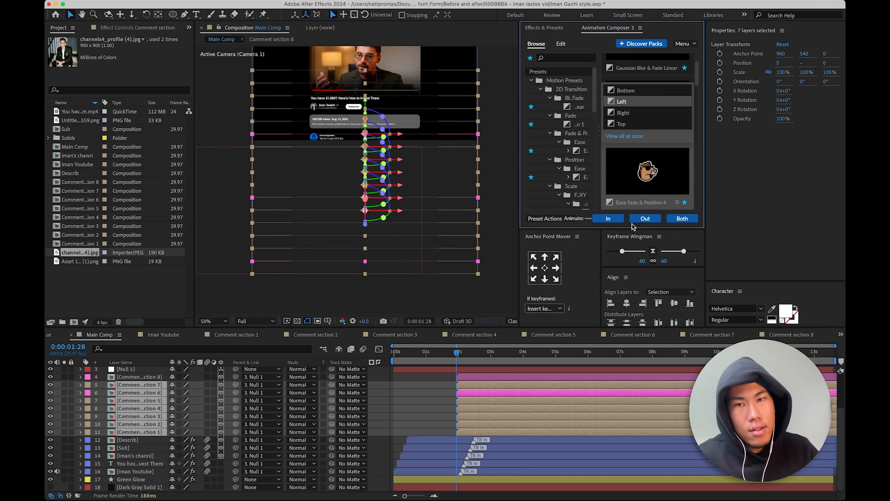
{"action": "left_click", "coordinate": [618, 221]}
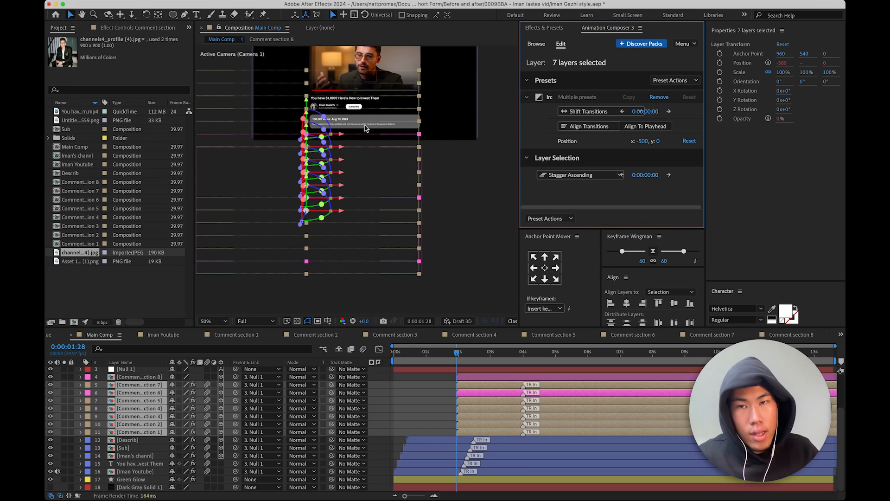
- Stagger the seven selected comment sections in ascending order, fit the composition in the viewer, and preview their entrance
{"action": "left_click", "coordinate": [667, 175]}
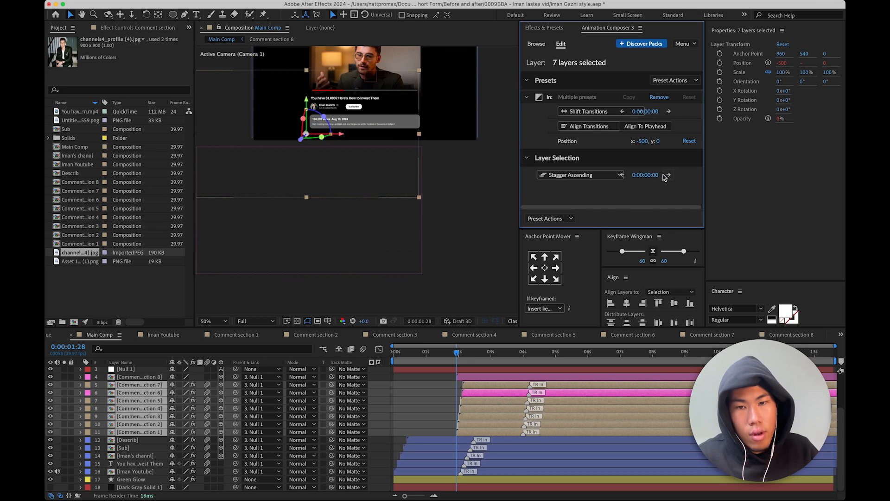
{"action": "left_click", "coordinate": [204, 321]}
{"action": "left_click", "coordinate": [211, 321]}
{"action": "key", "text": "super+shift+h"}
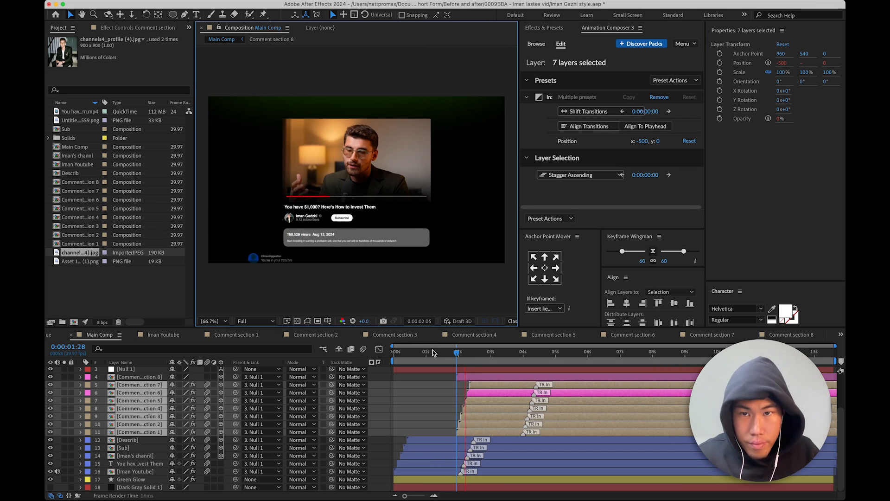
{"action": "key", "text": "space"}
{"action": "left_click_drag", "start_coordinate": [465, 353], "coordinate": [468, 357]}
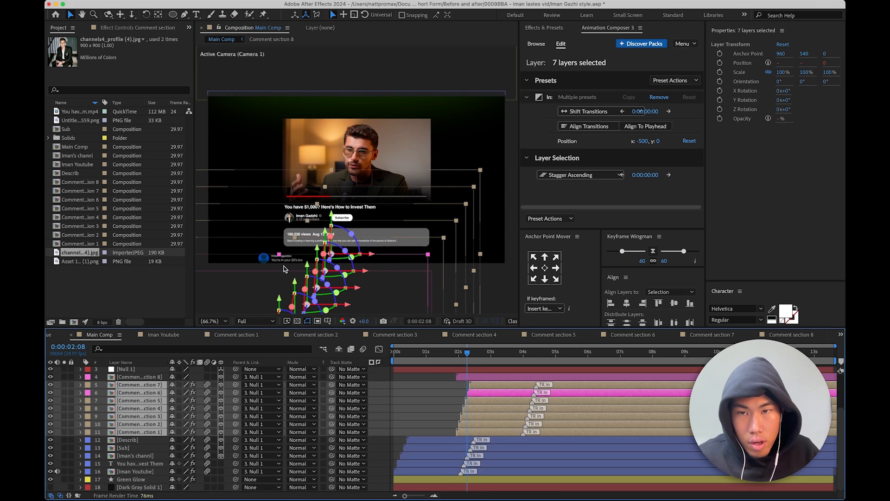
- Set the comment sections' In transition position offset to x -239 and preview the shorter slide
{"action": "mouse_move", "coordinate": [642, 145]}
{"action": "left_mouse_down"}
{"action": "mouse_move", "coordinate": [637, 138]}
{"action": "mouse_move", "coordinate": [647, 144]}
{"action": "left_mouse_up"}
{"action": "left_click_drag", "start_coordinate": [460, 351], "coordinate": [414, 358]}
{"action": "key", "text": "space"}
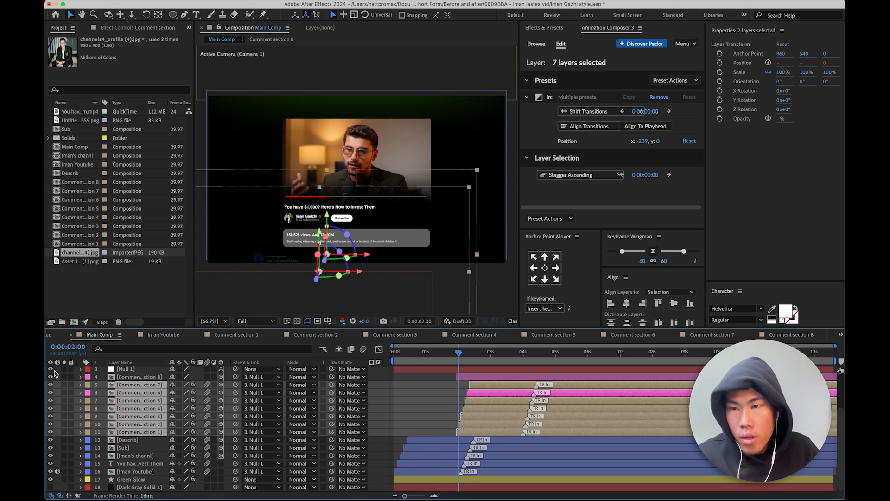
- Show the reference video layer over Main Comp and compare its frame at 0:00:02:06
{"action": "scroll", "coordinate": [74, 406], "scroll_direction": "up", "scroll_amount": 3}
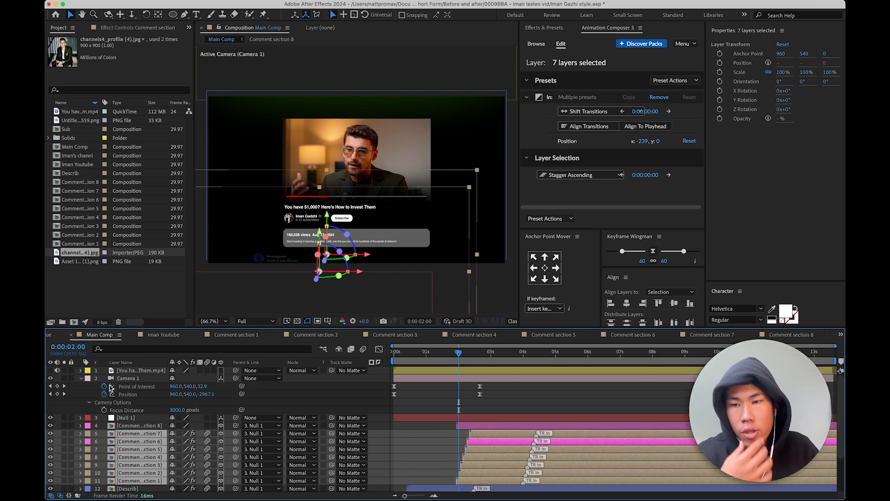
{"action": "left_click", "coordinate": [50, 370]}
{"action": "mouse_move", "coordinate": [458, 352]}
{"action": "left_mouse_down"}
{"action": "mouse_move", "coordinate": [447, 354]}
{"action": "mouse_move", "coordinate": [473, 353]}
{"action": "mouse_move", "coordinate": [445, 357]}
{"action": "mouse_move", "coordinate": [465, 356]}
{"action": "left_mouse_up"}
{"action": "left_click", "coordinate": [433, 390]}
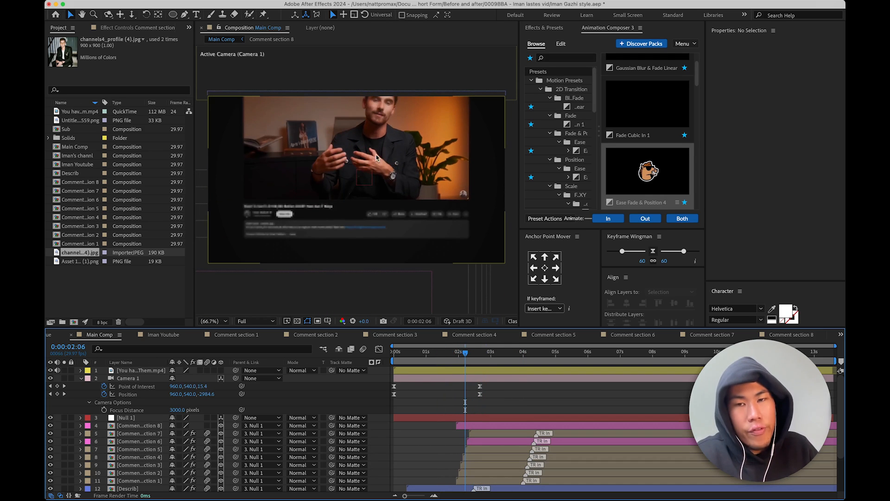
- Step frame by frame through the reference video between 0:00:02:12 and 0:00:02:22 to locate the cut to the close-up
{"action": "left_click", "coordinate": [473, 355]}
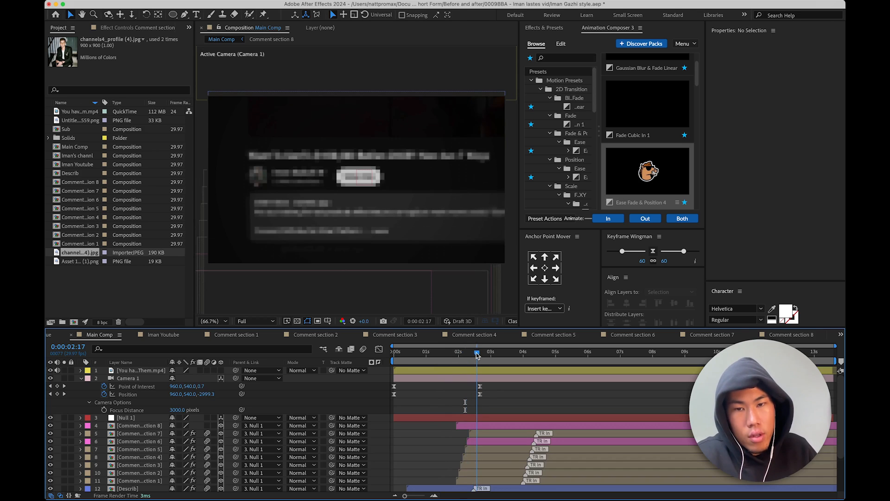
{"action": "left_click", "coordinate": [473, 355]}
{"action": "key", "text": "Page_Up"}
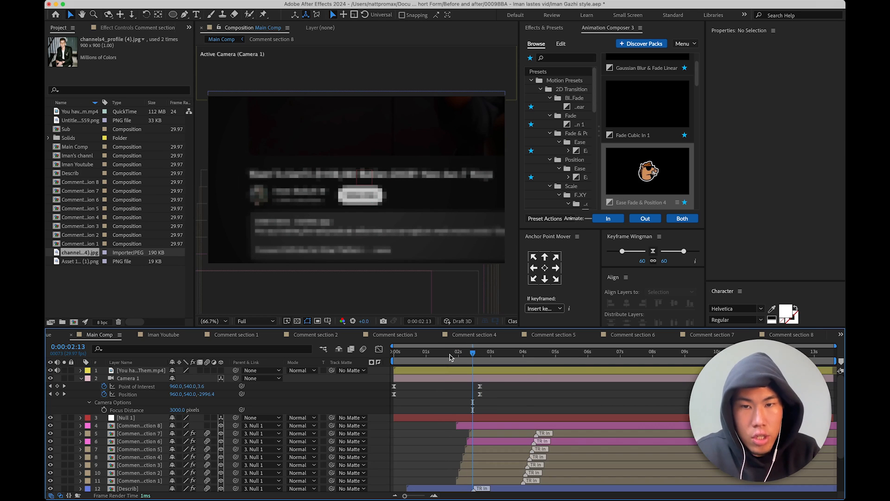
{"action": "key", "text": "Page_Down"}
{"action": "key", "text": "Page_Down"}
{"action": "key", "text": "Page_Down"}
{"action": "key", "text": "Page_Down"}
{"action": "key", "text": "Page_Down"}
{"action": "key", "text": "Page_Down"}
{"action": "key", "text": "Page_Down"}
{"action": "key", "text": "Page_Down"}
{"action": "key", "text": "Page_Down"}
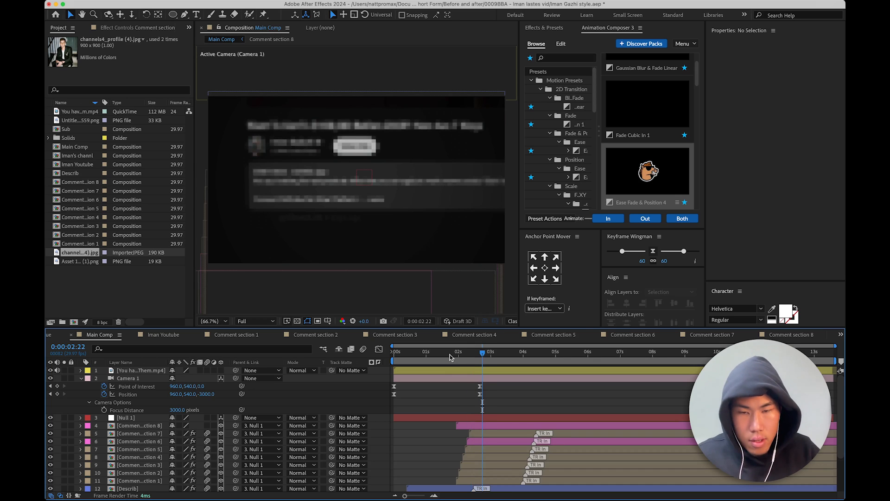
{"action": "key", "text": "Page_Up"}
{"action": "key", "text": "Page_Up"}
{"action": "key", "text": "Page_Up"}
{"action": "key", "text": "Page_Up"}
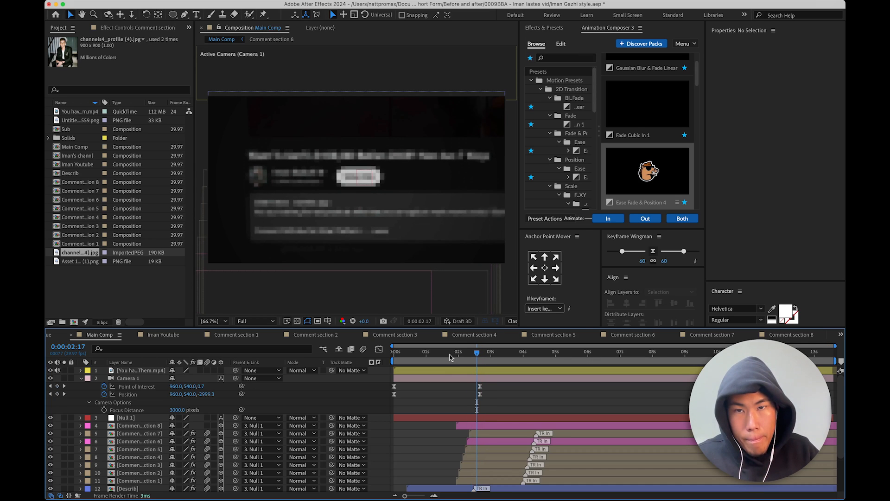
{"action": "key", "text": "Page_Up"}
{"action": "key", "text": "Page_Up"}
{"action": "key", "text": "Page_Up"}
{"action": "key", "text": "Page_Up"}
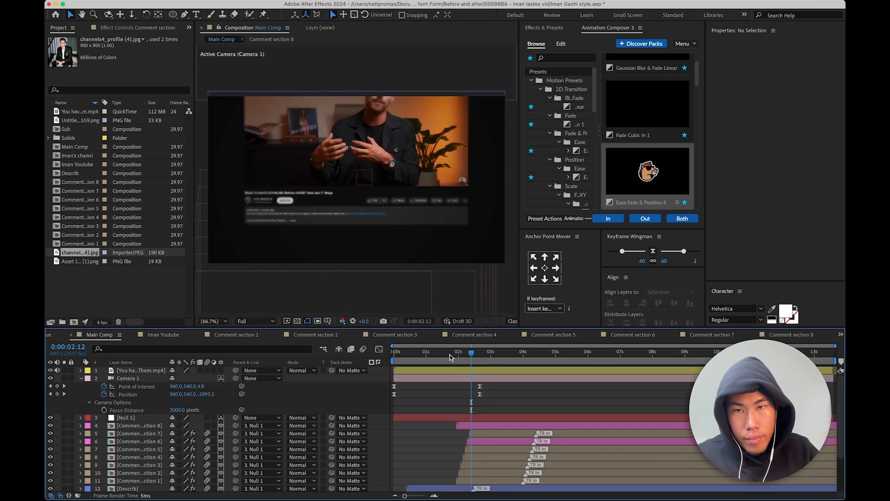
{"action": "key", "text": "Page_Down"}
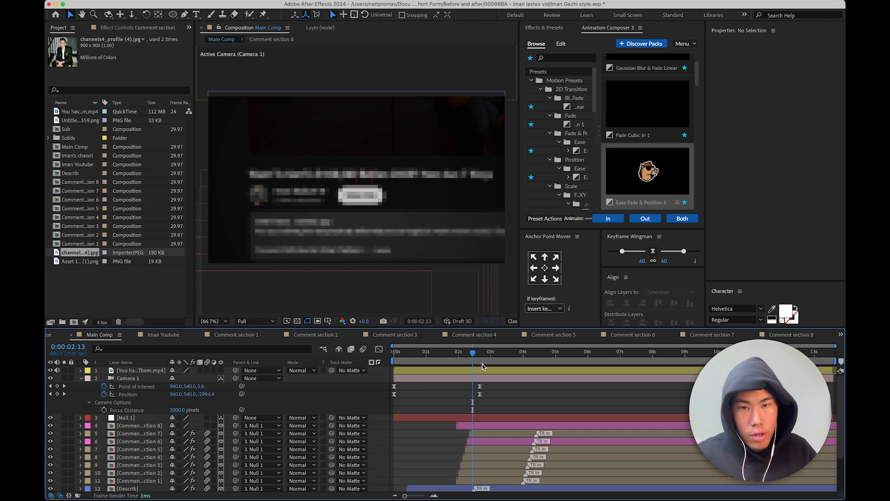
- Split the Camera 1 layer at 0:00:02:13 and delete the part after the cut
{"action": "left_click", "coordinate": [485, 379]}
{"action": "key", "text": "super+shift+d"}
{"action": "key", "text": "Delete"}
{"action": "right_click", "coordinate": [491, 382]}
{"action": "left_click", "coordinate": [439, 388]}
- Hide the reference video layer and preview the camera move up to the comments' entrance
{"action": "left_click_drag", "start_coordinate": [470, 355], "coordinate": [53, 334]}
{"action": "left_click", "coordinate": [51, 370]}
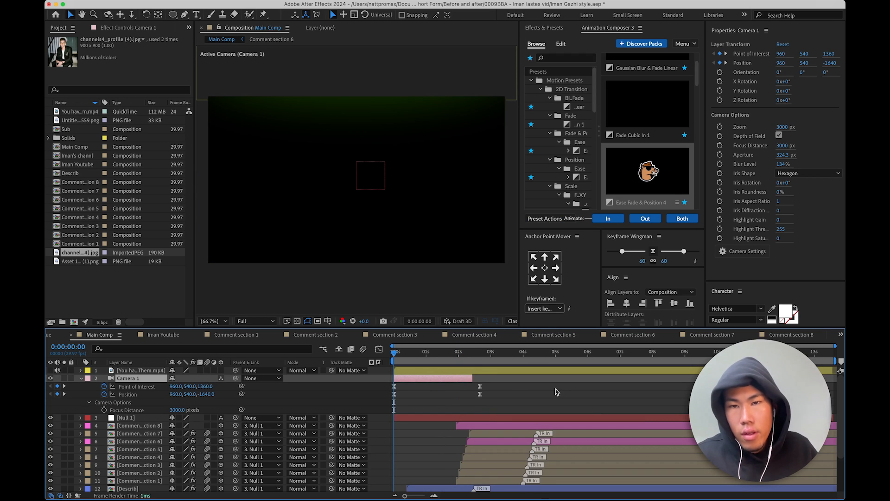
{"action": "left_click", "coordinate": [457, 391]}
{"action": "left_click_drag", "start_coordinate": [412, 359], "coordinate": [439, 371]}
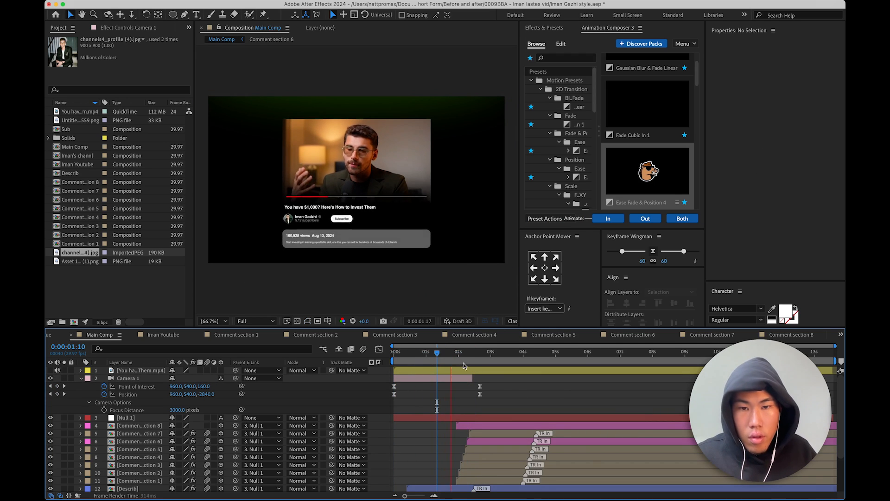
{"action": "key", "text": "space"}
- Add a position keyframe to Null 1 at 0:00:01:27
{"action": "left_click_drag", "start_coordinate": [462, 357], "coordinate": [457, 396]}
{"action": "left_click", "coordinate": [455, 417]}
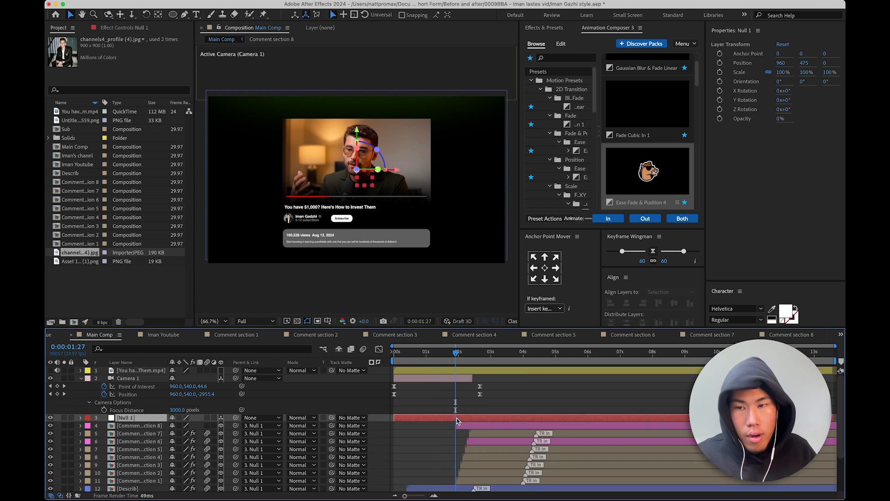
{"action": "left_click", "coordinate": [720, 64]}
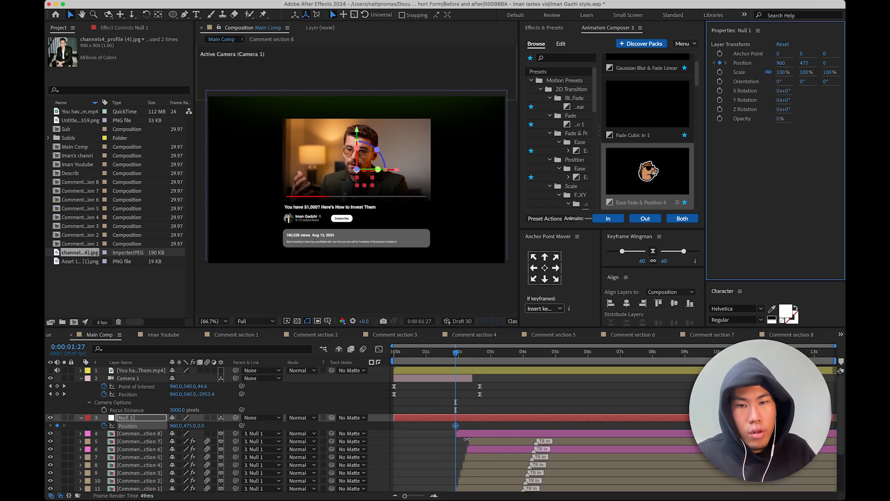
{"action": "left_click", "coordinate": [459, 399]}
{"action": "left_click", "coordinate": [445, 382]}
{"action": "left_click", "coordinate": [443, 412]}
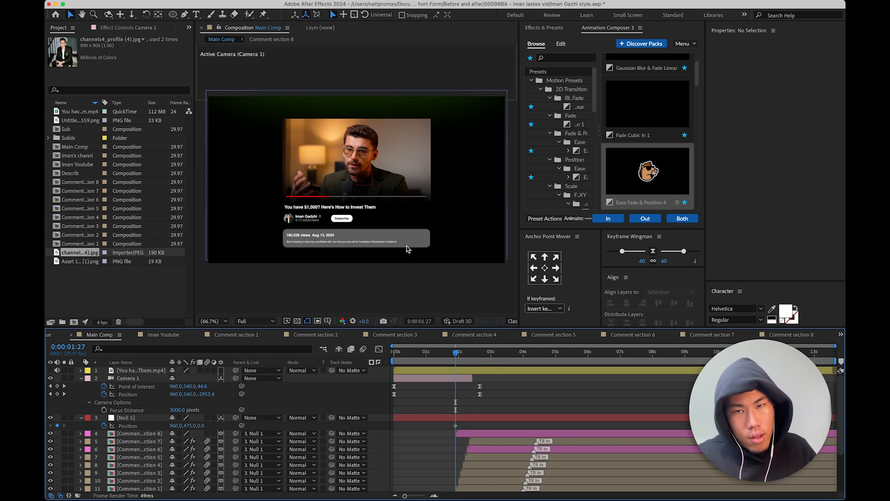
{"action": "left_click", "coordinate": [217, 321]}
{"action": "left_click", "coordinate": [219, 326]}
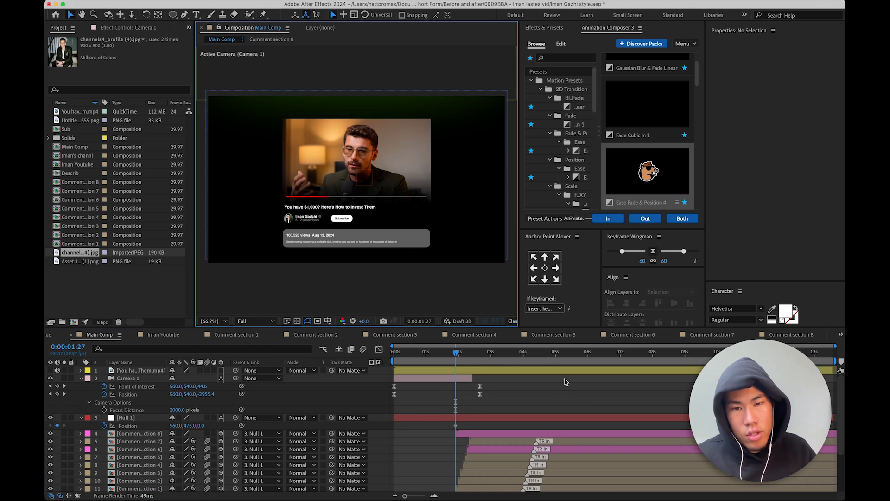
- Create a two-node camera named Camera 2 with depth of field enabled
{"action": "scroll", "coordinate": [430, 413], "scroll_direction": "down", "scroll_amount": 1}
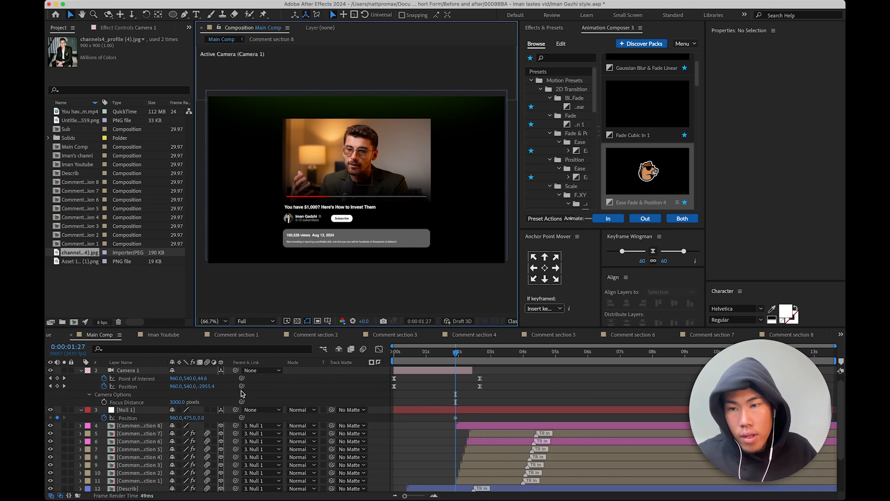
{"action": "right_click", "coordinate": [337, 383]}
{"action": "mouse_move", "coordinate": [376, 378]}
{"action": "left_click", "coordinate": [495, 429]}
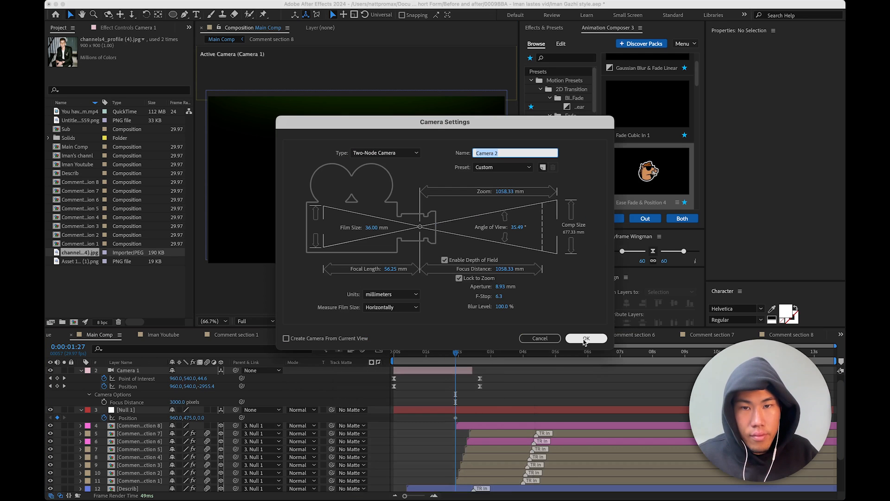
{"action": "left_click", "coordinate": [585, 339]}
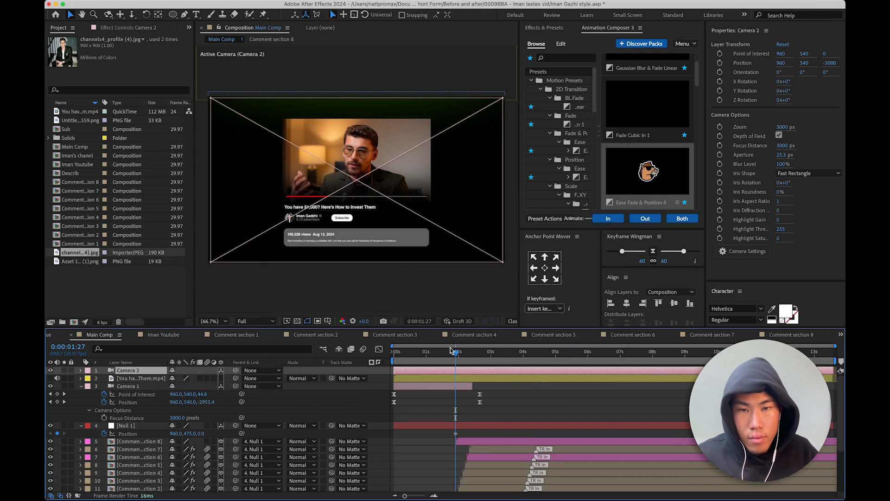
- Split the Camera 2 layer at 0:00:02:13 and delete the part before the cut
{"action": "left_click", "coordinate": [473, 354]}
{"action": "left_click_drag", "start_coordinate": [474, 357], "coordinate": [472, 357]}
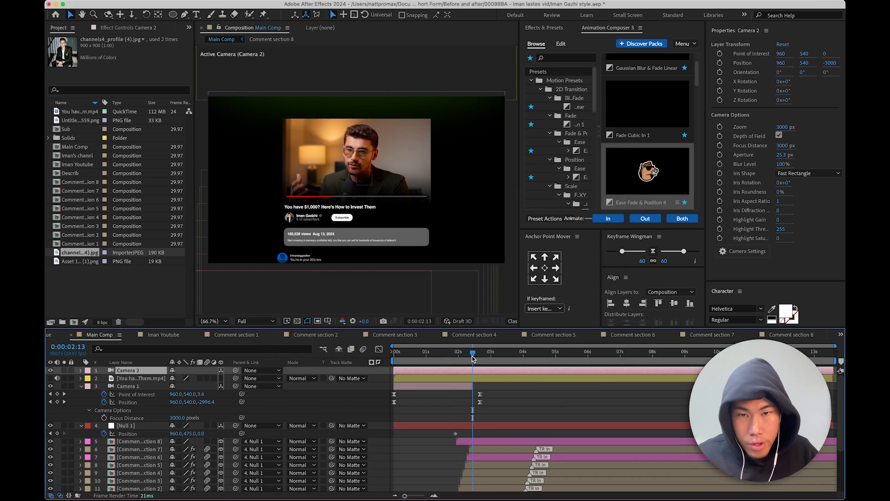
{"action": "key", "text": "super+shift+d"}
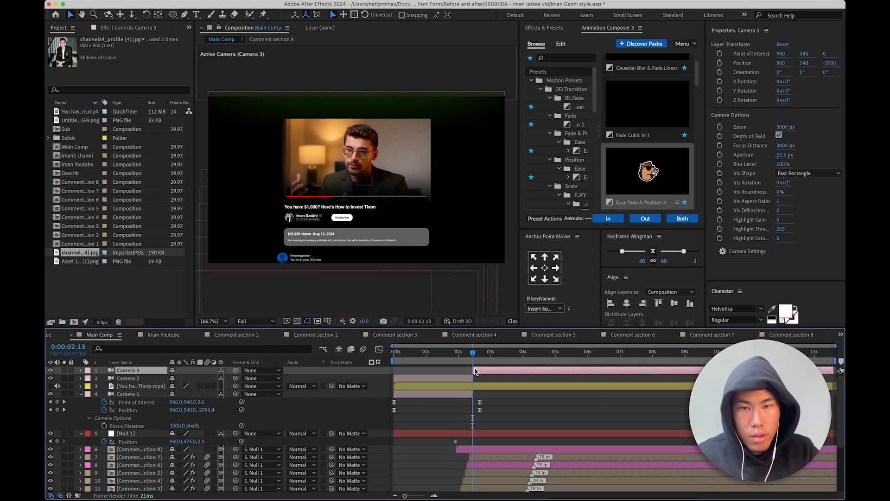
{"action": "left_click", "coordinate": [462, 379]}
{"action": "key", "text": "Delete"}
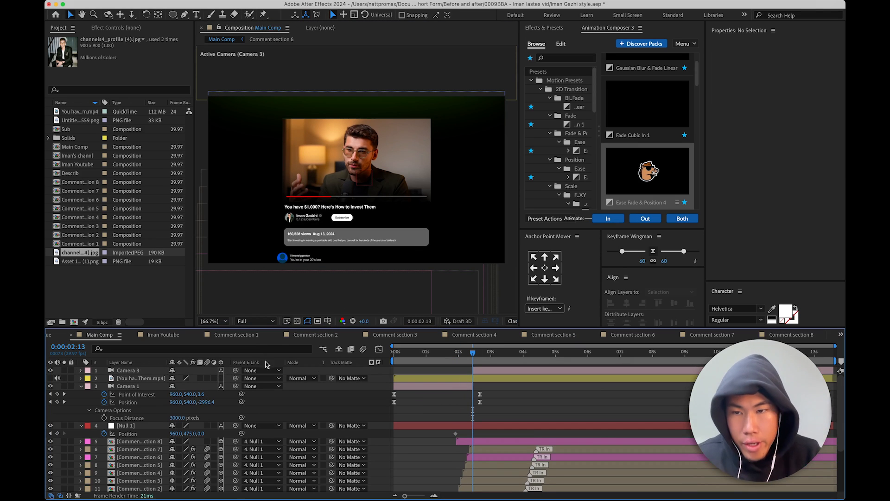
- Move the Camera 3 layer below the reference video, directly above Camera 1
{"action": "left_click_drag", "start_coordinate": [145, 374], "coordinate": [146, 385]}
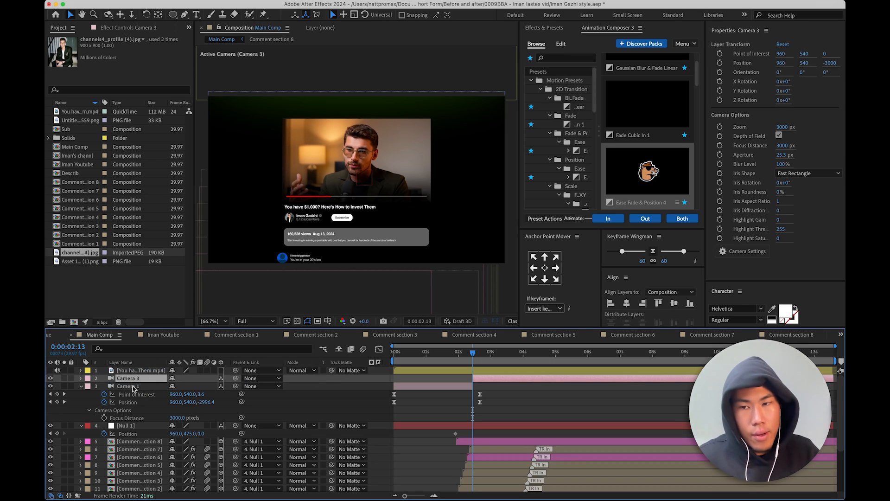
{"action": "left_click", "coordinate": [119, 388]}
{"action": "left_click", "coordinate": [138, 379]}
{"action": "left_click", "coordinate": [532, 383]}
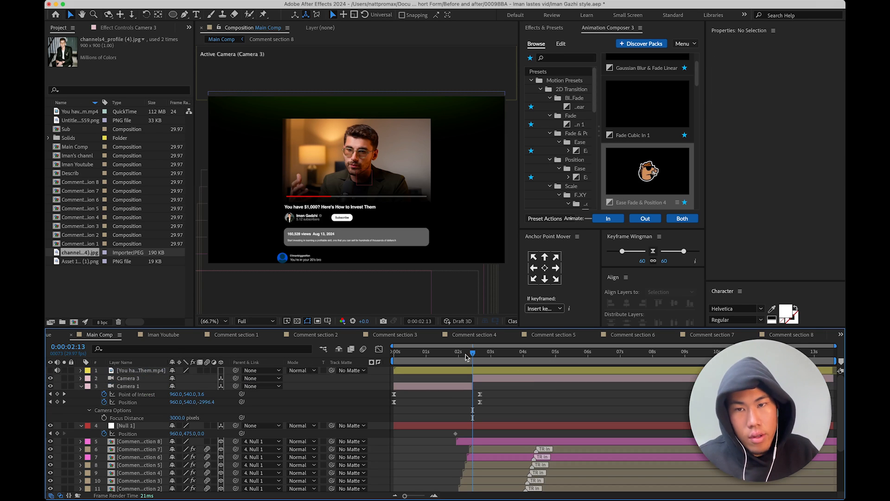
- Select Camera 3 at 0:00:03:02, widen the composition viewer and switch it to the 4 Views layout
{"action": "left_click", "coordinate": [212, 323]}
{"action": "left_click", "coordinate": [231, 332]}
{"action": "left_click_drag", "start_coordinate": [472, 354], "coordinate": [492, 367]}
{"action": "left_click", "coordinate": [492, 379]}
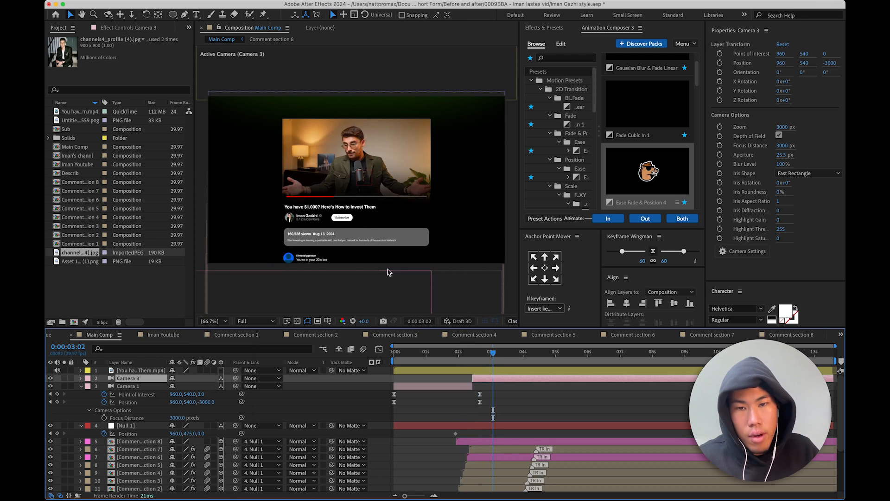
{"action": "key", "text": "comma"}
{"action": "left_click_drag", "start_coordinate": [520, 304], "coordinate": [646, 318]}
{"action": "left_click", "coordinate": [624, 321]}
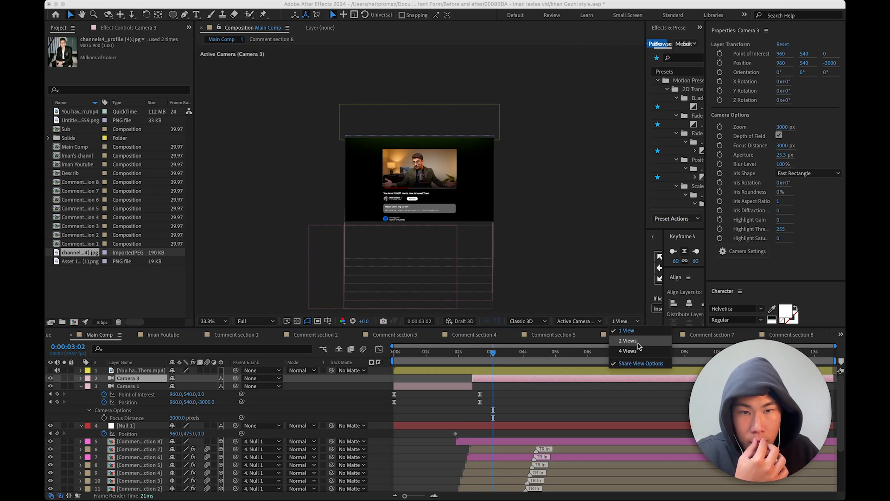
{"action": "left_click", "coordinate": [635, 352]}
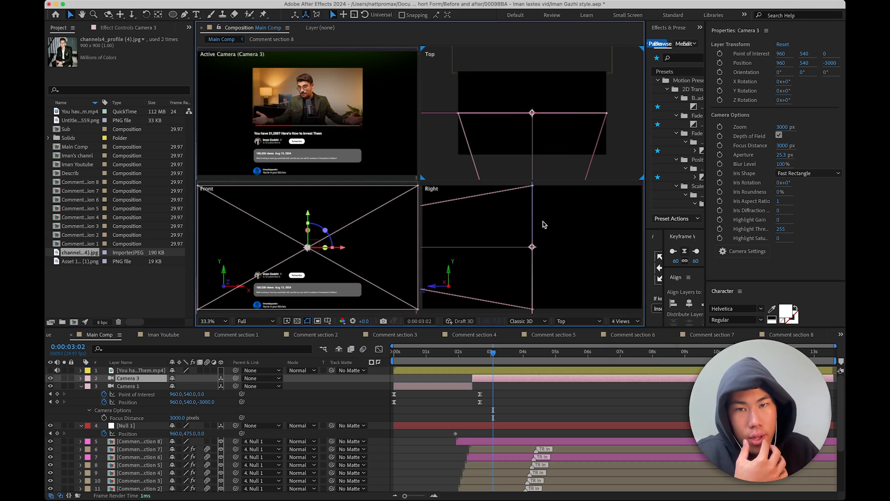
- Try moving Camera 3 forward along Z in the Top view, then undo the move
{"action": "left_click", "coordinate": [485, 380]}
{"action": "scroll", "coordinate": [398, 112], "scroll_direction": "down", "scroll_amount": 1}
{"action": "scroll", "coordinate": [503, 107], "scroll_direction": "up", "scroll_amount": 1}
{"action": "scroll", "coordinate": [550, 143], "scroll_direction": "down", "scroll_amount": 3}
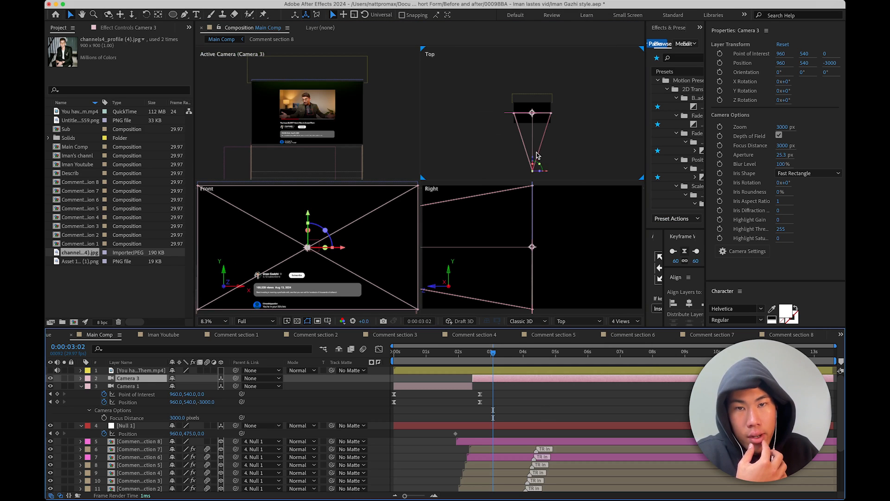
{"action": "mouse_move", "coordinate": [536, 155]}
{"action": "left_mouse_down"}
{"action": "mouse_move", "coordinate": [531, 129]}
{"action": "mouse_move", "coordinate": [532, 140]}
{"action": "left_mouse_up"}
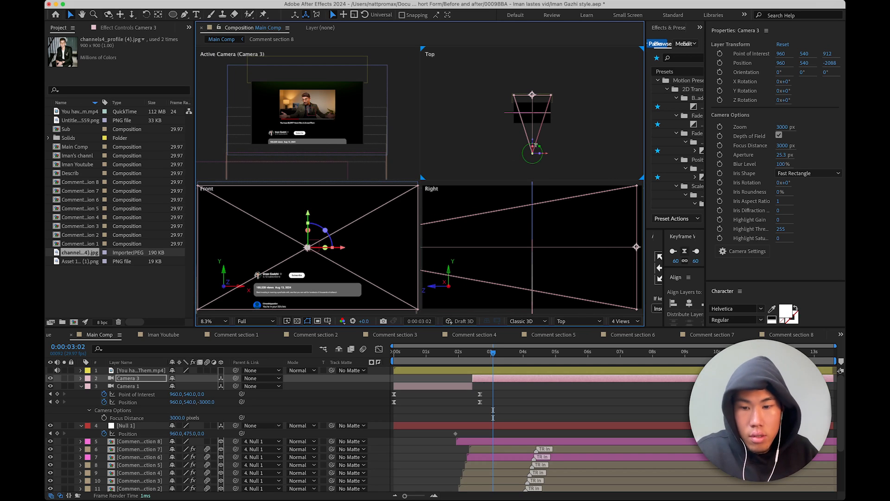
{"action": "key", "text": "super+z"}
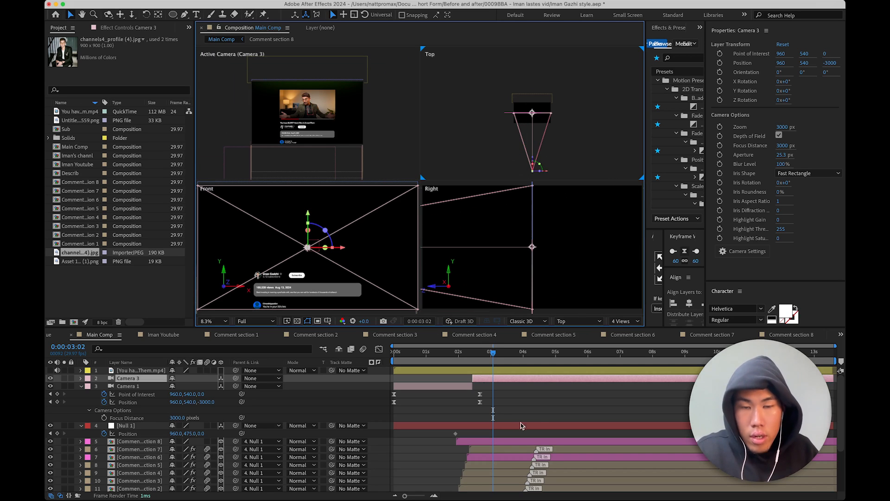
- Move Camera 3 closer to the page in the Right view, to a Z position of about -2120
{"action": "left_click", "coordinate": [541, 411]}
{"action": "scroll", "coordinate": [509, 288], "scroll_direction": "down", "scroll_amount": 2}
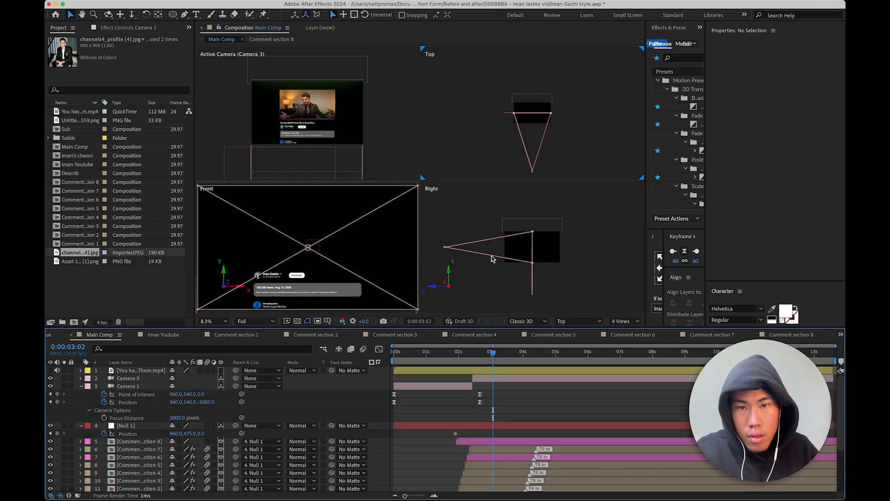
{"action": "scroll", "coordinate": [487, 257], "scroll_direction": "up", "scroll_amount": 3}
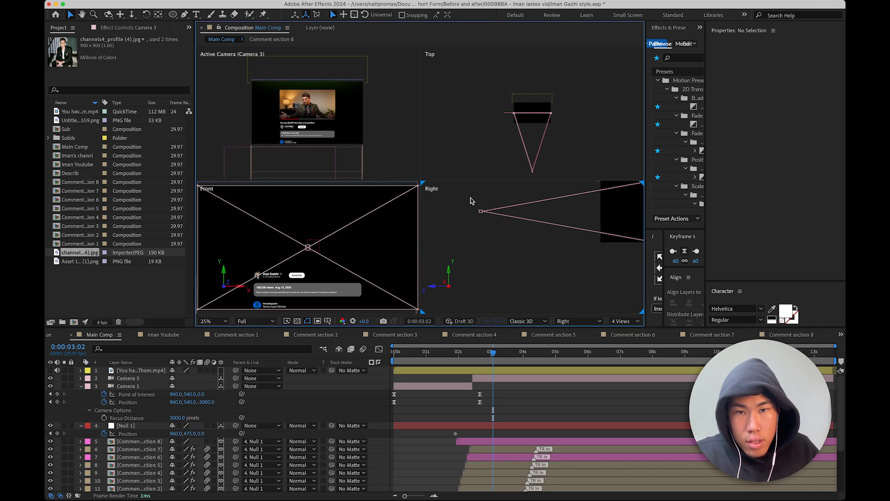
{"action": "left_click", "coordinate": [485, 211]}
{"action": "left_click_drag", "start_coordinate": [508, 216], "coordinate": [559, 215]}
- Turn the video title text layer and the Iman Youtube layer into 3D layers
{"action": "scroll", "coordinate": [135, 460], "scroll_direction": "down", "scroll_amount": 4}
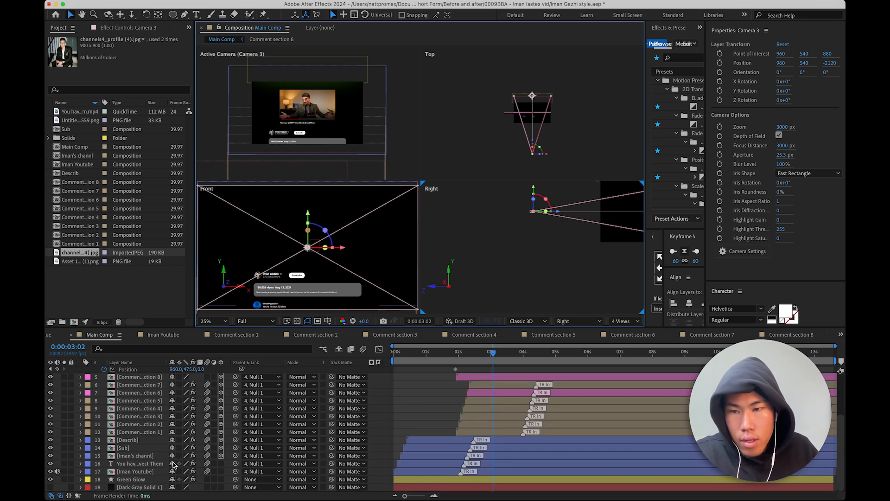
{"action": "left_click", "coordinate": [135, 471]}
{"action": "left_click", "coordinate": [152, 463], "text": "shift"}
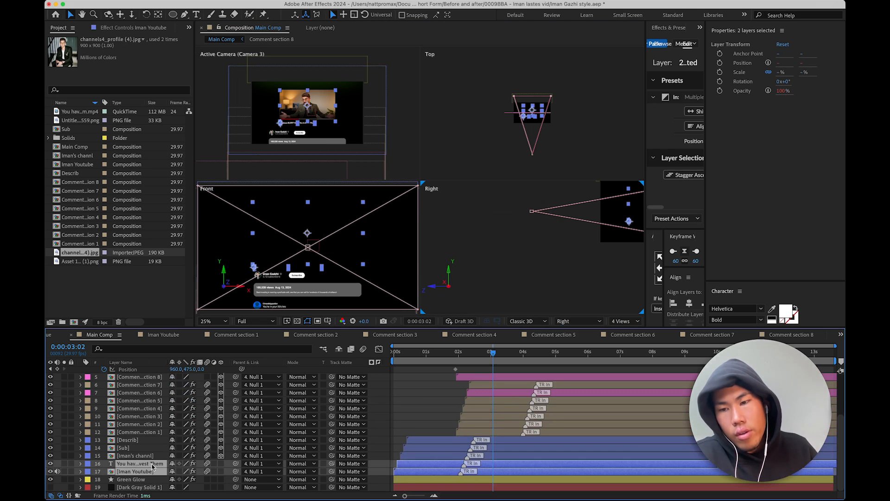
{"action": "left_click", "coordinate": [221, 471]}
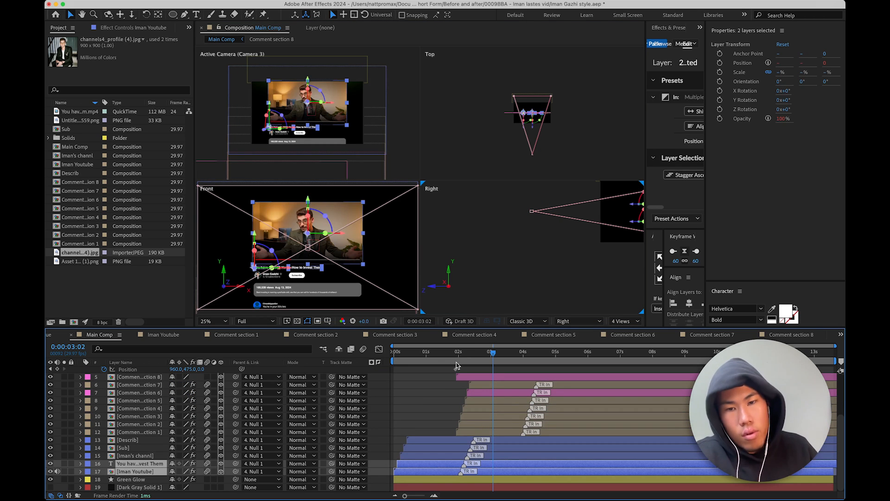
- Fit the views and play Main Comp from the start to check the opening animation with the 3D layers
{"action": "left_click", "coordinate": [471, 352]}
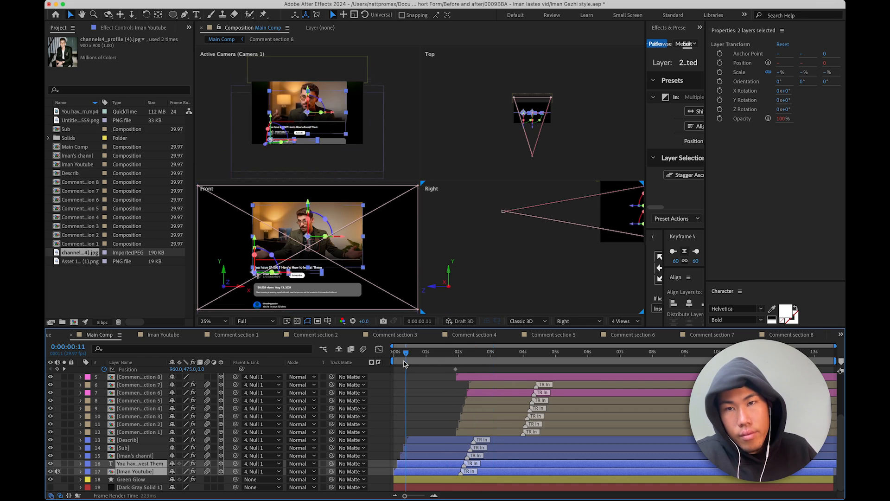
{"action": "key", "text": "Home"}
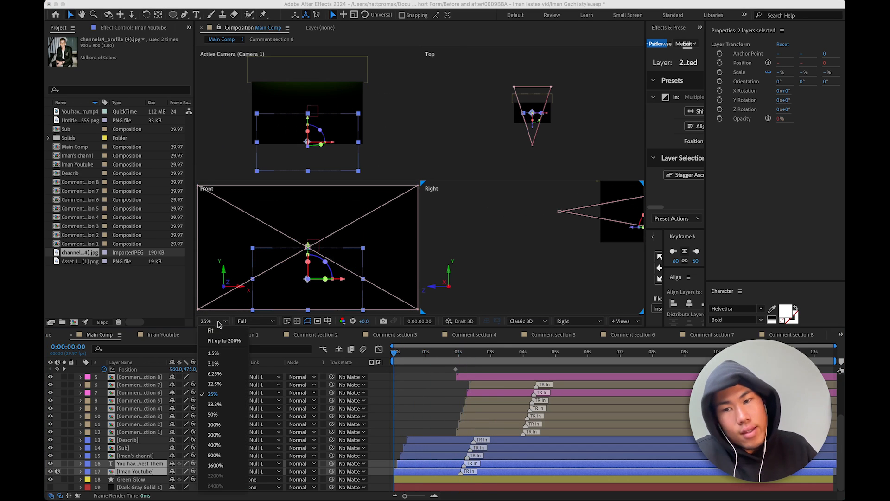
{"action": "key", "text": "shift+slash"}
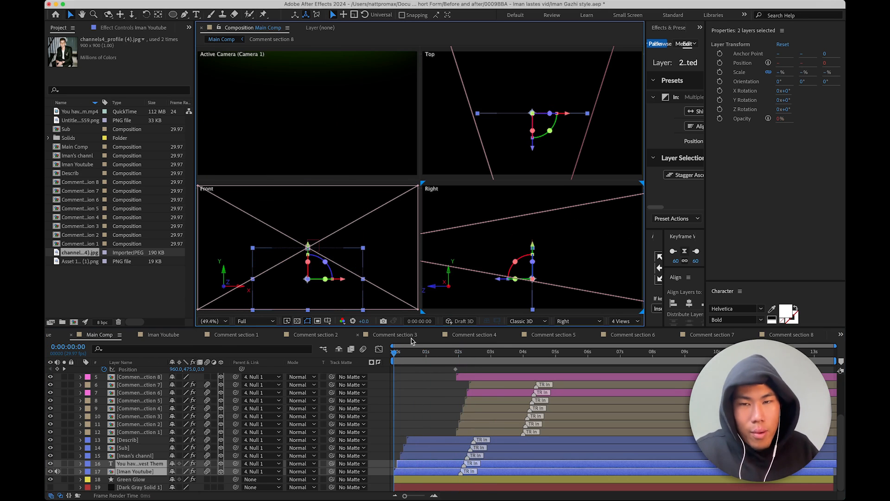
{"action": "key", "text": "space"}
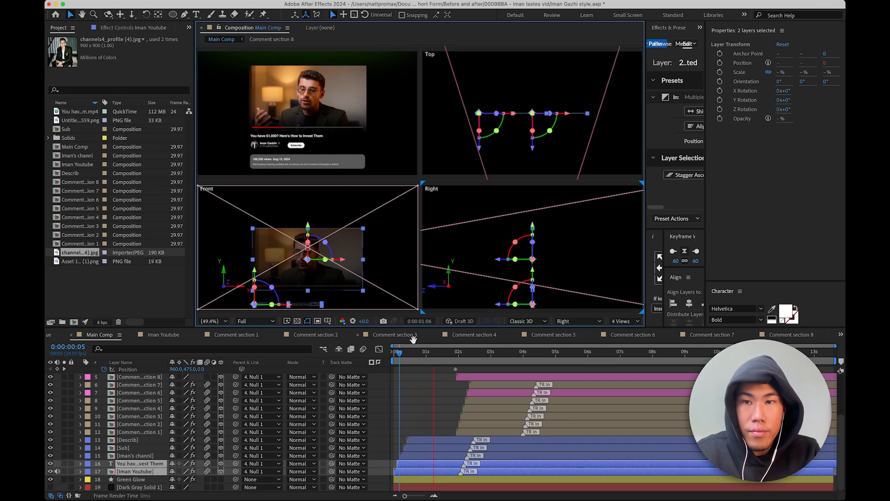
{"action": "key", "text": "space"}
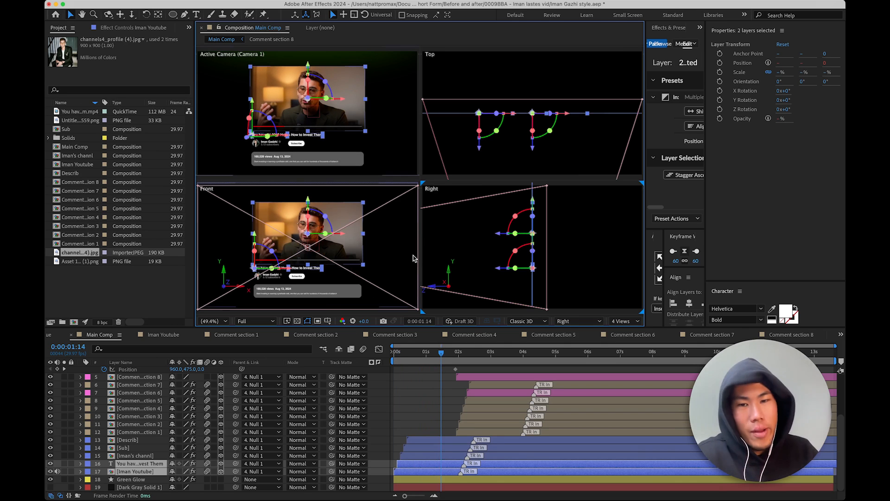
- At 0:00:03:01, move Camera 3 to about X 32, Z -1384 and rotate it to a Y orientation of 26.5°
{"action": "left_click", "coordinate": [440, 394]}
{"action": "left_click_drag", "start_coordinate": [453, 354], "coordinate": [489, 366]}
{"action": "scroll", "coordinate": [491, 401], "scroll_direction": "up", "scroll_amount": 4}
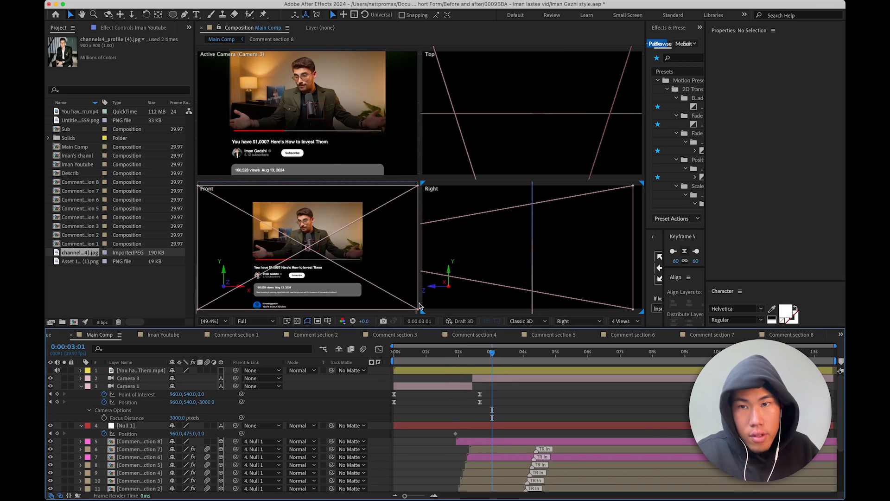
{"action": "scroll", "coordinate": [538, 163], "scroll_direction": "down", "scroll_amount": 1}
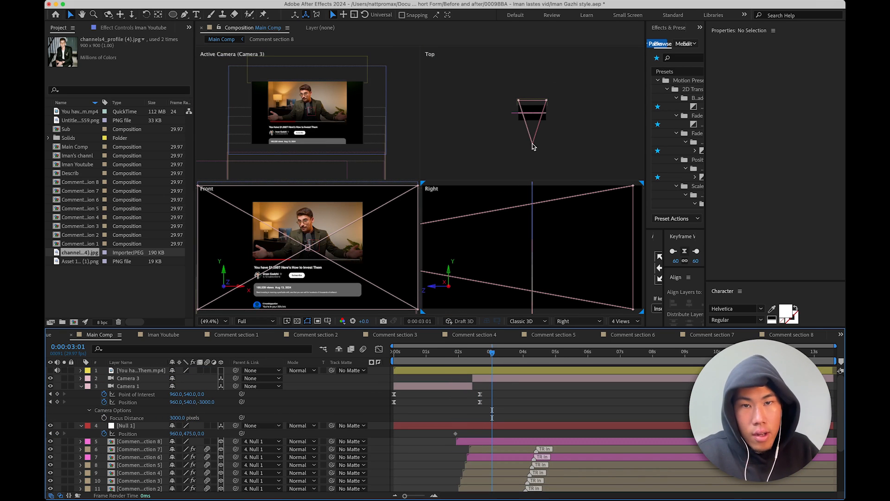
{"action": "left_click", "coordinate": [533, 143]}
{"action": "left_click_drag", "start_coordinate": [533, 133], "coordinate": [540, 128]}
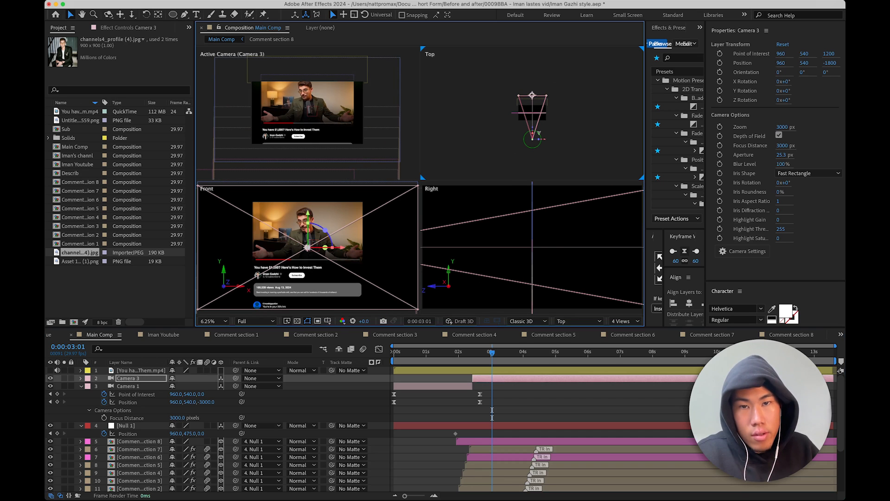
{"action": "left_click", "coordinate": [529, 274]}
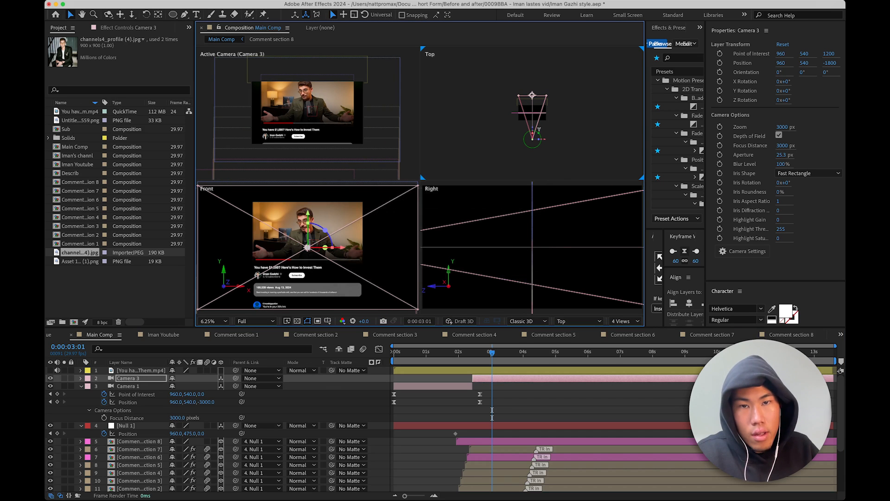
{"action": "mouse_move", "coordinate": [539, 132]}
{"action": "left_mouse_down"}
{"action": "mouse_move", "coordinate": [523, 142]}
{"action": "mouse_move", "coordinate": [515, 122]}
{"action": "mouse_move", "coordinate": [515, 132]}
{"action": "mouse_move", "coordinate": [533, 139]}
{"action": "left_mouse_up"}
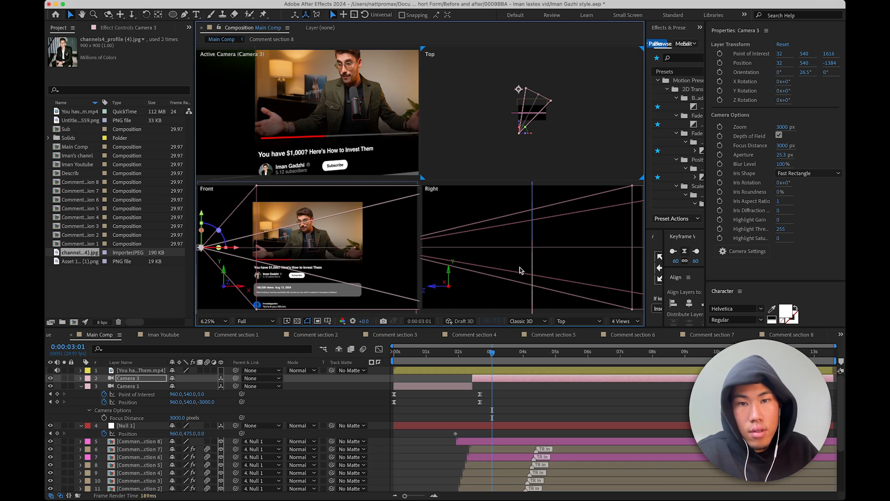
- Lower Camera 3 along the Y axis in the Front view to about Y 1380, down to the comments
{"action": "left_click_drag", "start_coordinate": [202, 225], "coordinate": [210, 294]}
{"action": "scroll", "coordinate": [366, 105], "scroll_direction": "down", "scroll_amount": 2}
{"action": "key", "text": "space"}
{"action": "left_click_drag", "start_coordinate": [344, 130], "coordinate": [343, 113]}
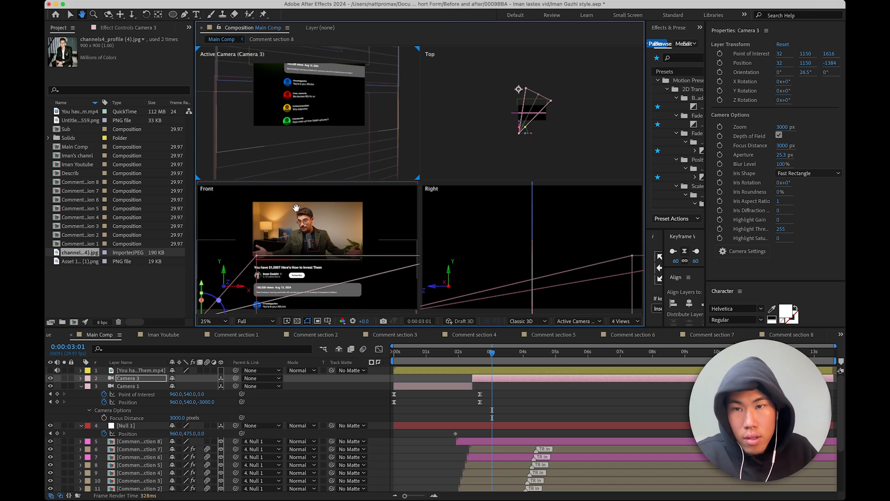
{"action": "key", "text": "space"}
{"action": "left_click_drag", "start_coordinate": [327, 268], "coordinate": [375, 203]}
{"action": "left_click_drag", "start_coordinate": [250, 227], "coordinate": [249, 253]}
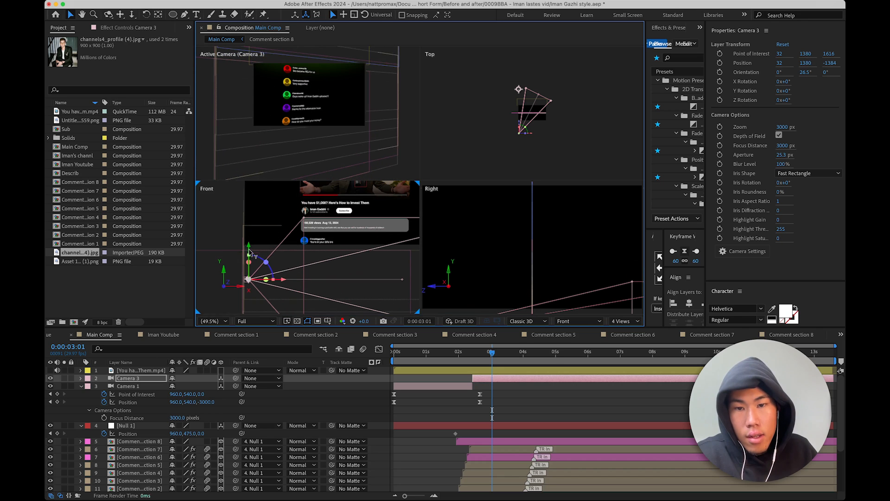
- Reselect Camera 3 and lower it further to about Y 1619, toward the last comments
{"action": "left_click", "coordinate": [248, 290]}
{"action": "scroll", "coordinate": [285, 127], "scroll_direction": "up", "scroll_amount": 3}
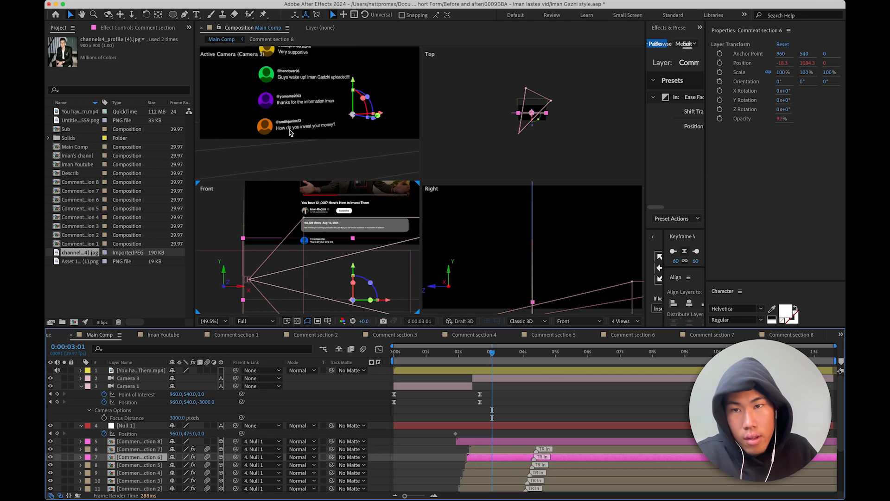
{"action": "left_click", "coordinate": [500, 381]}
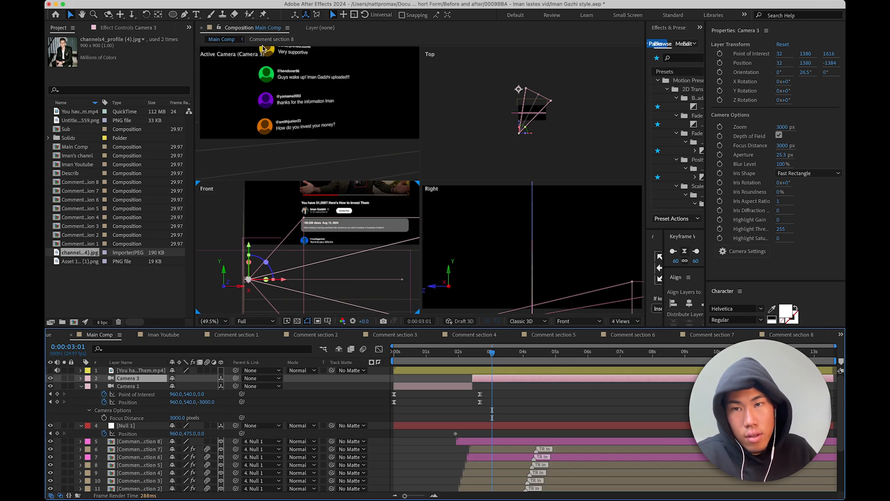
{"action": "scroll", "coordinate": [285, 95], "scroll_direction": "down", "scroll_amount": 3}
{"action": "left_click_drag", "start_coordinate": [249, 251], "coordinate": [251, 280]}
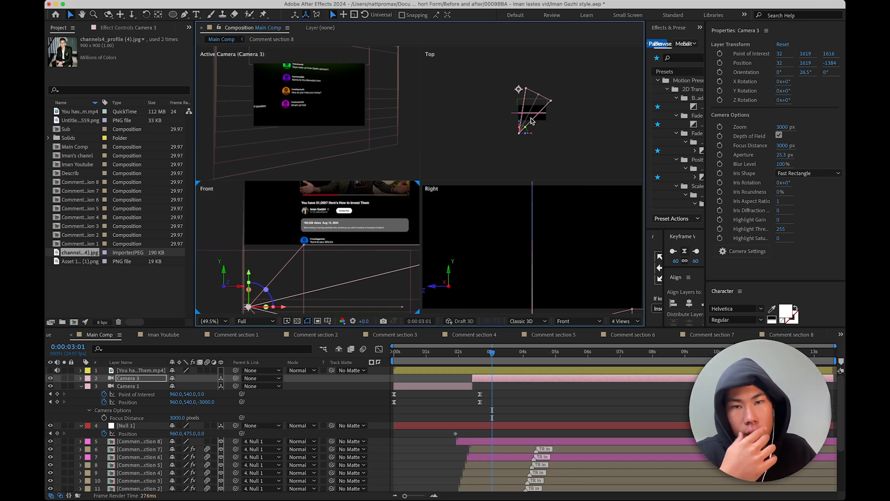
- Bring Camera 3 closer to the last comments, at about X 128, Y 1587, Z -872
{"action": "mouse_move", "coordinate": [519, 123]}
{"action": "left_mouse_down"}
{"action": "mouse_move", "coordinate": [519, 116]}
{"action": "mouse_move", "coordinate": [535, 130]}
{"action": "left_mouse_up"}
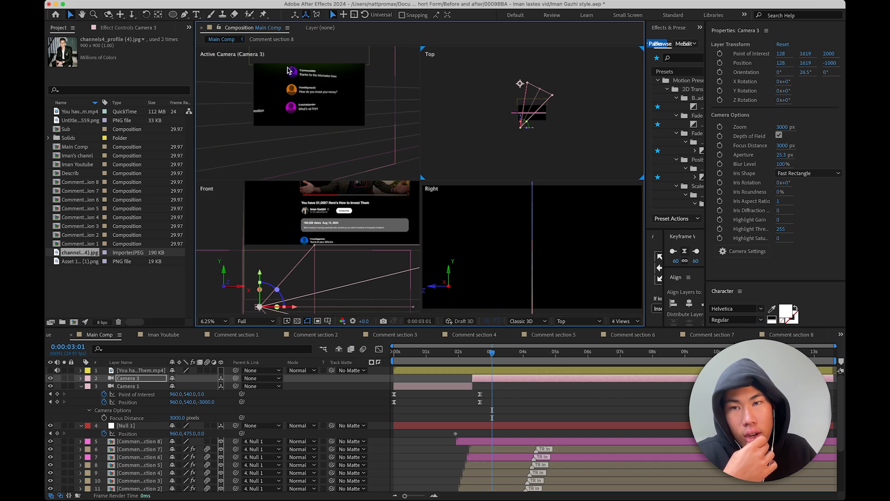
{"action": "left_click", "coordinate": [272, 76]}
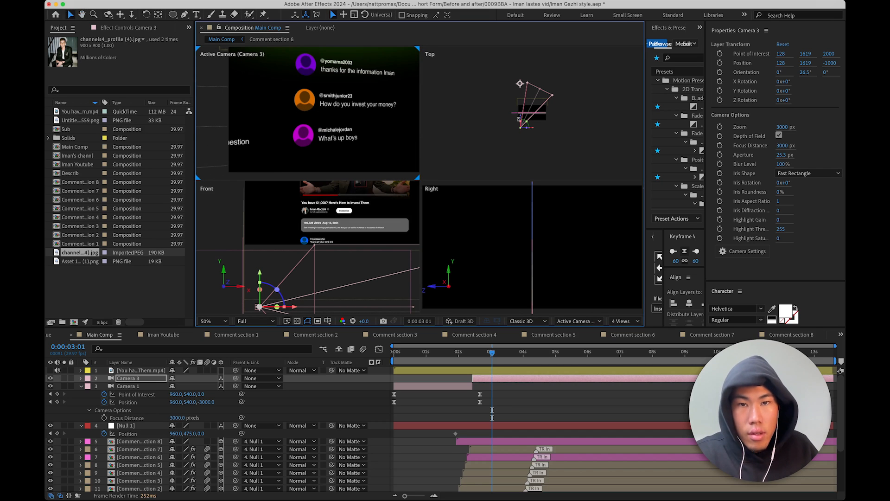
{"action": "left_click_drag", "start_coordinate": [522, 119], "coordinate": [522, 117]}
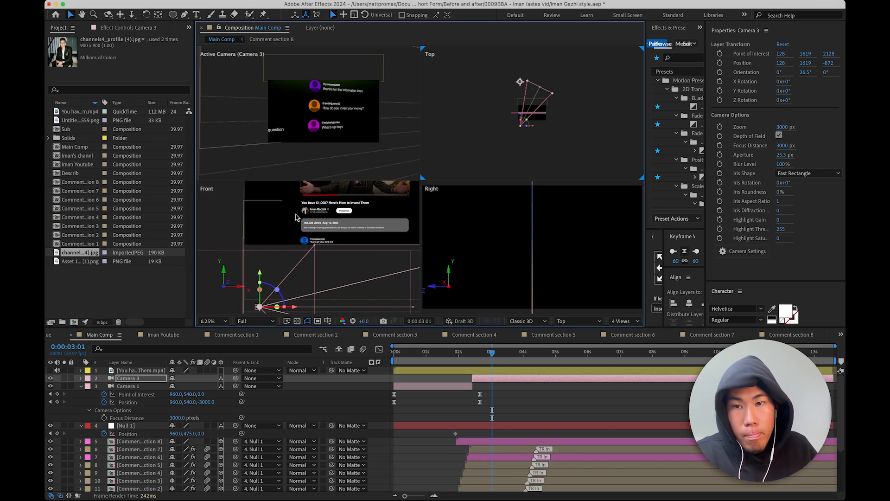
{"action": "left_click_drag", "start_coordinate": [261, 274], "coordinate": [261, 271]}
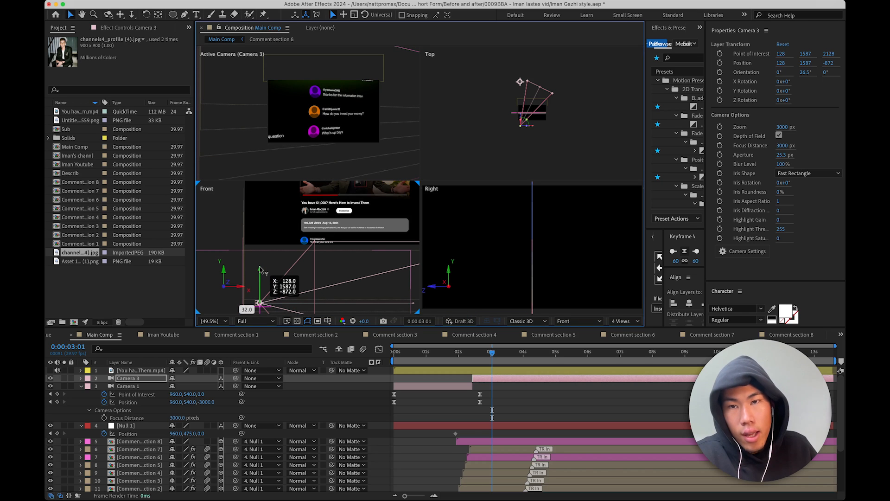
{"action": "left_click_drag", "start_coordinate": [260, 270], "coordinate": [260, 270]}
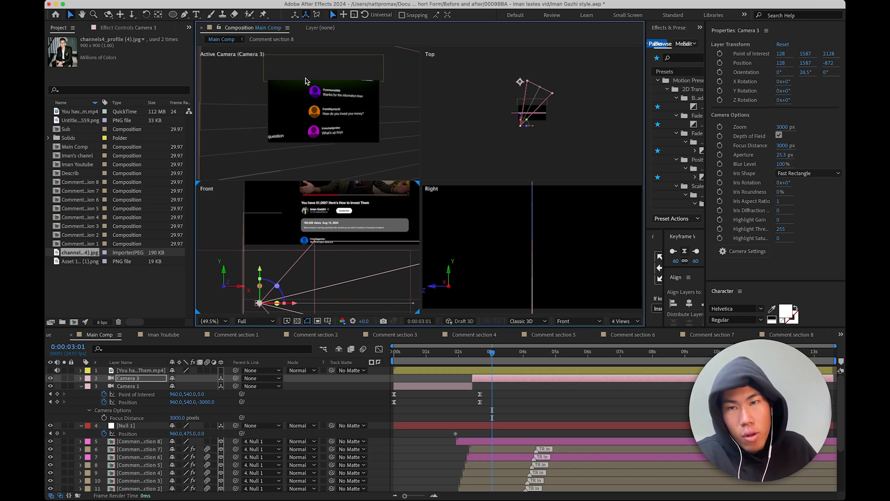
- Shift Camera 3 sideways to X 224 and fine-tune its height to Y 1591 to frame the last three comments
{"action": "left_click_drag", "start_coordinate": [538, 131], "coordinate": [534, 132]}
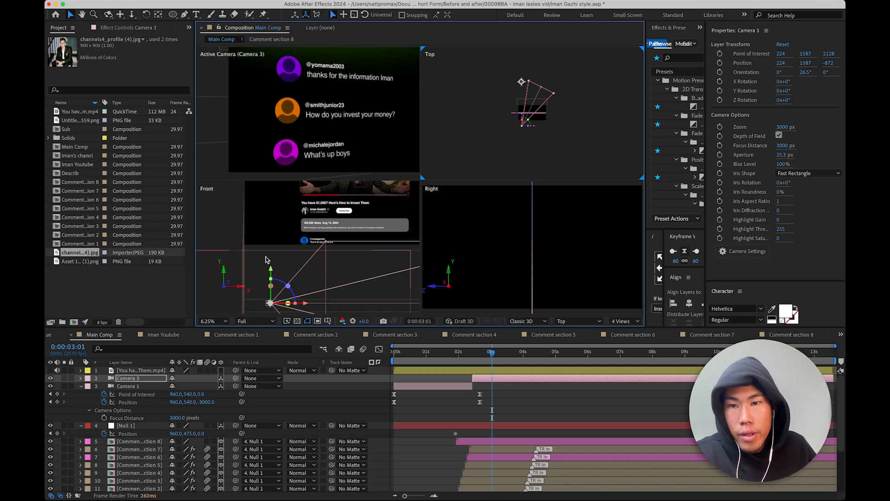
{"action": "left_click_drag", "start_coordinate": [271, 270], "coordinate": [270, 270]}
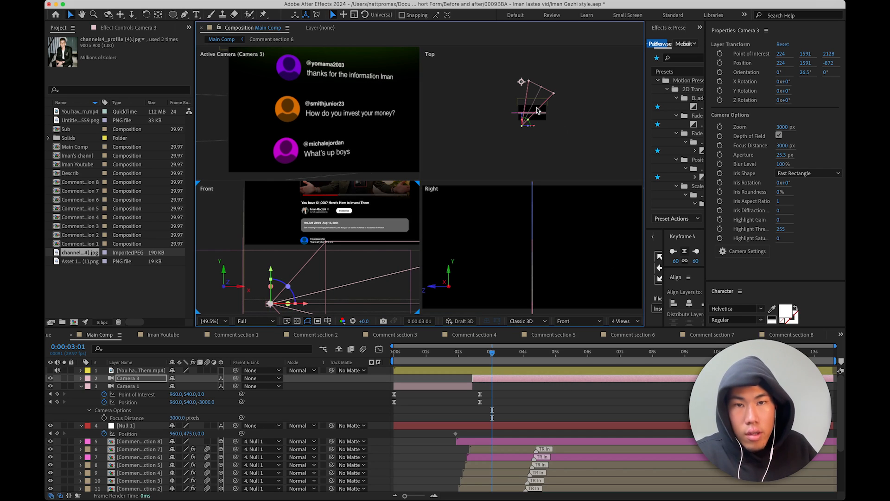
{"action": "left_click_drag", "start_coordinate": [530, 126], "coordinate": [533, 131]}
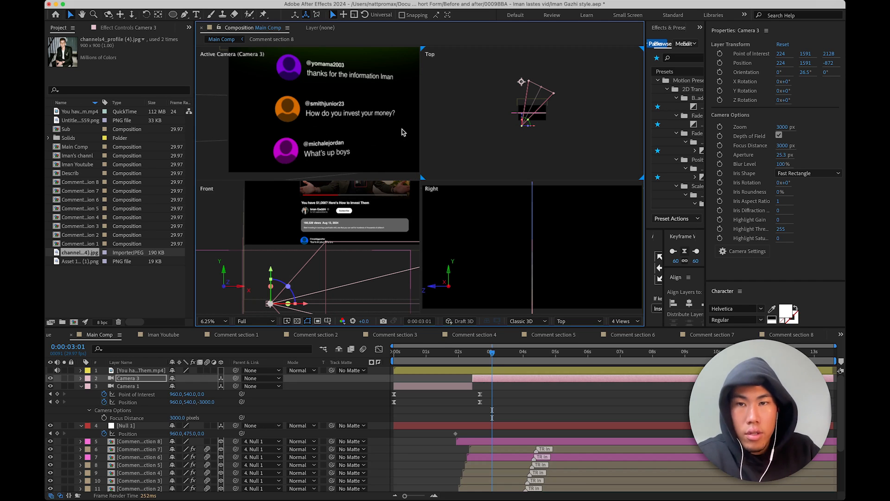
{"action": "left_click", "coordinate": [209, 136]}
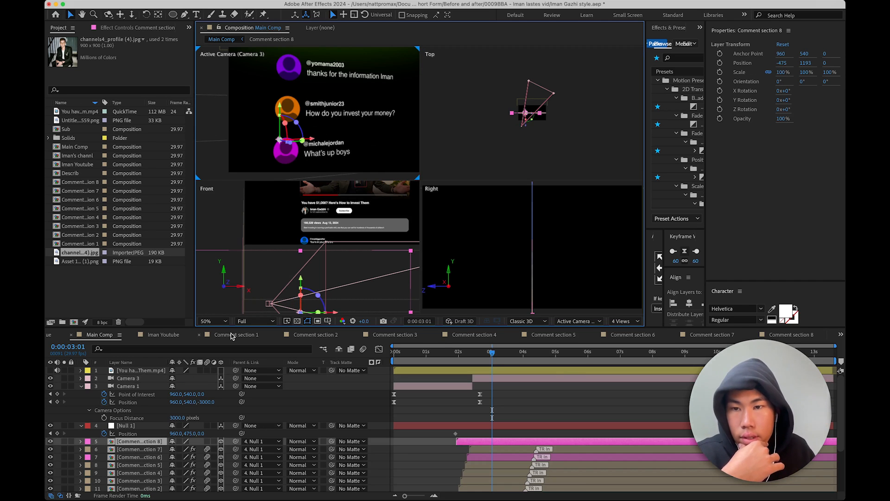
- Fit the composition view and scrub Main Comp between 0:00:01:28 and 0:00:03:21 to review the switch to Camera 3
{"action": "left_click", "coordinate": [221, 322]}
{"action": "left_click", "coordinate": [224, 330]}
{"action": "left_click", "coordinate": [529, 373]}
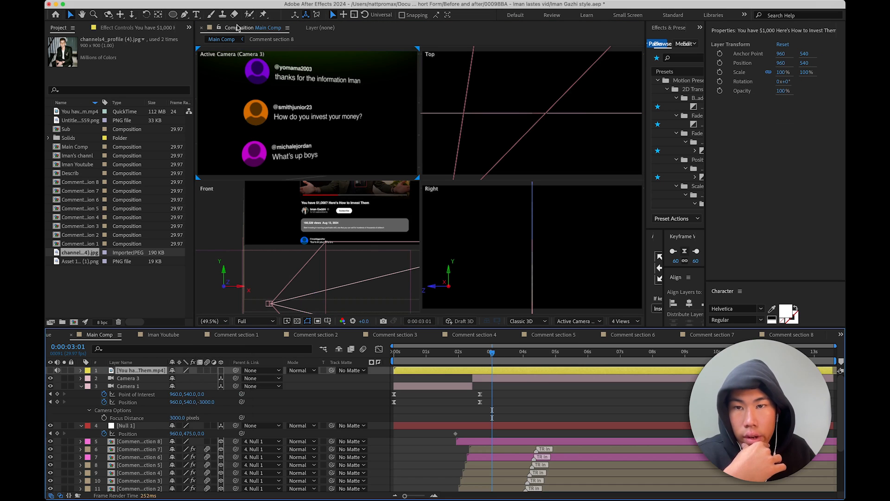
{"action": "left_click_drag", "start_coordinate": [452, 366], "coordinate": [471, 365]}
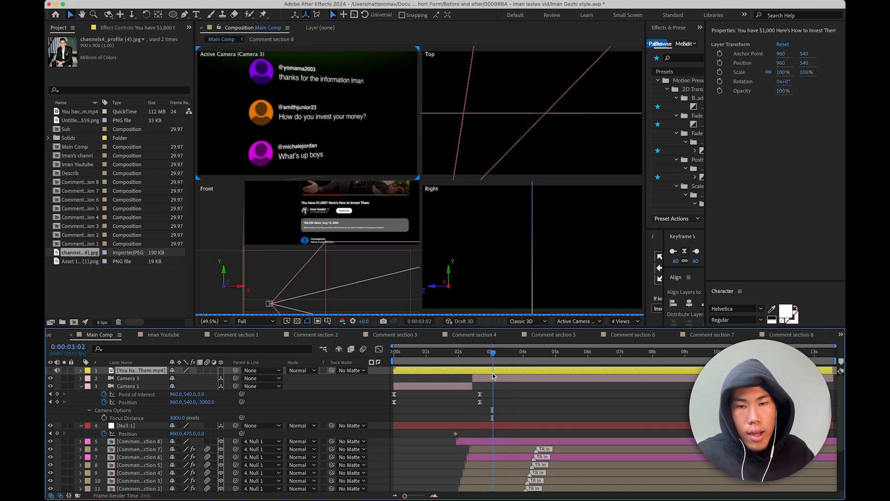
{"action": "left_click_drag", "start_coordinate": [511, 377], "coordinate": [457, 377]}
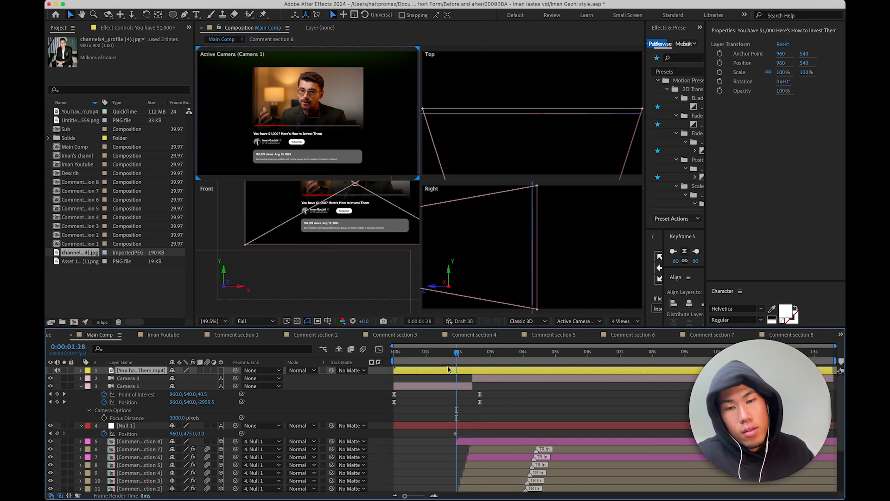
{"action": "left_click_drag", "start_coordinate": [490, 364], "coordinate": [513, 363]}
- Raise Camera 3 along the Y axis in the Front view to about Y 679, back up near the video section
{"action": "left_click", "coordinate": [502, 378]}
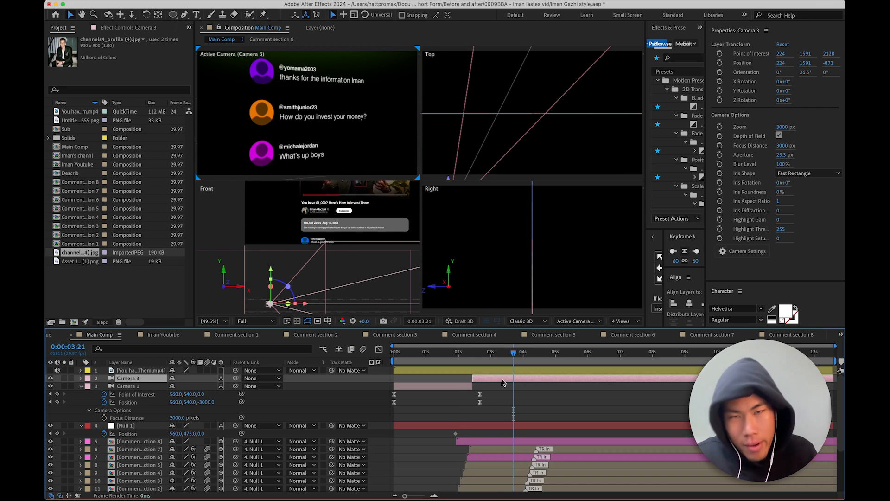
{"action": "scroll", "coordinate": [379, 207], "scroll_direction": "down", "scroll_amount": 1}
{"action": "scroll", "coordinate": [339, 131], "scroll_direction": "down", "scroll_amount": 2}
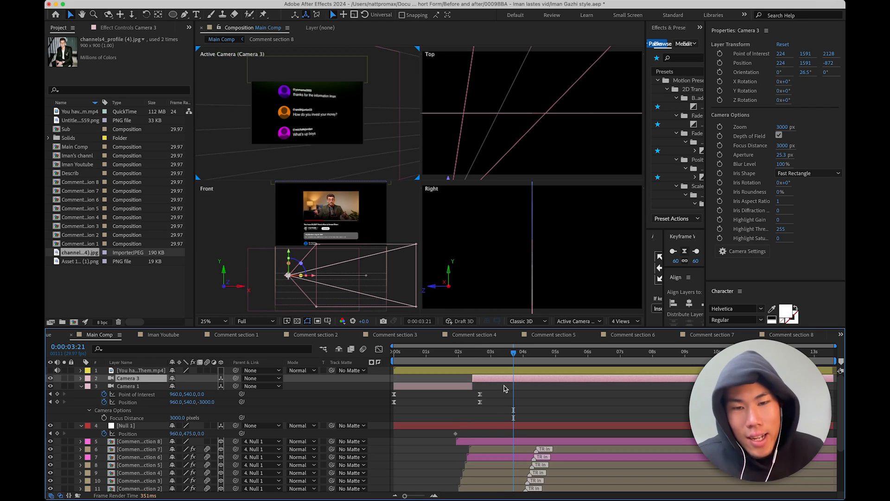
{"action": "left_click", "coordinate": [134, 426]}
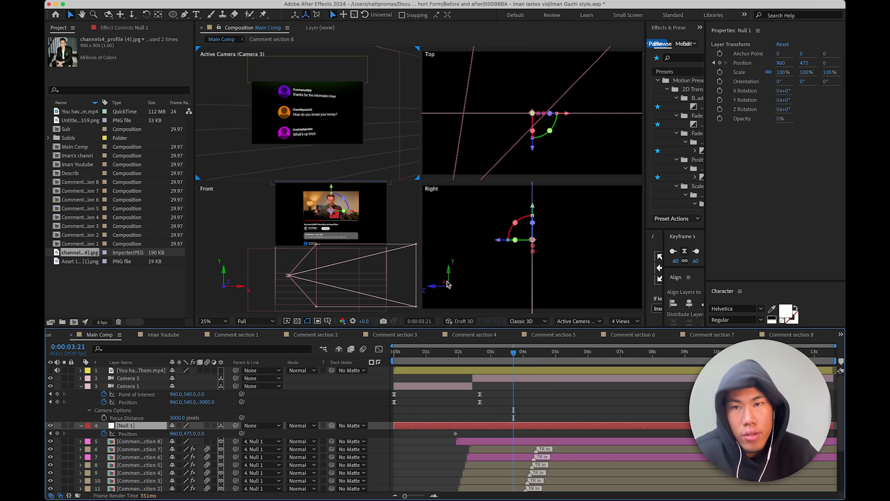
{"action": "left_click", "coordinate": [517, 377]}
{"action": "scroll", "coordinate": [313, 131], "scroll_direction": "down", "scroll_amount": 1}
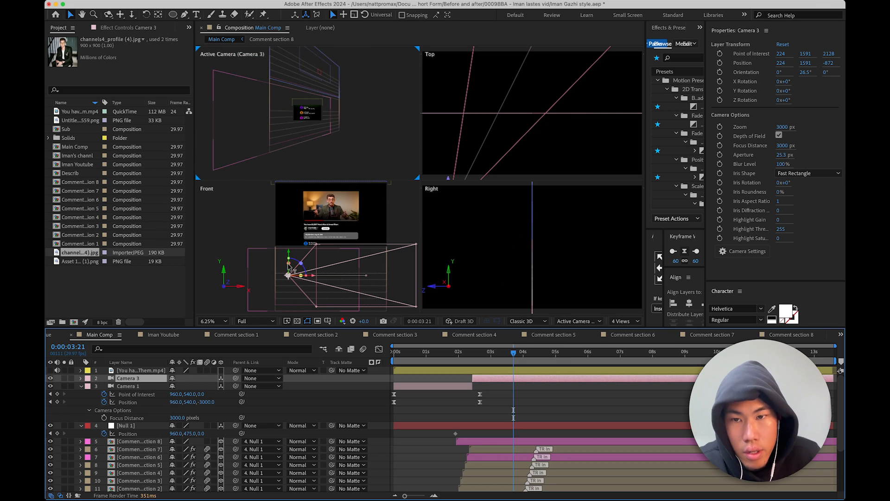
{"action": "left_click_drag", "start_coordinate": [288, 255], "coordinate": [286, 201]}
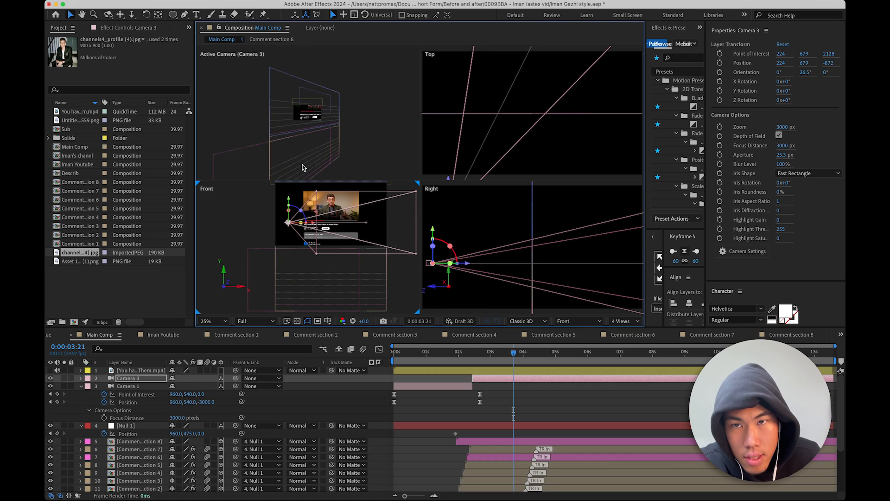
- Keyframe Null 1's Position at 0:00:03:21 with Y at -435.5, framing the last three comments in Camera 3
{"action": "left_click", "coordinate": [531, 426]}
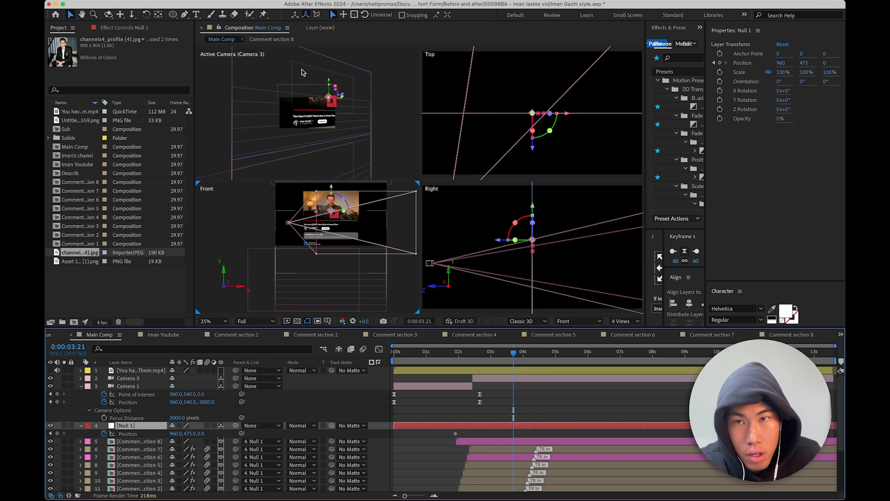
{"action": "left_click_drag", "start_coordinate": [330, 82], "coordinate": [331, 13]}
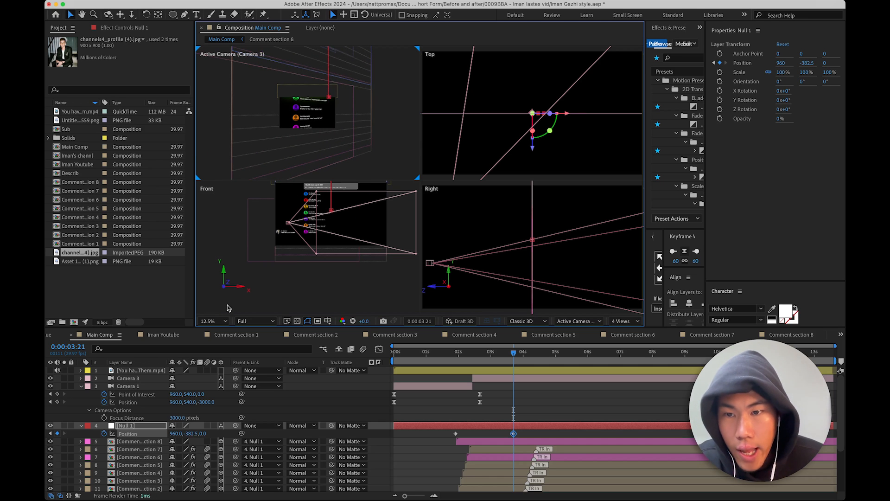
{"action": "left_click", "coordinate": [221, 320]}
{"action": "left_click", "coordinate": [218, 287]}
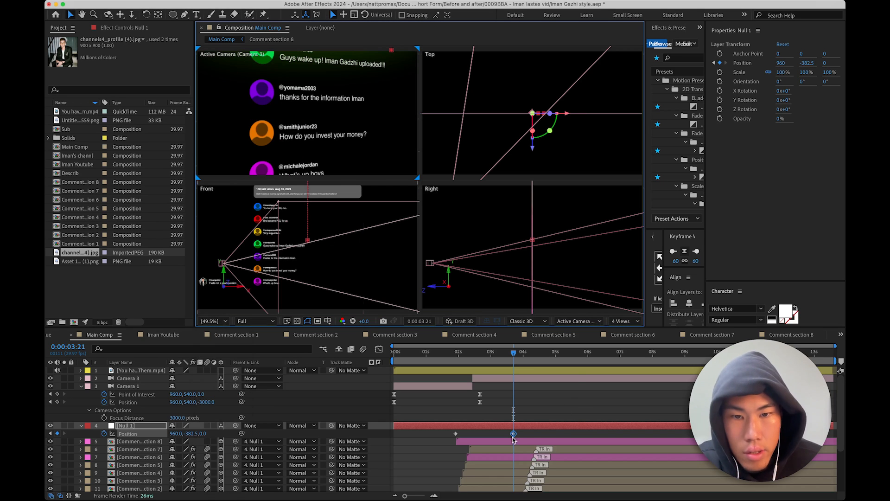
{"action": "left_click", "coordinate": [529, 425]}
{"action": "left_click_drag", "start_coordinate": [807, 63], "coordinate": [766, 78]}
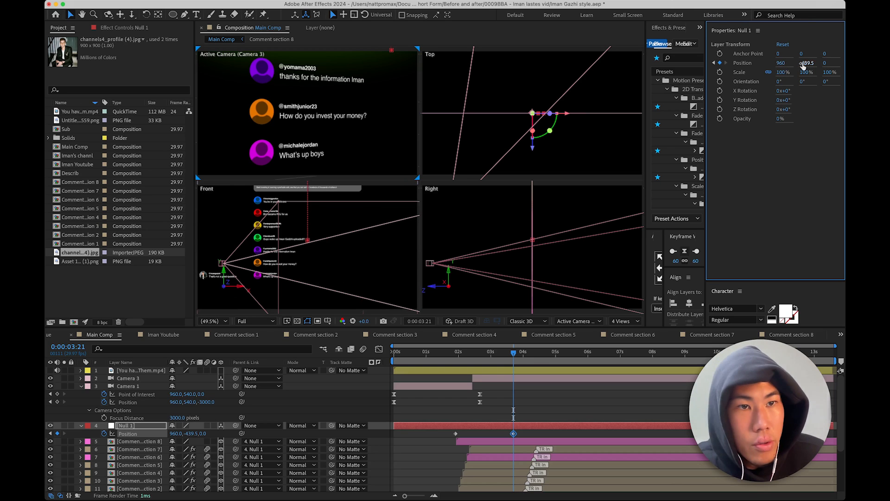
{"action": "left_click_drag", "start_coordinate": [807, 64], "coordinate": [809, 68]}
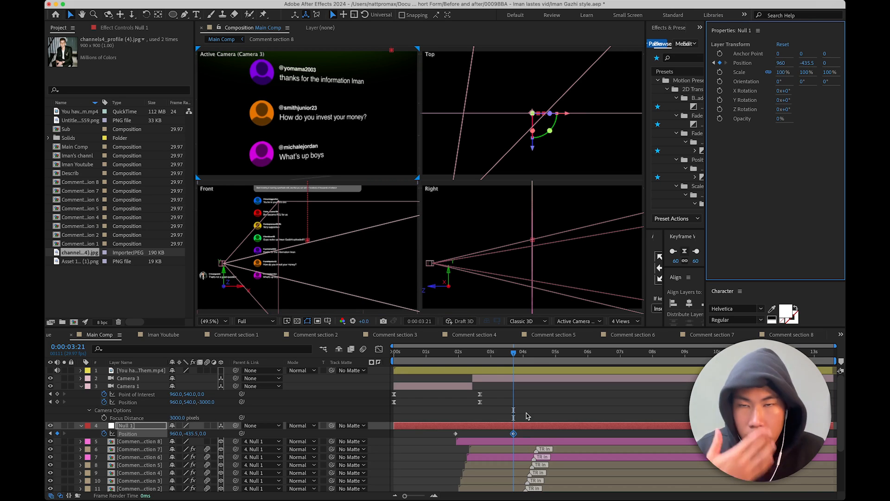
- Shift Null 1's first Position keyframe slightly earlier, apply Easy Ease to both Position keyframes, and scrub through the scroll
{"action": "left_click", "coordinate": [455, 433]}
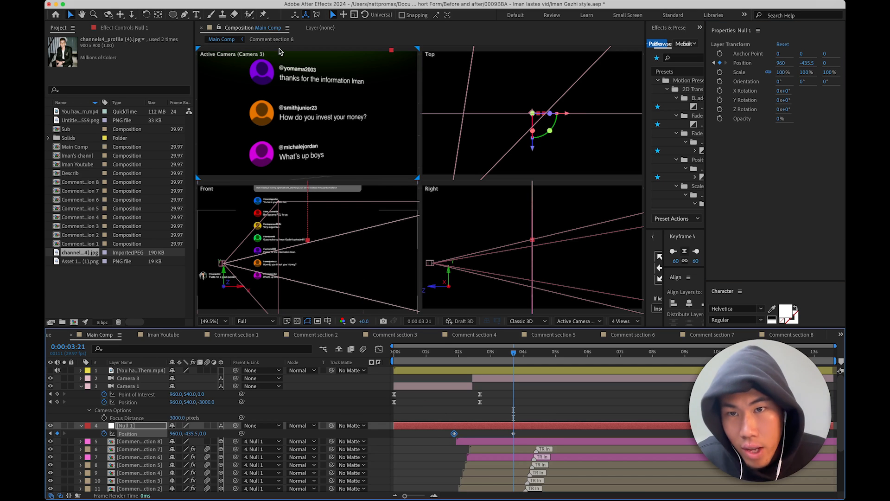
{"action": "left_click_drag", "start_coordinate": [438, 439], "coordinate": [542, 431]}
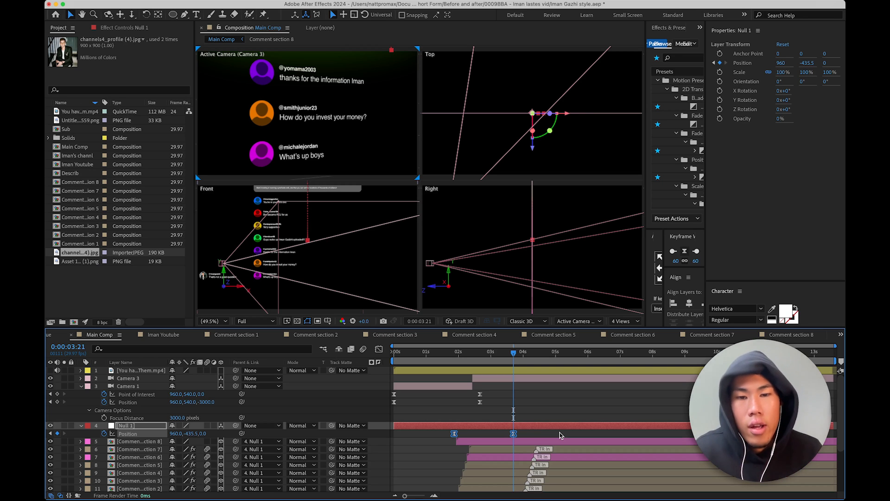
{"action": "left_click", "coordinate": [459, 358]}
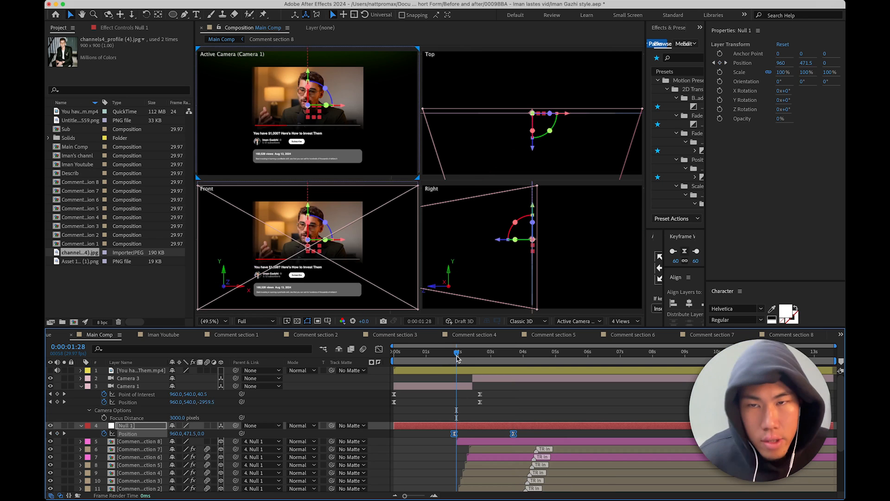
{"action": "left_click_drag", "start_coordinate": [460, 358], "coordinate": [483, 373]}
- Set the preview resolution to Quarter and place the playhead at 0:00:02:13, where Camera 3 takes over from Camera 1
{"action": "left_click", "coordinate": [265, 324]}
{"action": "left_click", "coordinate": [253, 373]}
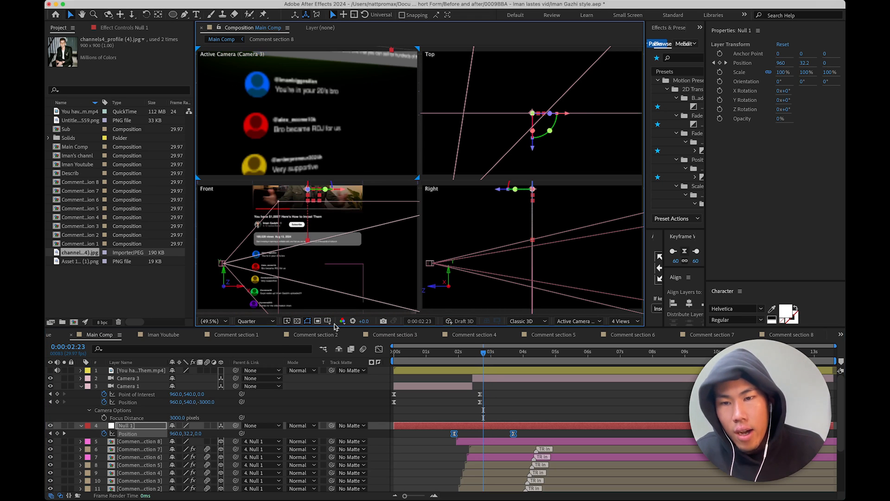
{"action": "left_click_drag", "start_coordinate": [452, 351], "coordinate": [473, 373]}
{"action": "left_click", "coordinate": [473, 420]}
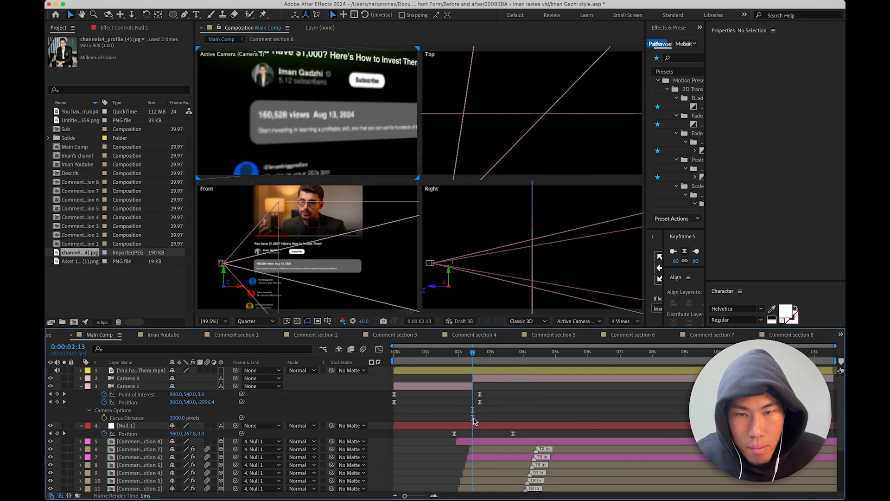
{"action": "scroll", "coordinate": [483, 393], "scroll_direction": "up", "scroll_amount": 4}
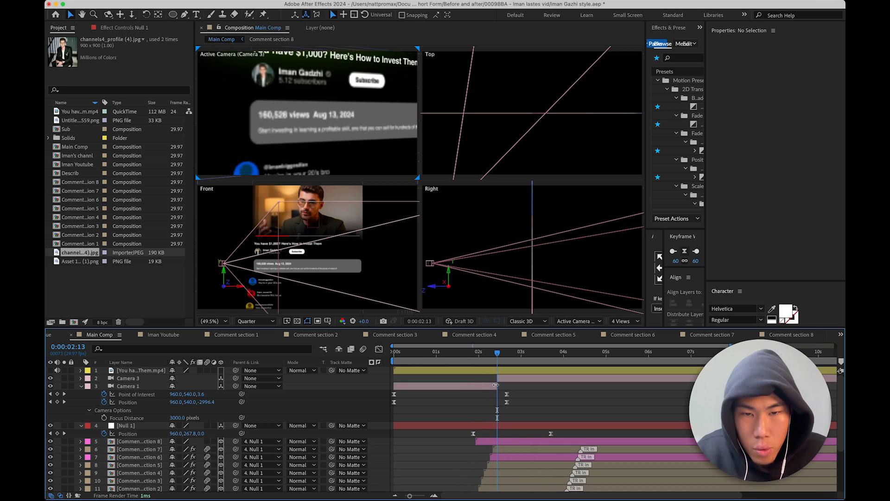
{"action": "left_click", "coordinate": [492, 387]}
{"action": "left_click", "coordinate": [519, 379]}
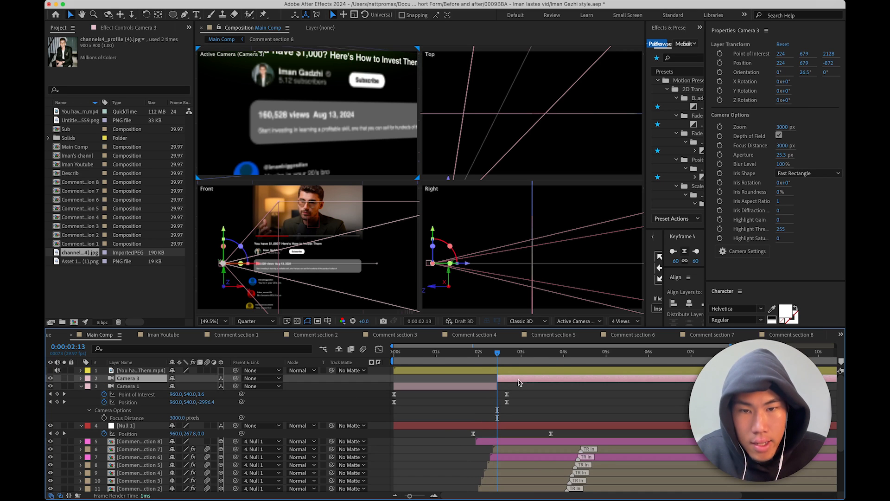
- Shift Null 1's first Position keyframe to 0:00:01:25 and shape its speed graph into a sharp peak near the camera cut
{"action": "left_click", "coordinate": [473, 433]}
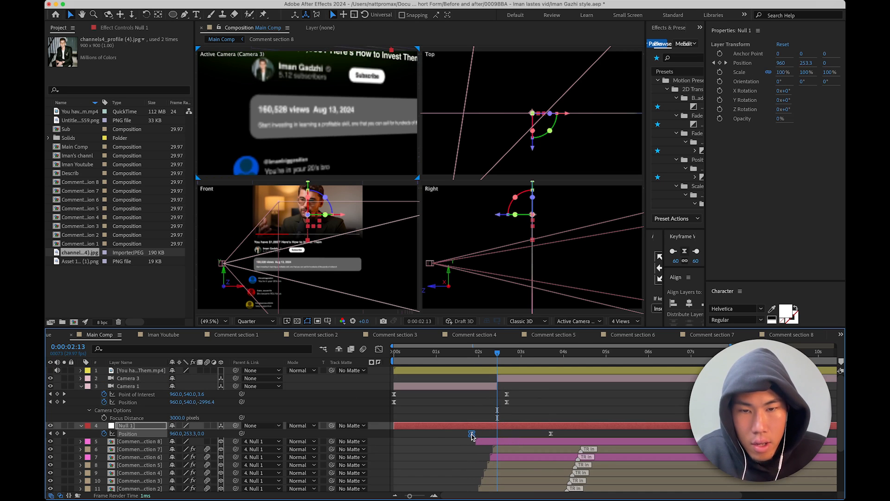
{"action": "left_click", "coordinate": [378, 350]}
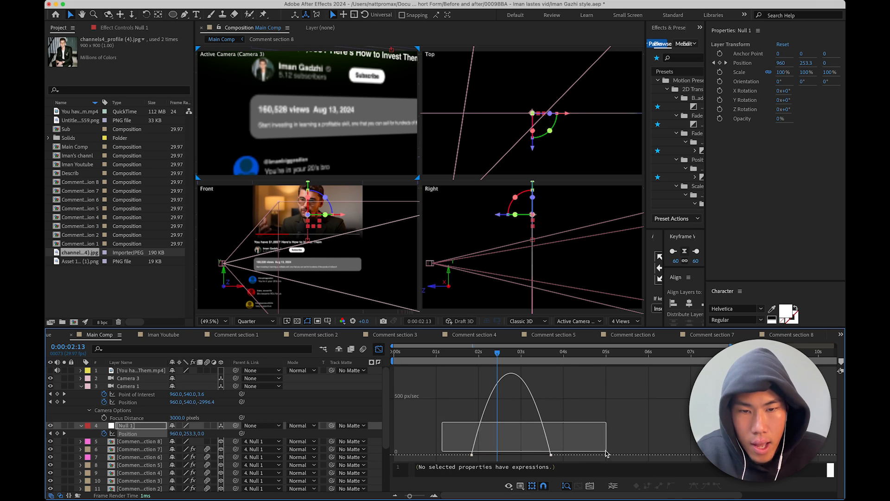
{"action": "left_click", "coordinate": [518, 373]}
{"action": "left_click_drag", "start_coordinate": [485, 451], "coordinate": [479, 451]}
{"action": "left_click_drag", "start_coordinate": [538, 453], "coordinate": [494, 455]}
{"action": "key", "text": "super+z"}
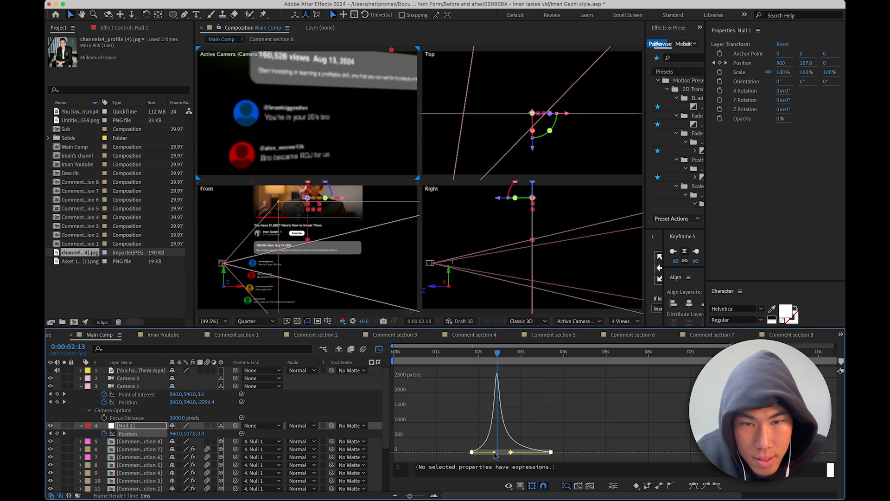
{"action": "left_click_drag", "start_coordinate": [494, 454], "coordinate": [495, 456]}
{"action": "left_click", "coordinate": [379, 350]}
- Zoom out the composition view and preview the comment scroll from about 0:00:01:25
{"action": "scroll", "coordinate": [301, 135], "scroll_direction": "down", "scroll_amount": 2}
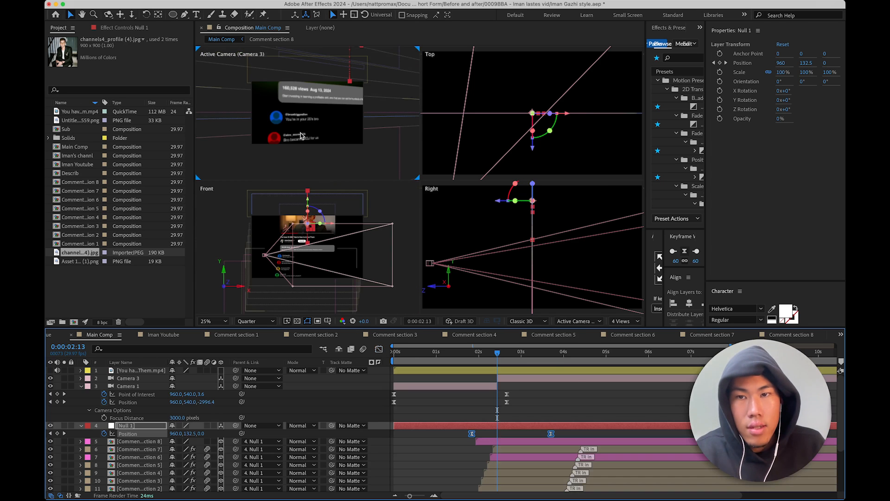
{"action": "left_click", "coordinate": [473, 361]}
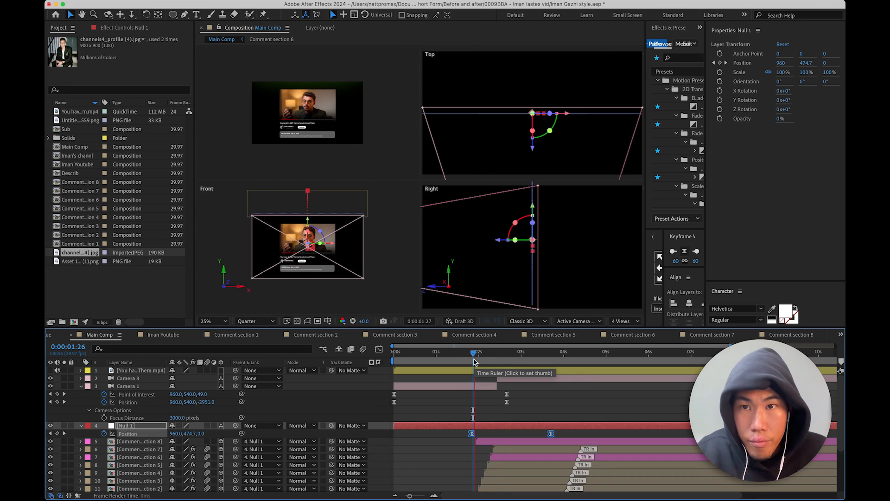
{"action": "key", "text": "space"}
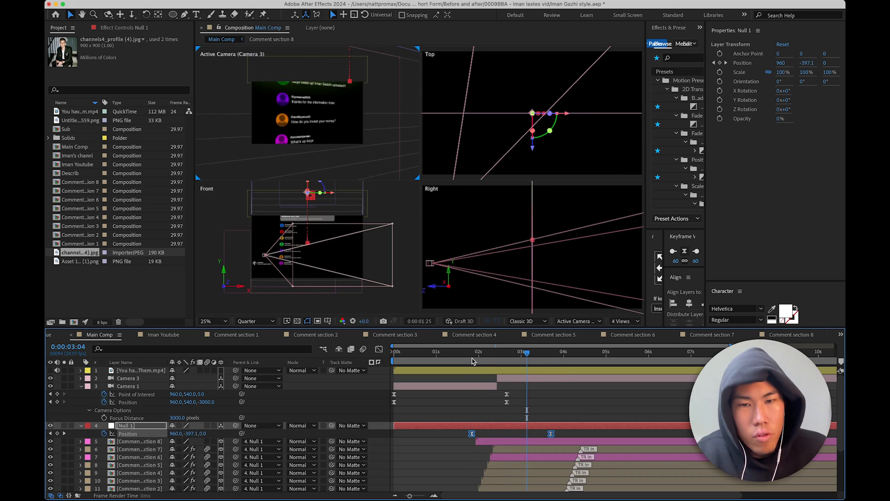
{"action": "left_click", "coordinate": [472, 361]}
{"action": "key", "text": "space"}
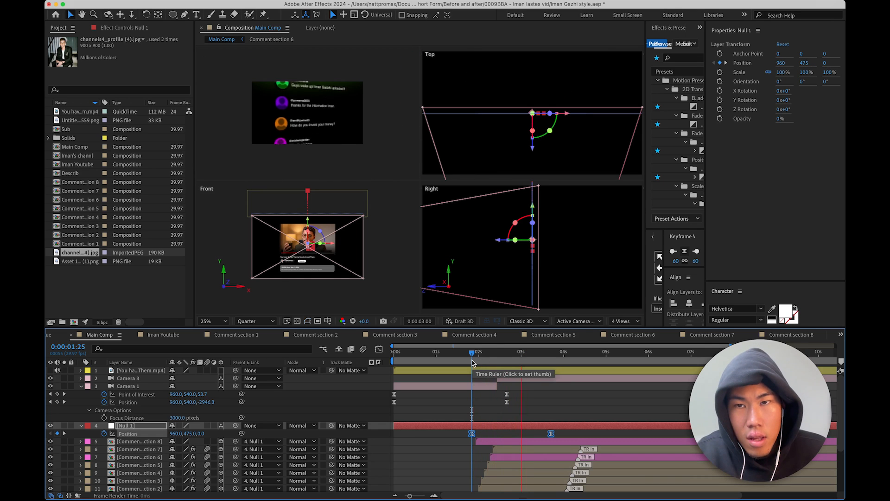
{"action": "left_click", "coordinate": [478, 362]}
- Move Null 1's last Position keyframe to about 0:00:04:18 and extend its incoming ease so the speed peaks earlier, near the camera cut
{"action": "left_click_drag", "start_coordinate": [551, 433], "coordinate": [589, 434]}
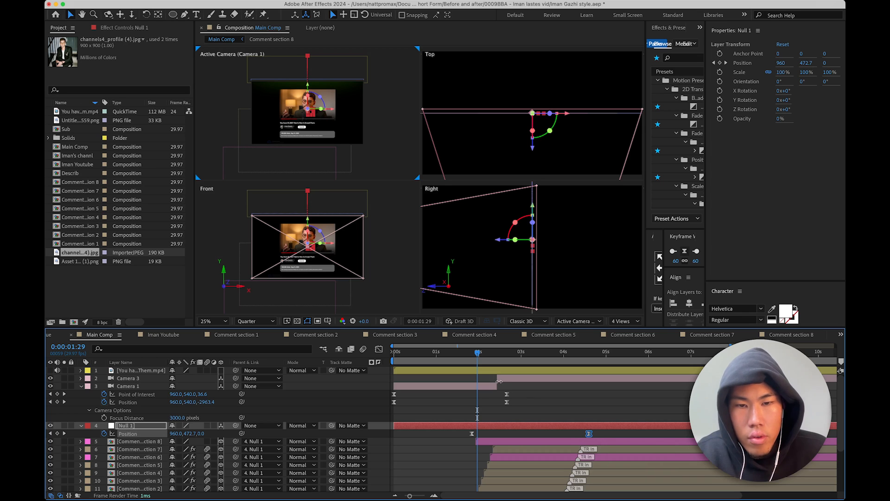
{"action": "left_click", "coordinate": [379, 349]}
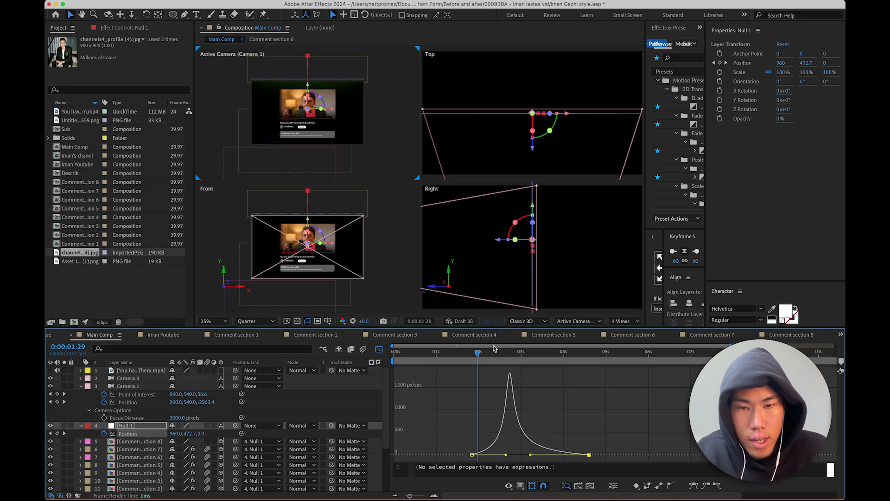
{"action": "left_click", "coordinate": [379, 349]}
{"action": "mouse_move", "coordinate": [480, 364]}
{"action": "left_mouse_down"}
{"action": "mouse_move", "coordinate": [503, 361]}
{"action": "mouse_move", "coordinate": [495, 357]}
{"action": "left_mouse_up"}
{"action": "left_click", "coordinate": [379, 349]}
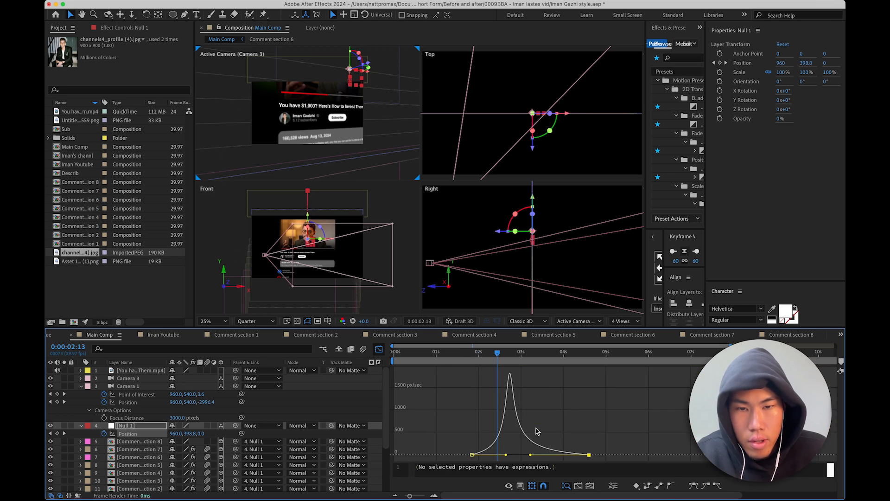
{"action": "left_click_drag", "start_coordinate": [531, 457], "coordinate": [494, 458]}
{"action": "left_click", "coordinate": [527, 459]}
{"action": "left_click", "coordinate": [379, 348]}
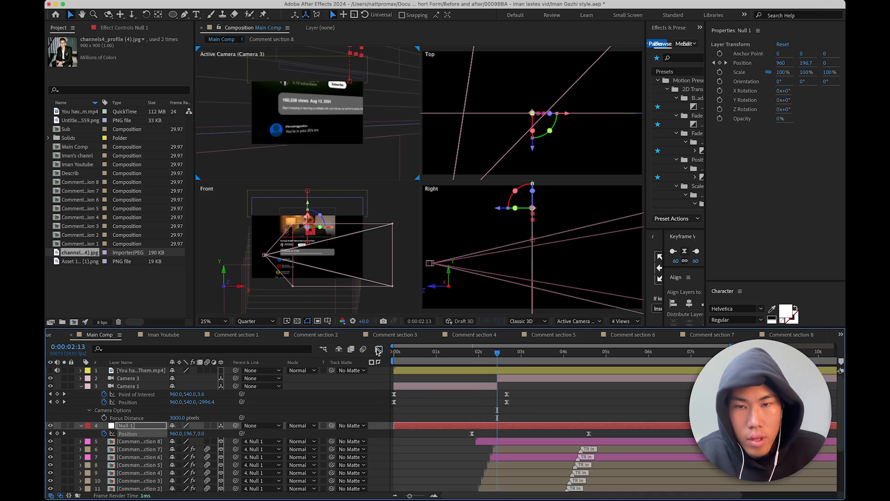
- Preview the retimed comment scroll across the camera cut, starting from about 0:00:01:26
{"action": "left_click", "coordinate": [473, 356]}
{"action": "key", "text": "space"}
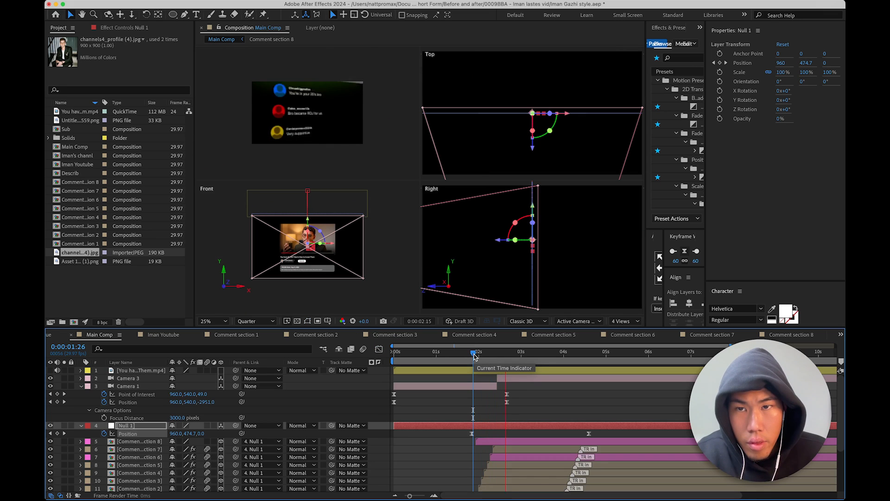
{"action": "left_click", "coordinate": [477, 355]}
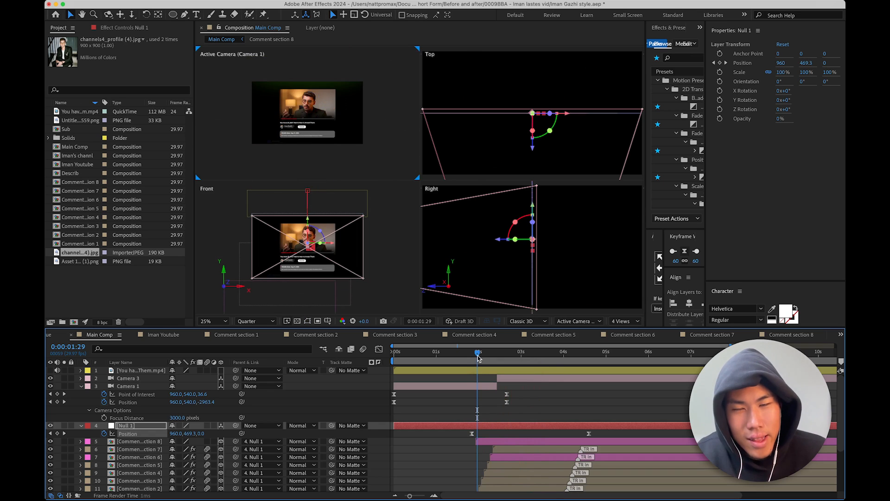
{"action": "left_click", "coordinate": [476, 356]}
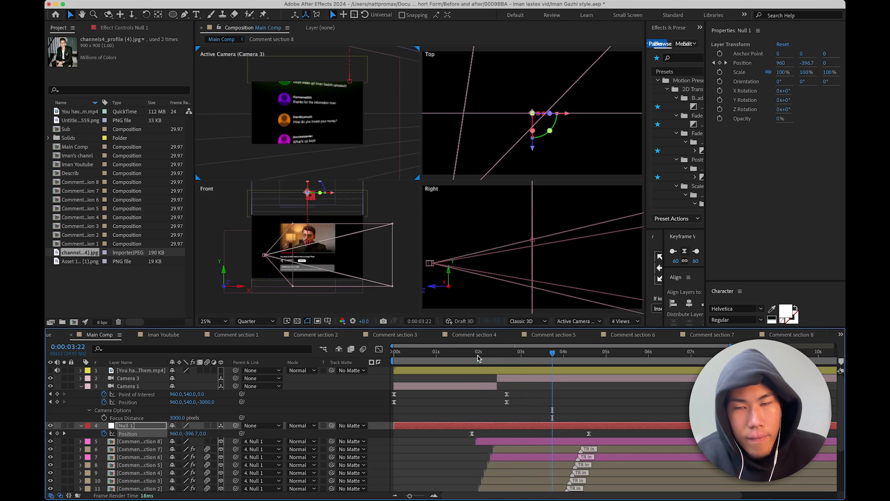
{"action": "key", "text": "space"}
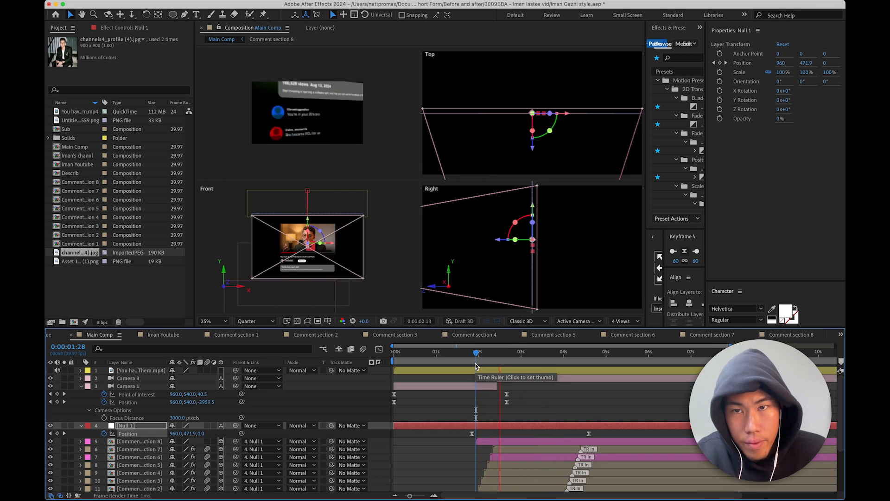
- Preview the comment scroll across the camera cut, starting from 0:00:01:20
{"action": "key", "text": "space"}
{"action": "left_click", "coordinate": [465, 367]}
{"action": "key", "text": "space"}
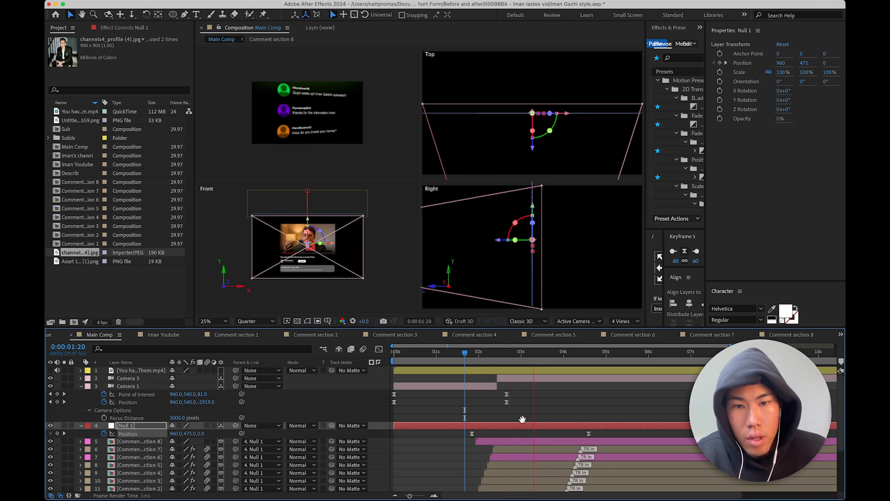
{"action": "left_click", "coordinate": [523, 386]}
- Slightly shorten the incoming ease of Null 1's last Position keyframe in the speed graph and check the frame at 0:00:02:13
{"action": "left_click", "coordinate": [477, 426]}
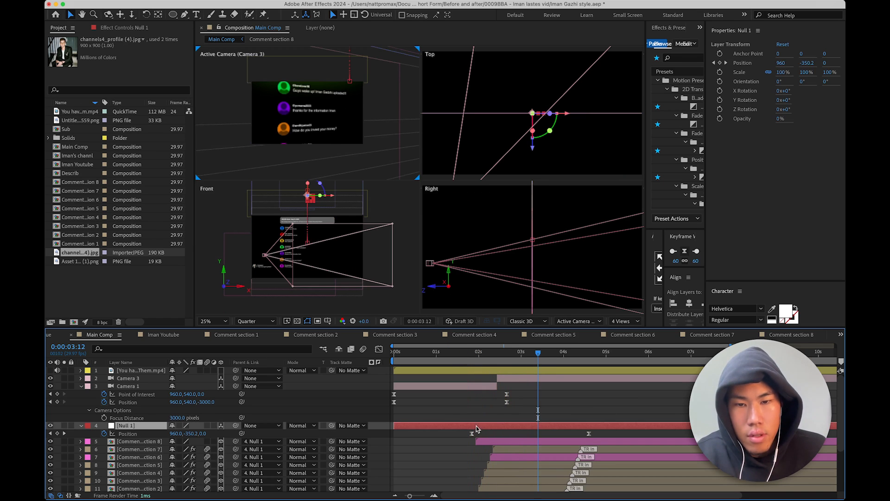
{"action": "left_click", "coordinate": [378, 349]}
{"action": "left_click", "coordinate": [128, 433]}
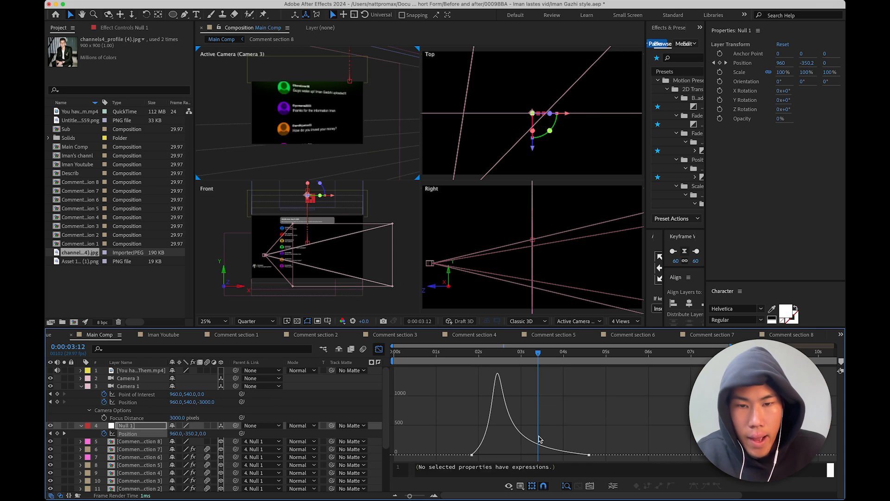
{"action": "left_click_drag", "start_coordinate": [531, 456], "coordinate": [535, 454]}
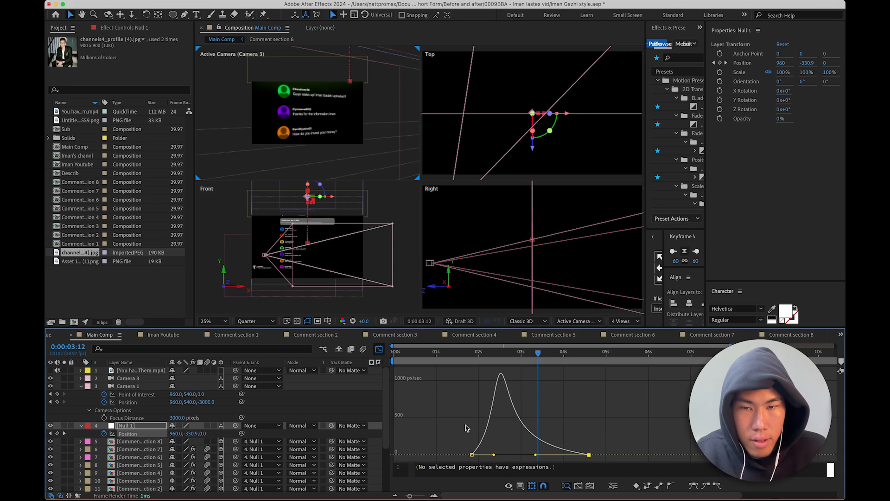
{"action": "left_click", "coordinate": [382, 351]}
{"action": "left_click", "coordinate": [497, 361]}
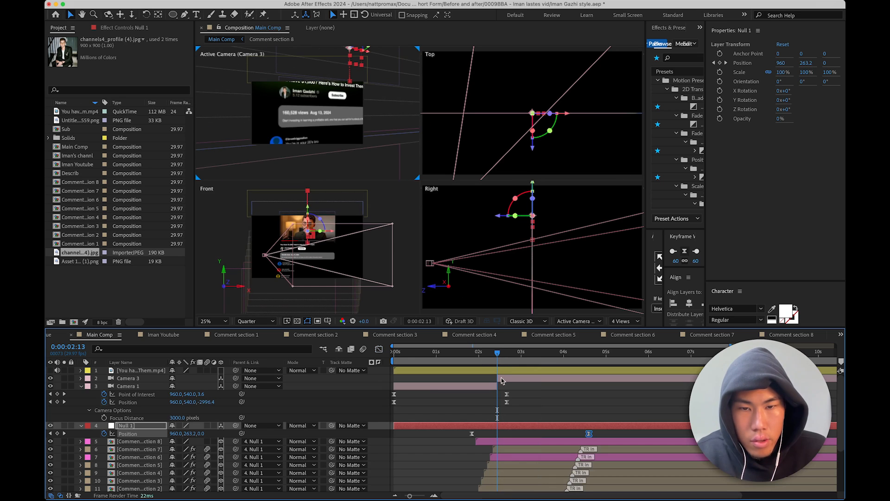
- Shorten the outgoing ease of Null 1's first Position keyframe so the speed peaks at the camera cut, 0:00:02:13
{"action": "double_click", "coordinate": [509, 427]}
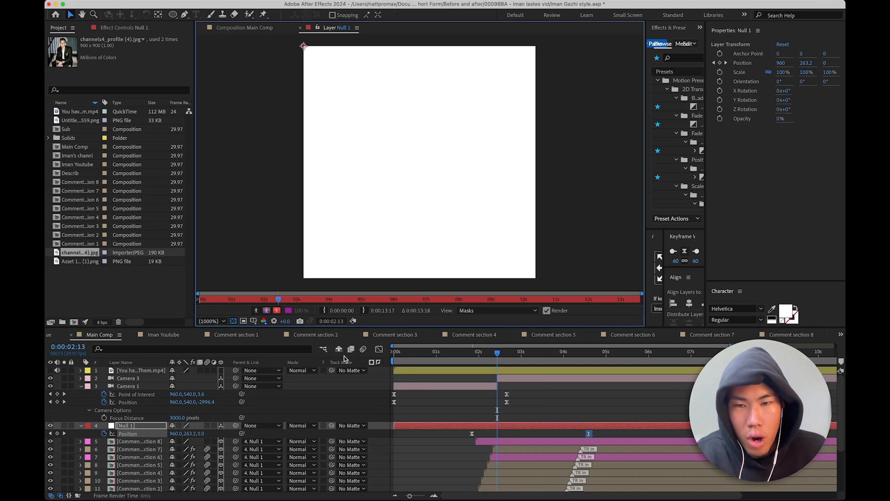
{"action": "left_click", "coordinate": [379, 349]}
{"action": "left_click", "coordinate": [247, 28]}
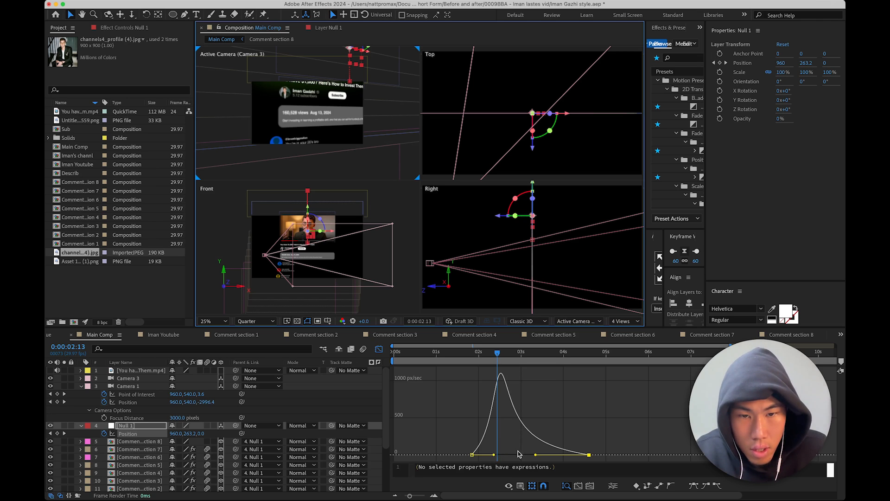
{"action": "left_click_drag", "start_coordinate": [495, 456], "coordinate": [491, 456]}
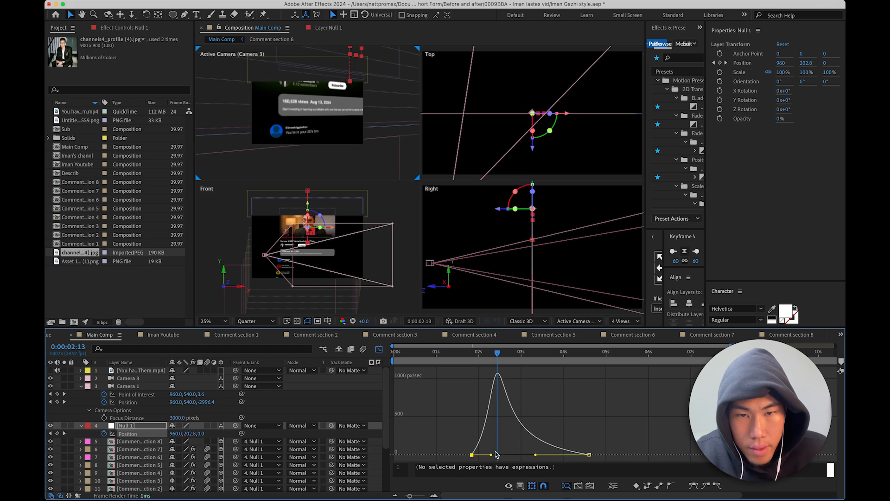
{"action": "left_click", "coordinate": [467, 360]}
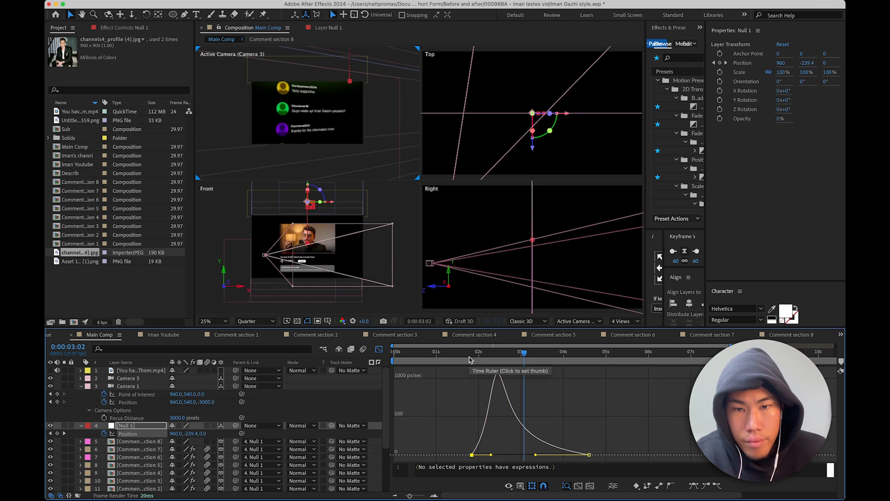
{"action": "left_click", "coordinate": [471, 362]}
{"action": "left_click_drag", "start_coordinate": [470, 362], "coordinate": [498, 364]}
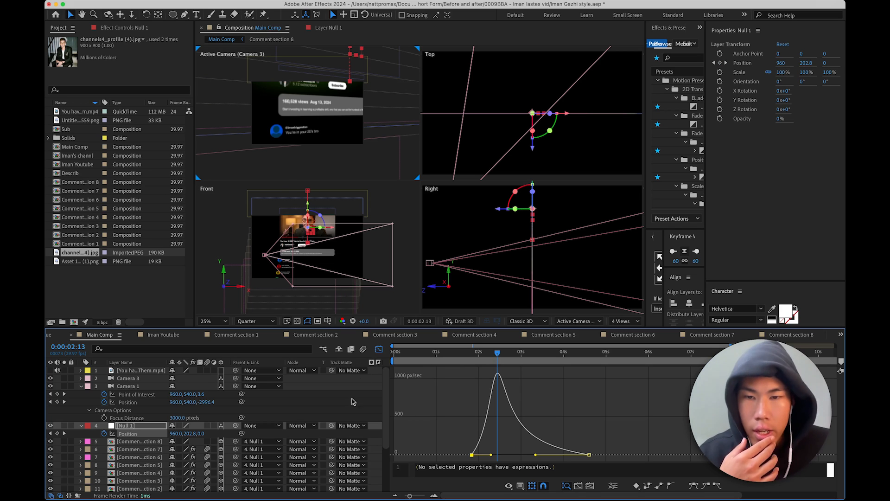
- Examine the scroll motion around the cut from Camera 1 to Camera 3, between about 0:00:02:06 and 0:00:03:22
{"action": "left_click", "coordinate": [378, 350]}
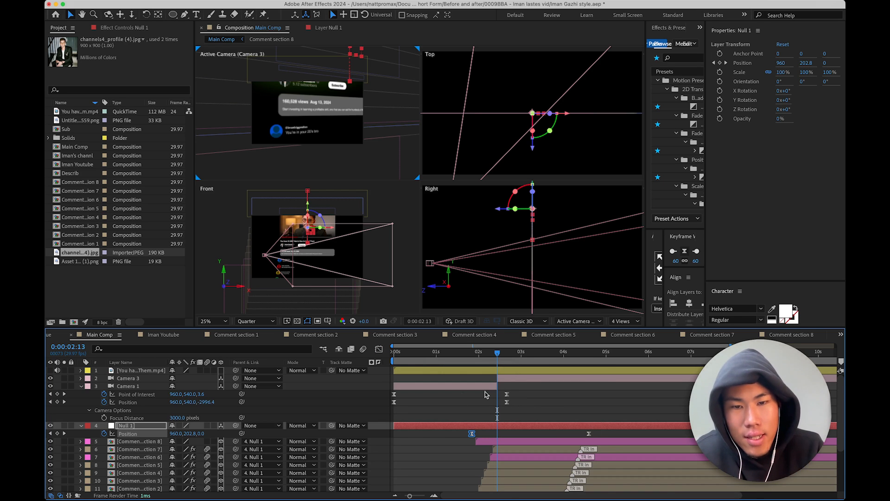
{"action": "left_click", "coordinate": [379, 349]}
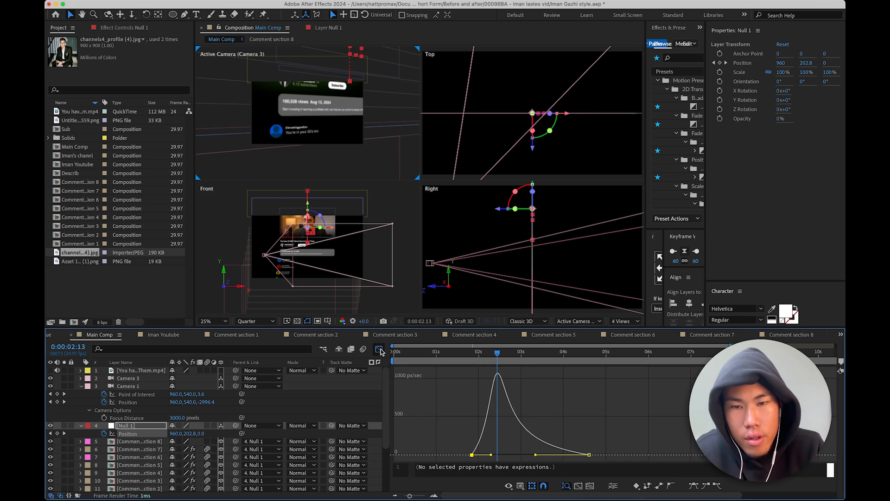
{"action": "left_click", "coordinate": [379, 350]}
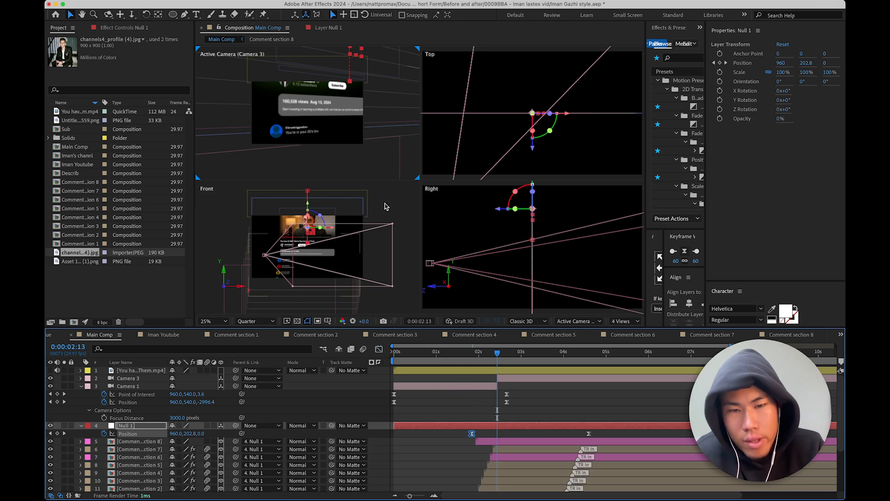
{"action": "left_click", "coordinate": [488, 353]}
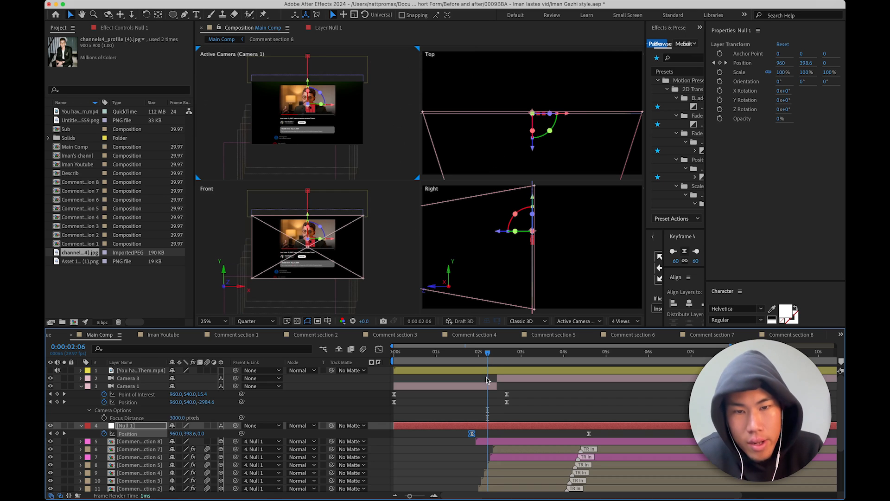
{"action": "left_click_drag", "start_coordinate": [487, 356], "coordinate": [498, 356]}
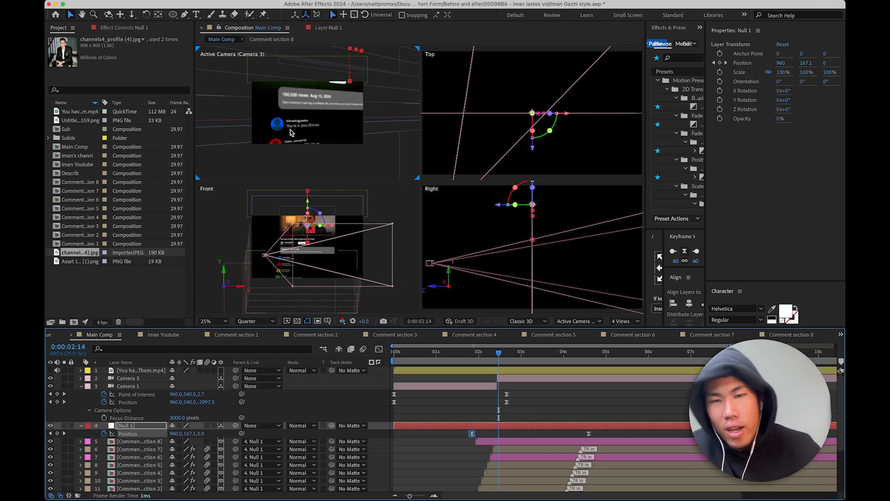
{"action": "left_click", "coordinate": [497, 354]}
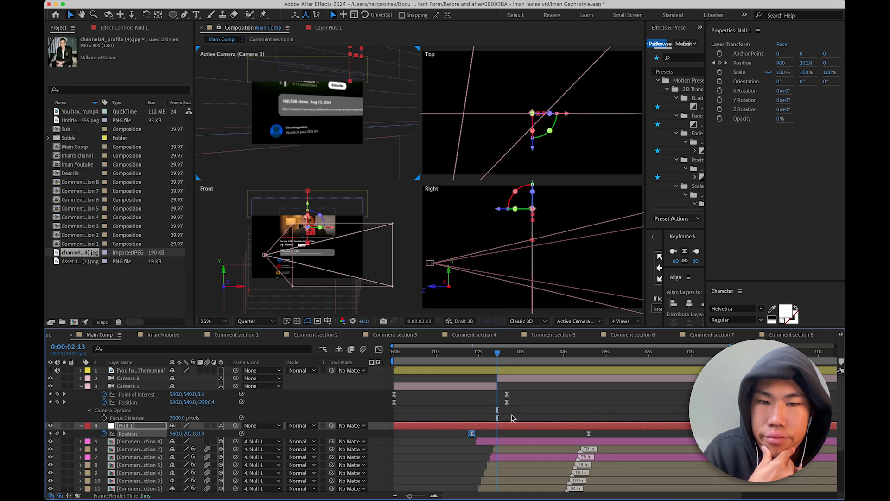
{"action": "left_click", "coordinate": [517, 384]}
{"action": "left_click", "coordinate": [512, 378]}
{"action": "left_click_drag", "start_coordinate": [499, 355], "coordinate": [515, 368]}
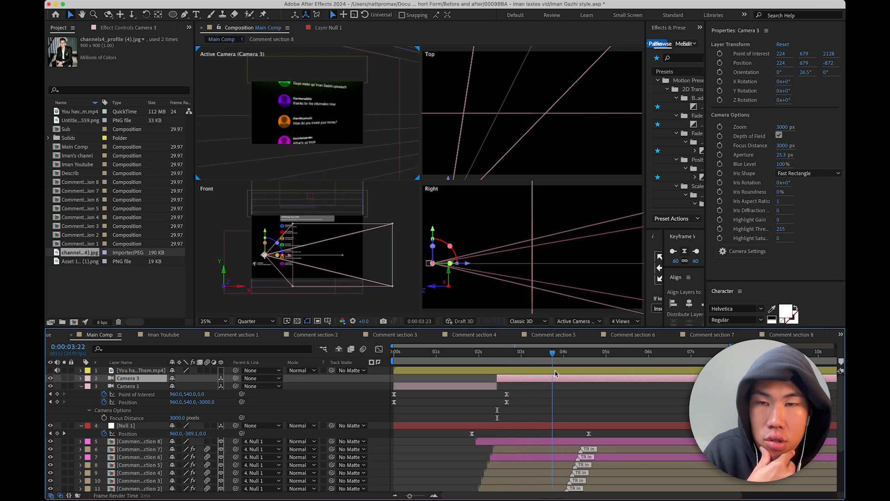
{"action": "mouse_move", "coordinate": [514, 378]}
{"action": "left_mouse_down"}
{"action": "mouse_move", "coordinate": [523, 379]}
{"action": "mouse_move", "coordinate": [495, 384]}
{"action": "mouse_move", "coordinate": [522, 383]}
{"action": "left_mouse_up"}
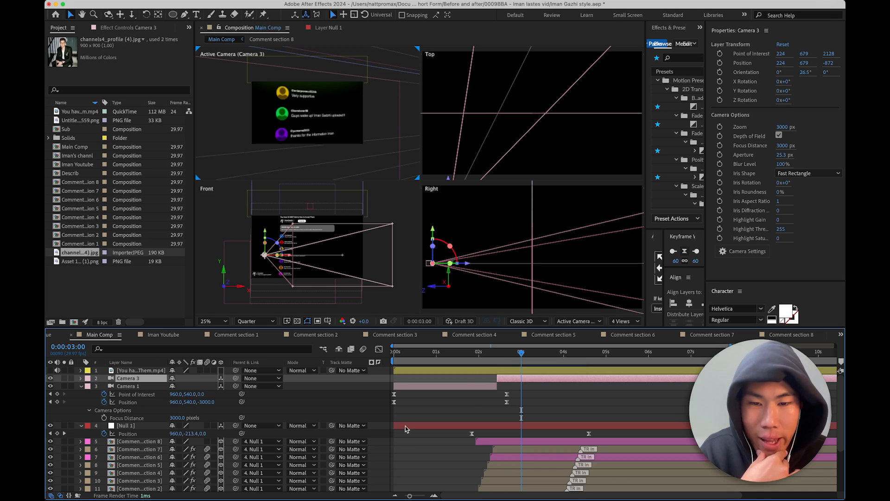
- Open the reference file Iman Video Full screen.mp4 from Finder, examine it up to about 2 seconds, and return to the composition
{"action": "mouse_move", "coordinate": [324, 499]}
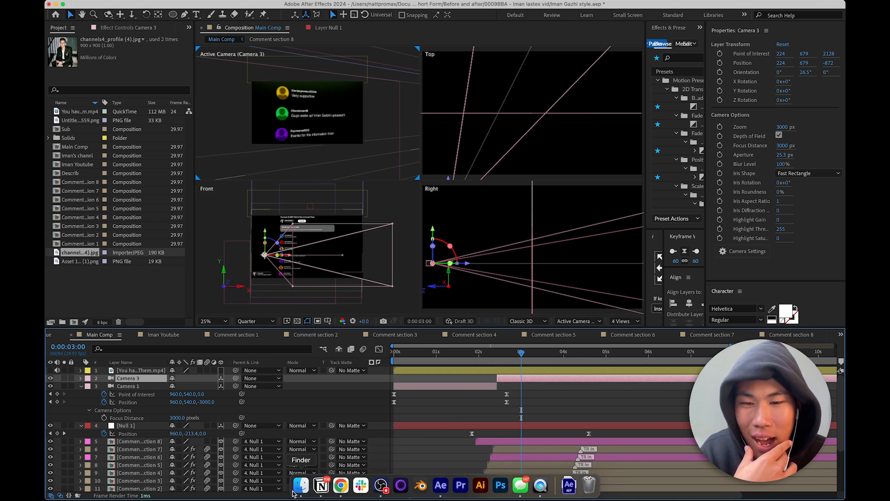
{"action": "left_click", "coordinate": [297, 493]}
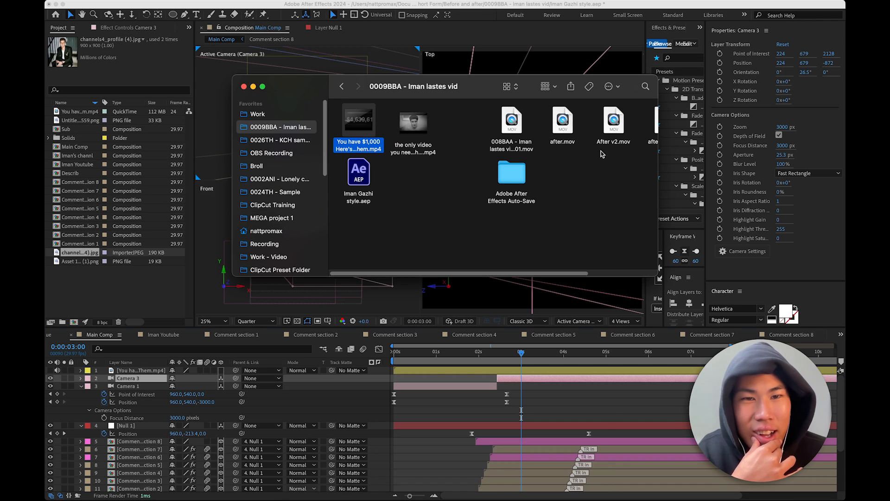
{"action": "left_click", "coordinate": [442, 174]}
{"action": "scroll", "coordinate": [574, 168], "scroll_direction": "right", "scroll_amount": 3}
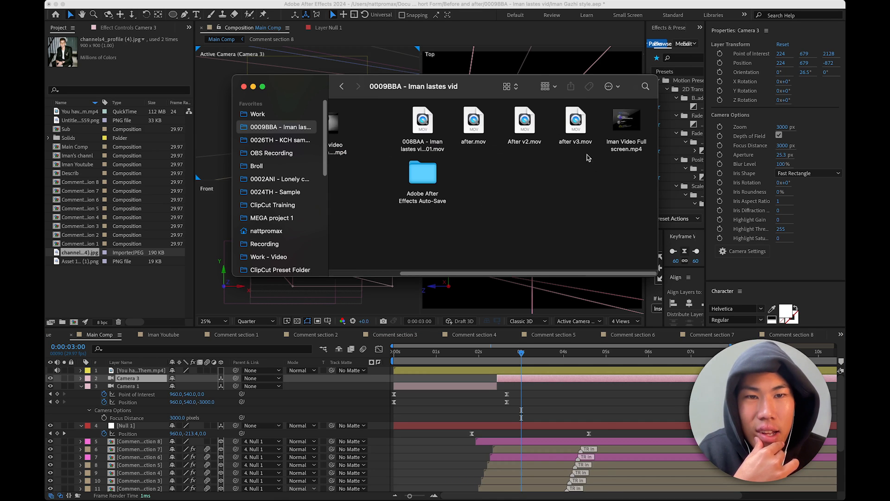
{"action": "double_click", "coordinate": [631, 130]}
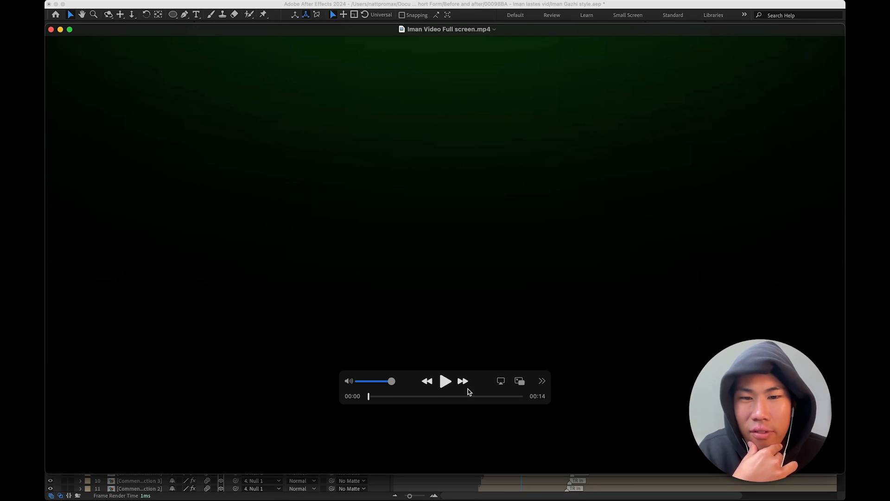
{"action": "left_click_drag", "start_coordinate": [380, 395], "coordinate": [390, 397]}
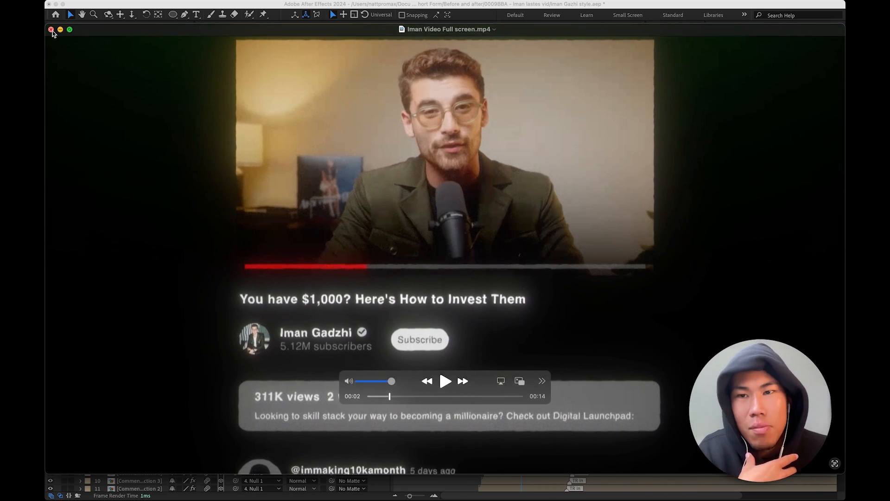
{"action": "left_click", "coordinate": [51, 29]}
{"action": "left_click", "coordinate": [244, 86]}
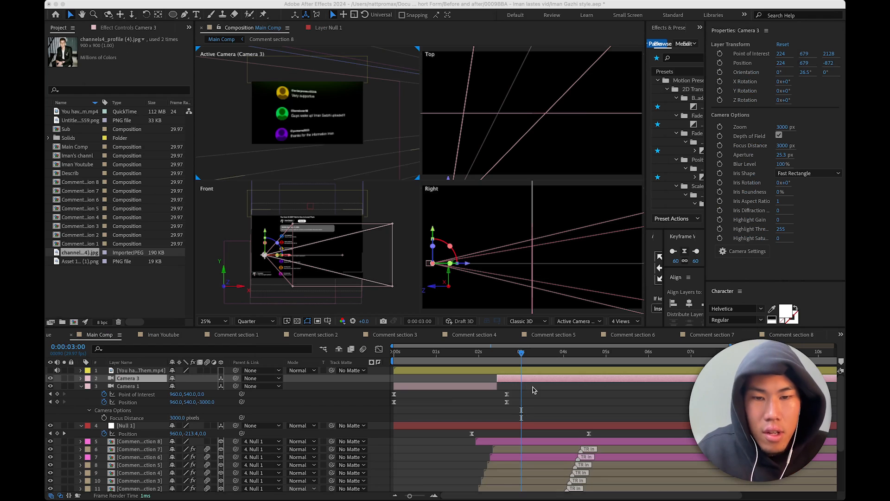
- Shift the Comment section 1 to 5 layers about 1.4 seconds earlier, so Comment section 1 starts near 0:00:00:15
{"action": "scroll", "coordinate": [533, 390], "scroll_direction": "down", "scroll_amount": 4}
{"action": "left_click", "coordinate": [484, 439]}
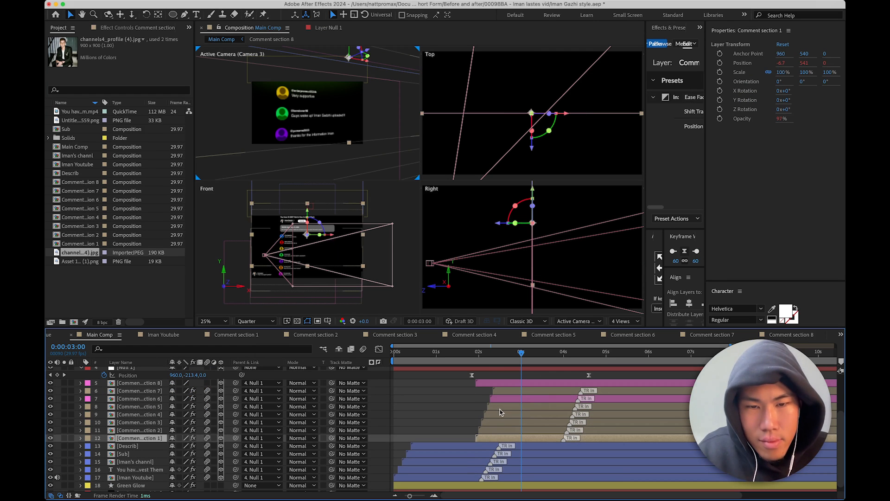
{"action": "left_click", "coordinate": [504, 407]}
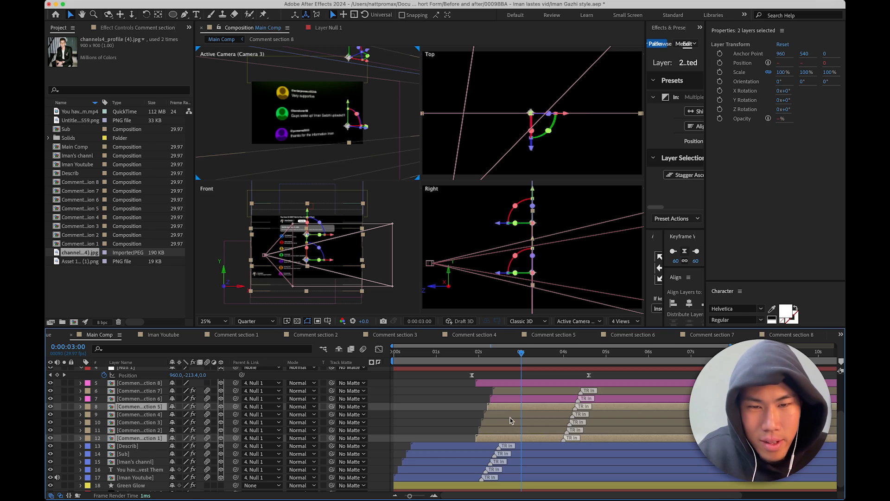
{"action": "left_click", "coordinate": [497, 431], "text": "shift"}
{"action": "left_click", "coordinate": [495, 440], "text": "shift"}
{"action": "left_click_drag", "start_coordinate": [487, 438], "coordinate": [429, 440]}
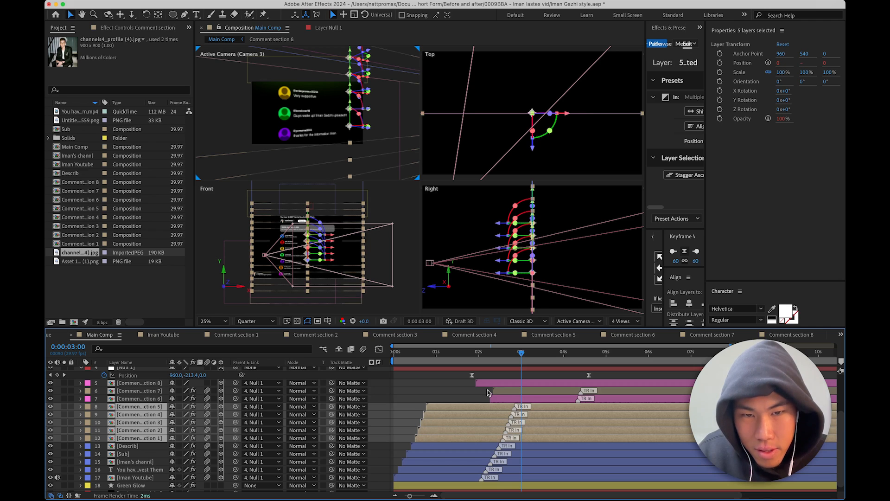
- Shift the Comment section 7 layer about 1.4 seconds earlier and preview the opening of the composition
{"action": "left_click", "coordinate": [513, 392]}
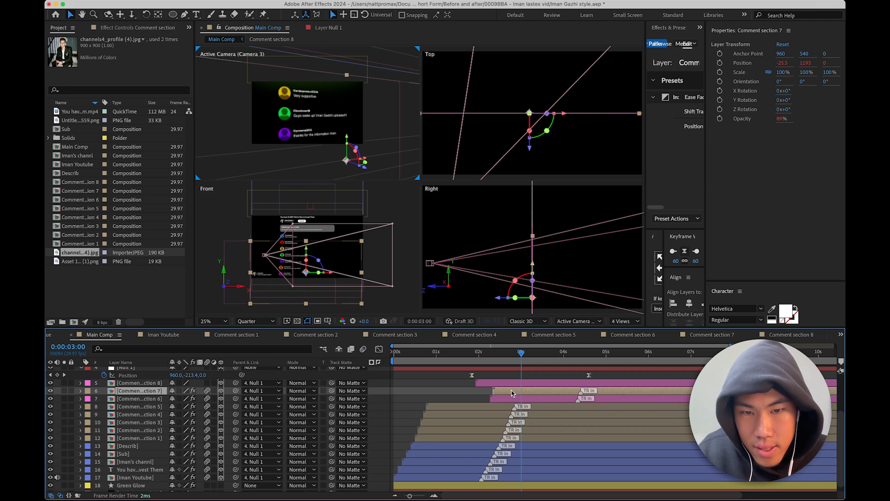
{"action": "left_click", "coordinate": [497, 386], "text": "shift"}
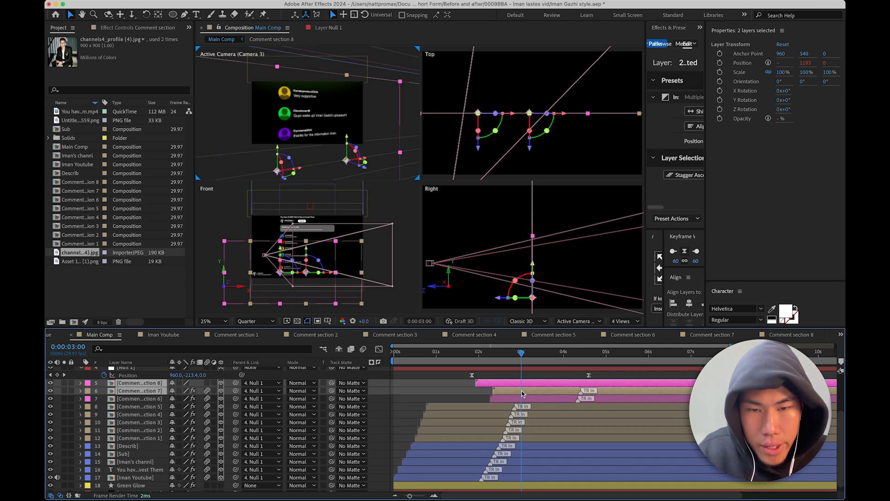
{"action": "left_click_drag", "start_coordinate": [515, 392], "coordinate": [453, 398]}
{"action": "left_click", "coordinate": [411, 354]}
{"action": "key", "text": "space"}
{"action": "key", "text": "space"}
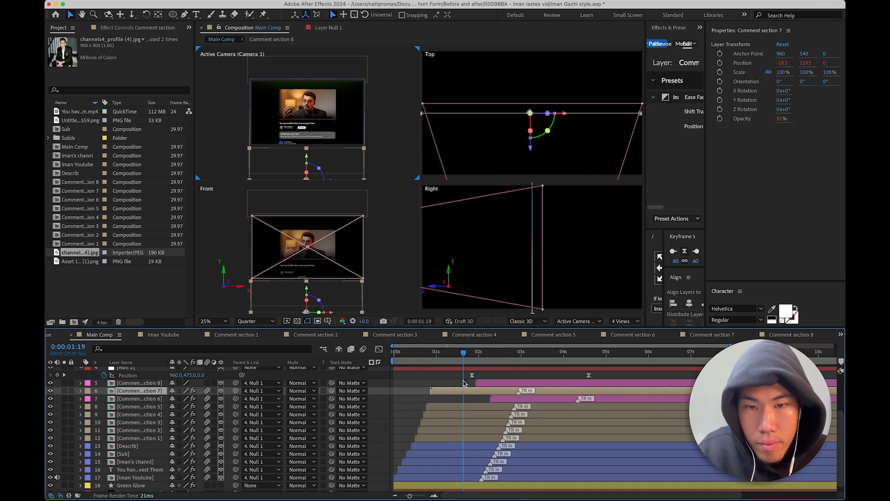
- Widen the Animation Composer panel and remove the In transition presets from all eight Comment section layers
{"action": "left_click", "coordinate": [459, 437]}
{"action": "left_click", "coordinate": [516, 385], "text": "shift"}
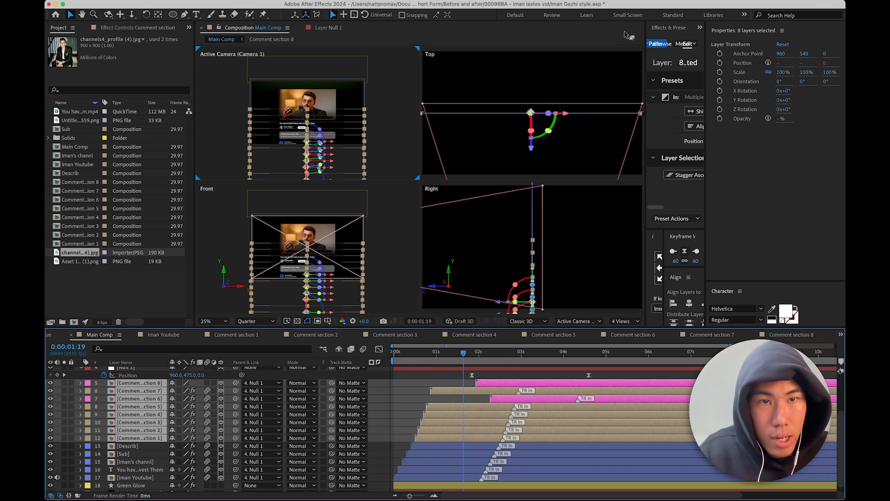
{"action": "left_click_drag", "start_coordinate": [646, 65], "coordinate": [570, 68]}
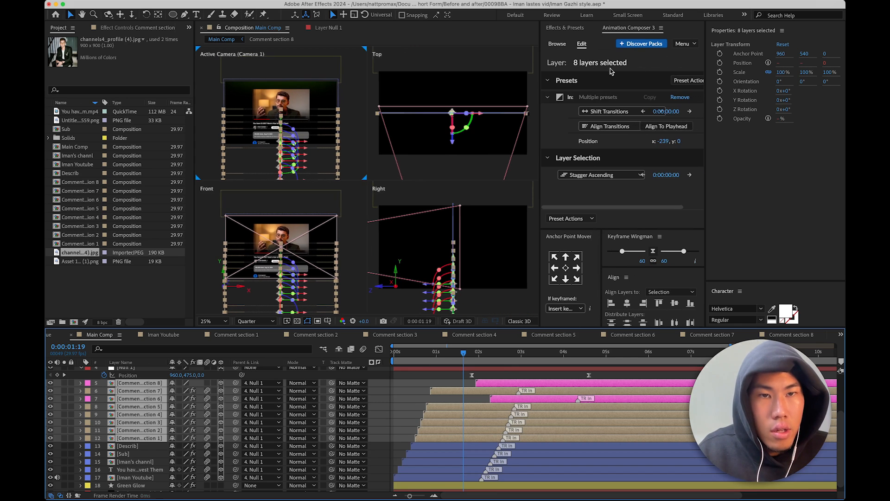
{"action": "left_click", "coordinate": [680, 97]}
{"action": "left_click", "coordinate": [645, 219]}
{"action": "left_click", "coordinate": [634, 98]}
{"action": "left_click", "coordinate": [634, 98]}
- Align the starts of the Comment section 6 and 8 layers with the other comment layers at about 0:00:00:15
{"action": "left_click", "coordinate": [455, 400]}
{"action": "left_click_drag", "start_coordinate": [487, 402], "coordinate": [433, 401]}
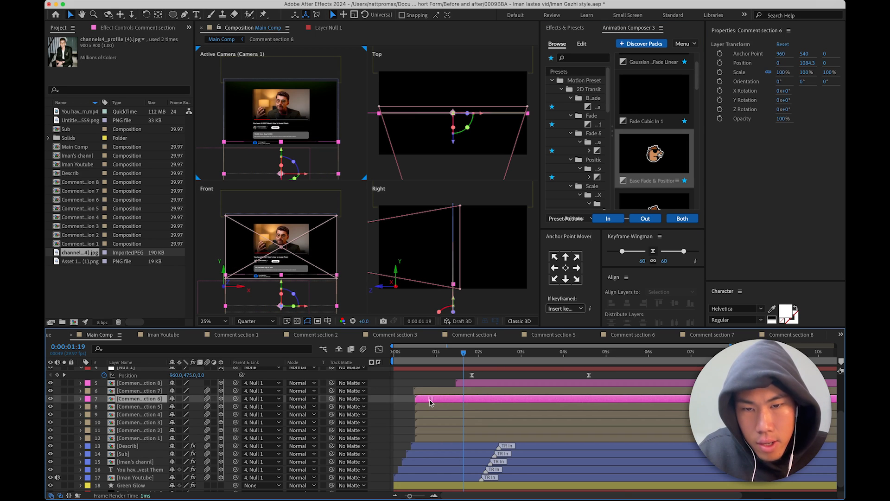
{"action": "left_click", "coordinate": [424, 392]}
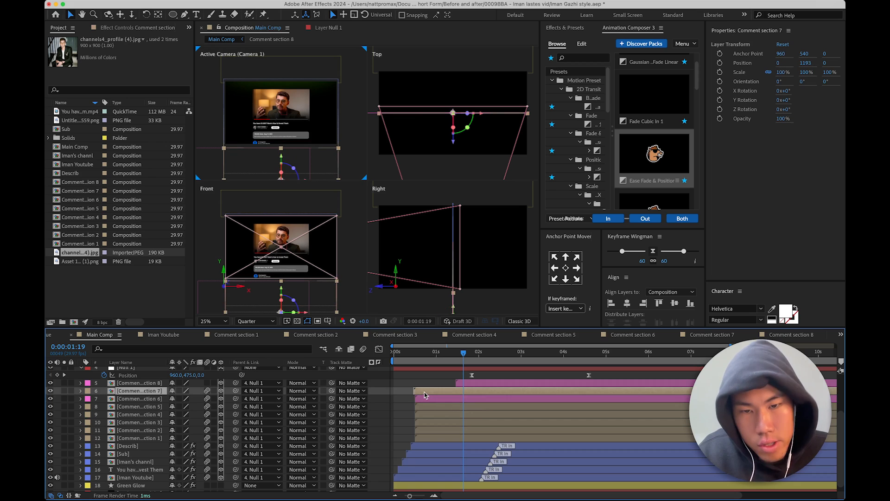
{"action": "left_click_drag", "start_coordinate": [467, 384], "coordinate": [431, 389]}
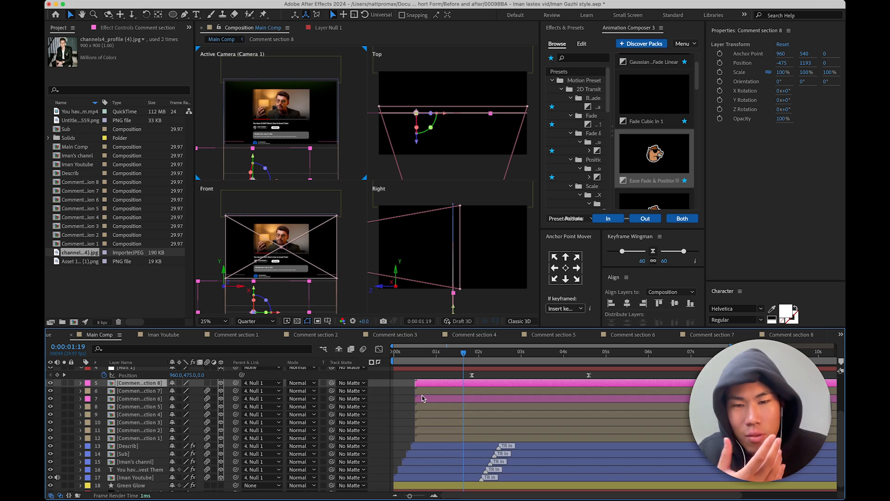
- Apply the Ease Fade & Position preset, direction Bottom, as an In transition to all eight Comment section layers
{"action": "left_click", "coordinate": [444, 437], "text": "shift"}
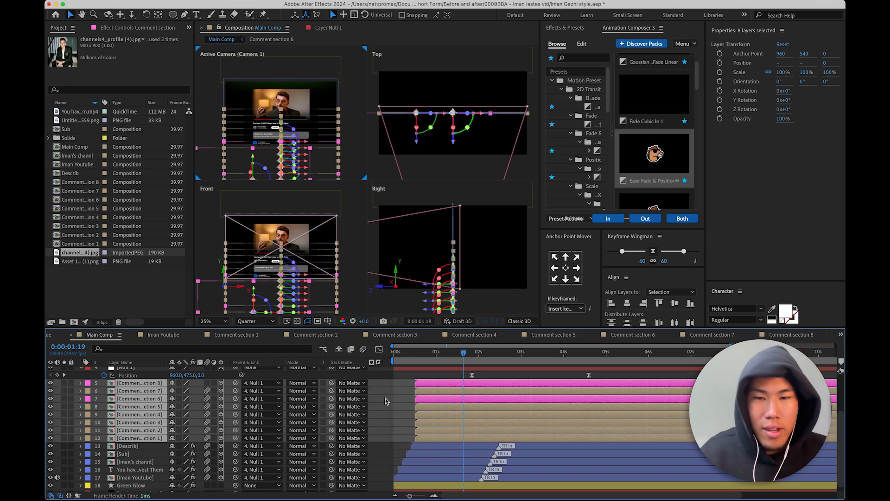
{"action": "left_click", "coordinate": [219, 321]}
{"action": "left_click", "coordinate": [221, 330]}
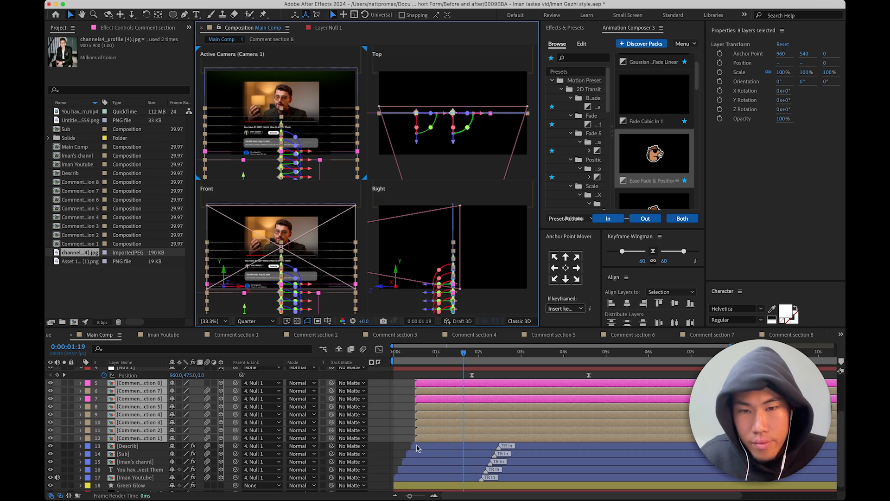
{"action": "left_click", "coordinate": [647, 116]}
{"action": "left_click", "coordinate": [646, 78]}
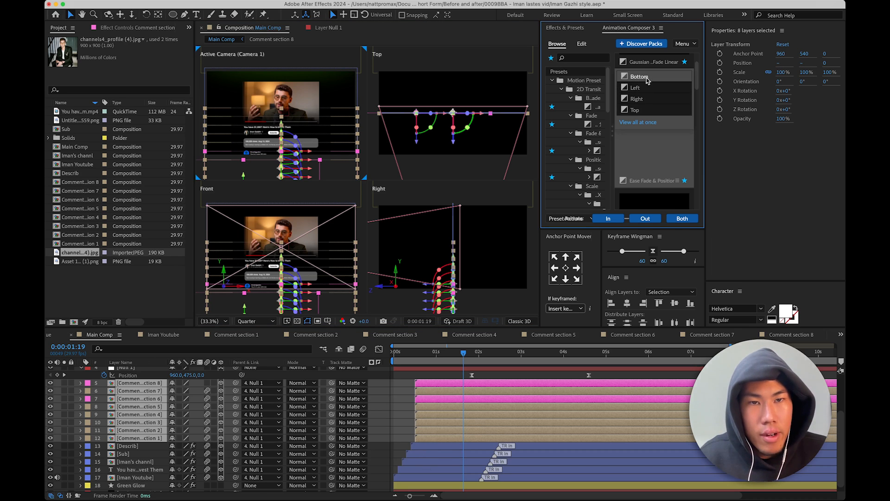
{"action": "left_click", "coordinate": [609, 218]}
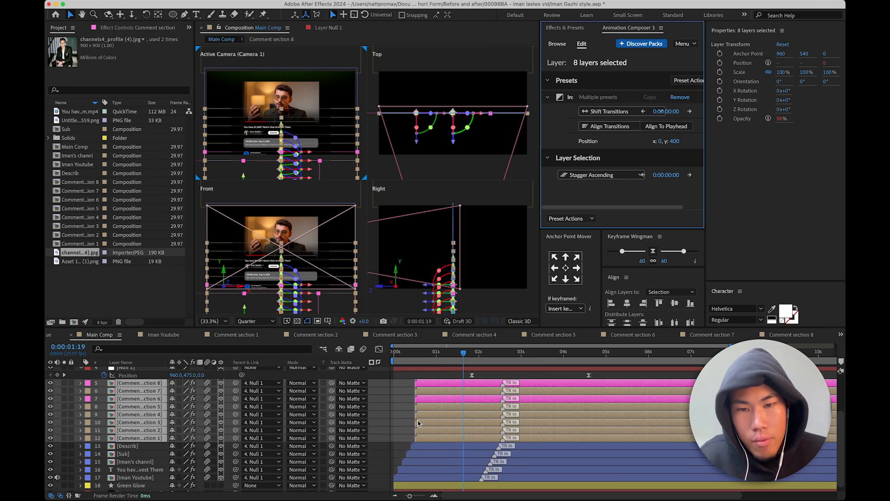
- Stagger the eight Comment section layers in ascending order by about 3 frames each, starting from Comment section 1 at 0:00:00:15
{"action": "left_click_drag", "start_coordinate": [430, 353], "coordinate": [411, 352]}
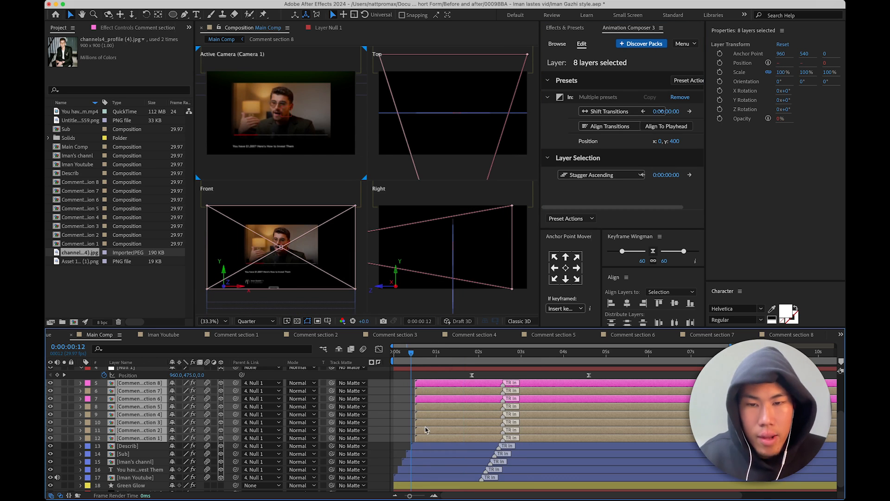
{"action": "key", "text": "="}
{"action": "key", "text": "="}
{"action": "key", "text": "="}
{"action": "key", "text": "="}
{"action": "key", "text": "Page_Down"}
{"action": "key", "text": "Page_Down"}
{"action": "key", "text": "Page_Down"}
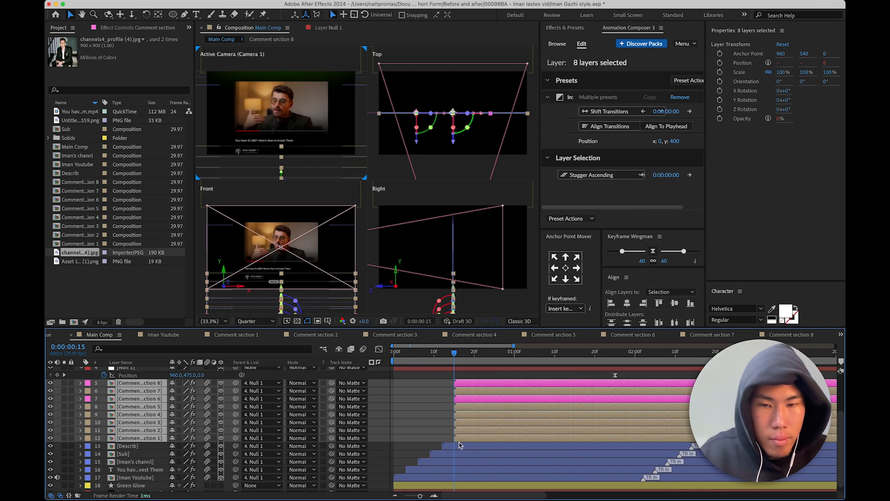
{"action": "left_click", "coordinate": [429, 356]}
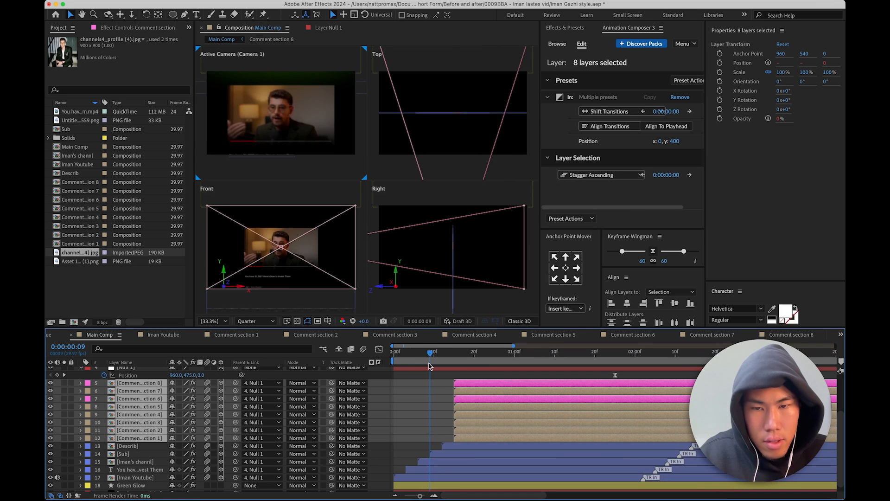
{"action": "key", "text": "Page_Down"}
{"action": "key", "text": "Page_Down"}
{"action": "key", "text": "Page_Down"}
{"action": "key", "text": "Page_Down"}
{"action": "key", "text": "Page_Down"}
{"action": "key", "text": "Page_Down"}
{"action": "key", "text": "Page_Down"}
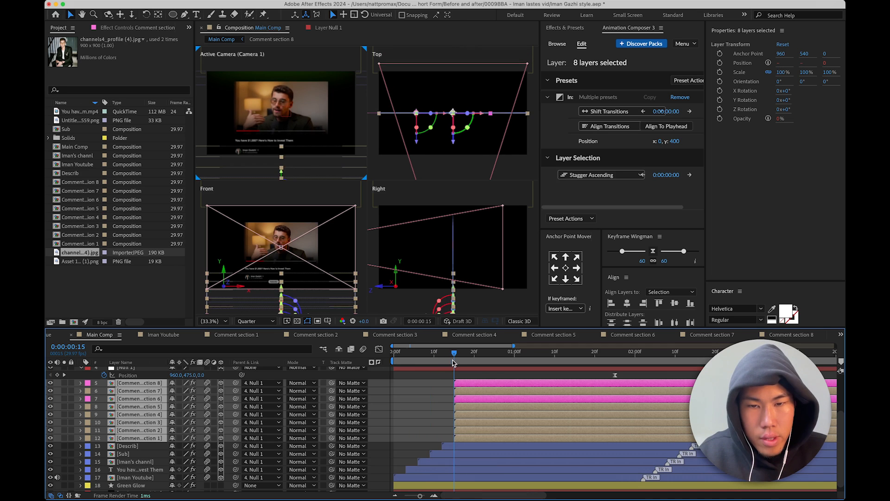
{"action": "left_click", "coordinate": [689, 174]}
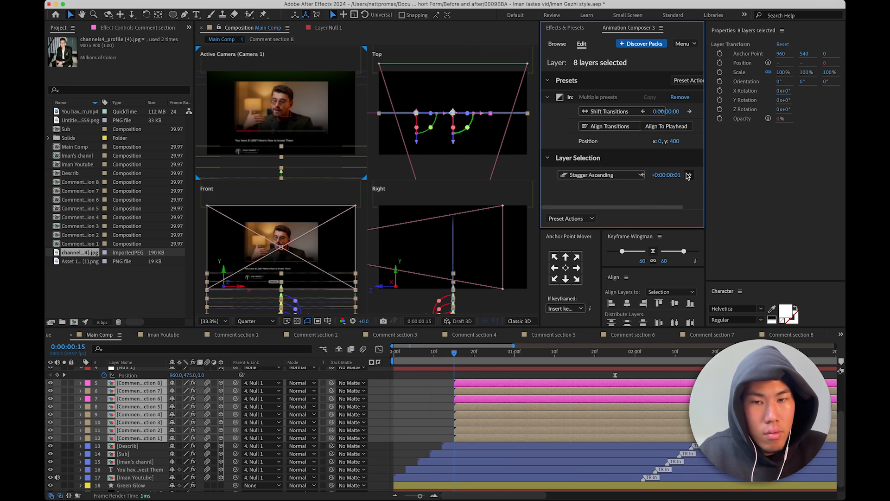
- Preview the staggered comment entrances and the scroll across the camera cut
{"action": "scroll", "coordinate": [489, 414], "scroll_direction": "down", "scroll_amount": 4}
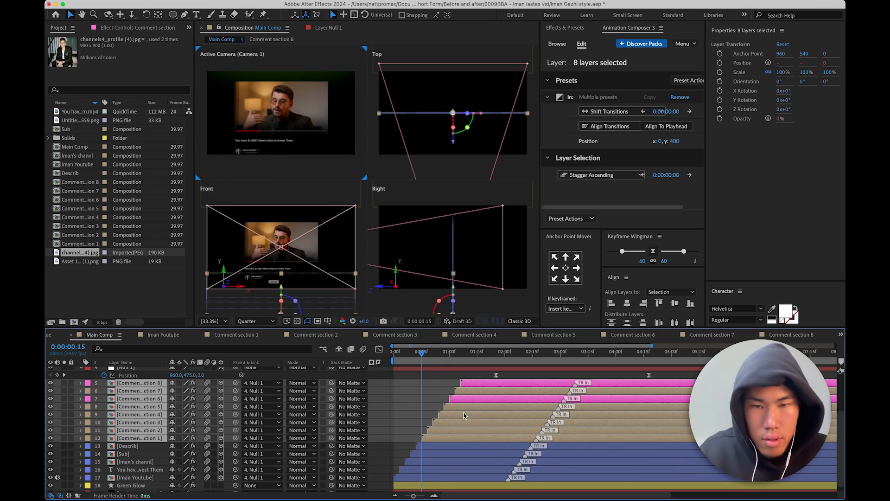
{"action": "key", "text": "space"}
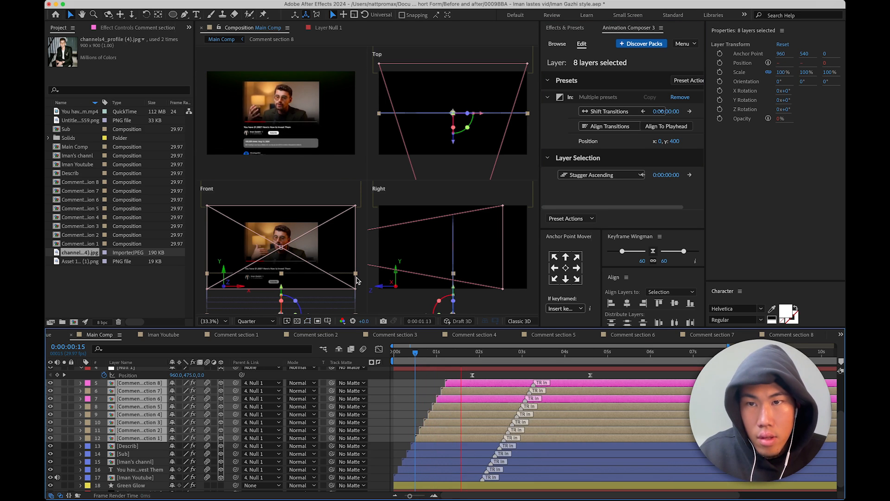
{"action": "key", "text": "space"}
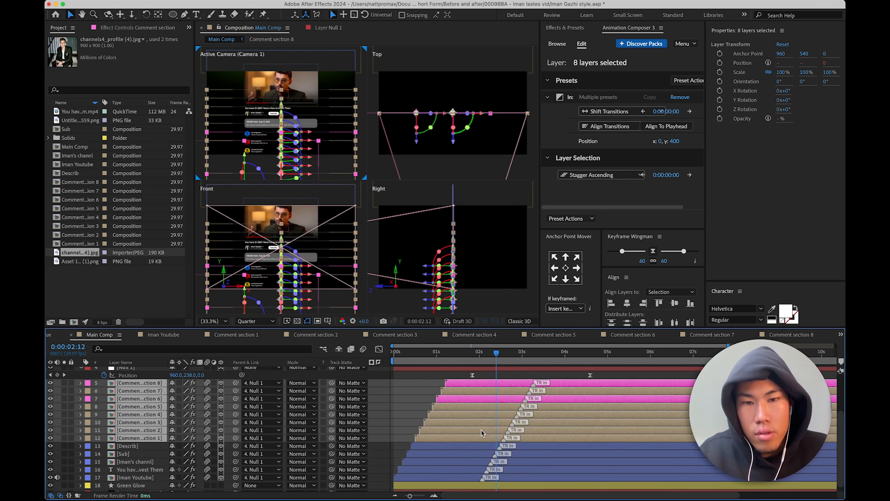
{"action": "scroll", "coordinate": [493, 434], "scroll_direction": "up", "scroll_amount": 5}
{"action": "key", "text": "space"}
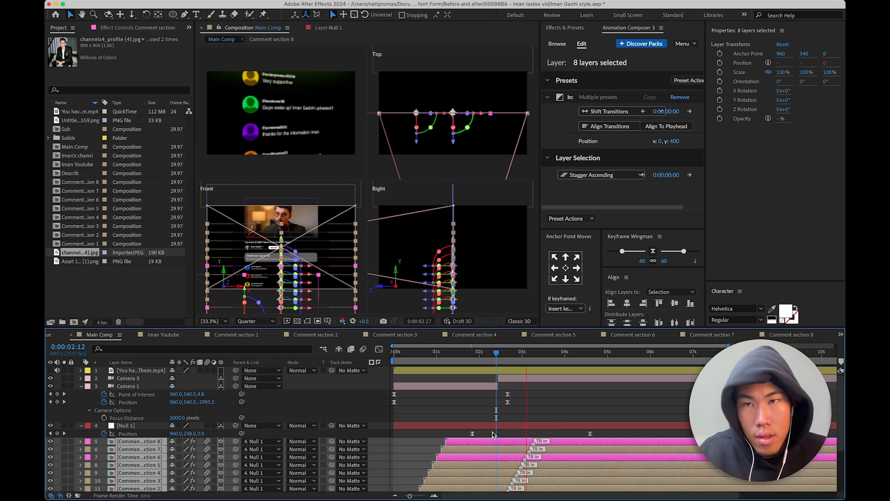
{"action": "left_click", "coordinate": [489, 358]}
{"action": "left_click_drag", "start_coordinate": [491, 362], "coordinate": [501, 367]}
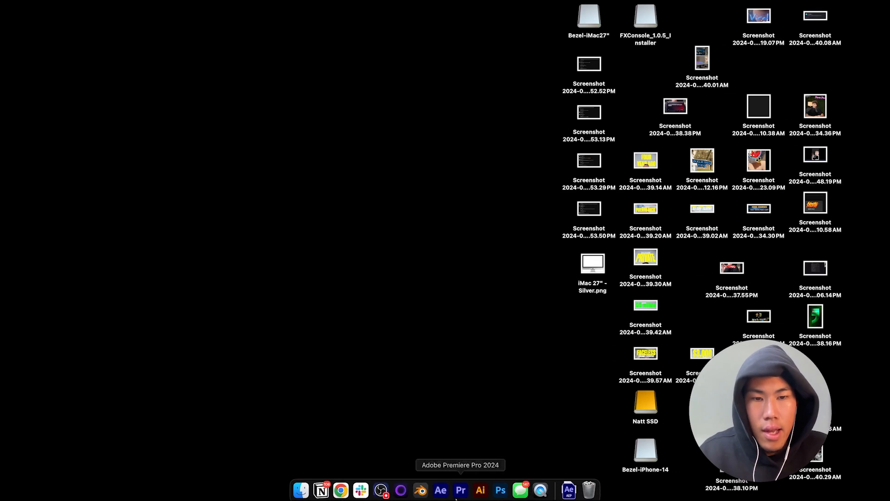
- Open Iman Video Full screen.mp4 from the 0009BBA - Iman lastes vid folder and check the reference scroll
{"action": "left_click", "coordinate": [639, 415]}
{"action": "double_click", "coordinate": [645, 408]}
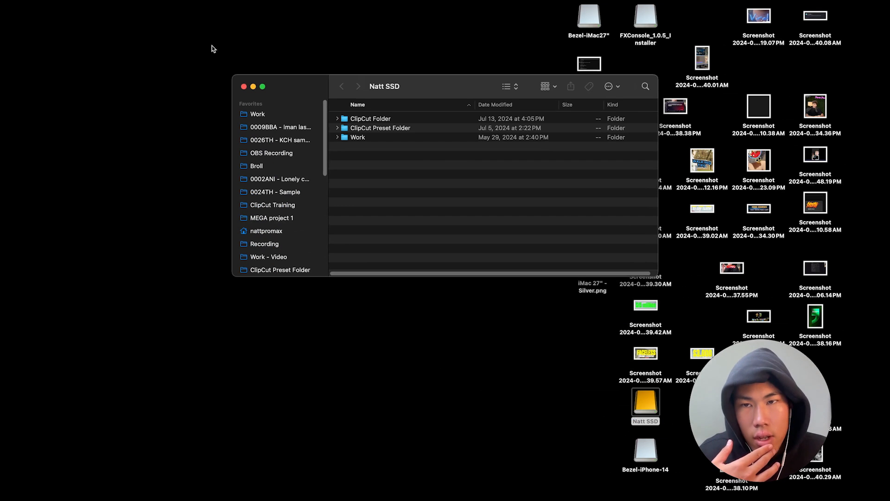
{"action": "left_click", "coordinate": [296, 127]}
{"action": "double_click", "coordinate": [633, 131]}
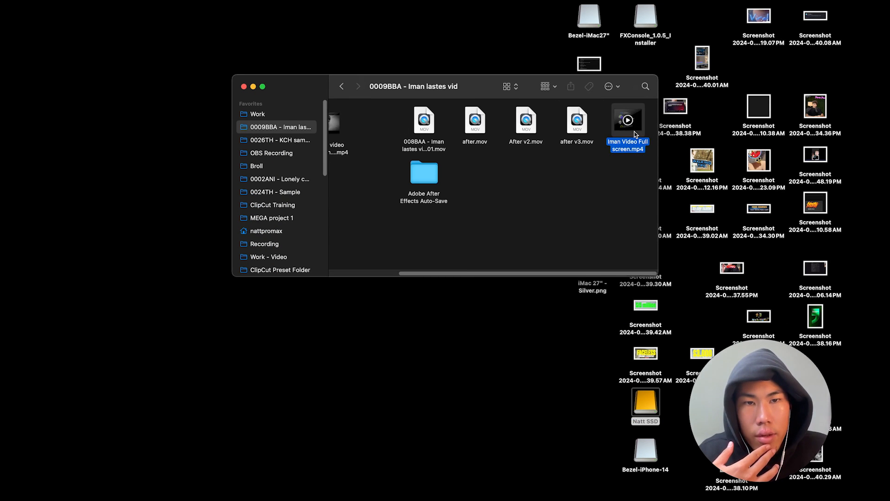
{"action": "mouse_move", "coordinate": [400, 398]}
{"action": "left_mouse_down"}
{"action": "mouse_move", "coordinate": [431, 398]}
{"action": "mouse_move", "coordinate": [390, 398]}
{"action": "mouse_move", "coordinate": [396, 404]}
{"action": "left_mouse_up"}
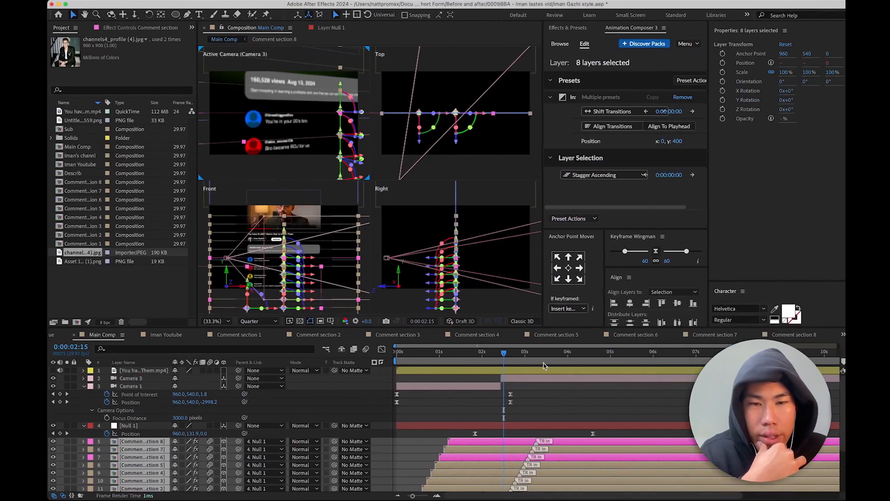
- Back in After Effects, move the first Position keyframe of Null 1 earlier to 0:00:01:20
{"action": "left_click_drag", "start_coordinate": [504, 355], "coordinate": [498, 356]}
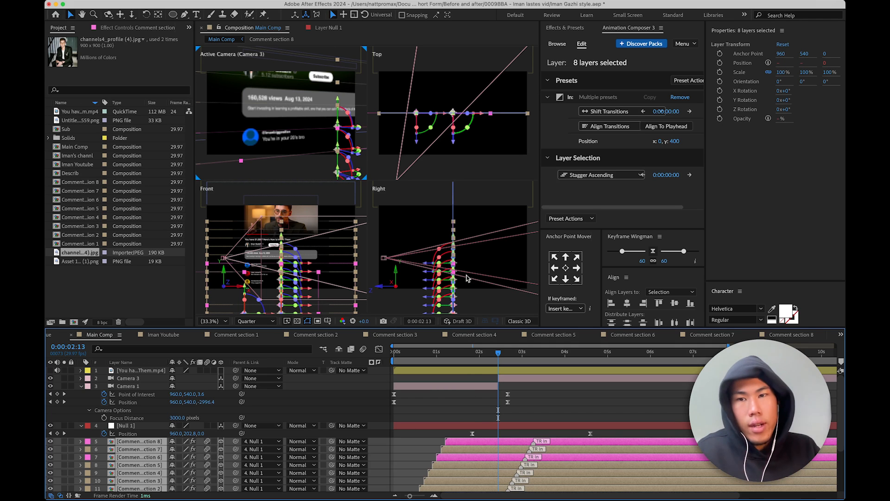
{"action": "left_click", "coordinate": [474, 432]}
{"action": "mouse_move", "coordinate": [473, 435]}
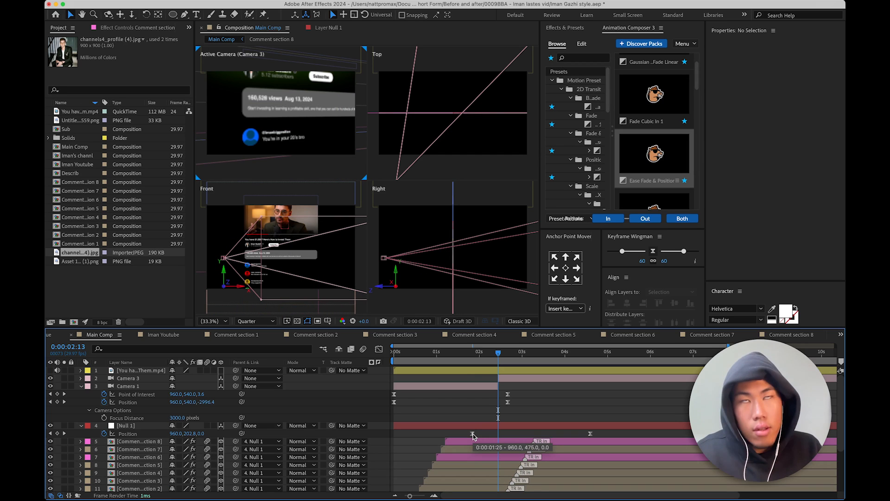
{"action": "left_click", "coordinate": [473, 434]}
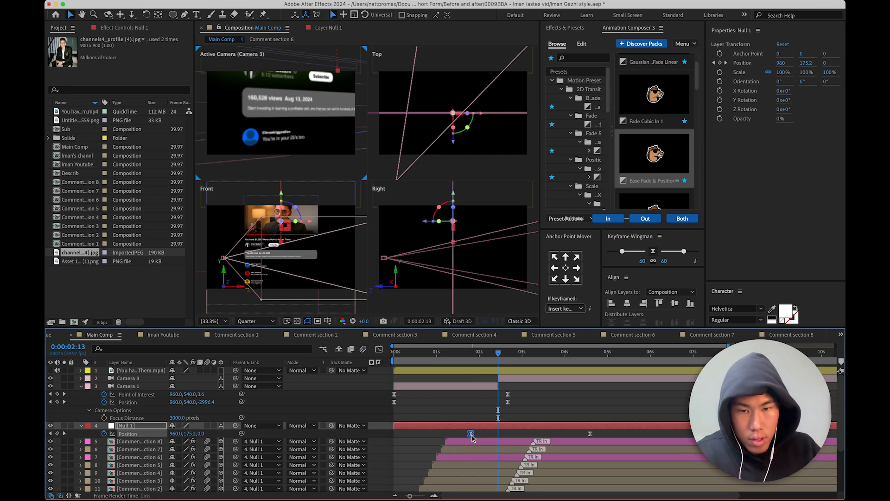
{"action": "left_click_drag", "start_coordinate": [473, 435], "coordinate": [470, 436]}
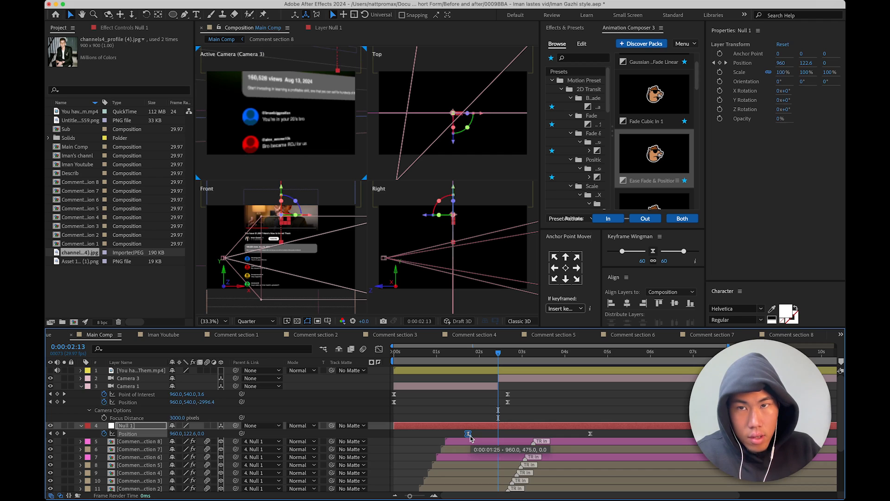
{"action": "left_click_drag", "start_coordinate": [468, 435], "coordinate": [466, 436]}
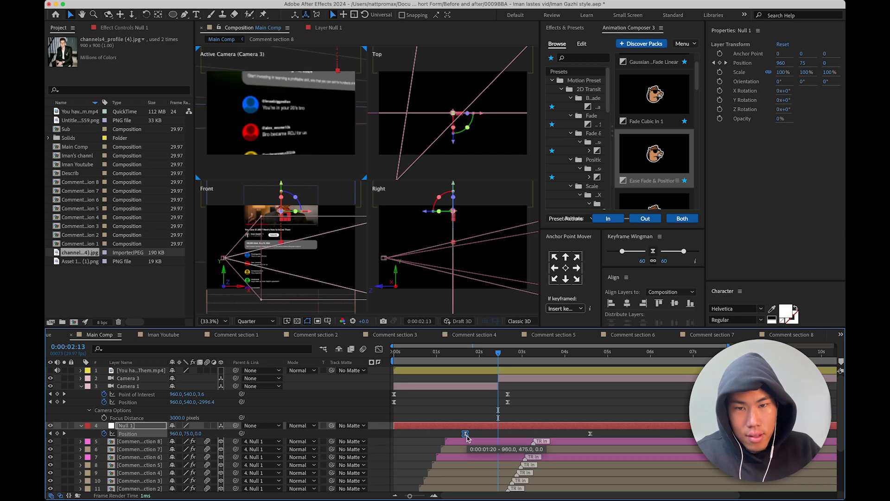
- Adjust the incoming easing of Null 1's last Position keyframe in the speed graph
{"action": "left_click", "coordinate": [378, 348]}
{"action": "left_click", "coordinate": [376, 350]}
{"action": "left_click", "coordinate": [377, 350]}
{"action": "left_click_drag", "start_coordinate": [486, 458], "coordinate": [531, 457]}
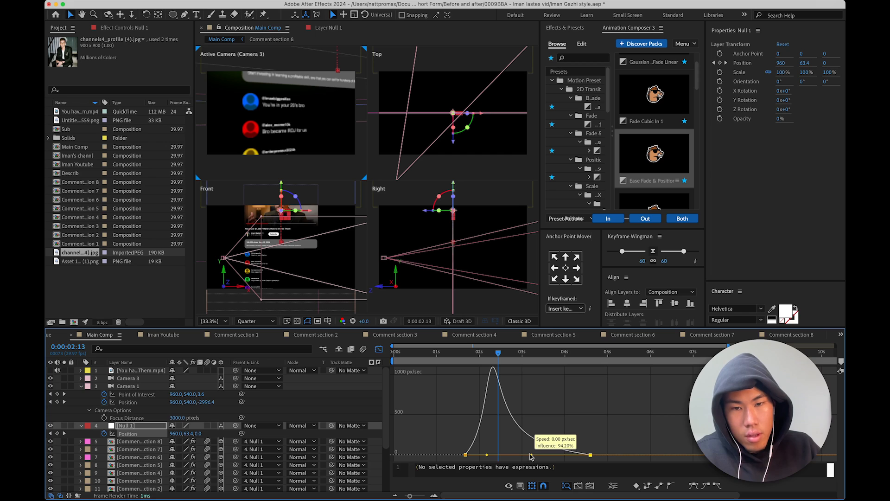
{"action": "left_click", "coordinate": [380, 349]}
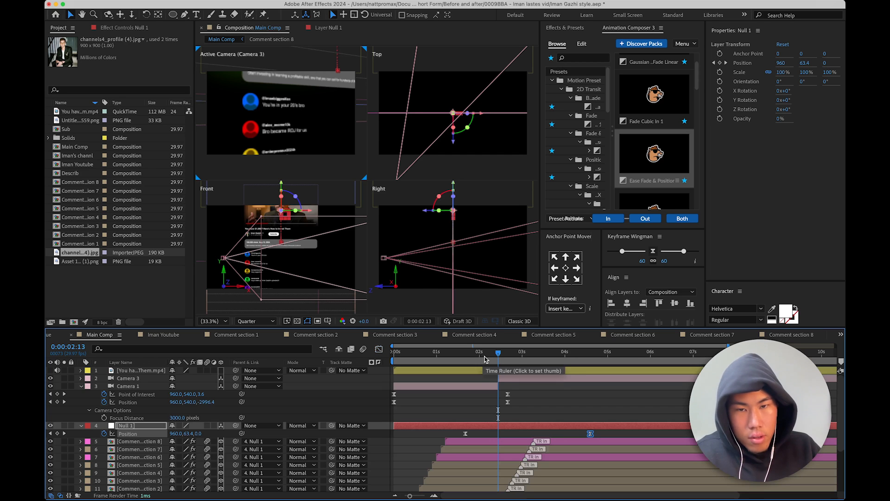
- Preview the comment scroll from 0:00:01:27 and inspect the camera cut at 0:00:02:13
{"action": "left_click", "coordinate": [475, 361]}
{"action": "key", "text": "space"}
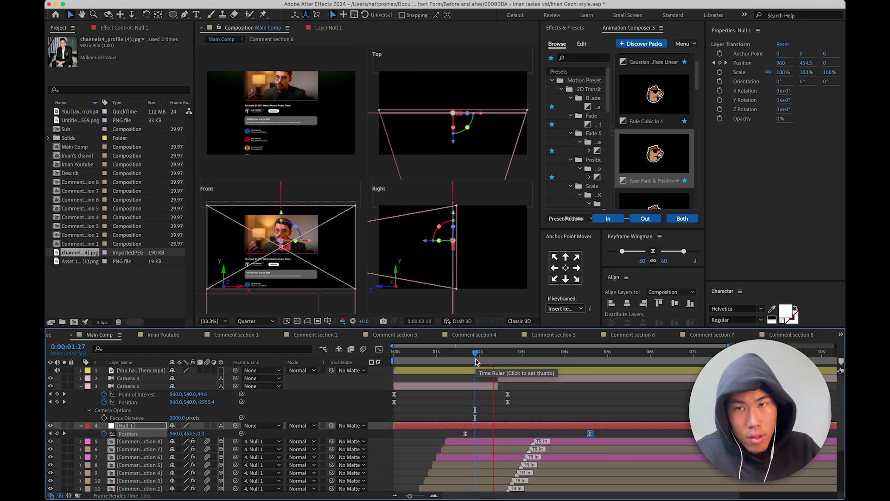
{"action": "key", "text": "space"}
{"action": "left_click_drag", "start_coordinate": [481, 364], "coordinate": [499, 367]}
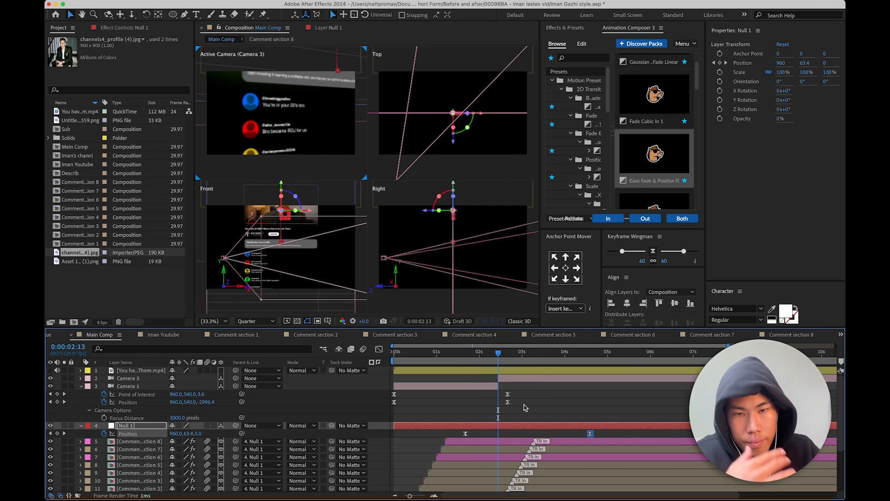
{"action": "left_click", "coordinate": [526, 407]}
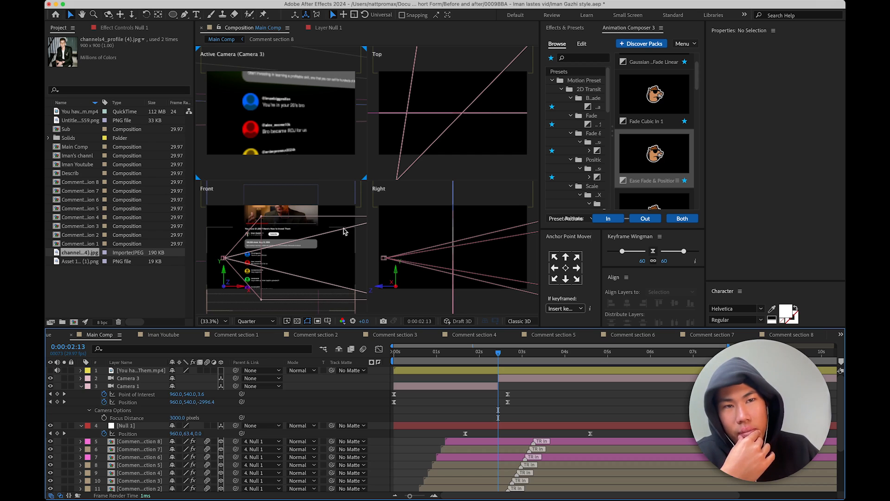
- Turn on the Do Not Disturb focus mode in macOS
{"action": "left_click", "coordinate": [695, 1]}
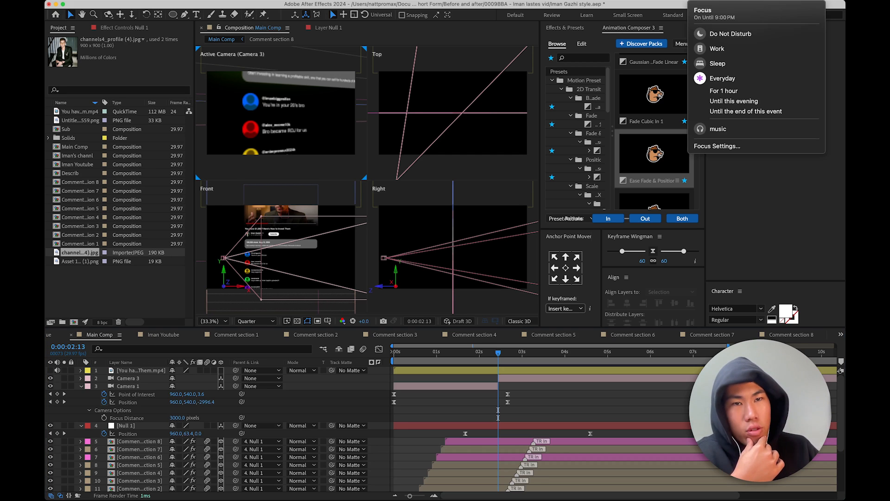
{"action": "left_click", "coordinate": [729, 34]}
{"action": "left_click", "coordinate": [341, 322]}
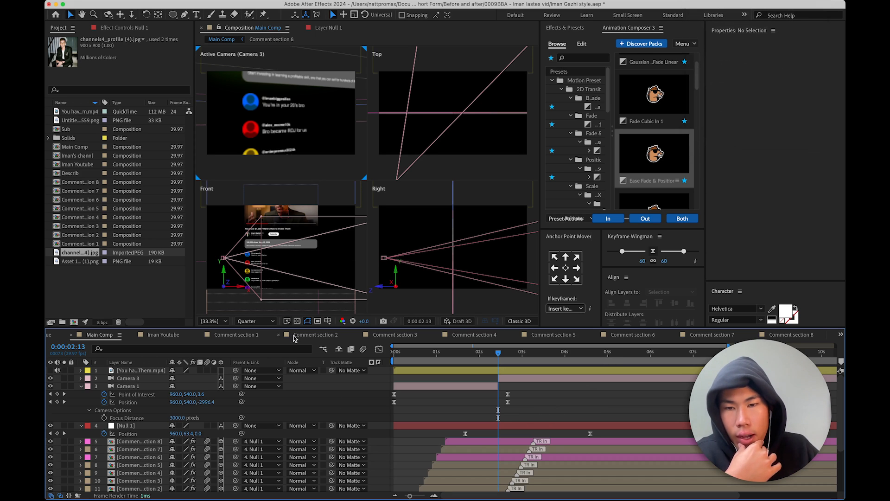
- Show the reference video layer and set the playhead to 0:00:02:10, the peak of Null 1's Position speed graph
{"action": "left_click", "coordinate": [51, 369]}
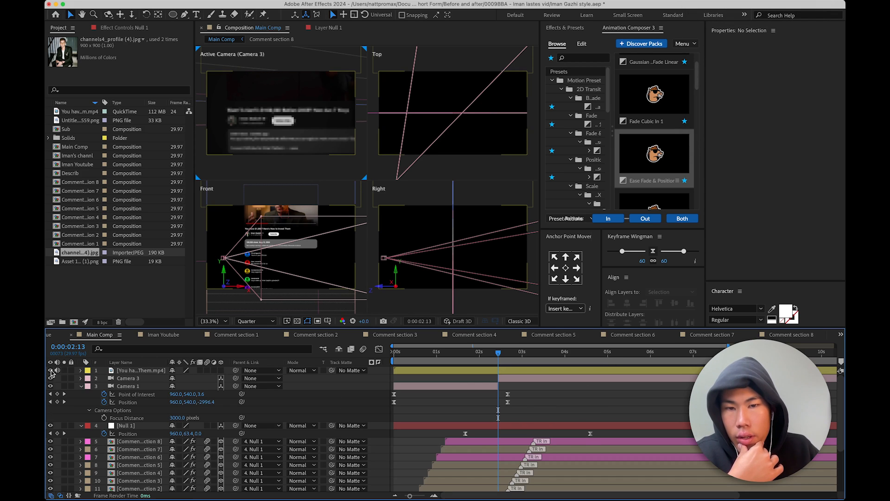
{"action": "mouse_move", "coordinate": [497, 355]}
{"action": "left_mouse_down"}
{"action": "mouse_move", "coordinate": [505, 355]}
{"action": "mouse_move", "coordinate": [493, 361]}
{"action": "left_mouse_up"}
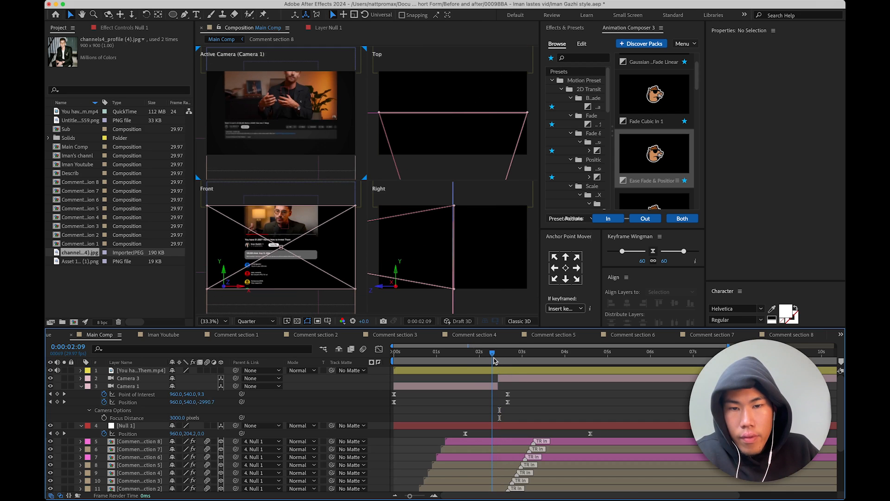
{"action": "left_click", "coordinate": [378, 349]}
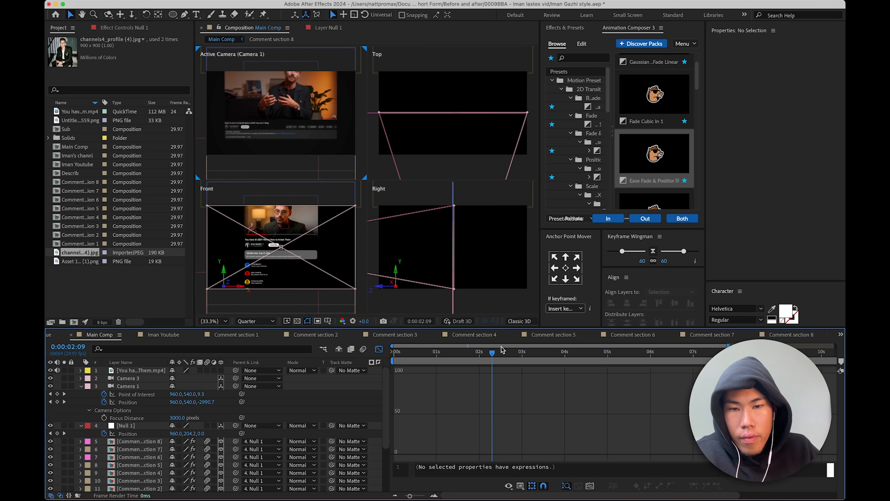
{"action": "left_click", "coordinate": [139, 434]}
{"action": "left_click_drag", "start_coordinate": [493, 355], "coordinate": [494, 355]}
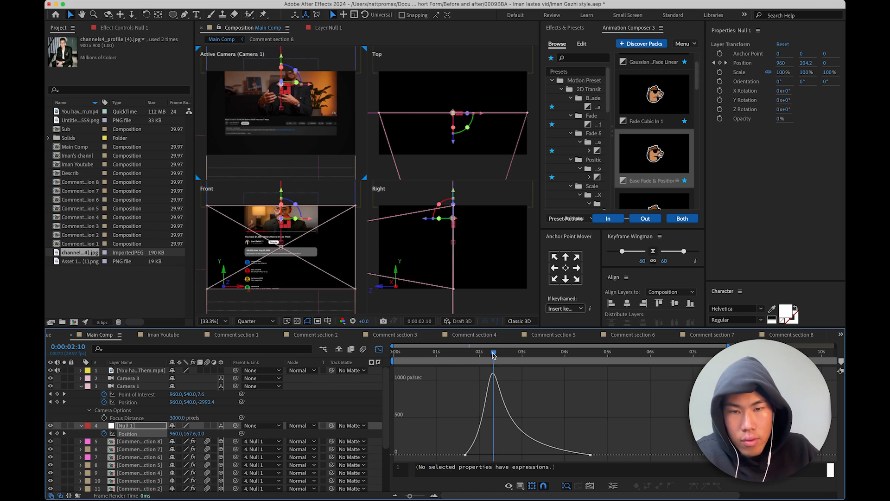
{"action": "left_click", "coordinate": [378, 352]}
- Trim Camera 1 to end and Camera 3 to start at 0:00:02:10
{"action": "left_click", "coordinate": [493, 387]}
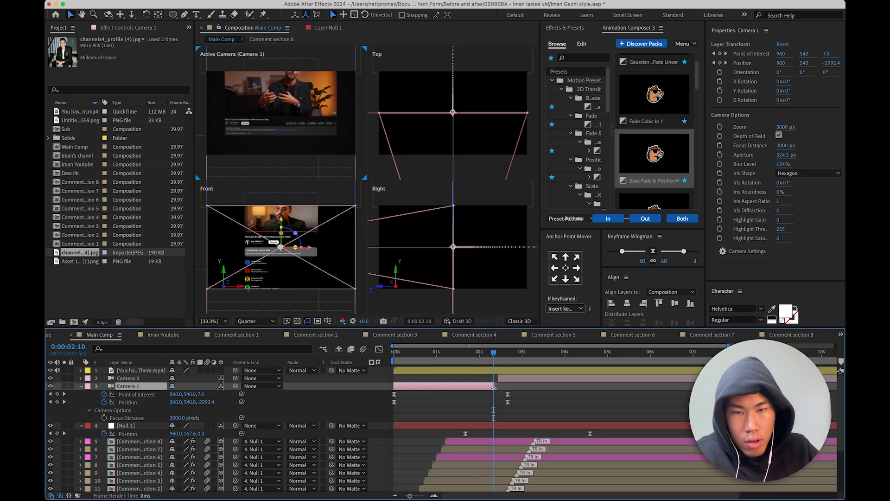
{"action": "left_click_drag", "start_coordinate": [493, 387], "coordinate": [492, 387]}
{"action": "left_click", "coordinate": [504, 381]}
- Compare the new camera cut with the reference video, hide the reference layer, and preview the comment scroll from 0:00:01:29
{"action": "left_click", "coordinate": [465, 361]}
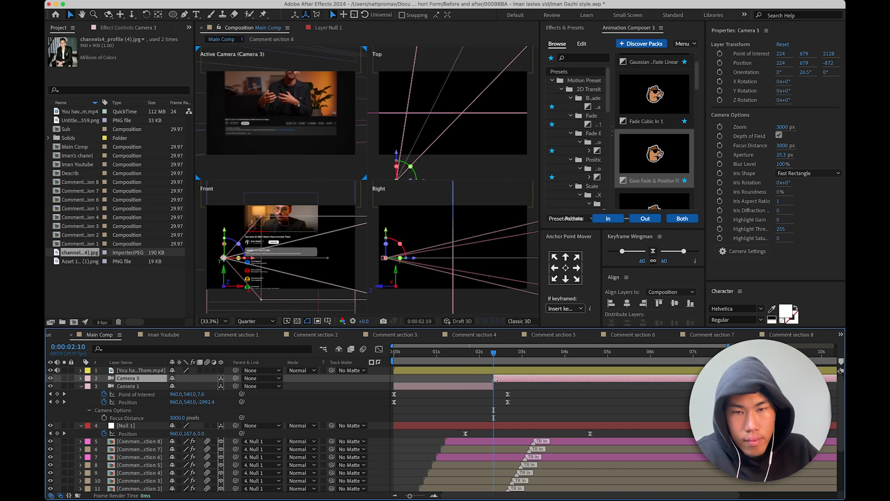
{"action": "key", "text": "space"}
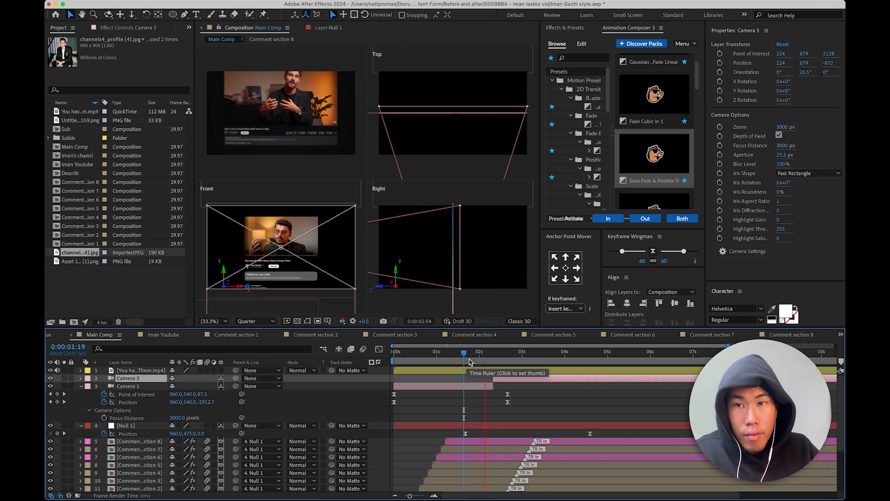
{"action": "left_click", "coordinate": [50, 370]}
{"action": "left_click", "coordinate": [479, 354]}
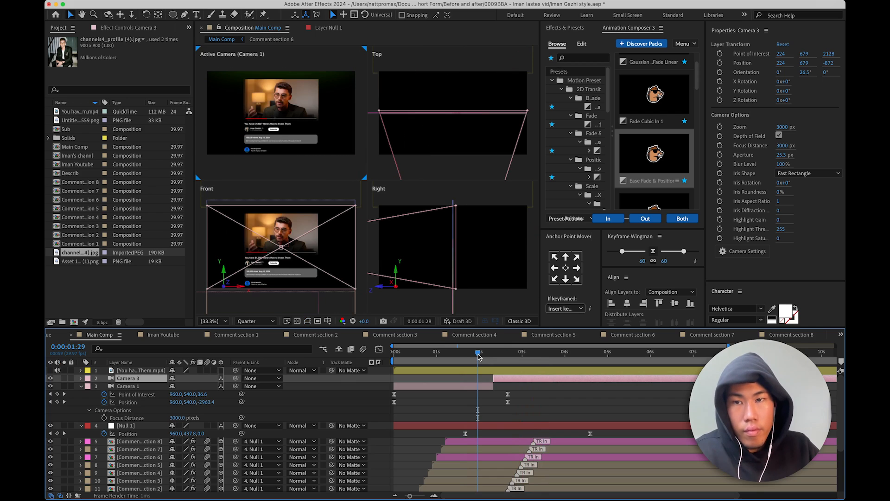
{"action": "key", "text": "space"}
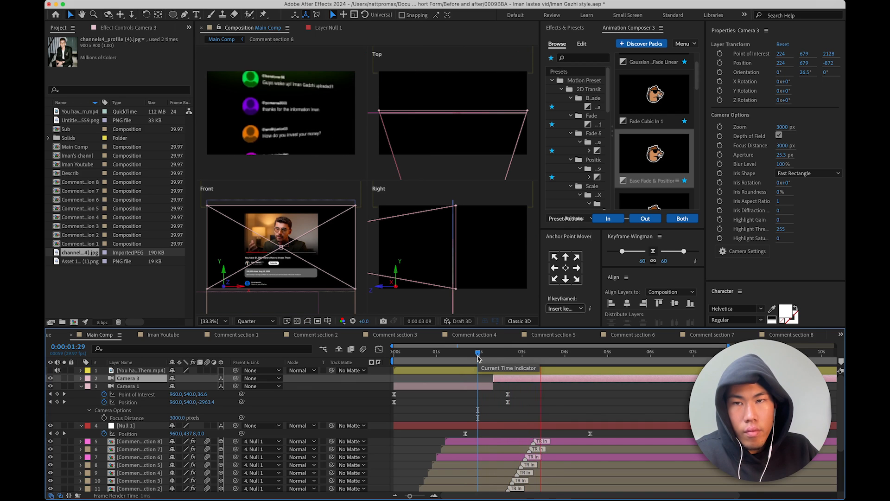
{"action": "key", "text": "space"}
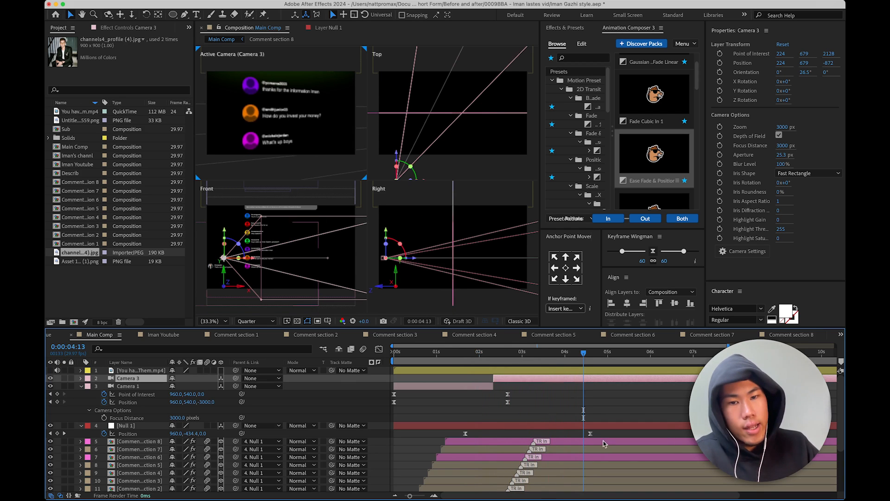
- Preview the camera switch and comment scroll in Main Comp between about two and four and a half seconds
{"action": "left_click", "coordinate": [603, 434]}
{"action": "left_click_drag", "start_coordinate": [468, 357], "coordinate": [494, 371]}
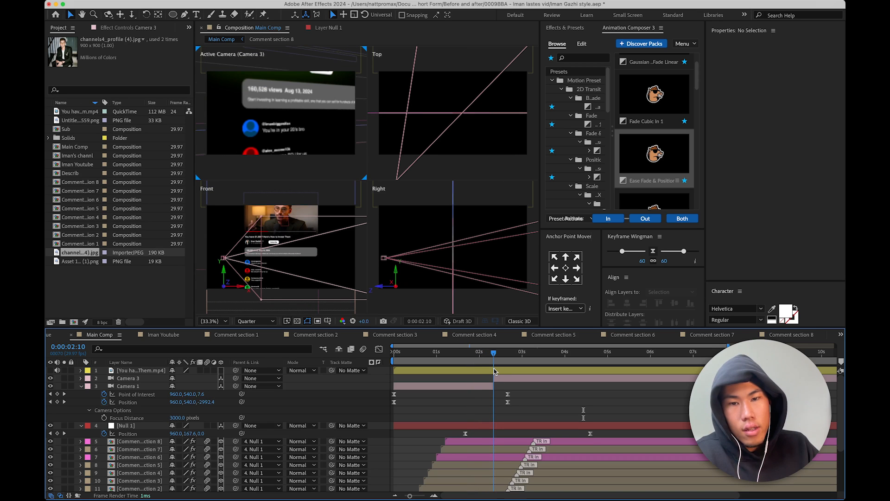
{"action": "left_click_drag", "start_coordinate": [494, 371], "coordinate": [495, 371]}
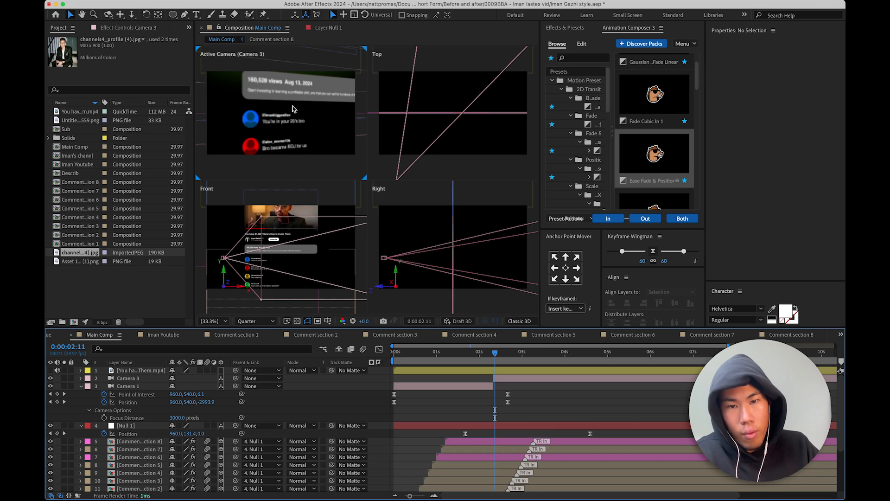
{"action": "key", "text": "space"}
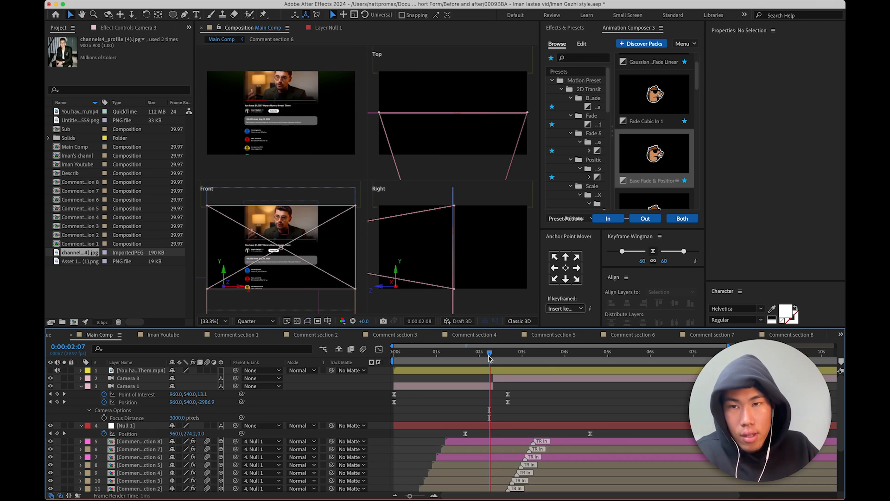
{"action": "left_click", "coordinate": [479, 356]}
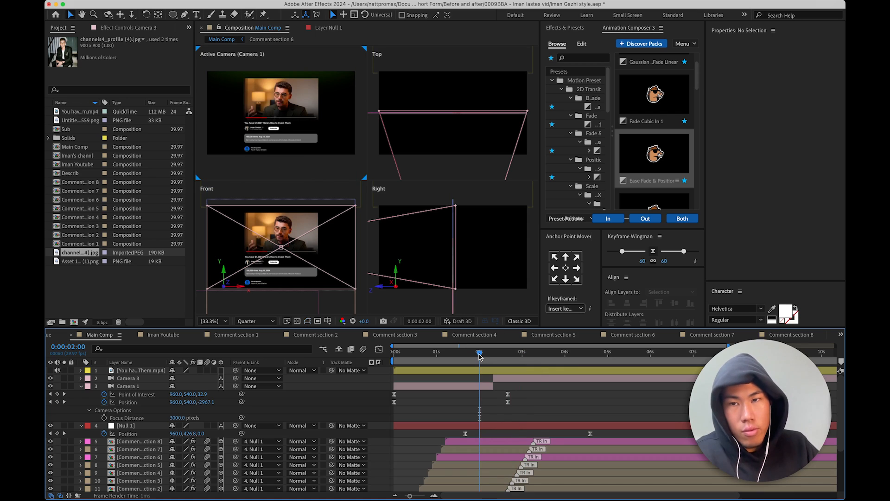
{"action": "left_click_drag", "start_coordinate": [479, 357], "coordinate": [473, 359]}
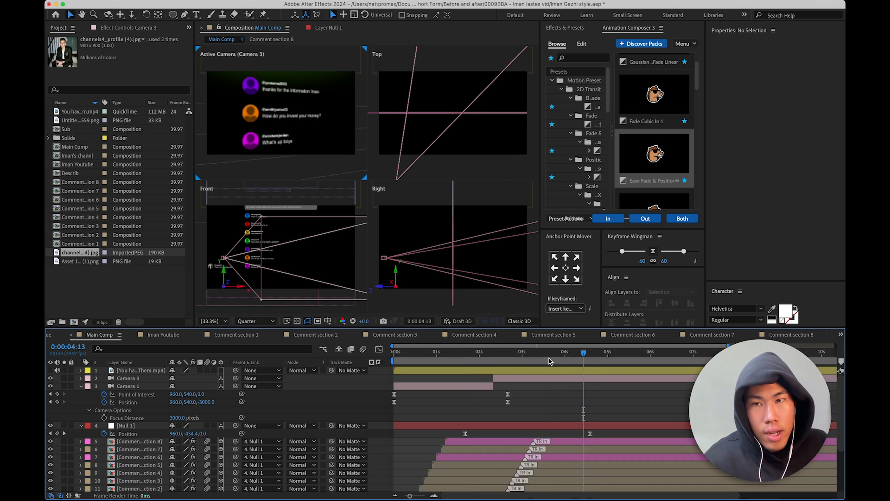
{"action": "left_click_drag", "start_coordinate": [552, 362], "coordinate": [477, 363]}
{"action": "key", "text": "space"}
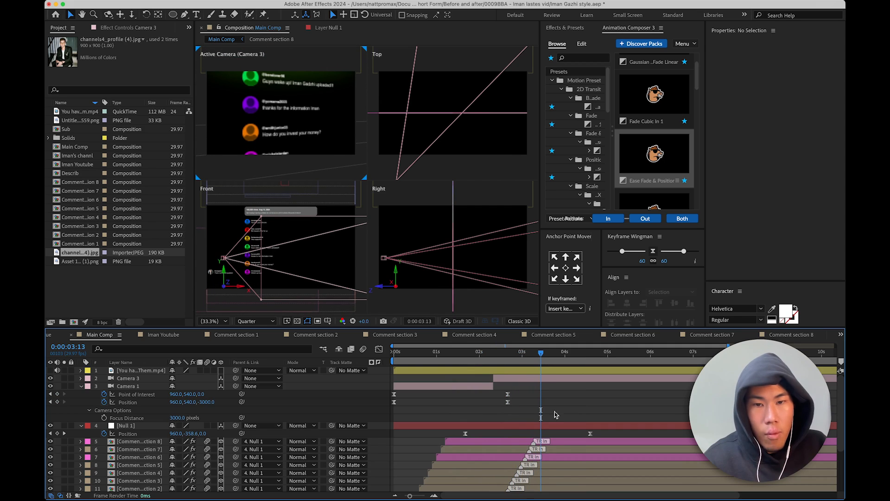
- Remove the in-animation preset from the Comment section 6 layer, then split the layer at 0:00:03:05 and delete its earlier part
{"action": "left_click", "coordinate": [556, 461]}
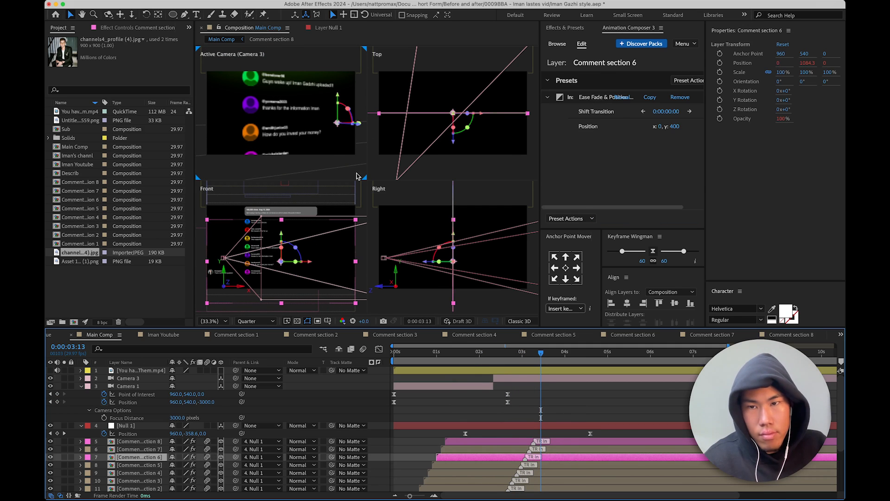
{"action": "left_click", "coordinate": [272, 150]}
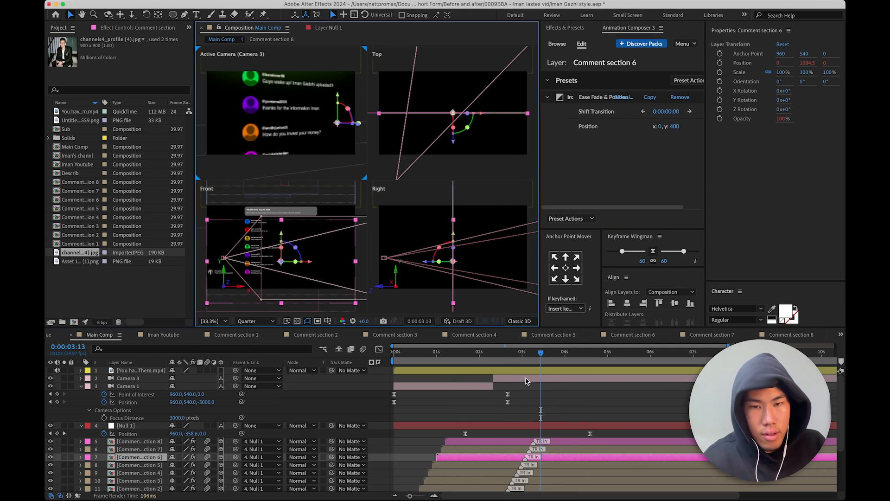
{"action": "left_click_drag", "start_coordinate": [539, 358], "coordinate": [527, 373]}
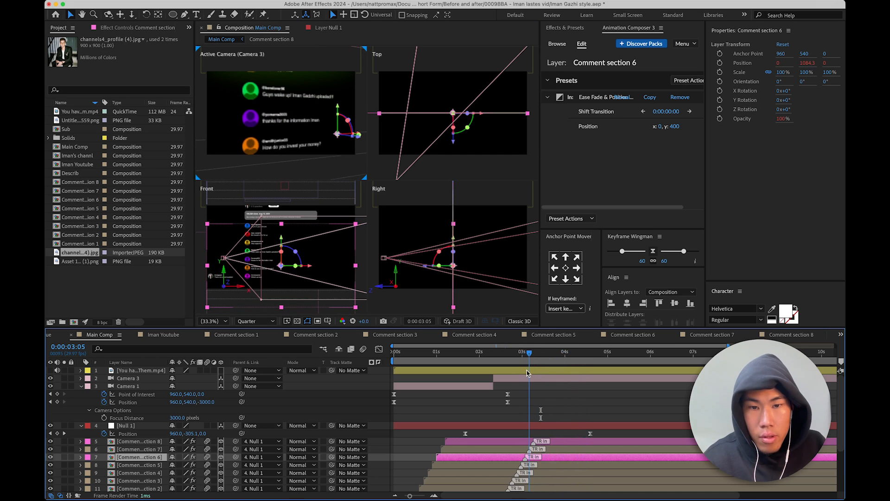
{"action": "left_click", "coordinate": [680, 97]}
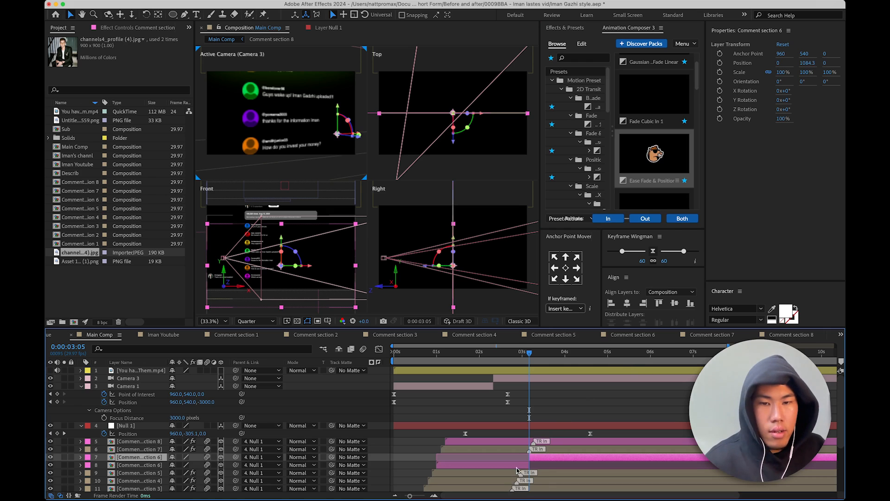
{"action": "key", "text": "Delete"}
{"action": "left_click", "coordinate": [319, 215]}
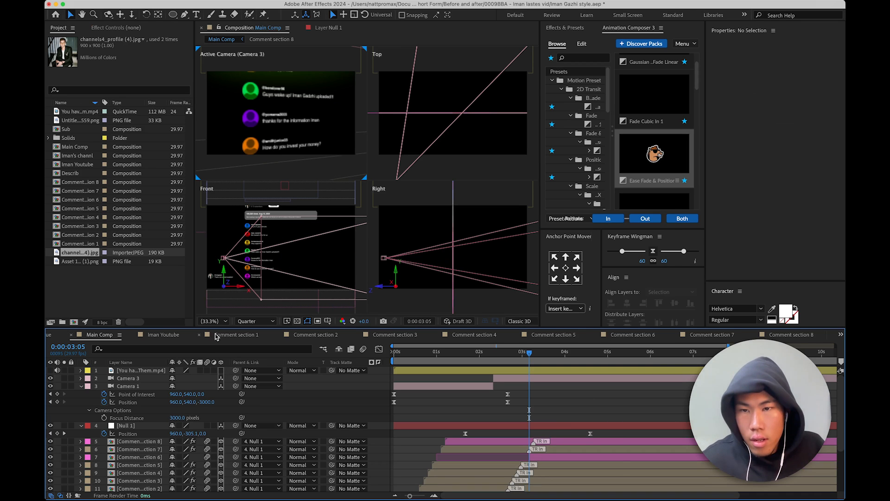
- Apply the Ease Fade & Position 4 preset to the Comment section 6 layer as an in-animation from the left
{"action": "left_click", "coordinate": [548, 457]}
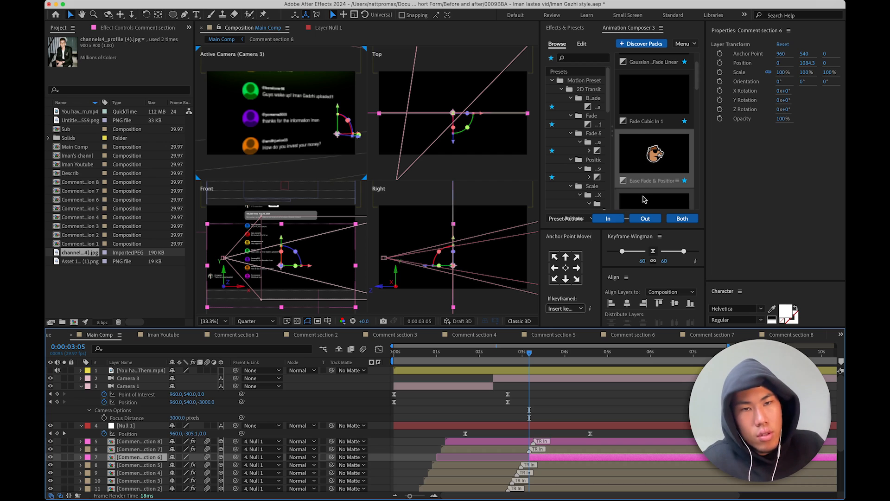
{"action": "left_click", "coordinate": [651, 181]}
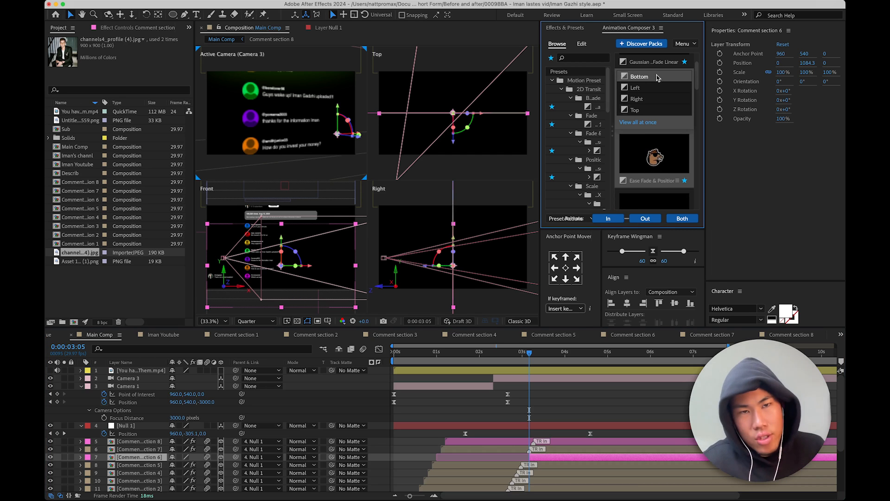
{"action": "left_click", "coordinate": [634, 89]}
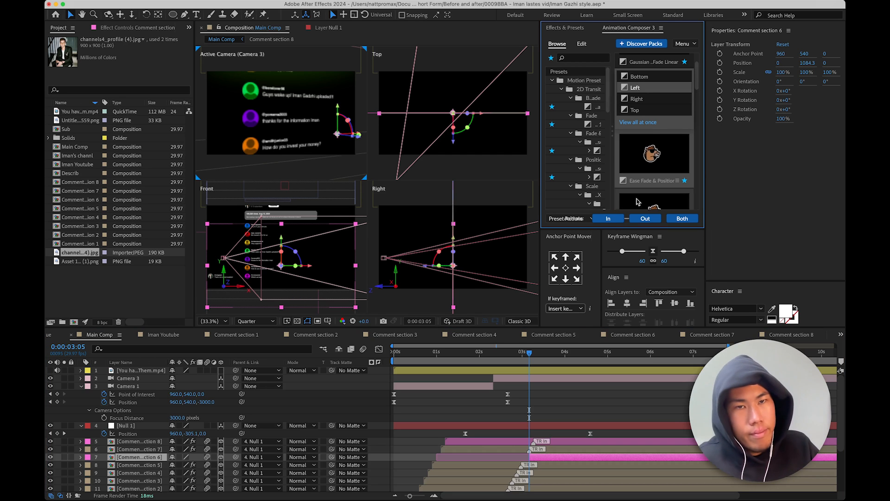
{"action": "left_click", "coordinate": [611, 219]}
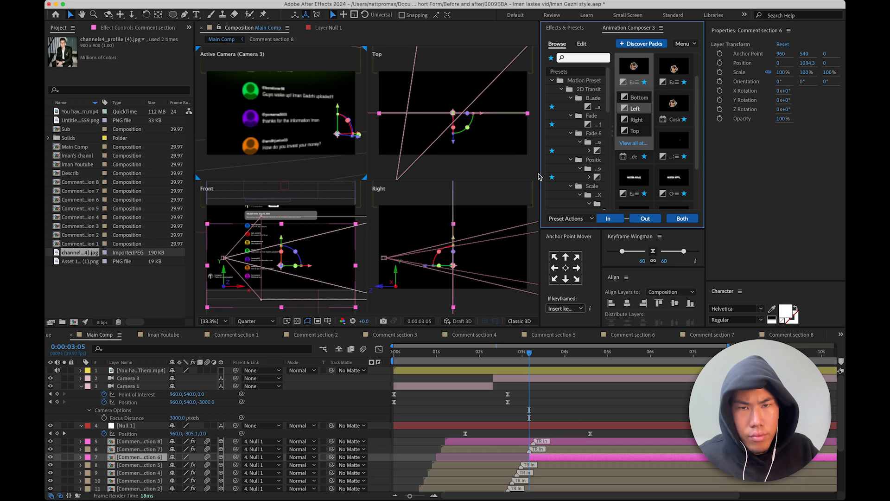
{"action": "left_click", "coordinate": [500, 186]}
{"action": "left_click_drag", "start_coordinate": [539, 179], "coordinate": [482, 179]}
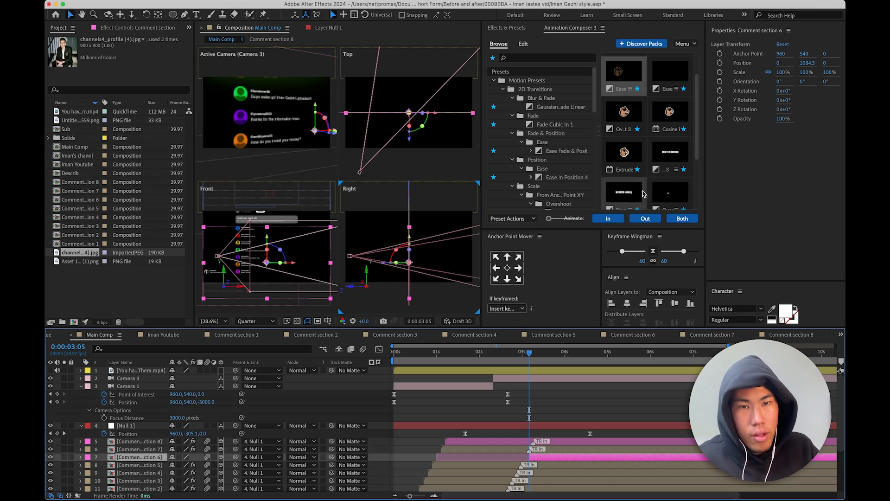
{"action": "left_click", "coordinate": [630, 89]}
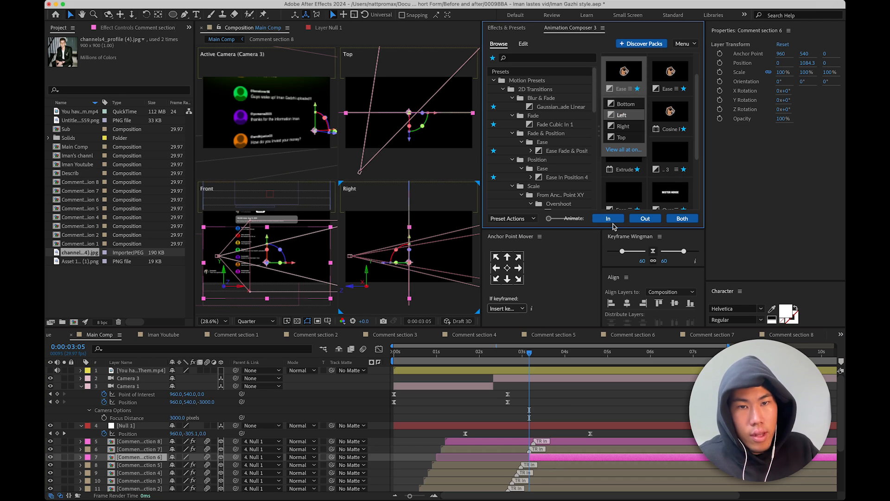
{"action": "left_click", "coordinate": [614, 221]}
{"action": "left_click", "coordinate": [616, 220]}
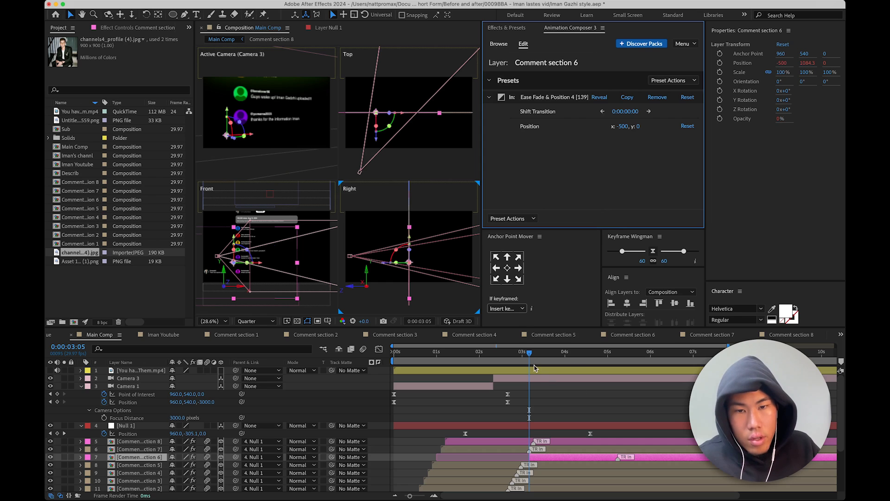
- Preview the new entrance and shift the Comment section 6 layer slightly earlier in the timeline
{"action": "mouse_move", "coordinate": [530, 353]}
{"action": "left_mouse_down"}
{"action": "mouse_move", "coordinate": [536, 356]}
{"action": "mouse_move", "coordinate": [525, 363]}
{"action": "left_mouse_up"}
{"action": "key", "text": "space"}
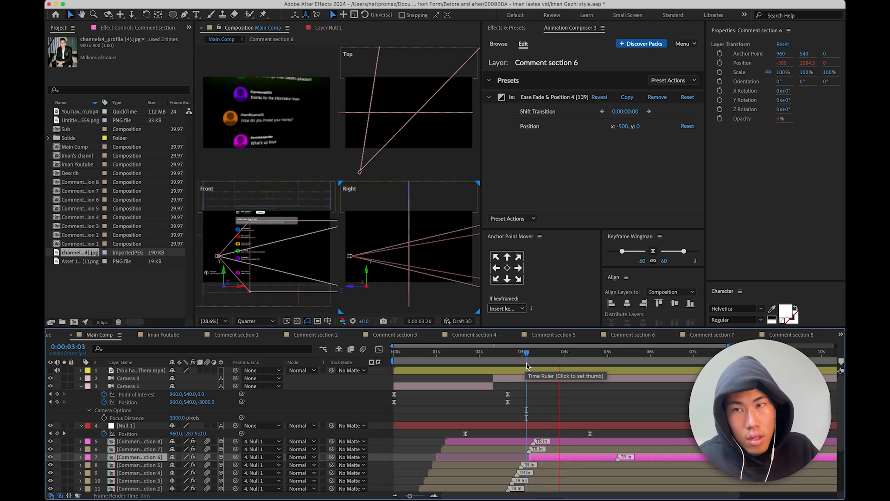
{"action": "key", "text": "space"}
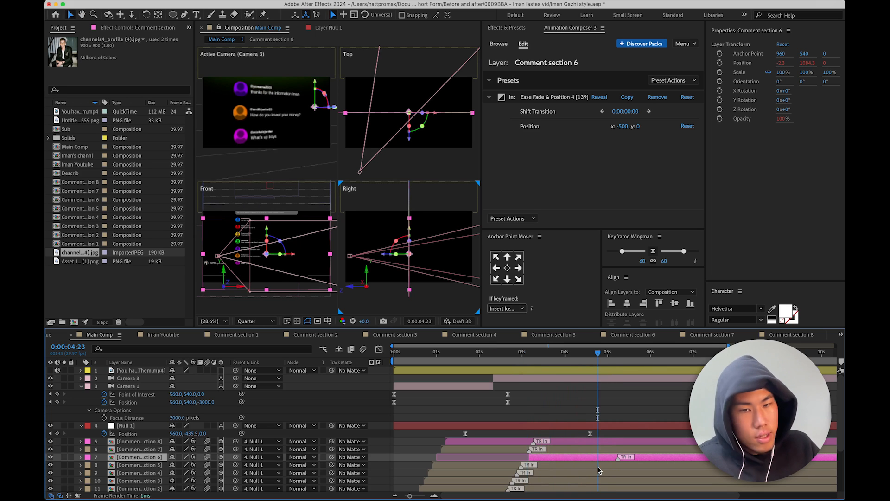
{"action": "left_click_drag", "start_coordinate": [587, 462], "coordinate": [582, 460]}
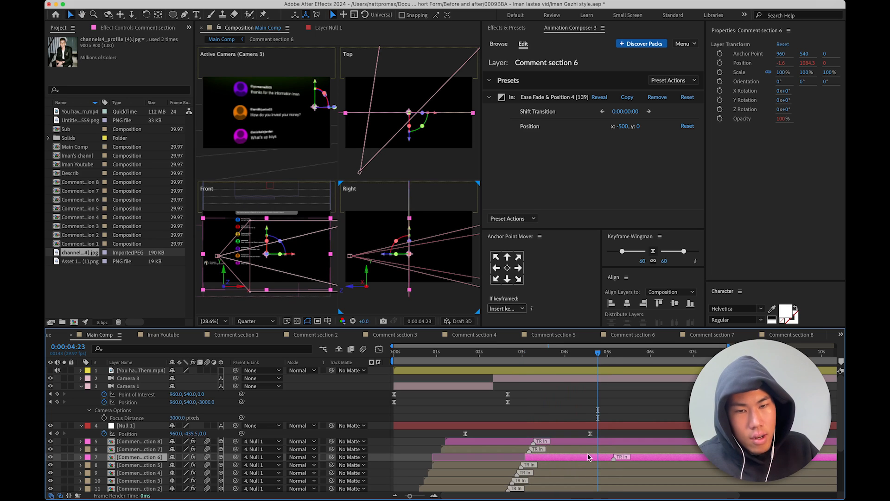
- Set the Comment section 6 entrance preset's x position offset to -209 and preview the motion
{"action": "left_click_drag", "start_coordinate": [624, 127], "coordinate": [635, 128]}
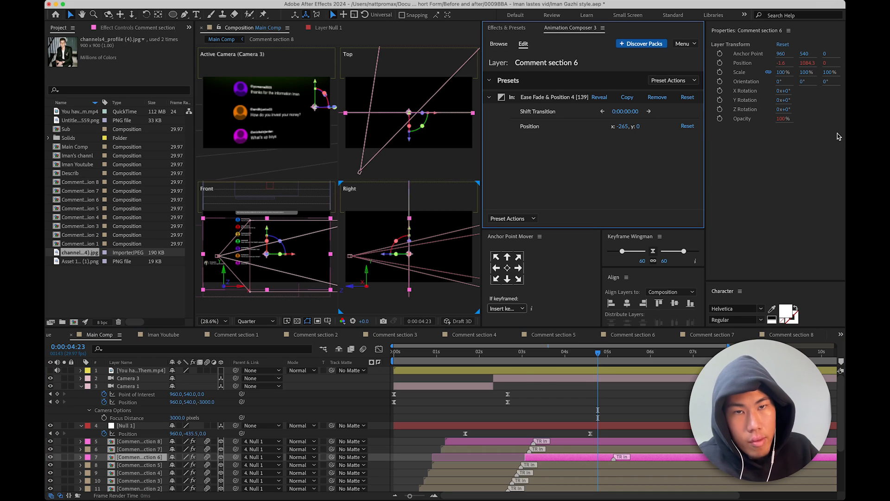
{"action": "left_click", "coordinate": [529, 368]}
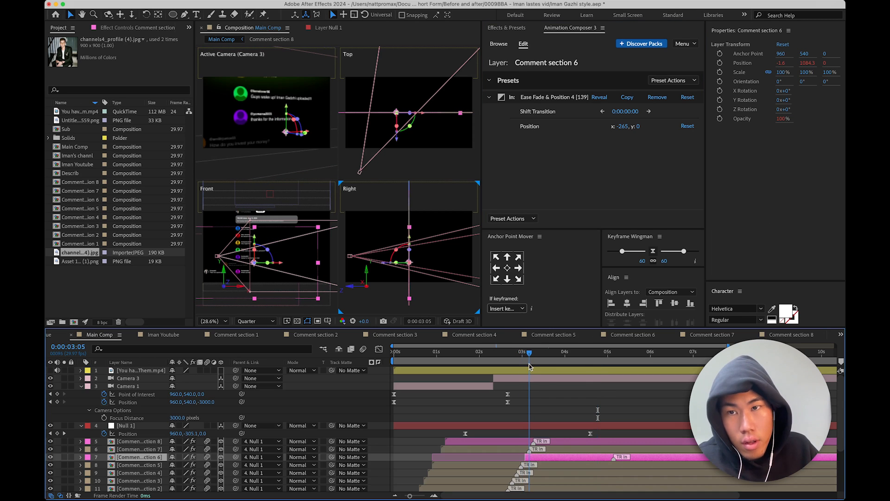
{"action": "left_click_drag", "start_coordinate": [623, 127], "coordinate": [673, 128]}
{"action": "key", "text": "space"}
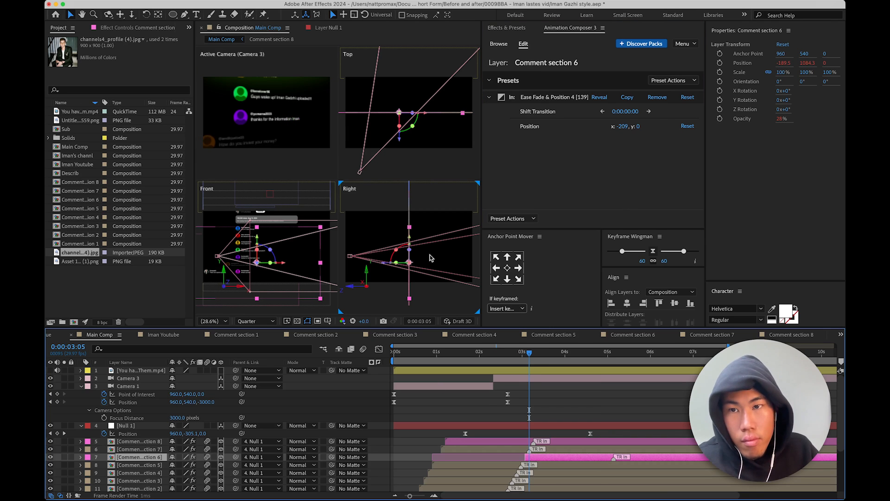
{"action": "key", "text": "space"}
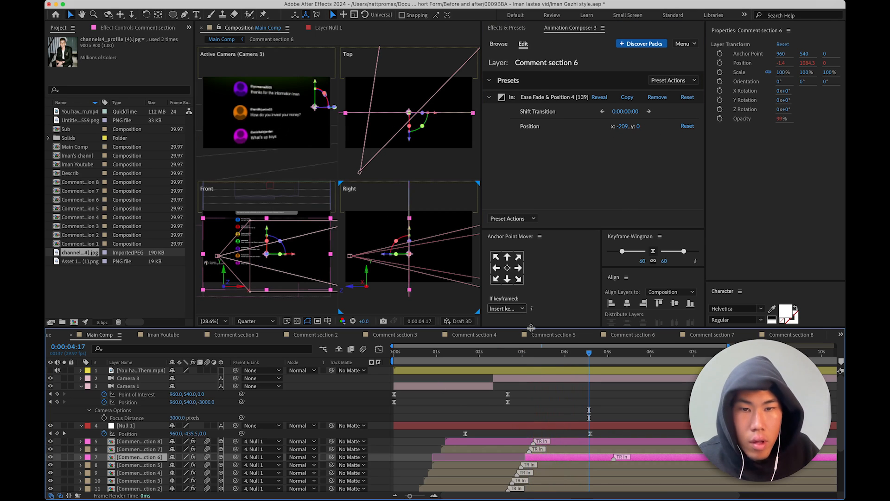
- Go to 0:00:04:16 and search the effects for "expos"
{"action": "mouse_move", "coordinate": [590, 356]}
{"action": "left_mouse_down"}
{"action": "mouse_move", "coordinate": [553, 366]}
{"action": "mouse_move", "coordinate": [588, 365]}
{"action": "left_mouse_up"}
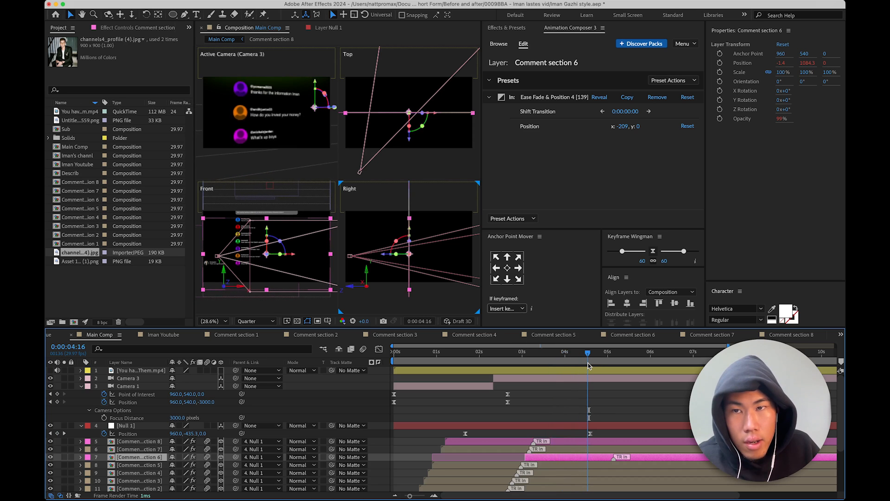
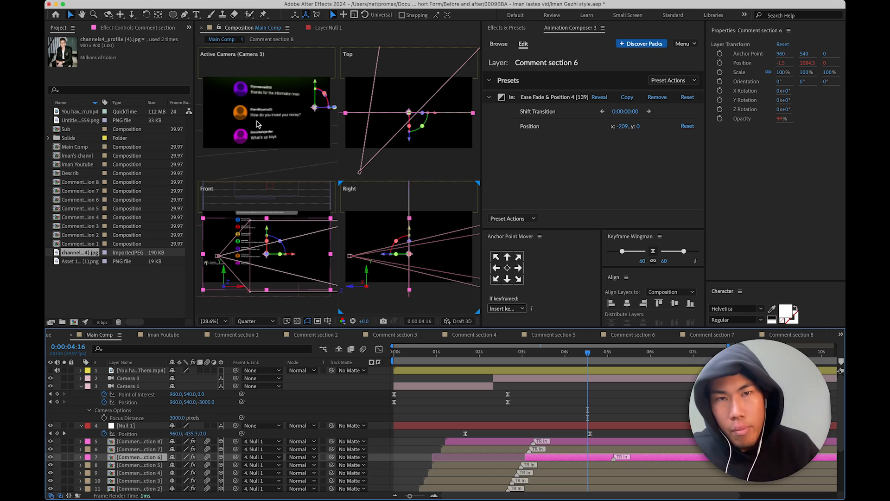
{"action": "left_click", "coordinate": [507, 29]}
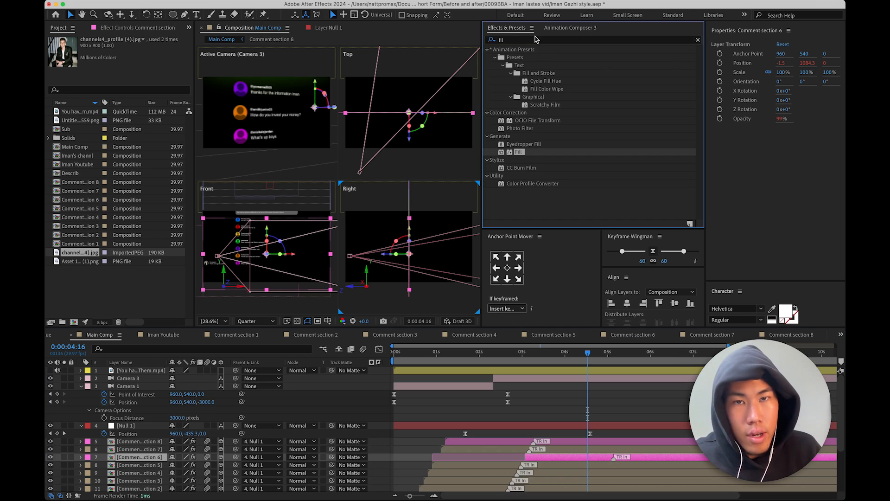
{"action": "left_click", "coordinate": [535, 39]}
{"action": "type", "text": "expos"}
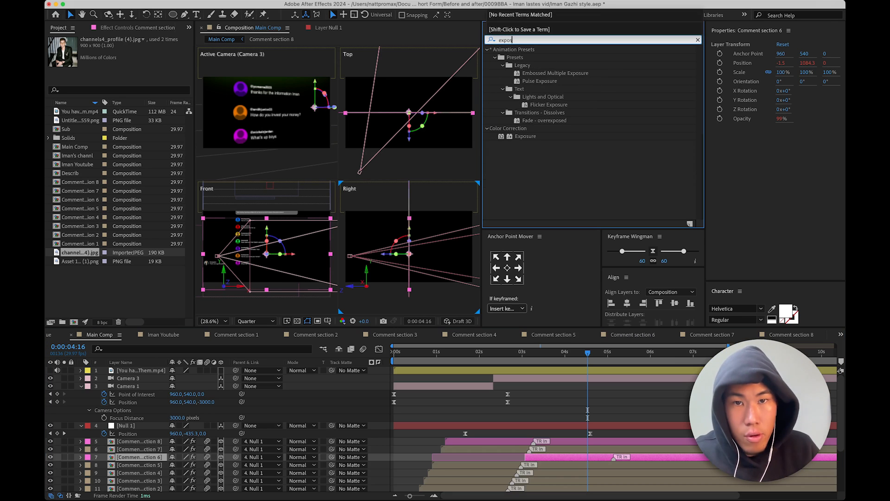
- Apply the Exposure effect to the Comment section 1 to 5 and Comment section 7 layers together
{"action": "left_click", "coordinate": [575, 440]}
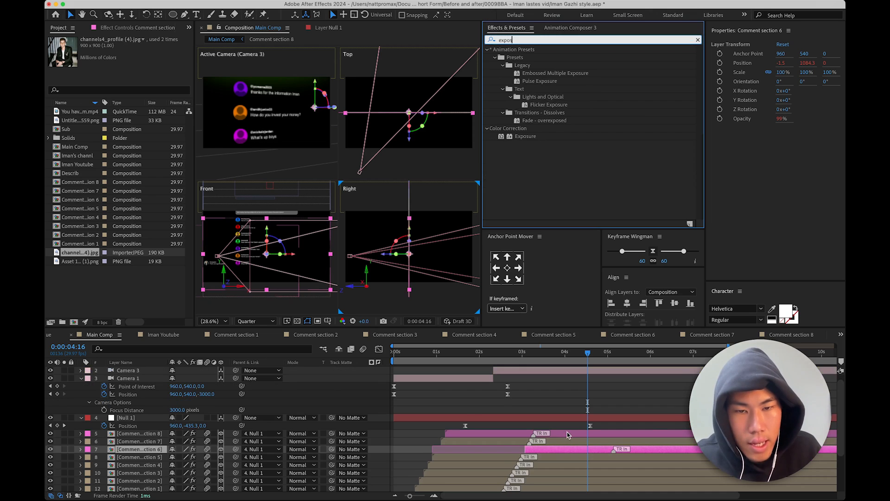
{"action": "scroll", "coordinate": [573, 429], "scroll_direction": "down", "scroll_amount": 2}
{"action": "left_click", "coordinate": [574, 418]}
{"action": "left_click", "coordinate": [581, 466]}
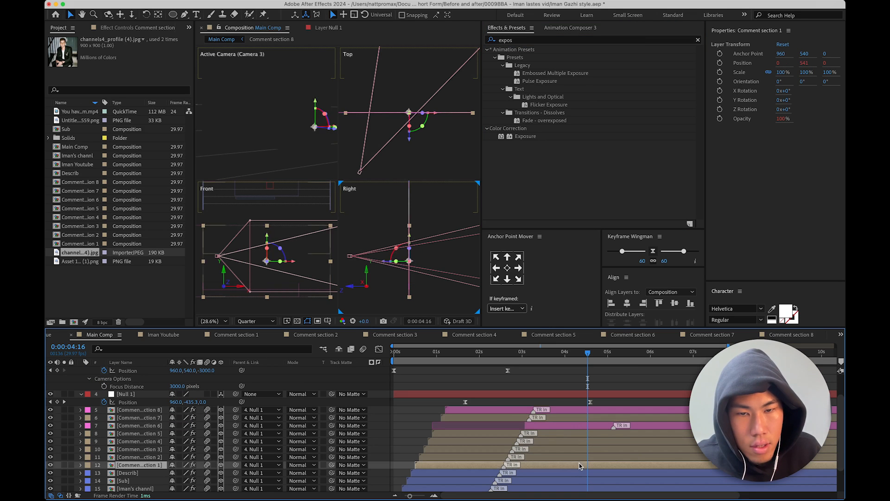
{"action": "left_click", "coordinate": [575, 456], "text": "shift"}
{"action": "left_click", "coordinate": [574, 433], "text": "shift"}
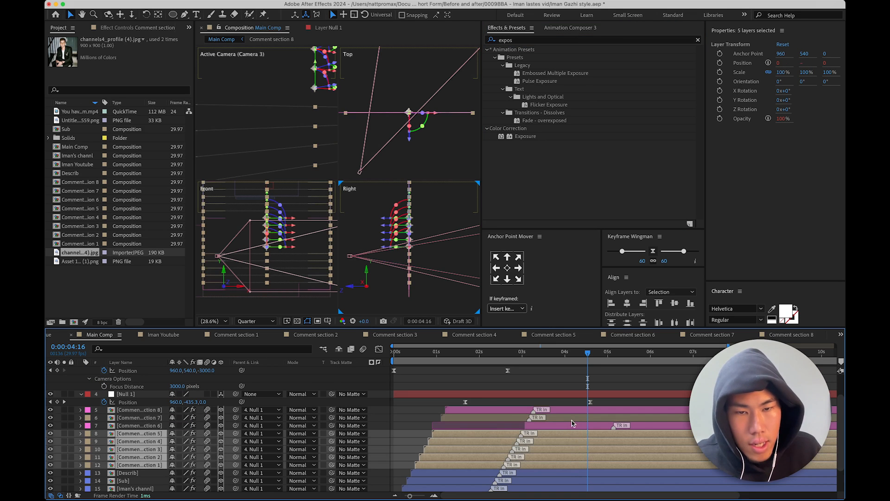
{"action": "scroll", "coordinate": [574, 420], "scroll_direction": "down", "scroll_amount": 3}
{"action": "scroll", "coordinate": [573, 421], "scroll_direction": "up", "scroll_amount": 5}
{"action": "scroll", "coordinate": [570, 426], "scroll_direction": "down", "scroll_amount": 5}
{"action": "scroll", "coordinate": [561, 440], "scroll_direction": "up", "scroll_amount": 5}
{"action": "left_click", "coordinate": [555, 450], "text": "shift"}
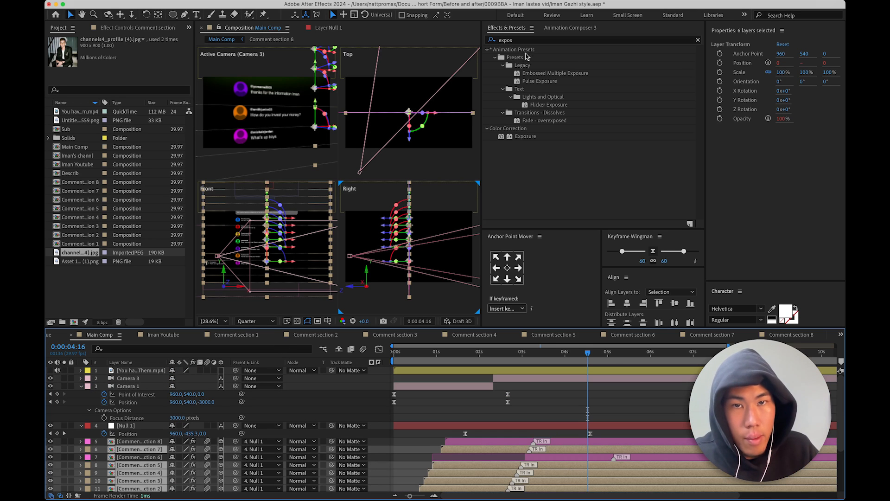
{"action": "double_click", "coordinate": [525, 136]}
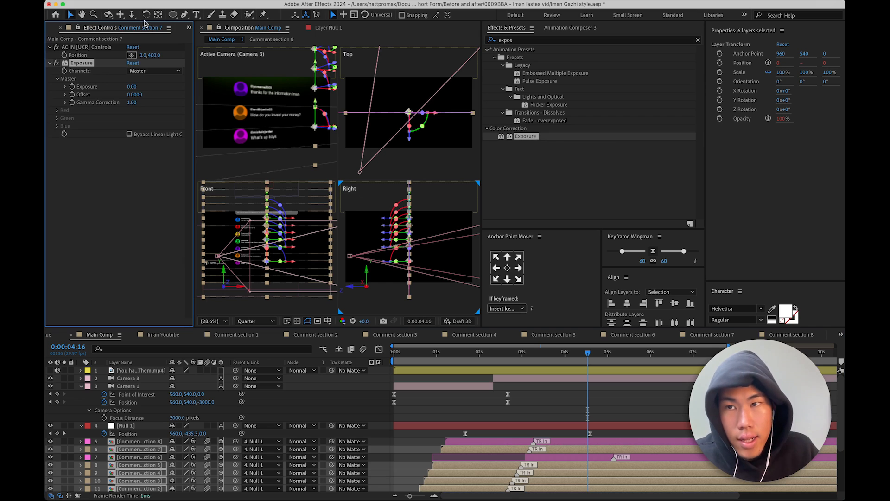
- Start keyframing Exposure on the Comment section 7 layer at 0:00:04:16 and set its value to -3
{"action": "left_click", "coordinate": [72, 87]}
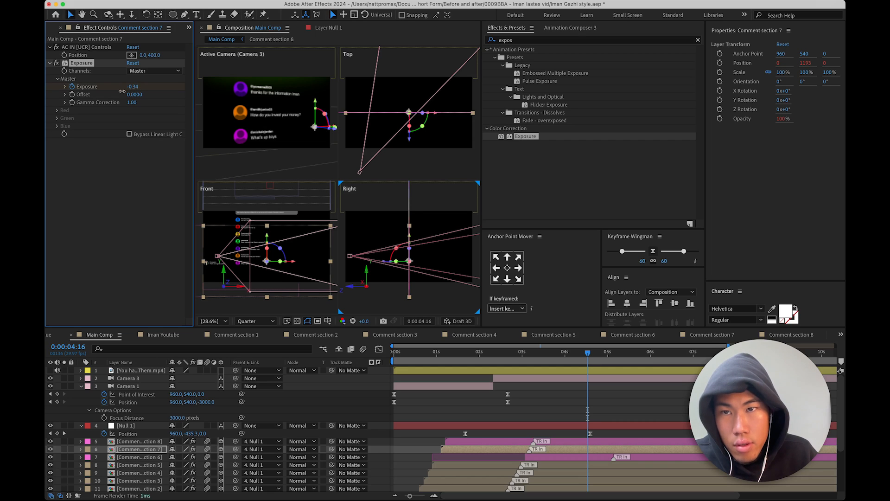
{"action": "left_click_drag", "start_coordinate": [94, 96], "coordinate": [85, 96]}
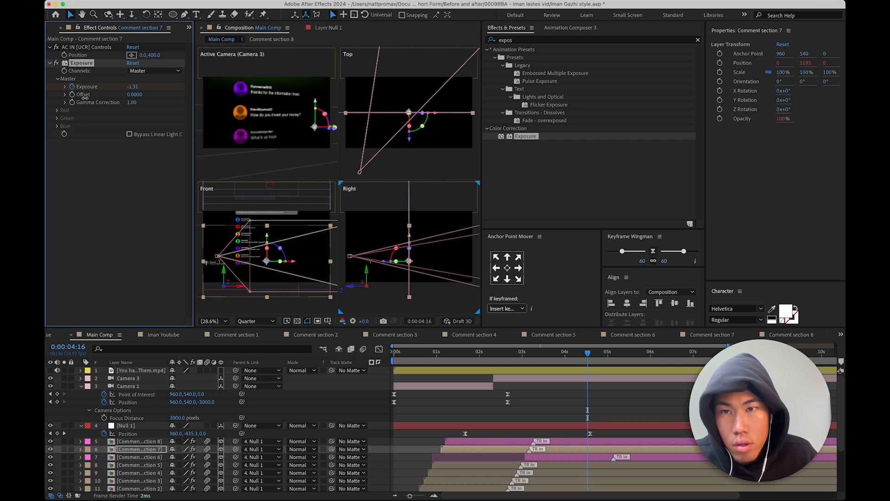
{"action": "left_click", "coordinate": [130, 87]}
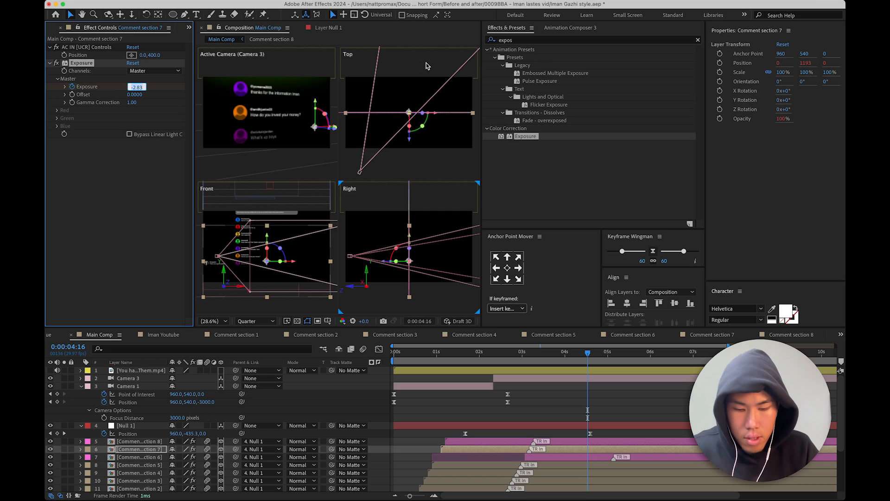
{"action": "type", "text": "-3"}
{"action": "key", "text": "Return"}
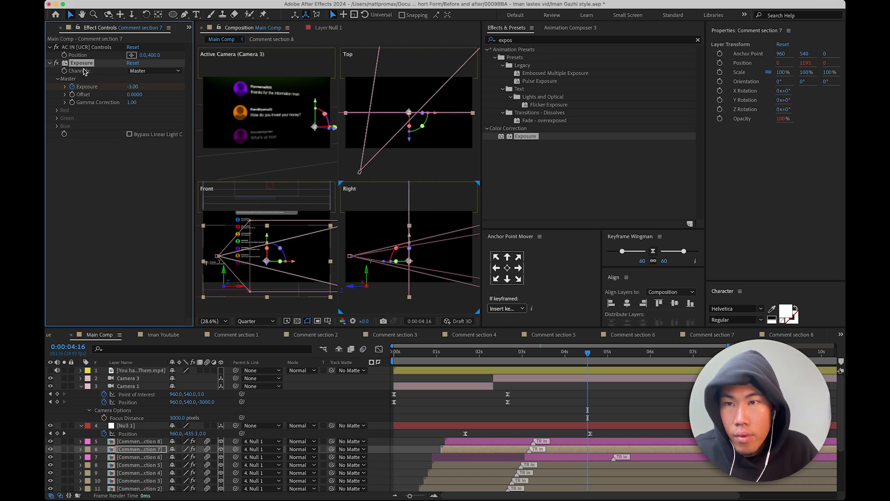
- Go to 0:00:03:07 and set the Comment section 7 layer's Exposure to 0
{"action": "left_click_drag", "start_coordinate": [576, 349], "coordinate": [521, 367]}
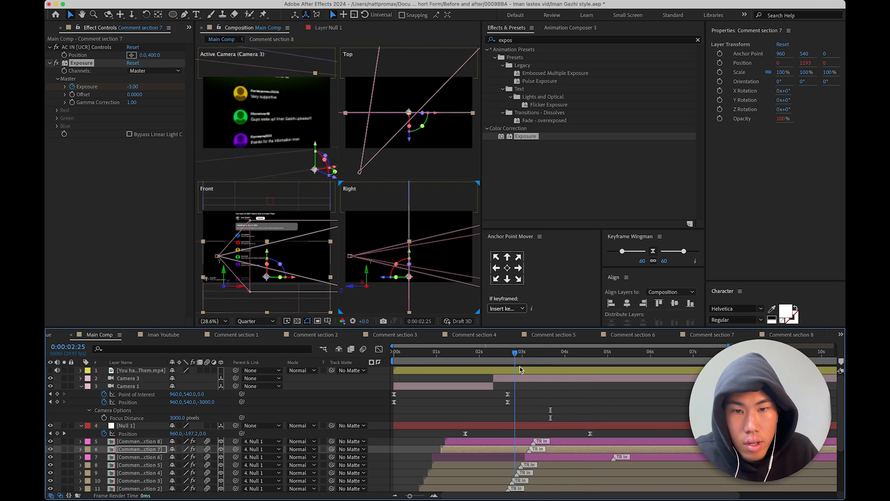
{"action": "left_click_drag", "start_coordinate": [524, 370], "coordinate": [532, 371]}
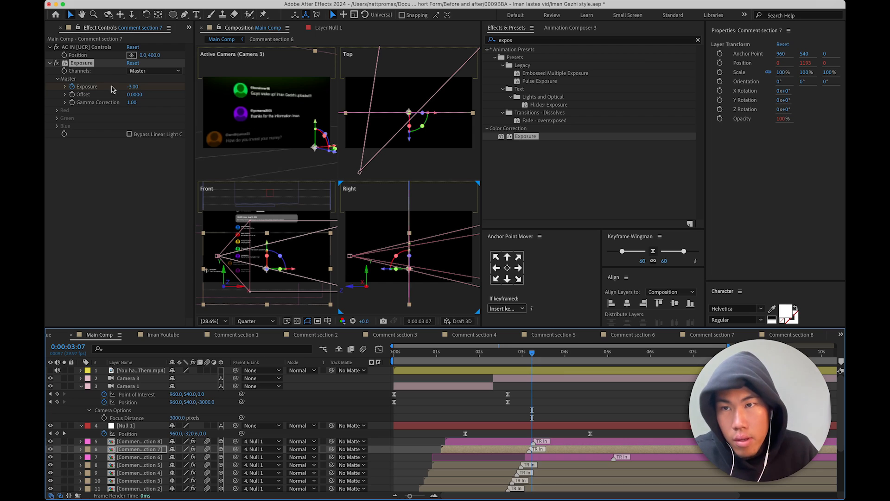
{"action": "left_click", "coordinate": [133, 86]}
{"action": "key", "text": "Return"}
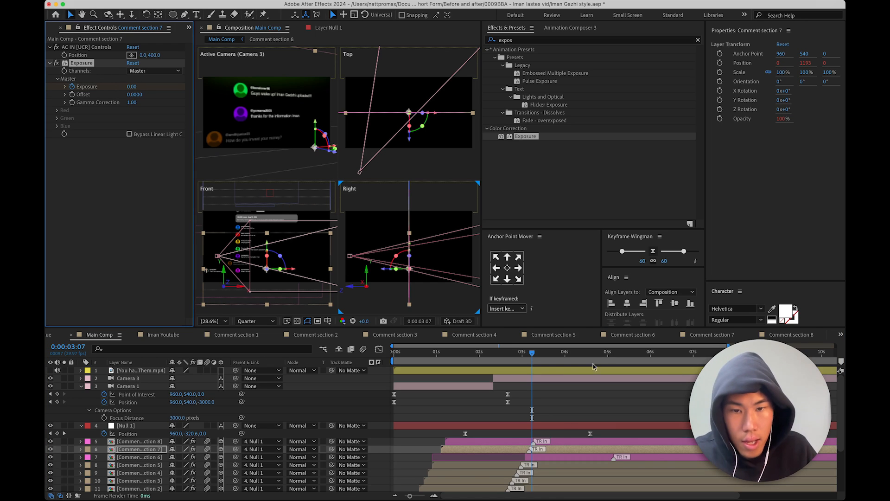
- Copy the Comment section 7 Exposure keyframes onto the Comment section 1 to 5 layers at 0:00:03:07 and preview the darkening
{"action": "scroll", "coordinate": [563, 435], "scroll_direction": "down", "scroll_amount": 1}
{"action": "left_click", "coordinate": [557, 457]}
{"action": "scroll", "coordinate": [541, 433], "scroll_direction": "down", "scroll_amount": 5}
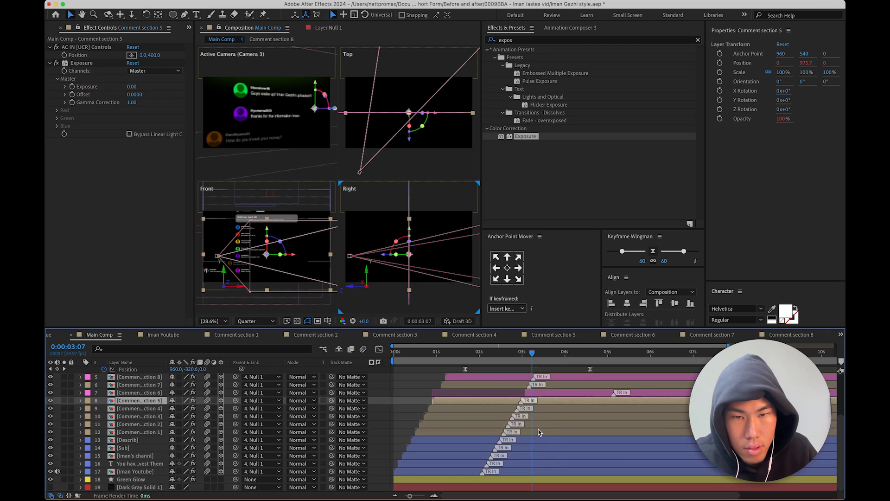
{"action": "left_click", "coordinate": [539, 432], "text": "shift"}
{"action": "key", "text": "super+v"}
{"action": "key", "text": "space"}
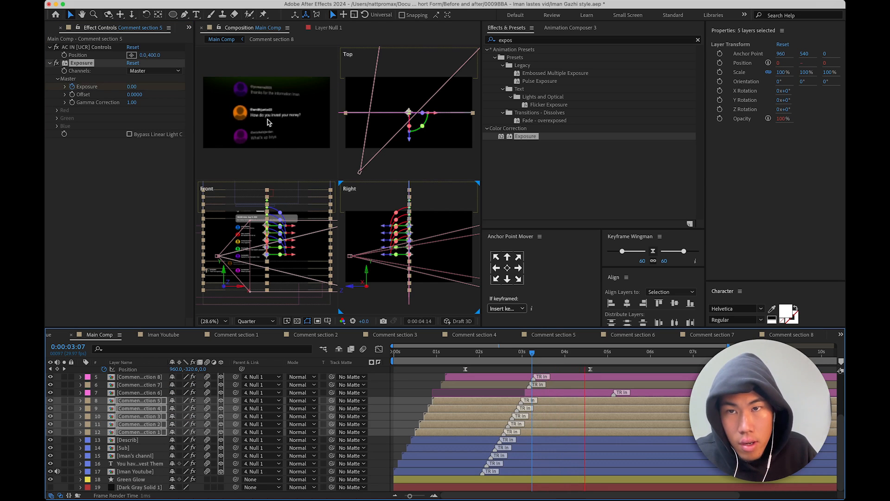
{"action": "key", "text": "space"}
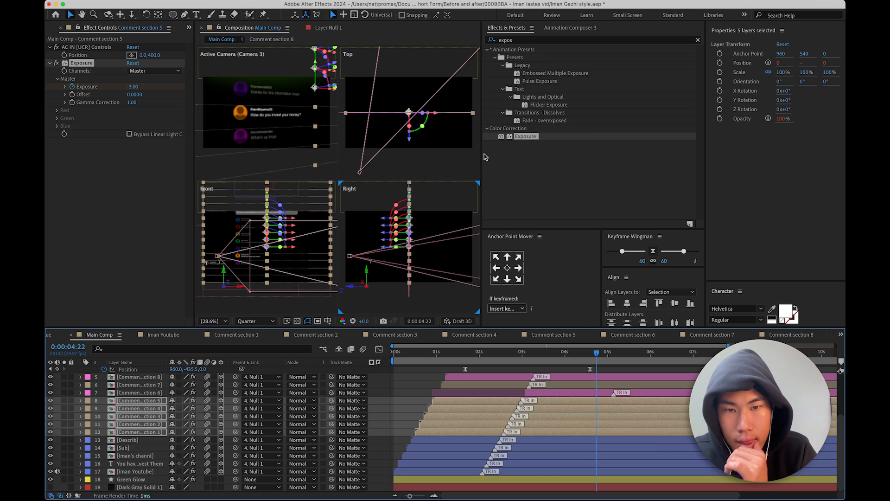
- Reveal the keyframes of Comment section 1 to 5 and 7, and apply Easy Ease to the Exposure keyframes of layers 7, 5 and 4
{"action": "left_click", "coordinate": [566, 384], "text": "super"}
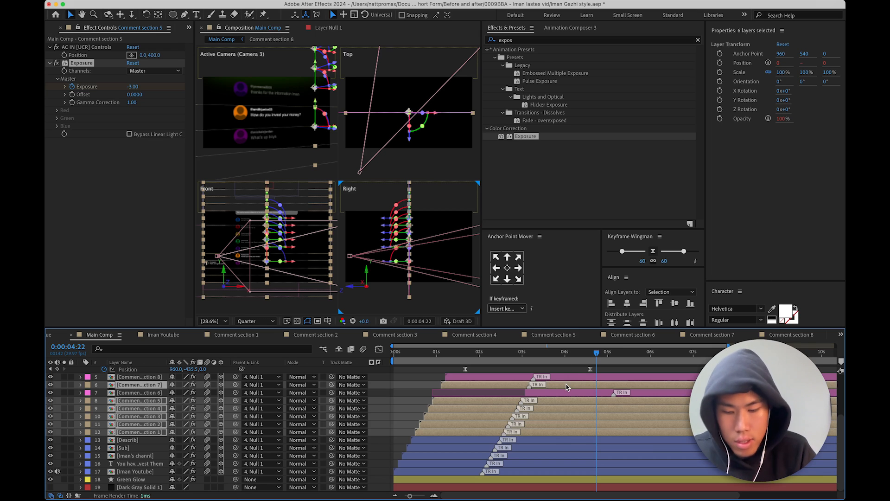
{"action": "key", "text": "u"}
{"action": "left_click_drag", "start_coordinate": [512, 392], "coordinate": [612, 410]}
{"action": "key", "text": "F9"}
{"action": "left_click_drag", "start_coordinate": [518, 426], "coordinate": [607, 437]}
{"action": "key", "text": "F9"}
{"action": "left_click_drag", "start_coordinate": [499, 454], "coordinate": [619, 461]}
{"action": "key", "text": "F9"}
- Apply Easy Ease to the Exposure keyframes of the Comment section 3, 2 and 1 layers
{"action": "scroll", "coordinate": [607, 457], "scroll_direction": "down", "scroll_amount": 5}
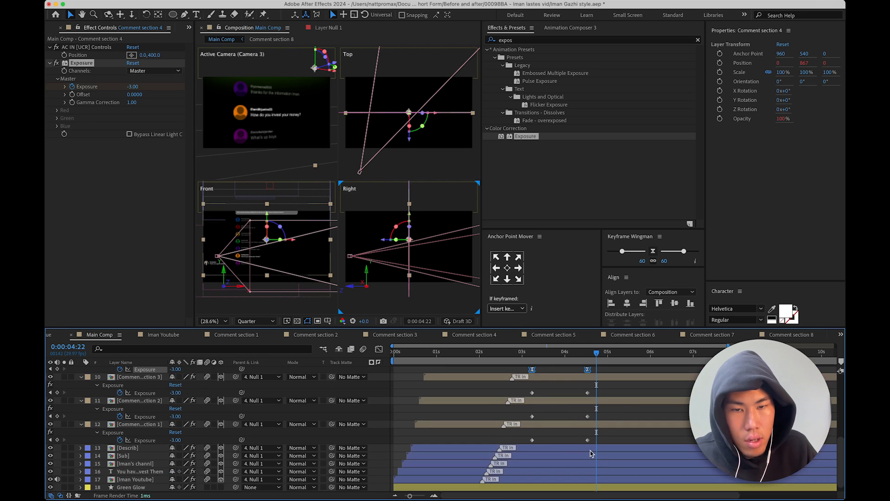
{"action": "left_click_drag", "start_coordinate": [519, 392], "coordinate": [593, 402]}
{"action": "key", "text": "F9"}
{"action": "left_click_drag", "start_coordinate": [512, 412], "coordinate": [598, 420]}
{"action": "key", "text": "F9"}
{"action": "left_click_drag", "start_coordinate": [512, 434], "coordinate": [668, 446]}
{"action": "key", "text": "F9"}
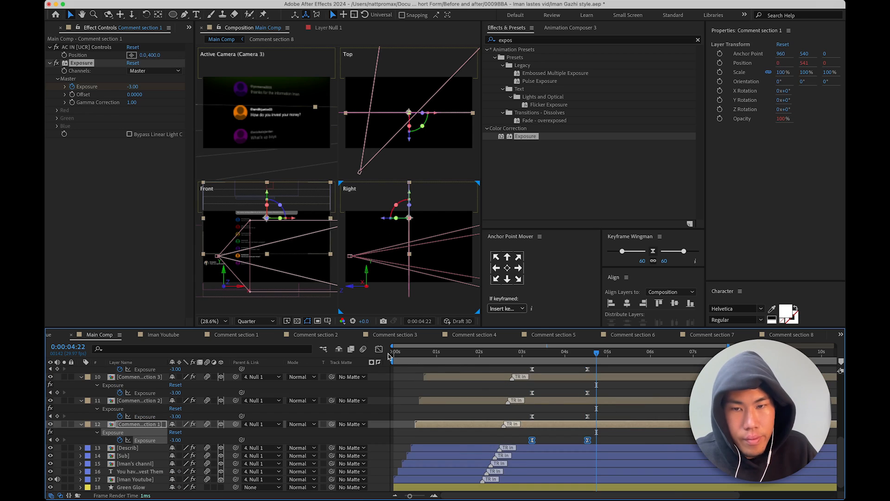
- Preview the eased darkening of the surrounding comments from 0:00:02:16
{"action": "left_click", "coordinate": [379, 348]}
{"action": "left_click", "coordinate": [379, 349]}
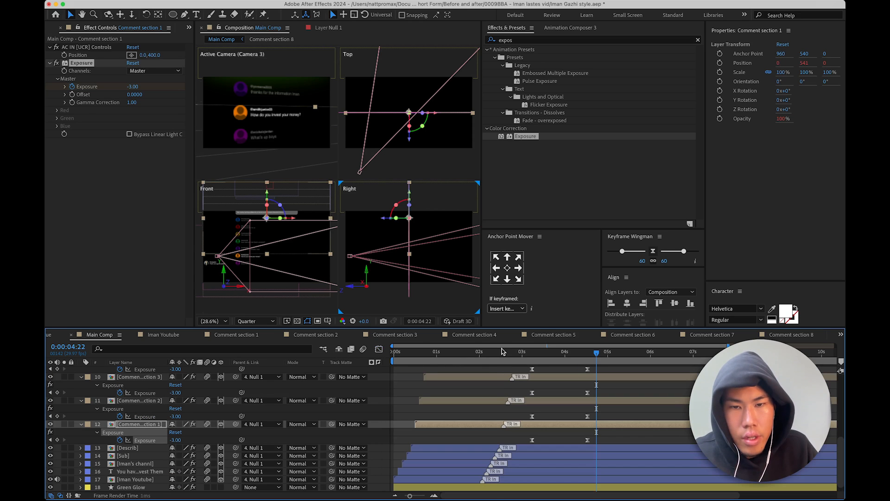
{"action": "left_click", "coordinate": [504, 353]}
{"action": "key", "text": "space"}
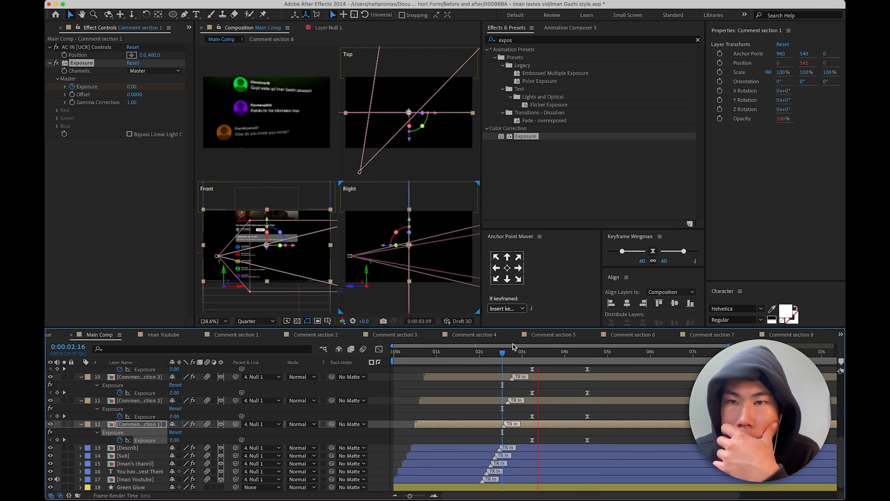
{"action": "key", "text": "space"}
- Shift the second Exposure keyframes of the Comment section 1 to 5 and 7 layers together slightly earlier than 0:00:04:16
{"action": "scroll", "coordinate": [610, 391], "scroll_direction": "up", "scroll_amount": 5}
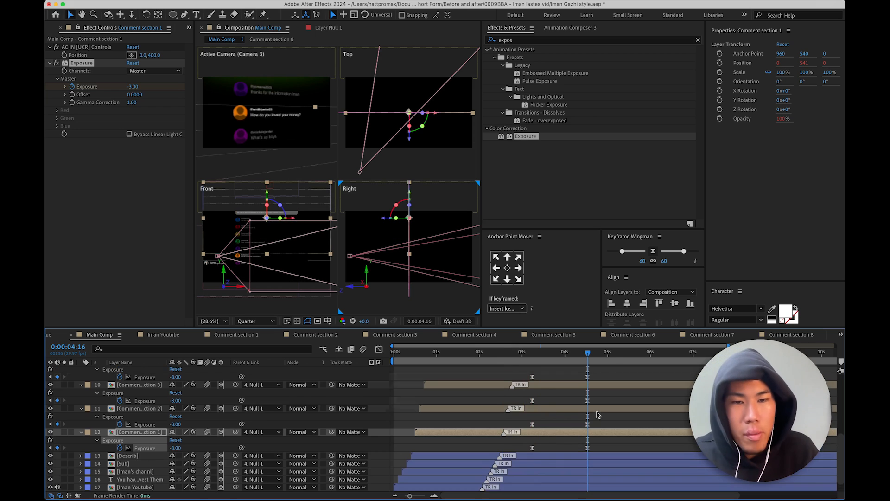
{"action": "left_click", "coordinate": [587, 392]}
{"action": "scroll", "coordinate": [594, 408], "scroll_direction": "down", "scroll_amount": 1}
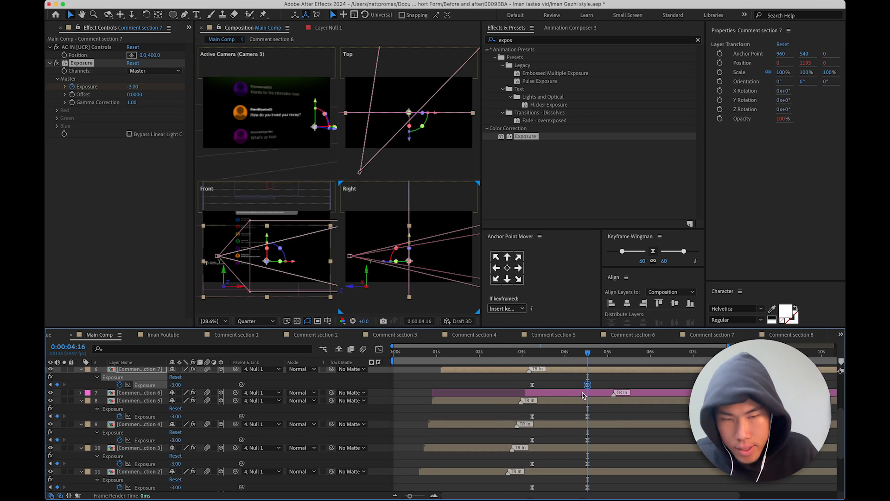
{"action": "left_click", "coordinate": [588, 424], "text": "shift"}
{"action": "left_click", "coordinate": [588, 439], "text": "shift"}
{"action": "scroll", "coordinate": [598, 441], "scroll_direction": "down", "scroll_amount": 1}
{"action": "left_click", "coordinate": [587, 448], "text": "shift"}
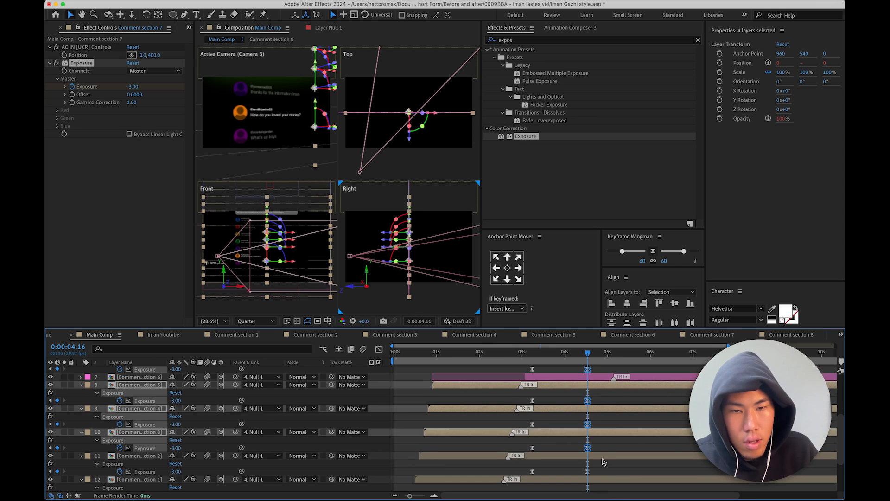
{"action": "scroll", "coordinate": [601, 457], "scroll_direction": "down", "scroll_amount": 1}
{"action": "left_click", "coordinate": [588, 455], "text": "shift"}
{"action": "left_click", "coordinate": [587, 479], "text": "shift"}
{"action": "left_click_drag", "start_coordinate": [587, 478], "coordinate": [576, 479]}
- Deselect the keyframes and preview the adjusted darkening from 0:00:02:25
{"action": "left_click_drag", "start_coordinate": [527, 357], "coordinate": [581, 358]}
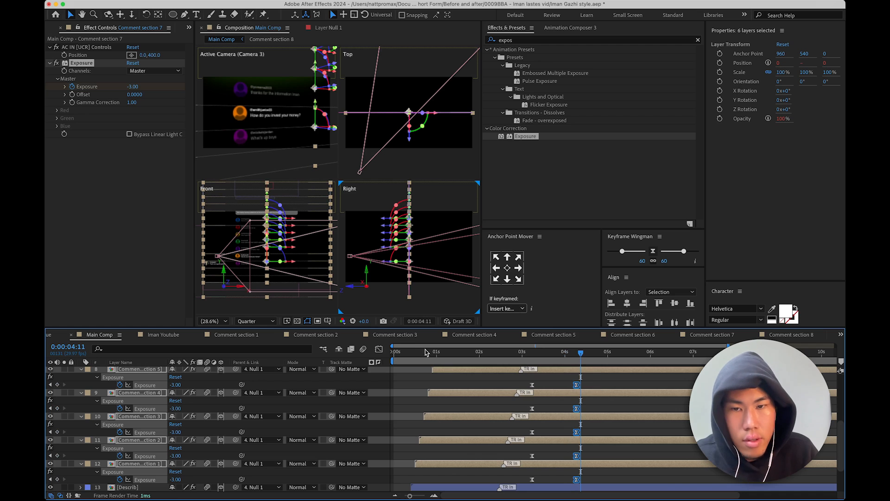
{"action": "left_click", "coordinate": [380, 349]}
{"action": "left_click", "coordinate": [380, 348]}
{"action": "left_click", "coordinate": [543, 388]}
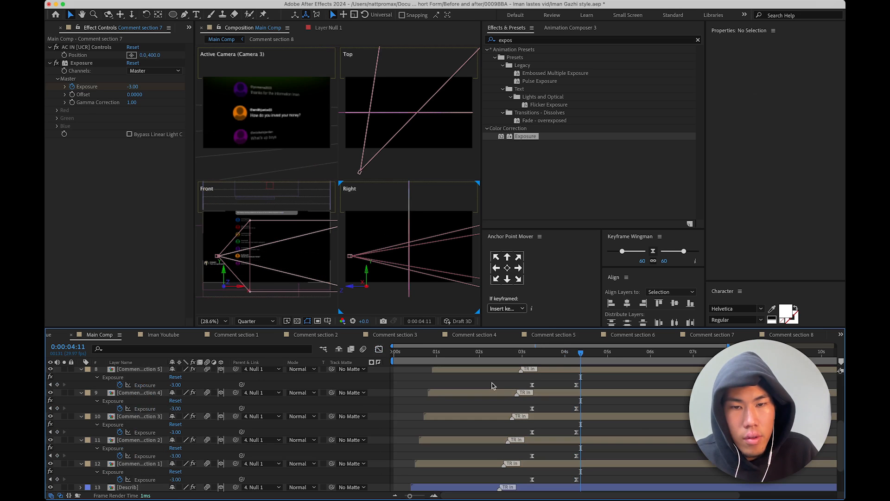
{"action": "left_click", "coordinate": [515, 356]}
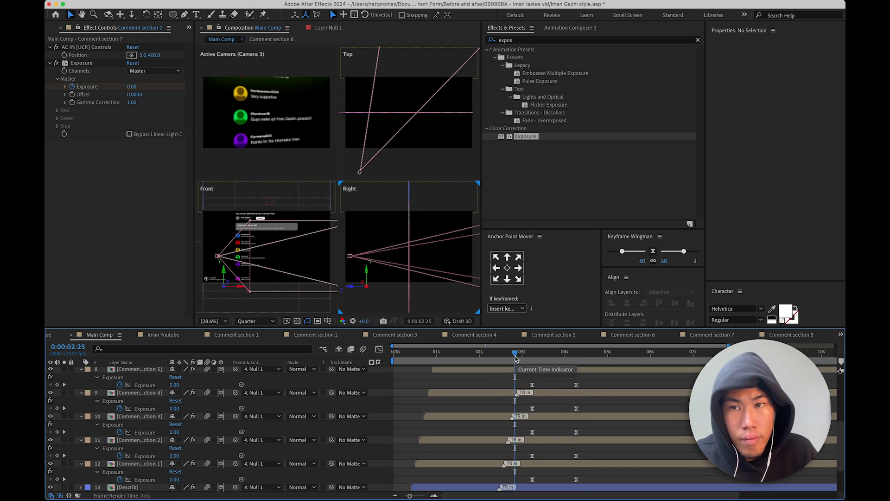
{"action": "key", "text": "space"}
- Move the second Exposure keyframes of the Comment section 1 to 5 layers earlier, to just after the four-second mark
{"action": "scroll", "coordinate": [589, 388], "scroll_direction": "up", "scroll_amount": 1}
{"action": "scroll", "coordinate": [580, 393], "scroll_direction": "up", "scroll_amount": 1}
{"action": "left_click_drag", "start_coordinate": [585, 401], "coordinate": [566, 466]}
{"action": "scroll", "coordinate": [578, 421], "scroll_direction": "down", "scroll_amount": 1}
{"action": "scroll", "coordinate": [577, 427], "scroll_direction": "down", "scroll_amount": 1}
{"action": "scroll", "coordinate": [578, 442], "scroll_direction": "down", "scroll_amount": 1}
{"action": "scroll", "coordinate": [584, 457], "scroll_direction": "down", "scroll_amount": 1}
{"action": "left_click", "coordinate": [531, 355]}
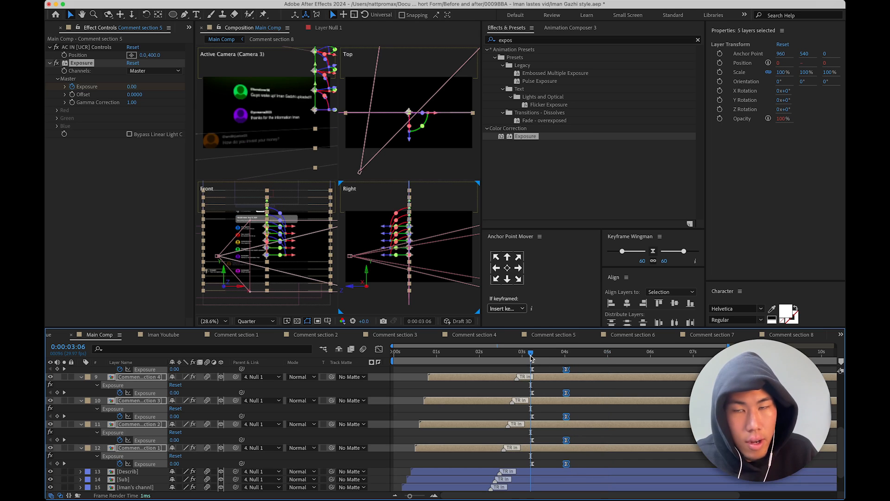
{"action": "key", "text": "space"}
{"action": "left_click_drag", "start_coordinate": [566, 394], "coordinate": [569, 394]}
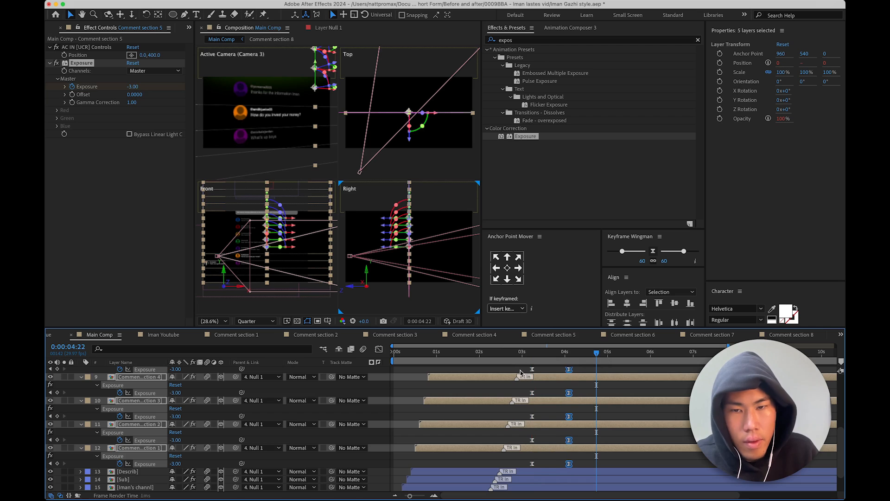
- Deselect the Exposure keyframes and preview the comment darkening from shortly before the three-second mark
{"action": "scroll", "coordinate": [543, 394], "scroll_direction": "up", "scroll_amount": 1}
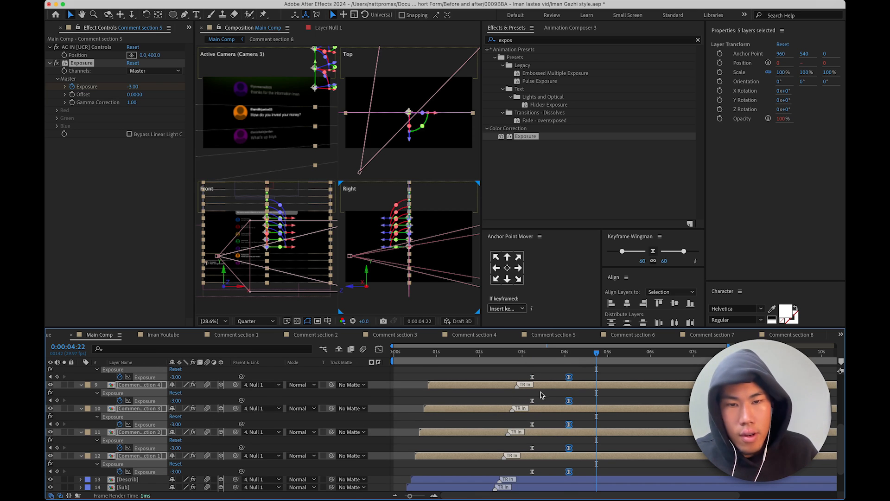
{"action": "scroll", "coordinate": [545, 397], "scroll_direction": "up", "scroll_amount": 5}
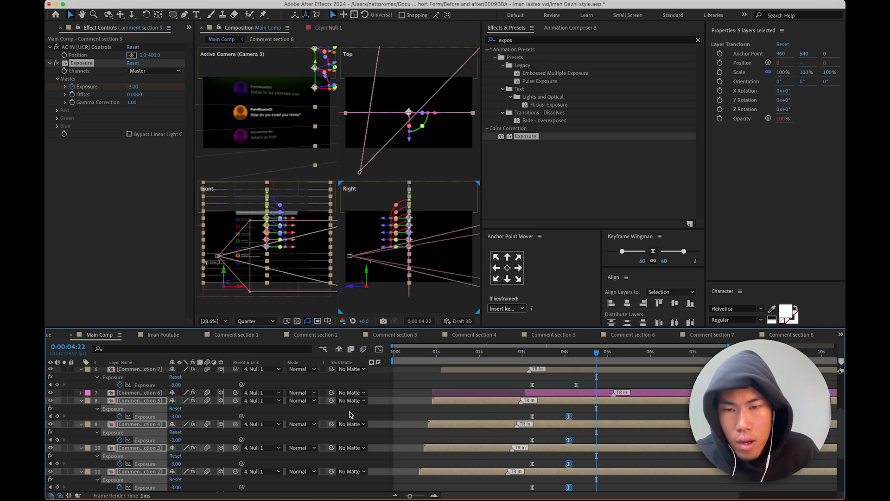
{"action": "left_click", "coordinate": [350, 414]}
{"action": "left_click", "coordinate": [379, 349]}
{"action": "left_click", "coordinate": [378, 349]}
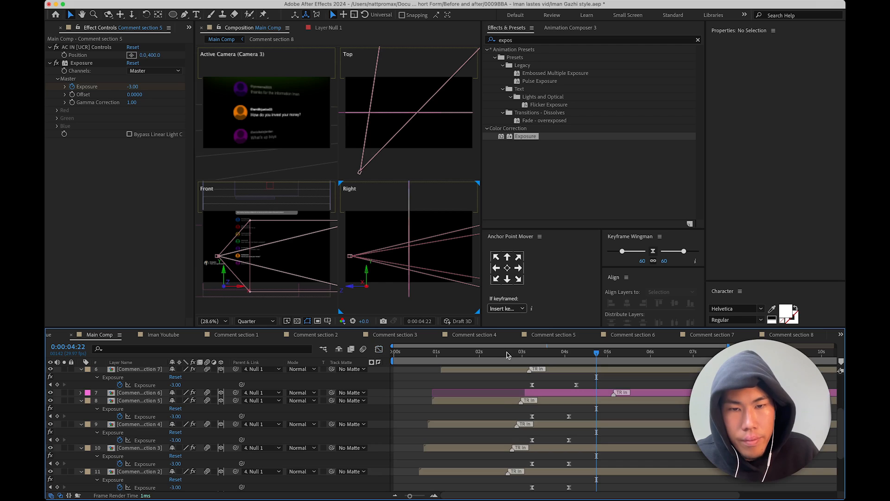
{"action": "left_click", "coordinate": [507, 352]}
{"action": "key", "text": "space"}
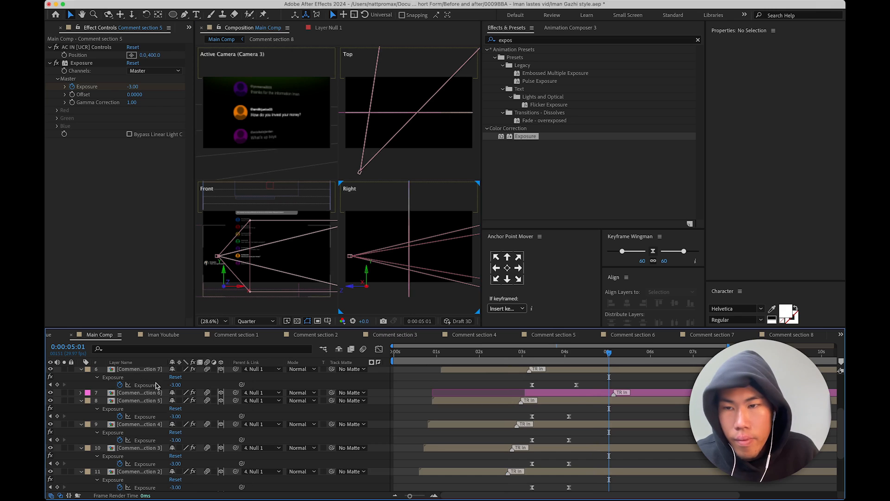
- Collapse the expanded Exposure properties of the Comment section 7 and Comment section 5 to 1 layers
{"action": "scroll", "coordinate": [145, 373], "scroll_direction": "up", "scroll_amount": 5}
{"action": "left_click", "coordinate": [128, 449]}
{"action": "scroll", "coordinate": [130, 446], "scroll_direction": "down", "scroll_amount": 5}
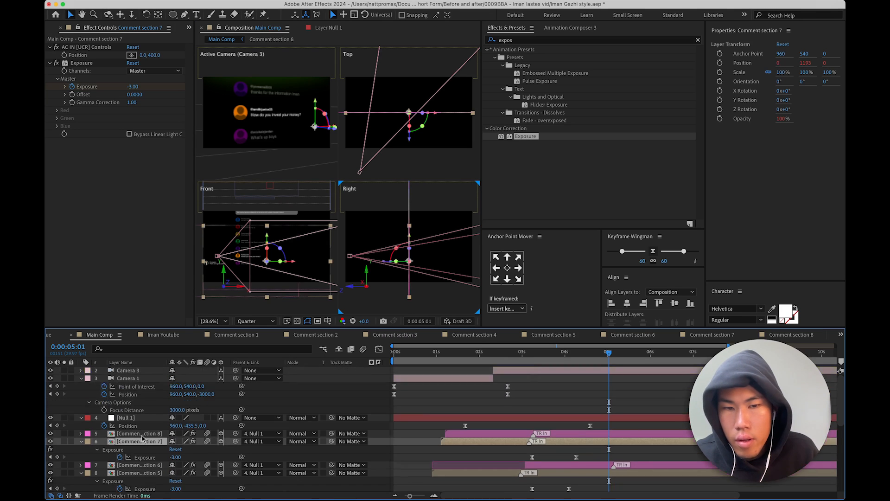
{"action": "scroll", "coordinate": [145, 439], "scroll_direction": "up", "scroll_amount": 5}
{"action": "scroll", "coordinate": [127, 424], "scroll_direction": "down", "scroll_amount": 5}
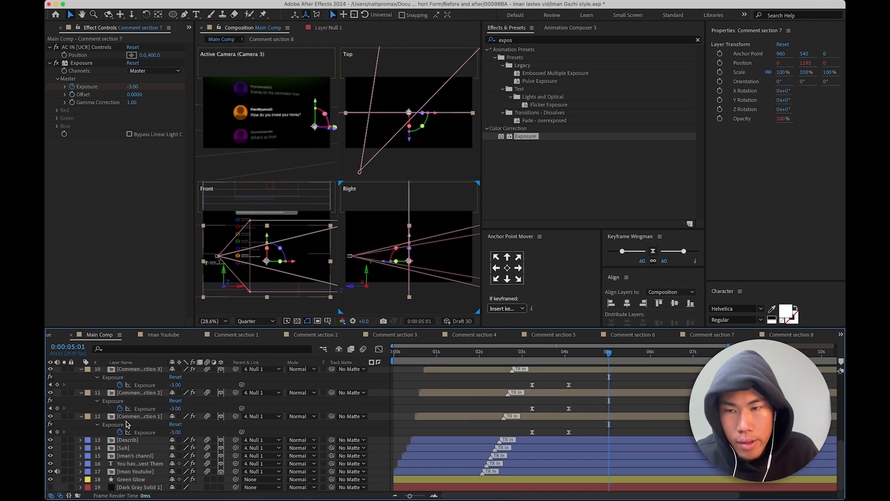
{"action": "left_click", "coordinate": [126, 417], "text": "shift"}
{"action": "left_click", "coordinate": [81, 416]}
{"action": "left_click", "coordinate": [414, 399]}
{"action": "scroll", "coordinate": [487, 395], "scroll_direction": "up", "scroll_amount": 1}
{"action": "scroll", "coordinate": [488, 396], "scroll_direction": "up", "scroll_amount": 3}
- Widen the composition viewer and switch its layout to 2 Views
{"action": "left_click", "coordinate": [213, 313]}
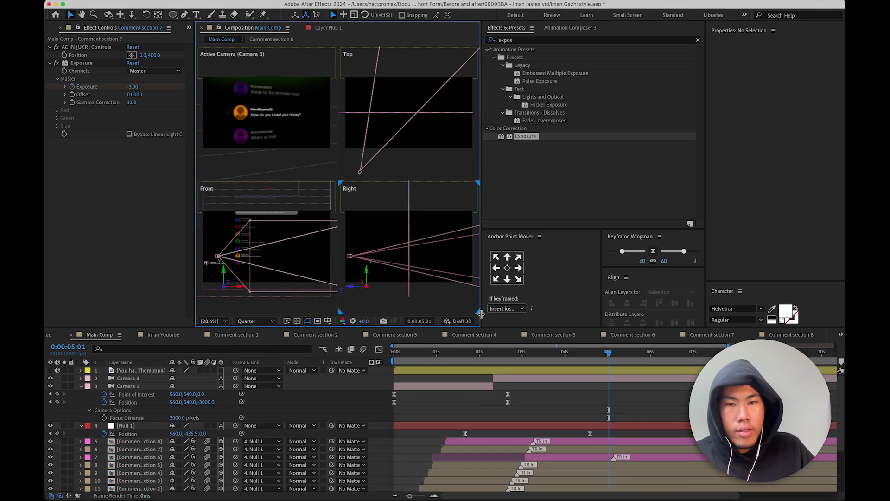
{"action": "left_click_drag", "start_coordinate": [480, 315], "coordinate": [651, 315]}
{"action": "left_click", "coordinate": [629, 321]}
{"action": "left_click", "coordinate": [634, 341]}
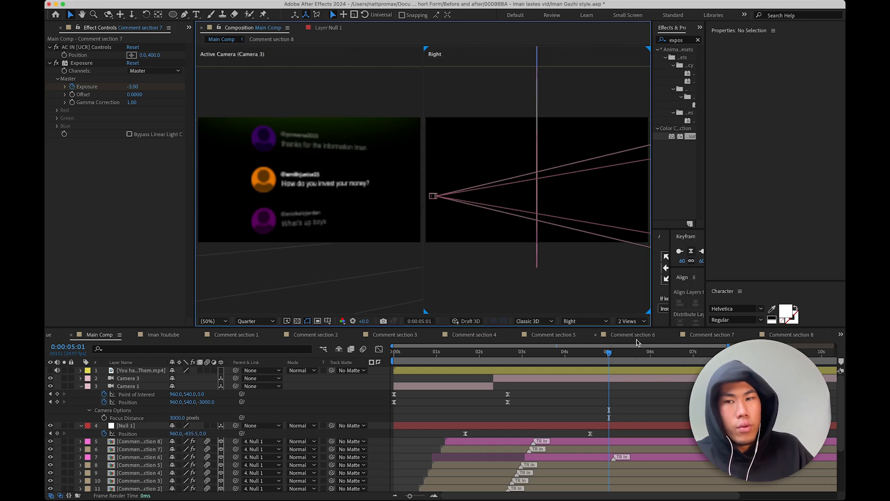
- Preview the comment scroll and darkening in the enlarged viewer from 0:00:01:14, and replay it from 0:00:03:14
{"action": "left_click_drag", "start_coordinate": [605, 356], "coordinate": [456, 355]}
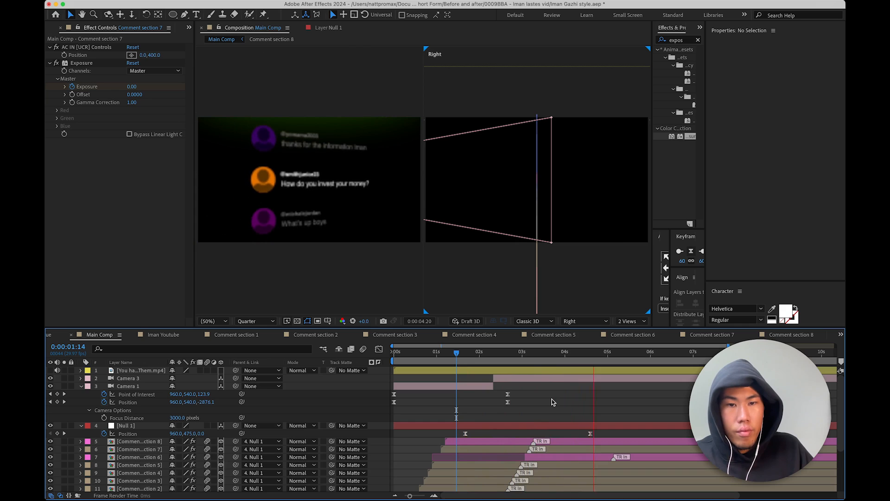
{"action": "left_click", "coordinate": [590, 356]}
{"action": "left_click_drag", "start_coordinate": [590, 356], "coordinate": [542, 356]}
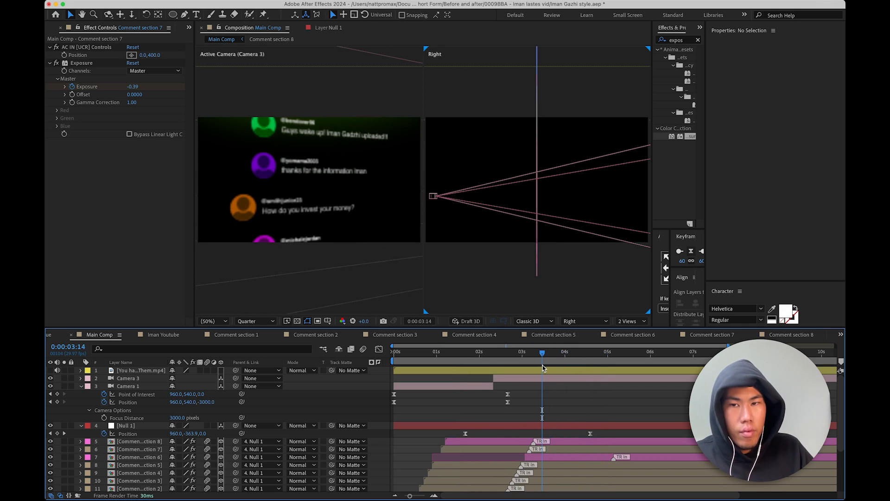
{"action": "key", "text": "space"}
{"action": "key", "text": "space"}
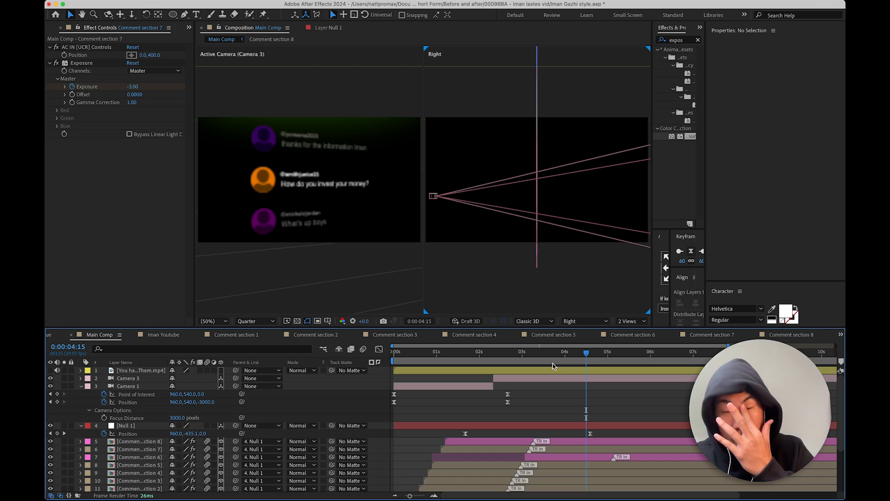
{"action": "key", "text": "space"}
{"action": "key", "text": "space"}
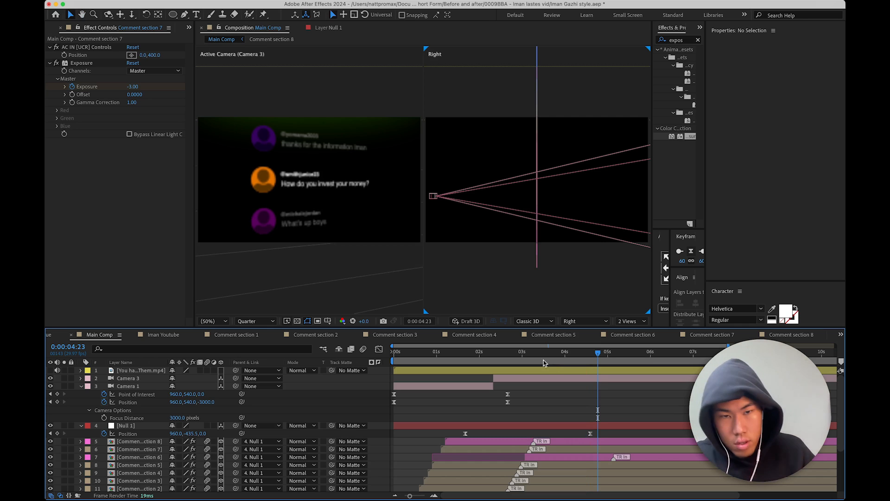
- Go to 0:00:03:10 in the Main Comp and open the Comment section 6 composition at full viewer resolution
{"action": "left_click_drag", "start_coordinate": [597, 355], "coordinate": [536, 355]}
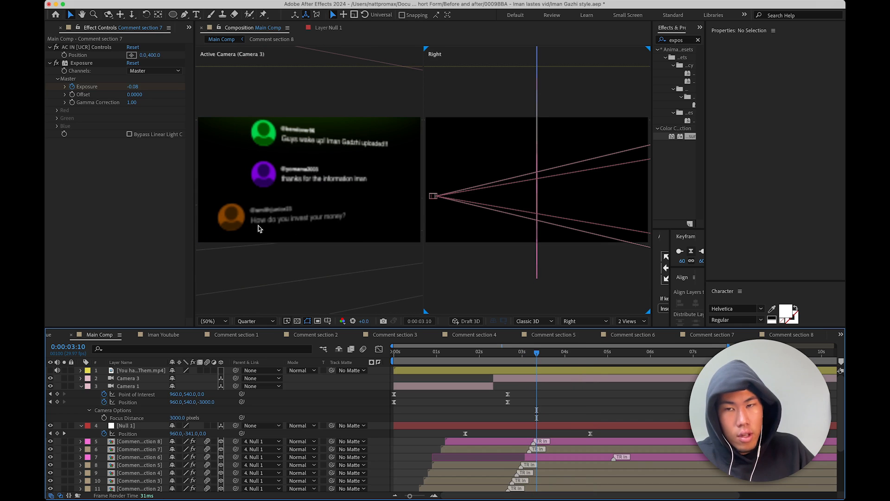
{"action": "double_click", "coordinate": [548, 459]}
{"action": "left_click", "coordinate": [255, 321]}
{"action": "left_click", "coordinate": [250, 343]}
{"action": "left_click", "coordinate": [477, 378]}
- Split the "How do you invest your money?" text layer at 0:00:02:13 and delete the part before it
{"action": "left_click", "coordinate": [162, 394]}
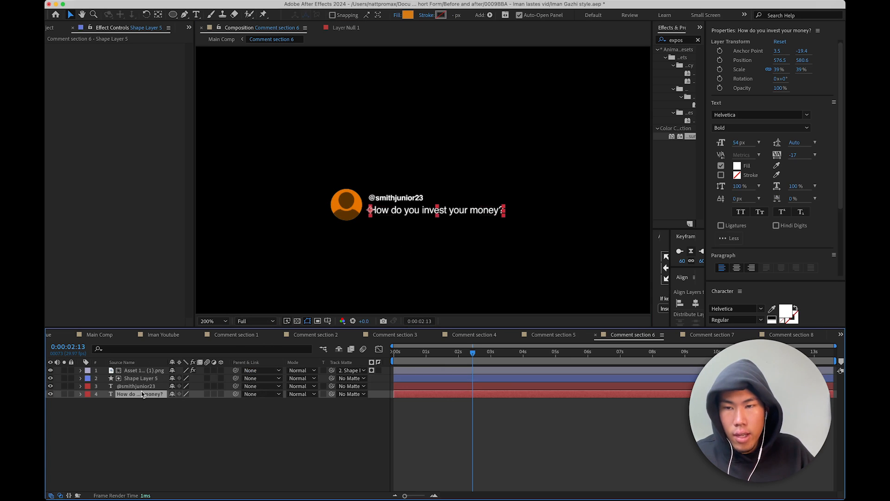
{"action": "key", "text": "ctrl+shift+d"}
{"action": "left_click", "coordinate": [452, 402]}
{"action": "key", "text": "Delete"}
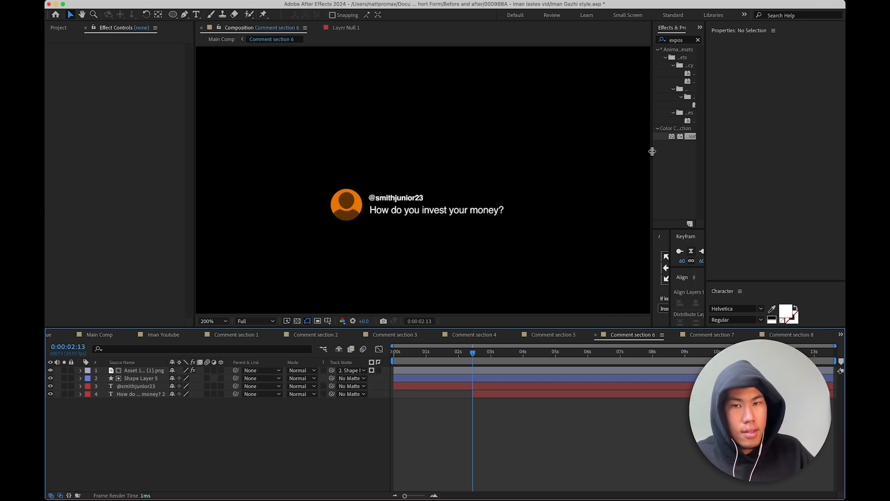
- Enlarge the Animation Composer panel and choose the Ease Fade & Position text preset
{"action": "left_click_drag", "start_coordinate": [652, 151], "coordinate": [546, 152]}
{"action": "left_click", "coordinate": [649, 28]}
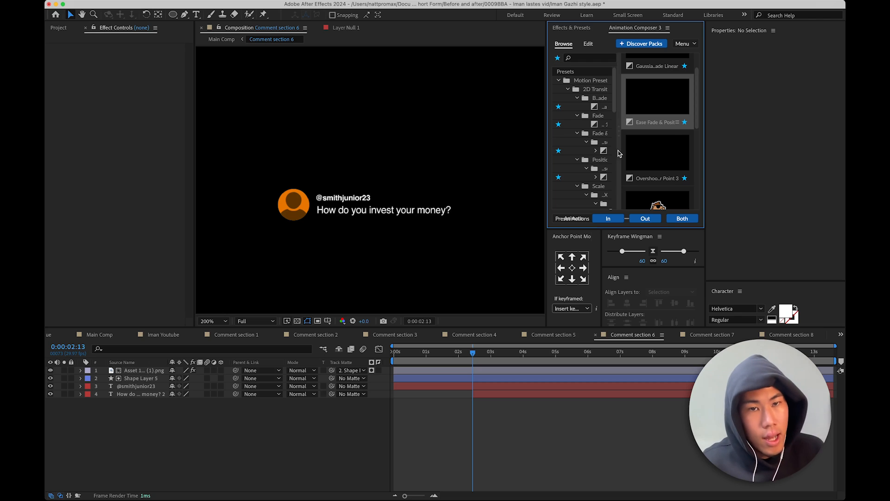
{"action": "left_click_drag", "start_coordinate": [619, 154], "coordinate": [629, 152]}
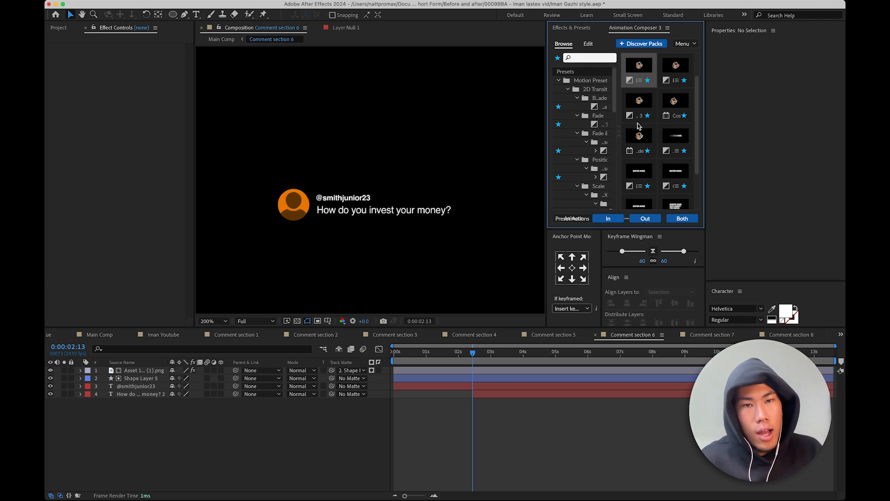
{"action": "scroll", "coordinate": [640, 148], "scroll_direction": "down", "scroll_amount": 2}
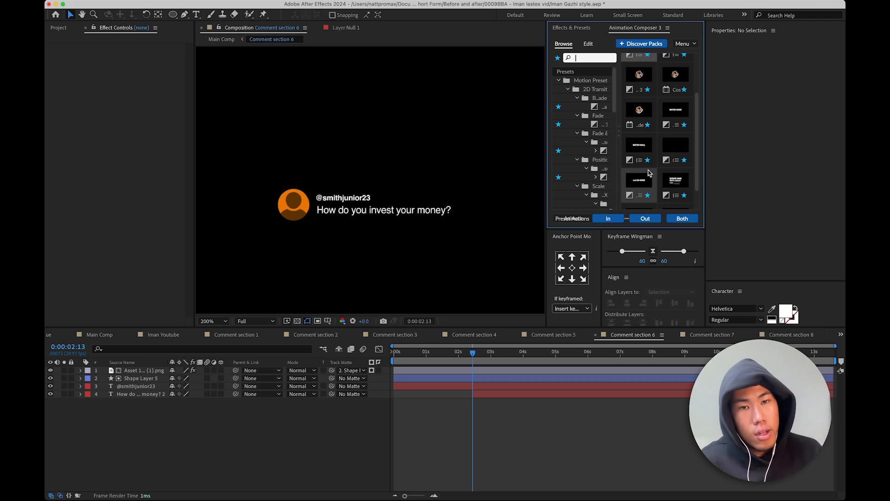
{"action": "left_click", "coordinate": [676, 196]}
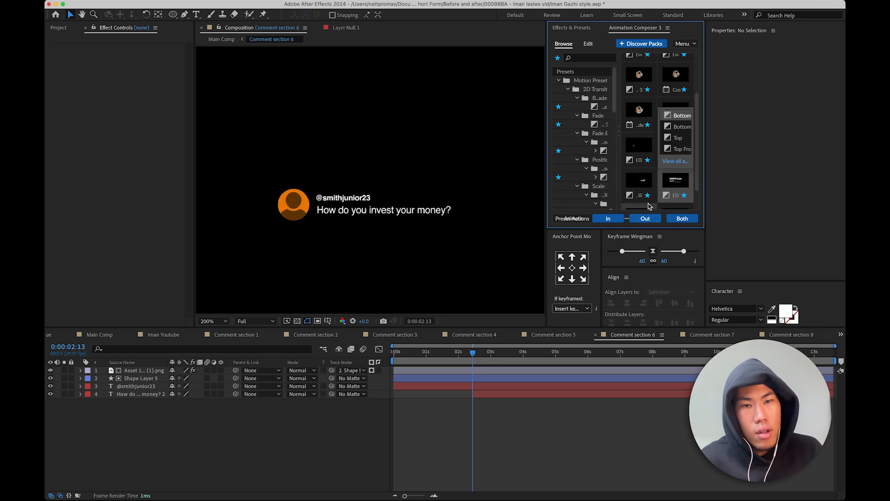
{"action": "left_click", "coordinate": [610, 221]}
- Try to apply the Ease Fade & Position preset as an In transition to the "How do you invest your money?" text layer
{"action": "left_click", "coordinate": [480, 395]}
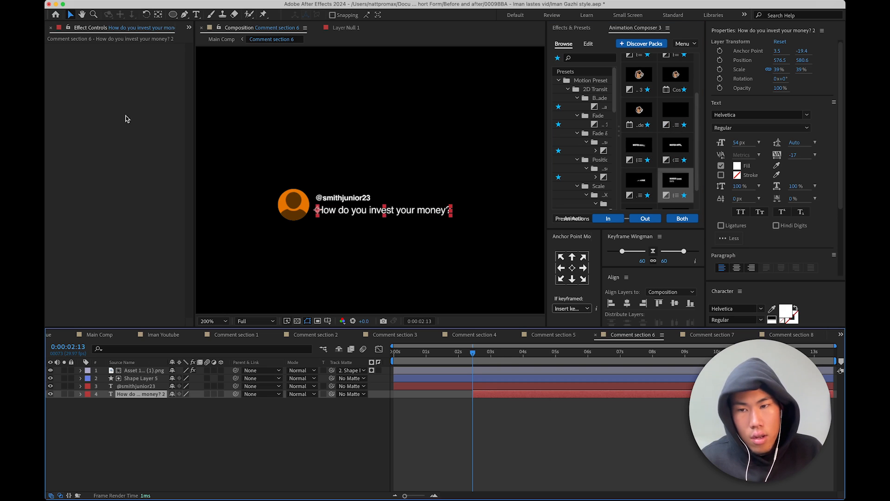
{"action": "left_click", "coordinate": [617, 219]}
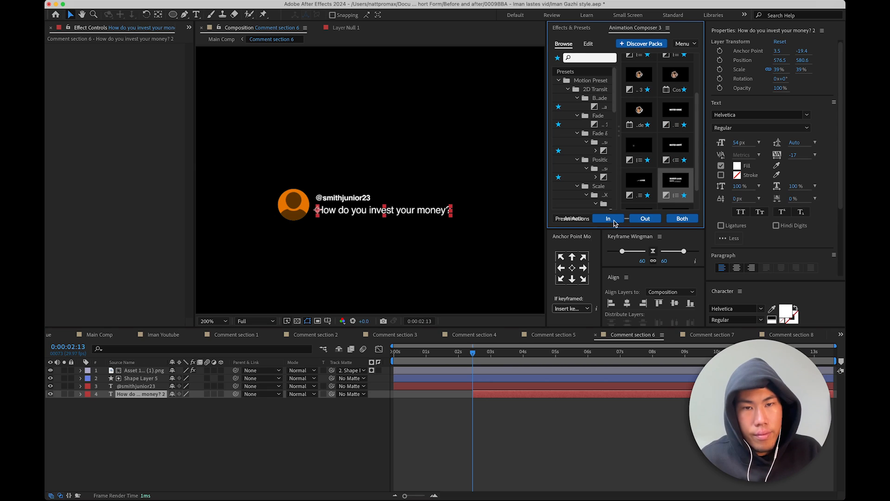
{"action": "left_click", "coordinate": [675, 186]}
{"action": "left_click", "coordinate": [611, 221]}
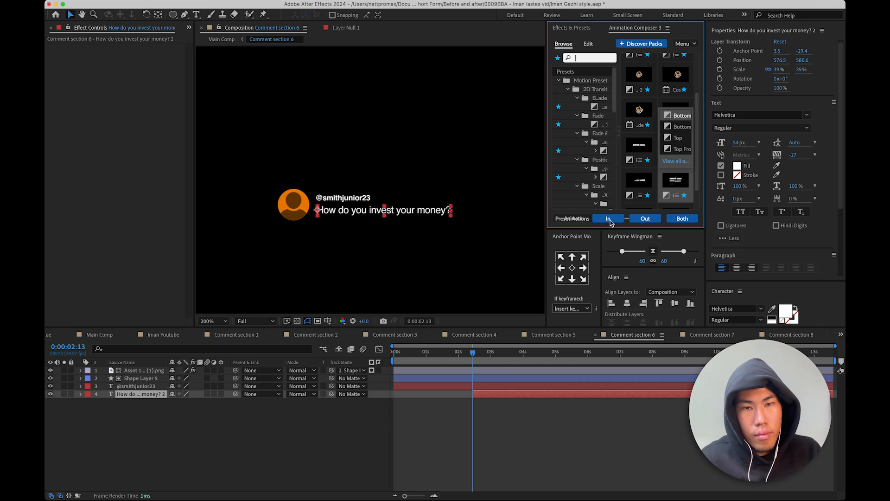
{"action": "left_click", "coordinate": [492, 395]}
{"action": "left_click", "coordinate": [613, 220]}
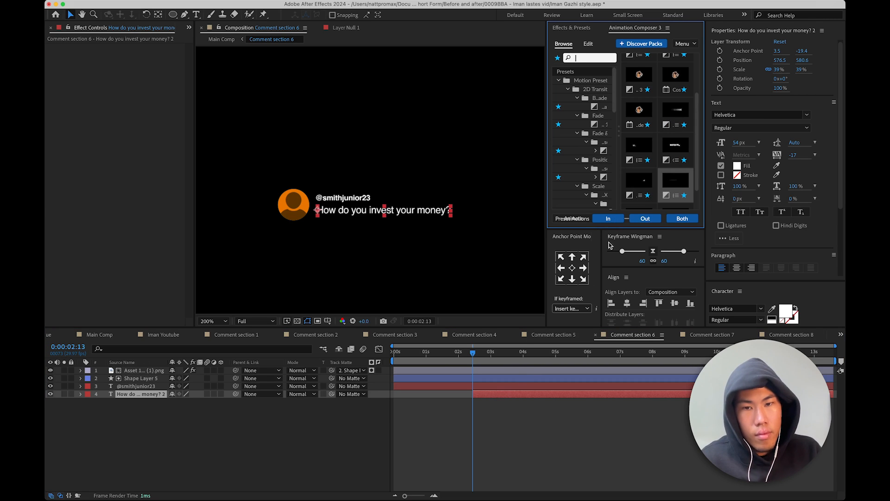
{"action": "left_click", "coordinate": [482, 395]}
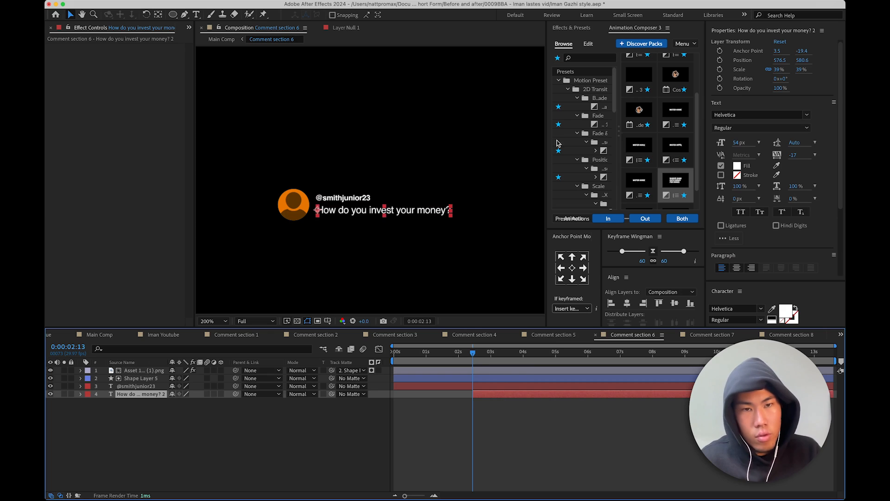
{"action": "left_click", "coordinate": [609, 220]}
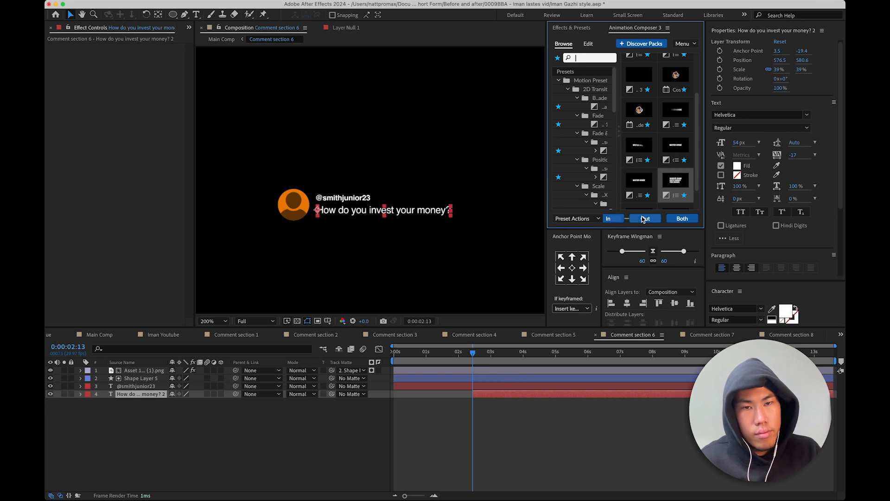
{"action": "left_click", "coordinate": [678, 181]}
{"action": "left_click", "coordinate": [654, 218]}
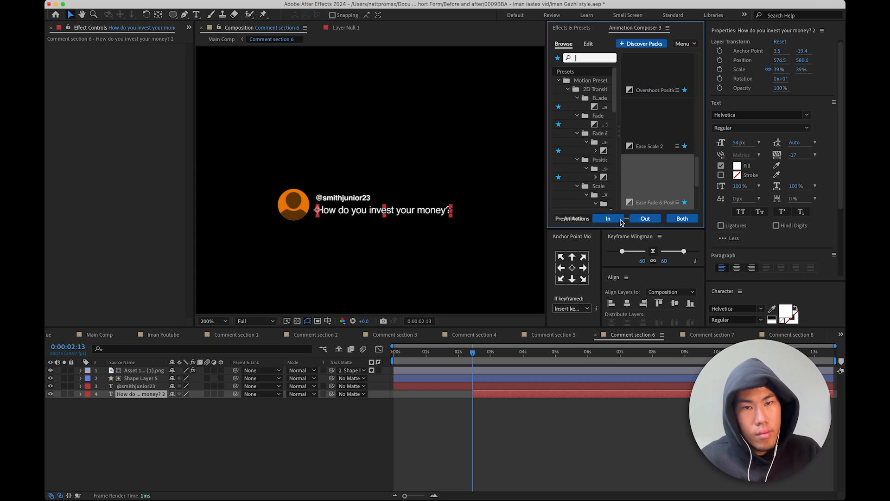
- Widen the preset browser further and apply Ease Fade & Position from the bottom as the comment text layer's In transition
{"action": "left_click", "coordinate": [260, 394]}
{"action": "left_click", "coordinate": [181, 435]}
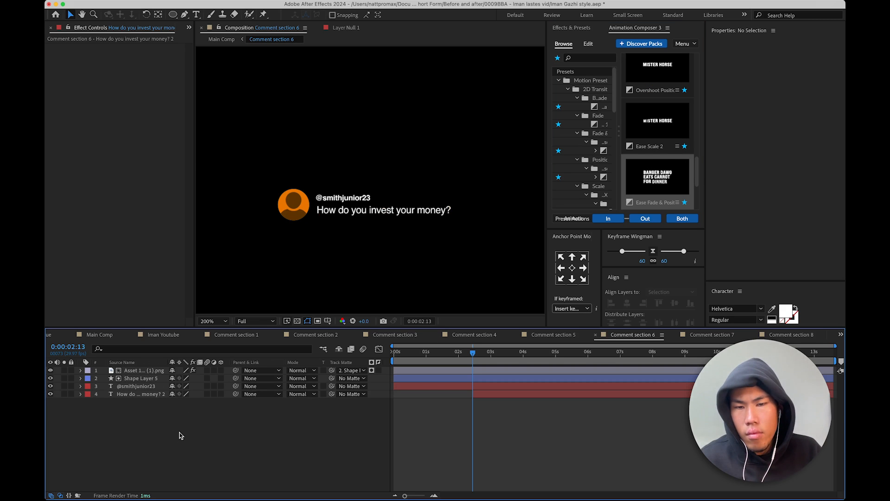
{"action": "left_click", "coordinate": [133, 393]}
{"action": "left_click_drag", "start_coordinate": [546, 152], "coordinate": [493, 156]}
{"action": "left_click", "coordinate": [654, 185]}
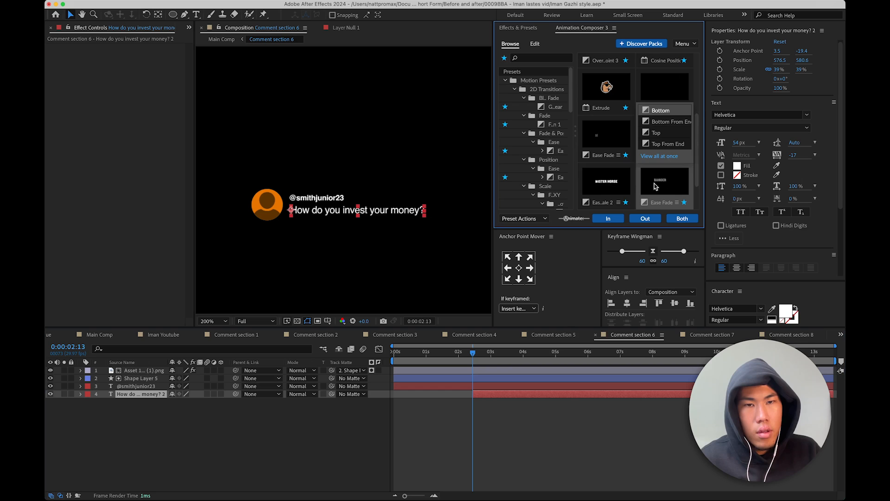
{"action": "left_click", "coordinate": [609, 219]}
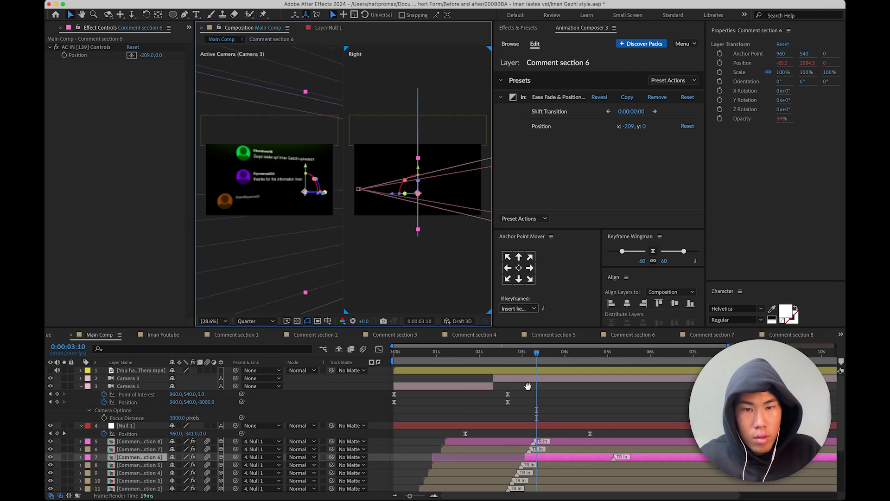
- Preview the highlighted comment's entrance in the Main Comp from 0:00:03:10, and replay it from 0:00:03:05
{"action": "key", "text": "space"}
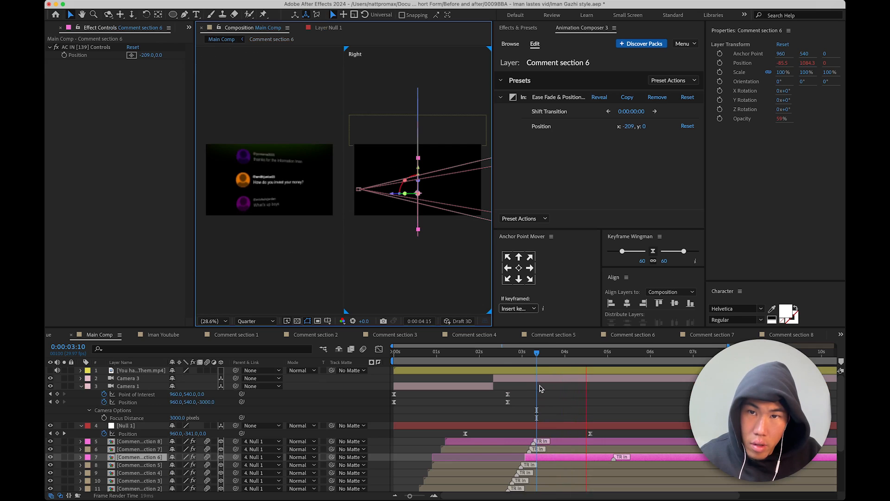
{"action": "key", "text": "space"}
{"action": "left_click", "coordinate": [583, 450]}
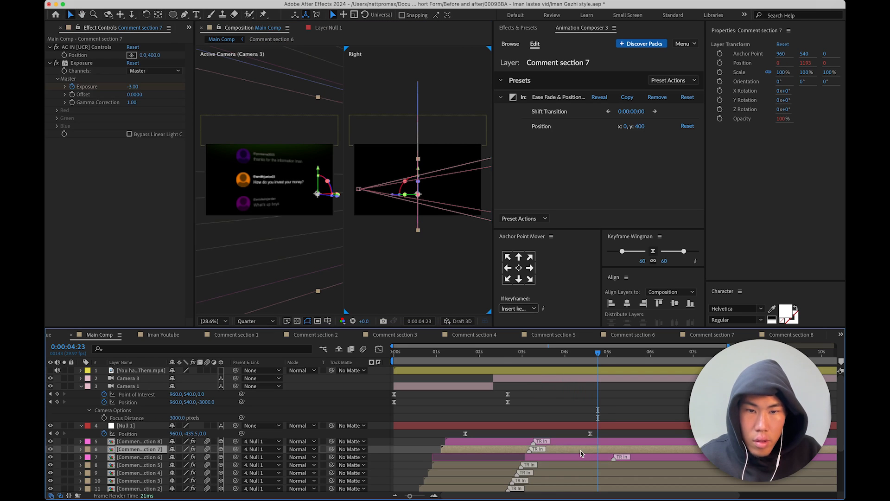
{"action": "left_click", "coordinate": [529, 358]}
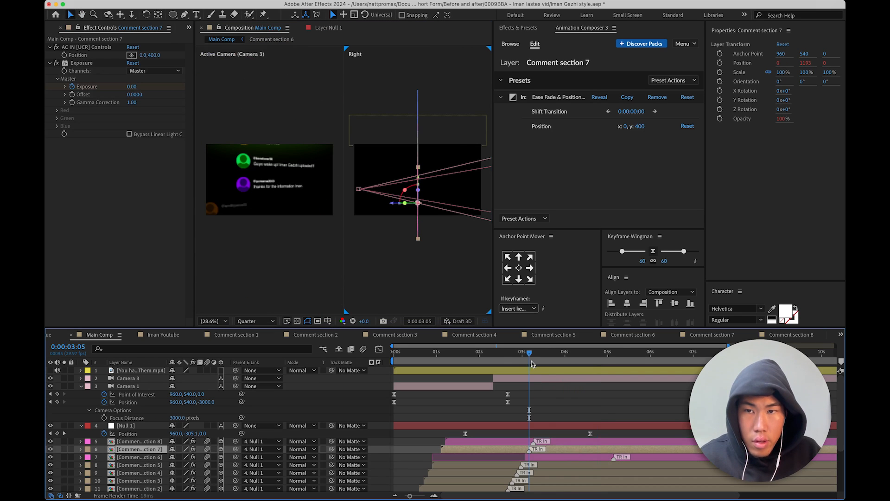
{"action": "key", "text": "space"}
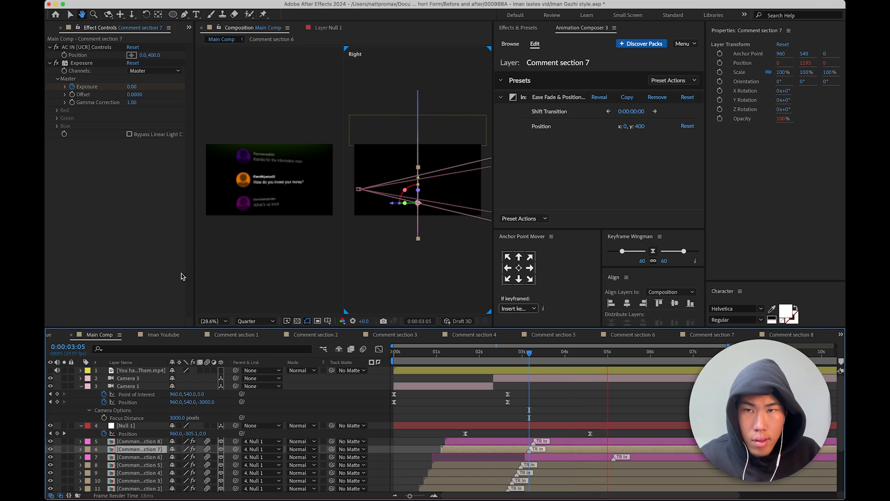
{"action": "key", "text": "space"}
- Replay the Main Comp from just after the three-second mark and deselect the Comment section 7 layer
{"action": "left_click_drag", "start_coordinate": [525, 353], "coordinate": [537, 369]}
{"action": "key", "text": "space"}
{"action": "key", "text": "space"}
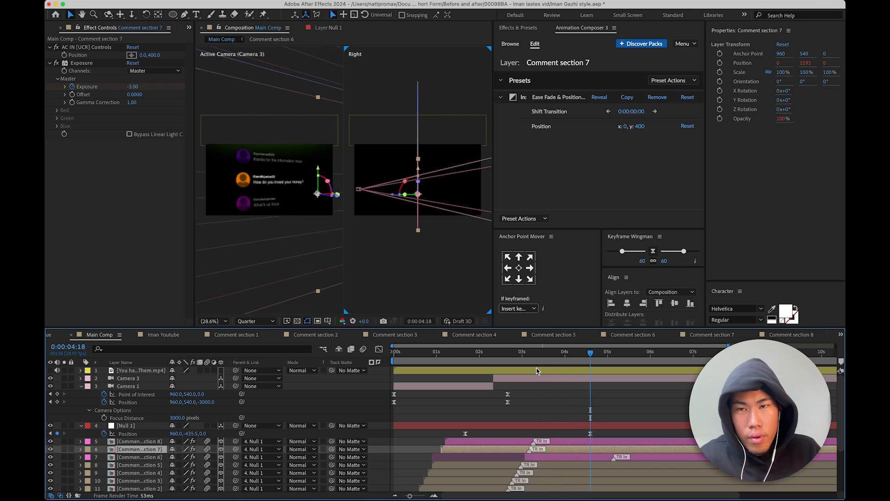
{"action": "left_click", "coordinate": [219, 321]}
{"action": "left_click", "coordinate": [223, 262]}
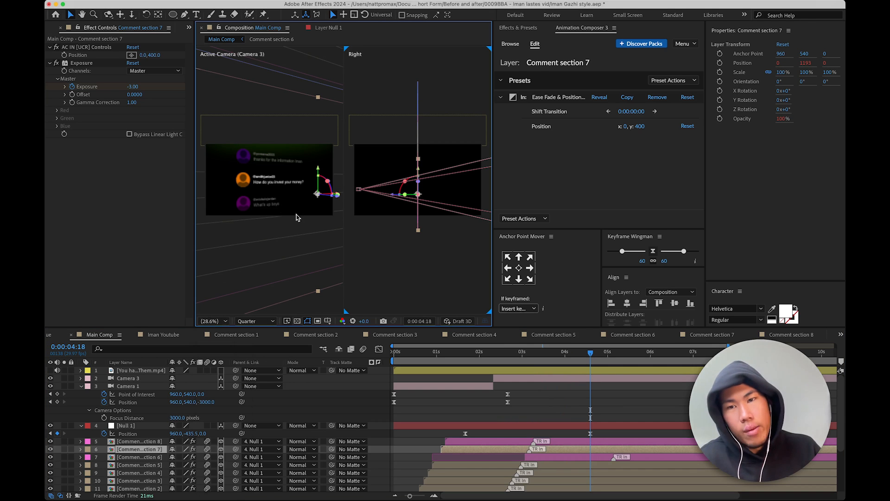
{"action": "left_click", "coordinate": [315, 253]}
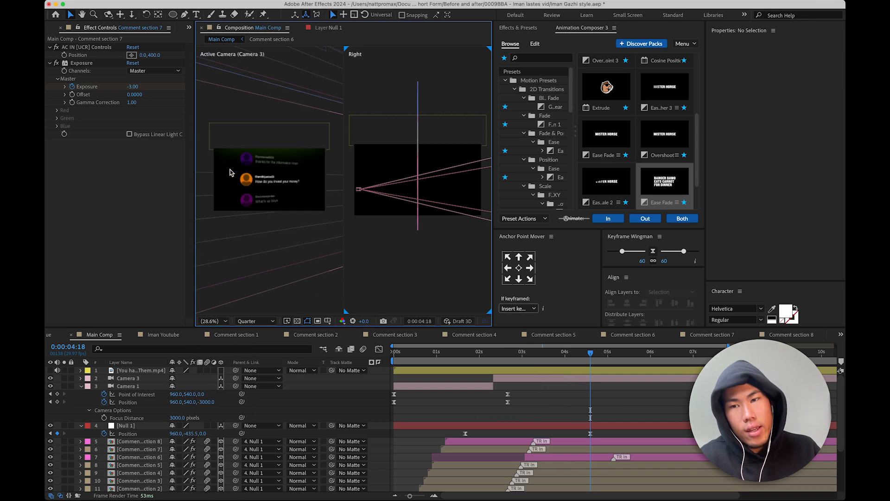
- Reopen the Comment section 6 composition from 0:00:03:02 in the Main Comp and preview its text reveal
{"action": "left_click_drag", "start_coordinate": [546, 353], "coordinate": [525, 381]}
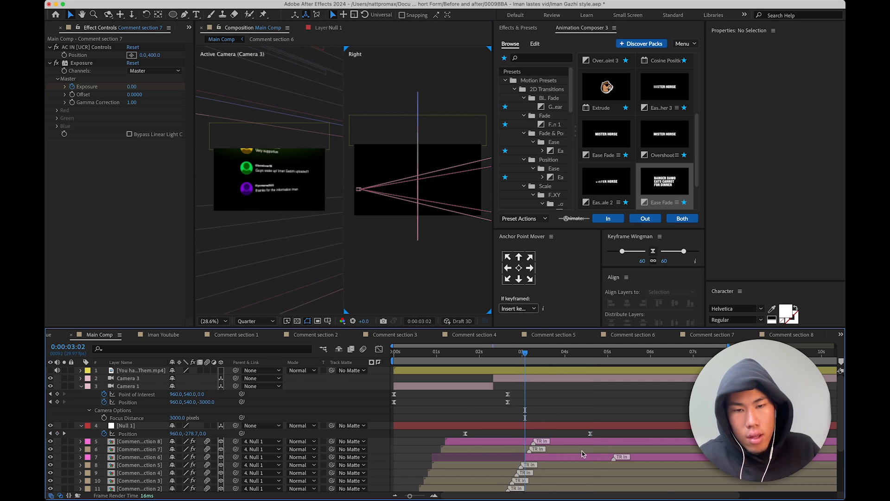
{"action": "double_click", "coordinate": [555, 456]}
{"action": "mouse_move", "coordinate": [464, 354]}
{"action": "left_mouse_down"}
{"action": "mouse_move", "coordinate": [482, 353]}
{"action": "mouse_move", "coordinate": [470, 354]}
{"action": "left_mouse_up"}
{"action": "key", "text": "space"}
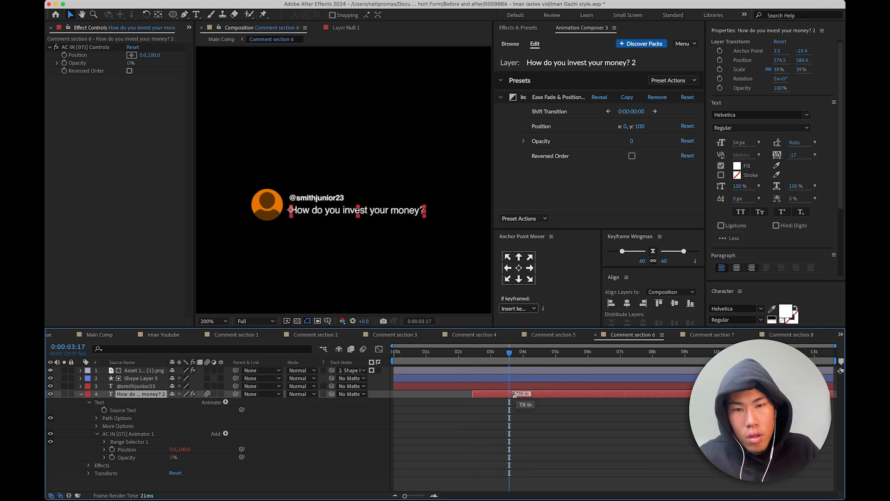
- Park the playhead at 0:00:02:21 in Comment section 6 and collapse the comment text layer's properties
{"action": "left_click", "coordinate": [475, 357]}
{"action": "left_click_drag", "start_coordinate": [474, 362], "coordinate": [481, 363]}
{"action": "left_click", "coordinate": [341, 405]}
{"action": "left_click", "coordinate": [81, 394]}
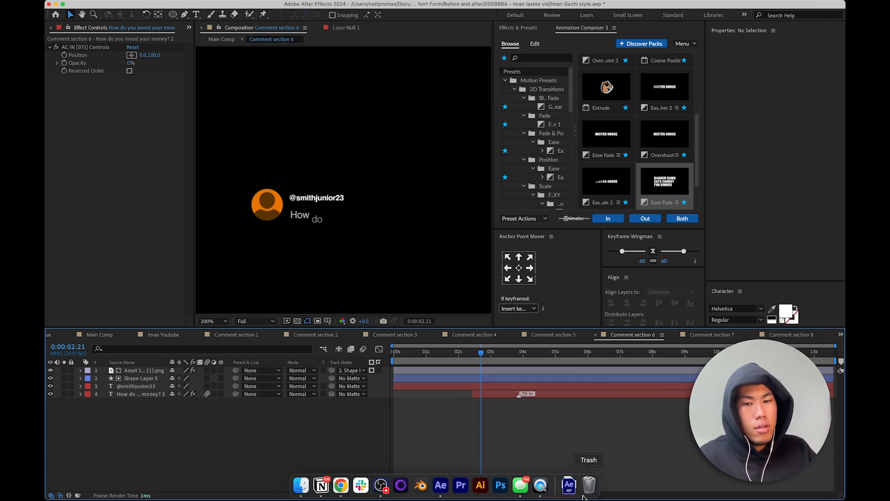
- Browse the Downloads folder for a dollar-bill image and close the folder
{"action": "left_click", "coordinate": [569, 485]}
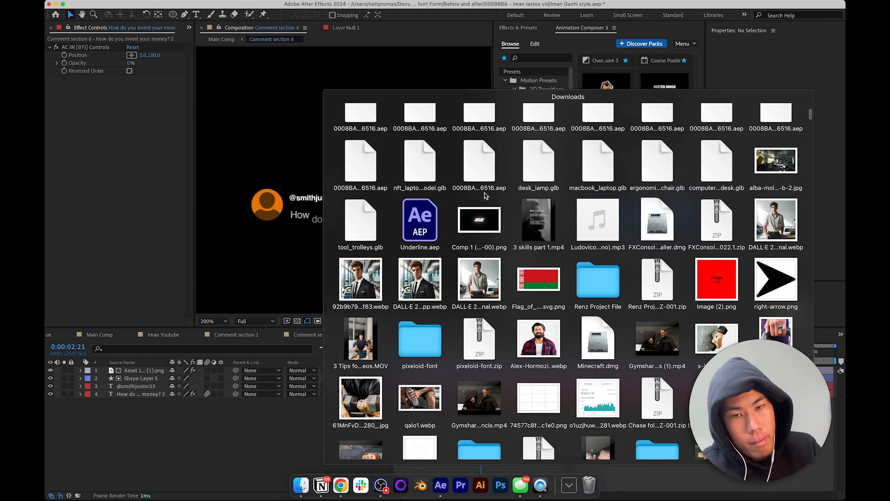
{"action": "scroll", "coordinate": [485, 195], "scroll_direction": "down", "scroll_amount": 20}
{"action": "scroll", "coordinate": [485, 195], "scroll_direction": "down", "scroll_amount": 15}
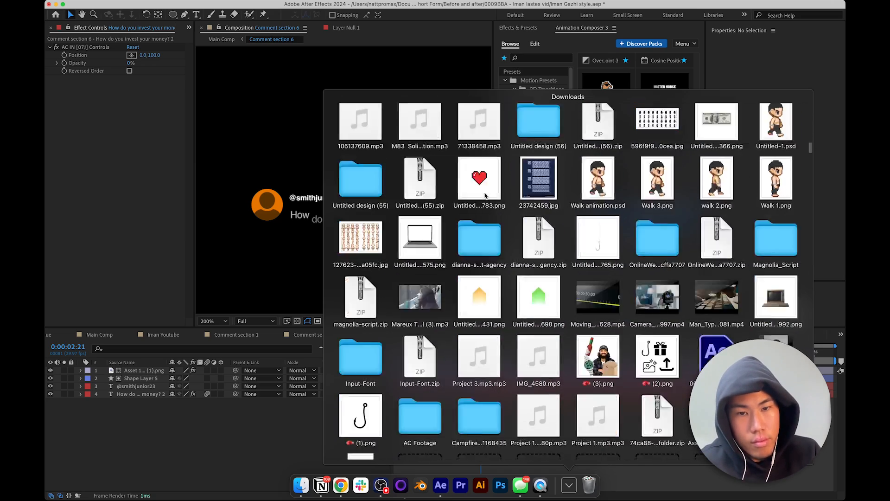
{"action": "scroll", "coordinate": [484, 195], "scroll_direction": "down", "scroll_amount": 15}
{"action": "scroll", "coordinate": [485, 195], "scroll_direction": "down", "scroll_amount": 15}
{"action": "scroll", "coordinate": [485, 195], "scroll_direction": "down", "scroll_amount": 15}
{"action": "scroll", "coordinate": [485, 195], "scroll_direction": "down", "scroll_amount": 3}
{"action": "key", "text": "Escape"}
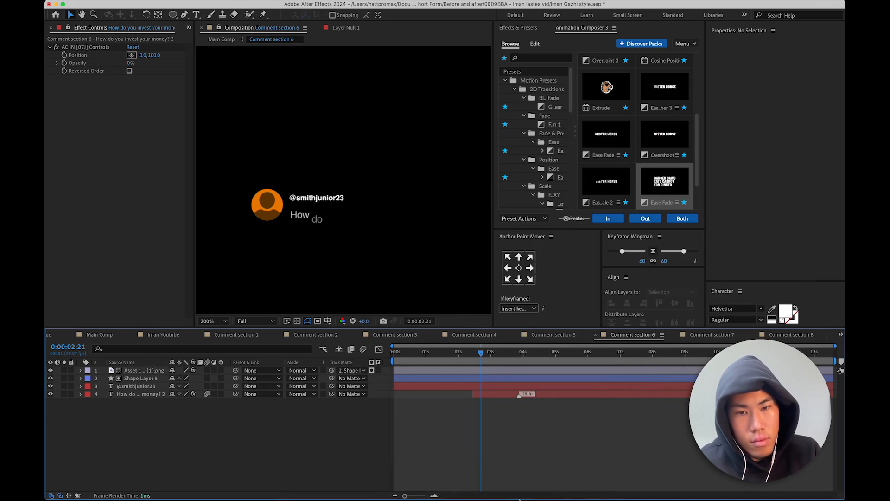
- Add the dollar-bill image whose file name ends in (6).png from Downloads to the Comment section 6 composition
{"action": "left_click", "coordinate": [569, 484]}
{"action": "scroll", "coordinate": [593, 334], "scroll_direction": "up", "scroll_amount": 10}
{"action": "scroll", "coordinate": [593, 335], "scroll_direction": "down", "scroll_amount": 10}
{"action": "scroll", "coordinate": [594, 335], "scroll_direction": "up", "scroll_amount": 6}
{"action": "scroll", "coordinate": [594, 334], "scroll_direction": "down", "scroll_amount": 3}
{"action": "left_click_drag", "start_coordinate": [702, 352], "coordinate": [129, 418]}
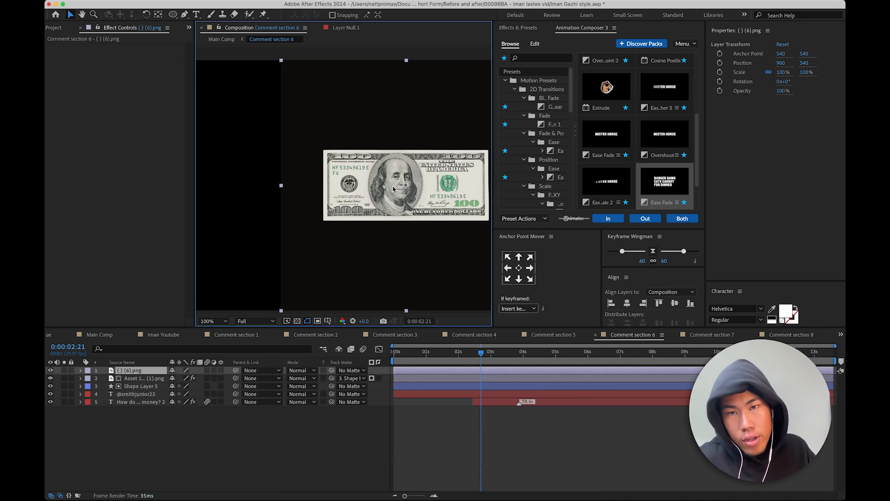
- Delete the newly added dollar-bill image layer from the Comment section 6 composition
{"action": "key", "text": "comma"}
{"action": "key", "text": "period"}
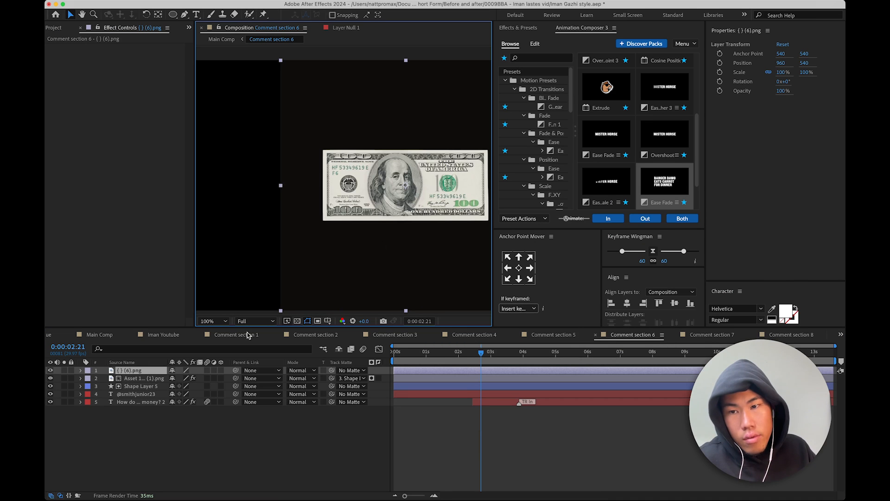
{"action": "key", "text": "Delete"}
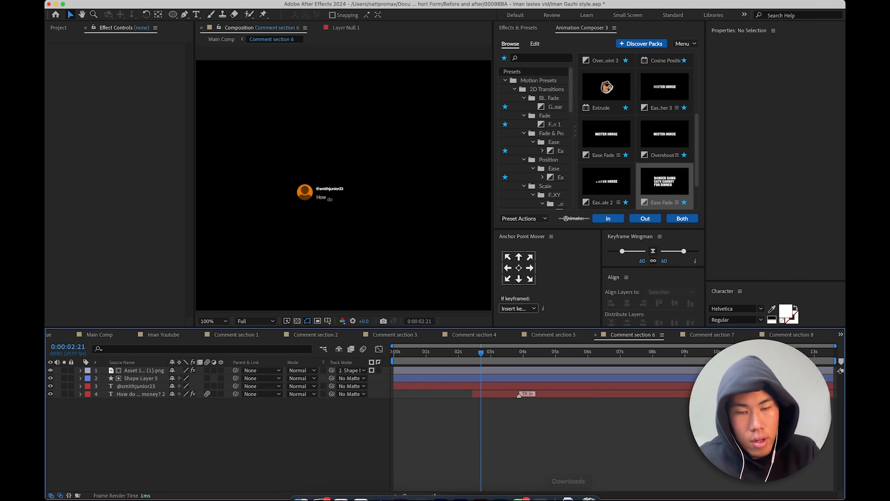
- Add the hundred-dollar bill image Asset 1080x1080 (2).png from Downloads as the top layer of Comment section 6
{"action": "left_click", "coordinate": [561, 486]}
{"action": "scroll", "coordinate": [596, 339], "scroll_direction": "down", "scroll_amount": 10}
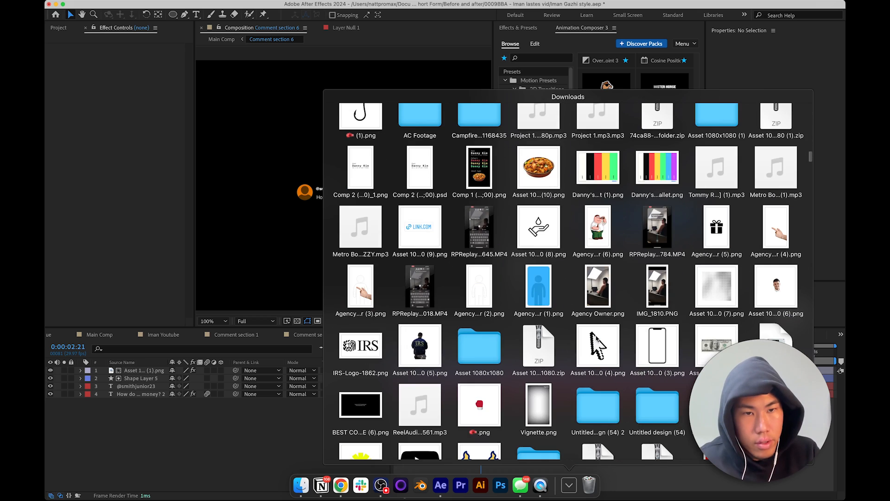
{"action": "left_click_drag", "start_coordinate": [713, 270], "coordinate": [163, 441]}
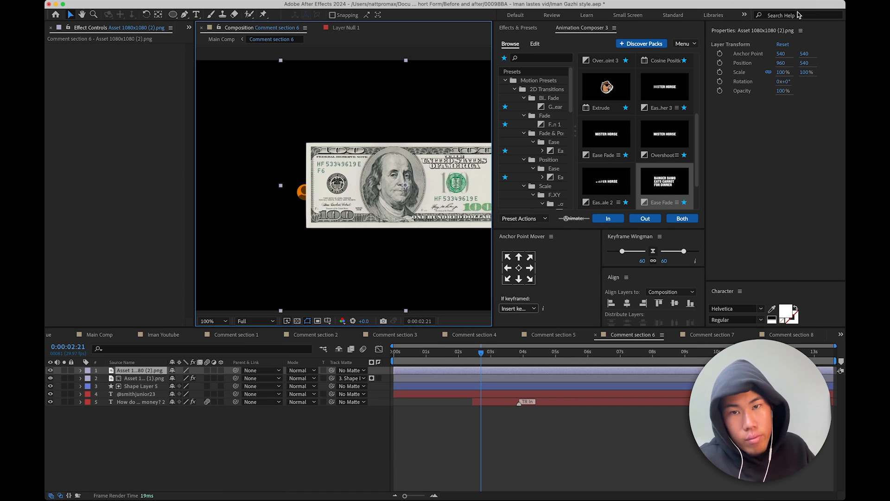
- Scale the hundred-dollar bill image to 18% and move its anchor point to the middle of its left edge
{"action": "left_click_drag", "start_coordinate": [779, 69], "coordinate": [756, 89]}
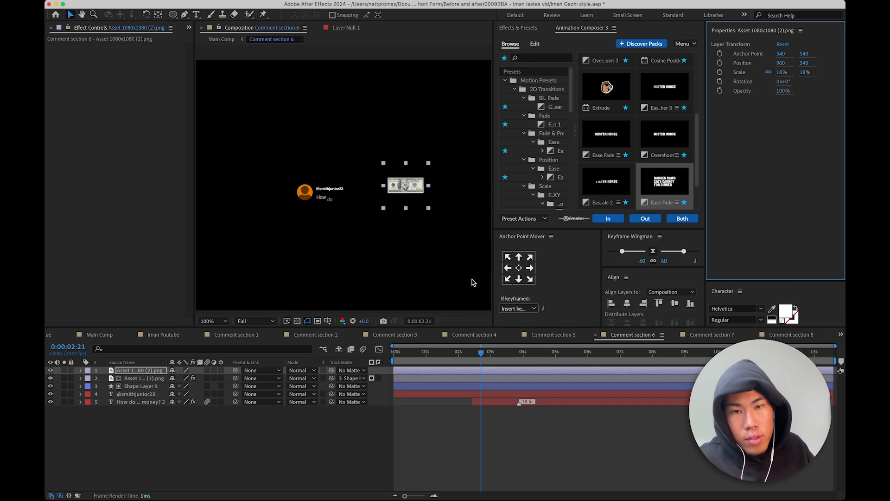
{"action": "left_click", "coordinate": [508, 267]}
{"action": "key", "text": "period"}
- Set the bill's rotation to -138°, its scale to 11% and its horizontal position to 499.8
{"action": "left_click_drag", "start_coordinate": [786, 82], "coordinate": [726, 88]}
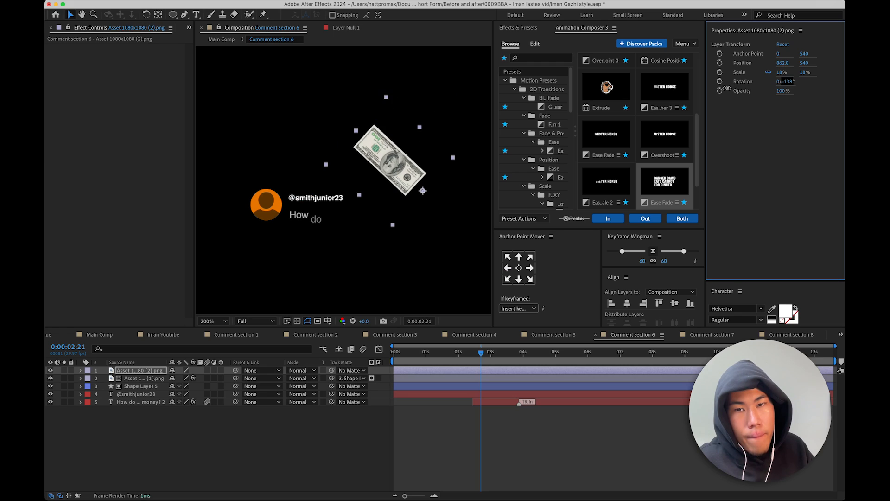
{"action": "left_click_drag", "start_coordinate": [782, 73], "coordinate": [784, 72]}
{"action": "left_click_drag", "start_coordinate": [784, 64], "coordinate": [639, 91]}
- Move the bill below all other layers and tuck it behind the orange avatar at position 525.8, 572, scaled to 9%
{"action": "left_click_drag", "start_coordinate": [138, 374], "coordinate": [142, 407]}
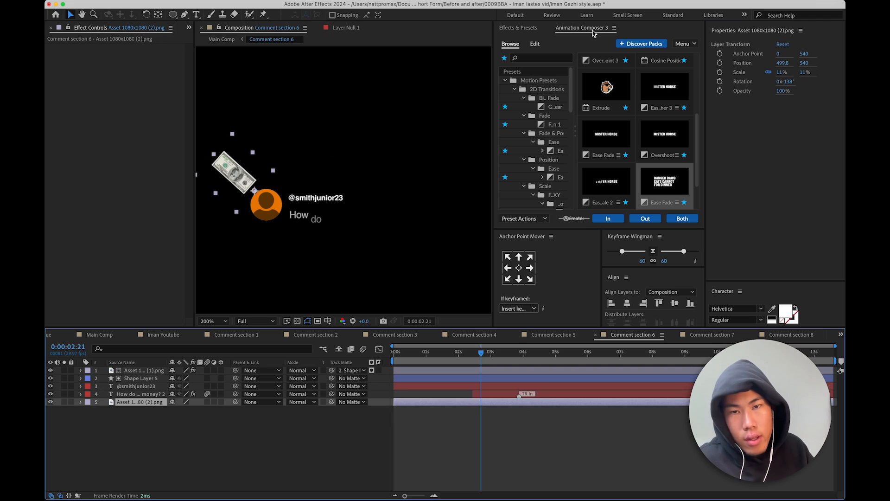
{"action": "left_click_drag", "start_coordinate": [224, 167], "coordinate": [236, 182]}
{"action": "left_click", "coordinate": [781, 72]}
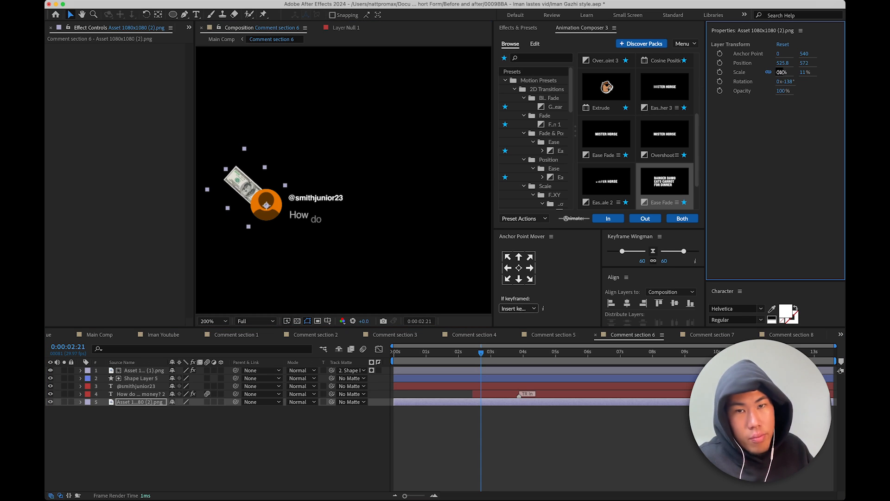
{"action": "left_click_drag", "start_coordinate": [783, 72], "coordinate": [783, 73]}
{"action": "scroll", "coordinate": [318, 169], "scroll_direction": "up", "scroll_amount": 2}
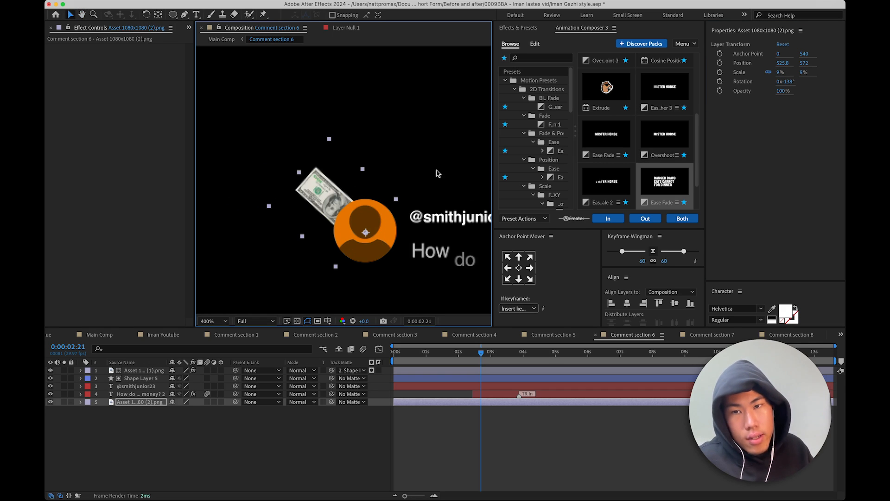
- Apply the Tint effect to the hundred-dollar bill layer
{"action": "left_click", "coordinate": [154, 442]}
{"action": "left_click", "coordinate": [132, 402]}
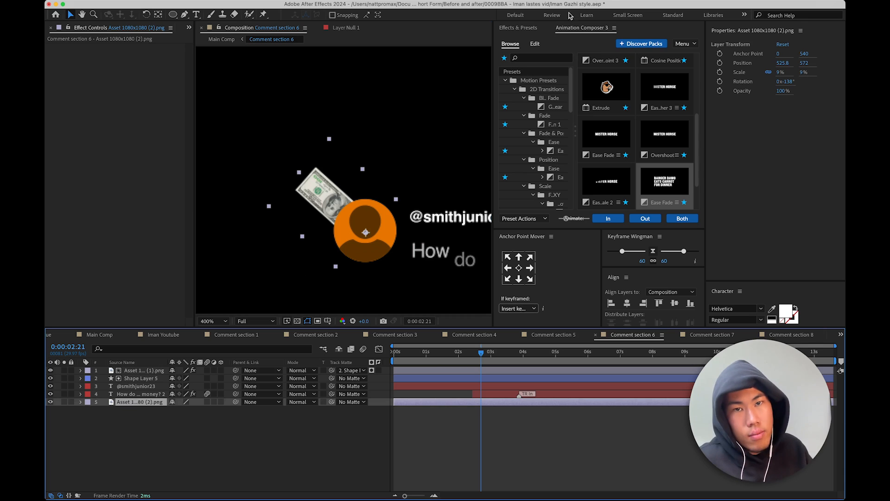
{"action": "left_click", "coordinate": [522, 27]}
{"action": "left_click", "coordinate": [580, 39]}
{"action": "type", "text": "tint"}
{"action": "double_click", "coordinate": [531, 89]}
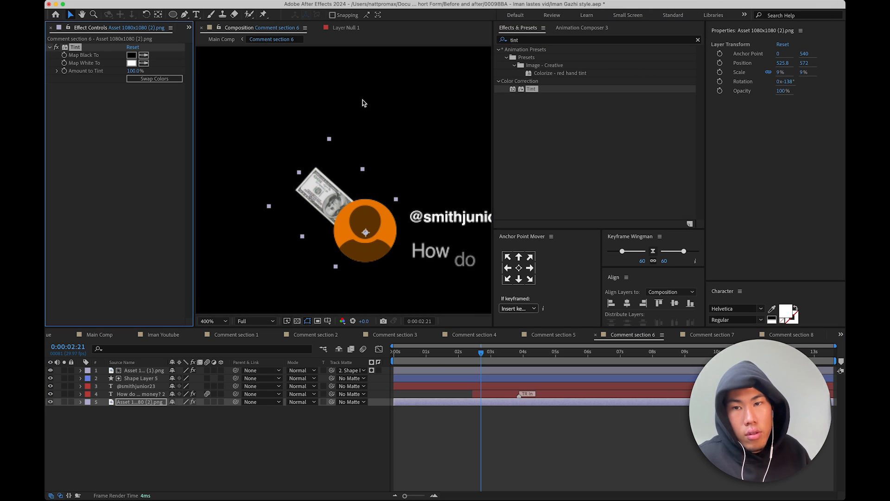
- Set the Tint effect's Map White To colour to a saturated green, leaving Map Black To black
{"action": "left_click", "coordinate": [132, 55]}
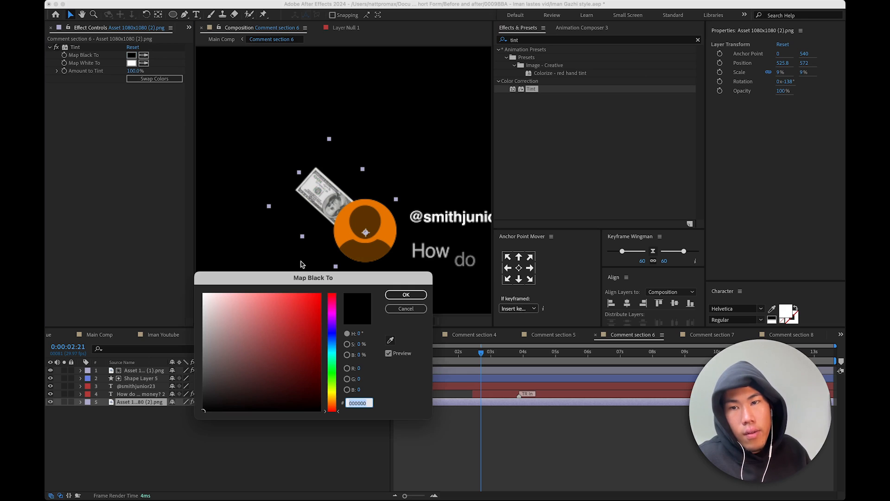
{"action": "left_click", "coordinate": [406, 295]}
{"action": "left_click", "coordinate": [131, 63]}
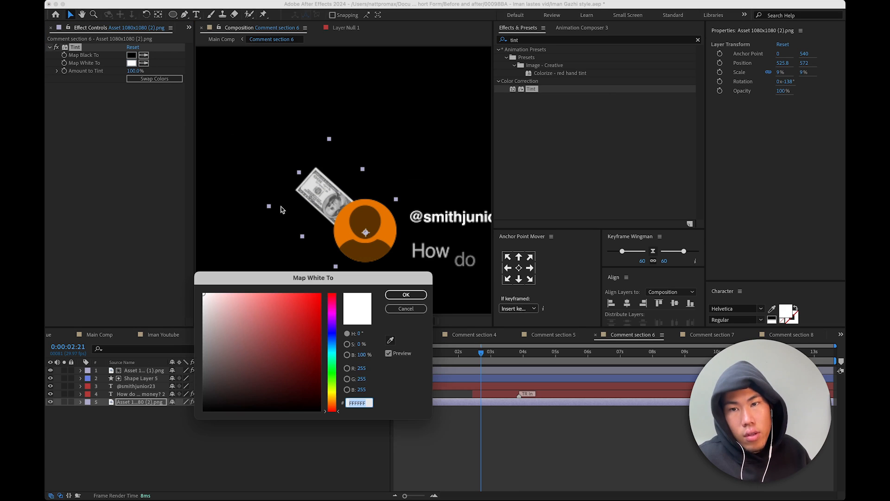
{"action": "left_click", "coordinate": [331, 373]}
{"action": "mouse_move", "coordinate": [303, 358]}
{"action": "left_mouse_down"}
{"action": "mouse_move", "coordinate": [346, 357]}
{"action": "mouse_move", "coordinate": [343, 335]}
{"action": "left_mouse_up"}
{"action": "left_click", "coordinate": [406, 295]}
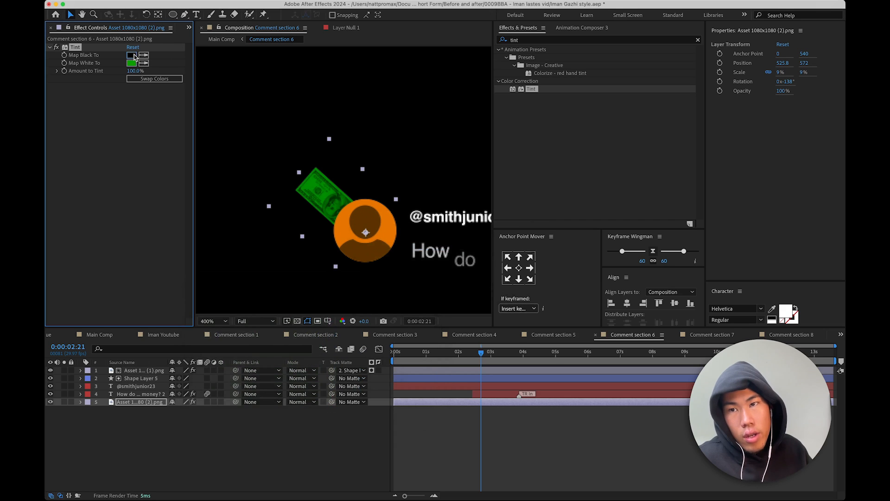
- Set the Tint effect's Map Black To colour to a very dark green
{"action": "left_click", "coordinate": [133, 55]}
{"action": "left_click_drag", "start_coordinate": [331, 389], "coordinate": [334, 375]}
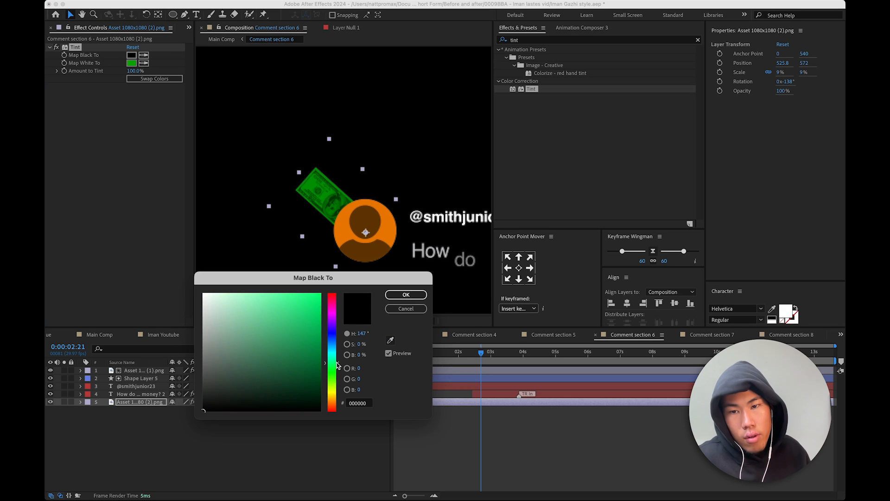
{"action": "left_click_drag", "start_coordinate": [319, 377], "coordinate": [332, 395]}
{"action": "left_click", "coordinate": [405, 295]}
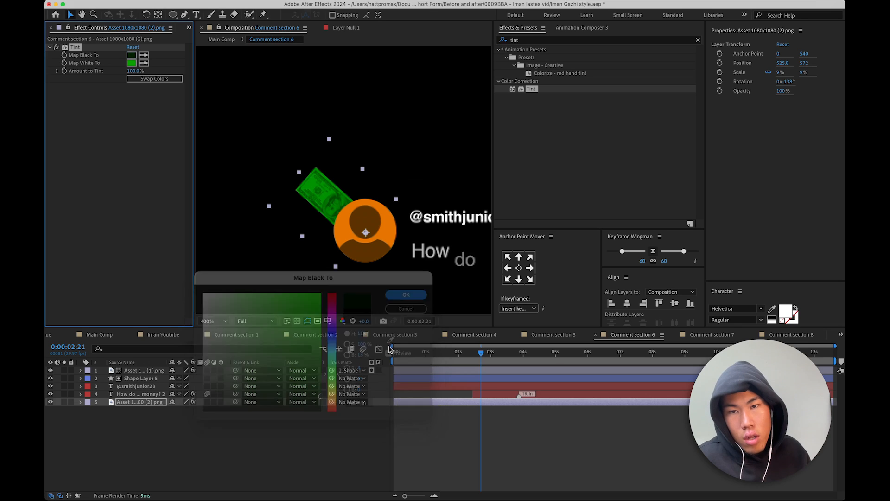
{"action": "left_click", "coordinate": [413, 290]}
- Nudge the green bill further behind the avatar, to position 531.3, 578.5
{"action": "left_click", "coordinate": [148, 395]}
{"action": "left_click", "coordinate": [142, 379]}
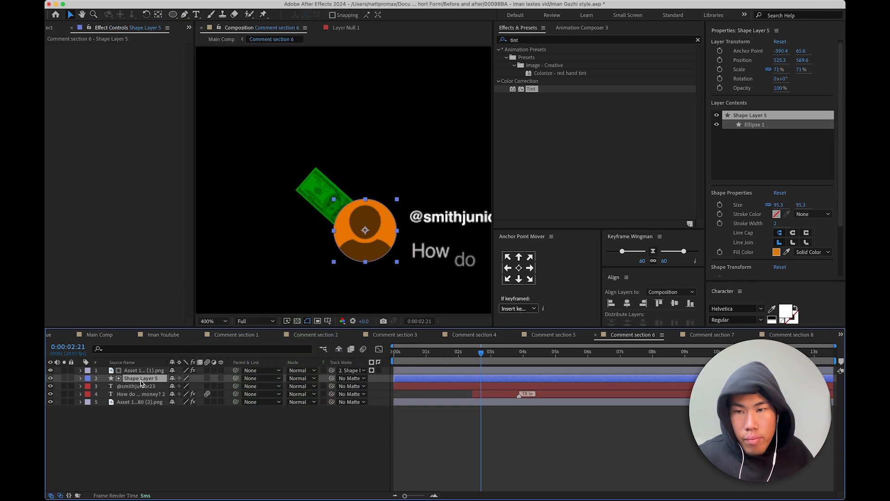
{"action": "left_click", "coordinate": [141, 370]}
{"action": "left_click", "coordinate": [140, 379]}
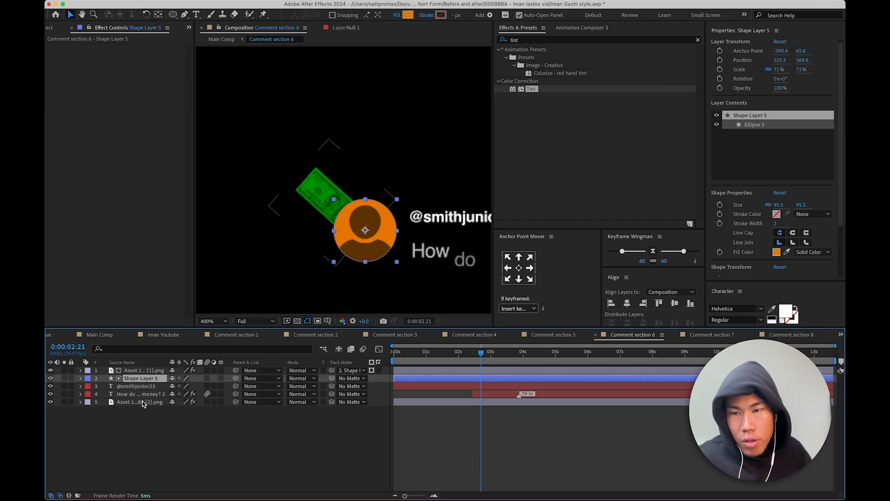
{"action": "left_click", "coordinate": [142, 402]}
{"action": "left_click_drag", "start_coordinate": [304, 191], "coordinate": [308, 198]}
- Duplicate the green bill layer three times
{"action": "left_click", "coordinate": [123, 401]}
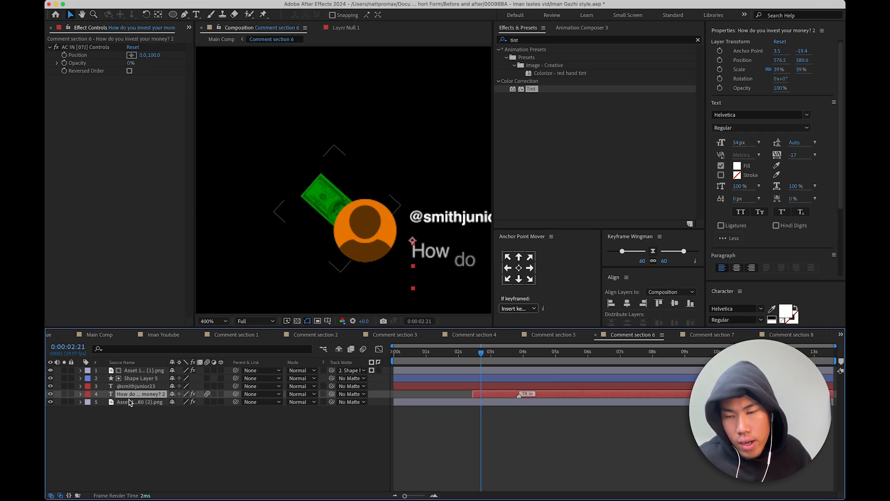
{"action": "key", "text": "super+d"}
{"action": "key", "text": "super+d"}
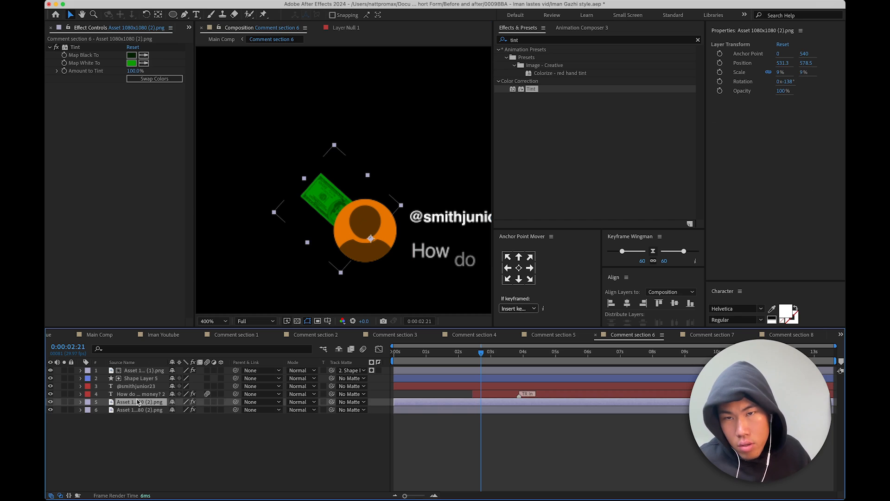
{"action": "key", "text": "super+d"}
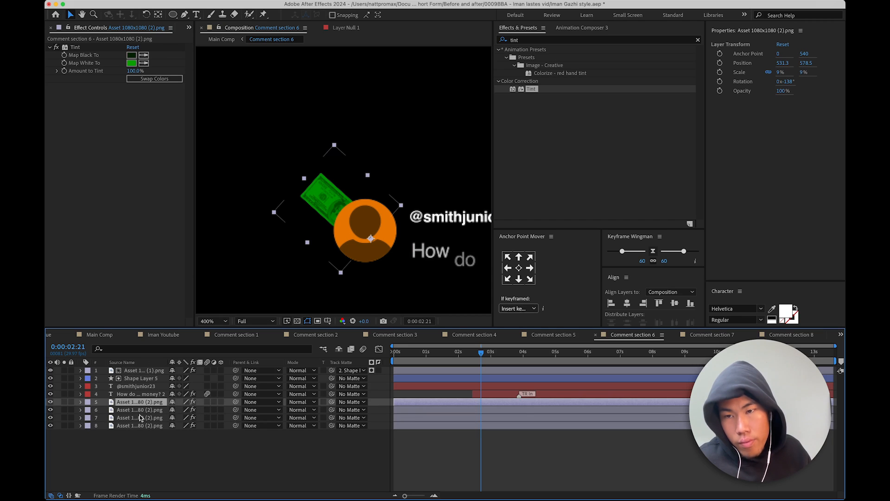
- Rotate the upper three bill layers together to -126° to start fanning them out
{"action": "left_click", "coordinate": [148, 463]}
{"action": "left_click", "coordinate": [139, 417]}
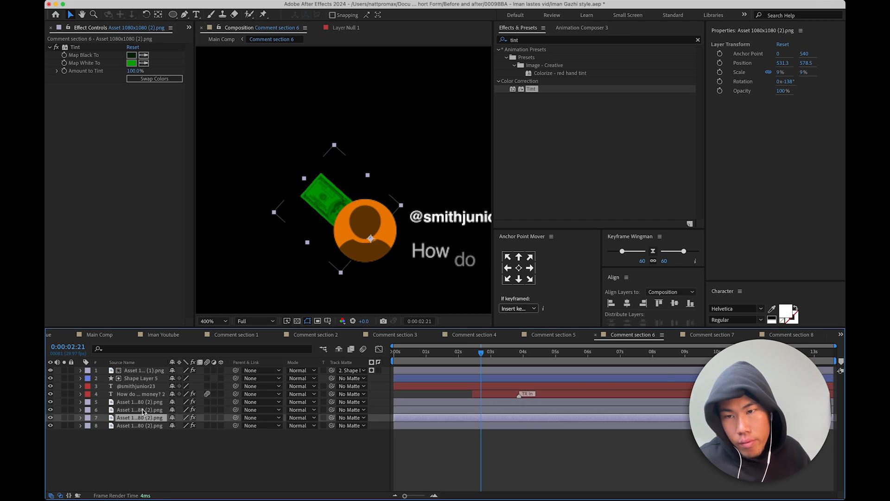
{"action": "left_click", "coordinate": [144, 401], "text": "shift"}
{"action": "left_click_drag", "start_coordinate": [785, 81], "coordinate": [797, 83]}
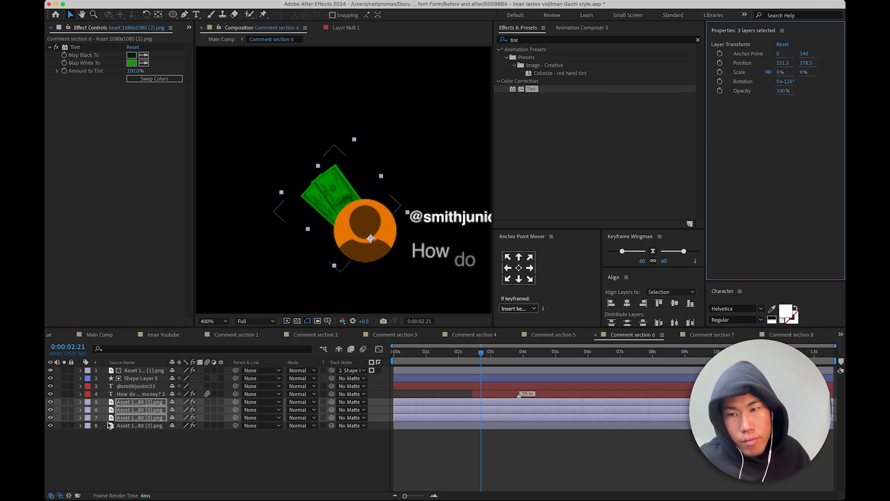
- Rotate the upper two bill layers together to -113°
{"action": "left_click", "coordinate": [149, 447]}
{"action": "left_click", "coordinate": [147, 410]}
{"action": "left_click", "coordinate": [148, 403]}
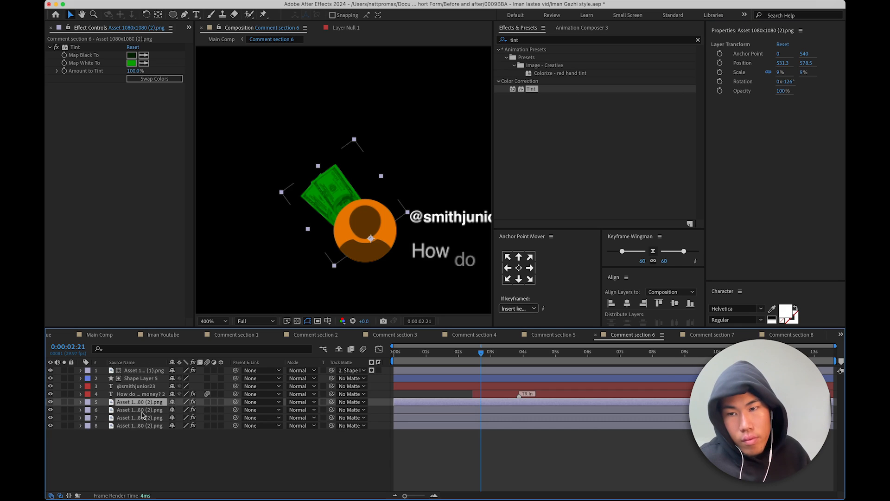
{"action": "left_click", "coordinate": [144, 410], "text": "shift"}
{"action": "left_click_drag", "start_coordinate": [786, 82], "coordinate": [795, 81]}
- Rotate the topmost bill layer to -101° to complete the four-bill fan
{"action": "left_click", "coordinate": [154, 453]}
{"action": "left_click", "coordinate": [139, 402]}
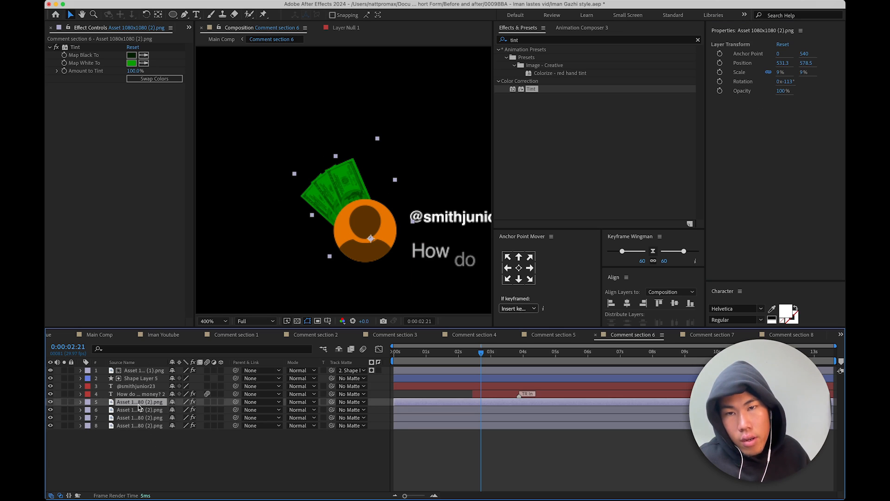
{"action": "left_click_drag", "start_coordinate": [793, 80], "coordinate": [798, 80]}
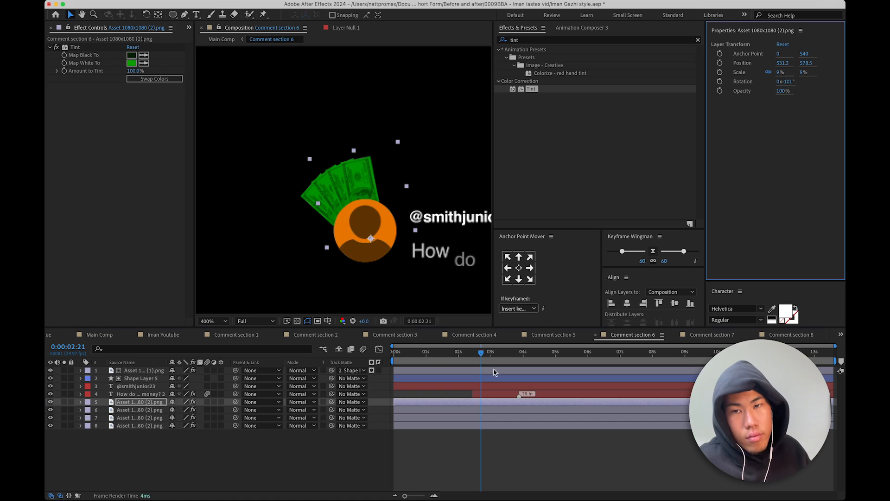
- Apply the Drop Shadow effect to all four bill layers
{"action": "left_click", "coordinate": [144, 425]}
{"action": "left_click", "coordinate": [143, 402], "text": "shift"}
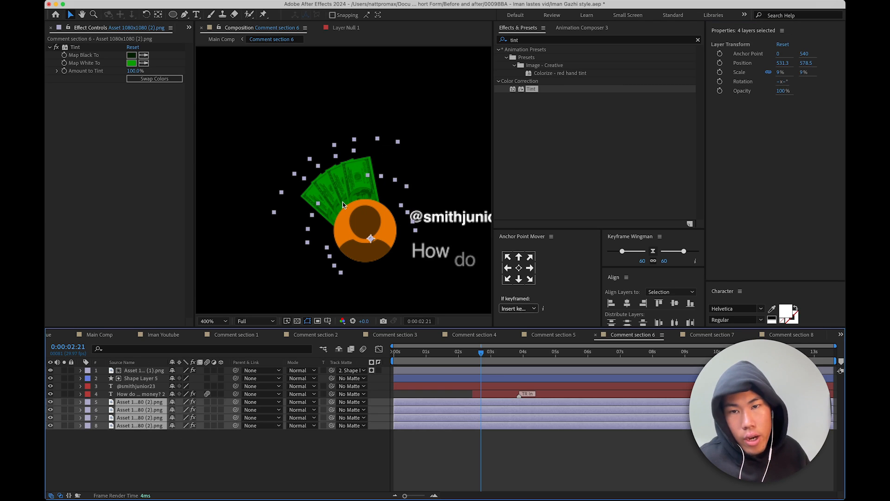
{"action": "left_click", "coordinate": [515, 36]}
{"action": "left_click", "coordinate": [522, 40]}
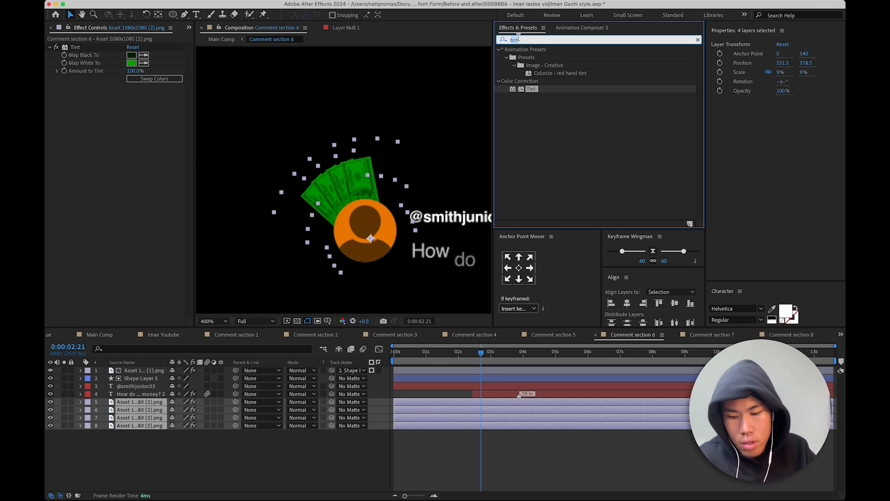
{"action": "type", "text": "drop"}
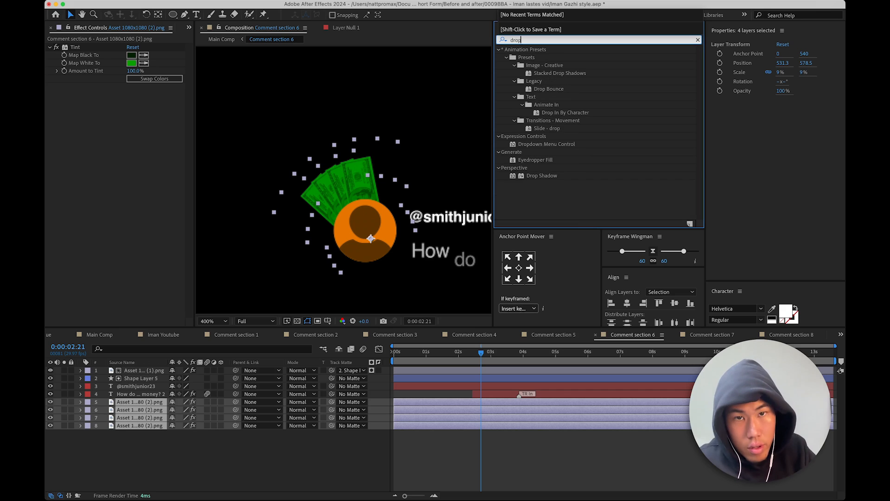
{"action": "double_click", "coordinate": [543, 176]}
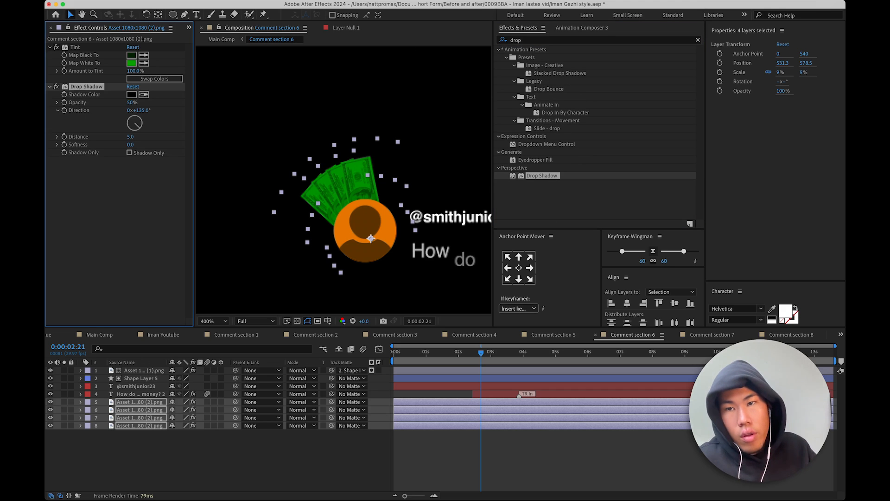
- Set the topmost bill's drop shadow to 87% opacity, 259° direction and 220 softness, and copy it onto the other three bill layers
{"action": "left_click_drag", "start_coordinate": [133, 121], "coordinate": [104, 132]}
{"action": "scroll", "coordinate": [317, 212], "scroll_direction": "up", "scroll_amount": 1}
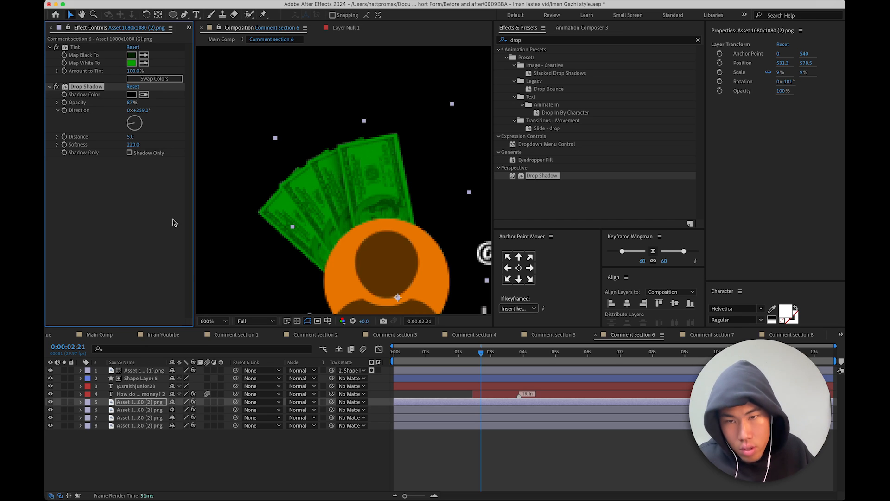
{"action": "left_click", "coordinate": [148, 438]}
{"action": "left_click", "coordinate": [146, 427]}
{"action": "left_click", "coordinate": [154, 411], "text": "shift"}
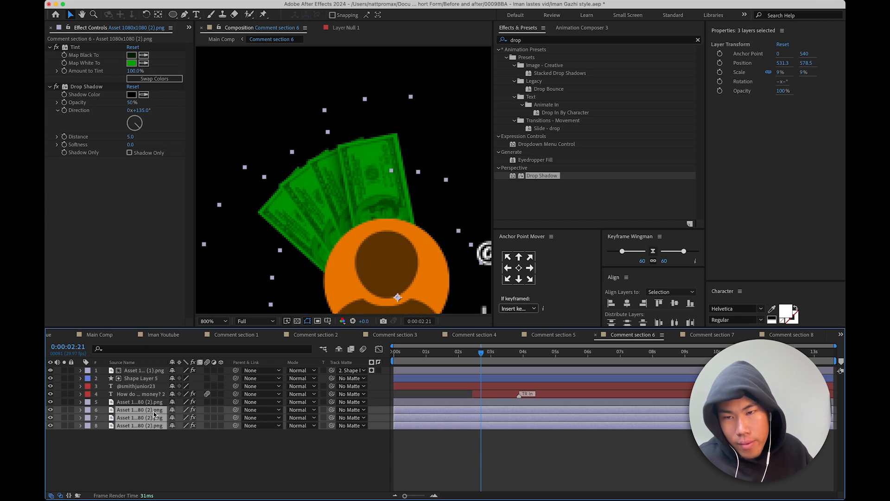
{"action": "key", "text": "super+v"}
{"action": "left_click", "coordinate": [206, 485]}
{"action": "key", "text": "comma"}
{"action": "key", "text": "period"}
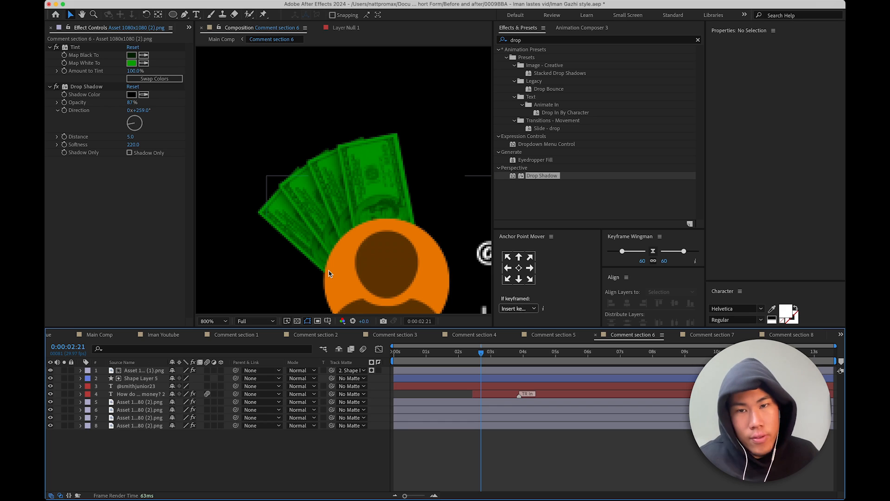
- Apply Wave Warp to the topmost bill with a wave width of 205 and copy the effect onto the other three bill layers
{"action": "double_click", "coordinate": [559, 40]}
{"action": "type", "text": "wave war"}
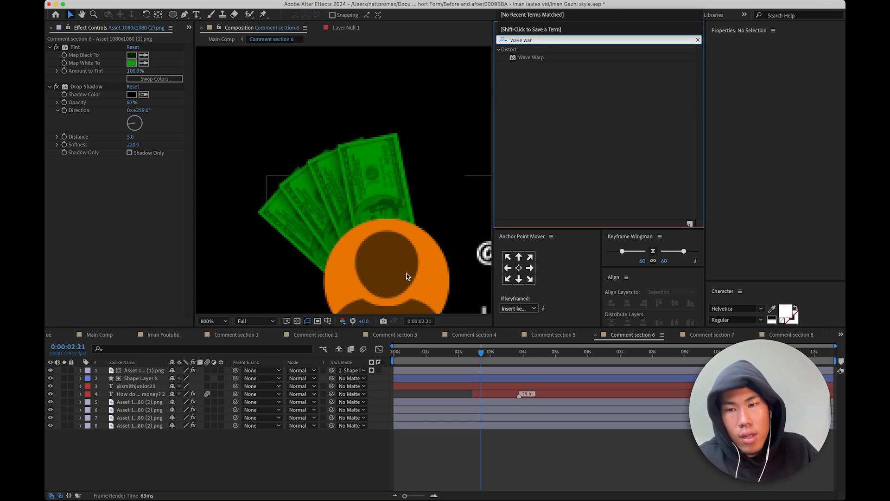
{"action": "left_click_drag", "start_coordinate": [526, 60], "coordinate": [149, 401]}
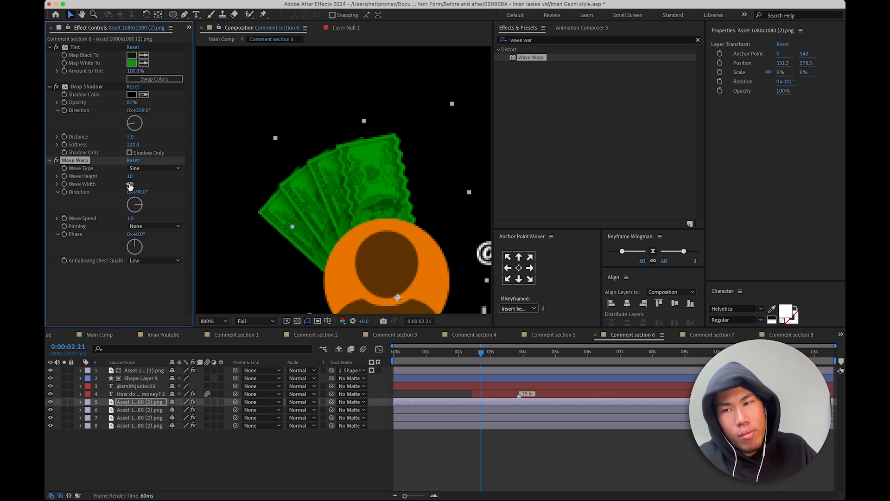
{"action": "left_click_drag", "start_coordinate": [139, 184], "coordinate": [205, 182]}
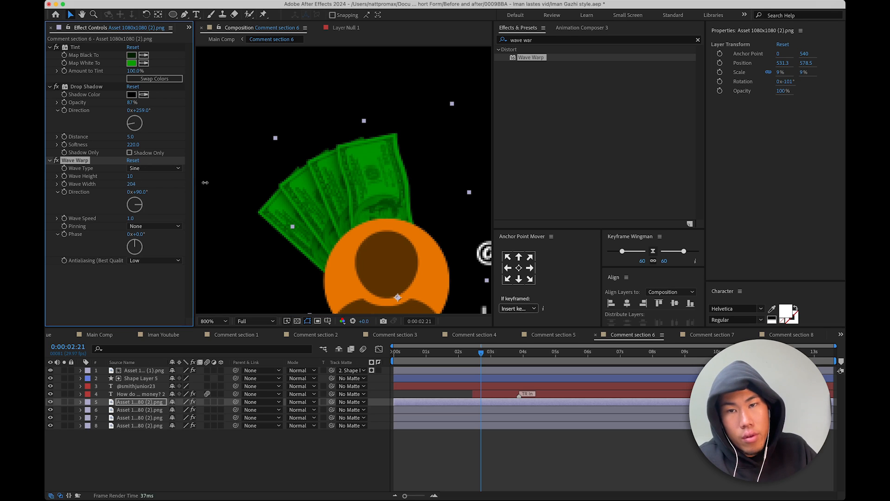
{"action": "left_click", "coordinate": [139, 426], "text": "shift"}
{"action": "left_click", "coordinate": [158, 473]}
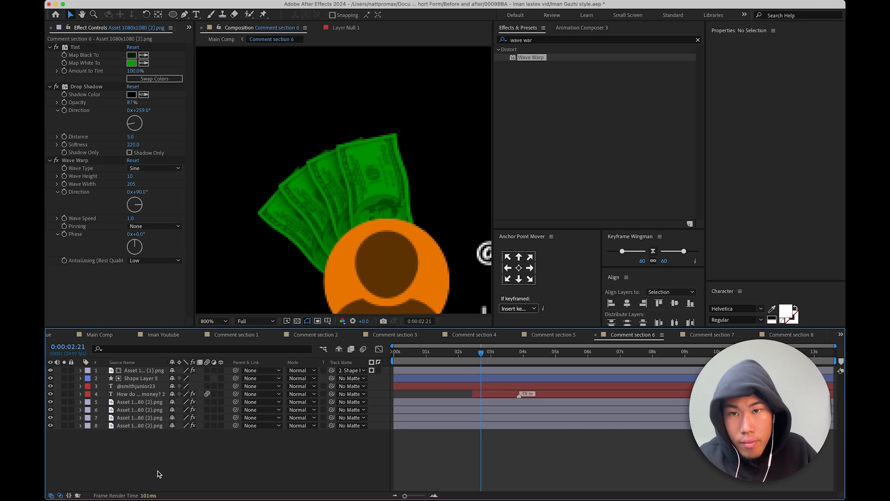
- Set the lowest bill's Wave Warp to width 198 and direction 33°, and vary the wave settings of the bill above it
{"action": "left_click", "coordinate": [127, 425]}
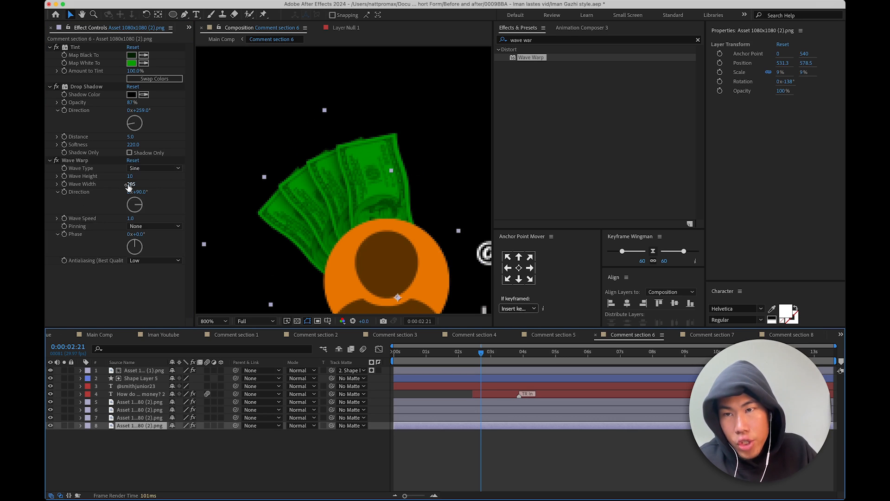
{"action": "left_click_drag", "start_coordinate": [132, 186], "coordinate": [117, 188]}
{"action": "left_click", "coordinate": [138, 200]}
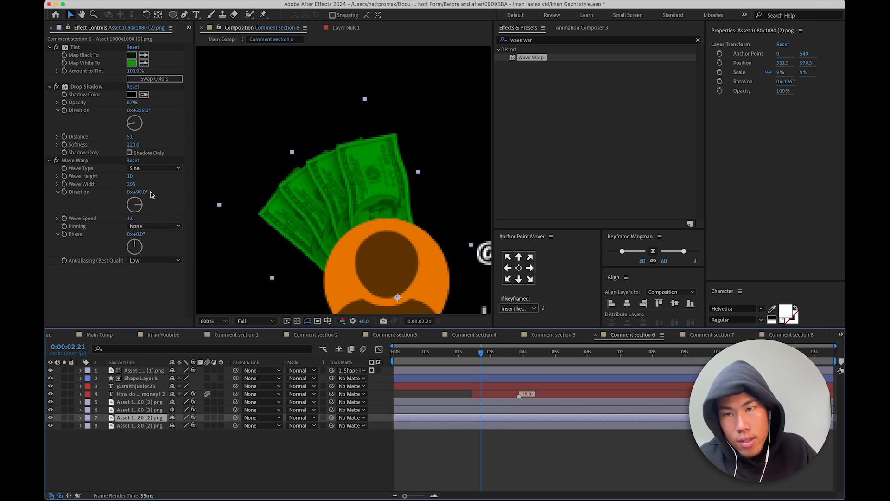
{"action": "left_click_drag", "start_coordinate": [134, 186], "coordinate": [127, 211]}
- Set Wave Warp to width 214 and direction 5° on bill layer 6, and to width 177 and direction 213° on the topmost bill
{"action": "left_click", "coordinate": [132, 411]}
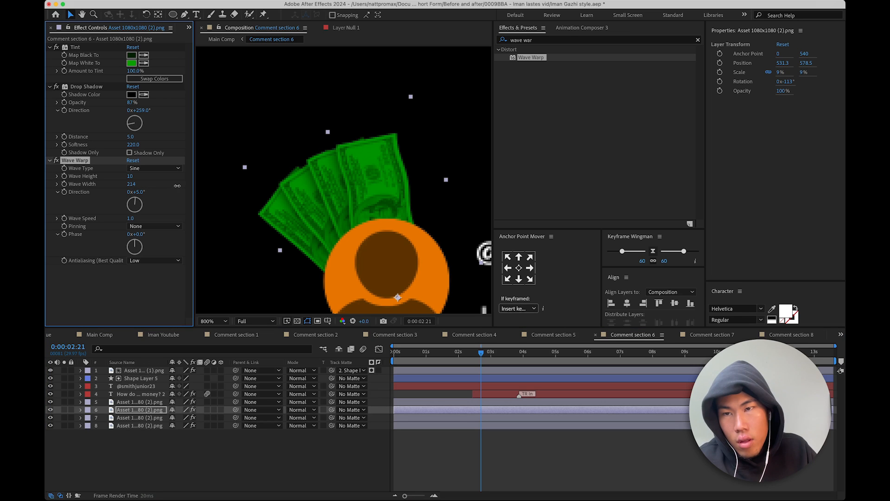
{"action": "key", "text": "super+Up"}
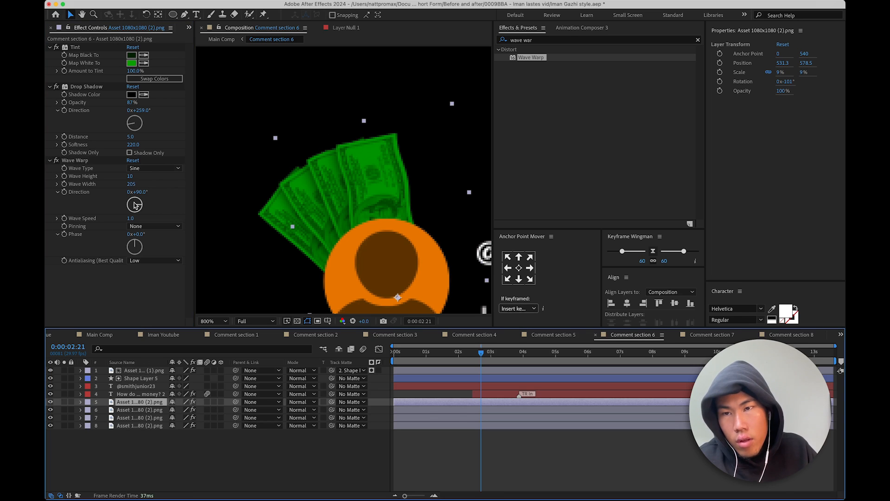
{"action": "left_click_drag", "start_coordinate": [132, 185], "coordinate": [47, 208]}
{"action": "left_click_drag", "start_coordinate": [149, 213], "coordinate": [129, 213]}
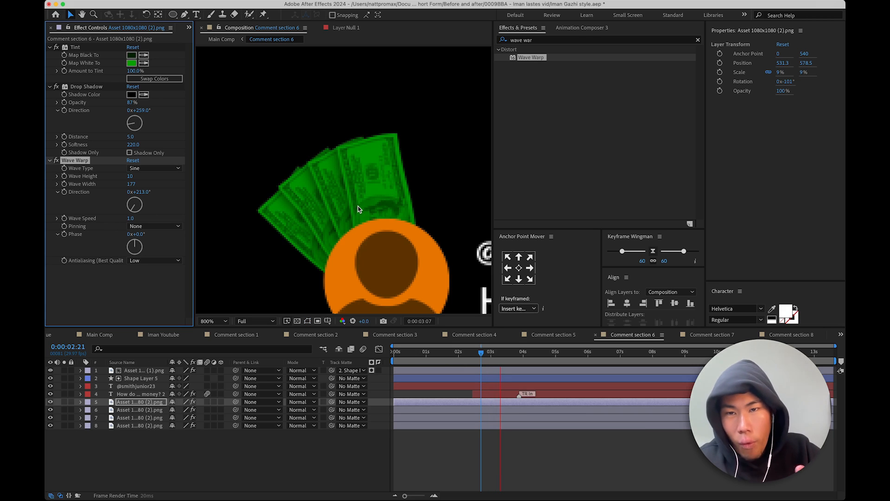
- Play back Comment section 6 to check the waving motion of the bills
{"action": "key", "text": "space"}
{"action": "left_click_drag", "start_coordinate": [465, 356], "coordinate": [380, 350]}
{"action": "key", "text": "space"}
{"action": "key", "text": "space"}
{"action": "left_click", "coordinate": [470, 355]}
- Split the four bill layers at 0:00:04:11
{"action": "left_click_drag", "start_coordinate": [472, 355], "coordinate": [535, 361]}
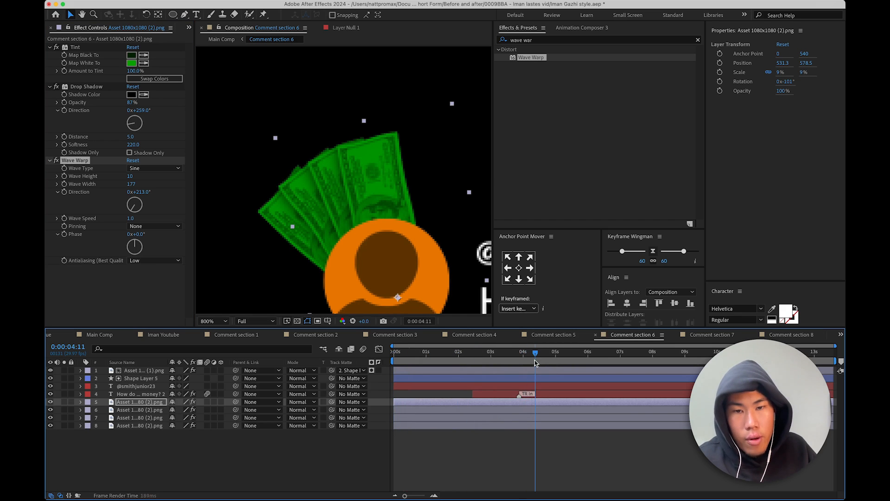
{"action": "left_click", "coordinate": [530, 443]}
{"action": "scroll", "coordinate": [441, 223], "scroll_direction": "down", "scroll_amount": 1}
{"action": "left_click_drag", "start_coordinate": [554, 435], "coordinate": [543, 398]}
{"action": "key", "text": "ctrl+shift+d"}
- Delete the portions of the four bill layers that lie before 0:00:04:11
{"action": "left_click", "coordinate": [517, 452]}
{"action": "left_click", "coordinate": [517, 456]}
{"action": "key", "text": "Delete"}
{"action": "left_click", "coordinate": [529, 439]}
{"action": "key", "text": "Delete"}
{"action": "left_click", "coordinate": [529, 425]}
{"action": "key", "text": "Delete"}
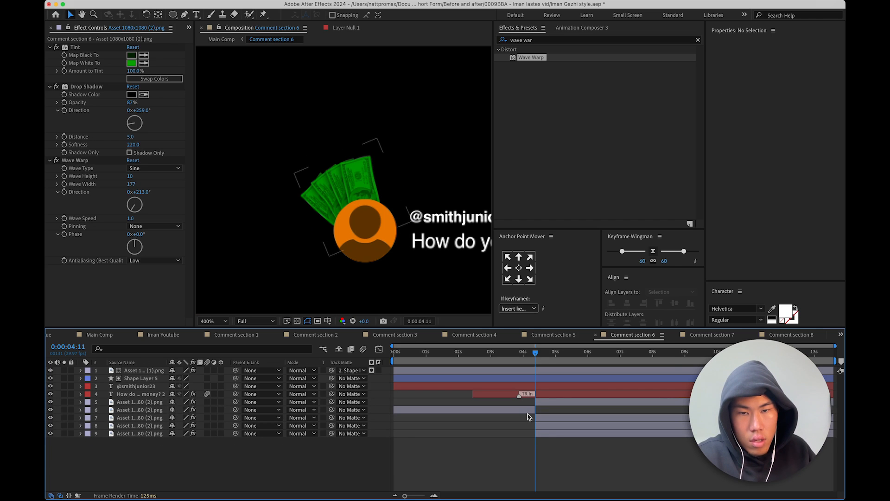
{"action": "left_click", "coordinate": [528, 411]}
{"action": "key", "text": "Delete"}
{"action": "left_click", "coordinate": [550, 424]}
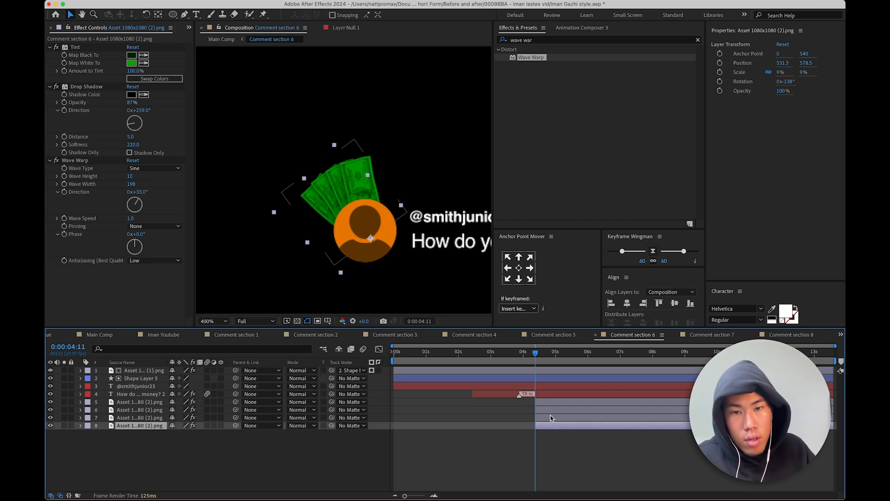
{"action": "left_click", "coordinate": [550, 419]}
{"action": "left_click", "coordinate": [555, 411]}
{"action": "left_click", "coordinate": [561, 403]}
{"action": "left_click", "coordinate": [565, 453]}
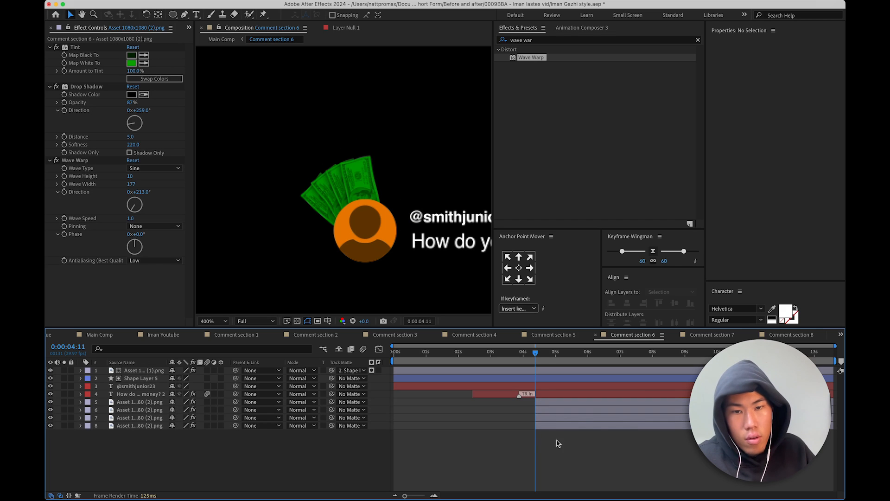
- Apply the Animation Composer scale preset with bounces as the In transition of all four bill layers
{"action": "left_click", "coordinate": [556, 425]}
{"action": "left_click", "coordinate": [550, 403], "text": "shift"}
{"action": "left_click", "coordinate": [598, 28]}
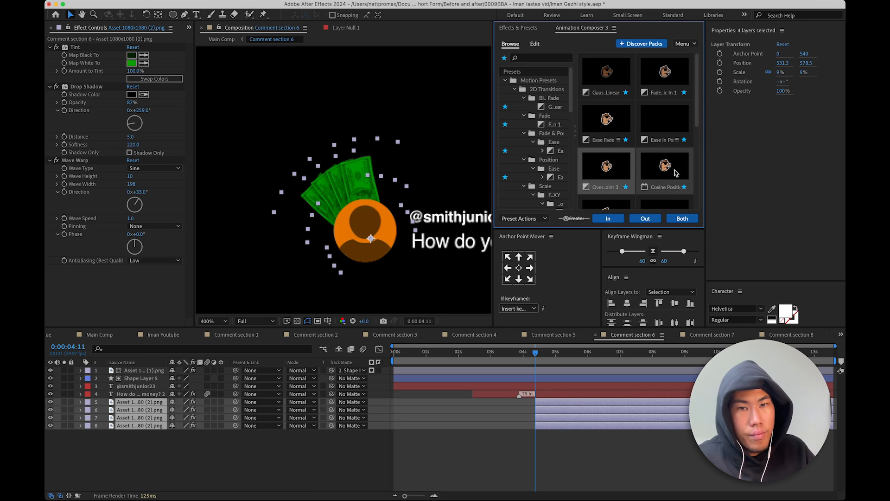
{"action": "left_click", "coordinate": [610, 182]}
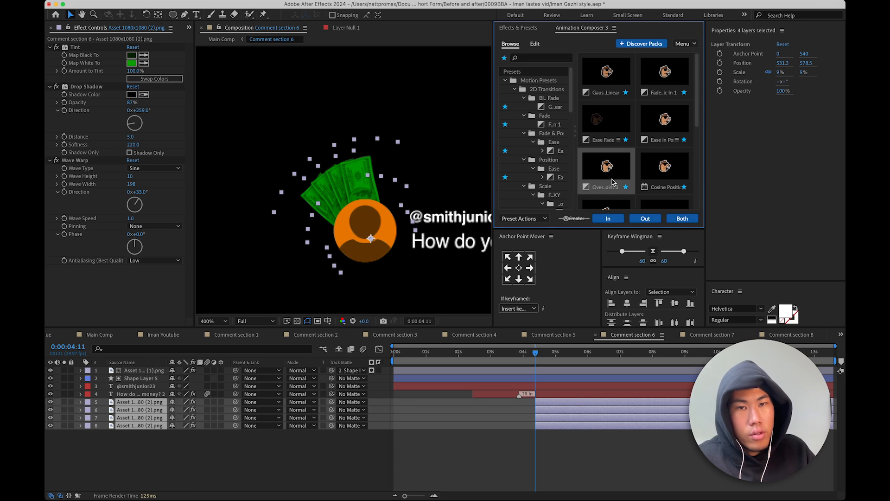
{"action": "mouse_move", "coordinate": [576, 179]}
{"action": "left_mouse_down"}
{"action": "mouse_move", "coordinate": [533, 163]}
{"action": "mouse_move", "coordinate": [571, 167]}
{"action": "left_mouse_up"}
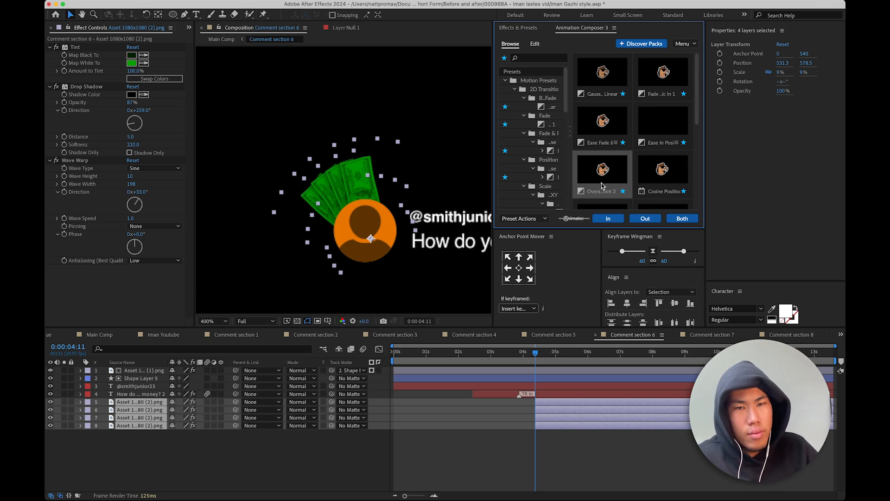
{"action": "left_click", "coordinate": [609, 219]}
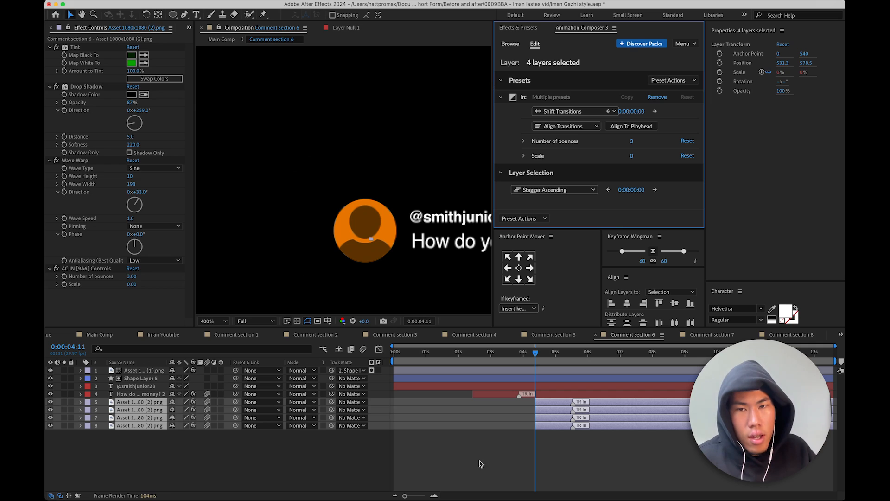
- Stagger the four bill layers in ascending order by about three frames each and check their entrance
{"action": "left_click", "coordinate": [655, 190]}
{"action": "left_click", "coordinate": [655, 190]}
{"action": "left_click", "coordinate": [655, 190]}
{"action": "left_click", "coordinate": [527, 353]}
{"action": "left_click_drag", "start_coordinate": [526, 357], "coordinate": [563, 355]}
- Set the number of bounces of the bills' In transition to 2 and play it back
{"action": "left_click", "coordinate": [631, 141]}
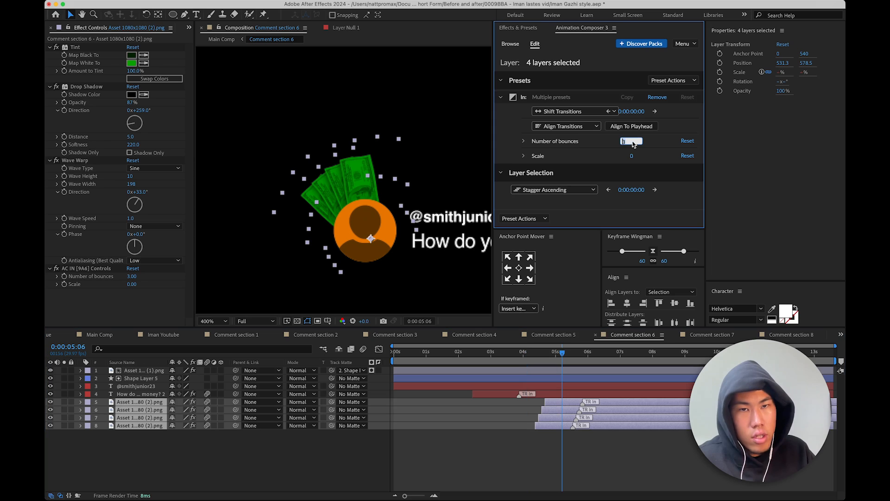
{"action": "type", "text": "2"}
{"action": "key", "text": "Return"}
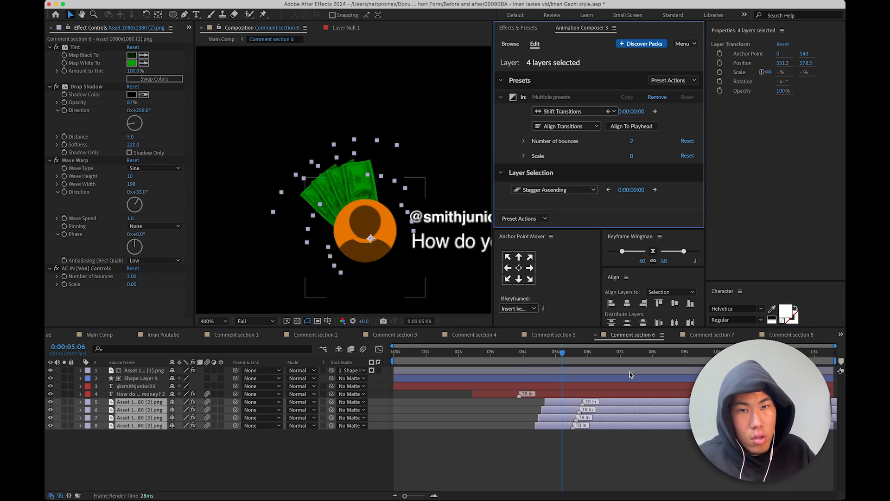
{"action": "left_click", "coordinate": [536, 370]}
{"action": "left_click_drag", "start_coordinate": [540, 356], "coordinate": [526, 361]}
{"action": "key", "text": "space"}
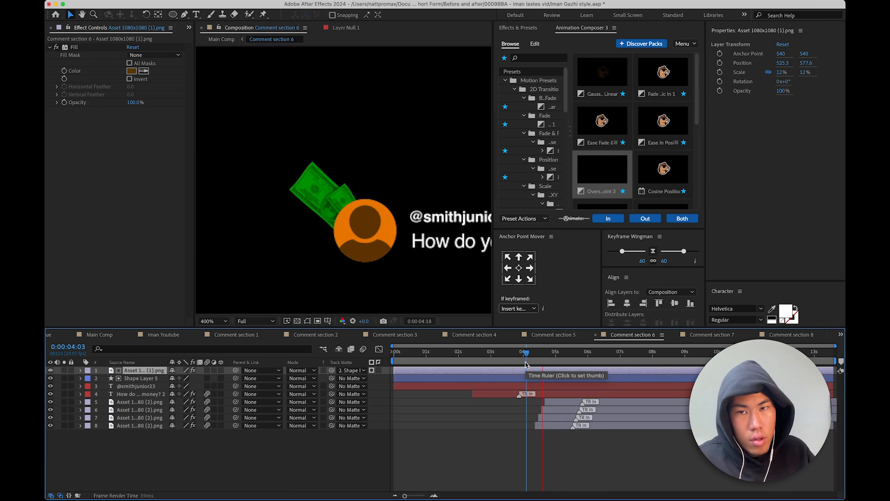
{"action": "key", "text": "space"}
- Set the number of bounces to 1 for all four bill layers and play back the entrance
{"action": "left_click", "coordinate": [552, 426]}
{"action": "left_click", "coordinate": [558, 403], "text": "shift"}
{"action": "left_click", "coordinate": [633, 142]}
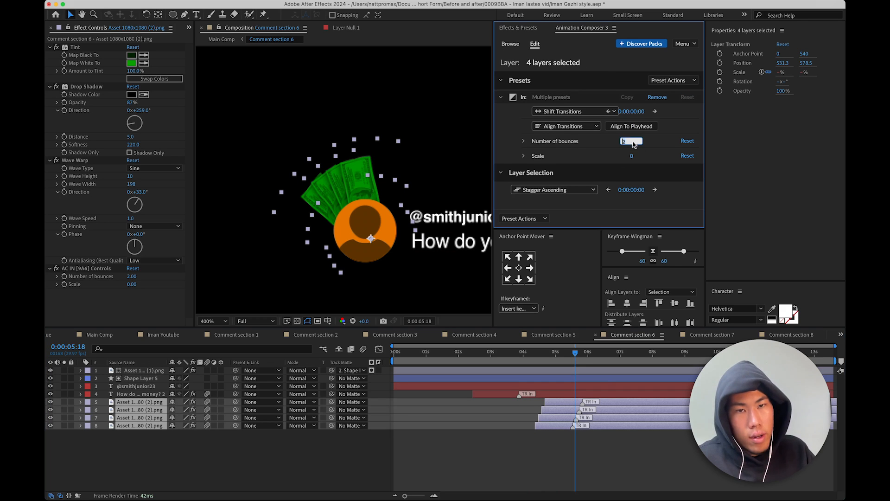
{"action": "type", "text": "1"}
{"action": "key", "text": "Return"}
{"action": "left_click", "coordinate": [530, 361]}
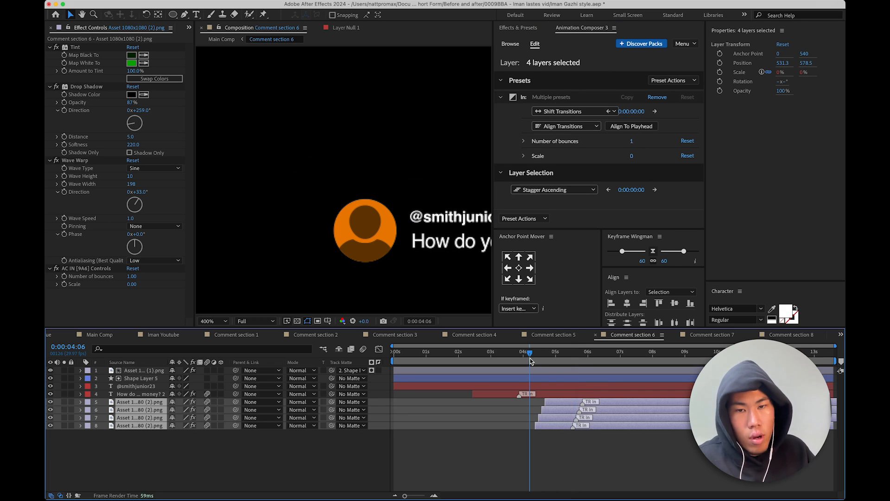
{"action": "key", "text": "space"}
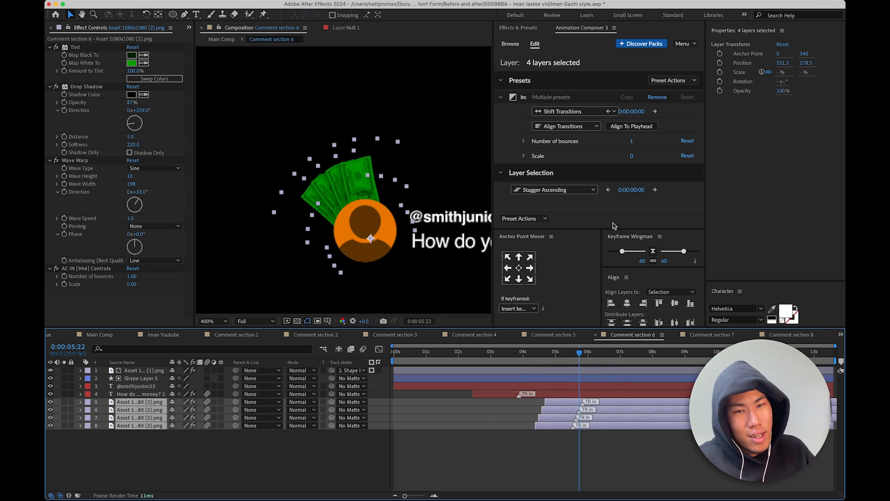
- Switch the bills' In transition adjustment to Shift Markers and shift the transition markers slightly forward in time
{"action": "left_click", "coordinate": [591, 114]}
{"action": "left_click", "coordinate": [591, 133]}
{"action": "left_click", "coordinate": [655, 112]}
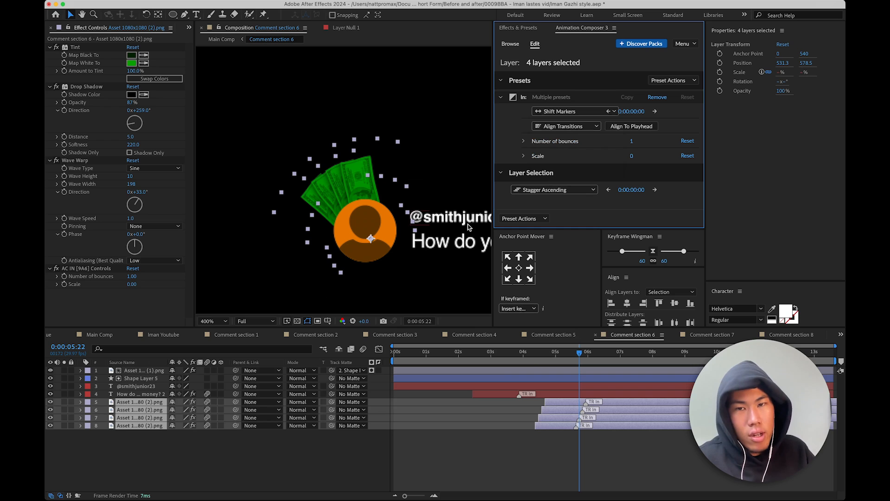
- Play back Main Comp from about 0:00:03:20 to check when the bills appear behind the avatar
{"action": "left_click", "coordinate": [204, 42]}
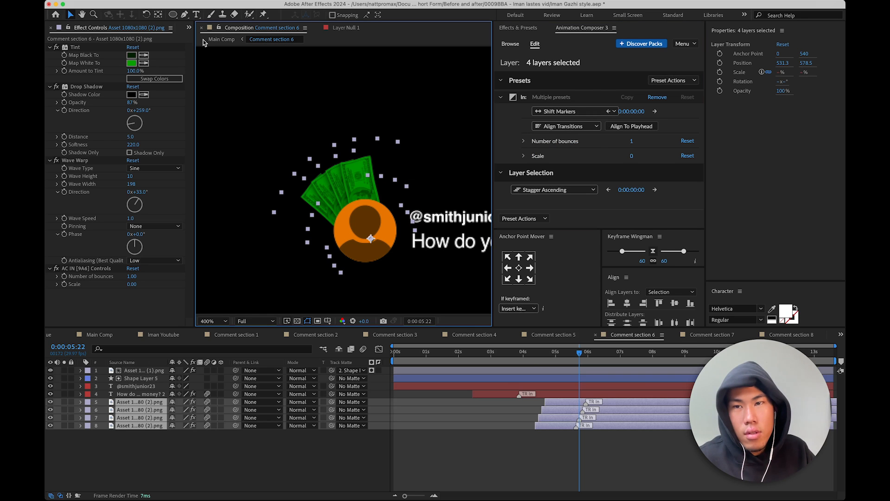
{"action": "left_click", "coordinate": [226, 40]}
{"action": "left_click_drag", "start_coordinate": [677, 353], "coordinate": [551, 366]}
{"action": "left_click", "coordinate": [583, 372]}
{"action": "key", "text": "space"}
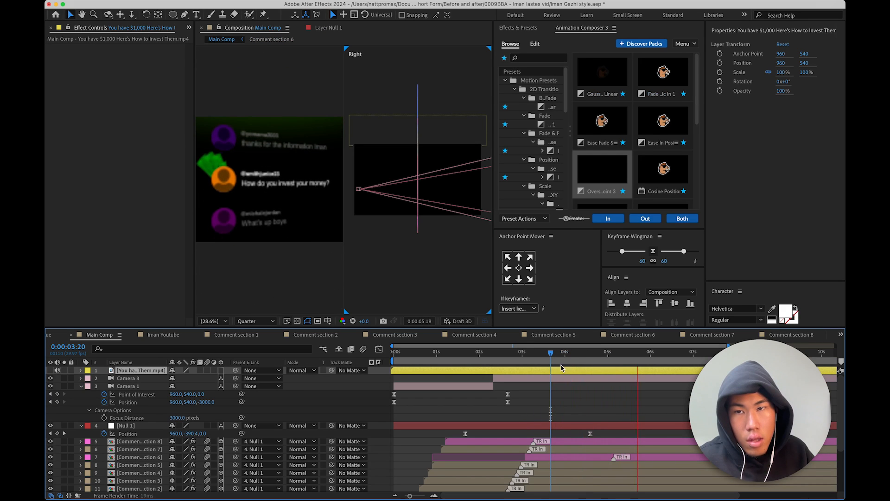
{"action": "key", "text": "space"}
- Move the four bill layers in Comment section 6 earlier, starting at about 2.7 seconds, and preview the timing in Main Comp
{"action": "left_click_drag", "start_coordinate": [588, 352], "coordinate": [553, 364]}
{"action": "double_click", "coordinate": [555, 459]}
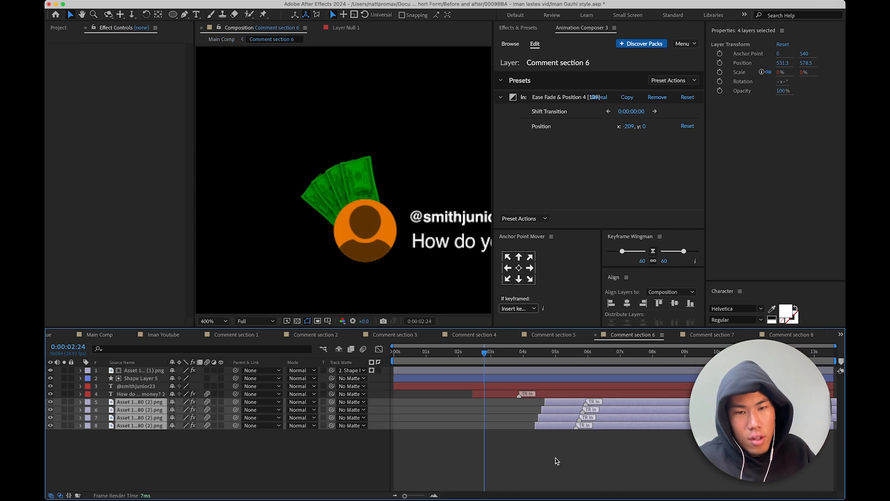
{"action": "left_click_drag", "start_coordinate": [548, 425], "coordinate": [494, 424]}
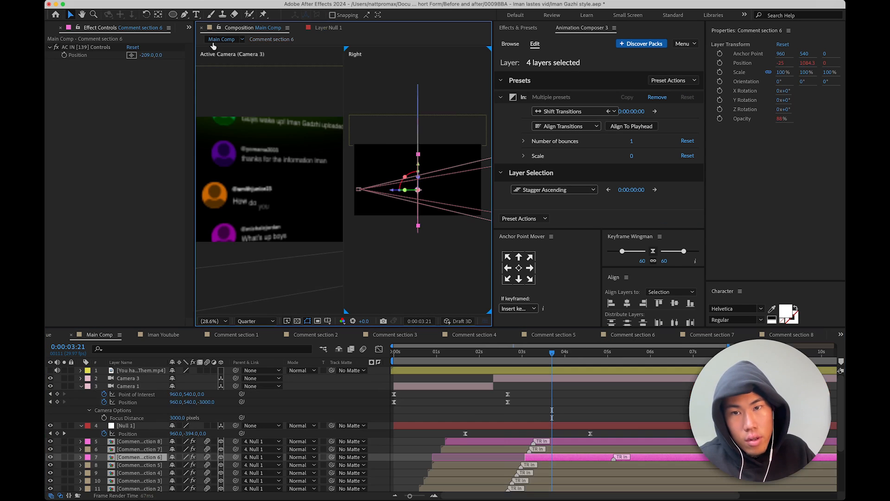
{"action": "left_click", "coordinate": [212, 40]}
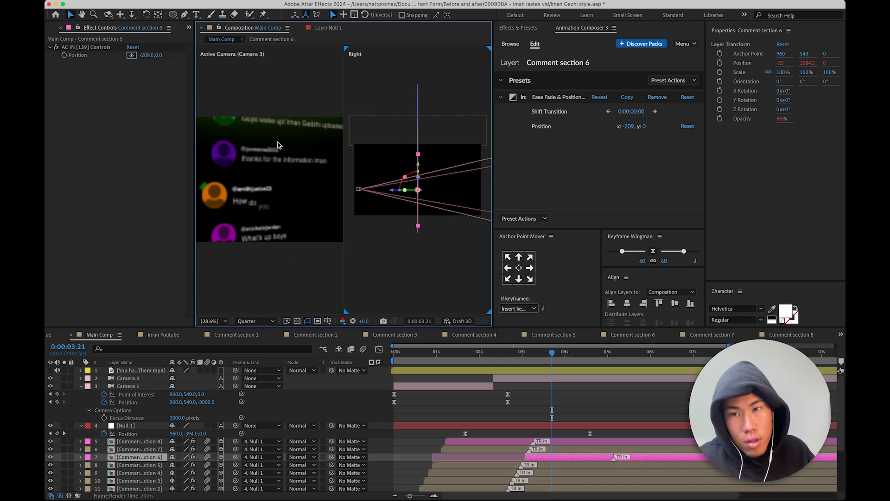
{"action": "key", "text": "space"}
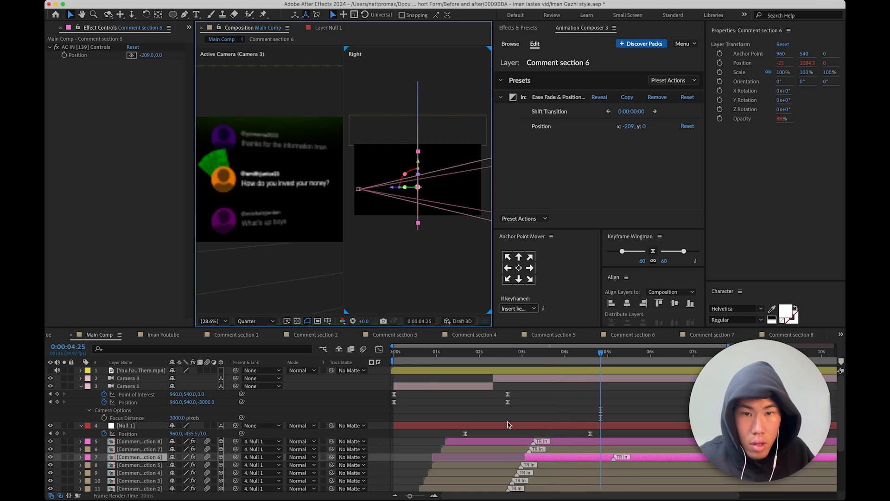
- Add a null object to Comment section 6 and parent the four bill layers to it
{"action": "double_click", "coordinate": [550, 457]}
{"action": "right_click", "coordinate": [282, 461]}
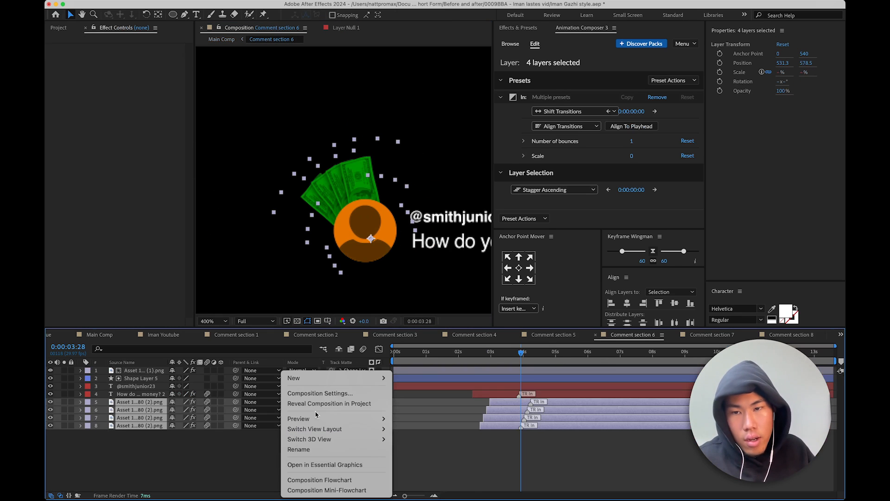
{"action": "mouse_move", "coordinate": [353, 378]}
{"action": "left_click", "coordinate": [412, 433]}
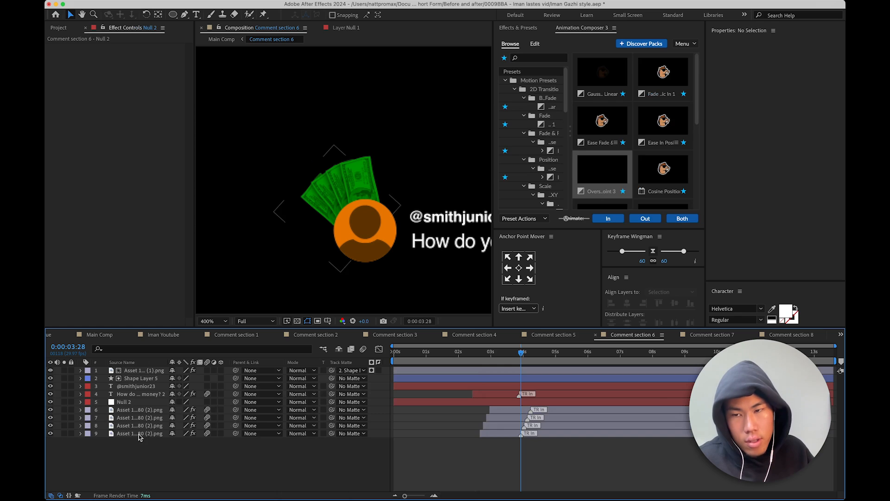
{"action": "left_click", "coordinate": [139, 433]}
{"action": "left_click", "coordinate": [139, 409], "text": "shift"}
{"action": "left_click_drag", "start_coordinate": [235, 409], "coordinate": [139, 401]}
- Scale the null to 87%, position it at 907, 553, and play back the smaller fan in Main Comp
{"action": "left_click", "coordinate": [140, 402]}
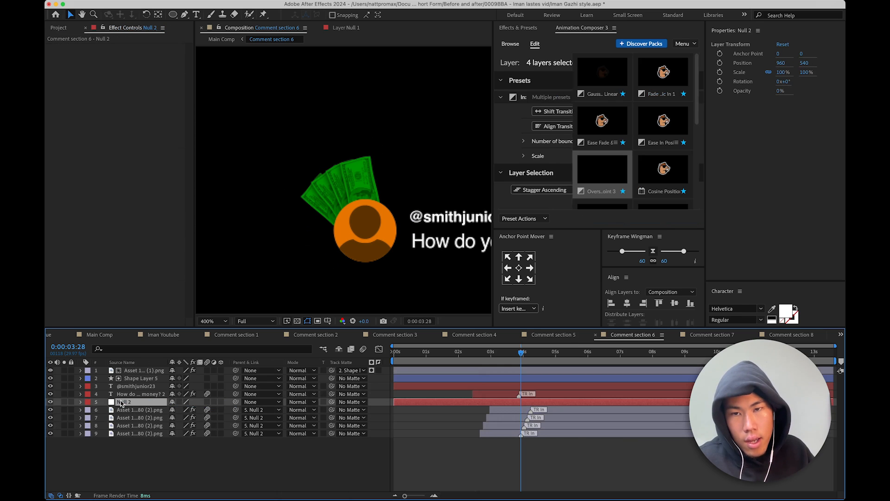
{"action": "mouse_move", "coordinate": [784, 72]}
{"action": "left_mouse_down"}
{"action": "mouse_move", "coordinate": [751, 76]}
{"action": "mouse_move", "coordinate": [813, 65]}
{"action": "mouse_move", "coordinate": [779, 67]}
{"action": "left_mouse_up"}
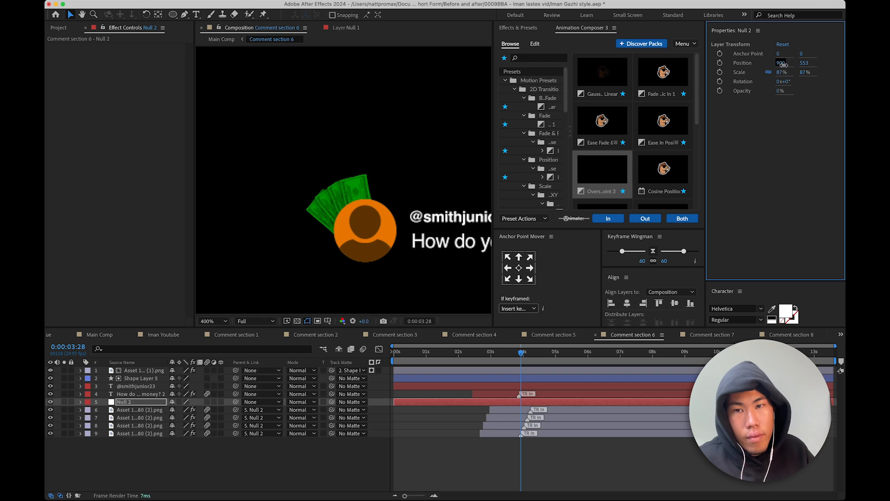
{"action": "left_click", "coordinate": [214, 41]}
{"action": "left_click", "coordinate": [507, 402]}
{"action": "left_click_drag", "start_coordinate": [547, 360], "coordinate": [508, 361]}
{"action": "key", "text": "space"}
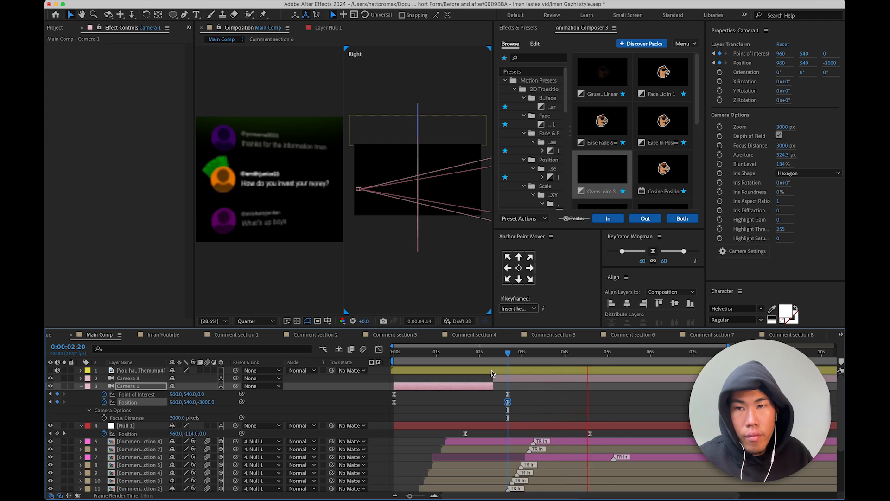
{"action": "left_click", "coordinate": [218, 320]}
{"action": "left_click", "coordinate": [220, 331]}
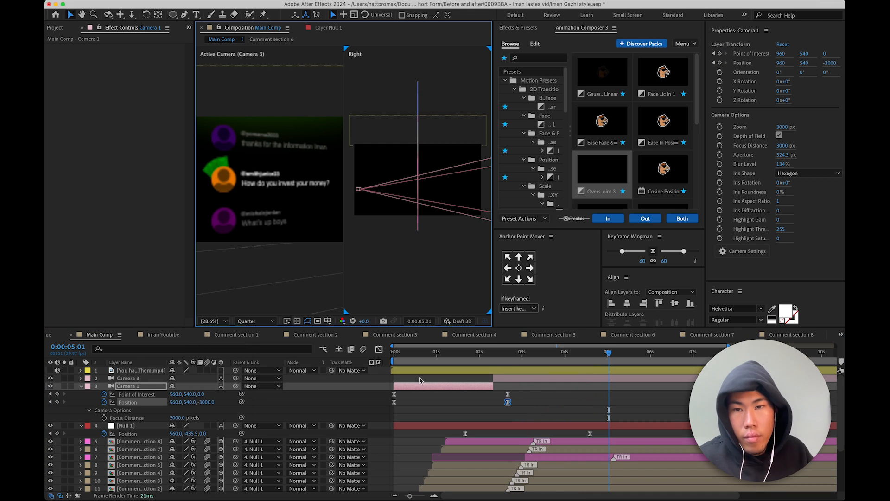
- Duplicate the orange avatar circle, Shape Layer 5, in Comment section 6 and place the copy directly beneath the original
{"action": "double_click", "coordinate": [571, 458]}
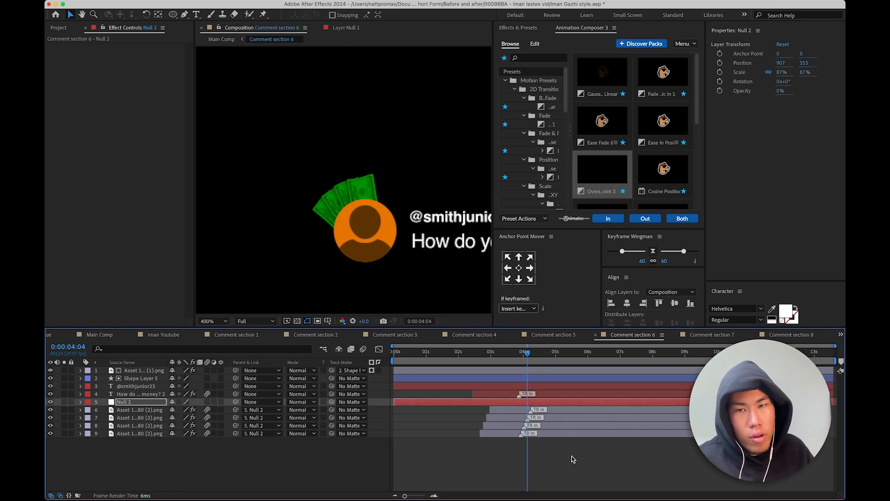
{"action": "left_click", "coordinate": [141, 402]}
{"action": "left_click", "coordinate": [142, 395]}
{"action": "left_click", "coordinate": [144, 371]}
{"action": "left_click", "coordinate": [145, 378]}
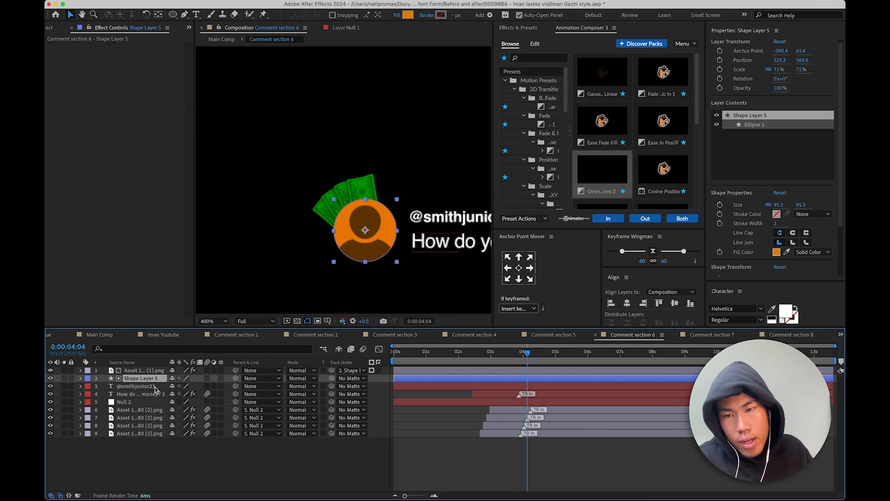
{"action": "key", "text": "super+d"}
{"action": "mouse_move", "coordinate": [156, 379]}
{"action": "left_mouse_down"}
{"action": "mouse_move", "coordinate": [153, 401]}
{"action": "mouse_move", "coordinate": [153, 393]}
{"action": "left_mouse_up"}
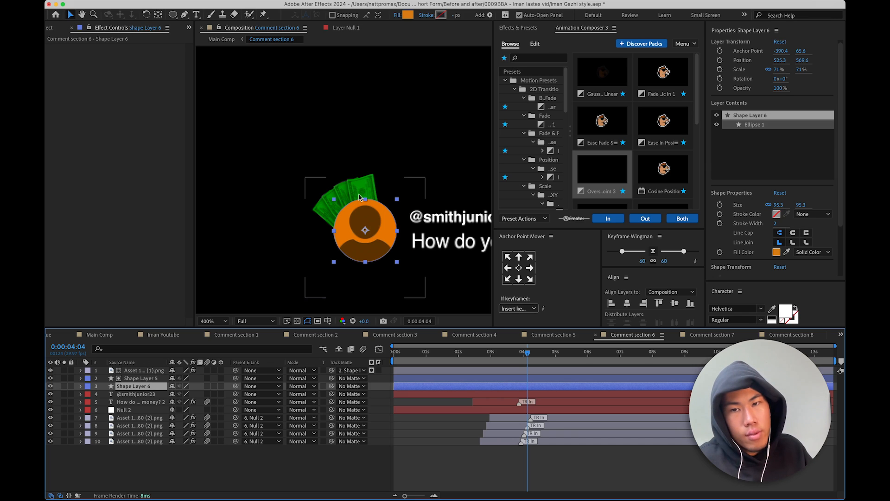
- Apply a Drop Shadow effect to the duplicated avatar circle, Shape Layer 6, with 37% opacity, direction 322° and softness 12
{"action": "left_click", "coordinate": [531, 30]}
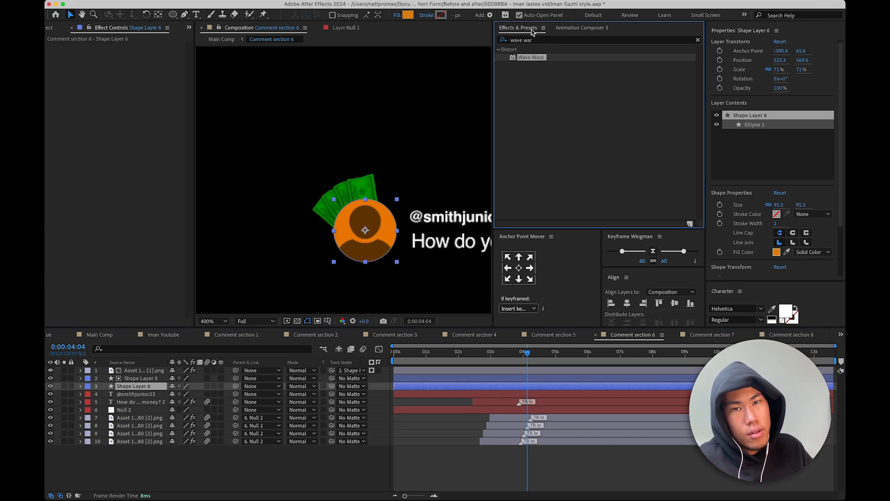
{"action": "left_click", "coordinate": [549, 43]}
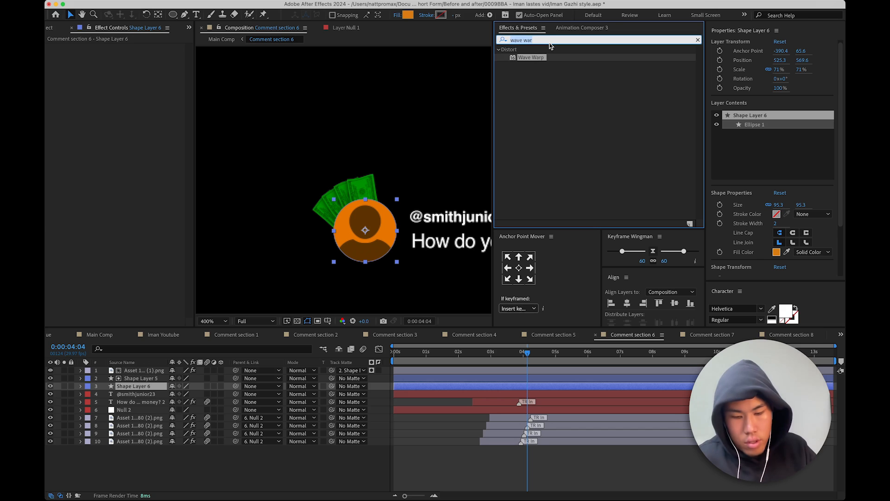
{"action": "type", "text": "dro"}
{"action": "left_click_drag", "start_coordinate": [532, 180], "coordinate": [141, 387]}
{"action": "scroll", "coordinate": [307, 176], "scroll_direction": "up", "scroll_amount": 1}
{"action": "left_click_drag", "start_coordinate": [402, 224], "coordinate": [414, 220]}
{"action": "left_click_drag", "start_coordinate": [135, 86], "coordinate": [111, 62]}
{"action": "mouse_move", "coordinate": [131, 106]}
{"action": "left_mouse_down"}
{"action": "mouse_move", "coordinate": [153, 106]}
{"action": "mouse_move", "coordinate": [132, 105]}
{"action": "left_mouse_up"}
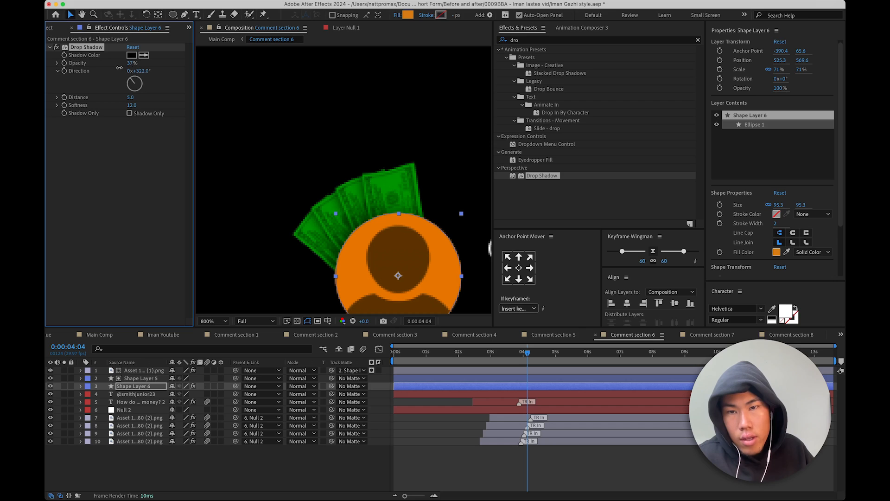
{"action": "left_click", "coordinate": [424, 483]}
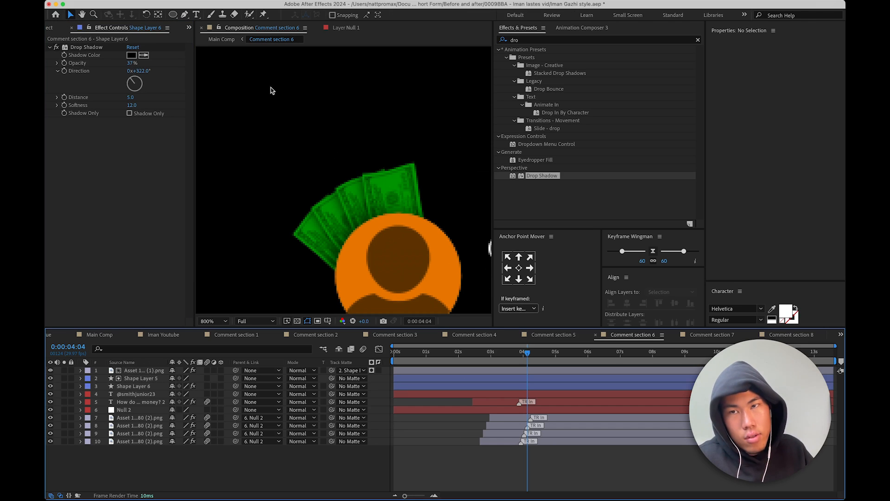
- Inspect the avatar and bill fan up close in Main Comp at full preview resolution
{"action": "left_click", "coordinate": [227, 42]}
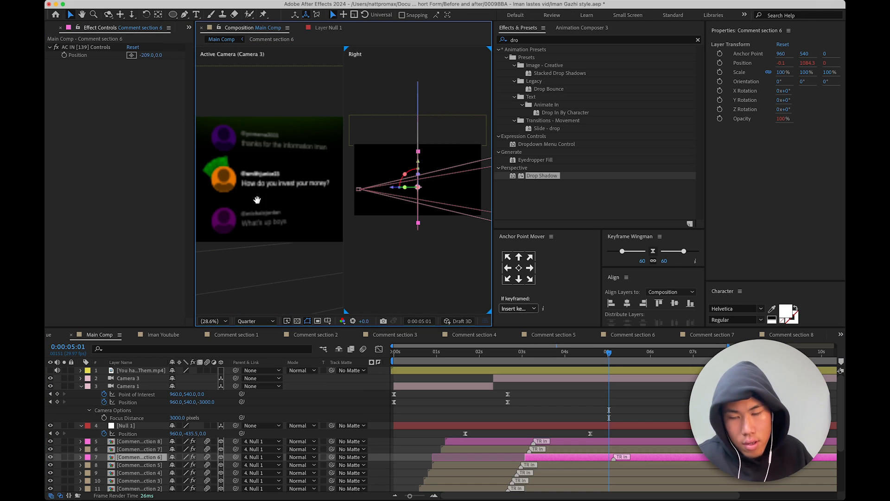
{"action": "scroll", "coordinate": [258, 204], "scroll_direction": "up", "scroll_amount": 4}
{"action": "left_click", "coordinate": [256, 320]}
{"action": "left_click", "coordinate": [254, 342]}
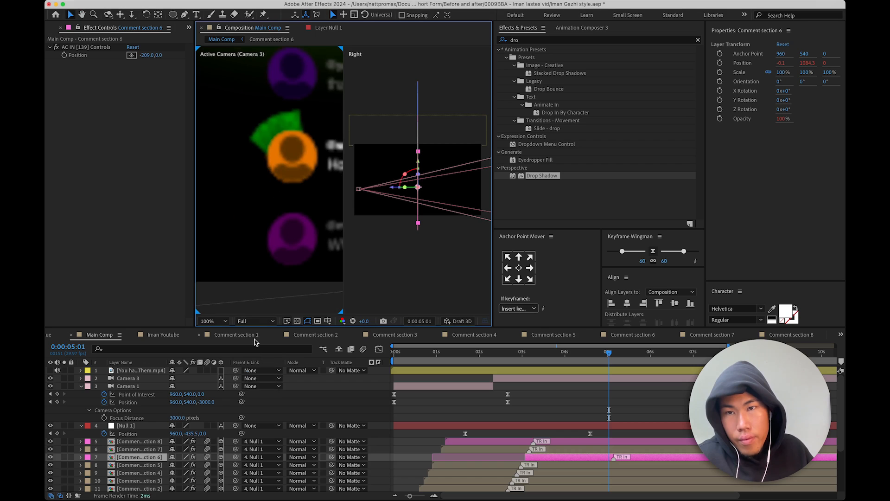
{"action": "scroll", "coordinate": [310, 185], "scroll_direction": "down", "scroll_amount": 2}
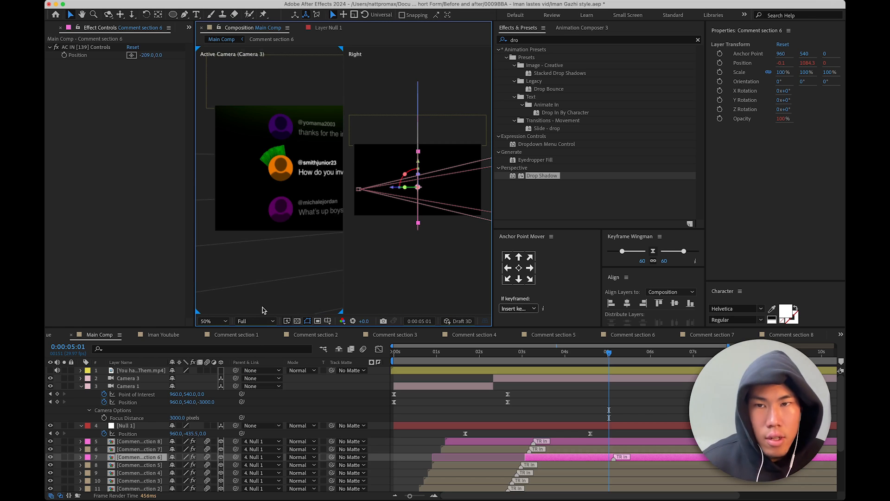
{"action": "left_click", "coordinate": [218, 320]}
{"action": "left_click", "coordinate": [235, 341]}
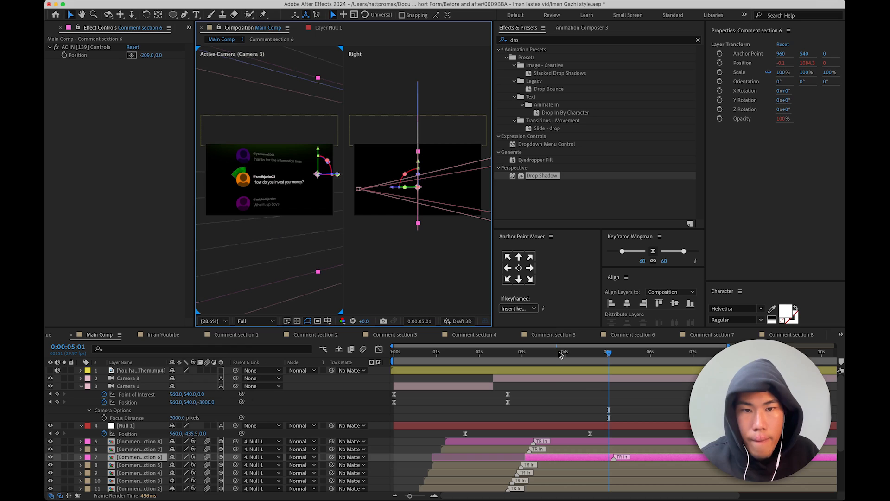
{"action": "left_click", "coordinate": [227, 343]}
- Return the preview to quarter resolution and play back Main Comp from about 0:00:03:28
{"action": "left_click_drag", "start_coordinate": [617, 355], "coordinate": [562, 354]}
{"action": "left_click", "coordinate": [255, 320]}
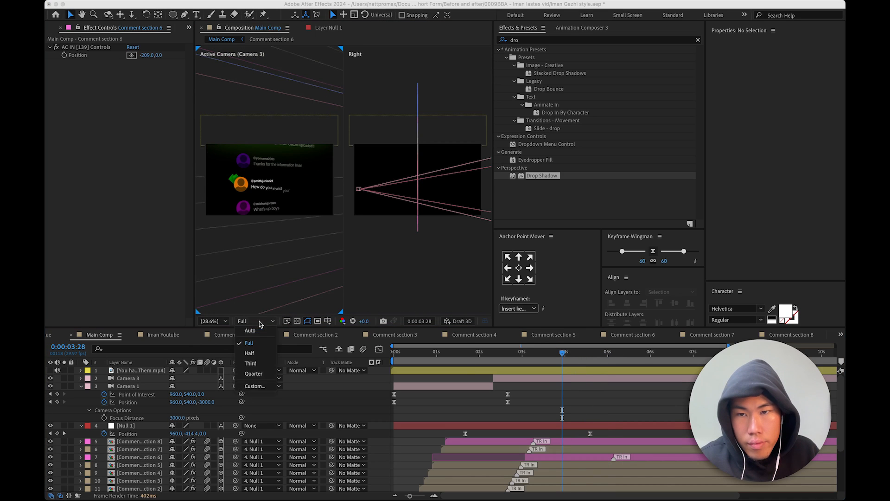
{"action": "left_click", "coordinate": [254, 374]}
{"action": "key", "text": "space"}
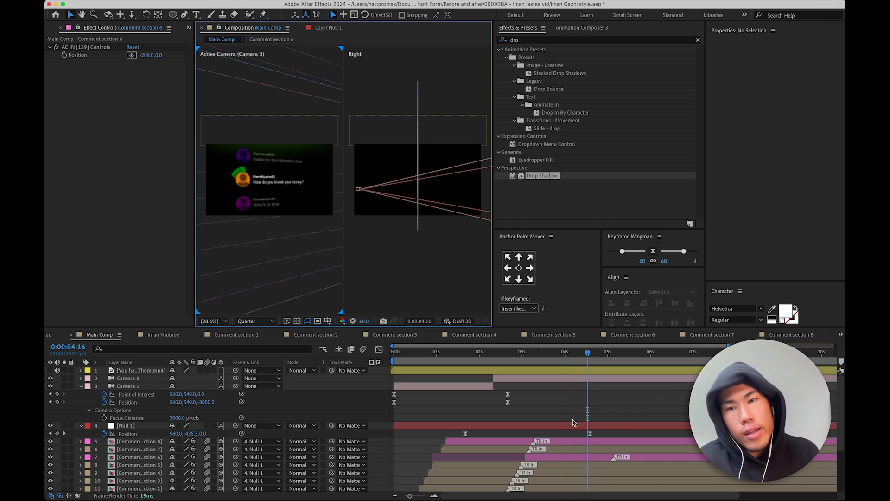
{"action": "left_click", "coordinate": [576, 442]}
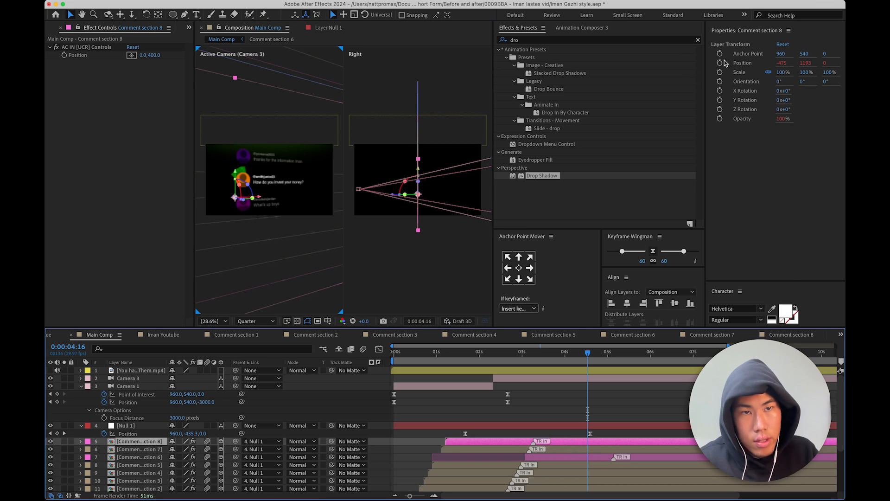
{"action": "left_click", "coordinate": [721, 63]}
{"action": "left_click", "coordinate": [574, 457]}
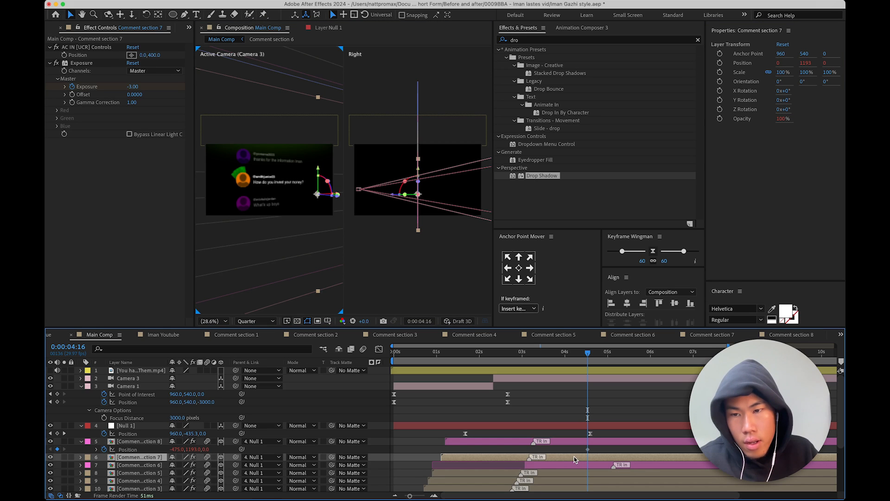
{"action": "left_click_drag", "start_coordinate": [474, 461], "coordinate": [591, 461]}
{"action": "key", "text": "super+z"}
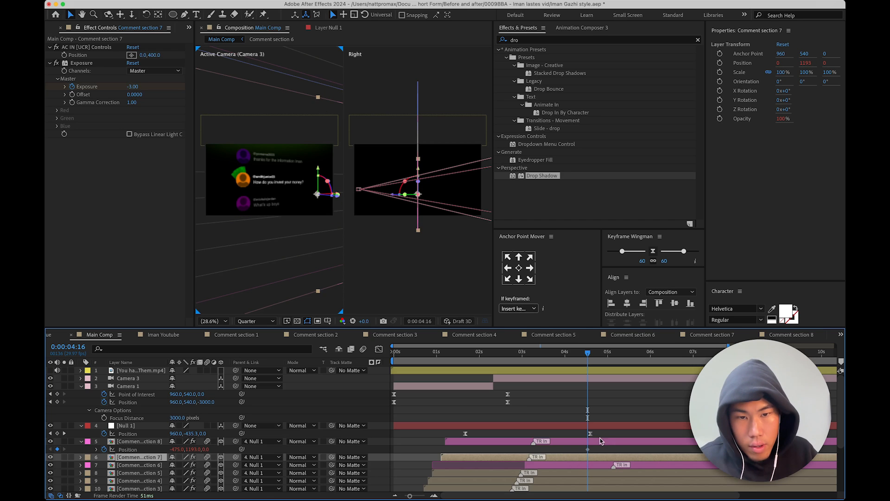
{"action": "left_click", "coordinate": [618, 444]}
{"action": "left_click", "coordinate": [587, 449]}
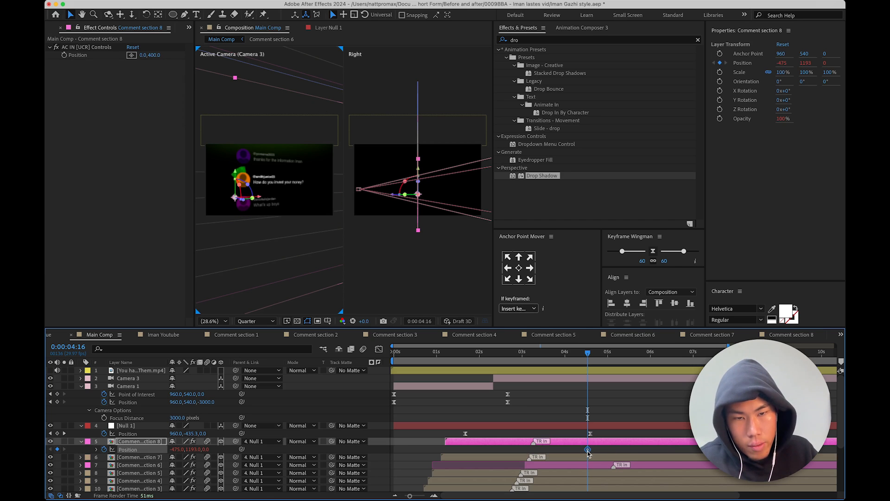
{"action": "key", "text": "Delete"}
- Add a Position keyframe to the Comment section 7 layer at 0:00:04:16
{"action": "left_click", "coordinate": [588, 460]}
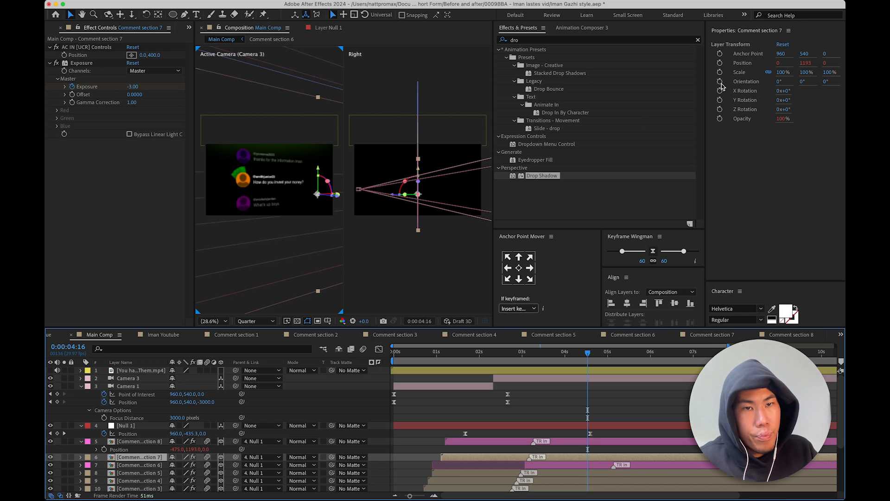
{"action": "left_click", "coordinate": [720, 63]}
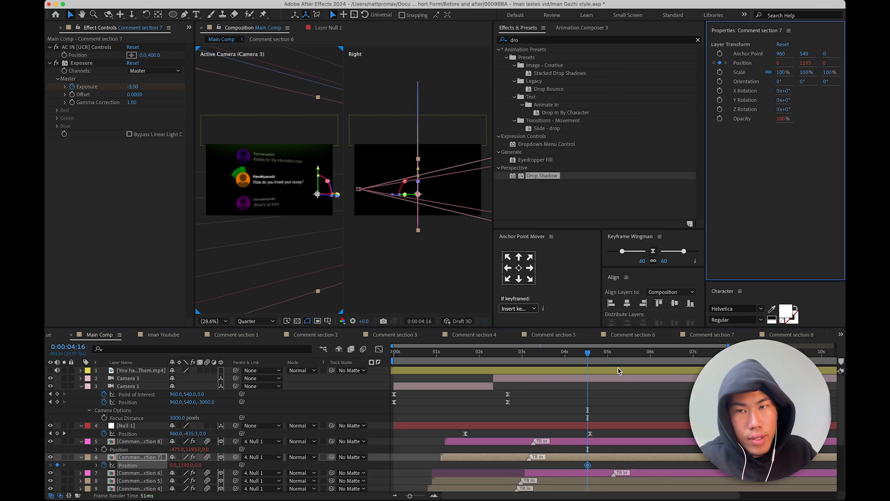
{"action": "left_click", "coordinate": [584, 363]}
{"action": "key", "text": "space"}
{"action": "left_click_drag", "start_coordinate": [584, 362], "coordinate": [587, 363]}
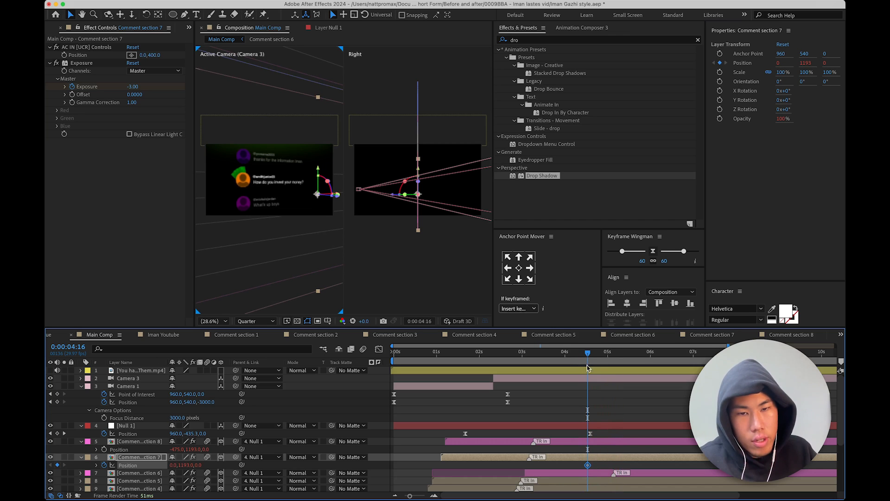
- Add Position and Point of Interest keyframes to Camera 3 at 0:00:04:16
{"action": "left_click", "coordinate": [594, 380]}
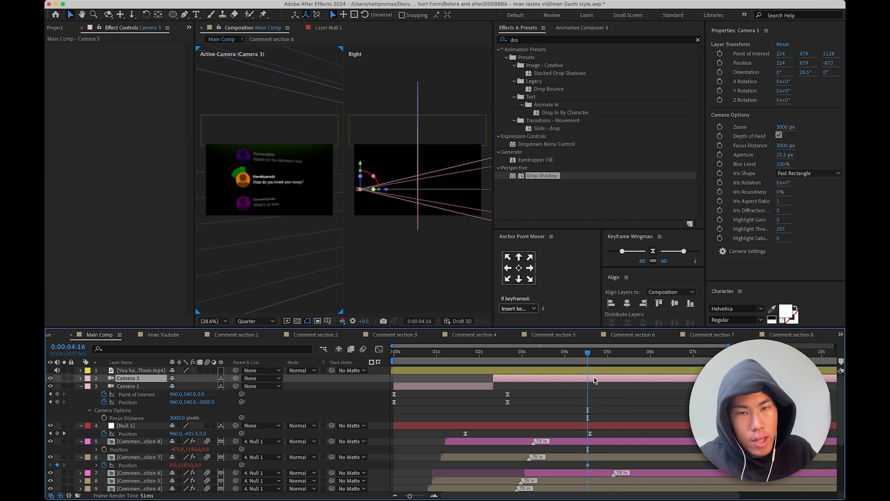
{"action": "left_click", "coordinate": [720, 63]}
{"action": "left_click", "coordinate": [719, 54]}
{"action": "key", "text": "space"}
- At 0:00:05:09, move Comment section 7 down to a Y position of about 1265
{"action": "left_click", "coordinate": [620, 362]}
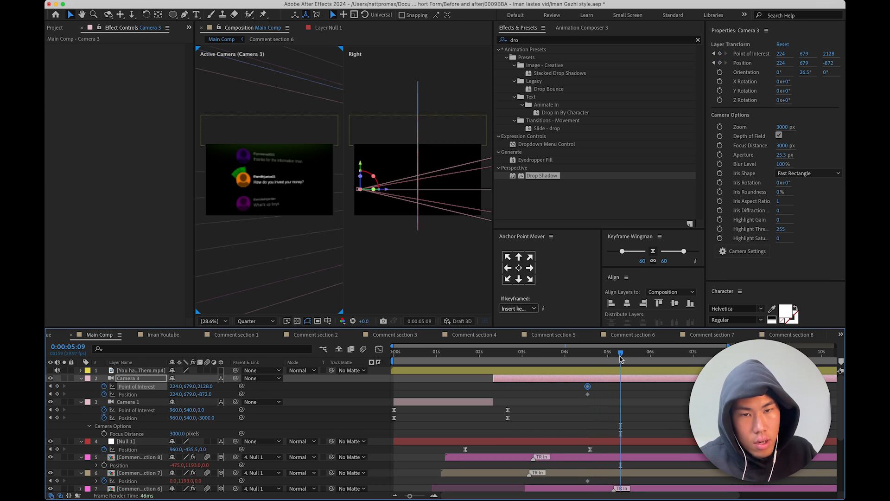
{"action": "left_click_drag", "start_coordinate": [608, 403], "coordinate": [608, 403]}
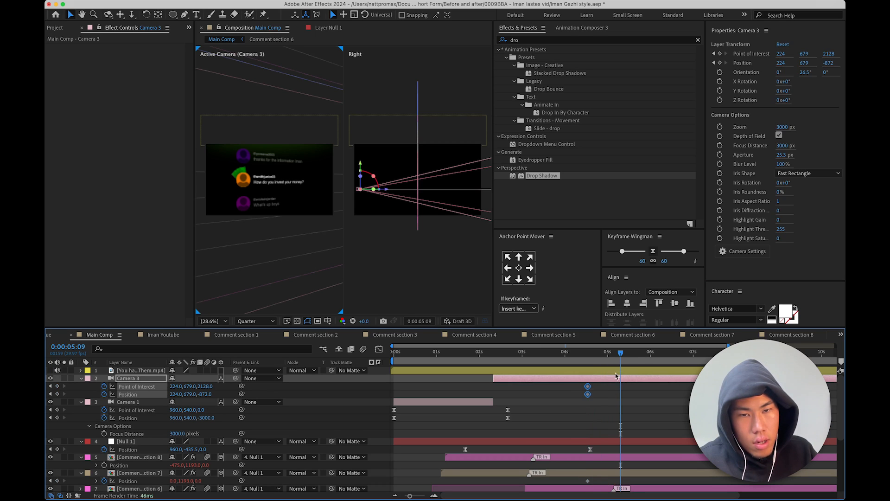
{"action": "left_click", "coordinate": [632, 402]}
{"action": "left_click", "coordinate": [628, 379]}
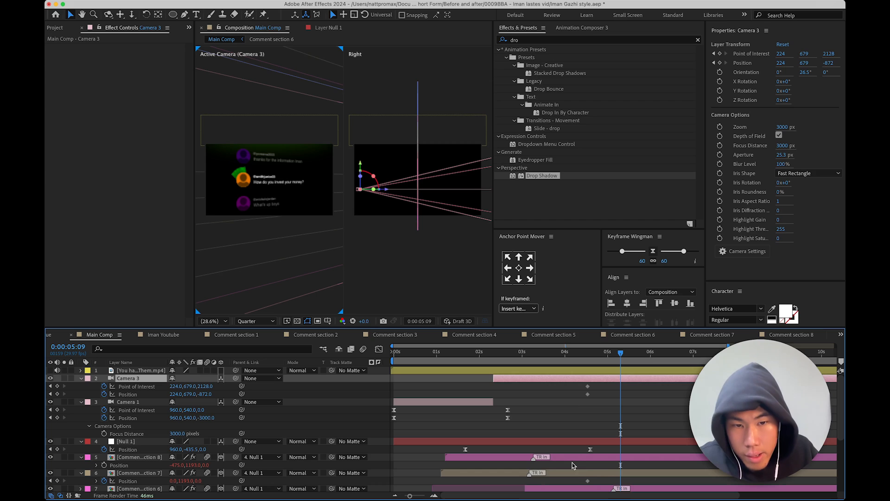
{"action": "left_click", "coordinate": [603, 476]}
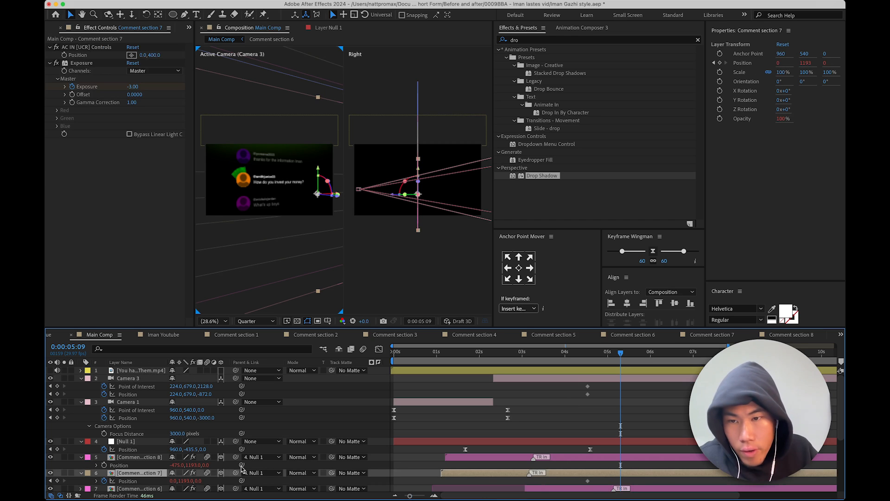
{"action": "left_click_drag", "start_coordinate": [319, 175], "coordinate": [319, 189]}
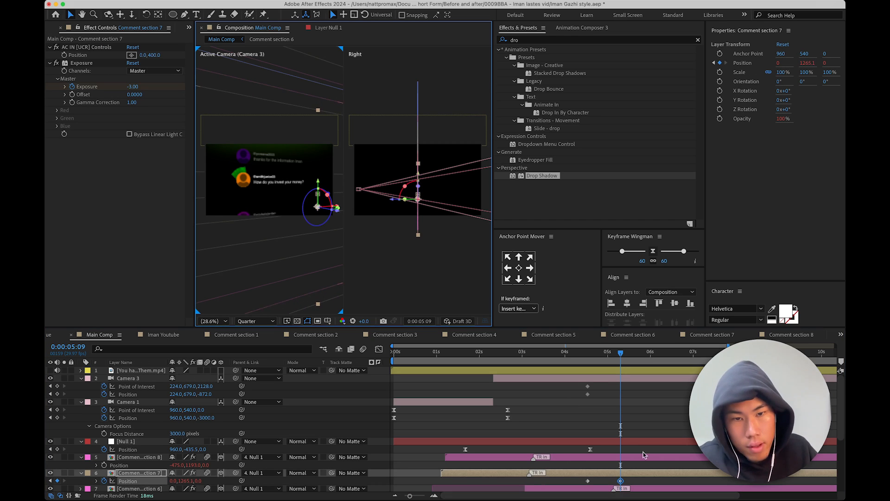
- Shift the Comment section 8 layer to start at about 4.6 seconds and remove its In transition preset
{"action": "left_click", "coordinate": [616, 457]}
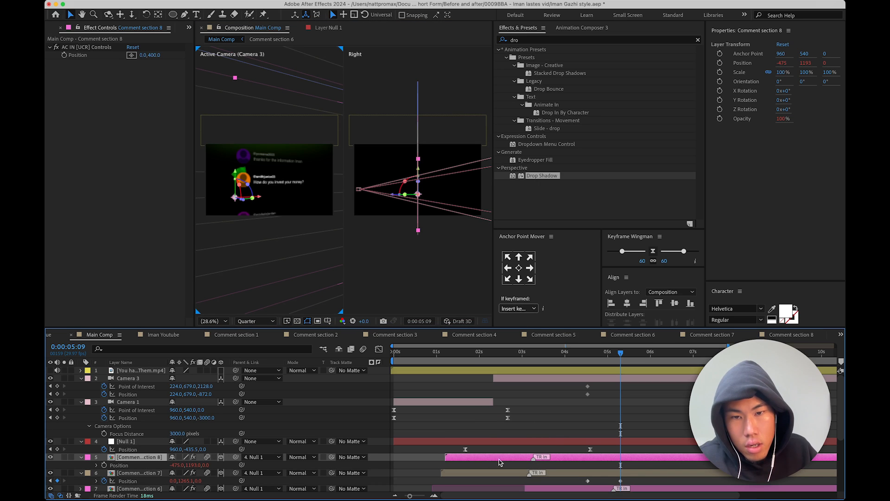
{"action": "scroll", "coordinate": [498, 462], "scroll_direction": "down", "scroll_amount": 2}
{"action": "left_click_drag", "start_coordinate": [483, 446], "coordinate": [630, 447]}
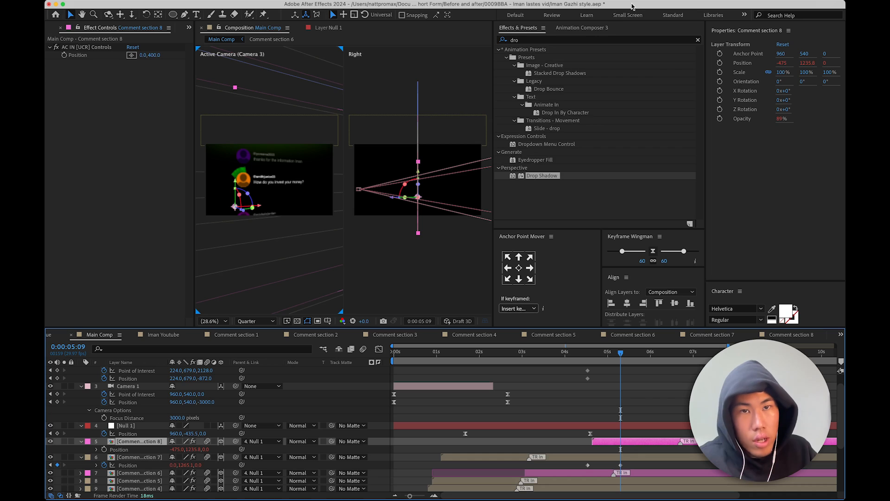
{"action": "left_click", "coordinate": [581, 27]}
{"action": "left_click", "coordinate": [655, 100]}
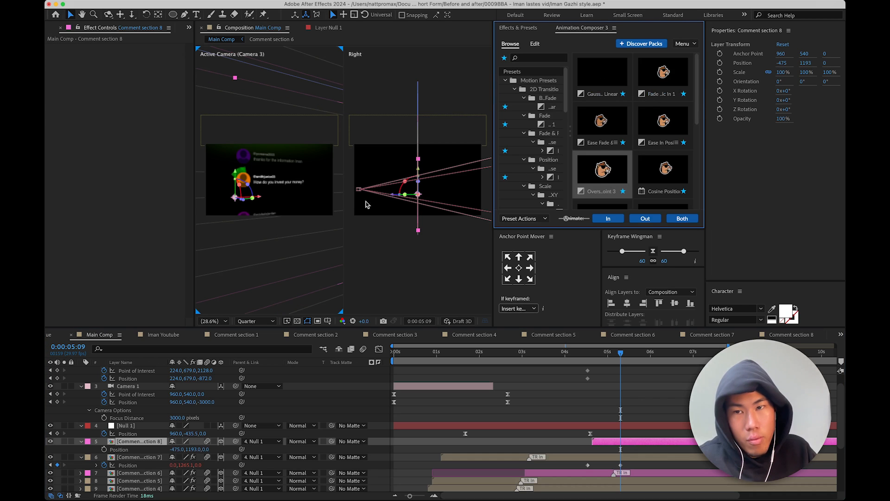
- Move Comment section 8 horizontally into the gap beneath the highlighted comment and set its X position to 0
{"action": "left_click_drag", "start_coordinate": [258, 196], "coordinate": [351, 195]}
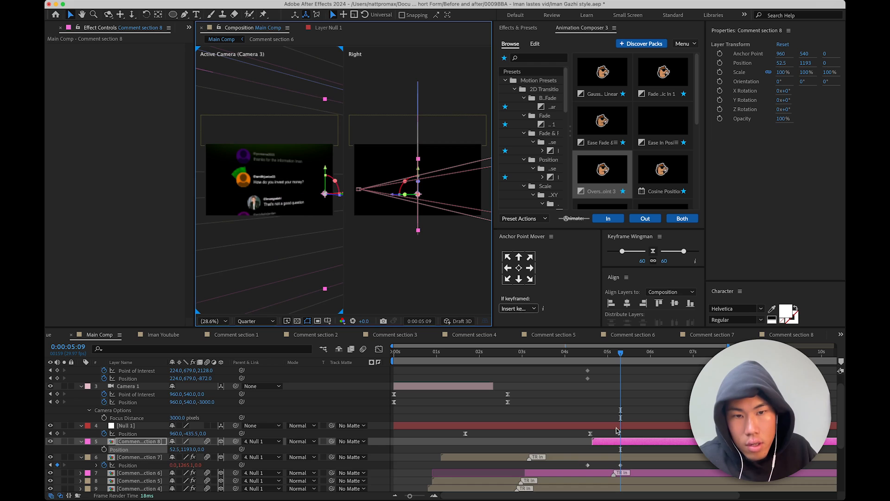
{"action": "left_click", "coordinate": [635, 481]}
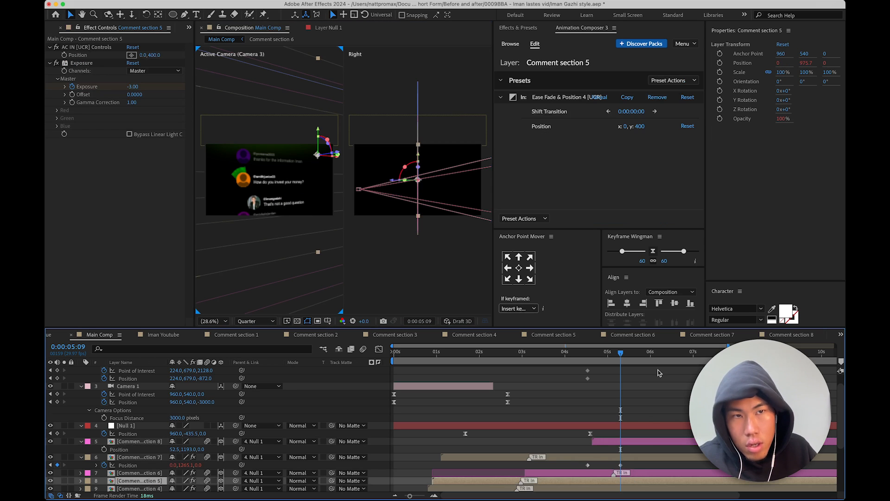
{"action": "scroll", "coordinate": [562, 402], "scroll_direction": "down", "scroll_amount": 1}
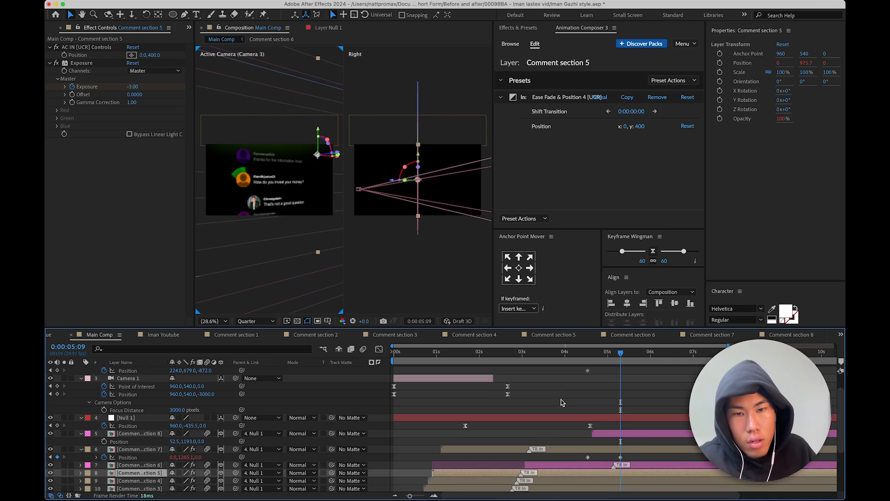
{"action": "left_click", "coordinate": [617, 435]}
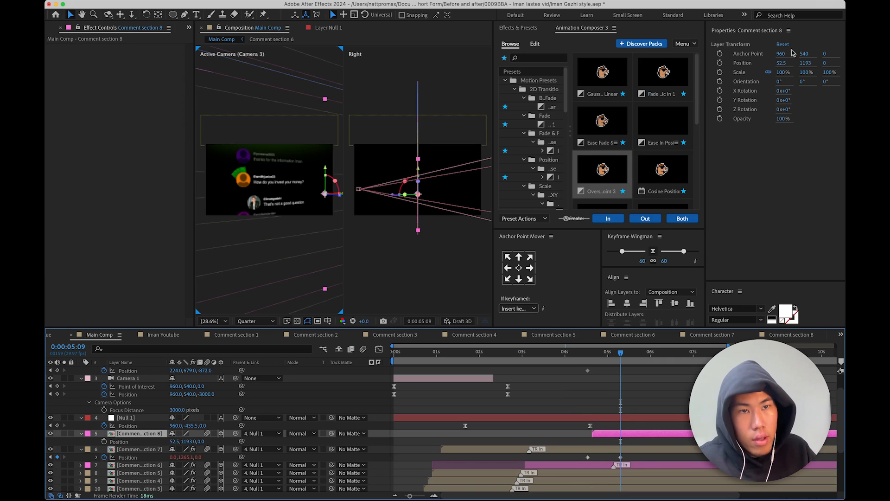
{"action": "left_click", "coordinate": [783, 63]}
{"action": "type", "text": "0"}
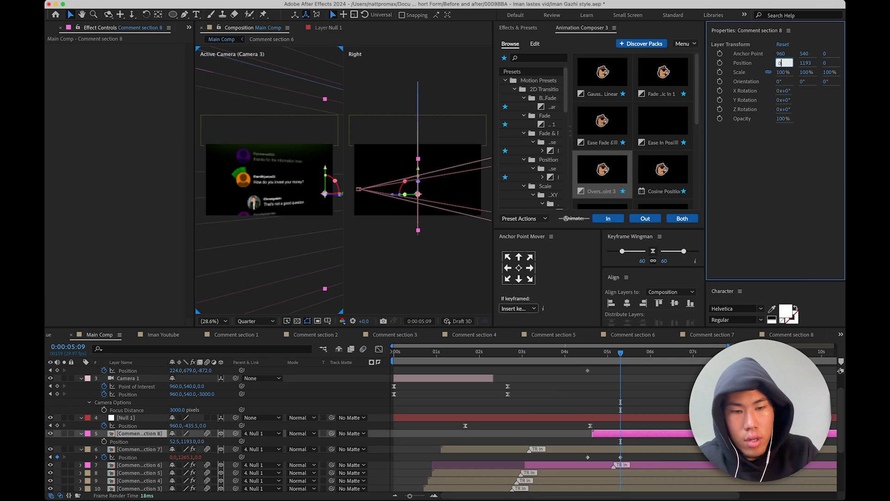
{"action": "key", "text": "Return"}
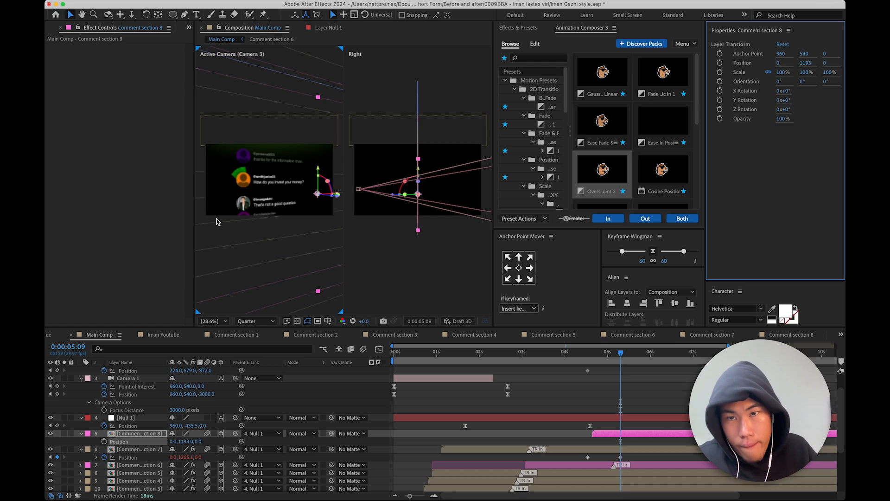
{"action": "scroll", "coordinate": [238, 217], "scroll_direction": "up", "scroll_amount": 2}
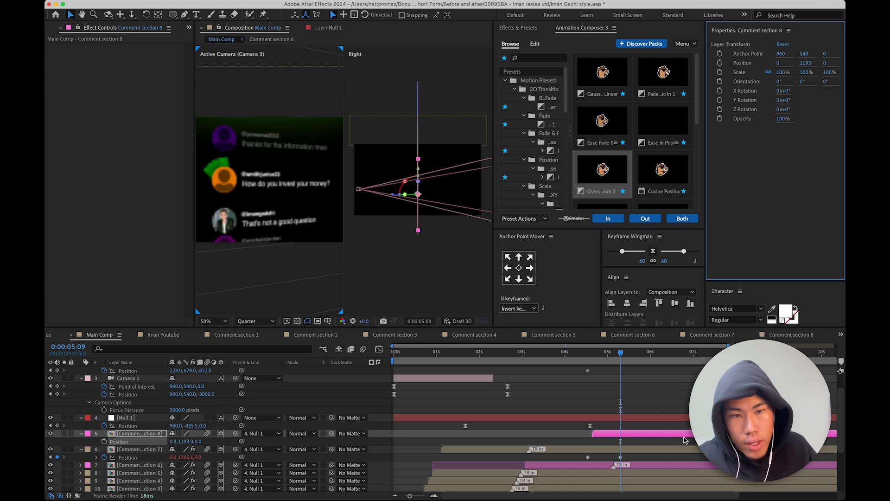
- Lower Comment section 7 further at 0:00:05:09 to a Y position of about 1286, and select Camera 3
{"action": "left_click", "coordinate": [663, 450]}
{"action": "scroll", "coordinate": [359, 249], "scroll_direction": "down", "scroll_amount": 2}
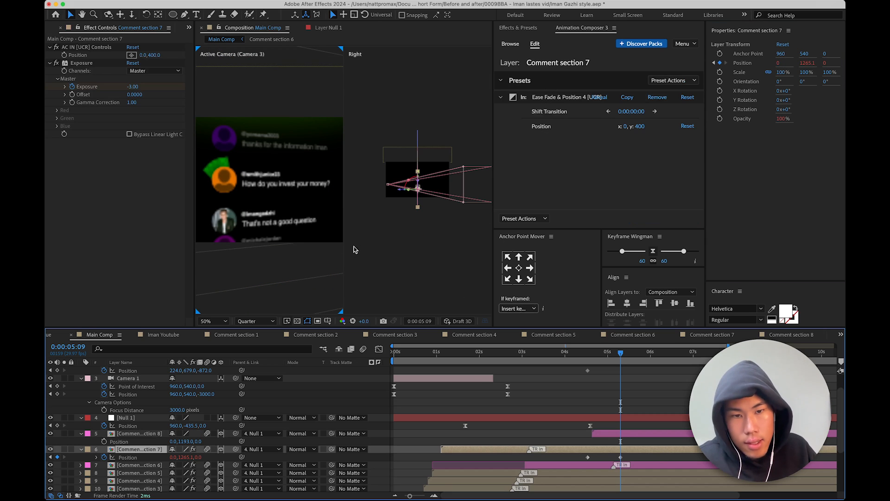
{"action": "scroll", "coordinate": [258, 229], "scroll_direction": "down", "scroll_amount": 2}
{"action": "left_click_drag", "start_coordinate": [311, 185], "coordinate": [312, 184]}
{"action": "scroll", "coordinate": [602, 408], "scroll_direction": "up", "scroll_amount": 2}
{"action": "left_click", "coordinate": [602, 375]}
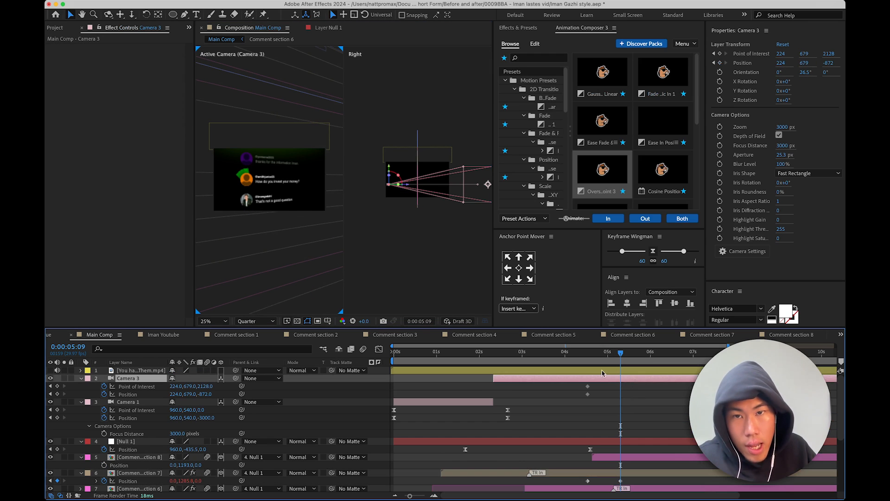
- At 0:00:05:09, move Camera 3 down to a Y position of about 721 to recentre the comments
{"action": "left_click_drag", "start_coordinate": [393, 165], "coordinate": [391, 170]}
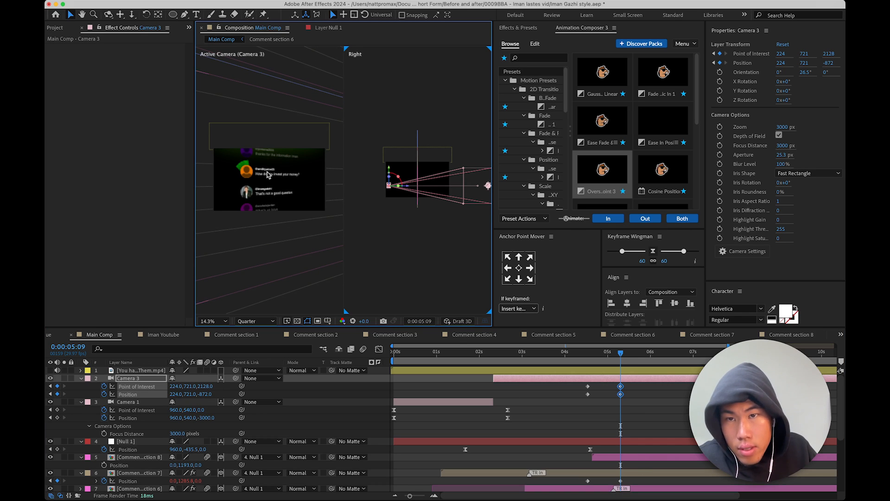
{"action": "scroll", "coordinate": [219, 168], "scroll_direction": "up", "scroll_amount": 1}
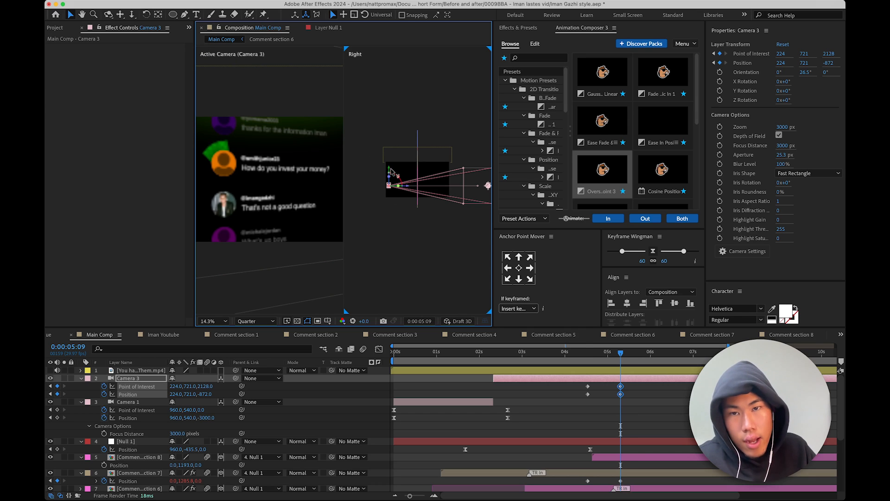
{"action": "left_click_drag", "start_coordinate": [391, 170], "coordinate": [392, 171]}
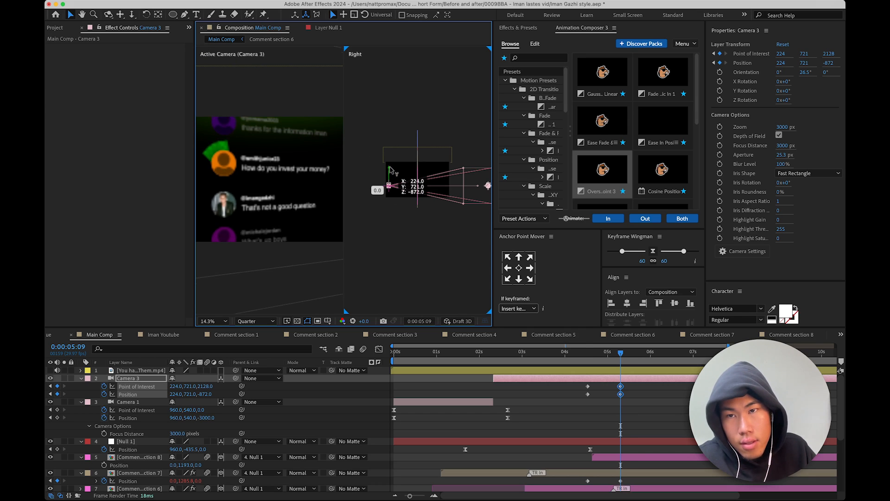
{"action": "left_click_drag", "start_coordinate": [391, 171], "coordinate": [392, 171]}
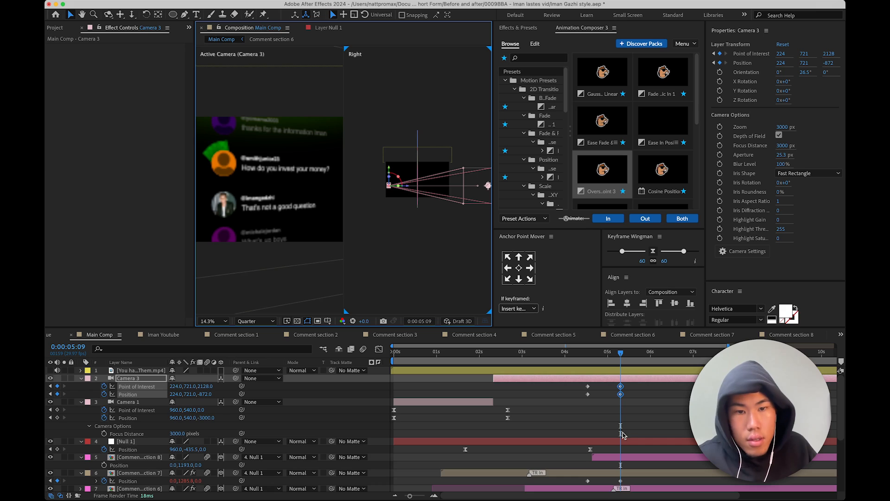
- Lower Comment section 7 at 0:00:05:09 to a Y position of about 1295 and scrub through the move
{"action": "left_click", "coordinate": [647, 473]}
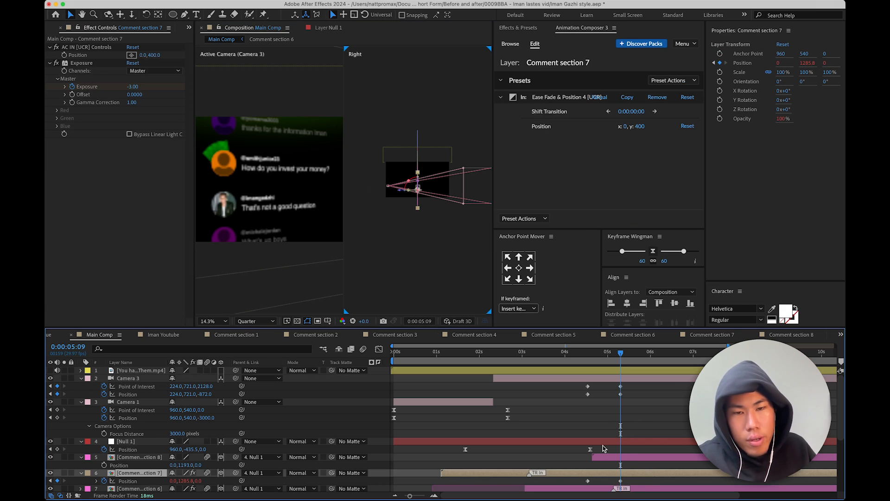
{"action": "left_click", "coordinate": [211, 206]}
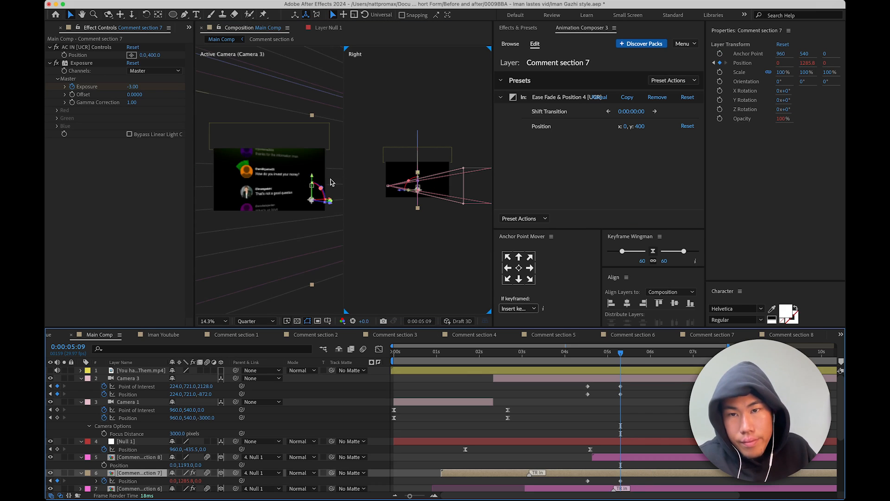
{"action": "left_click_drag", "start_coordinate": [312, 176], "coordinate": [312, 178]}
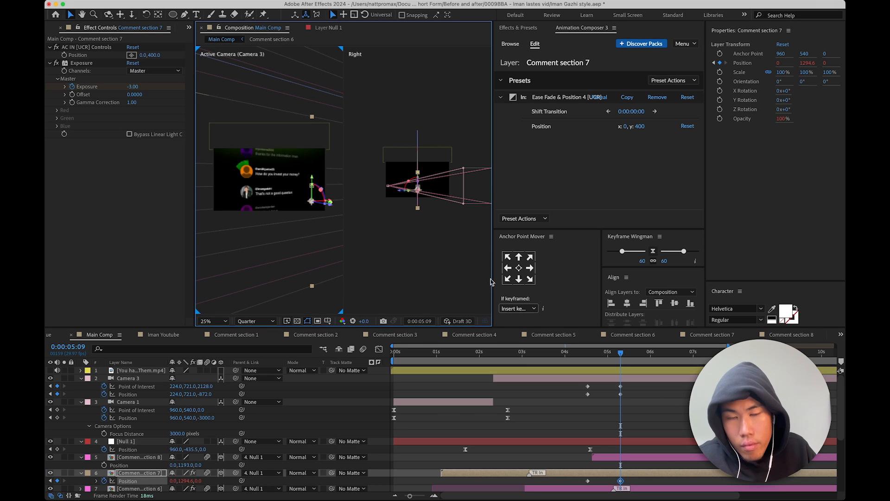
{"action": "left_click", "coordinate": [600, 381]}
{"action": "left_click", "coordinate": [586, 353]}
{"action": "left_click_drag", "start_coordinate": [586, 353], "coordinate": [588, 353]}
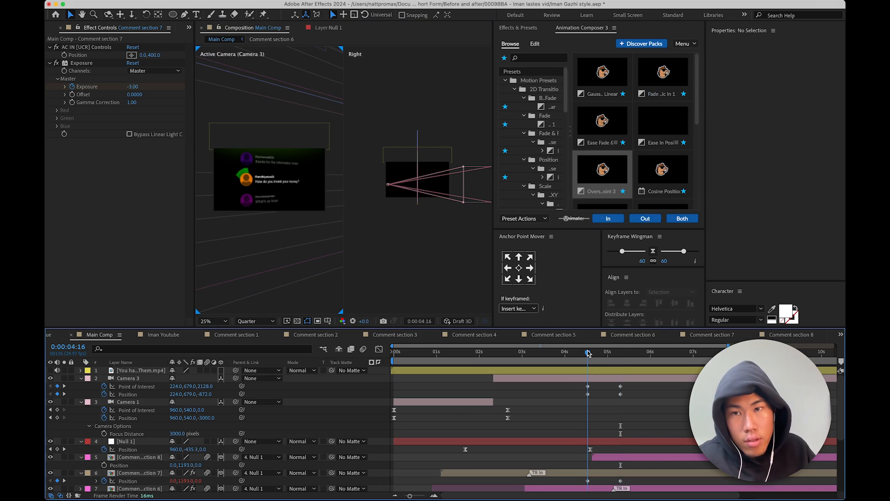
{"action": "left_click_drag", "start_coordinate": [600, 354], "coordinate": [621, 361]}
- Apply the Left variant of the Ease Fade & Position preset to Comment section 8 as its In transition
{"action": "left_click", "coordinate": [617, 460]}
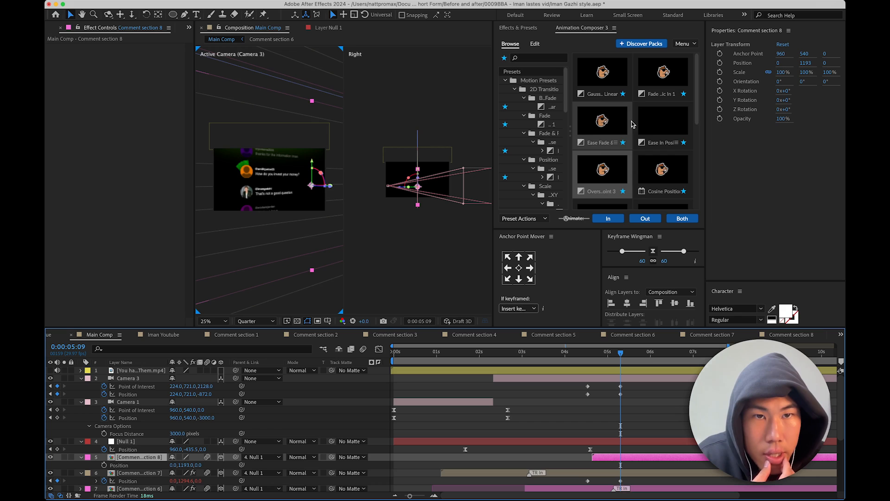
{"action": "left_click", "coordinate": [615, 142]}
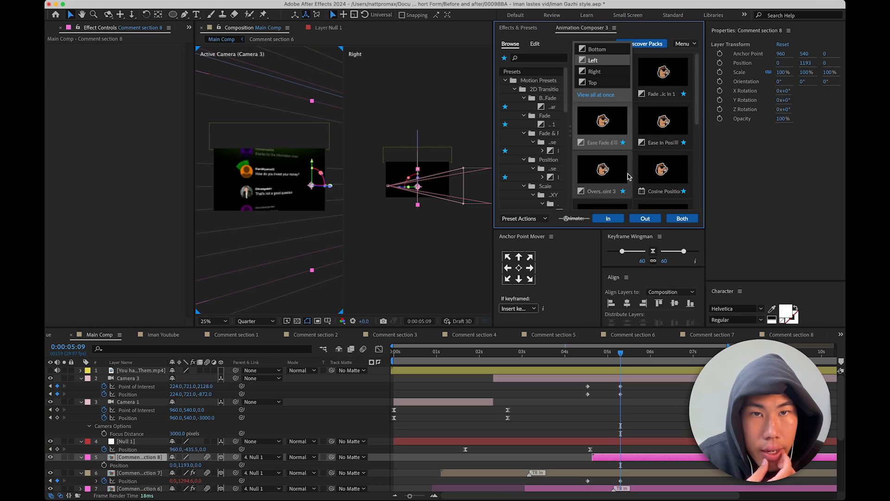
{"action": "left_click", "coordinate": [608, 219]}
{"action": "left_click_drag", "start_coordinate": [587, 362], "coordinate": [599, 362]}
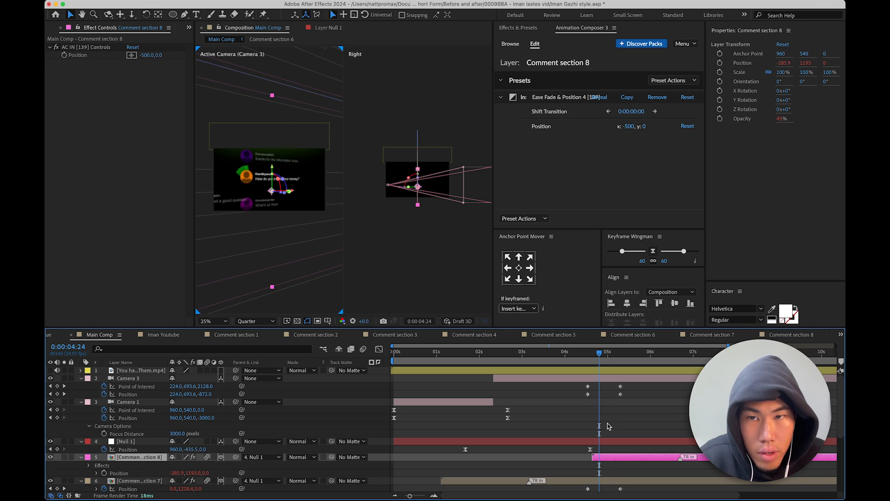
- Shift the Comment section 8 layer to start at about 4.8 seconds, scrubbing to check its entrance timing
{"action": "left_click_drag", "start_coordinate": [605, 459], "coordinate": [608, 460]}
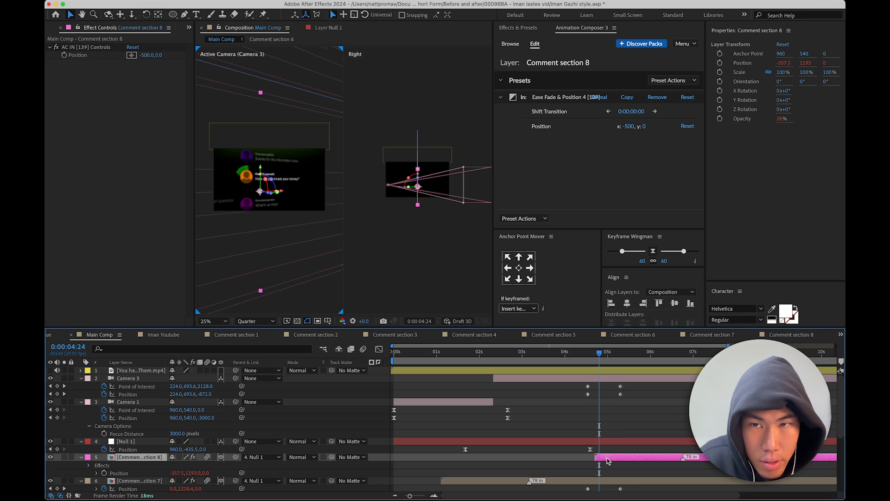
{"action": "left_click_drag", "start_coordinate": [598, 355], "coordinate": [605, 356]}
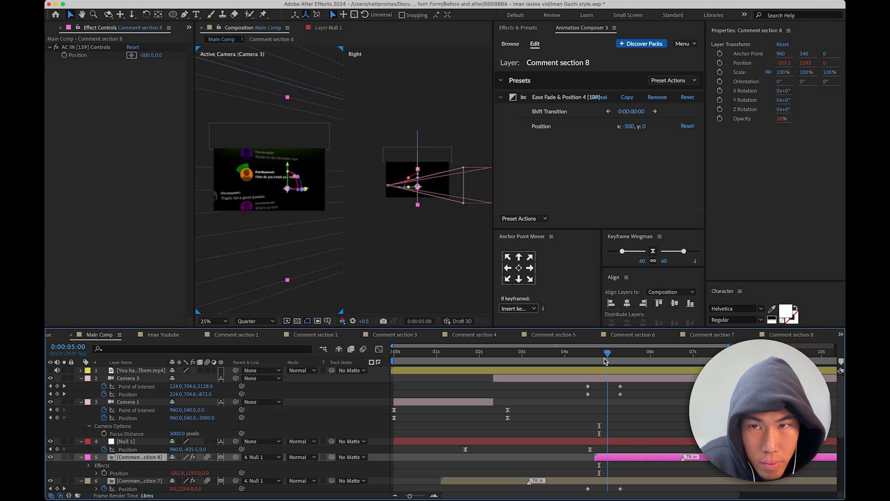
{"action": "left_click_drag", "start_coordinate": [609, 461], "coordinate": [613, 460]}
{"action": "mouse_move", "coordinate": [604, 360]}
{"action": "left_mouse_down"}
{"action": "mouse_move", "coordinate": [601, 366]}
{"action": "mouse_move", "coordinate": [627, 363]}
{"action": "mouse_move", "coordinate": [618, 371]}
{"action": "left_mouse_up"}
- Ease both Position keyframes of Comment section 7 with Keyframe Wingman at 60 and 60, and preview the move with the whole frame in view
{"action": "left_click_drag", "start_coordinate": [570, 490], "coordinate": [648, 496]}
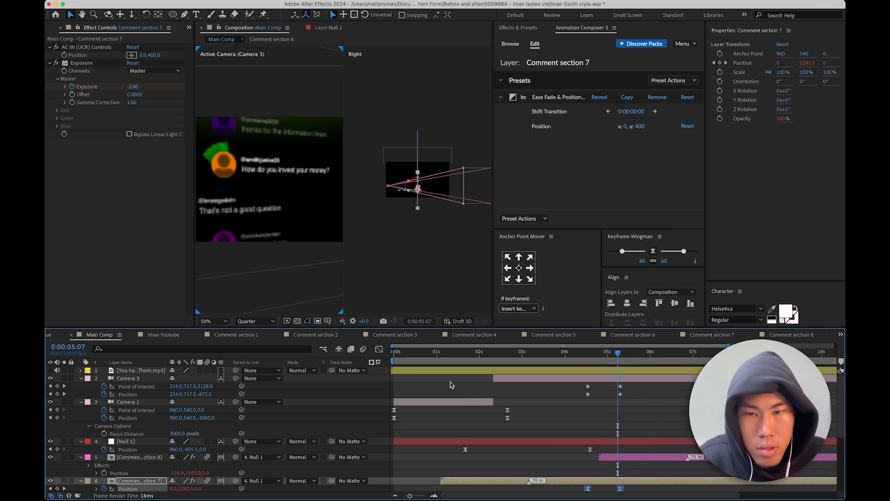
{"action": "left_click", "coordinate": [653, 251]}
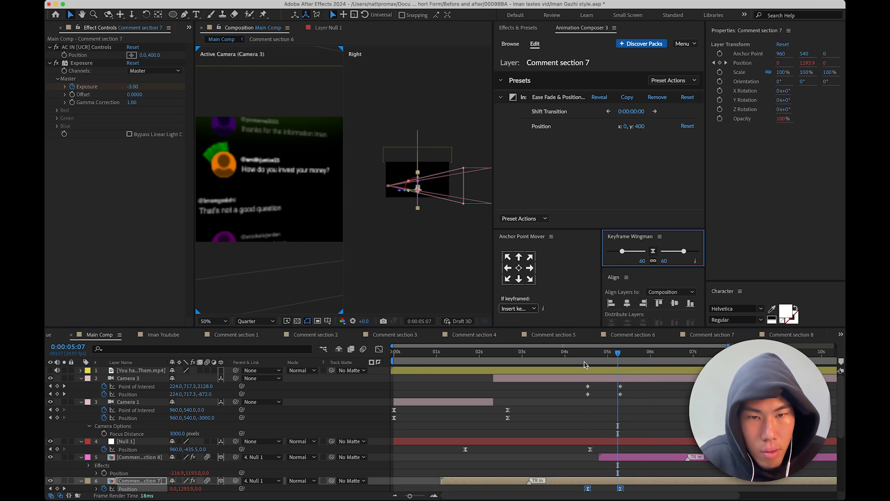
{"action": "left_click", "coordinate": [584, 364]}
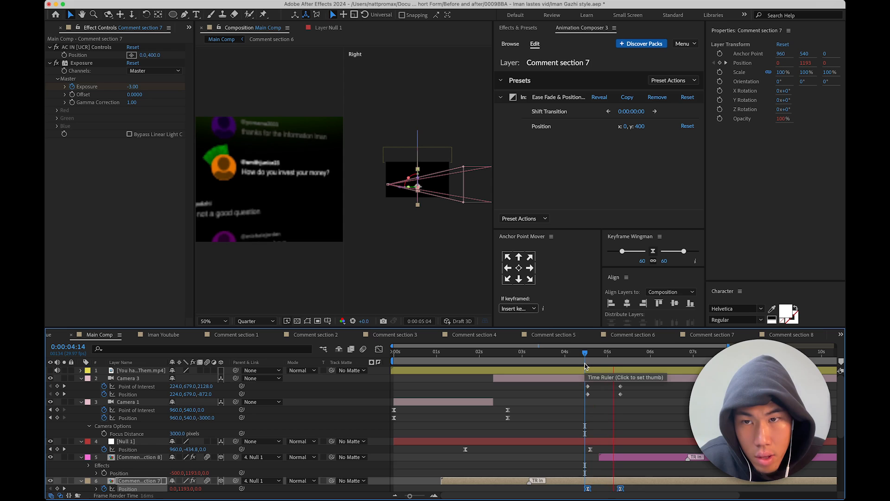
{"action": "left_click", "coordinate": [595, 366]}
{"action": "left_click_drag", "start_coordinate": [595, 367], "coordinate": [599, 366]}
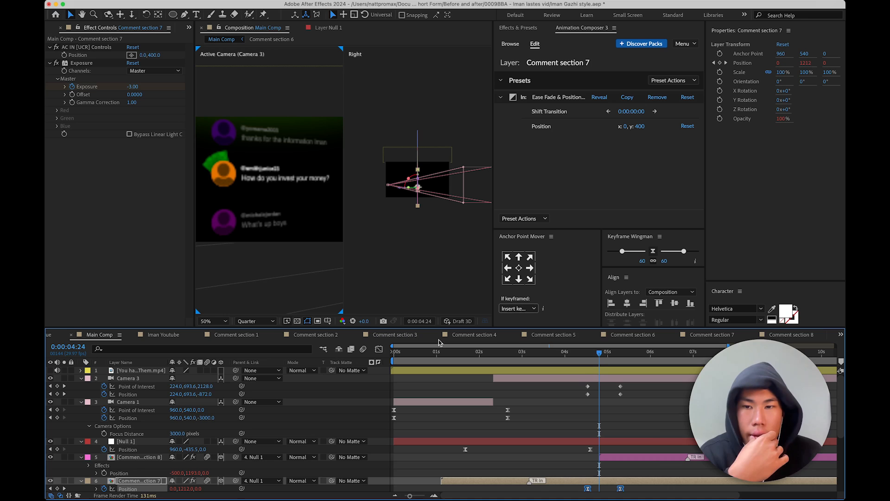
{"action": "left_click", "coordinate": [222, 321]}
{"action": "left_click", "coordinate": [221, 330]}
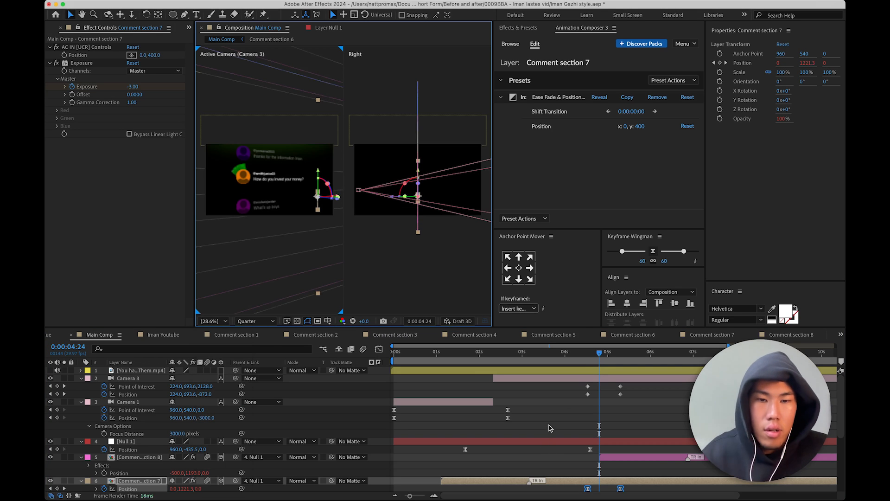
{"action": "left_click", "coordinate": [583, 366]}
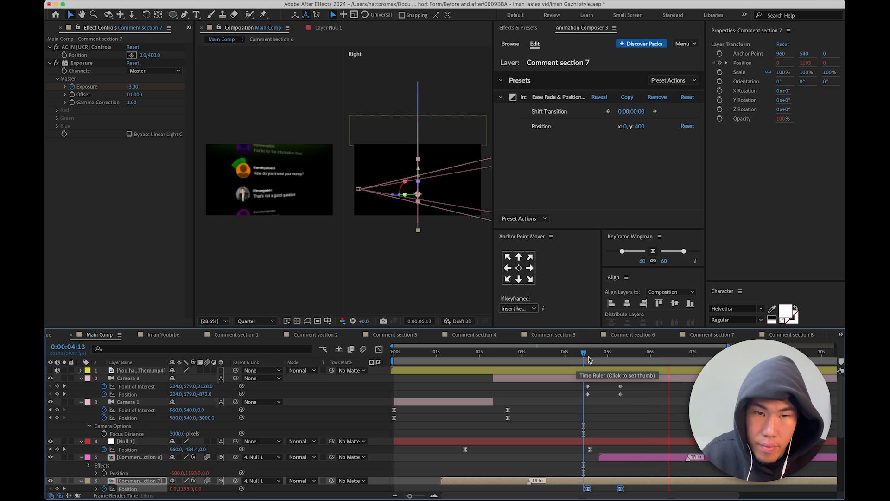
{"action": "left_click", "coordinate": [591, 364]}
- Apply Easy Ease to all of Camera 3's Point of Interest and Position keyframes and preview the camera move
{"action": "left_click_drag", "start_coordinate": [572, 383], "coordinate": [686, 411]}
{"action": "key", "text": "F9"}
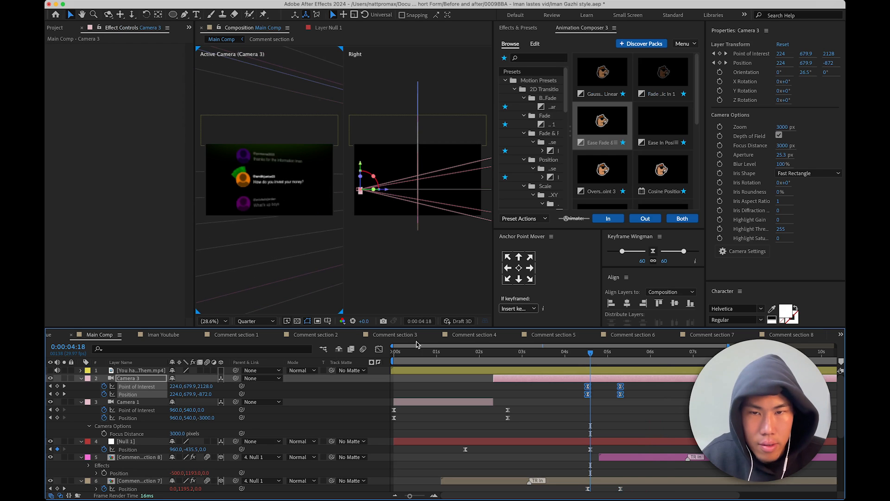
{"action": "left_click", "coordinate": [583, 362]}
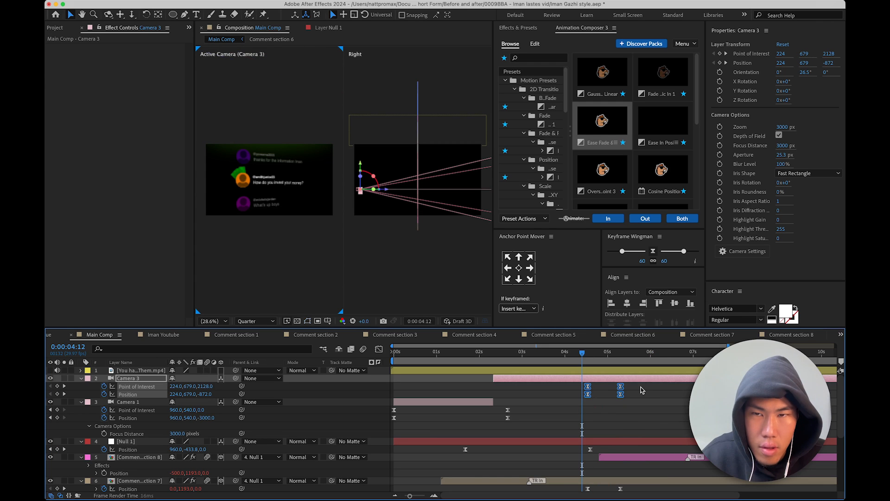
{"action": "key", "text": "space"}
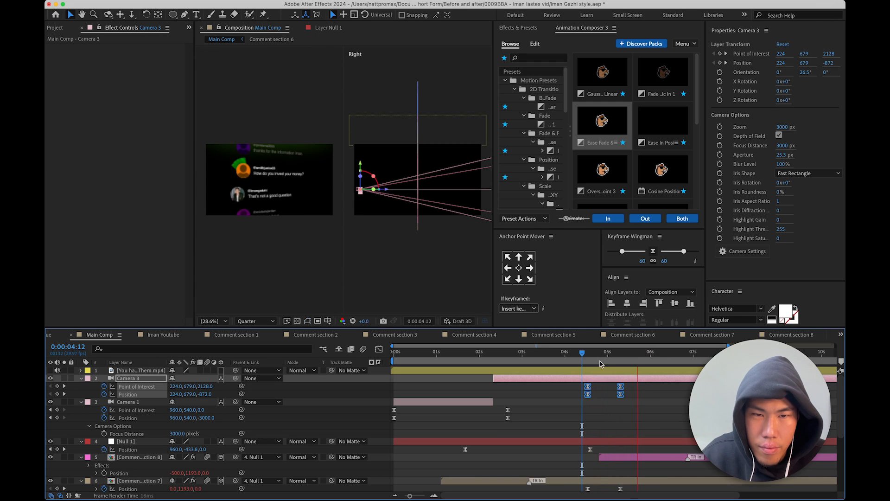
{"action": "key", "text": "space"}
- Move Camera 3's ending keyframes to about 5.7 seconds and shape the speed curve into a fast start with a long ease-out
{"action": "left_click_drag", "start_coordinate": [631, 384], "coordinate": [583, 396]}
{"action": "mouse_move", "coordinate": [643, 386]}
{"action": "left_mouse_down"}
{"action": "mouse_move", "coordinate": [622, 397]}
{"action": "mouse_move", "coordinate": [636, 394]}
{"action": "left_mouse_up"}
{"action": "left_click_drag", "start_coordinate": [582, 387], "coordinate": [614, 453]}
{"action": "left_click", "coordinate": [379, 348]}
{"action": "left_click", "coordinate": [590, 359]}
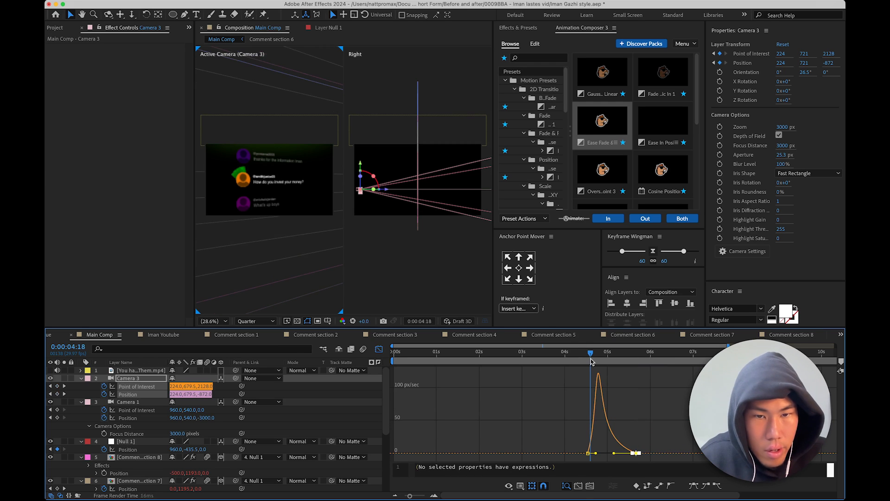
{"action": "key", "text": "space"}
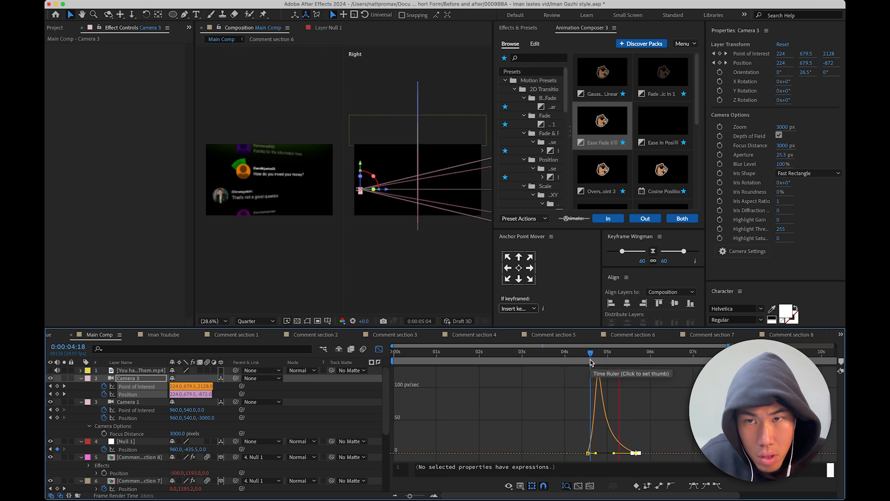
{"action": "key", "text": "space"}
- Extend Camera 3's move by shifting its ending Point of Interest and Position keyframes to 0:00:06:11, and play it back
{"action": "left_click_drag", "start_coordinate": [650, 426], "coordinate": [619, 462]}
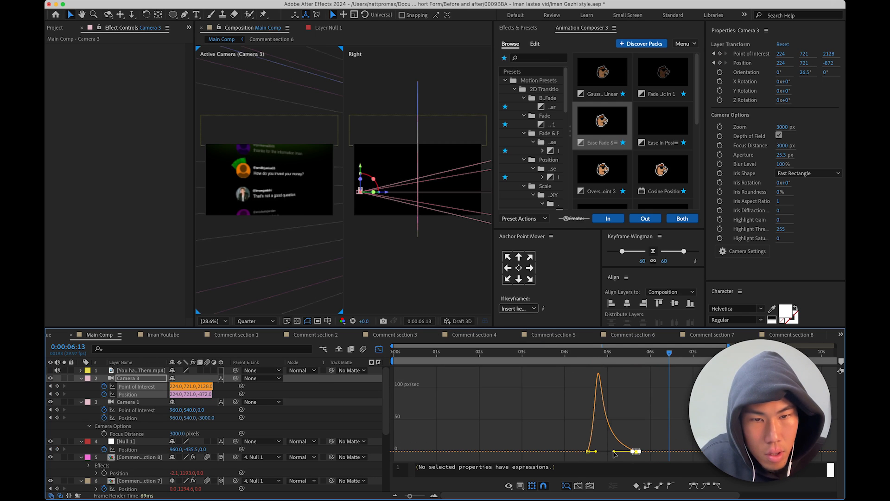
{"action": "left_click", "coordinate": [379, 348]}
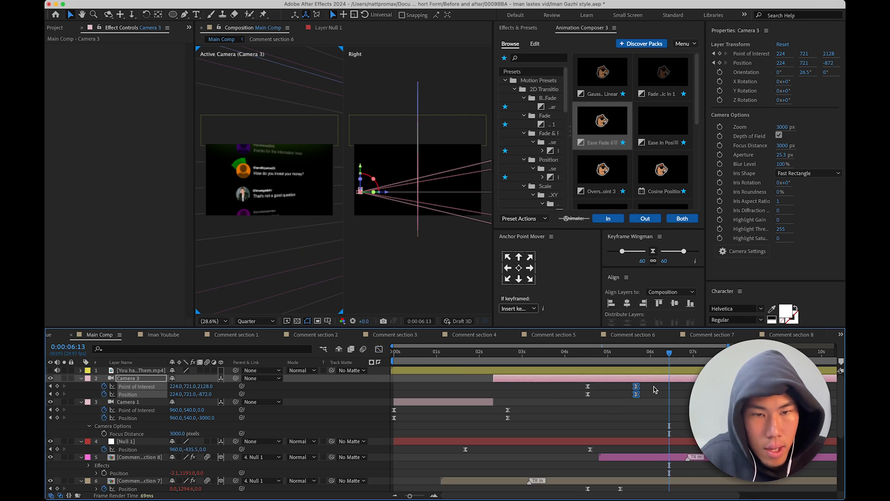
{"action": "left_click_drag", "start_coordinate": [635, 394], "coordinate": [664, 394]}
{"action": "left_click", "coordinate": [583, 361]}
{"action": "key", "text": "space"}
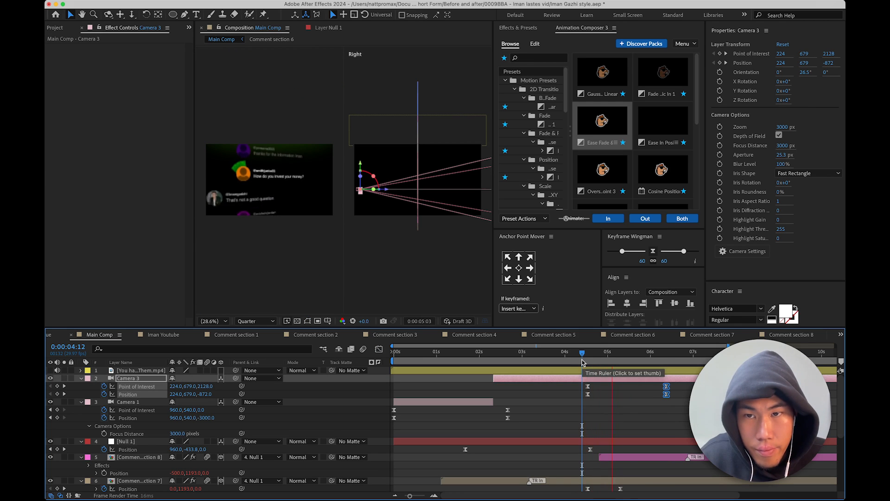
{"action": "left_click", "coordinate": [588, 354]}
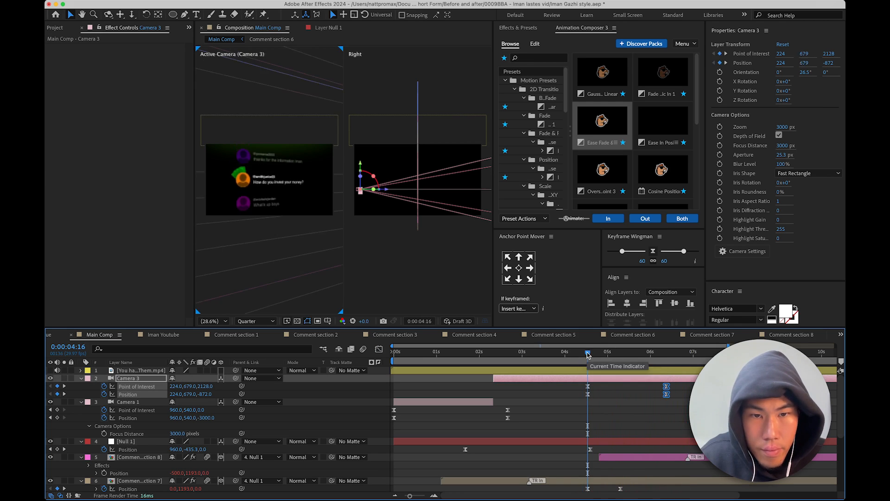
{"action": "key", "text": "space"}
{"action": "key", "text": "space"}
- Move Comment section 7's ending Position keyframe to 0:00:06:11, in line with Camera 3's ending keyframes
{"action": "mouse_move", "coordinate": [587, 356]}
{"action": "left_mouse_down"}
{"action": "mouse_move", "coordinate": [621, 361]}
{"action": "mouse_move", "coordinate": [598, 360]}
{"action": "left_mouse_up"}
{"action": "left_click", "coordinate": [216, 192]}
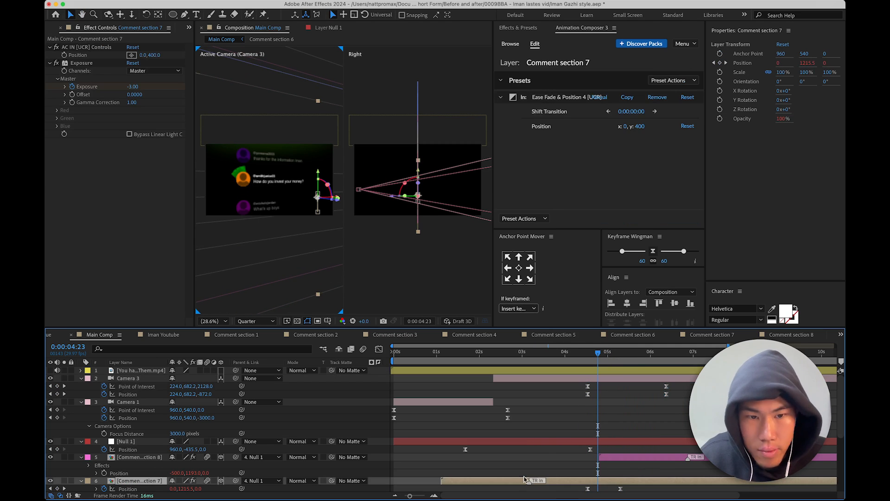
{"action": "scroll", "coordinate": [508, 460], "scroll_direction": "down", "scroll_amount": 1}
{"action": "left_click_drag", "start_coordinate": [599, 356], "coordinate": [588, 356]}
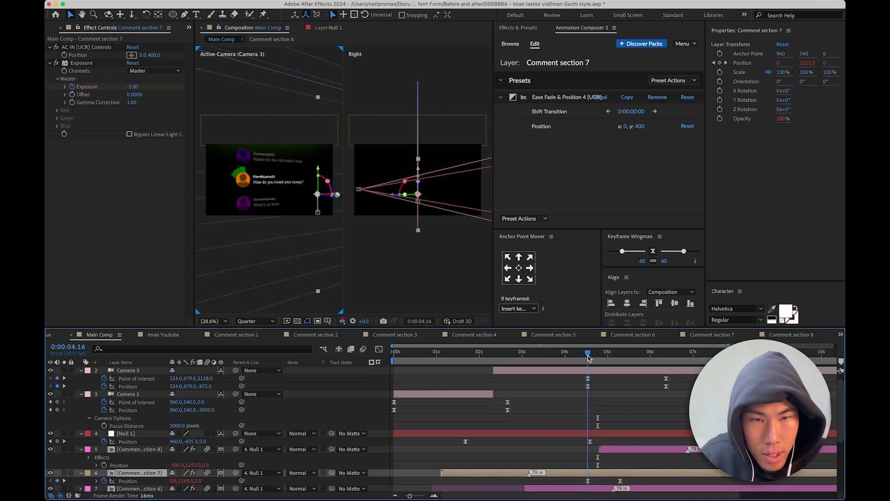
{"action": "left_click", "coordinate": [666, 356]}
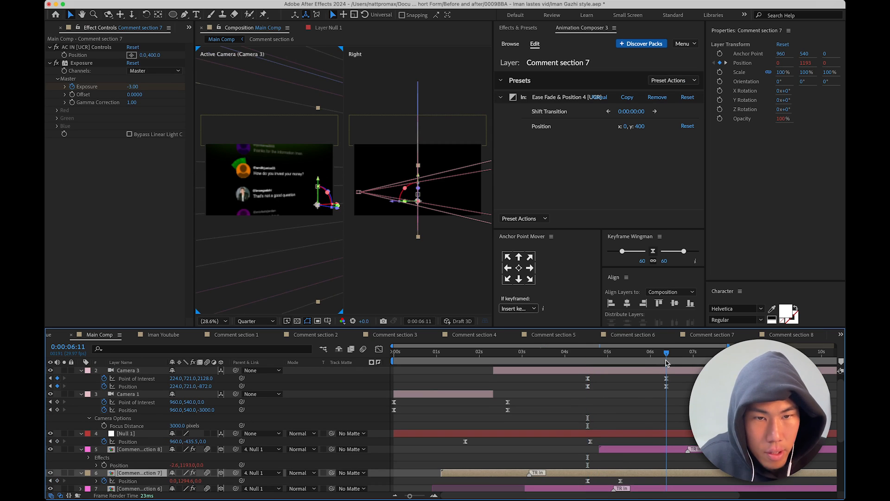
{"action": "left_click_drag", "start_coordinate": [621, 482], "coordinate": [666, 481]}
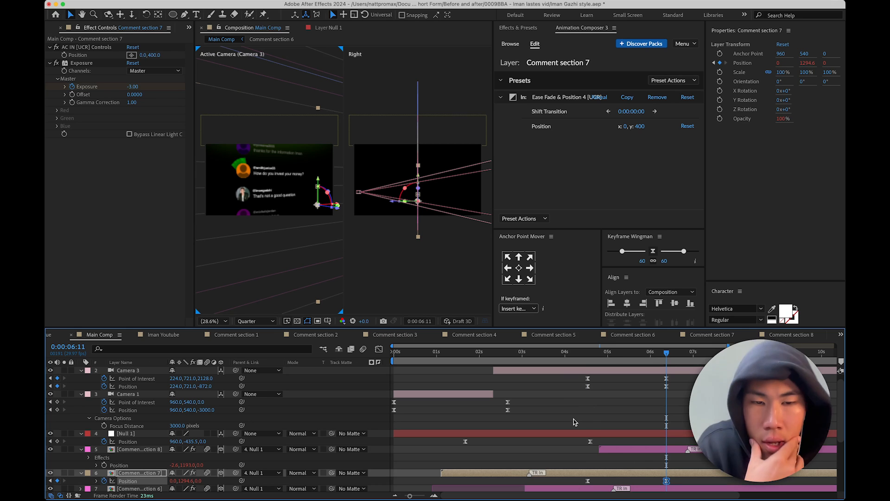
- Shape Comment section 7's Position speed curve into a fast start with a long ease-out, matching Camera 3's Position curve
{"action": "left_click", "coordinate": [593, 371]}
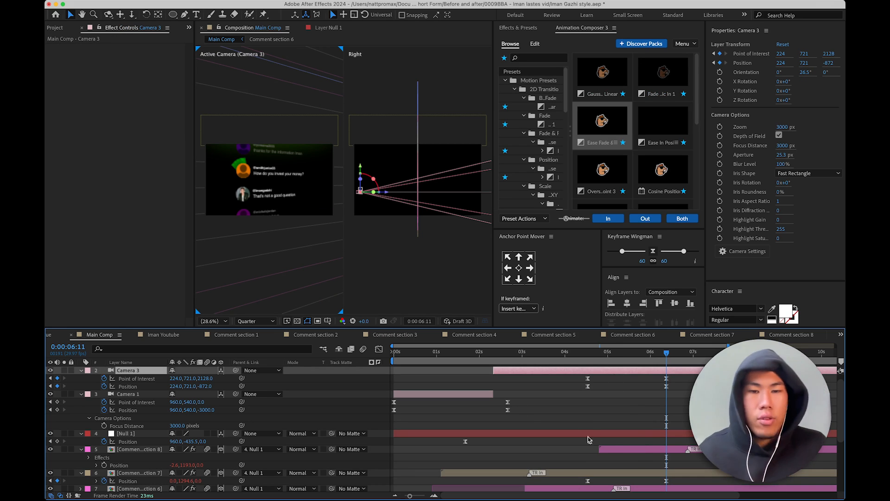
{"action": "left_click", "coordinate": [145, 481]}
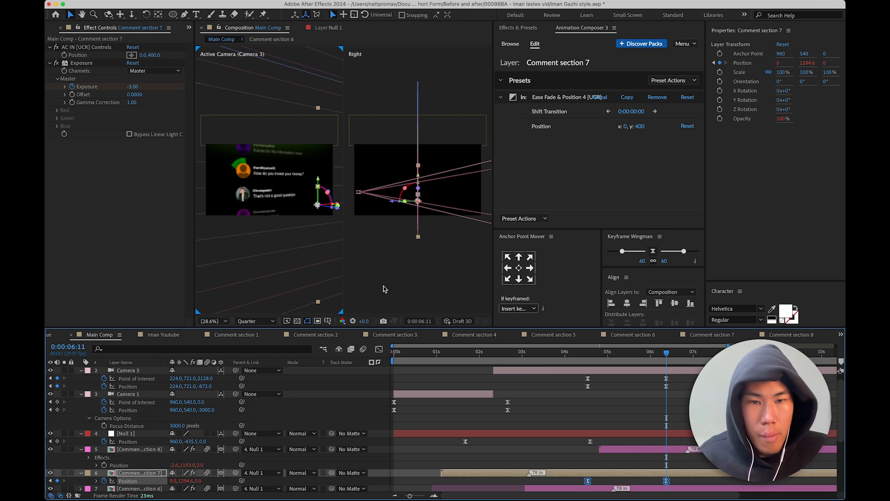
{"action": "left_click", "coordinate": [130, 387], "text": "shift"}
{"action": "left_click", "coordinate": [379, 349]}
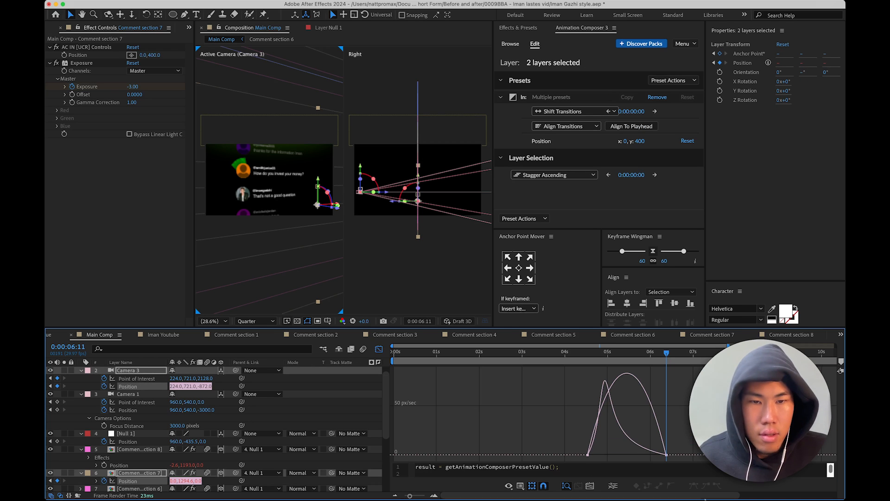
{"action": "left_click", "coordinate": [658, 419]}
{"action": "left_click_drag", "start_coordinate": [652, 454], "coordinate": [606, 453]}
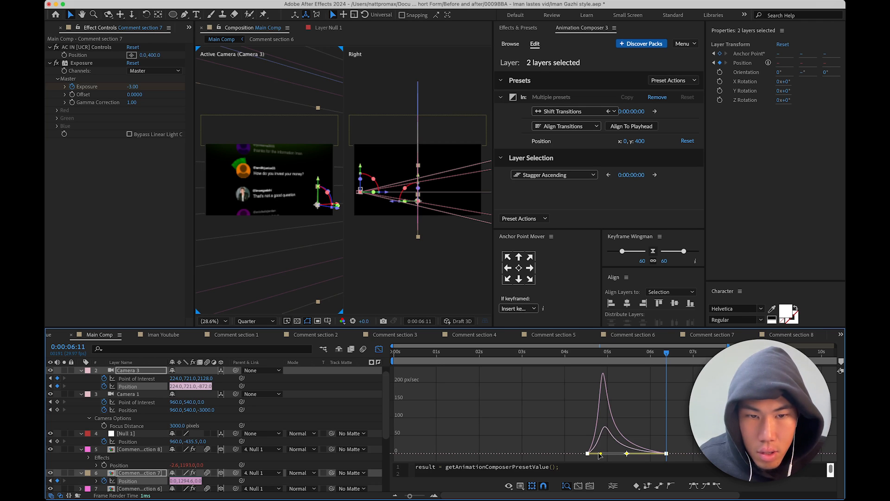
{"action": "left_click", "coordinate": [379, 348]}
- Play back the comment and camera move from about 0:00:04:15 to check that their easing matches
{"action": "left_click", "coordinate": [586, 352]}
{"action": "key", "text": "space"}
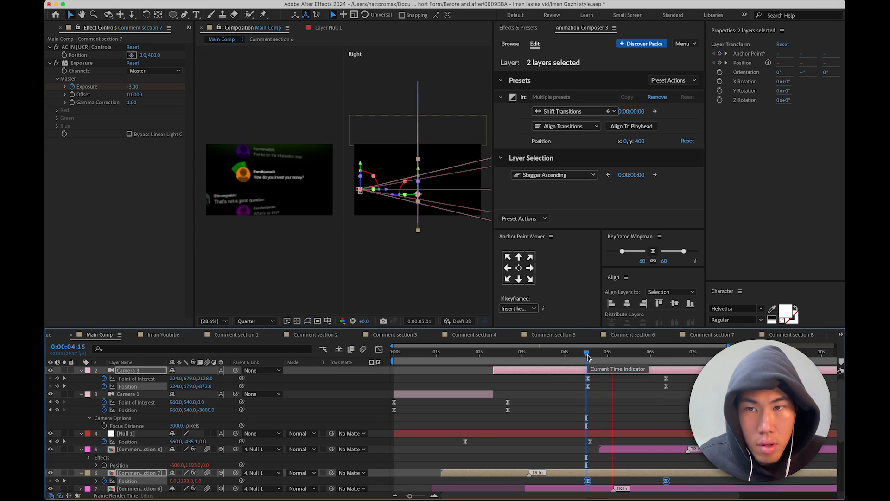
{"action": "left_click", "coordinate": [587, 357]}
{"action": "left_click", "coordinate": [585, 353]}
{"action": "key", "text": "space"}
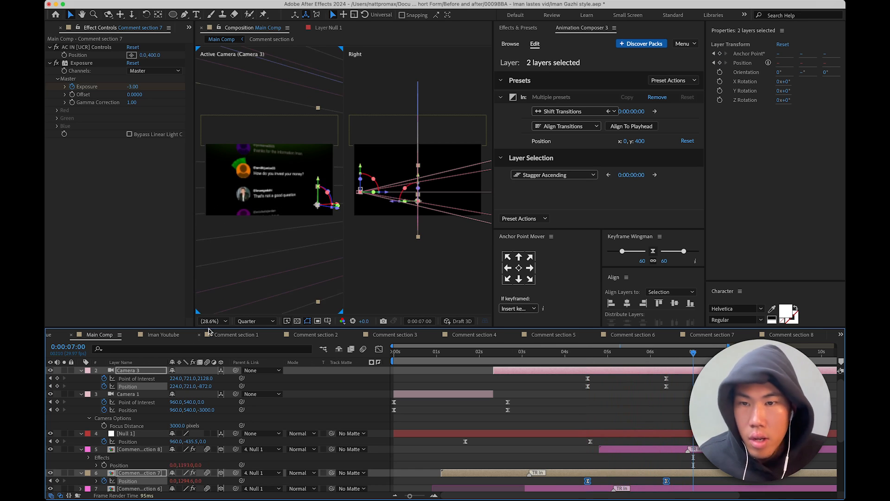
{"action": "left_click", "coordinate": [282, 222]}
{"action": "left_click_drag", "start_coordinate": [566, 364], "coordinate": [609, 367]}
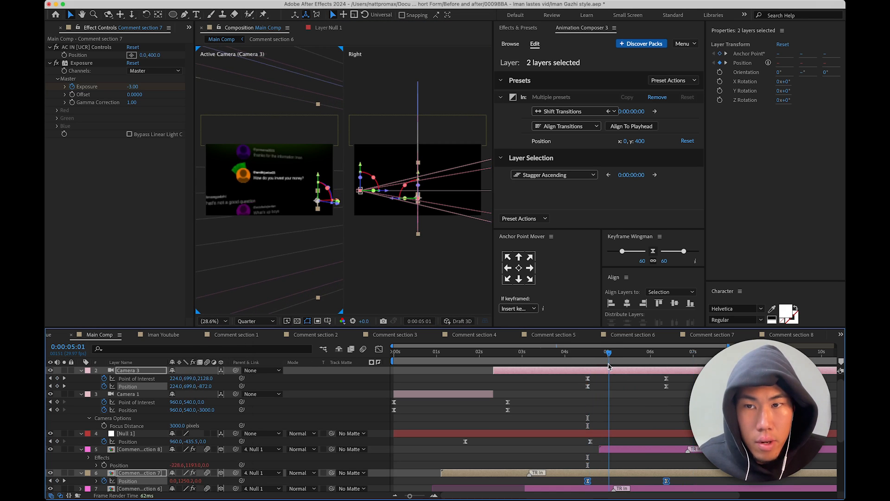
- In Comment section 8, split the "That's not a good question" text layer at 0:00:00:07 and delete the part before it
{"action": "double_click", "coordinate": [643, 449]}
{"action": "left_click", "coordinate": [183, 394]}
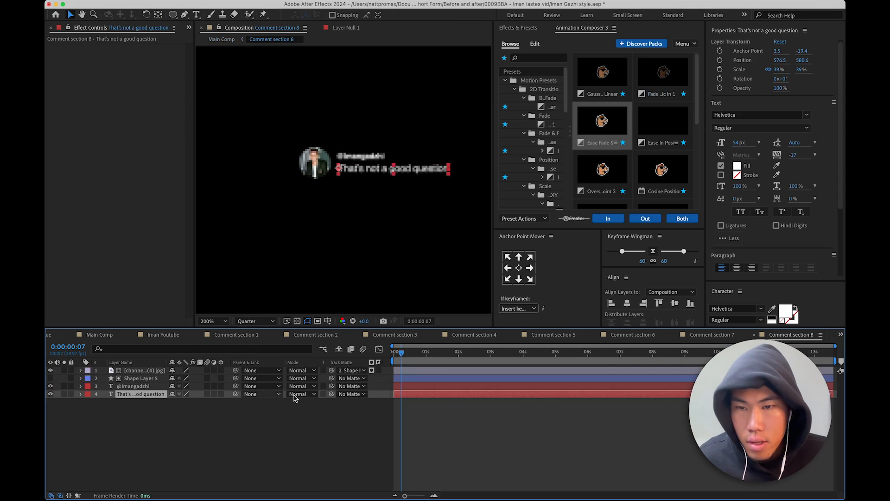
{"action": "key", "text": "super+d"}
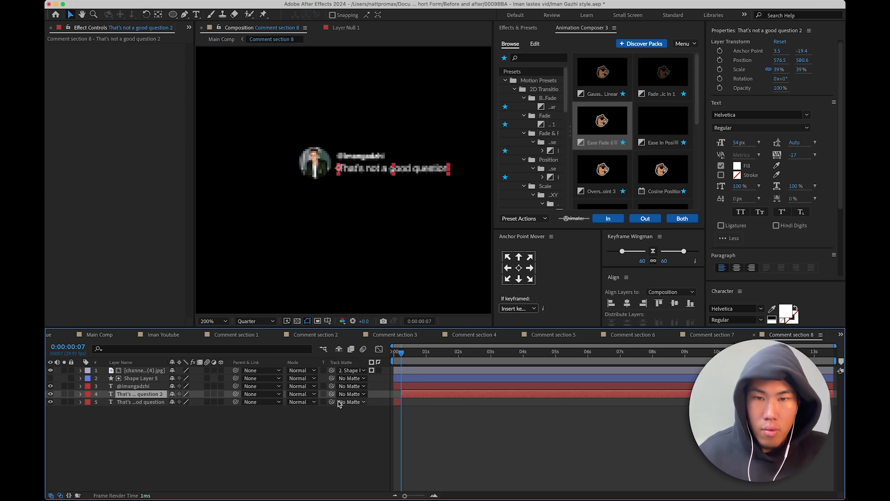
{"action": "left_click", "coordinate": [398, 402]}
{"action": "key", "text": "Delete"}
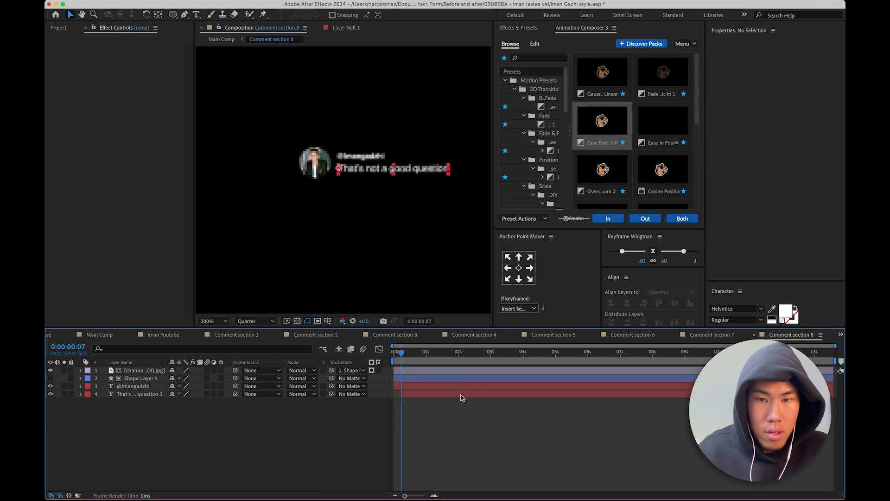
- Apply the Ease Fade & Position Together text preset as an In transition to "That's not a good question 2" and preview it in Main Comp
{"action": "left_click", "coordinate": [461, 395]}
{"action": "scroll", "coordinate": [608, 181], "scroll_direction": "down", "scroll_amount": 1}
{"action": "left_click", "coordinate": [610, 146]}
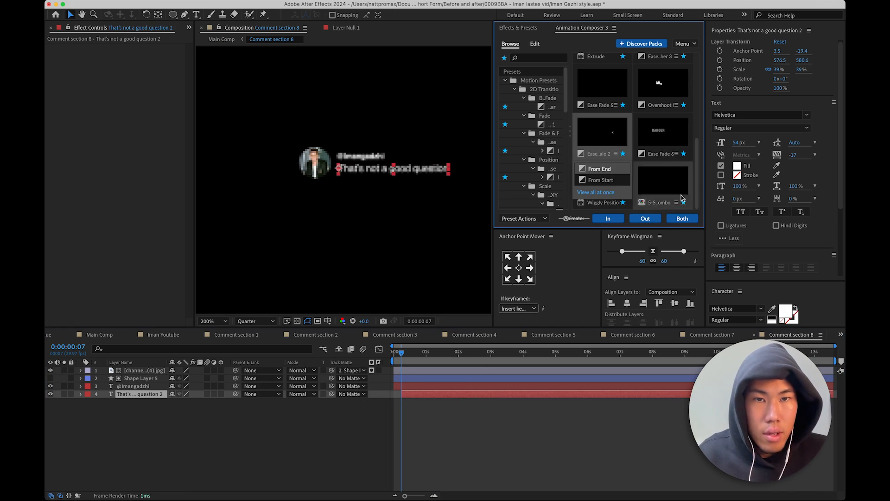
{"action": "left_click", "coordinate": [622, 143]}
{"action": "left_click", "coordinate": [667, 125]}
{"action": "left_click", "coordinate": [609, 218]}
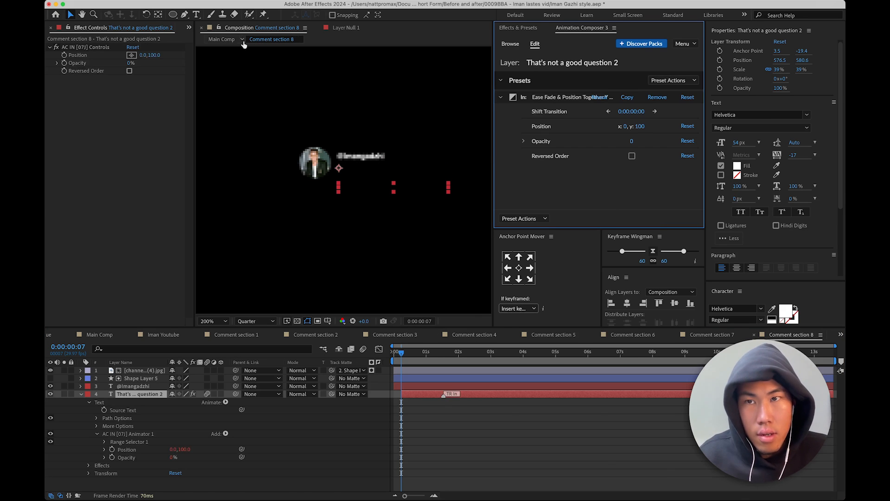
{"action": "left_click", "coordinate": [223, 40]}
{"action": "key", "text": "space"}
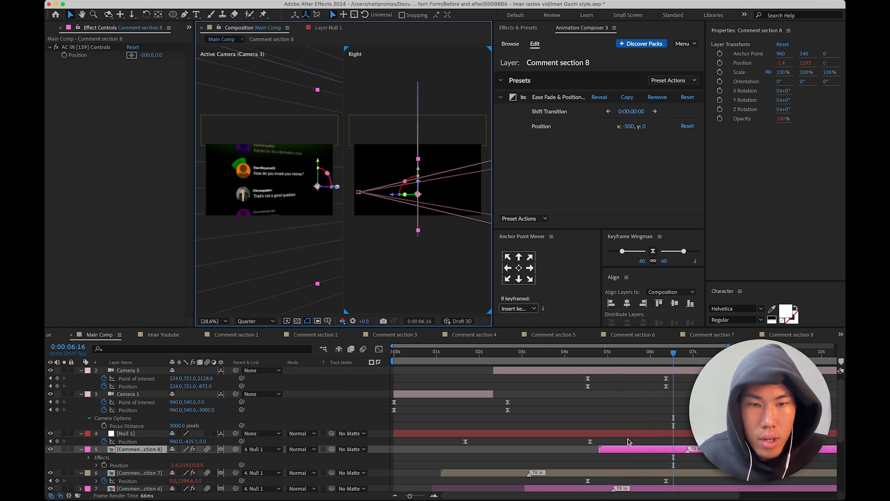
- Lengthen the reply text's In transition in Comment section 8 to end at about 0:00:02:00, and save the project
{"action": "double_click", "coordinate": [631, 448]}
{"action": "left_click_drag", "start_coordinate": [441, 395], "coordinate": [452, 396]}
{"action": "left_click", "coordinate": [390, 434]}
{"action": "key", "text": "super+s"}
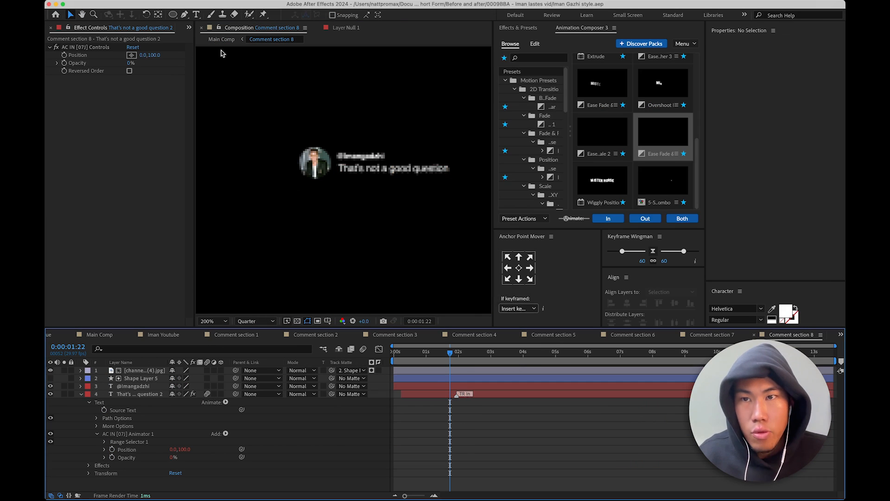
- Play back the reply's entrance in Main Comp from 0:00:04:26 to check the text timing
{"action": "left_click", "coordinate": [222, 41]}
{"action": "left_click", "coordinate": [602, 354]}
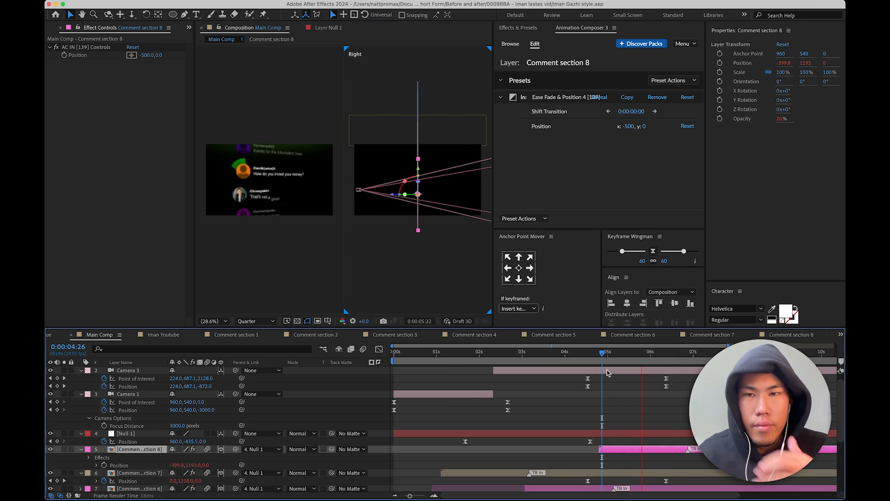
{"action": "key", "text": "space"}
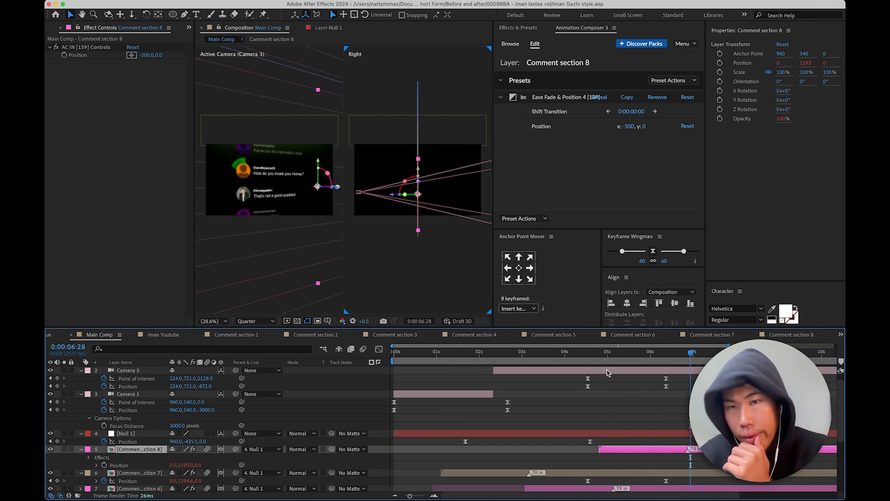
{"action": "key", "text": "space"}
{"action": "key", "text": "space"}
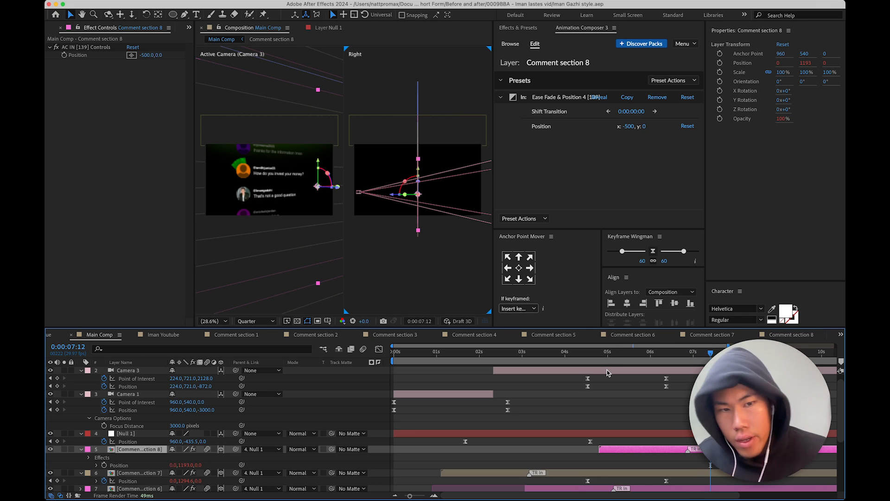
- At 0:00:06:11, lower Camera 3 so its ending Point of Interest and Position have a Y value of 728
{"action": "left_click", "coordinate": [666, 351]}
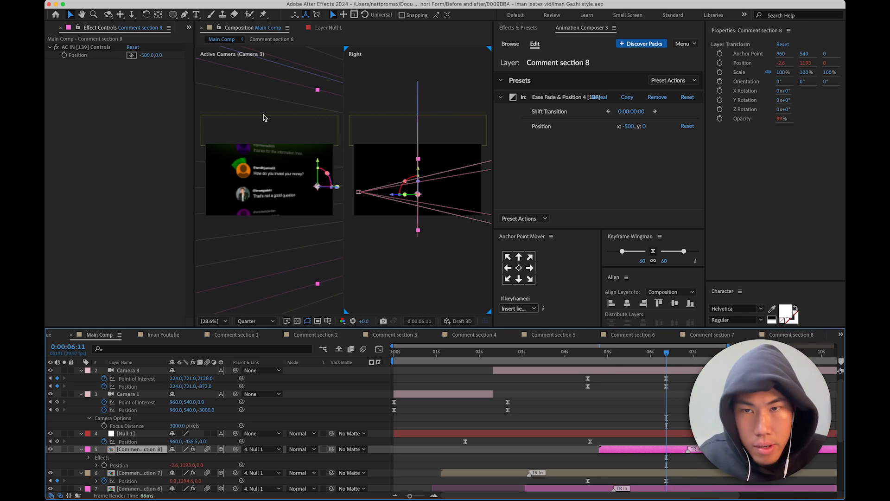
{"action": "left_click_drag", "start_coordinate": [317, 161], "coordinate": [317, 162]}
{"action": "key", "text": "super+z"}
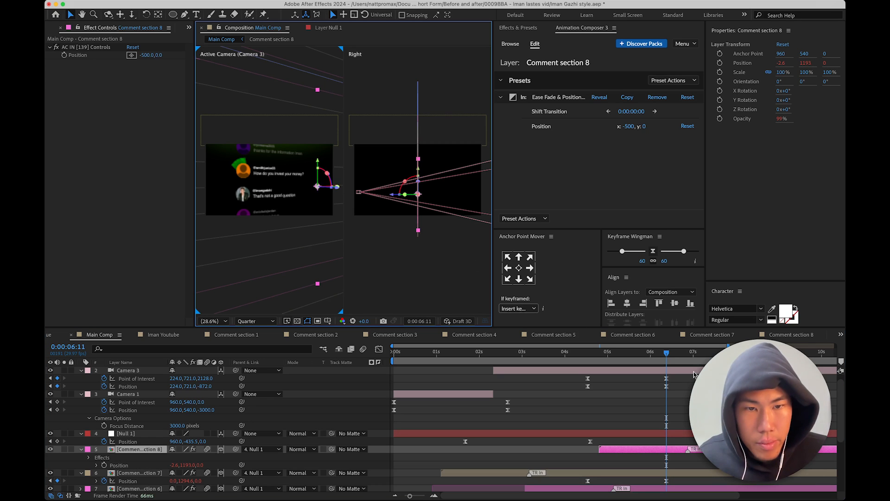
{"action": "left_click", "coordinate": [680, 370]}
{"action": "left_click_drag", "start_coordinate": [361, 175], "coordinate": [363, 172]}
- Preview the camera move from 0:00:04:17 and examine the reply text's entrance up close through 0:00:06:26
{"action": "left_click", "coordinate": [589, 353]}
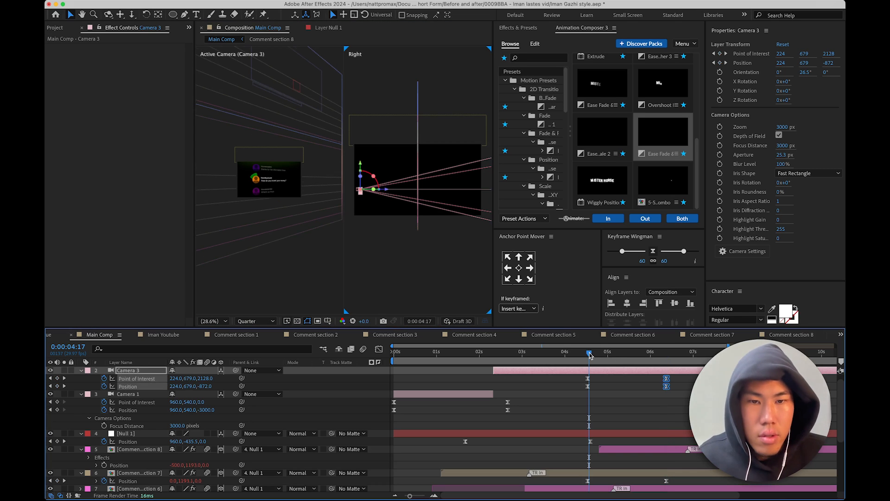
{"action": "key", "text": "space"}
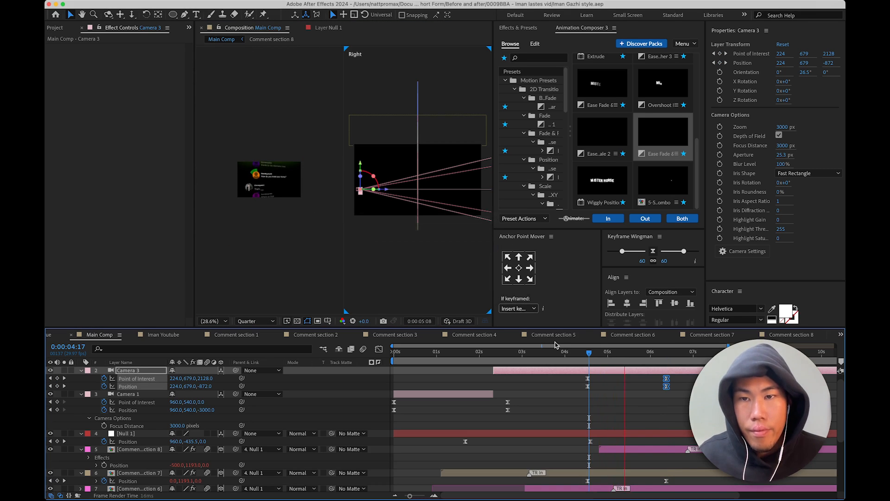
{"action": "key", "text": "space"}
{"action": "left_click", "coordinate": [211, 321]}
{"action": "left_click", "coordinate": [213, 333]}
{"action": "scroll", "coordinate": [294, 212], "scroll_direction": "up", "scroll_amount": 2}
{"action": "left_click", "coordinate": [638, 358]}
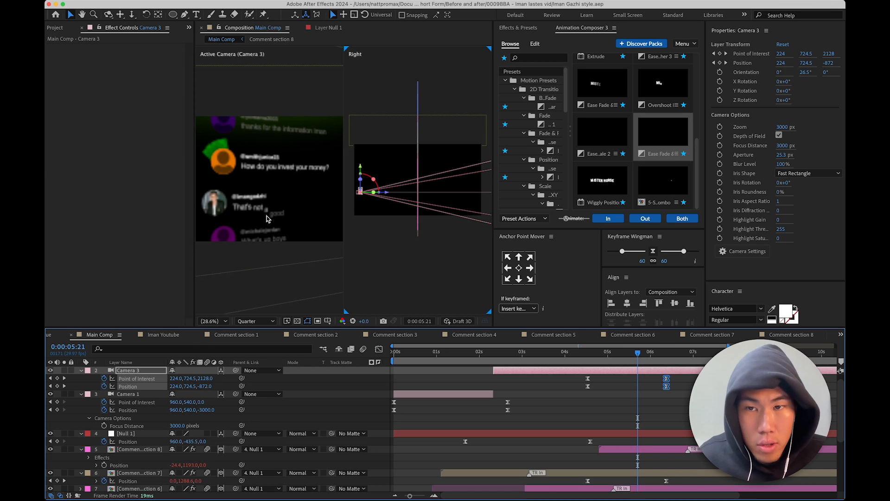
{"action": "left_click_drag", "start_coordinate": [641, 362], "coordinate": [687, 365]}
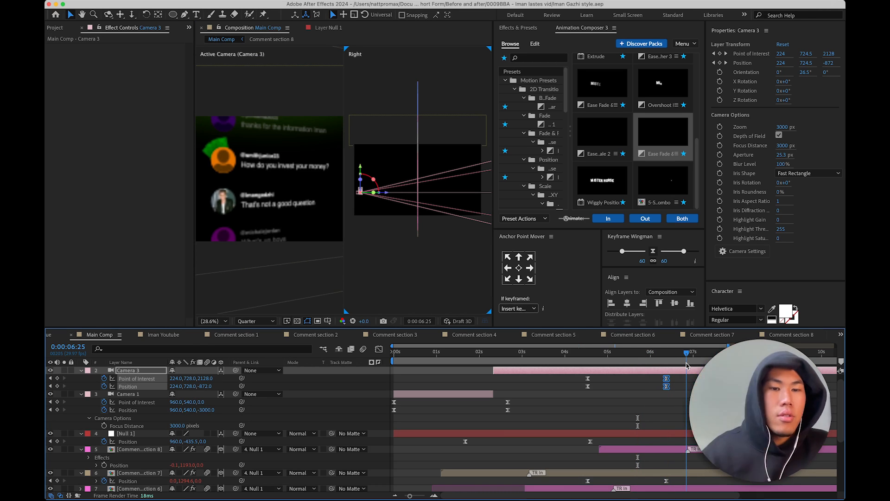
{"action": "left_click_drag", "start_coordinate": [687, 365], "coordinate": [688, 365]}
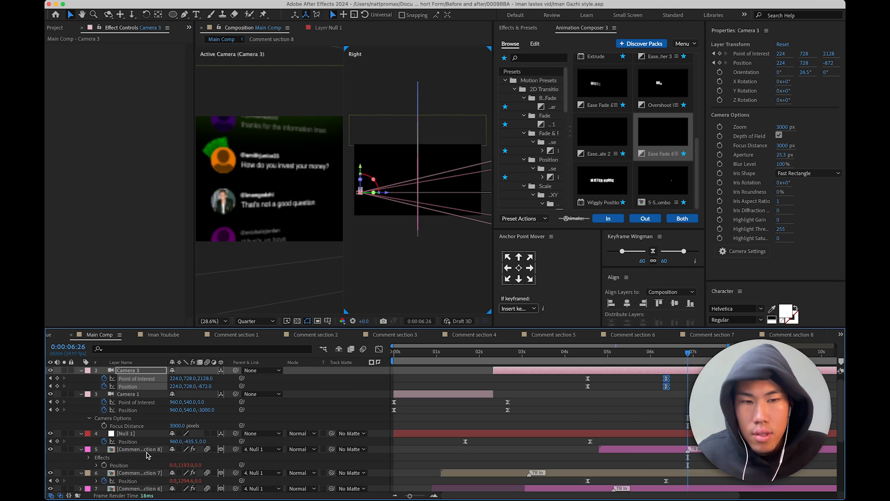
- Reduce the In preset's Position Y to 50 on Comment section 8's reply text and return to Main Comp
{"action": "double_click", "coordinate": [146, 452]}
{"action": "left_click", "coordinate": [505, 396]}
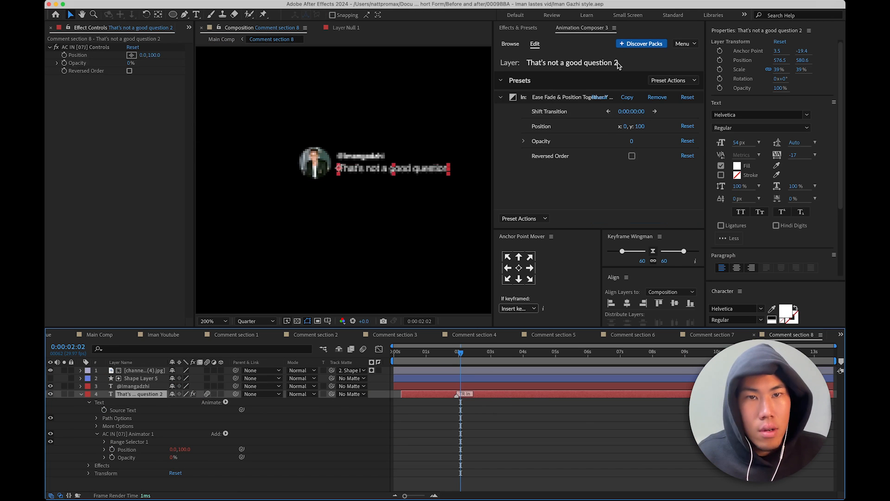
{"action": "left_click_drag", "start_coordinate": [642, 130], "coordinate": [632, 135]}
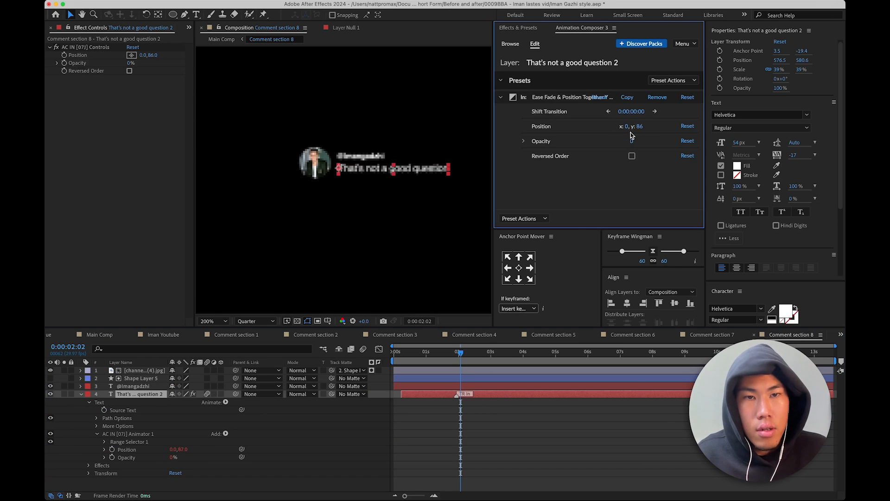
{"action": "left_click_drag", "start_coordinate": [453, 353], "coordinate": [428, 352]}
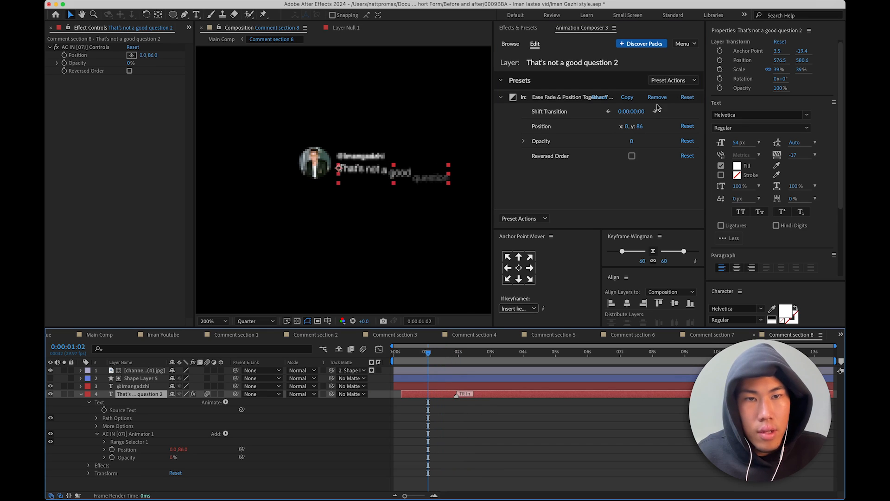
{"action": "left_click_drag", "start_coordinate": [639, 130], "coordinate": [613, 136]}
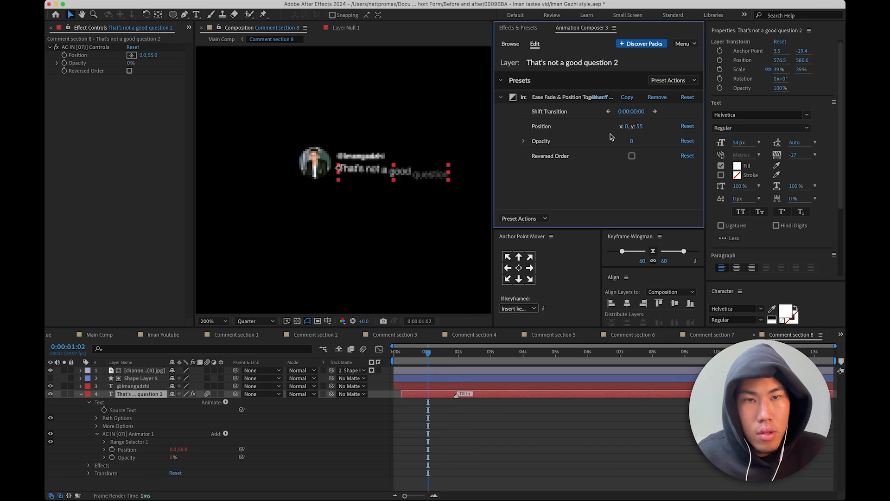
{"action": "left_click_drag", "start_coordinate": [607, 137], "coordinate": [608, 137]}
{"action": "left_click", "coordinate": [217, 44]}
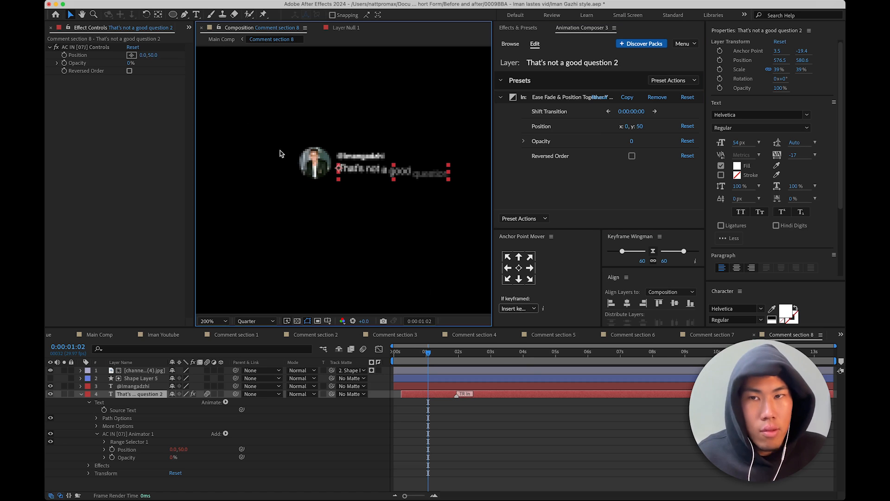
{"action": "left_click", "coordinate": [223, 40]}
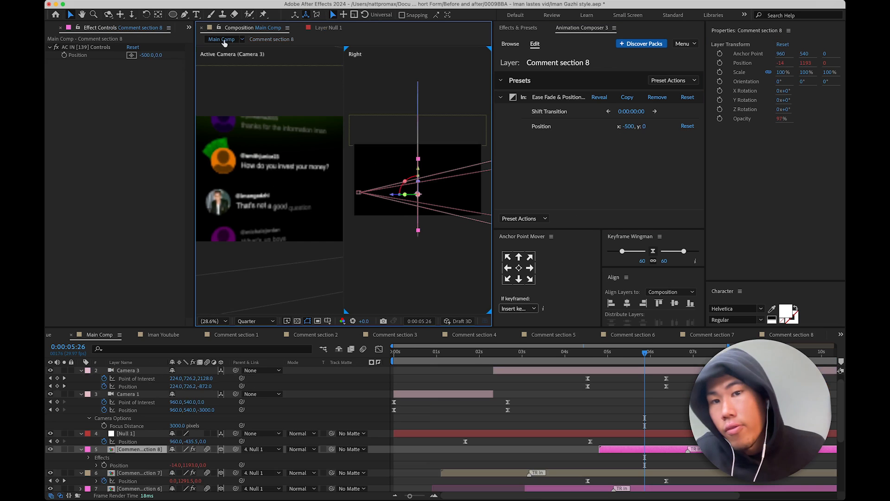
- Set the In preset's Position Y to 50 on Comment section 6's "How do you invest your money? 2" text, and save the project
{"action": "double_click", "coordinate": [583, 491]}
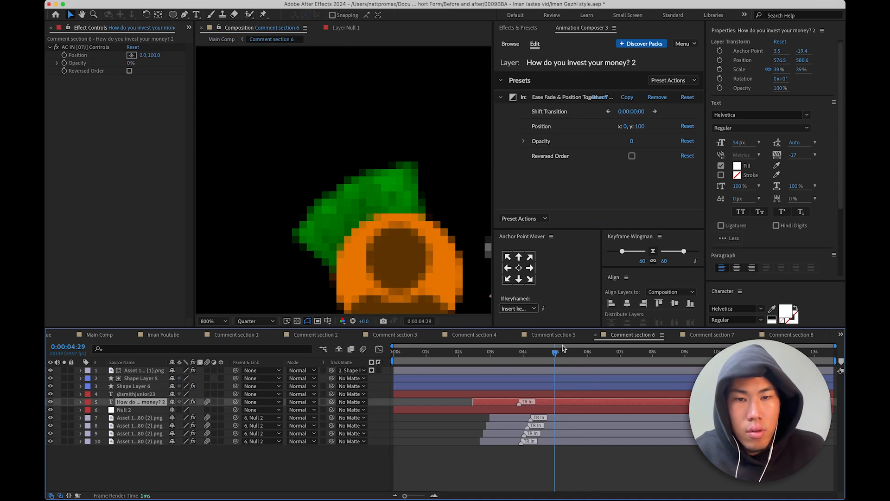
{"action": "left_click", "coordinate": [640, 127]}
{"action": "type", "text": "50"}
{"action": "key", "text": "Return"}
{"action": "left_click", "coordinate": [204, 41]}
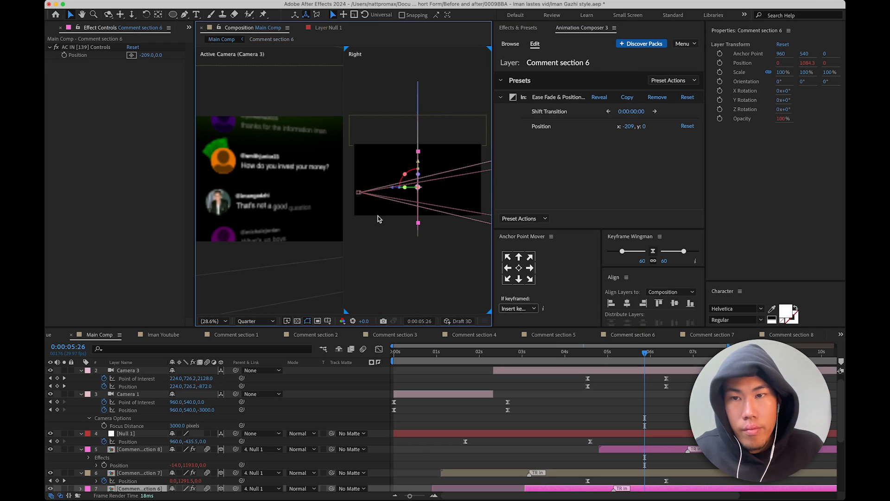
{"action": "key", "text": "super+s"}
- Play back Main Comp from 0:00:04:19 to review the reply's text entrance with the camera move
{"action": "left_click", "coordinate": [593, 354]}
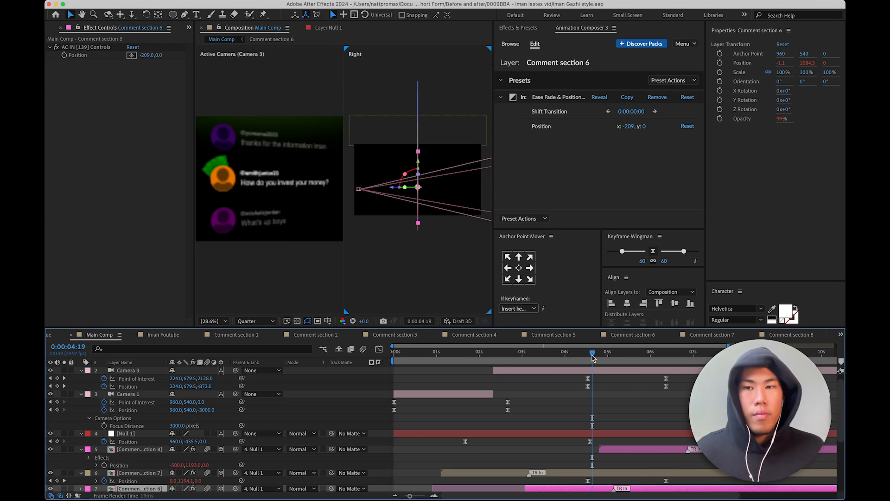
{"action": "key", "text": "space"}
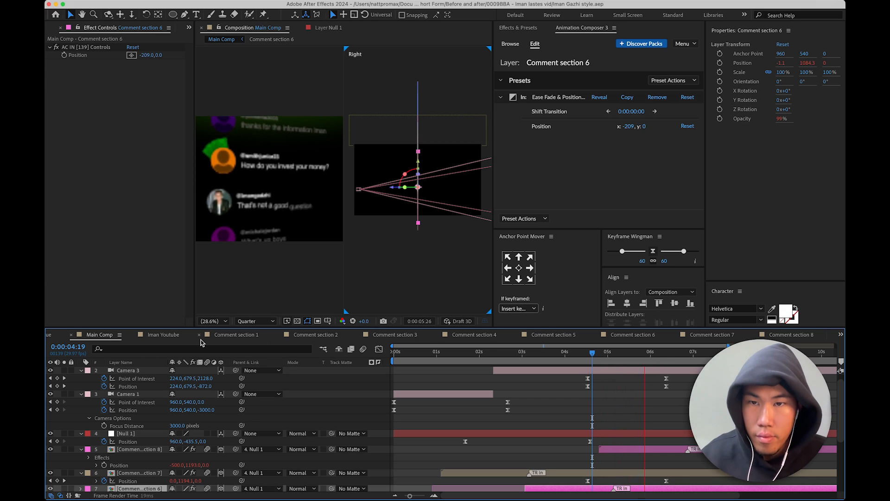
{"action": "key", "text": "space"}
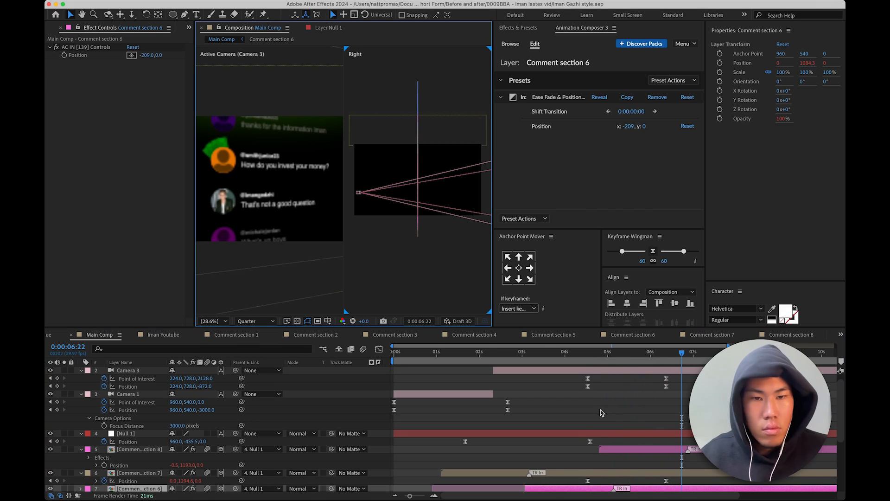
- Play back Main Comp from the beginning through the reply's entrance to about 0:00:07:01
{"action": "left_click", "coordinate": [601, 412]}
{"action": "key", "text": "Home"}
{"action": "key", "text": "space"}
{"action": "key", "text": "space"}
{"action": "left_click", "coordinate": [344, 277]}
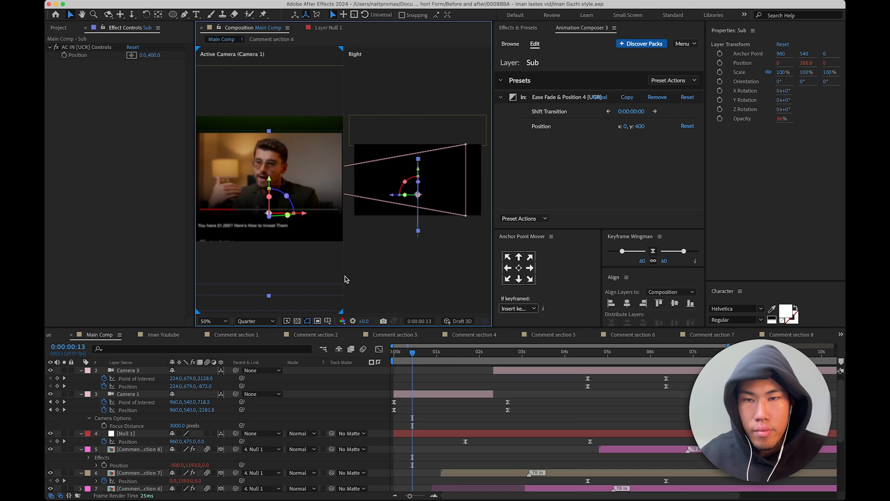
{"action": "key", "text": "space"}
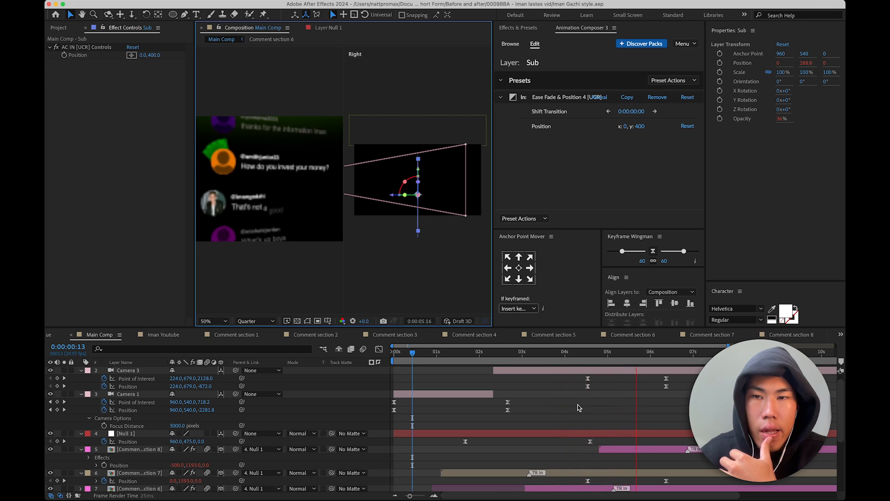
{"action": "key", "text": "space"}
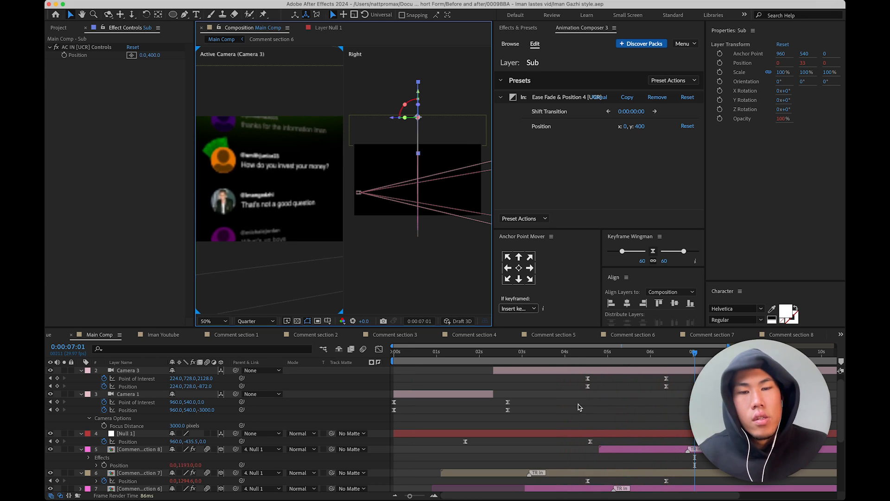
- Scrub back through the reply's slide-in and replay it from 0:00:05:14
{"action": "left_click_drag", "start_coordinate": [574, 358], "coordinate": [642, 365]}
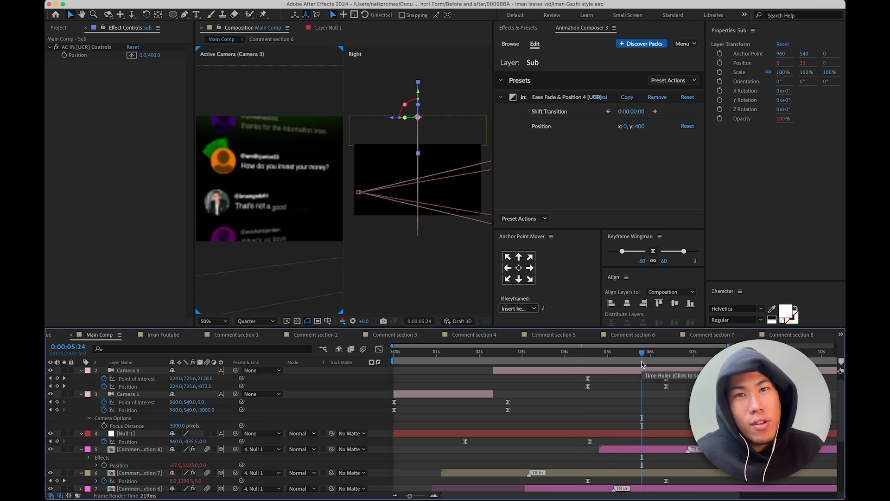
{"action": "scroll", "coordinate": [532, 411], "scroll_direction": "up", "scroll_amount": 1}
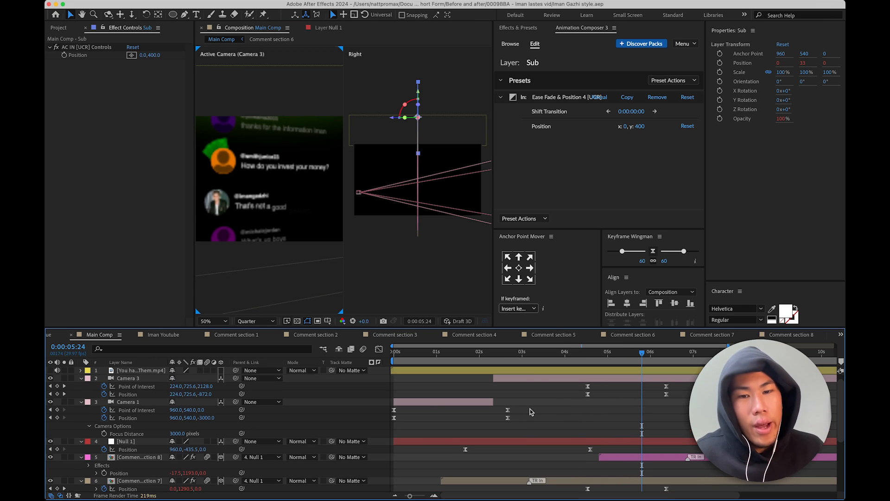
{"action": "left_click", "coordinate": [535, 367]}
{"action": "left_click", "coordinate": [512, 370]}
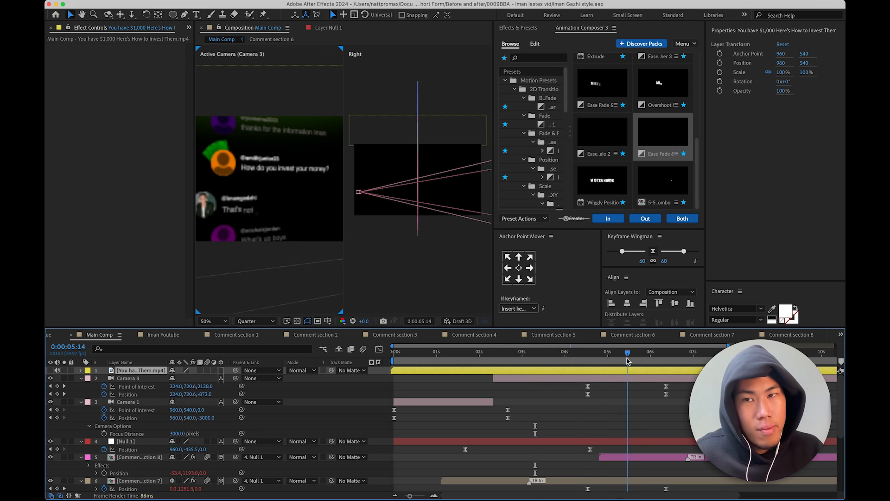
{"action": "left_click", "coordinate": [626, 361]}
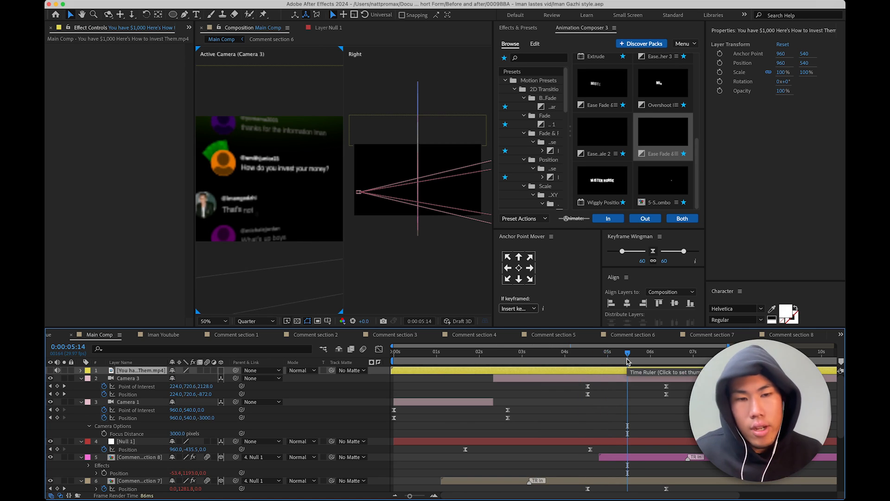
{"action": "key", "text": "space"}
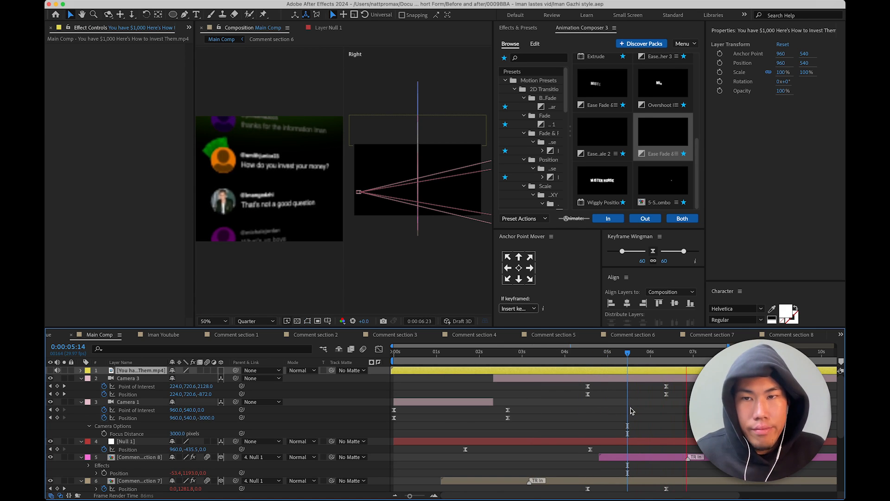
{"action": "key", "text": "space"}
- Review the camera move and reply entrance again, starting playback from 0:00:05:03, 0:00:04:15 and 0:00:04:22
{"action": "left_click_drag", "start_coordinate": [690, 365], "coordinate": [613, 374]}
{"action": "key", "text": "space"}
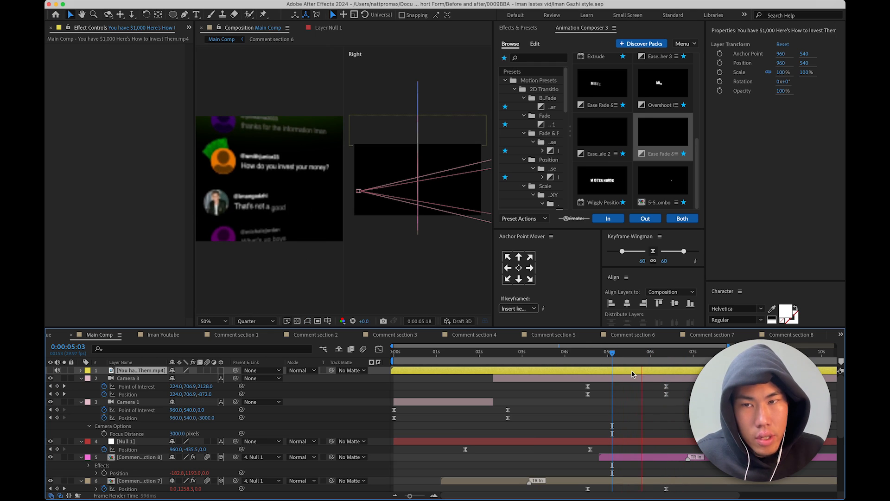
{"action": "key", "text": "space"}
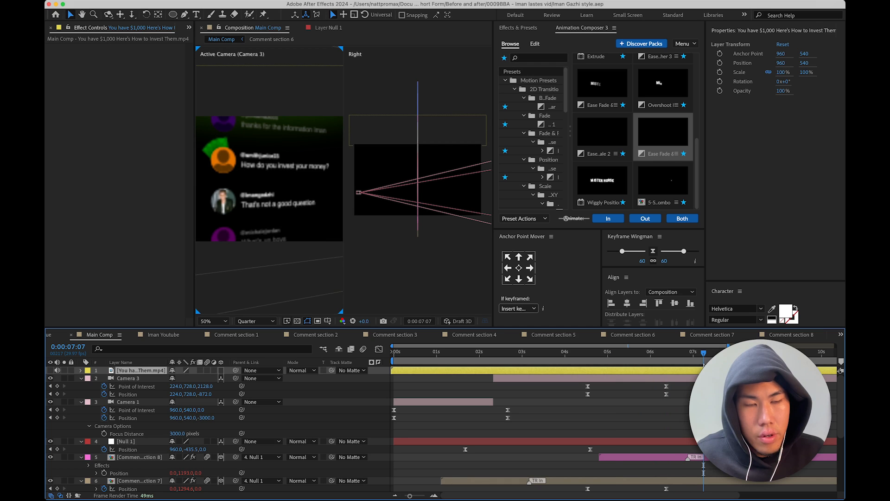
{"action": "left_click_drag", "start_coordinate": [685, 355], "coordinate": [587, 372]}
{"action": "key", "text": "space"}
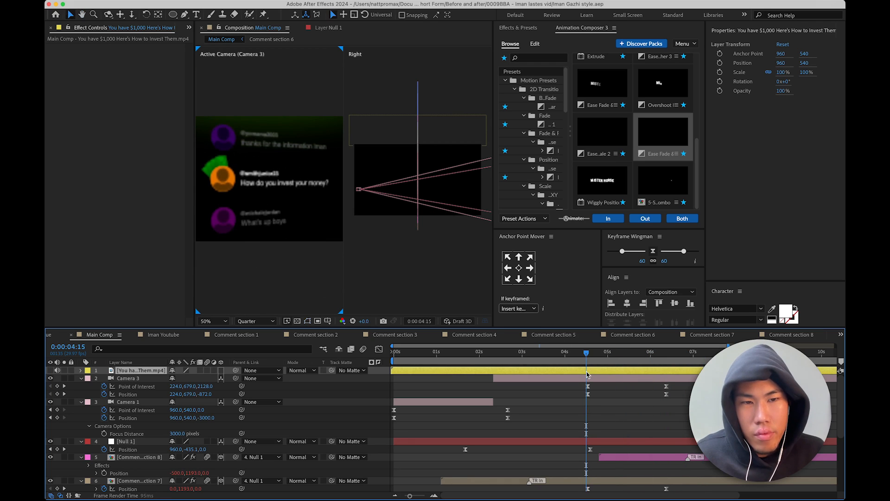
{"action": "key", "text": "space"}
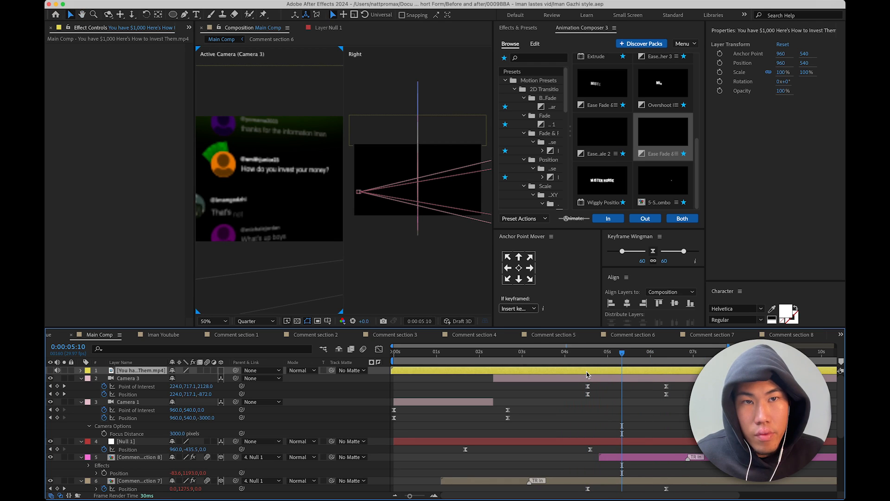
{"action": "key", "text": "space"}
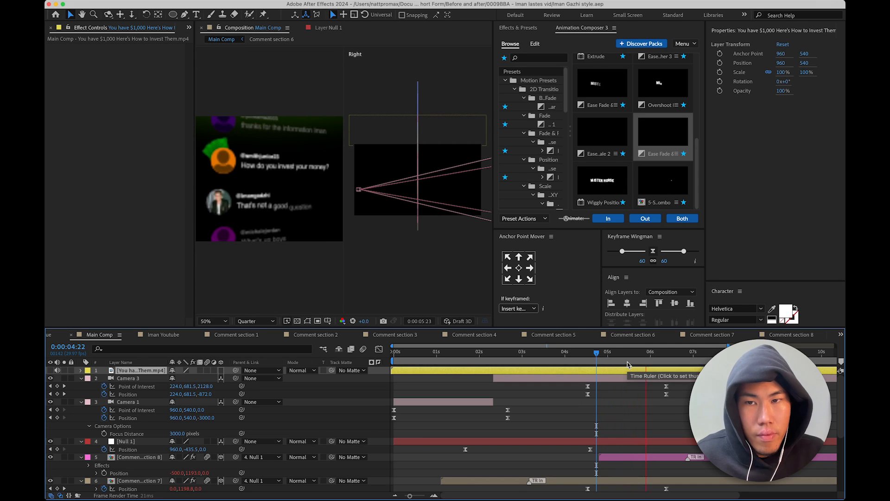
{"action": "key", "text": "space"}
- Copy Camera 3's last Point of Interest and Position keyframes to 0:00:07:07, then advance to 0:00:08:02
{"action": "left_click", "coordinate": [696, 379]}
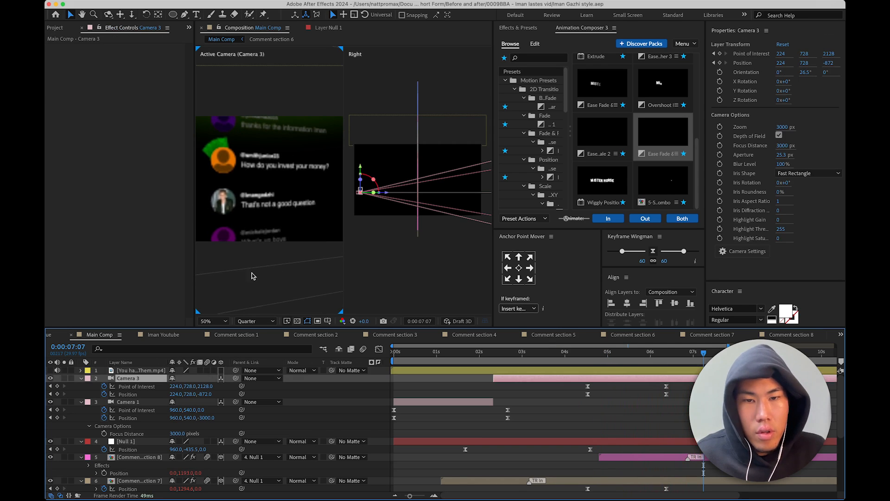
{"action": "left_click_drag", "start_coordinate": [656, 412], "coordinate": [671, 383]}
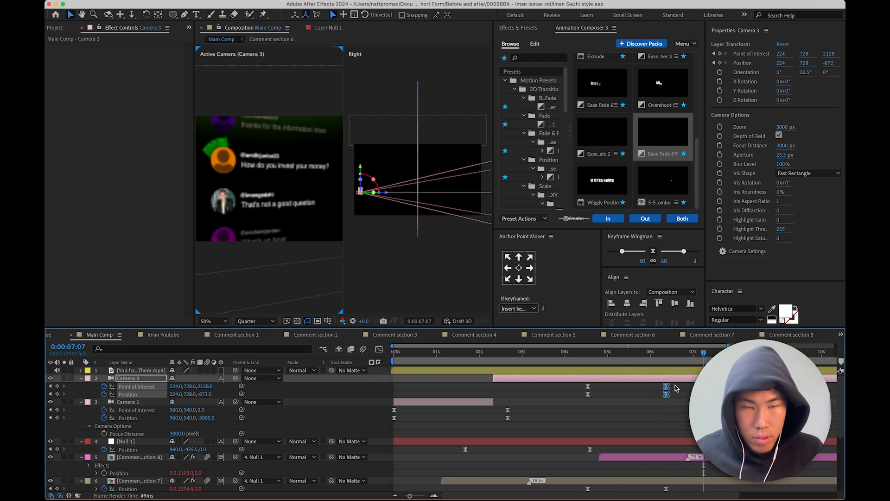
{"action": "key", "text": "space"}
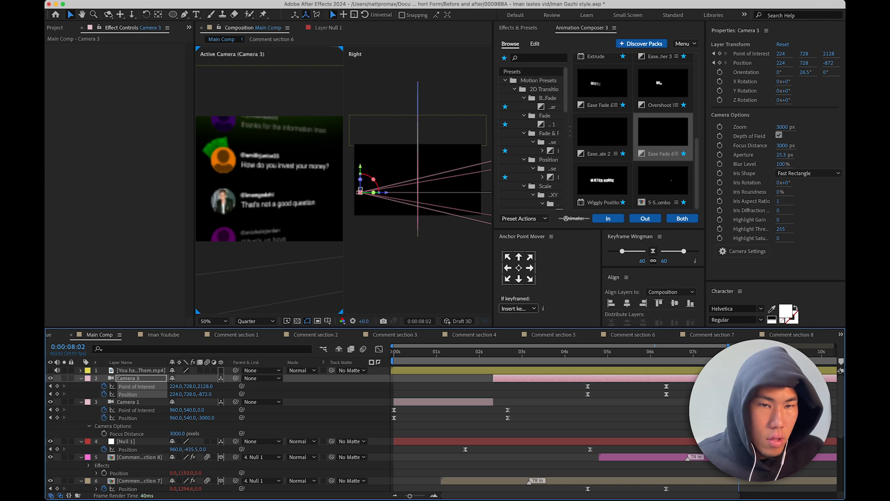
{"action": "left_click", "coordinate": [739, 412]}
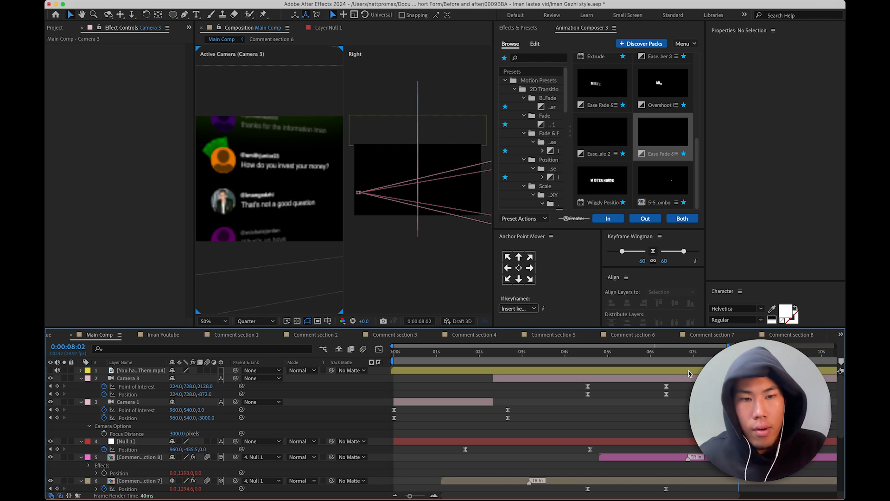
- With Camera 3 selected, widen the composition viewer and switch the second view from Right to Top
{"action": "left_click", "coordinate": [639, 377]}
{"action": "scroll", "coordinate": [328, 182], "scroll_direction": "down", "scroll_amount": 2}
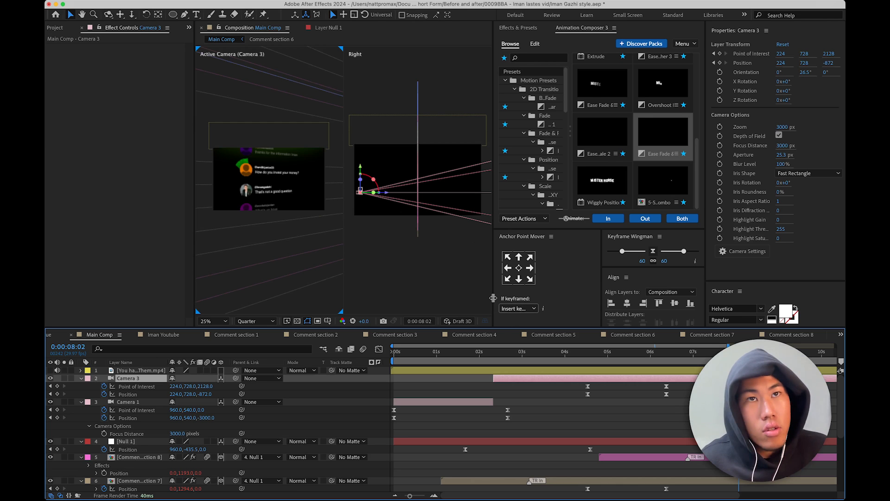
{"action": "left_click_drag", "start_coordinate": [493, 298], "coordinate": [659, 306]}
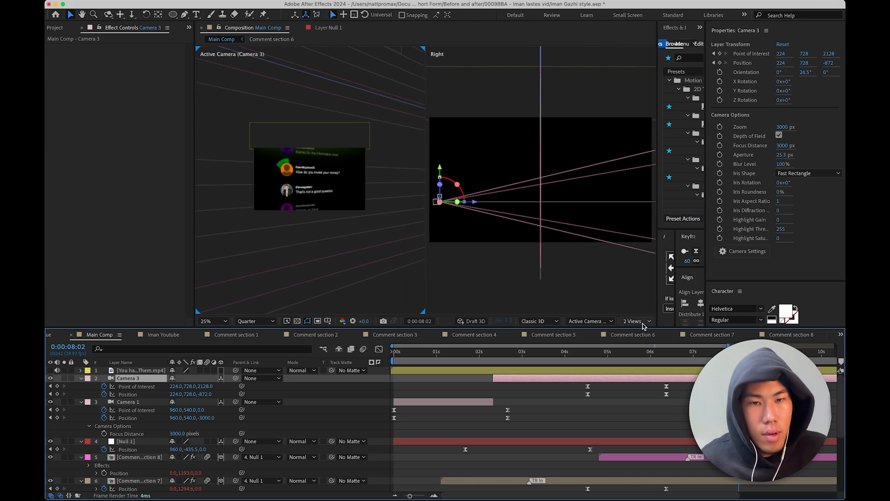
{"action": "left_click", "coordinate": [576, 311]}
{"action": "left_click", "coordinate": [585, 320]}
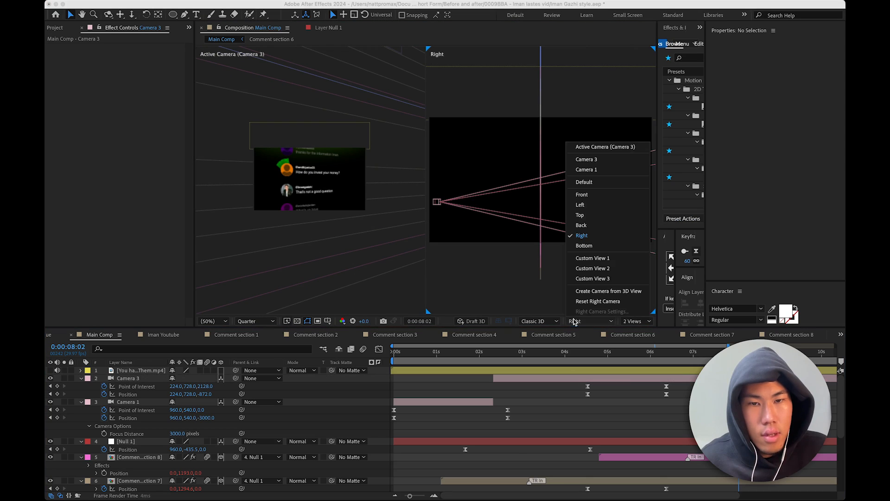
{"action": "left_click", "coordinate": [624, 217]}
- Pull Camera 3 back and sideways in the Top view at 0:00:08:02, to a position of about -296, 728, -1896
{"action": "key", "text": "comma"}
{"action": "left_click", "coordinate": [497, 231]}
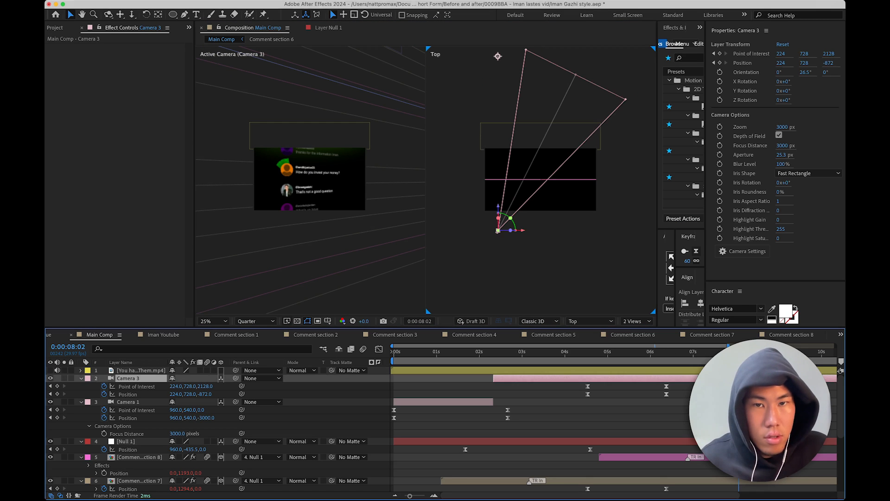
{"action": "left_click_drag", "start_coordinate": [498, 205], "coordinate": [495, 296]}
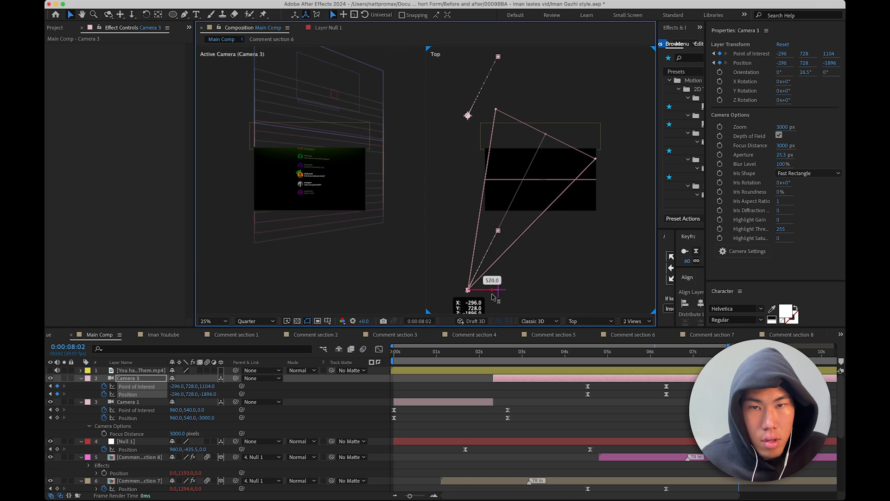
- Reshape the easing of Camera 3's pull-back in the speed graph and return to the layer bars
{"action": "left_click", "coordinate": [695, 352]}
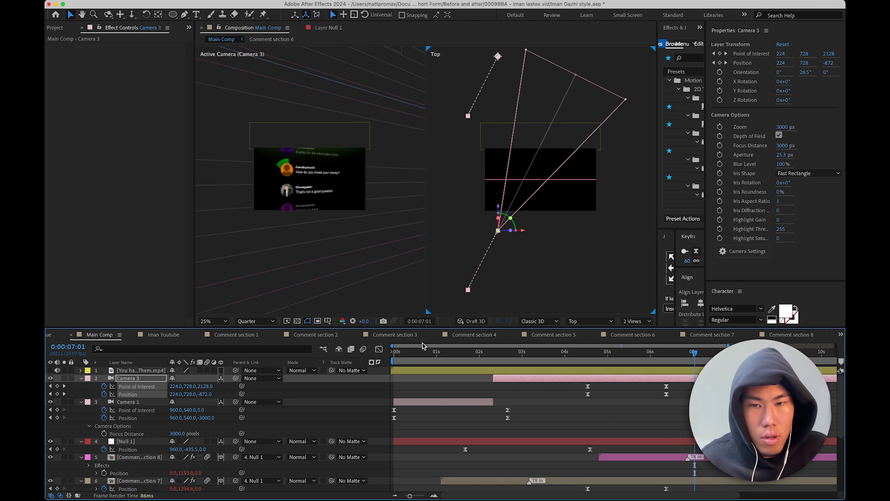
{"action": "left_click", "coordinate": [379, 349]}
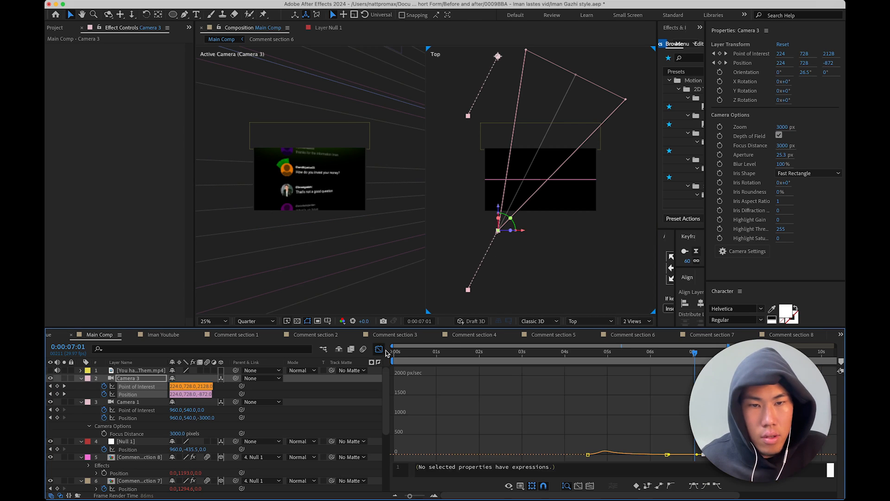
{"action": "left_click_drag", "start_coordinate": [710, 451], "coordinate": [746, 451]}
{"action": "left_click", "coordinate": [700, 451]}
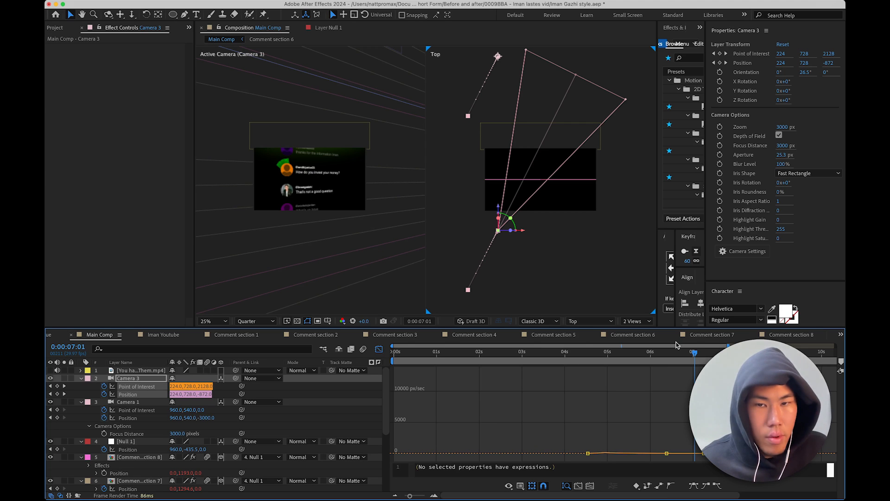
{"action": "left_click", "coordinate": [379, 348]}
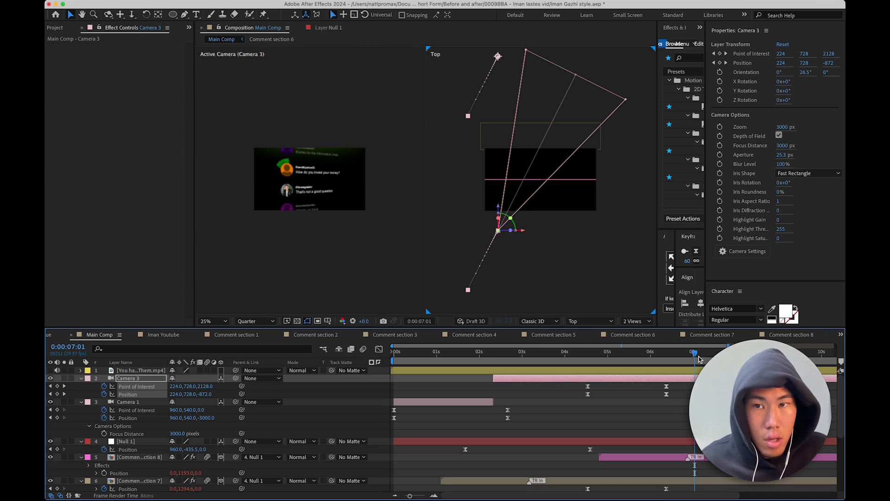
- Move Camera 3 closer at 0:00:08:02, to about -88, 728, -1480, and play the move from 0:00:07:08
{"action": "left_click_drag", "start_coordinate": [697, 356], "coordinate": [739, 355]}
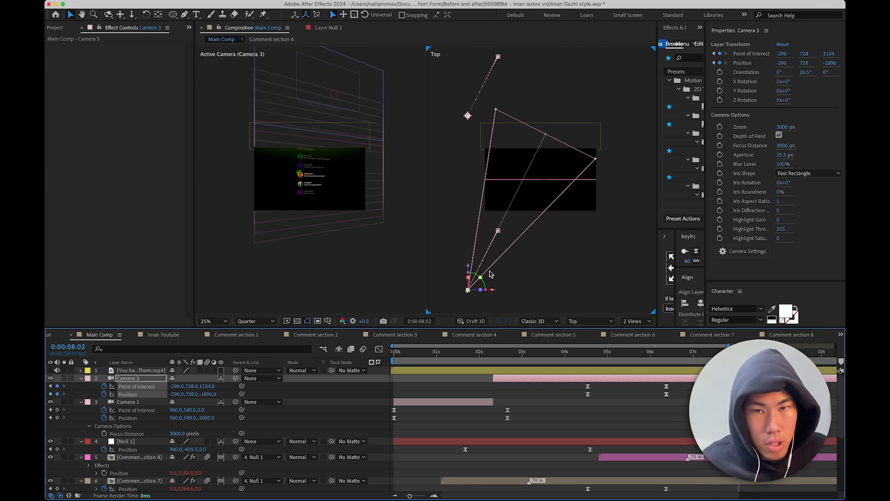
{"action": "left_click_drag", "start_coordinate": [469, 268], "coordinate": [505, 267]}
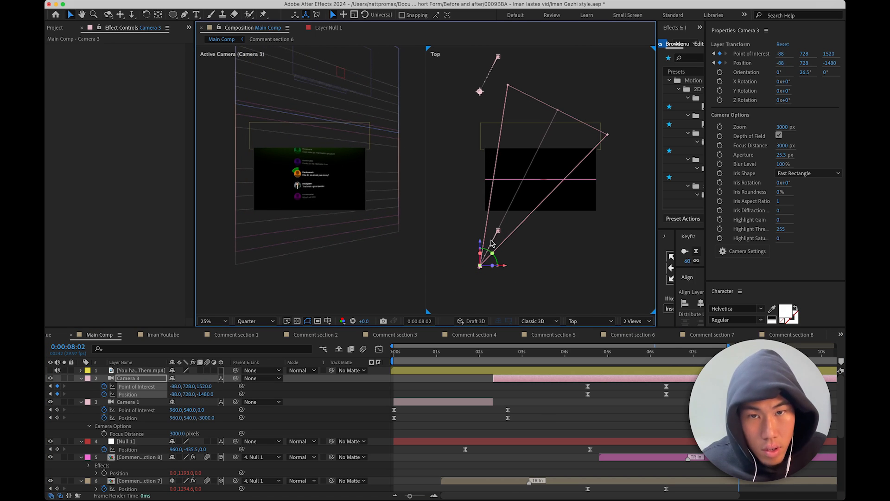
{"action": "left_click", "coordinate": [705, 354]}
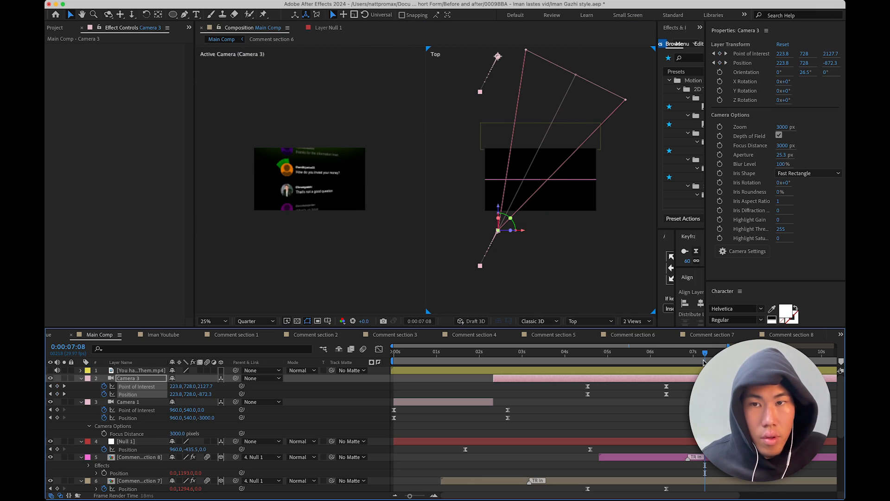
{"action": "key", "text": "space"}
{"action": "key", "text": "space"}
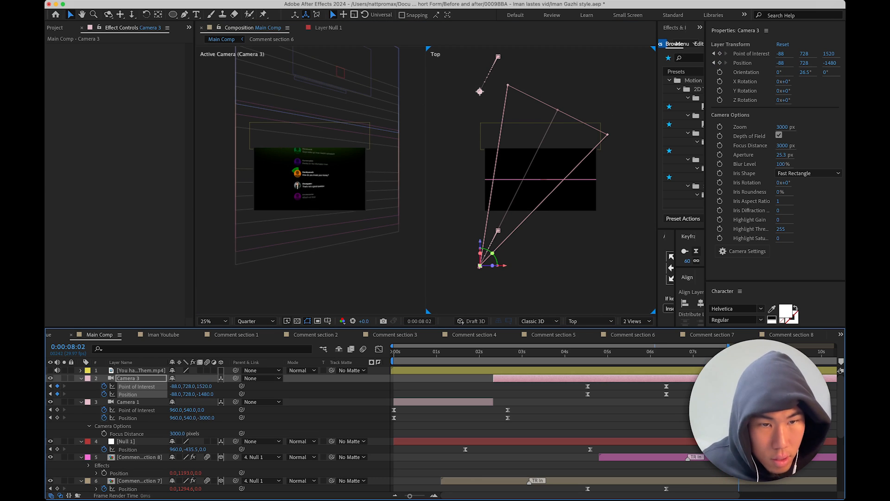
- Split Camera 3 and the layers from Null 1 through Iman Youtube at 0:00:08:02 and delete the parts after it
{"action": "key", "text": "super+d"}
{"action": "key", "text": "Delete"}
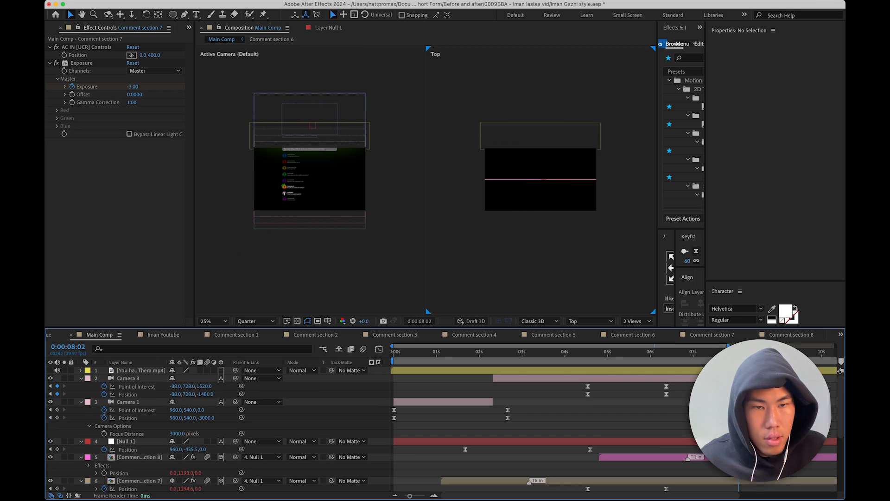
{"action": "left_click", "coordinate": [128, 441]}
{"action": "scroll", "coordinate": [134, 464], "scroll_direction": "down", "scroll_amount": 5}
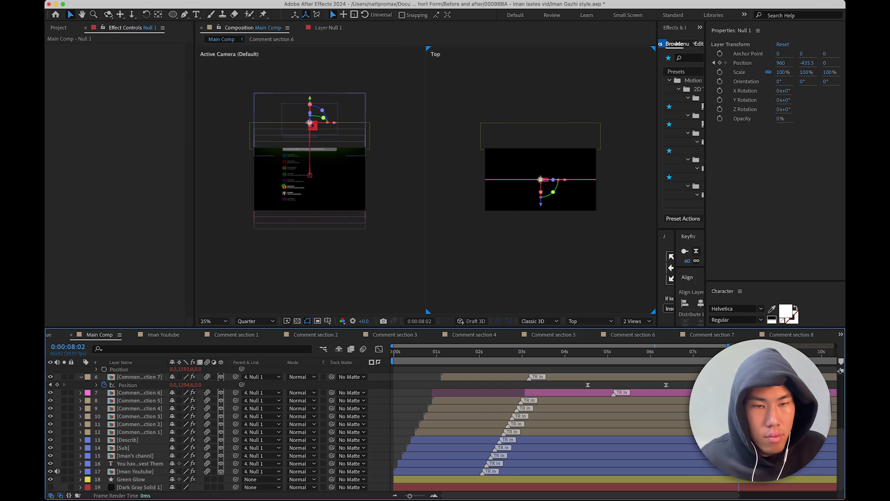
{"action": "left_click", "coordinate": [134, 471], "text": "shift"}
{"action": "key", "text": "ctrl+d"}
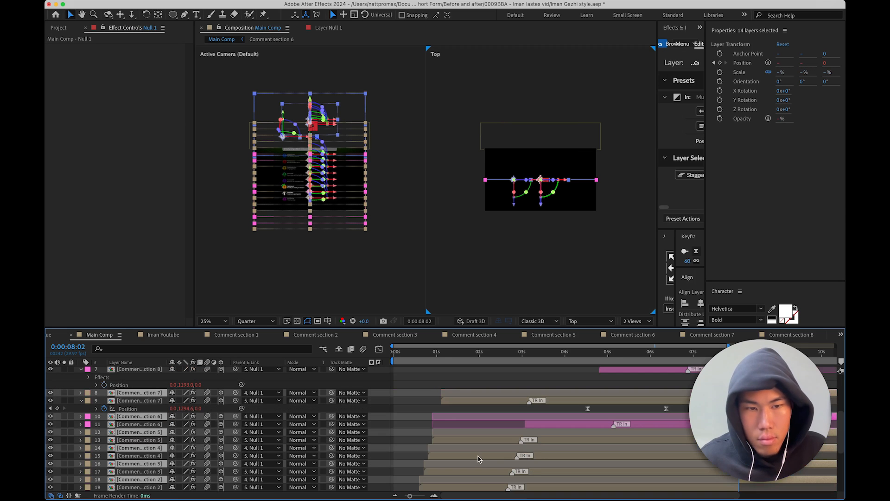
{"action": "key", "text": "Delete"}
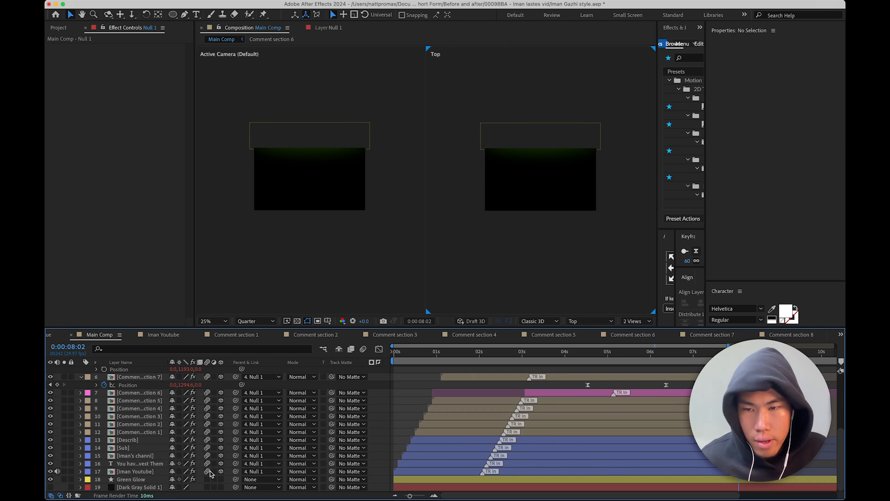
- Fit the composition in the view and split the Green Glow layer at 0:00:02:10
{"action": "left_click", "coordinate": [226, 321]}
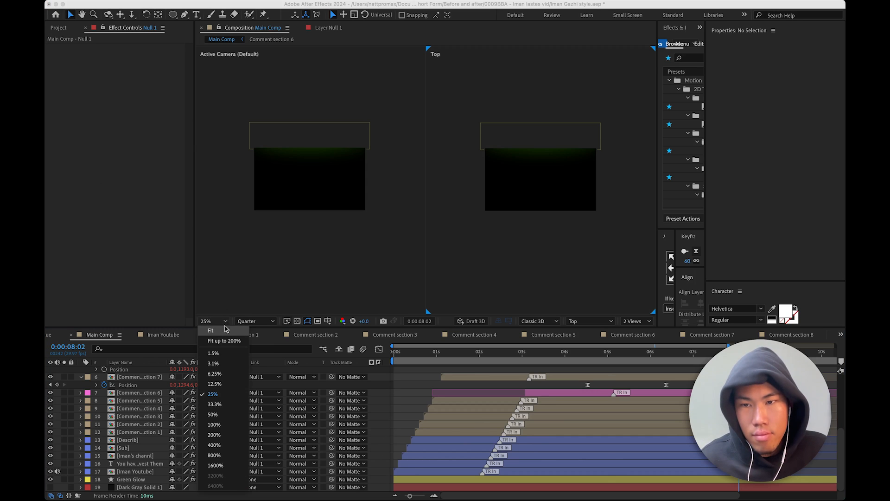
{"action": "left_click", "coordinate": [221, 332]}
{"action": "left_click_drag", "start_coordinate": [410, 364], "coordinate": [495, 364]}
{"action": "scroll", "coordinate": [510, 383], "scroll_direction": "up", "scroll_amount": 5}
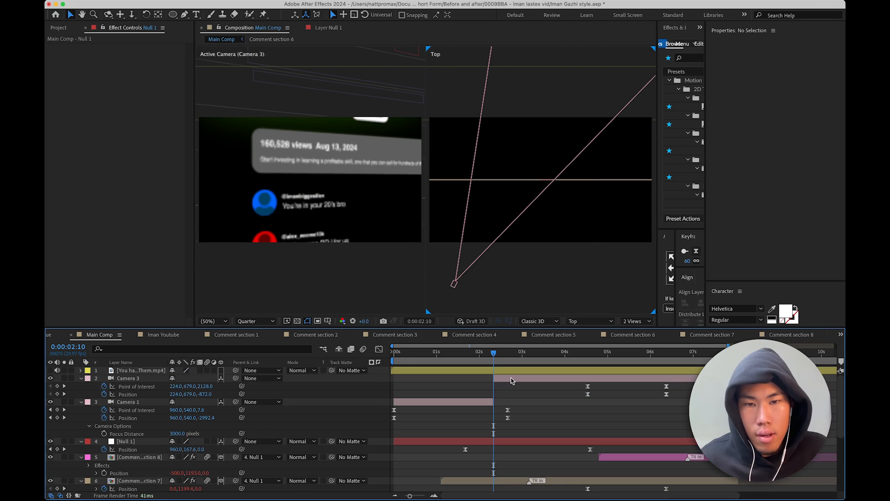
{"action": "scroll", "coordinate": [500, 364], "scroll_direction": "down", "scroll_amount": 5}
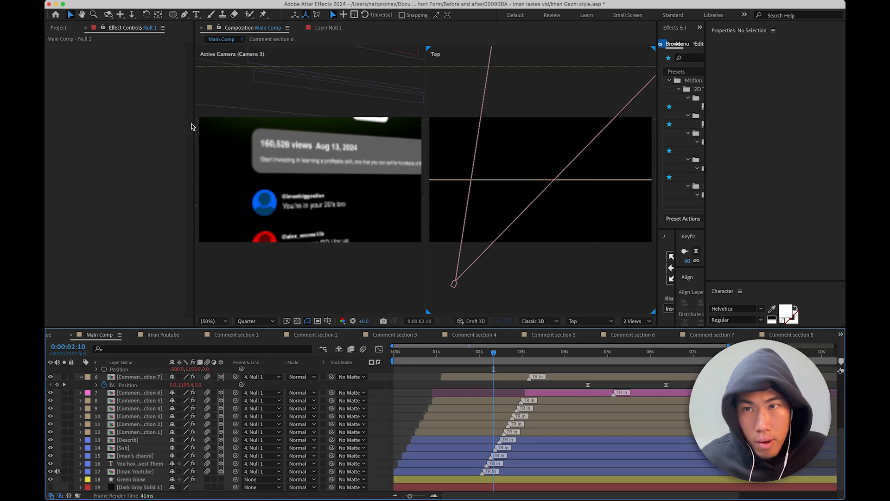
{"action": "left_click", "coordinate": [523, 480]}
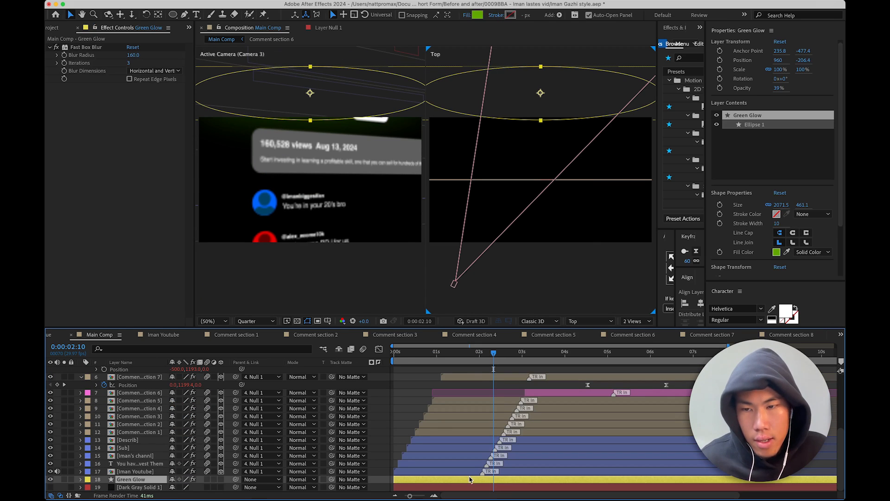
{"action": "key", "text": "super+shift+d"}
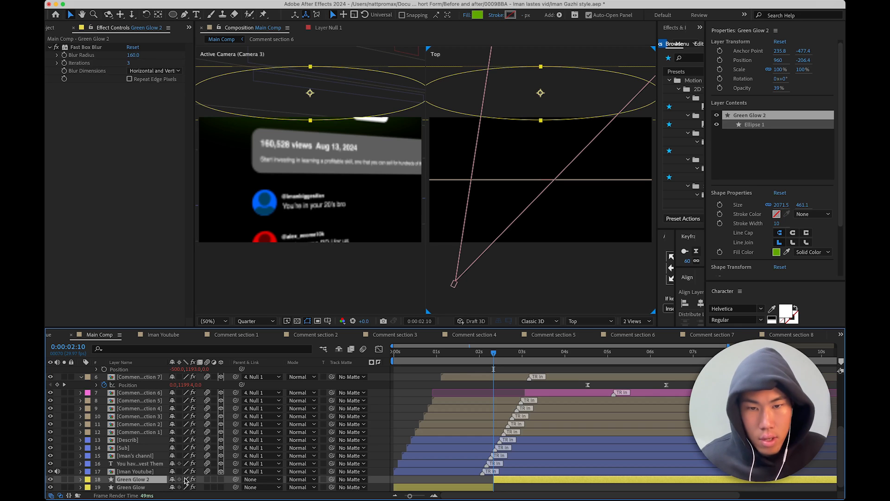
- Split the second Green Glow part at 0:00:08:02 and delete the section between 0:00:02:10 and 0:00:08:02
{"action": "left_click_drag", "start_coordinate": [696, 352], "coordinate": [742, 352]}
{"action": "key", "text": "super+shift+d"}
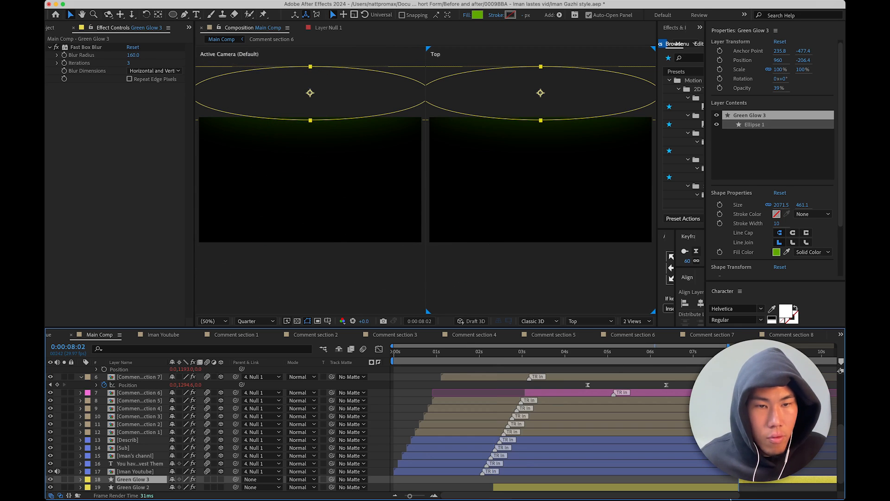
{"action": "left_click", "coordinate": [731, 487]}
{"action": "key", "text": "Delete"}
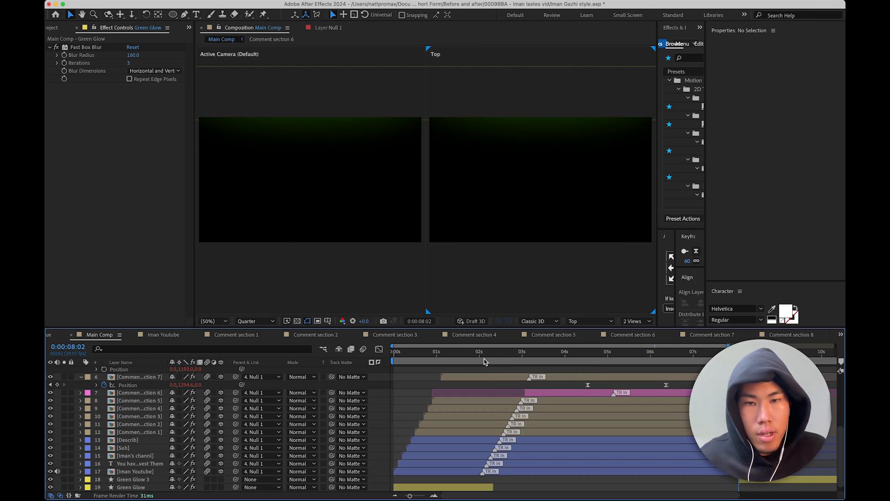
- Scrub across the camera cut and on to 0:00:08:01 to check where the green glow shows
{"action": "left_click", "coordinate": [453, 353]}
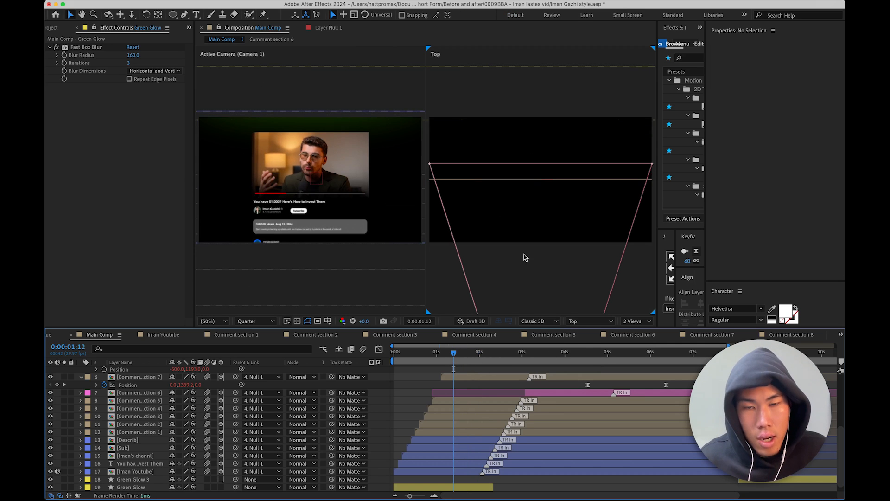
{"action": "left_click_drag", "start_coordinate": [458, 363], "coordinate": [500, 368]}
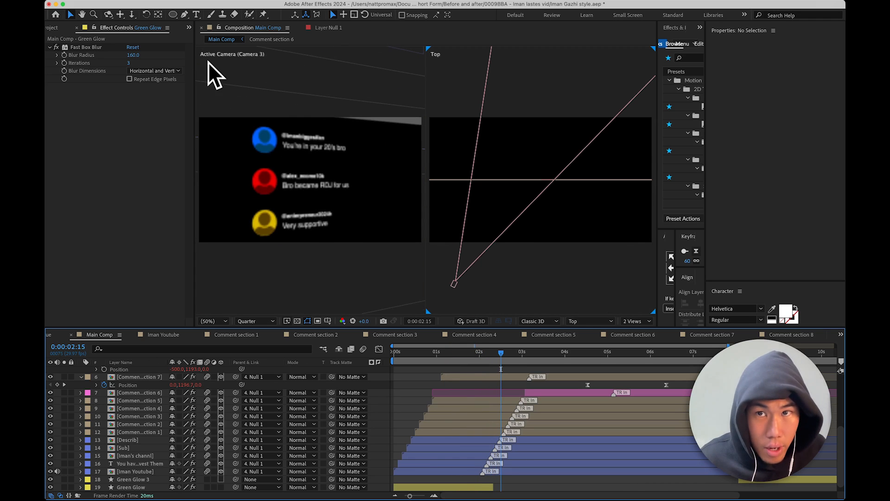
{"action": "left_click_drag", "start_coordinate": [503, 355], "coordinate": [456, 370]}
{"action": "scroll", "coordinate": [181, 450], "scroll_direction": "down", "scroll_amount": 1}
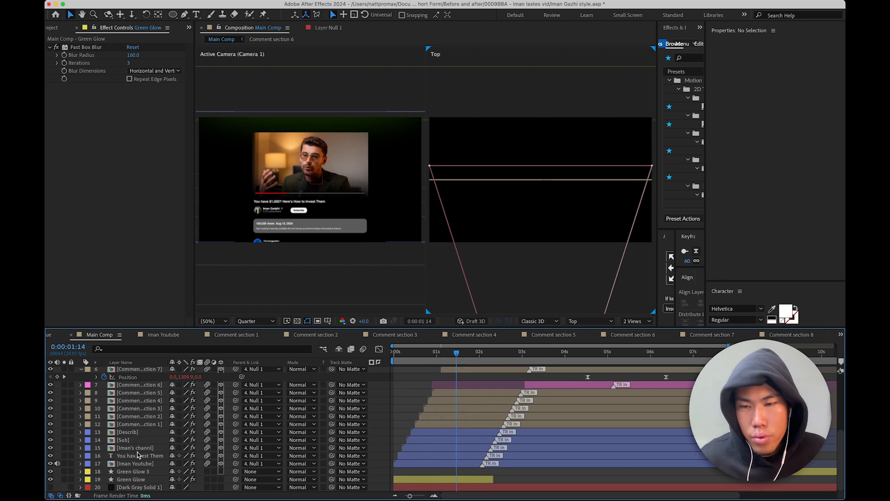
{"action": "left_click", "coordinate": [139, 479]}
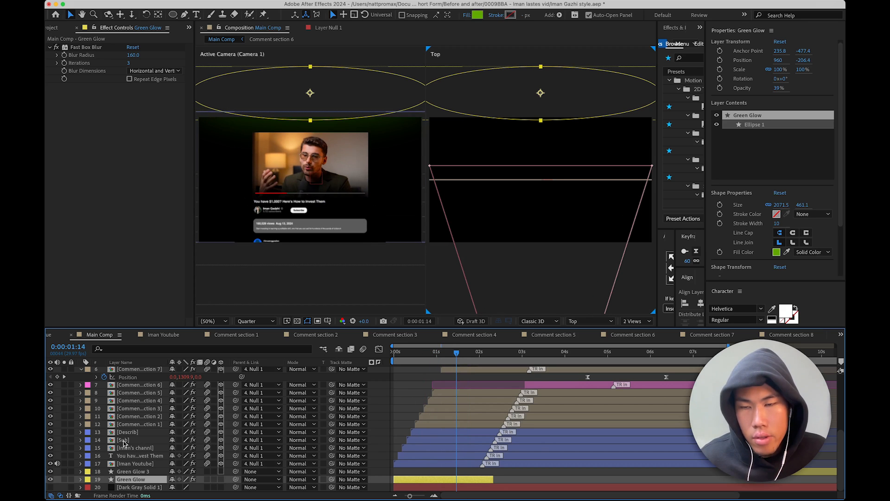
{"action": "left_click", "coordinate": [620, 352]}
{"action": "left_click_drag", "start_coordinate": [636, 349], "coordinate": [737, 353]}
{"action": "scroll", "coordinate": [738, 394], "scroll_direction": "up", "scroll_amount": 5}
- Collapse the open properties of Camera 3, Camera 1, Null 1 and Comment sections 8 and 7, and deselect all layers
{"action": "left_click", "coordinate": [685, 379]}
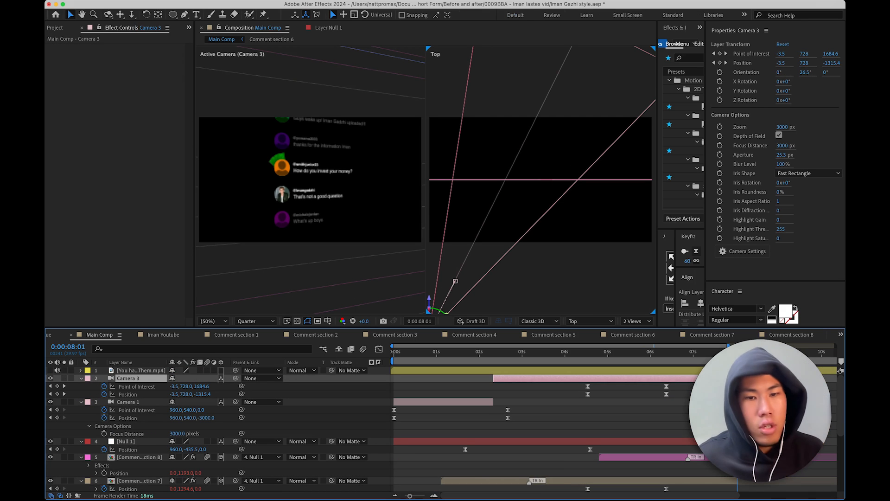
{"action": "left_click", "coordinate": [82, 379]}
{"action": "left_click", "coordinate": [82, 386]}
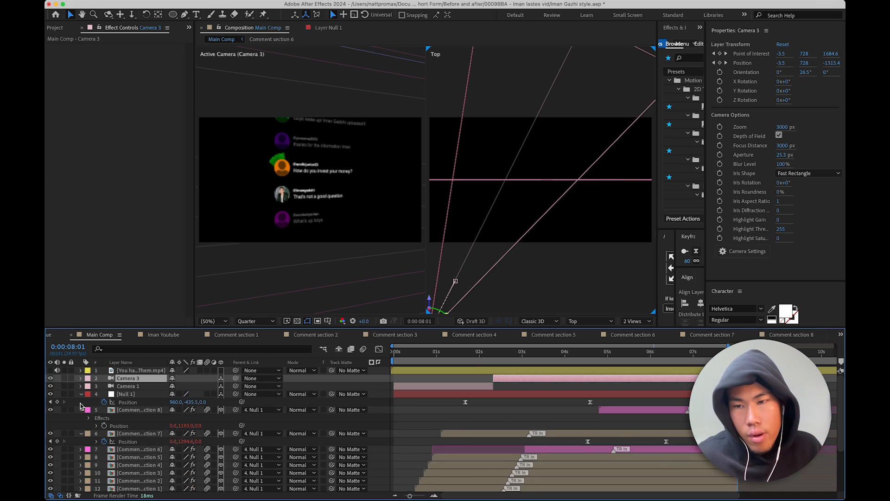
{"action": "left_click", "coordinate": [81, 394]}
{"action": "left_click", "coordinate": [82, 402]}
{"action": "left_click", "coordinate": [81, 410]}
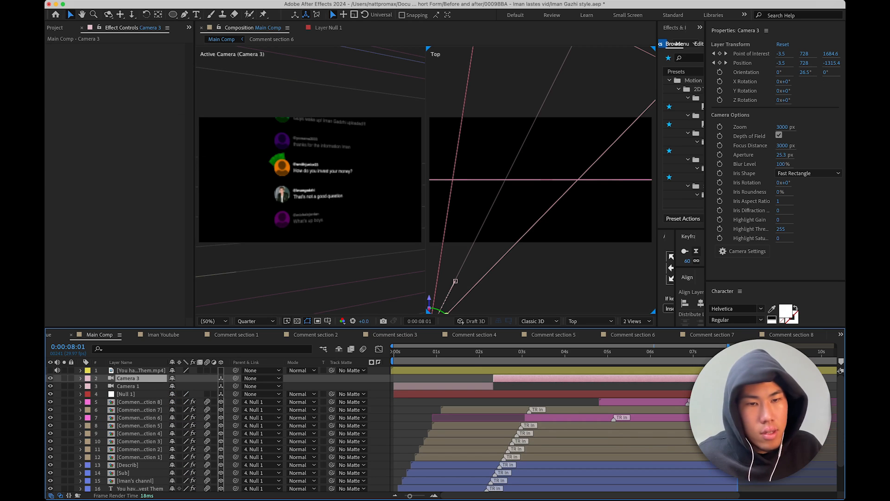
{"action": "left_click", "coordinate": [818, 426]}
{"action": "key", "text": "super+shift+a"}
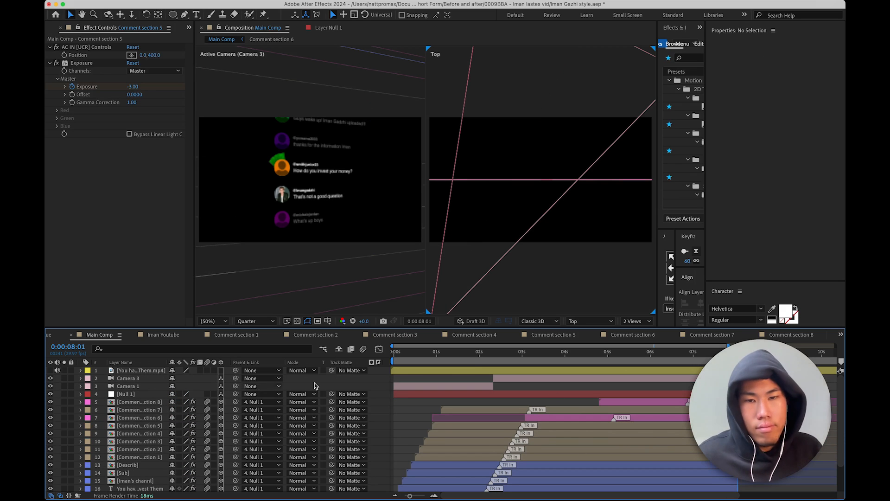
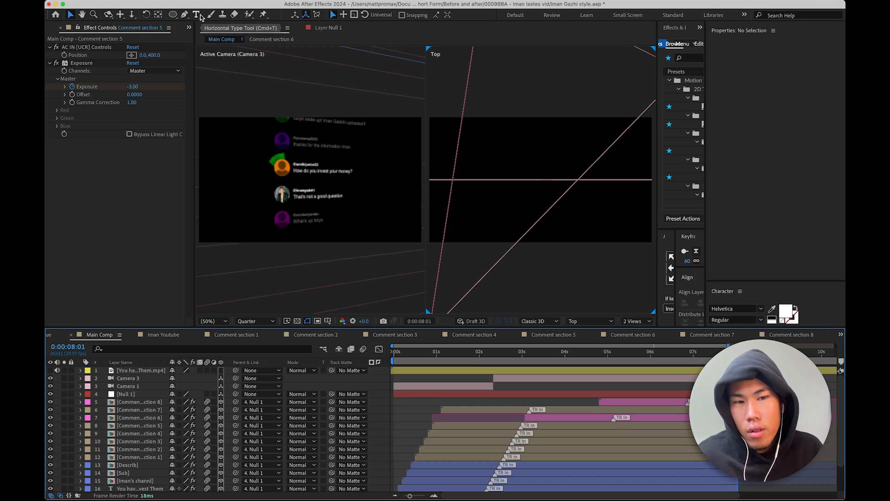
- Place the playhead at 0:00:08:02, enlarge Animation Composer and switch off its favourites-only filter
{"action": "left_click", "coordinate": [197, 15]}
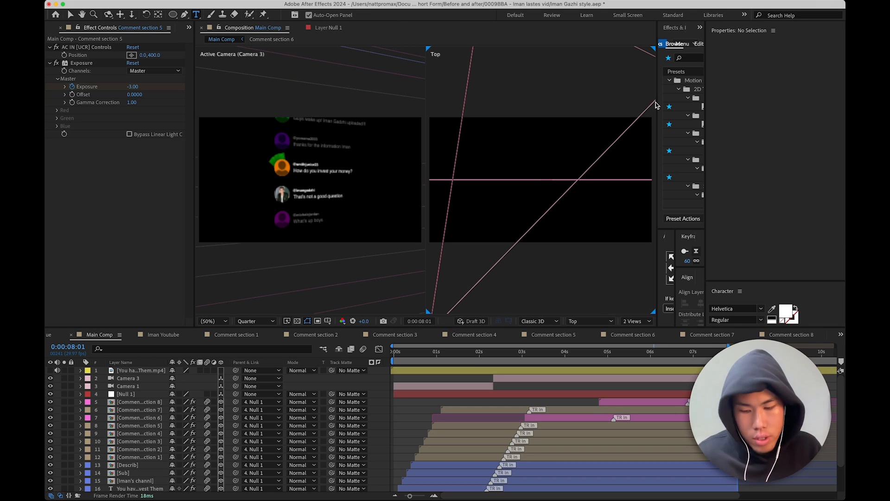
{"action": "key", "text": "v"}
{"action": "left_click_drag", "start_coordinate": [655, 104], "coordinate": [532, 120]}
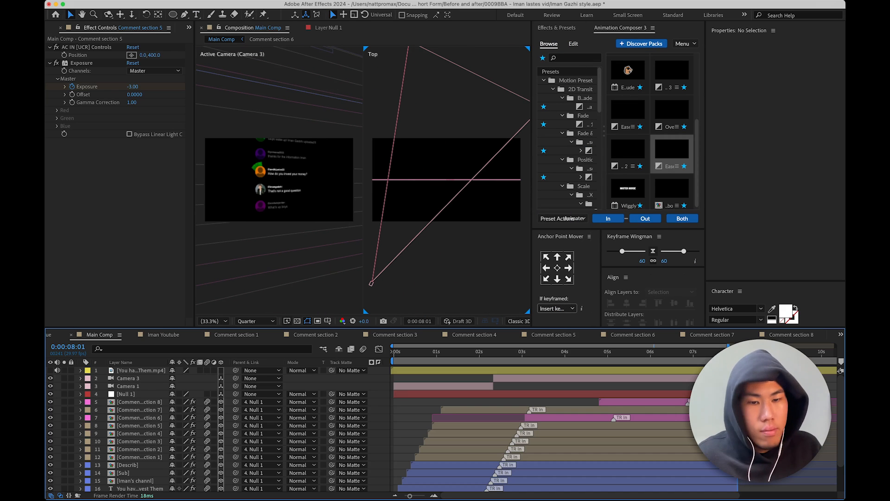
{"action": "left_click_drag", "start_coordinate": [737, 352], "coordinate": [739, 352]}
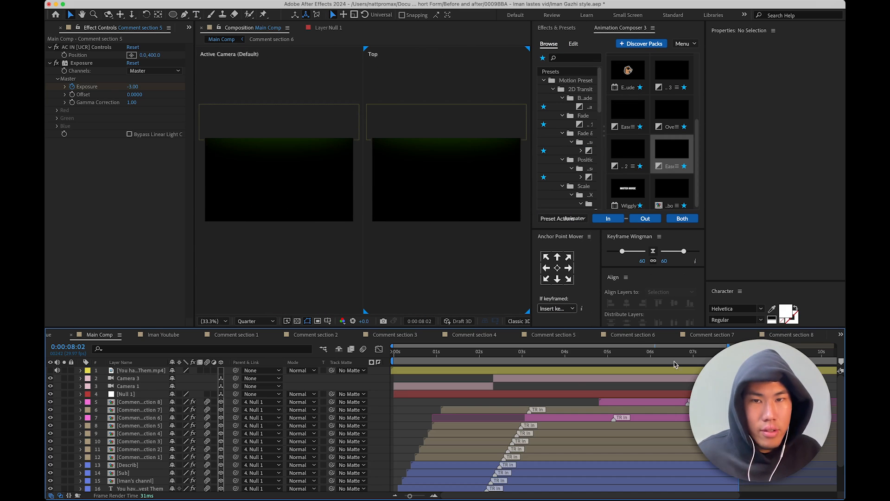
{"action": "scroll", "coordinate": [728, 385], "scroll_direction": "up", "scroll_amount": 3}
{"action": "scroll", "coordinate": [728, 385], "scroll_direction": "right", "scroll_amount": 10}
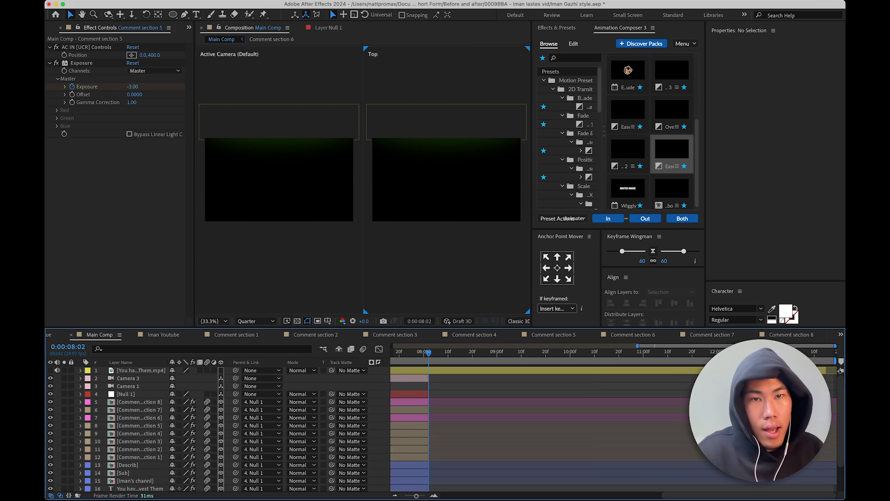
{"action": "scroll", "coordinate": [547, 389], "scroll_direction": "left", "scroll_amount": 10}
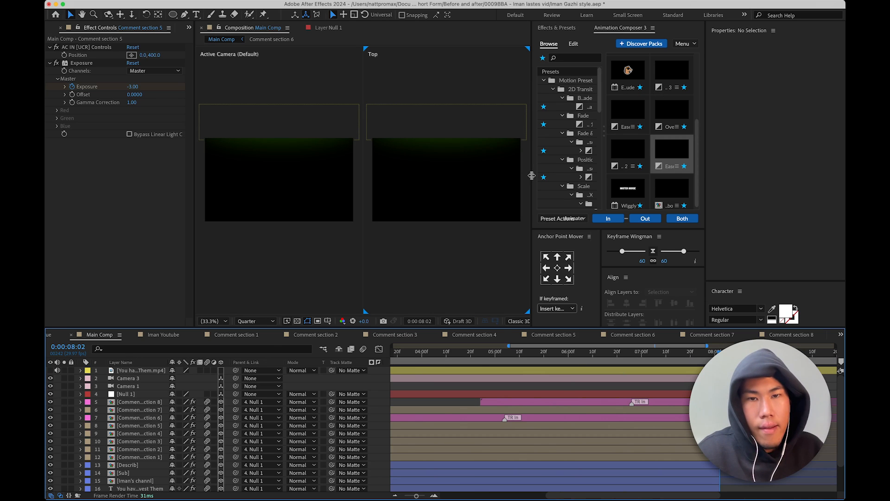
{"action": "left_click_drag", "start_coordinate": [531, 175], "coordinate": [416, 176]}
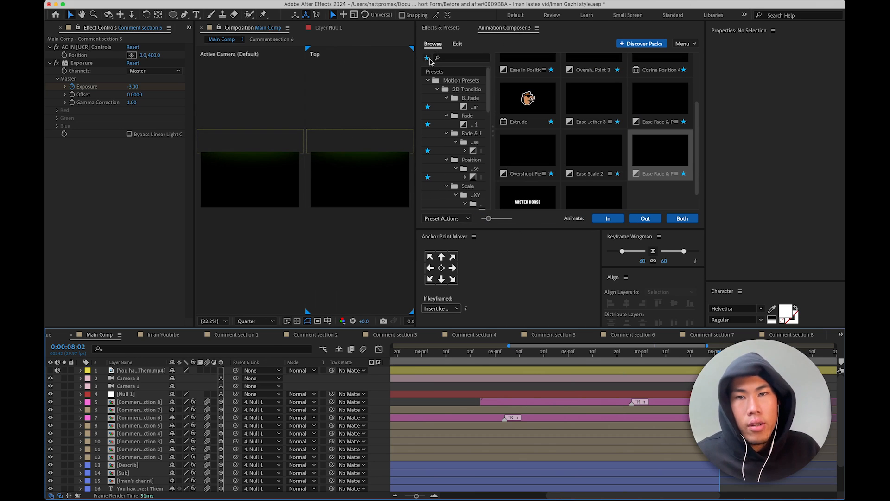
{"action": "left_click", "coordinate": [427, 59]}
- Find the Counter Basic precomp among Animation Composer's timers and counters and add it to Main Comp
{"action": "scroll", "coordinate": [467, 106], "scroll_direction": "down", "scroll_amount": 8}
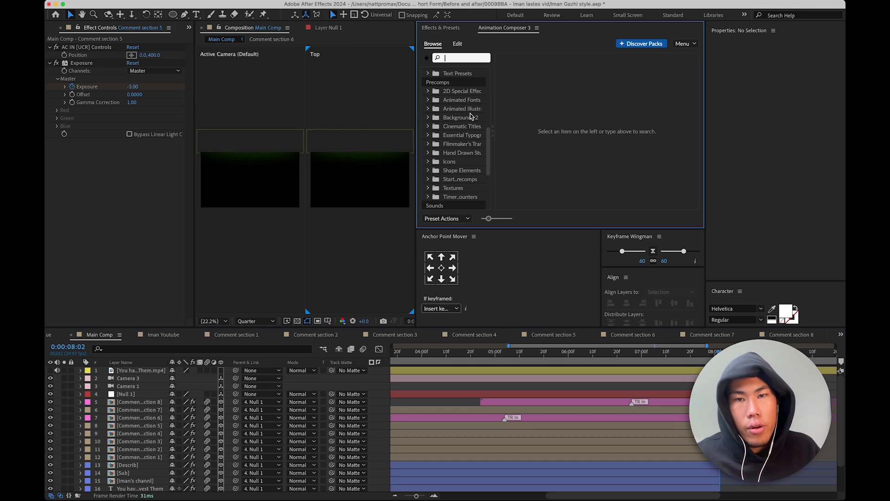
{"action": "left_click", "coordinate": [456, 117]}
{"action": "left_click", "coordinate": [456, 135]}
{"action": "scroll", "coordinate": [457, 136], "scroll_direction": "down", "scroll_amount": 1}
{"action": "scroll", "coordinate": [457, 135], "scroll_direction": "down", "scroll_amount": 3}
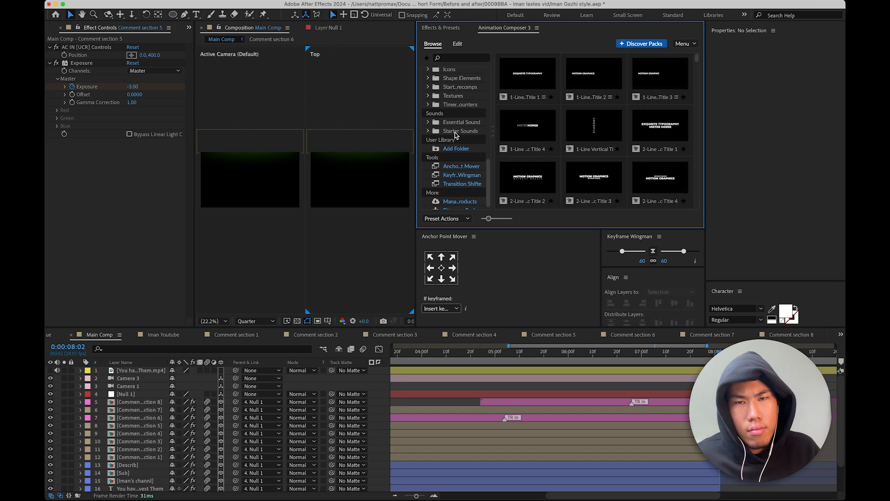
{"action": "left_click", "coordinate": [458, 113]}
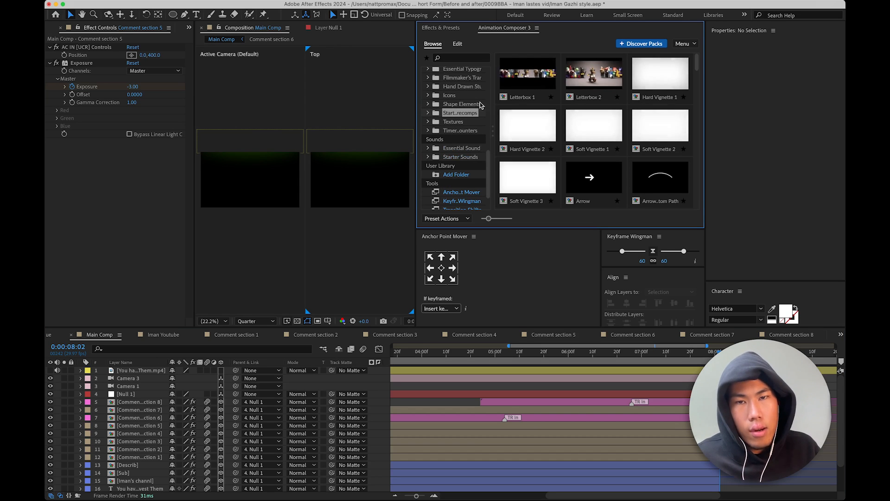
{"action": "scroll", "coordinate": [463, 120], "scroll_direction": "up", "scroll_amount": 3}
{"action": "scroll", "coordinate": [465, 140], "scroll_direction": "up", "scroll_amount": 2}
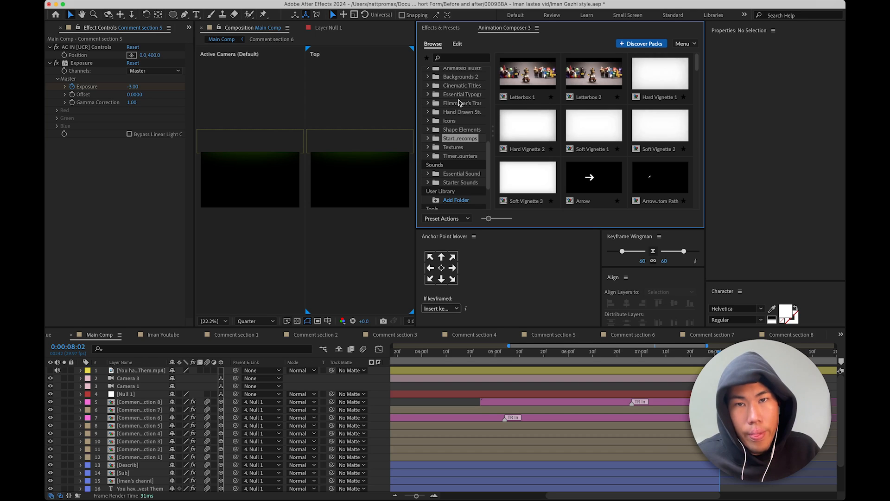
{"action": "left_click", "coordinate": [461, 158]}
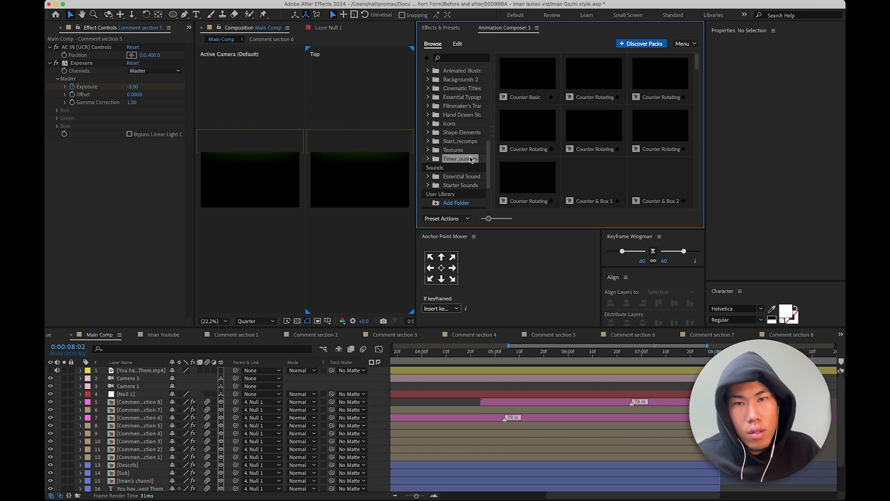
{"action": "left_click", "coordinate": [549, 90]}
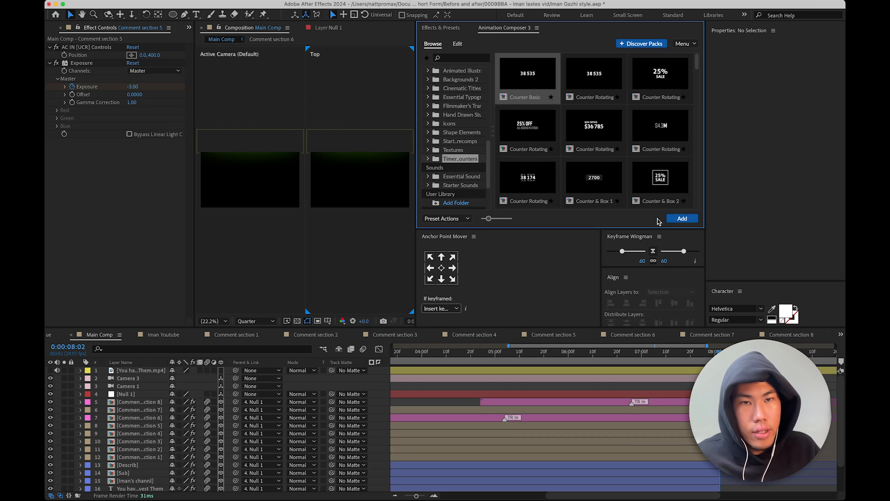
{"action": "left_click", "coordinate": [679, 221]}
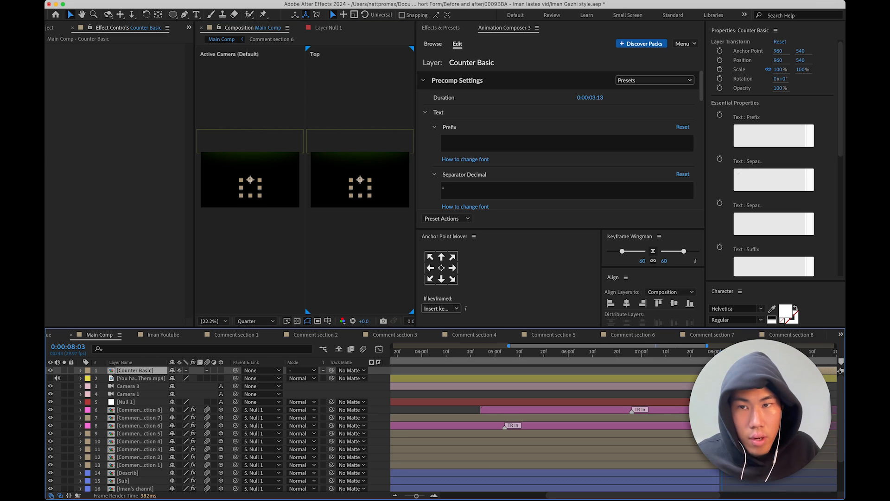
- Disable Animate In and Animate Out for Counter Basic and enlarge the active camera view
{"action": "scroll", "coordinate": [566, 131], "scroll_direction": "down", "scroll_amount": 10}
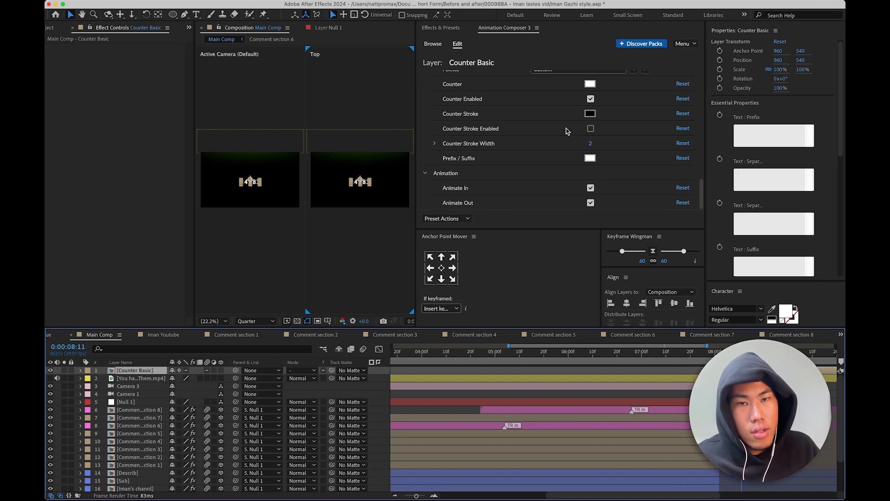
{"action": "left_click", "coordinate": [591, 202]}
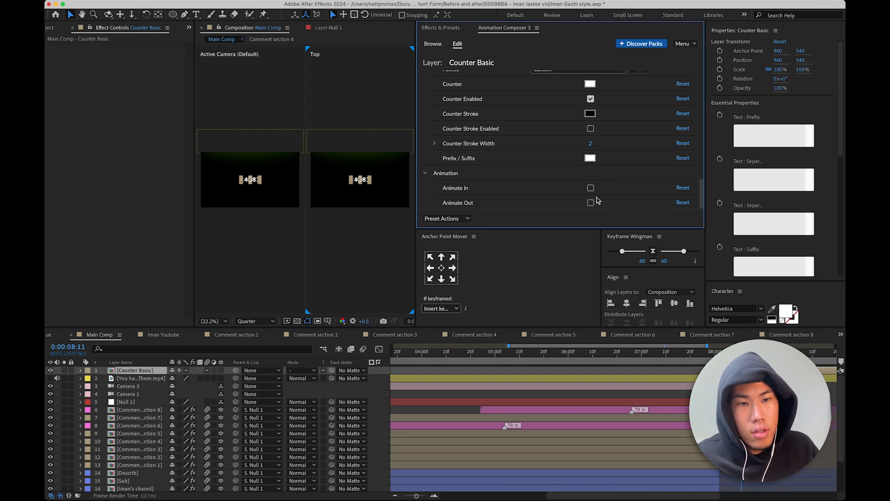
{"action": "scroll", "coordinate": [603, 183], "scroll_direction": "up", "scroll_amount": 10}
{"action": "scroll", "coordinate": [261, 178], "scroll_direction": "up", "scroll_amount": 3}
{"action": "left_click", "coordinate": [214, 321]}
{"action": "left_click", "coordinate": [222, 330]}
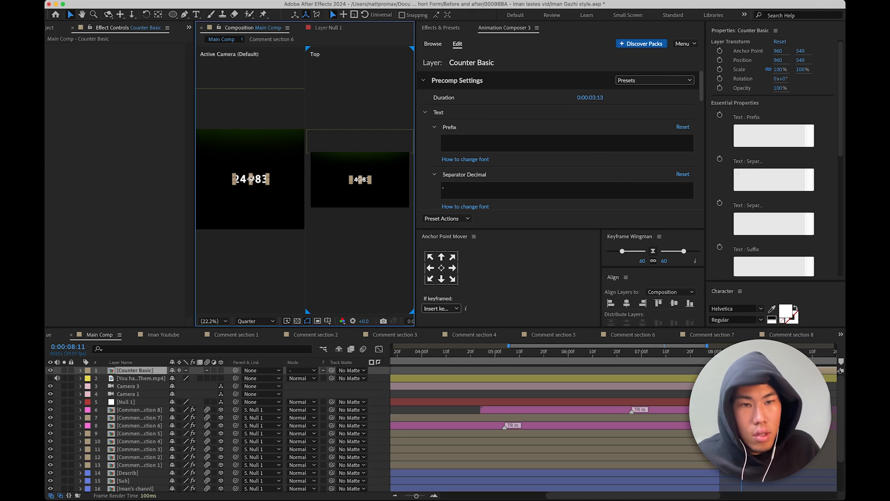
- Set Counter Basic's thousands separator to a comma
{"action": "scroll", "coordinate": [470, 115], "scroll_direction": "down", "scroll_amount": 3}
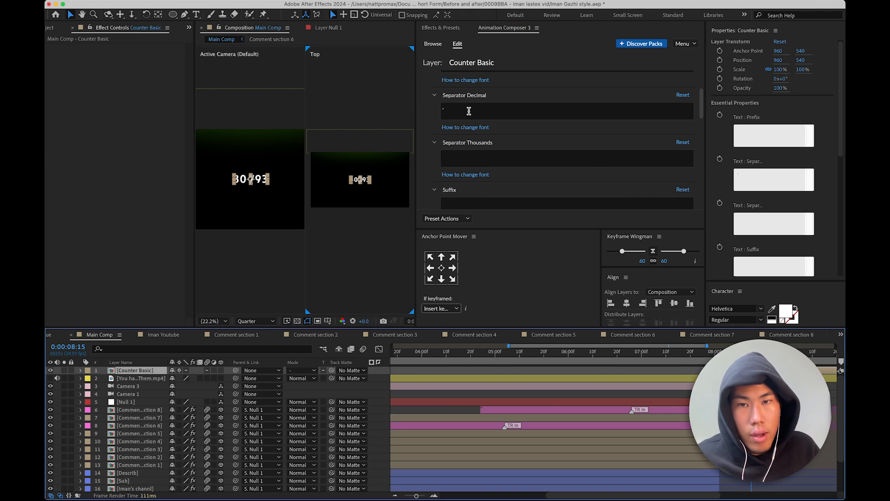
{"action": "left_click", "coordinate": [472, 155]}
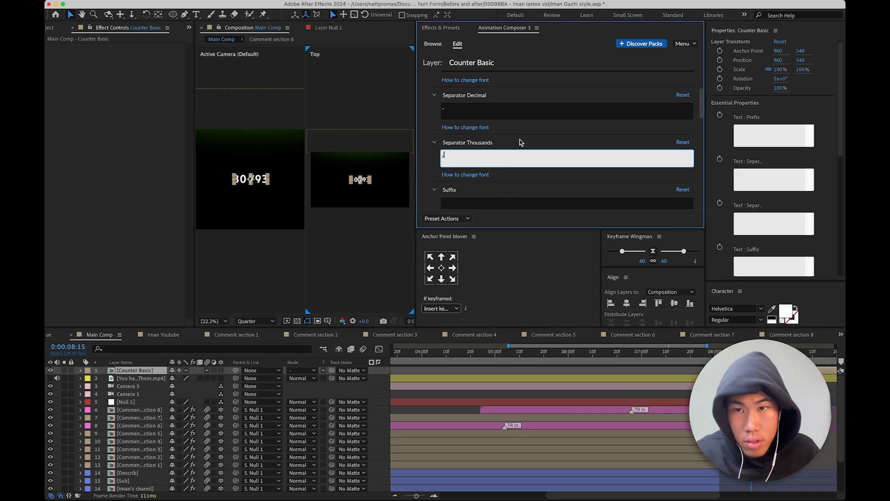
{"action": "left_click", "coordinate": [509, 189]}
{"action": "scroll", "coordinate": [485, 168], "scroll_direction": "down", "scroll_amount": 1}
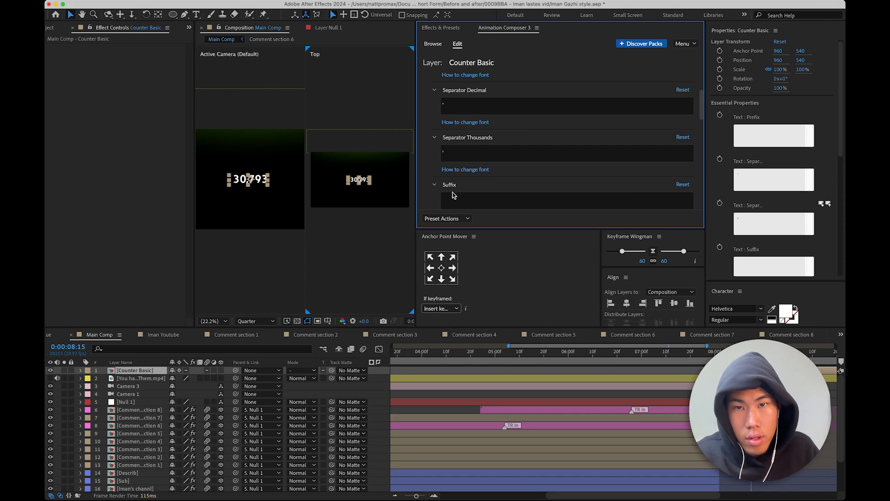
- Try a $ sign as Counter Basic's suffix and clear the suffix text
{"action": "left_click", "coordinate": [454, 200]}
{"action": "type", "text": "$"}
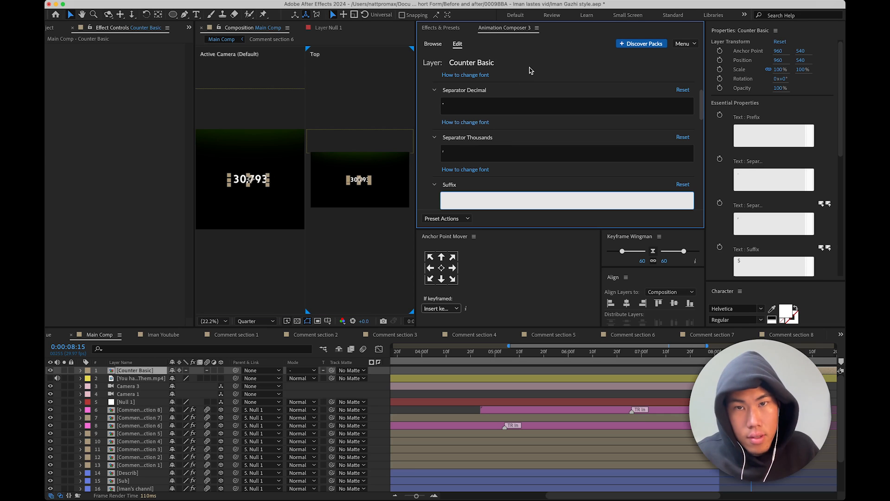
{"action": "scroll", "coordinate": [477, 125], "scroll_direction": "down", "scroll_amount": 5}
{"action": "scroll", "coordinate": [476, 153], "scroll_direction": "up", "scroll_amount": 6}
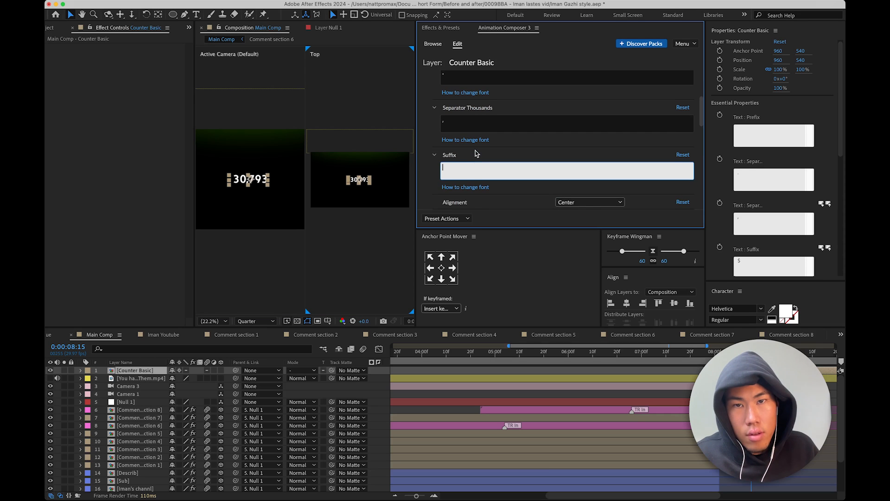
- Set the Counter Basic layer's Prefix text to $
{"action": "scroll", "coordinate": [473, 139], "scroll_direction": "up", "scroll_amount": 4}
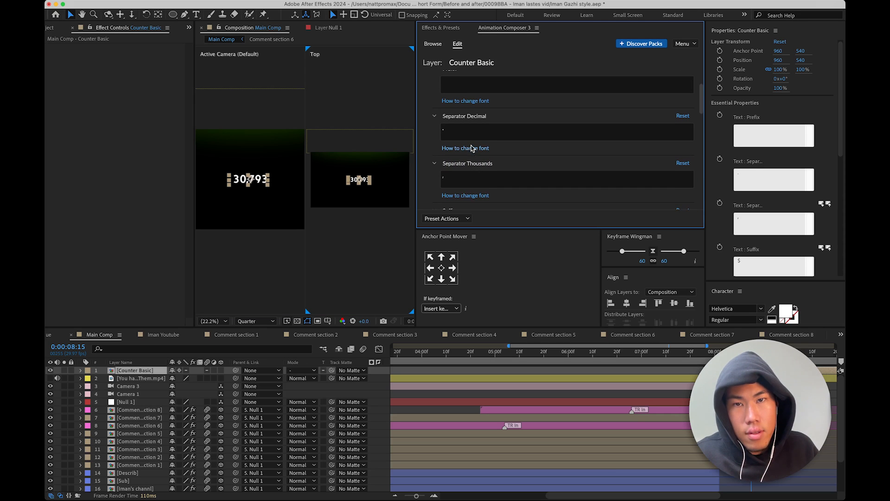
{"action": "left_click", "coordinate": [461, 117]}
{"action": "type", "text": "$"}
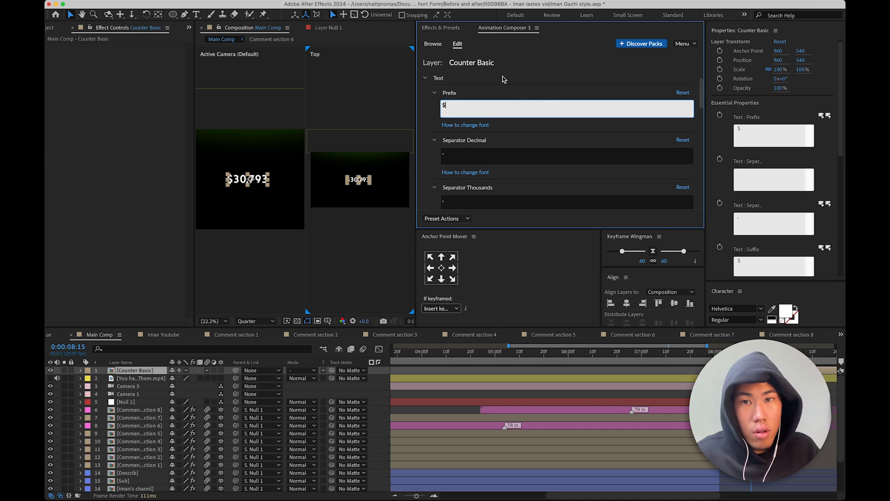
- Set the counter's Count From, To values to 1000000 and 20000000
{"action": "scroll", "coordinate": [546, 83], "scroll_direction": "down", "scroll_amount": 5}
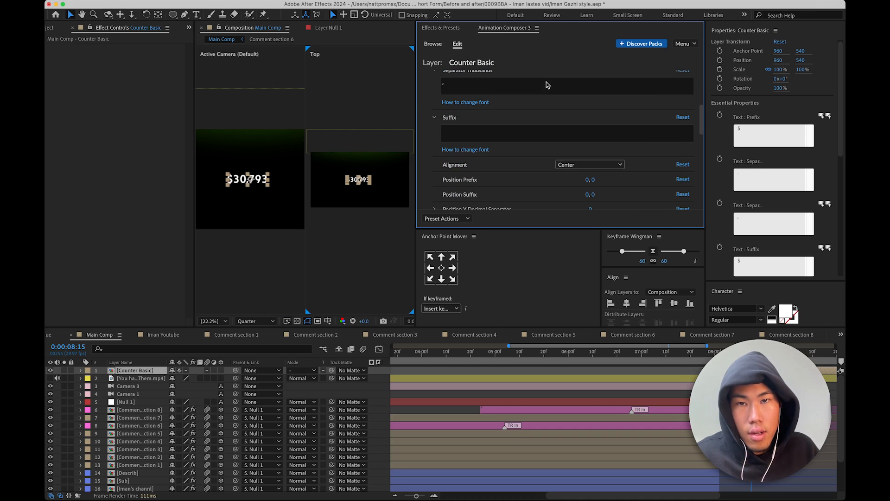
{"action": "scroll", "coordinate": [521, 134], "scroll_direction": "down", "scroll_amount": 5}
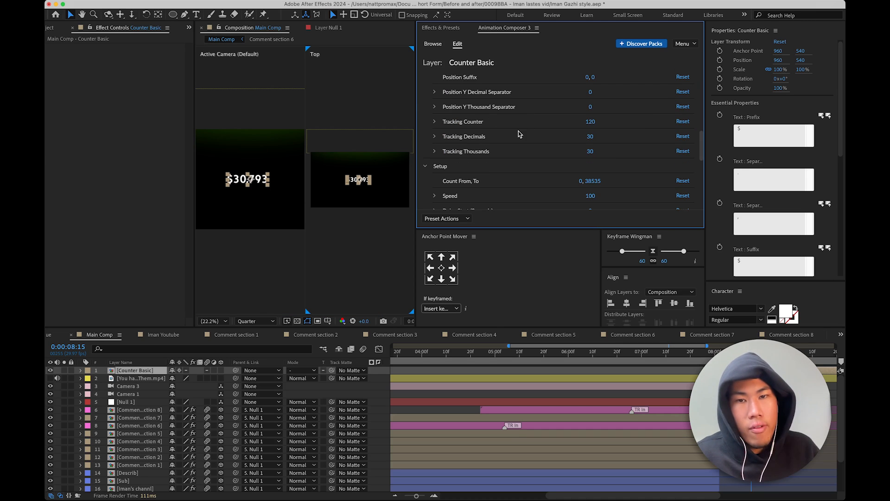
{"action": "left_click", "coordinate": [582, 182]}
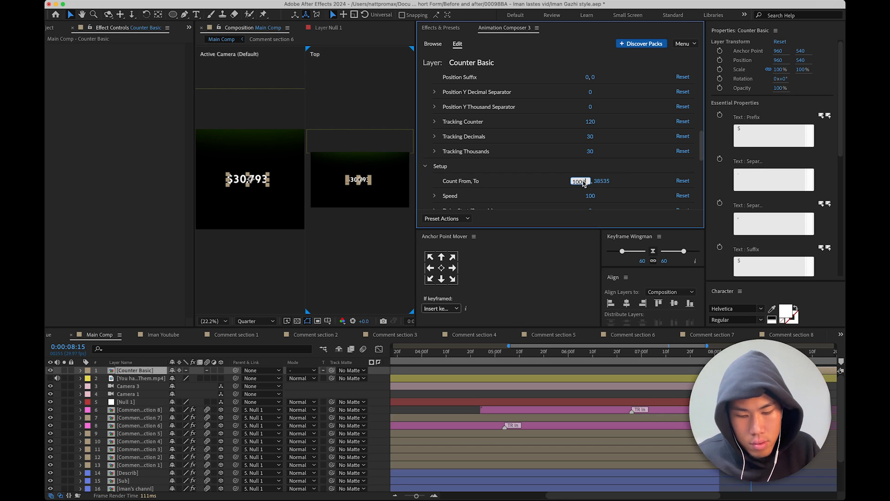
{"action": "key", "text": "Return"}
{"action": "left_click", "coordinate": [604, 182]}
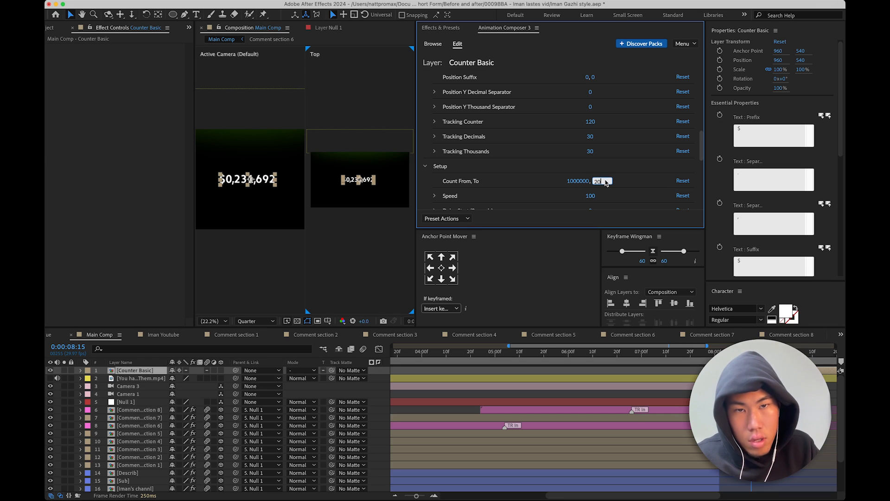
{"action": "type", "text": "20000000"}
{"action": "key", "text": "Return"}
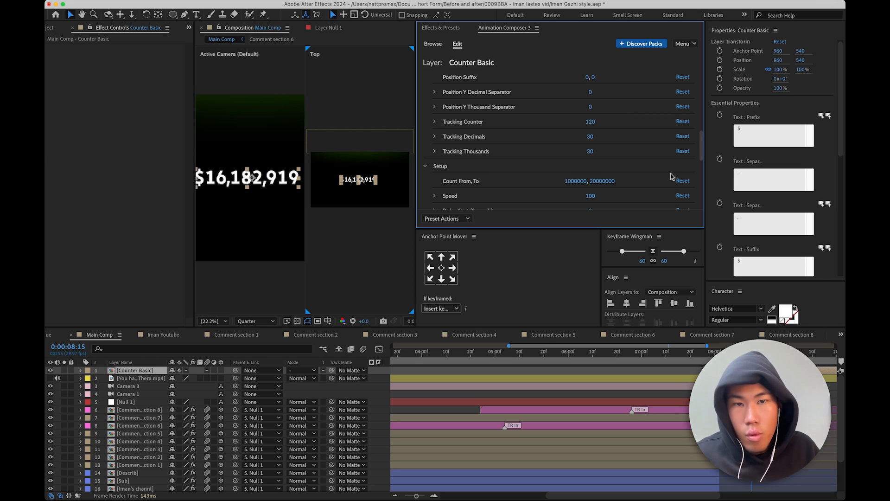
- Lower the counter's Speed to about 72, set its Easing to 0, and preview the count
{"action": "scroll", "coordinate": [543, 185], "scroll_direction": "down", "scroll_amount": 3}
{"action": "left_click_drag", "start_coordinate": [591, 155], "coordinate": [565, 164]}
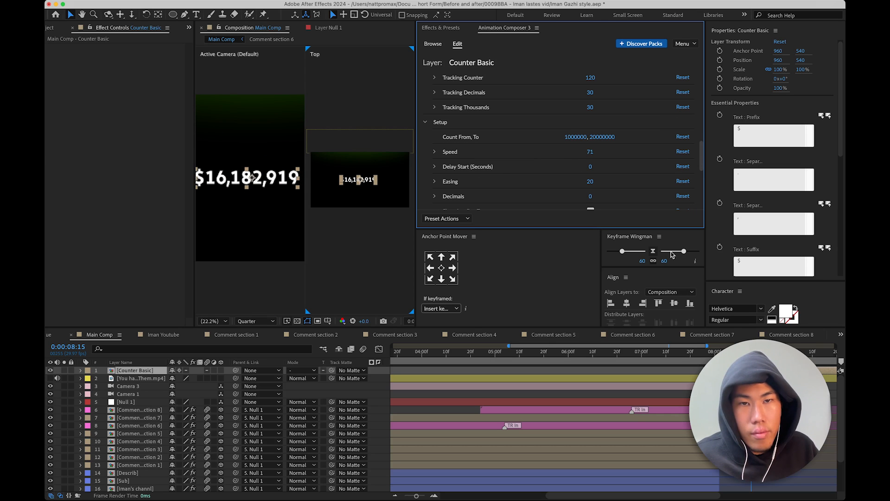
{"action": "left_click", "coordinate": [717, 352]}
{"action": "scroll", "coordinate": [614, 193], "scroll_direction": "down", "scroll_amount": 1}
{"action": "left_click_drag", "start_coordinate": [591, 178], "coordinate": [551, 184]}
{"action": "left_click", "coordinate": [594, 179]}
{"action": "type", "text": "0"}
{"action": "key", "text": "Return"}
{"action": "key", "text": "space"}
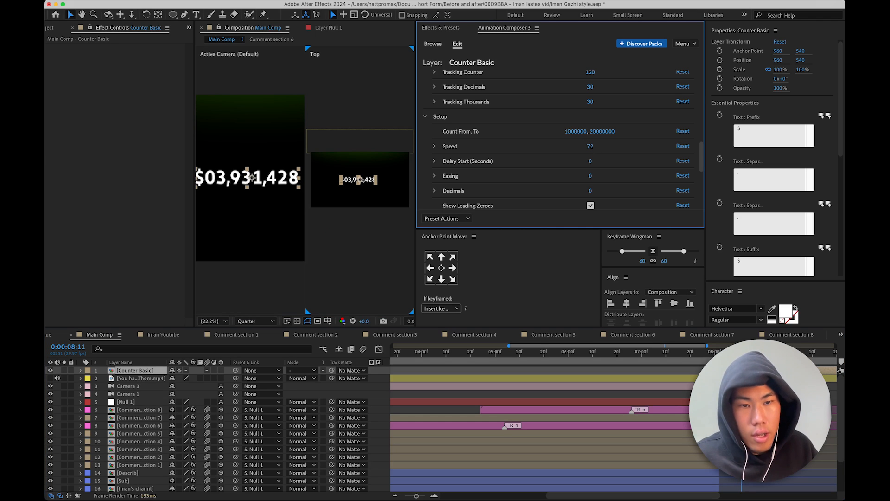
- Raise the counter's Speed to 81 and turn off Show Leading Zeroes
{"action": "left_click_drag", "start_coordinate": [590, 146], "coordinate": [637, 159]}
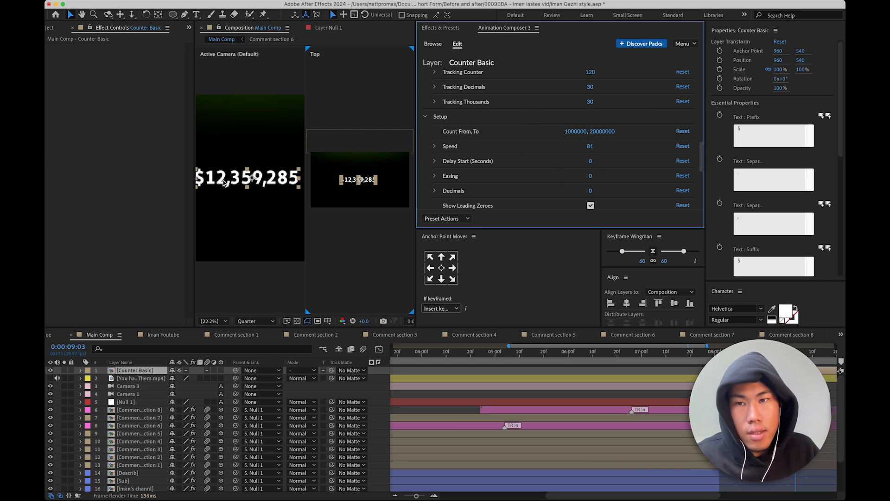
{"action": "left_click", "coordinate": [590, 206]}
{"action": "left_click_drag", "start_coordinate": [726, 352], "coordinate": [751, 352]}
{"action": "scroll", "coordinate": [216, 247], "scroll_direction": "down", "scroll_amount": 3}
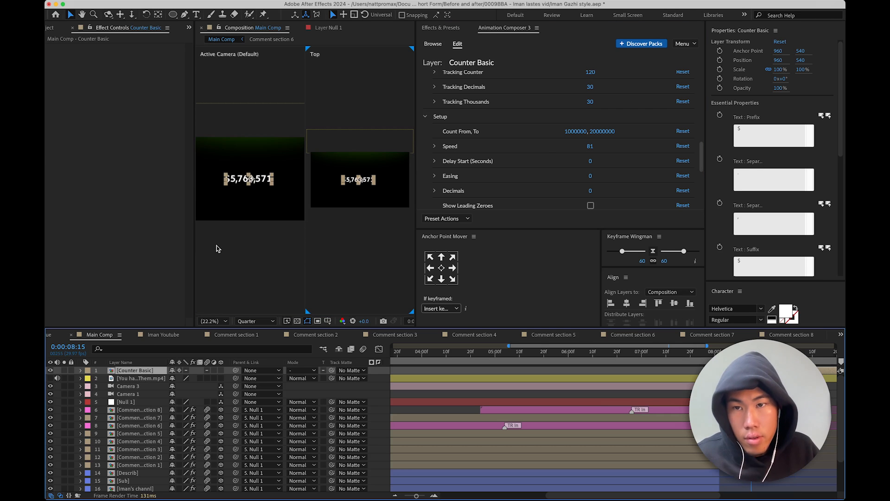
{"action": "scroll", "coordinate": [217, 247], "scroll_direction": "up", "scroll_amount": 1}
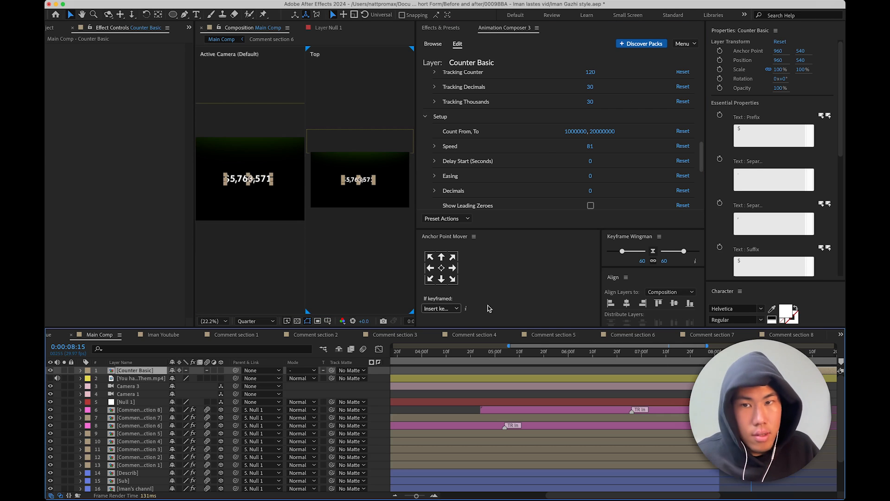
{"action": "scroll", "coordinate": [224, 232], "scroll_direction": "up", "scroll_amount": 1}
{"action": "scroll", "coordinate": [229, 233], "scroll_direction": "down", "scroll_amount": 1}
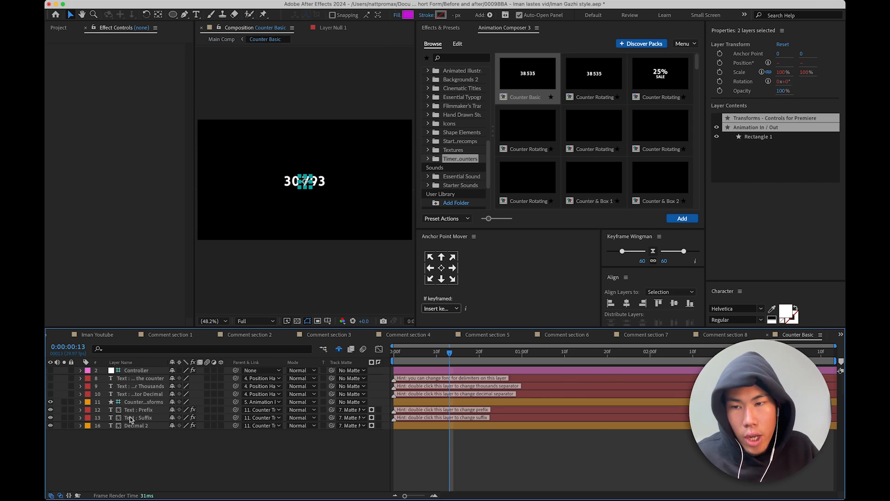
- Set the font of the Text : Prefix layer inside the Counter Basic composition to Helvetica Bold
{"action": "left_click", "coordinate": [148, 417]}
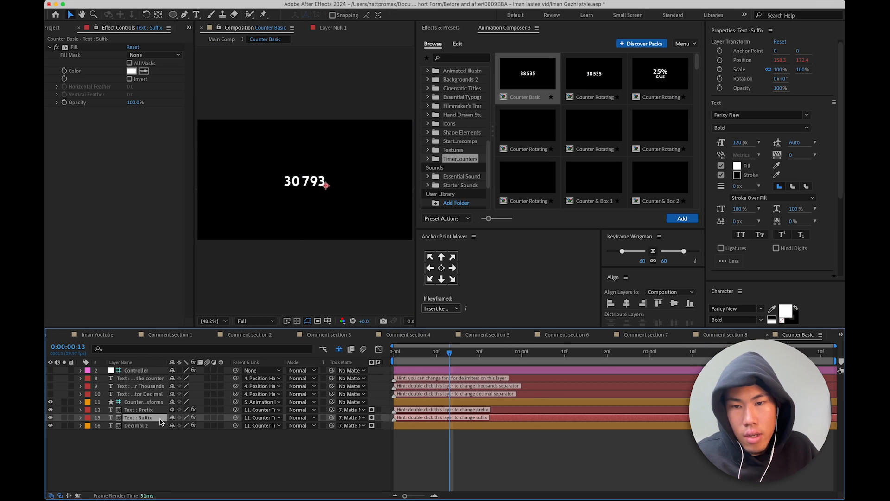
{"action": "left_click", "coordinate": [148, 410]}
{"action": "left_click", "coordinate": [752, 115]}
{"action": "type", "text": "h"}
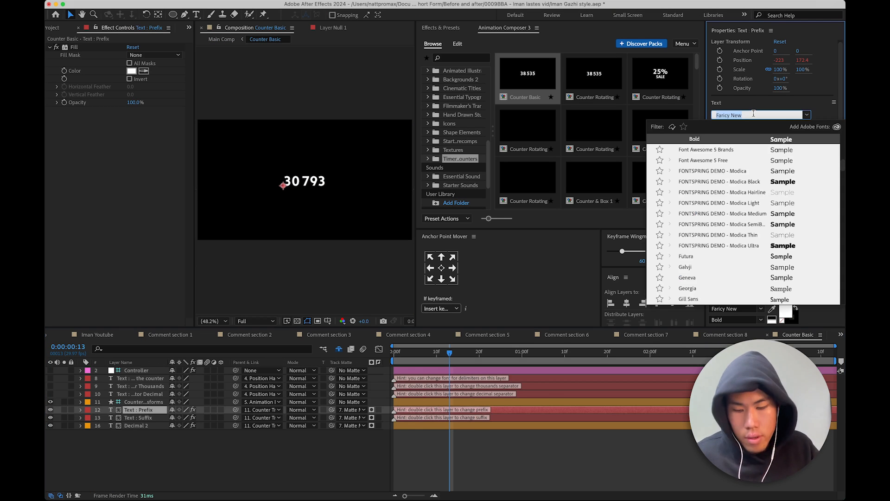
{"action": "type", "text": "elve"}
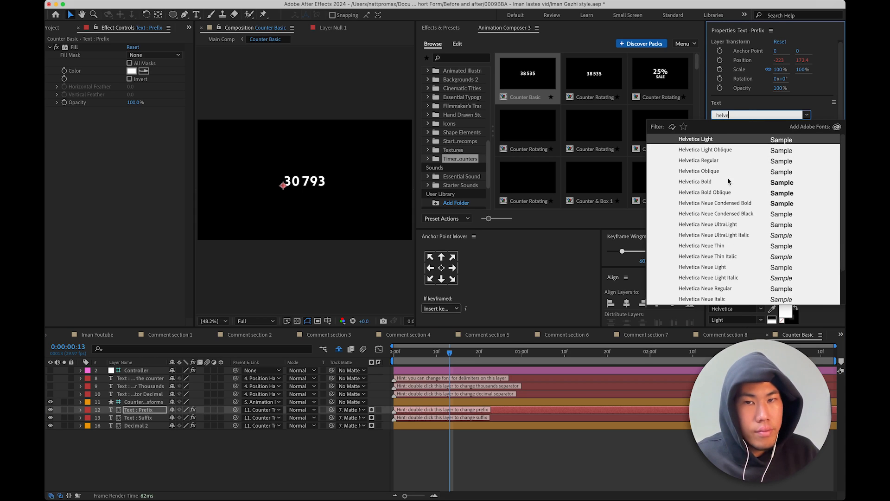
{"action": "left_click", "coordinate": [728, 181]}
- Set the font of the counter, thousands separator and decimal separator text layers together to Helvetica Bold
{"action": "left_click", "coordinate": [148, 393]}
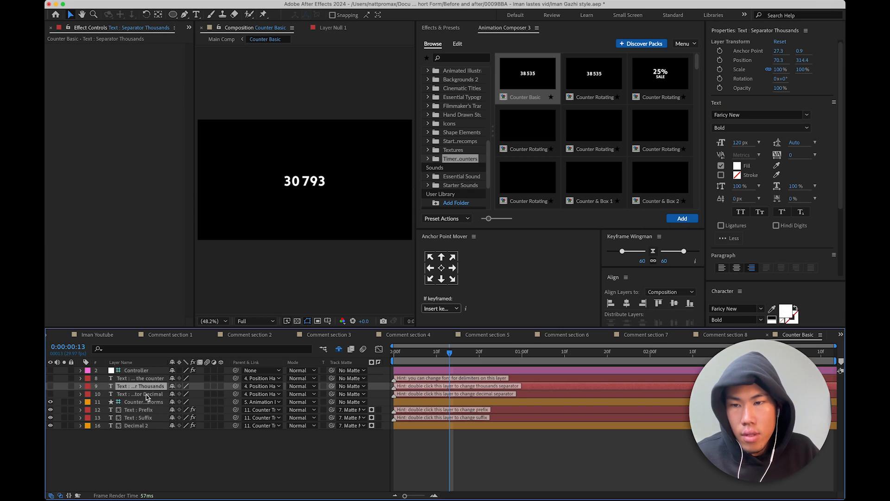
{"action": "left_click", "coordinate": [153, 386]}
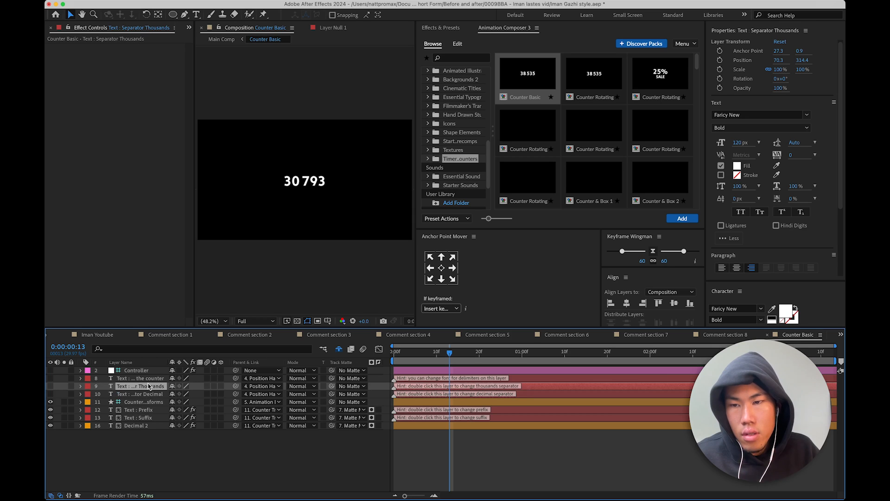
{"action": "left_click", "coordinate": [149, 378], "text": "super"}
{"action": "left_click", "coordinate": [149, 394], "text": "super"}
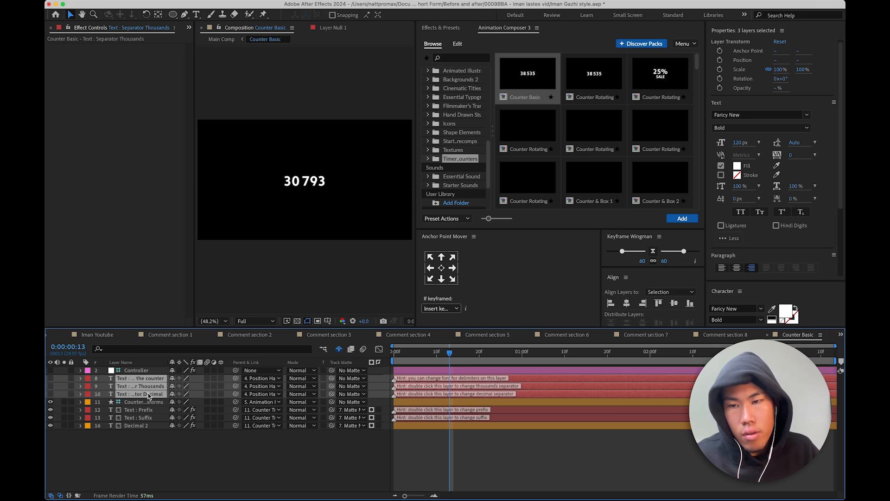
{"action": "left_click", "coordinate": [745, 116]}
{"action": "type", "text": "hel"}
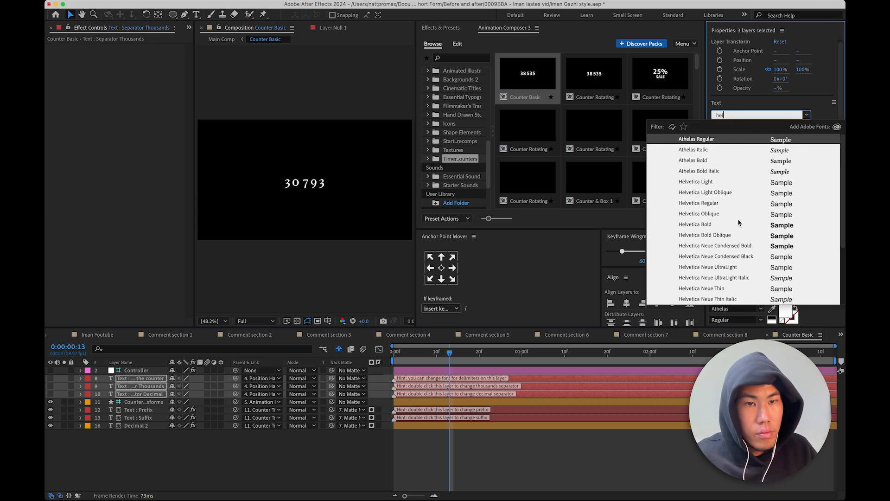
{"action": "left_click", "coordinate": [738, 224]}
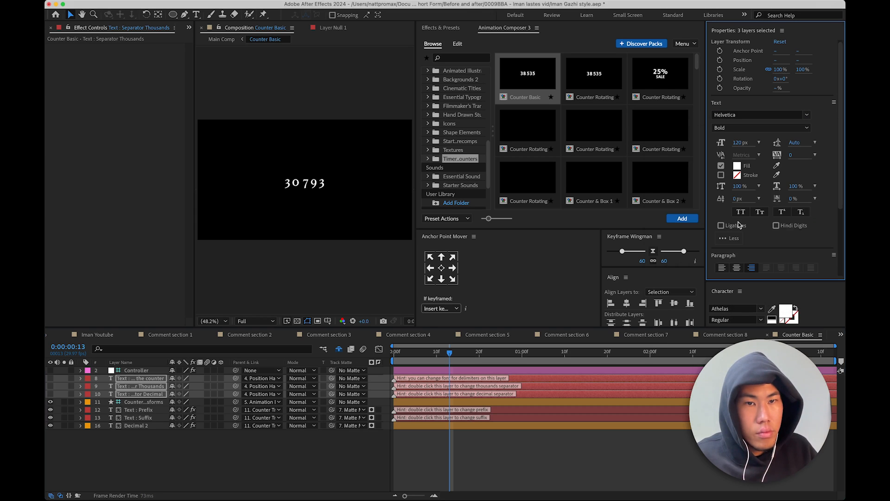
- Return to Main Comp and select the Counter Basic layer
{"action": "left_click", "coordinate": [442, 29]}
{"action": "left_click", "coordinate": [221, 39]}
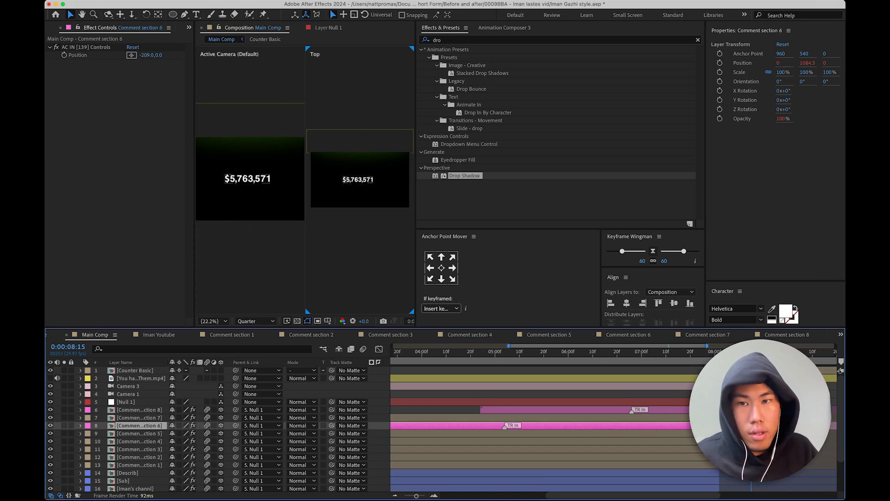
{"action": "left_click", "coordinate": [222, 320]}
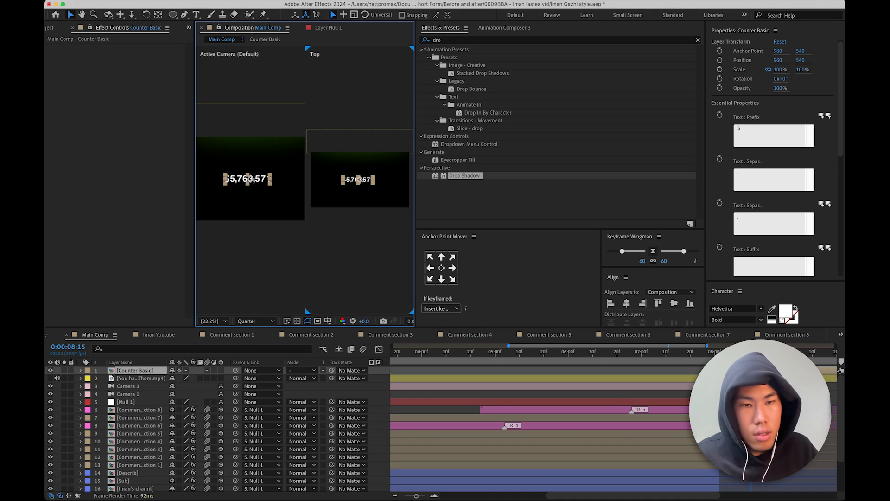
- Try Counter Basic as a 3D layer, and switch it back to 2D
{"action": "left_click", "coordinate": [225, 372]}
{"action": "left_click", "coordinate": [222, 371]}
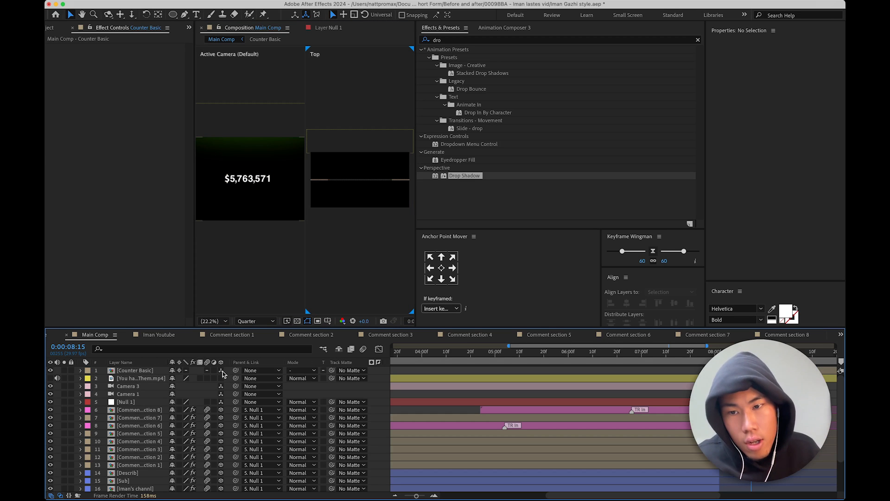
- Scale the Counter Basic layer up to 230% in both dimensions
{"action": "left_click", "coordinate": [135, 371]}
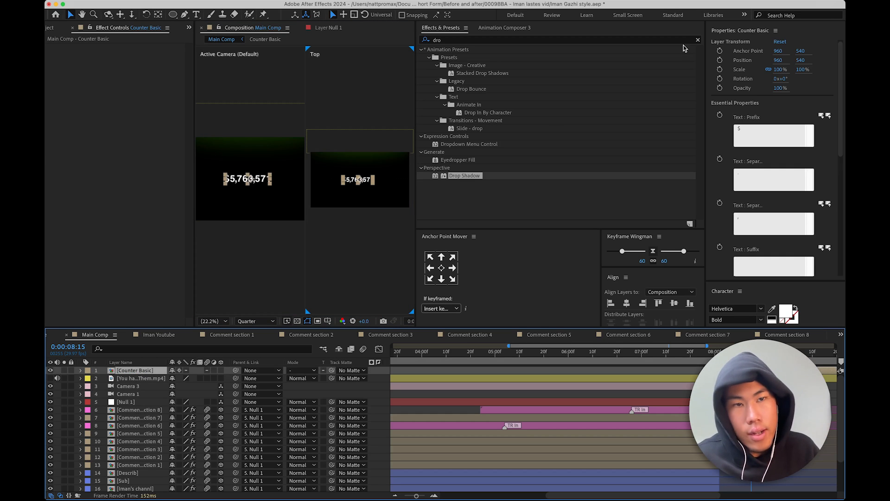
{"action": "left_click", "coordinate": [784, 69]}
{"action": "left_click_drag", "start_coordinate": [783, 69], "coordinate": [844, 68]}
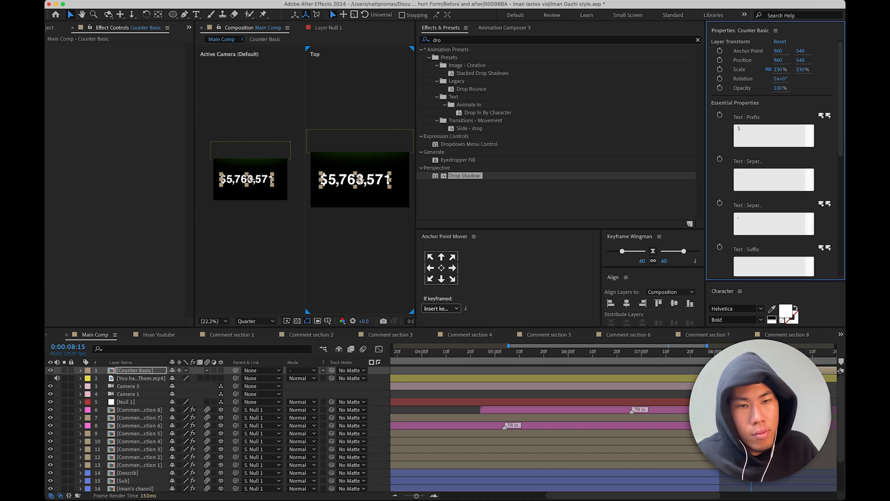
{"action": "right_click", "coordinate": [741, 370]}
{"action": "left_click", "coordinate": [833, 433]}
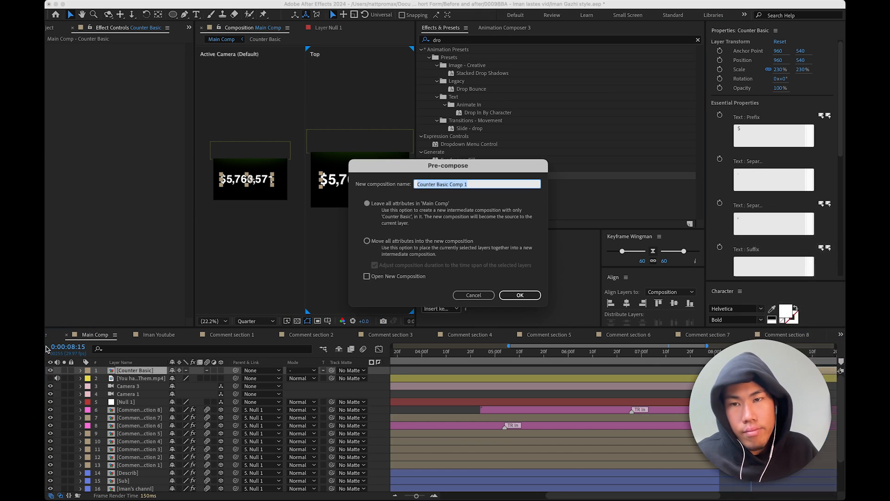
{"action": "left_click", "coordinate": [463, 297]}
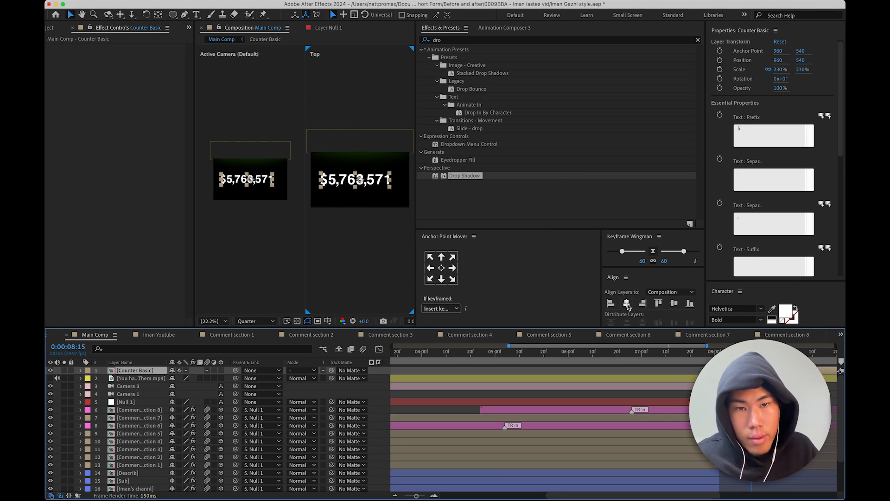
- Center the Counter Basic layer's anchor point and align the layer to the horizontal center of the composition
{"action": "left_click", "coordinate": [441, 269]}
{"action": "left_click", "coordinate": [626, 305]}
- Pre-compose the Counter Basic layer as "Counter", moving all attributes into the new composition, and deselect it
{"action": "right_click", "coordinate": [751, 371]}
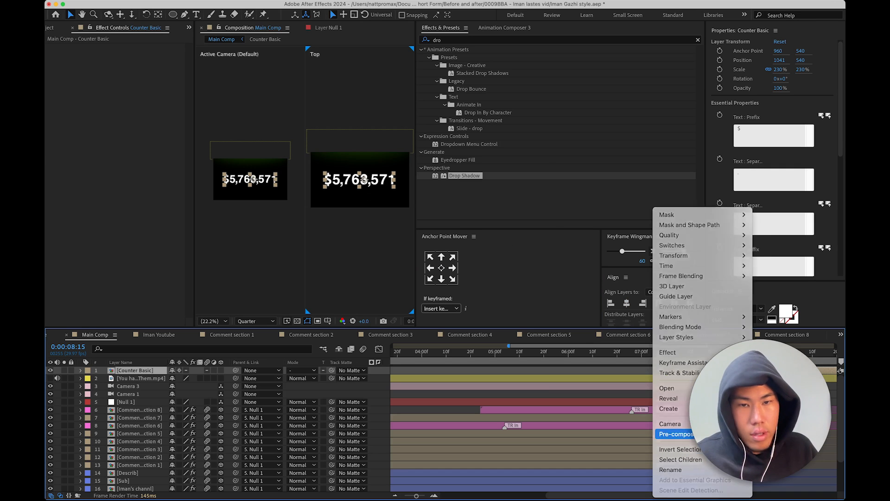
{"action": "left_click", "coordinate": [676, 434]}
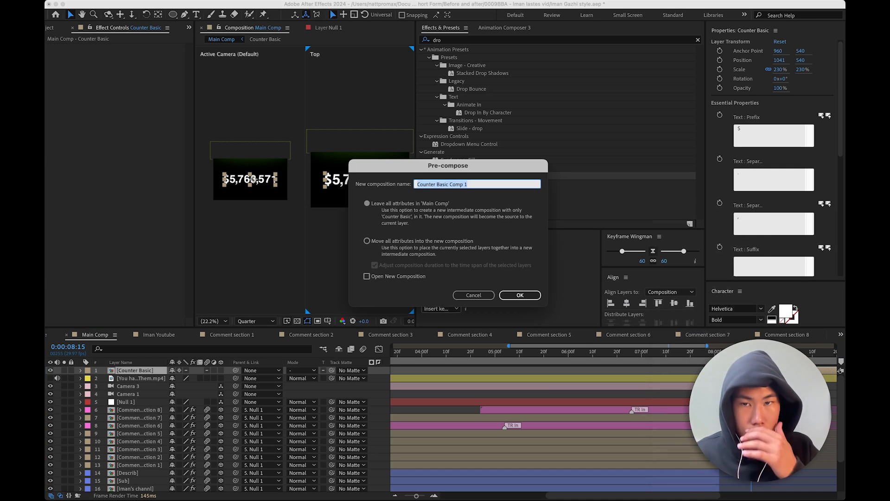
{"action": "left_click", "coordinate": [414, 245]}
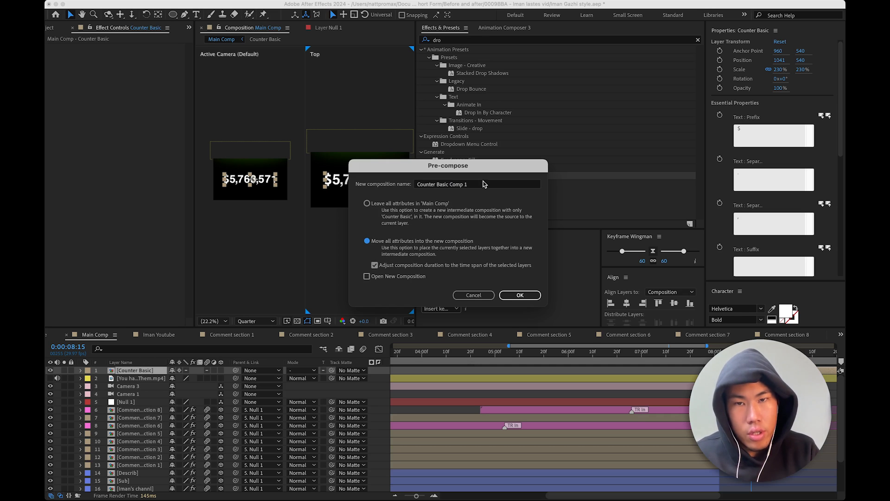
{"action": "left_click", "coordinate": [483, 184]}
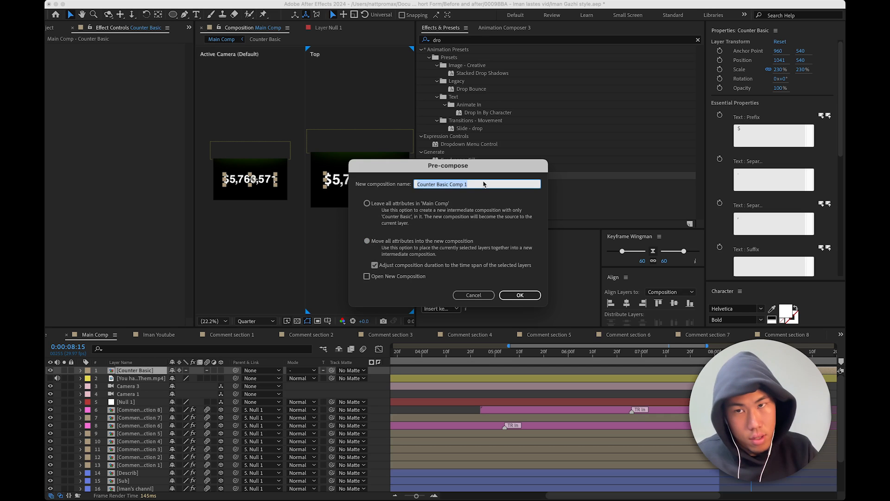
{"action": "type", "text": "Counter"}
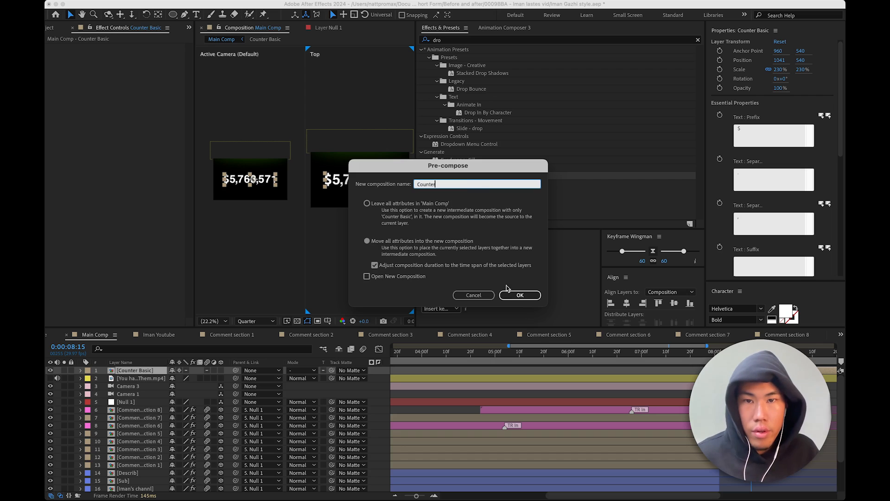
{"action": "left_click", "coordinate": [513, 295]}
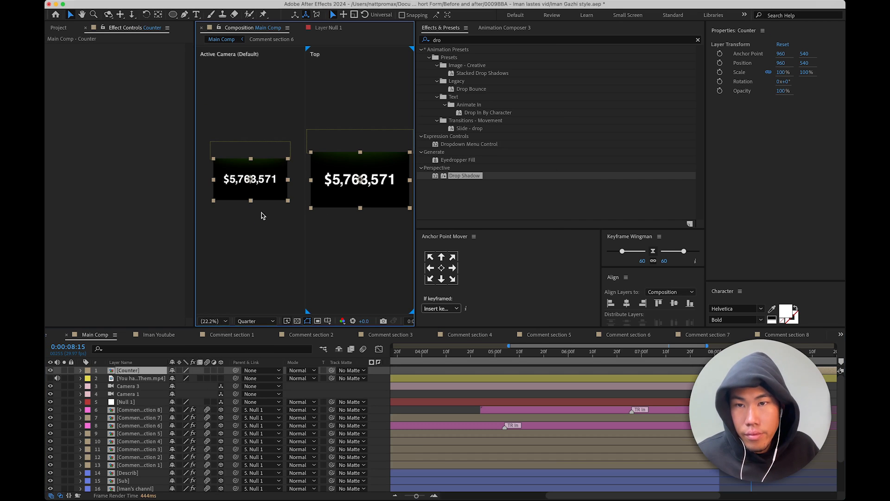
{"action": "left_click", "coordinate": [742, 394]}
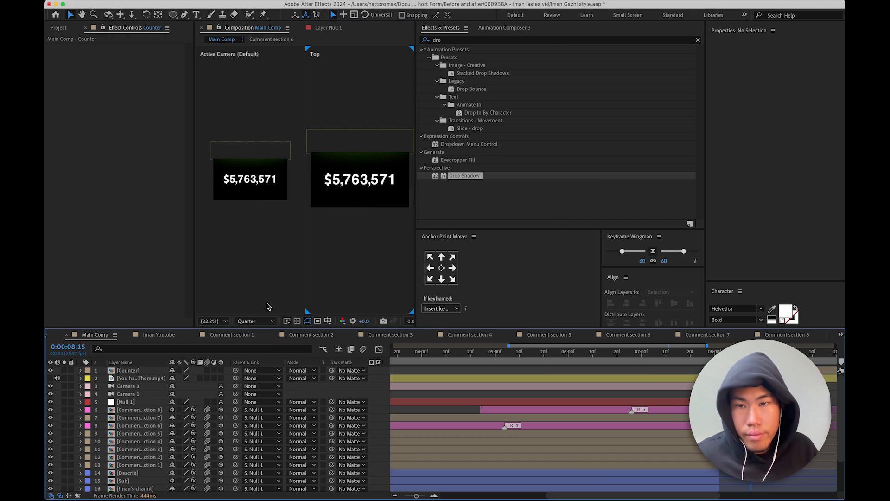
- Shift the Counter layer slightly earlier, split it at 0:00:08:02 and delete the part before the split
{"action": "left_click_drag", "start_coordinate": [751, 354], "coordinate": [719, 355]}
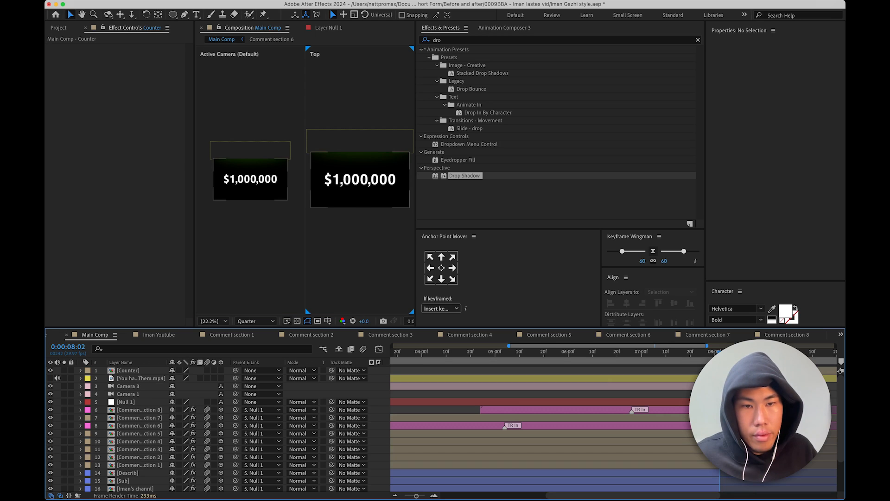
{"action": "left_click", "coordinate": [741, 370]}
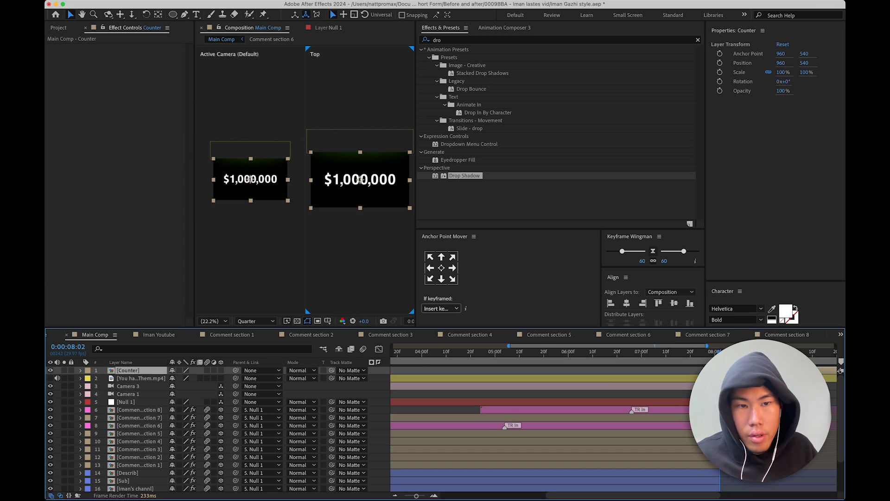
{"action": "left_click_drag", "start_coordinate": [742, 370], "coordinate": [727, 371]}
{"action": "key", "text": "super+d"}
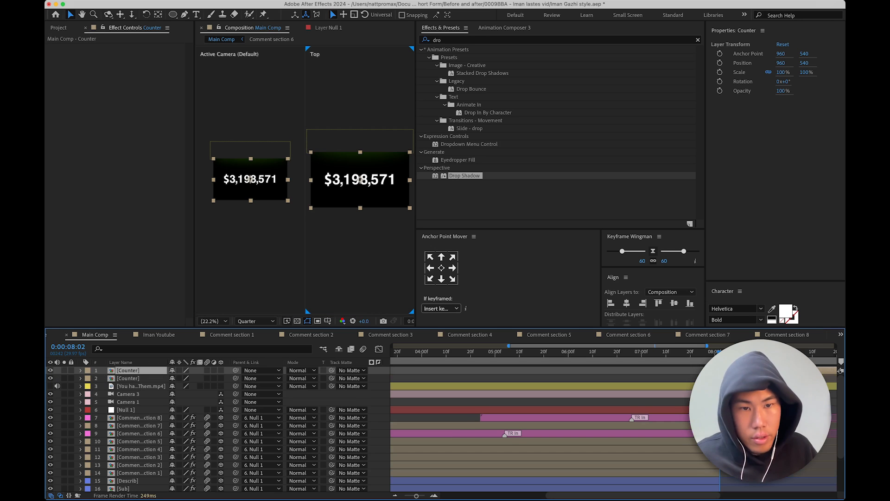
{"action": "key", "text": "Delete"}
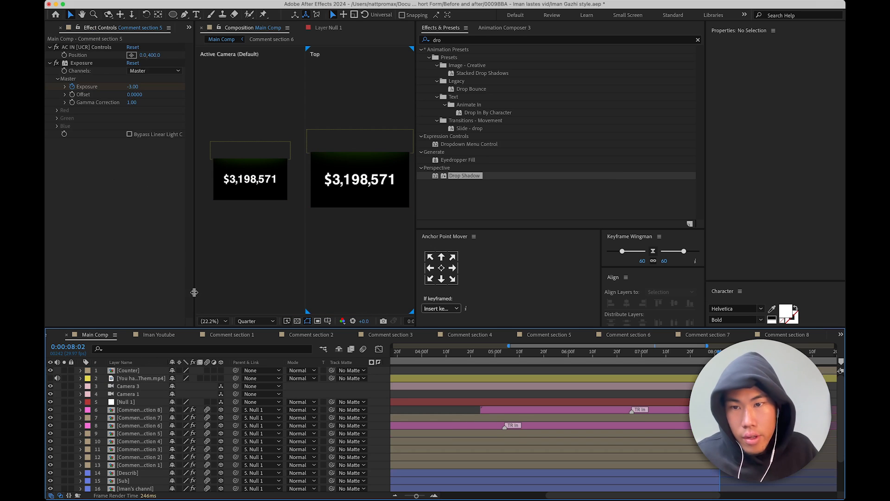
- Set the Counter layer's X position to 974
{"action": "left_click", "coordinate": [221, 321]}
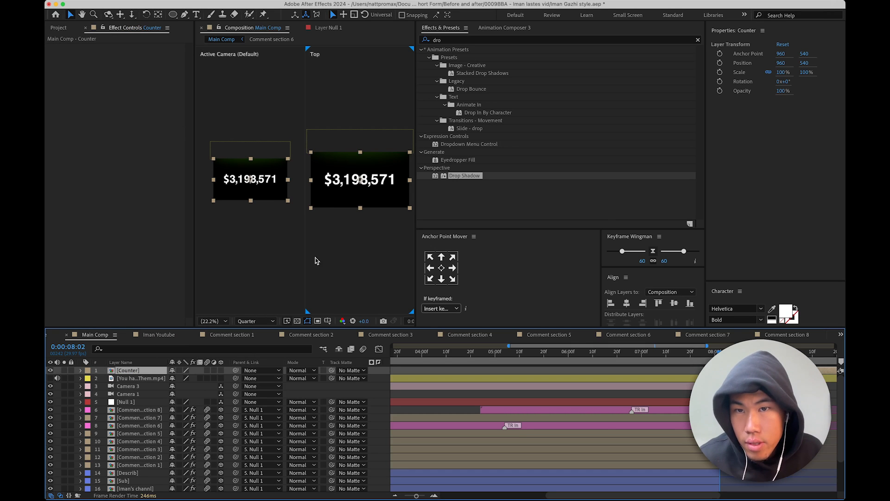
{"action": "left_click", "coordinate": [782, 62]}
{"action": "left_click_drag", "start_coordinate": [782, 62], "coordinate": [792, 64]}
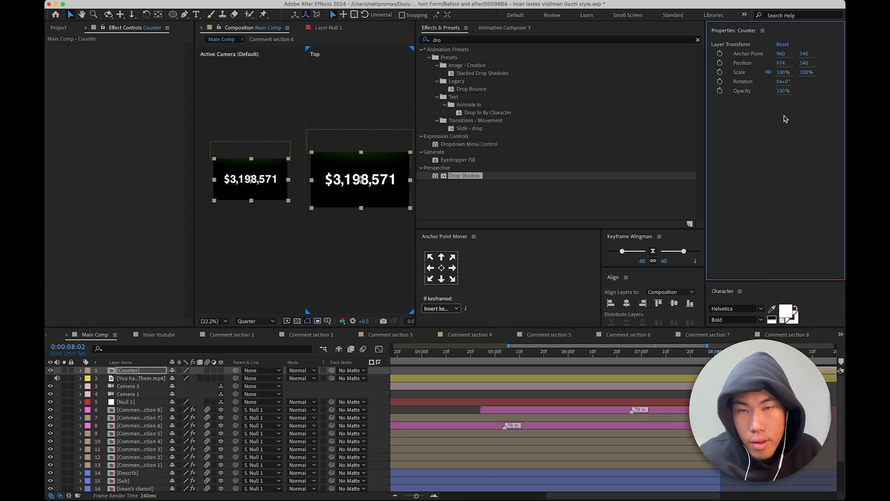
- Add a new camera layer to Main Comp
{"action": "left_click", "coordinate": [723, 409]}
{"action": "left_click", "coordinate": [644, 393]}
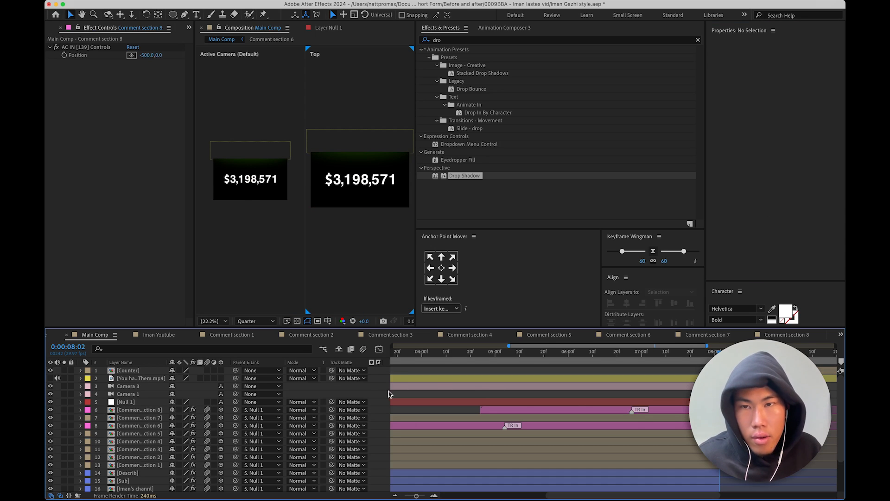
{"action": "right_click", "coordinate": [366, 394]}
{"action": "mouse_move", "coordinate": [401, 377]}
{"action": "left_click", "coordinate": [533, 422]}
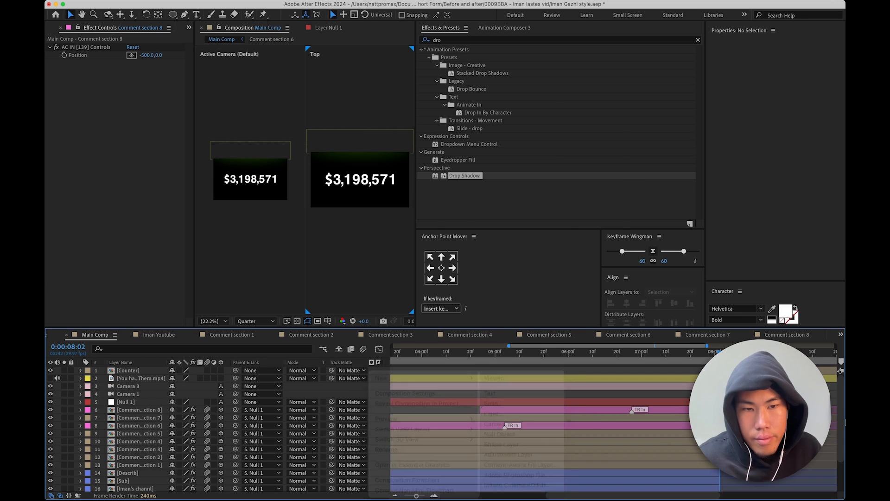
{"action": "left_click", "coordinate": [580, 339]}
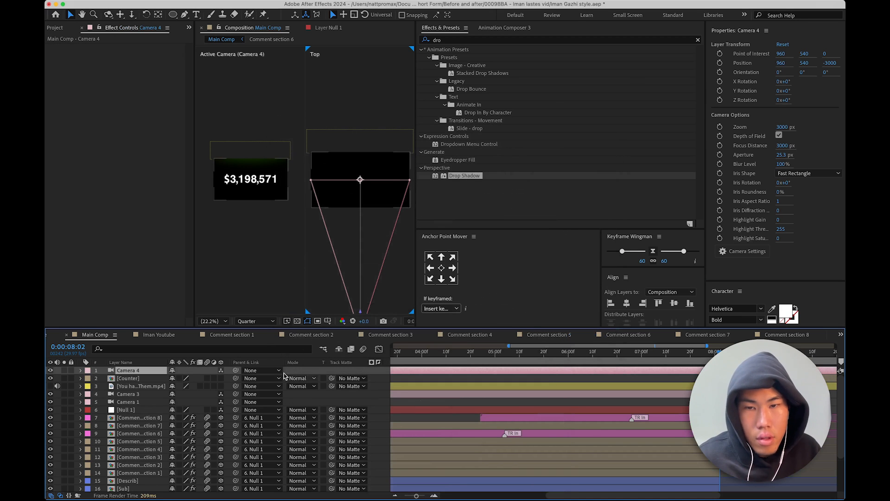
- Split the new camera layer at 0:00:08:02, delete the part before the split and select the remaining part
{"action": "key", "text": "super+shift+d"}
{"action": "left_click", "coordinate": [704, 378]}
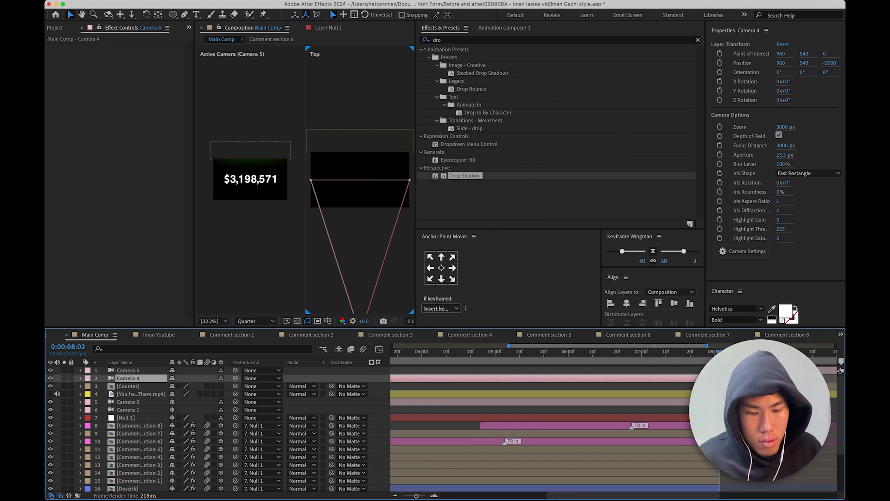
{"action": "key", "text": "Delete"}
{"action": "left_click", "coordinate": [740, 370]}
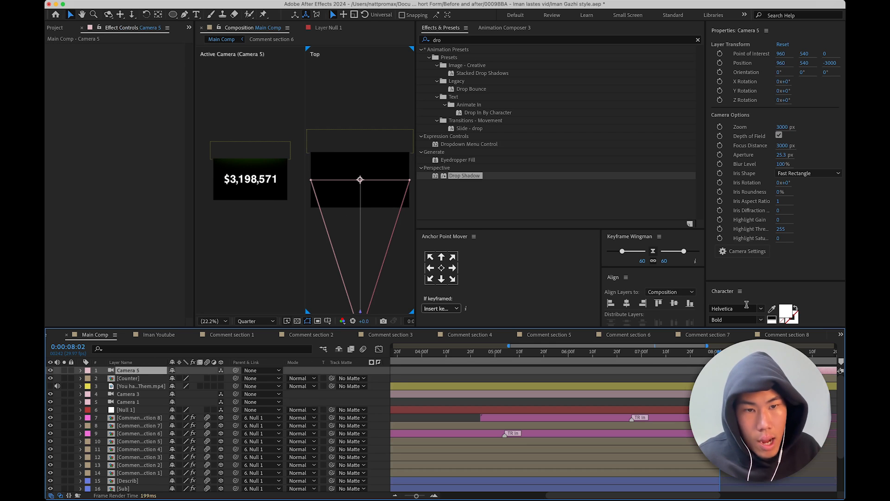
- Keyframe the camera's point of interest and position at 0:00:08:20, and at 0:00:08:02 move it forward to about Z -1182
{"action": "key", "text": "comma"}
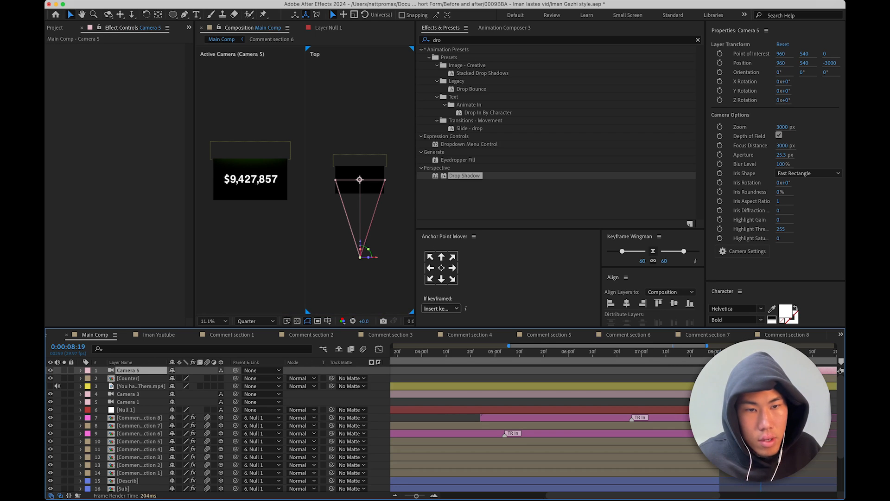
{"action": "left_click", "coordinate": [720, 62]}
{"action": "left_click", "coordinate": [719, 53]}
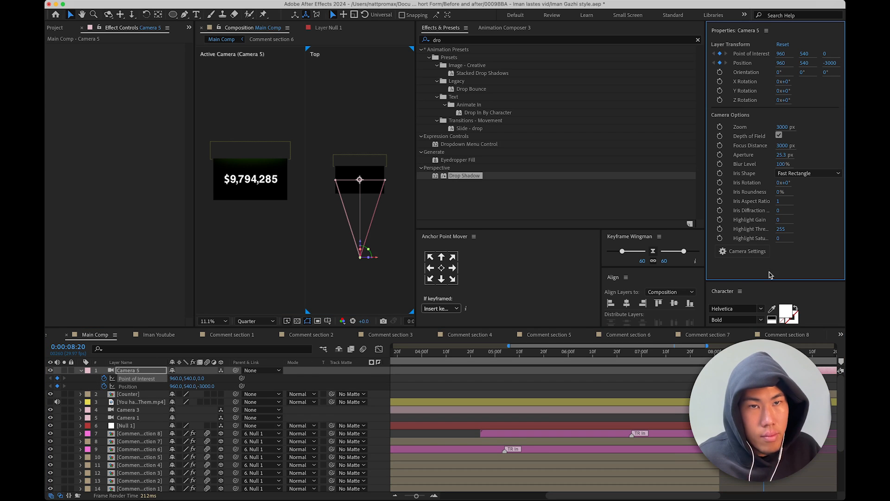
{"action": "left_click_drag", "start_coordinate": [730, 352], "coordinate": [720, 352]}
{"action": "left_click_drag", "start_coordinate": [364, 242], "coordinate": [364, 195]}
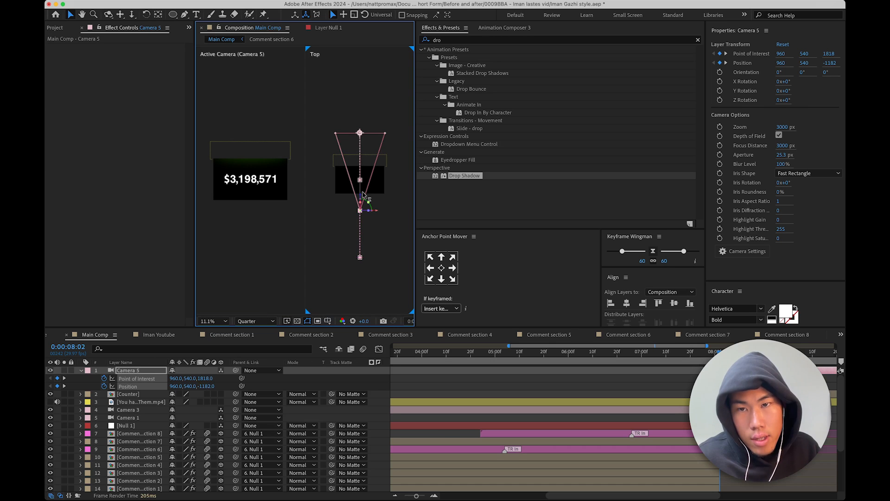
- Make the Counter layer 3D and pull the camera's starting position back to about Z -1398
{"action": "left_click", "coordinate": [128, 394]}
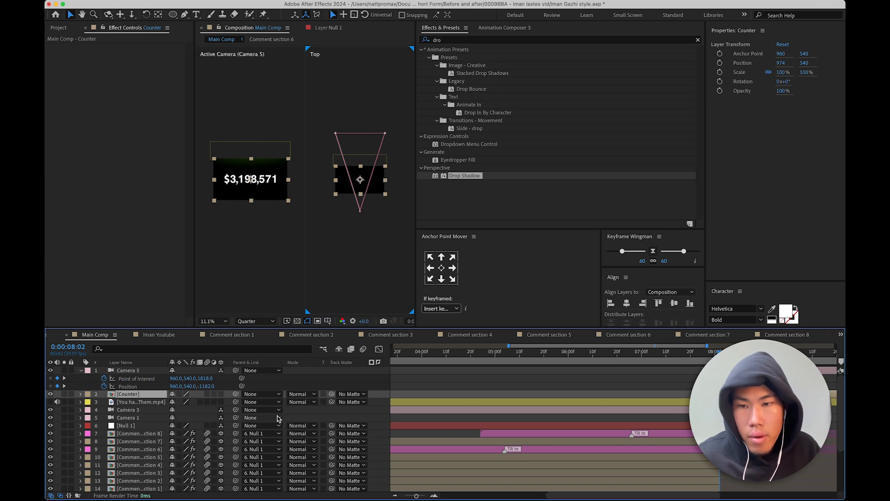
{"action": "left_click", "coordinate": [221, 394]}
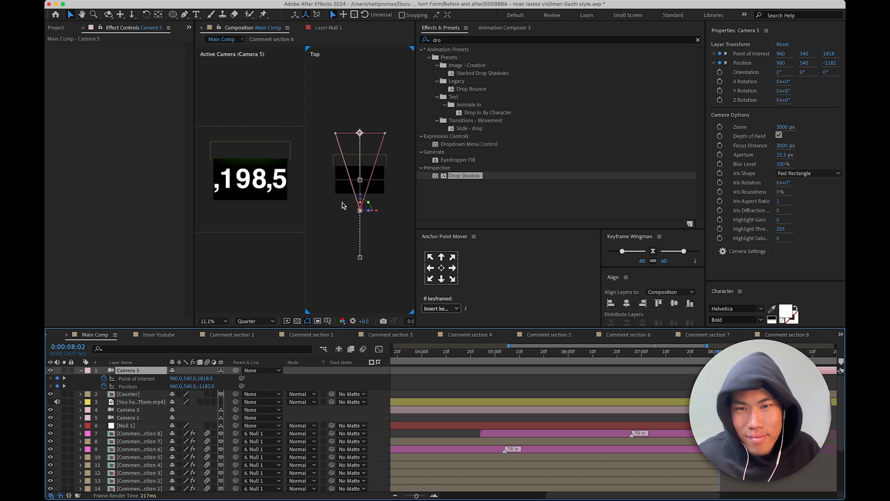
{"action": "left_click_drag", "start_coordinate": [361, 204], "coordinate": [361, 208]}
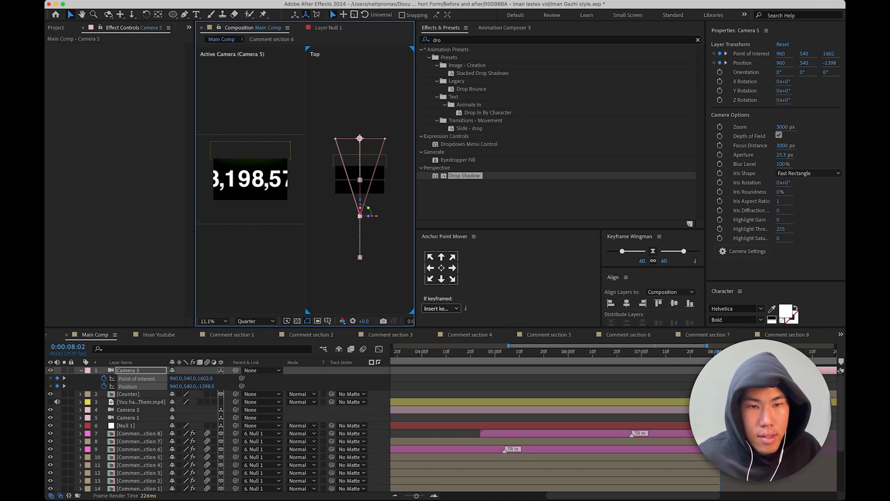
- Examine the speed graphs of the new camera's keyframes and of Camera 3's position
{"action": "left_click_drag", "start_coordinate": [708, 376], "coordinate": [790, 390]}
{"action": "left_click", "coordinate": [379, 351]}
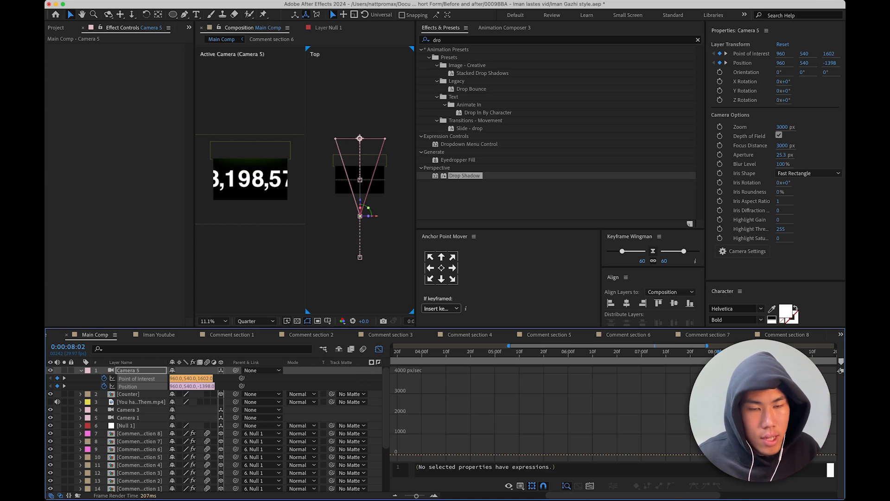
{"action": "left_click", "coordinate": [136, 410]}
{"action": "left_click", "coordinate": [80, 410]}
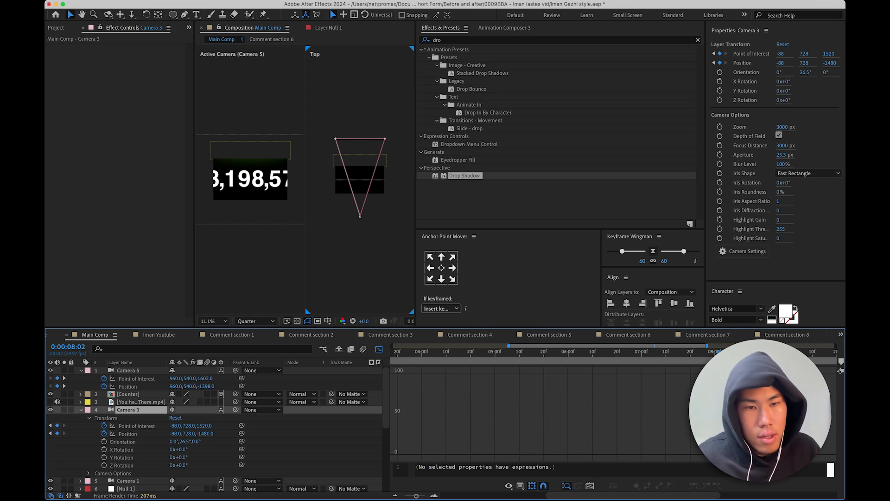
{"action": "left_click", "coordinate": [128, 433]}
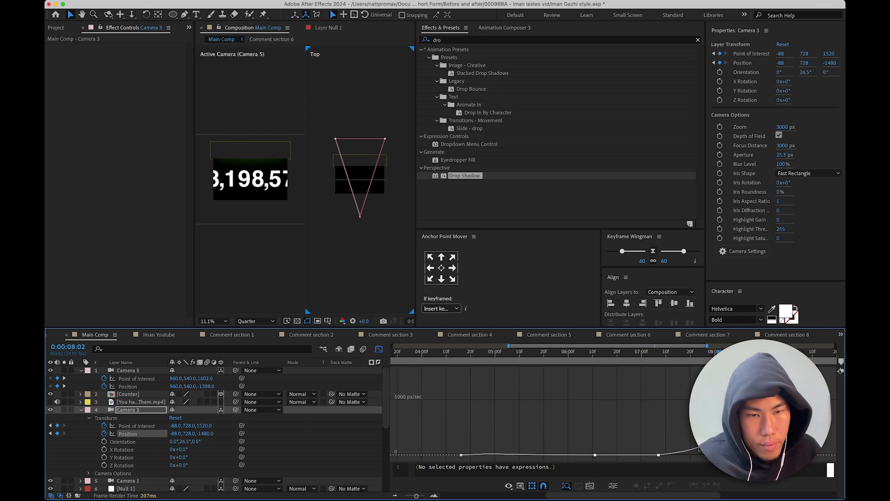
{"action": "left_click", "coordinate": [379, 349]}
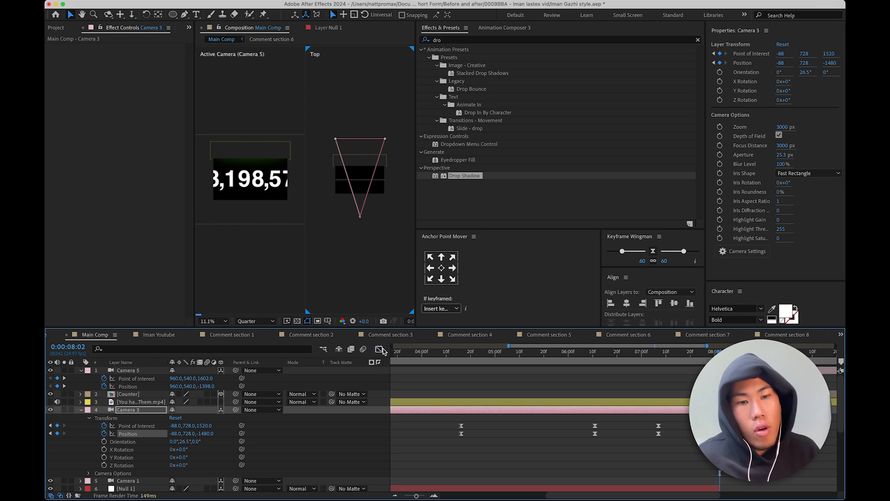
- Adjust the easing of Camera 5's point of interest and position keyframes in the graph editor
{"action": "left_click", "coordinate": [760, 370]}
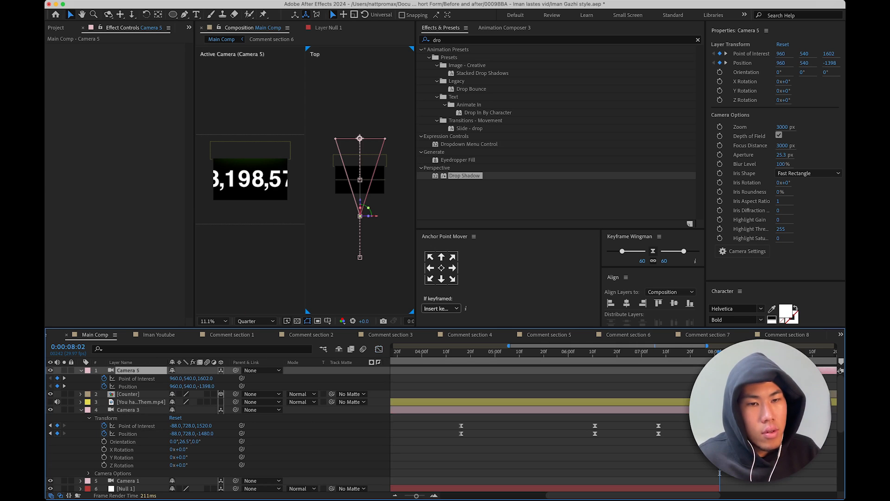
{"action": "left_click_drag", "start_coordinate": [765, 376], "coordinate": [792, 388]}
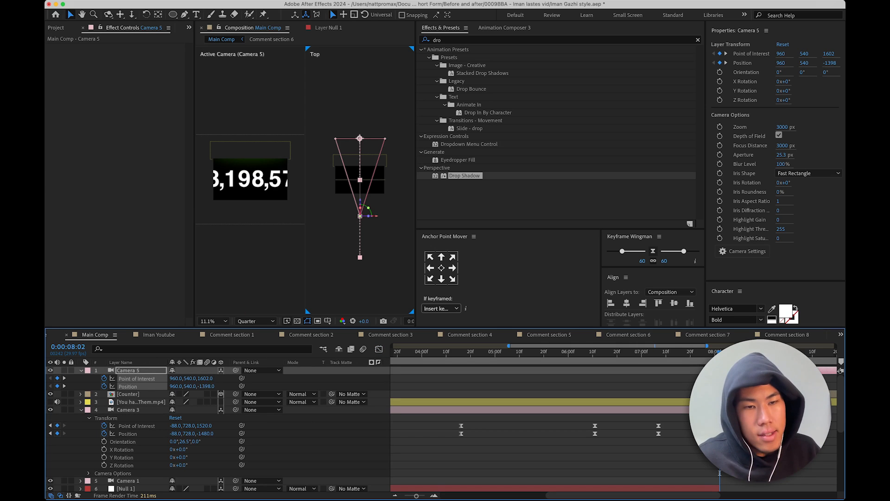
{"action": "left_click", "coordinate": [379, 349]}
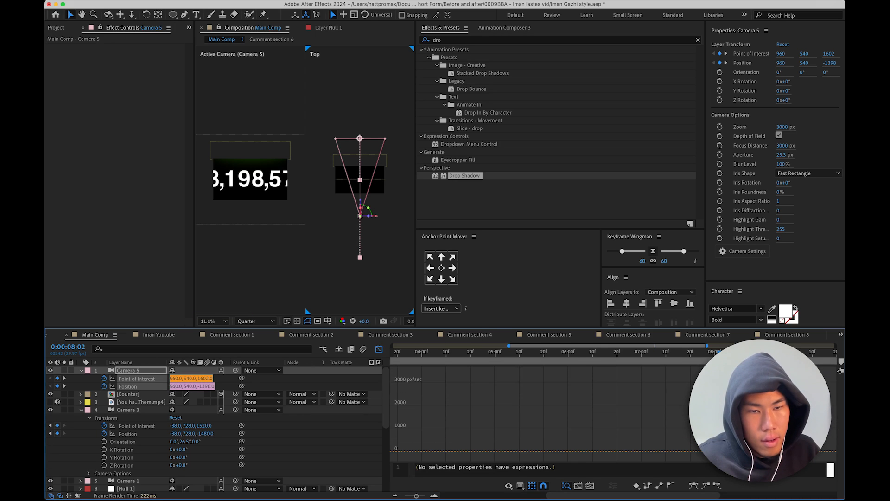
{"action": "left_click", "coordinate": [378, 349]}
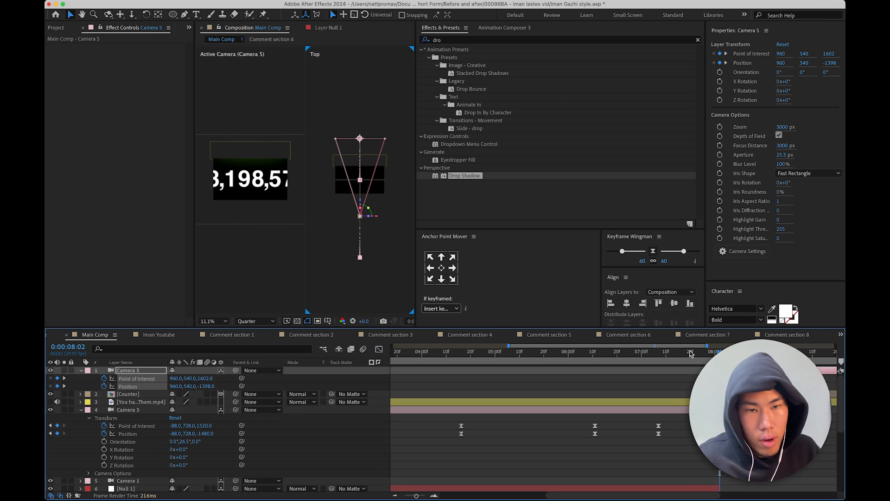
- Preview the transition from the comments to the counter several times, with the viewer magnified to 22.2%
{"action": "left_click", "coordinate": [691, 353]}
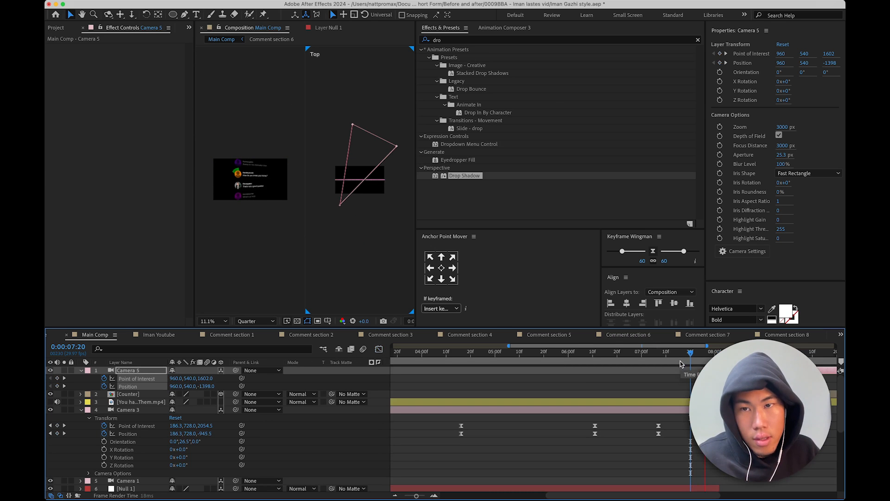
{"action": "key", "text": "space"}
{"action": "left_click", "coordinate": [214, 322]}
{"action": "left_click", "coordinate": [216, 331]}
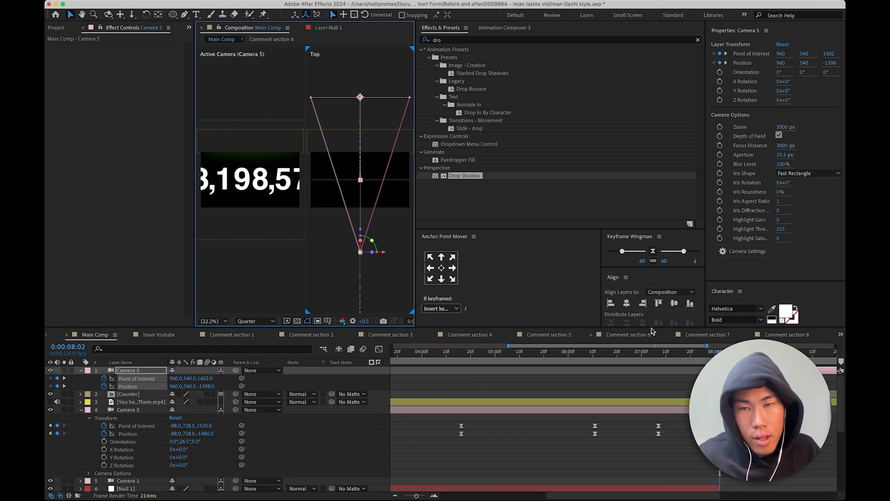
{"action": "left_click", "coordinate": [660, 353]}
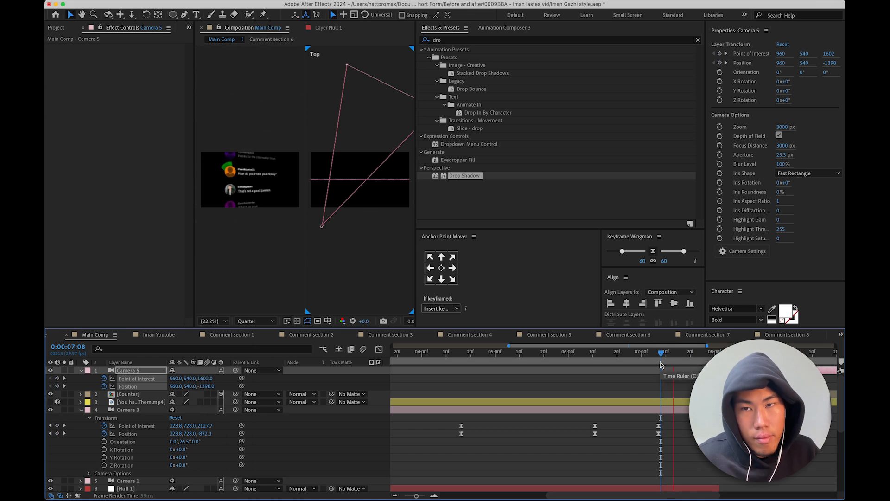
{"action": "left_click", "coordinate": [677, 361]}
{"action": "left_click", "coordinate": [680, 363]}
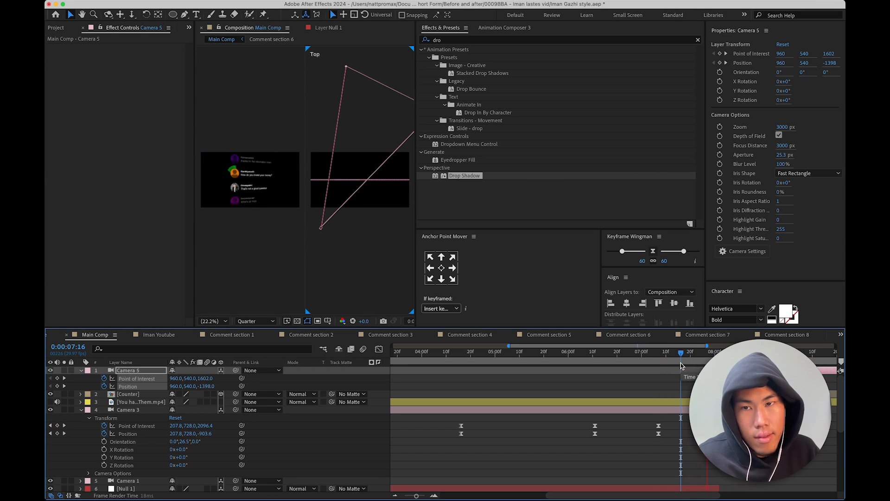
{"action": "key", "text": "space"}
- Move Camera 5's ending keyframes later to lengthen the pull-back, previewing the move from 0:00:07:29
{"action": "left_click_drag", "start_coordinate": [760, 376], "coordinate": [799, 386]}
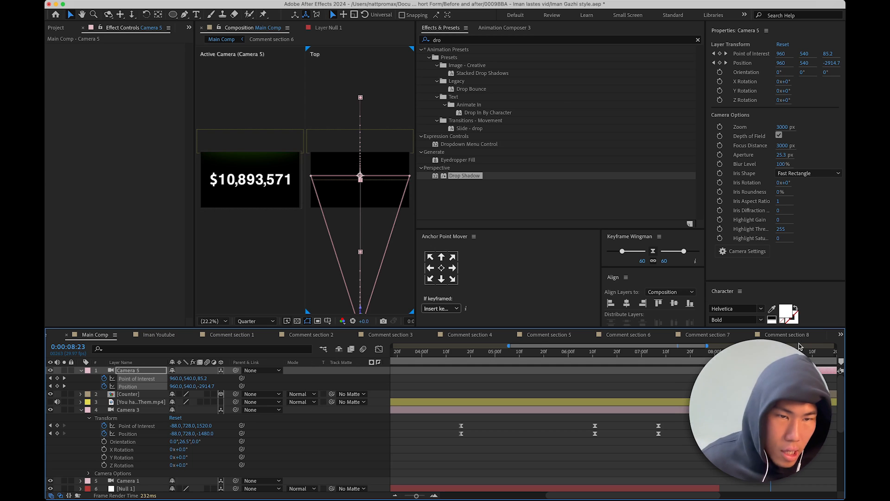
{"action": "left_click_drag", "start_coordinate": [771, 352], "coordinate": [712, 352]}
{"action": "key", "text": "space"}
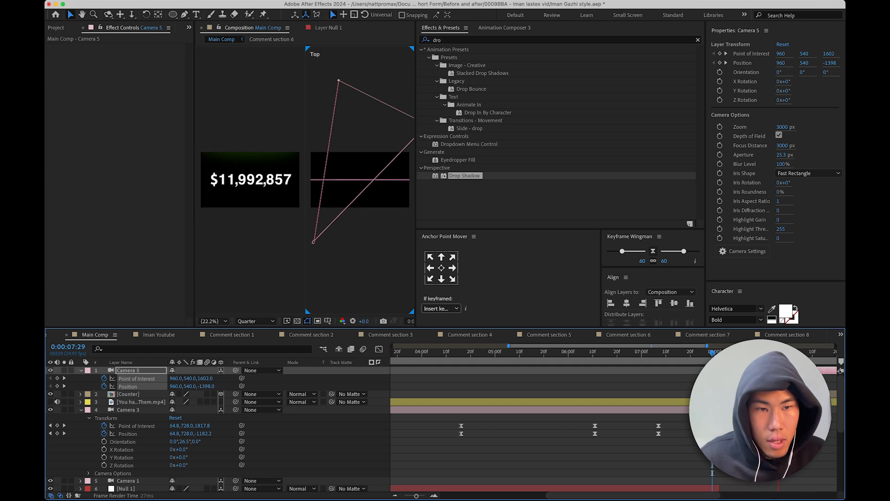
{"action": "mouse_move", "coordinate": [812, 392]}
{"action": "left_mouse_down"}
{"action": "mouse_move", "coordinate": [795, 374]}
{"action": "mouse_move", "coordinate": [808, 386]}
{"action": "left_mouse_up"}
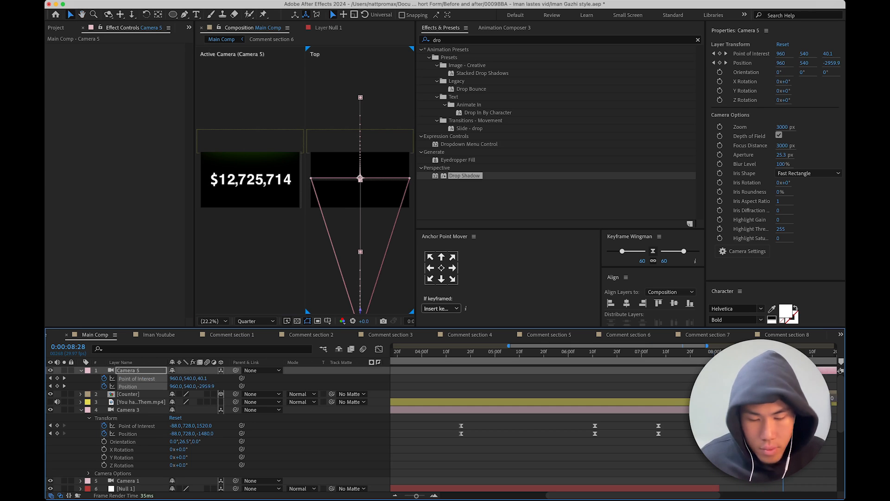
- Apply Easy Ease to Camera 5's ending point of interest and position keyframes and adjust their speed curve in the graph editor
{"action": "key", "text": "F9"}
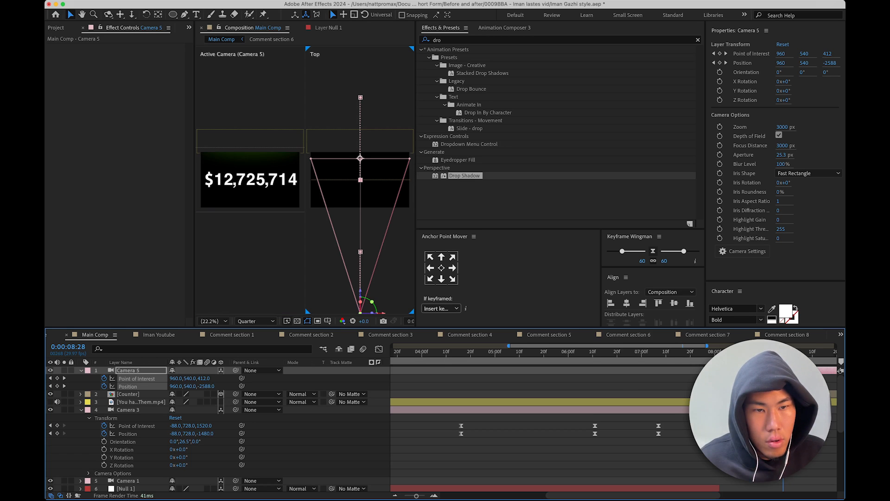
{"action": "key", "text": "shift+F3"}
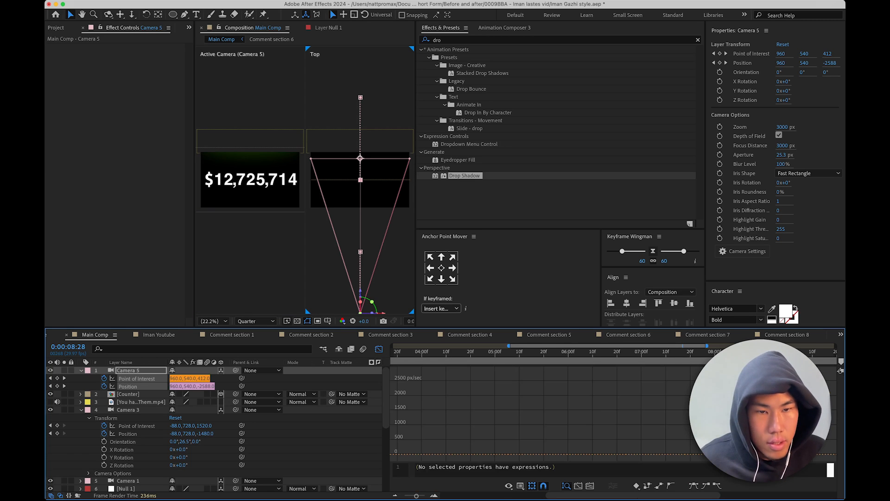
{"action": "left_click", "coordinate": [763, 394]}
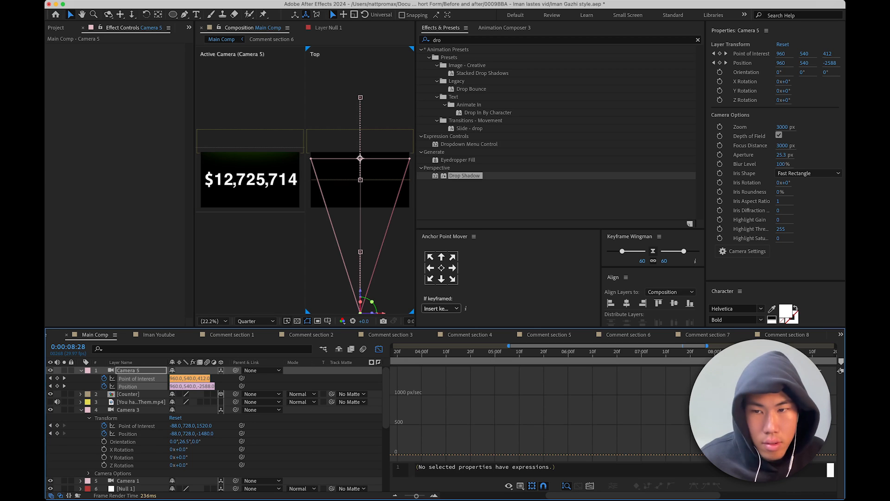
{"action": "left_click_drag", "start_coordinate": [821, 370], "coordinate": [746, 461]}
{"action": "left_click_drag", "start_coordinate": [806, 453], "coordinate": [783, 454]}
{"action": "left_click_drag", "start_coordinate": [783, 352], "coordinate": [717, 355]}
{"action": "key", "text": "space"}
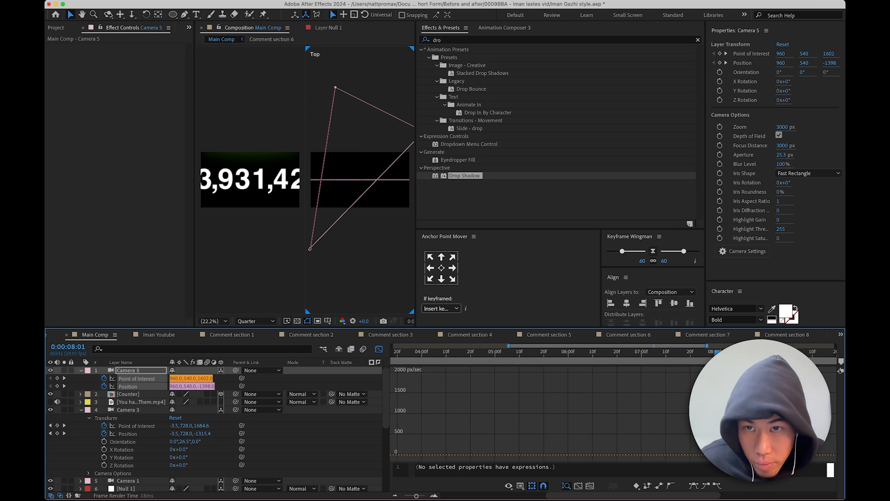
- Preview the camera transition into the counter from 0:00:07:20 and 0:00:07:06
{"action": "left_click", "coordinate": [380, 349]}
{"action": "left_click_drag", "start_coordinate": [746, 352], "coordinate": [720, 352]}
{"action": "left_click", "coordinate": [689, 353]}
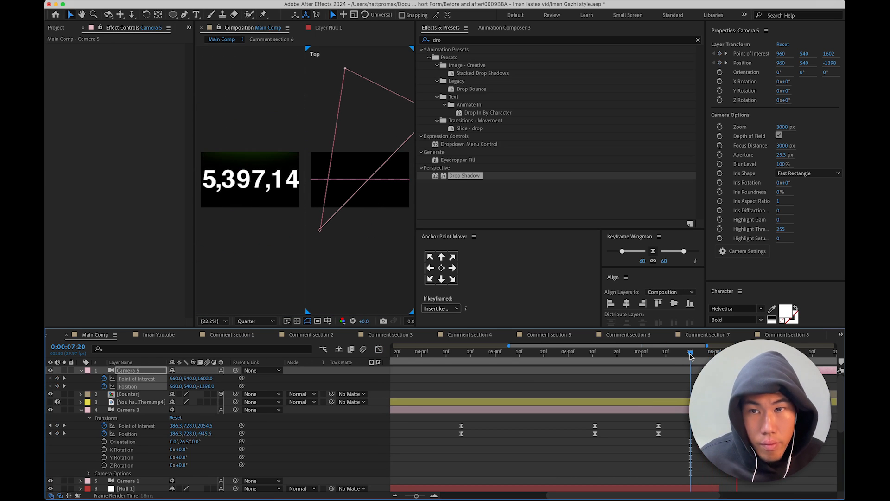
{"action": "left_click", "coordinate": [686, 354]}
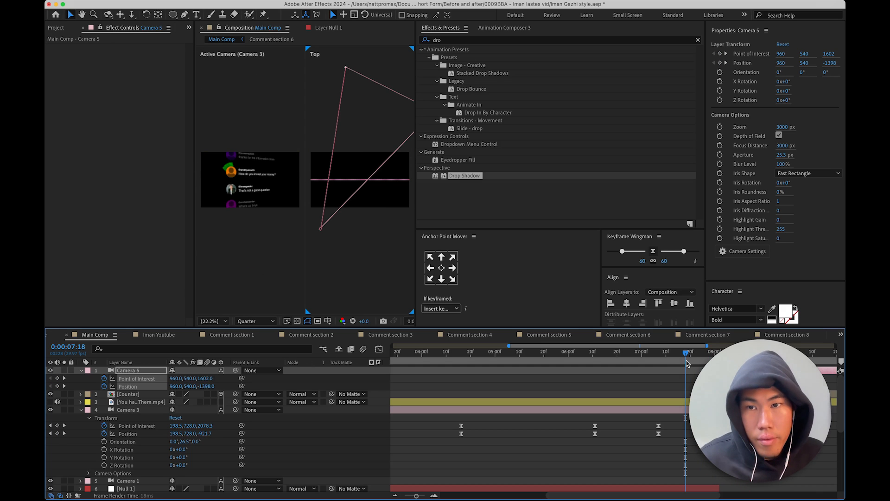
{"action": "left_click_drag", "start_coordinate": [687, 363], "coordinate": [657, 365]}
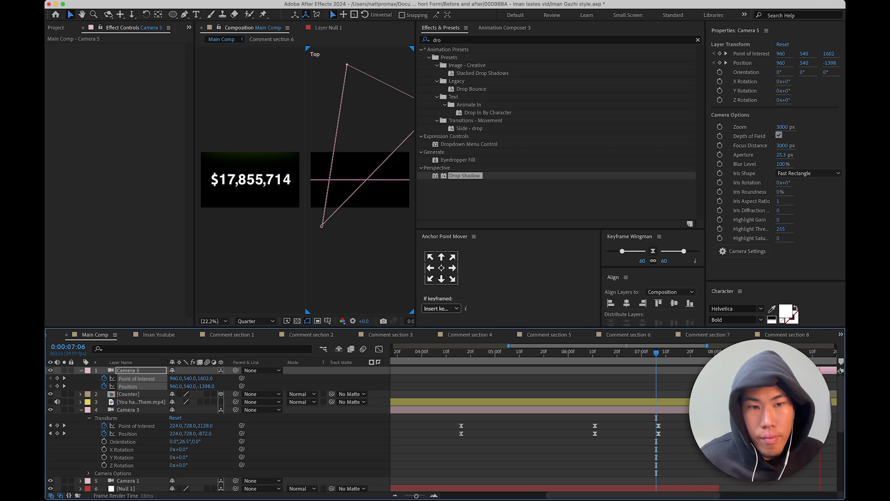
{"action": "key", "text": "space"}
- Move Camera 5's ending keyframes later for a slower pull-back, and preview the move from 0:00:07:25
{"action": "mouse_move", "coordinate": [784, 375]}
{"action": "left_mouse_down"}
{"action": "mouse_move", "coordinate": [809, 389]}
{"action": "mouse_move", "coordinate": [838, 386]}
{"action": "mouse_move", "coordinate": [788, 386]}
{"action": "left_mouse_up"}
{"action": "key", "text": "minus"}
{"action": "key", "text": "minus"}
{"action": "left_click_drag", "start_coordinate": [677, 356], "coordinate": [626, 369]}
{"action": "key", "text": "space"}
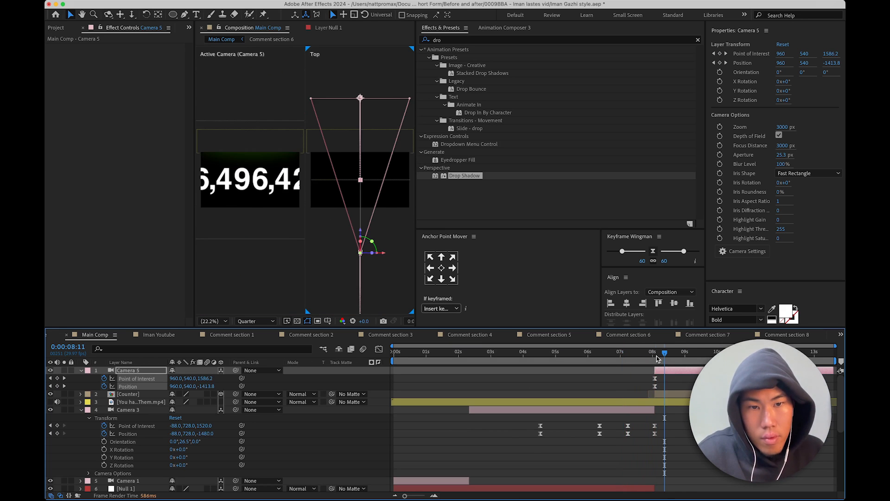
{"action": "left_click", "coordinate": [648, 361]}
{"action": "key", "text": "space"}
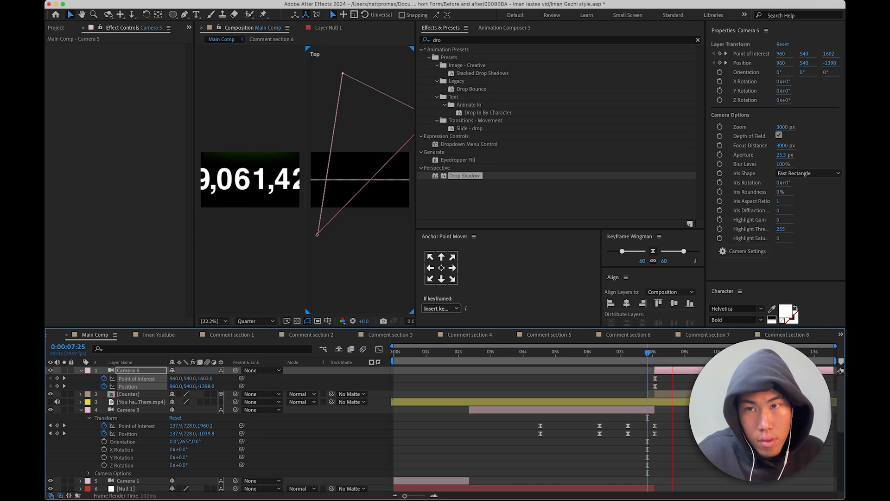
{"action": "key", "text": "space"}
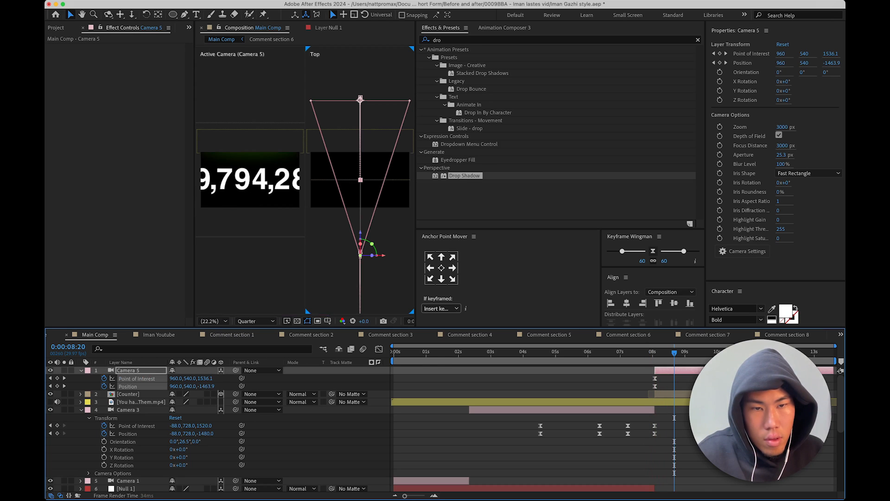
- Examine the speed graphs of Camera 5's point of interest and position around the first keyframes
{"action": "left_click", "coordinate": [379, 349]}
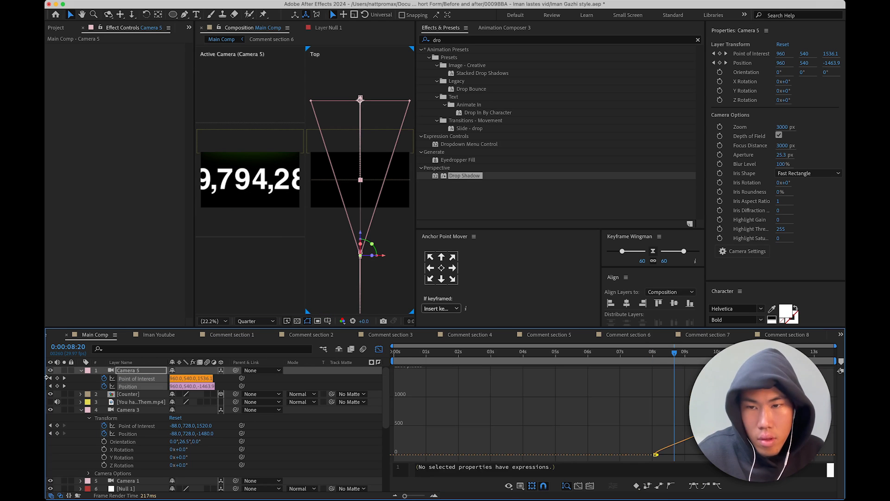
{"action": "left_click", "coordinate": [599, 413]}
{"action": "left_click", "coordinate": [127, 387]}
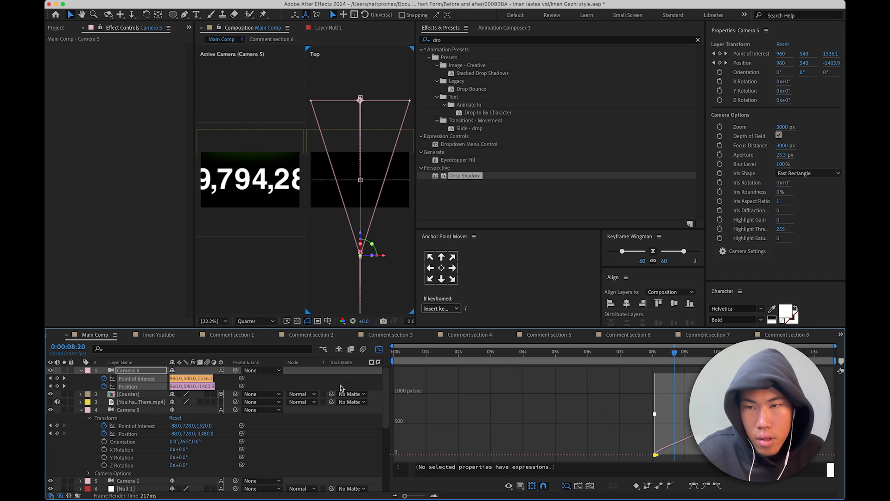
{"action": "left_click", "coordinate": [379, 349]}
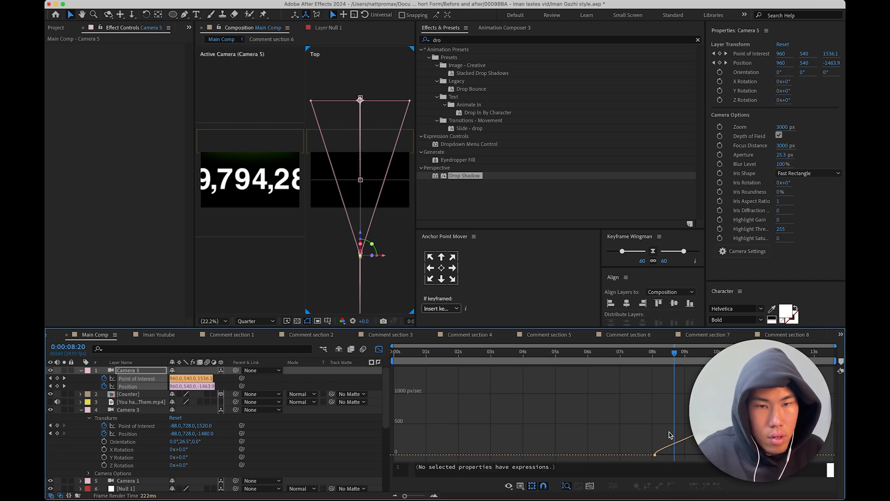
{"action": "left_click", "coordinate": [655, 454]}
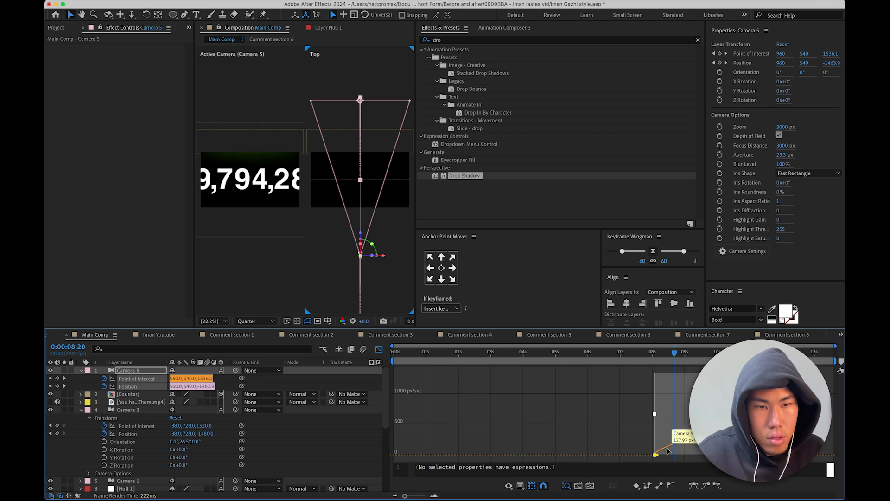
{"action": "left_click", "coordinate": [379, 348]}
{"action": "left_click", "coordinate": [378, 349]}
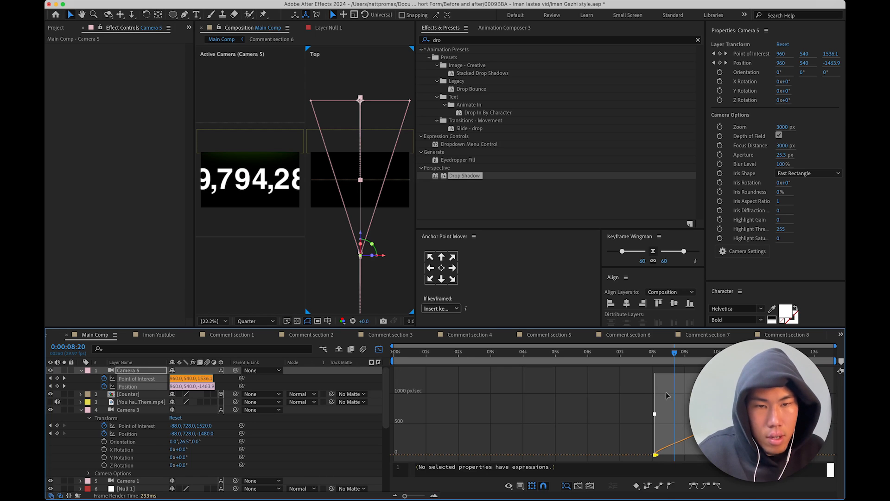
{"action": "key", "text": "shift+F3"}
{"action": "key", "text": "shift+F3"}
{"action": "key", "text": "shift+F3"}
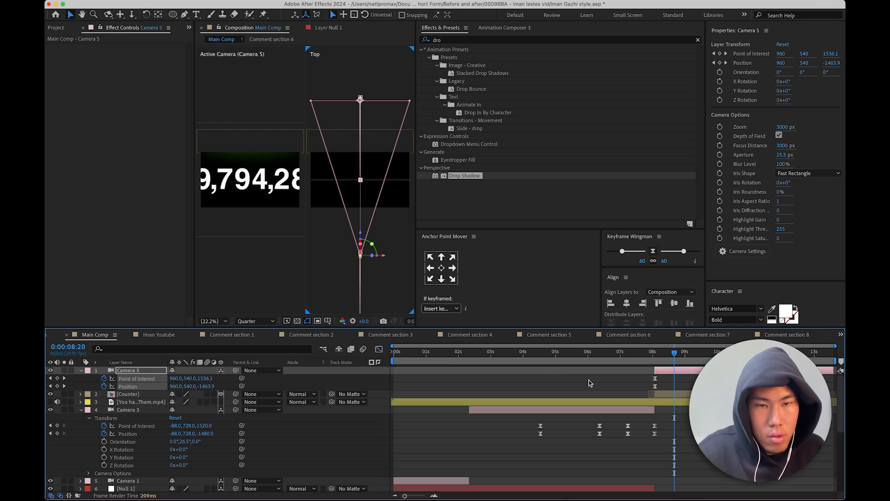
- Preview the full pull-back and adjust Camera 5's ending point of interest and position keyframes
{"action": "key", "text": "space"}
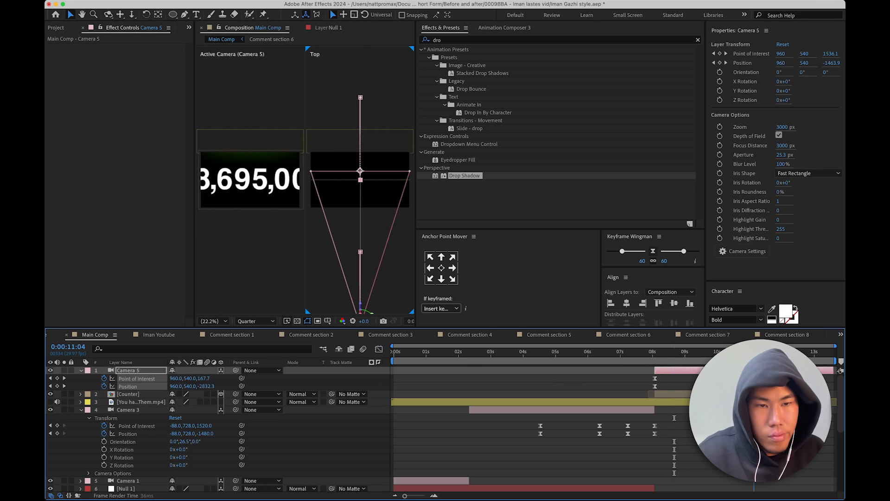
{"action": "key", "text": "space"}
{"action": "left_click_drag", "start_coordinate": [743, 353], "coordinate": [636, 390]}
{"action": "left_click_drag", "start_coordinate": [704, 380], "coordinate": [632, 388]}
{"action": "left_click_drag", "start_coordinate": [741, 380], "coordinate": [709, 387]}
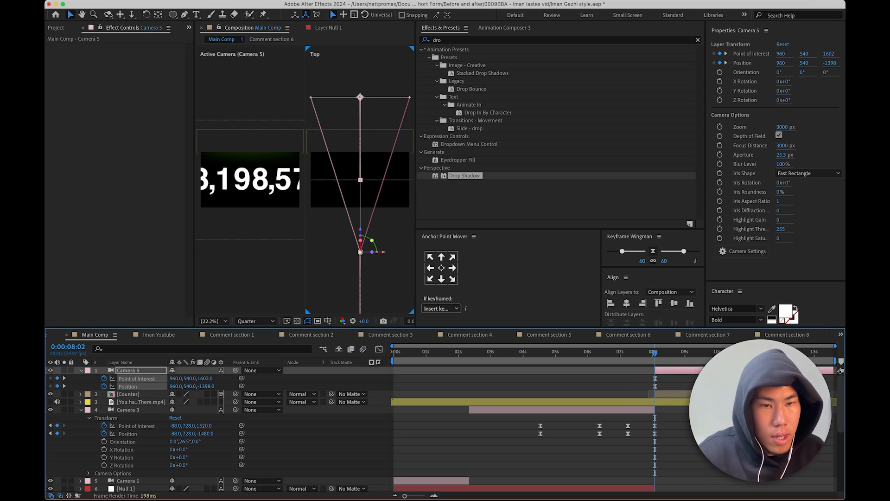
- Reshape Camera 5's speed graph so the pull-back starts fast at 0:00:08:02 and slows down gradually
{"action": "left_click", "coordinate": [378, 349]}
{"action": "left_click", "coordinate": [651, 429]}
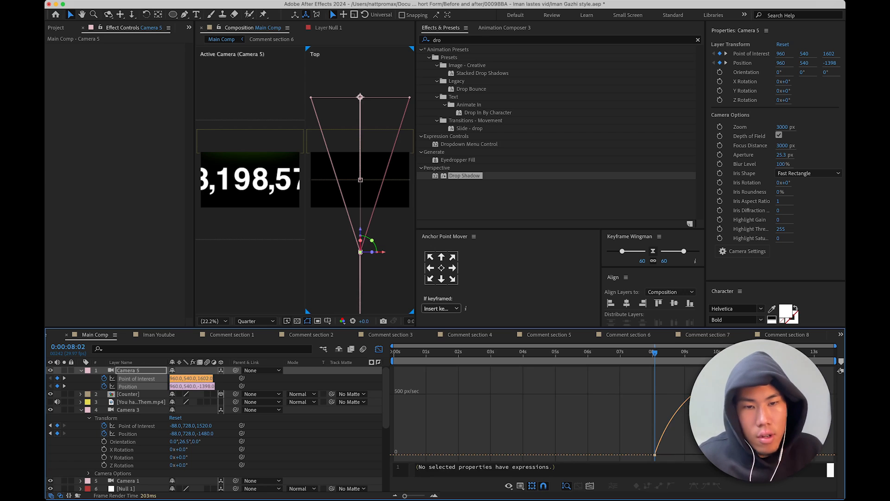
{"action": "left_click", "coordinate": [673, 425]}
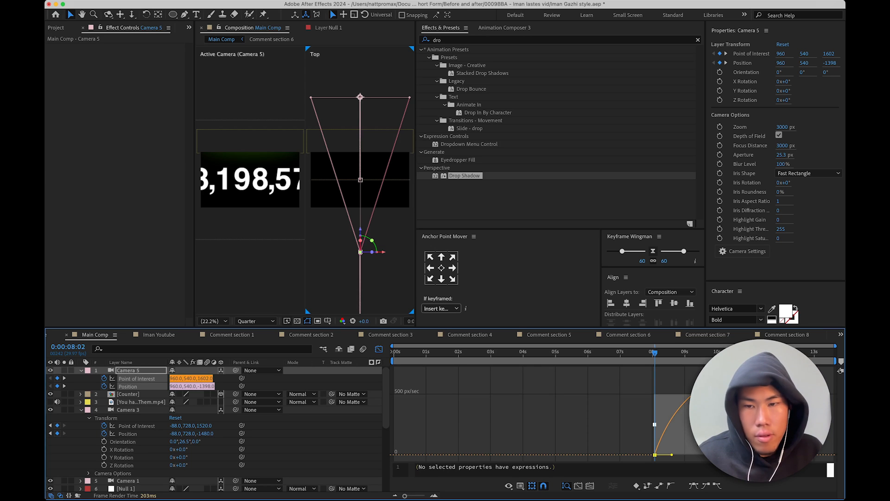
{"action": "left_click_drag", "start_coordinate": [672, 458], "coordinate": [655, 455]}
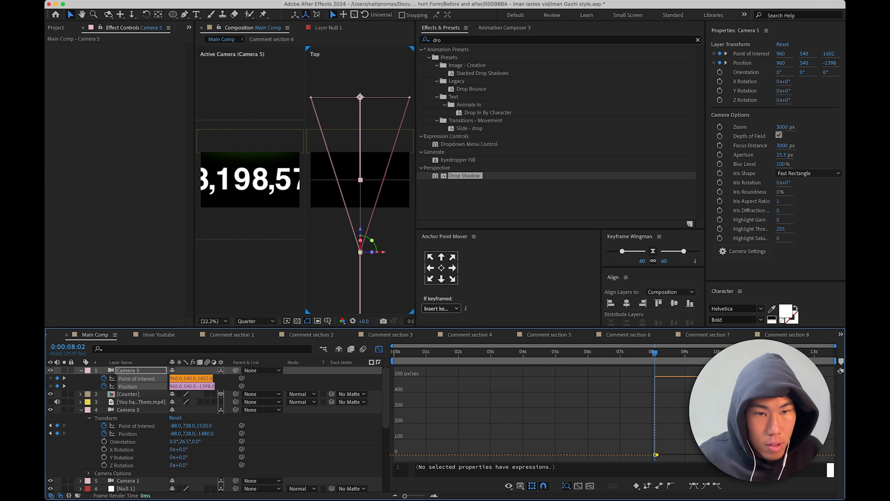
{"action": "left_click_drag", "start_coordinate": [655, 378], "coordinate": [691, 376]}
{"action": "key", "text": "super+z"}
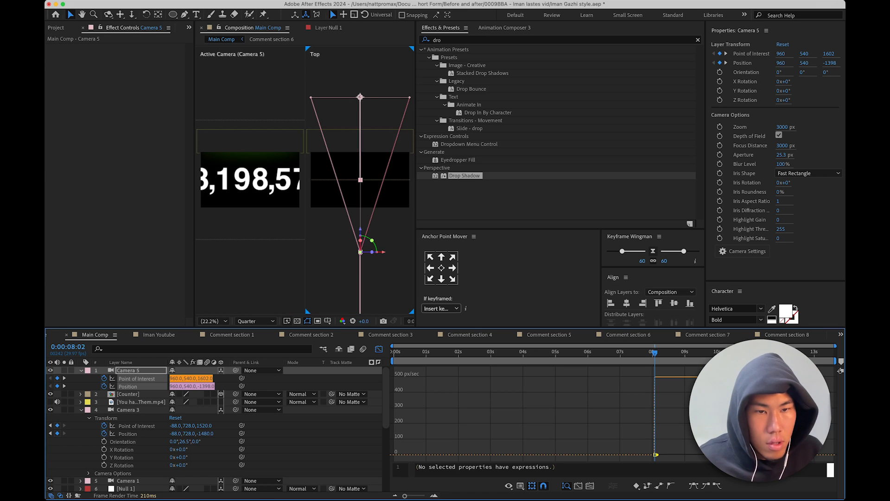
{"action": "left_click_drag", "start_coordinate": [667, 393], "coordinate": [624, 393]}
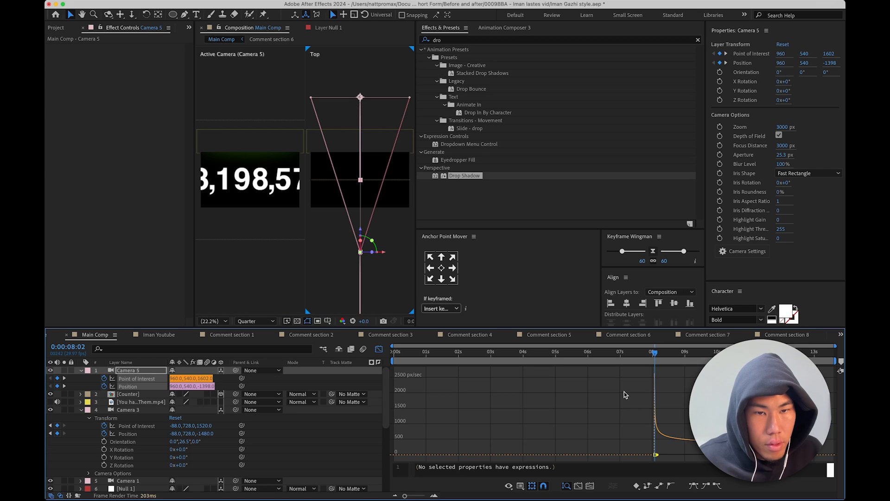
- Preview the transition from the comments to the counter from several start times, including 0:00:07:13, 0:00:06:25 and 0:00:07:29
{"action": "left_click", "coordinate": [379, 348]}
{"action": "left_click", "coordinate": [634, 354]}
{"action": "key", "text": "space"}
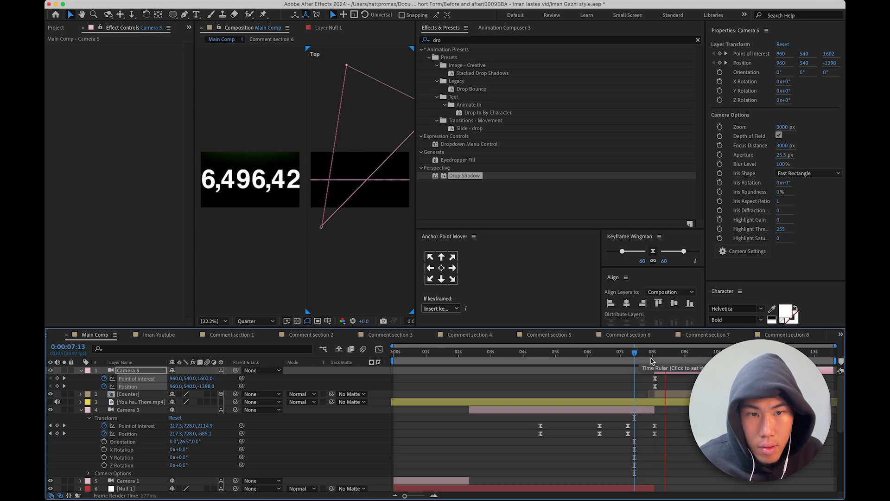
{"action": "left_click", "coordinate": [716, 438]}
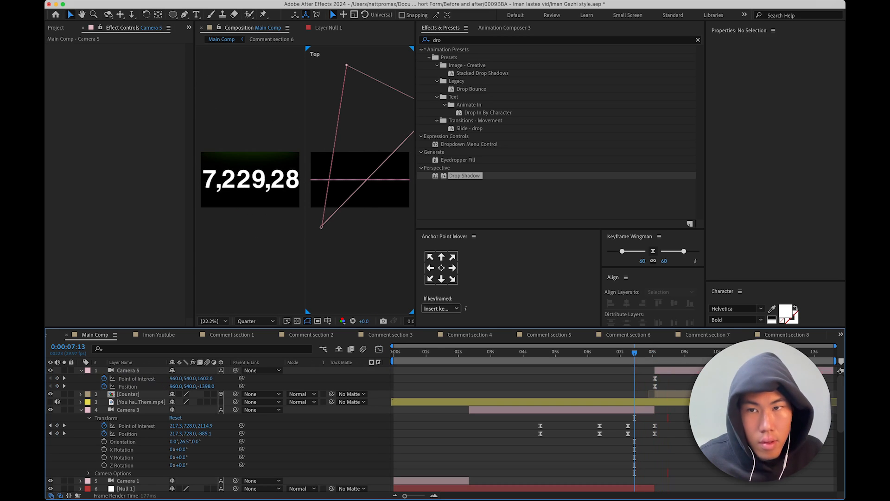
{"action": "left_click", "coordinate": [642, 360]}
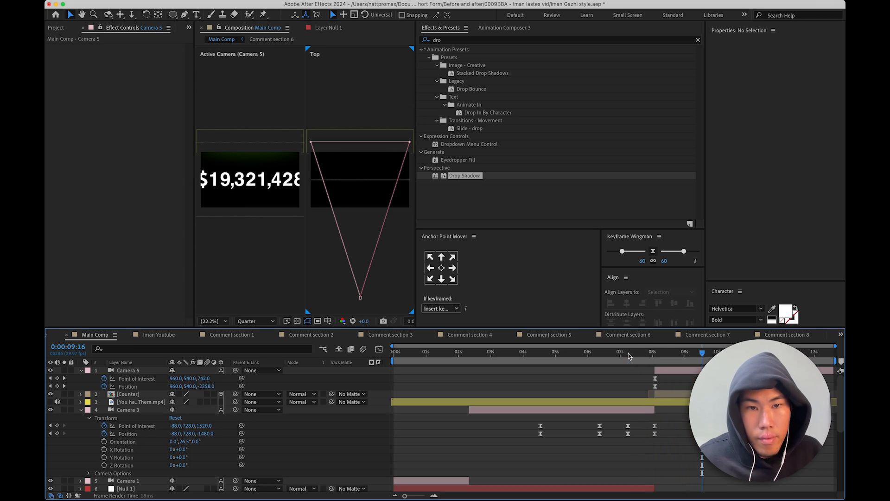
{"action": "left_click", "coordinate": [627, 353]}
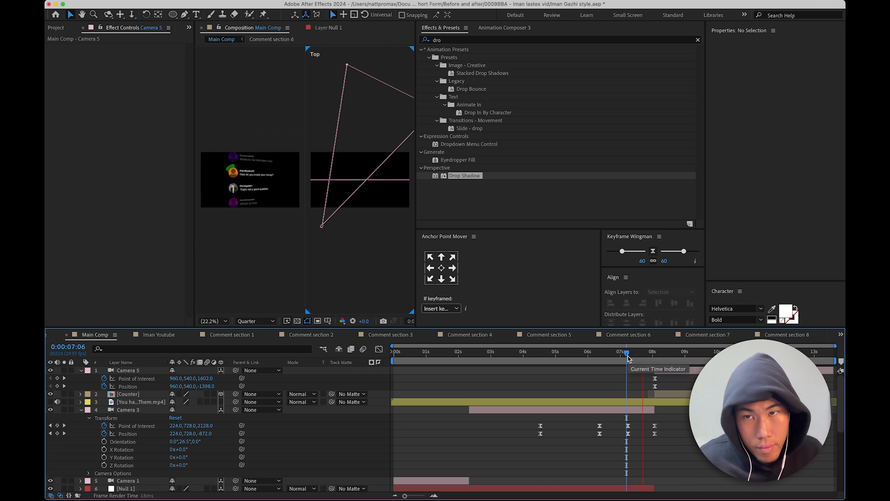
{"action": "left_click_drag", "start_coordinate": [628, 357], "coordinate": [617, 368]}
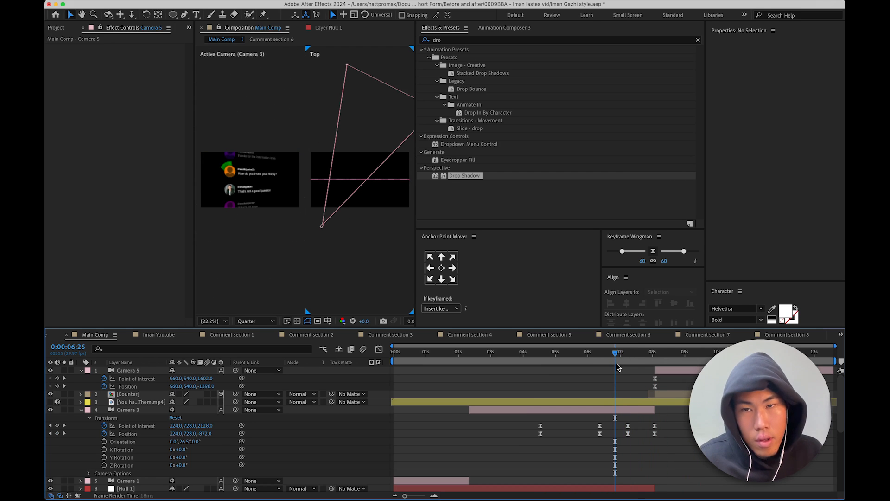
{"action": "key", "text": "space"}
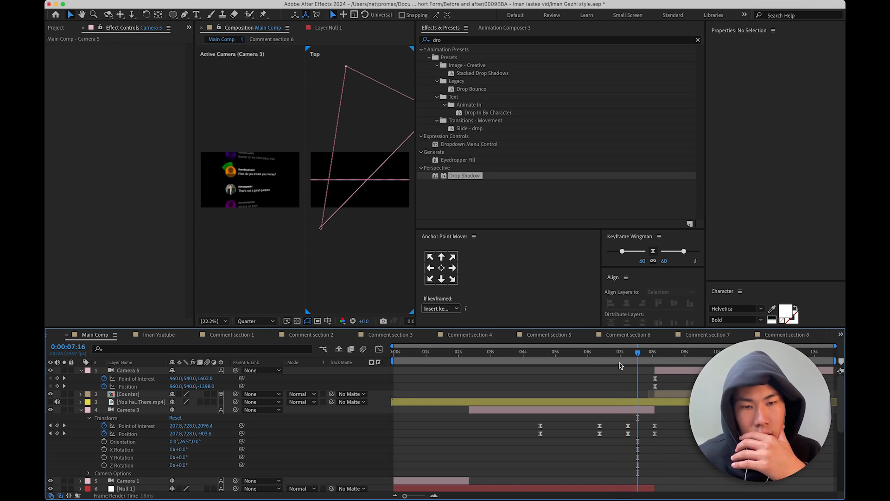
{"action": "left_click", "coordinate": [656, 357]}
{"action": "left_click_drag", "start_coordinate": [656, 360], "coordinate": [652, 360]}
{"action": "key", "text": "space"}
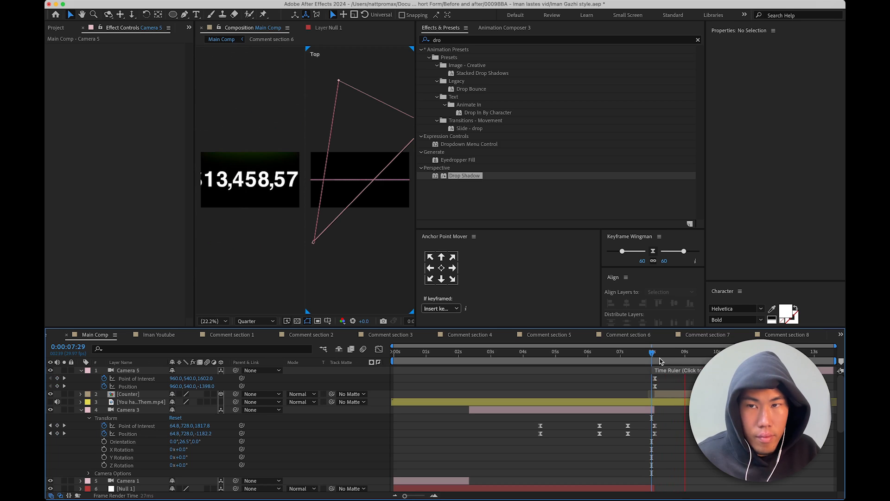
{"action": "key", "text": "space"}
- Open the Counter composition and lower the counting Speed of the Counter Basic layer in Animation Composer
{"action": "left_click", "coordinate": [716, 394]}
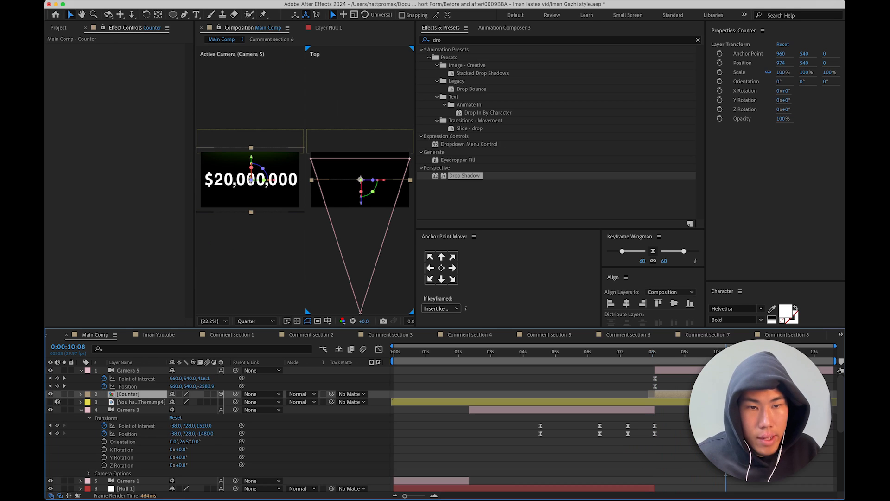
{"action": "left_click", "coordinate": [484, 29]}
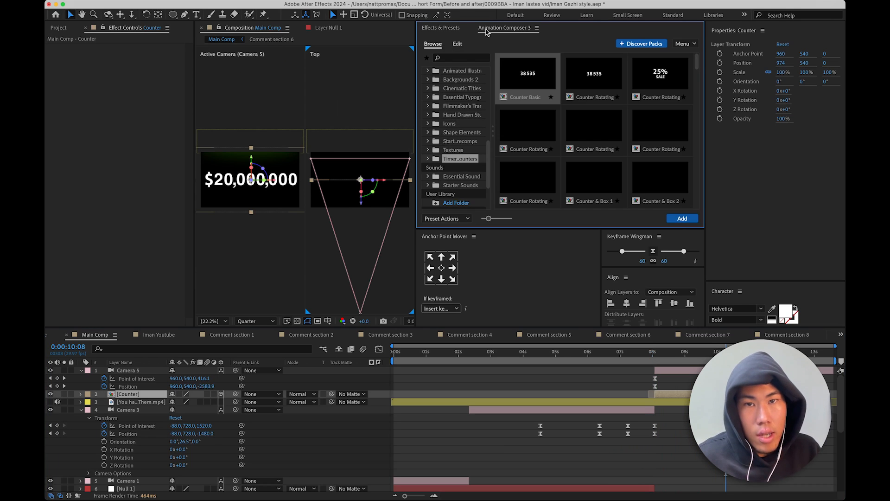
{"action": "left_click", "coordinate": [449, 30]}
{"action": "left_click", "coordinate": [494, 31]}
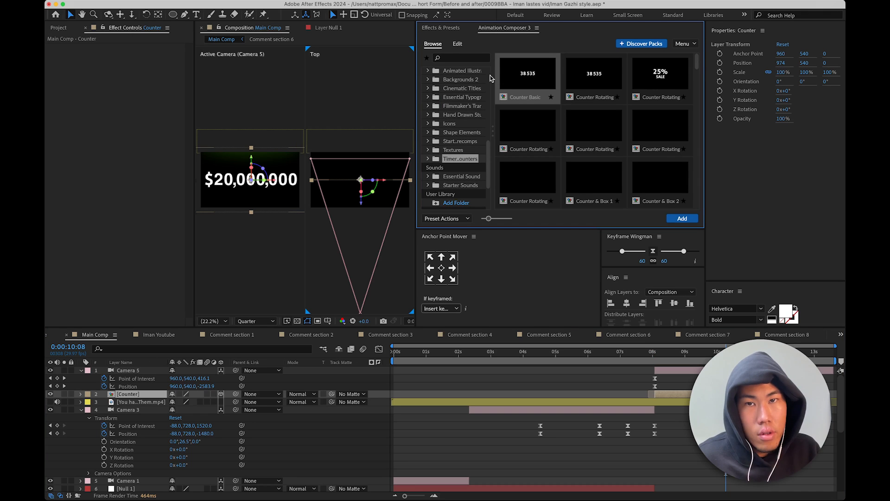
{"action": "left_click", "coordinate": [457, 44]}
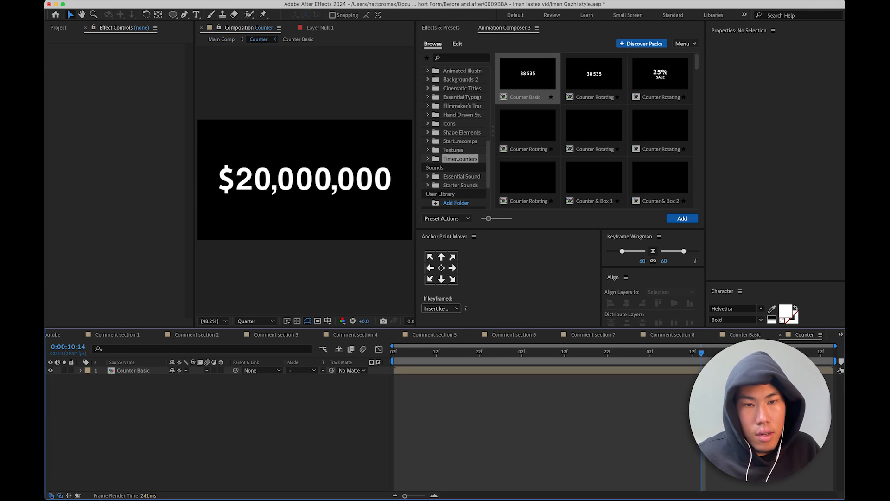
{"action": "left_click", "coordinate": [688, 371]}
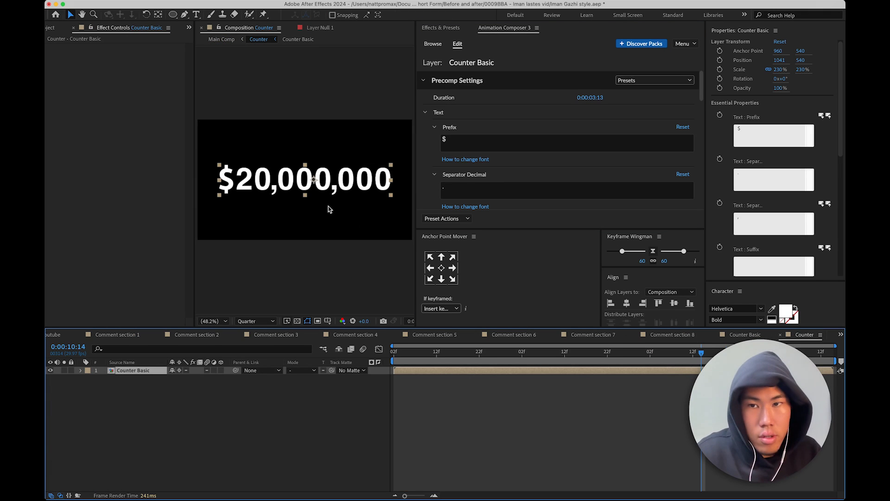
{"action": "scroll", "coordinate": [563, 135], "scroll_direction": "down", "scroll_amount": 8}
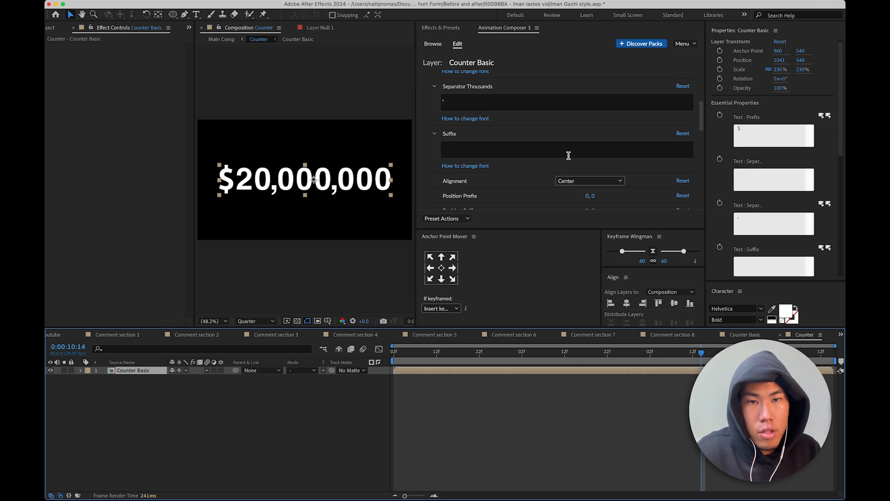
{"action": "scroll", "coordinate": [556, 160], "scroll_direction": "down", "scroll_amount": 5}
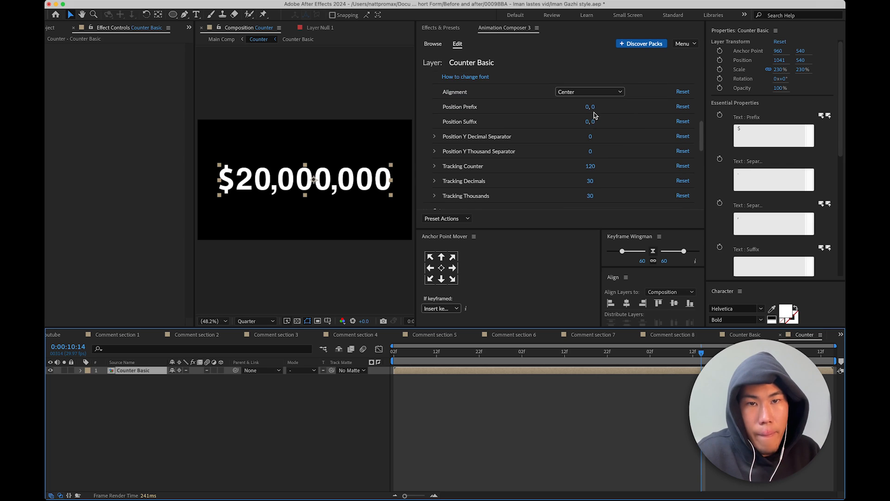
{"action": "left_click_drag", "start_coordinate": [590, 139], "coordinate": [580, 144]}
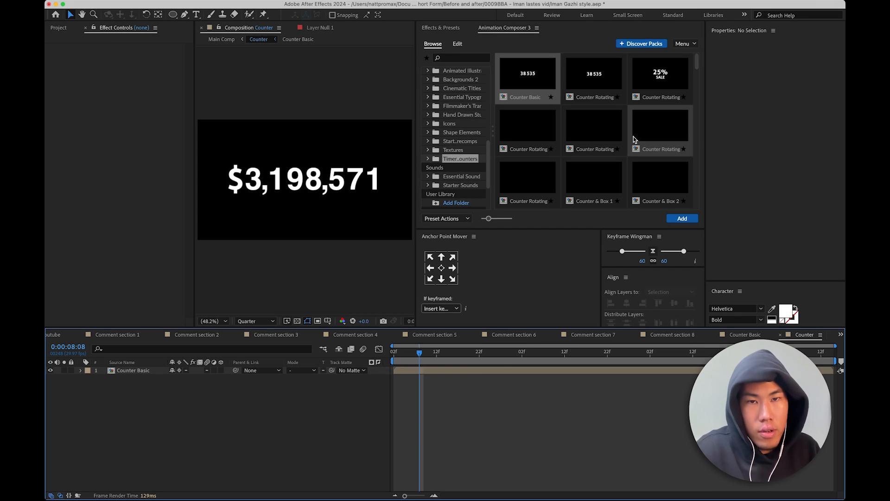
- Lengthen the Counter Basic layer's Duration in its Animation Composer precomp settings
{"action": "left_click", "coordinate": [475, 373]}
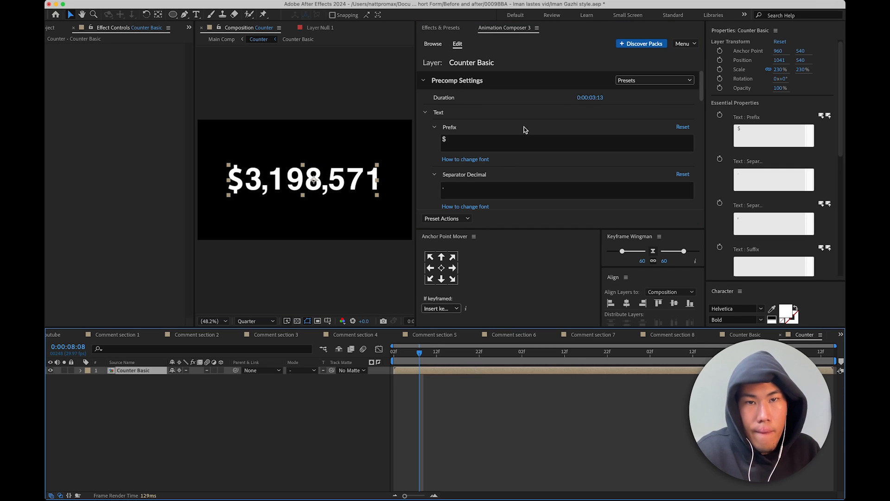
{"action": "mouse_move", "coordinate": [589, 98]}
{"action": "left_mouse_down"}
{"action": "mouse_move", "coordinate": [618, 101]}
{"action": "mouse_move", "coordinate": [601, 100]}
{"action": "left_mouse_up"}
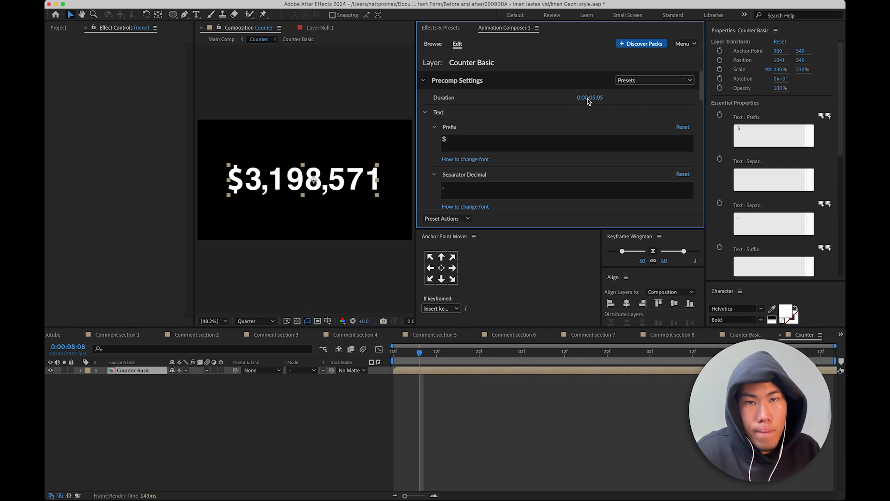
{"action": "left_click", "coordinate": [550, 465]}
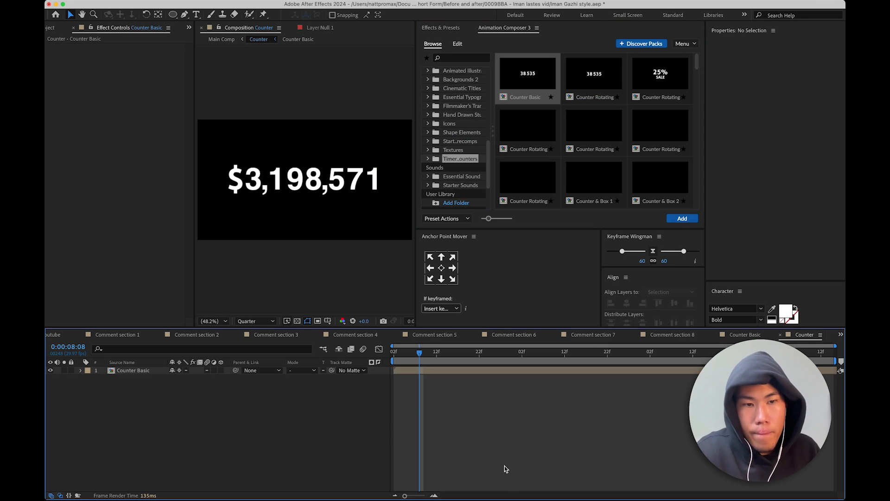
- Set the Counter composition's duration to 0:00:05:13
{"action": "left_click", "coordinate": [176, 0]}
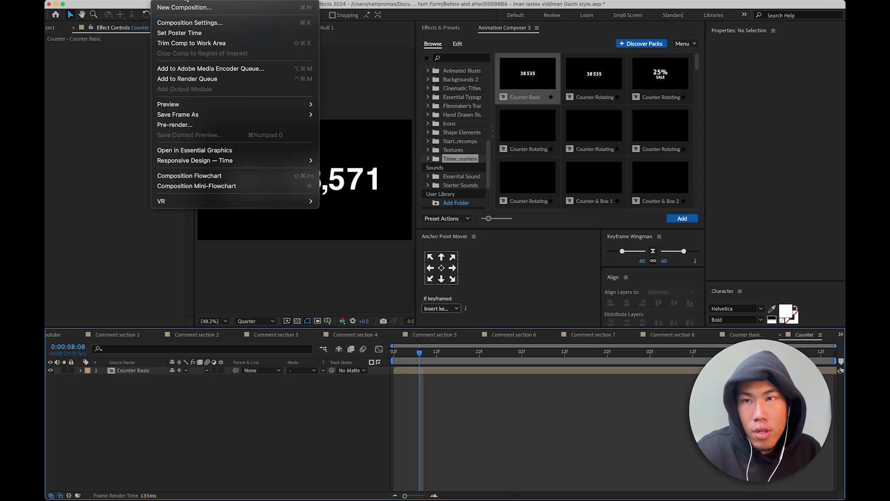
{"action": "left_click", "coordinate": [186, 23]}
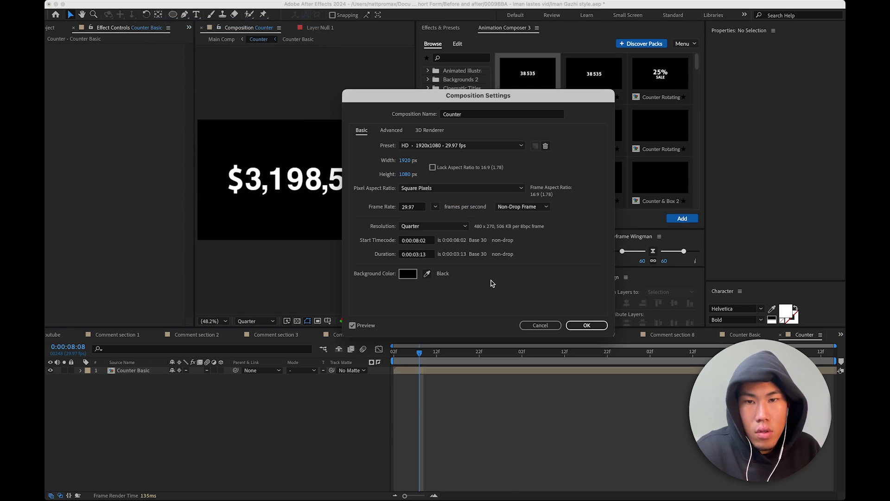
{"action": "left_click", "coordinate": [417, 258]}
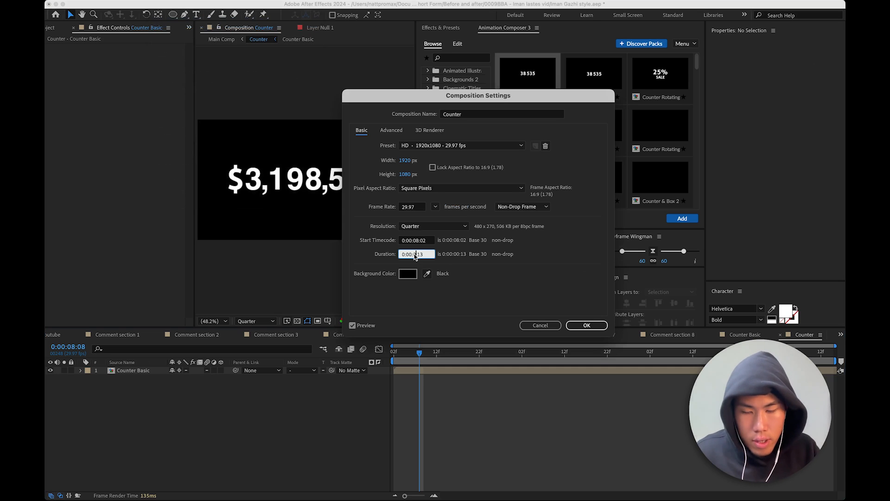
{"action": "left_click", "coordinate": [588, 325]}
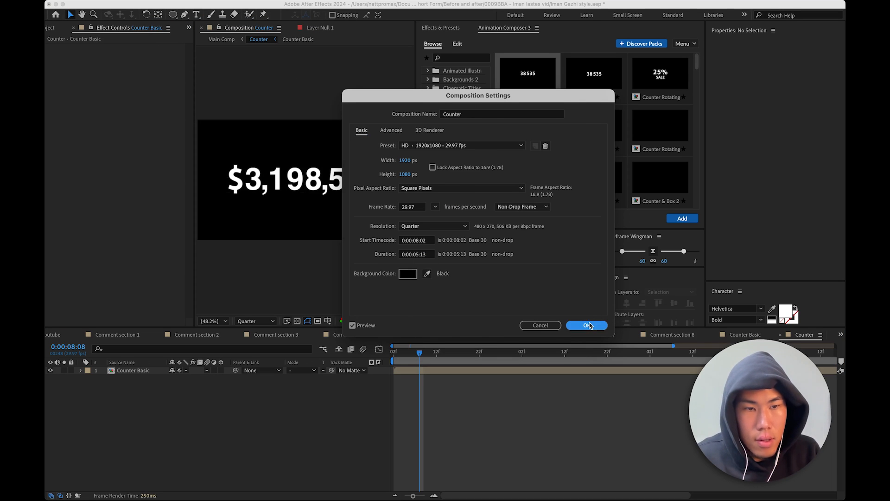
- Return to Main Comp, close the graph editor and preview the counter reveal from 0:00:07:18
{"action": "left_click", "coordinate": [232, 40]}
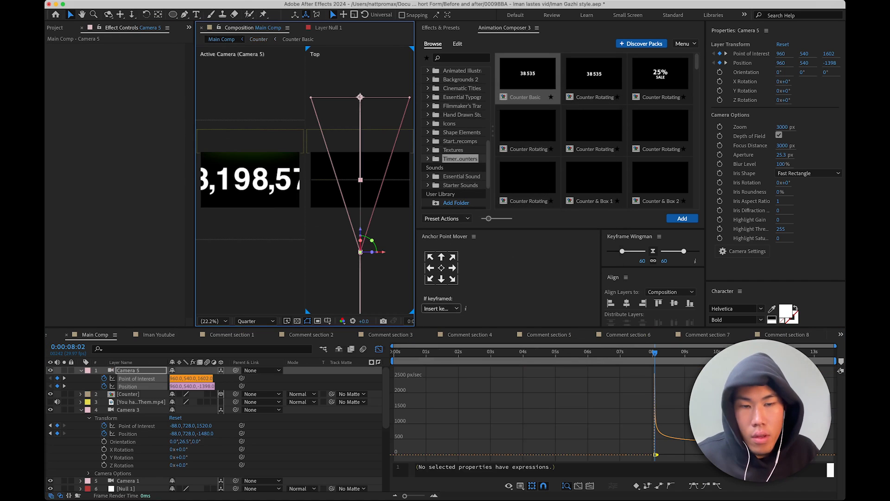
{"action": "double_click", "coordinate": [379, 349]}
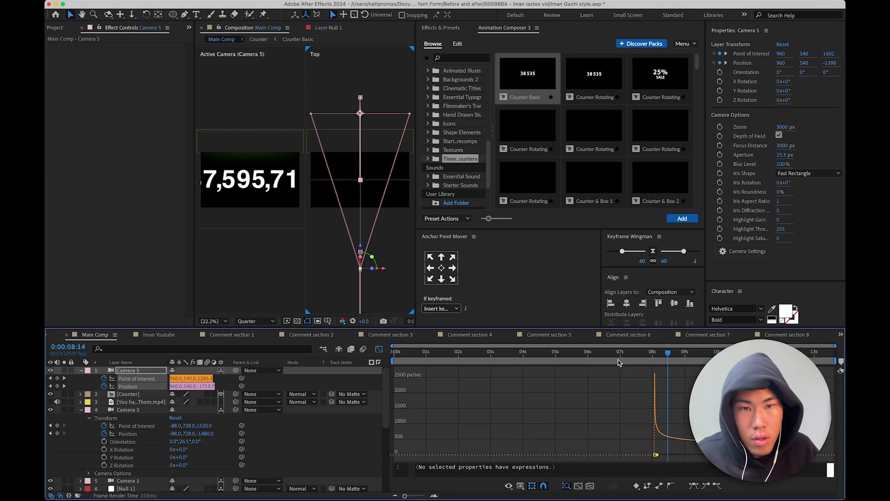
{"action": "key", "text": "shift+F3"}
{"action": "left_click", "coordinate": [640, 363]}
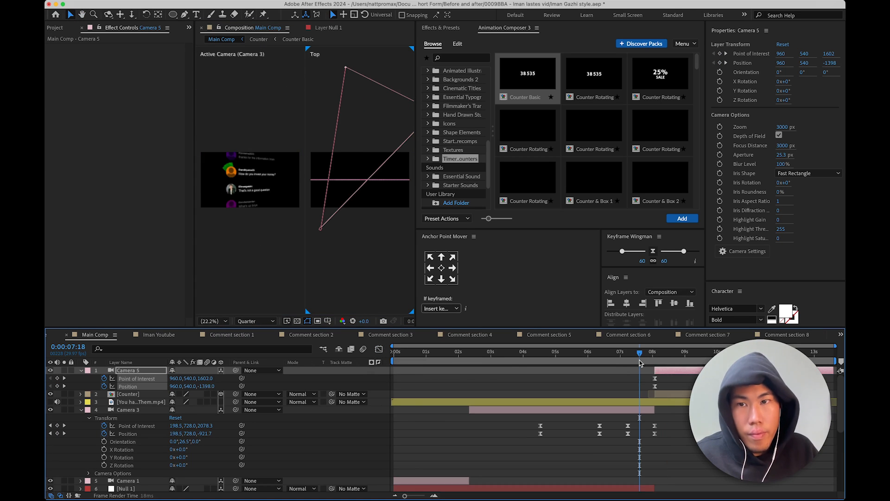
{"action": "key", "text": "space"}
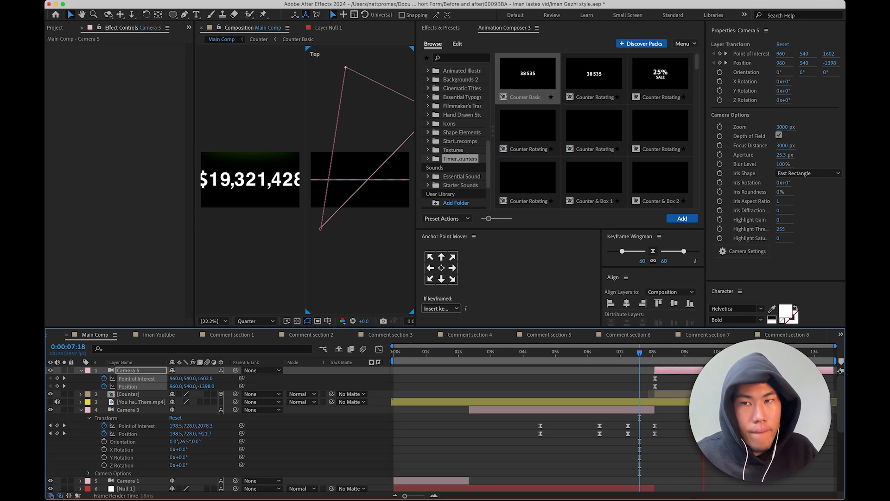
{"action": "key", "text": "space"}
- Reopen the Counter composition and set the Counter Basic layer's Speed to 15 in Animation Composer
{"action": "double_click", "coordinate": [733, 394]}
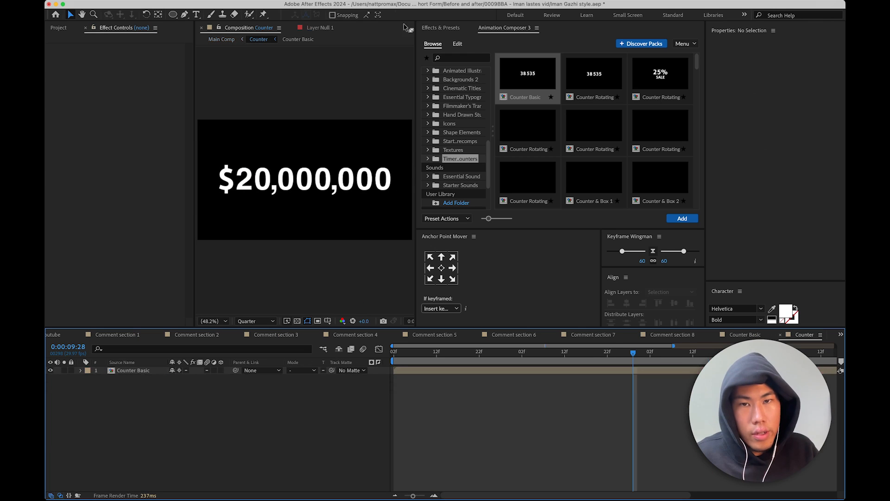
{"action": "left_click", "coordinate": [458, 43]}
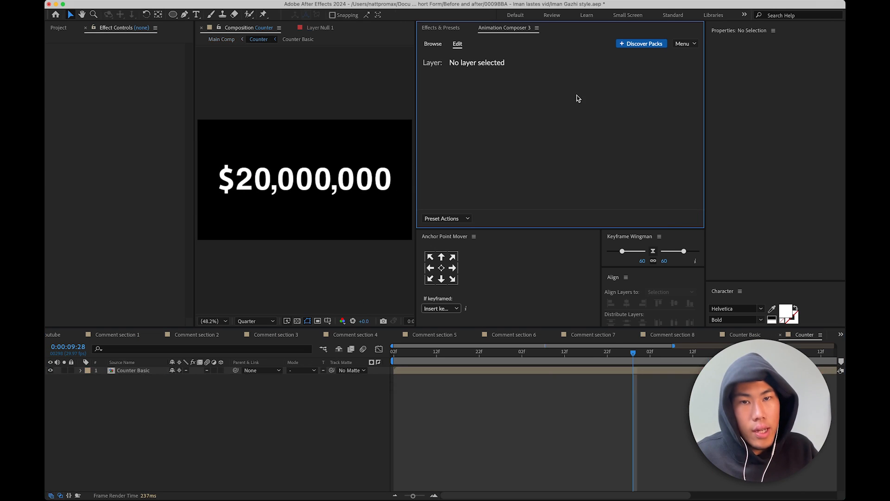
{"action": "left_click", "coordinate": [548, 375]}
{"action": "scroll", "coordinate": [535, 153], "scroll_direction": "down", "scroll_amount": 10}
{"action": "scroll", "coordinate": [559, 152], "scroll_direction": "up", "scroll_amount": 2}
{"action": "scroll", "coordinate": [582, 116], "scroll_direction": "up", "scroll_amount": 3}
{"action": "scroll", "coordinate": [584, 123], "scroll_direction": "down", "scroll_amount": 6}
{"action": "left_click_drag", "start_coordinate": [591, 141], "coordinate": [572, 145]}
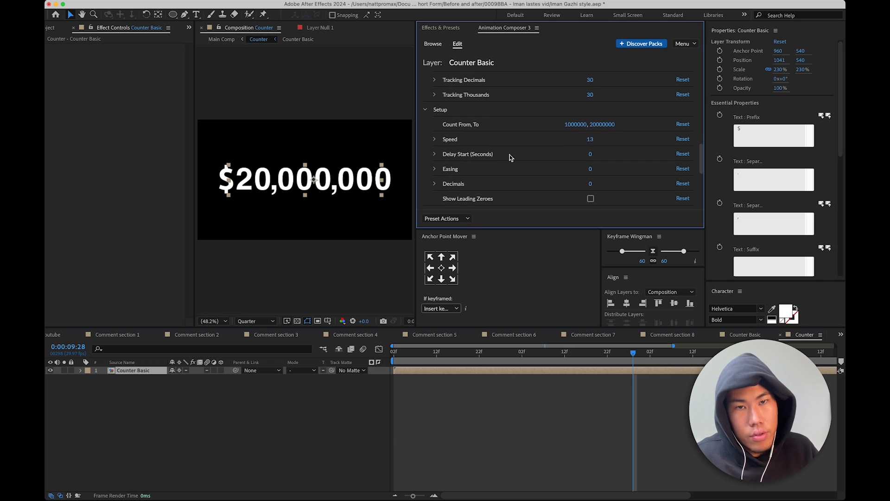
{"action": "left_click_drag", "start_coordinate": [518, 156], "coordinate": [528, 158]}
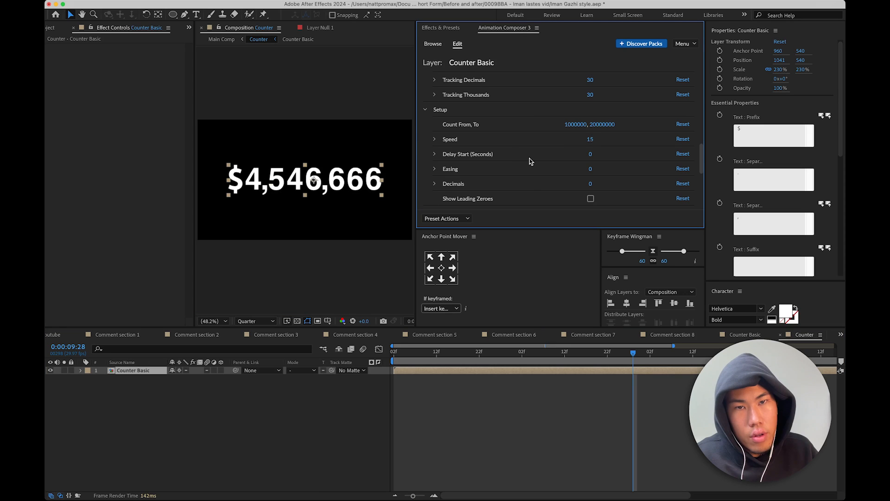
- Extend the Counter composition's duration to 0:00:08:13
{"action": "left_click", "coordinate": [140, 369]}
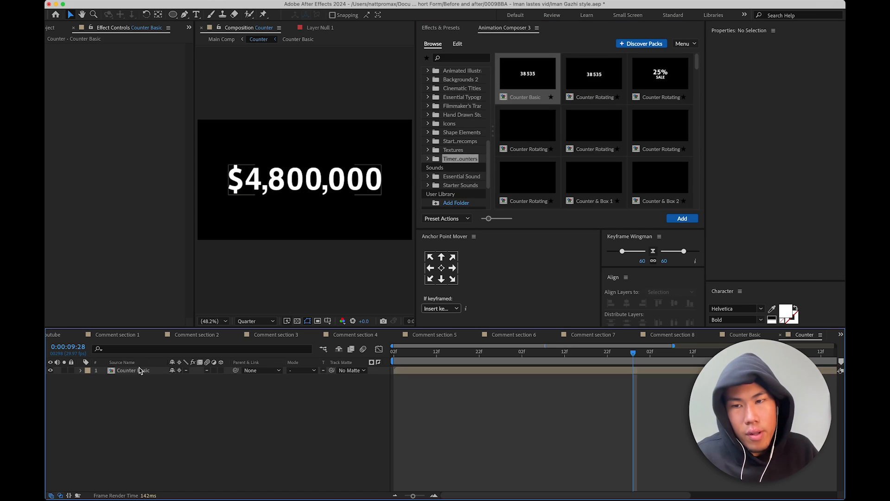
{"action": "scroll", "coordinate": [670, 431], "scroll_direction": "down", "scroll_amount": 2}
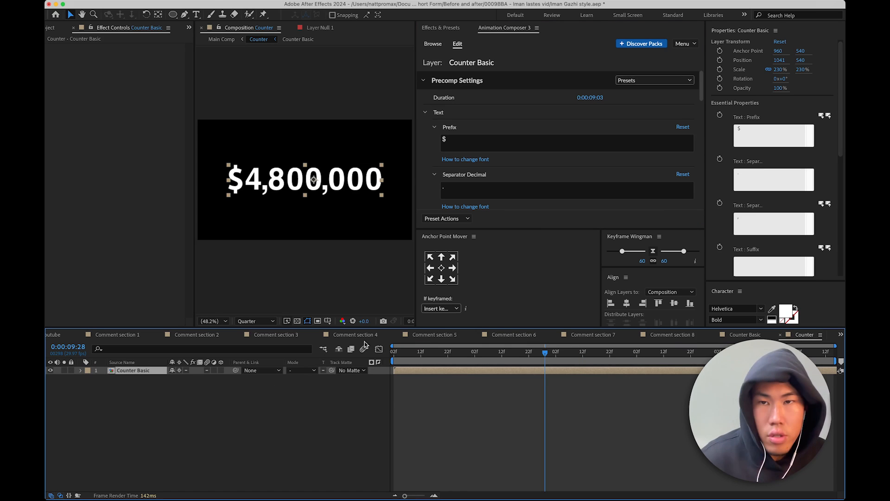
{"action": "left_click", "coordinate": [191, 1]}
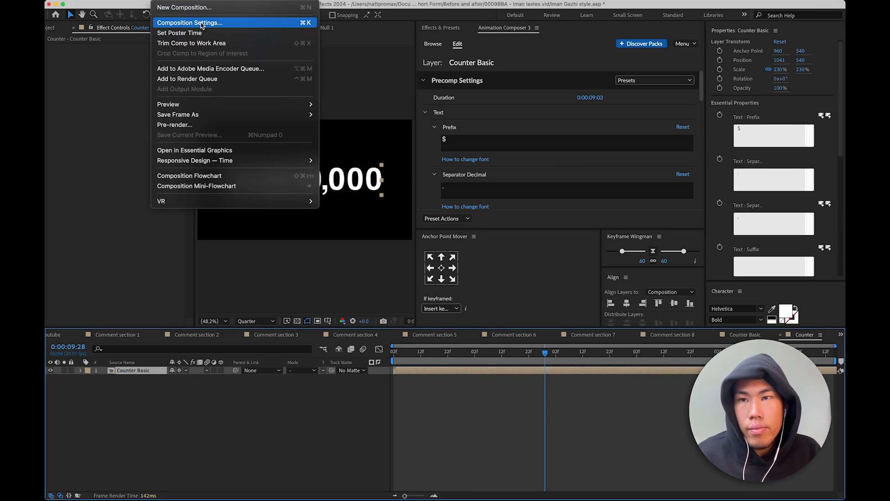
{"action": "left_click", "coordinate": [207, 23]}
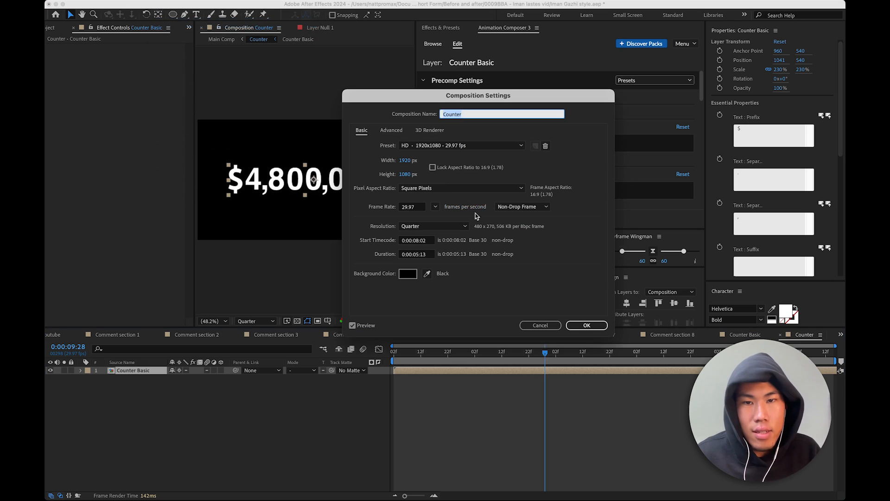
{"action": "left_click", "coordinate": [416, 254]}
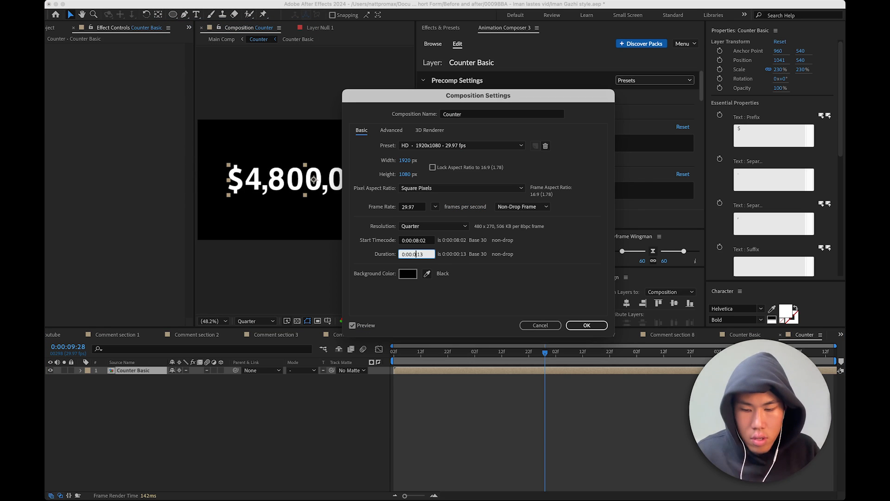
{"action": "type", "text": "8"}
{"action": "key", "text": "Return"}
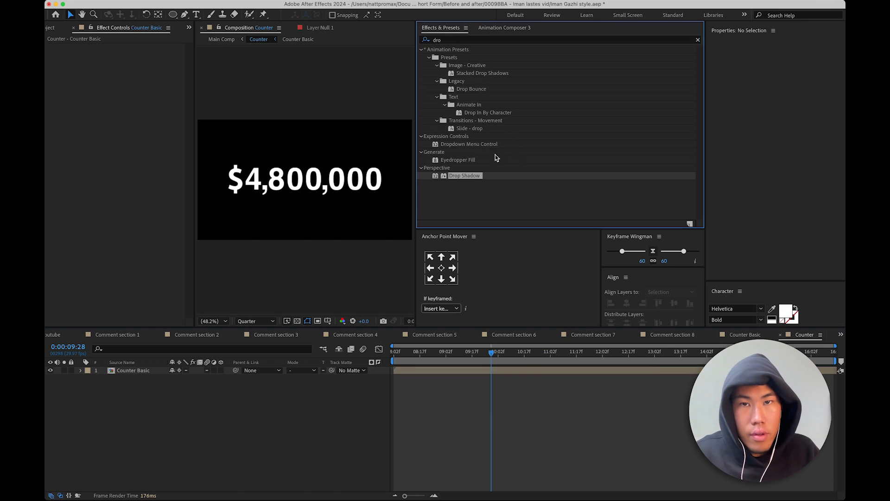
- Return to Main Comp and preview the transition from the comments to the counter from 0:00:07:25
{"action": "left_click", "coordinate": [222, 39]}
{"action": "left_click_drag", "start_coordinate": [722, 356], "coordinate": [641, 361]}
{"action": "key", "text": "space"}
{"action": "left_click", "coordinate": [218, 321]}
{"action": "left_click", "coordinate": [218, 333]}
{"action": "left_click", "coordinate": [406, 314]}
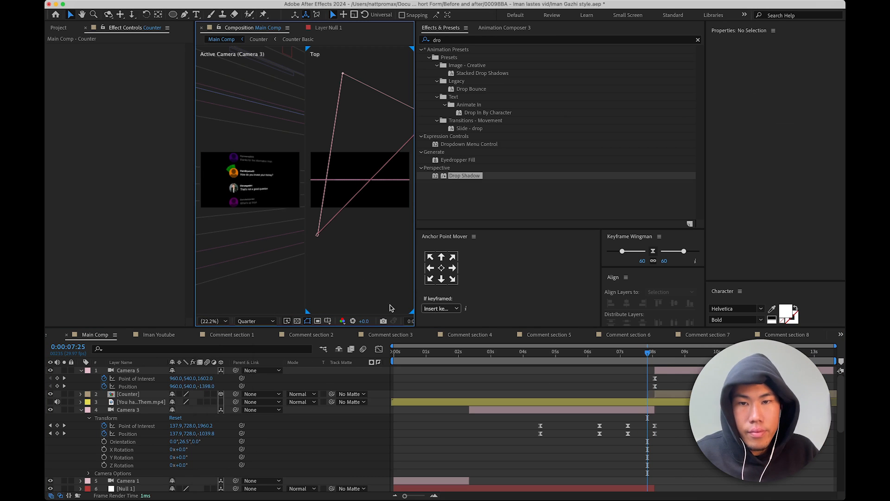
{"action": "left_click", "coordinate": [675, 410]}
{"action": "key", "text": "space"}
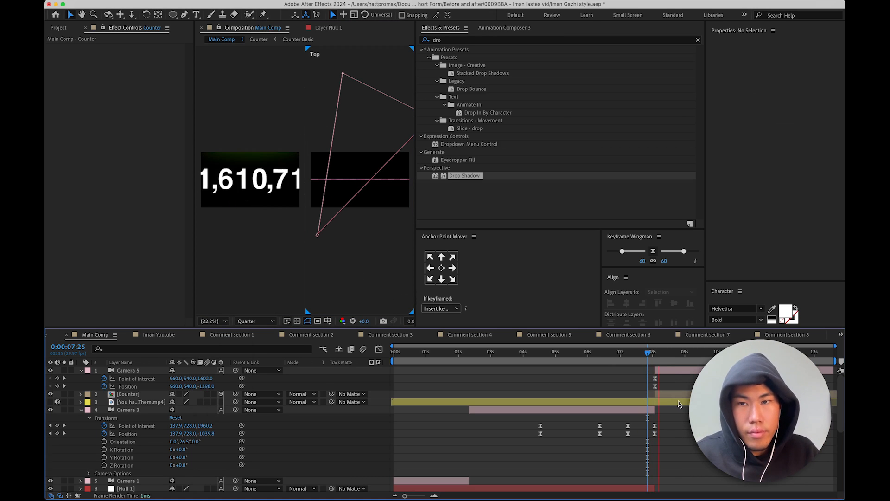
- Scale the Counter layer in Main Comp to 92% and preview the pull-back from 0:00:08:02
{"action": "left_click", "coordinate": [671, 394]}
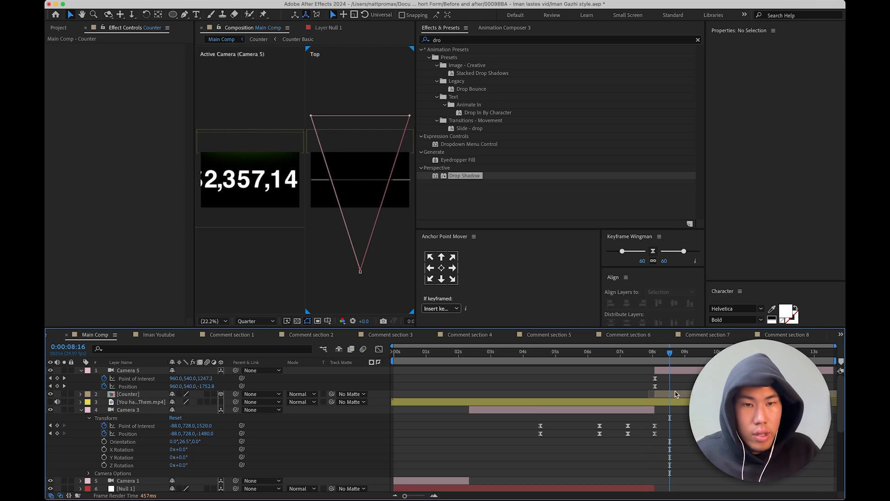
{"action": "left_click_drag", "start_coordinate": [782, 73], "coordinate": [778, 78]}
{"action": "left_click", "coordinate": [658, 356]}
{"action": "left_click_drag", "start_coordinate": [658, 357], "coordinate": [654, 356]}
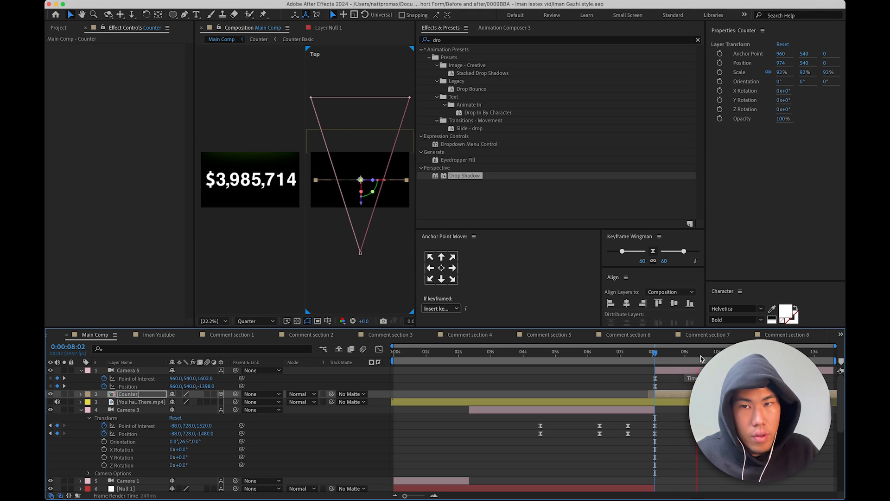
{"action": "key", "text": "space"}
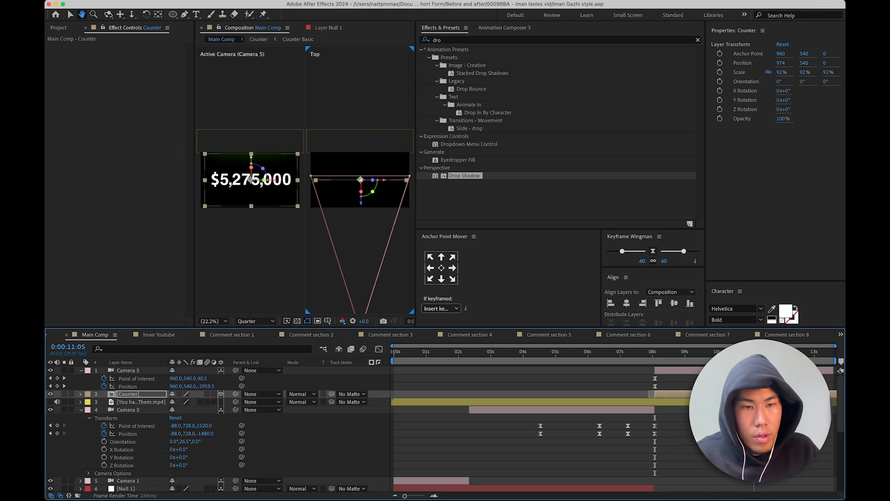
{"action": "left_click", "coordinate": [678, 435]}
{"action": "key", "text": "space"}
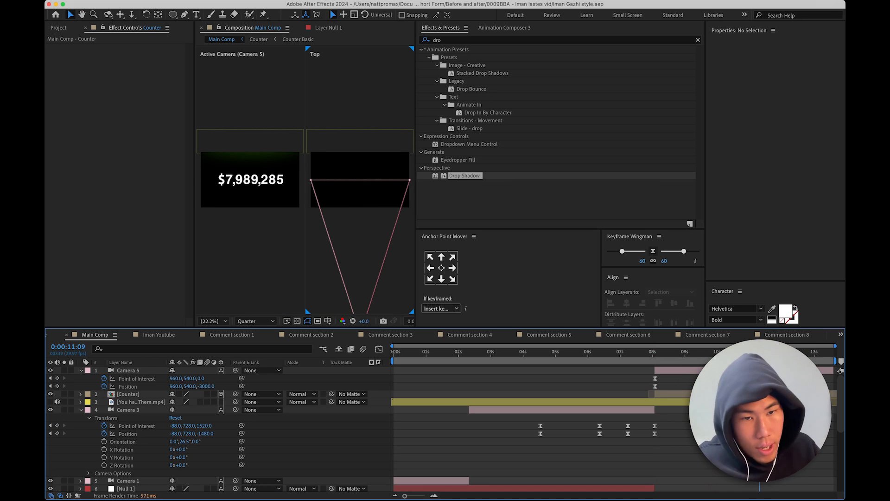
- Stop the preview, open the Counter composition and add the text "investment" below the dollar amount
{"action": "key", "text": "space"}
{"action": "left_click", "coordinate": [238, 192]}
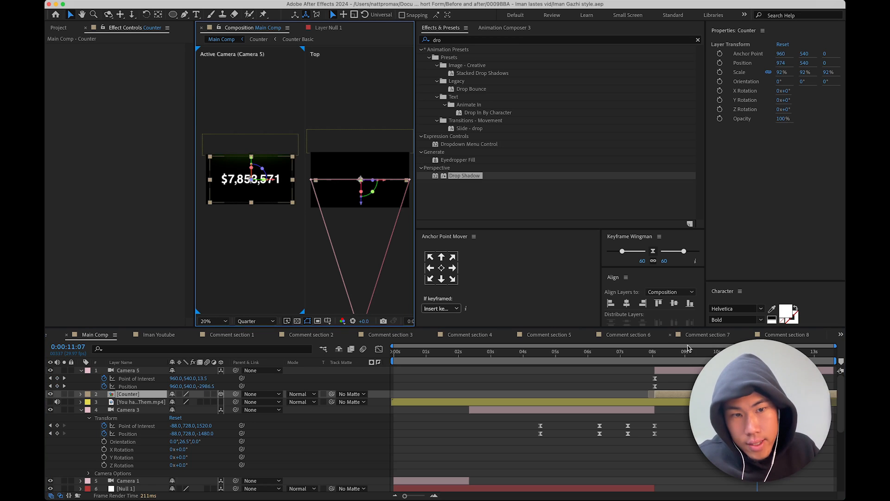
{"action": "double_click", "coordinate": [238, 192]}
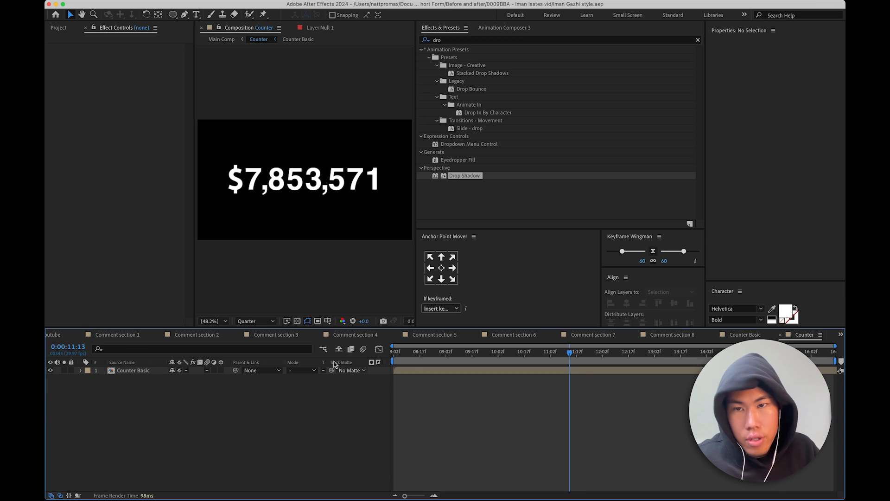
{"action": "left_click", "coordinate": [195, 15]}
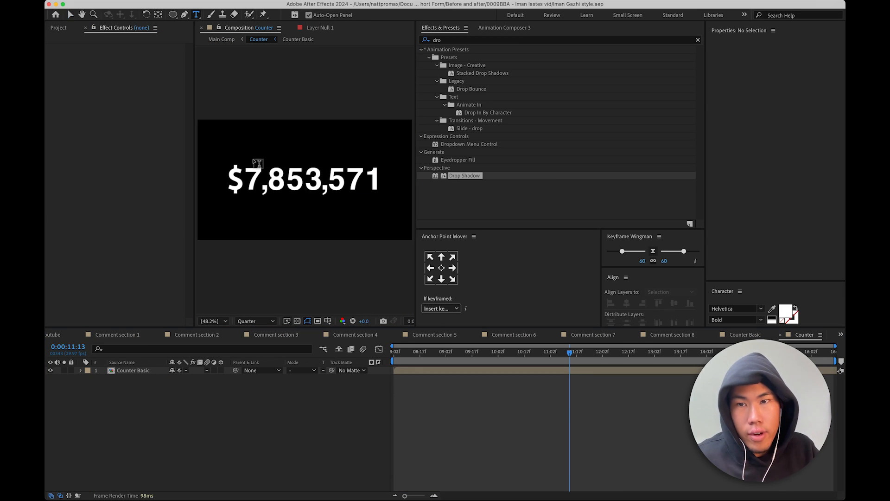
{"action": "left_click", "coordinate": [281, 221]}
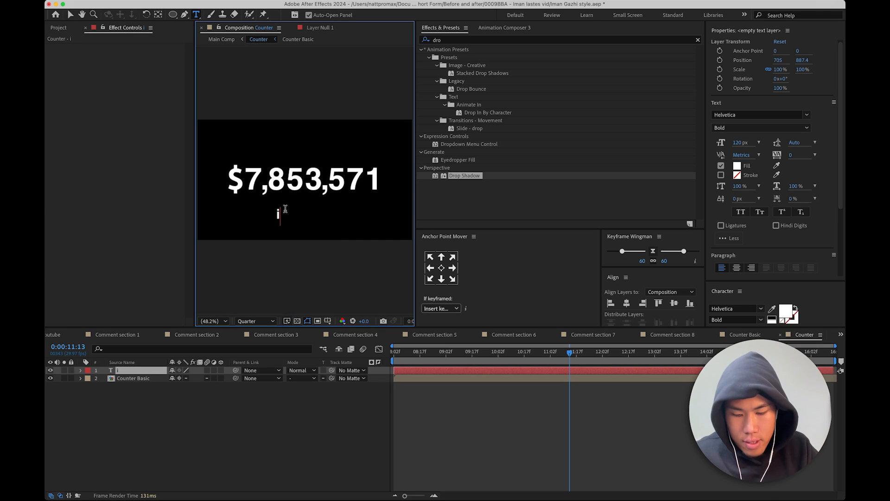
{"action": "type", "text": "investment"}
{"action": "left_click", "coordinate": [163, 400]}
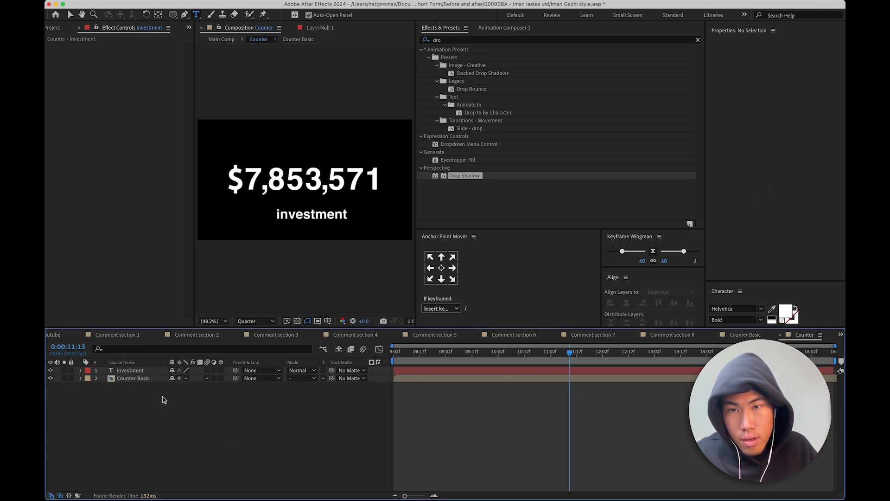
- Centre the investment layer's anchor point and align the layer horizontally to the composition
{"action": "left_click", "coordinate": [135, 371]}
{"action": "left_click", "coordinate": [441, 268]}
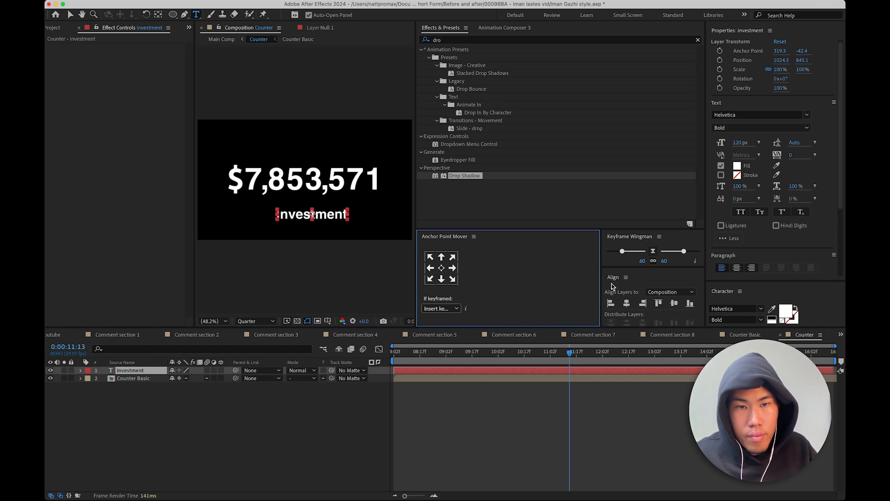
{"action": "left_click", "coordinate": [627, 304]}
- Set the investment text to Helvetica Regular with a grey 5F5F5F fill
{"action": "left_click", "coordinate": [754, 128]}
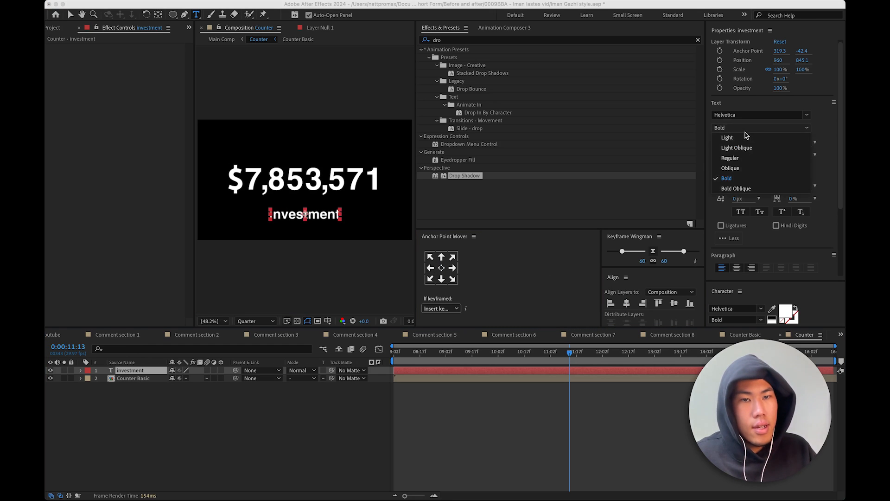
{"action": "left_click", "coordinate": [731, 158]}
{"action": "left_click", "coordinate": [736, 166]}
{"action": "left_click_drag", "start_coordinate": [204, 297], "coordinate": [177, 368]}
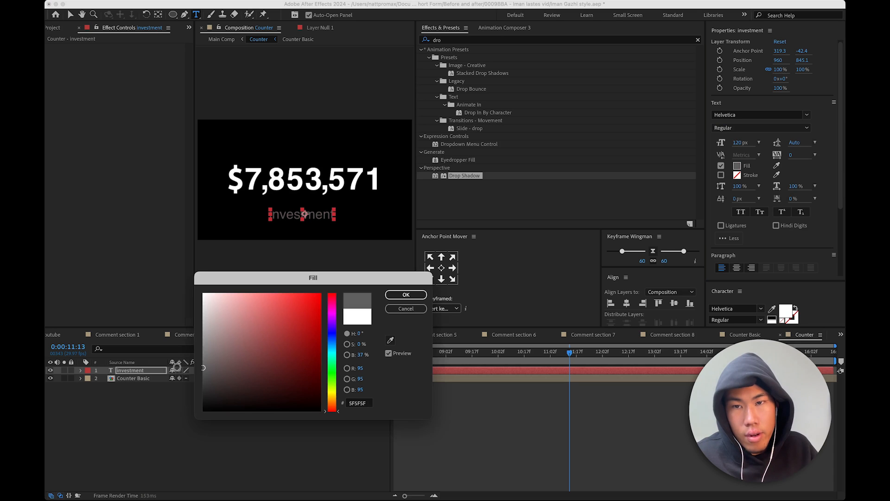
{"action": "left_click", "coordinate": [411, 293]}
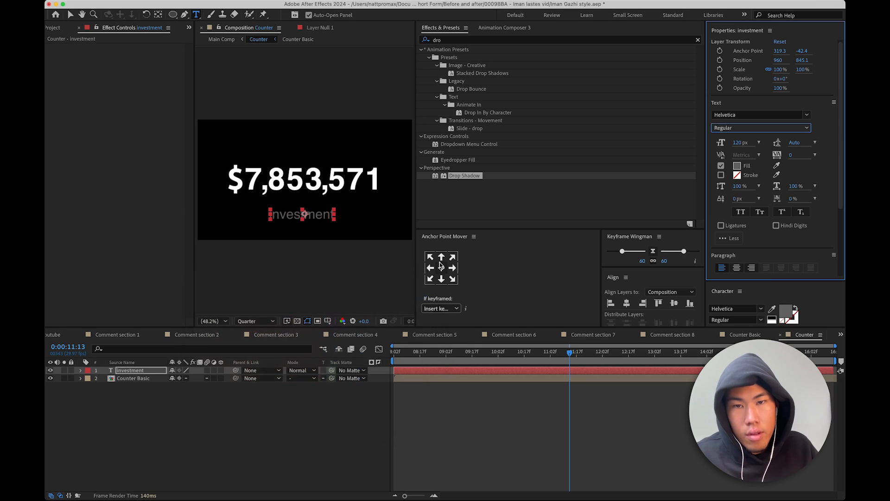
- Recentre the investment text horizontally, raise it to a Y position of 744.6 and check it in Main Comp
{"action": "left_click", "coordinate": [630, 303]}
{"action": "left_click_drag", "start_coordinate": [802, 60], "coordinate": [729, 90]}
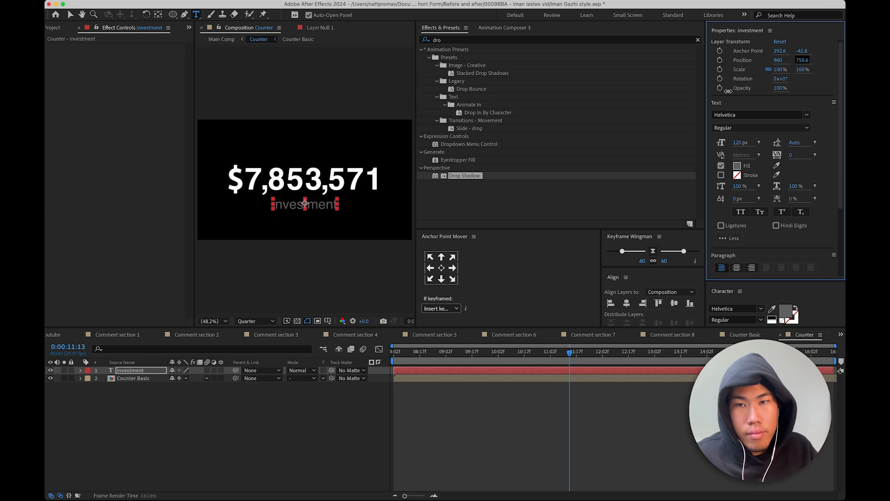
{"action": "left_click", "coordinate": [220, 39]}
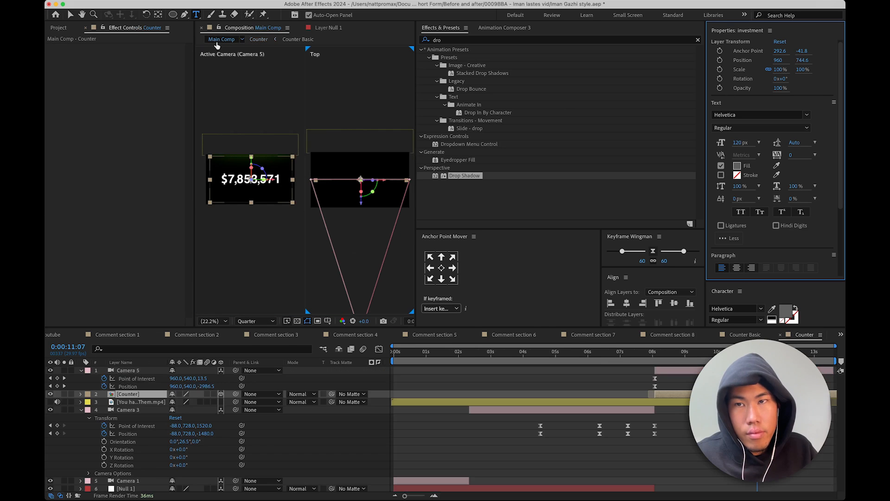
{"action": "scroll", "coordinate": [242, 210], "scroll_direction": "up", "scroll_amount": 5}
{"action": "scroll", "coordinate": [242, 211], "scroll_direction": "down", "scroll_amount": 4}
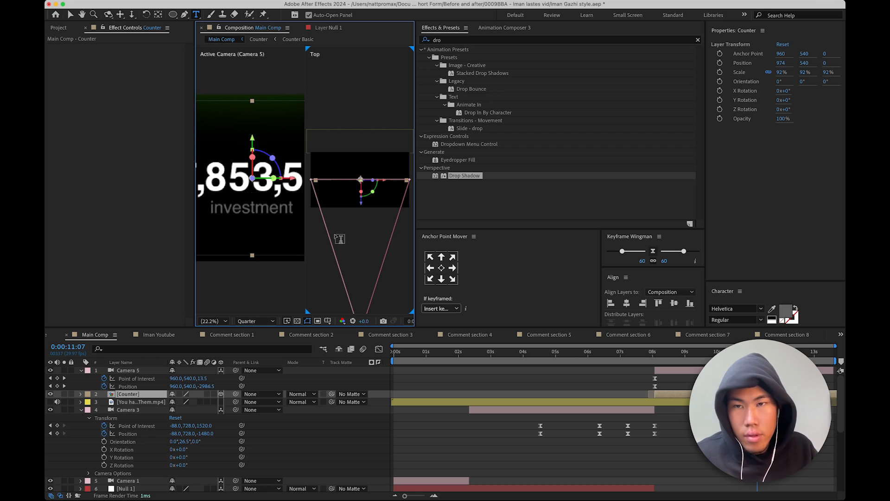
{"action": "scroll", "coordinate": [302, 238], "scroll_direction": "down", "scroll_amount": 2}
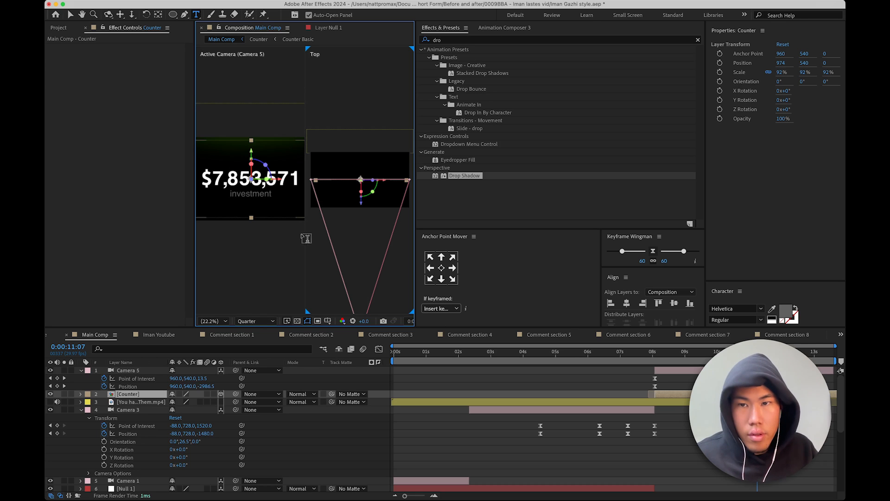
- Widen the composition viewer to check its view layout, save the project and switch to the Selection tool
{"action": "left_click", "coordinate": [213, 320]}
{"action": "left_click", "coordinate": [216, 330]}
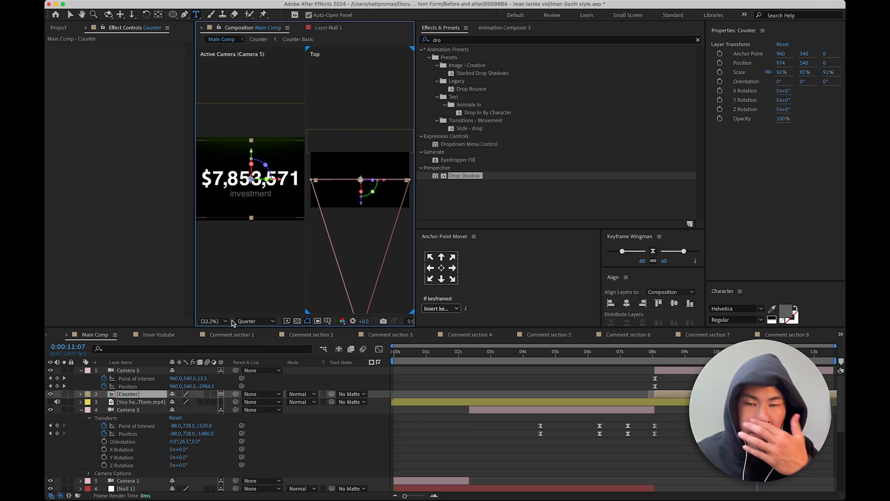
{"action": "left_click_drag", "start_coordinate": [415, 285], "coordinate": [565, 285]}
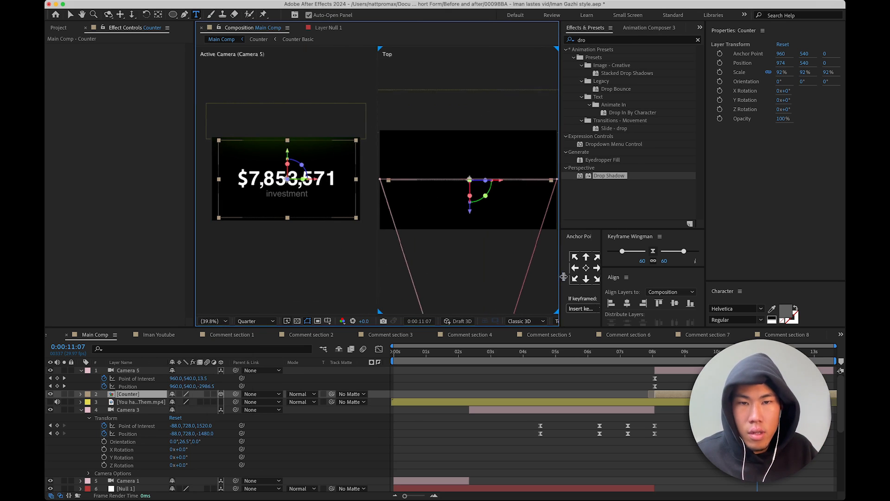
{"action": "left_click", "coordinate": [562, 321]}
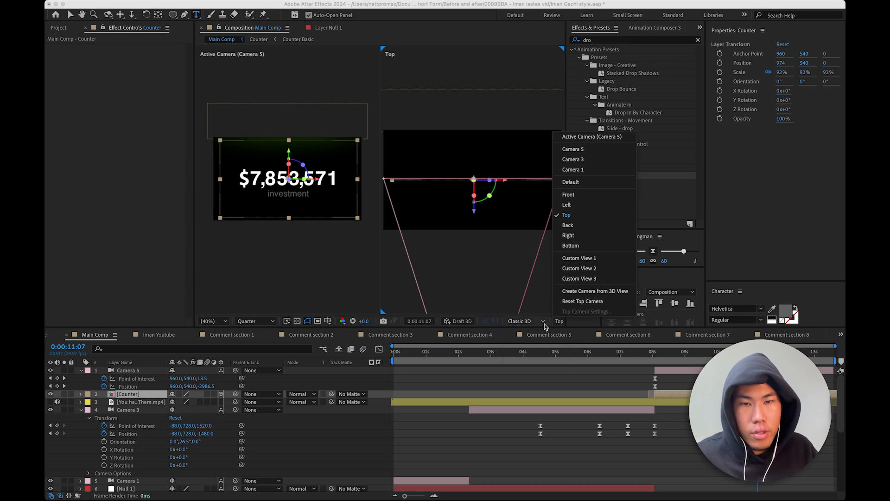
{"action": "left_click", "coordinate": [544, 323]}
{"action": "left_click_drag", "start_coordinate": [565, 309], "coordinate": [643, 311]}
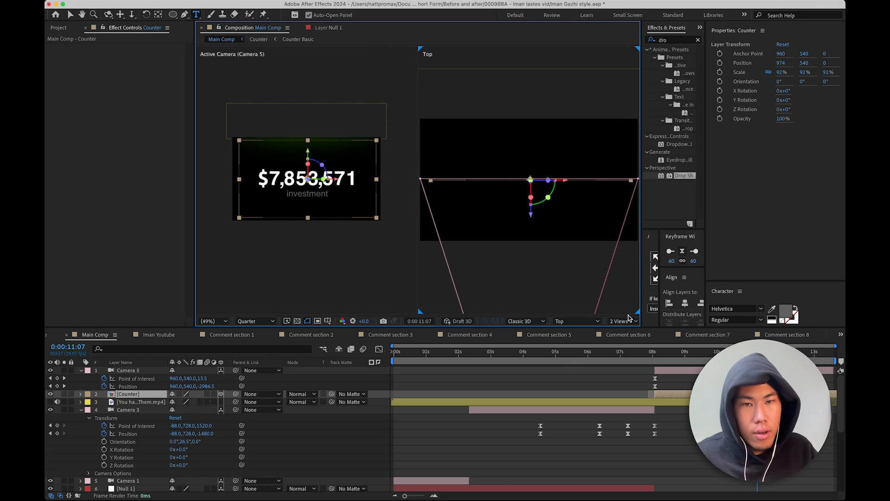
{"action": "left_click", "coordinate": [626, 321]}
{"action": "left_click", "coordinate": [582, 383]}
{"action": "key", "text": "super+s"}
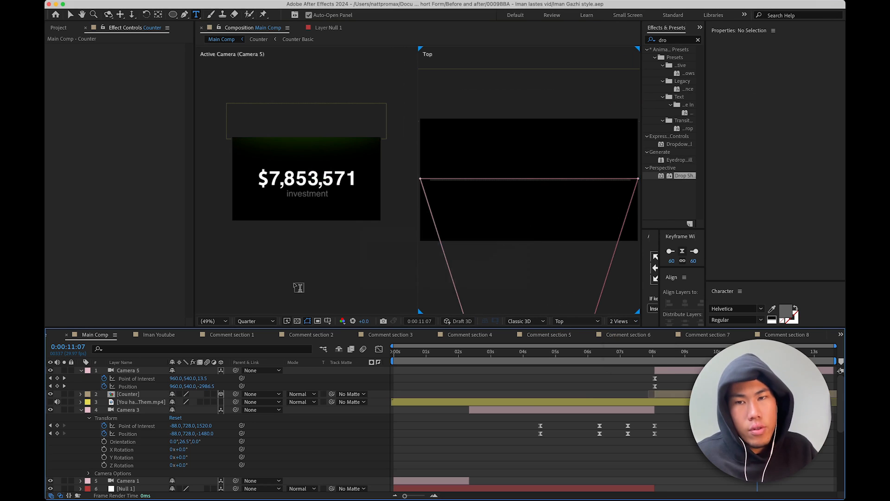
{"action": "key", "text": "v"}
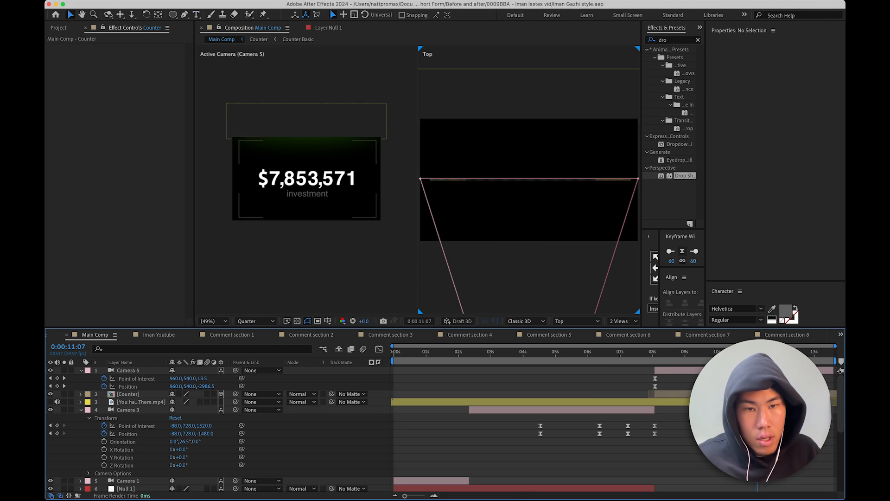
- Scale the investment text down slightly in the Counter composition and return to Main Comp
{"action": "double_click", "coordinate": [691, 394]}
{"action": "left_click", "coordinate": [580, 379]}
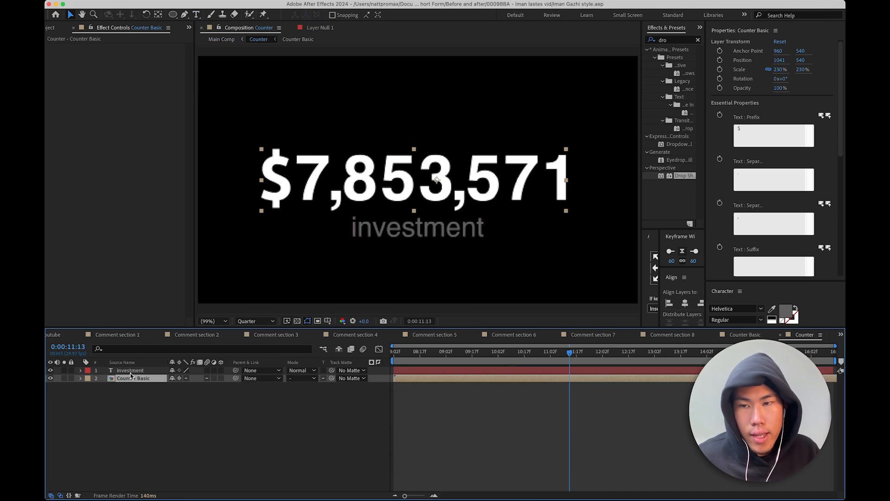
{"action": "left_click_drag", "start_coordinate": [131, 374], "coordinate": [134, 390]}
{"action": "left_click_drag", "start_coordinate": [779, 69], "coordinate": [772, 69]}
{"action": "left_click", "coordinate": [215, 39]}
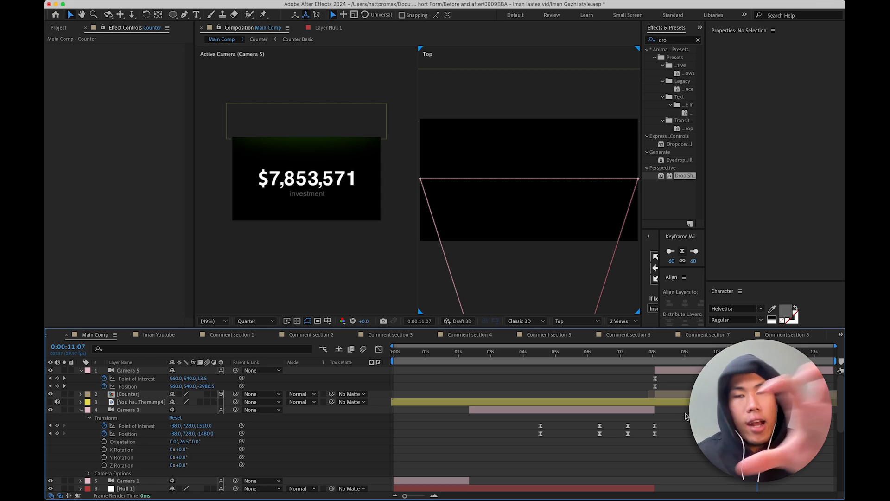
- Open Comment section 6 and copy its four dollar-bill Asset PNG layers
{"action": "left_click", "coordinate": [123, 394]}
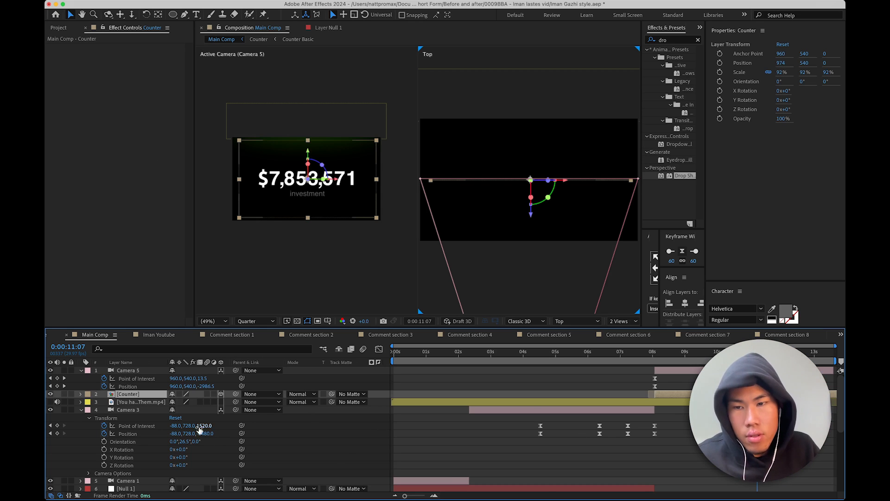
{"action": "scroll", "coordinate": [198, 429], "scroll_direction": "down", "scroll_amount": 5}
{"action": "scroll", "coordinate": [209, 433], "scroll_direction": "up", "scroll_amount": 1}
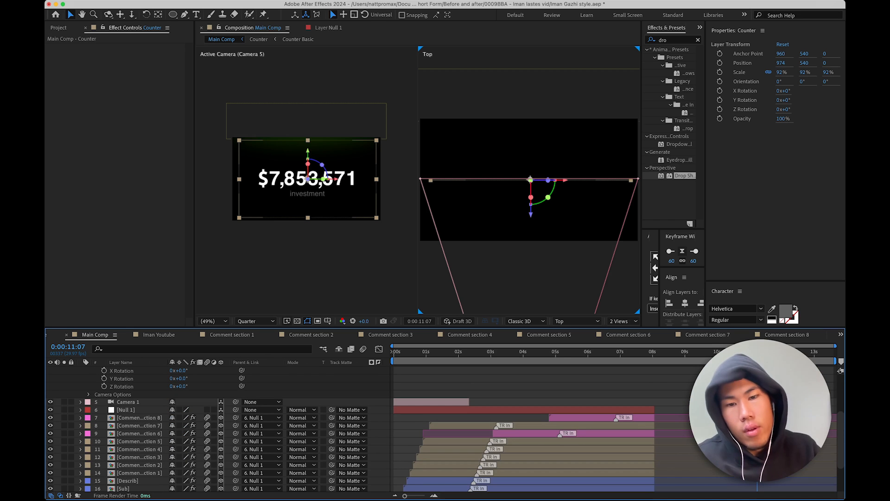
{"action": "double_click", "coordinate": [632, 434]}
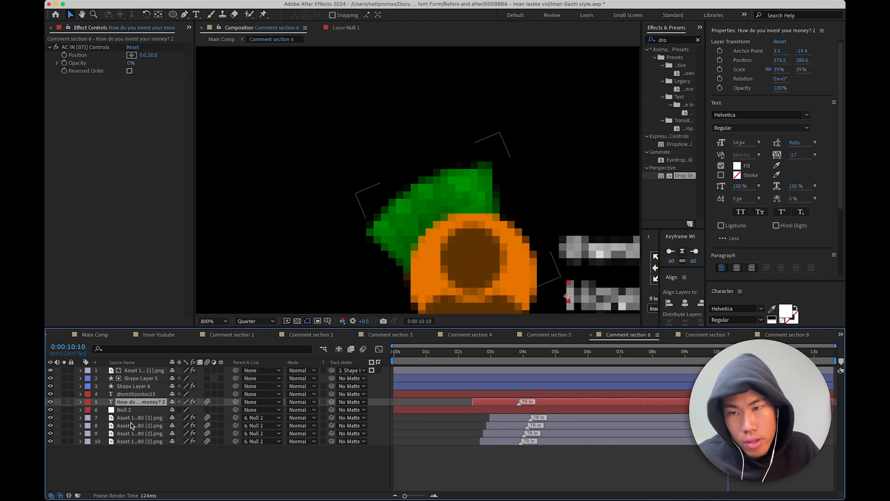
{"action": "left_click", "coordinate": [134, 425]}
{"action": "left_click", "coordinate": [138, 420]}
{"action": "left_click", "coordinate": [143, 441], "text": "shift"}
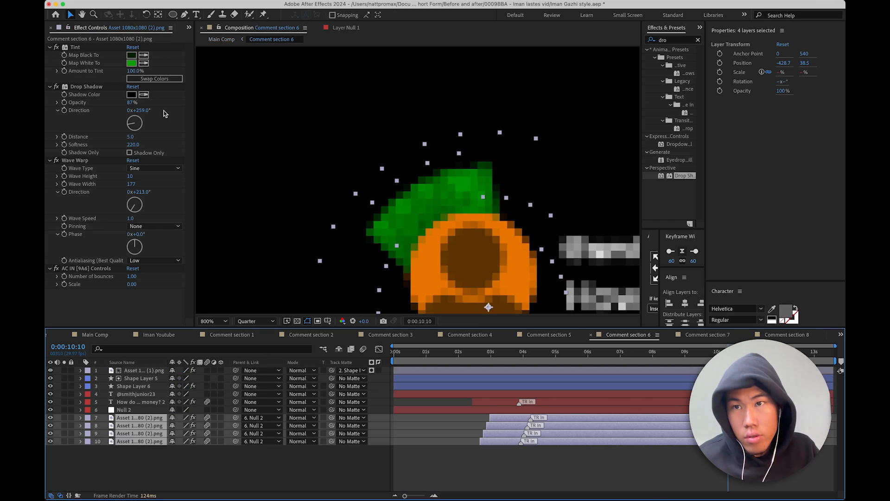
- Paste the four dollar-bill layers into Main Comp and shift them to start around Camera 5's beginning at about 8 seconds
{"action": "left_click", "coordinate": [222, 39]}
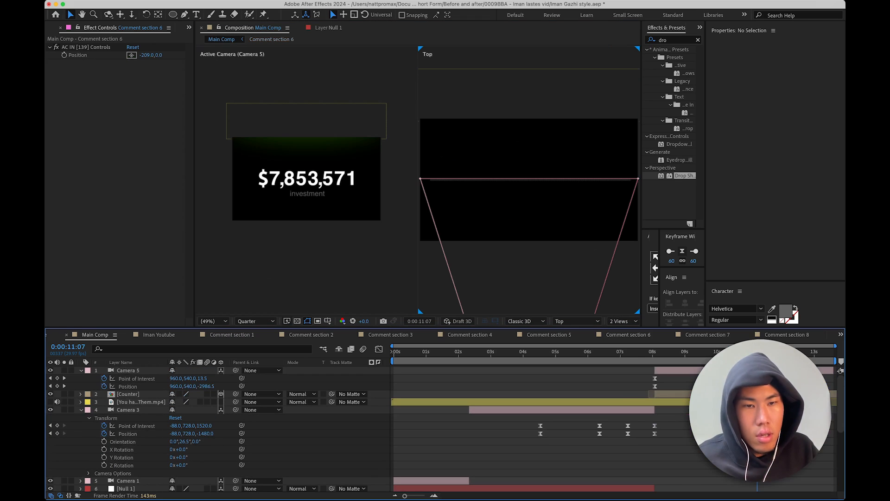
{"action": "key", "text": "super+v"}
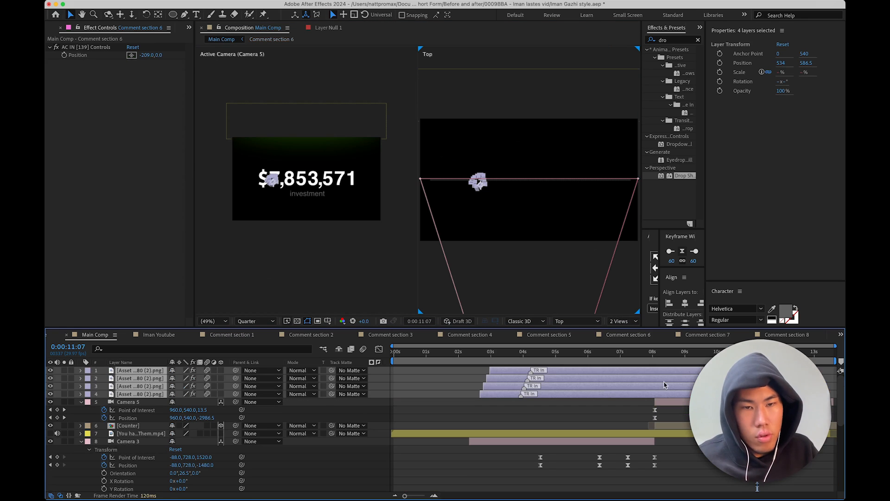
{"action": "left_click_drag", "start_coordinate": [719, 383], "coordinate": [722, 382]}
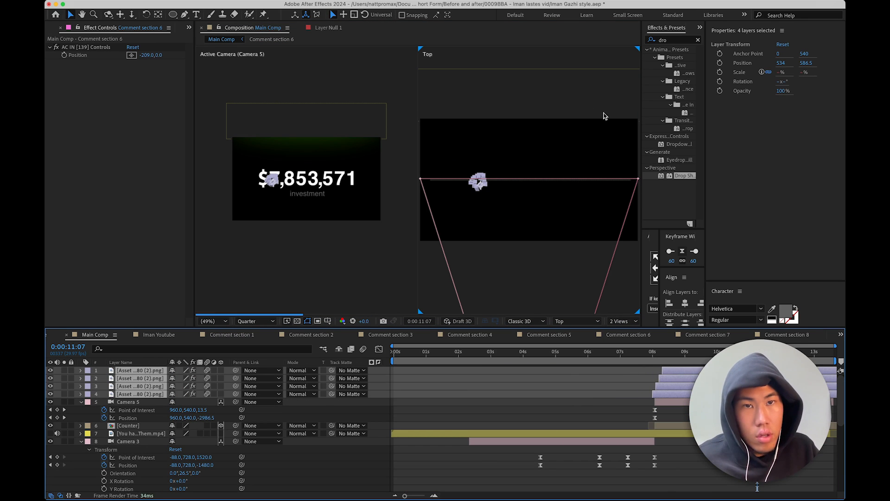
- Reset the transforms of the four dollar-bill layers and remove their In presets in Animation Composer
{"action": "left_click_drag", "start_coordinate": [642, 60], "coordinate": [483, 60]}
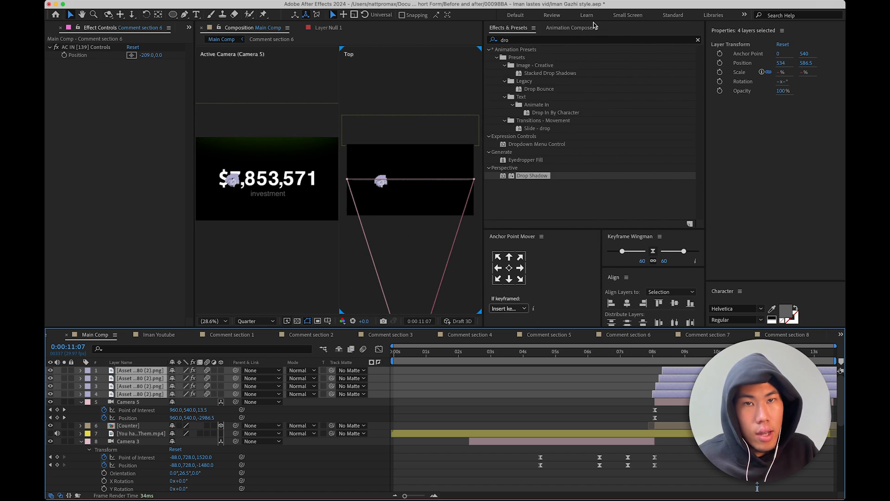
{"action": "left_click", "coordinate": [585, 27]}
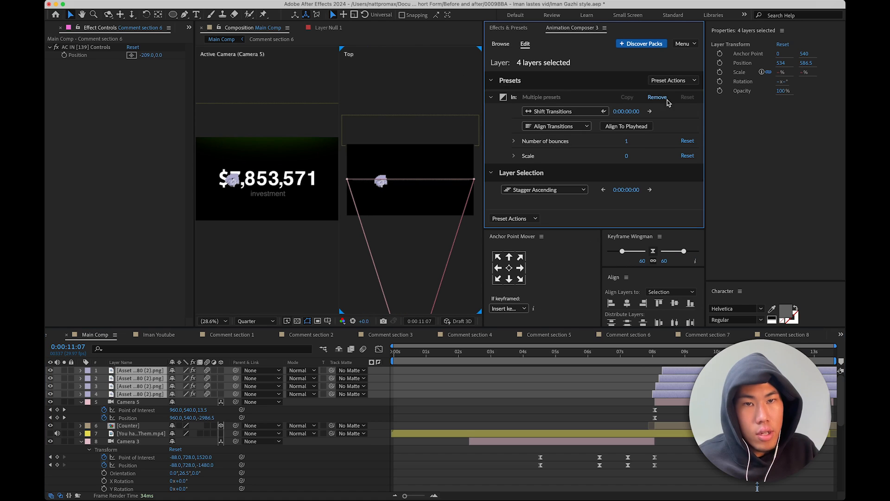
{"action": "left_click", "coordinate": [782, 45]}
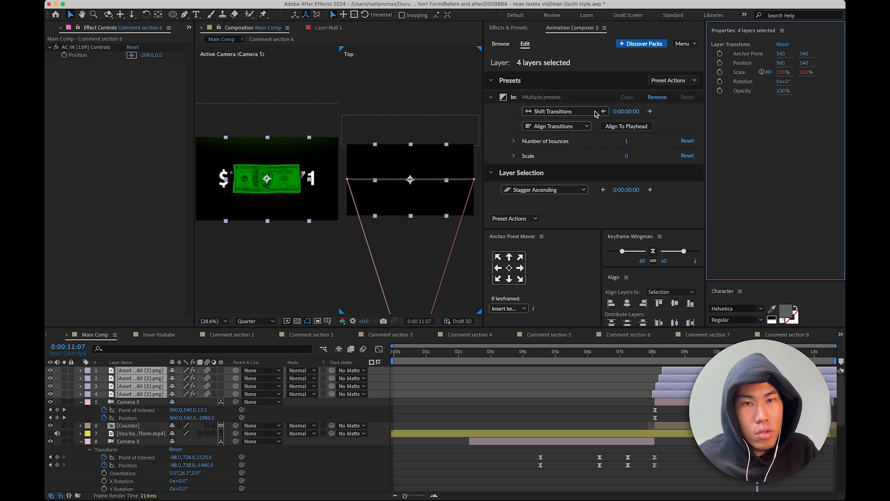
{"action": "left_click", "coordinate": [658, 97]}
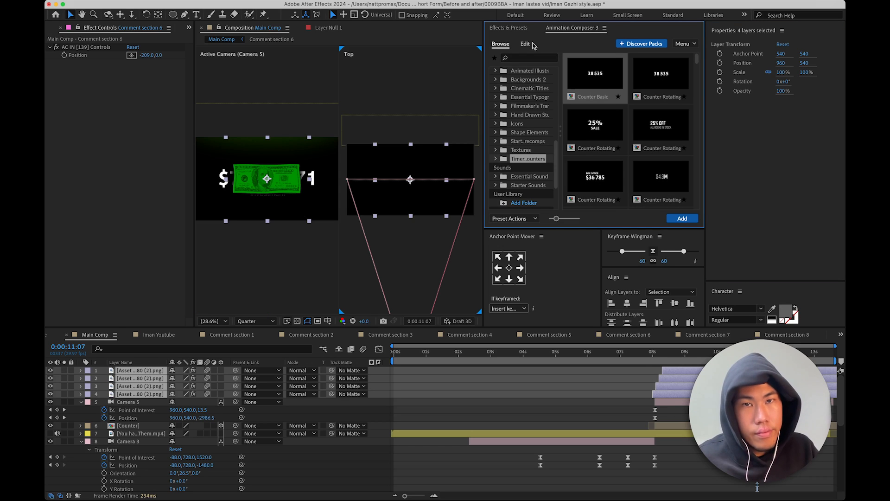
- Line up the four dollar-bill layers with a 0:00:00:00 stagger so they all start where Camera 5 begins
{"action": "left_click", "coordinate": [526, 44]}
{"action": "left_click", "coordinate": [602, 98]}
{"action": "left_click", "coordinate": [602, 98]}
{"action": "left_click_drag", "start_coordinate": [685, 376], "coordinate": [686, 377]}
- Place the four dollar-bill layers beneath the Counter layer and make them 3D layers
{"action": "left_click_drag", "start_coordinate": [121, 383], "coordinate": [142, 433]}
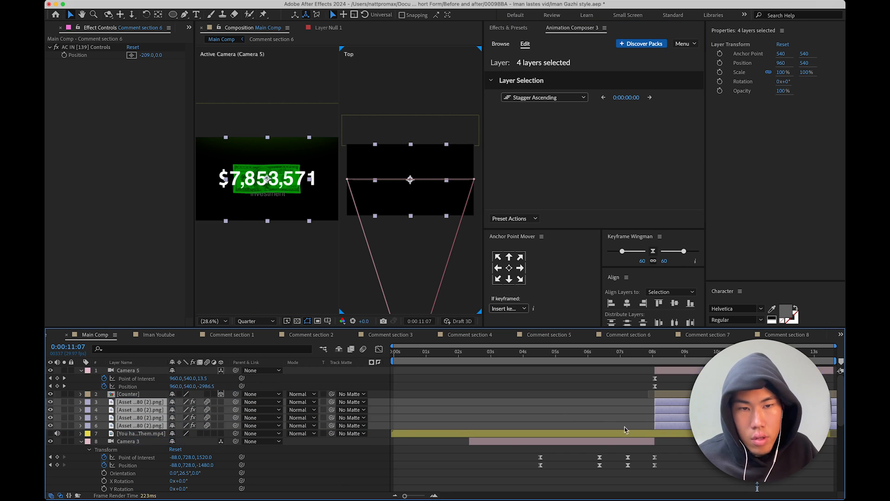
{"action": "left_click", "coordinate": [221, 409]}
{"action": "left_click", "coordinate": [671, 419]}
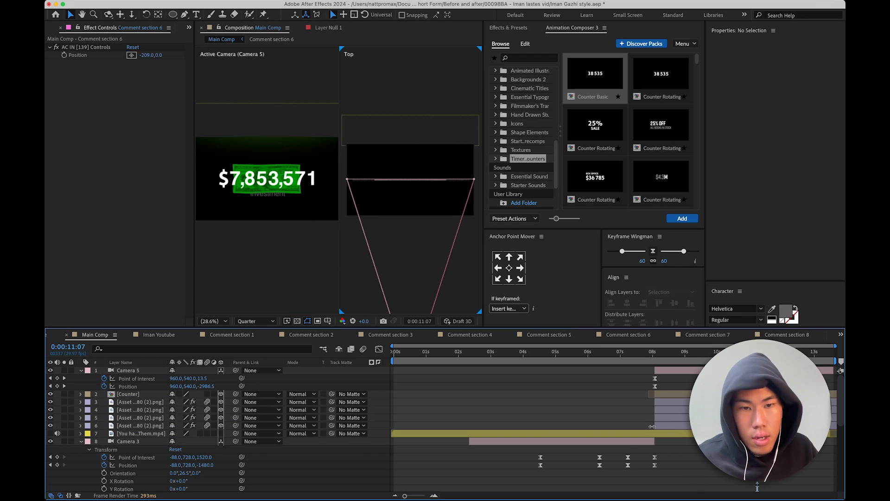
{"action": "left_click", "coordinate": [673, 404]}
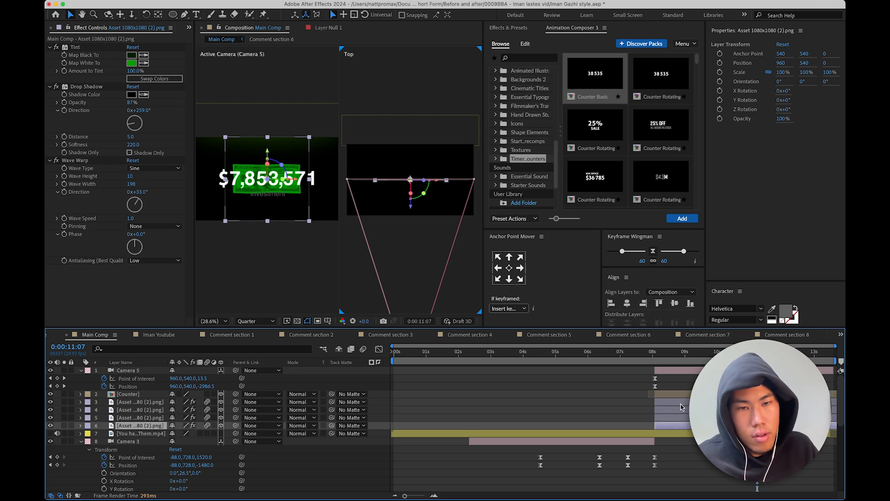
- Scale all four dollar-bill layers down to 75%
{"action": "left_click", "coordinate": [672, 425], "text": "shift"}
{"action": "left_click_drag", "start_coordinate": [781, 73], "coordinate": [766, 74]}
{"action": "left_click", "coordinate": [630, 400]}
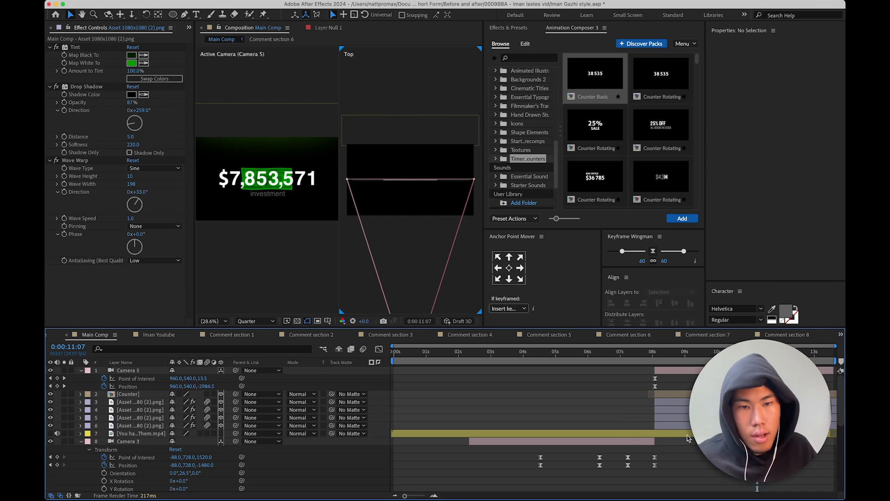
{"action": "left_click", "coordinate": [676, 426]}
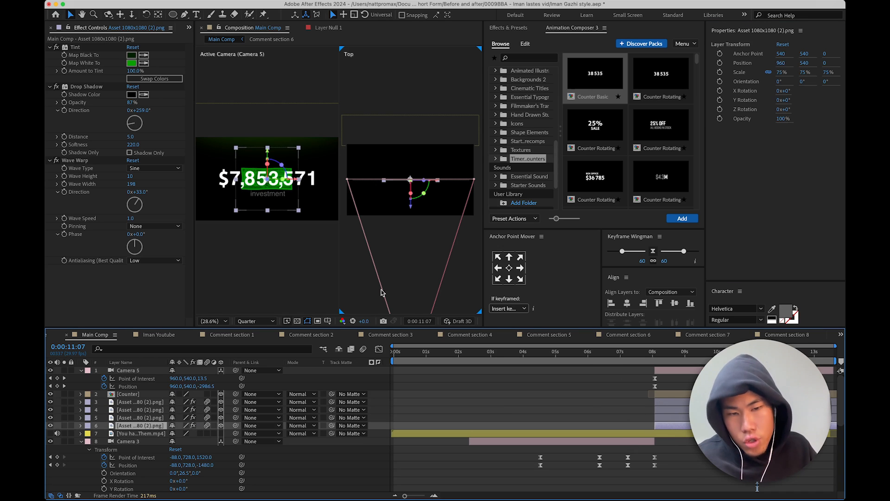
- Apply the Hue/Saturation effect to the uppermost dollar-bill layer and set its Master Saturation to -60
{"action": "left_click", "coordinate": [701, 402], "text": "shift"}
{"action": "key", "text": "space"}
{"action": "left_click_drag", "start_coordinate": [278, 180], "coordinate": [224, 189]}
{"action": "scroll", "coordinate": [325, 187], "scroll_direction": "up", "scroll_amount": 2}
{"action": "scroll", "coordinate": [288, 211], "scroll_direction": "down", "scroll_amount": 2}
{"action": "left_click_drag", "start_coordinate": [289, 216], "coordinate": [302, 212]}
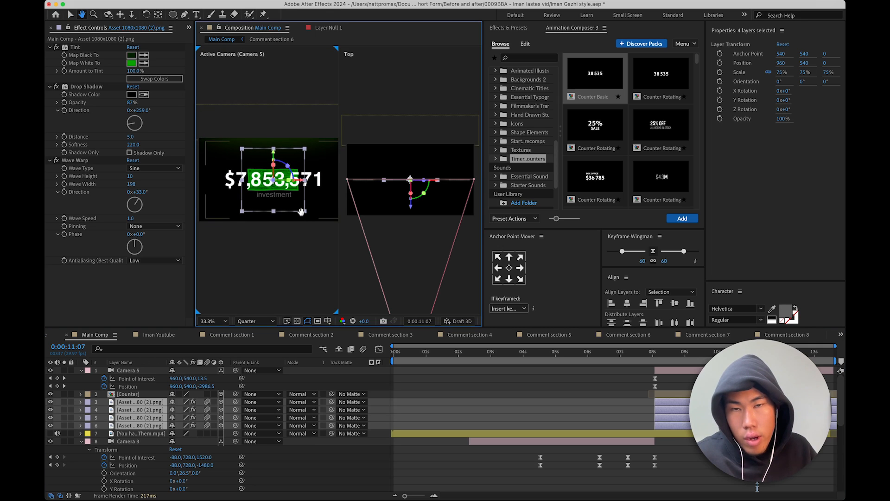
{"action": "left_click", "coordinate": [508, 28]}
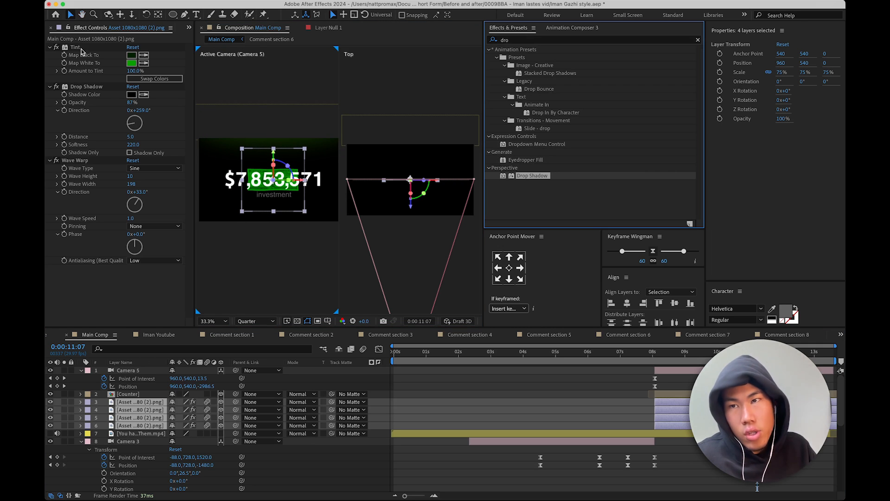
{"action": "left_click", "coordinate": [533, 41]}
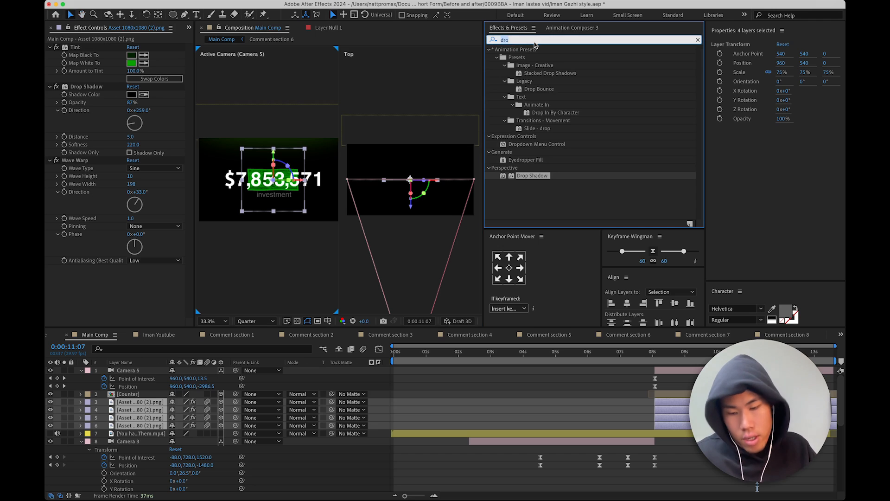
{"action": "type", "text": "satu"}
{"action": "left_click_drag", "start_coordinate": [534, 104], "coordinate": [120, 239]}
{"action": "left_click_drag", "start_coordinate": [125, 275], "coordinate": [92, 277]}
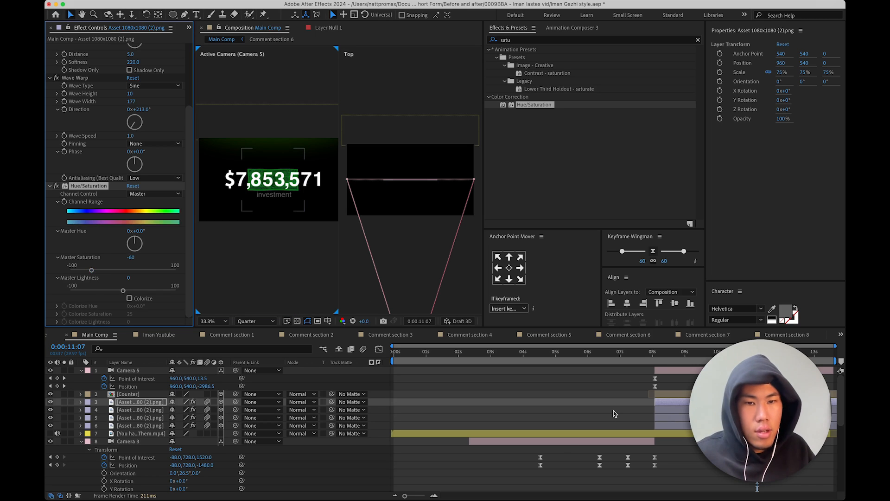
- Copy the Hue/Saturation effect from the uppermost dollar-bill layer and paste it onto the other three bill layers
{"action": "left_click", "coordinate": [668, 405]}
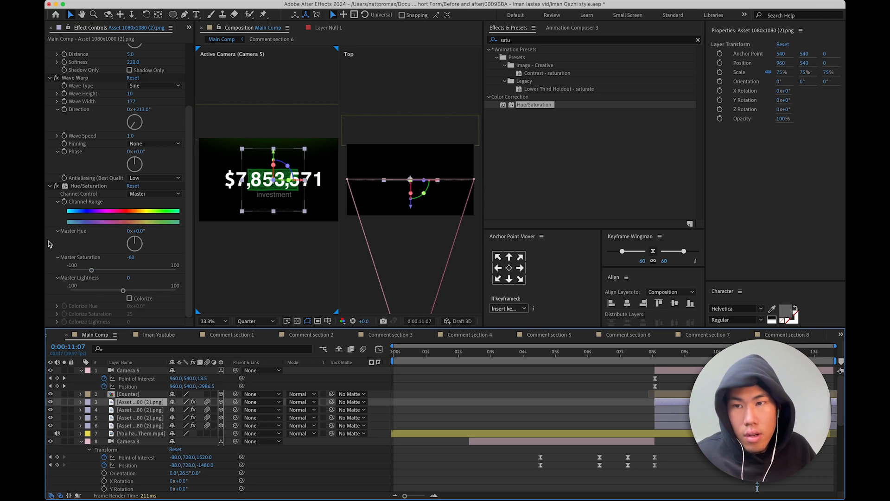
{"action": "left_click", "coordinate": [78, 188]}
{"action": "left_click", "coordinate": [672, 424]}
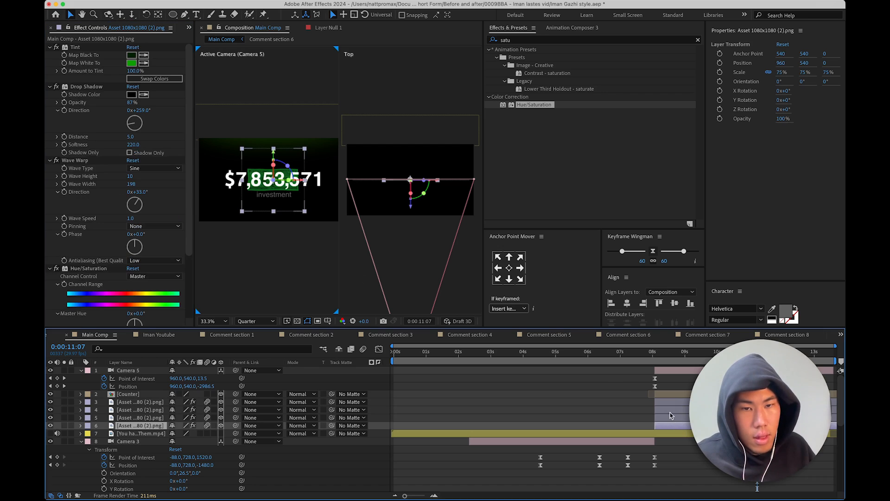
{"action": "left_click", "coordinate": [671, 412], "text": "shift"}
{"action": "key", "text": "super+v"}
- Duplicate the uppermost dollar-bill layer to make a fifth bill
{"action": "left_click", "coordinate": [651, 417]}
{"action": "left_click", "coordinate": [678, 411]}
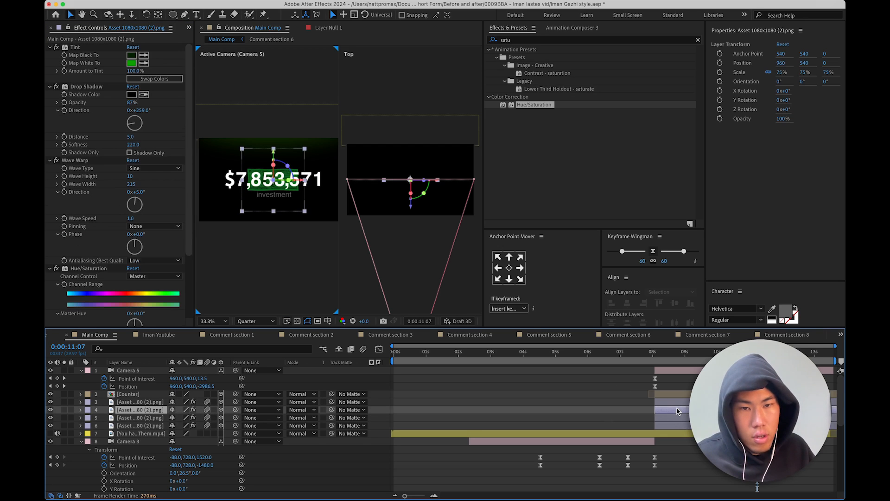
{"action": "left_click", "coordinate": [678, 404]}
{"action": "key", "text": "super+d"}
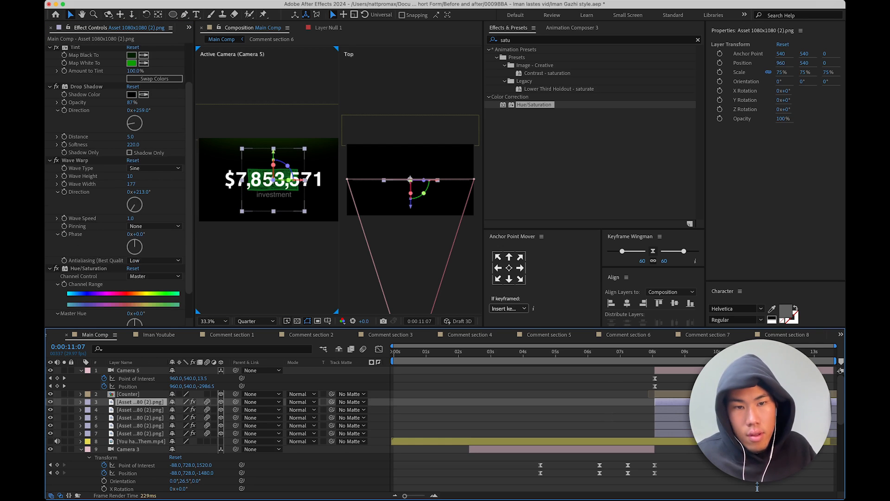
- Move the lowest dollar-bill layer near the camera at about 268, 824.5, -1064 in the frame's lower-left corner and tilt it in 3D
{"action": "left_click", "coordinate": [678, 441]}
{"action": "left_click", "coordinate": [680, 425]}
{"action": "left_click", "coordinate": [677, 432]}
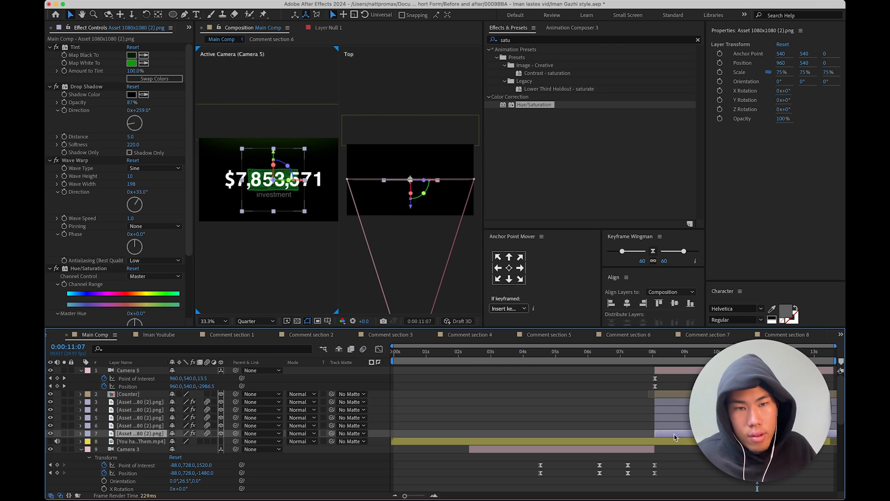
{"action": "left_click_drag", "start_coordinate": [415, 209], "coordinate": [392, 251]}
{"action": "scroll", "coordinate": [252, 190], "scroll_direction": "down", "scroll_amount": 2}
{"action": "left_click_drag", "start_coordinate": [227, 163], "coordinate": [305, 202]}
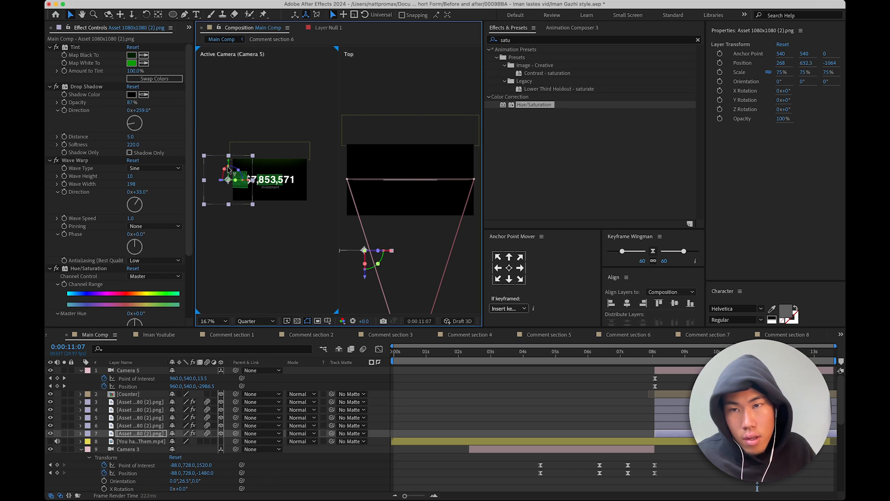
{"action": "scroll", "coordinate": [227, 180], "scroll_direction": "up", "scroll_amount": 2}
{"action": "scroll", "coordinate": [228, 196], "scroll_direction": "down", "scroll_amount": 2}
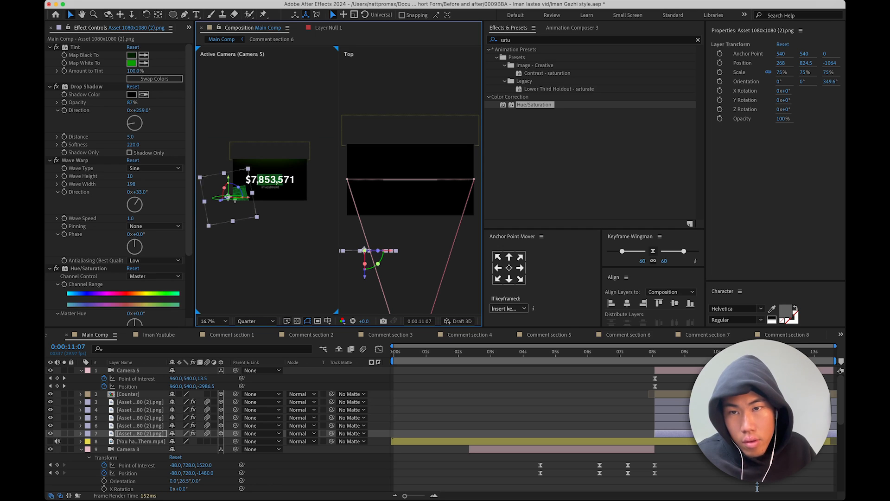
{"action": "scroll", "coordinate": [249, 192], "scroll_direction": "up", "scroll_amount": 2}
{"action": "left_click_drag", "start_coordinate": [213, 195], "coordinate": [218, 209]}
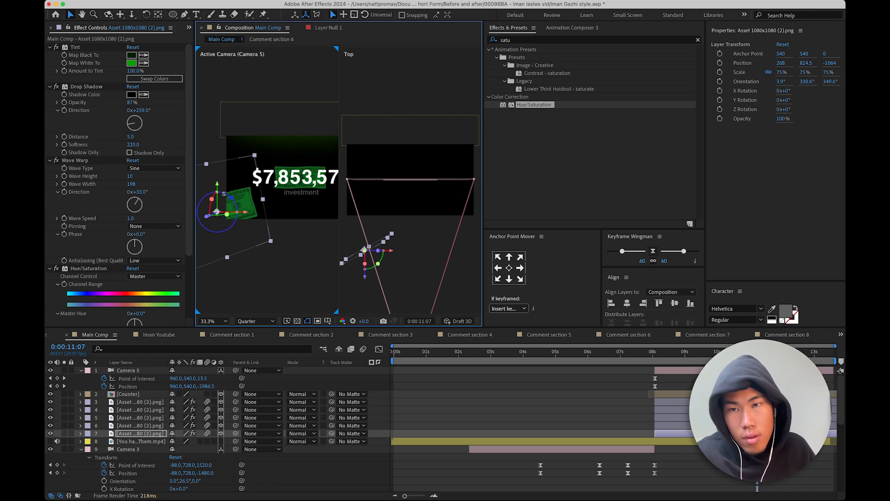
{"action": "left_click_drag", "start_coordinate": [225, 196], "coordinate": [238, 217]}
- Place the layer 6 bill behind the number at about 470, 90.6, 2000 and rotate it to about 58.5°, 34°, 323.7°
{"action": "left_click", "coordinate": [685, 425]}
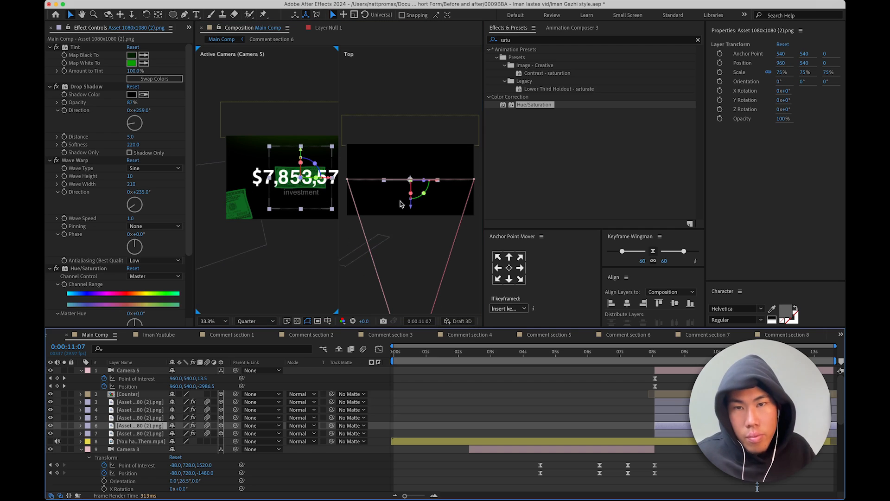
{"action": "left_click_drag", "start_coordinate": [414, 208], "coordinate": [402, 82]}
{"action": "scroll", "coordinate": [381, 87], "scroll_direction": "down", "scroll_amount": 1}
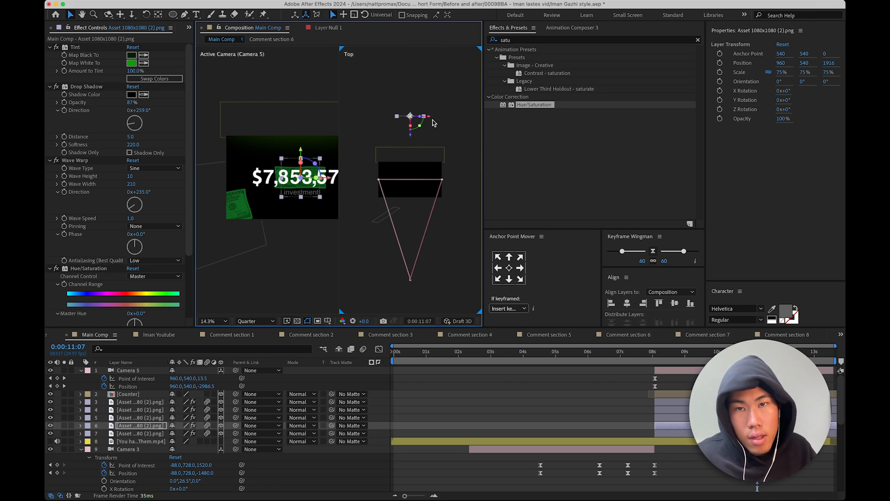
{"action": "left_click_drag", "start_coordinate": [422, 122], "coordinate": [406, 122]}
{"action": "mouse_move", "coordinate": [276, 152]}
{"action": "left_mouse_down"}
{"action": "mouse_move", "coordinate": [276, 132]}
{"action": "mouse_move", "coordinate": [277, 157]}
{"action": "mouse_move", "coordinate": [293, 145]}
{"action": "left_mouse_up"}
{"action": "scroll", "coordinate": [282, 163], "scroll_direction": "up", "scroll_amount": 2}
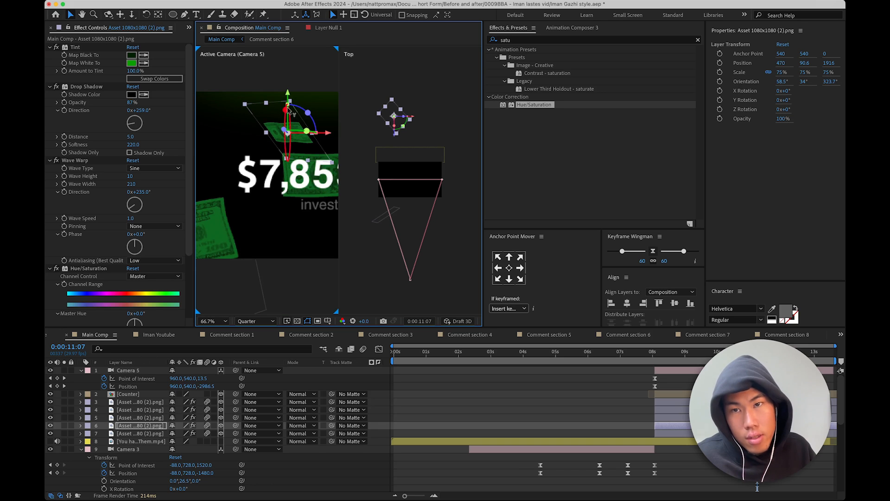
{"action": "scroll", "coordinate": [278, 176], "scroll_direction": "down", "scroll_amount": 5}
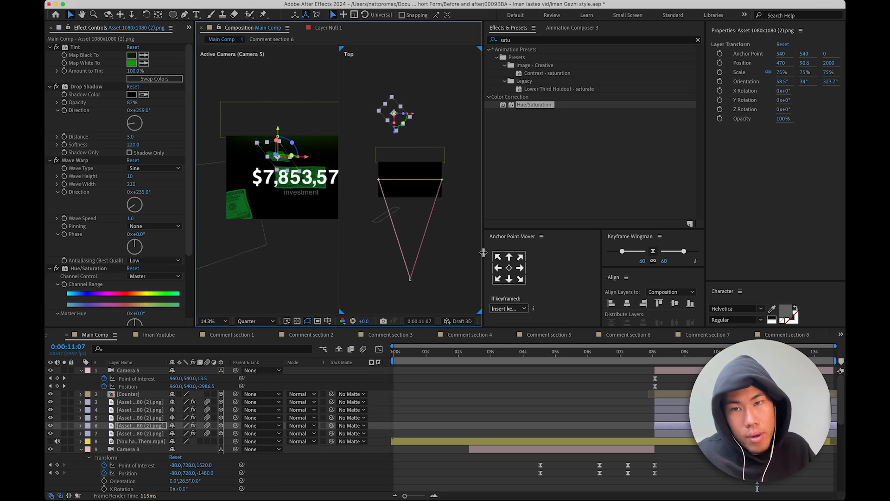
- Place the layer 5 bill in the frame's upper-right corner at about 1906, 239, 448 and tilt it to about 344.1°, 343.4°, 0°
{"action": "left_click", "coordinate": [682, 420]}
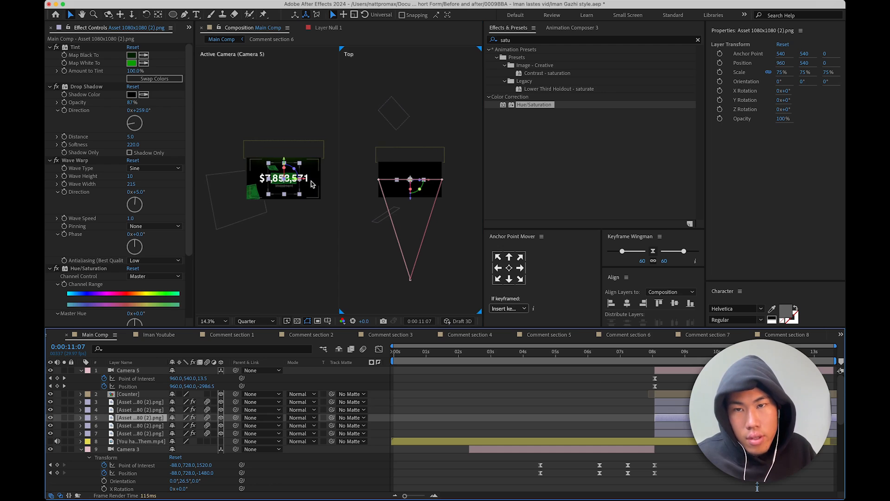
{"action": "left_click_drag", "start_coordinate": [303, 181], "coordinate": [337, 183]}
{"action": "scroll", "coordinate": [307, 187], "scroll_direction": "up", "scroll_amount": 2}
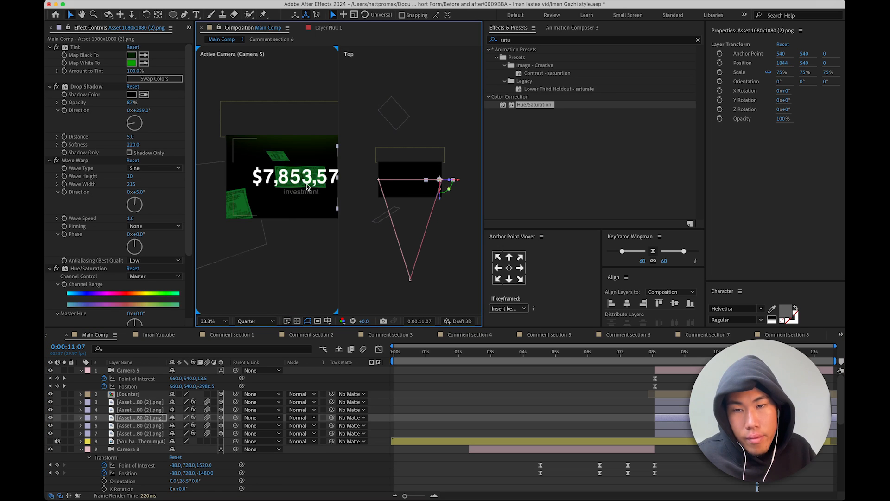
{"action": "scroll", "coordinate": [307, 186], "scroll_direction": "down", "scroll_amount": 2}
{"action": "left_click_drag", "start_coordinate": [442, 200], "coordinate": [443, 184]}
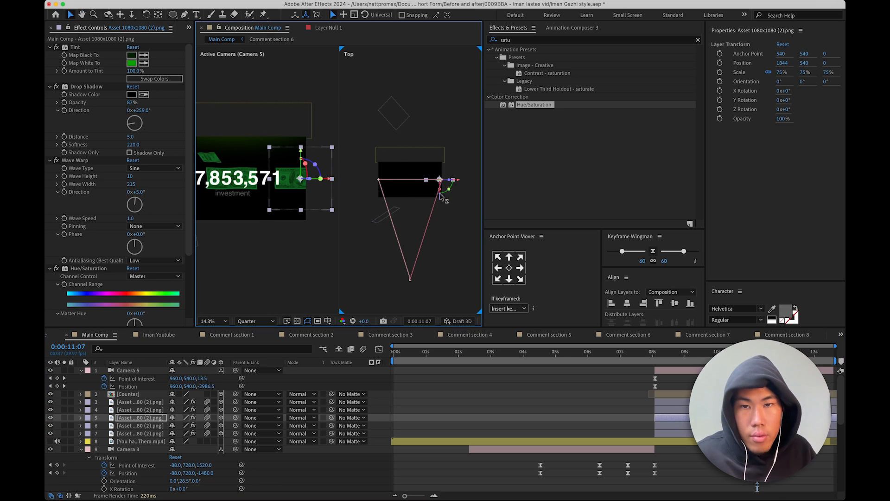
{"action": "left_click_drag", "start_coordinate": [307, 171], "coordinate": [291, 138]}
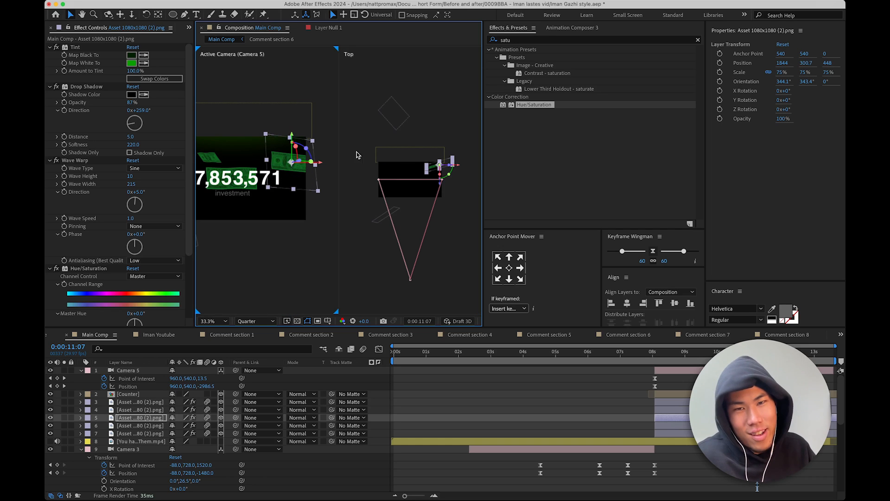
{"action": "left_click_drag", "start_coordinate": [460, 169], "coordinate": [462, 169]}
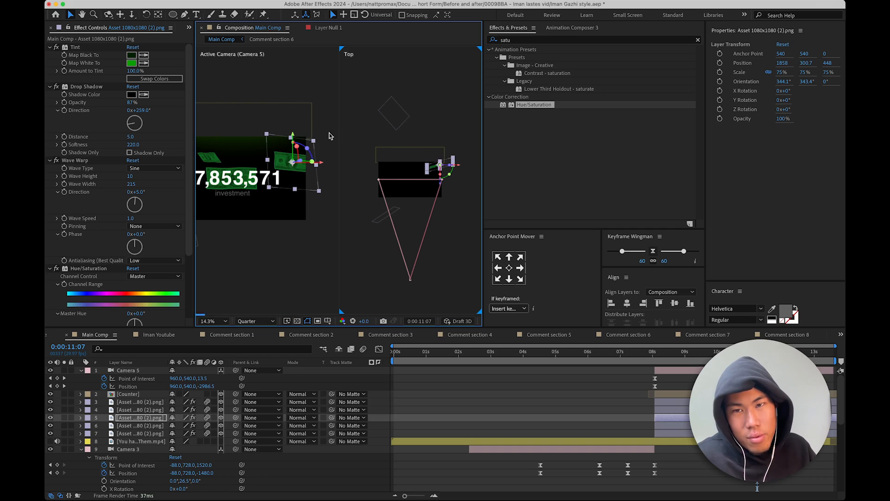
{"action": "left_click_drag", "start_coordinate": [293, 134], "coordinate": [295, 130]}
- Move the layer 4 bill to the frame's lower-right corner at about X 1742.5 and tilt it in 3D
{"action": "left_click", "coordinate": [680, 410]}
{"action": "left_click_drag", "start_coordinate": [231, 157], "coordinate": [308, 200]}
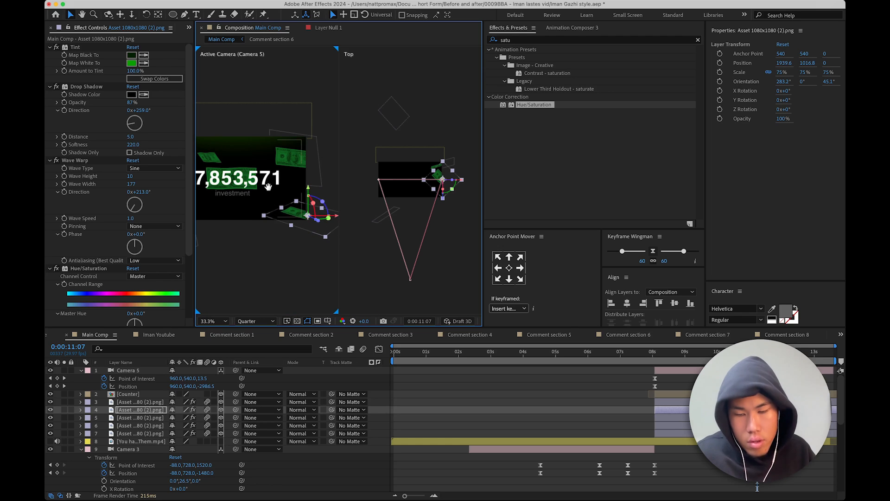
{"action": "scroll", "coordinate": [306, 214], "scroll_direction": "right", "scroll_amount": 2}
{"action": "left_click_drag", "start_coordinate": [326, 222], "coordinate": [310, 221]}
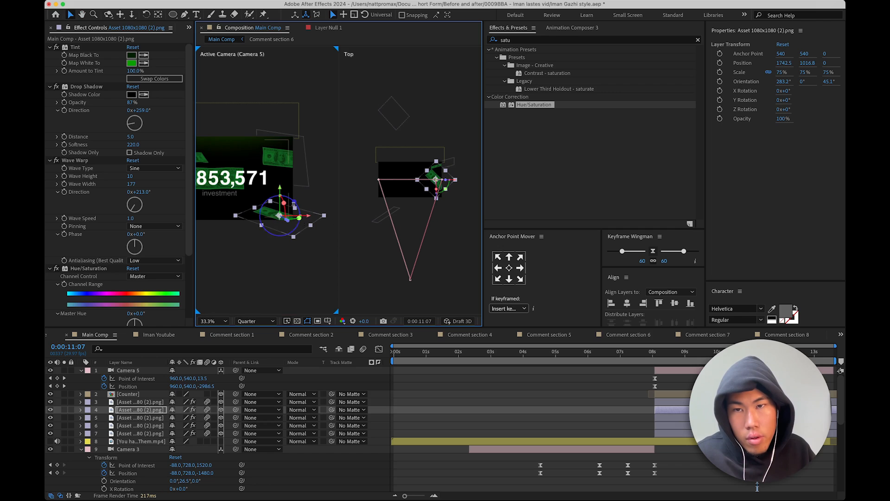
{"action": "left_click_drag", "start_coordinate": [281, 191], "coordinate": [280, 225]}
- Shift the upper-left dollar bill in layer 6 farther toward the frame edge, to about X 51
{"action": "left_click", "coordinate": [466, 399]}
{"action": "scroll", "coordinate": [344, 252], "scroll_direction": "down", "scroll_amount": 2}
{"action": "scroll", "coordinate": [266, 220], "scroll_direction": "down", "scroll_amount": 2}
{"action": "key", "text": "space"}
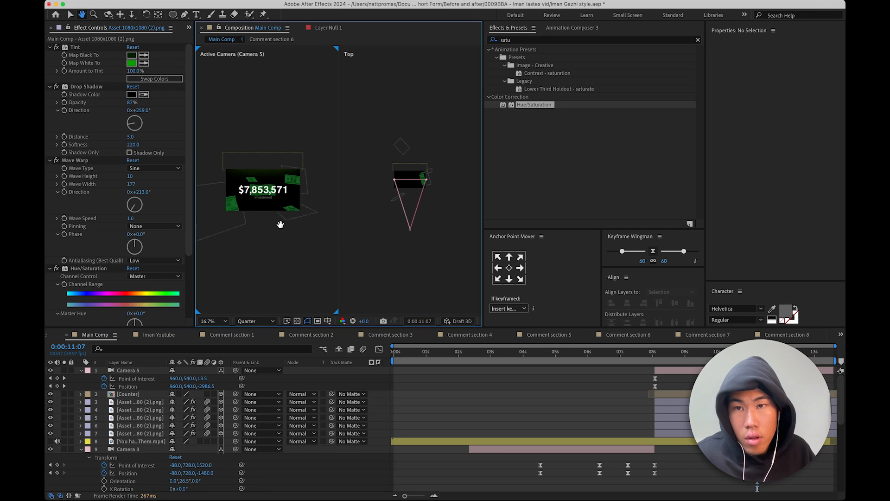
{"action": "scroll", "coordinate": [280, 224], "scroll_direction": "up", "scroll_amount": 2}
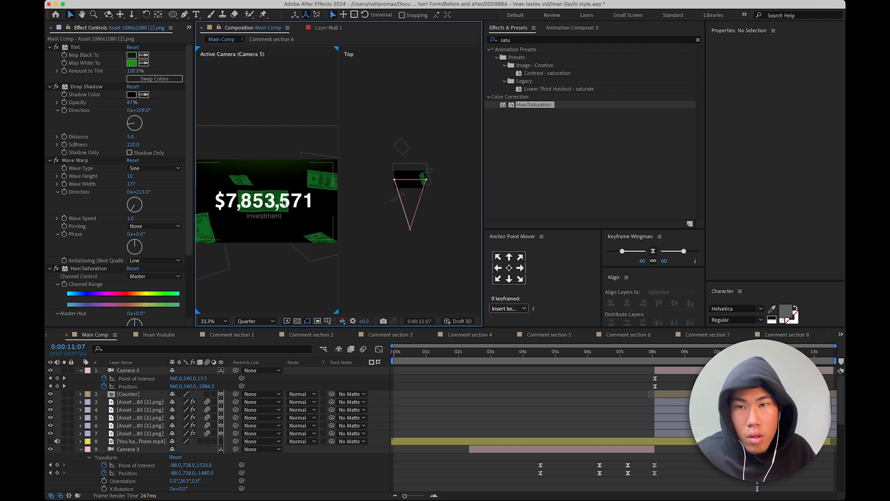
{"action": "left_click", "coordinate": [705, 410]}
{"action": "left_click", "coordinate": [705, 418]}
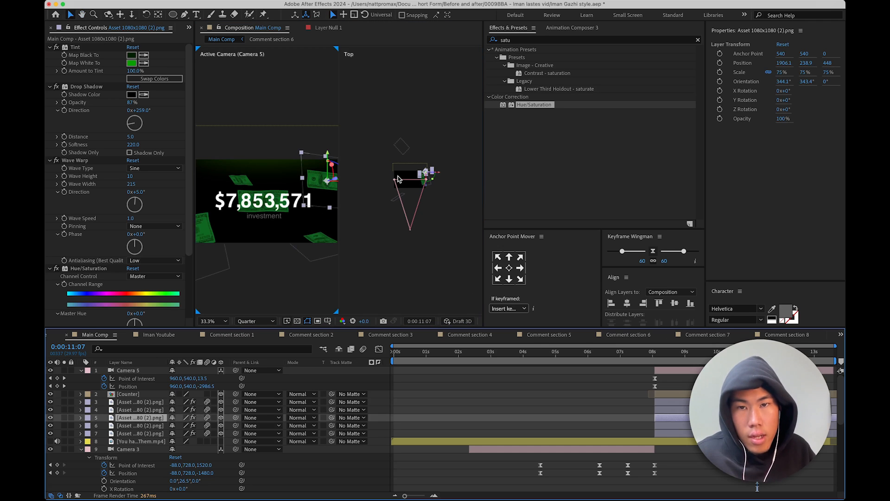
{"action": "left_click", "coordinate": [399, 145]}
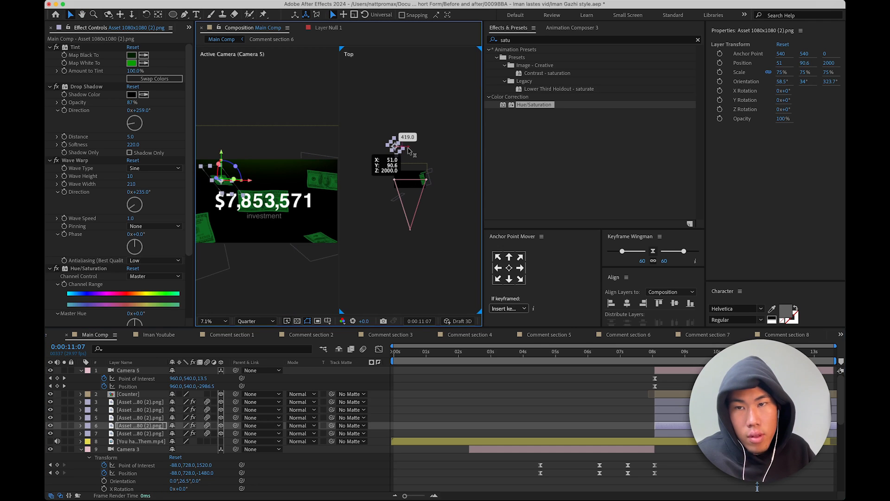
- Place the layer 3 bill far behind the number at about 1264.6, 707.2, 2574 and rotate it to about 320.6°, 320°, 347.9°
{"action": "left_click", "coordinate": [669, 403]}
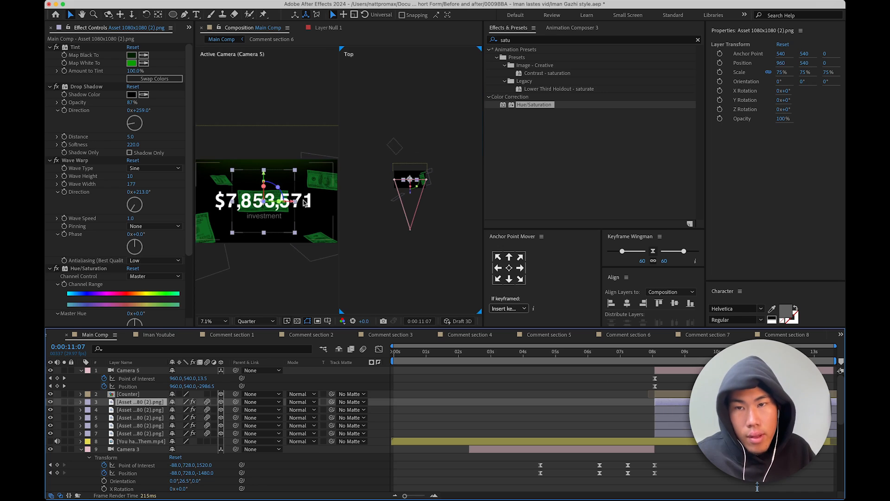
{"action": "left_click_drag", "start_coordinate": [291, 206], "coordinate": [314, 219]}
{"action": "left_click_drag", "start_coordinate": [286, 177], "coordinate": [287, 189]}
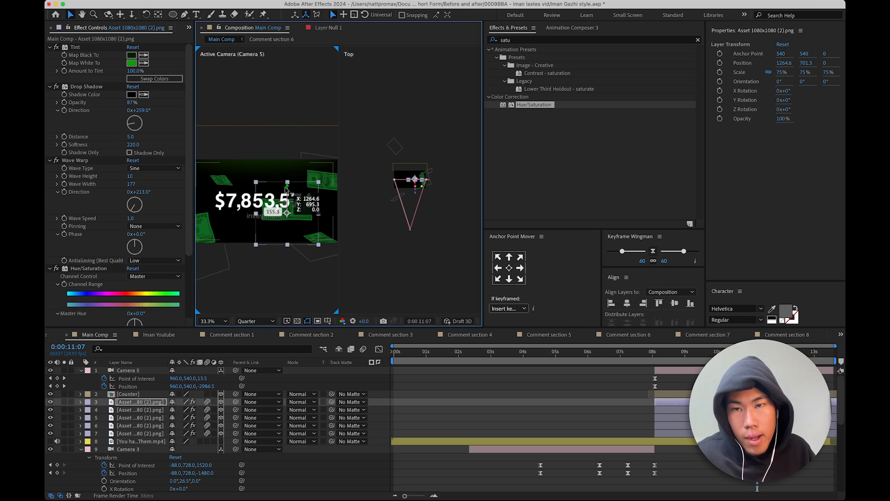
{"action": "left_click_drag", "start_coordinate": [420, 194], "coordinate": [421, 151]}
{"action": "left_click_drag", "start_coordinate": [288, 216], "coordinate": [311, 227]}
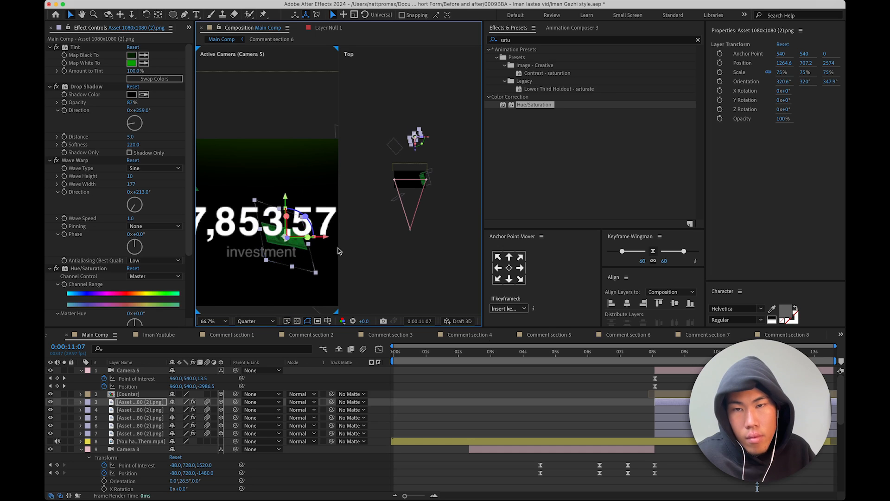
- Fit the whole frame in the camera view and check how the five dollar bills are arranged around the counter
{"action": "left_click", "coordinate": [455, 375]}
{"action": "scroll", "coordinate": [359, 299], "scroll_direction": "down", "scroll_amount": 2}
{"action": "scroll", "coordinate": [292, 260], "scroll_direction": "down", "scroll_amount": 4}
{"action": "scroll", "coordinate": [268, 271], "scroll_direction": "up", "scroll_amount": 2}
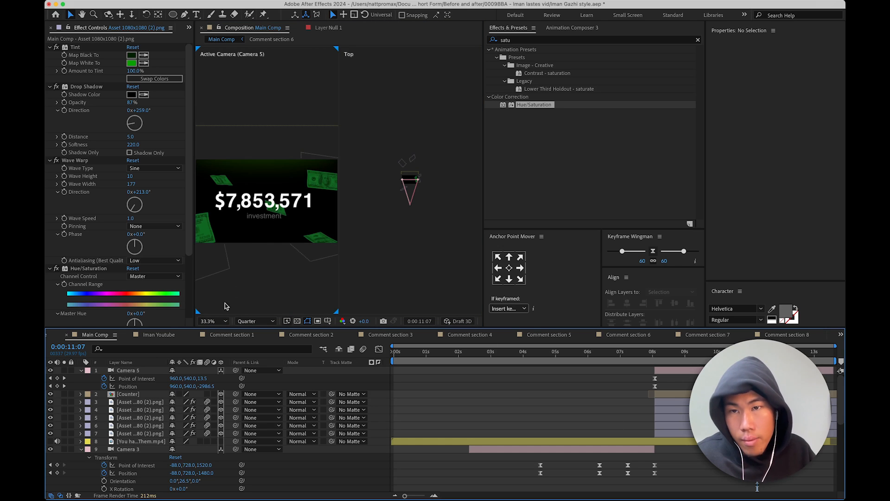
{"action": "left_click", "coordinate": [215, 322]}
{"action": "left_click", "coordinate": [216, 330]}
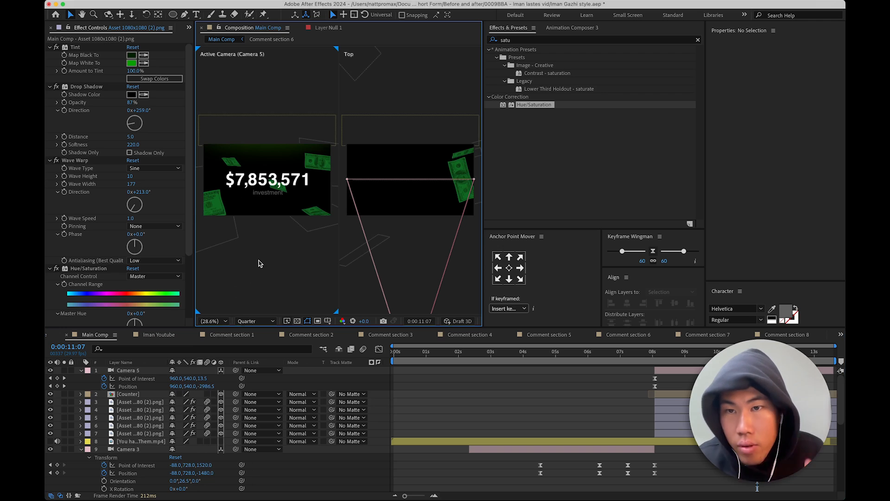
{"action": "scroll", "coordinate": [260, 260], "scroll_direction": "down", "scroll_amount": 1}
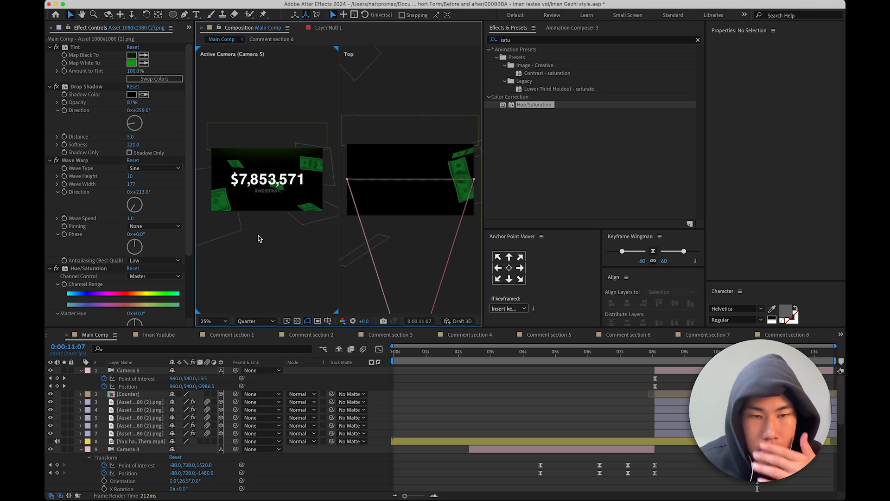
- Apply the CC Twister effect to all five dollar bill layers, layers 3 to 7
{"action": "left_click", "coordinate": [533, 43]}
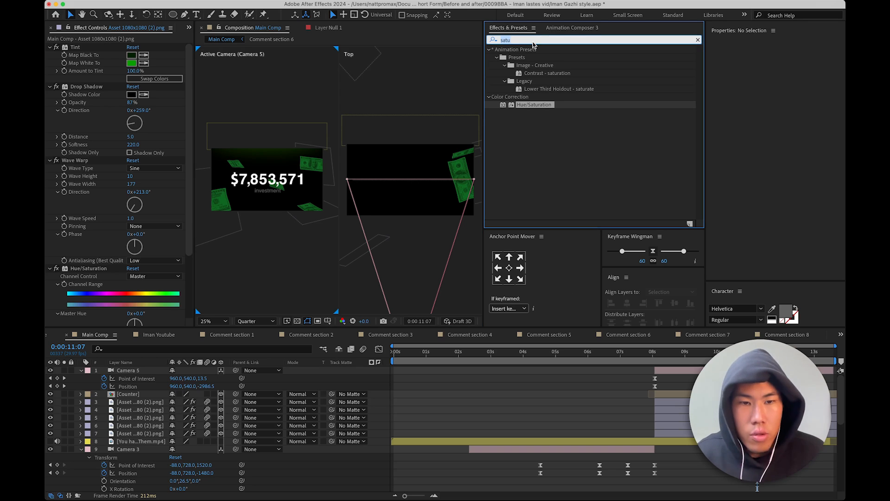
{"action": "left_click", "coordinate": [672, 404]}
{"action": "left_click", "coordinate": [677, 434], "text": "shift"}
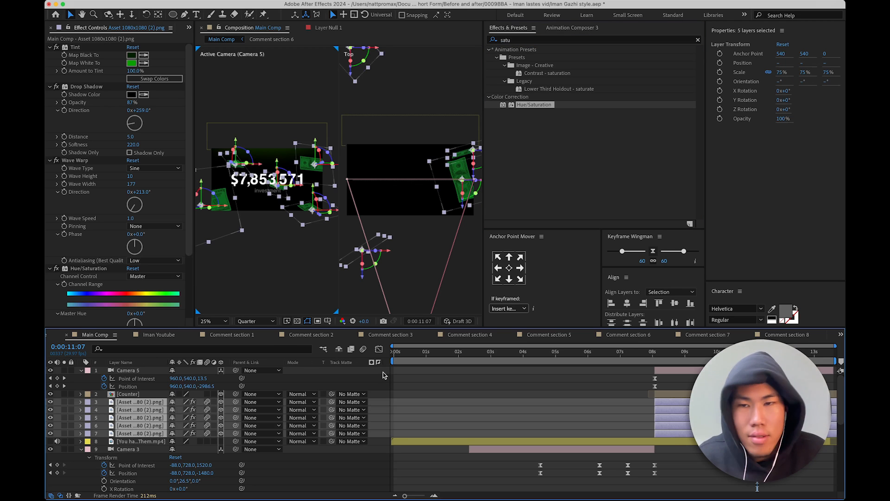
{"action": "left_click", "coordinate": [523, 39]}
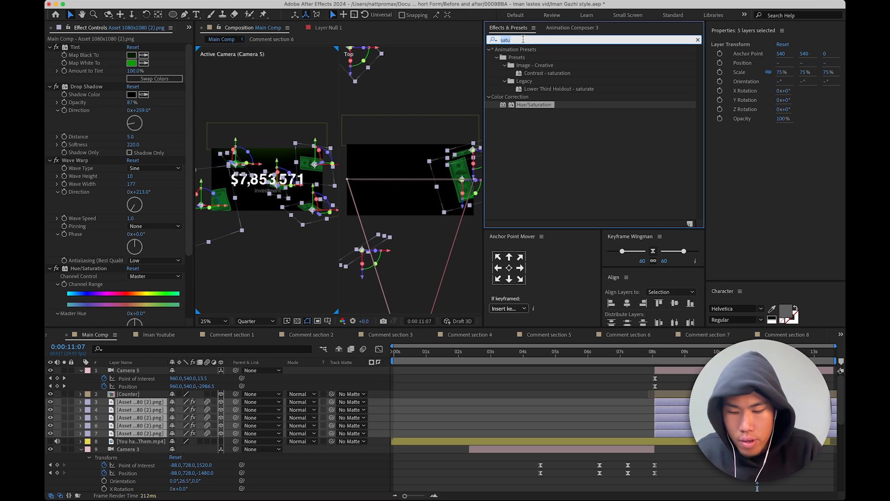
{"action": "type", "text": "twis"}
{"action": "double_click", "coordinate": [527, 137]}
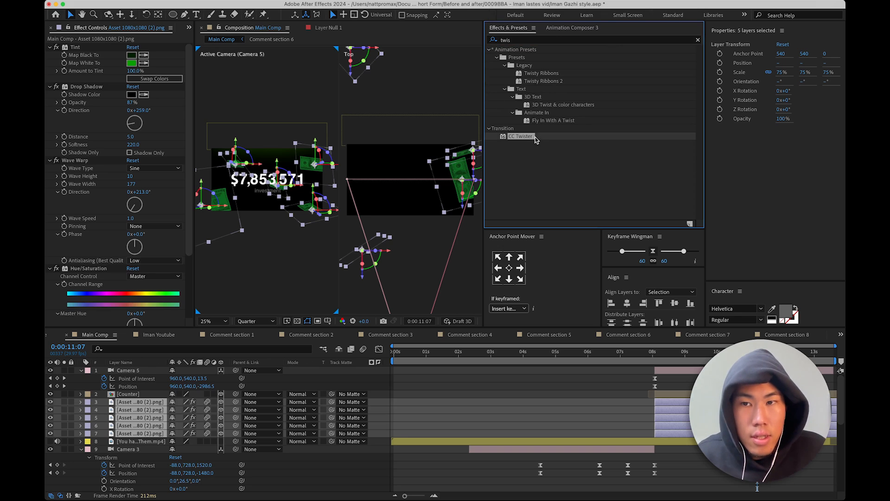
- Set the CC Twister Completion to 34% on the layer 3 bill behind the number
{"action": "left_click", "coordinate": [571, 403]}
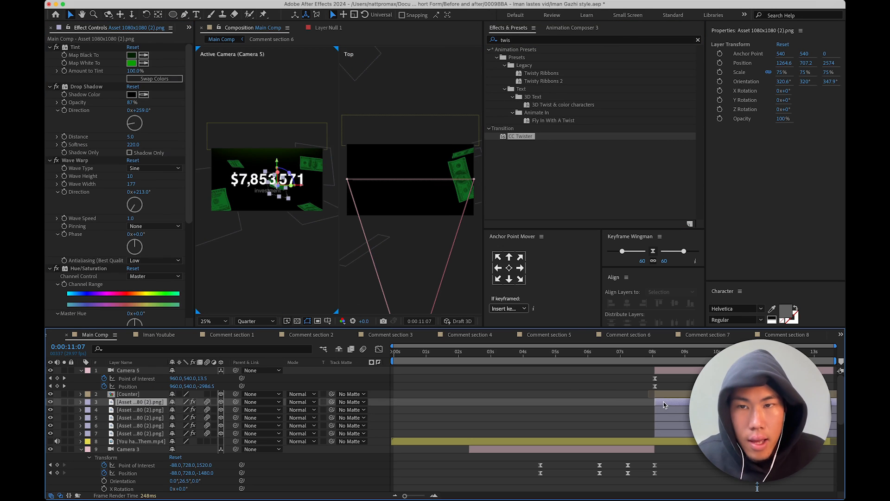
{"action": "key", "text": "period"}
{"action": "left_click", "coordinate": [279, 197]}
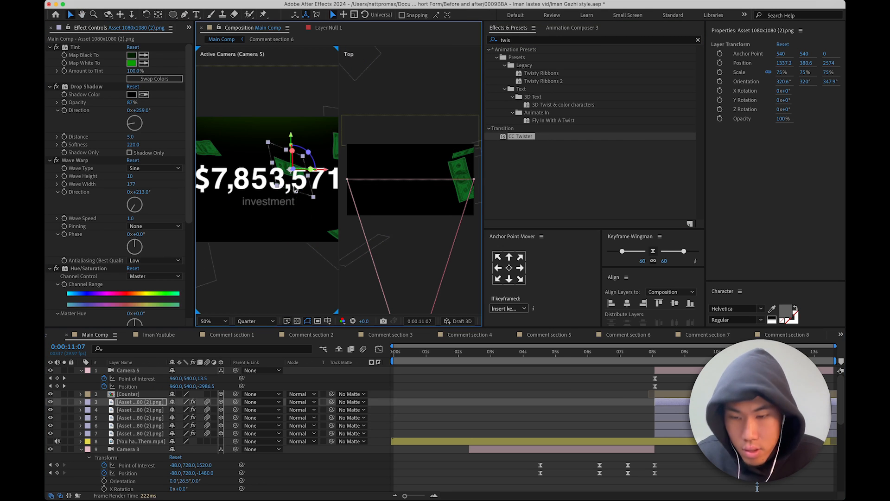
{"action": "scroll", "coordinate": [129, 255], "scroll_direction": "down", "scroll_amount": 6}
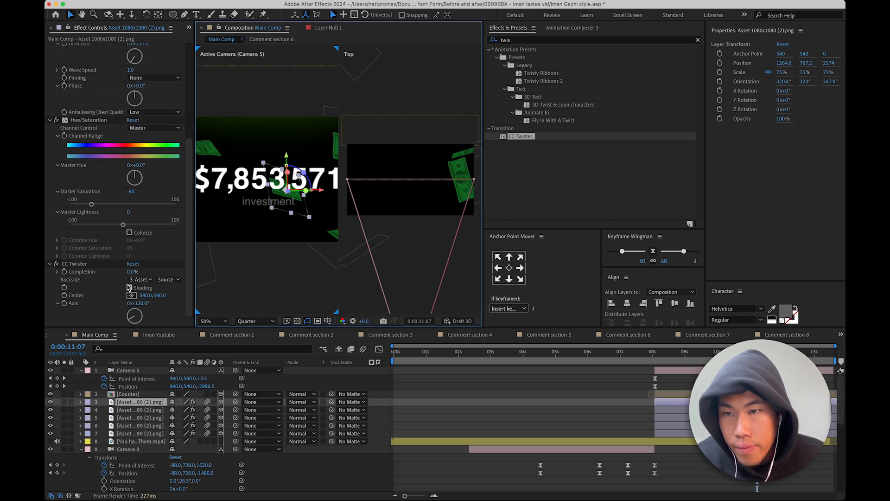
{"action": "left_click", "coordinate": [131, 272]}
{"action": "left_click_drag", "start_coordinate": [131, 272], "coordinate": [147, 272]}
{"action": "key", "text": "period"}
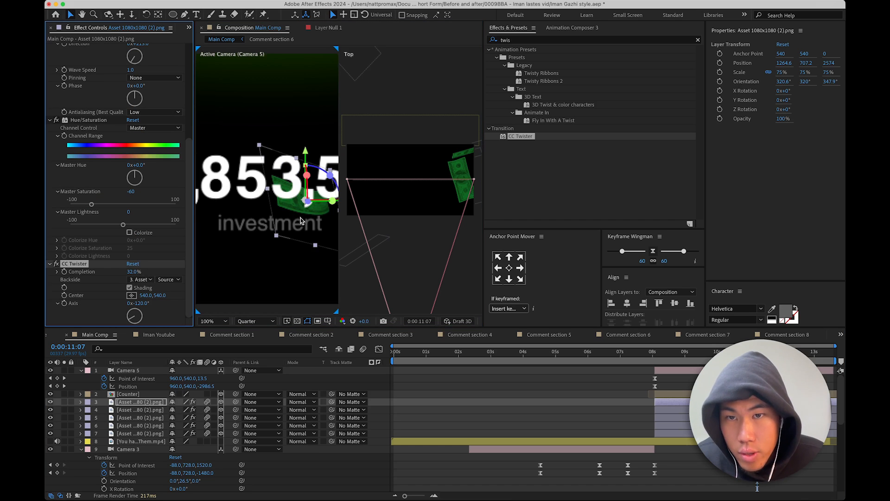
{"action": "left_click_drag", "start_coordinate": [302, 220], "coordinate": [276, 213]}
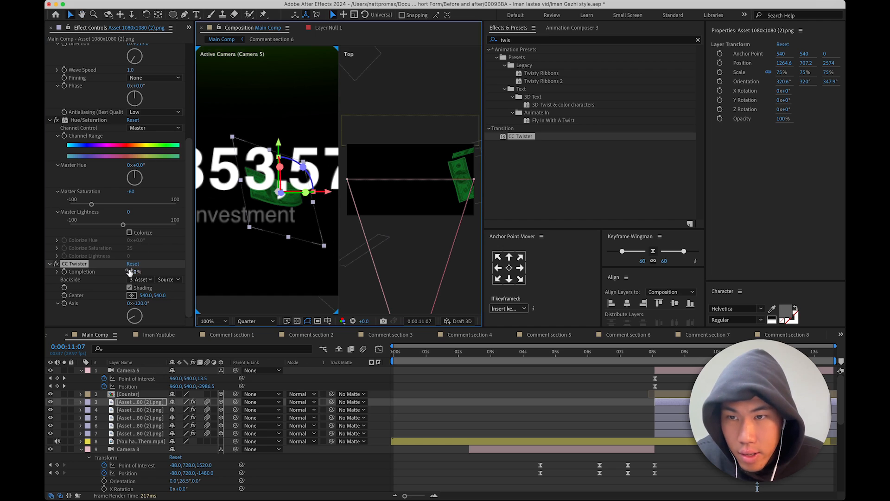
{"action": "left_click_drag", "start_coordinate": [130, 272], "coordinate": [79, 253]}
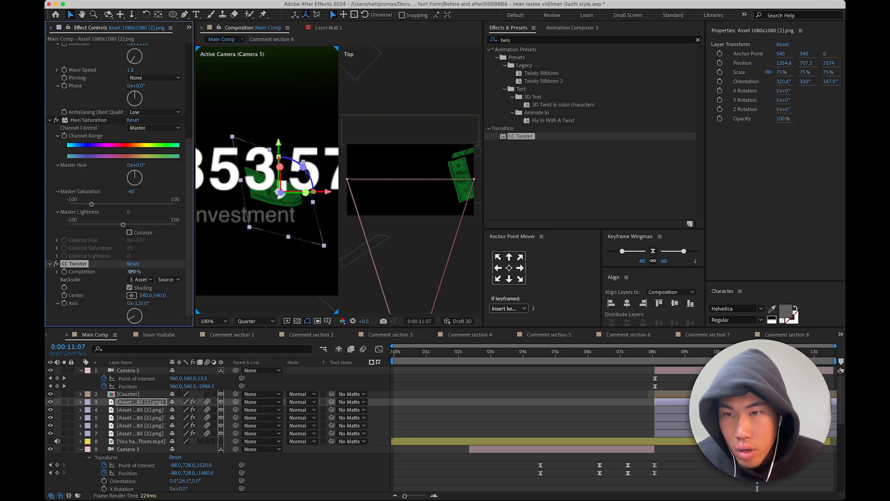
{"action": "left_click_drag", "start_coordinate": [131, 271], "coordinate": [133, 273]}
- Reorder layer 3's effects so CC Twister follows Wave Warp and comes before Tint and Hue/Saturation
{"action": "scroll", "coordinate": [57, 138], "scroll_direction": "up", "scroll_amount": 1}
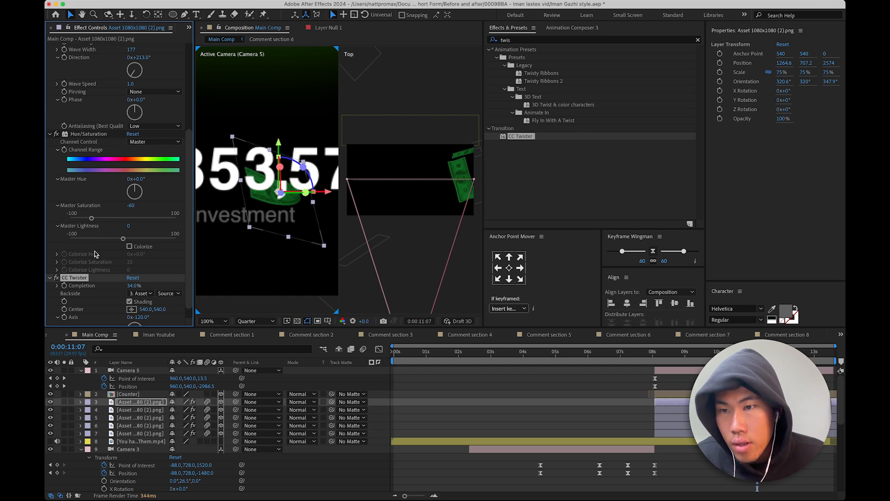
{"action": "left_click_drag", "start_coordinate": [81, 280], "coordinate": [92, 264]}
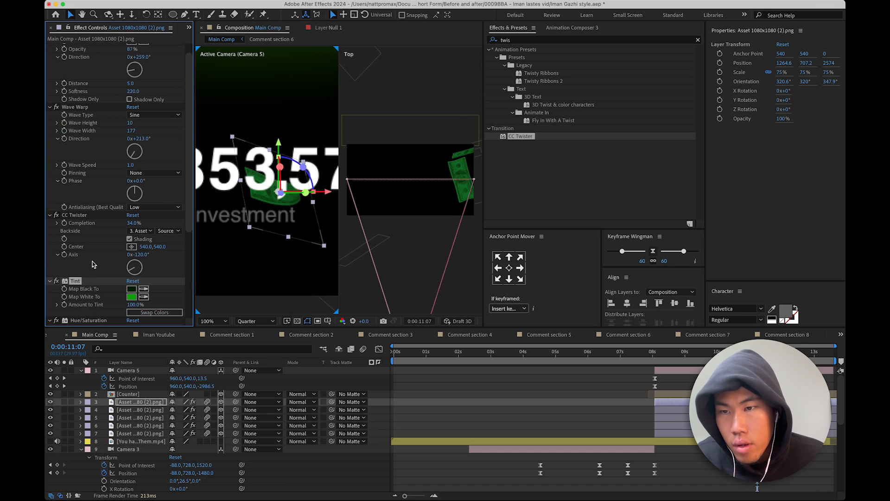
{"action": "left_click", "coordinate": [79, 215]}
{"action": "key", "text": "period"}
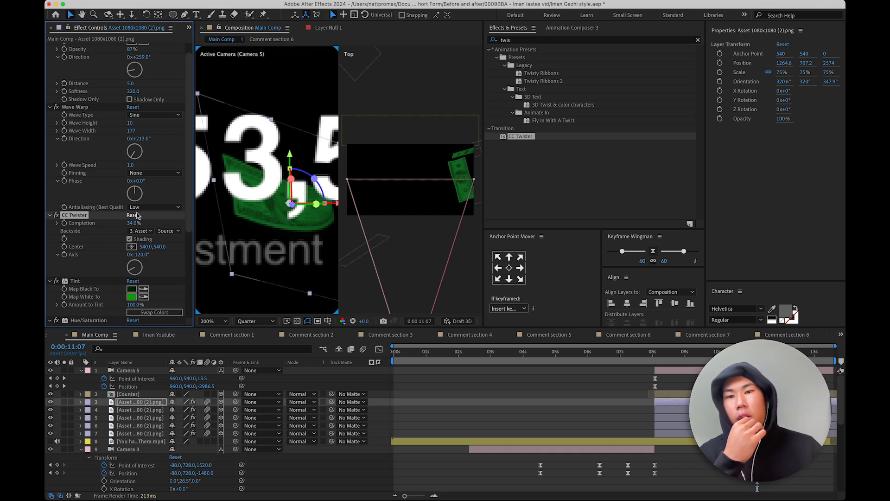
- Add the expression wiggle(0.7,30) to layer 3's CC Twister Completion and check the moving bill at 0:00:10:06
{"action": "left_click", "coordinate": [64, 223], "text": "alt"}
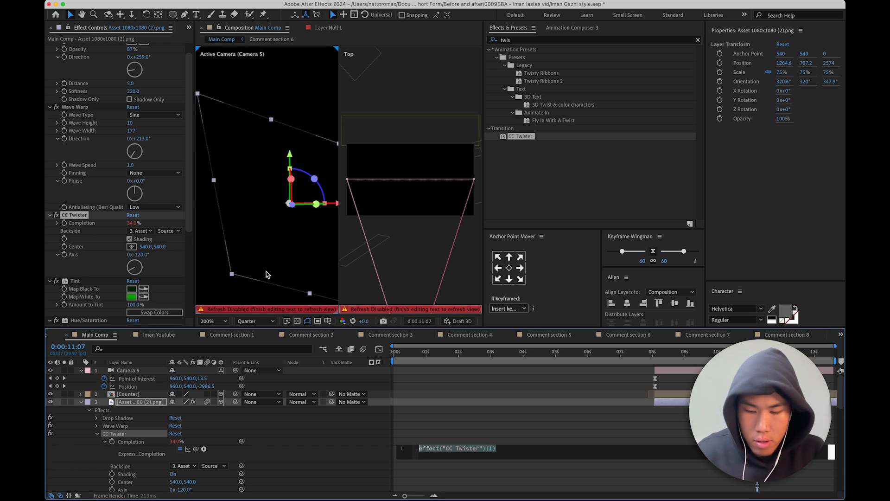
{"action": "type", "text": "wiggle()"}
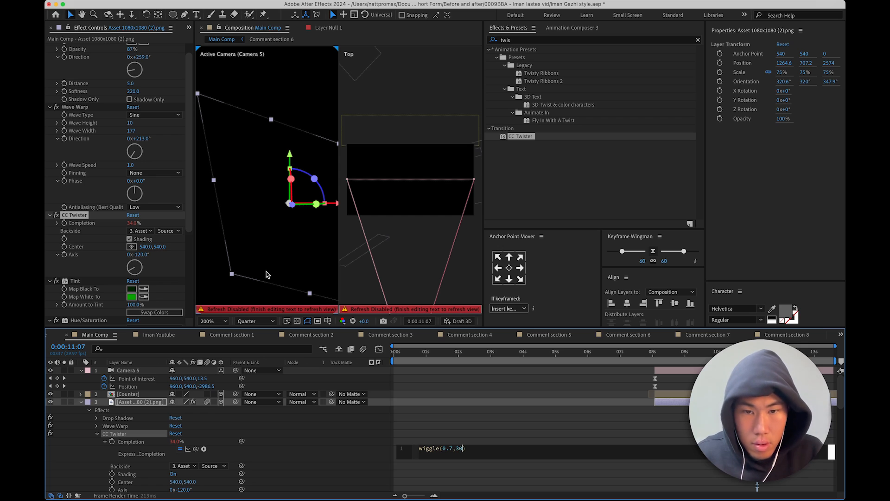
{"action": "left_click", "coordinate": [463, 408]}
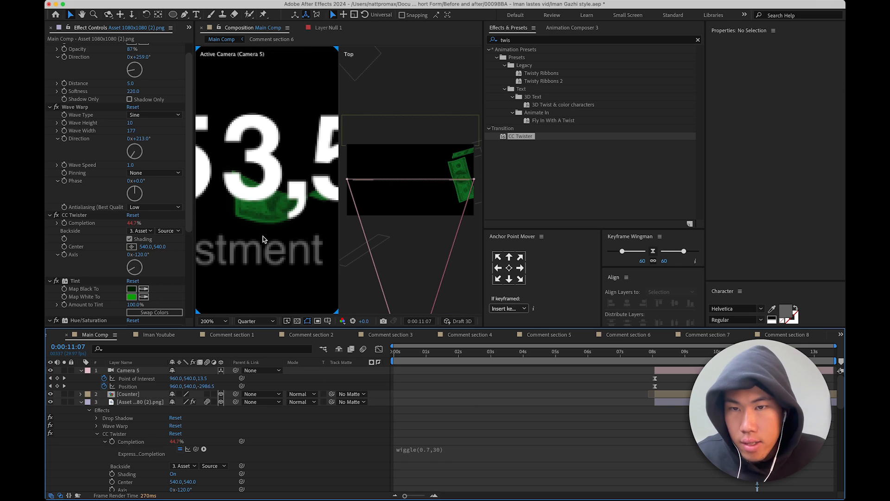
{"action": "left_click_drag", "start_coordinate": [683, 356], "coordinate": [724, 357]}
{"action": "scroll", "coordinate": [451, 308], "scroll_direction": "down", "scroll_amount": 1}
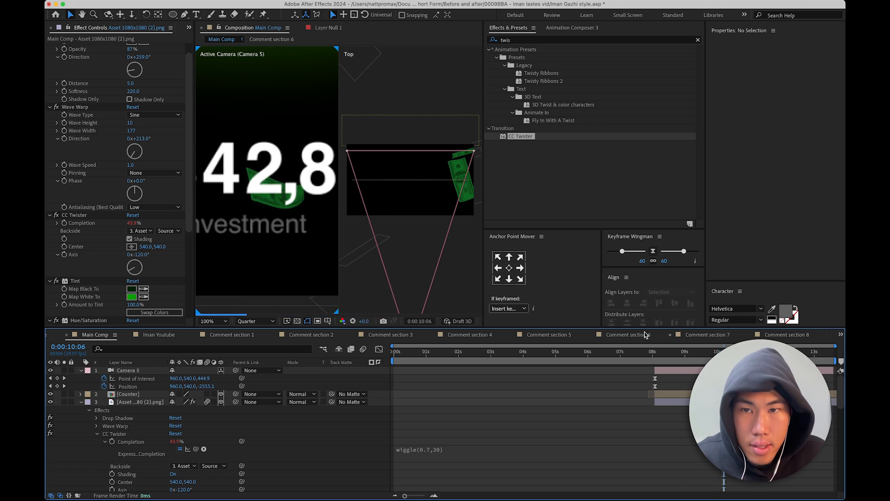
{"action": "scroll", "coordinate": [320, 211], "scroll_direction": "down", "scroll_amount": 1}
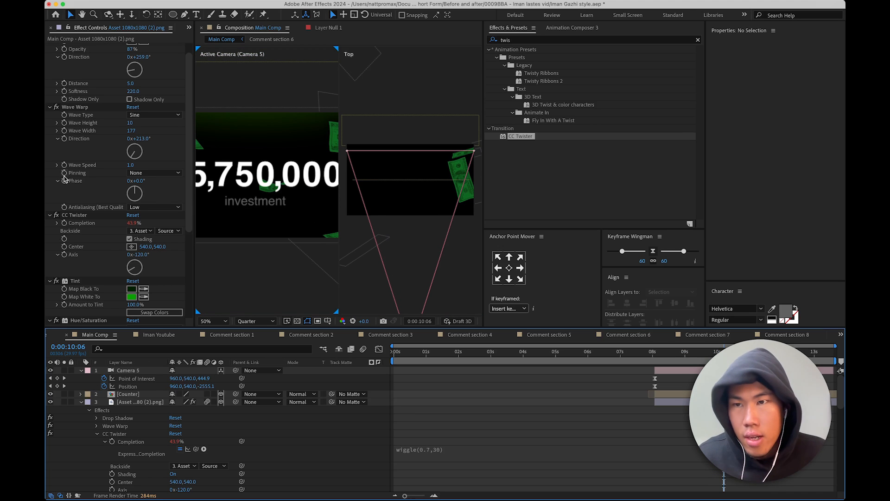
- Copy layer 3's CC Twister with its wiggle expression onto the other four bills, layers 4 to 7
{"action": "scroll", "coordinate": [95, 230], "scroll_direction": "down", "scroll_amount": 3}
{"action": "left_click", "coordinate": [79, 140]}
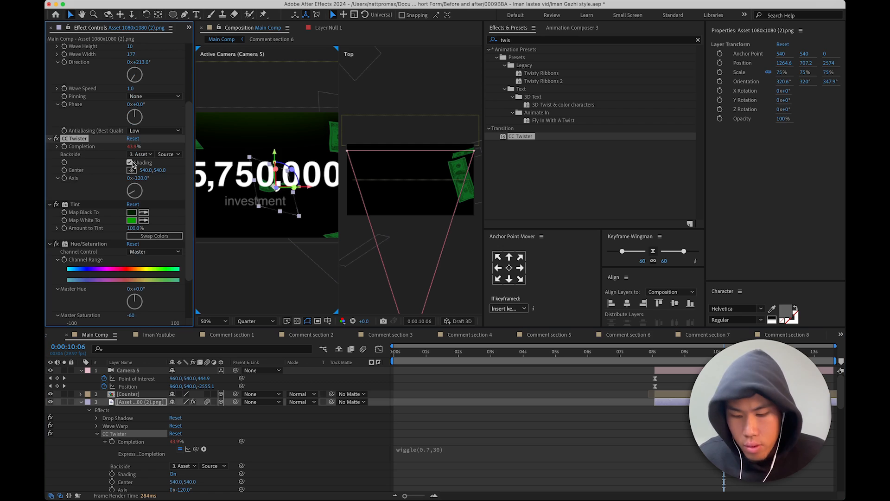
{"action": "left_click", "coordinate": [82, 401]}
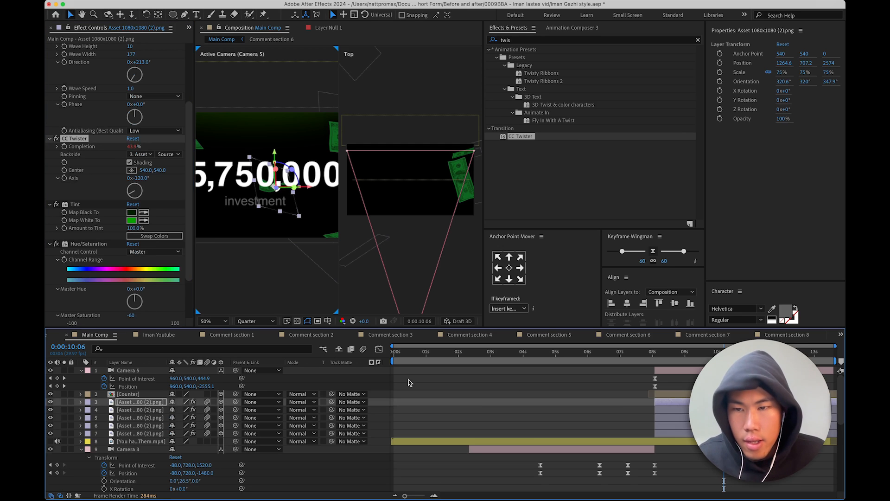
{"action": "left_click", "coordinate": [626, 410]}
{"action": "left_click", "coordinate": [676, 435], "text": "shift"}
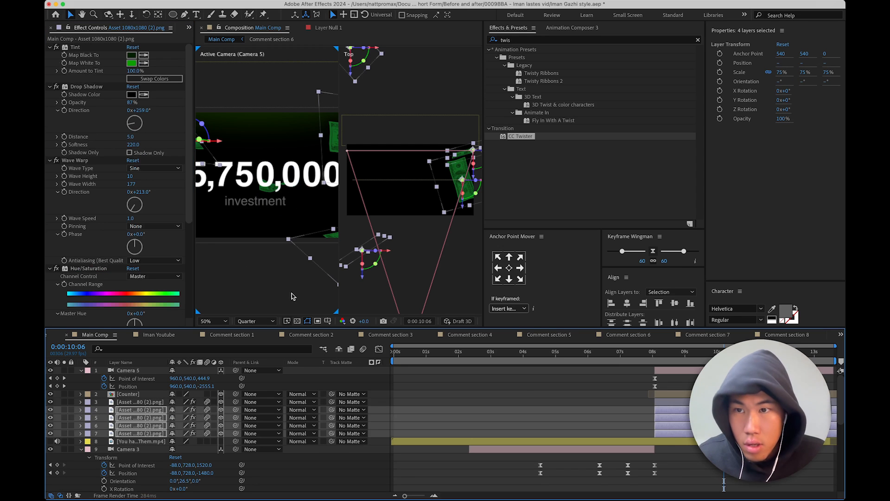
{"action": "scroll", "coordinate": [92, 269], "scroll_direction": "down", "scroll_amount": 6}
- Reorder the effects on layers 4 and 5 so CC Twister follows Wave Warp and Tint comes after it
{"action": "left_click", "coordinate": [613, 410]}
{"action": "left_click", "coordinate": [674, 410]}
{"action": "left_click_drag", "start_coordinate": [89, 266], "coordinate": [87, 288]}
{"action": "left_click", "coordinate": [136, 418]}
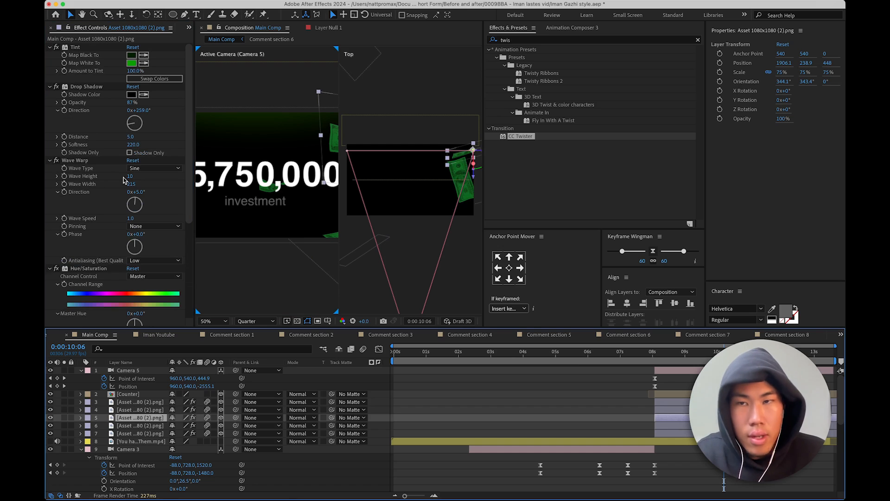
{"action": "left_click_drag", "start_coordinate": [83, 49], "coordinate": [76, 79]}
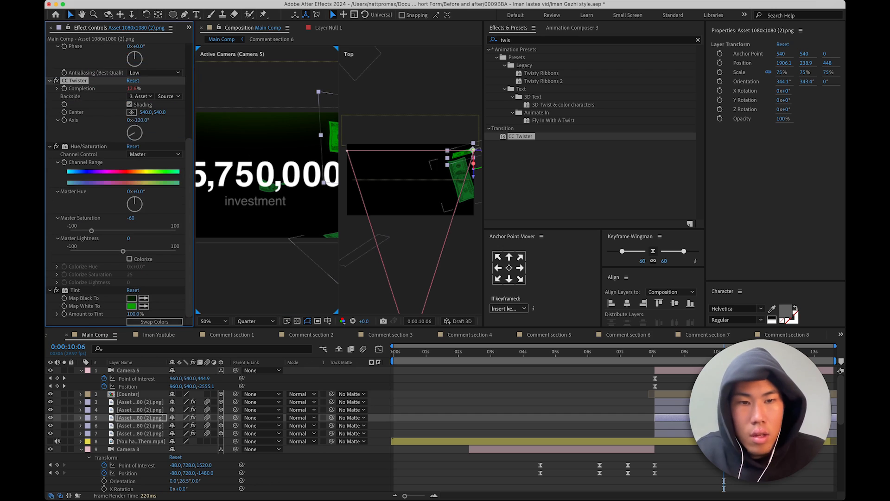
- Move CC Twister up and Tint down in the effect order of the layer 6 bill
{"action": "left_click", "coordinate": [683, 427]}
{"action": "scroll", "coordinate": [105, 277], "scroll_direction": "down", "scroll_amount": 5}
{"action": "left_click_drag", "start_coordinate": [70, 263], "coordinate": [84, 109]}
{"action": "scroll", "coordinate": [88, 88], "scroll_direction": "up", "scroll_amount": 5}
{"action": "left_click_drag", "start_coordinate": [77, 49], "coordinate": [88, 311]}
- Reorder the layer 7 bill's effects so CC Twister follows Wave Warp and comes before Tint
{"action": "left_click", "coordinate": [663, 434]}
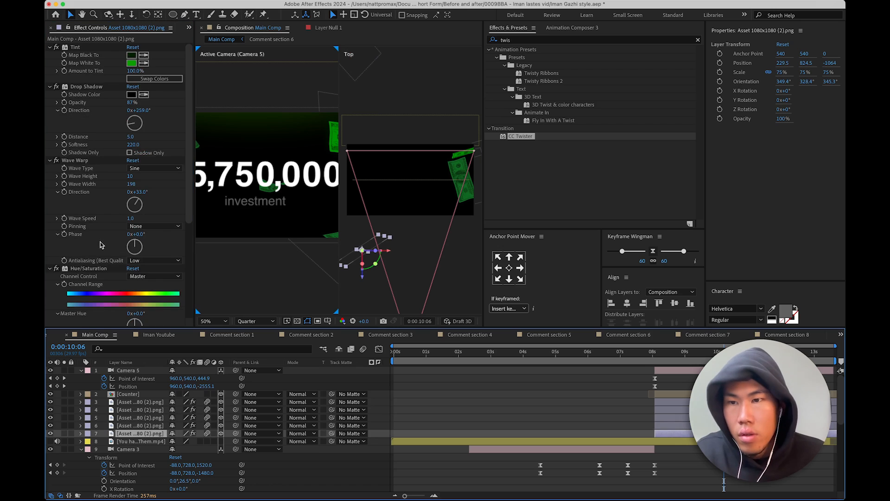
{"action": "scroll", "coordinate": [98, 180], "scroll_direction": "down", "scroll_amount": 5}
{"action": "left_click_drag", "start_coordinate": [70, 264], "coordinate": [84, 122]}
{"action": "scroll", "coordinate": [85, 135], "scroll_direction": "up", "scroll_amount": 4}
{"action": "scroll", "coordinate": [85, 134], "scroll_direction": "up", "scroll_amount": 2}
{"action": "left_click_drag", "start_coordinate": [72, 46], "coordinate": [78, 317]}
{"action": "scroll", "coordinate": [269, 213], "scroll_direction": "down", "scroll_amount": 2}
{"action": "scroll", "coordinate": [278, 219], "scroll_direction": "up", "scroll_amount": 2}
{"action": "scroll", "coordinate": [280, 218], "scroll_direction": "down", "scroll_amount": 2}
{"action": "scroll", "coordinate": [317, 213], "scroll_direction": "up", "scroll_amount": 2}
{"action": "scroll", "coordinate": [315, 214], "scroll_direction": "down", "scroll_amount": 2}
{"action": "left_click", "coordinate": [307, 156]}
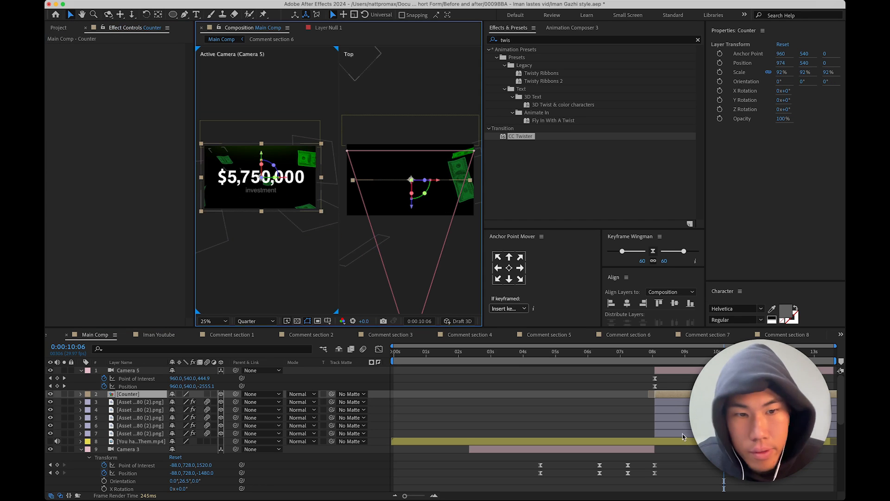
- Vary the CC Twister Axis per bill, to about -52° on layer 3 and about -236° on layer 4
{"action": "left_click", "coordinate": [682, 410]}
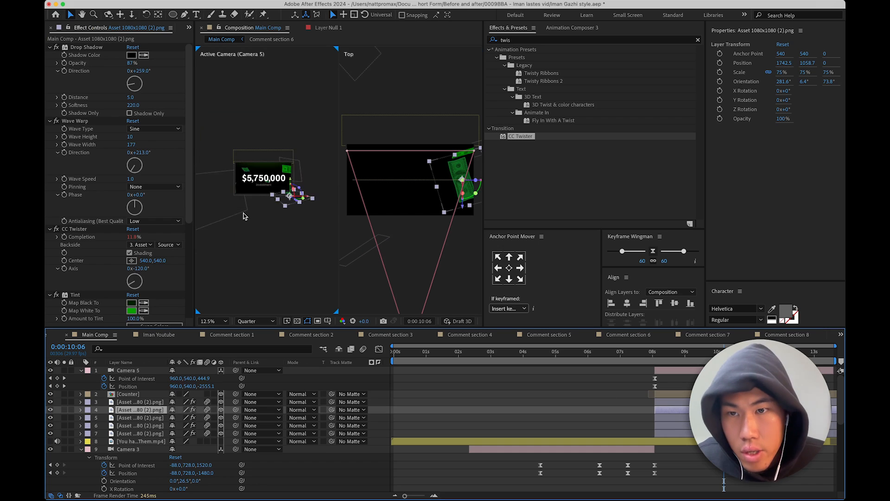
{"action": "left_click", "coordinate": [680, 402]}
{"action": "scroll", "coordinate": [117, 196], "scroll_direction": "down", "scroll_amount": 5}
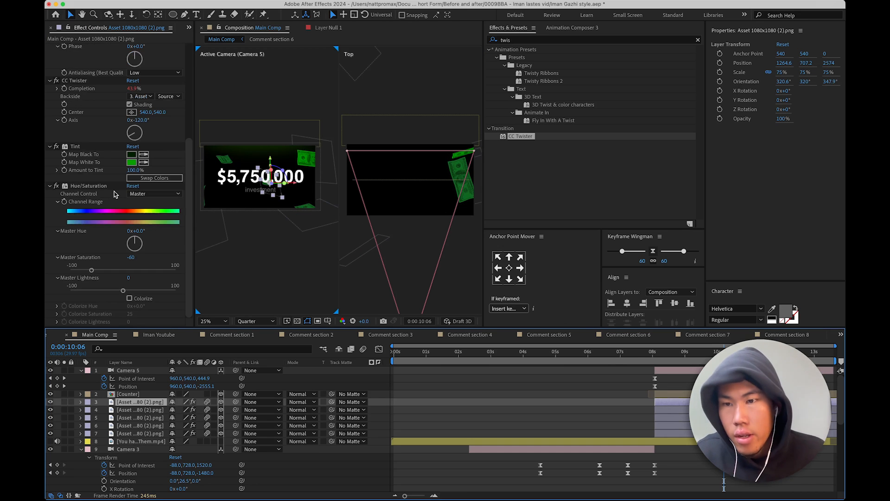
{"action": "scroll", "coordinate": [116, 194], "scroll_direction": "up", "scroll_amount": 1}
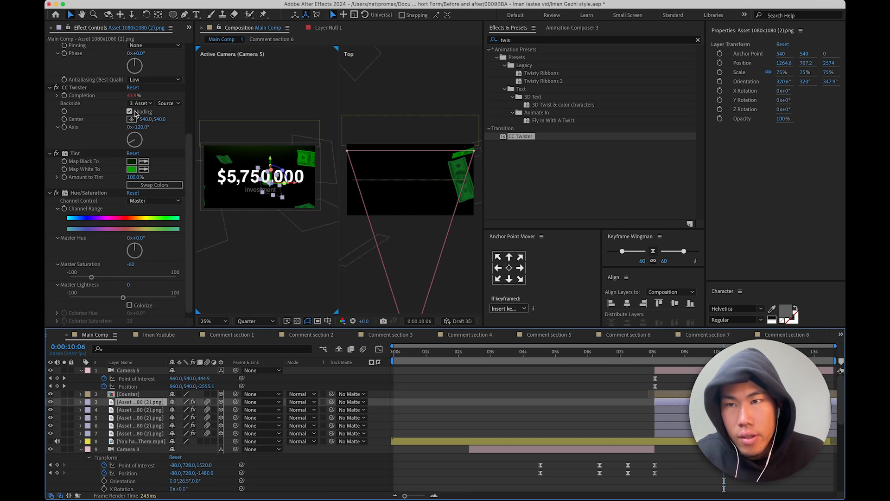
{"action": "left_click_drag", "start_coordinate": [134, 133], "coordinate": [124, 134]}
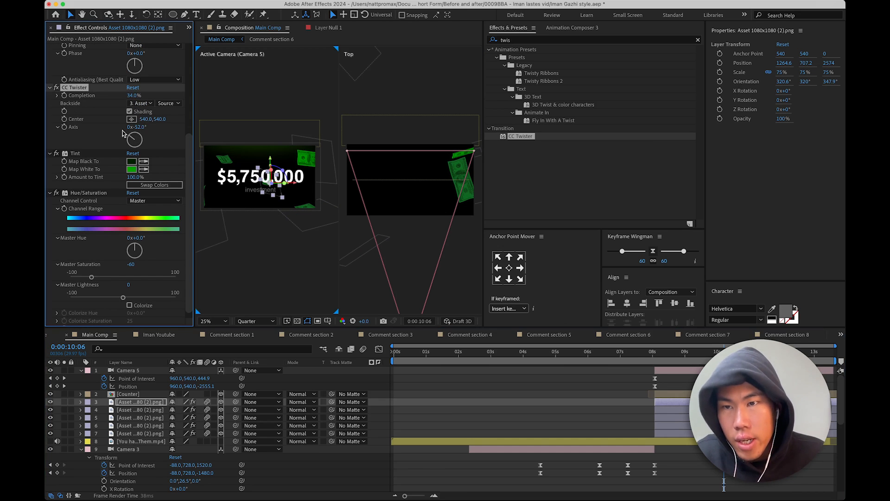
{"action": "left_click", "coordinate": [674, 409]}
{"action": "scroll", "coordinate": [157, 269], "scroll_direction": "down", "scroll_amount": 1}
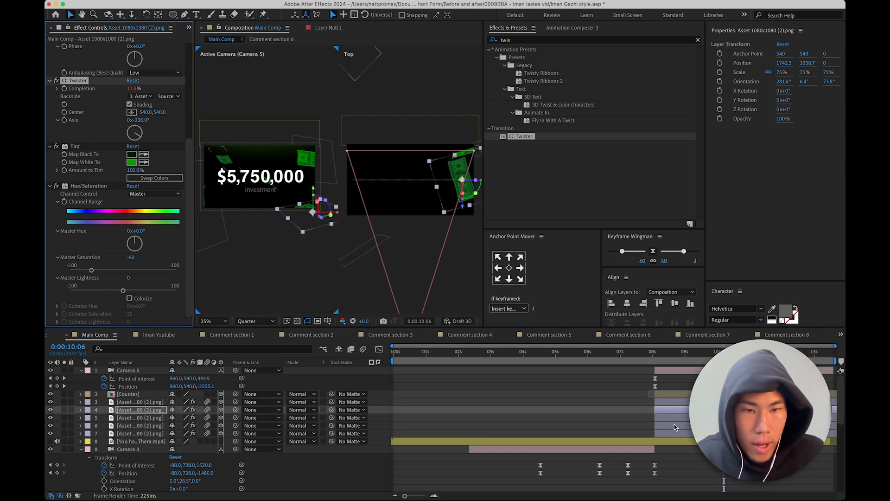
- Vary the Wave Warp Direction on layers 5, 6 and 7, using about -174° for layer 5 and 292° for layer 7
{"action": "left_click", "coordinate": [643, 420]}
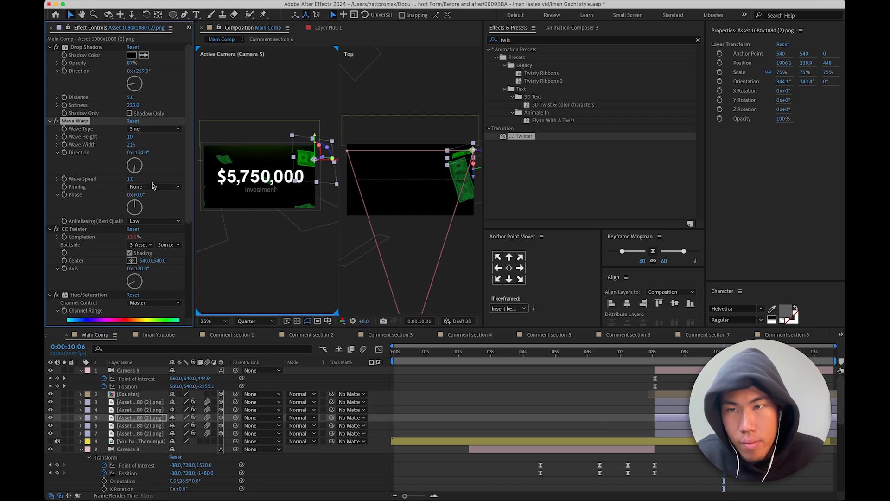
{"action": "left_click", "coordinate": [685, 427]}
{"action": "left_click_drag", "start_coordinate": [129, 170], "coordinate": [138, 177]}
{"action": "left_click", "coordinate": [649, 433]}
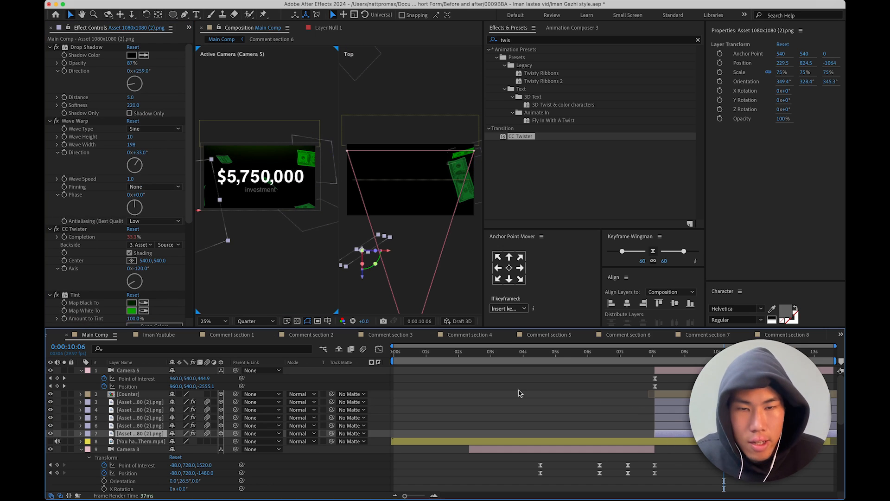
{"action": "left_click", "coordinate": [606, 377]}
- Play the counter scene from about 0:00:09:03 to check how the twisting bills move around the number
{"action": "left_click_drag", "start_coordinate": [654, 355], "coordinate": [681, 358]}
{"action": "key", "text": "space"}
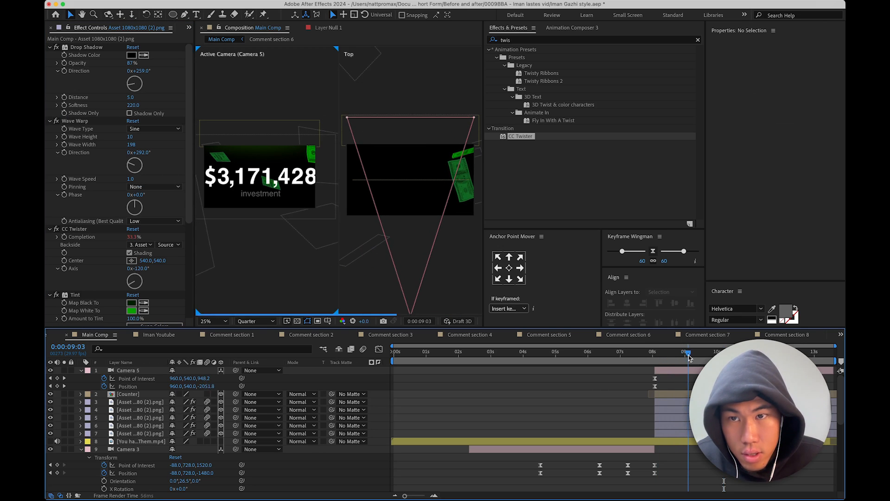
{"action": "key", "text": "q"}
{"action": "scroll", "coordinate": [247, 199], "scroll_direction": "up", "scroll_amount": 2}
{"action": "scroll", "coordinate": [248, 199], "scroll_direction": "down", "scroll_amount": 2}
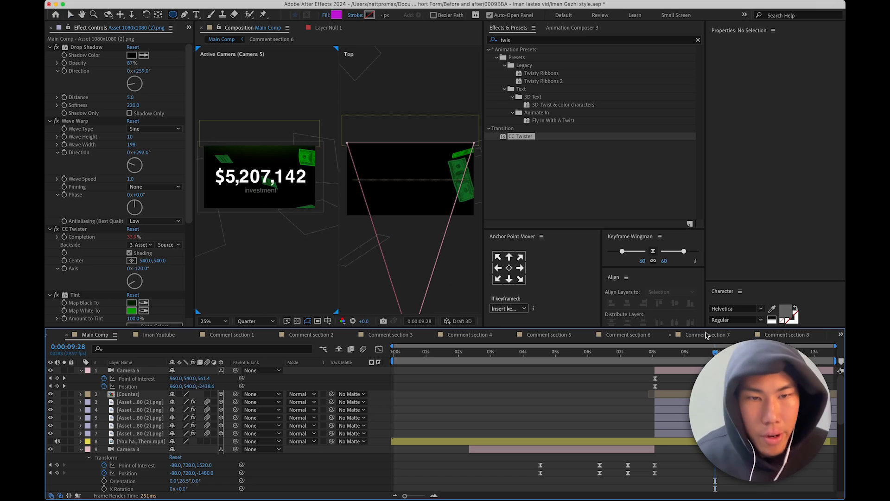
- Move the reference video layer above Camera 5 and play it from 0:00:11:05 to compare its counter scene
{"action": "left_click_drag", "start_coordinate": [715, 353], "coordinate": [758, 353]}
{"action": "left_click", "coordinate": [677, 370]}
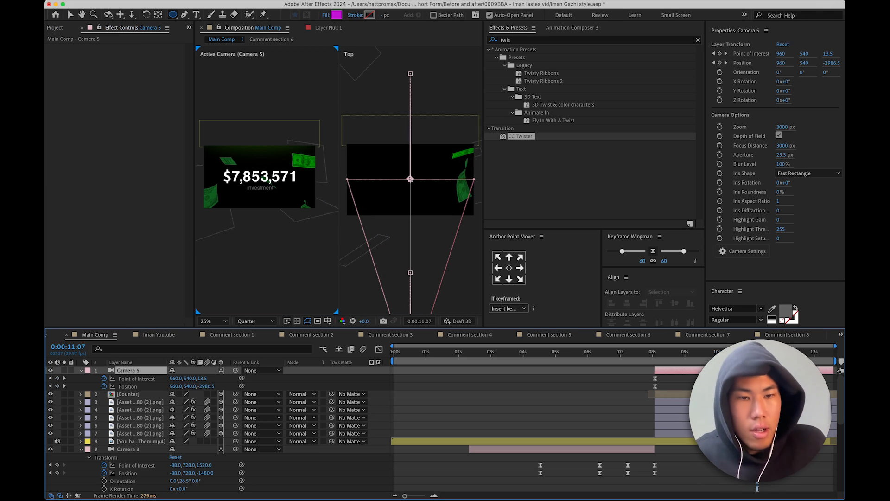
{"action": "scroll", "coordinate": [393, 248], "scroll_direction": "up", "scroll_amount": 2}
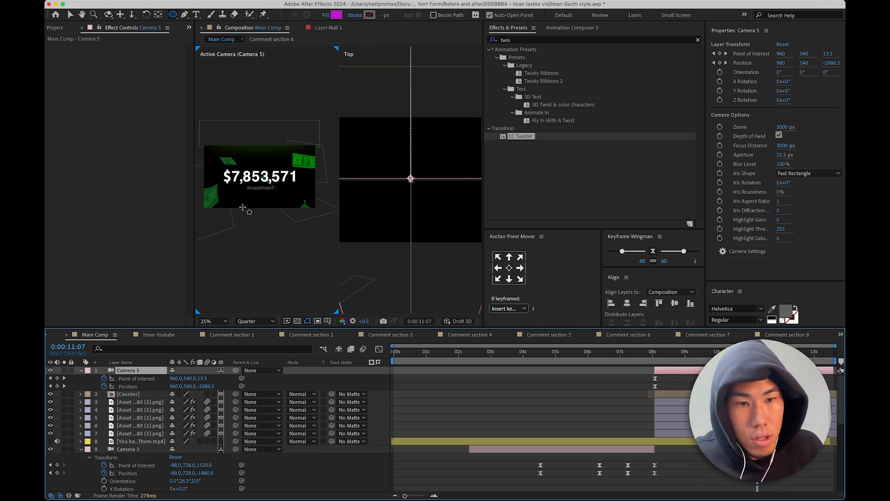
{"action": "key", "text": "Page_Up"}
{"action": "key", "text": "Page_Up"}
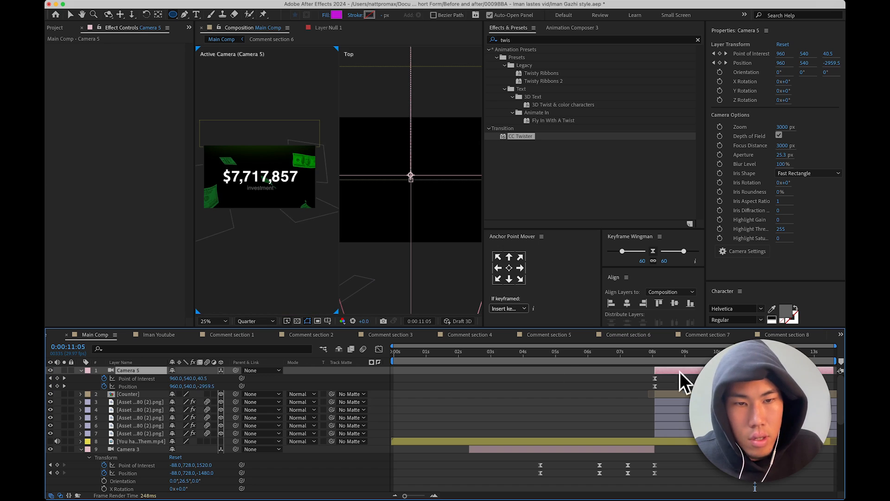
{"action": "left_click_drag", "start_coordinate": [132, 440], "coordinate": [125, 370]}
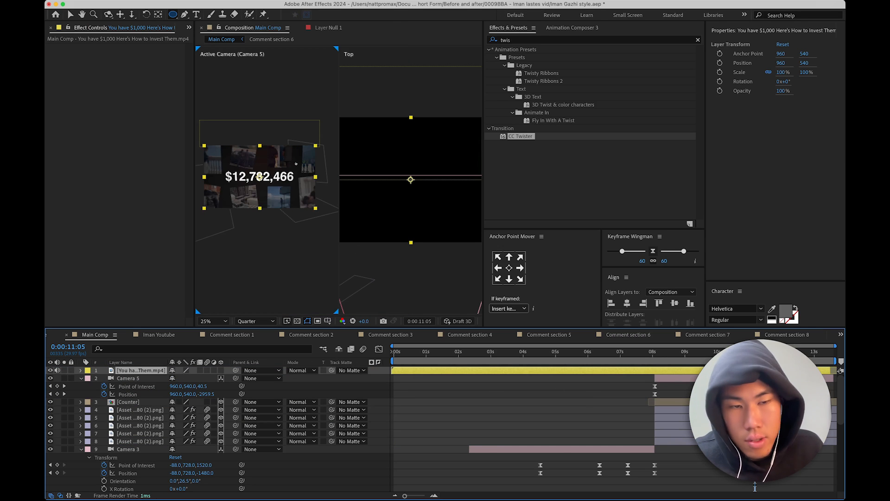
{"action": "key", "text": "space"}
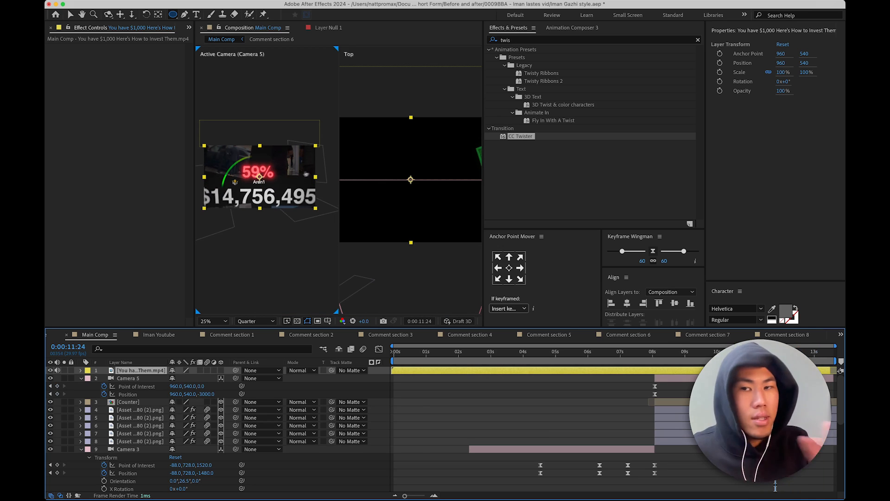
- Hide the reference video and fit the camera view to preview the counter scene up to about 0:00:11:04
{"action": "left_click", "coordinate": [50, 370]}
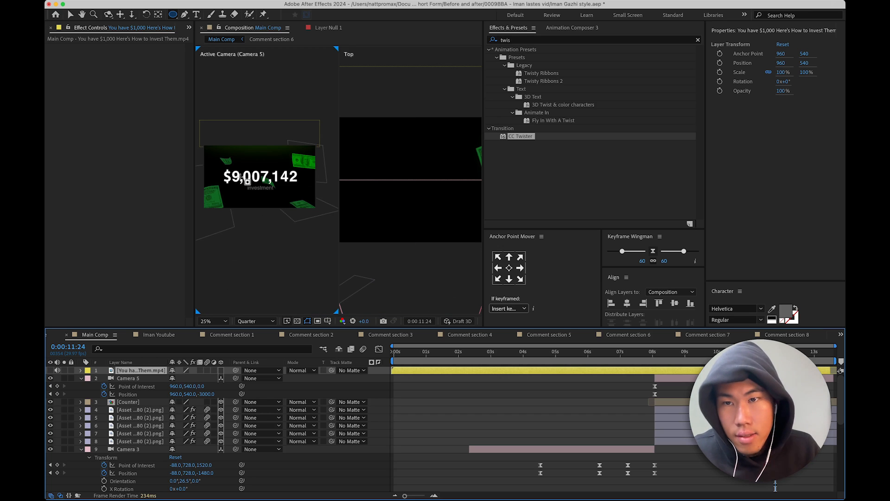
{"action": "key", "text": "v"}
{"action": "left_click", "coordinate": [225, 321]}
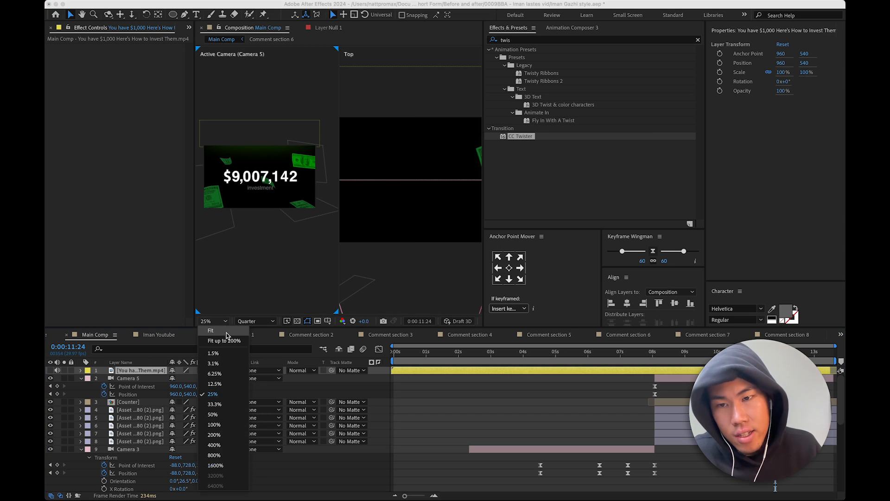
{"action": "left_click", "coordinate": [225, 332]}
{"action": "left_click_drag", "start_coordinate": [680, 360], "coordinate": [753, 359]}
{"action": "left_click", "coordinate": [745, 390]}
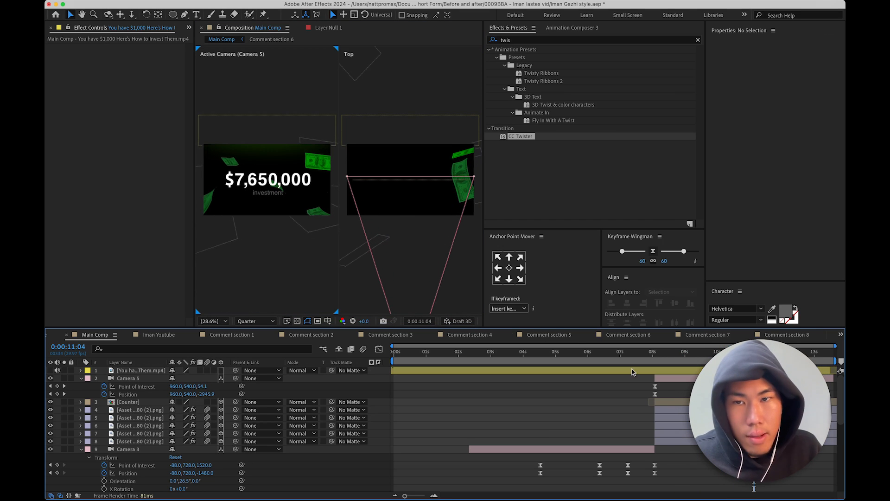
- Start keyframing Camera 5's Focus Distance at 0:00:08:02 with a value of 1400 px
{"action": "left_click", "coordinate": [698, 378]}
{"action": "left_click_drag", "start_coordinate": [742, 359], "coordinate": [656, 367]}
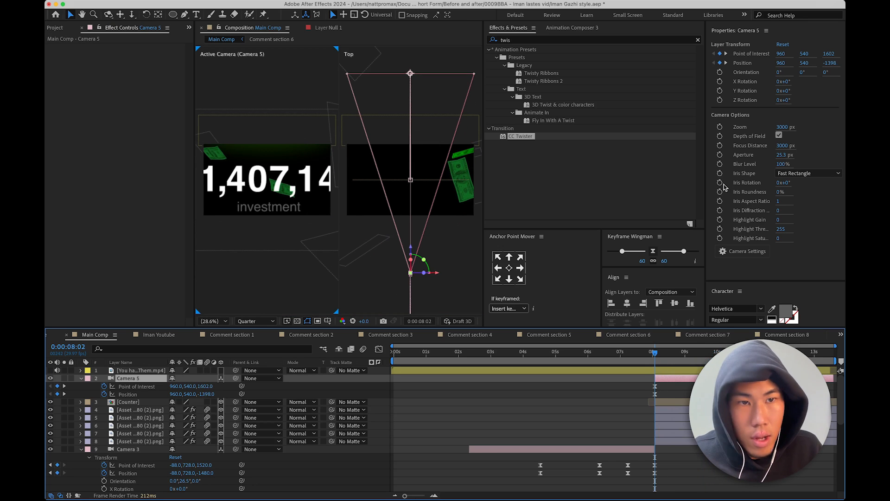
{"action": "left_click", "coordinate": [720, 145]}
{"action": "left_click_drag", "start_coordinate": [784, 145], "coordinate": [721, 164]}
- Show the reference video again and play it from 0:00:11:08 to check its camera timing
{"action": "left_click_drag", "start_coordinate": [655, 354], "coordinate": [758, 355]}
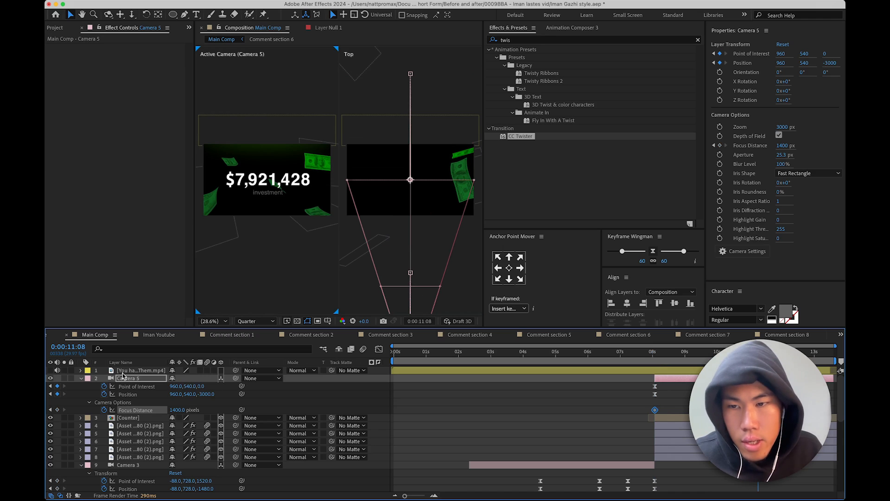
{"action": "left_click", "coordinate": [139, 370]}
{"action": "left_click", "coordinate": [50, 370]}
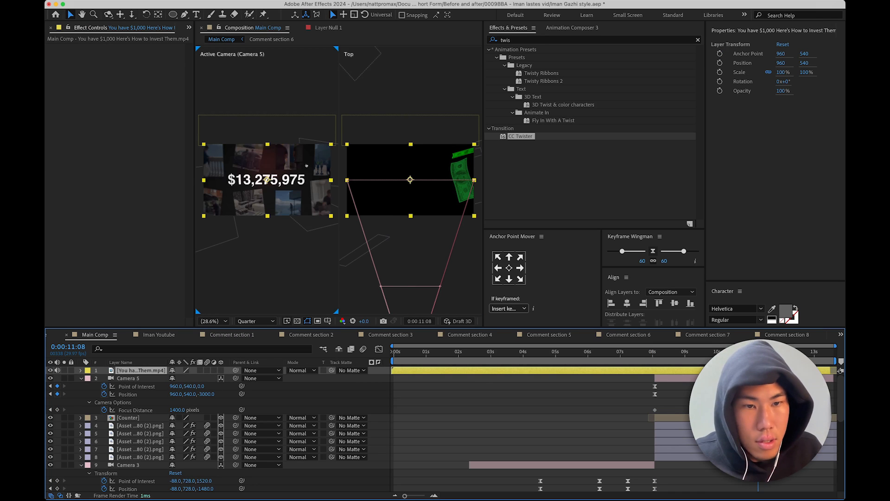
{"action": "key", "text": "space"}
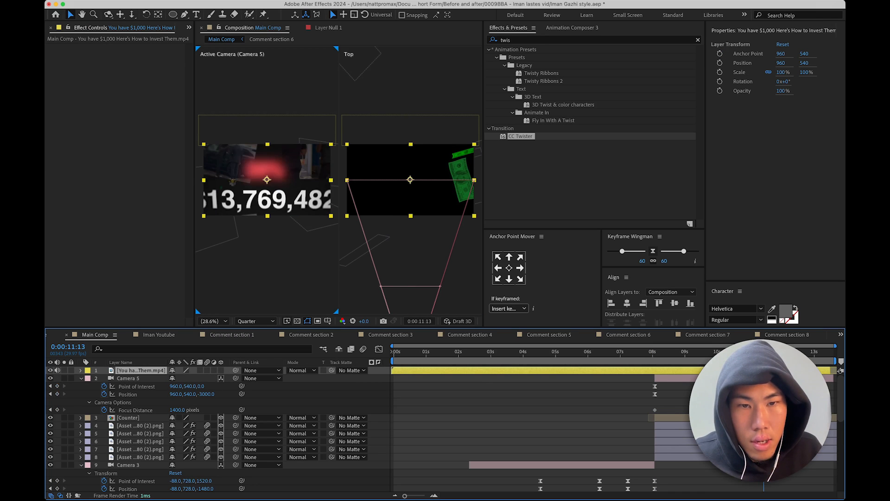
{"action": "left_click_drag", "start_coordinate": [764, 378], "coordinate": [722, 378]}
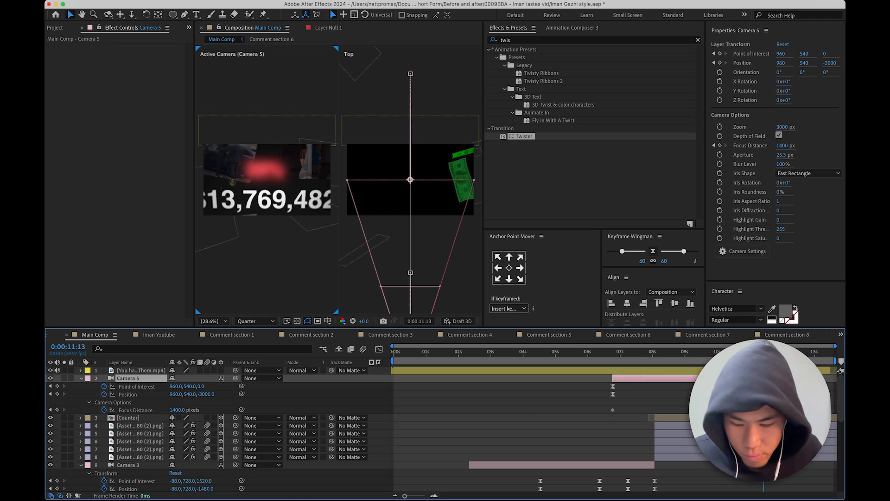
{"action": "key", "text": "super+z"}
{"action": "key", "text": "super+z"}
- Shift Camera 5's end Point of Interest and Position keyframes slightly later, and keyframe Focus Distance to 2990 px at 0:00:11:13 with the reference video hidden
{"action": "left_click_drag", "start_coordinate": [764, 387], "coordinate": [775, 386]}
{"action": "left_click", "coordinate": [668, 410]}
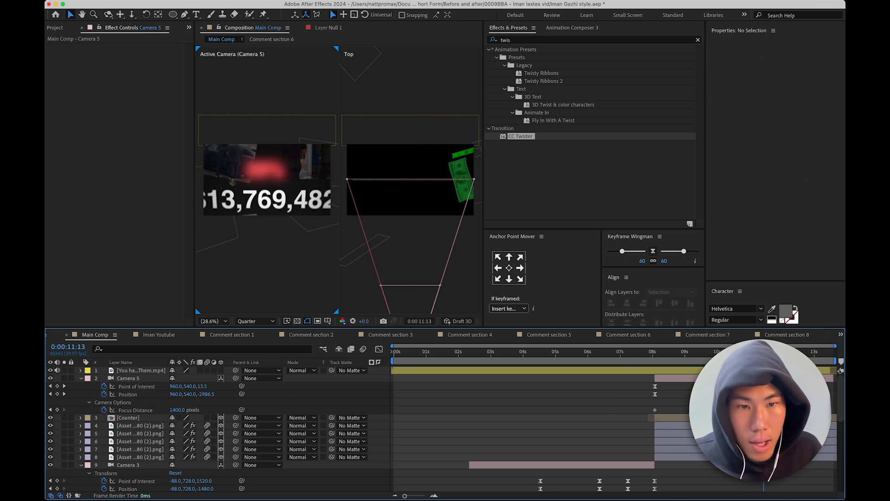
{"action": "left_click", "coordinate": [50, 371]}
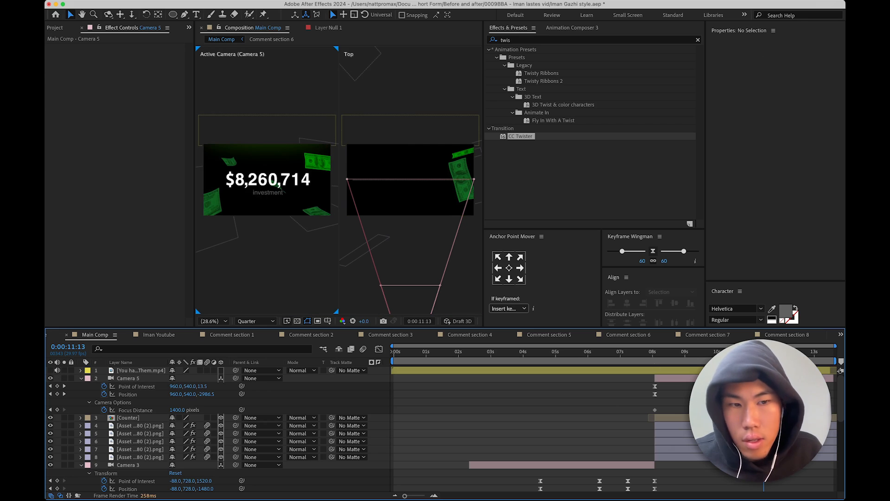
{"action": "left_click", "coordinate": [711, 378]}
{"action": "left_click", "coordinate": [785, 151]}
{"action": "left_click_drag", "start_coordinate": [783, 145], "coordinate": [833, 125]}
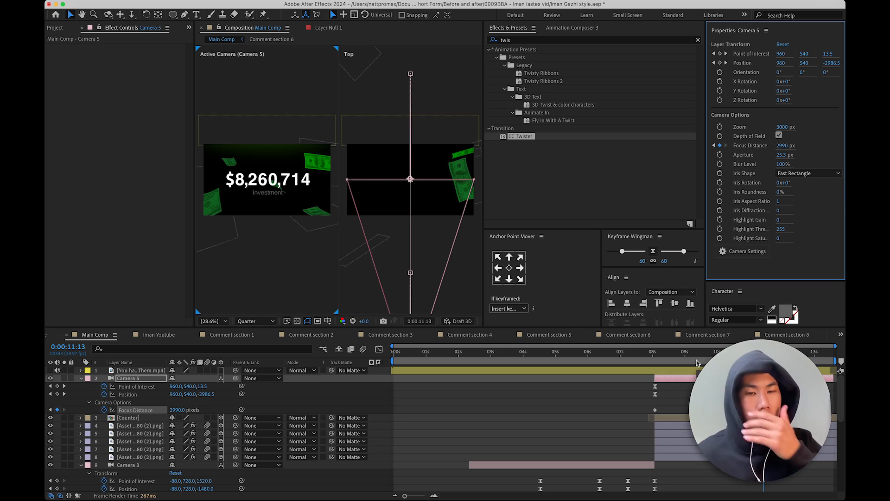
- Apply Easy Ease to Camera 5's Focus Distance keyframes
{"action": "left_click", "coordinate": [655, 409]}
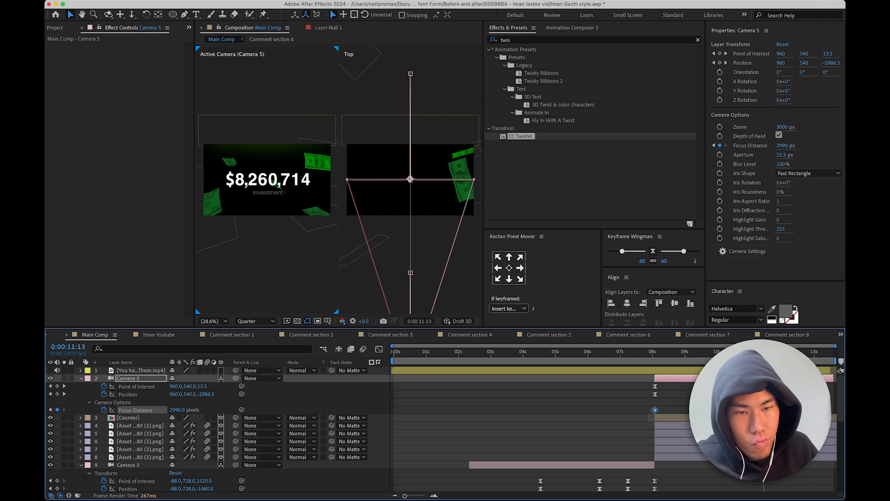
{"action": "key", "text": "F9"}
{"action": "left_click", "coordinate": [716, 398]}
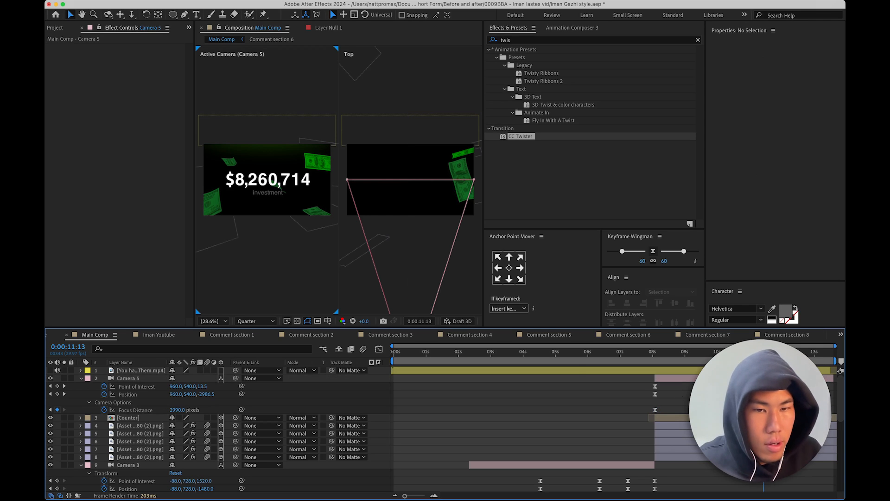
- Strengthen Camera 5's depth of field with a Hexagon iris shape, 179% Blur Level and an Aperture of about 776 px
{"action": "left_click", "coordinate": [678, 380]}
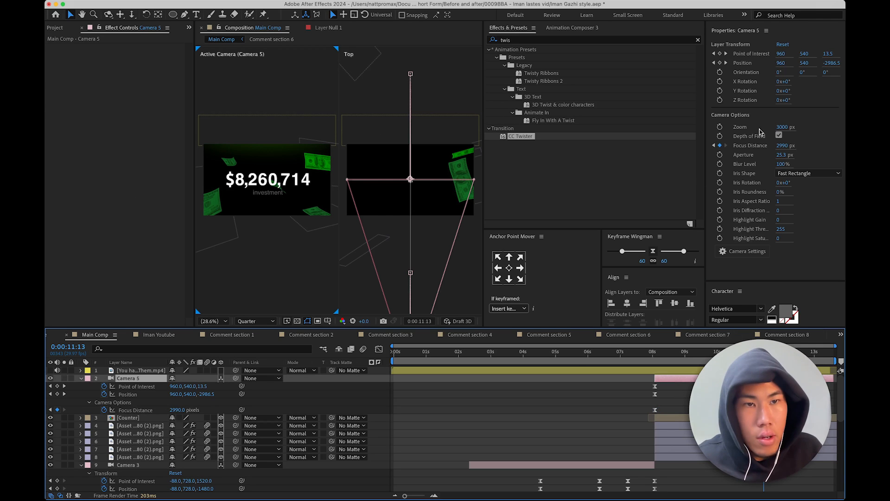
{"action": "left_click_drag", "start_coordinate": [783, 157], "coordinate": [783, 160]}
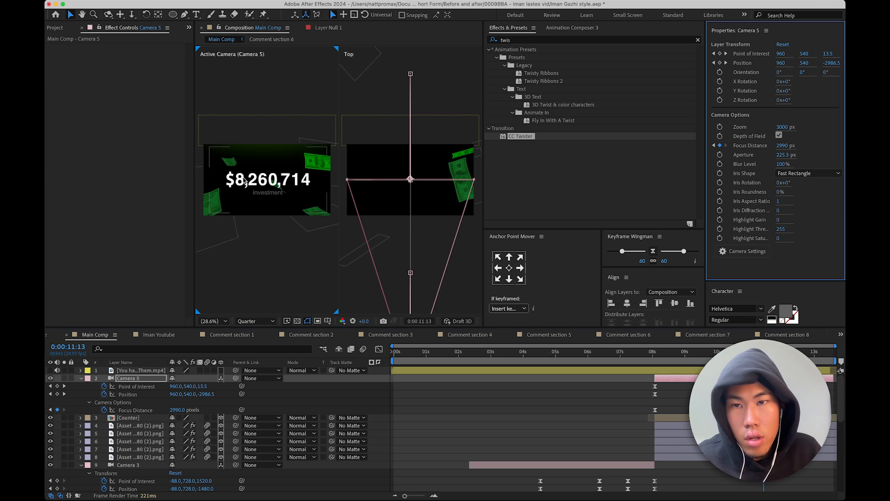
{"action": "scroll", "coordinate": [260, 180], "scroll_direction": "up", "scroll_amount": 2}
{"action": "left_click_drag", "start_coordinate": [247, 180], "coordinate": [305, 172]}
{"action": "left_click_drag", "start_coordinate": [272, 144], "coordinate": [168, 135]}
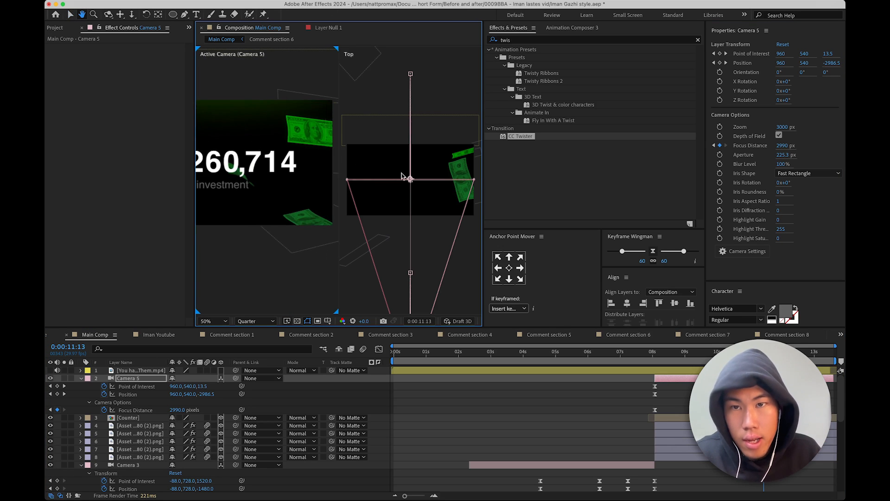
{"action": "left_click", "coordinate": [788, 173]}
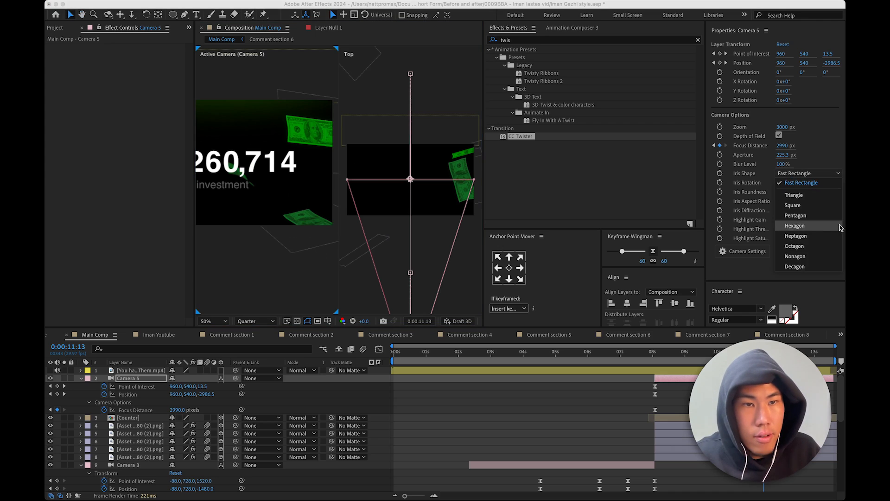
{"action": "left_click", "coordinate": [797, 225]}
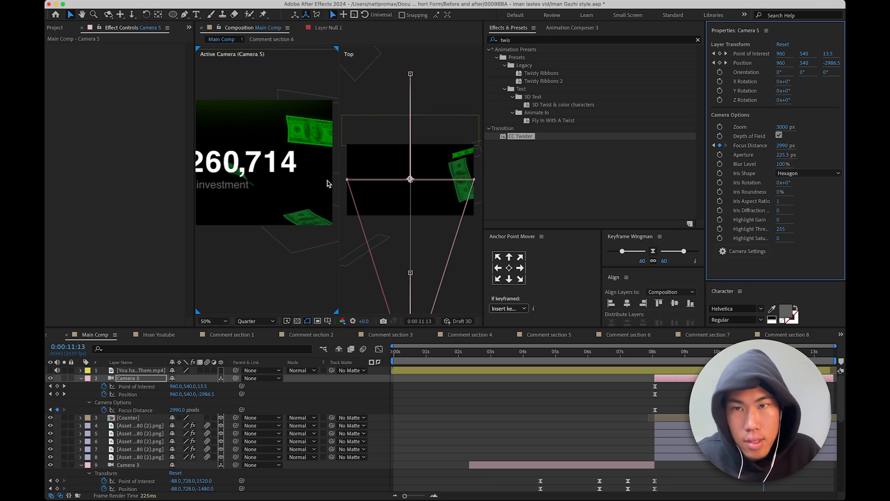
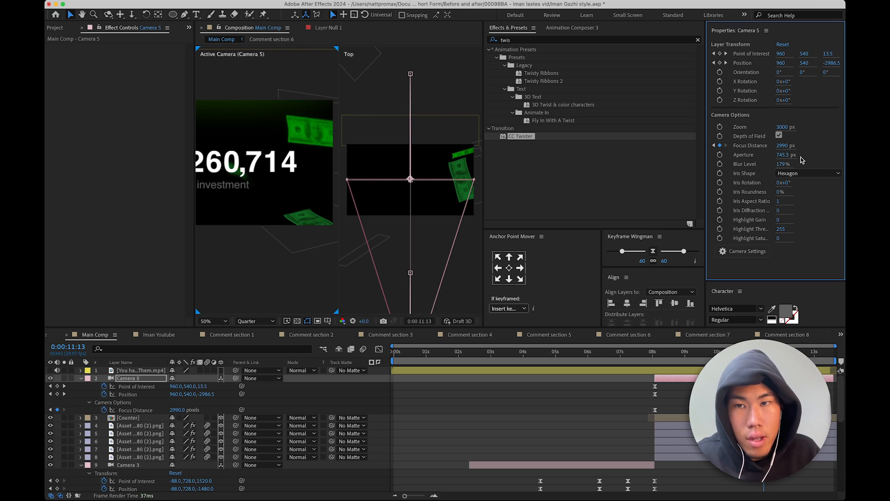
{"action": "left_click_drag", "start_coordinate": [788, 158], "coordinate": [802, 158]}
- Bring the layer 5 bill closer to the camera and further into frame, at X 1626.4 and Z -266
{"action": "scroll", "coordinate": [277, 187], "scroll_direction": "down", "scroll_amount": 2}
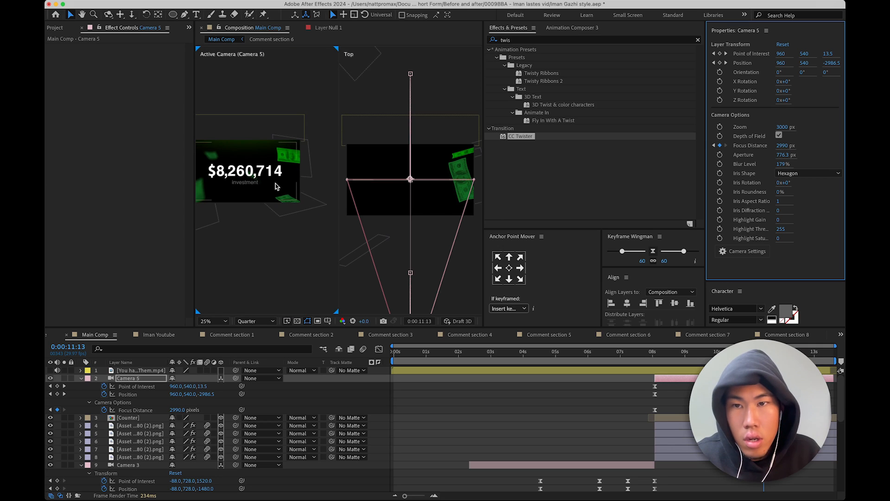
{"action": "scroll", "coordinate": [286, 192], "scroll_direction": "up", "scroll_amount": 2}
{"action": "left_click", "coordinate": [297, 235]}
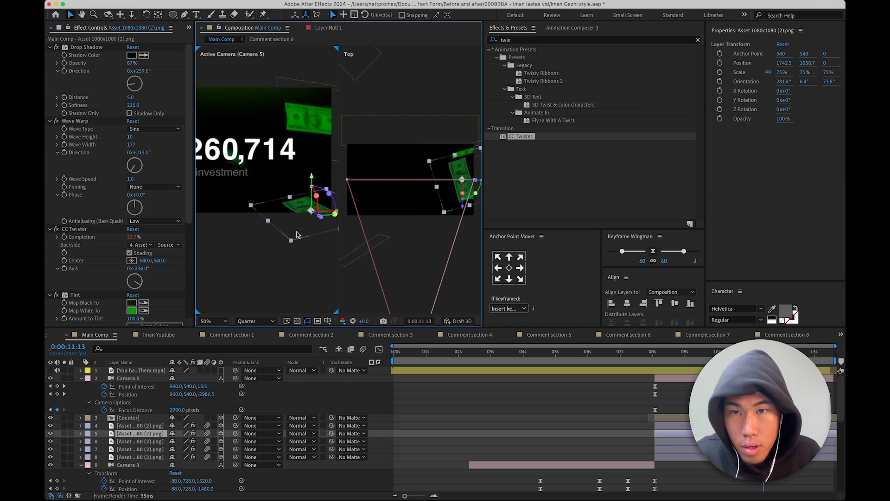
{"action": "scroll", "coordinate": [453, 207], "scroll_direction": "down", "scroll_amount": 2}
{"action": "left_click", "coordinate": [439, 199]}
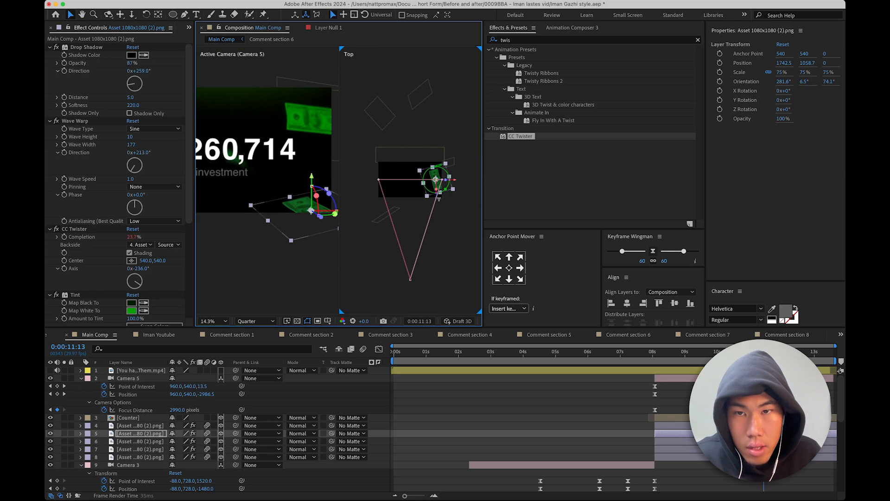
{"action": "left_click_drag", "start_coordinate": [439, 198], "coordinate": [441, 206]}
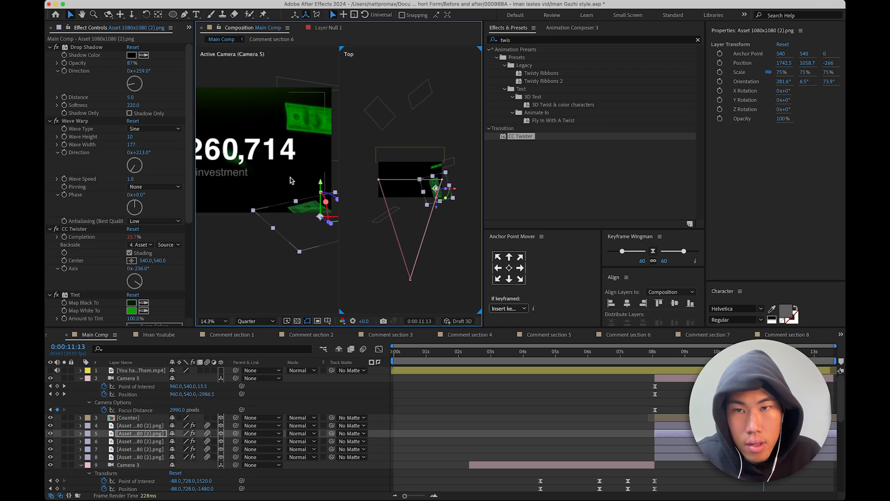
{"action": "scroll", "coordinate": [297, 217], "scroll_direction": "down", "scroll_amount": 2}
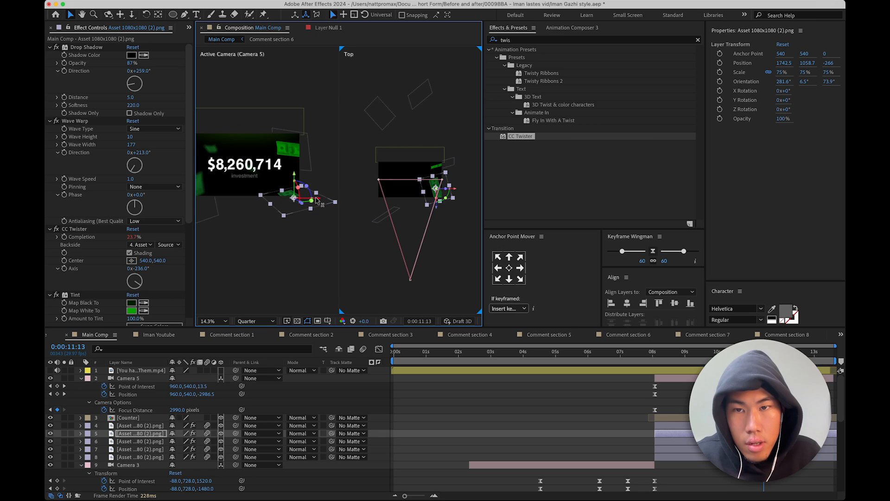
{"action": "left_click_drag", "start_coordinate": [317, 200], "coordinate": [306, 192]}
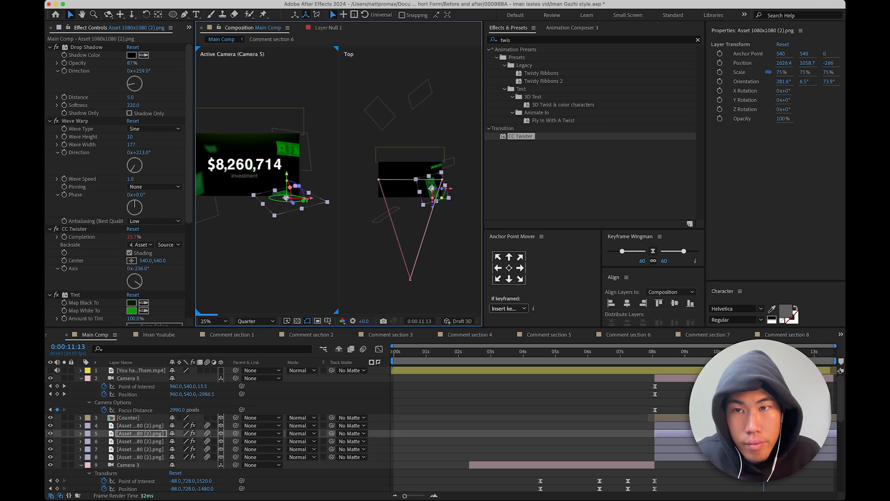
- Lower the layer 5 bill to Y 1095.1 and Z -252.5, and tilt its X orientation to about 323°
{"action": "scroll", "coordinate": [305, 190], "scroll_direction": "up", "scroll_amount": 2}
{"action": "mouse_move", "coordinate": [315, 223]}
{"action": "left_mouse_down"}
{"action": "mouse_move", "coordinate": [310, 193]}
{"action": "mouse_move", "coordinate": [311, 207]}
{"action": "left_mouse_up"}
{"action": "left_click_drag", "start_coordinate": [304, 169], "coordinate": [305, 186]}
{"action": "scroll", "coordinate": [254, 191], "scroll_direction": "down", "scroll_amount": 2}
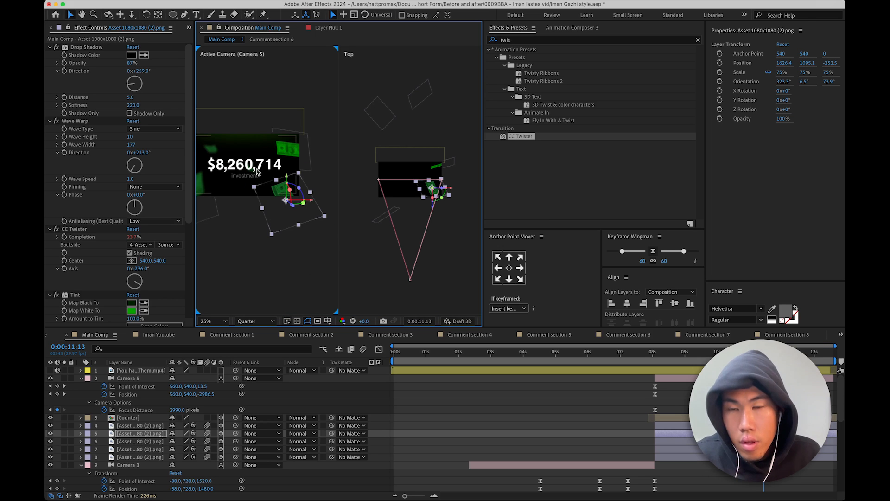
- Move the layer 4 bill behind the number in depth, to about Z 1860
{"action": "scroll", "coordinate": [256, 172], "scroll_direction": "down", "scroll_amount": 3}
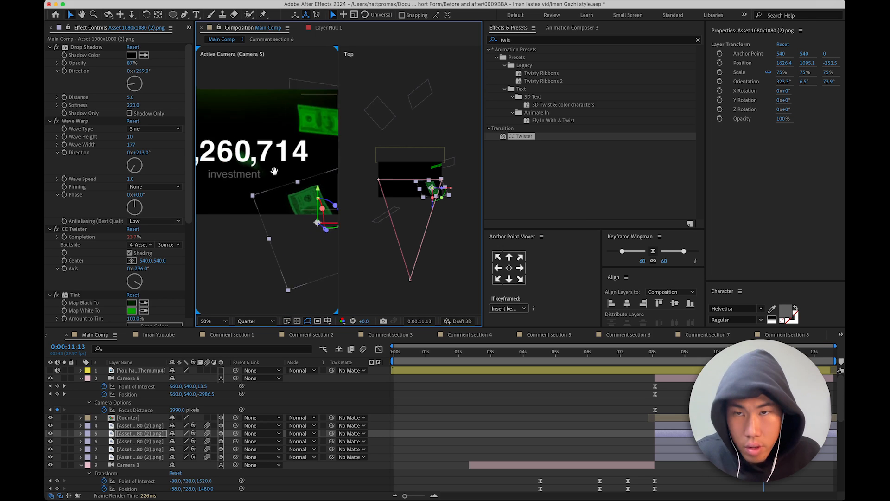
{"action": "left_click", "coordinate": [383, 136]}
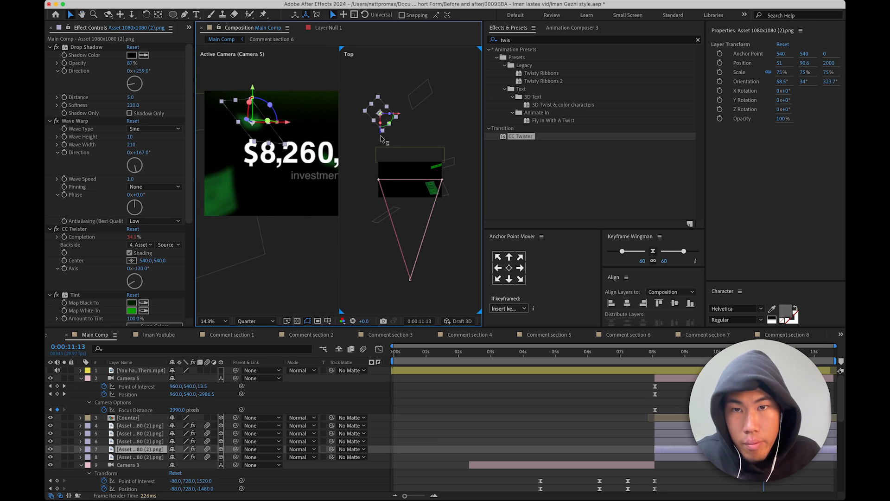
{"action": "left_click", "coordinate": [425, 113]}
{"action": "left_click_drag", "start_coordinate": [426, 113], "coordinate": [428, 139]}
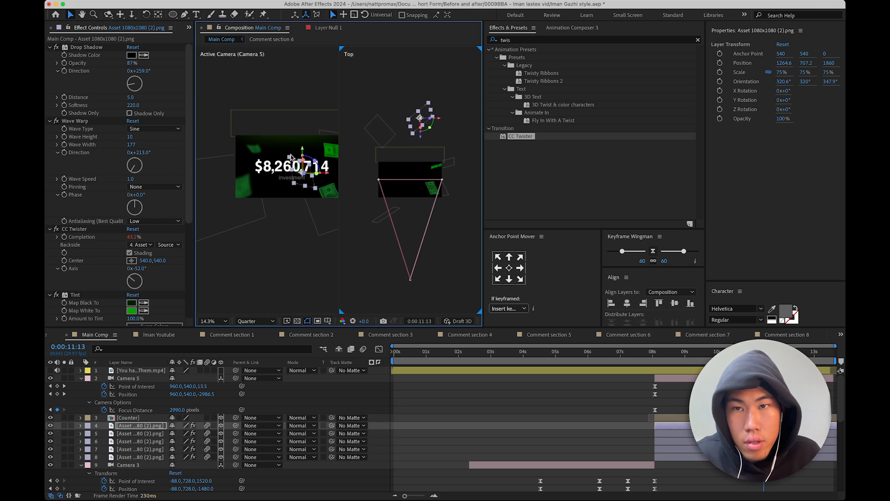
- Push the layer 8 bill back in depth to Z -532 and the layer 5 bill back to Z -182.5
{"action": "left_click", "coordinate": [253, 197]}
{"action": "scroll", "coordinate": [251, 200], "scroll_direction": "up", "scroll_amount": 3}
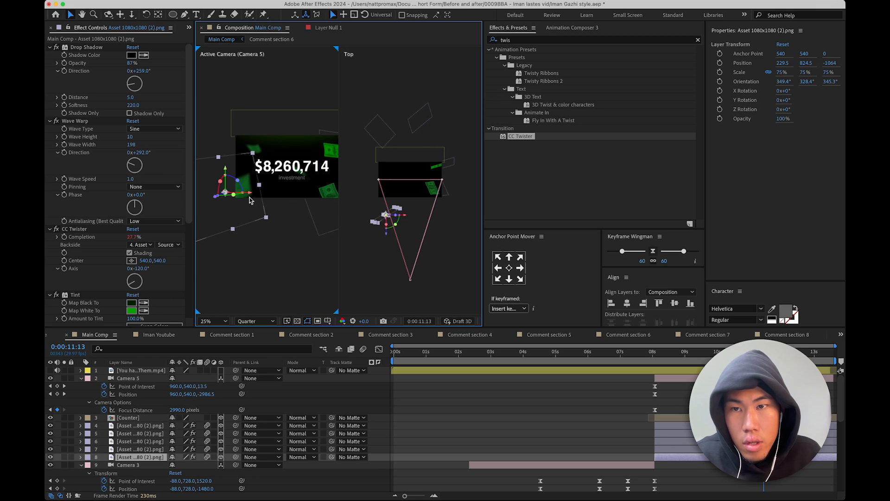
{"action": "left_click_drag", "start_coordinate": [388, 239], "coordinate": [389, 219]}
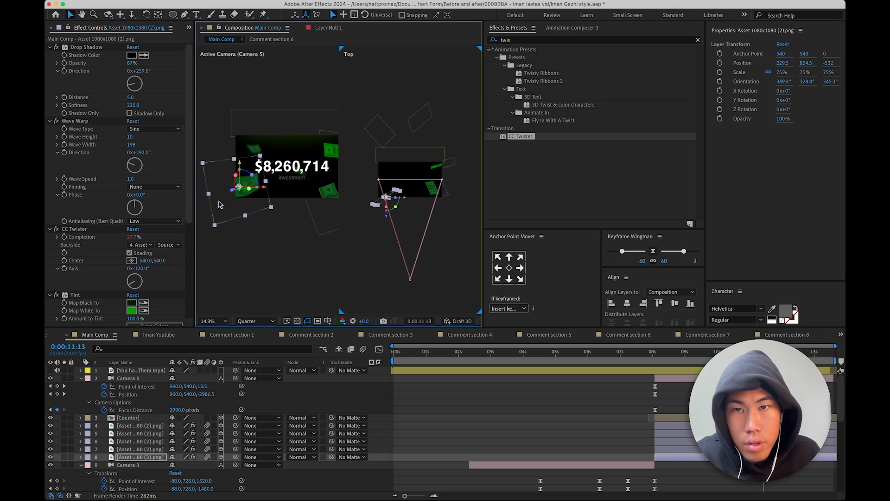
{"action": "left_click", "coordinate": [313, 204]}
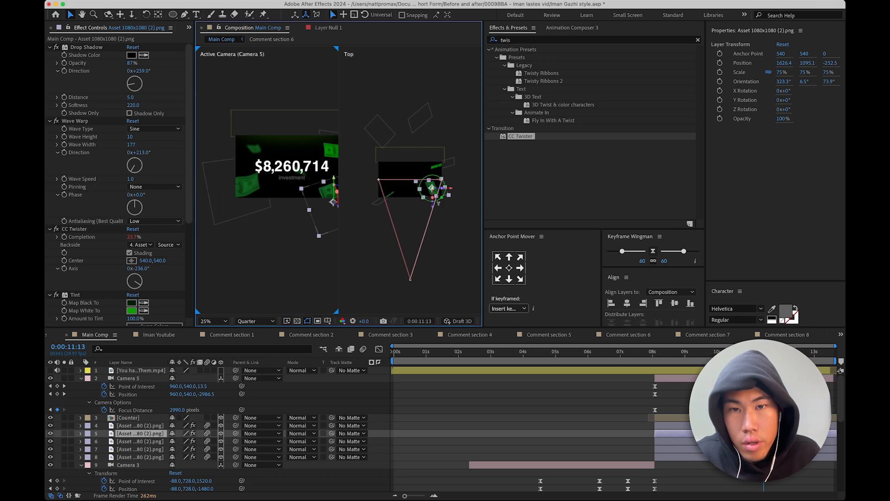
{"action": "left_click_drag", "start_coordinate": [436, 208], "coordinate": [434, 205]}
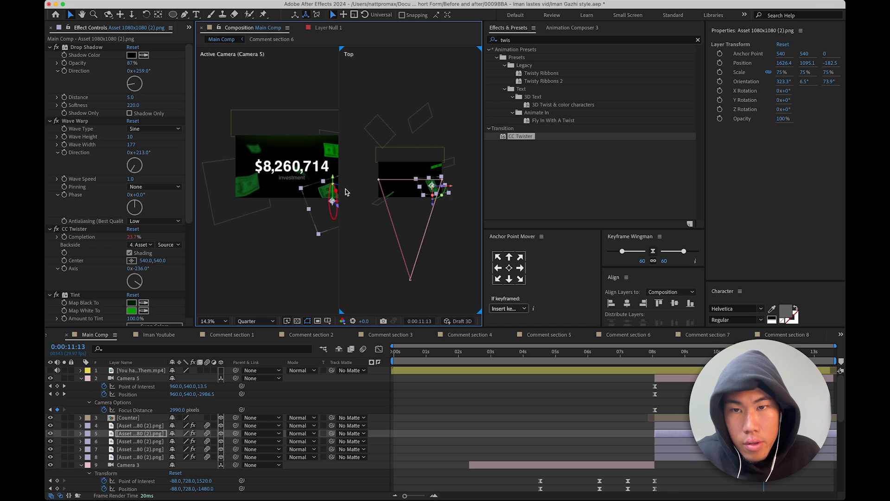
- Push the blurred bill in the upper-right of the camera frame further away from the camera along Z
{"action": "left_click", "coordinate": [328, 147]}
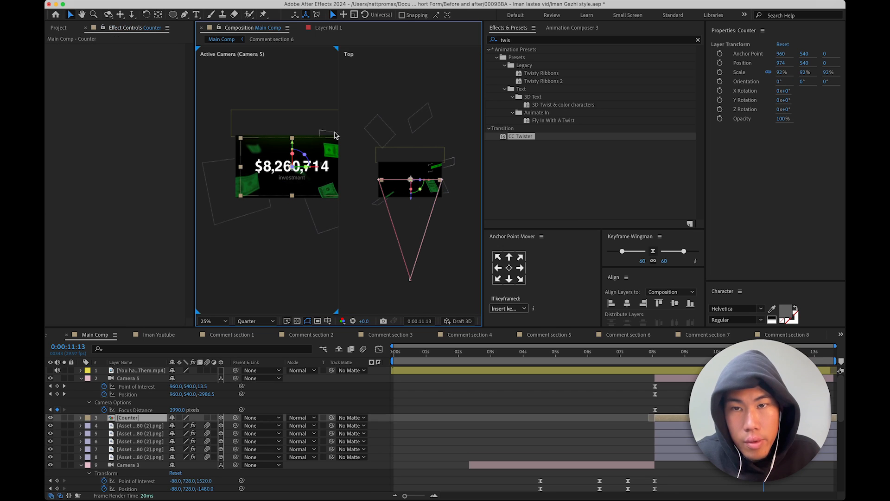
{"action": "left_click", "coordinate": [457, 167]}
{"action": "left_click_drag", "start_coordinate": [442, 184], "coordinate": [444, 165]}
{"action": "left_click", "coordinate": [549, 411]}
{"action": "scroll", "coordinate": [272, 125], "scroll_direction": "up", "scroll_amount": 1}
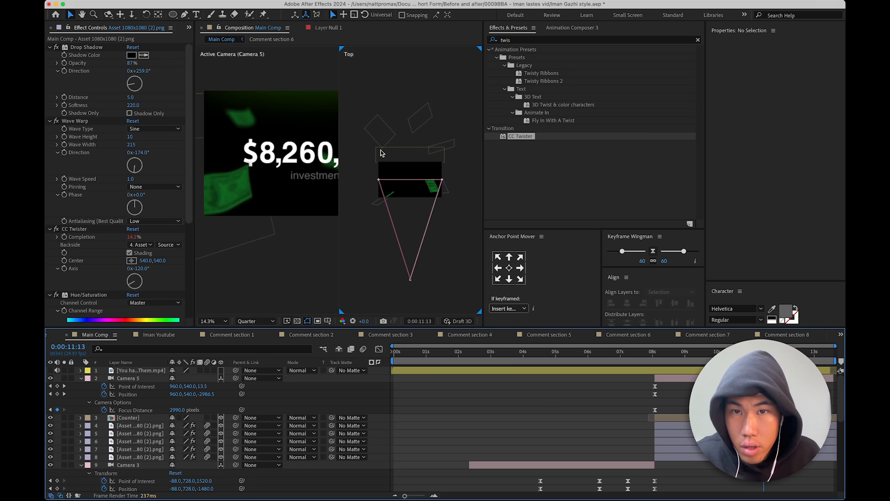
- Bring the layer 4 bill behind the number closer to the camera, to Z 1356
{"action": "left_click", "coordinate": [419, 119]}
{"action": "left_click_drag", "start_coordinate": [421, 138], "coordinate": [424, 156]}
{"action": "left_click", "coordinate": [549, 419]}
{"action": "scroll", "coordinate": [327, 187], "scroll_direction": "down", "scroll_amount": 1}
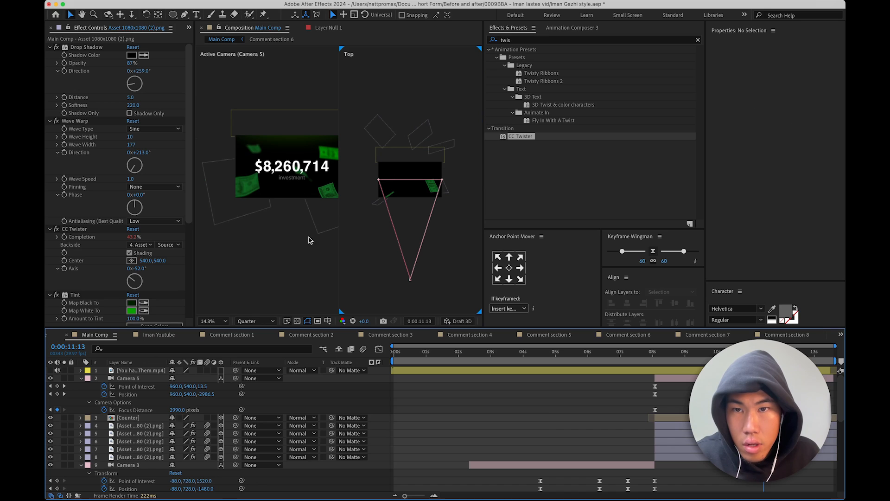
{"action": "scroll", "coordinate": [214, 324], "scroll_direction": "up", "scroll_amount": 1}
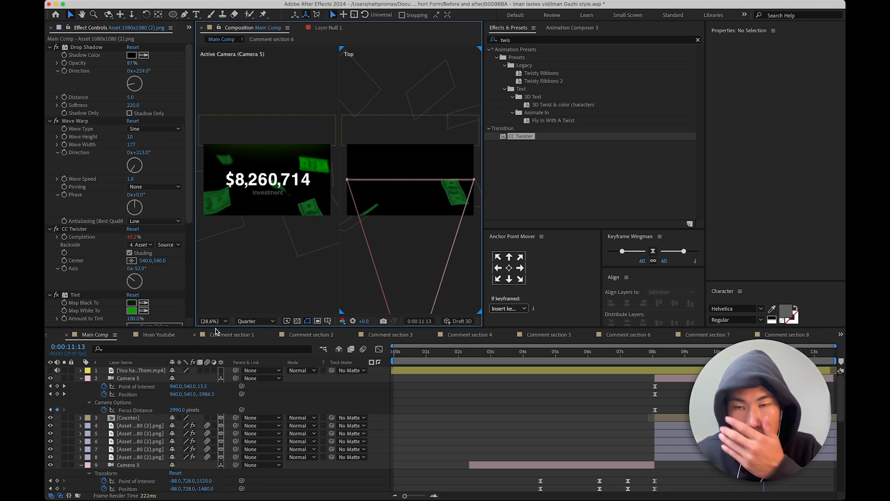
- Rotate the layer 5 bill in 3D to an orientation of about 347.8°, 30.8°, 79°
{"action": "left_click", "coordinate": [312, 212]}
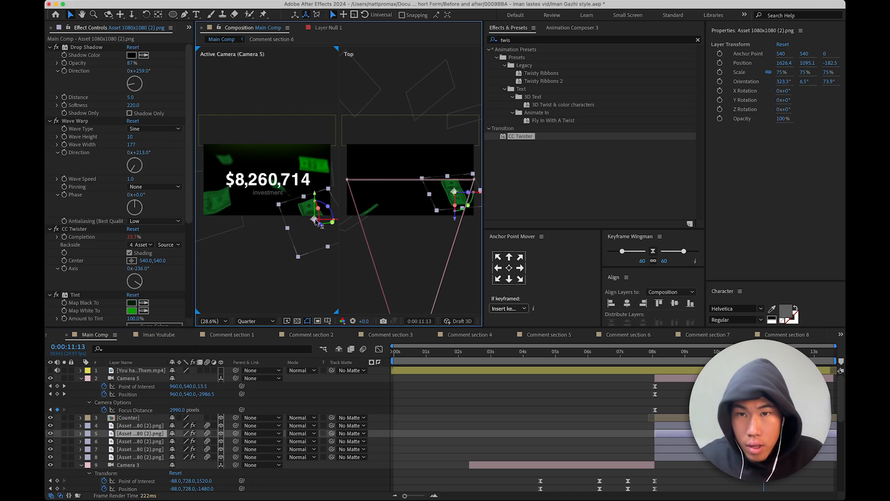
{"action": "scroll", "coordinate": [316, 220], "scroll_direction": "up", "scroll_amount": 2}
{"action": "left_click_drag", "start_coordinate": [311, 205], "coordinate": [257, 204]}
{"action": "scroll", "coordinate": [277, 227], "scroll_direction": "up", "scroll_amount": 1}
{"action": "left_click_drag", "start_coordinate": [323, 288], "coordinate": [290, 268]}
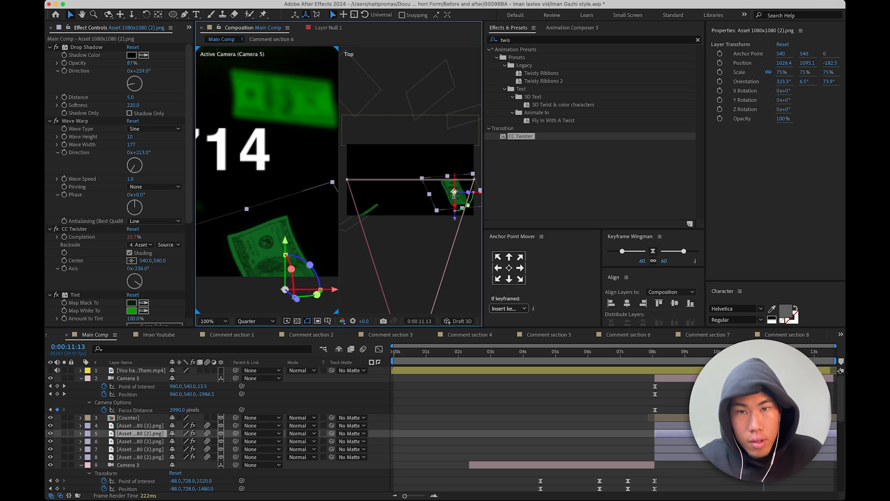
{"action": "left_click_drag", "start_coordinate": [288, 258], "coordinate": [299, 284]}
{"action": "scroll", "coordinate": [307, 272], "scroll_direction": "down", "scroll_amount": 1}
{"action": "left_click_drag", "start_coordinate": [299, 238], "coordinate": [284, 239]}
{"action": "scroll", "coordinate": [235, 228], "scroll_direction": "down", "scroll_amount": 2}
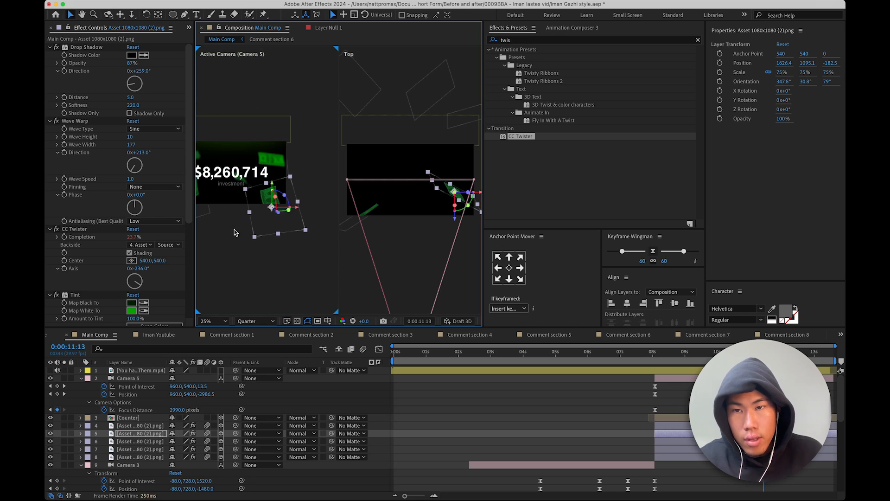
- Examine the rotated lower-right bill against the number and the other bills, with the whole camera frame fitted in view
{"action": "scroll", "coordinate": [235, 229], "scroll_direction": "down", "scroll_amount": 1}
{"action": "scroll", "coordinate": [281, 215], "scroll_direction": "up", "scroll_amount": 1}
{"action": "left_click_drag", "start_coordinate": [242, 219], "coordinate": [215, 220]}
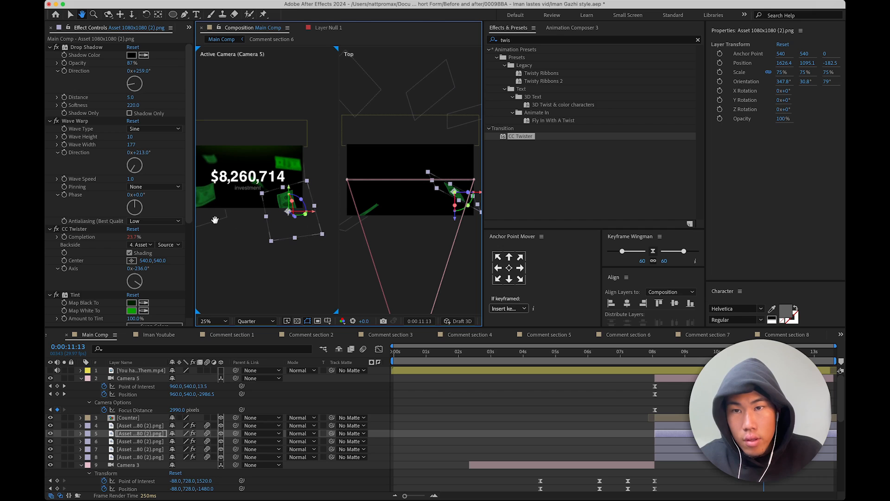
{"action": "scroll", "coordinate": [272, 180], "scroll_direction": "up", "scroll_amount": 1}
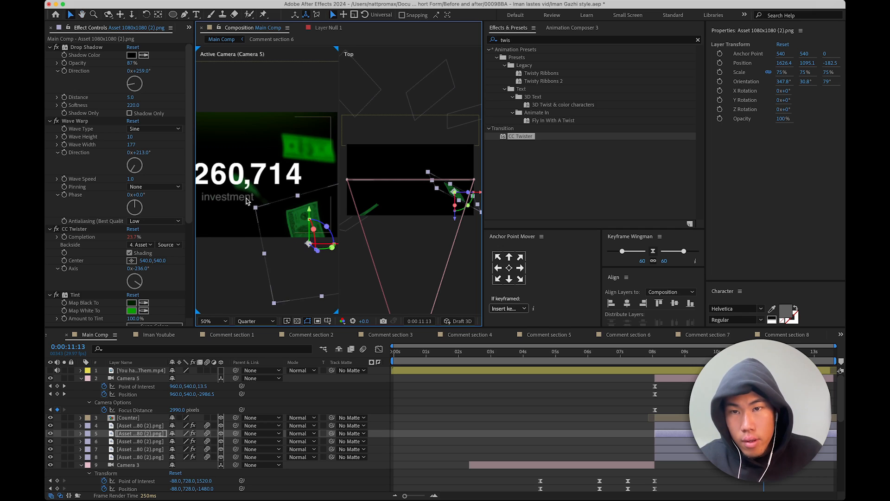
{"action": "scroll", "coordinate": [247, 200], "scroll_direction": "down", "scroll_amount": 1}
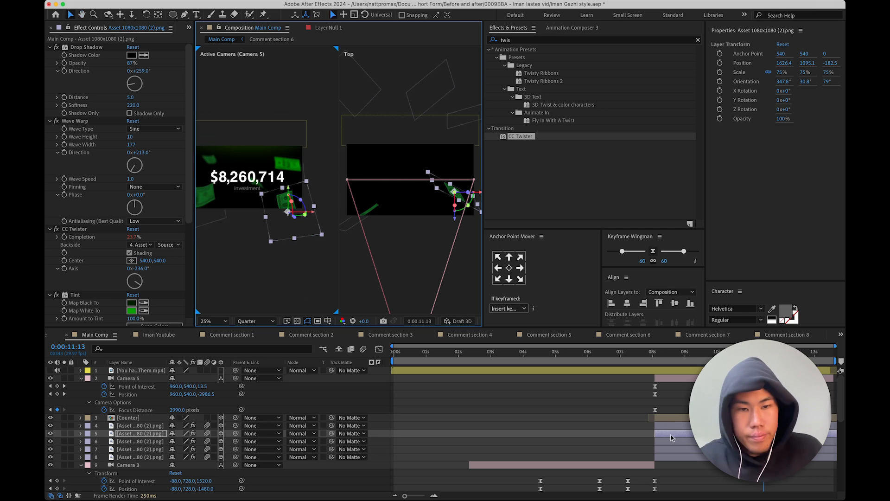
{"action": "scroll", "coordinate": [288, 215], "scroll_direction": "down", "scroll_amount": 1}
{"action": "left_click", "coordinate": [591, 419]}
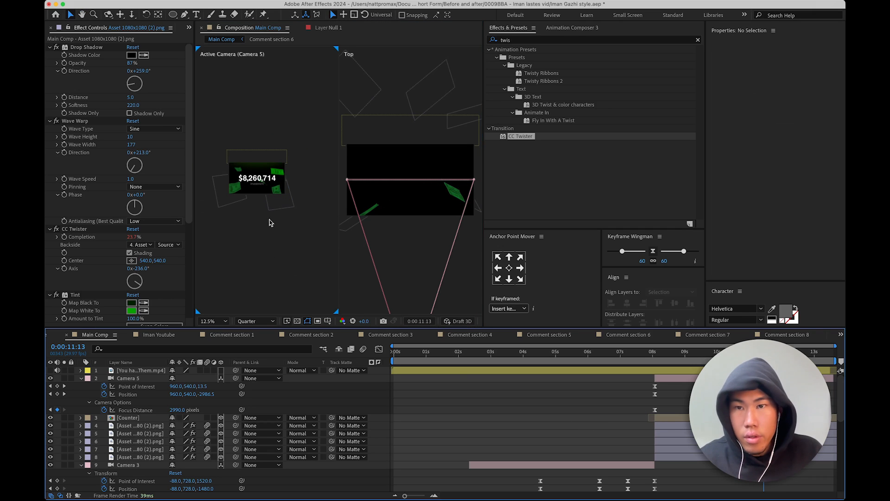
{"action": "left_click", "coordinate": [218, 320]}
{"action": "left_click", "coordinate": [224, 331]}
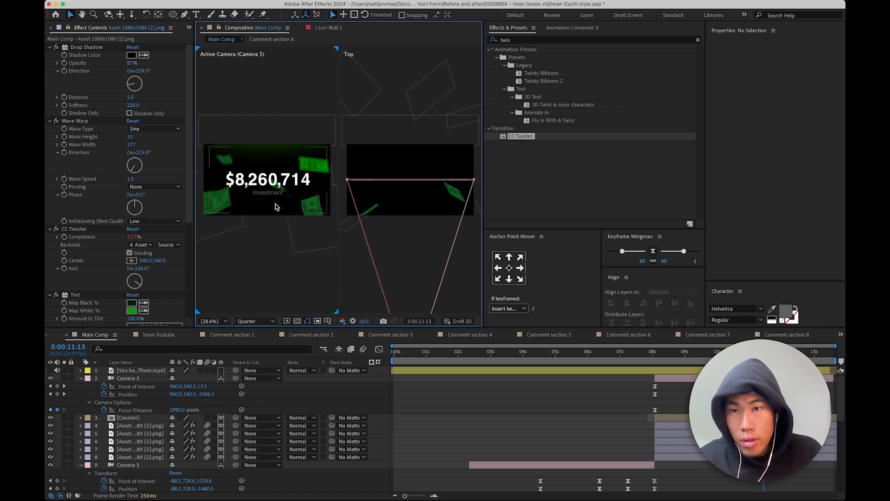
- Lower the Master Saturation of the layer 5 bill's Hue/Saturation effect to -71
{"action": "scroll", "coordinate": [125, 260], "scroll_direction": "down", "scroll_amount": 5}
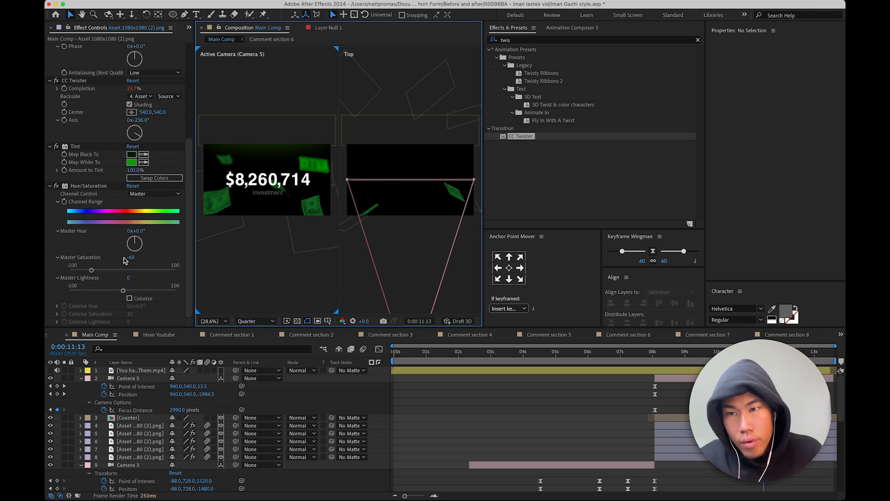
{"action": "left_click", "coordinate": [89, 185]}
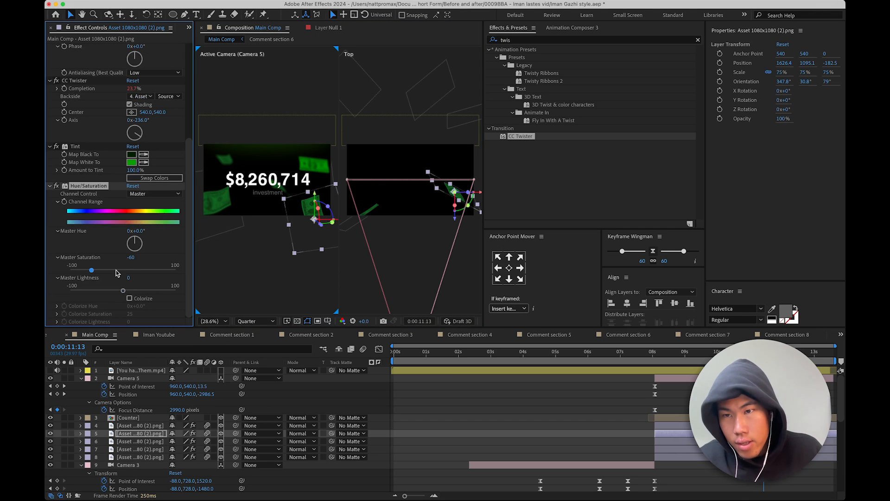
{"action": "left_click_drag", "start_coordinate": [84, 272], "coordinate": [81, 272]}
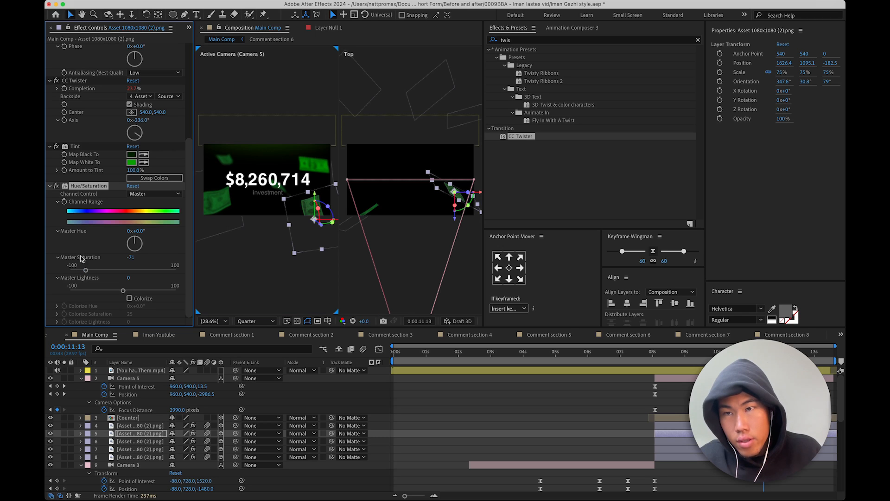
- Try to copy the layer 5 bill's Hue/Saturation effect onto bill layers 4 to 8
{"action": "left_click", "coordinate": [79, 193]}
{"action": "left_click", "coordinate": [665, 456]}
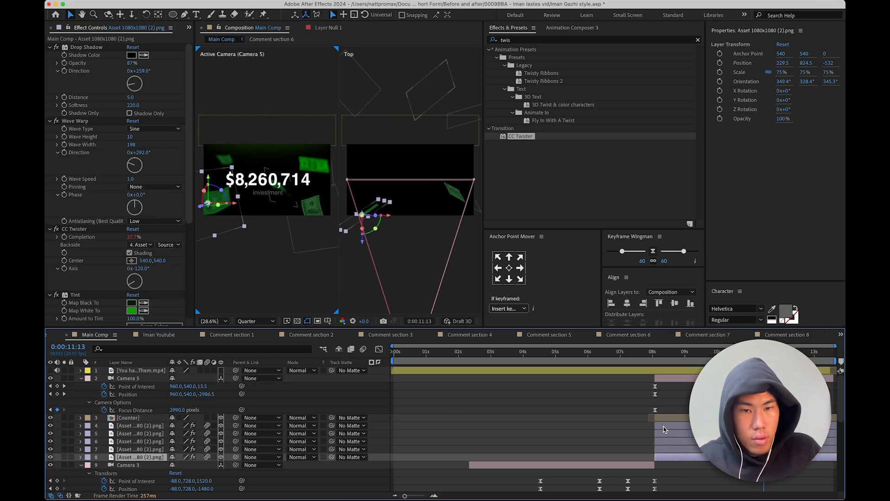
{"action": "left_click", "coordinate": [665, 427], "text": "shift"}
{"action": "key", "text": "super+v"}
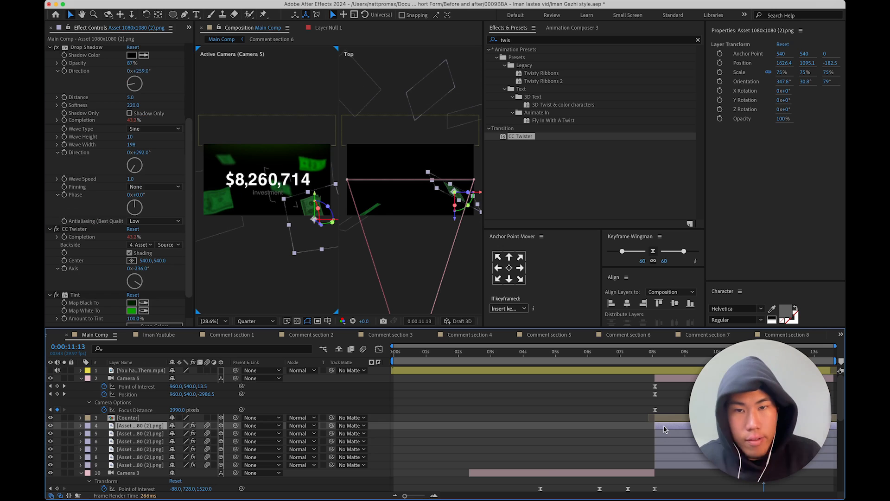
- Preview the transition from the comments into the counter scene, starting at 0:00:07:23
{"action": "left_click", "coordinate": [545, 464]}
{"action": "left_click_drag", "start_coordinate": [650, 355], "coordinate": [703, 355]}
{"action": "left_click", "coordinate": [219, 322]}
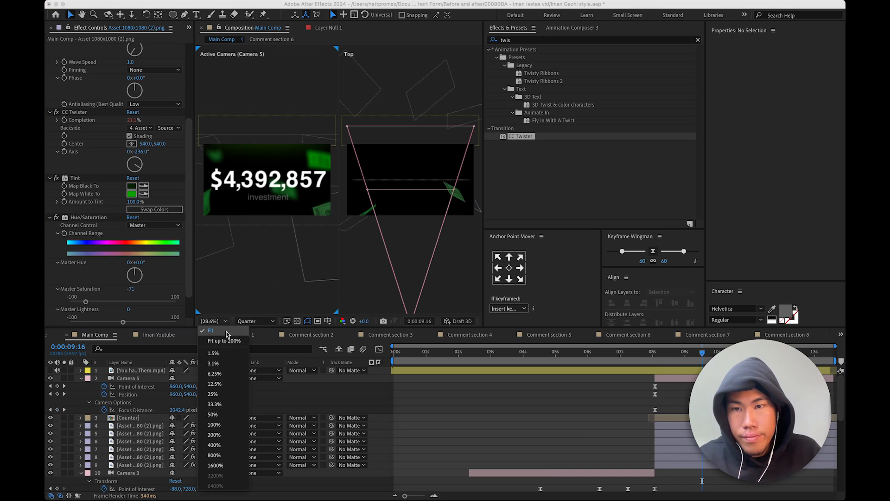
{"action": "left_click", "coordinate": [227, 330]}
{"action": "left_click", "coordinate": [644, 359]}
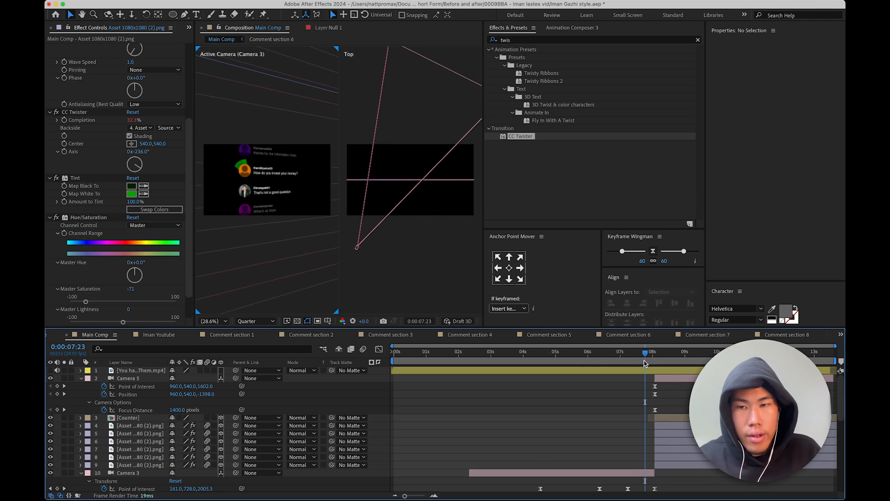
{"action": "key", "text": "space"}
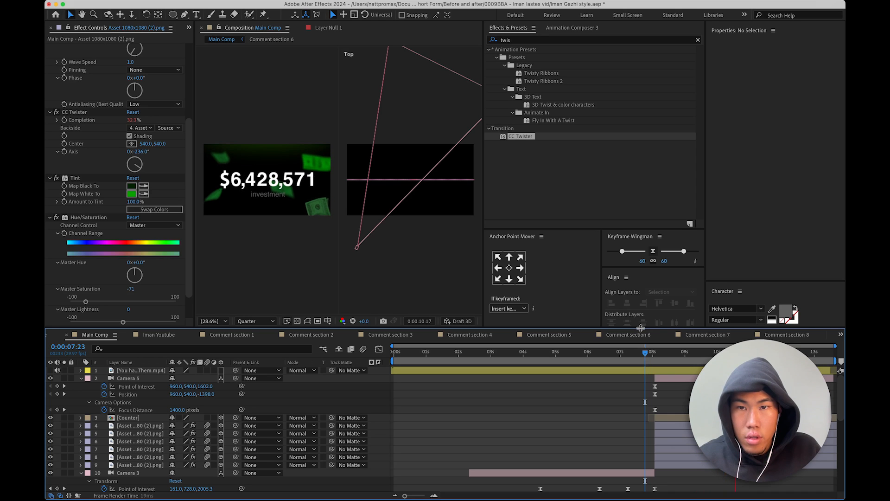
{"action": "key", "text": "space"}
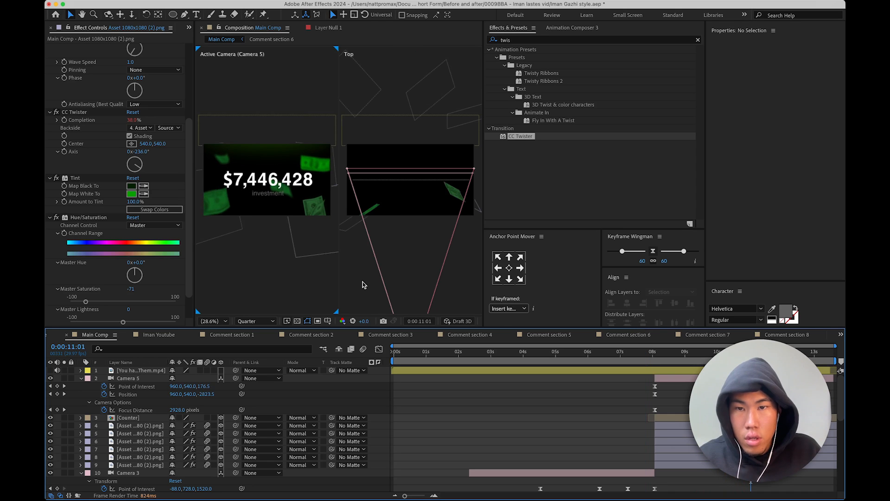
- Delete the duplicate bill layer pasted directly below the Counter layer
{"action": "left_click", "coordinate": [677, 425]}
{"action": "key", "text": "Delete"}
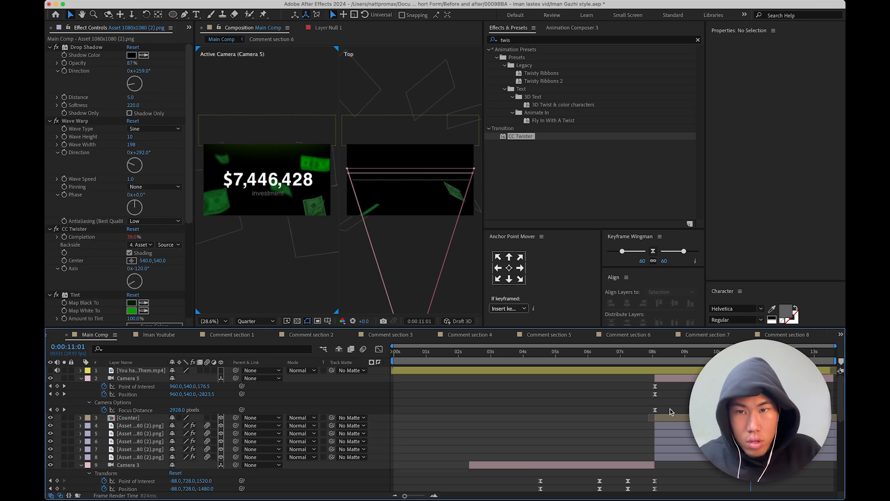
- Save the project and preview the counter scene from 0:00:08:05
{"action": "left_click", "coordinate": [657, 362]}
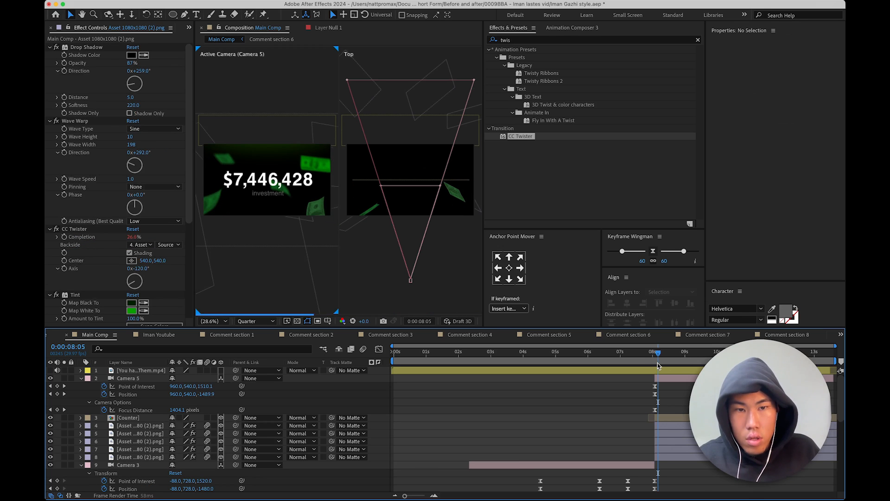
{"action": "key", "text": "super+s"}
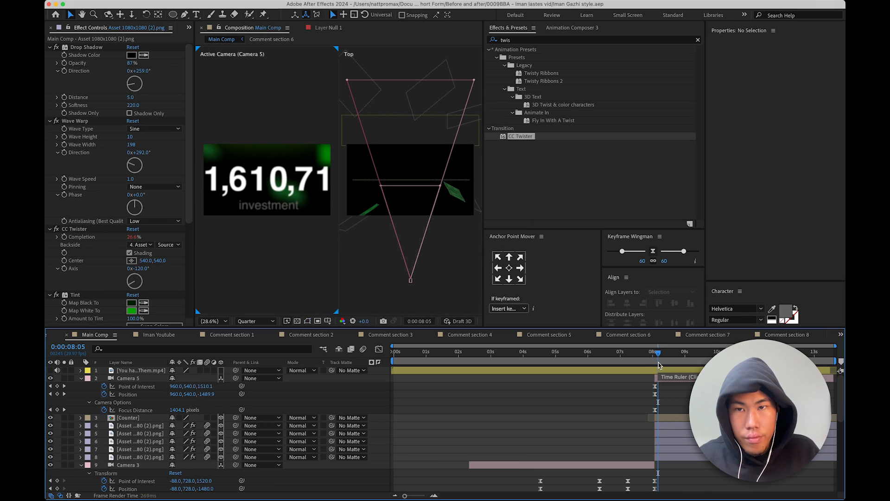
{"action": "key", "text": "space"}
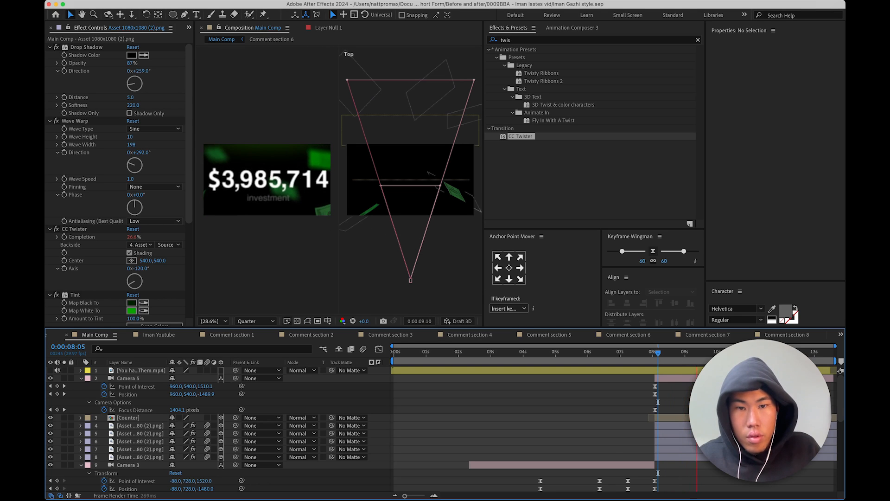
- Copy the layer 5 bill's Hue/Saturation effect with -71 saturation and paste it onto bill layers 4 to 8
{"action": "left_click", "coordinate": [676, 427]}
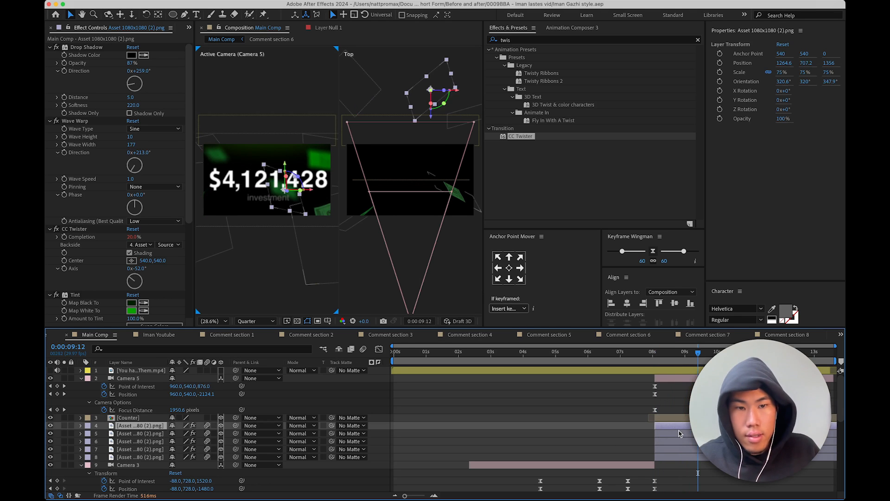
{"action": "left_click", "coordinate": [680, 435]}
{"action": "scroll", "coordinate": [76, 210], "scroll_direction": "down", "scroll_amount": 5}
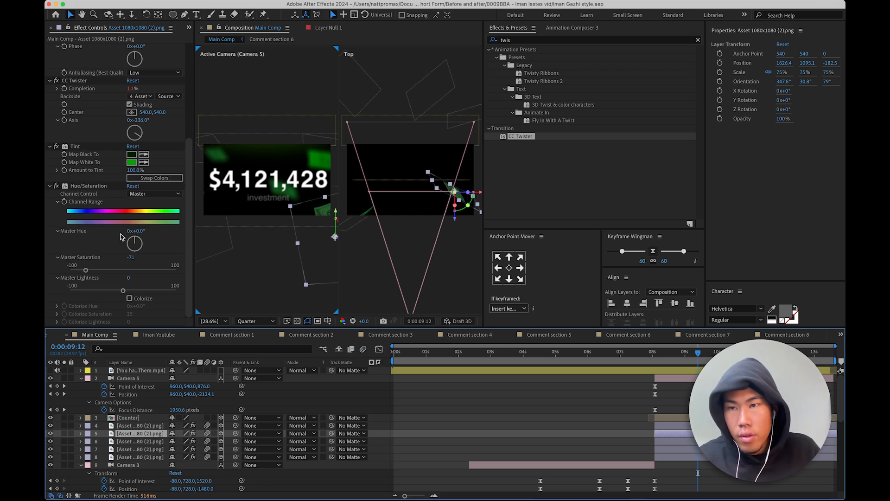
{"action": "left_click", "coordinate": [87, 188]}
{"action": "left_click", "coordinate": [699, 425]}
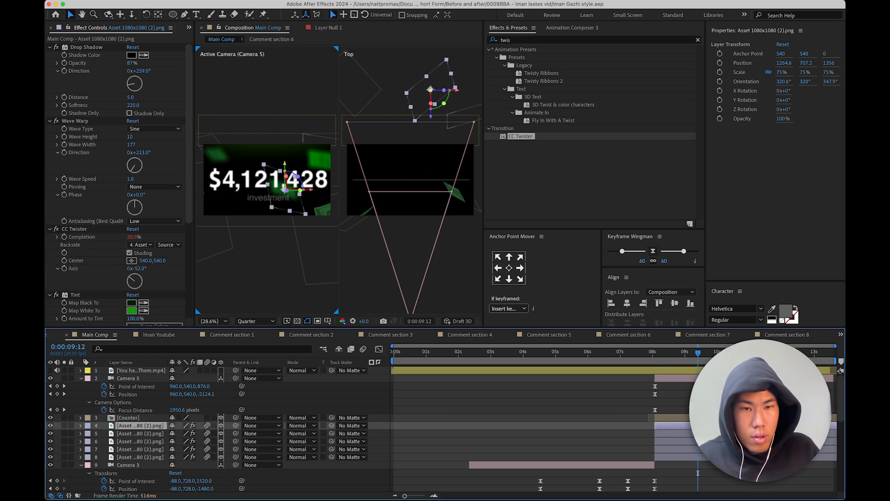
{"action": "left_click", "coordinate": [699, 457], "text": "shift"}
- Preview the desaturated bills in the counter scene from 0:00:08:23
{"action": "left_click", "coordinate": [658, 354]}
{"action": "left_click_drag", "start_coordinate": [658, 353], "coordinate": [678, 353]}
{"action": "left_click", "coordinate": [593, 382]}
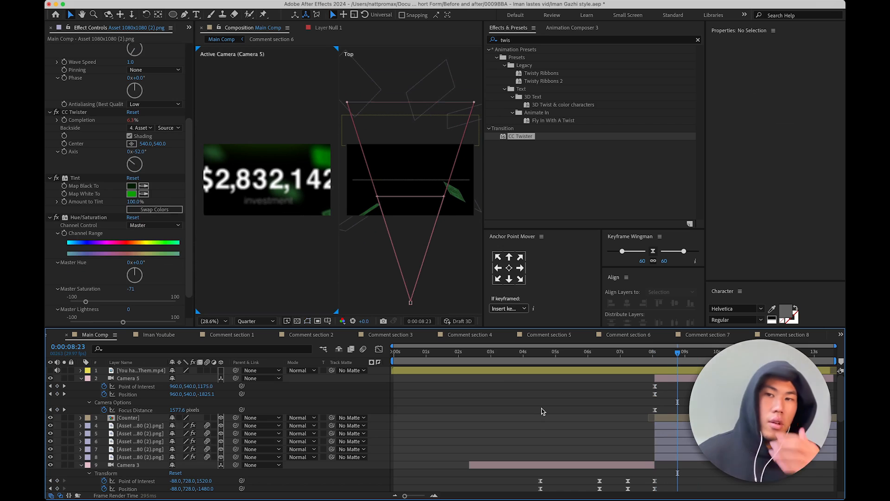
{"action": "key", "text": "space"}
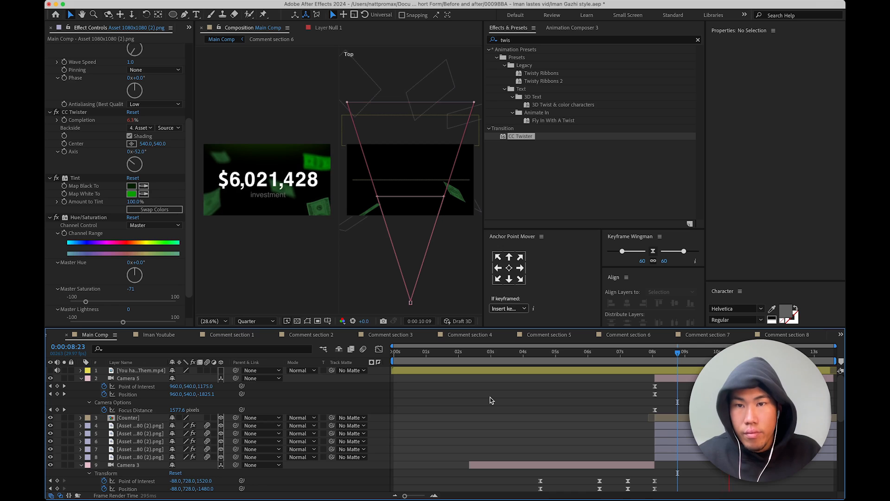
{"action": "left_click", "coordinate": [664, 432]}
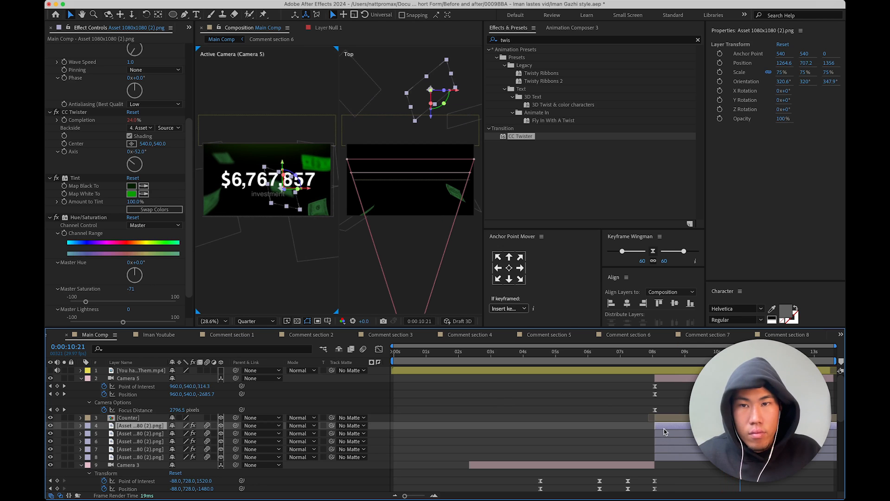
- On the layer 6 bill, move Tint above Hue/Saturation and set the master saturation to -71
{"action": "left_click", "coordinate": [679, 437]}
{"action": "left_click", "coordinate": [681, 448]}
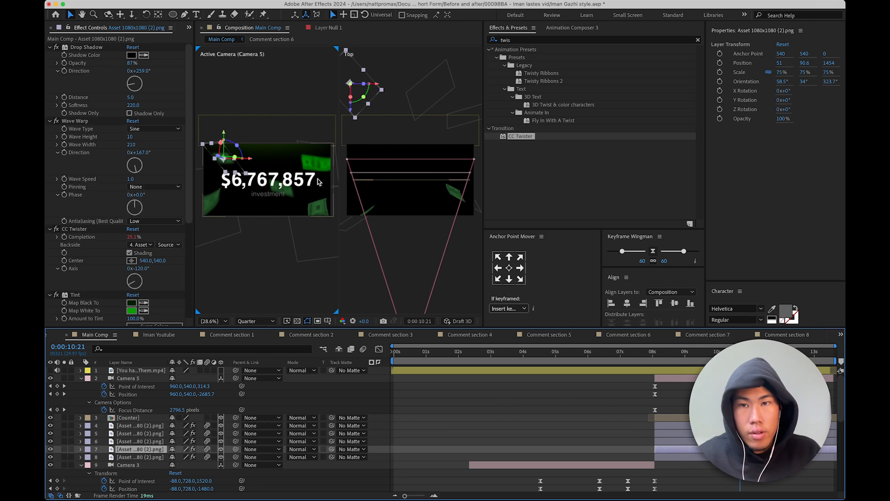
{"action": "left_click", "coordinate": [316, 170]}
{"action": "left_click", "coordinate": [317, 139]}
{"action": "left_click", "coordinate": [432, 78]}
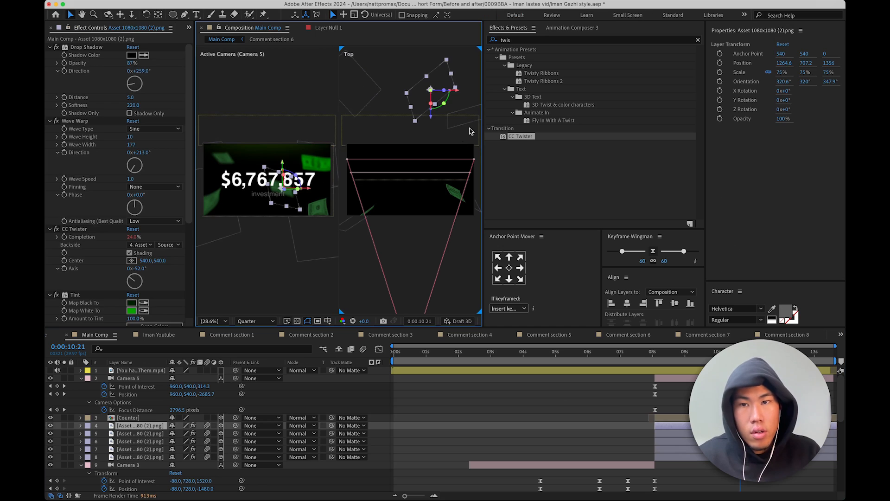
{"action": "left_click", "coordinate": [466, 117]}
{"action": "scroll", "coordinate": [116, 273], "scroll_direction": "down", "scroll_amount": 5}
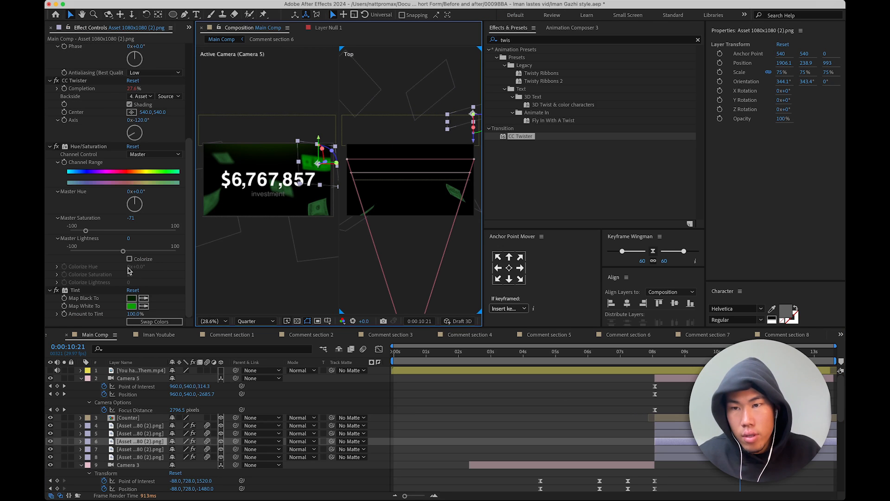
{"action": "left_click_drag", "start_coordinate": [82, 229], "coordinate": [79, 233]}
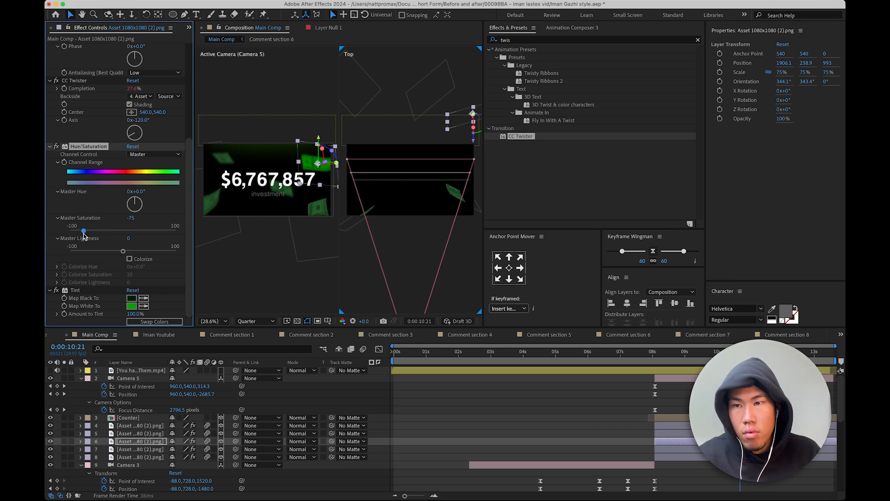
{"action": "left_click_drag", "start_coordinate": [75, 291], "coordinate": [98, 147]}
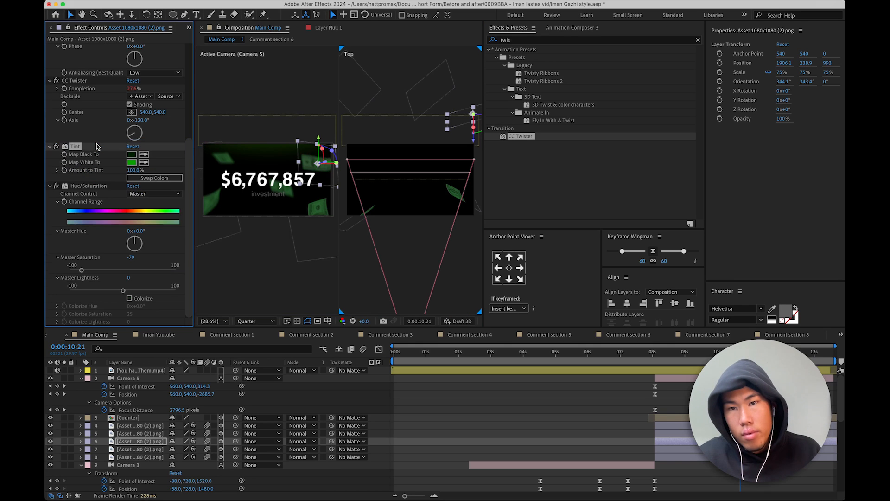
{"action": "left_click", "coordinate": [84, 270]}
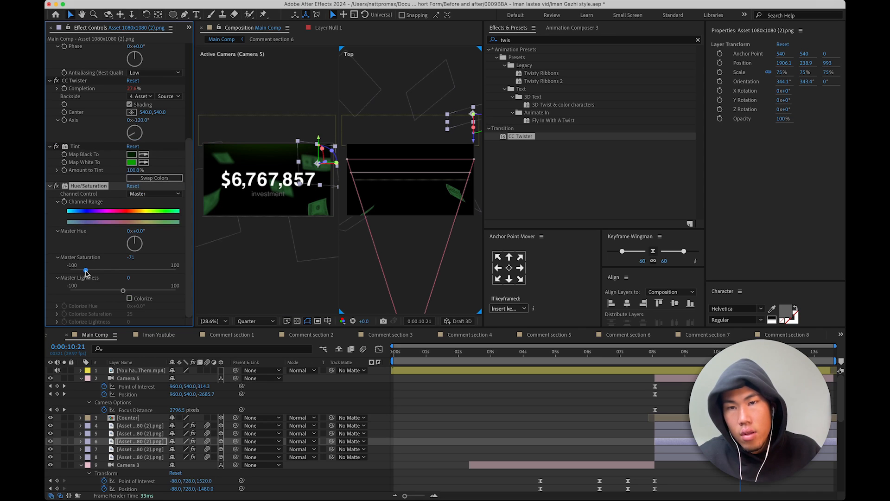
{"action": "left_click", "coordinate": [575, 343]}
{"action": "scroll", "coordinate": [281, 159], "scroll_direction": "up", "scroll_amount": 2}
{"action": "scroll", "coordinate": [269, 191], "scroll_direction": "down", "scroll_amount": 2}
{"action": "scroll", "coordinate": [268, 191], "scroll_direction": "up", "scroll_amount": 2}
{"action": "scroll", "coordinate": [268, 192], "scroll_direction": "down", "scroll_amount": 2}
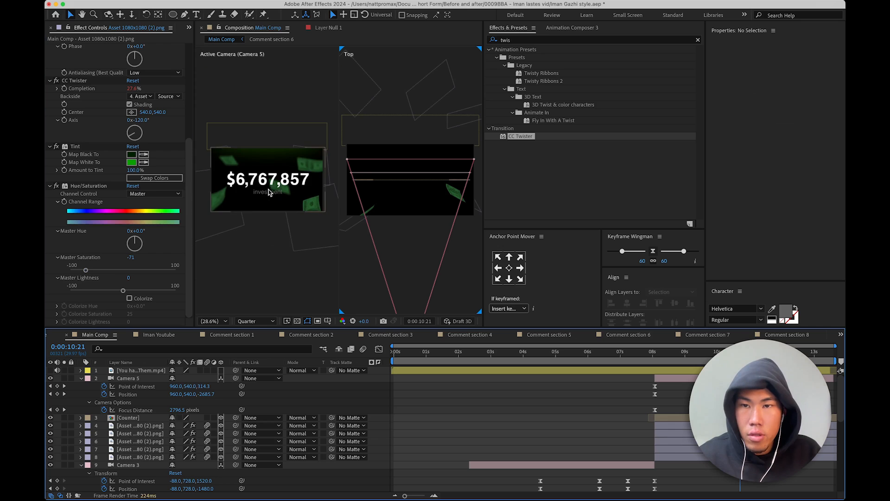
- Apply the favourite Animation Composer preset Ease Fade & Position 4 to the Counter layer as an In transition
{"action": "left_click_drag", "start_coordinate": [650, 356], "coordinate": [667, 357]}
{"action": "left_click", "coordinate": [670, 419]}
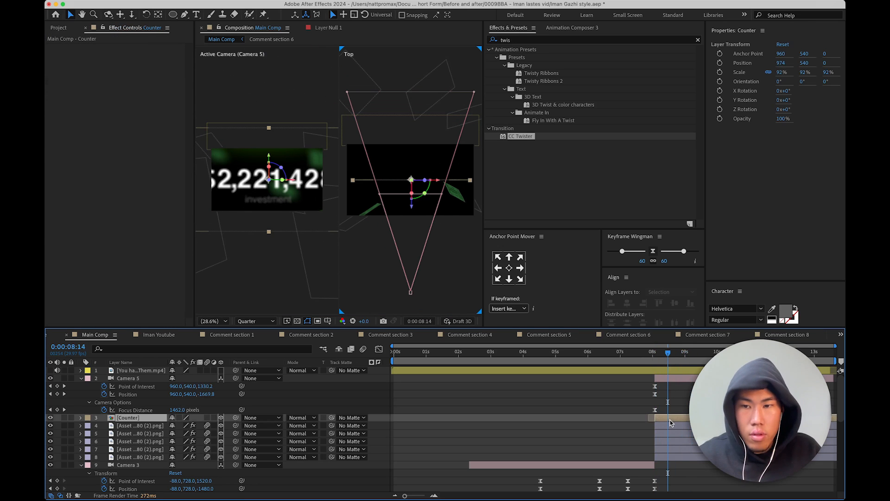
{"action": "left_click", "coordinate": [572, 27]}
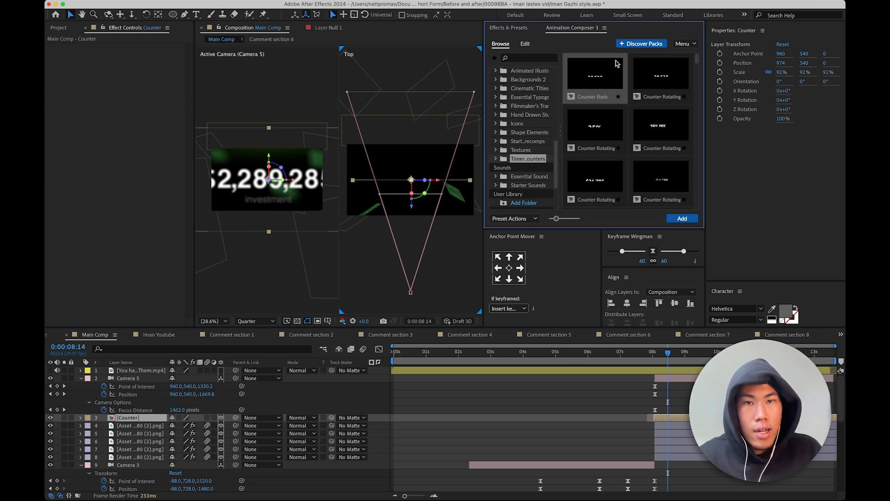
{"action": "left_click", "coordinate": [494, 58]}
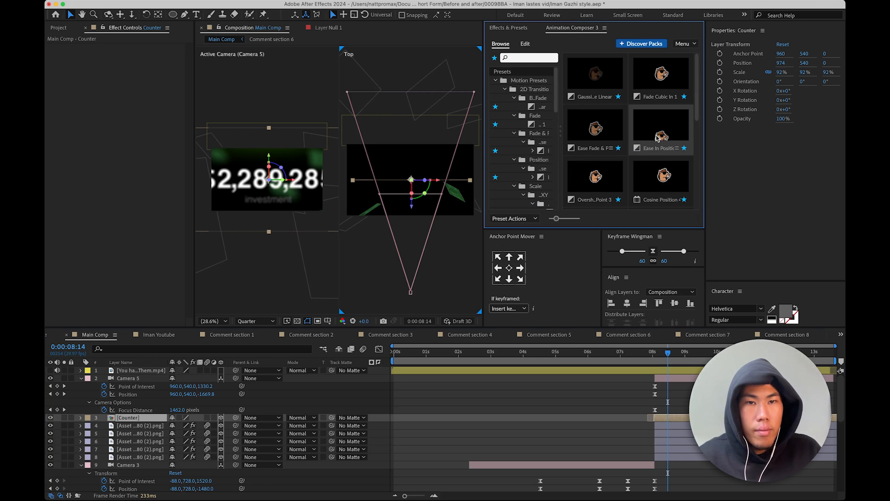
{"action": "left_click", "coordinate": [593, 123]}
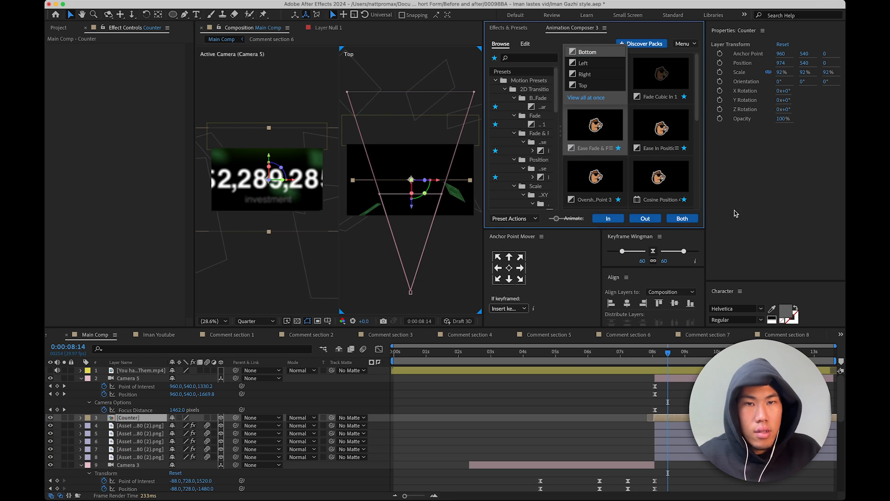
{"action": "left_click", "coordinate": [611, 219]}
- Save the project and preview the counter's entrance from 0:00:07:25, 0:00:07:00 and 0:00:07:04
{"action": "left_click", "coordinate": [651, 355]}
{"action": "key", "text": "space"}
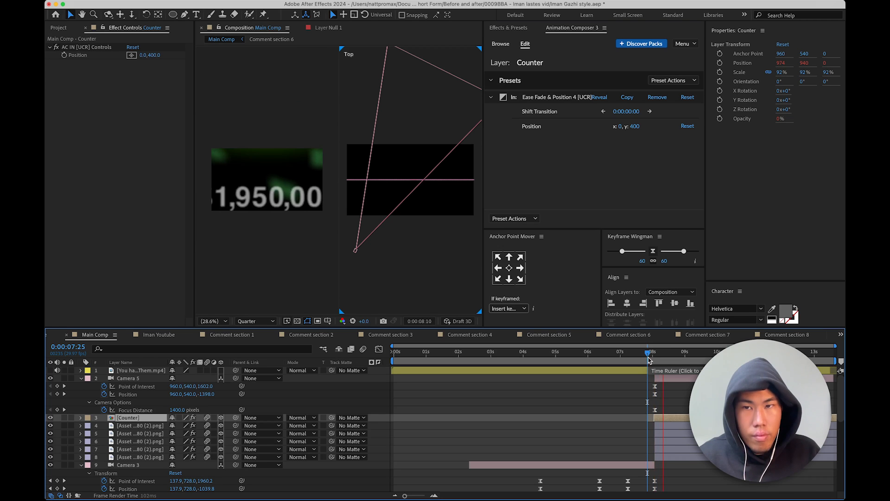
{"action": "key", "text": "super+s"}
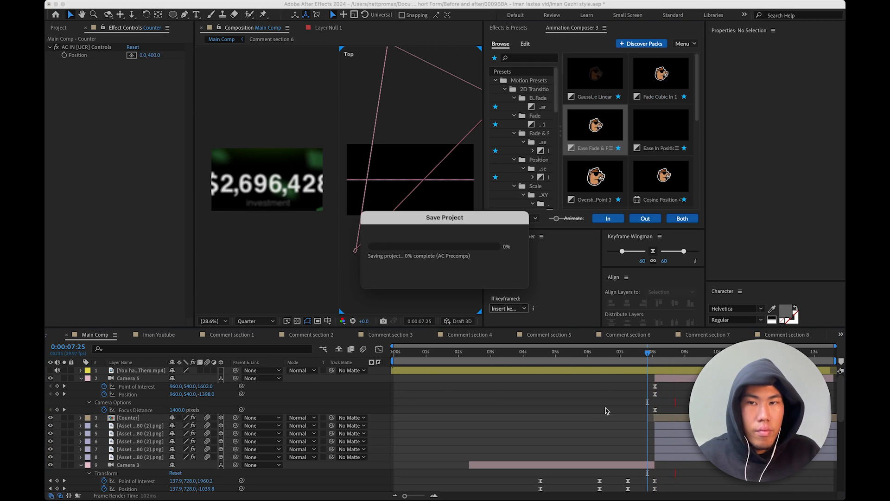
{"action": "left_click", "coordinate": [621, 355]}
{"action": "key", "text": "space"}
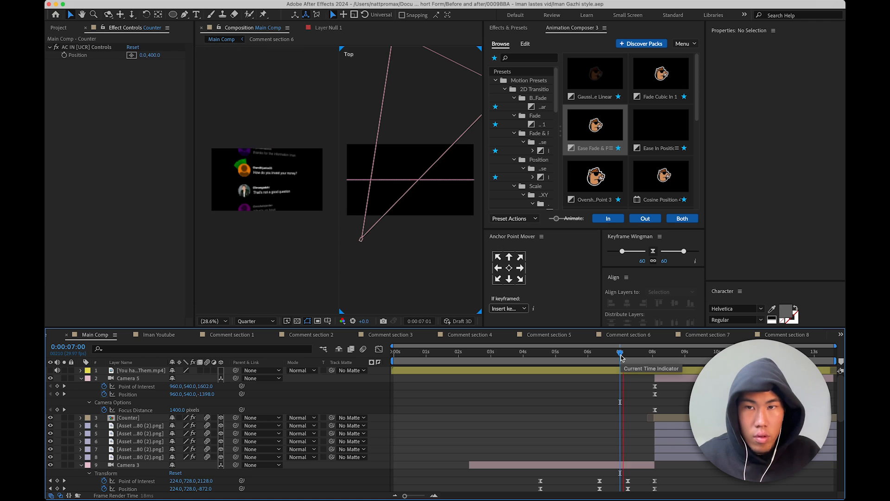
{"action": "key", "text": "space"}
{"action": "left_click_drag", "start_coordinate": [634, 354], "coordinate": [625, 354]}
{"action": "key", "text": "space"}
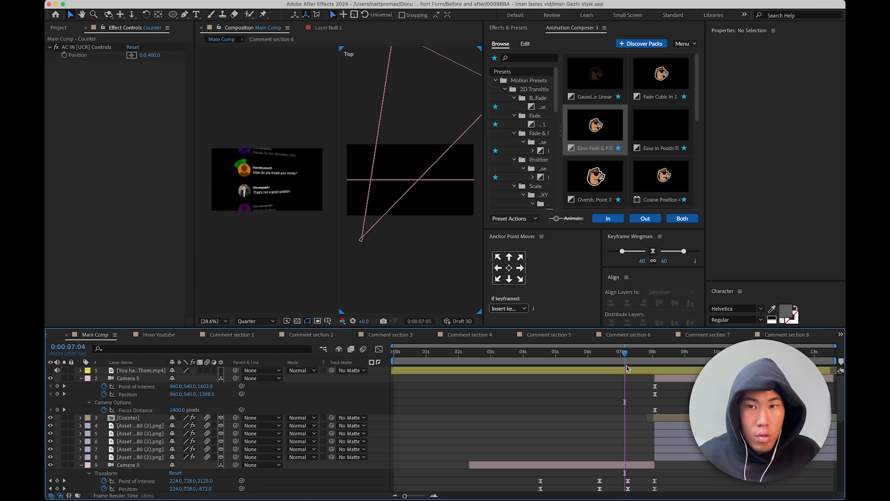
{"action": "key", "text": "space"}
- Reshape the speed graph of Camera 5's Point of Interest and Position so the pull-back moves faster at its start
{"action": "double_click", "coordinate": [681, 380]}
{"action": "left_click", "coordinate": [539, 338]}
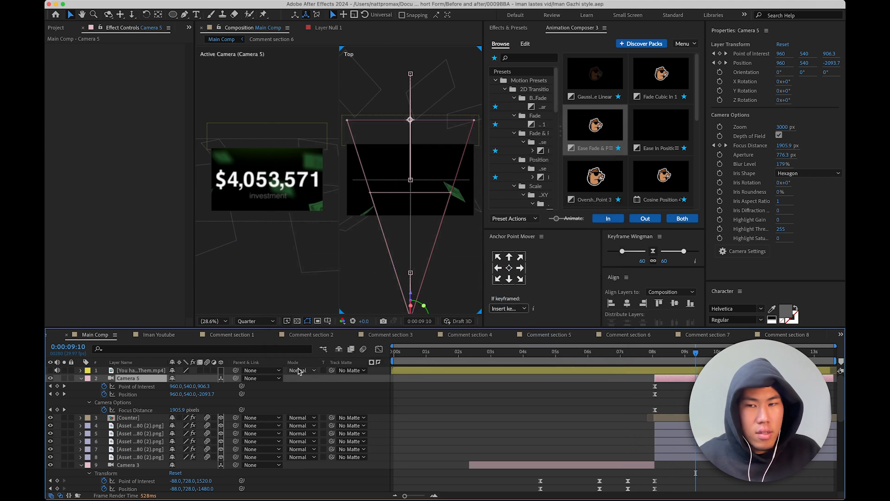
{"action": "left_click", "coordinate": [133, 394]}
{"action": "left_click", "coordinate": [140, 388], "text": "shift"}
{"action": "left_click", "coordinate": [379, 348]}
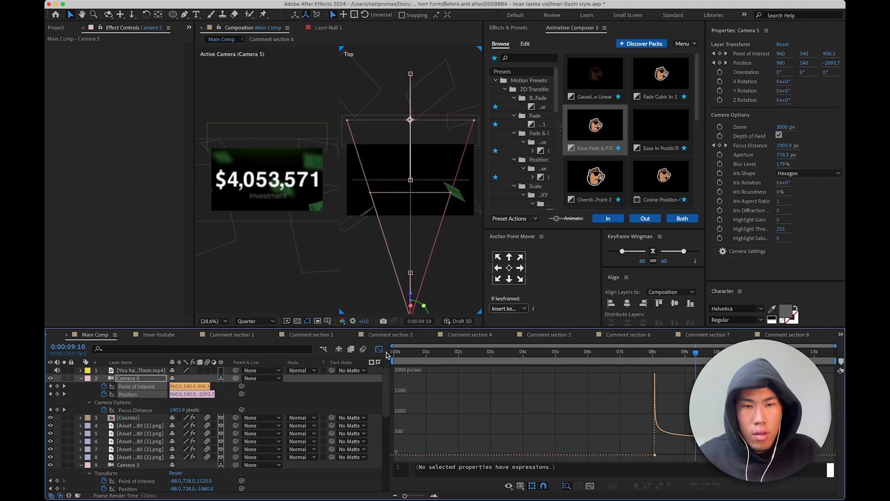
{"action": "left_click_drag", "start_coordinate": [737, 450], "coordinate": [692, 445]}
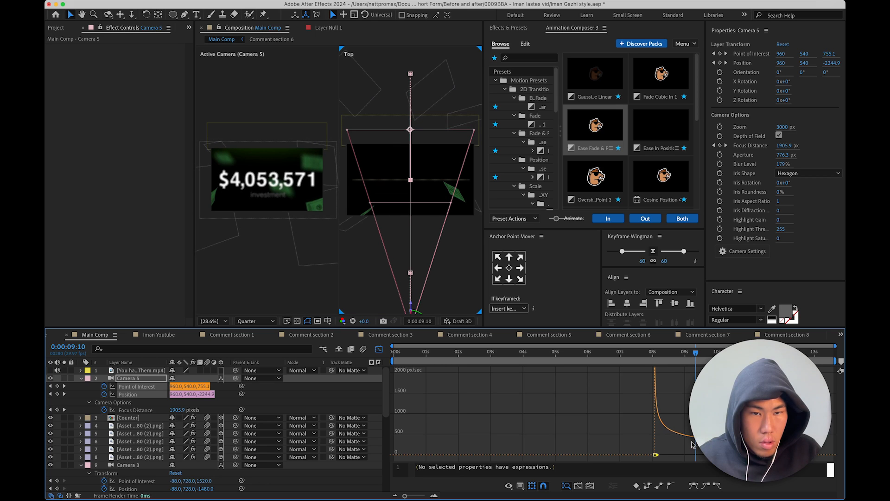
- Preview the camera move into the counter scene from 0:00:08:00, 0:00:07:27 and 0:00:07:16, with the graph editor closed
{"action": "left_click", "coordinate": [653, 364]}
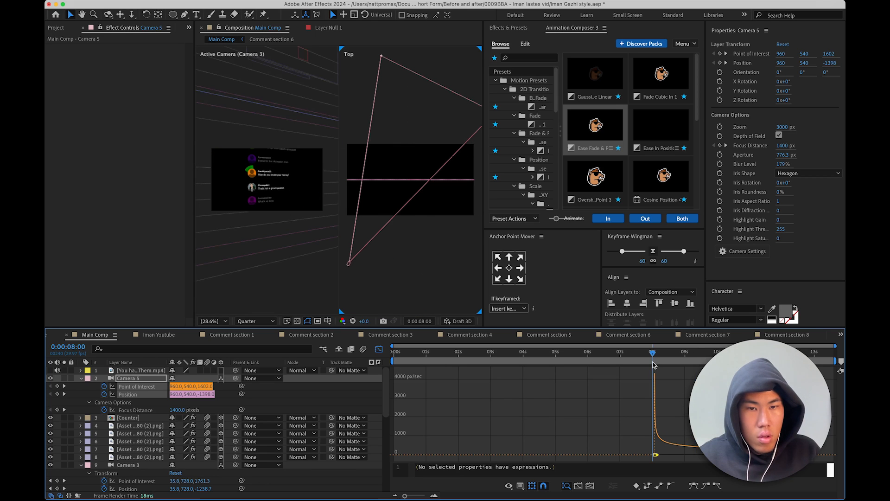
{"action": "key", "text": "space"}
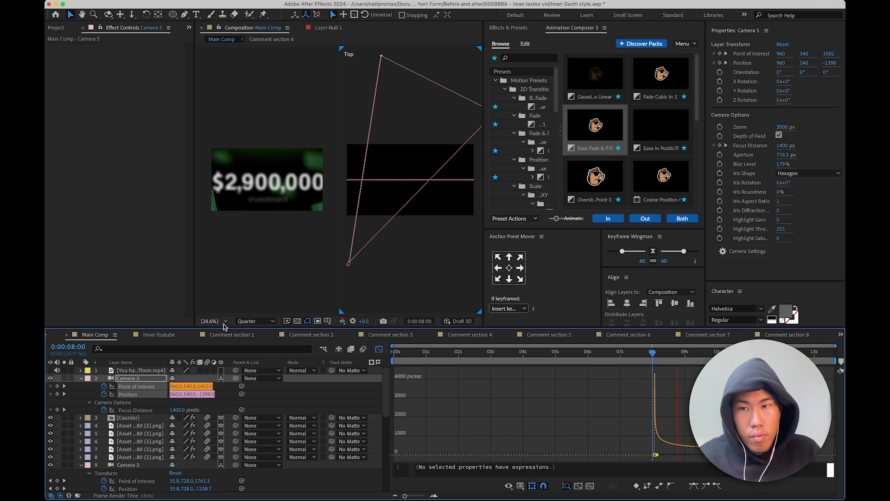
{"action": "key", "text": "space"}
{"action": "left_click", "coordinate": [379, 349]}
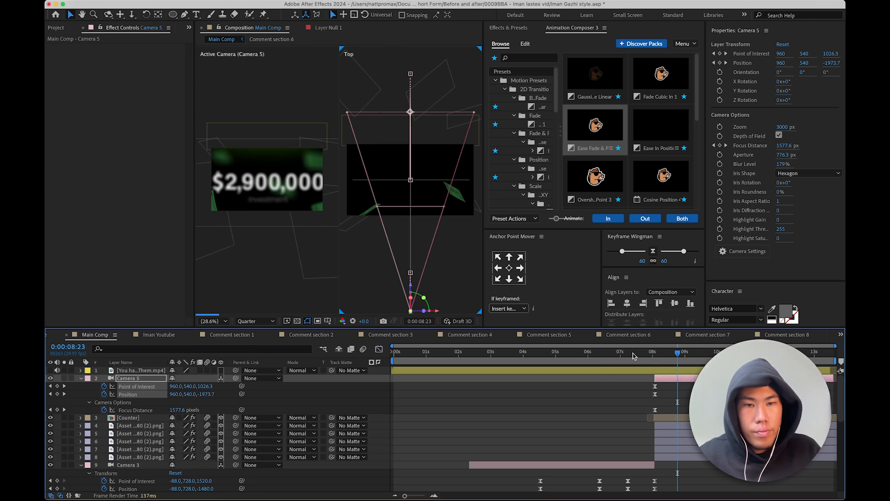
{"action": "left_click", "coordinate": [649, 361]}
{"action": "key", "text": "space"}
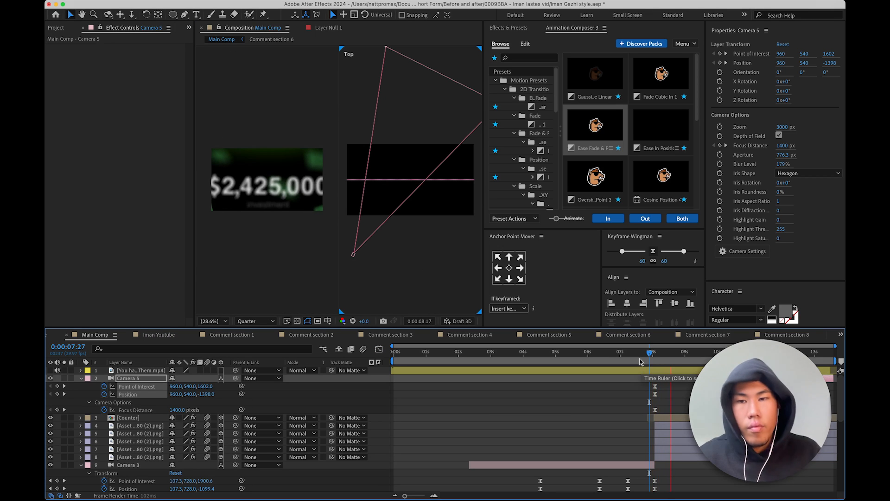
{"action": "left_click", "coordinate": [637, 360]}
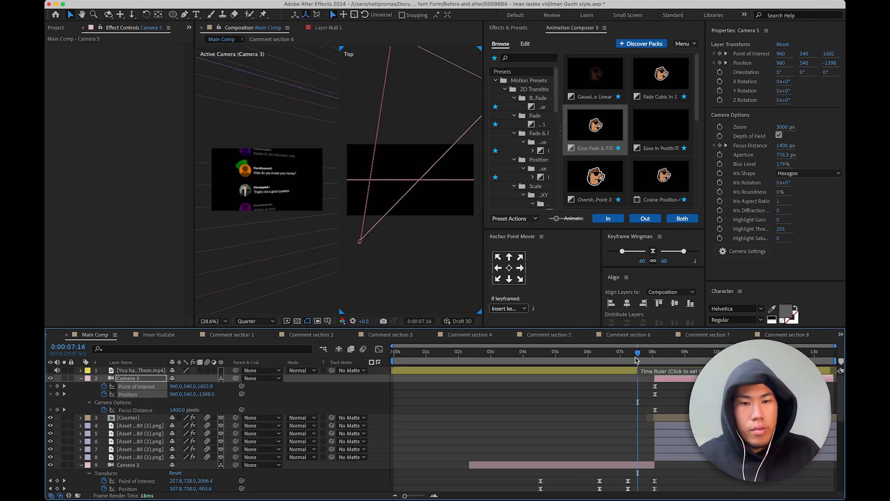
{"action": "key", "text": "space"}
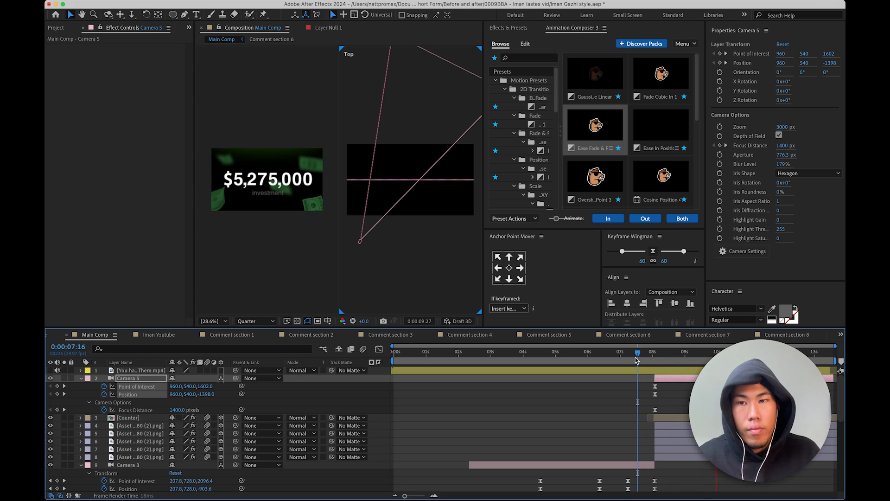
{"action": "key", "text": "space"}
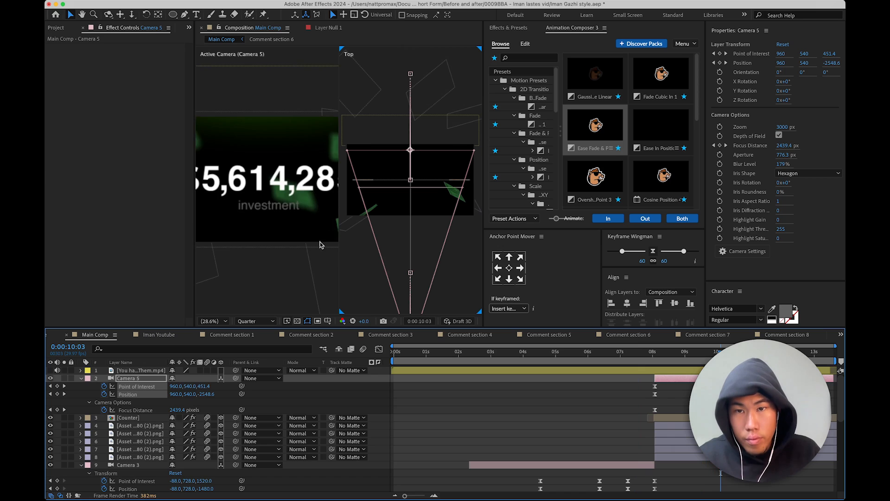
- Move the layer 5 bill in depth to a Z position of about -448.5 and fit the composition view
{"action": "left_click", "coordinate": [305, 250]}
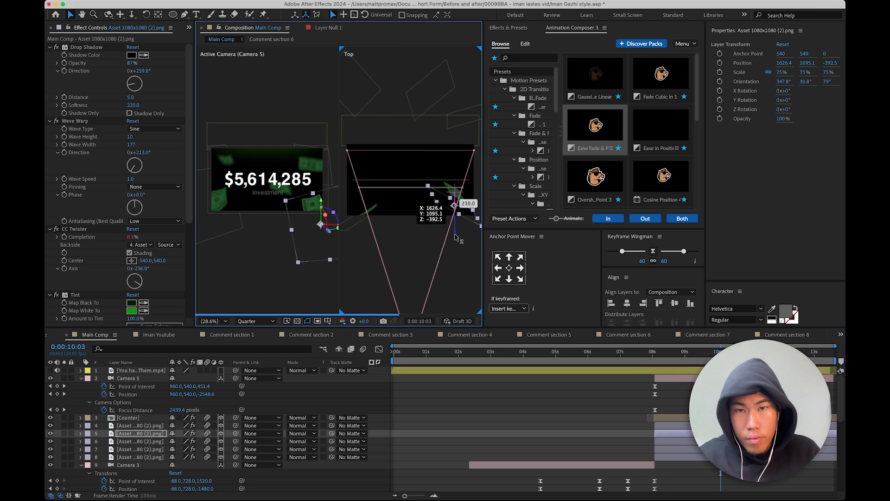
{"action": "left_click_drag", "start_coordinate": [456, 241], "coordinate": [456, 235]}
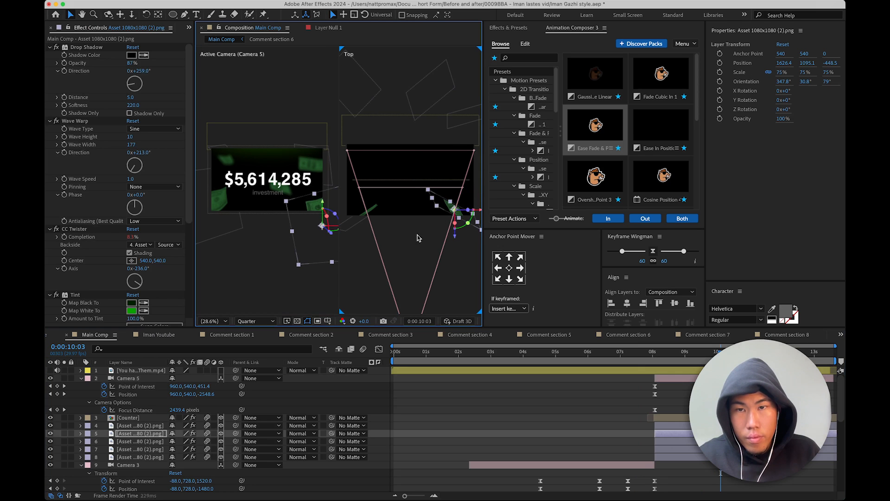
{"action": "left_click", "coordinate": [262, 253]}
{"action": "left_click", "coordinate": [212, 321]}
{"action": "left_click", "coordinate": [219, 342]}
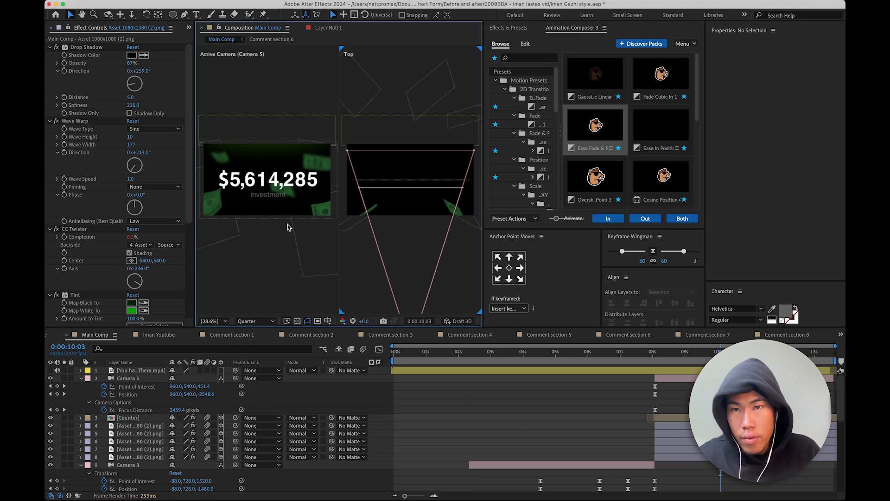
- Select the five bill layers 4 to 8, turn off the favourites filter and expand the Effects group of the motion presets
{"action": "left_click", "coordinate": [669, 426]}
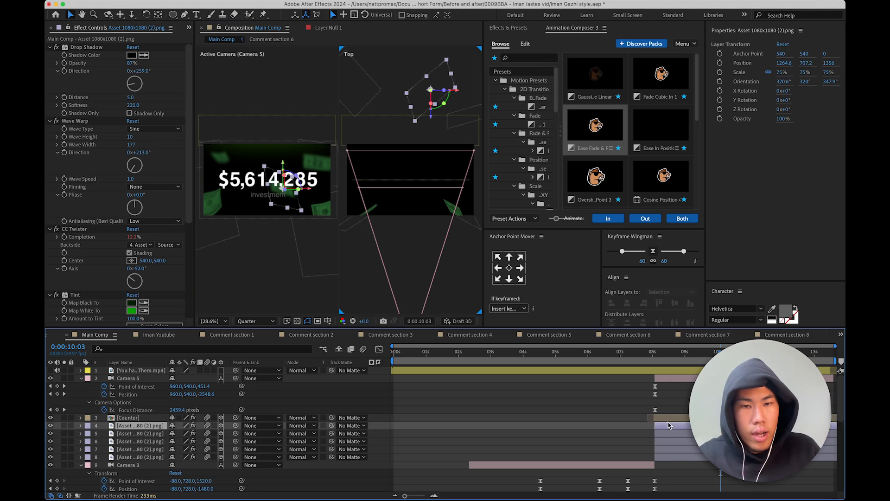
{"action": "left_click", "coordinate": [673, 457], "text": "shift"}
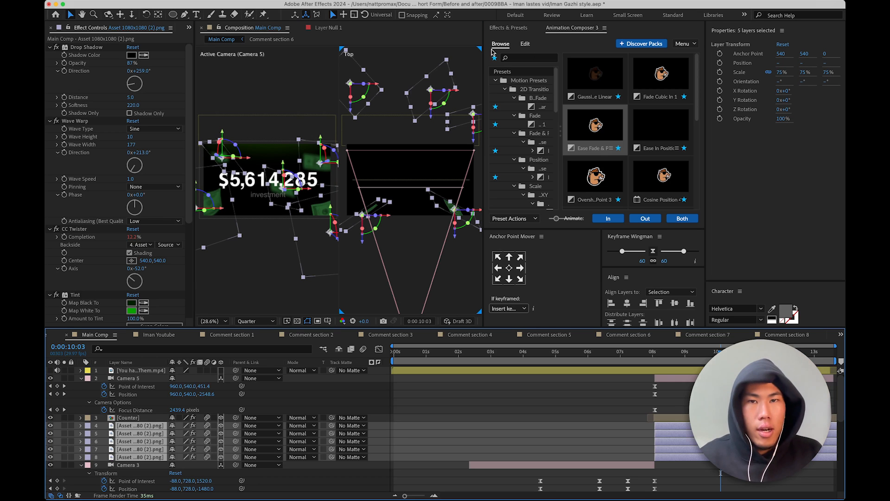
{"action": "left_click", "coordinate": [494, 58]}
{"action": "left_click", "coordinate": [504, 89]}
{"action": "left_click", "coordinate": [506, 89]}
{"action": "scroll", "coordinate": [519, 113], "scroll_direction": "down", "scroll_amount": 2}
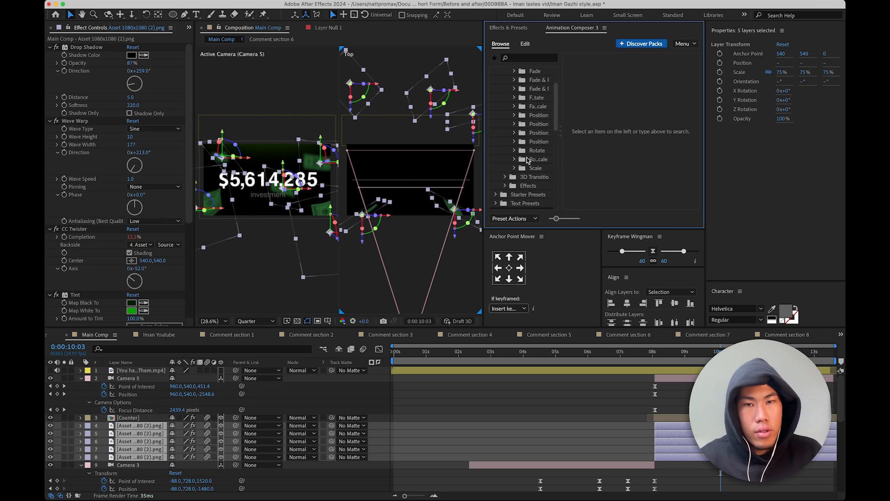
{"action": "scroll", "coordinate": [533, 170], "scroll_direction": "up", "scroll_amount": 3}
{"action": "left_click", "coordinate": [505, 73]}
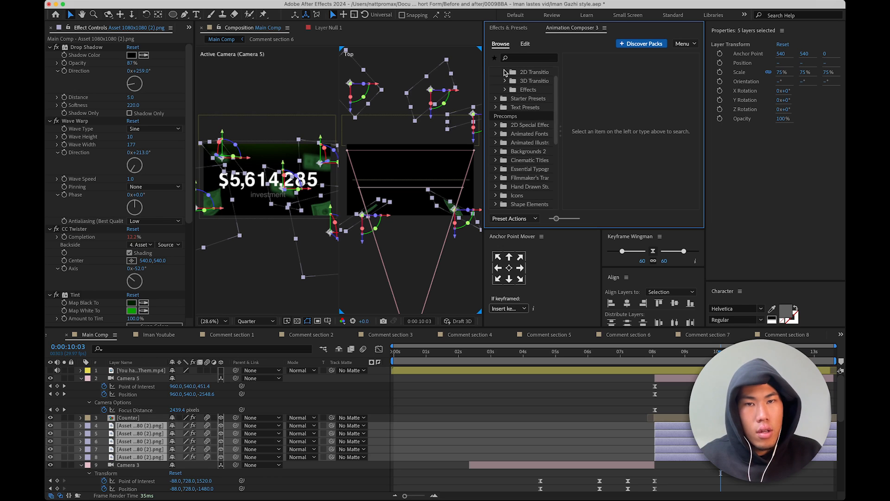
{"action": "left_click", "coordinate": [505, 90]}
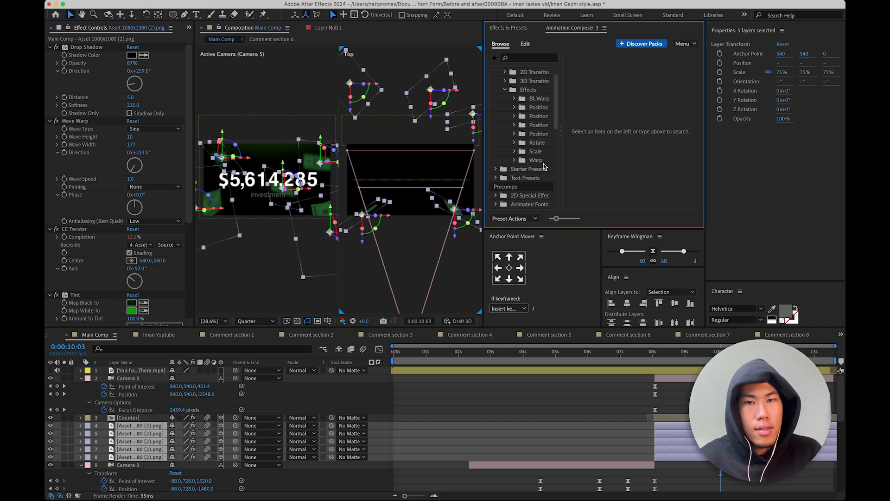
- Apply a Cosine Position & Rotation effect preset to the five selected bills and set its Intensity to 11
{"action": "left_click_drag", "start_coordinate": [560, 134], "coordinate": [611, 131]}
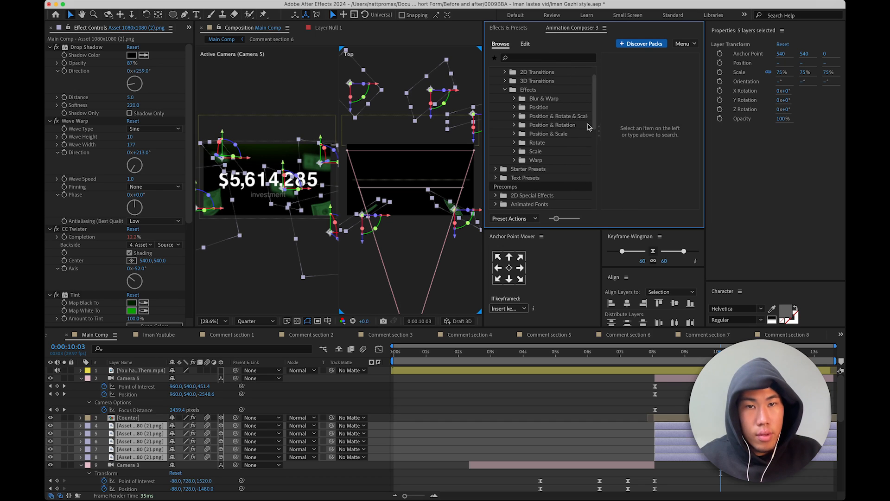
{"action": "left_click", "coordinate": [563, 126]}
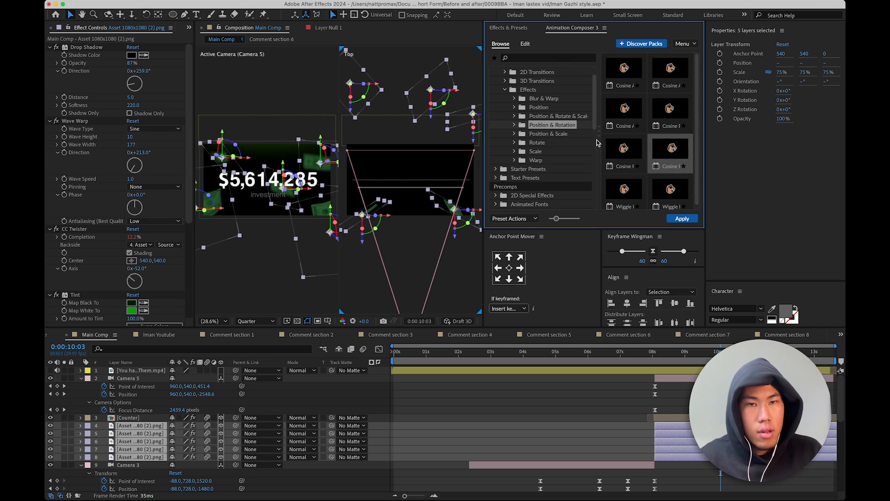
{"action": "left_click_drag", "start_coordinate": [598, 133], "coordinate": [557, 150]}
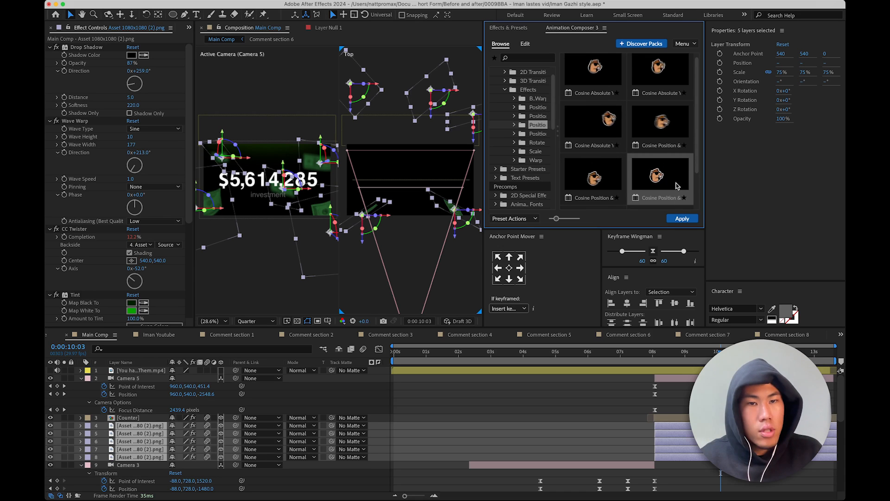
{"action": "left_click", "coordinate": [682, 218]}
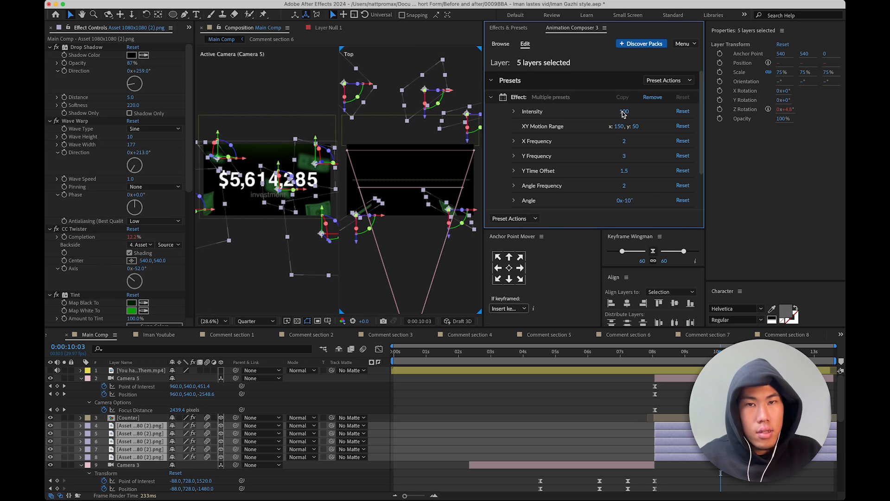
{"action": "left_click_drag", "start_coordinate": [624, 114], "coordinate": [546, 132]}
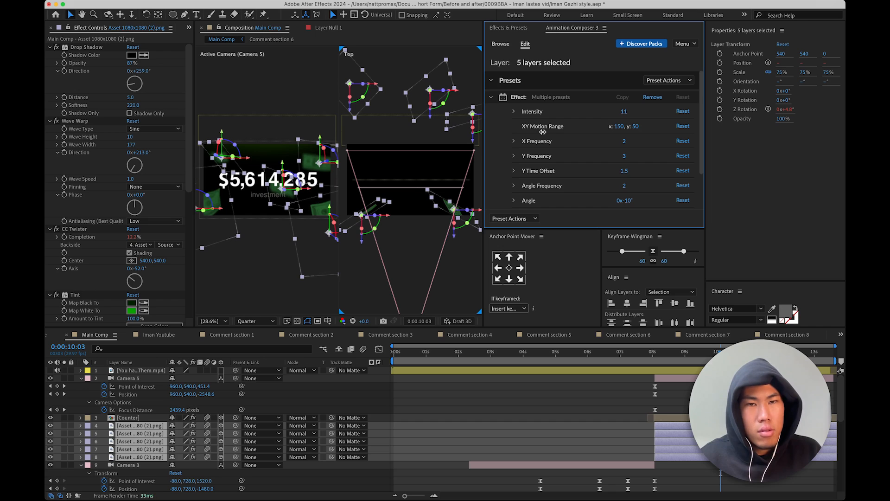
- Set the preset's Intensity to 12 for the layer 7 bill and open its X motion range for editing
{"action": "left_click", "coordinate": [676, 457]}
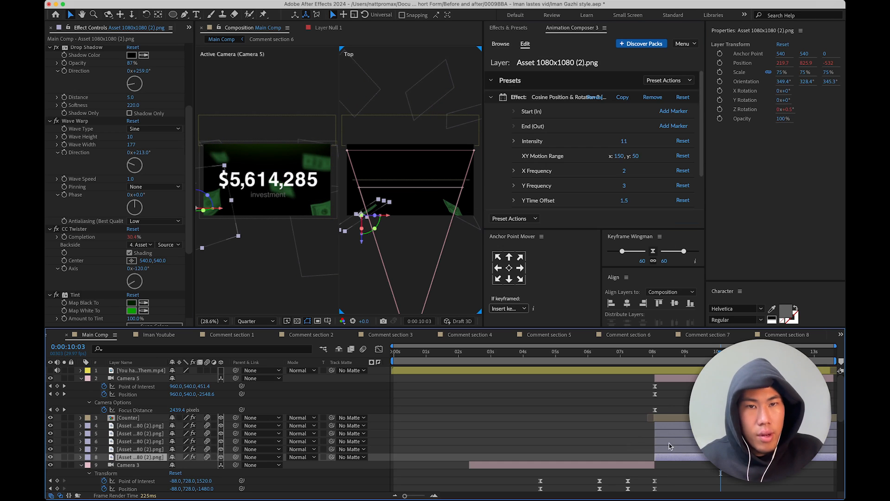
{"action": "left_click", "coordinate": [688, 450]}
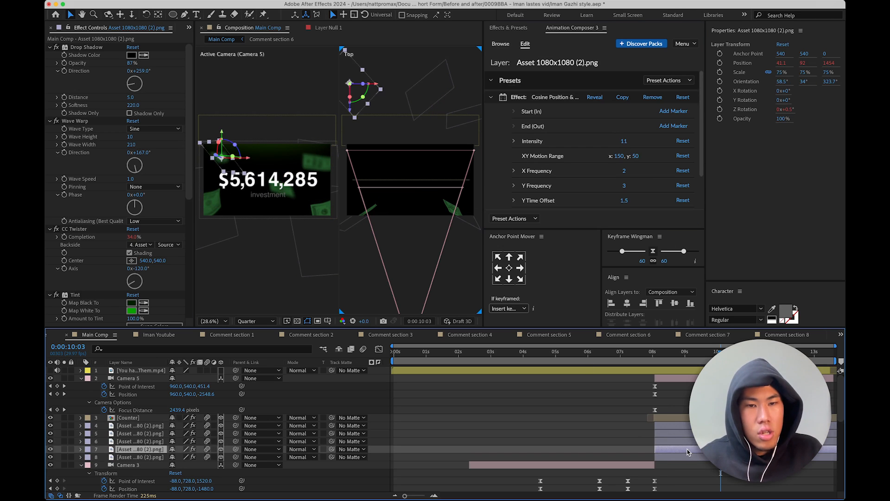
{"action": "left_click", "coordinate": [624, 142]}
{"action": "type", "text": "12"}
{"action": "left_click", "coordinate": [618, 157]}
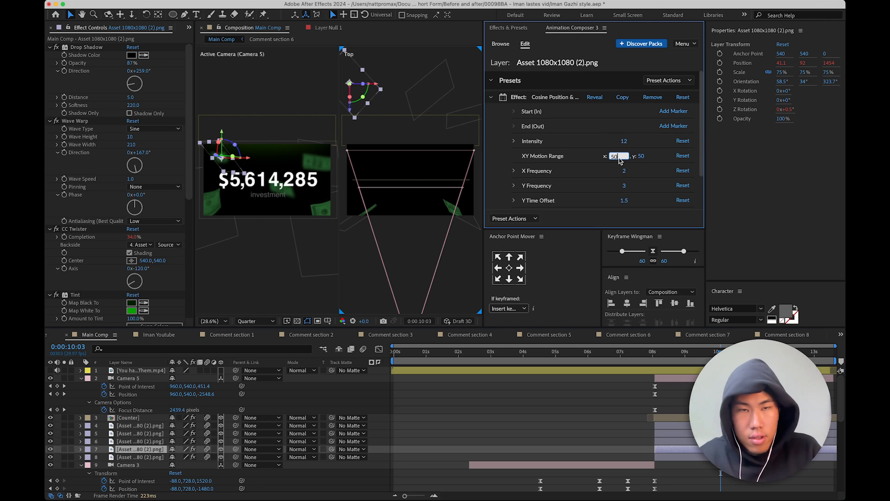
- Set the layer 7 banknote's XY Motion Range to x 50, y 150, X Frequency to 4 and Y Frequency to 1
{"action": "left_click", "coordinate": [643, 156]}
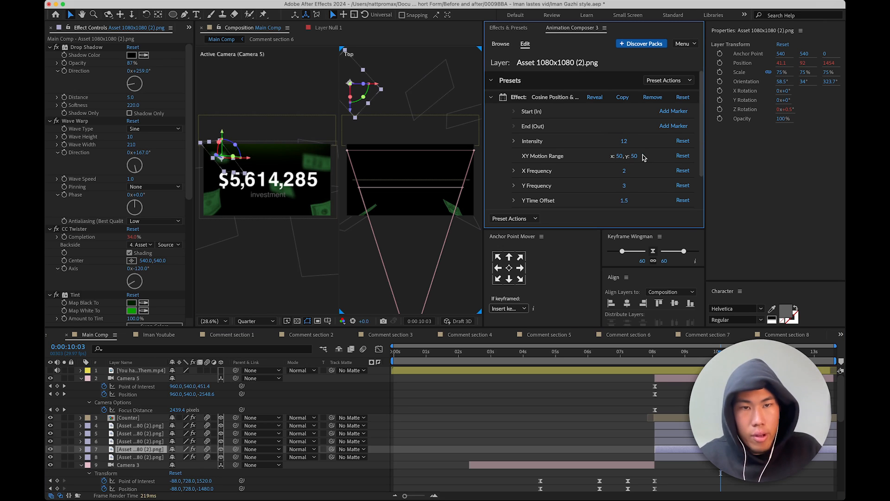
{"action": "left_click", "coordinate": [633, 156]}
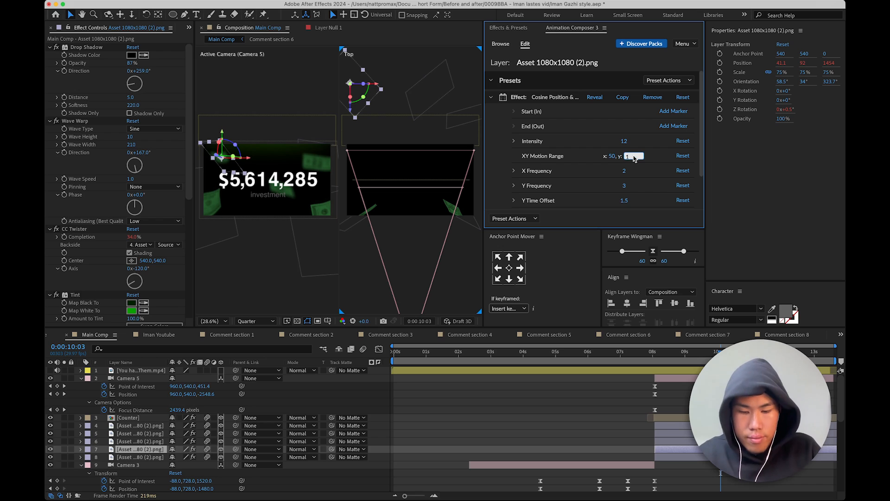
{"action": "left_click", "coordinate": [625, 171]}
{"action": "left_click", "coordinate": [624, 187]}
{"action": "type", "text": "1"}
{"action": "left_click", "coordinate": [654, 190]}
- Set the Angle Frequency of the layer 7 banknote's Cosine Position effect to 3
{"action": "scroll", "coordinate": [653, 190], "scroll_direction": "down", "scroll_amount": 2}
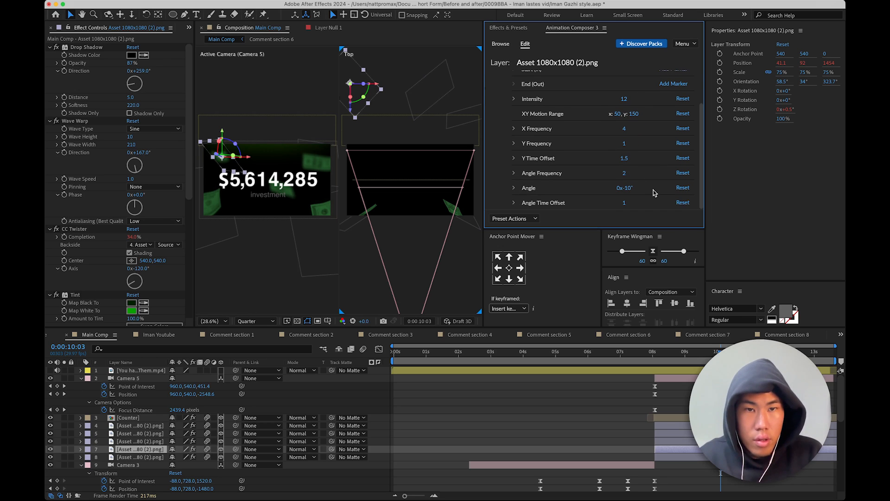
{"action": "left_click", "coordinate": [624, 173]}
{"action": "left_click", "coordinate": [648, 178]}
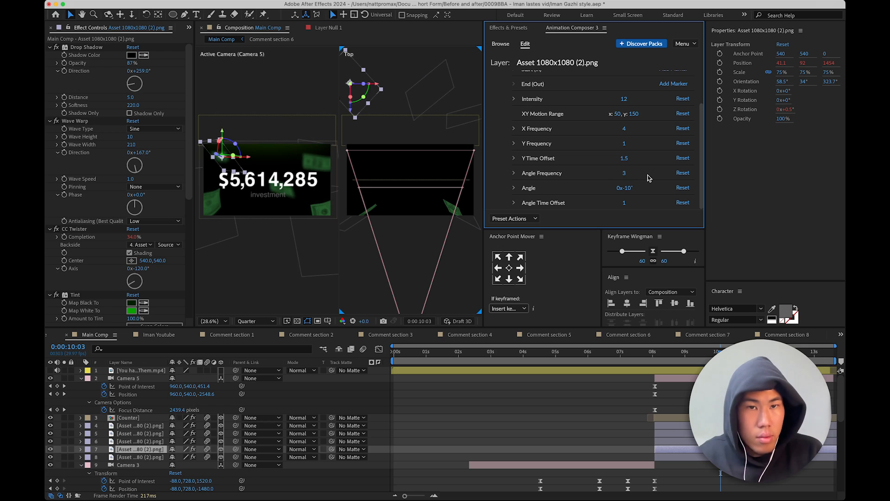
- For the layer 6 banknote's cosine effect, set Intensity to 9 and XY Motion Range to x 120, y 30
{"action": "left_click", "coordinate": [657, 441]}
{"action": "left_click", "coordinate": [629, 148]}
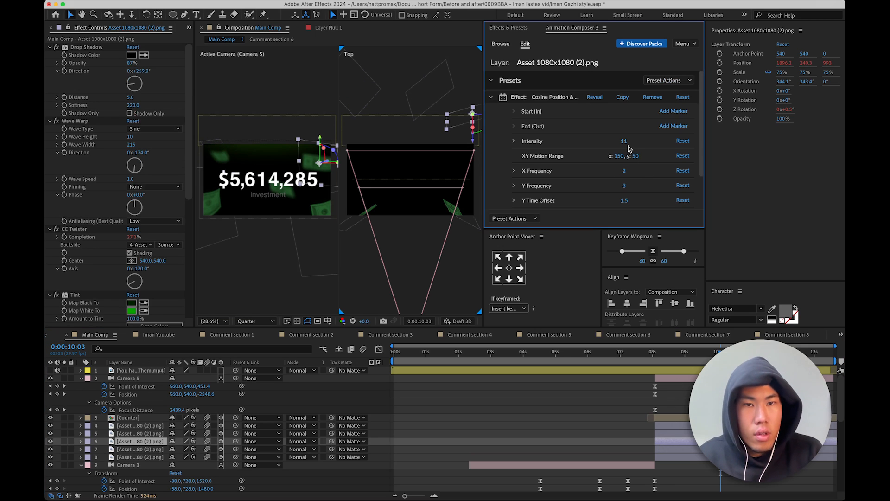
{"action": "left_click", "coordinate": [624, 141]}
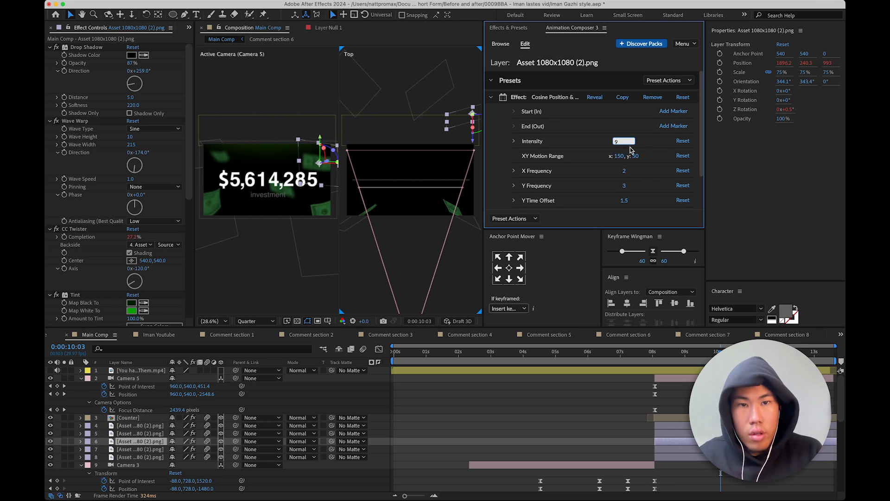
{"action": "left_click", "coordinate": [623, 158]}
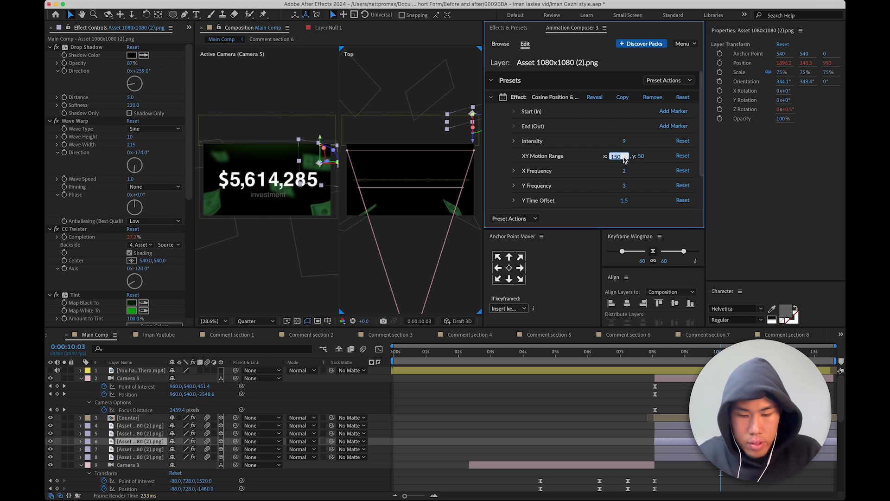
{"action": "key", "text": "Return"}
{"action": "left_click", "coordinate": [635, 157]}
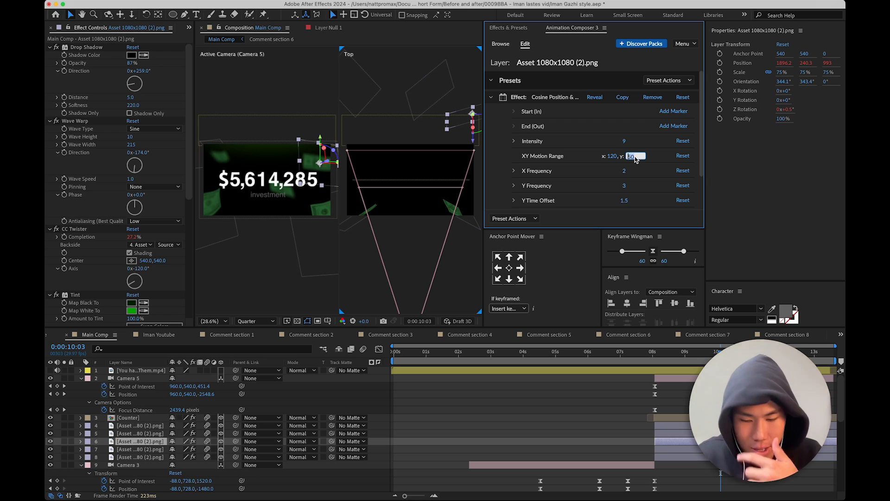
{"action": "type", "text": "30"}
- Set the layer 6 banknote's X Frequency to 2 and Y Frequency to 5
{"action": "left_click", "coordinate": [624, 171]}
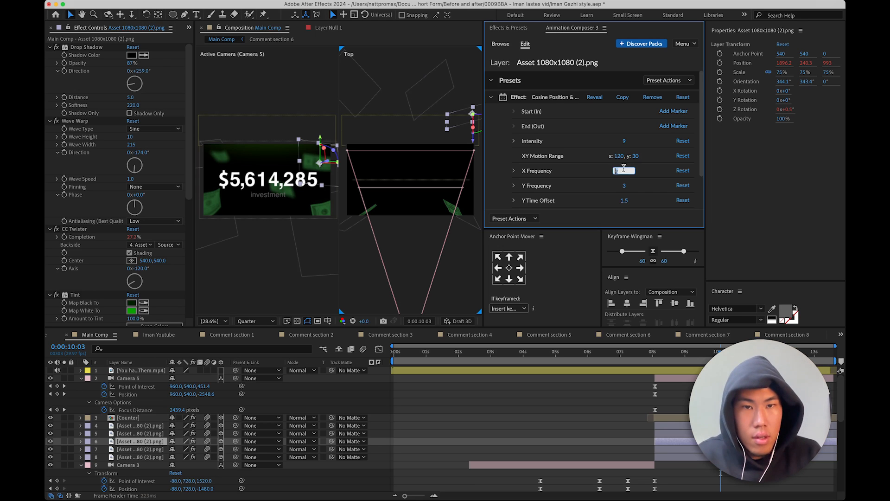
{"action": "type", "text": "2"}
{"action": "key", "text": "Return"}
{"action": "left_click", "coordinate": [625, 187]}
{"action": "type", "text": "5"}
{"action": "key", "text": "Return"}
{"action": "scroll", "coordinate": [625, 187], "scroll_direction": "down", "scroll_amount": 1}
{"action": "left_click", "coordinate": [624, 201]}
{"action": "key", "text": "Return"}
{"action": "scroll", "coordinate": [646, 202], "scroll_direction": "down", "scroll_amount": 2}
- For the layer 5 banknote's cosine effect, set Intensity to 12 and XY Motion Range to x 70, y 100
{"action": "left_click", "coordinate": [678, 433]}
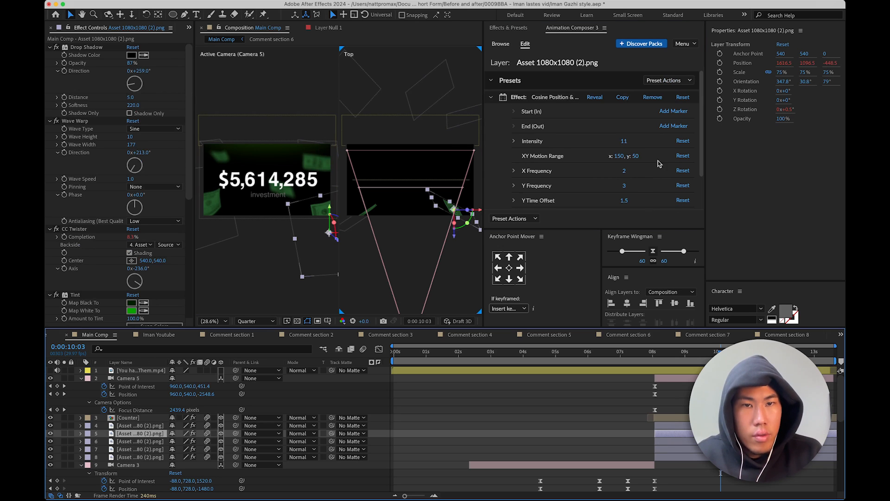
{"action": "left_click", "coordinate": [624, 141]}
{"action": "type", "text": "12"}
{"action": "left_click", "coordinate": [618, 157]}
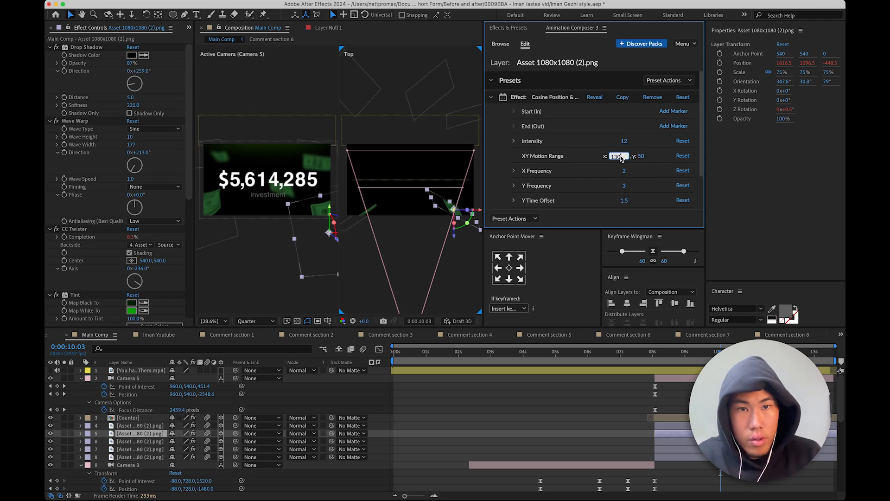
{"action": "type", "text": "70"}
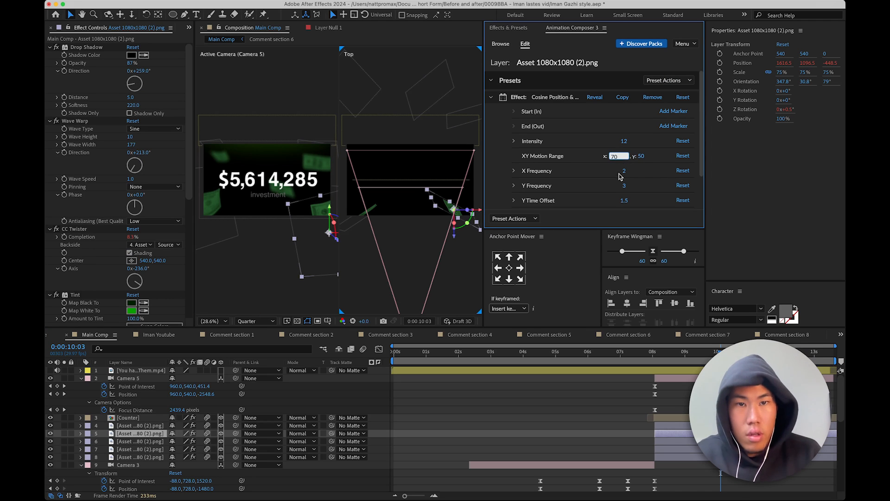
{"action": "key", "text": "Return"}
{"action": "left_click", "coordinate": [634, 156]}
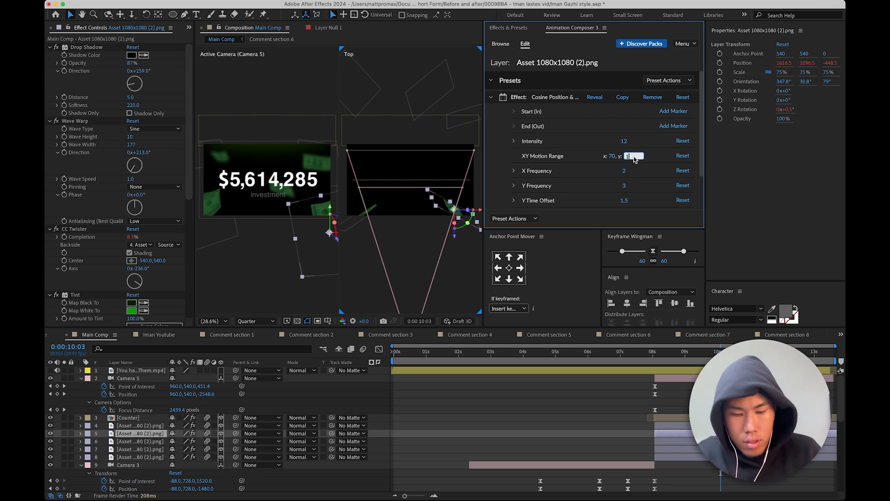
{"action": "type", "text": "100"}
{"action": "key", "text": "Return"}
- Adjust the X Frequency, Y Frequency and Angle Frequency of the layer 5 banknote's cosine effect
{"action": "left_click", "coordinate": [624, 171]}
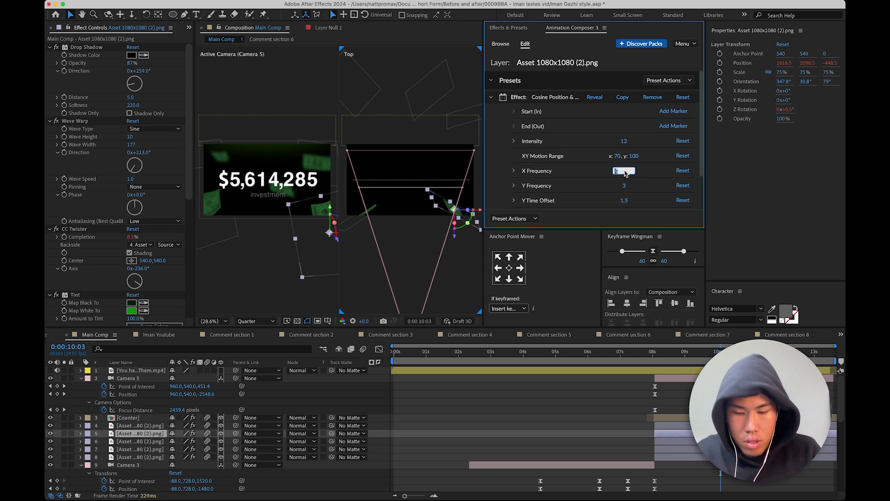
{"action": "left_click", "coordinate": [625, 187]}
{"action": "left_click", "coordinate": [650, 190]}
{"action": "scroll", "coordinate": [650, 191], "scroll_direction": "down", "scroll_amount": 3}
{"action": "left_click", "coordinate": [625, 173]}
{"action": "left_click", "coordinate": [650, 176]}
- For the layer 4 banknote's cosine effect, set Intensity to 10 and XY Motion Range to x 80, y 120
{"action": "left_click", "coordinate": [681, 426]}
{"action": "left_click", "coordinate": [624, 141]}
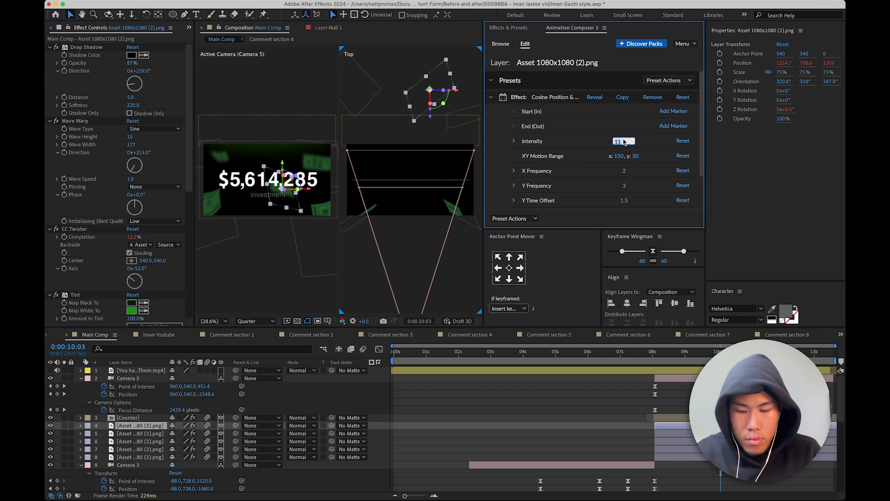
{"action": "left_click", "coordinate": [617, 157]}
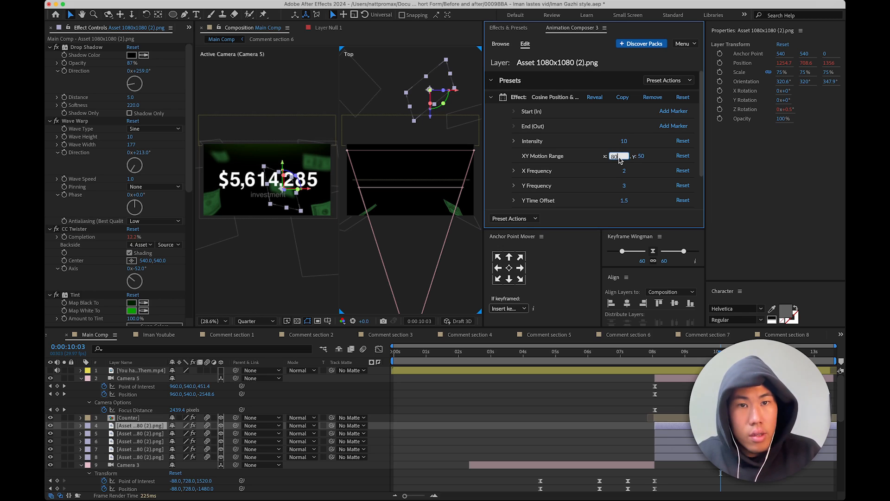
{"action": "key", "text": "Return"}
{"action": "left_click", "coordinate": [636, 157]}
{"action": "type", "text": "120"}
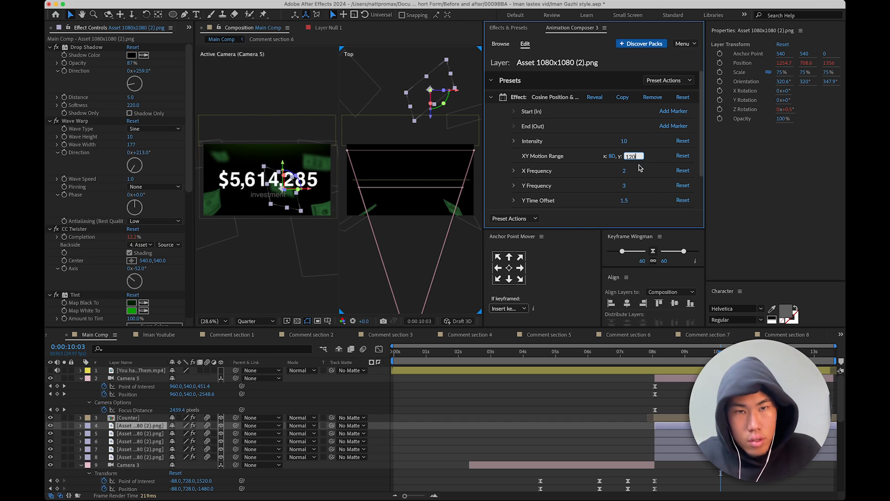
- Set the layer 4 banknote's X Frequency to 4 and Y Frequency to 2
{"action": "left_click", "coordinate": [624, 172]}
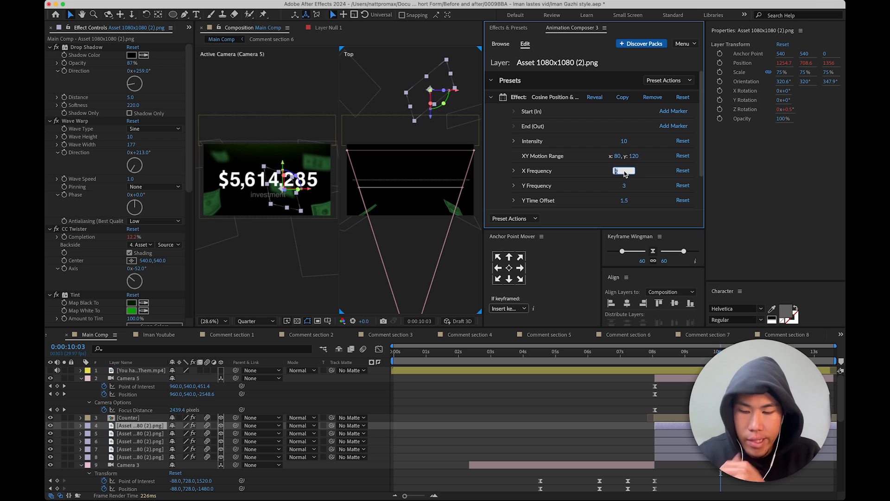
{"action": "left_click", "coordinate": [624, 186]}
{"action": "type", "text": "2"}
{"action": "key", "text": "Return"}
- Preview the banknote animation from 0:00:08:19
{"action": "left_click", "coordinate": [672, 362]}
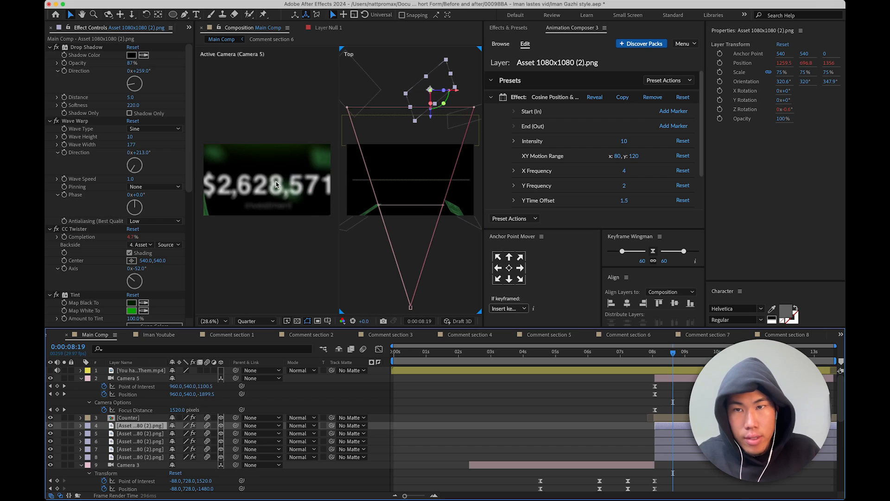
{"action": "key", "text": "space"}
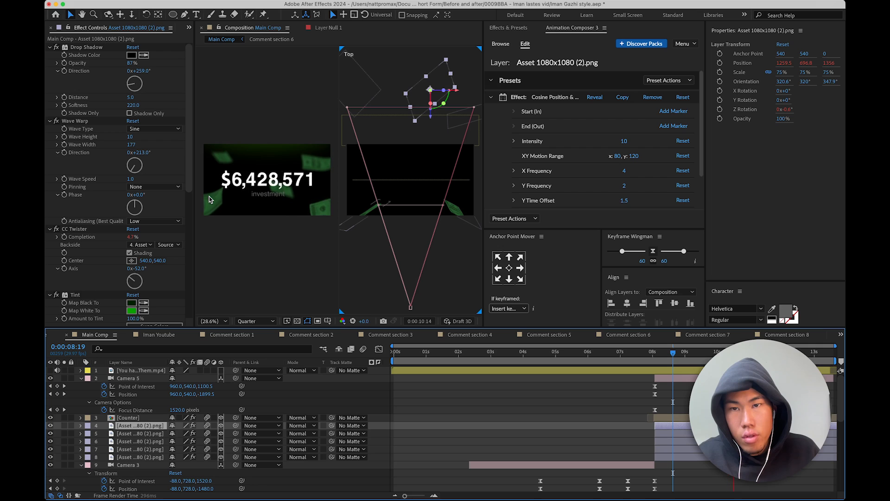
{"action": "key", "text": "space"}
- Check the presets of the five banknote layers together and preview the animation from 0:00:08:06
{"action": "key", "text": "a"}
{"action": "left_click", "coordinate": [676, 465], "text": "shift"}
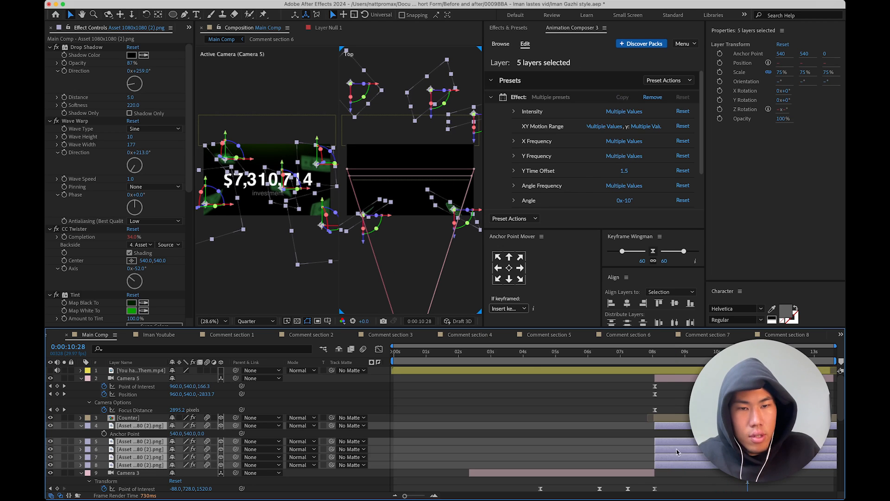
{"action": "left_click", "coordinate": [617, 112]}
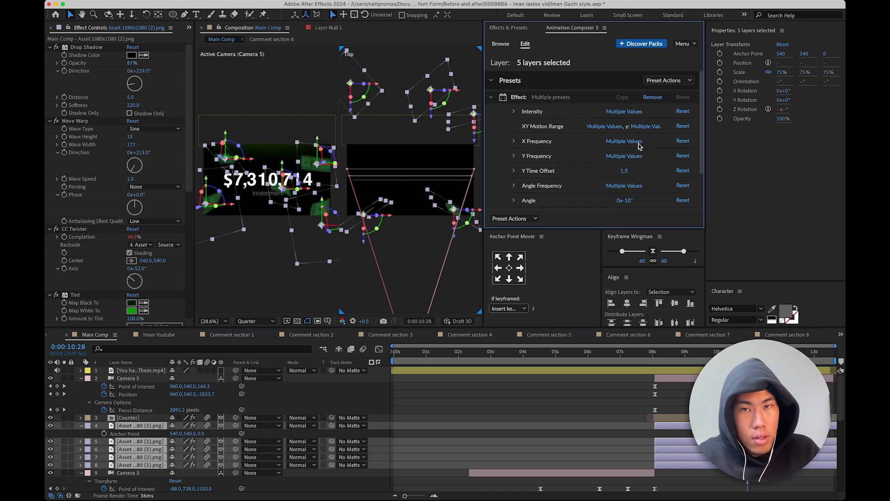
{"action": "left_click", "coordinate": [658, 362]}
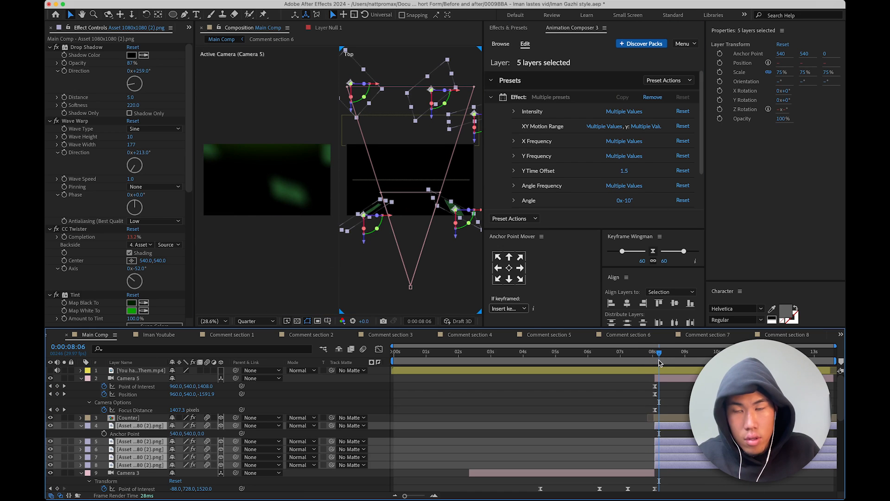
{"action": "key", "text": "space"}
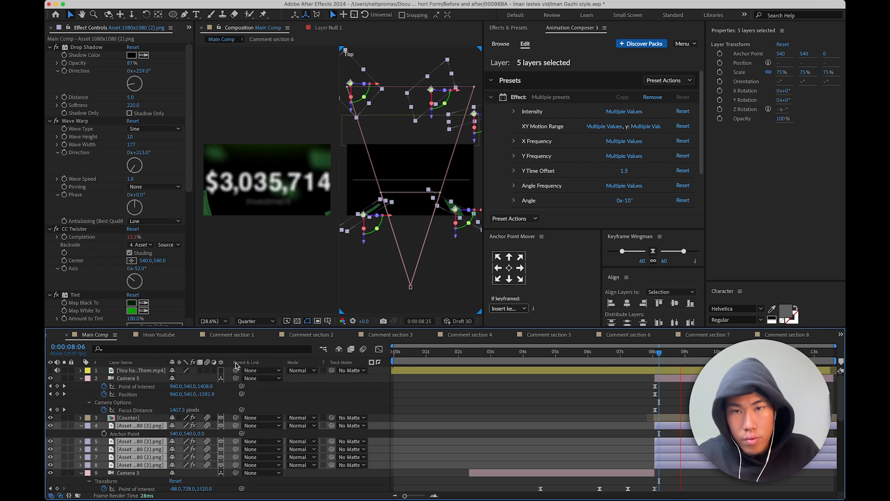
{"action": "left_click", "coordinate": [516, 402]}
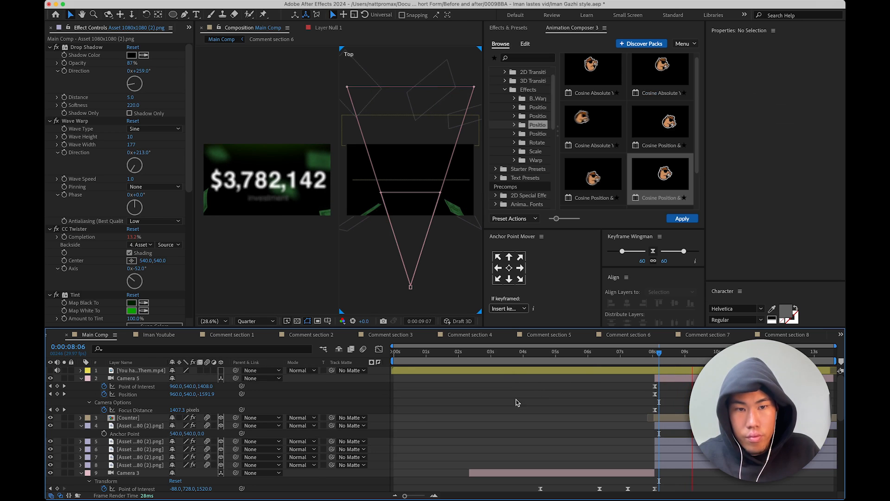
{"action": "left_click", "coordinate": [81, 425]}
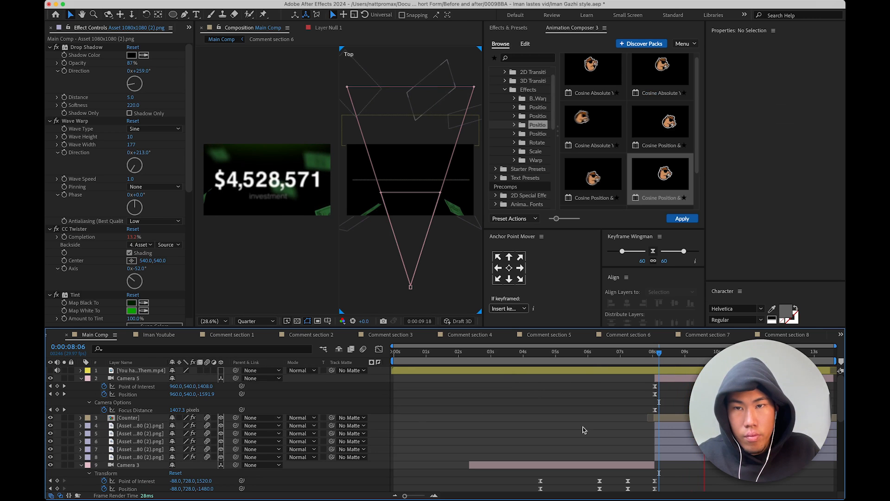
- Select the five banknote layers, review their shared preset values and preview the composition from 0:00:08:08
{"action": "left_click", "coordinate": [668, 456]}
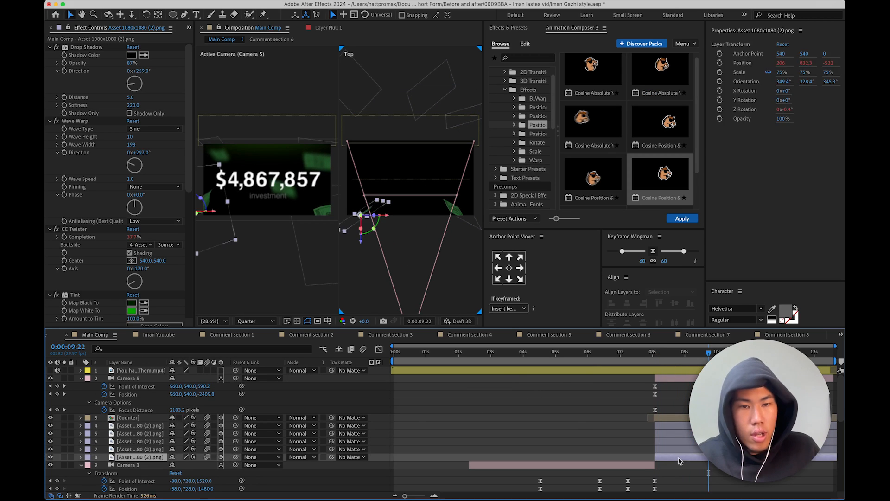
{"action": "left_click", "coordinate": [670, 426], "text": "shift"}
{"action": "left_click_drag", "start_coordinate": [612, 109], "coordinate": [648, 110]}
{"action": "left_click", "coordinate": [662, 360]}
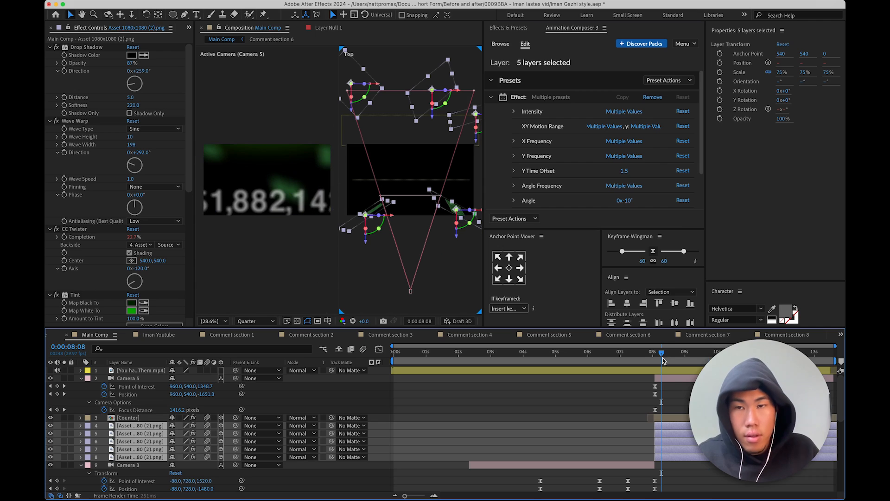
{"action": "key", "text": "space"}
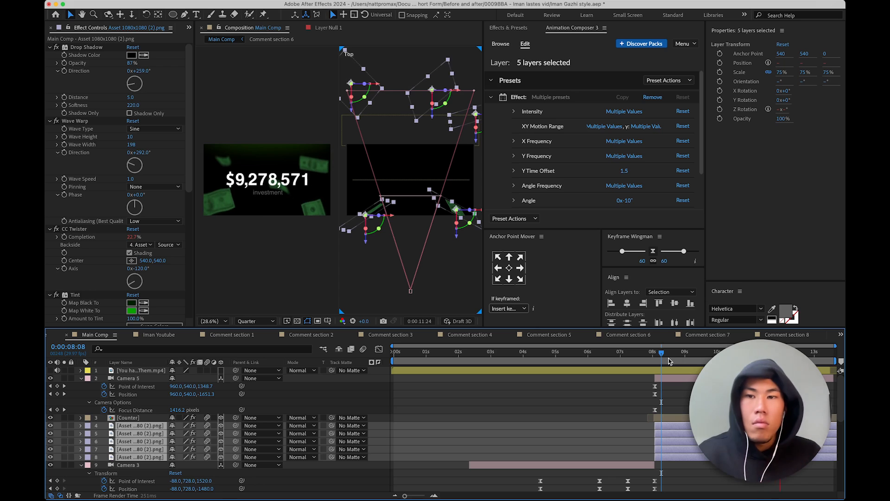
{"action": "key", "text": "space"}
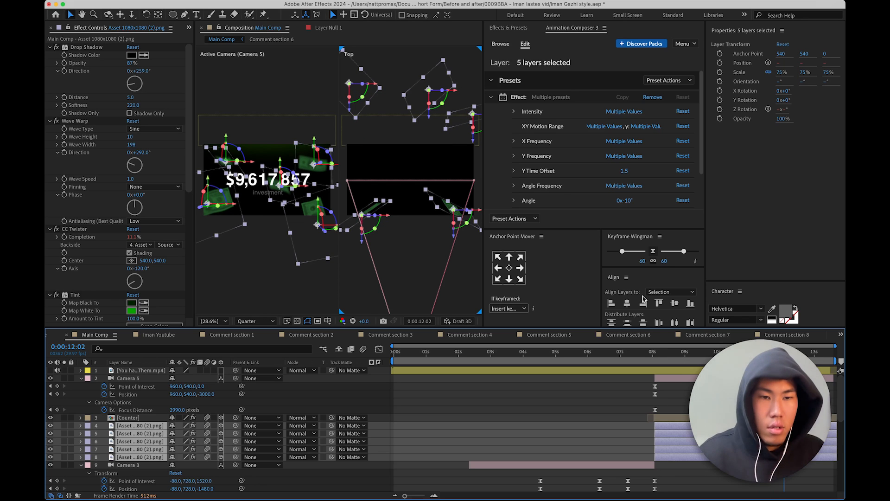
- Turn on the visibility of the reference video on layer 1 and play it from 0:00:10:29 to 0:00:11:14
{"action": "left_click", "coordinate": [765, 398]}
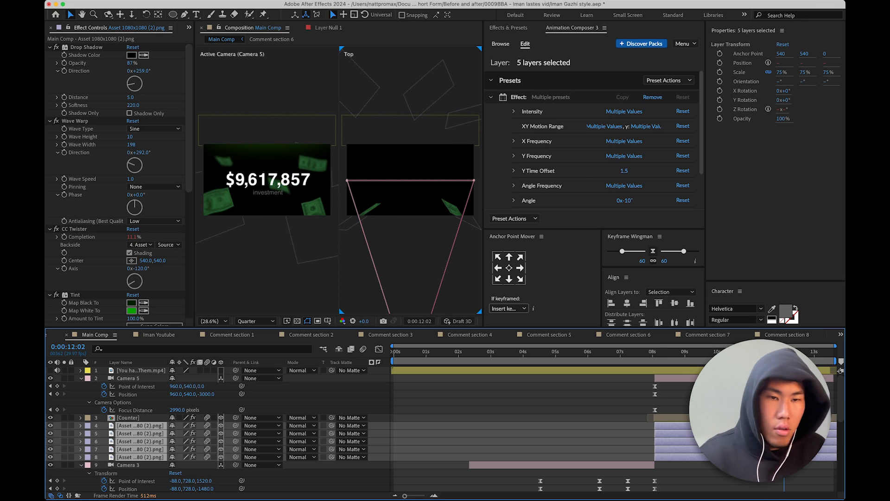
{"action": "left_click_drag", "start_coordinate": [783, 352], "coordinate": [748, 351]}
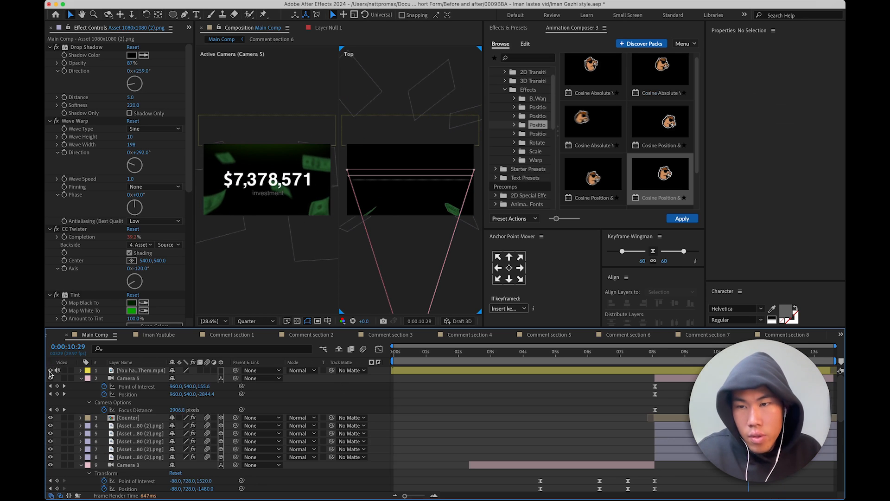
{"action": "left_click", "coordinate": [50, 370]}
{"action": "key", "text": "space"}
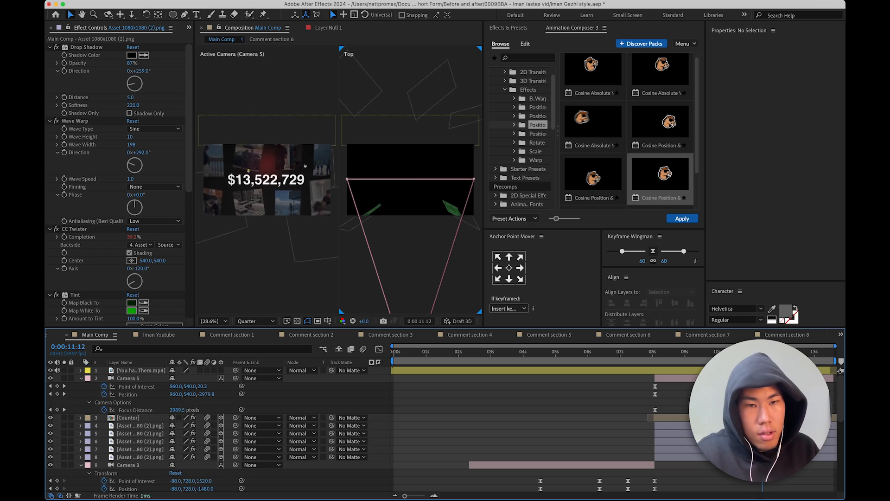
{"action": "key", "text": "space"}
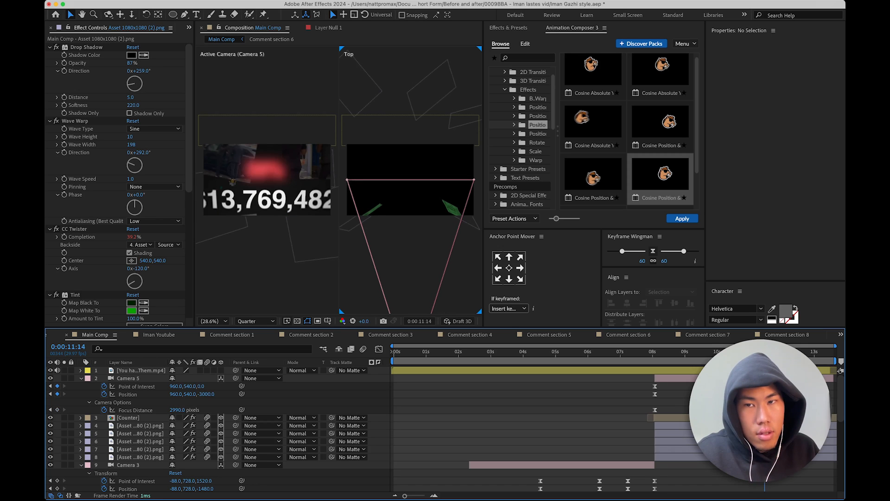
- Find the reference video's shot change frame by frame, split Camera 5 at 0:00:11:13 and delete the part after it
{"action": "key", "text": "="}
{"action": "key", "text": "="}
{"action": "key", "text": "="}
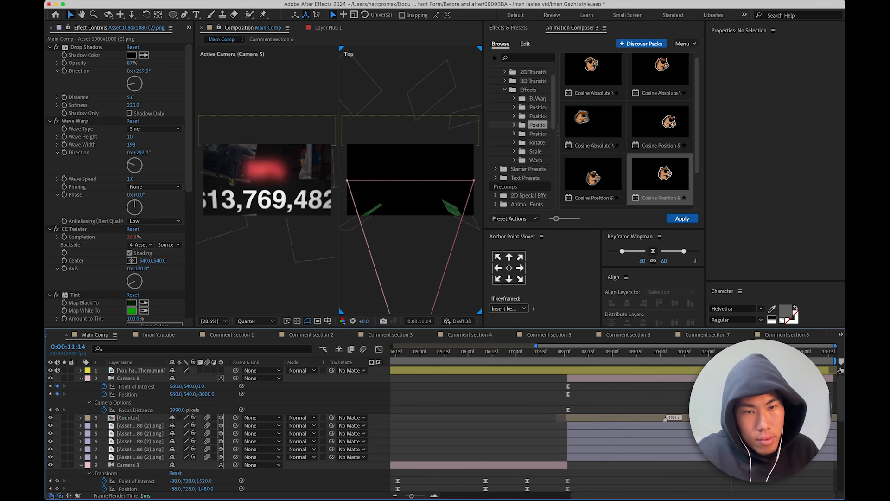
{"action": "key", "text": "Page_Up"}
{"action": "key", "text": "Page_Up"}
{"action": "key", "text": "Page_Down"}
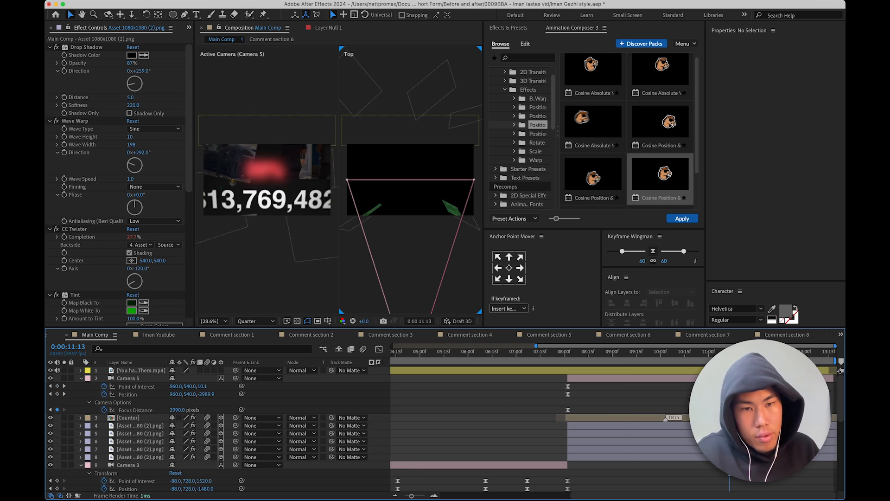
{"action": "key", "text": "Page_Down"}
{"action": "key", "text": "Page_Up"}
{"action": "key", "text": "Page_Up"}
{"action": "key", "text": "Page_Up"}
{"action": "key", "text": "Page_Down"}
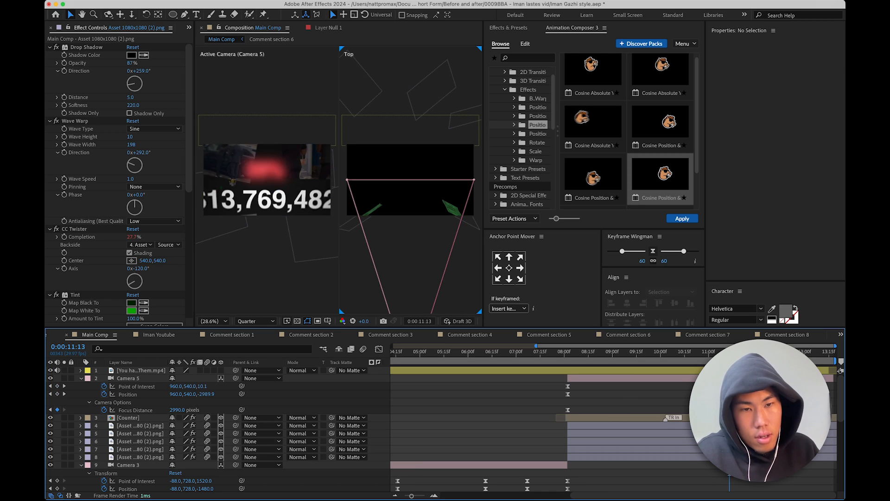
{"action": "left_click", "coordinate": [723, 378]}
{"action": "key", "text": "super+shift+d"}
{"action": "key", "text": "Delete"}
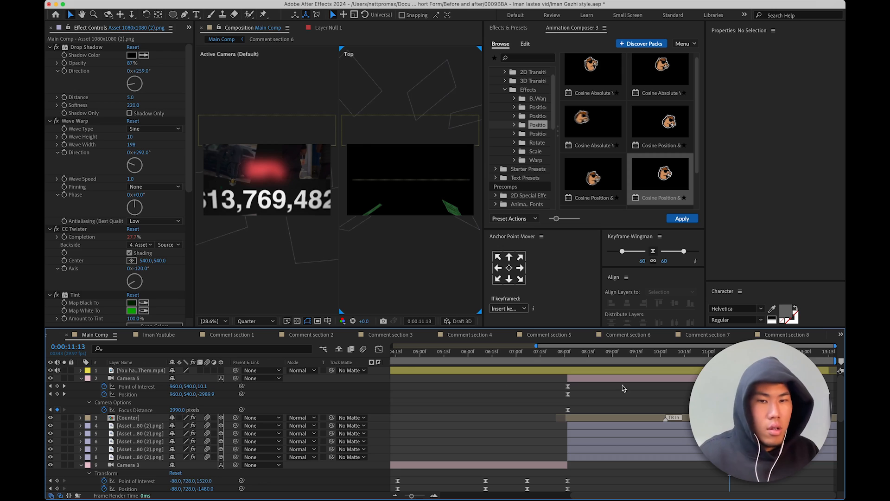
- Create a new camera, trim it to start at 0:00:11:13 and place it directly below the reference video layer
{"action": "left_click", "coordinate": [122, 379]}
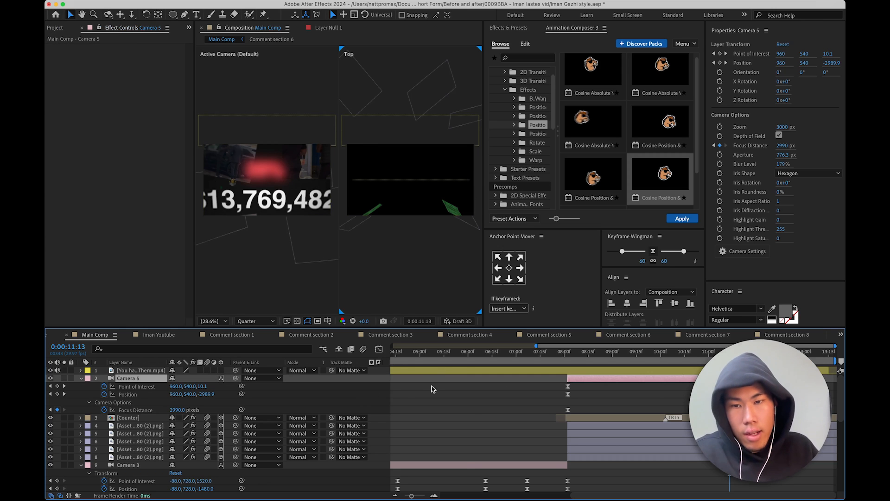
{"action": "right_click", "coordinate": [358, 390]}
{"action": "mouse_move", "coordinate": [371, 378]}
{"action": "left_click", "coordinate": [496, 424]}
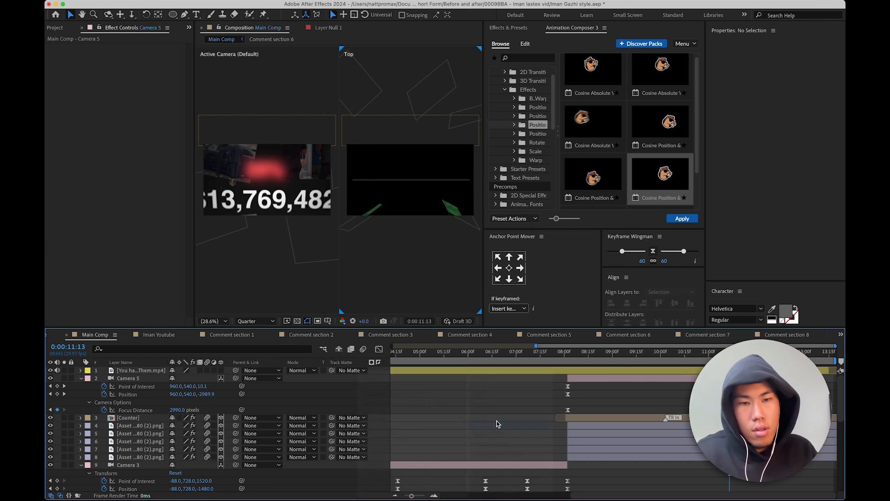
{"action": "left_click", "coordinate": [586, 339]}
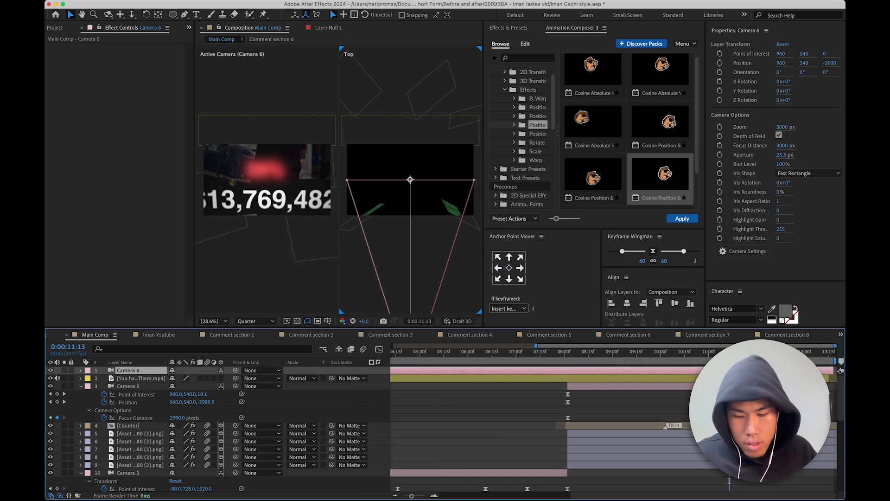
{"action": "key", "text": "shift+super+d"}
{"action": "left_click", "coordinate": [714, 379]}
{"action": "key", "text": "Delete"}
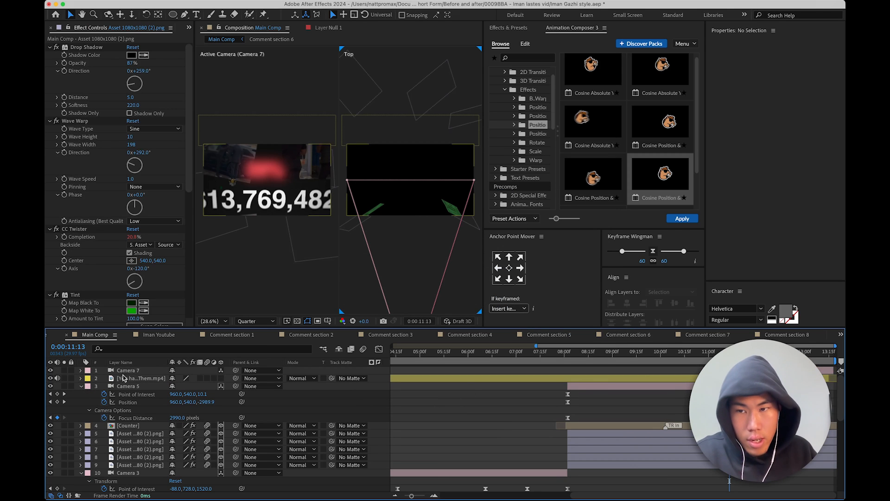
{"action": "left_click_drag", "start_coordinate": [123, 378], "coordinate": [125, 380]}
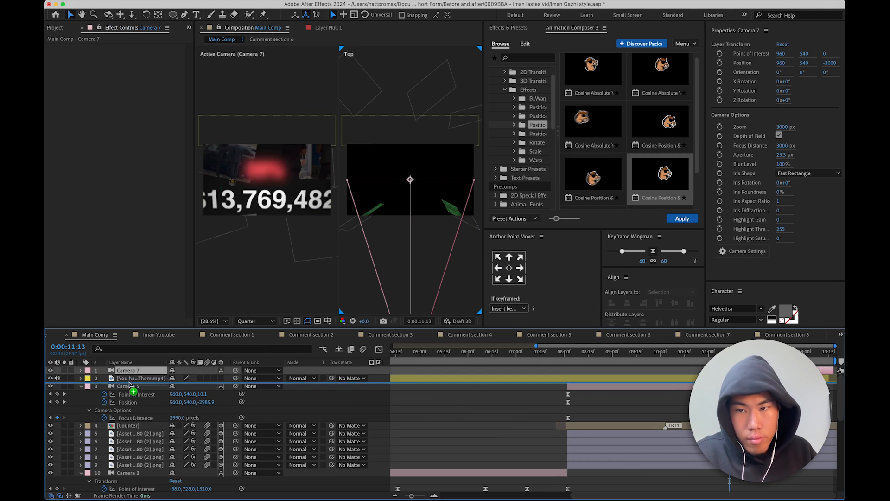
- Match Camera 7's lens settings to Camera 5: aperture 776.3 px, blur level 179% and iris shape Hexagon
{"action": "left_click", "coordinate": [680, 388]}
{"action": "left_click", "coordinate": [782, 155]}
{"action": "key", "text": "super+c"}
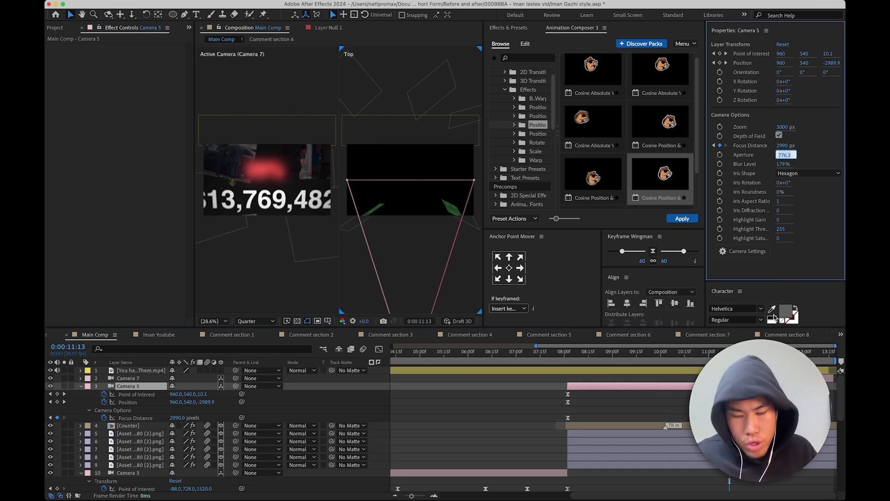
{"action": "left_click", "coordinate": [742, 378]}
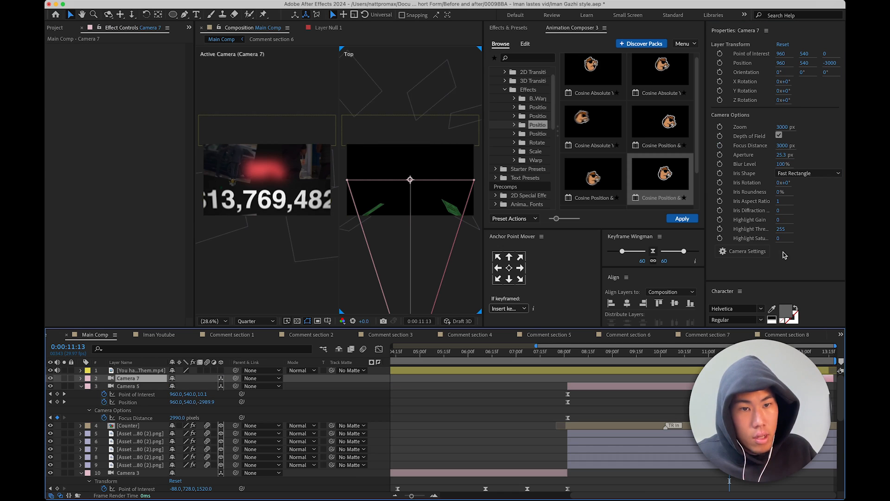
{"action": "left_click", "coordinate": [785, 155]}
{"action": "key", "text": "super+v"}
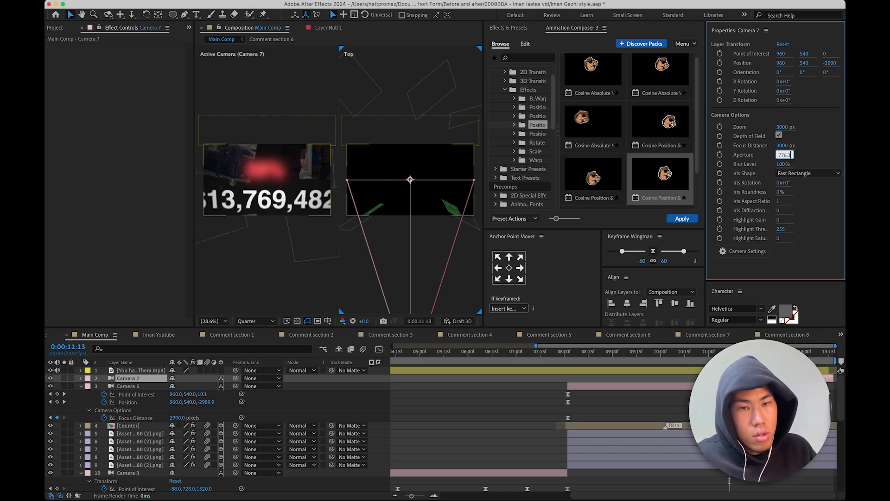
{"action": "left_click", "coordinate": [755, 386]}
{"action": "left_click", "coordinate": [781, 164]}
{"action": "left_click", "coordinate": [741, 379]}
{"action": "left_click", "coordinate": [803, 174]}
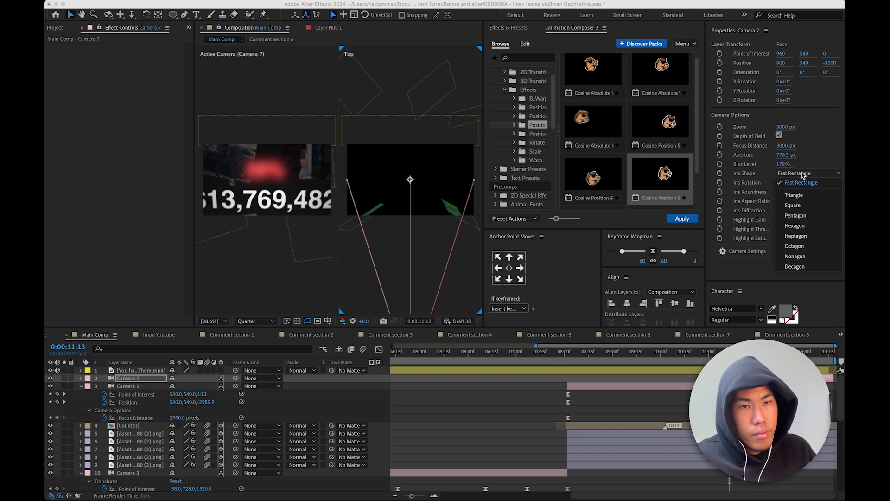
{"action": "left_click", "coordinate": [802, 226]}
- Play the reference shot to 0:00:12:09 and hide the reference video on layer 1
{"action": "left_click", "coordinate": [729, 481]}
{"action": "key", "text": "space"}
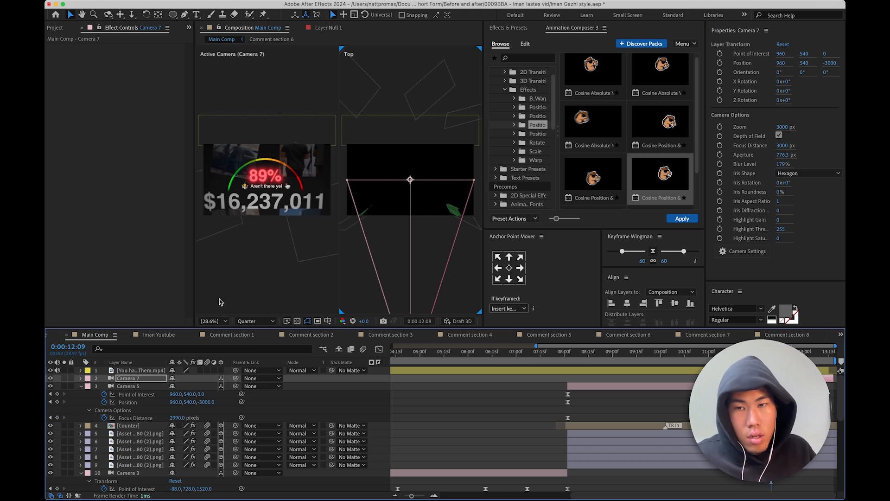
{"action": "left_click", "coordinate": [216, 321]}
{"action": "left_click", "coordinate": [88, 384]}
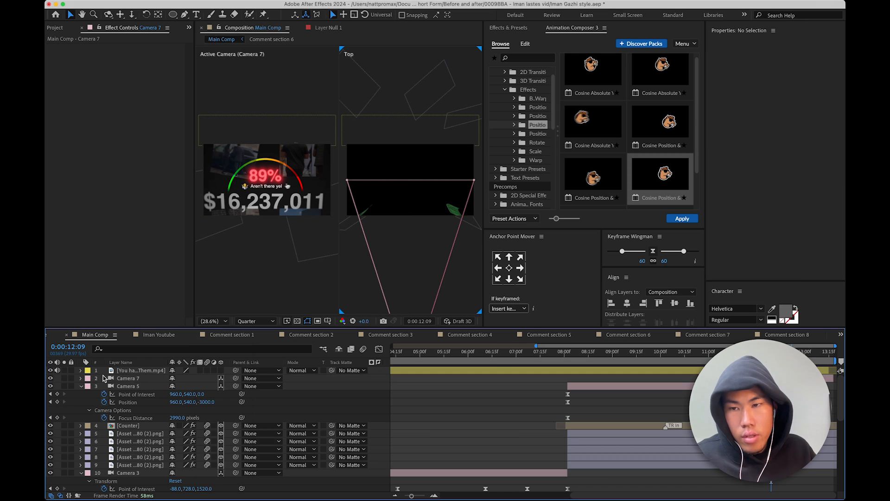
{"action": "left_click", "coordinate": [50, 370]}
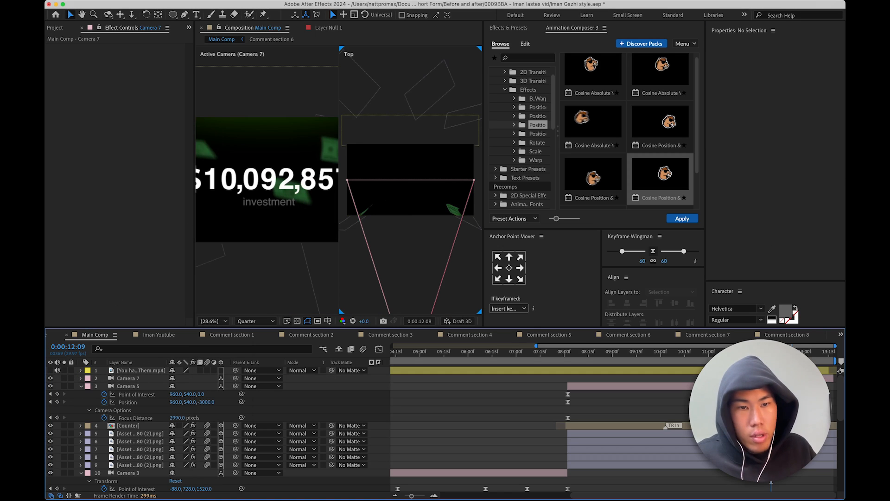
- In the top view, move Camera 7 to about X -774, Z -1754 and rotate its Y orientation to about 34.9°
{"action": "left_click", "coordinate": [128, 379]}
{"action": "scroll", "coordinate": [398, 272], "scroll_direction": "down", "scroll_amount": 1}
{"action": "left_click_drag", "start_coordinate": [420, 269], "coordinate": [351, 278]}
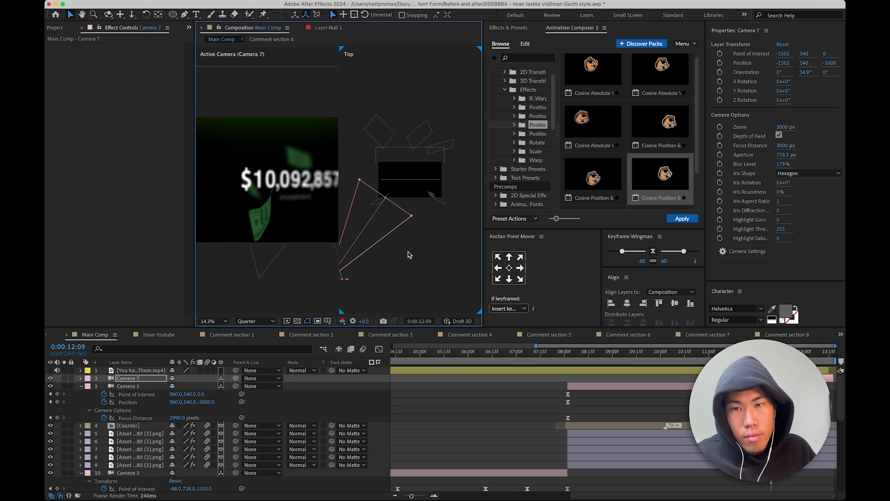
{"action": "left_click_drag", "start_coordinate": [402, 256], "coordinate": [436, 249]}
{"action": "left_click_drag", "start_coordinate": [363, 249], "coordinate": [404, 233]}
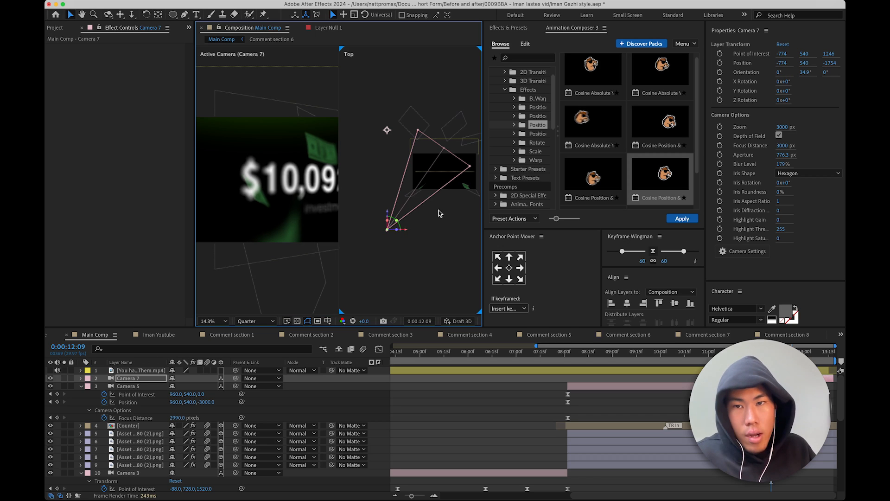
- Widen the composition viewer, display the Right view and raise Camera 7 to about Y 442
{"action": "left_click", "coordinate": [482, 320]}
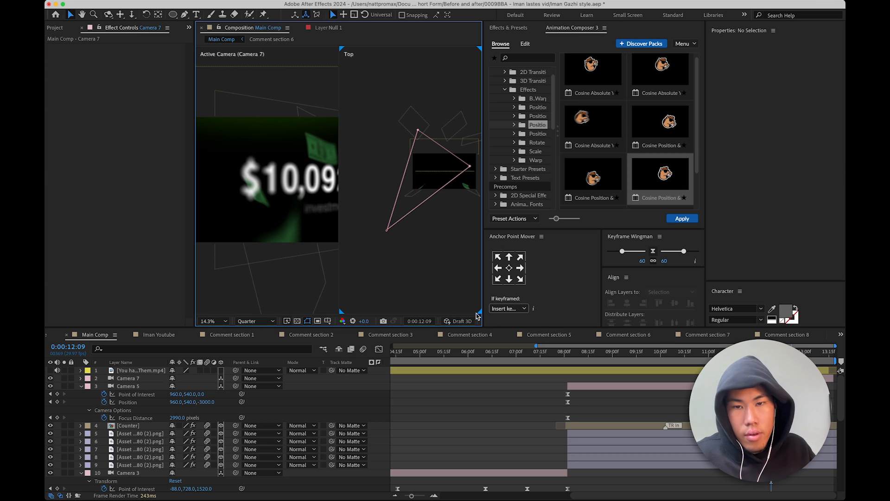
{"action": "left_click_drag", "start_coordinate": [481, 306], "coordinate": [553, 318]}
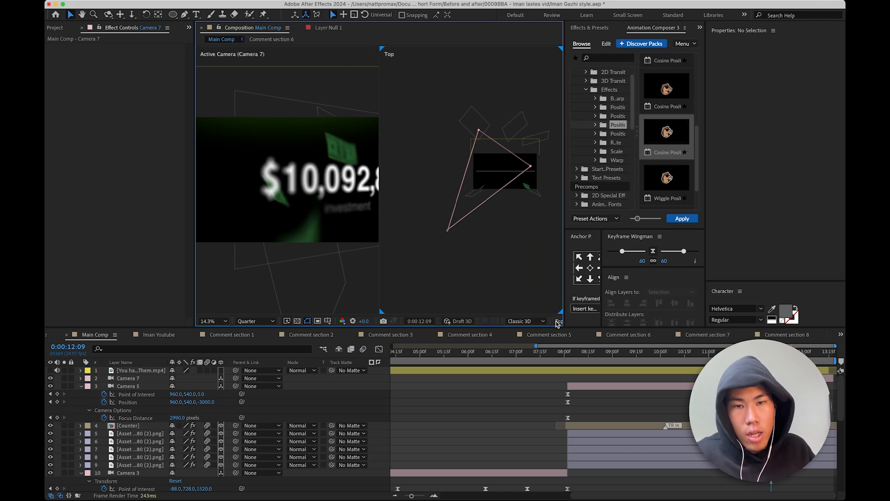
{"action": "left_click", "coordinate": [558, 321]}
{"action": "left_click", "coordinate": [575, 234]}
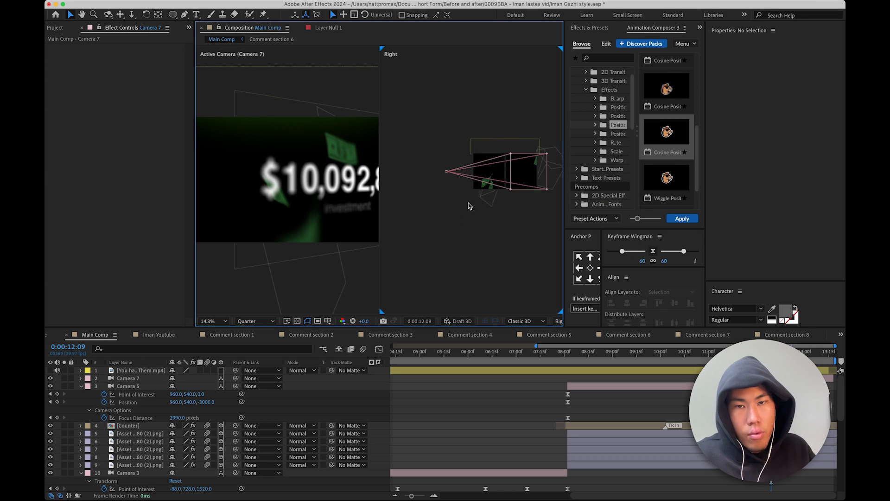
{"action": "left_click", "coordinate": [449, 172]}
{"action": "left_click_drag", "start_coordinate": [445, 154], "coordinate": [447, 150]}
- Add Point of Interest and Position keyframes to Camera 7 at 0:00:11:13
{"action": "left_click_drag", "start_coordinate": [771, 352], "coordinate": [730, 352]}
{"action": "left_click", "coordinate": [729, 410]}
{"action": "left_click", "coordinate": [733, 378]}
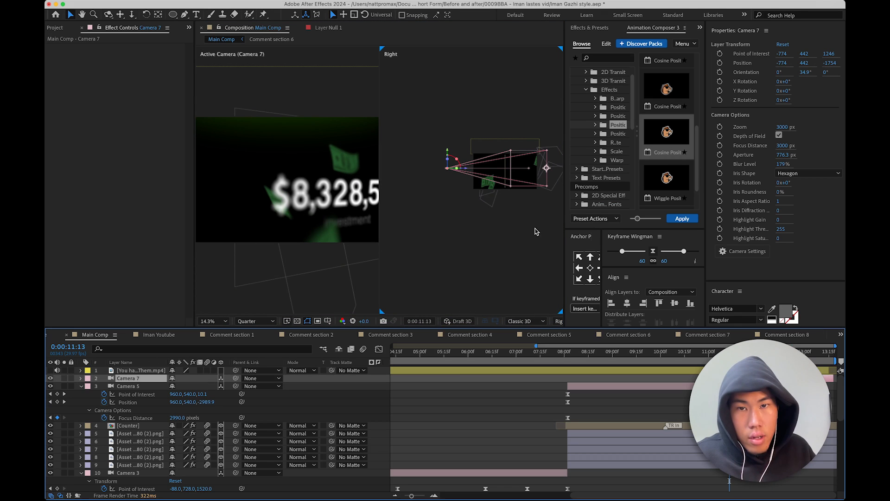
{"action": "left_click", "coordinate": [720, 63]}
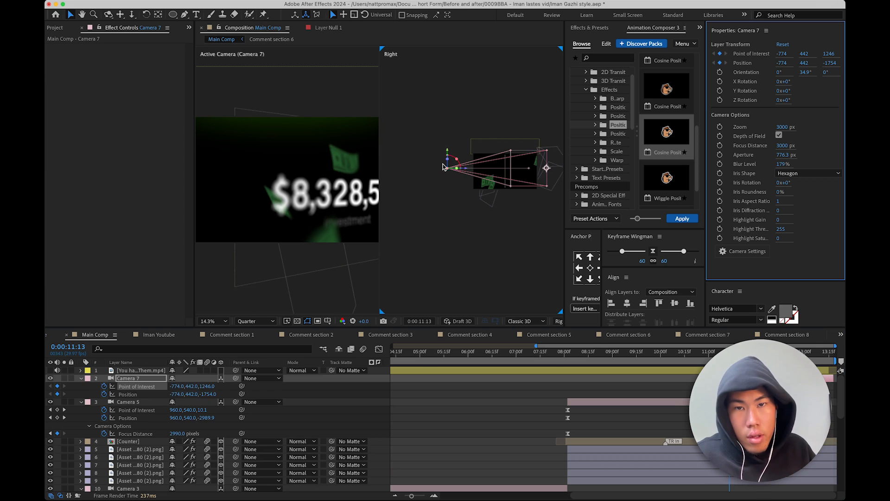
- Switch to the Top view, shift Camera 7 to about X -606 and set its focus distance to 2209 px
{"action": "left_click", "coordinate": [560, 321]}
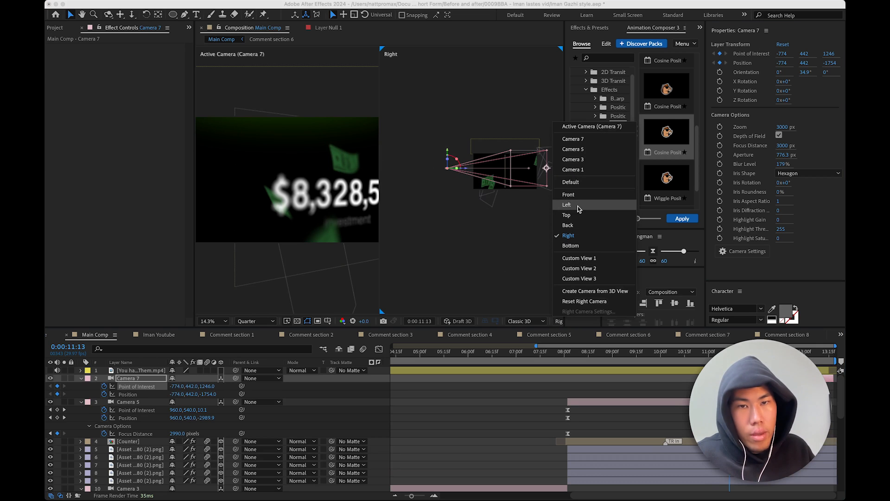
{"action": "left_click", "coordinate": [564, 206]}
{"action": "left_click_drag", "start_coordinate": [465, 229], "coordinate": [472, 233]}
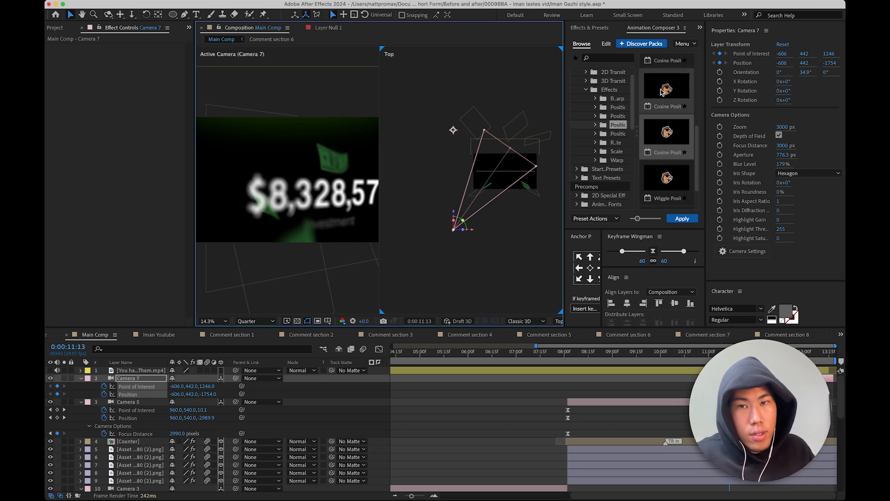
{"action": "left_click_drag", "start_coordinate": [789, 149], "coordinate": [528, 258]}
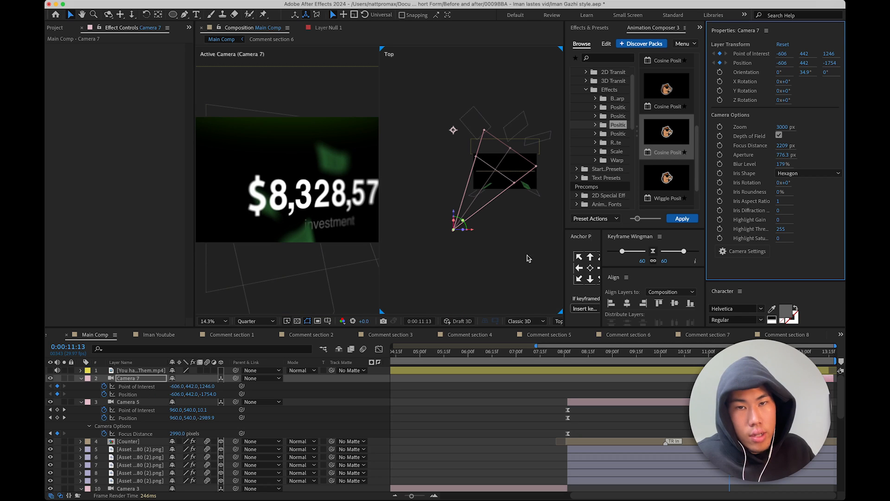
- Shift Camera 7 along X at 0:00:13:17 to keyframe a sideways move, and preview it from 0:00:11:06
{"action": "key", "text": "space"}
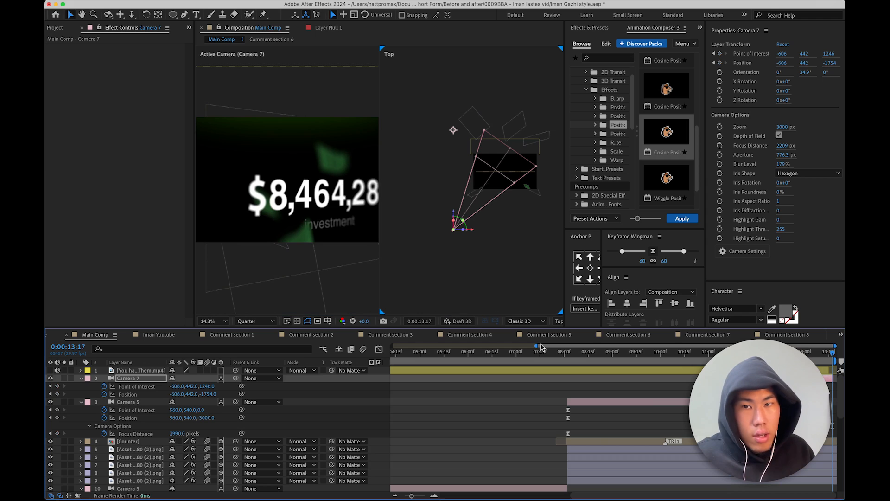
{"action": "left_click_drag", "start_coordinate": [474, 233], "coordinate": [485, 234]}
{"action": "left_click_drag", "start_coordinate": [724, 353], "coordinate": [718, 353]}
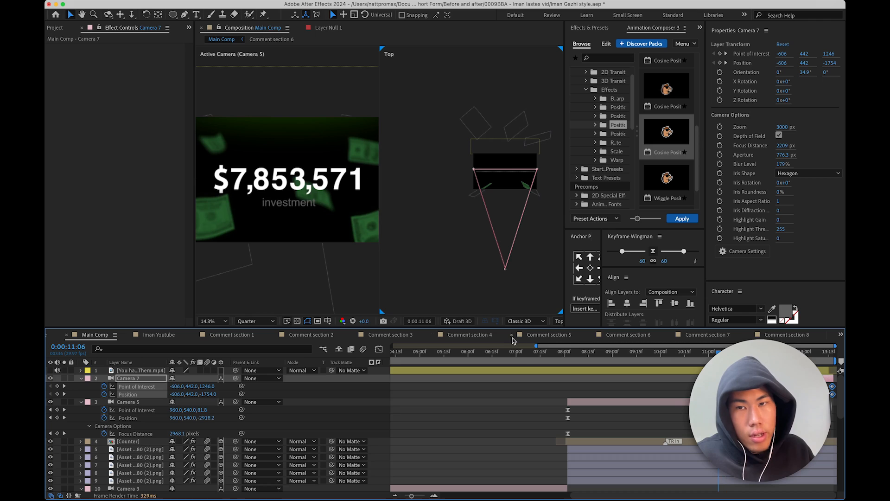
{"action": "key", "text": "space"}
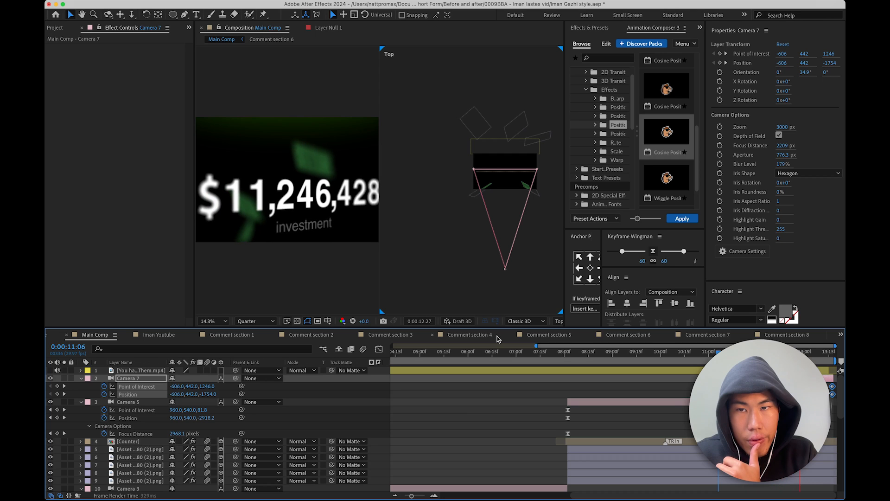
{"action": "key", "text": "space"}
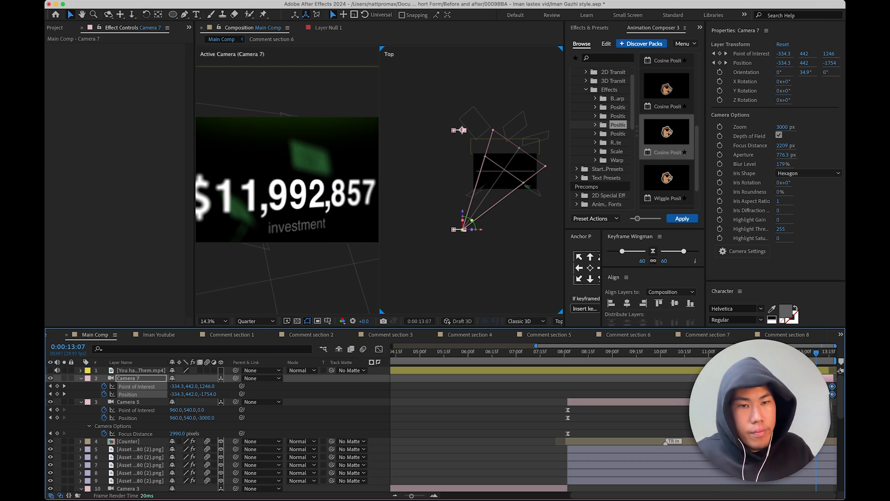
- Compare Camera 7's shot with the reference video at 0:00:11:19, and review the camera move up to 0:00:12:11
{"action": "left_click_drag", "start_coordinate": [685, 352], "coordinate": [740, 354]}
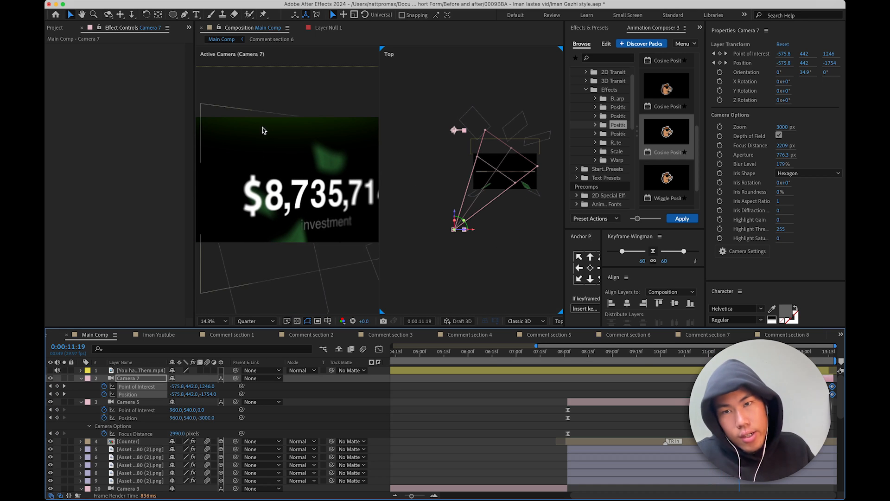
{"action": "left_click", "coordinate": [51, 371]}
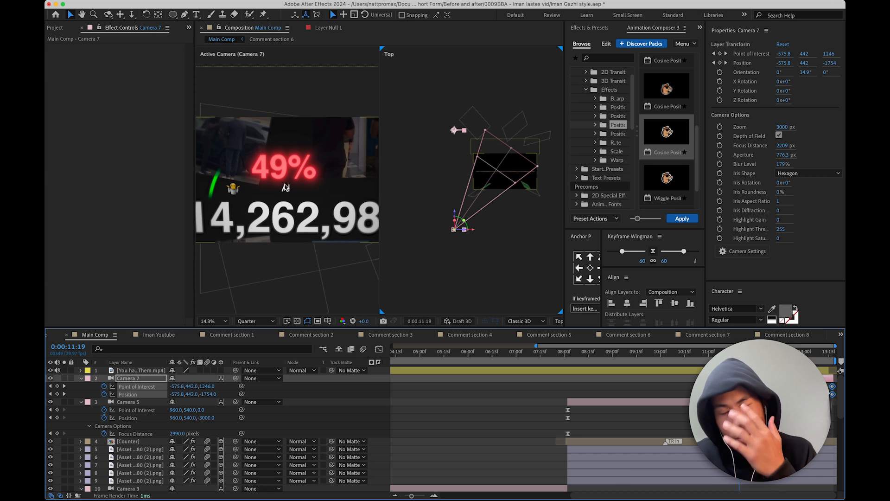
{"action": "left_click", "coordinate": [51, 371]}
{"action": "left_click", "coordinate": [644, 378]}
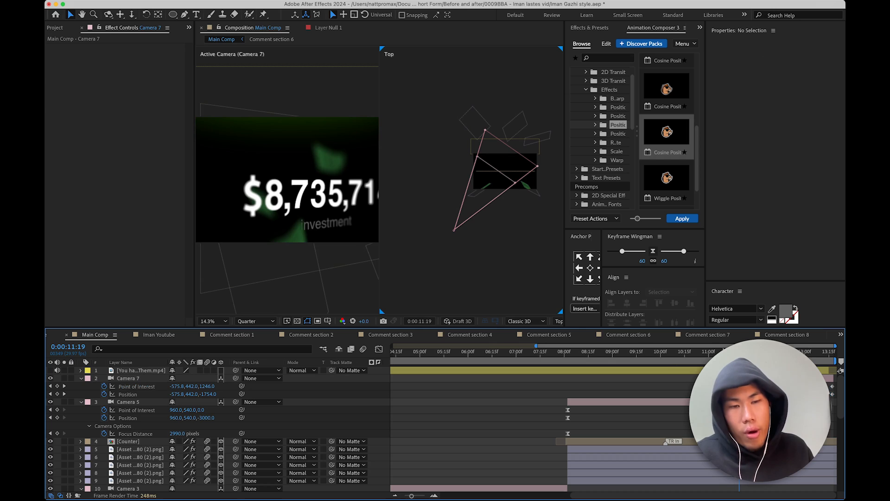
{"action": "key", "text": "space"}
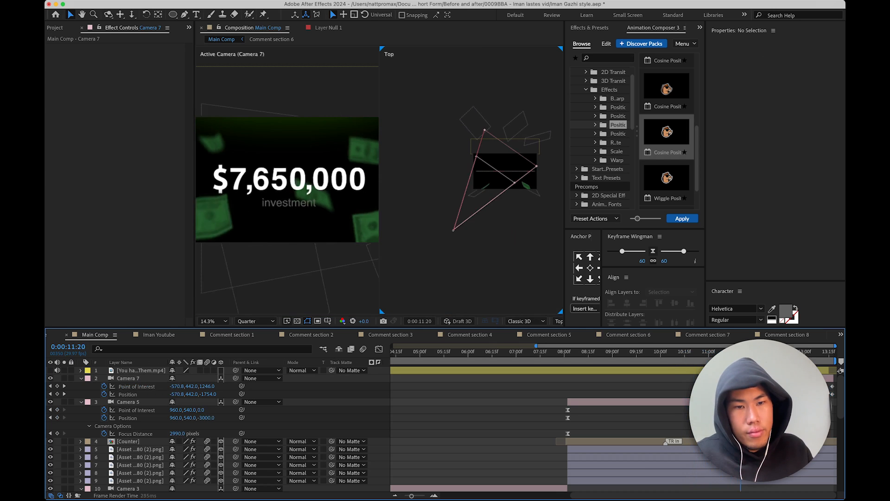
{"action": "mouse_move", "coordinate": [791, 353]}
{"action": "left_mouse_down"}
{"action": "mouse_move", "coordinate": [765, 352]}
{"action": "mouse_move", "coordinate": [774, 352]}
{"action": "left_mouse_up"}
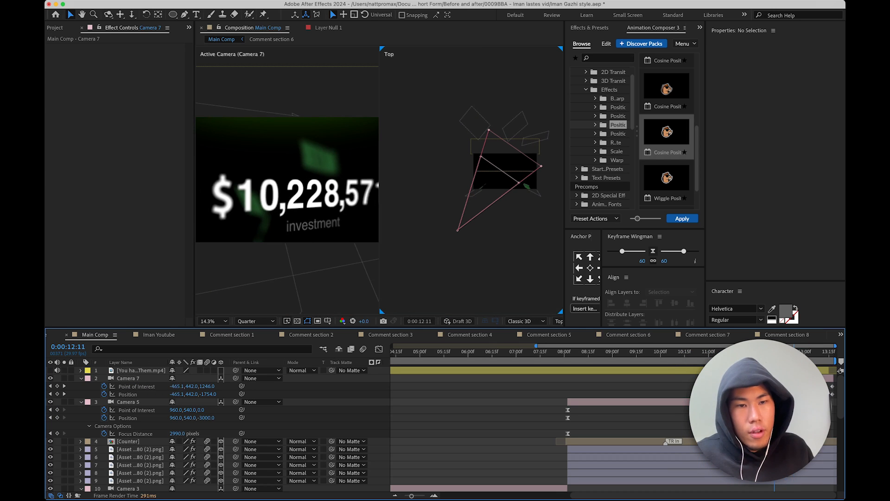
- Hide the Camera 7 layer to return the active view to the default front-facing shot
{"action": "left_click", "coordinate": [775, 370]}
{"action": "left_click", "coordinate": [127, 378]}
{"action": "left_click", "coordinate": [50, 378]}
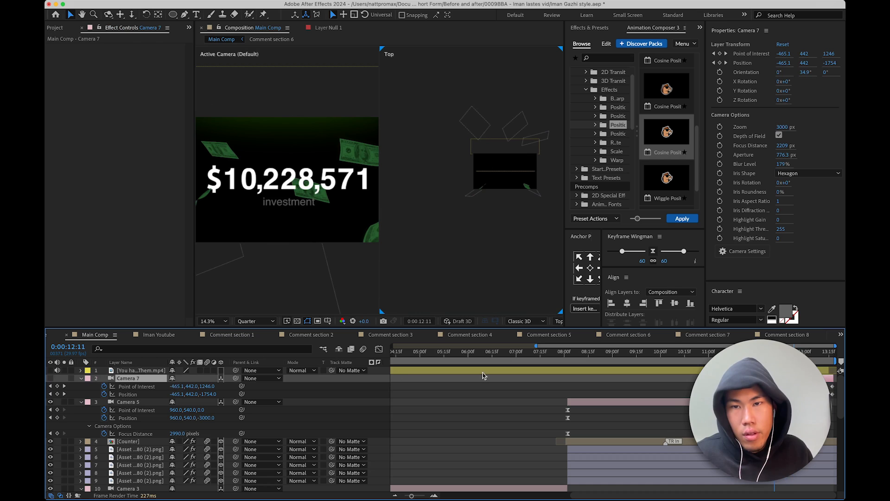
{"action": "left_click", "coordinate": [747, 391]}
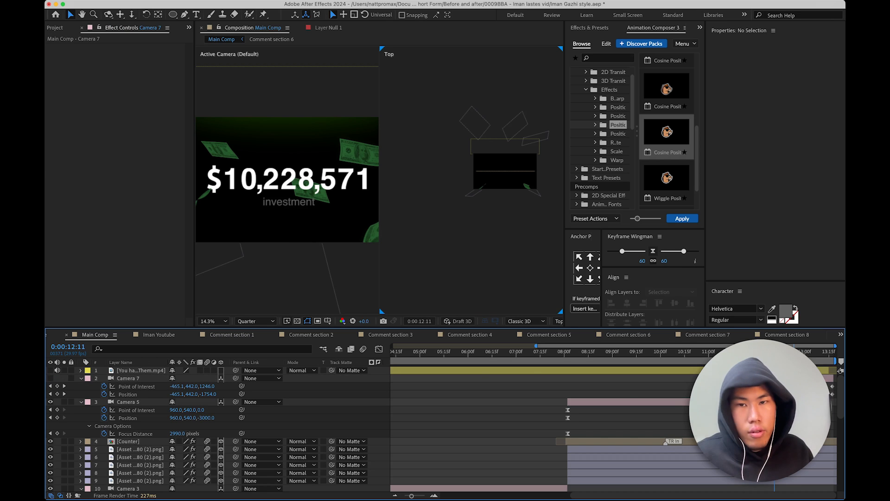
- Draw a circle about 670 px wide over the investment counter and centre its anchor point
{"action": "left_click", "coordinate": [174, 16]}
{"action": "mouse_move", "coordinate": [256, 155]}
{"action": "left_mouse_down"}
{"action": "mouse_move", "coordinate": [334, 210]}
{"action": "mouse_move", "coordinate": [322, 203]}
{"action": "mouse_move", "coordinate": [334, 232]}
{"action": "left_mouse_up"}
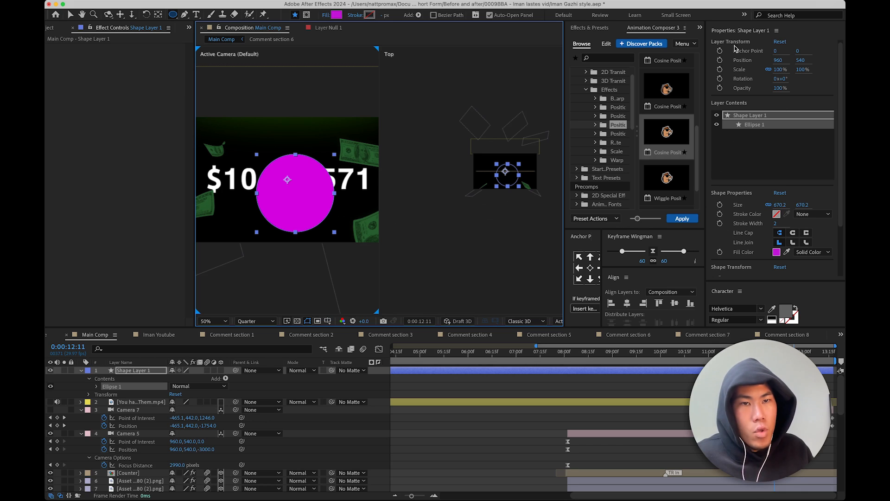
{"action": "left_click", "coordinate": [590, 268]}
{"action": "left_click", "coordinate": [627, 312]}
- Give the circle a solid stroke 142 px wide and centre it horizontally in the composition
{"action": "left_click", "coordinate": [813, 214]}
{"action": "left_click", "coordinate": [807, 232]}
{"action": "left_click", "coordinate": [627, 304]}
{"action": "mouse_move", "coordinate": [776, 223]}
{"action": "left_mouse_down"}
{"action": "mouse_move", "coordinate": [783, 223]}
{"action": "mouse_move", "coordinate": [771, 216]}
{"action": "left_mouse_up"}
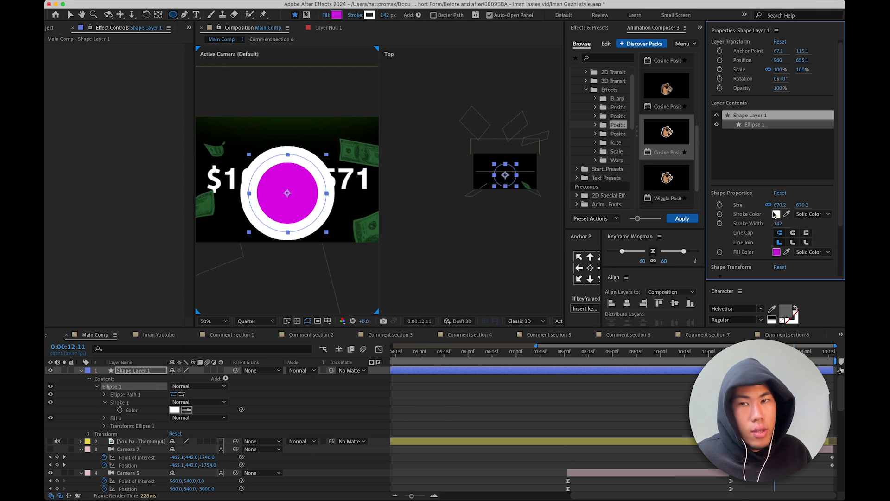
- Set the circle's solid stroke colour to the medium green 4BAF0A
{"action": "left_click", "coordinate": [775, 214]}
{"action": "left_click", "coordinate": [335, 383]}
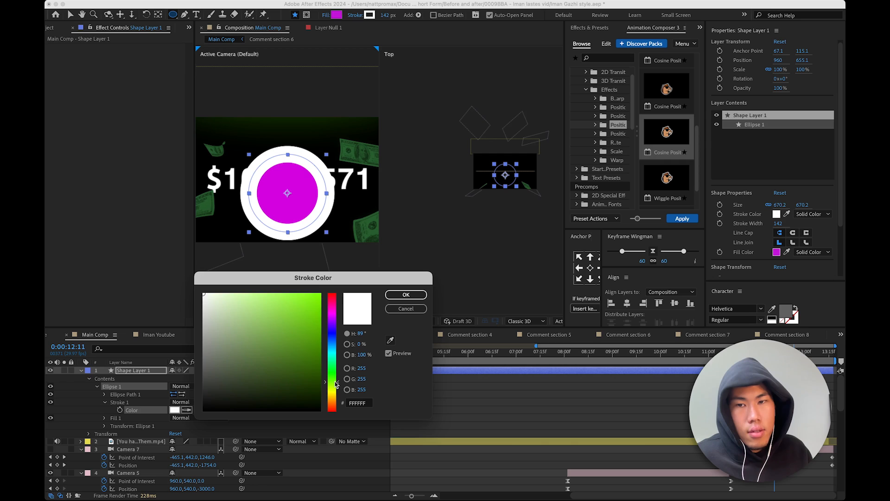
{"action": "mouse_move", "coordinate": [313, 344]}
{"action": "left_mouse_down"}
{"action": "mouse_move", "coordinate": [356, 334]}
{"action": "mouse_move", "coordinate": [335, 305]}
{"action": "left_mouse_up"}
{"action": "left_click_drag", "start_coordinate": [331, 377], "coordinate": [333, 384]}
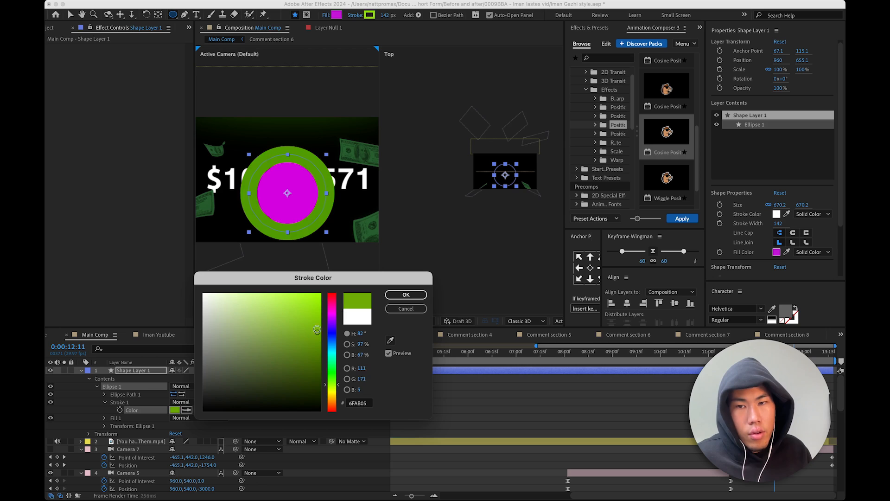
{"action": "left_click_drag", "start_coordinate": [323, 304], "coordinate": [323, 308]}
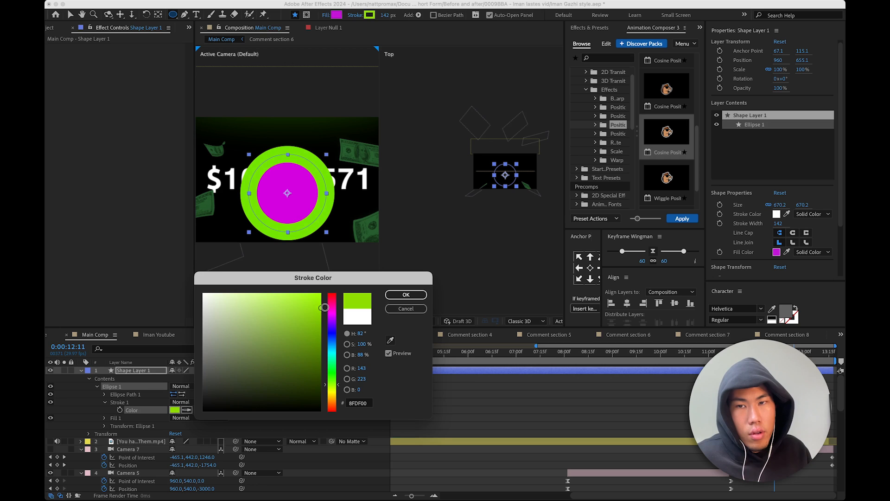
{"action": "left_click_drag", "start_coordinate": [334, 386], "coordinate": [335, 381]}
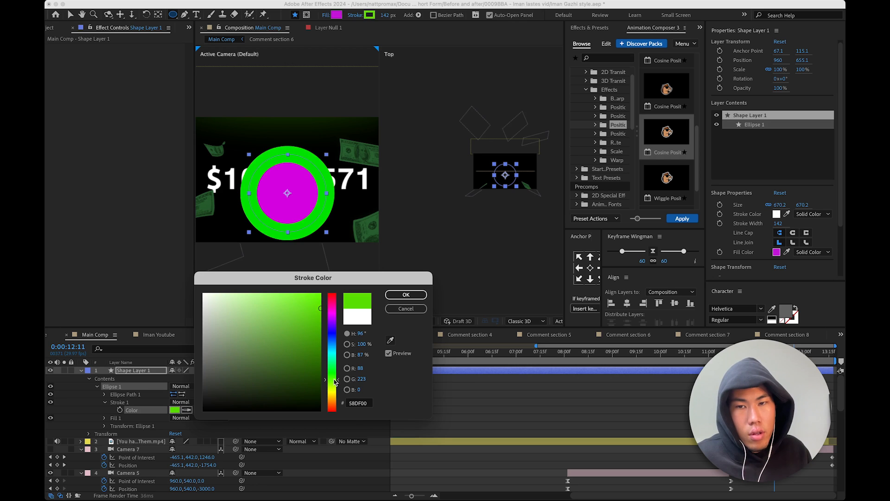
{"action": "left_click_drag", "start_coordinate": [321, 325], "coordinate": [316, 322]}
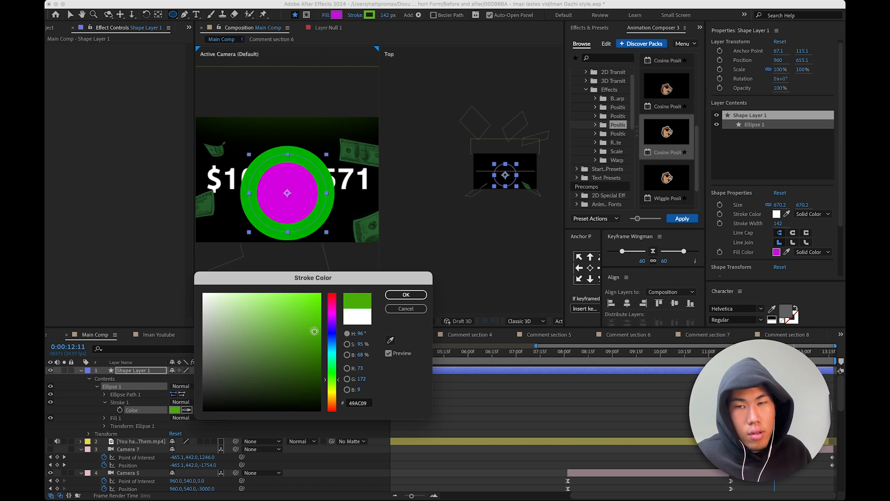
{"action": "left_click", "coordinate": [405, 295]}
- Remove the circle's fill and thin its stroke to 121 px
{"action": "left_click", "coordinate": [819, 253]}
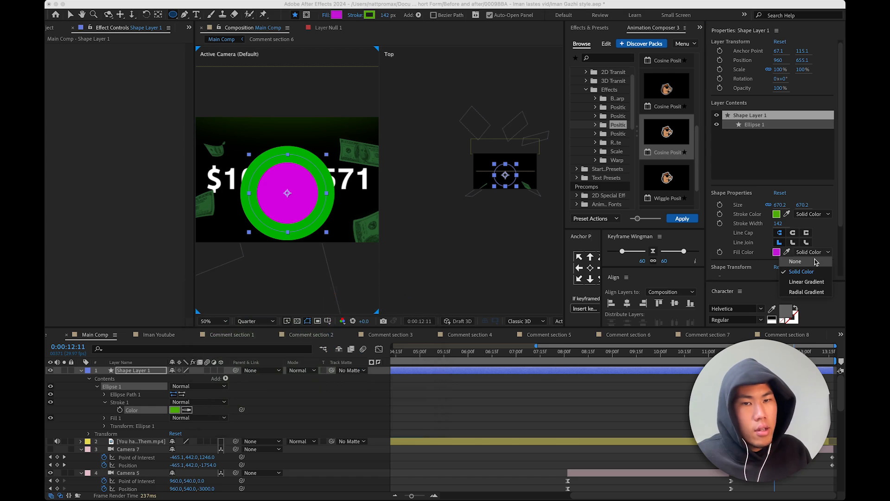
{"action": "left_click", "coordinate": [809, 259]}
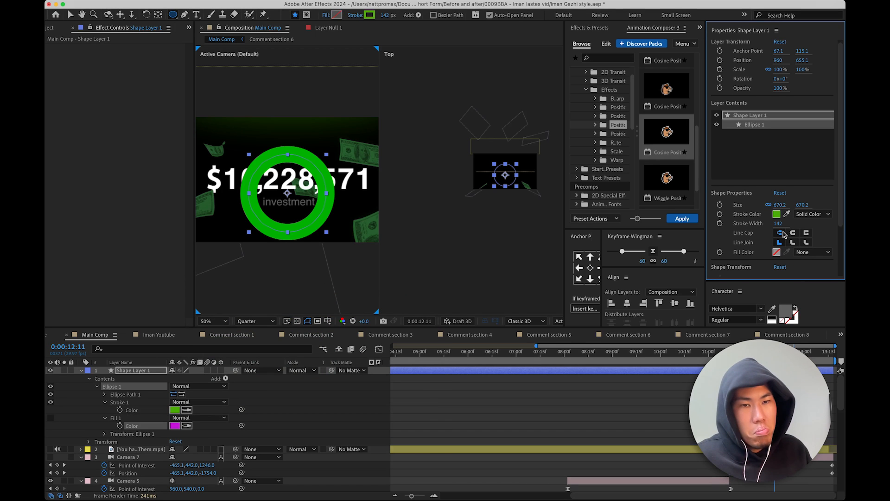
{"action": "left_click_drag", "start_coordinate": [777, 226], "coordinate": [766, 233]}
- Change the ring's stroke to a linear gradient from light green 4ED059 to dark green 005007
{"action": "left_click", "coordinate": [813, 214]}
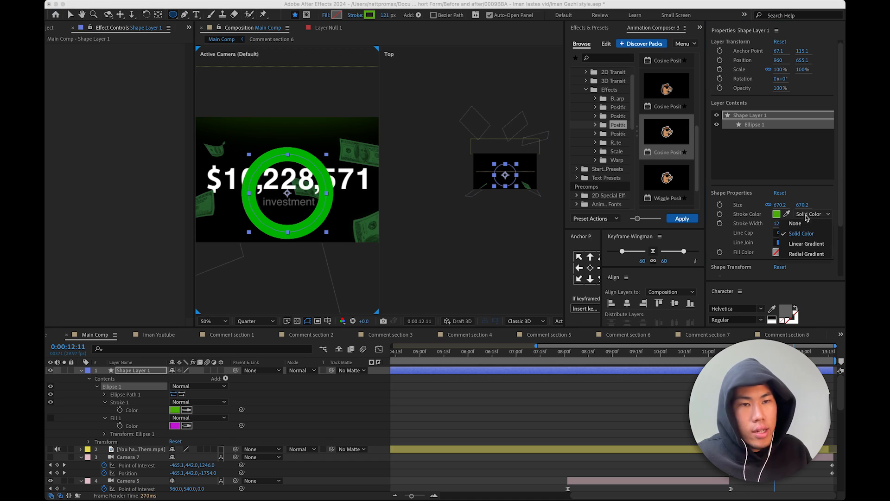
{"action": "left_click", "coordinate": [776, 214]}
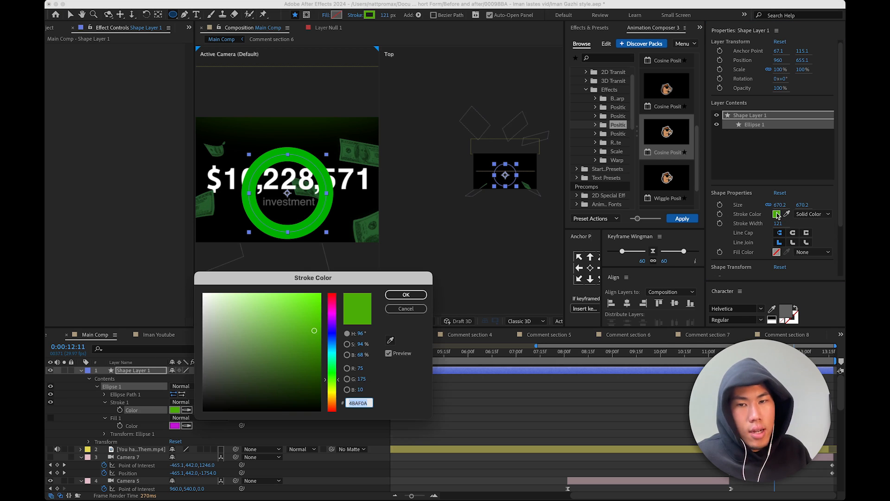
{"action": "left_click", "coordinate": [406, 294]}
{"action": "left_click", "coordinate": [829, 214]}
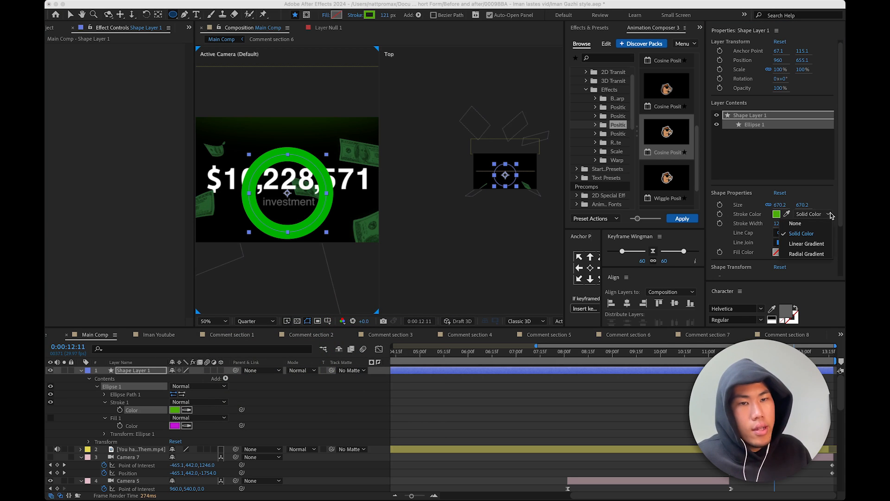
{"action": "left_click", "coordinate": [830, 244]}
{"action": "left_click", "coordinate": [777, 214]}
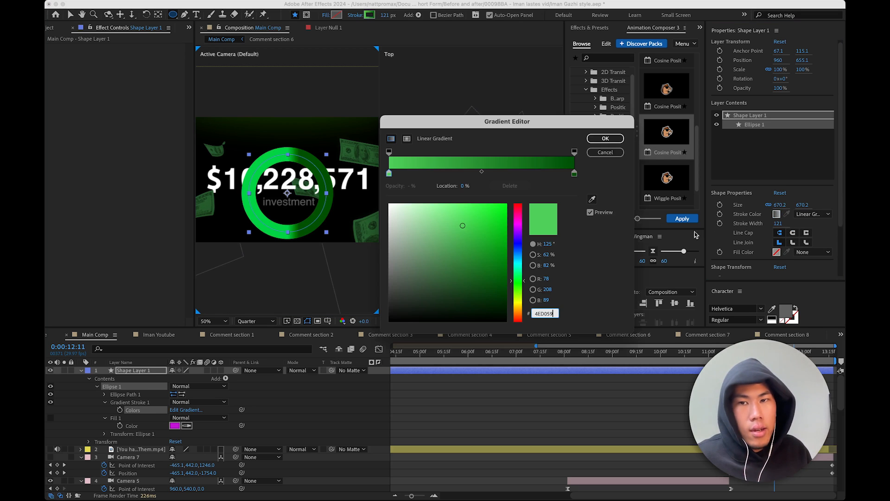
{"action": "left_click", "coordinate": [574, 174]}
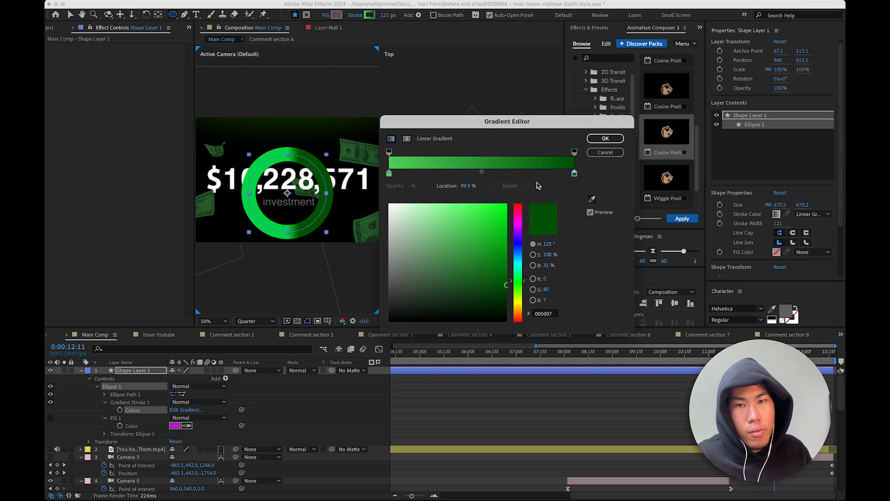
{"action": "left_click", "coordinate": [606, 138]}
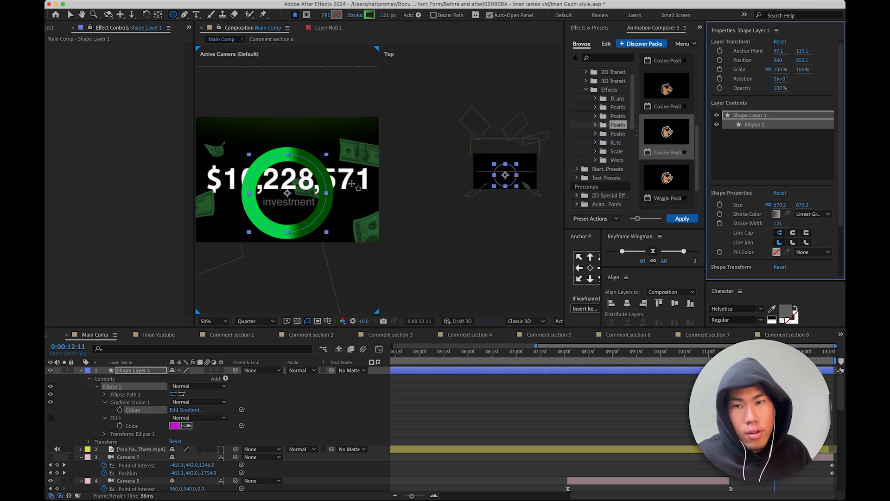
- Reposition the stroke gradient's start above the ring and its end inside the ring's lower half, so it runs vertically
{"action": "left_click", "coordinate": [776, 214]}
{"action": "left_click", "coordinate": [607, 138]}
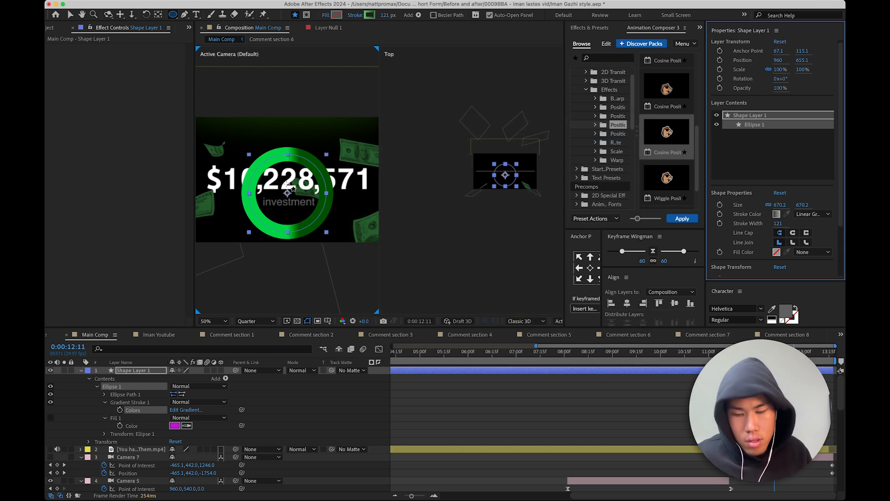
{"action": "key", "text": "v"}
{"action": "mouse_move", "coordinate": [300, 197]}
{"action": "left_mouse_down"}
{"action": "mouse_move", "coordinate": [309, 218]}
{"action": "mouse_move", "coordinate": [289, 237]}
{"action": "left_mouse_up"}
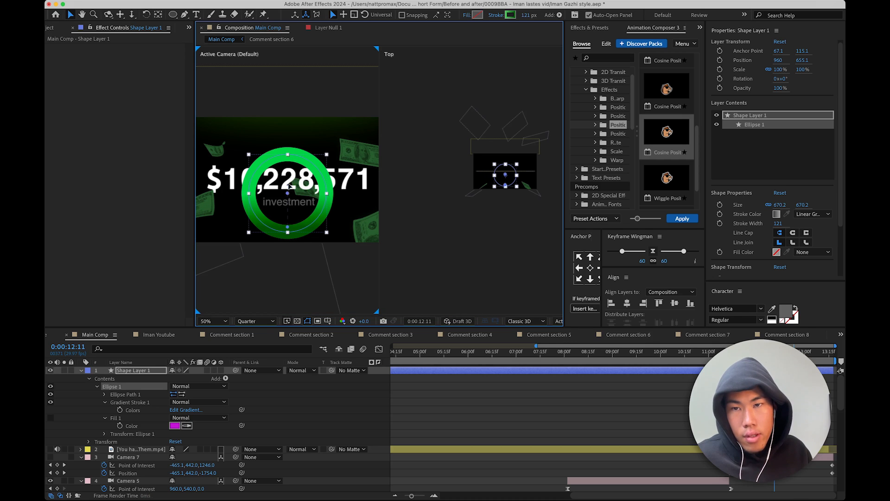
{"action": "left_click_drag", "start_coordinate": [289, 191], "coordinate": [287, 144]}
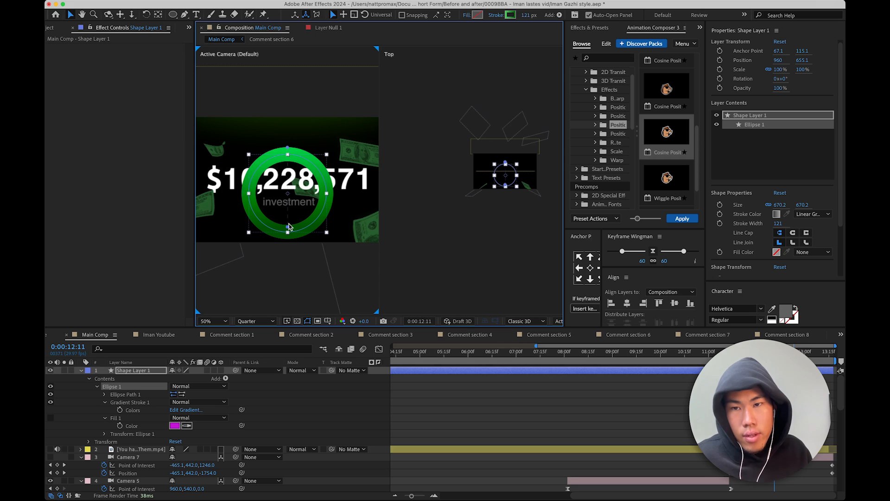
{"action": "left_click_drag", "start_coordinate": [289, 220], "coordinate": [290, 210]}
{"action": "left_click_drag", "start_coordinate": [288, 148], "coordinate": [288, 136]}
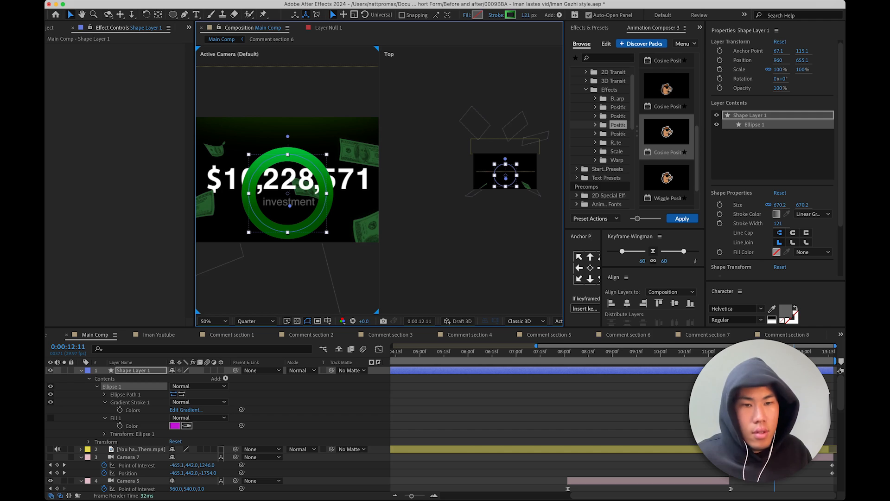
- Add Trim Paths to Shape Layer 1 and set its End to 50%
{"action": "left_click", "coordinate": [125, 371]}
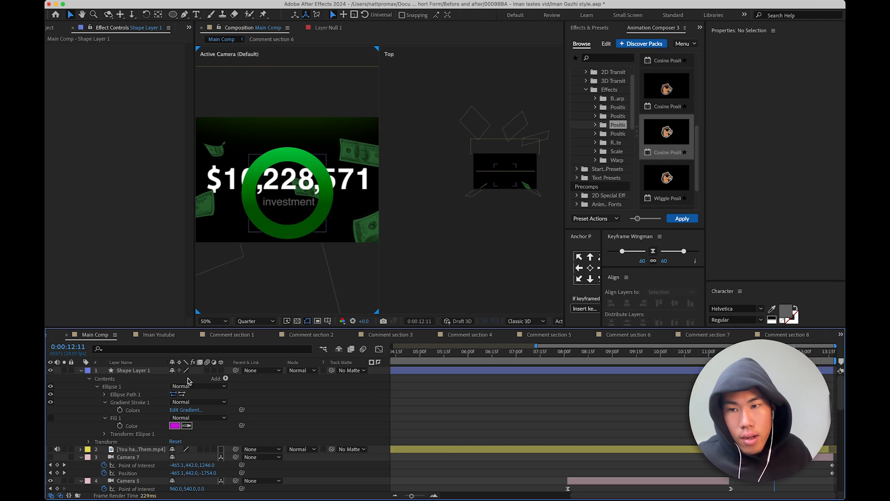
{"action": "left_click", "coordinate": [226, 378]}
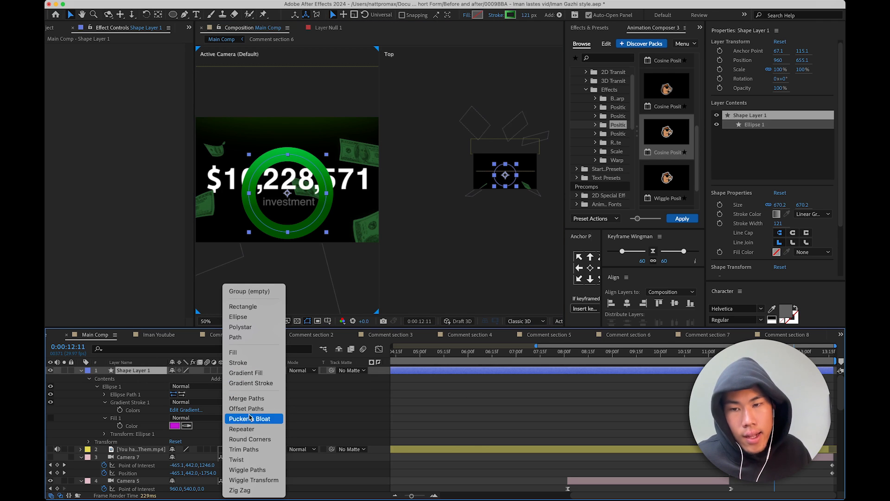
{"action": "left_click", "coordinate": [258, 449]}
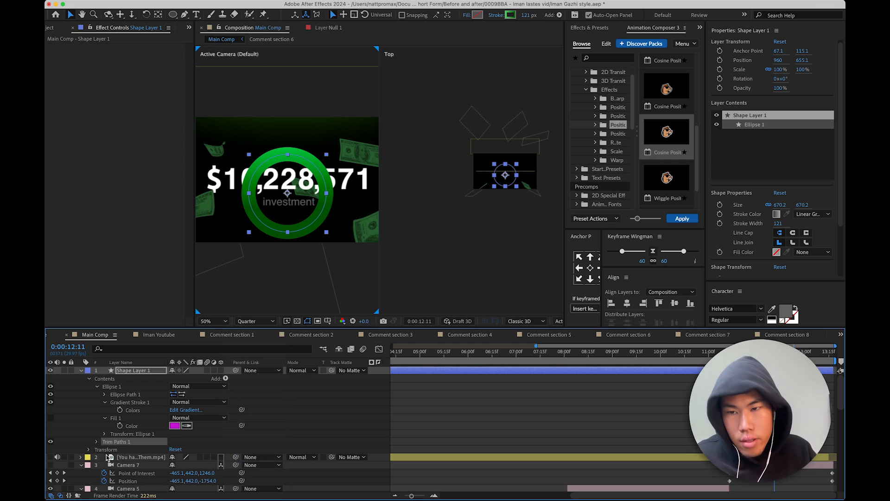
{"action": "left_click", "coordinate": [95, 441]}
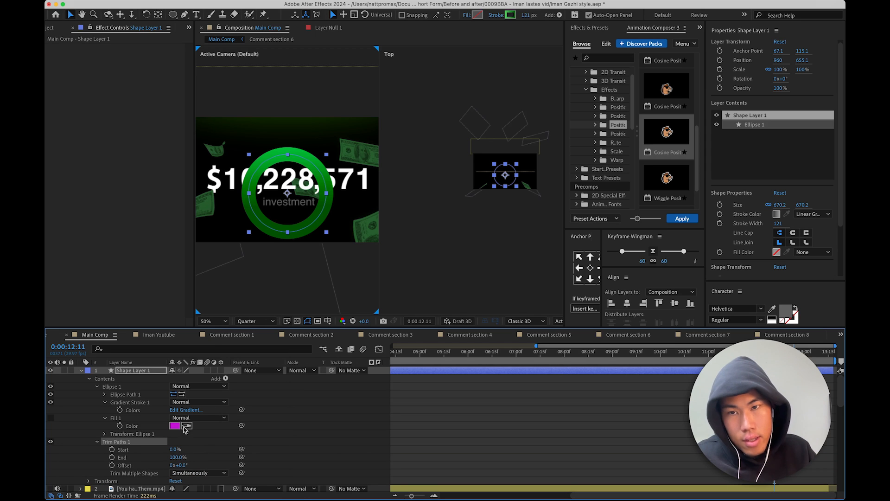
{"action": "left_click", "coordinate": [179, 457]}
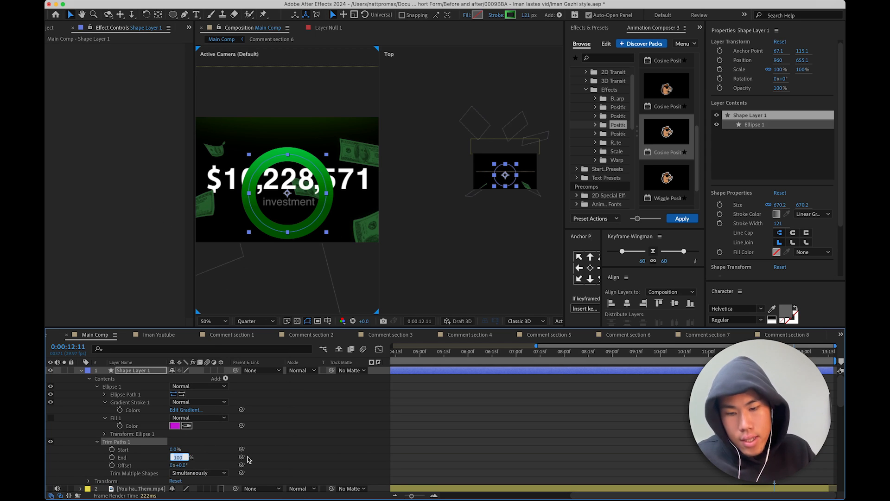
{"action": "type", "text": "50"}
{"action": "key", "text": "Return"}
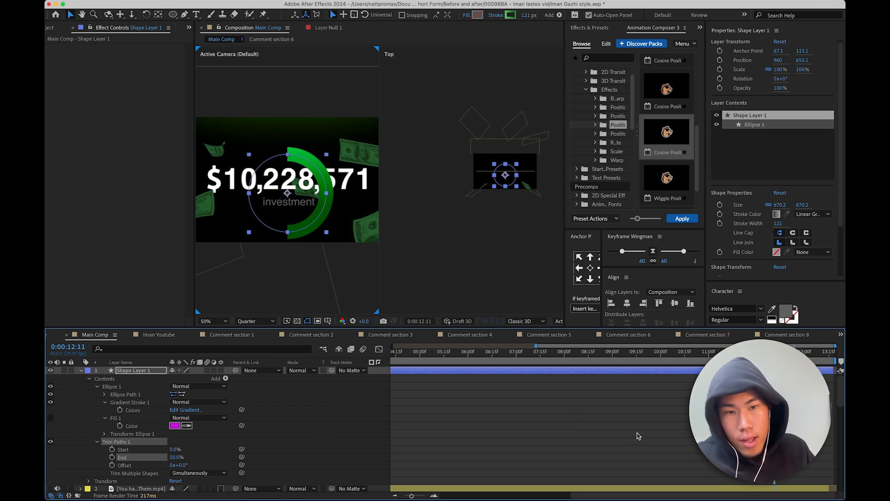
- Rotate the half ring by -90° so that it forms an upright arch
{"action": "left_click", "coordinate": [787, 78]}
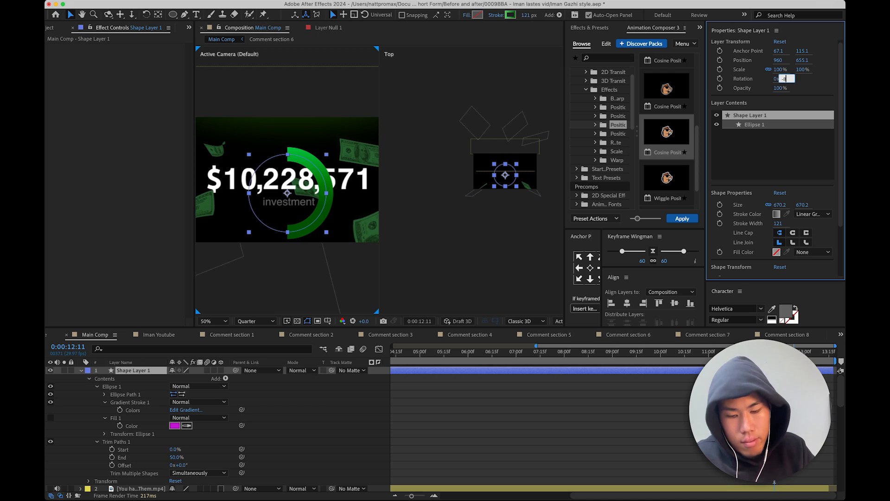
{"action": "key", "text": "Return"}
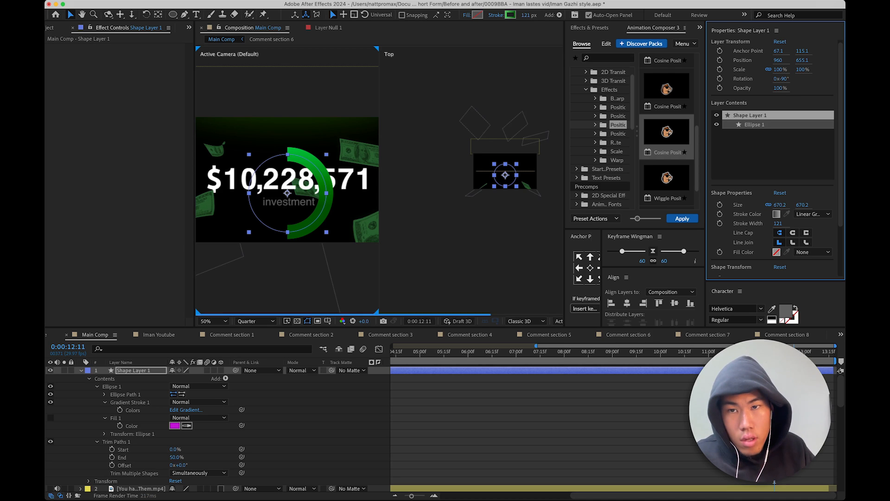
{"action": "left_click", "coordinate": [676, 379]}
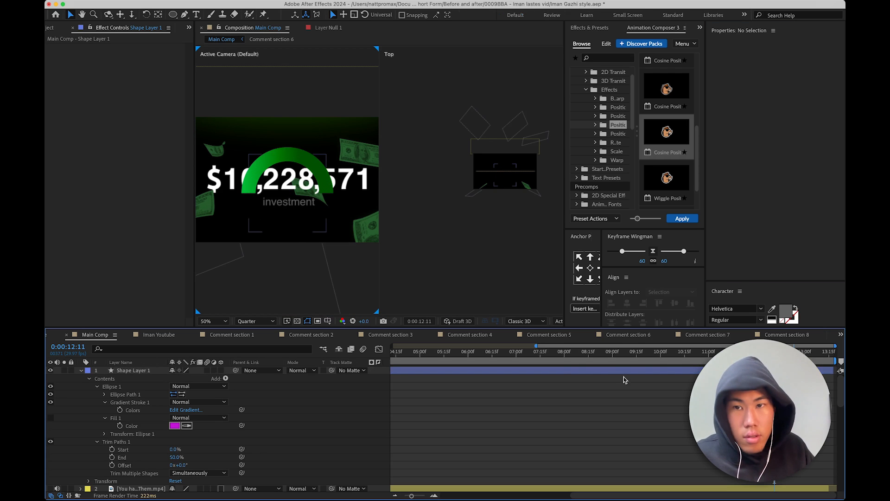
- Realign the arch's stroke gradient vertically, with its start above the arch and its end near the circle's centre
{"action": "left_click", "coordinate": [682, 370]}
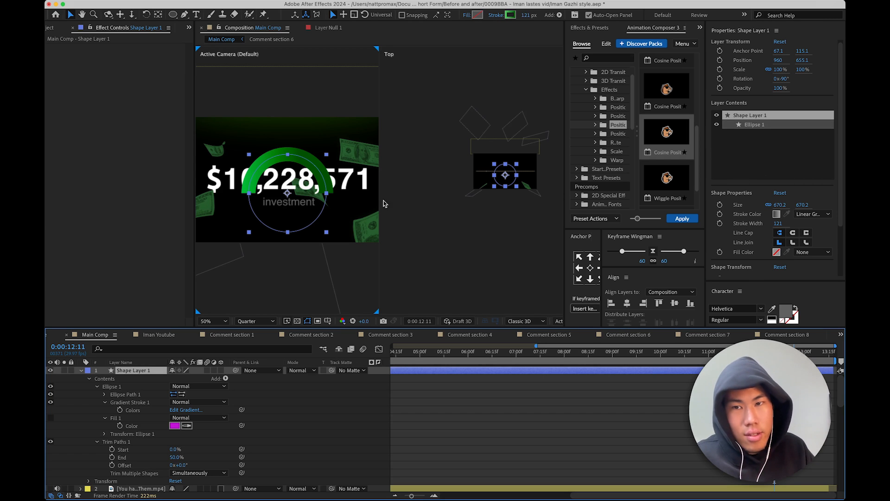
{"action": "left_click", "coordinate": [777, 214]}
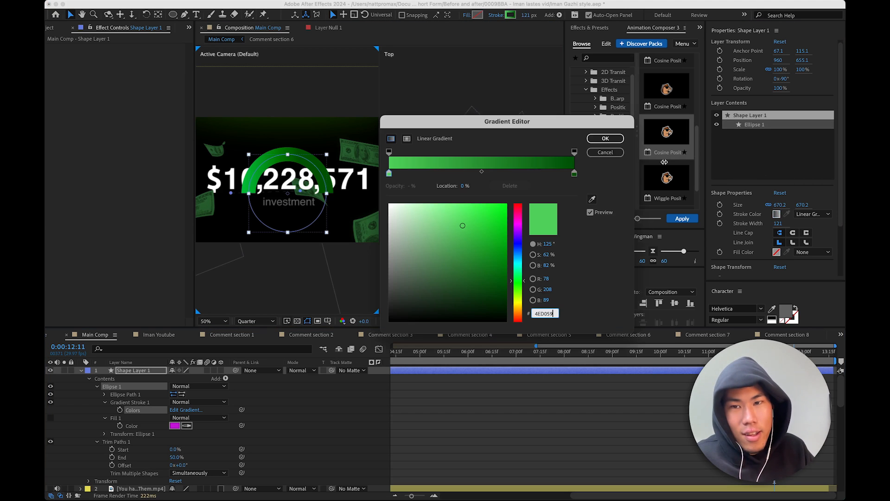
{"action": "left_click", "coordinate": [604, 138]}
{"action": "left_click_drag", "start_coordinate": [300, 192], "coordinate": [287, 231]}
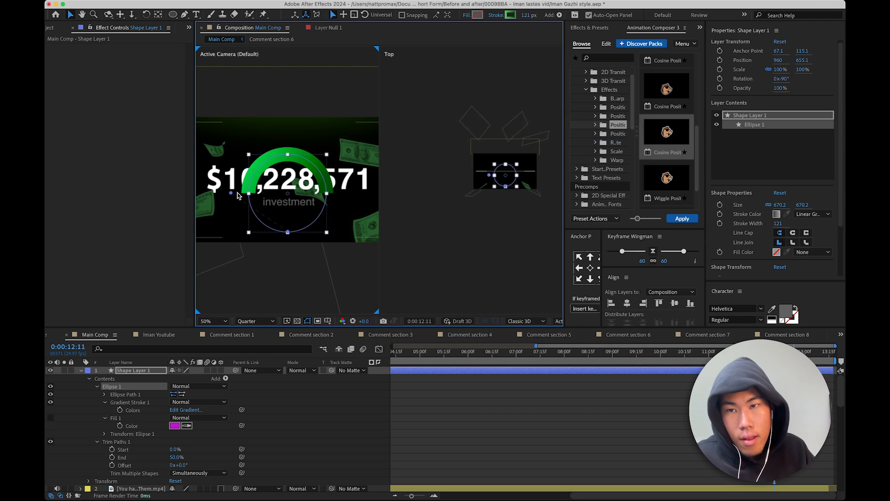
{"action": "left_click_drag", "start_coordinate": [231, 193], "coordinate": [289, 135]}
{"action": "left_click_drag", "start_coordinate": [285, 231], "coordinate": [288, 195]}
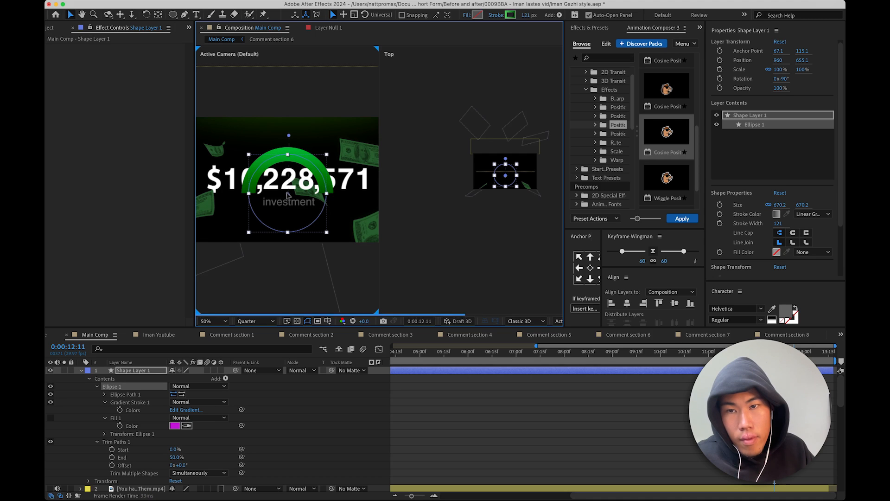
{"action": "left_click_drag", "start_coordinate": [288, 137], "coordinate": [289, 128]}
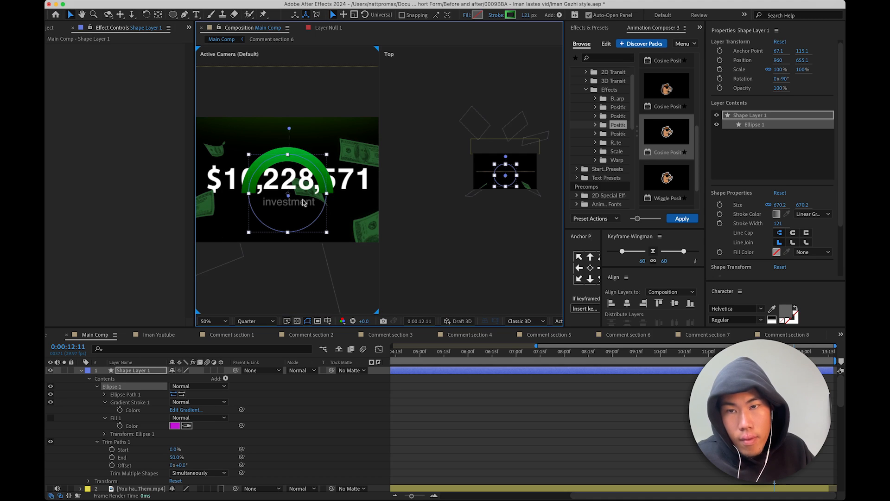
- Enlarge the green arch to 112% scale and raise it to a Y position of 523.1
{"action": "left_click", "coordinate": [705, 482]}
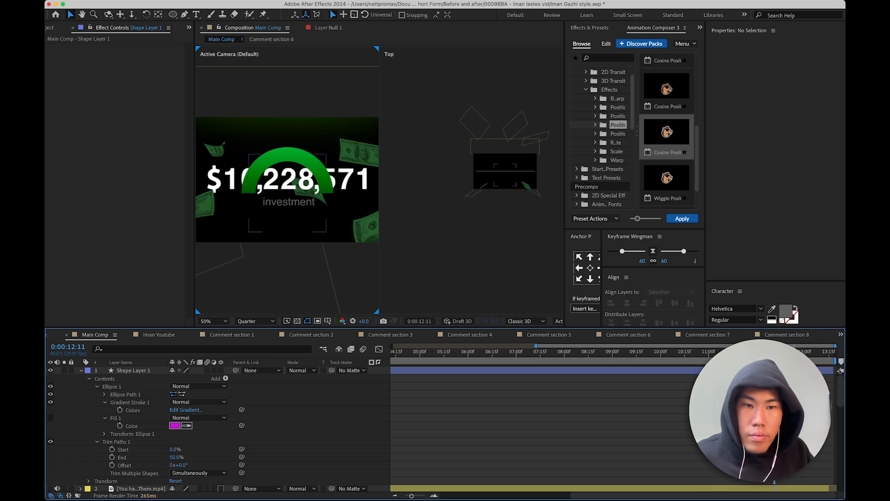
{"action": "left_click", "coordinate": [700, 371]}
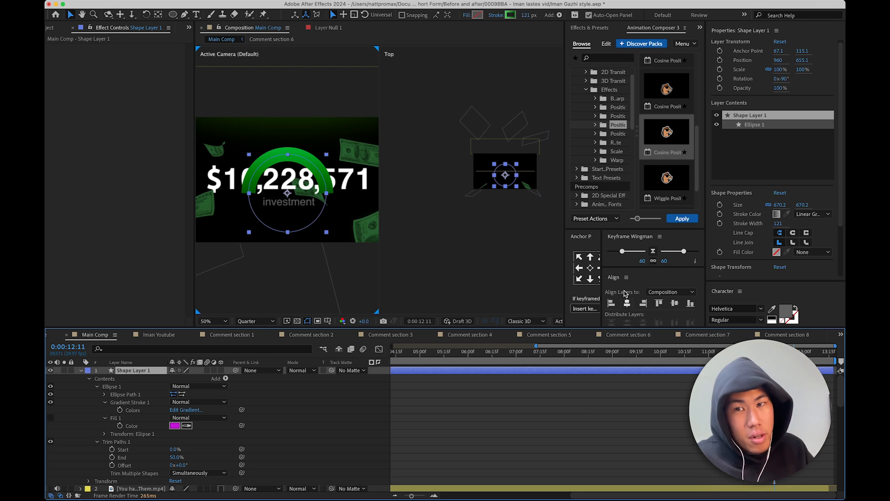
{"action": "left_click_drag", "start_coordinate": [783, 69], "coordinate": [729, 111]}
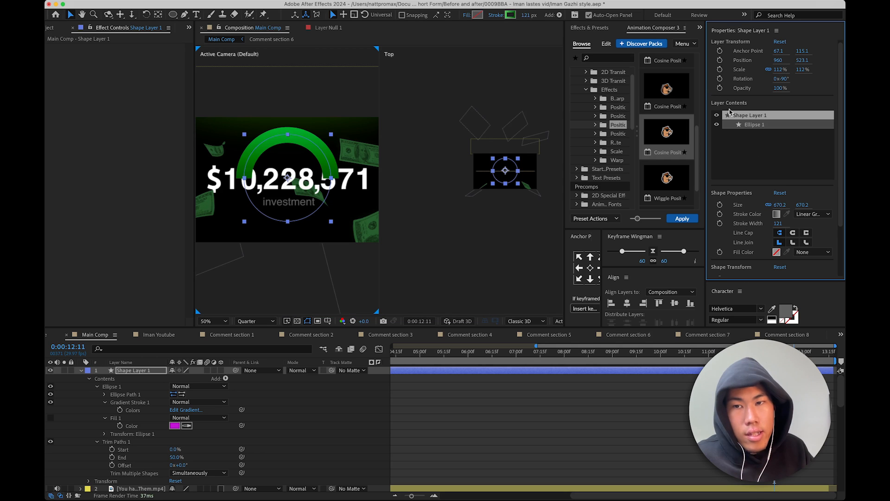
- Make Shape Layer 1 a 3D layer, push it behind the counter to Z position 21, and check it through Camera 7
{"action": "left_click", "coordinate": [82, 371]}
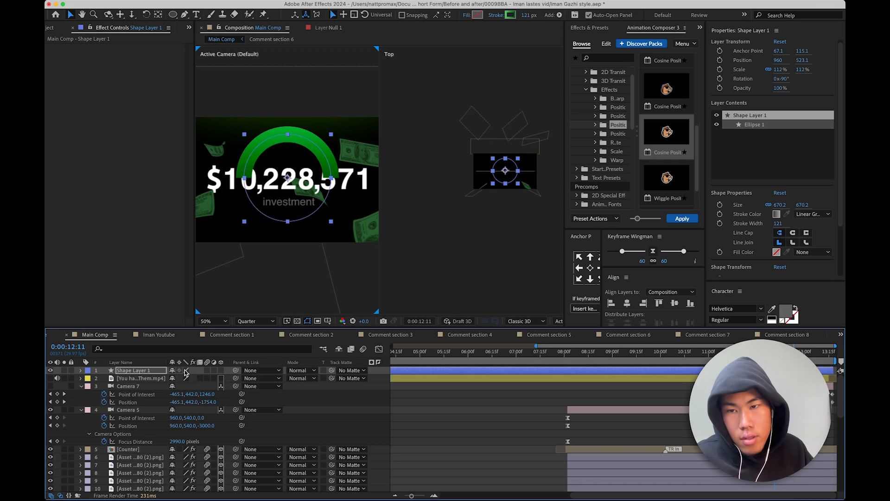
{"action": "left_click", "coordinate": [221, 371]}
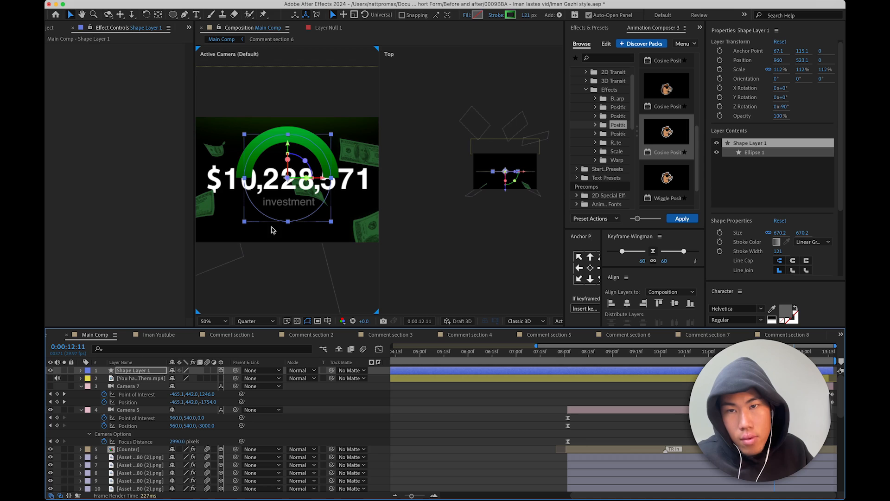
{"action": "left_click_drag", "start_coordinate": [545, 189], "coordinate": [541, 186]}
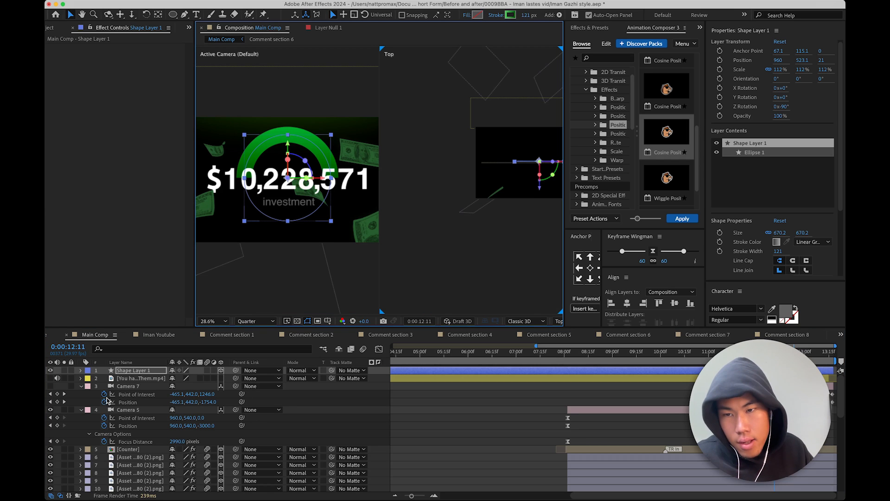
{"action": "left_click", "coordinate": [50, 386]}
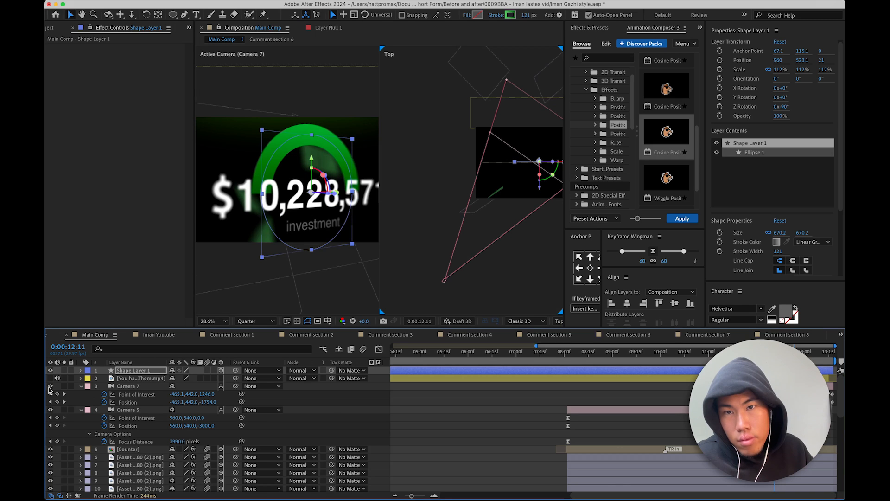
{"action": "left_click", "coordinate": [50, 387]}
- Set the arch's stroke width to 107 and lower the arch to a Y position of 531.2
{"action": "left_click_drag", "start_coordinate": [777, 251], "coordinate": [768, 255]}
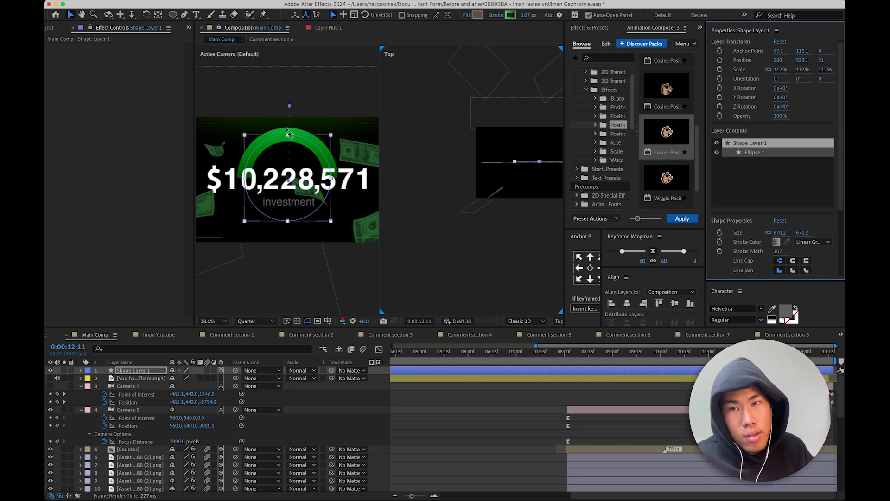
{"action": "left_click", "coordinate": [711, 371]}
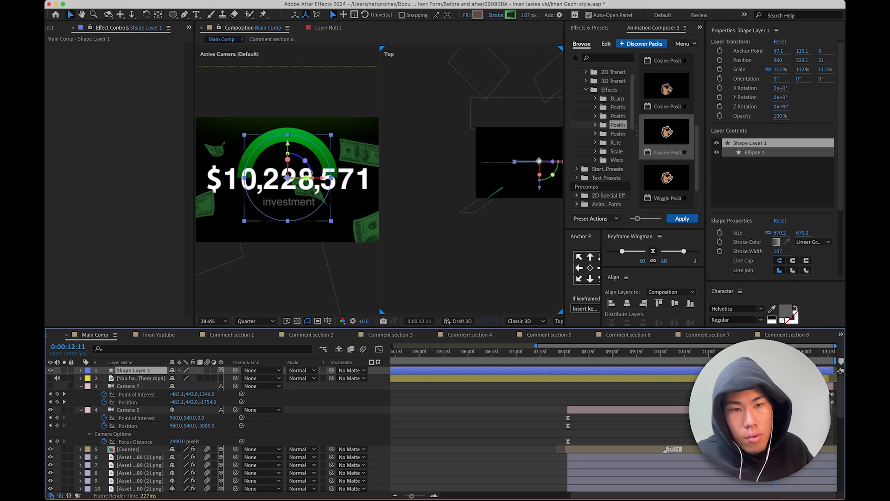
{"action": "left_click_drag", "start_coordinate": [288, 143], "coordinate": [288, 146]}
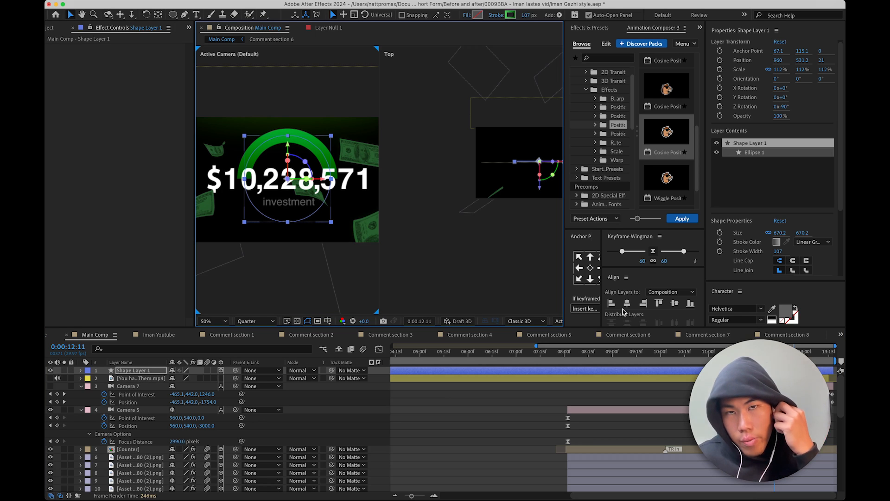
{"action": "left_click", "coordinate": [483, 414]}
{"action": "scroll", "coordinate": [320, 222], "scroll_direction": "up", "scroll_amount": 1}
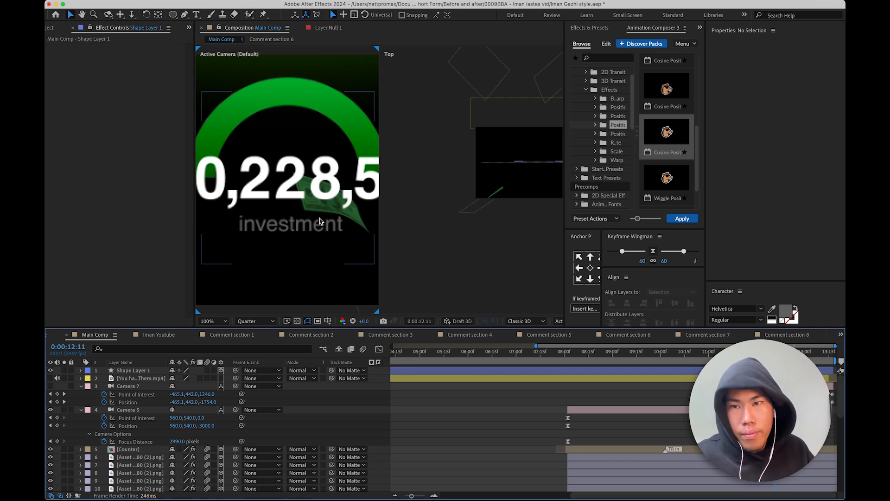
{"action": "left_click_drag", "start_coordinate": [374, 188], "coordinate": [359, 169]}
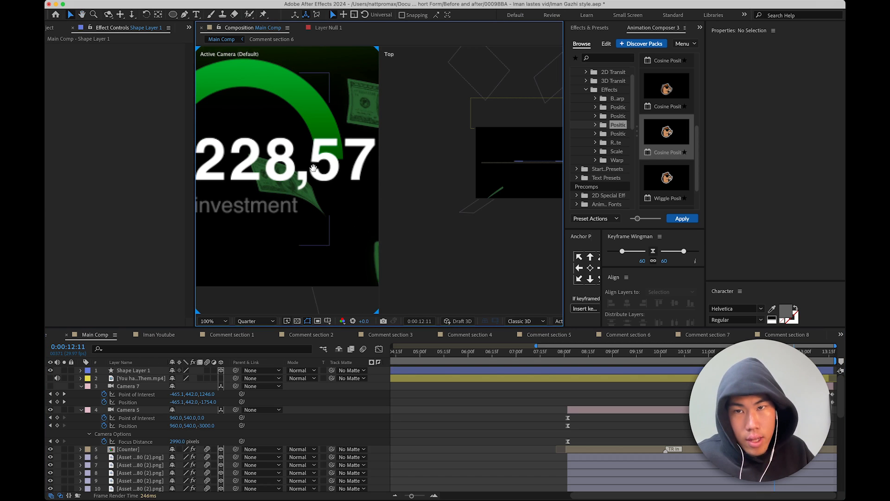
{"action": "left_click_drag", "start_coordinate": [364, 213], "coordinate": [348, 210]}
- Split the arch layer at 0:00:11:13 and delete its earlier part
{"action": "left_click_drag", "start_coordinate": [770, 351], "coordinate": [729, 352]}
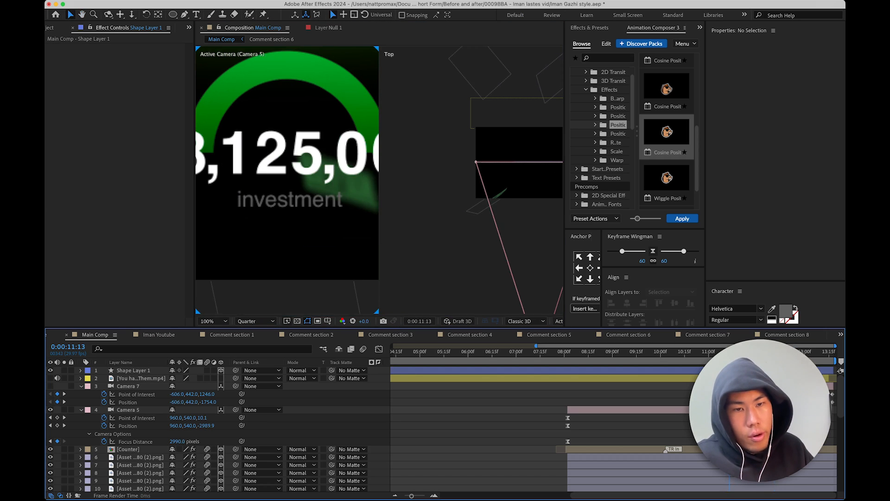
{"action": "left_click", "coordinate": [731, 370]}
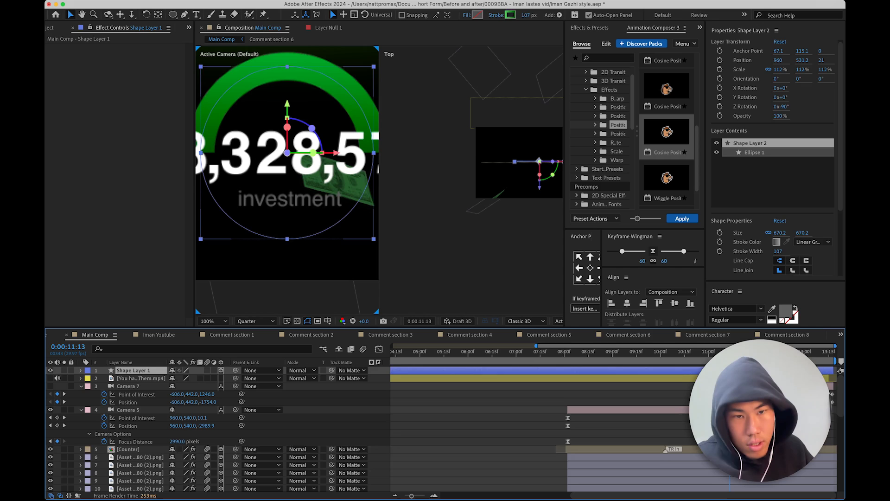
{"action": "key", "text": "super+shift+d"}
{"action": "left_click", "coordinate": [719, 379]}
{"action": "key", "text": "Delete"}
- Move Shape Layer 2 down the layer stack to directly above the Counter layer
{"action": "left_click_drag", "start_coordinate": [145, 372], "coordinate": [141, 430]}
{"action": "scroll", "coordinate": [269, 153], "scroll_direction": "down", "scroll_amount": 1}
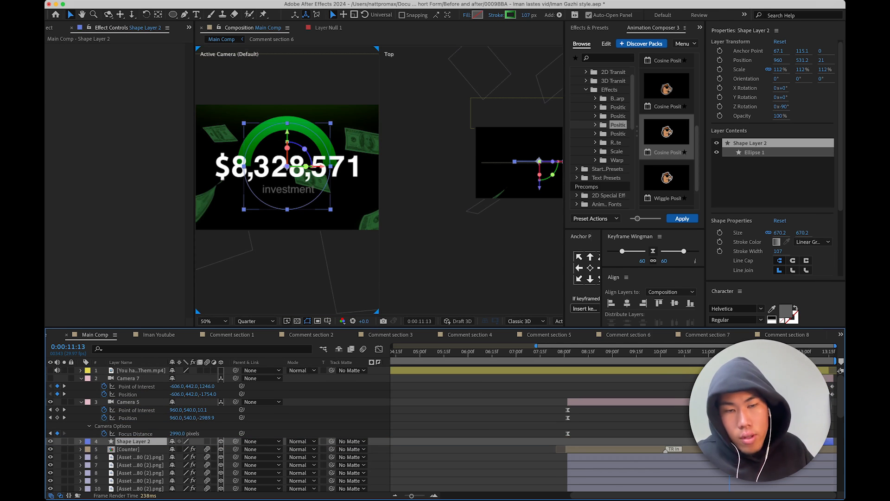
{"action": "left_click", "coordinate": [666, 419]}
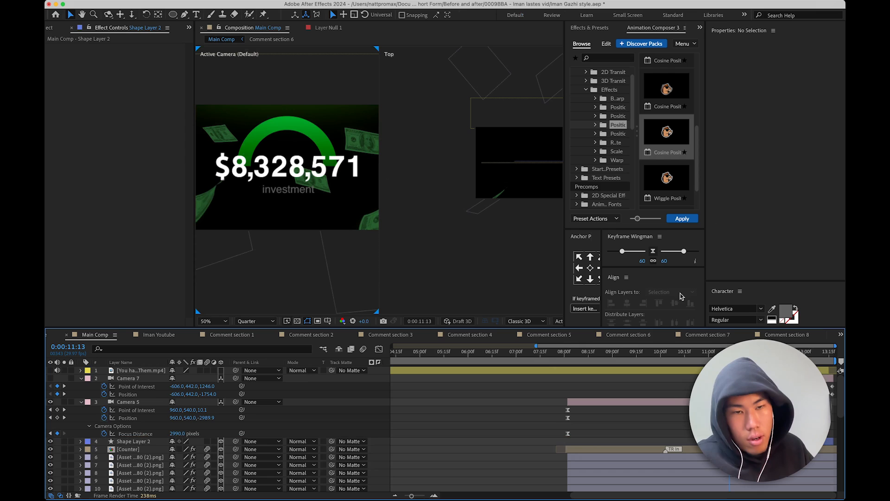
- Draw a rectangular mask on Shape Layer 2 over the arch's lower ends, spanning the counter number and the word "investment"
{"action": "left_click", "coordinate": [320, 201]}
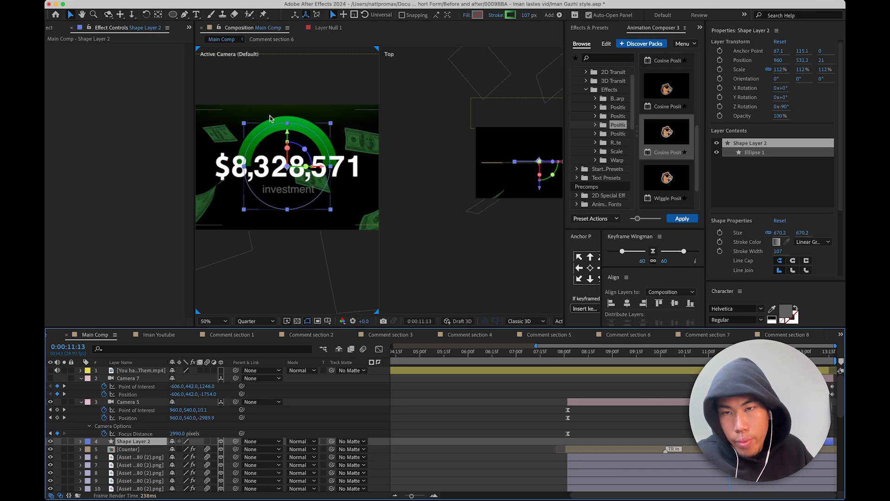
{"action": "left_click_drag", "start_coordinate": [172, 14], "coordinate": [209, 26]}
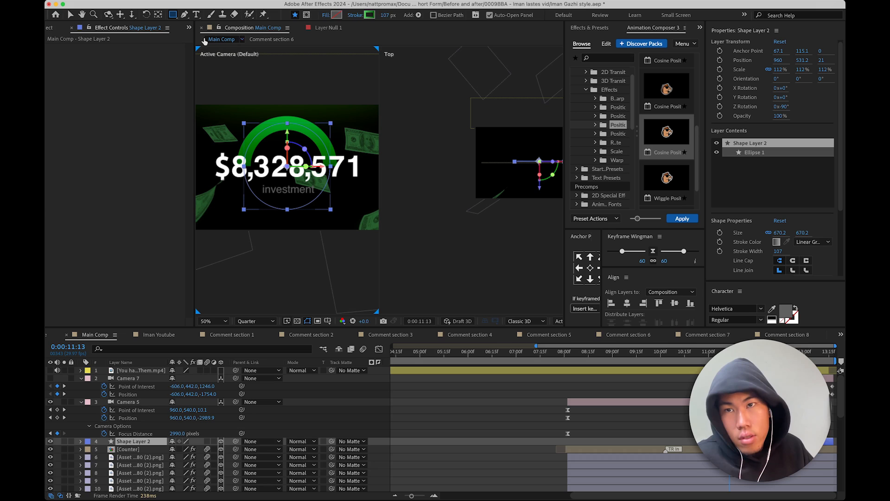
{"action": "left_click", "coordinate": [306, 15]}
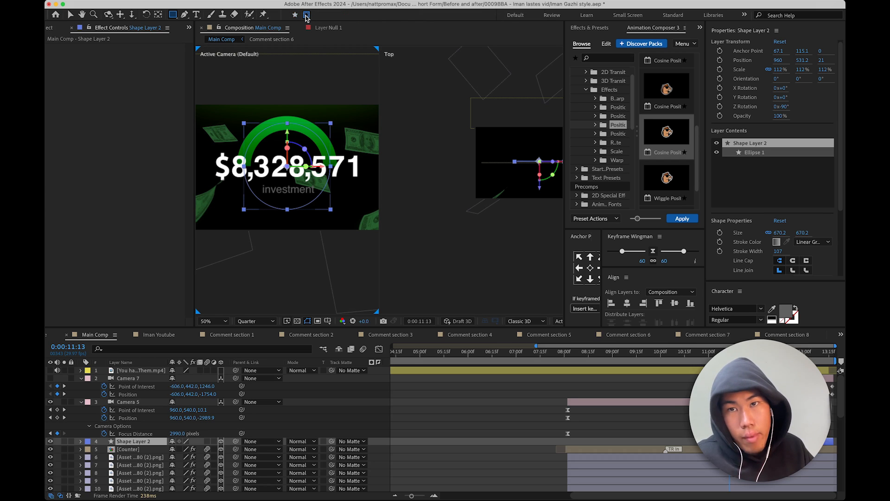
{"action": "left_click", "coordinate": [297, 15]}
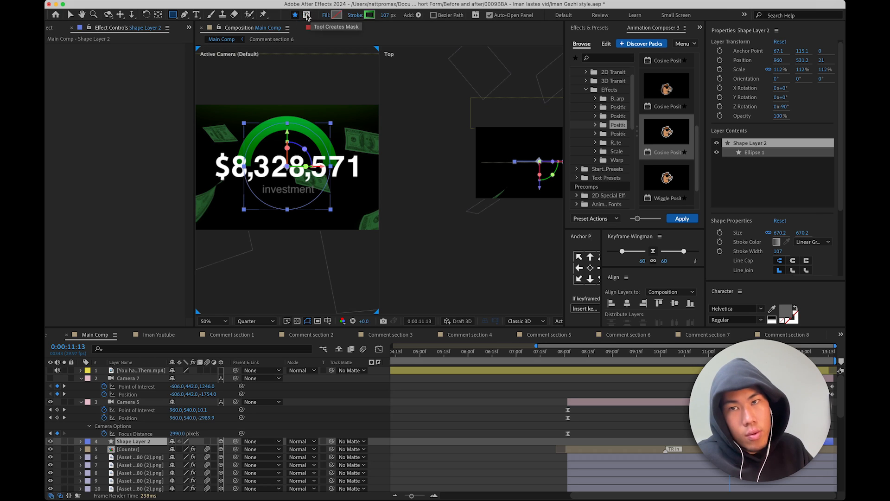
{"action": "left_click", "coordinate": [307, 14]}
{"action": "left_click_drag", "start_coordinate": [219, 157], "coordinate": [359, 208]}
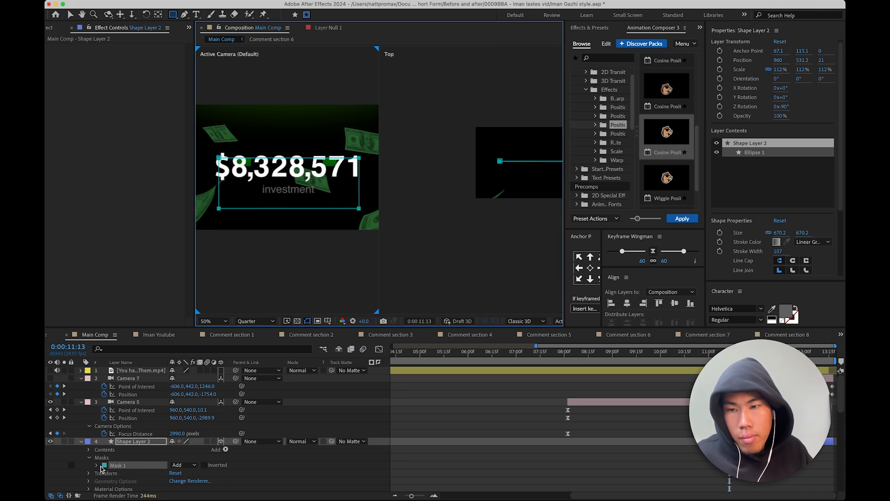
- Set Mask 1 of the arch layer to Subtract
{"action": "left_click", "coordinate": [194, 465]}
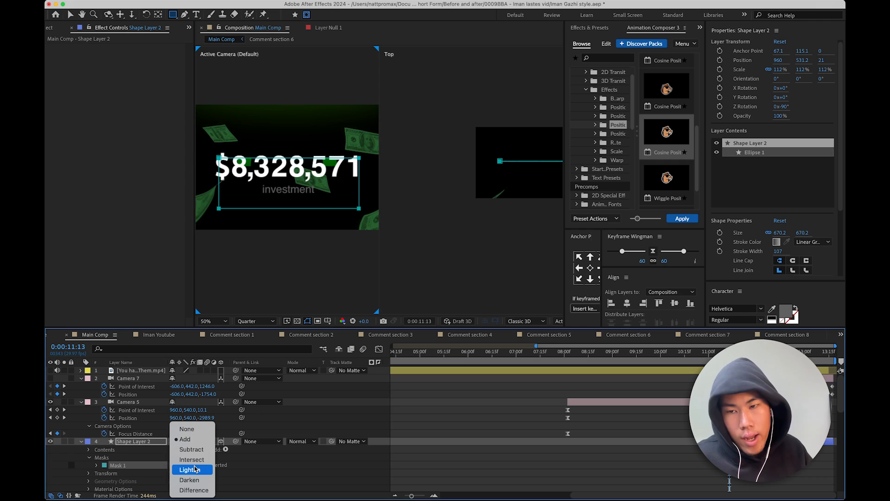
{"action": "left_click", "coordinate": [258, 464]}
{"action": "left_click", "coordinate": [204, 465]}
{"action": "left_click", "coordinate": [188, 465]}
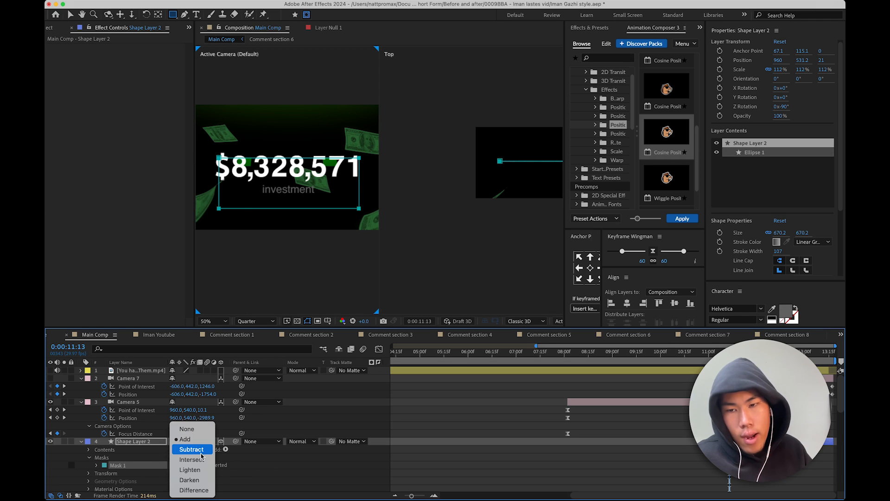
{"action": "left_click", "coordinate": [192, 448]}
- Set the feather of Mask 1 to 36 pixels to soften the arch's lower ends
{"action": "left_click", "coordinate": [99, 466]}
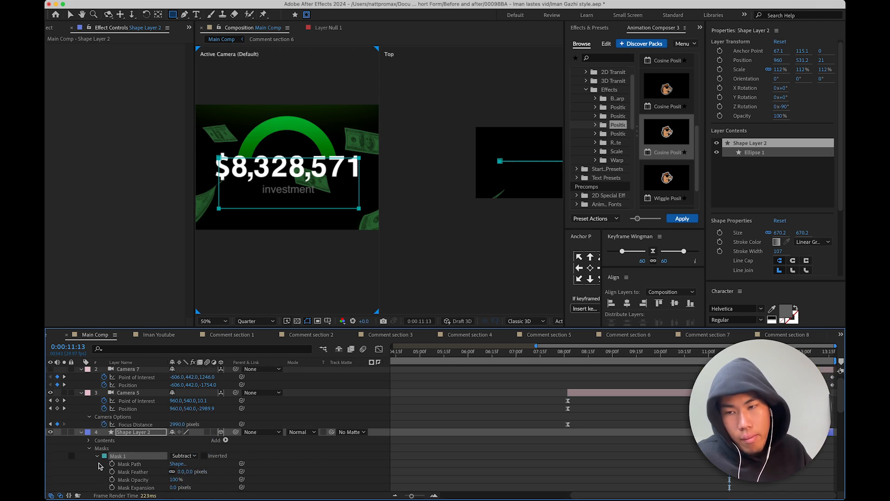
{"action": "scroll", "coordinate": [167, 444], "scroll_direction": "down", "scroll_amount": 2}
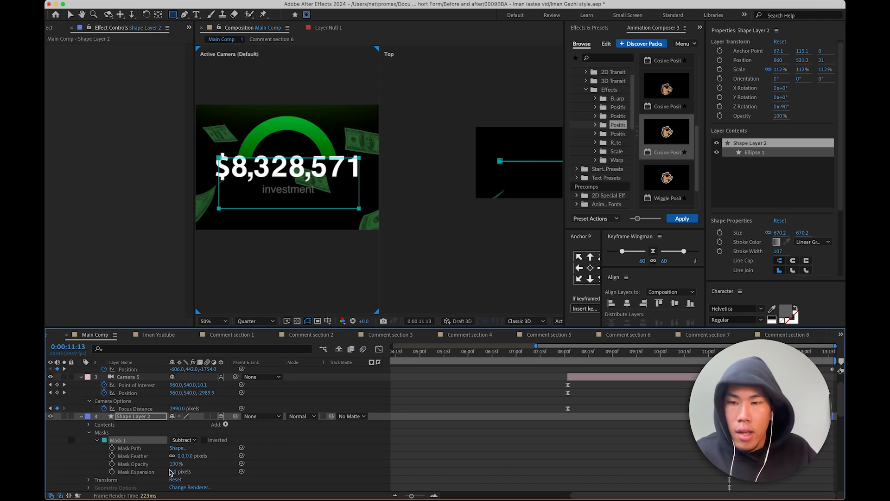
{"action": "left_click_drag", "start_coordinate": [189, 456], "coordinate": [206, 456]}
{"action": "scroll", "coordinate": [352, 142], "scroll_direction": "up", "scroll_amount": 1}
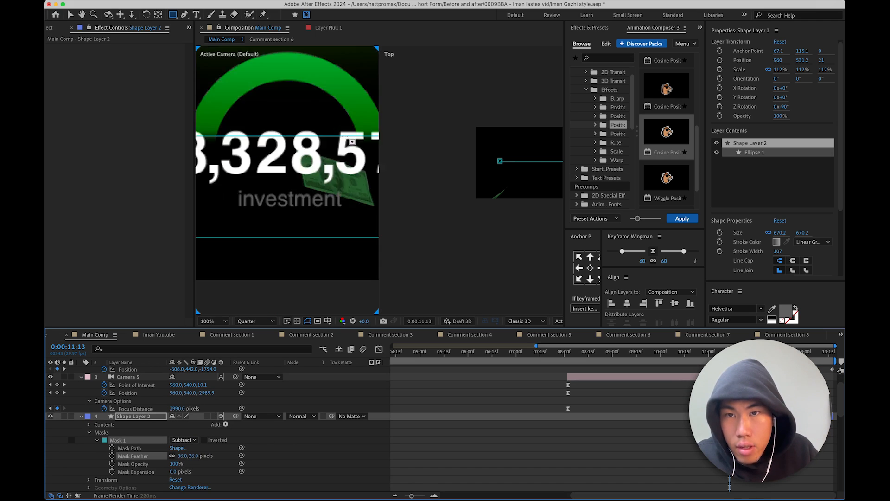
{"action": "left_click_drag", "start_coordinate": [348, 154], "coordinate": [297, 153]}
{"action": "left_click", "coordinate": [297, 154]}
{"action": "key", "text": "super+z"}
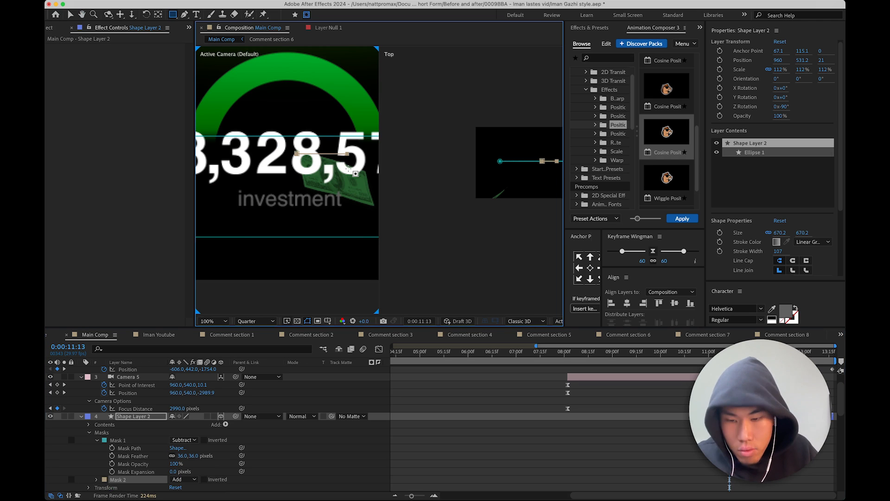
{"action": "key", "text": "super+z"}
- Increase the feather of Mask 1 to 89 pixels and check how the arch's ends fade behind the counter
{"action": "key", "text": "v"}
{"action": "left_click_drag", "start_coordinate": [182, 455], "coordinate": [217, 455]}
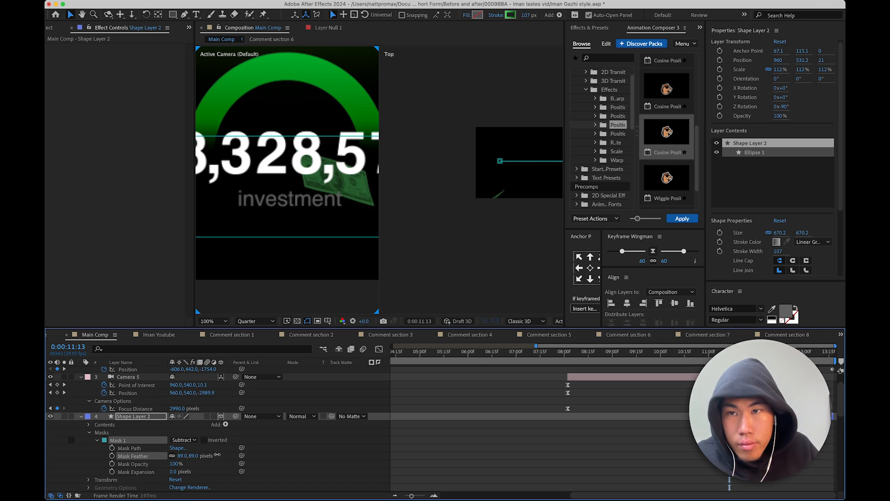
{"action": "left_click", "coordinate": [250, 452]}
{"action": "scroll", "coordinate": [247, 132], "scroll_direction": "down", "scroll_amount": 1}
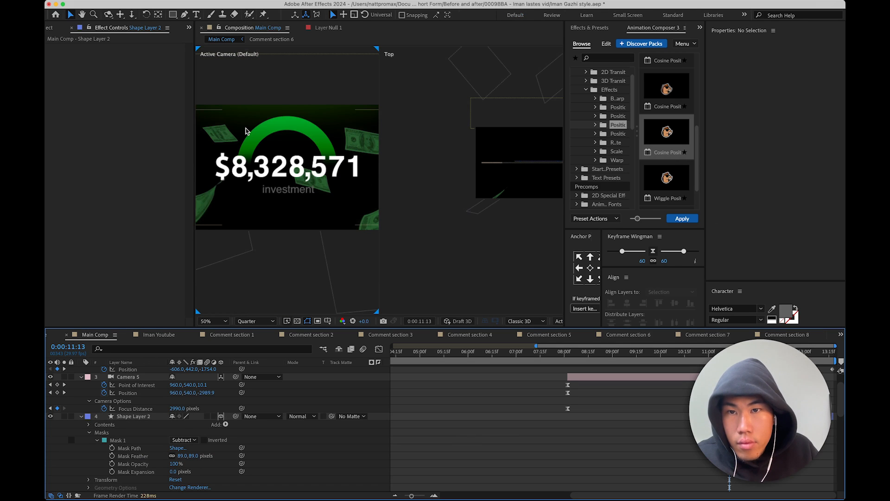
{"action": "scroll", "coordinate": [246, 132], "scroll_direction": "up", "scroll_amount": 1}
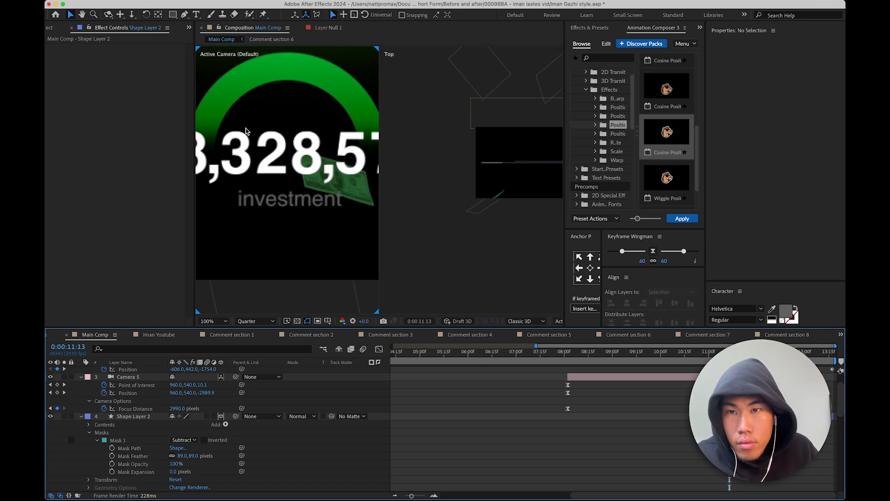
{"action": "left_click", "coordinate": [82, 416]}
{"action": "scroll", "coordinate": [729, 480], "scroll_direction": "up", "scroll_amount": 2}
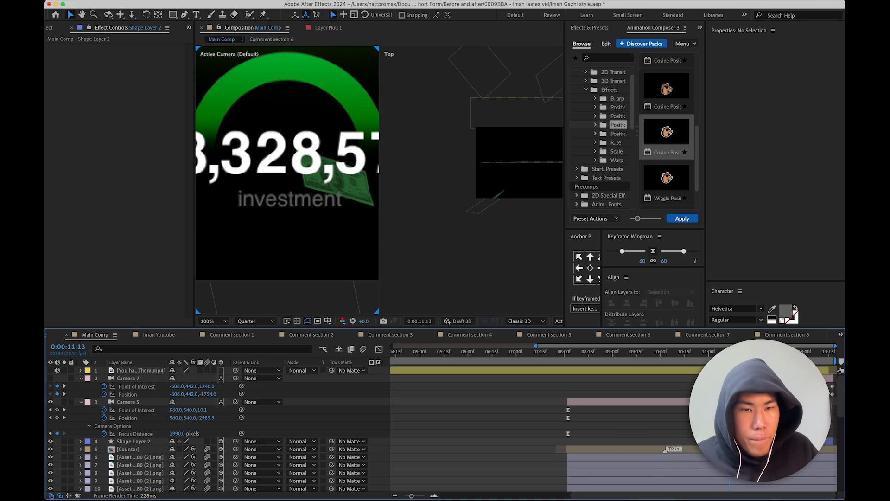
- Start keyframing the End value of Trim Paths 1 on Shape Layer 2 at 0:00:11:13
{"action": "left_click", "coordinate": [333, 81]}
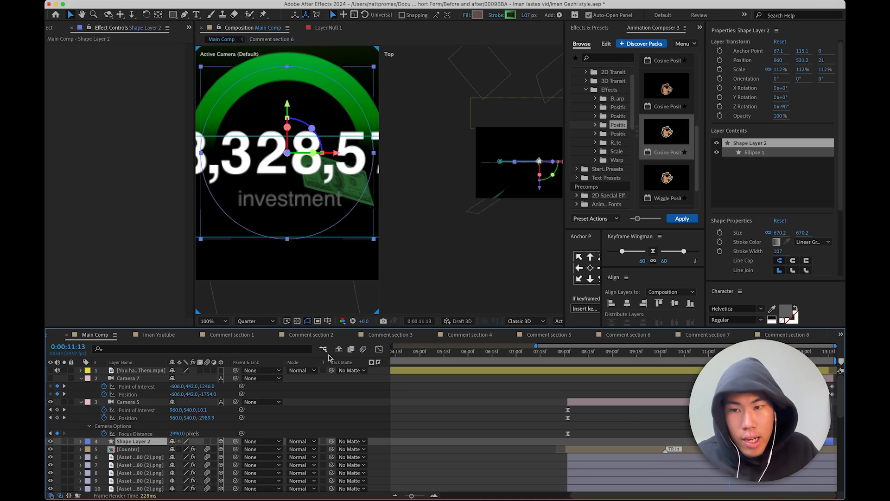
{"action": "left_click", "coordinate": [81, 441]}
{"action": "scroll", "coordinate": [101, 439], "scroll_direction": "down", "scroll_amount": 2}
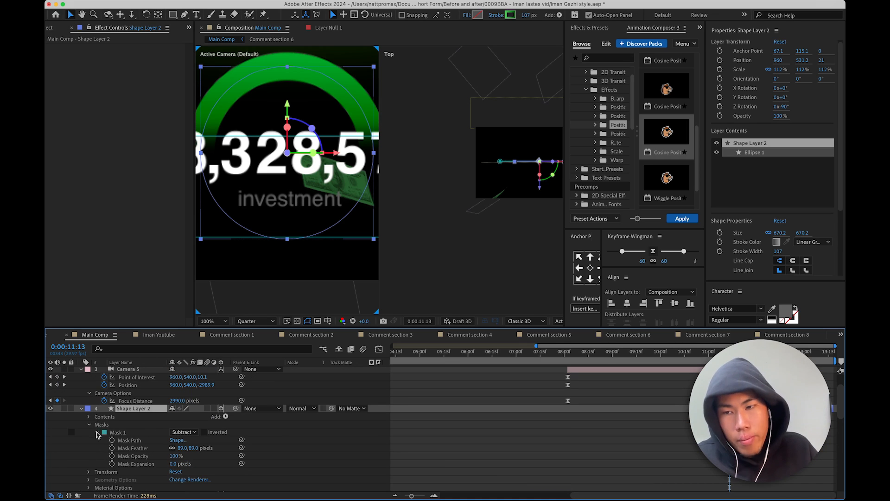
{"action": "left_click", "coordinate": [98, 432]}
{"action": "left_click", "coordinate": [90, 424]}
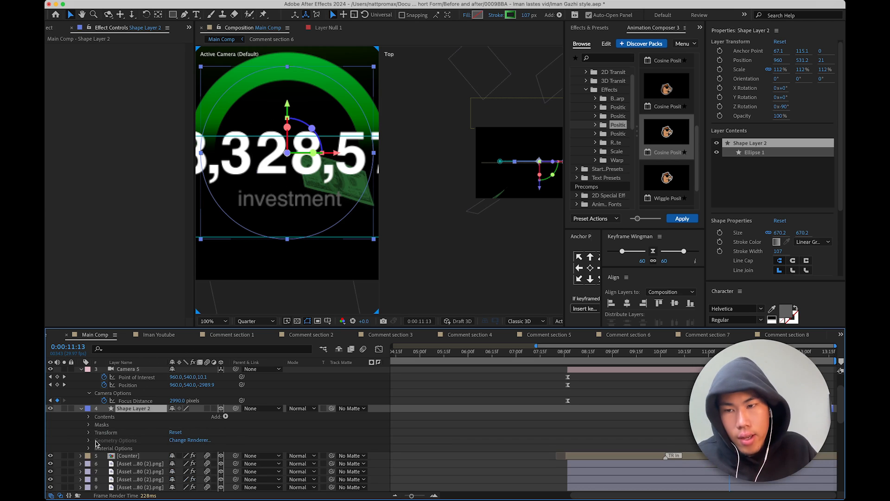
{"action": "left_click", "coordinate": [88, 416]}
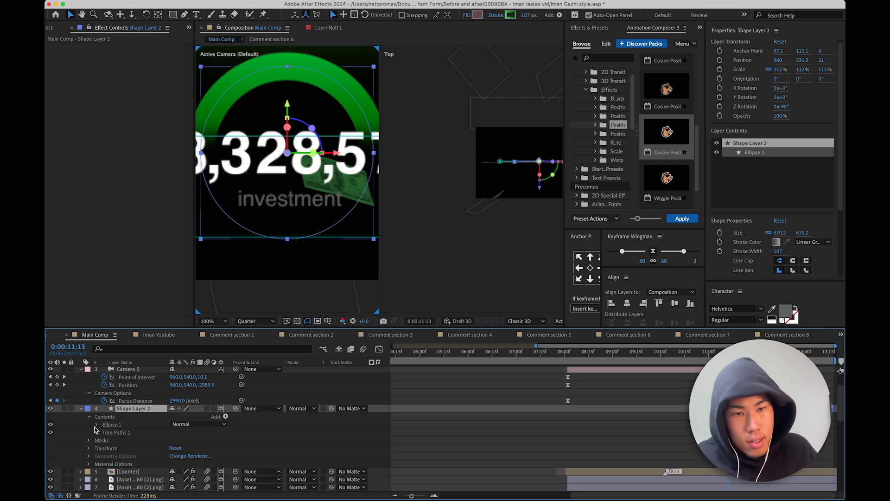
{"action": "left_click", "coordinate": [110, 433]}
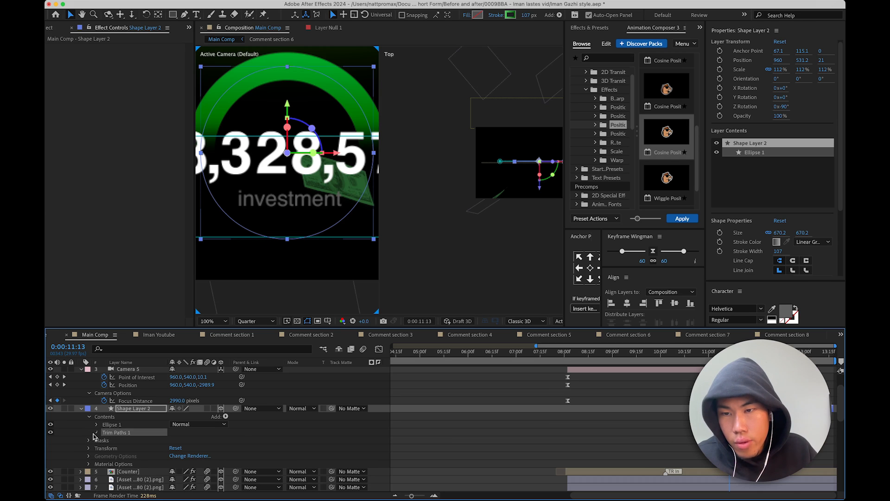
{"action": "left_click", "coordinate": [96, 432]}
{"action": "left_click", "coordinate": [112, 448]}
- Add a 50% keyframe for the End of Trim Paths 1 at 0:00:13:17
{"action": "left_click_drag", "start_coordinate": [729, 354], "coordinate": [833, 362]}
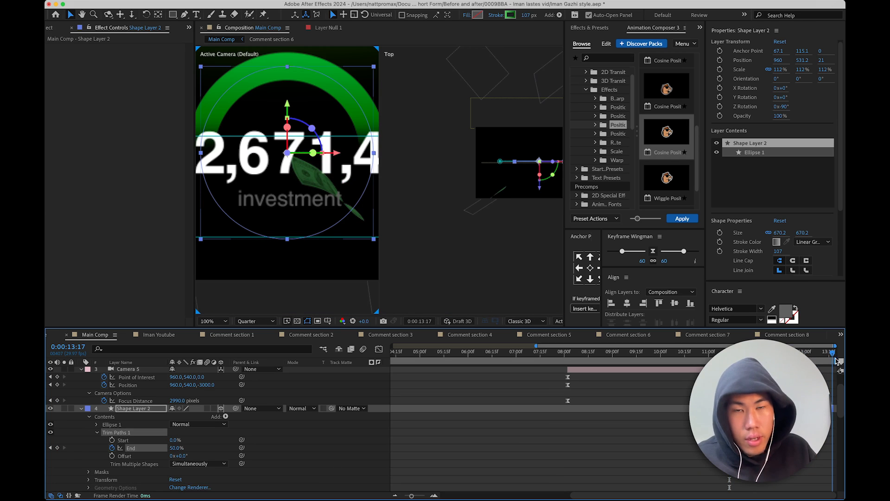
{"action": "left_click", "coordinate": [57, 447]}
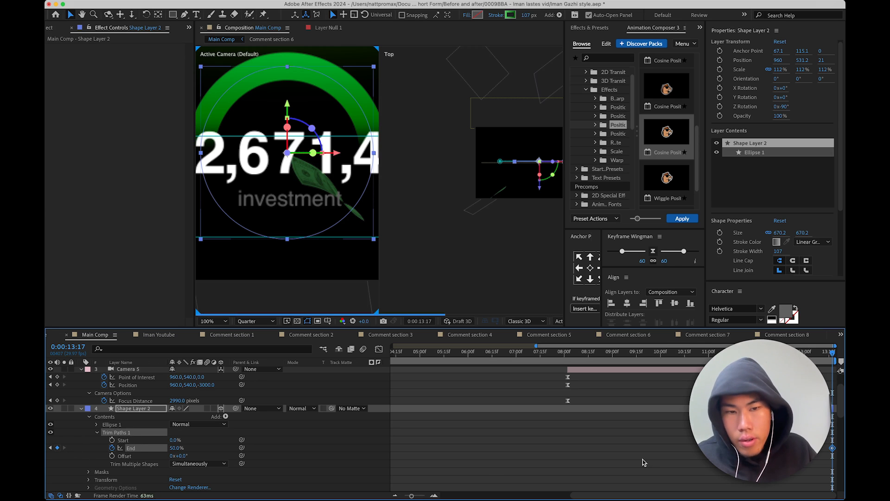
{"action": "left_click", "coordinate": [617, 463]}
- Set the arch's Trim Paths End to 0% at 0:00:11:13 and preview the arch drawing on
{"action": "left_click_drag", "start_coordinate": [732, 353], "coordinate": [730, 353]}
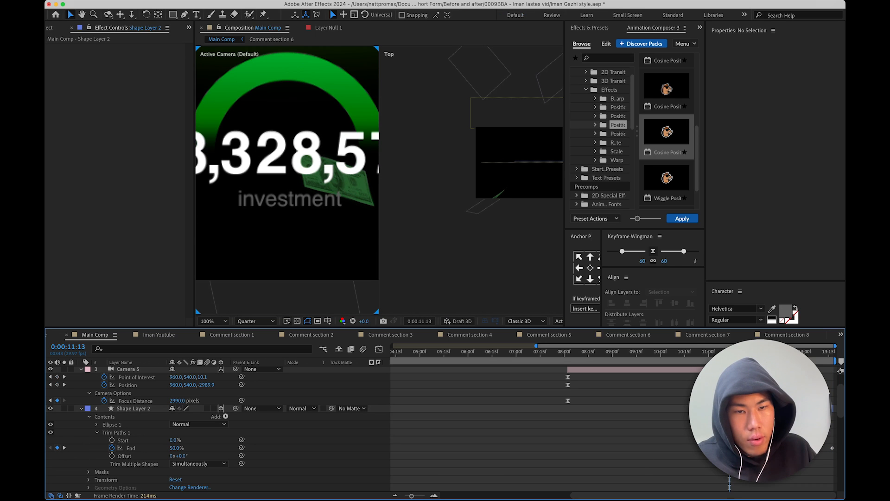
{"action": "left_click", "coordinate": [134, 409]}
{"action": "left_click", "coordinate": [177, 447]}
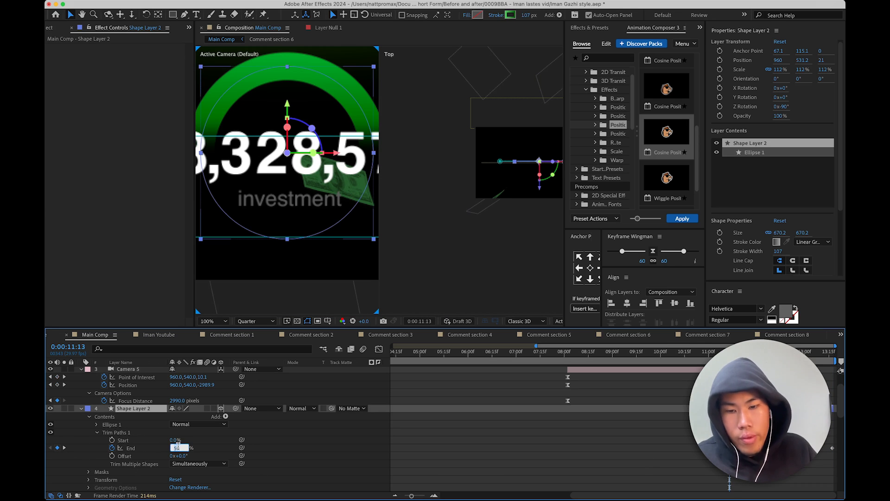
{"action": "key", "text": "Return"}
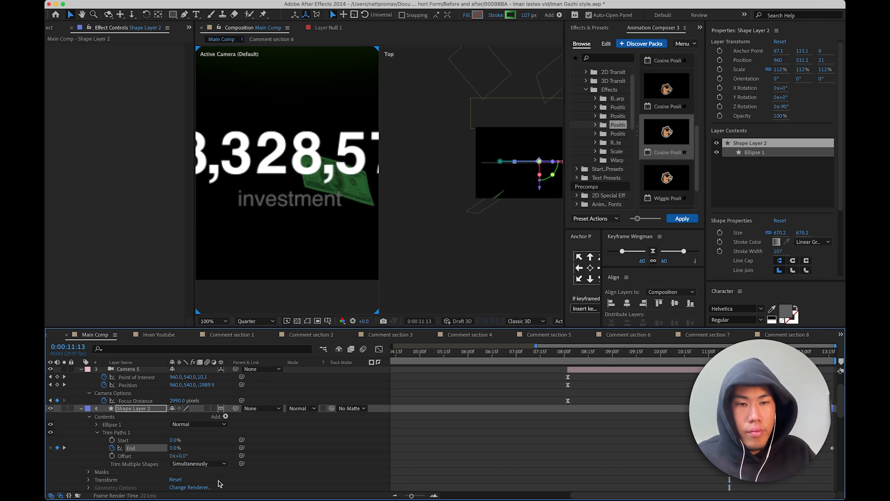
{"action": "key", "text": "space"}
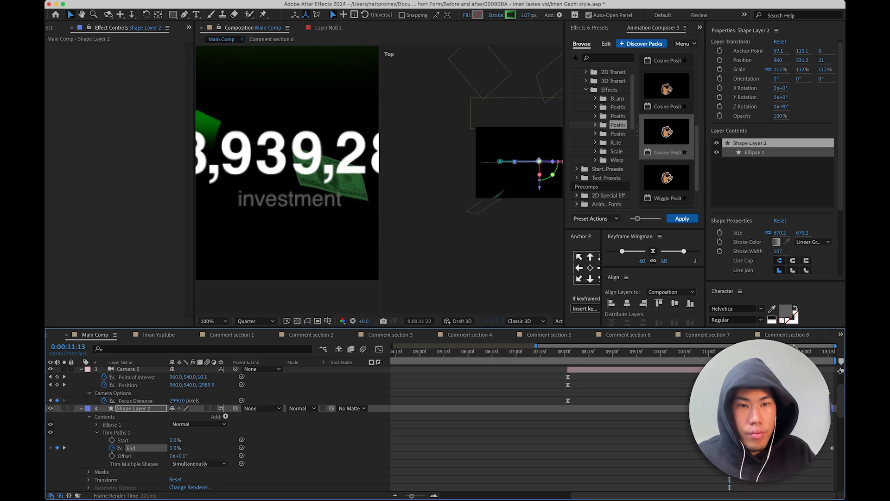
{"action": "key", "text": "space"}
{"action": "left_click_drag", "start_coordinate": [749, 363], "coordinate": [822, 364]}
- Apply Easy Ease to both Trim Paths End keyframes of the arch
{"action": "scroll", "coordinate": [450, 417], "scroll_direction": "up", "scroll_amount": 3}
{"action": "left_click", "coordinate": [460, 407]}
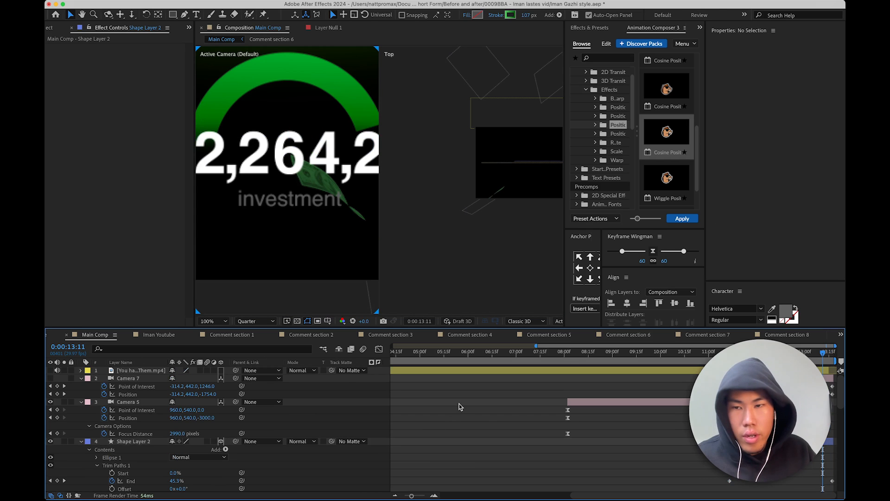
{"action": "left_click_drag", "start_coordinate": [688, 471], "coordinate": [838, 488]}
{"action": "key", "text": "F9"}
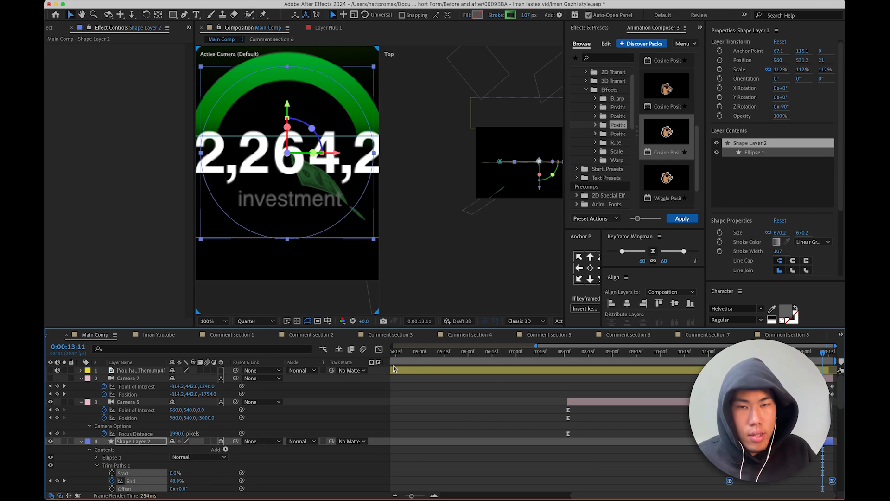
- Return to 0:00:11:13, turn Camera 7 back on and fit the whole frame in the composition view
{"action": "left_click", "coordinate": [527, 401]}
{"action": "key", "text": "j"}
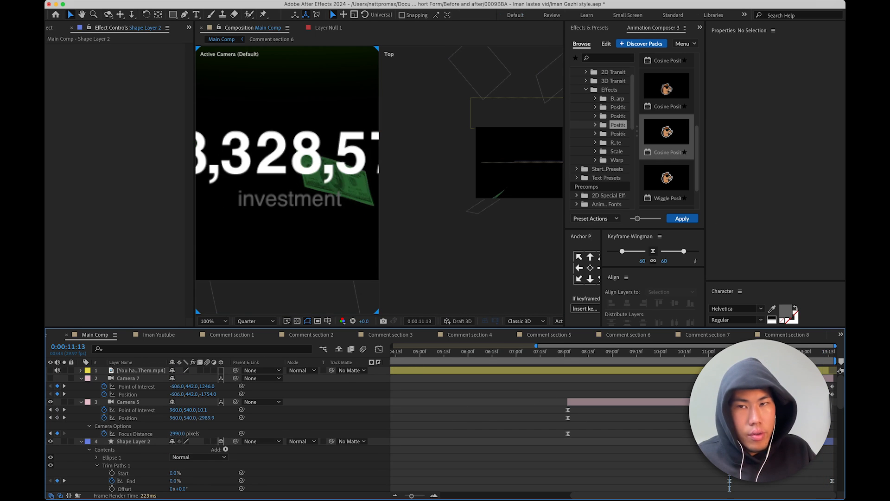
{"action": "left_click", "coordinate": [50, 379]}
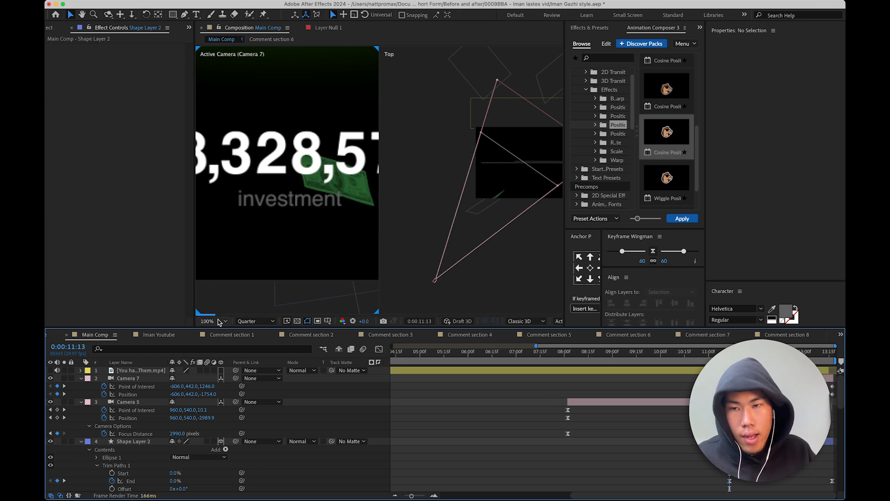
{"action": "left_click", "coordinate": [215, 321]}
{"action": "left_click", "coordinate": [222, 330]}
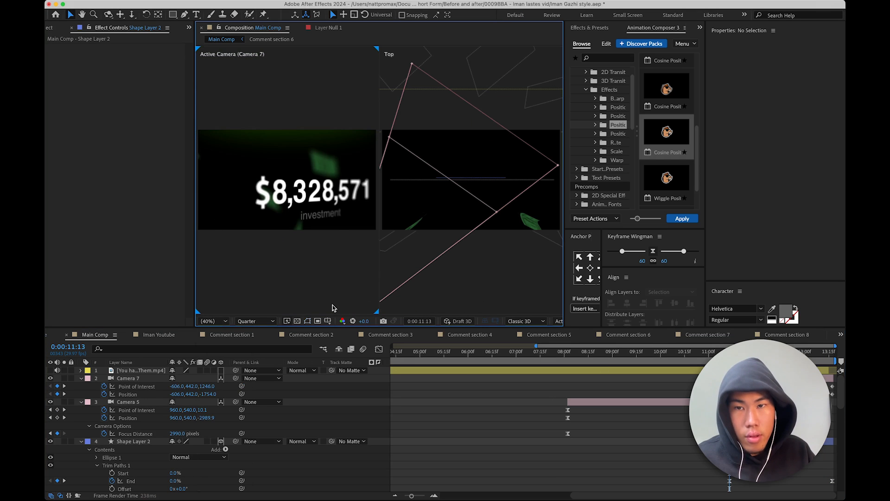
- Play the scene through Camera 7 from 0:00:11:03, show the full timeline and scrub to 0:00:13:05
{"action": "key", "text": "space"}
{"action": "key", "text": "space"}
{"action": "left_click", "coordinate": [713, 354]}
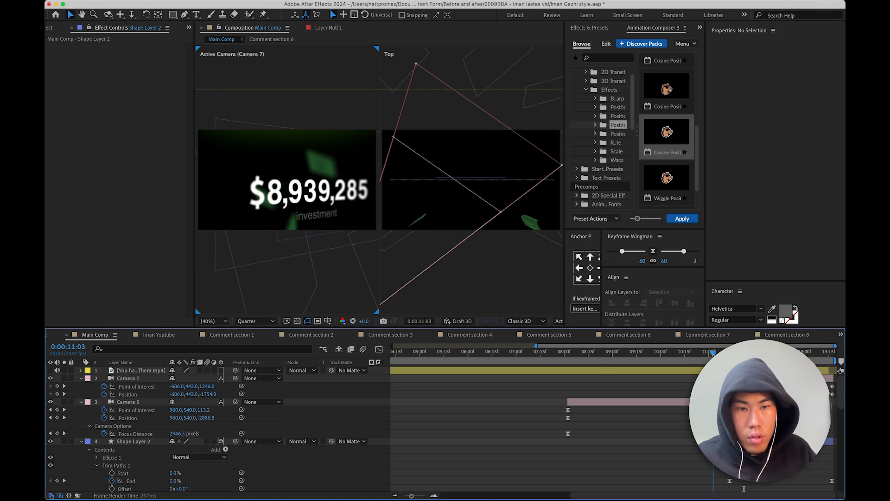
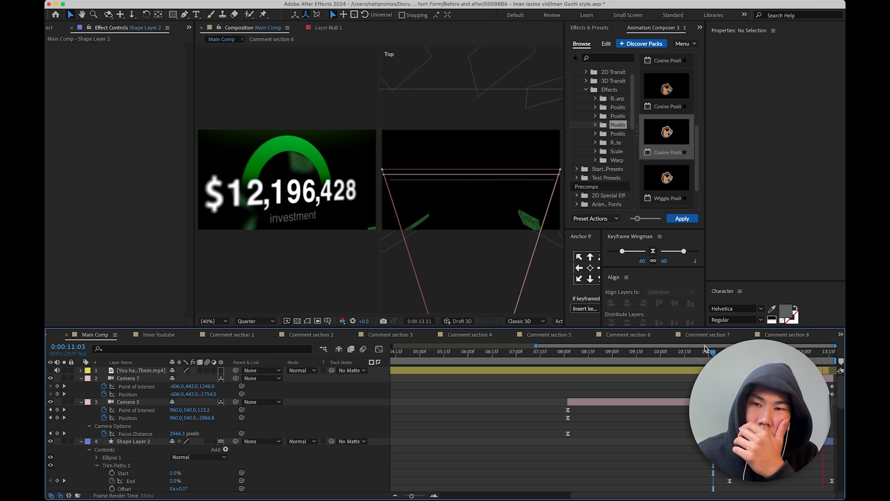
{"action": "key", "text": "space"}
{"action": "left_click_drag", "start_coordinate": [705, 349], "coordinate": [843, 498]}
{"action": "left_click", "coordinate": [764, 352]}
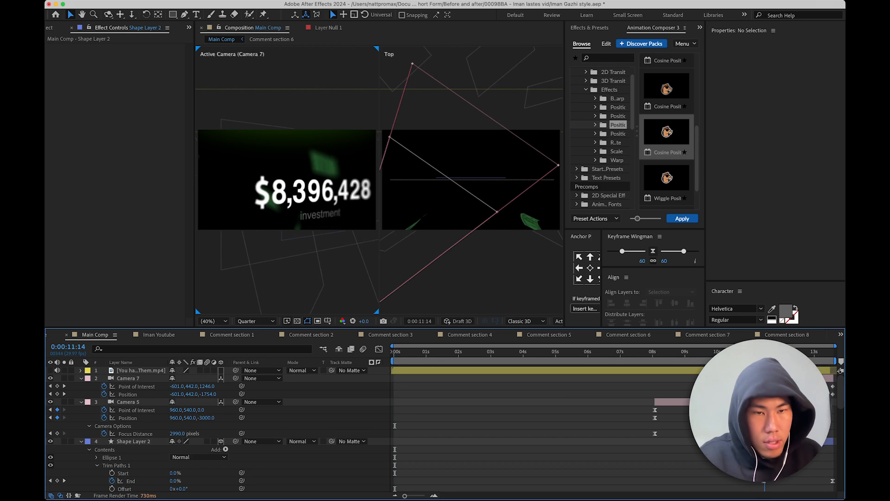
{"action": "left_click_drag", "start_coordinate": [765, 351], "coordinate": [819, 352]}
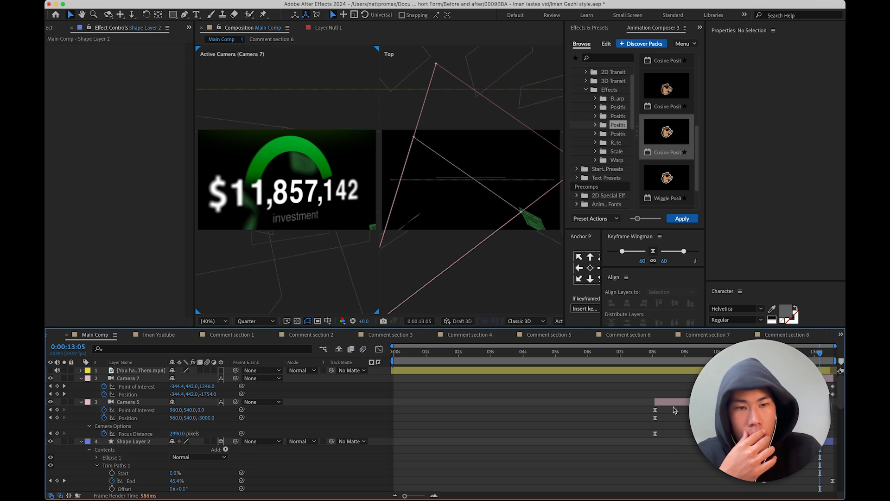
- Widen the Animation Composer area and browse its precomp categories, including Essential Typography, Cinematic Titles and Icons, for a usable element
{"action": "left_click_drag", "start_coordinate": [564, 156], "coordinate": [487, 139]}
{"action": "left_click", "coordinate": [509, 90]}
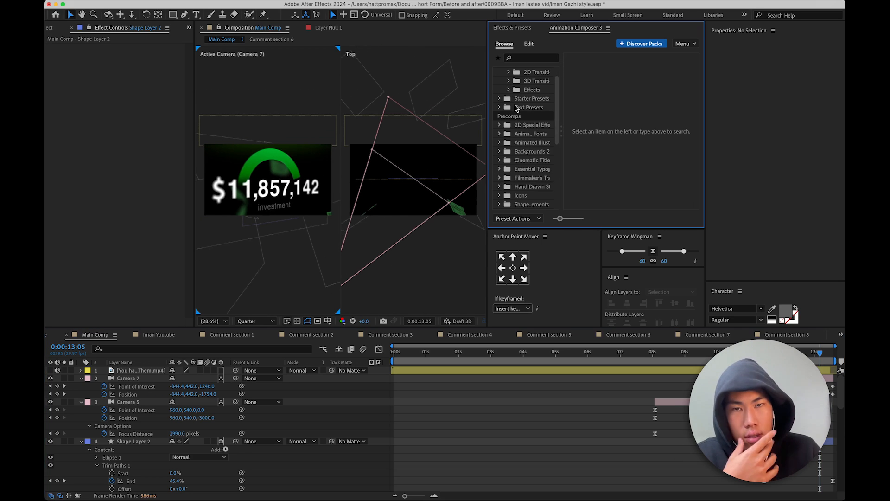
{"action": "left_click", "coordinate": [533, 160]}
{"action": "left_click", "coordinate": [533, 143]}
{"action": "left_click", "coordinate": [537, 170]}
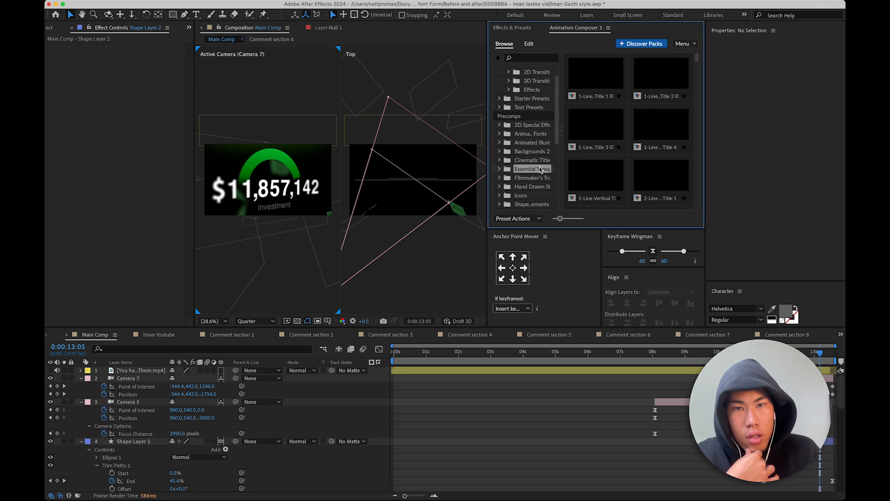
{"action": "left_click", "coordinate": [533, 151]}
{"action": "left_click", "coordinate": [541, 142]}
{"action": "scroll", "coordinate": [536, 191], "scroll_direction": "down", "scroll_amount": 3}
{"action": "left_click", "coordinate": [538, 144]}
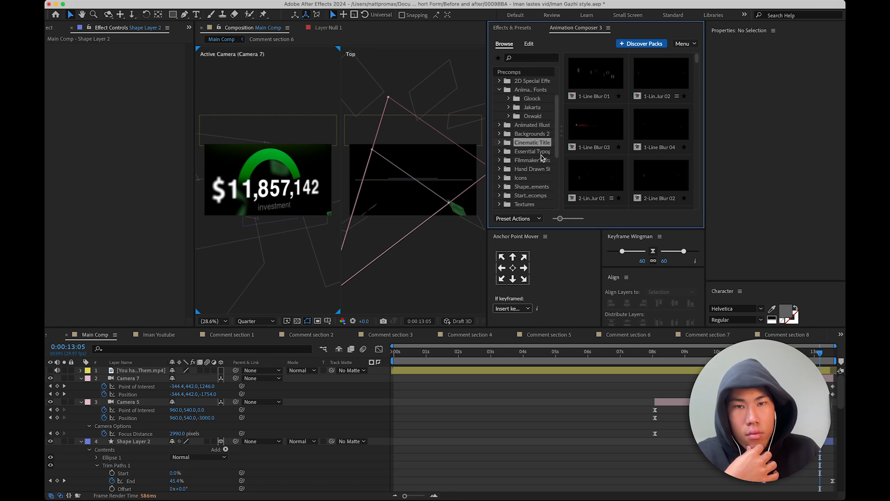
{"action": "left_click", "coordinate": [541, 153]}
{"action": "left_click", "coordinate": [541, 161]}
{"action": "left_click", "coordinate": [541, 169]}
{"action": "left_click", "coordinate": [530, 187]}
{"action": "left_click", "coordinate": [521, 178]}
- Look through the Icons collection and its subcategories, including Office, Resources and Symbols, for a people icon
{"action": "scroll", "coordinate": [612, 173], "scroll_direction": "down", "scroll_amount": 5}
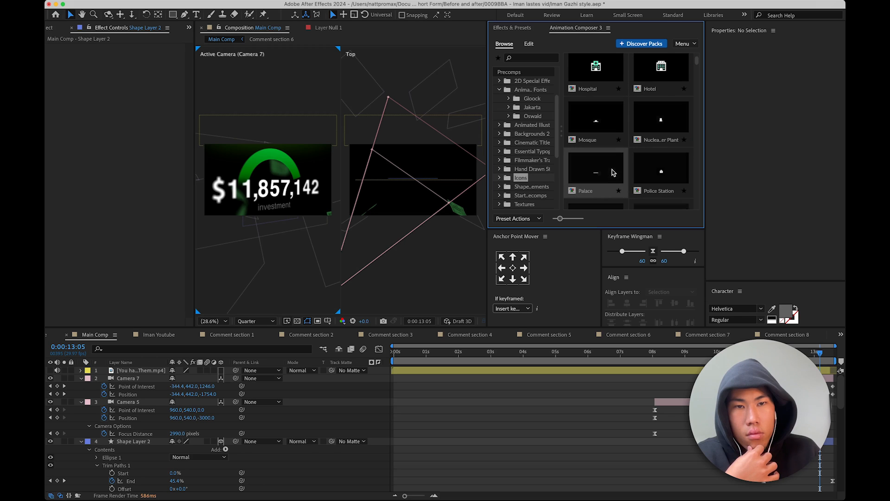
{"action": "scroll", "coordinate": [612, 172], "scroll_direction": "down", "scroll_amount": 5}
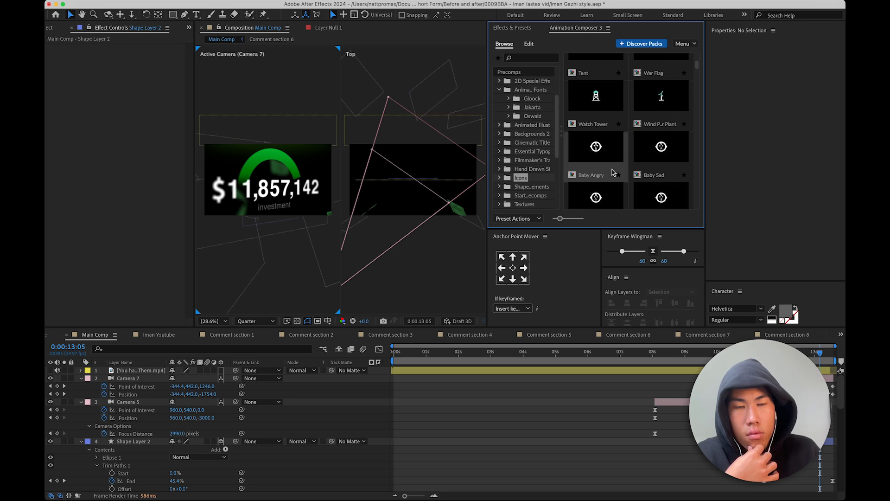
{"action": "left_click", "coordinate": [501, 178]}
{"action": "scroll", "coordinate": [528, 153], "scroll_direction": "down", "scroll_amount": 3}
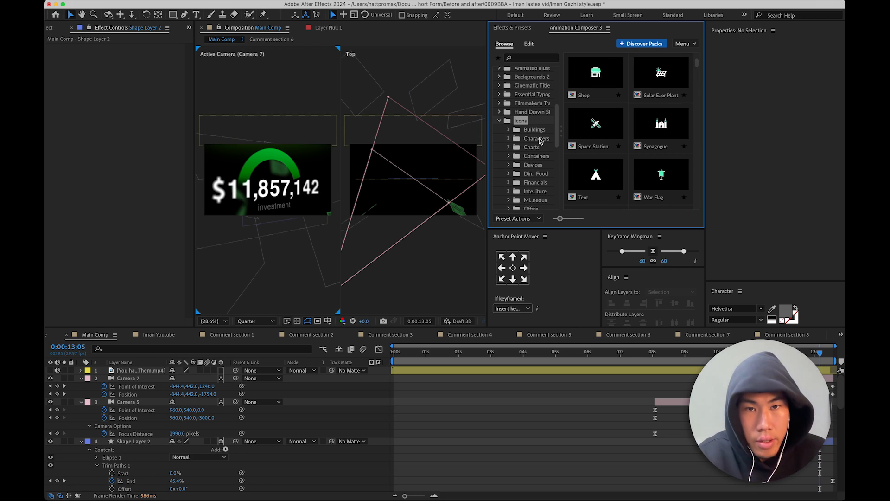
{"action": "scroll", "coordinate": [538, 153], "scroll_direction": "down", "scroll_amount": 2}
{"action": "left_click", "coordinate": [536, 176]}
{"action": "scroll", "coordinate": [604, 166], "scroll_direction": "down", "scroll_amount": 5}
{"action": "left_click", "coordinate": [534, 186]}
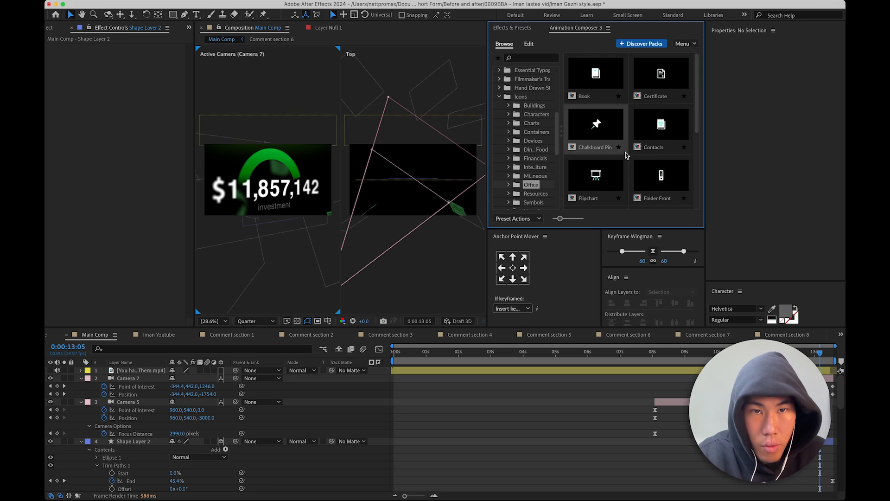
{"action": "scroll", "coordinate": [590, 160], "scroll_direction": "down", "scroll_amount": 5}
{"action": "left_click", "coordinate": [536, 194]}
{"action": "left_click", "coordinate": [534, 202]}
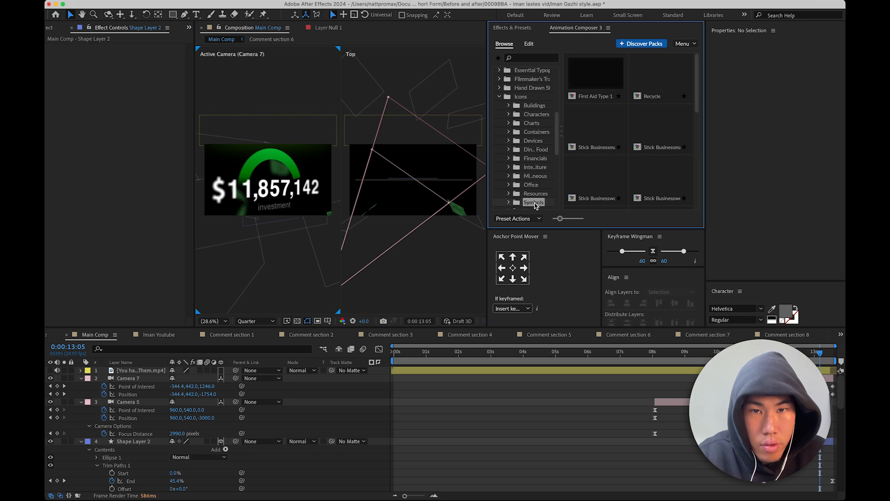
{"action": "scroll", "coordinate": [533, 186], "scroll_direction": "down", "scroll_amount": 2}
{"action": "scroll", "coordinate": [663, 176], "scroll_direction": "down", "scroll_amount": 3}
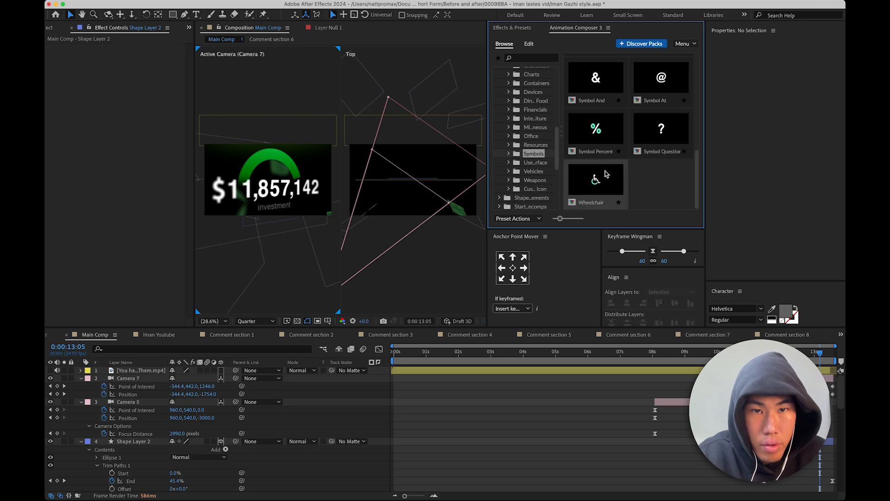
- Add the Audience precomp from the user interface icons to Main Comp at 0:00:13:05
{"action": "left_click", "coordinate": [535, 162]}
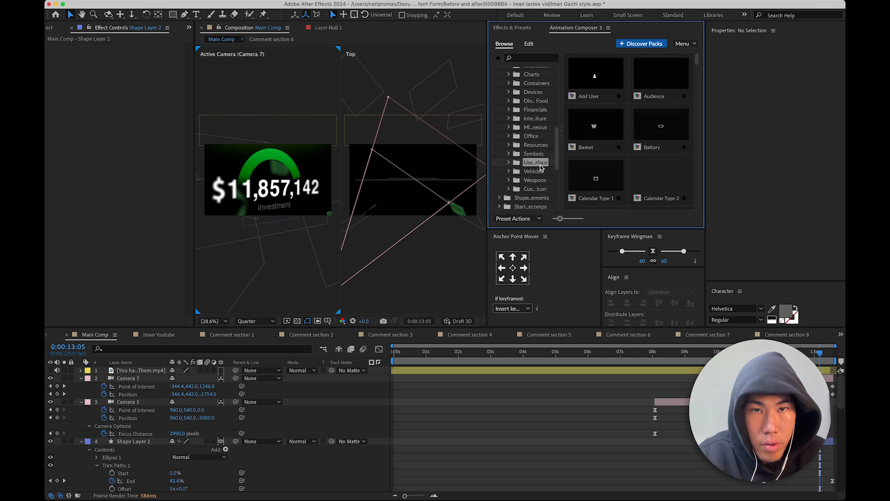
{"action": "left_click", "coordinate": [661, 76]}
{"action": "left_click", "coordinate": [689, 219]}
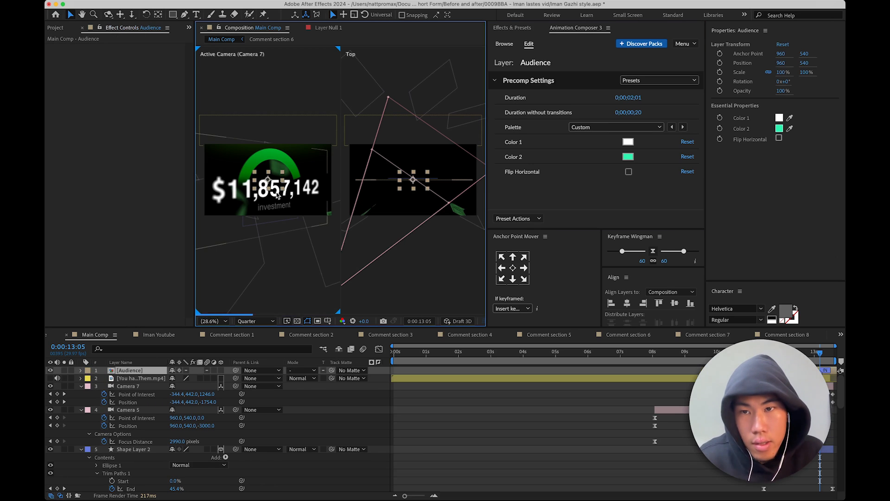
- Set the Audience icon's Color 2 to grey B5B5B5 and scrub the scene back to 0:00:11:27
{"action": "scroll", "coordinate": [302, 178], "scroll_direction": "up", "scroll_amount": 2}
{"action": "left_click", "coordinate": [779, 128]}
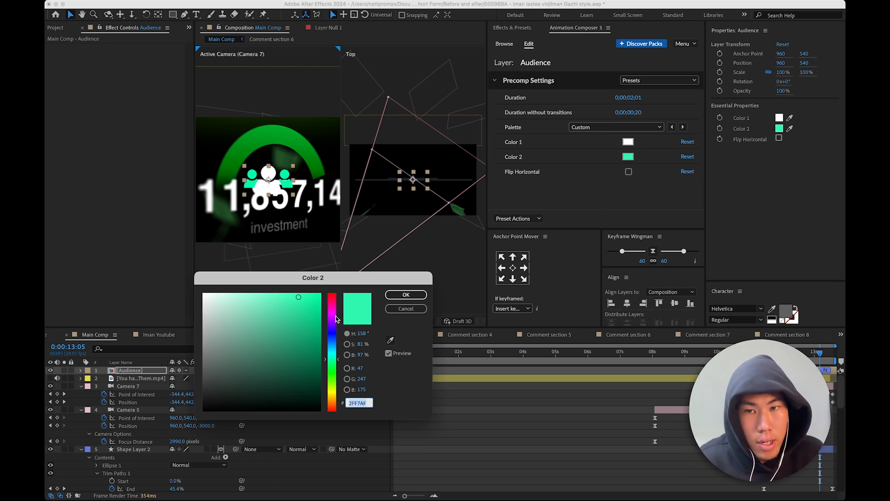
{"action": "mouse_move", "coordinate": [254, 380]}
{"action": "left_mouse_down"}
{"action": "mouse_move", "coordinate": [226, 338]}
{"action": "mouse_move", "coordinate": [135, 382]}
{"action": "mouse_move", "coordinate": [150, 326]}
{"action": "left_mouse_up"}
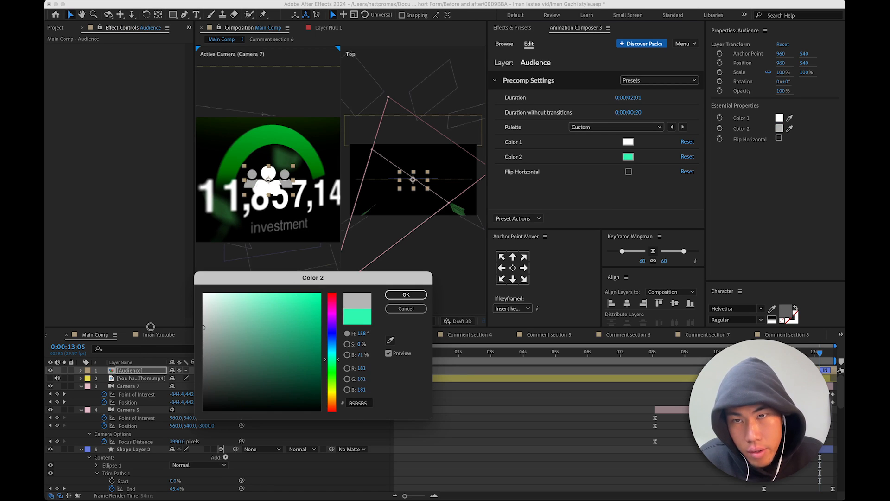
{"action": "left_click", "coordinate": [418, 294]}
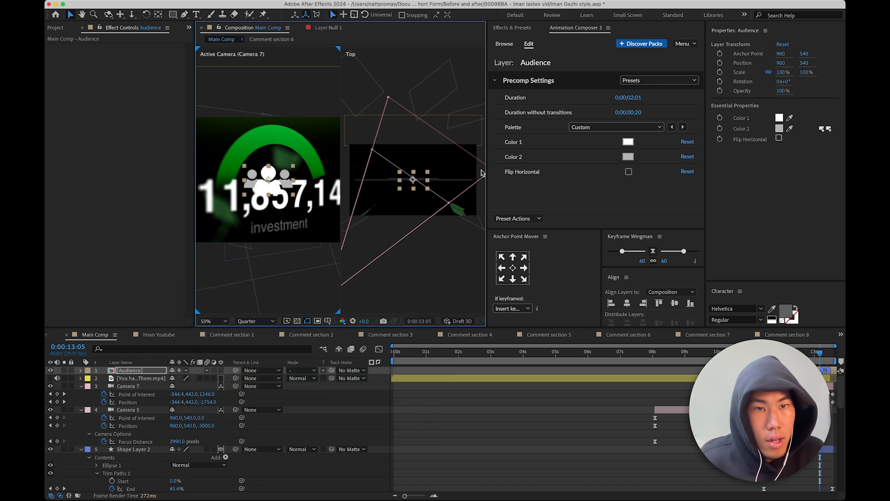
{"action": "left_click_drag", "start_coordinate": [820, 352], "coordinate": [779, 352]}
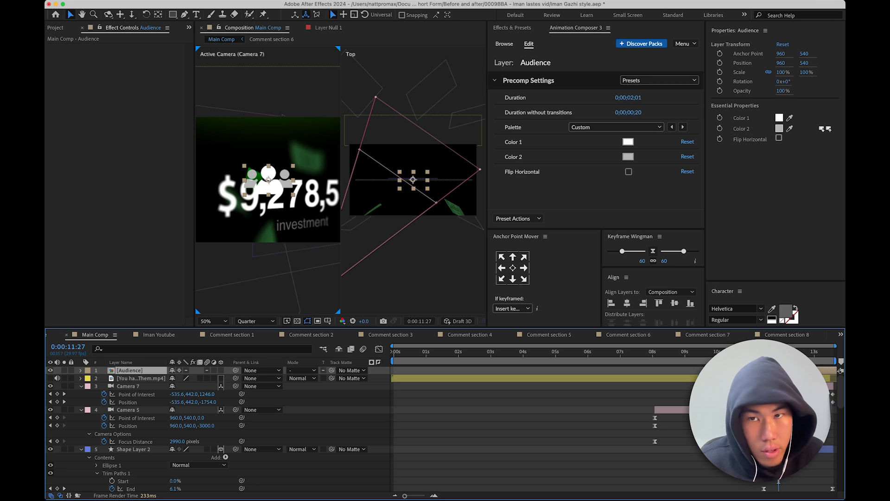
- Scale the Audience icon up to 164% at 0:00:11:26
{"action": "left_click_drag", "start_coordinate": [778, 353], "coordinate": [778, 352]}
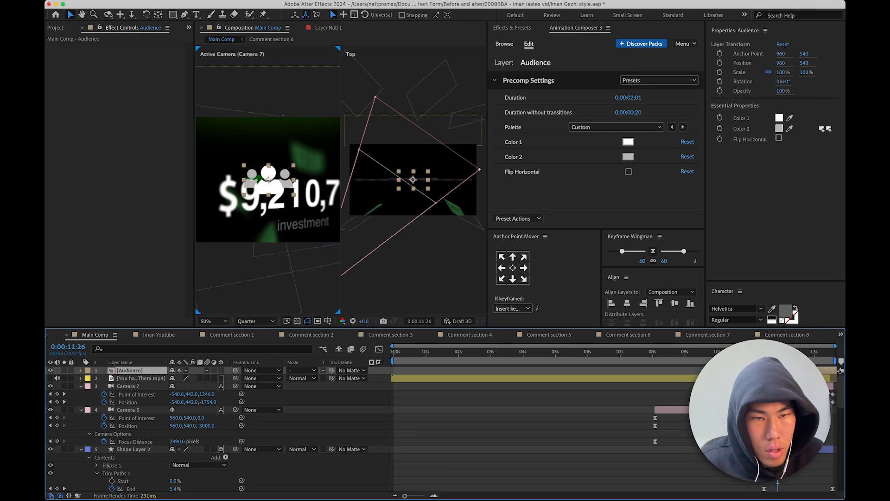
{"action": "scroll", "coordinate": [282, 204], "scroll_direction": "down", "scroll_amount": 2}
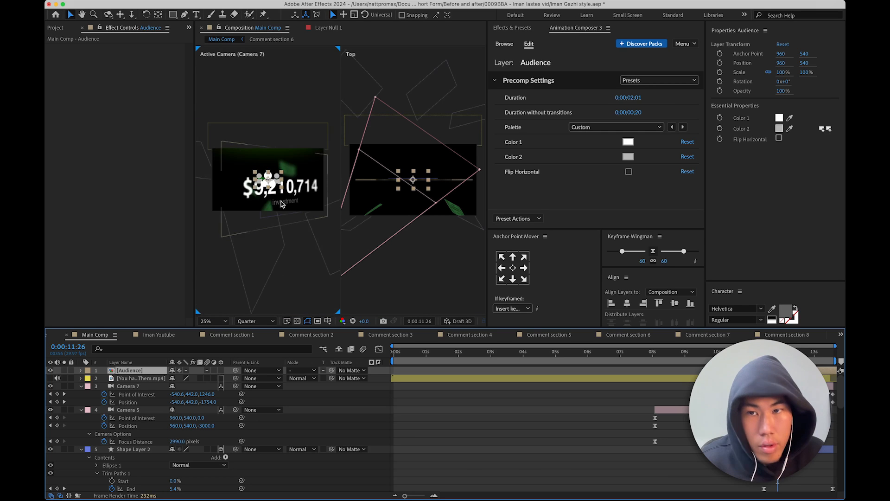
{"action": "left_click_drag", "start_coordinate": [782, 72], "coordinate": [811, 69]}
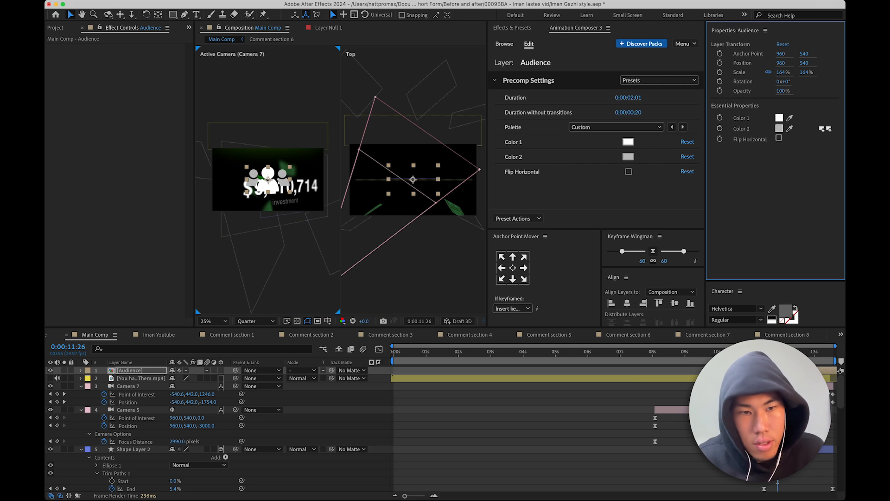
- Pre-compose the Audience layer as Audience Comp 1 with all attributes moved into it, and make the new layer 3D
{"action": "right_click", "coordinate": [820, 372]}
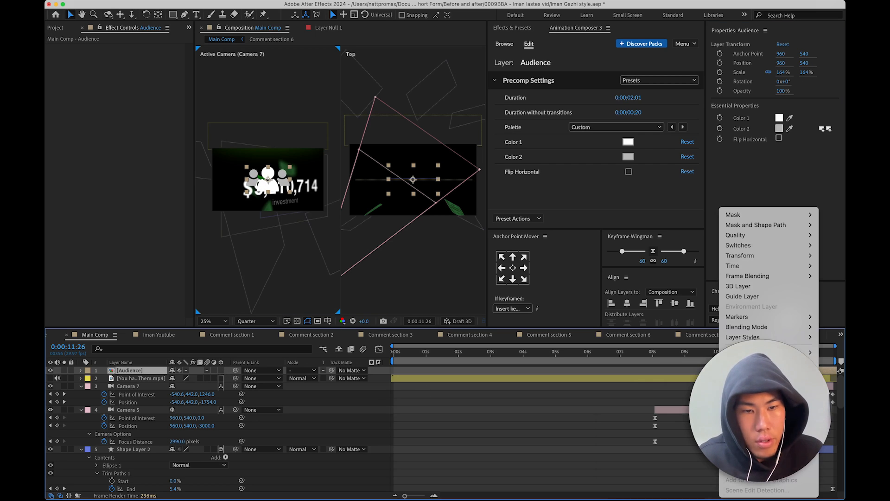
{"action": "left_click", "coordinate": [747, 417]}
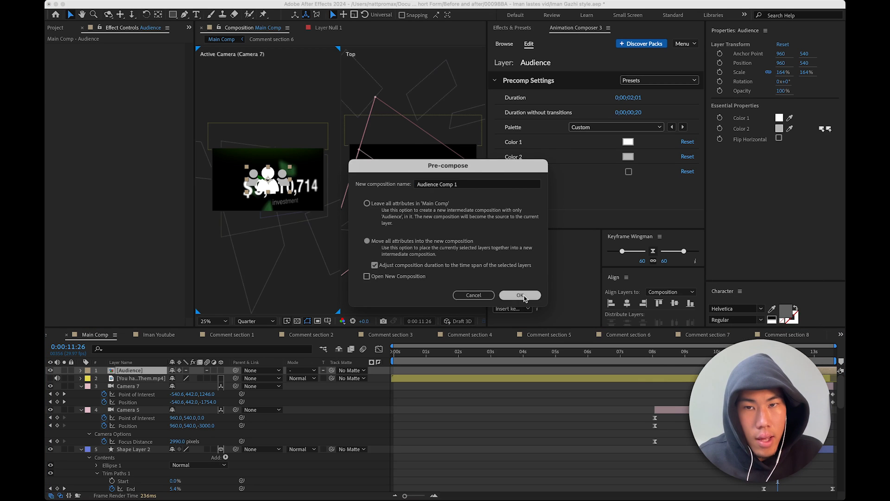
{"action": "left_click", "coordinate": [520, 295]}
{"action": "left_click", "coordinate": [221, 371]}
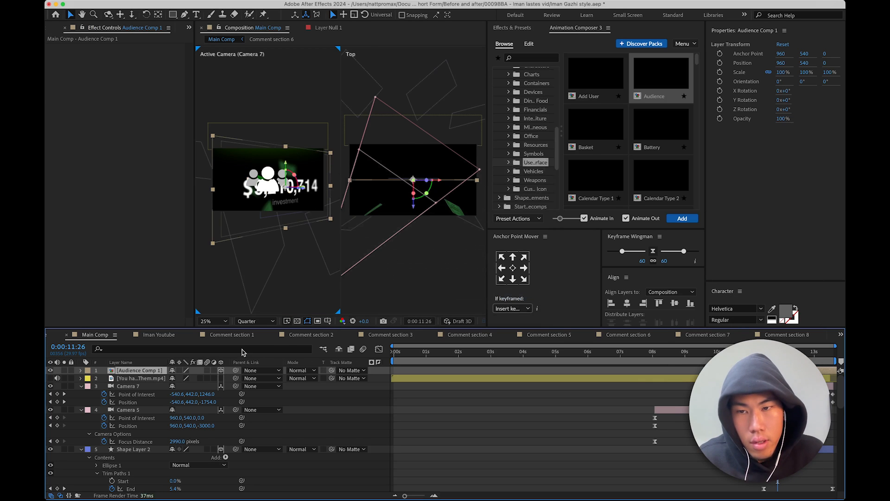
- Scale Audience Comp 1 to 68% and raise it inside the green arch to position 960, 332.3, 16
{"action": "scroll", "coordinate": [428, 189], "scroll_direction": "up", "scroll_amount": 2}
{"action": "left_click_drag", "start_coordinate": [412, 212], "coordinate": [413, 216]}
{"action": "left_click_drag", "start_coordinate": [788, 74], "coordinate": [778, 73]}
{"action": "left_click_drag", "start_coordinate": [301, 160], "coordinate": [301, 135]}
{"action": "key", "text": "space"}
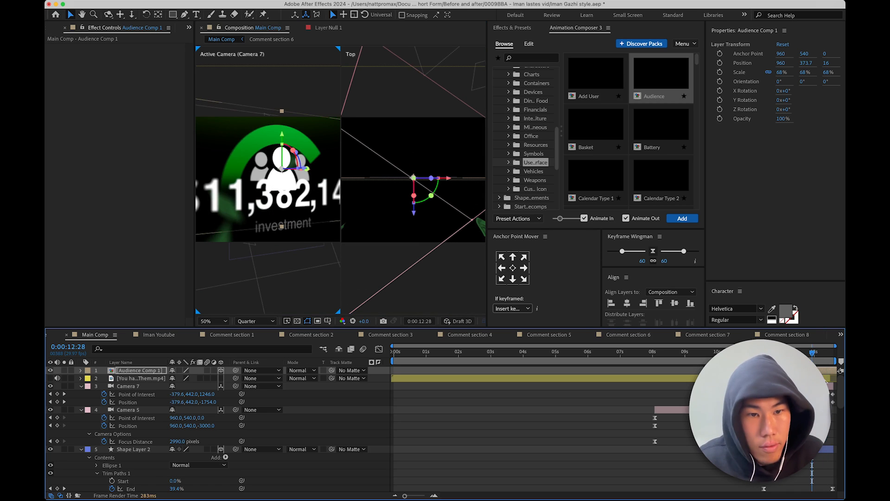
{"action": "left_click_drag", "start_coordinate": [280, 135], "coordinate": [281, 127]}
{"action": "left_click", "coordinate": [297, 402]}
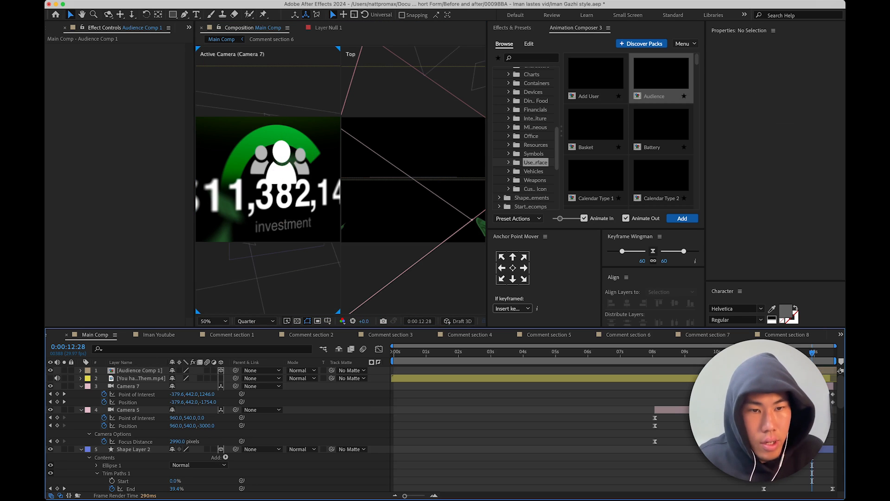
- Hide Camera 7 and draw an inverted rectangular mask on Audience Comp 1 over the icon's lower part behind the counter digits
{"action": "left_click", "coordinate": [140, 370]}
{"action": "left_click", "coordinate": [173, 14]}
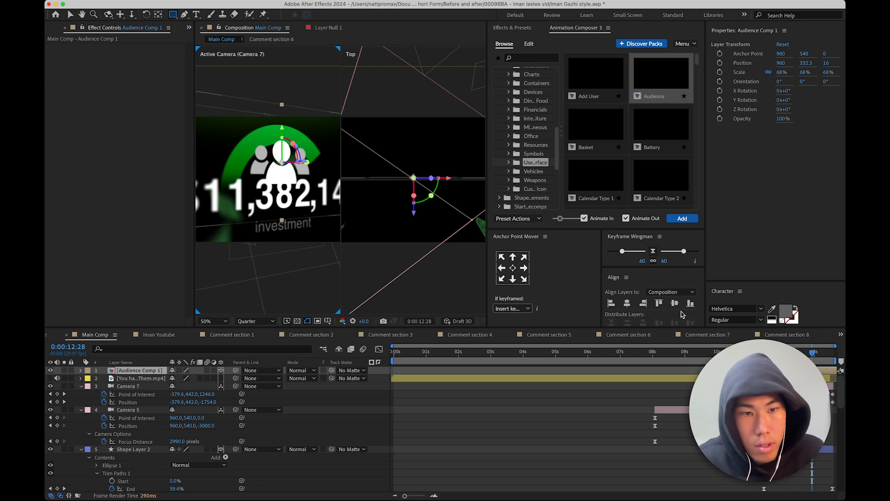
{"action": "left_click", "coordinate": [50, 386]}
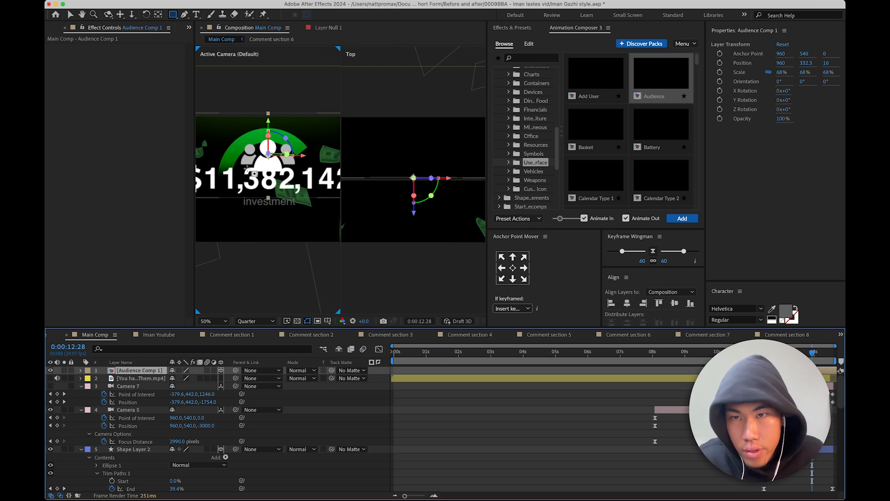
{"action": "left_click_drag", "start_coordinate": [234, 168], "coordinate": [314, 190]}
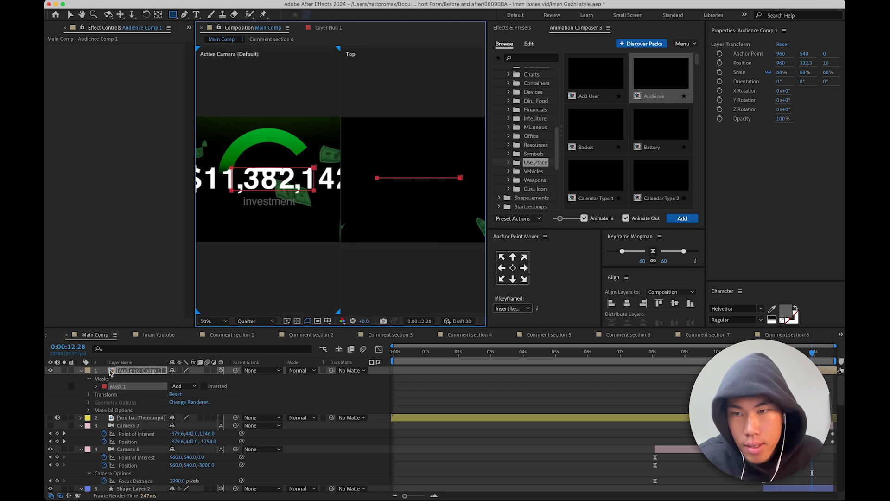
{"action": "left_click", "coordinate": [204, 387]}
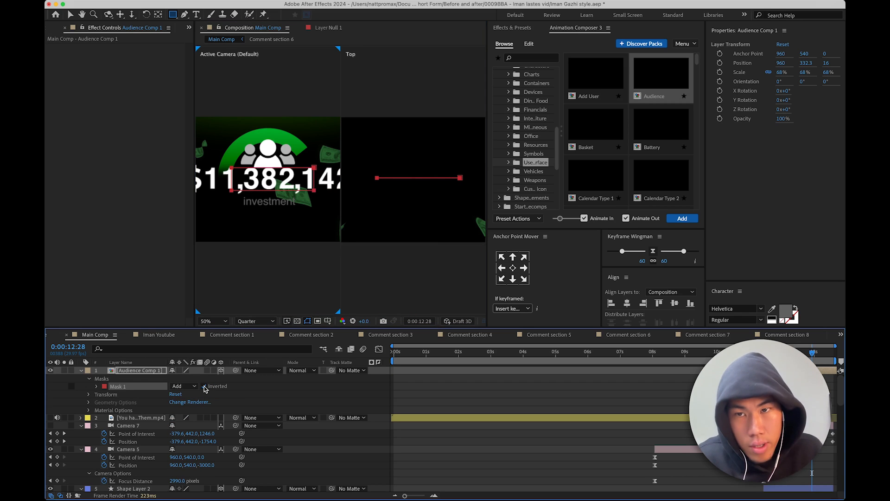
- Set the feather of Audience Comp 1's mask to 54 pixels
{"action": "left_click", "coordinate": [96, 387]}
{"action": "left_click_drag", "start_coordinate": [197, 403], "coordinate": [197, 403]}
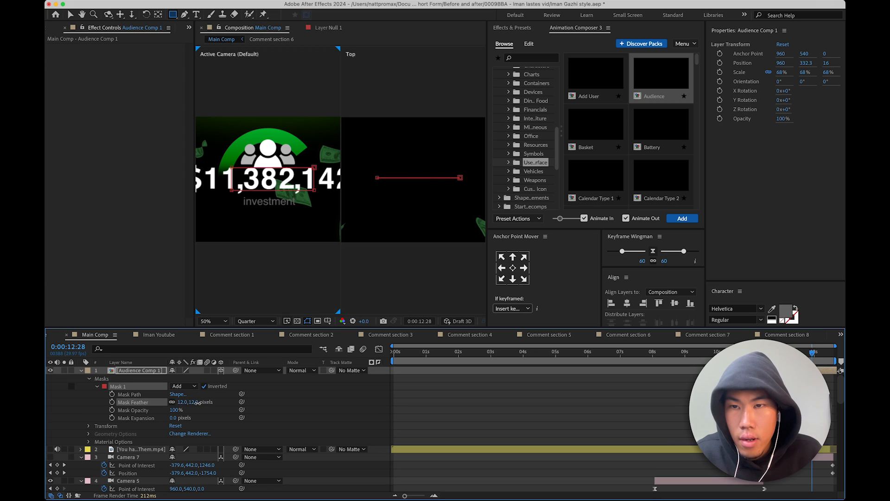
{"action": "key", "text": "period"}
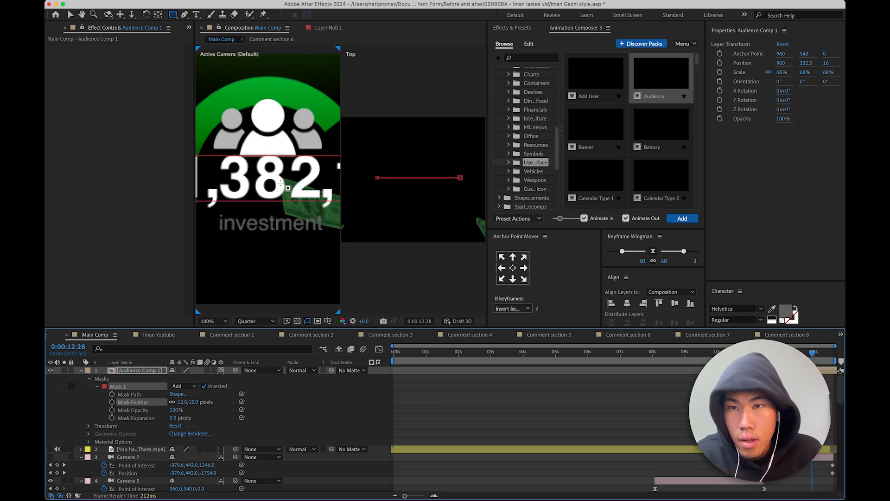
{"action": "left_click", "coordinate": [272, 403]}
{"action": "left_click", "coordinate": [151, 371]}
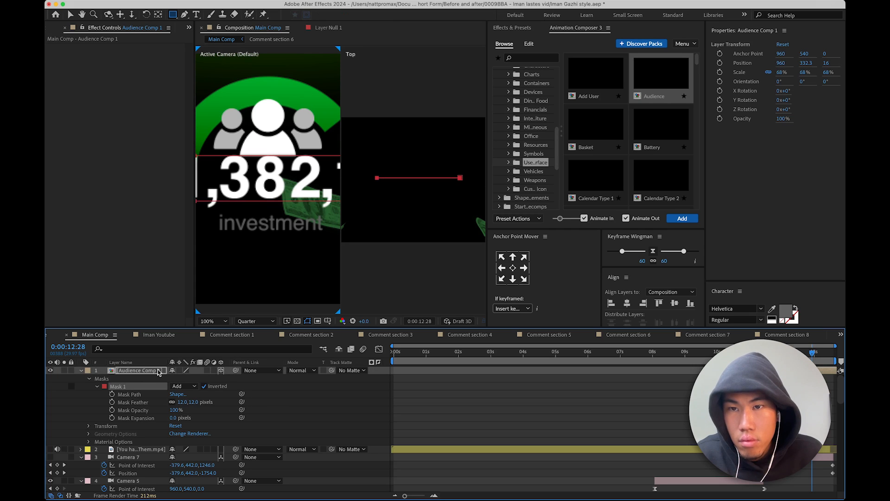
{"action": "left_click_drag", "start_coordinate": [195, 402], "coordinate": [148, 408]}
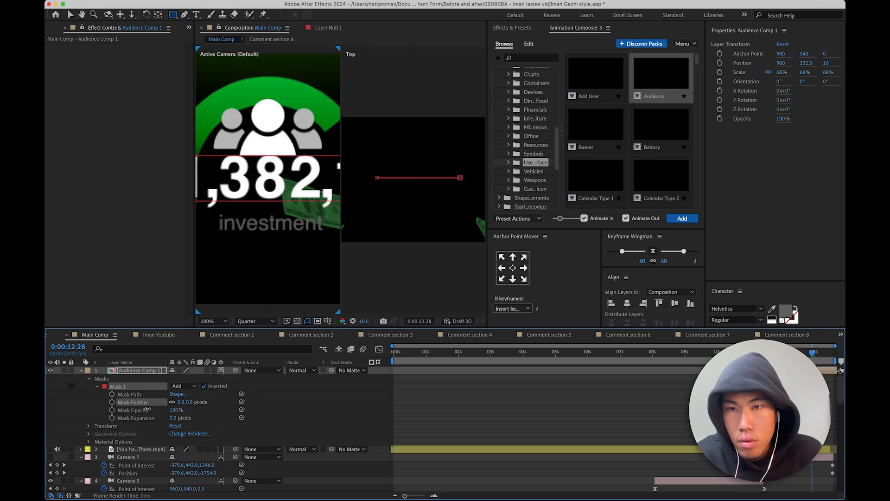
{"action": "key", "text": "super+z"}
{"action": "left_click_drag", "start_coordinate": [197, 403], "coordinate": [216, 405]}
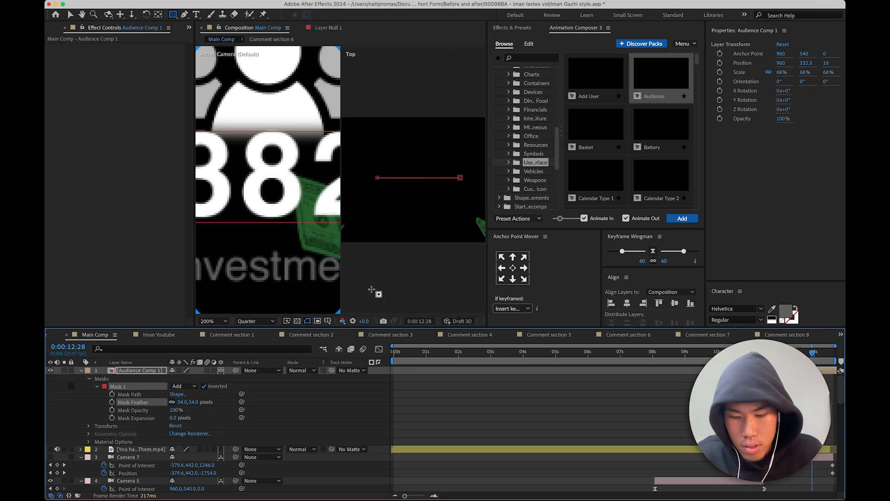
- Turn Camera 7 back on and preview the masked icon animation from 0:00:11:07 to 0:00:12:21
{"action": "key", "text": "v"}
{"action": "left_click", "coordinate": [572, 418]}
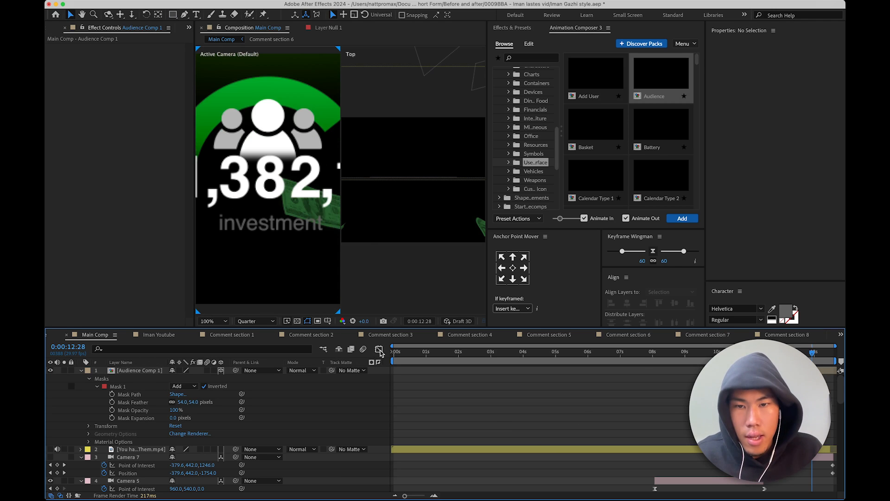
{"action": "left_click", "coordinate": [50, 458]}
{"action": "scroll", "coordinate": [258, 243], "scroll_direction": "down", "scroll_amount": 1}
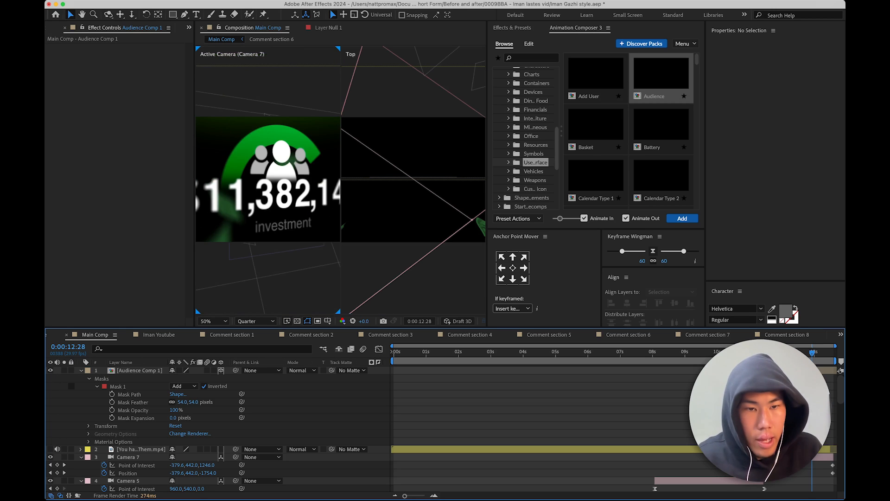
{"action": "left_click", "coordinate": [758, 353]}
{"action": "key", "text": "space"}
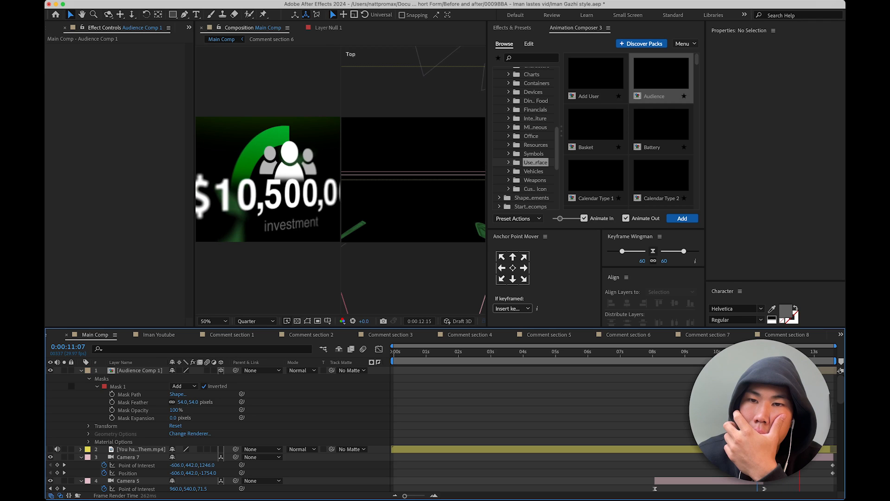
{"action": "key", "text": "space"}
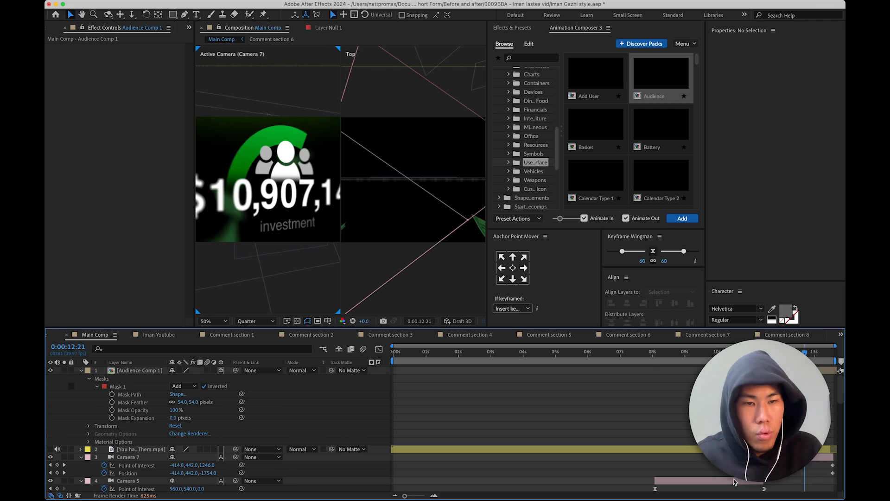
- Enable motion blur on the green arch's Shape Layer 2 and preview the animation up to 0:00:13:04
{"action": "scroll", "coordinate": [735, 482], "scroll_direction": "down", "scroll_amount": 10}
{"action": "scroll", "coordinate": [734, 482], "scroll_direction": "up", "scroll_amount": 8}
{"action": "left_click", "coordinate": [134, 448]}
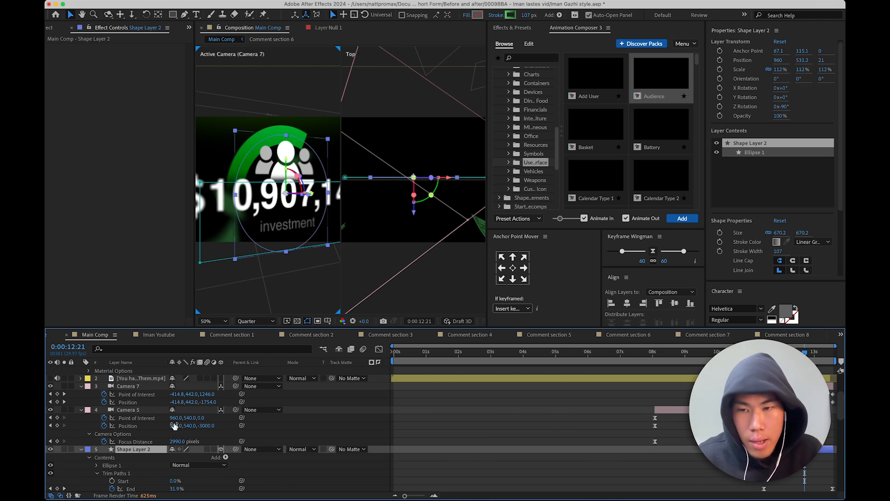
{"action": "left_click", "coordinate": [207, 448]}
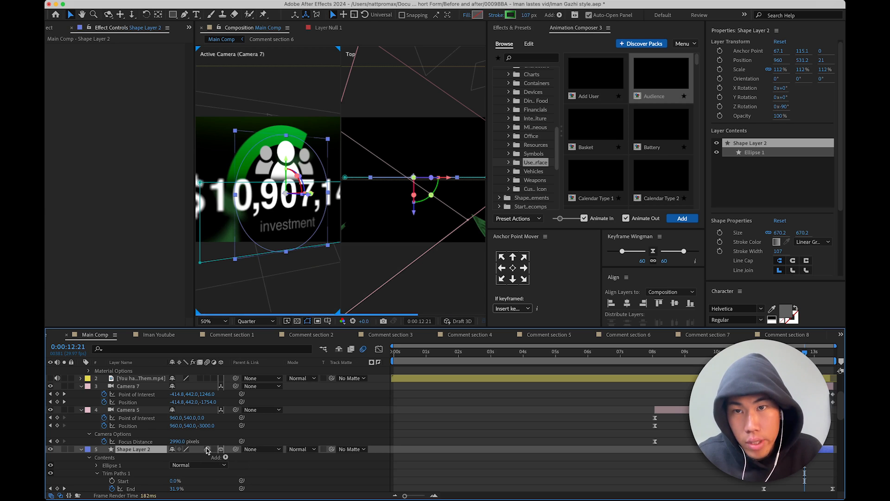
{"action": "key", "text": "space"}
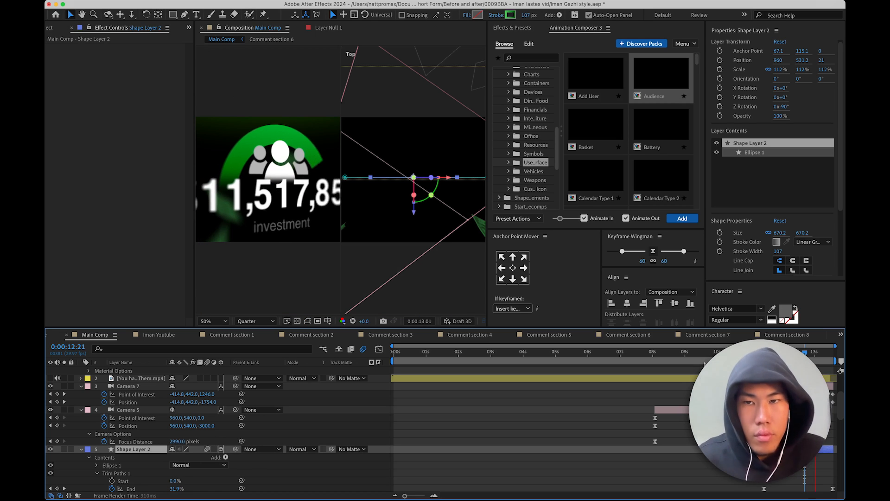
{"action": "key", "text": "space"}
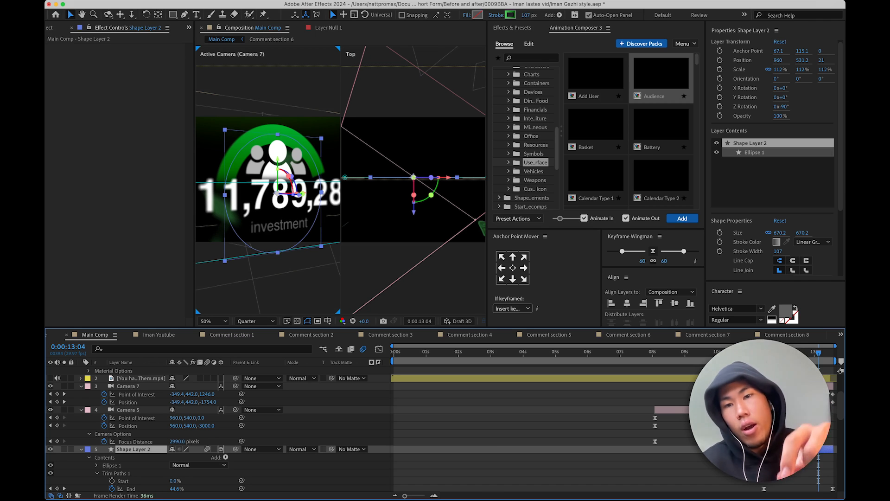
- Widen the Animation Composer area and search its presets for "cross"
{"action": "left_click", "coordinate": [306, 167]}
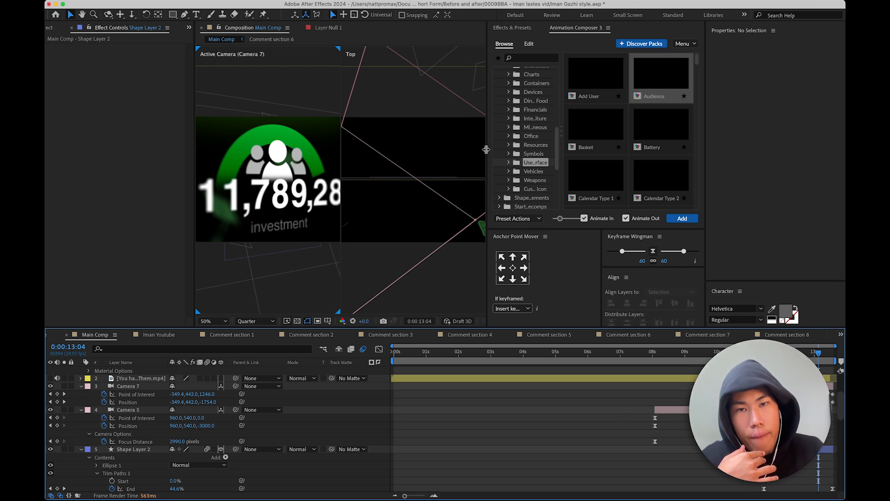
{"action": "left_click_drag", "start_coordinate": [486, 150], "coordinate": [434, 150]}
{"action": "left_click", "coordinate": [442, 32]}
{"action": "left_click", "coordinate": [507, 29]}
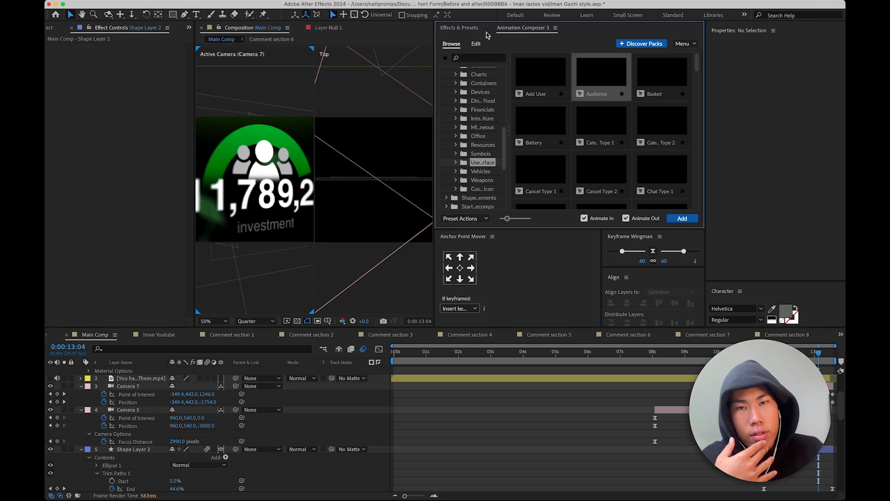
{"action": "left_click", "coordinate": [472, 59]}
{"action": "type", "text": "cros"}
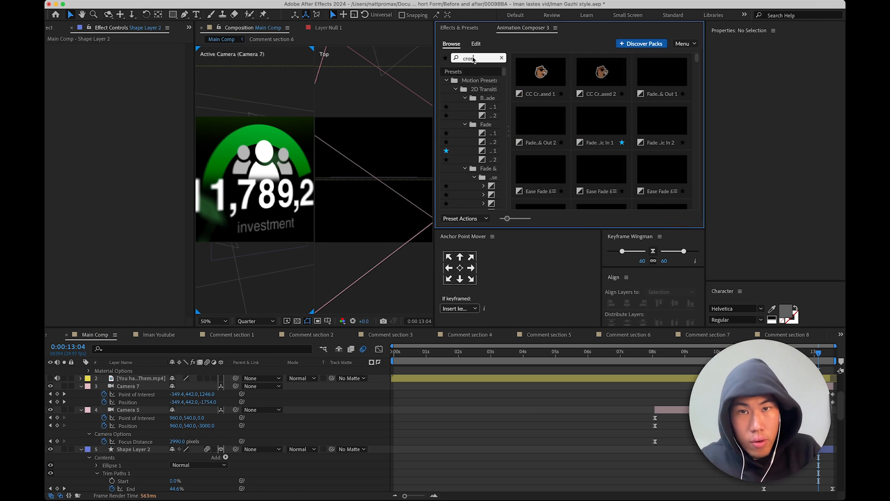
{"action": "type", "text": "s"}
{"action": "scroll", "coordinate": [603, 135], "scroll_direction": "down", "scroll_amount": 2}
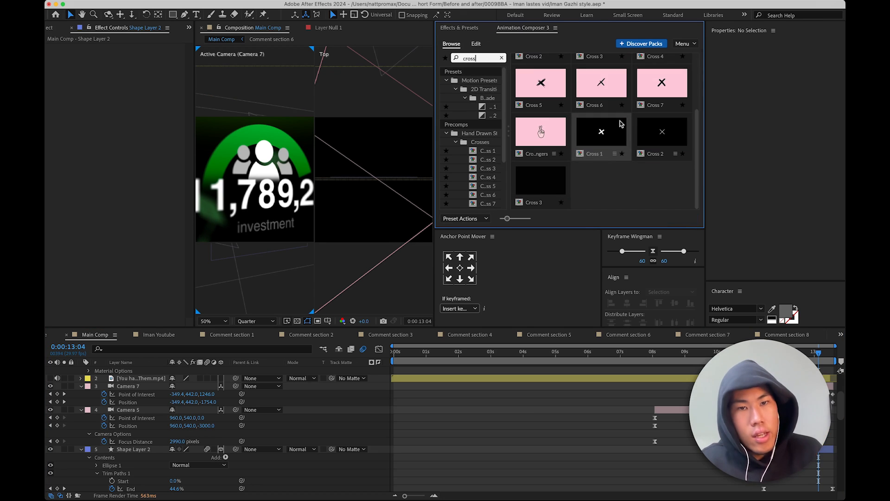
- Add the Cross 1 precomp in its Scale & Rotate 1 variant to Main Comp at 0:00:13:04
{"action": "left_click", "coordinate": [601, 153]}
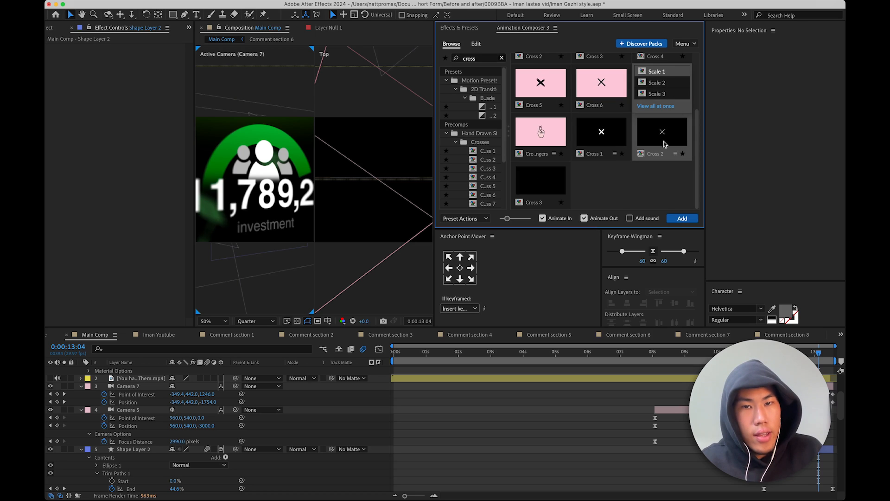
{"action": "left_click", "coordinate": [611, 83]}
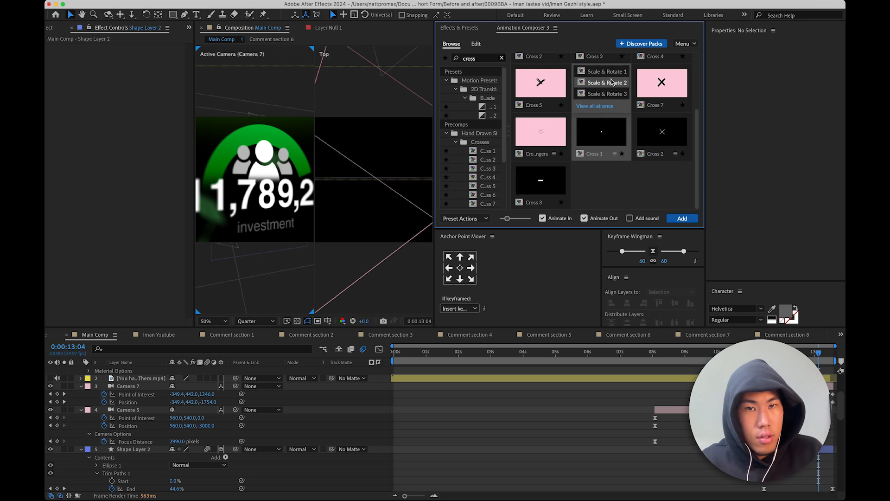
{"action": "left_click", "coordinate": [612, 73]}
{"action": "left_click", "coordinate": [679, 220]}
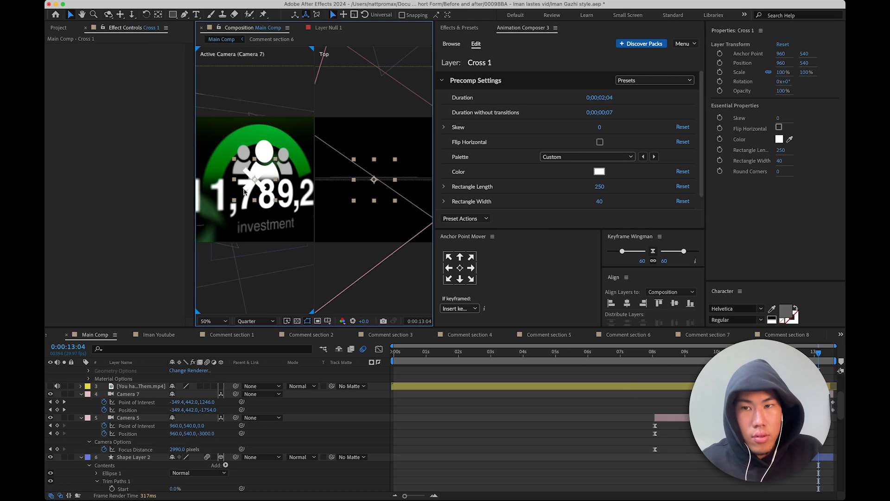
- Shift the Cross 1 layer earlier in the timeline and preview the scene from 0:00:12:01
{"action": "scroll", "coordinate": [415, 439], "scroll_direction": "up", "scroll_amount": 3}
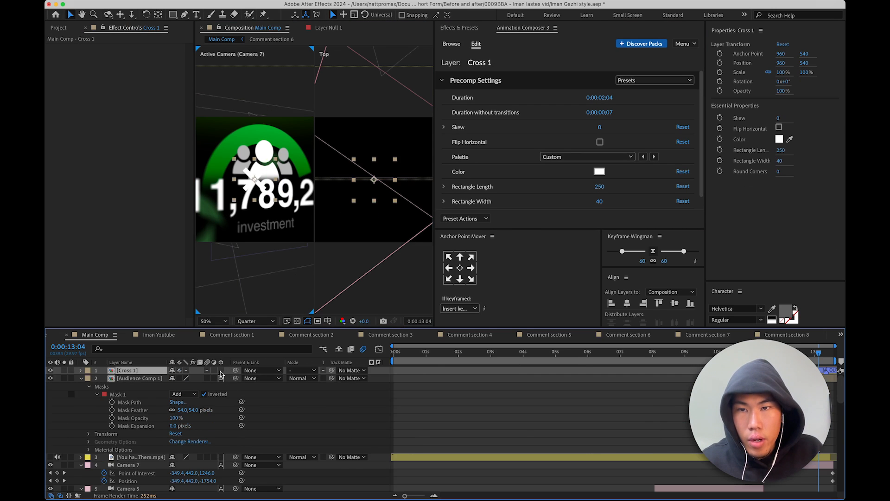
{"action": "left_click_drag", "start_coordinate": [828, 372], "coordinate": [813, 371]}
{"action": "left_click", "coordinate": [783, 352]}
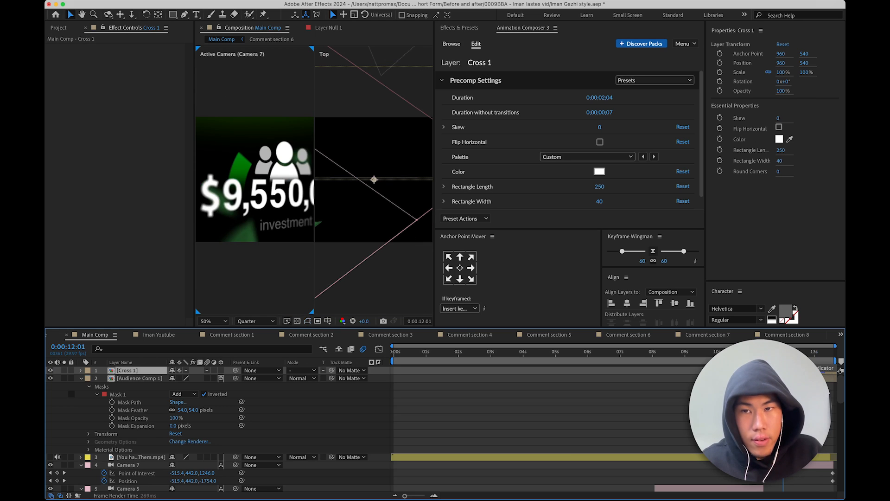
{"action": "key", "text": "space"}
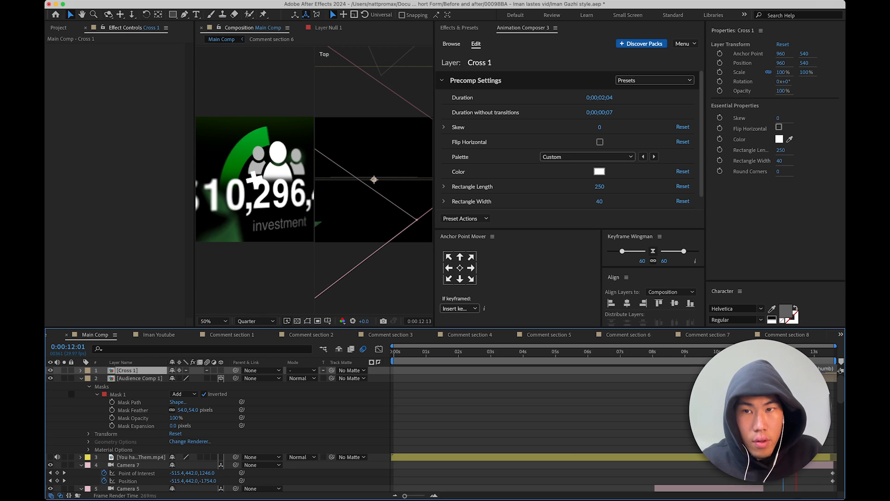
- Stop the preview and change the Cross 1 layer's colour to a slightly muted red
{"action": "key", "text": "space"}
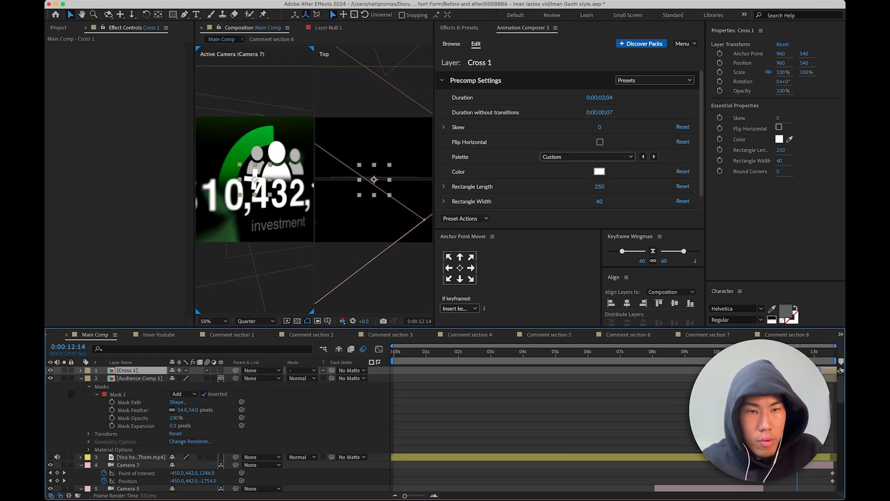
{"action": "left_click", "coordinate": [779, 139]}
{"action": "left_click_drag", "start_coordinate": [277, 331], "coordinate": [327, 291]}
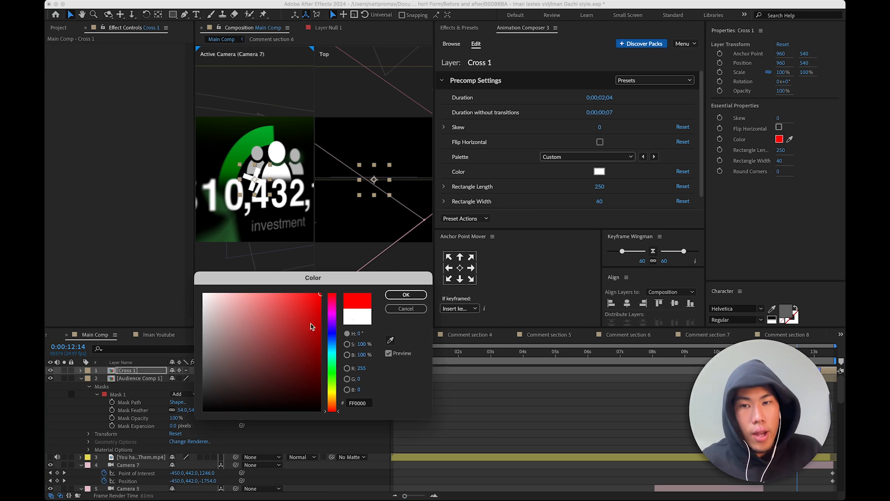
{"action": "left_click", "coordinate": [305, 316]}
{"action": "left_click", "coordinate": [405, 295]}
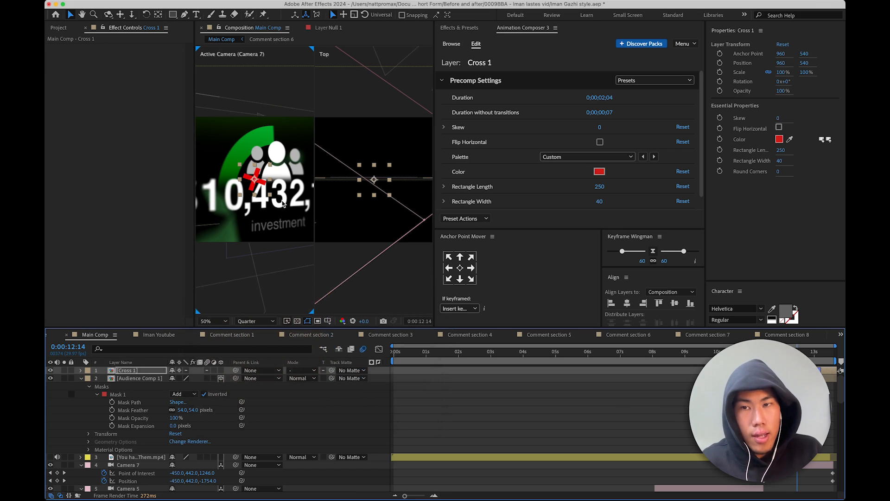
- Pre-compose the Cross 1 layer and duplicate the resulting comp twice in Main Comp
{"action": "left_click", "coordinate": [221, 370]}
{"action": "left_click", "coordinate": [221, 370]}
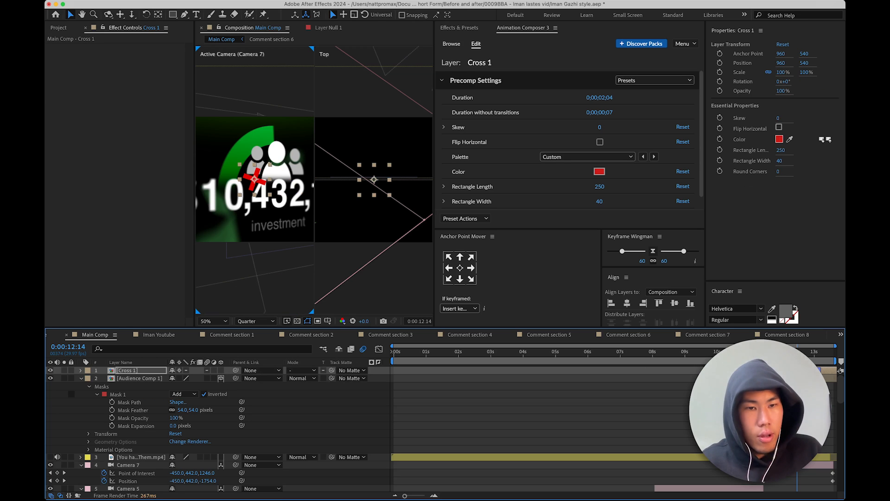
{"action": "right_click", "coordinate": [692, 370]}
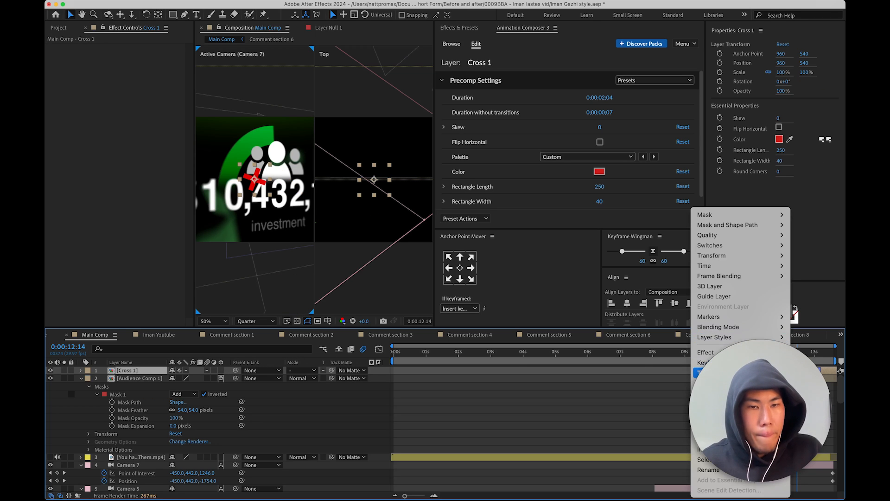
{"action": "left_click", "coordinate": [714, 439]}
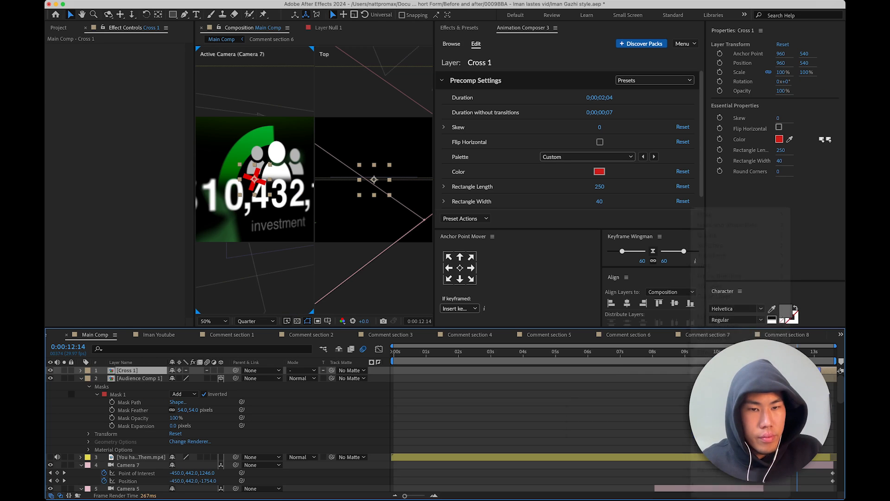
{"action": "left_click", "coordinate": [516, 297]}
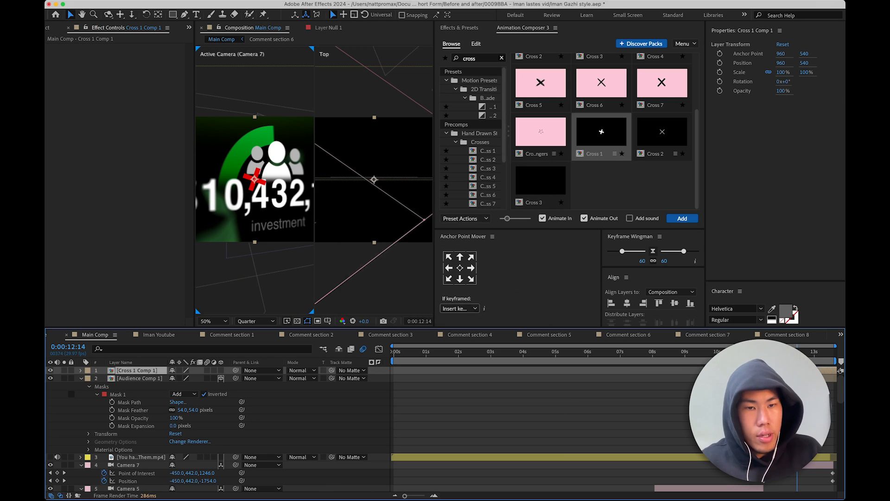
{"action": "key", "text": "super+d"}
{"action": "key", "text": "super+d"}
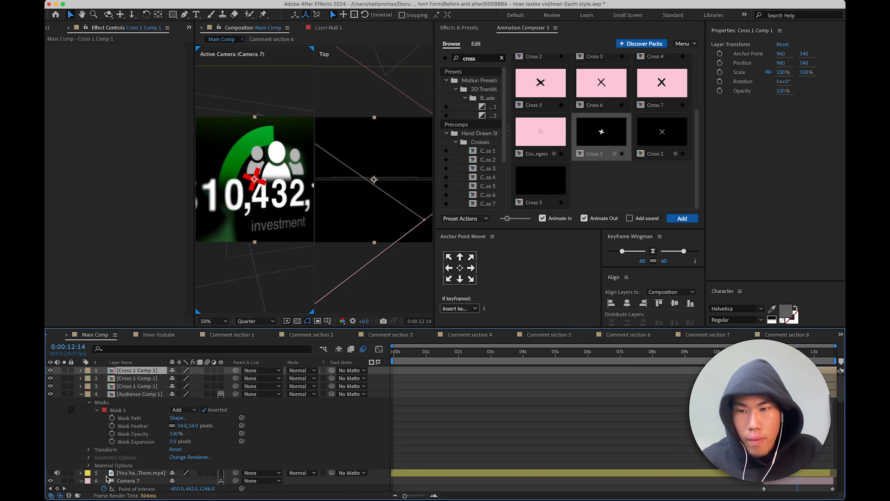
- Hide Camera 7 and fit the lowest cross comp over the middle head at position 960, 269 with 45% scale
{"action": "left_click", "coordinate": [50, 481]}
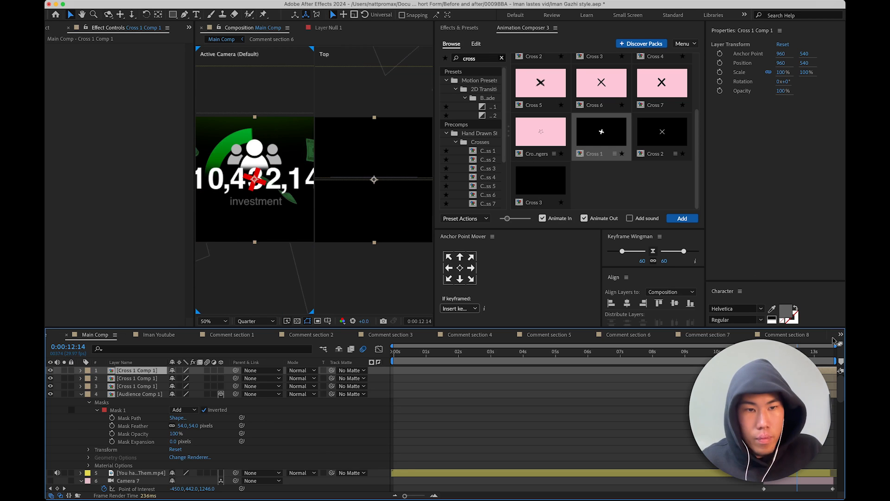
{"action": "left_click", "coordinate": [812, 386]}
{"action": "scroll", "coordinate": [335, 189], "scroll_direction": "up", "scroll_amount": 1}
{"action": "scroll", "coordinate": [266, 151], "scroll_direction": "up", "scroll_amount": 1}
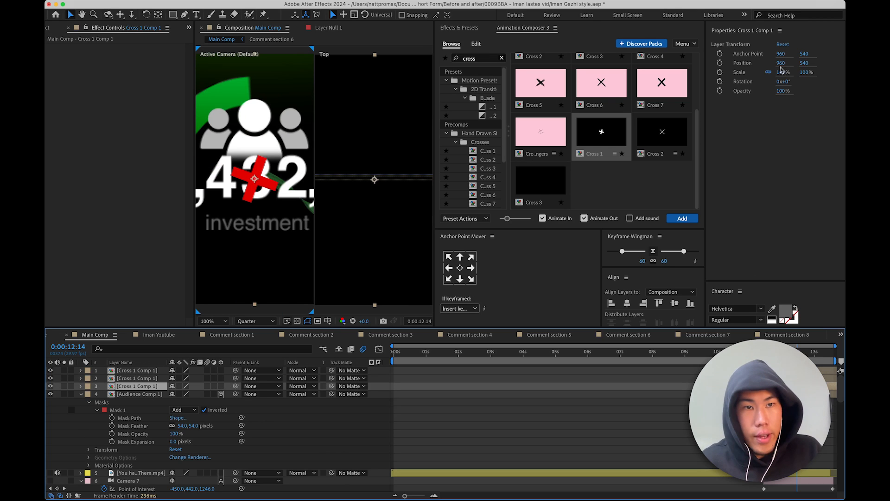
{"action": "left_click_drag", "start_coordinate": [803, 63], "coordinate": [646, 93]}
{"action": "key", "text": "space"}
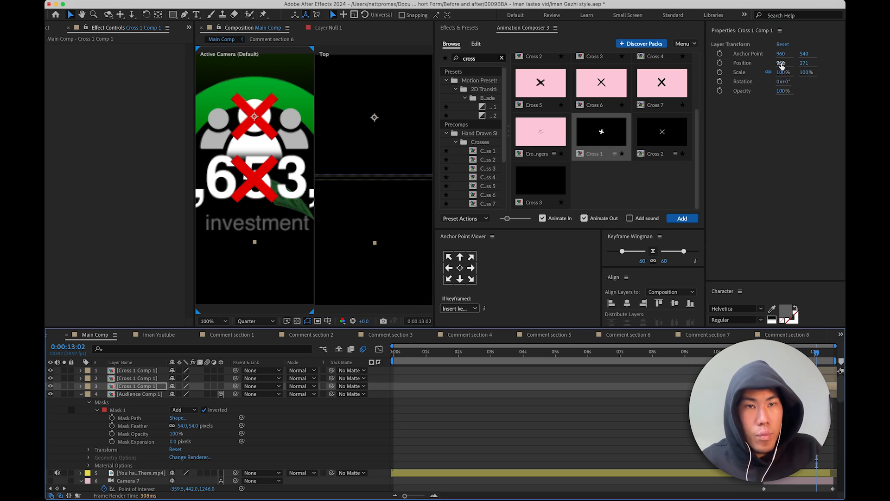
{"action": "left_click_drag", "start_coordinate": [783, 70], "coordinate": [803, 63]}
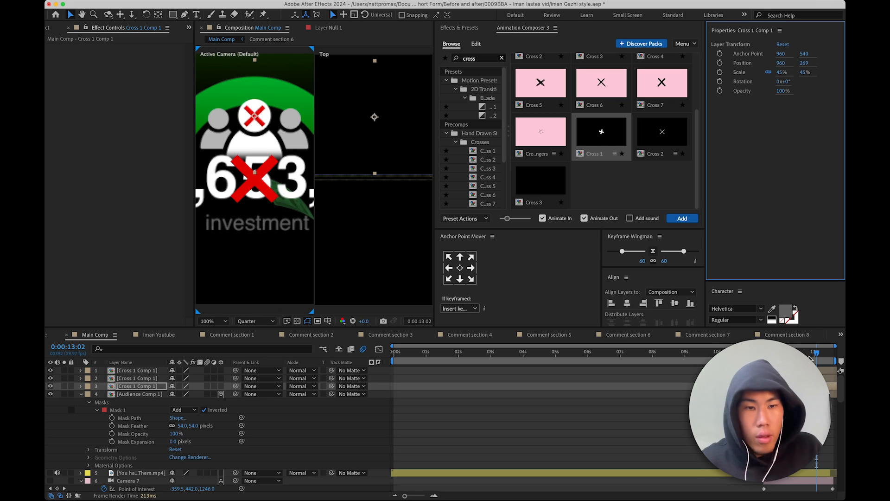
- Scale the other two cross comps to 41% at Y 277, placing them over the side heads at X 804 and X 1113
{"action": "left_click", "coordinate": [807, 379]}
{"action": "left_click", "coordinate": [807, 370], "text": "shift"}
{"action": "left_click_drag", "start_coordinate": [806, 62], "coordinate": [640, 113]}
{"action": "left_click_drag", "start_coordinate": [783, 73], "coordinate": [761, 82]}
{"action": "left_click", "coordinate": [751, 420]}
{"action": "left_click", "coordinate": [788, 378]}
{"action": "left_click_drag", "start_coordinate": [780, 63], "coordinate": [719, 75]}
{"action": "left_click", "coordinate": [811, 371]}
{"action": "left_click_drag", "start_coordinate": [781, 62], "coordinate": [844, 57]}
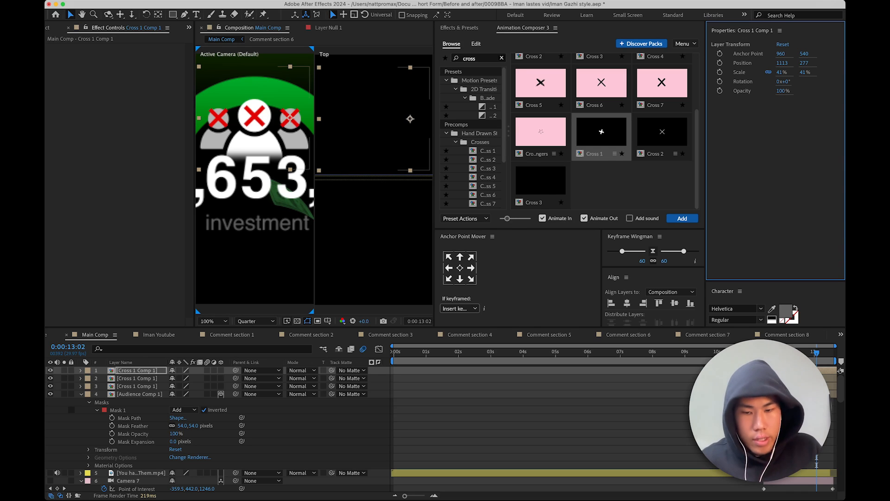
- Set both side crosses to Y position 279 and reduce their scale to 29%
{"action": "left_click", "coordinate": [137, 378], "text": "shift"}
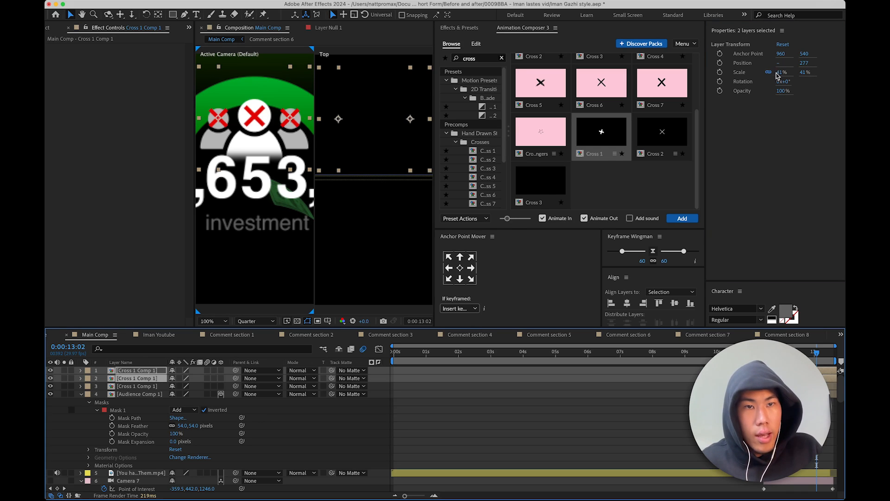
{"action": "left_click", "coordinate": [808, 63]}
{"action": "left_click_drag", "start_coordinate": [808, 63], "coordinate": [781, 72]}
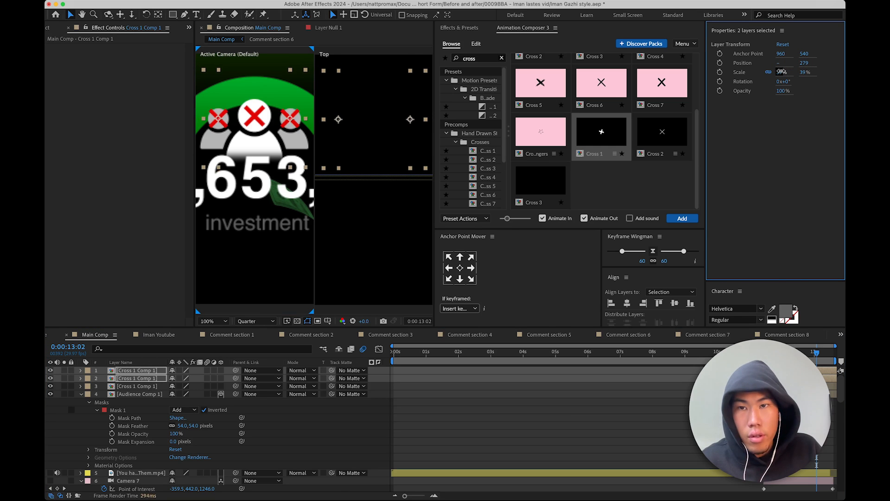
{"action": "left_click_drag", "start_coordinate": [783, 72], "coordinate": [782, 74]}
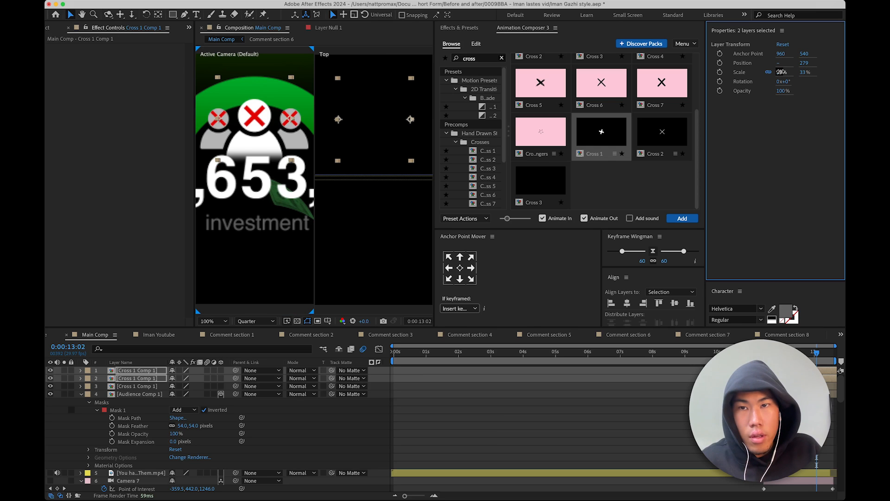
{"action": "left_click_drag", "start_coordinate": [779, 71], "coordinate": [778, 71]}
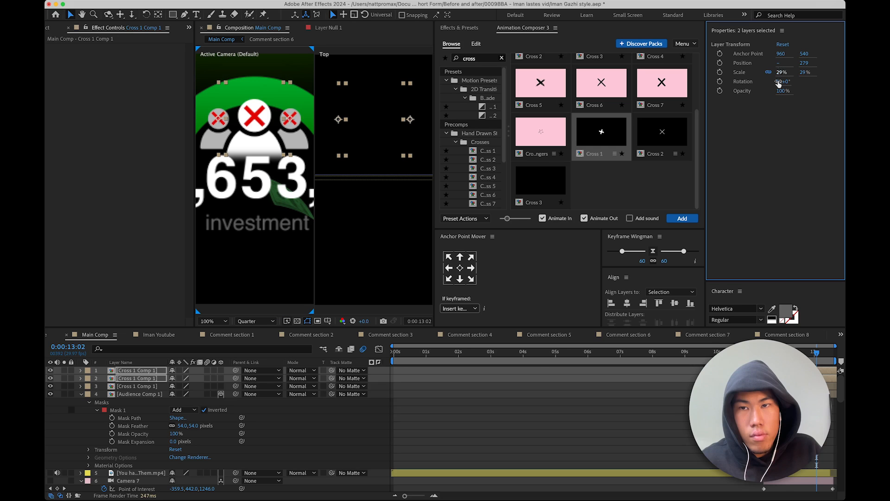
- Nudge the cross on the right-hand head slightly to the right to centre it
{"action": "left_click", "coordinate": [297, 427]}
{"action": "left_click", "coordinate": [137, 379]}
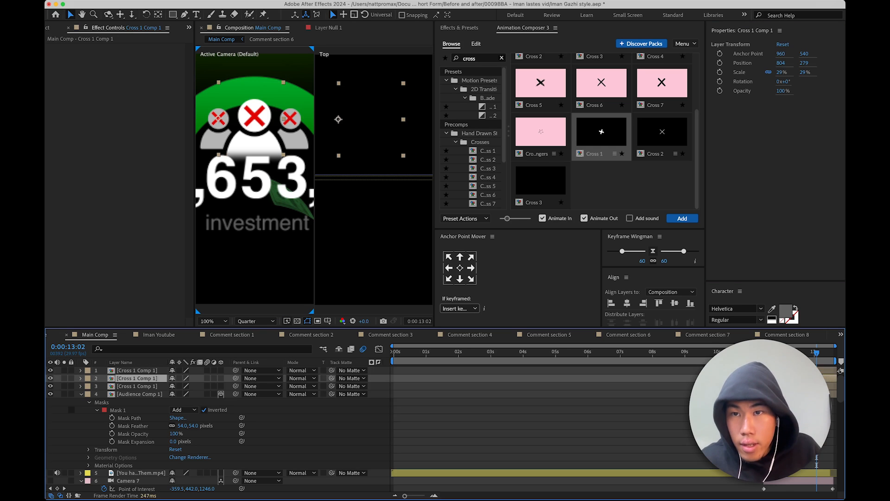
{"action": "left_click", "coordinate": [138, 370]}
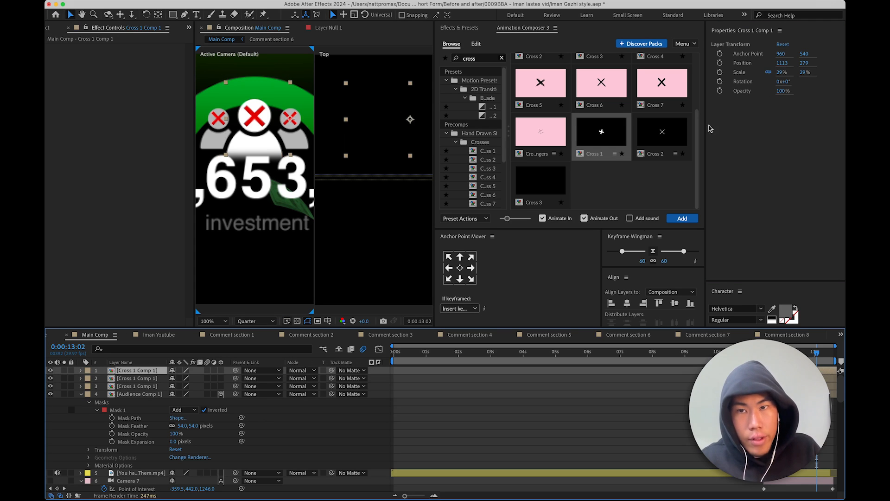
{"action": "left_click_drag", "start_coordinate": [783, 63], "coordinate": [786, 63]}
{"action": "left_click", "coordinate": [779, 417]}
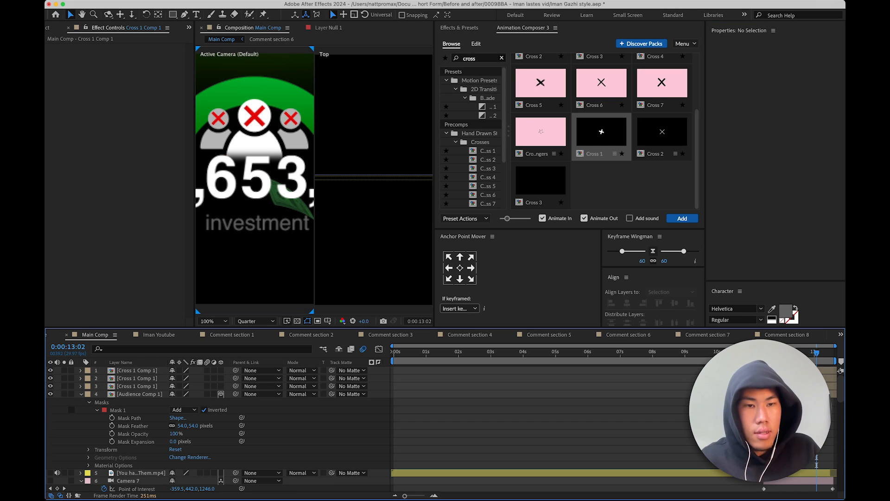
- Preview the three crosses' animation from 0:00:11:20 at 50% view magnification
{"action": "scroll", "coordinate": [254, 164], "scroll_direction": "down", "scroll_amount": 1}
{"action": "left_click", "coordinate": [771, 352]}
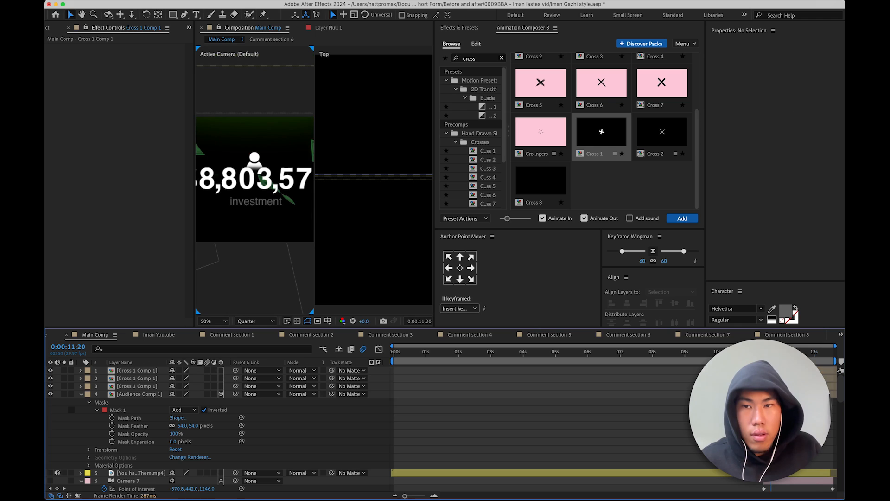
{"action": "key", "text": "space"}
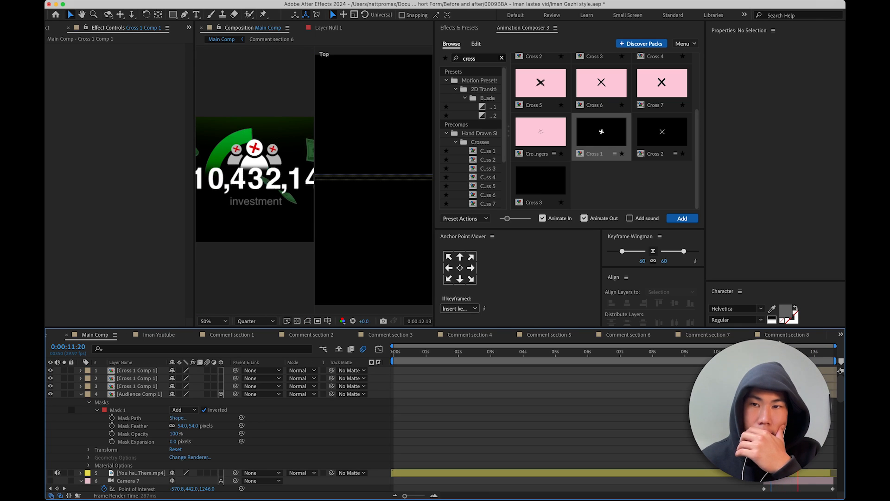
{"action": "key", "text": "space"}
- Select all three Cross 1 Comp 1 layers and open their stagger settings in Animation Composer
{"action": "left_click", "coordinate": [802, 378]}
{"action": "left_click", "coordinate": [802, 371], "text": "shift"}
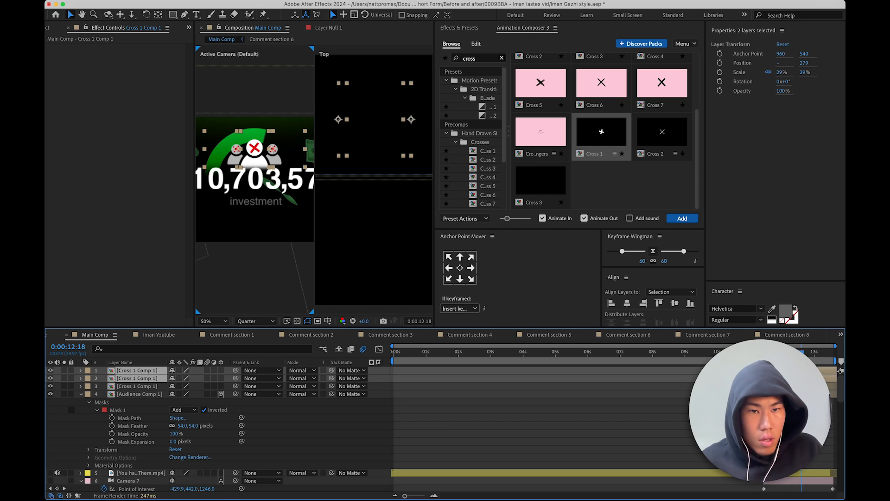
{"action": "left_click", "coordinate": [800, 410]}
{"action": "left_click", "coordinate": [800, 386]}
{"action": "left_click", "coordinate": [800, 370], "text": "shift"}
{"action": "left_click", "coordinate": [476, 44]}
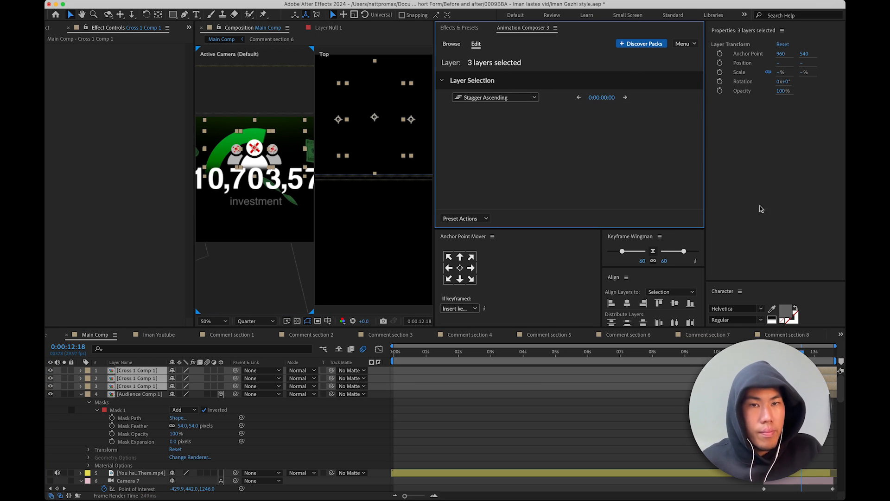
- Show Camera 7 again and turn the three Cross 1 Comp 1 layers into 3D layers
{"action": "left_click", "coordinate": [50, 481]}
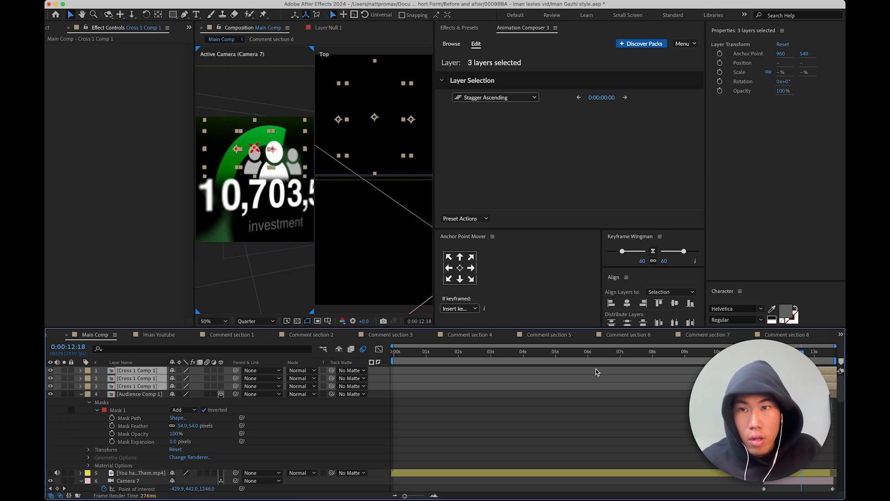
{"action": "left_click", "coordinate": [374, 348]}
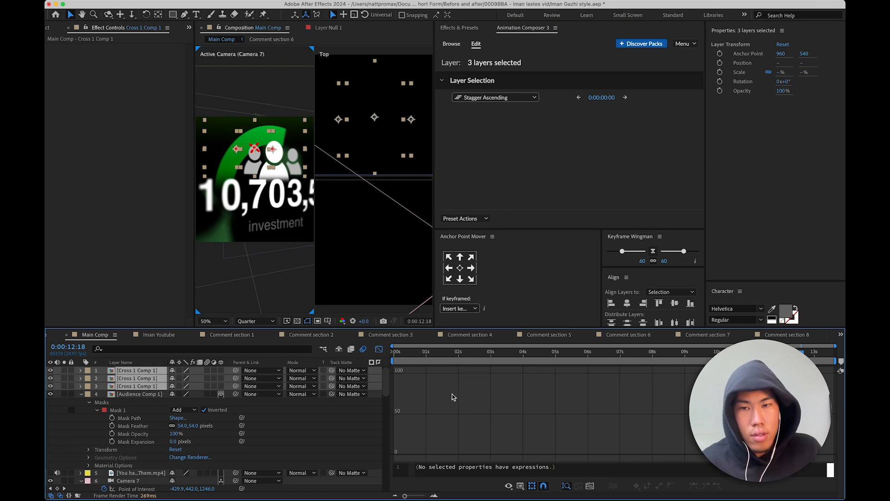
{"action": "left_click", "coordinate": [374, 349]}
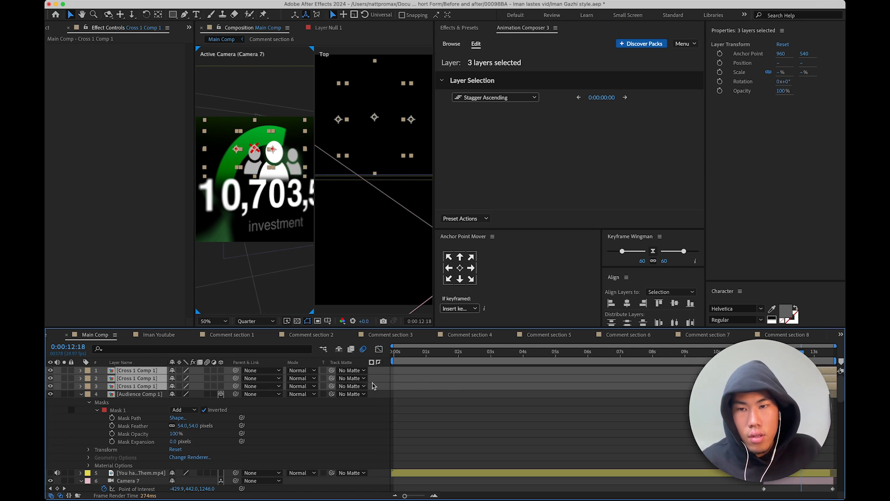
{"action": "left_click", "coordinate": [220, 371]}
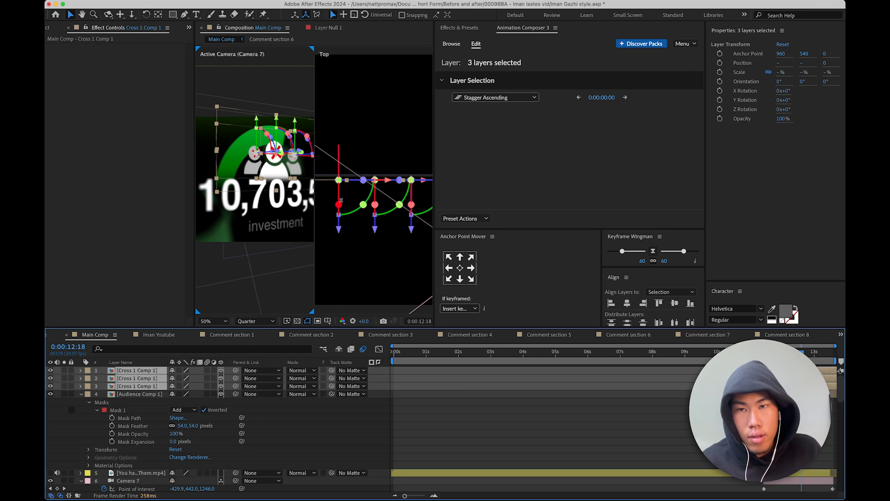
{"action": "left_click", "coordinate": [787, 412]}
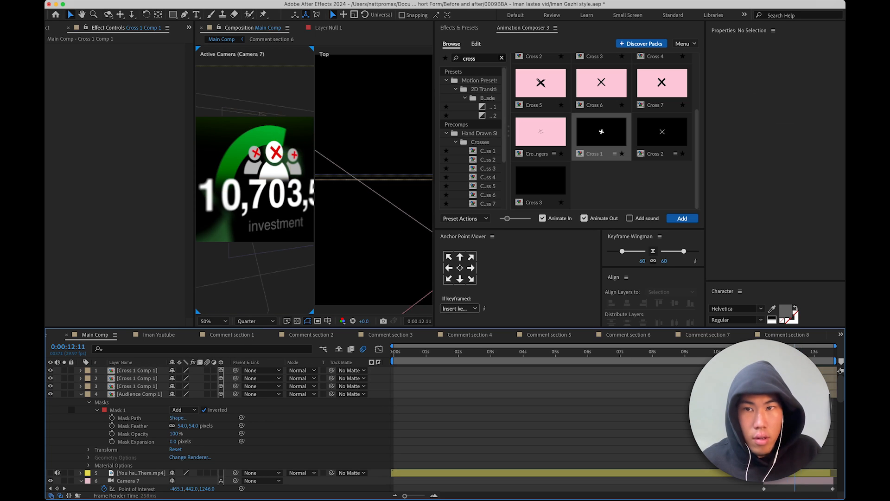
- Preview the 3D crosses through Camera 7 from 0:00:11:27
{"action": "left_click_drag", "start_coordinate": [796, 354], "coordinate": [779, 353]}
{"action": "key", "text": "super+shift+h"}
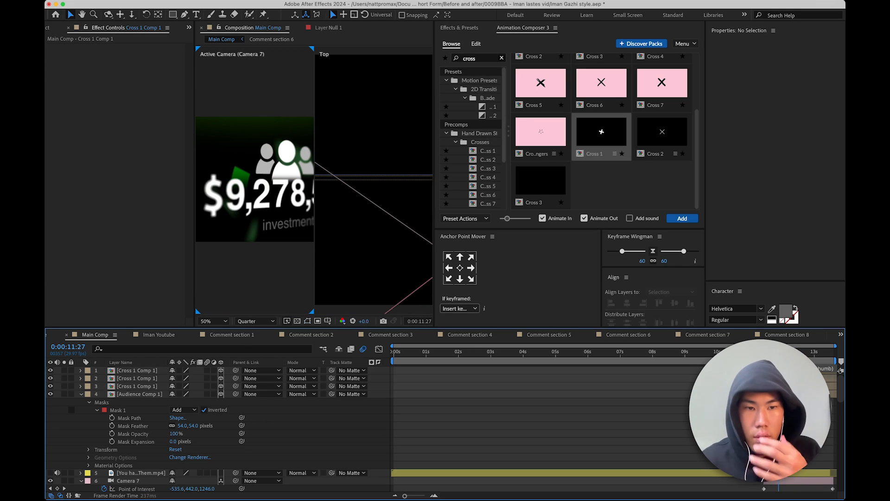
{"action": "key", "text": "space"}
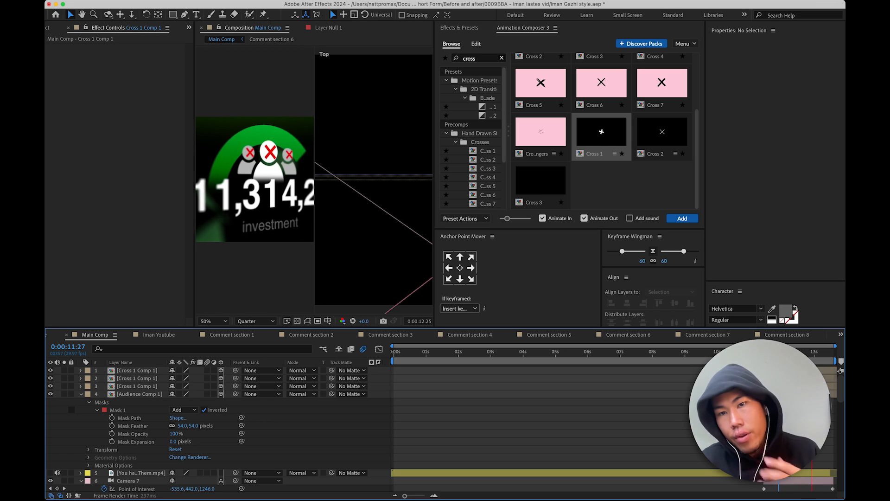
{"action": "key", "text": "space"}
- Move the three Cross 1 Comp 1 layers back in depth to Z position 14 in the Top view
{"action": "left_click", "coordinate": [137, 386]}
{"action": "left_click", "coordinate": [137, 371], "text": "shift"}
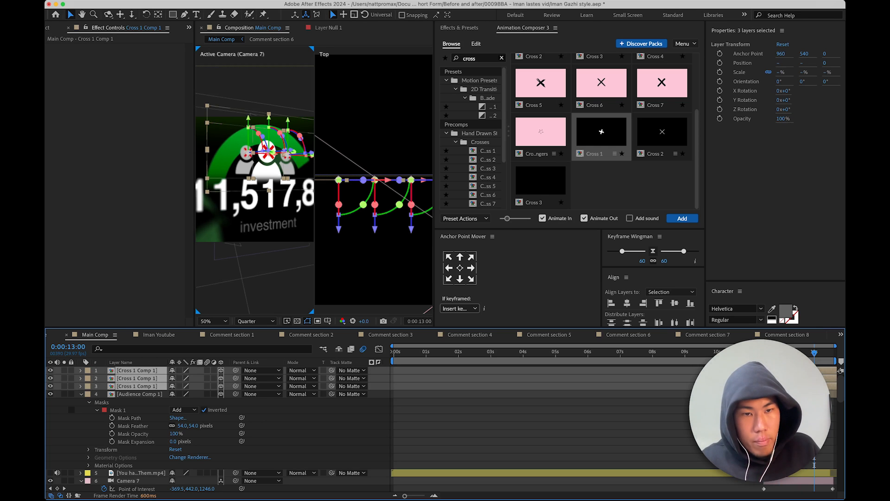
{"action": "scroll", "coordinate": [403, 213], "scroll_direction": "up", "scroll_amount": 1}
{"action": "key", "text": "space"}
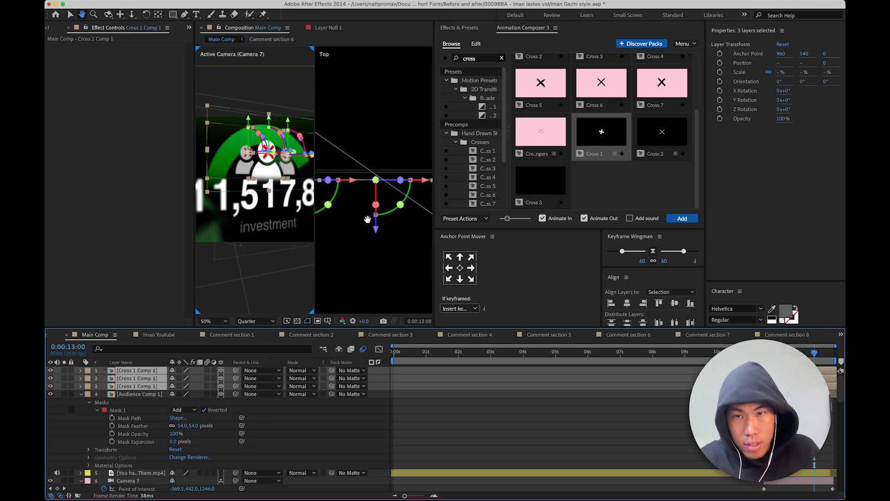
{"action": "left_click_drag", "start_coordinate": [366, 219], "coordinate": [431, 212]}
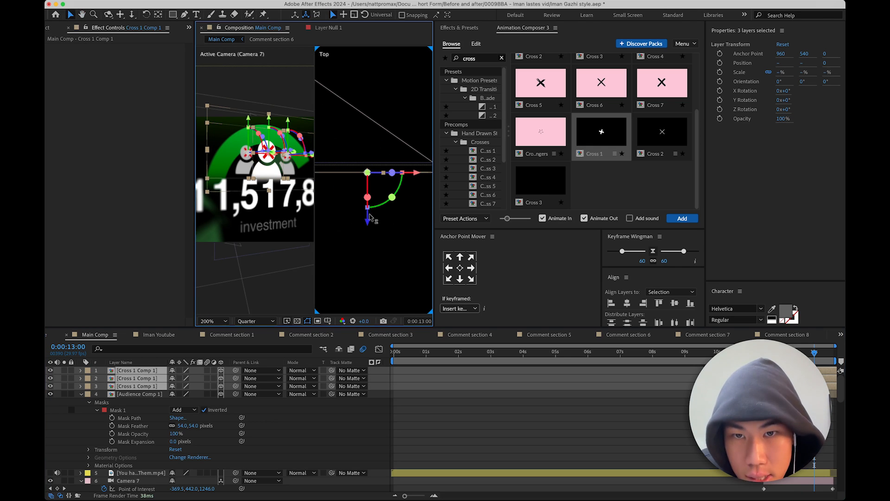
{"action": "left_click_drag", "start_coordinate": [366, 220], "coordinate": [367, 213]}
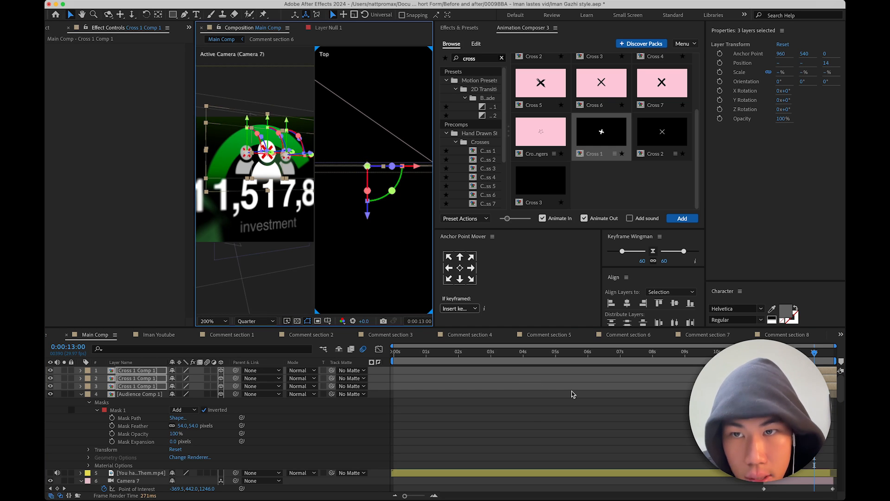
- Find the Drop Shadow effect and apply it to the third Cross 1 Comp 1 layer
{"action": "left_click", "coordinate": [572, 394]}
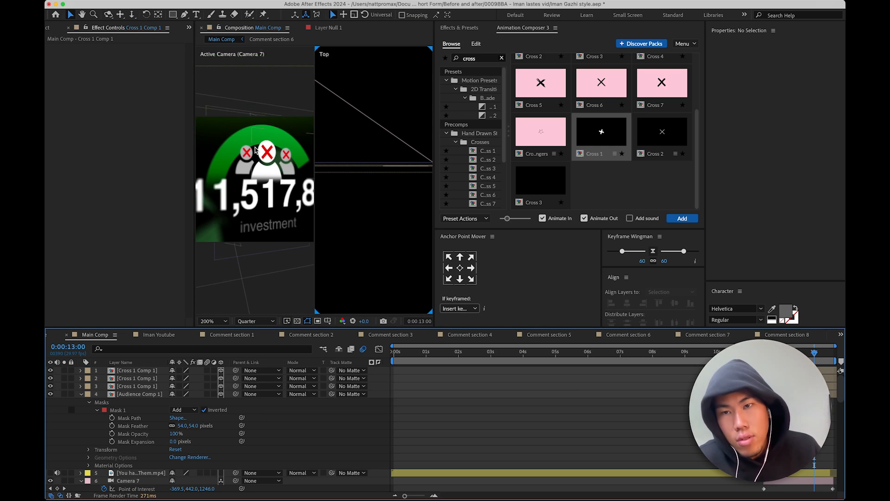
{"action": "left_click", "coordinate": [468, 29]}
{"action": "left_click", "coordinate": [467, 40]}
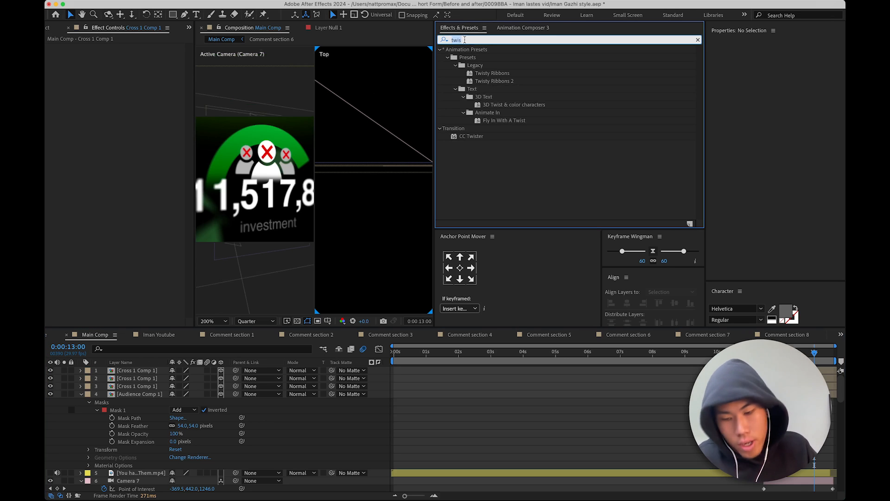
{"action": "type", "text": "drop"}
{"action": "left_click_drag", "start_coordinate": [479, 176], "coordinate": [137, 385]}
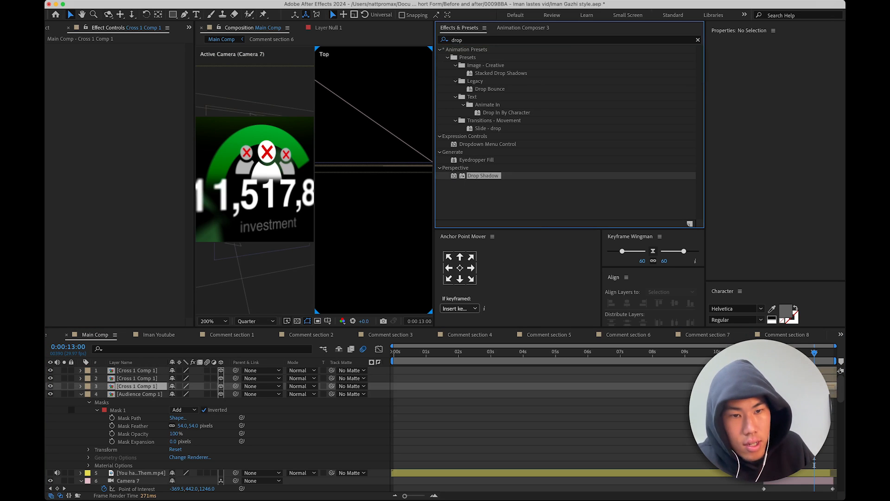
- Set the cross layer's drop shadow to 57% opacity and a softness of 93
{"action": "scroll", "coordinate": [275, 133], "scroll_direction": "up", "scroll_amount": 4}
{"action": "left_click_drag", "start_coordinate": [274, 133], "coordinate": [241, 170]}
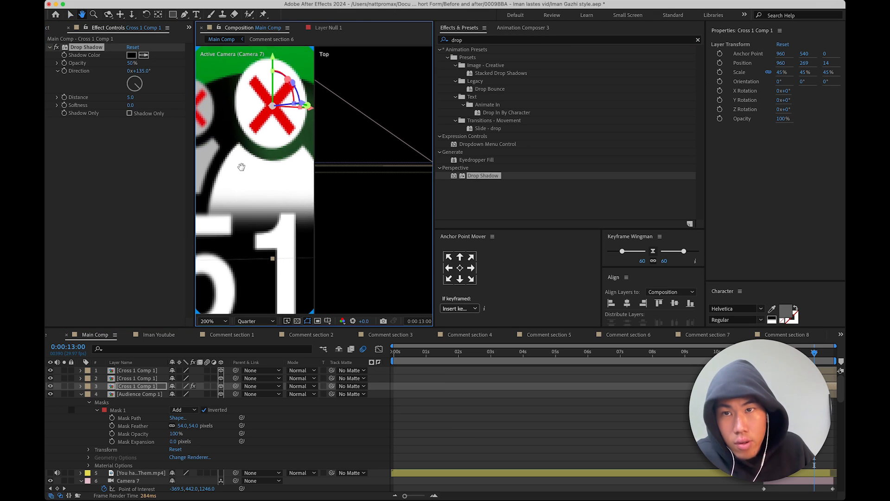
{"action": "left_click_drag", "start_coordinate": [130, 106], "coordinate": [137, 106]}
{"action": "left_click_drag", "start_coordinate": [130, 64], "coordinate": [134, 64]}
{"action": "left_click_drag", "start_coordinate": [133, 106], "coordinate": [135, 106]}
{"action": "left_click", "coordinate": [147, 196]}
- Copy the Drop Shadow effect onto the other two Cross 1 Comp 1 layers
{"action": "left_click", "coordinate": [81, 48]}
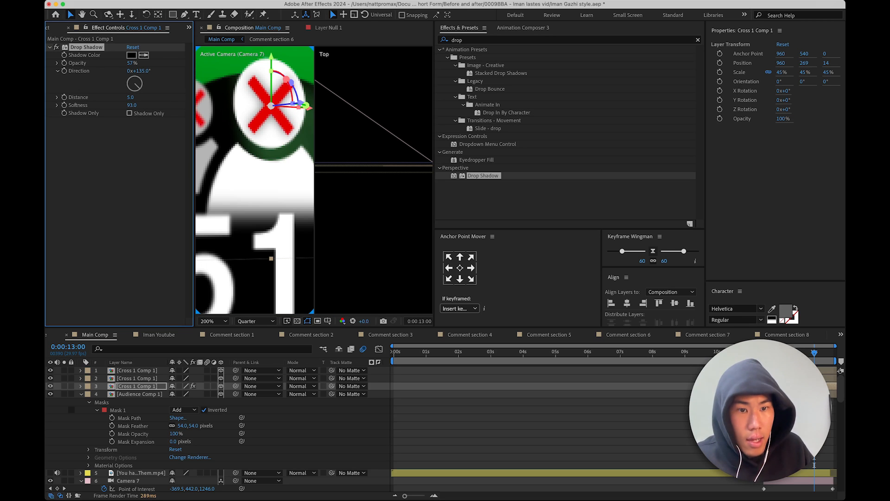
{"action": "left_click", "coordinate": [136, 378]}
{"action": "left_click", "coordinate": [137, 371], "text": "shift"}
{"action": "key", "text": "ctrl+v"}
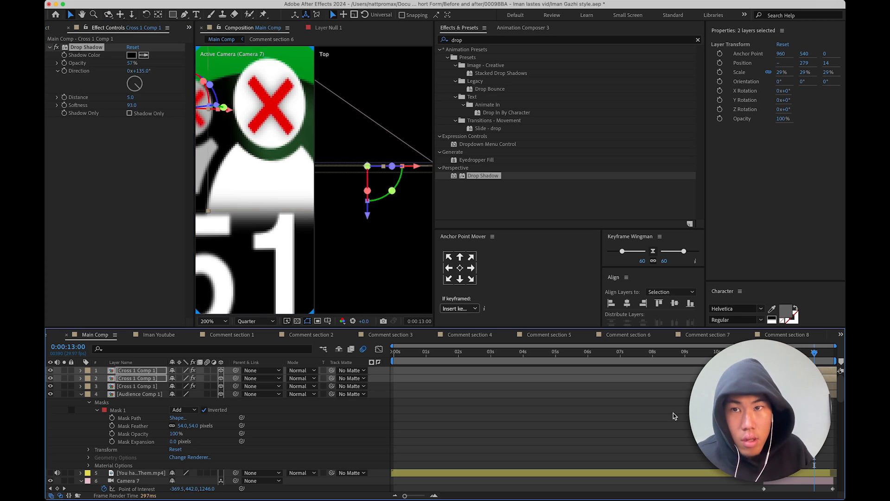
{"action": "left_click", "coordinate": [322, 221]}
{"action": "scroll", "coordinate": [261, 156], "scroll_direction": "down", "scroll_amount": 2}
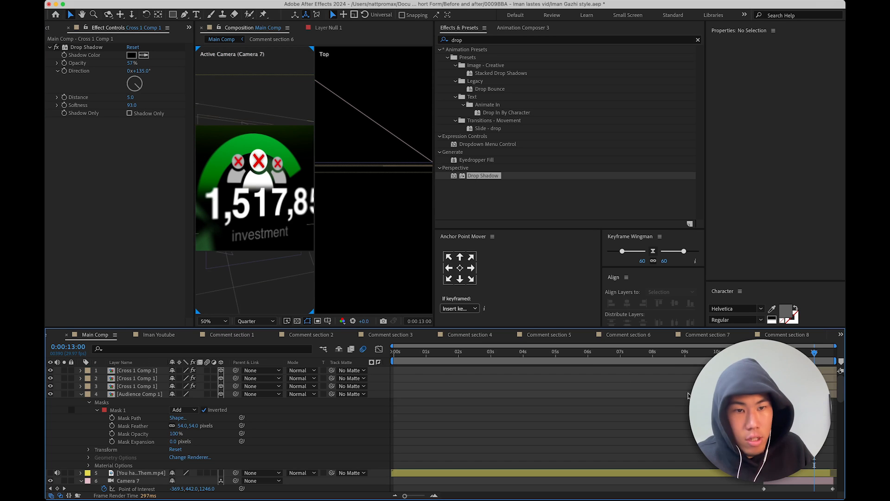
- Collapse the expanded properties of Audience Comp 1, the cameras and Shape Layer 2 in the timeline
{"action": "left_click", "coordinate": [81, 395]}
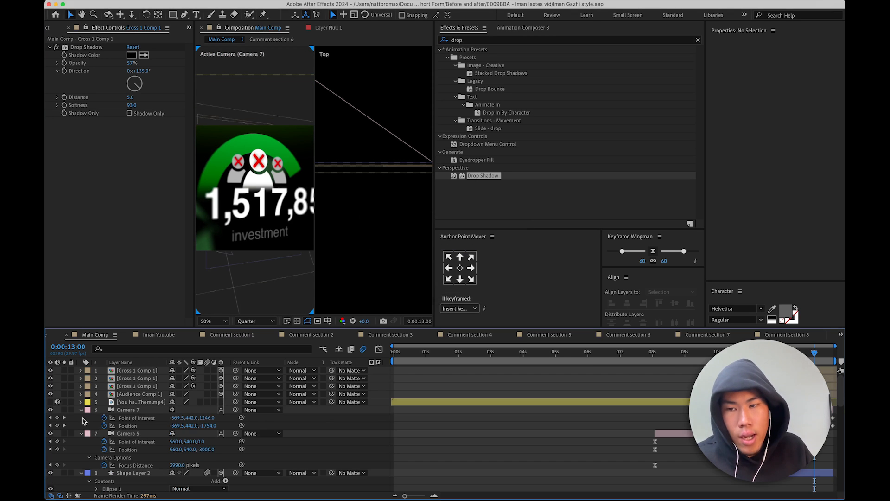
{"action": "left_click", "coordinate": [81, 410]}
{"action": "left_click", "coordinate": [81, 417]}
{"action": "left_click", "coordinate": [81, 425]}
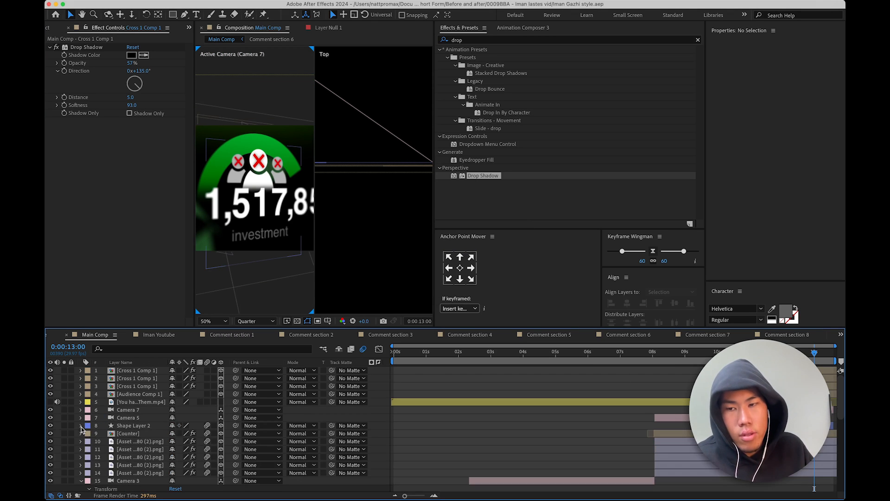
{"action": "scroll", "coordinate": [154, 438], "scroll_direction": "down", "scroll_amount": 2}
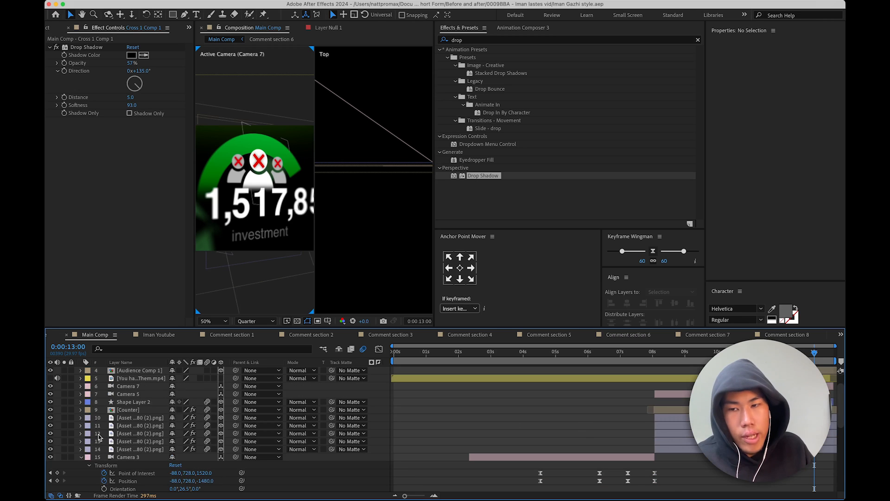
{"action": "left_click", "coordinate": [81, 457]}
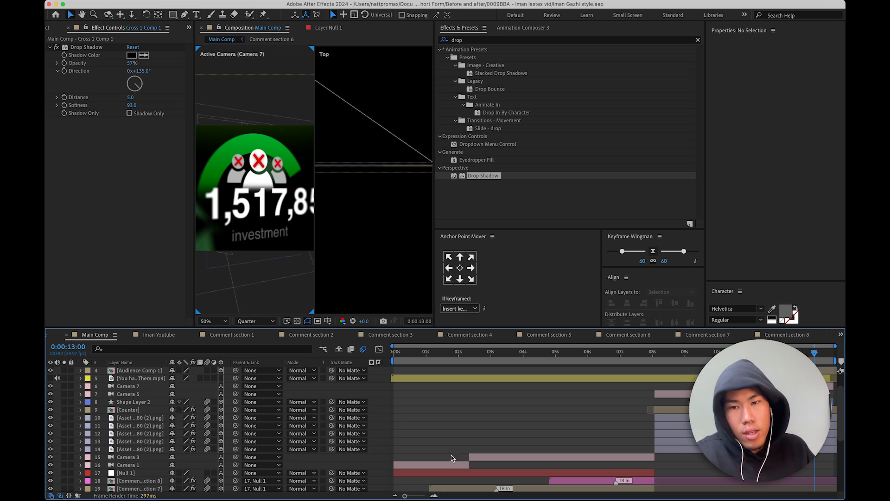
{"action": "scroll", "coordinate": [449, 392], "scroll_direction": "up", "scroll_amount": 3}
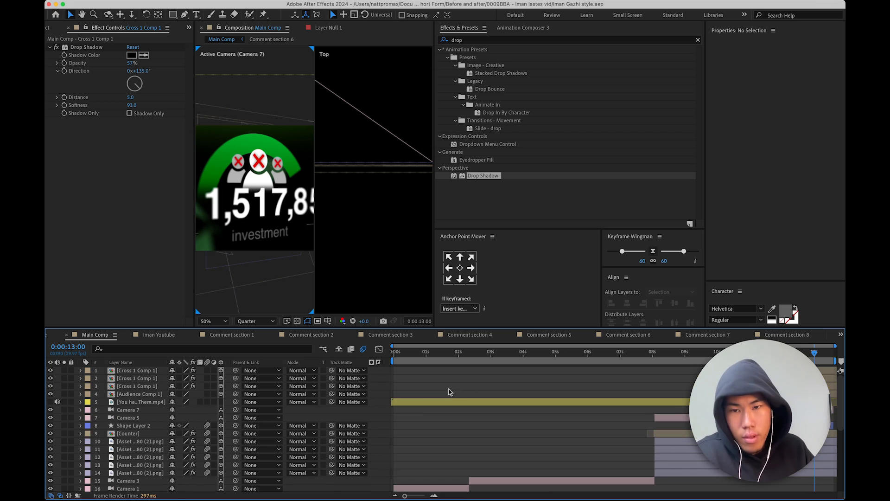
- Add an adjustment layer above all layers in Main Comp and duplicate it
{"action": "left_click", "coordinate": [492, 356]}
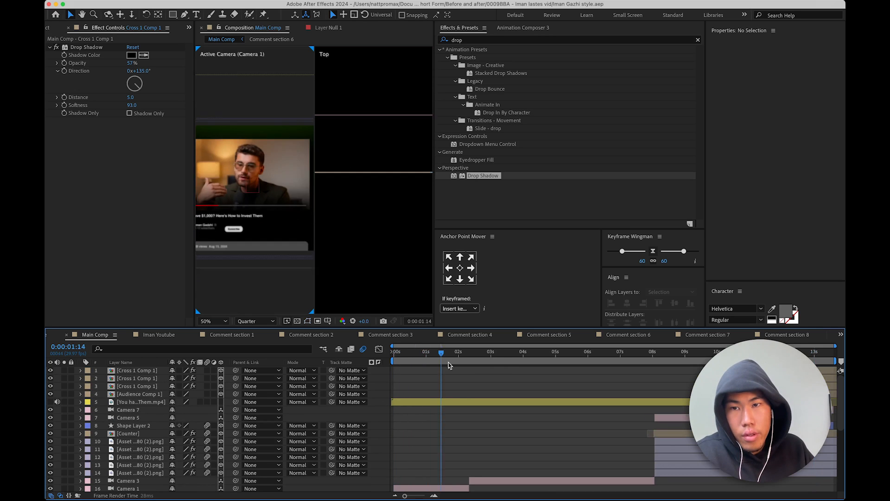
{"action": "left_click_drag", "start_coordinate": [503, 363], "coordinate": [661, 361]}
{"action": "key", "text": "Home"}
{"action": "right_click", "coordinate": [380, 383]}
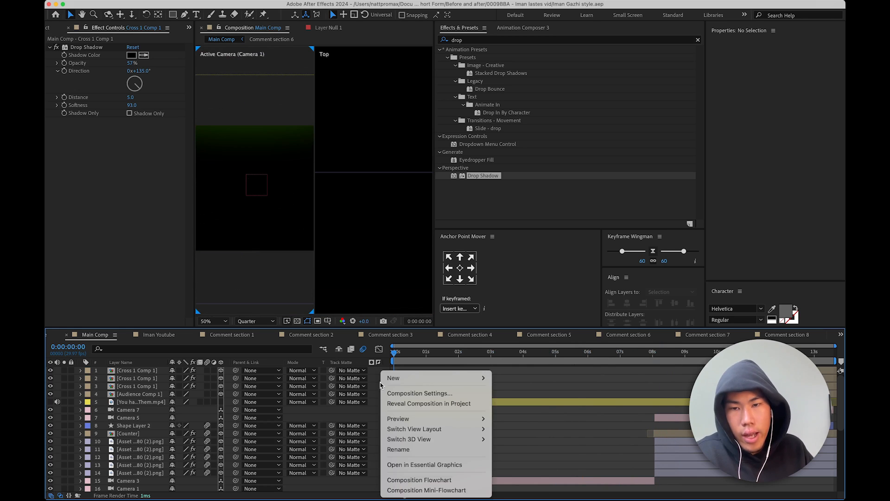
{"action": "mouse_move", "coordinate": [430, 383]}
{"action": "left_click", "coordinate": [520, 454]}
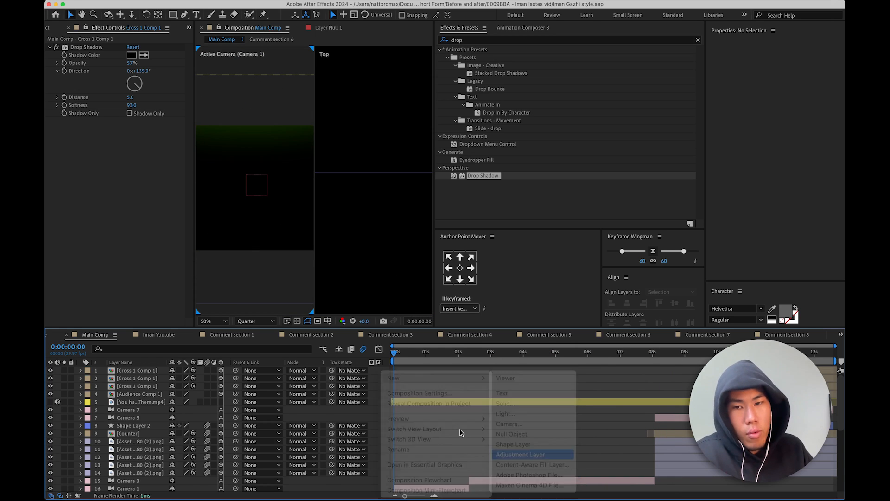
{"action": "key", "text": "super+d"}
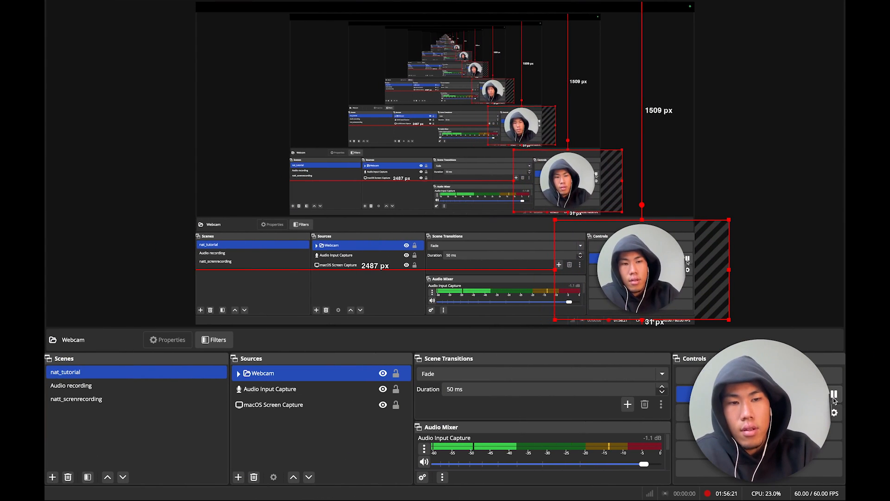
- Switch back to After Effects and fit the whole Main Comp frame in the viewer, with the playhead at the start
{"action": "key", "text": "ctrl+Right"}
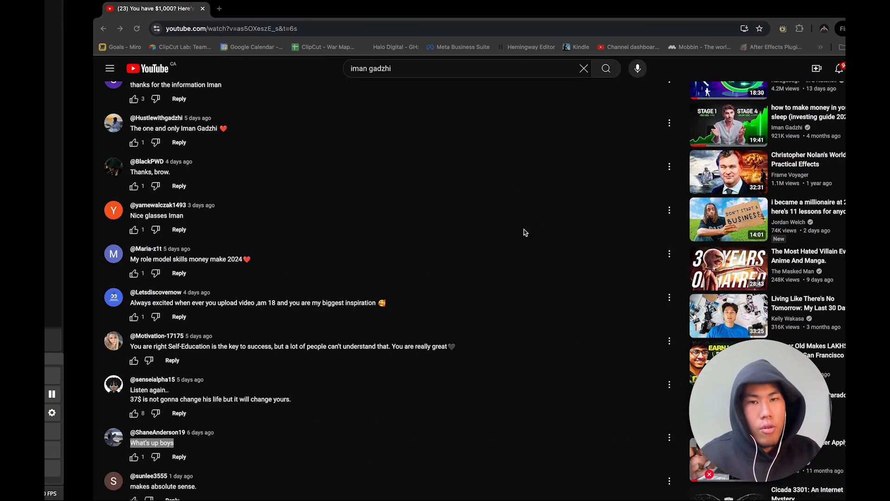
{"action": "key", "text": "ctrl+Right"}
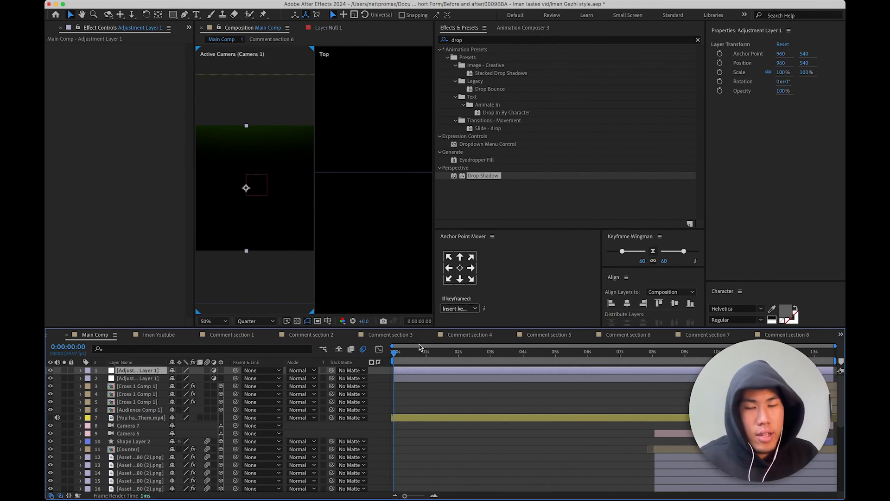
{"action": "left_click", "coordinate": [773, 353]}
{"action": "left_click", "coordinate": [220, 322]}
{"action": "left_click", "coordinate": [226, 330]}
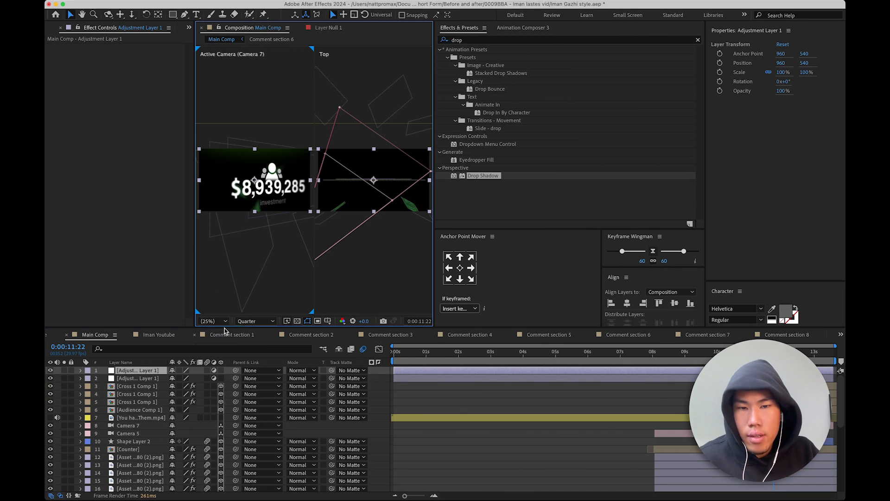
{"action": "left_click", "coordinate": [447, 399]}
{"action": "key", "text": "Home"}
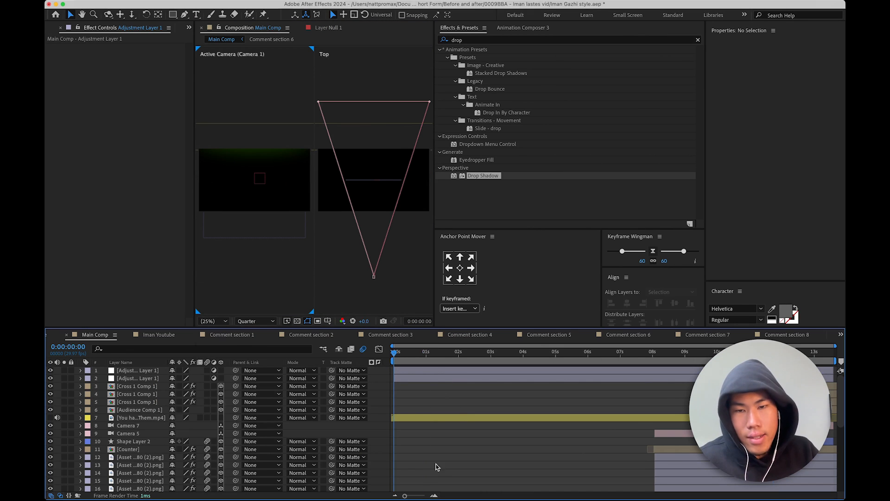
{"action": "left_click", "coordinate": [142, 379]}
{"action": "left_click", "coordinate": [144, 371]}
{"action": "left_click", "coordinate": [144, 378]}
{"action": "left_click", "coordinate": [152, 371]}
{"action": "left_click", "coordinate": [472, 386]}
{"action": "left_click", "coordinate": [405, 369]}
{"action": "left_click", "coordinate": [417, 386]}
- Apply Deep Glow to the lower adjustment layer with a radius of 210 and an exposure of 0.09
{"action": "left_click", "coordinate": [489, 41]}
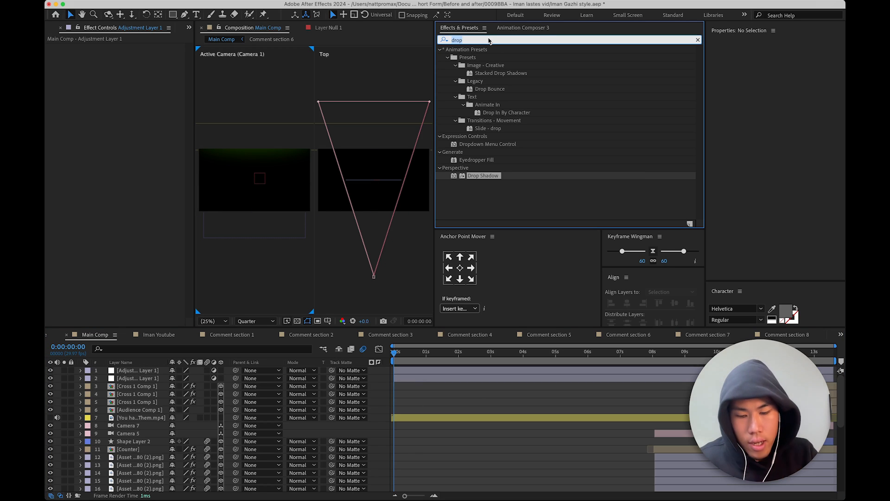
{"action": "type", "text": "dee"}
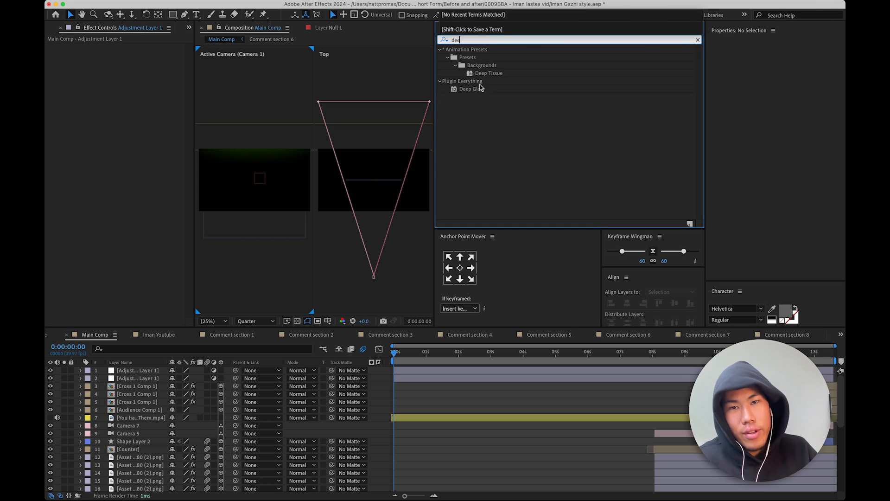
{"action": "left_click_drag", "start_coordinate": [472, 89], "coordinate": [146, 378]}
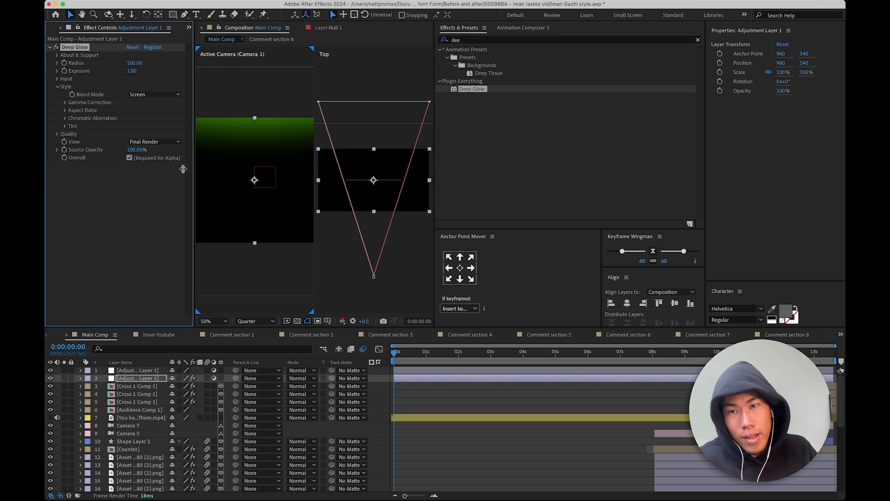
{"action": "left_click_drag", "start_coordinate": [132, 71], "coordinate": [120, 75]}
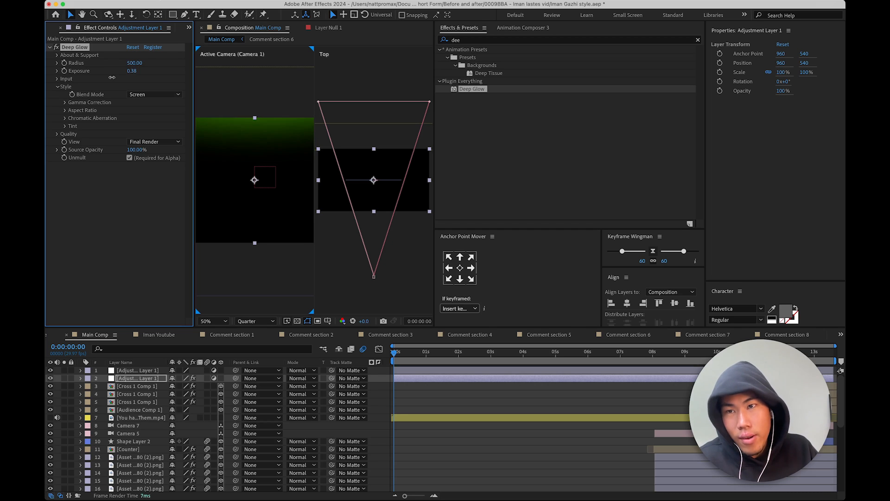
{"action": "left_click", "coordinate": [414, 353]}
{"action": "mouse_move", "coordinate": [135, 64]}
{"action": "left_mouse_down"}
{"action": "mouse_move", "coordinate": [94, 75]}
{"action": "mouse_move", "coordinate": [131, 74]}
{"action": "mouse_move", "coordinate": [136, 64]}
{"action": "left_mouse_up"}
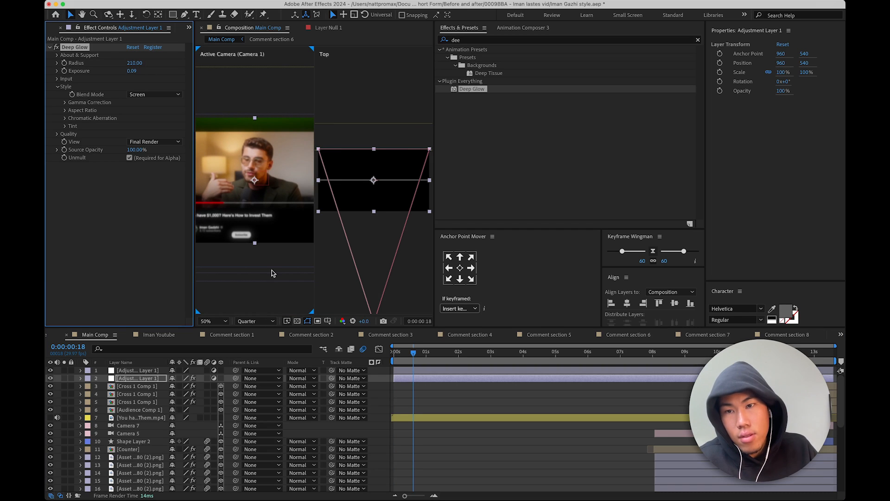
- Preview the composition at Full resolution in a widened viewer with a single-view layout
{"action": "left_click", "coordinate": [266, 322]}
{"action": "left_click", "coordinate": [249, 342]}
{"action": "scroll", "coordinate": [251, 191], "scroll_direction": "down", "scroll_amount": 2}
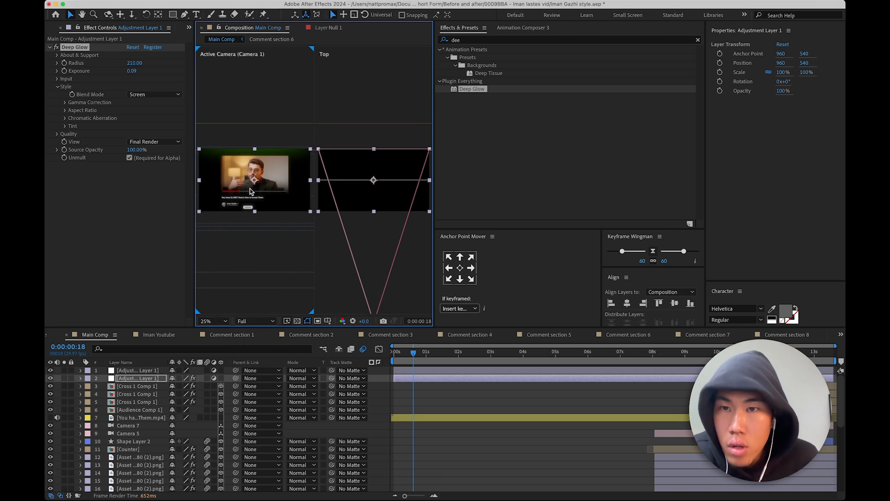
{"action": "scroll", "coordinate": [253, 192], "scroll_direction": "up", "scroll_amount": 4}
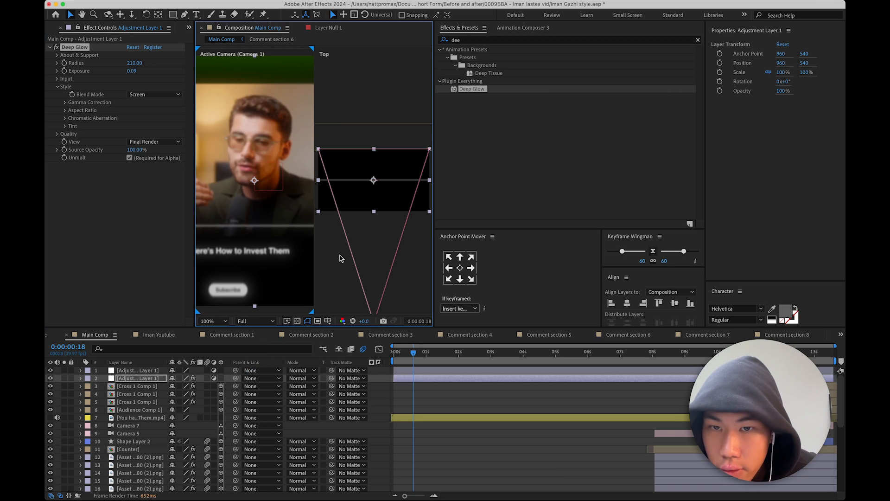
{"action": "left_click_drag", "start_coordinate": [433, 292], "coordinate": [659, 306]}
{"action": "left_click", "coordinate": [639, 320]}
{"action": "left_click", "coordinate": [646, 332]}
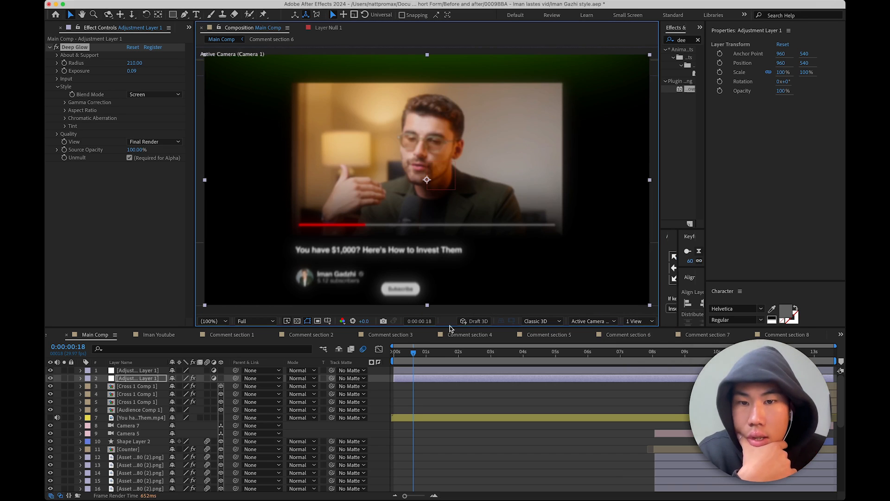
- Play back the glow, then set its exposure to 0.04 and its aspect ratio to 0.80 at 0:00:01:27
{"action": "key", "text": "space"}
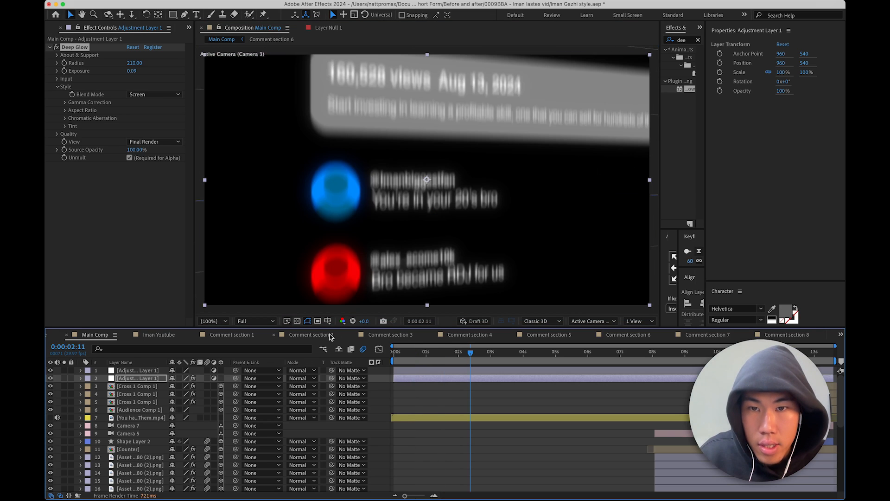
{"action": "left_click", "coordinate": [456, 353]}
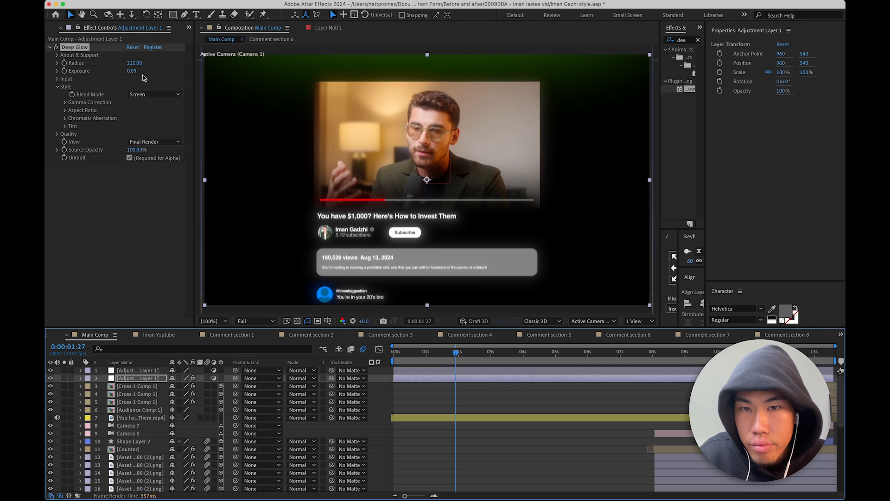
{"action": "left_click_drag", "start_coordinate": [131, 75], "coordinate": [130, 74]}
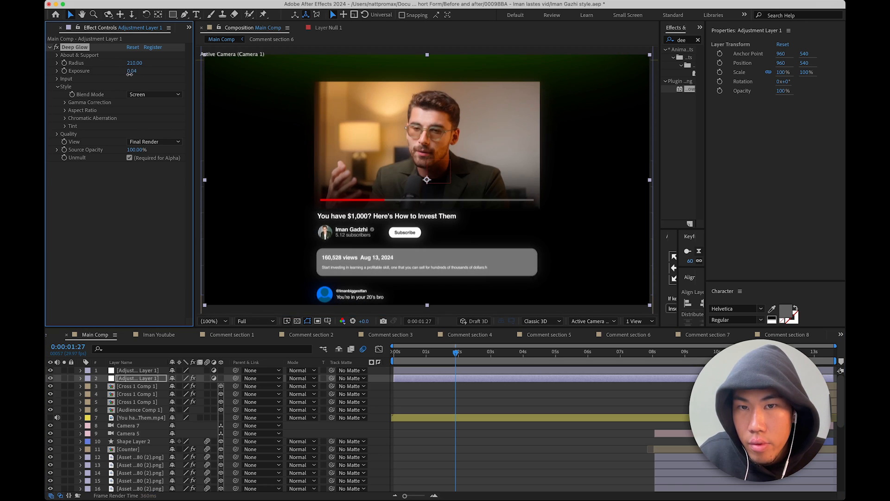
{"action": "left_click", "coordinate": [66, 112]}
{"action": "left_click_drag", "start_coordinate": [132, 119], "coordinate": [125, 120]}
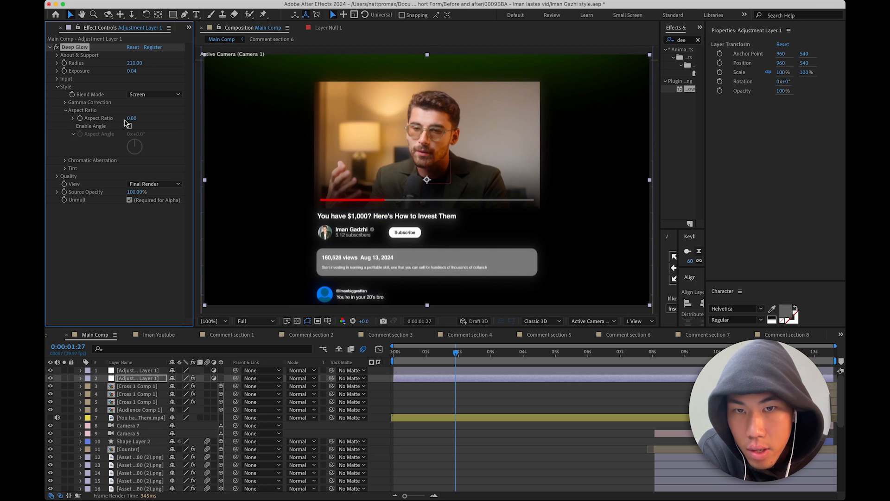
- Enable Deep Glow's chromatic aberration on the Red & Blue channels with an amount of 0.09%
{"action": "left_click", "coordinate": [65, 160]}
{"action": "left_click", "coordinate": [129, 168]}
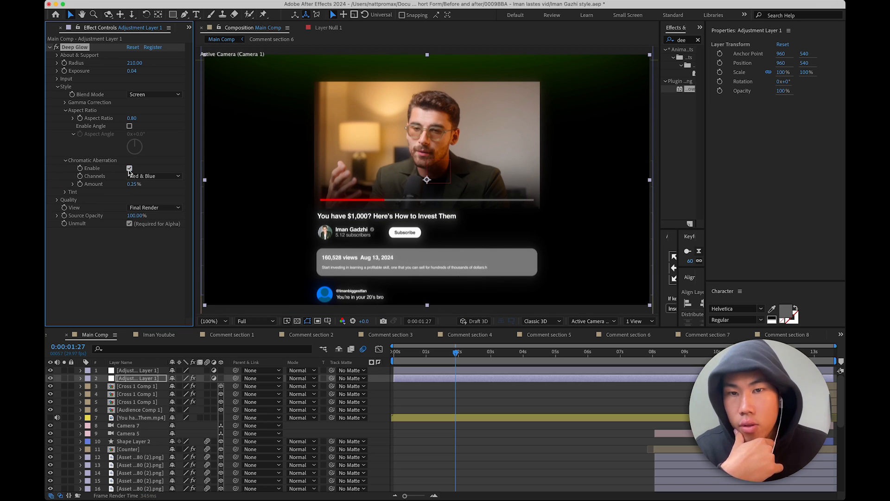
{"action": "key", "text": "period"}
{"action": "left_click_drag", "start_coordinate": [137, 185], "coordinate": [130, 189]}
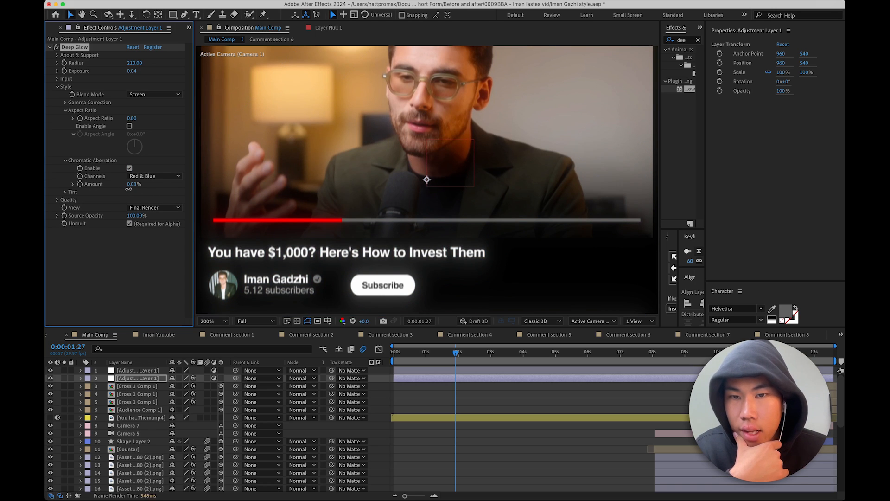
{"action": "left_click_drag", "start_coordinate": [130, 189], "coordinate": [132, 190]}
{"action": "scroll", "coordinate": [317, 268], "scroll_direction": "down", "scroll_amount": 4}
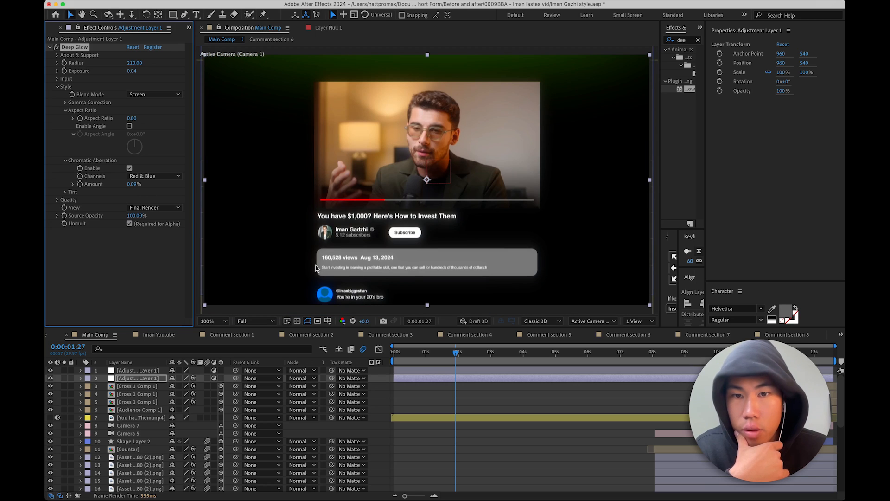
- Find Turbulent Displace in the effects library and apply it to the lower adjustment layer above Deep Glow
{"action": "left_click", "coordinate": [527, 397]}
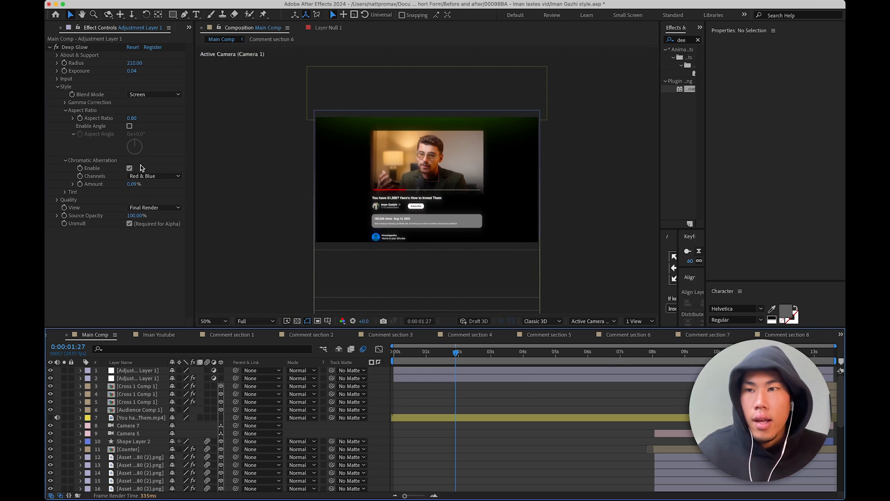
{"action": "left_click", "coordinate": [51, 47]}
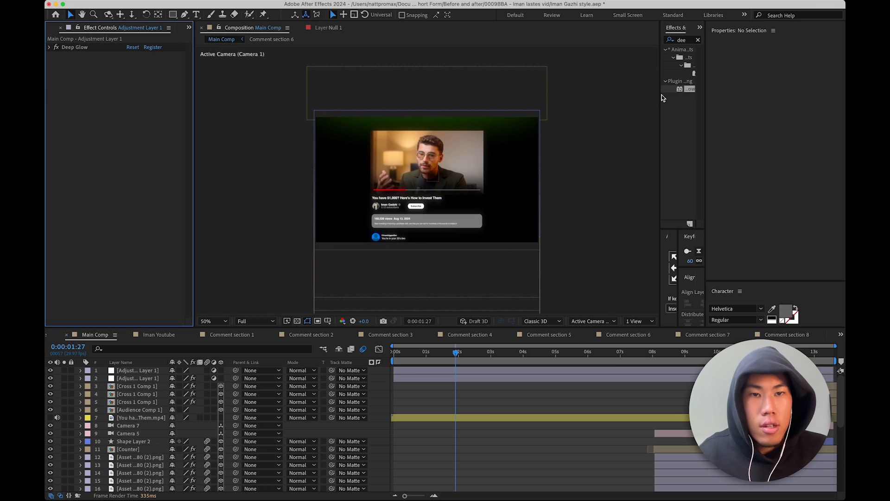
{"action": "left_click_drag", "start_coordinate": [660, 98], "coordinate": [577, 110]}
{"action": "left_click", "coordinate": [630, 43]}
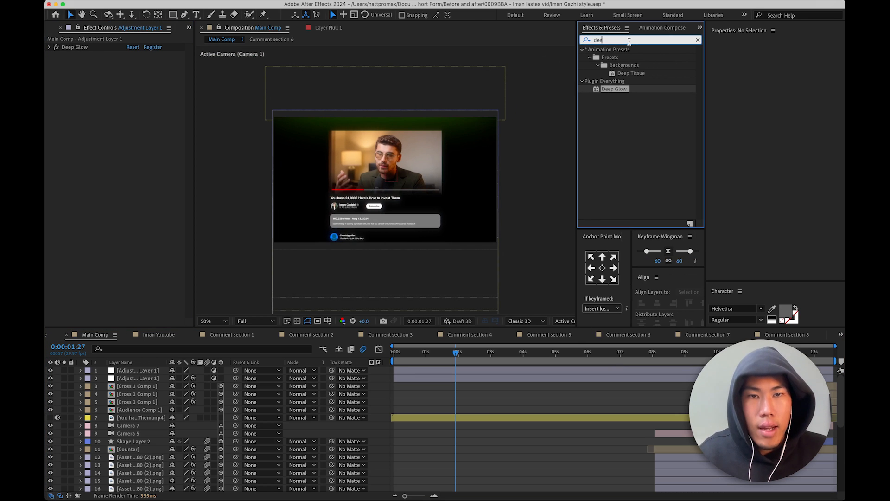
{"action": "type", "text": "turbu"}
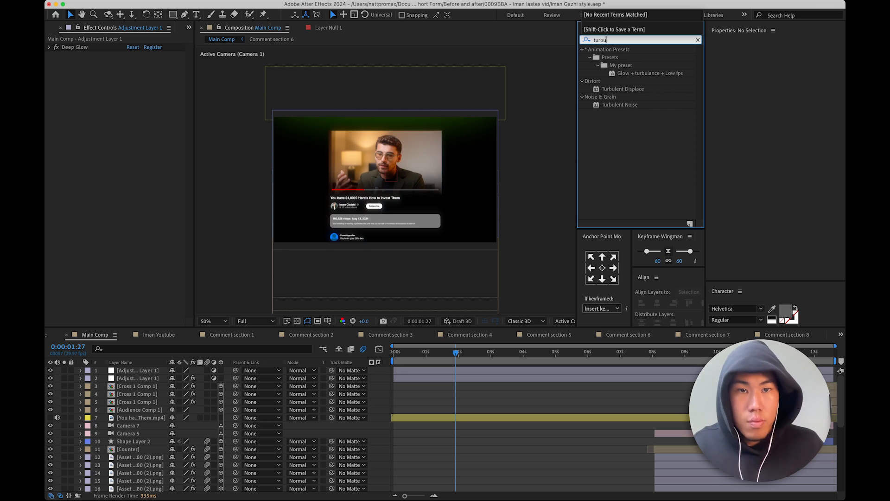
{"action": "left_click_drag", "start_coordinate": [649, 66], "coordinate": [98, 50]}
{"action": "left_click", "coordinate": [663, 86]}
- Set the Turbulent Displace amount to 20 and its size to 2
{"action": "left_click", "coordinate": [132, 64]}
{"action": "type", "text": "20"}
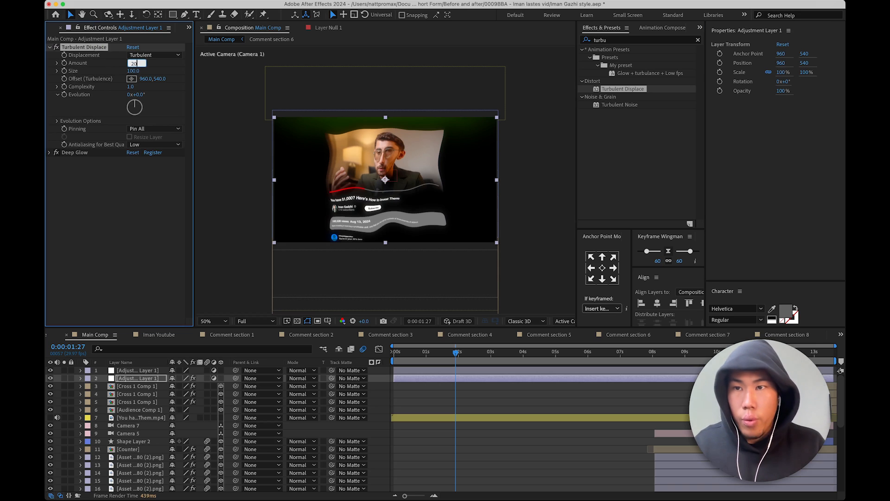
{"action": "left_click", "coordinate": [135, 71]}
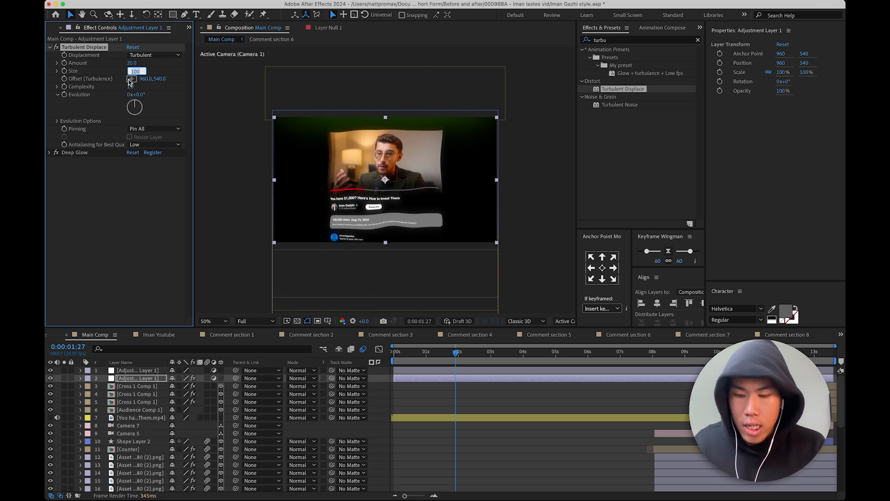
{"action": "type", "text": "2"}
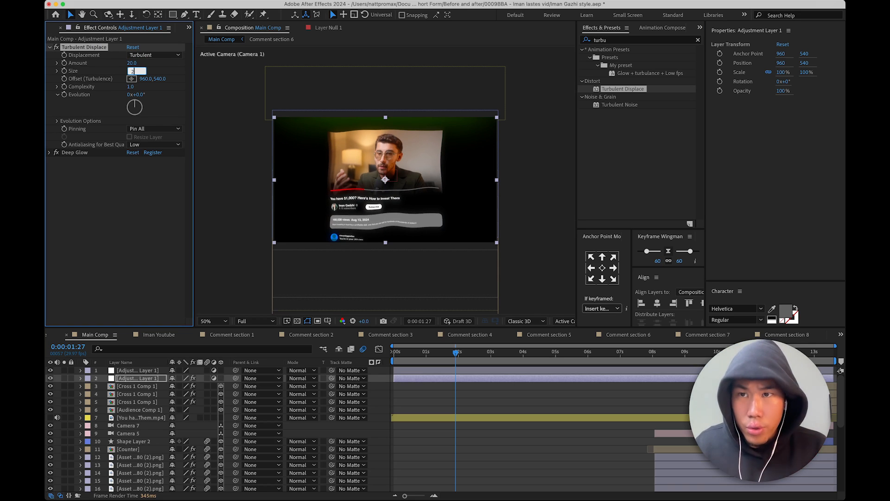
{"action": "left_click", "coordinate": [96, 208]}
- Add an expression to Turbulent Displace's Random Seed with a posterizeTime line above random(6)
{"action": "left_click", "coordinate": [58, 122]}
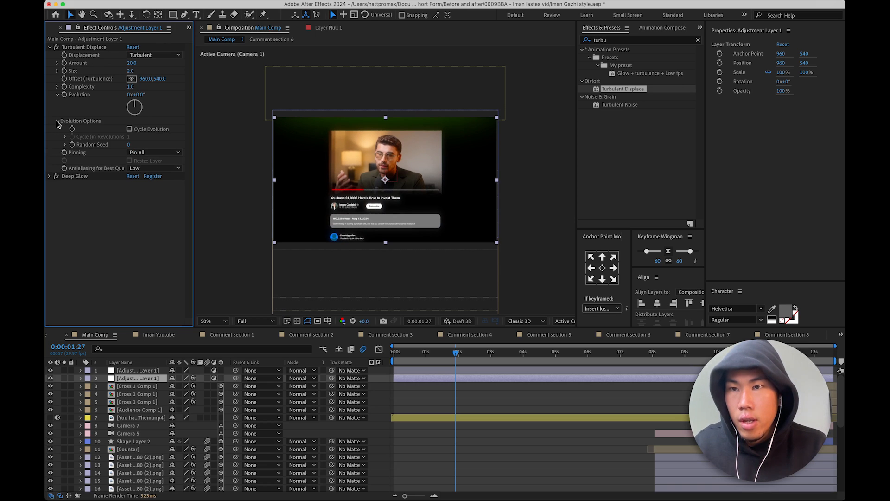
{"action": "left_click", "coordinate": [73, 145], "text": "alt"}
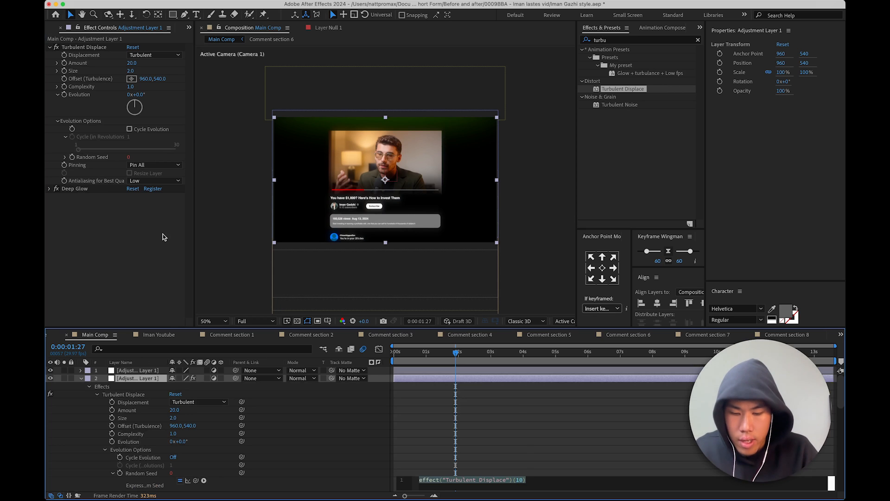
{"action": "type", "text": "random(6"}
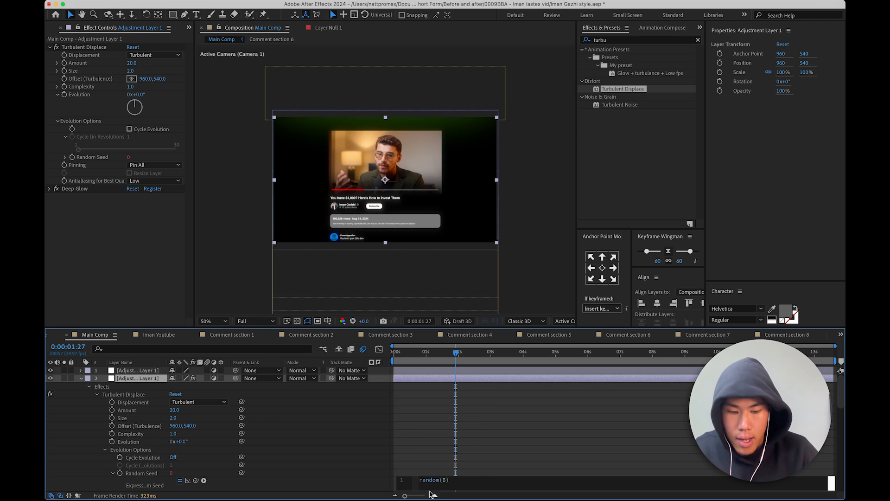
{"action": "key", "text": "Return"}
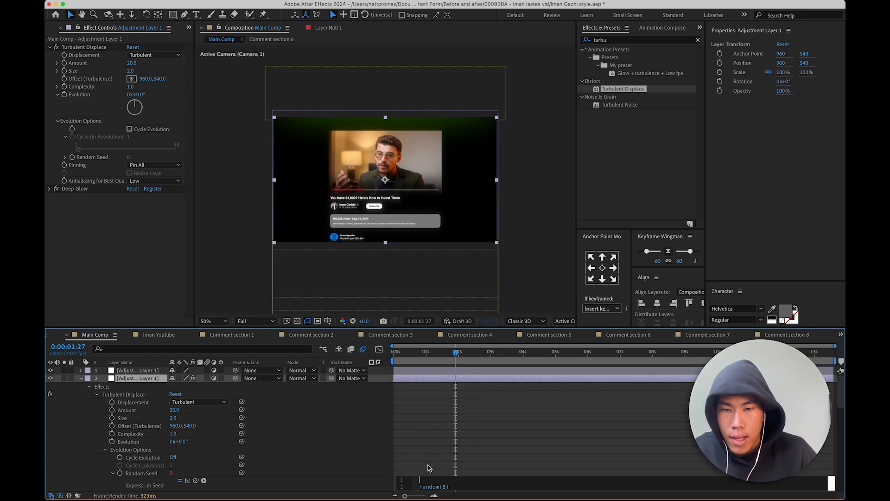
{"action": "scroll", "coordinate": [427, 467], "scroll_direction": "down", "scroll_amount": 10}
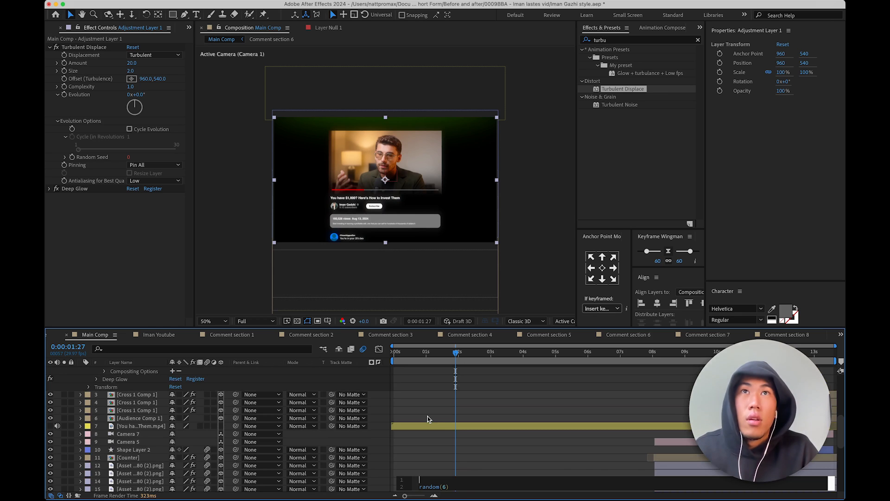
{"action": "type", "text": "poster"}
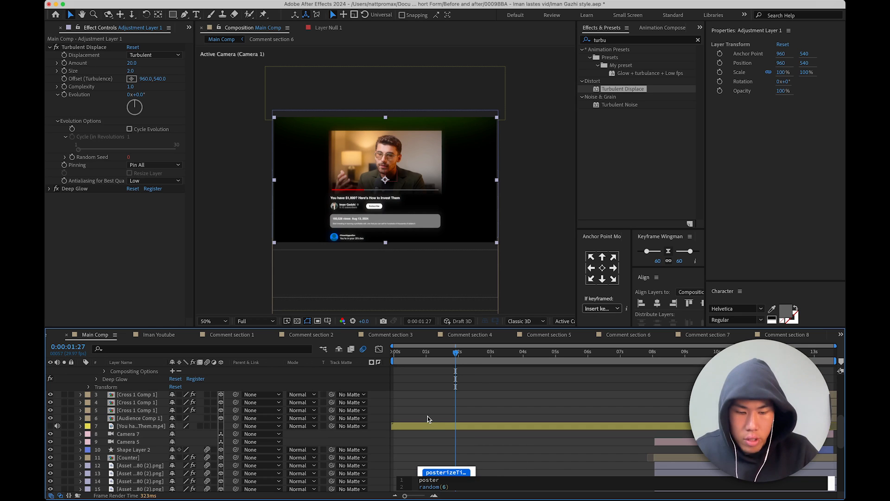
{"action": "key", "text": "Return"}
{"action": "left_click", "coordinate": [456, 464]}
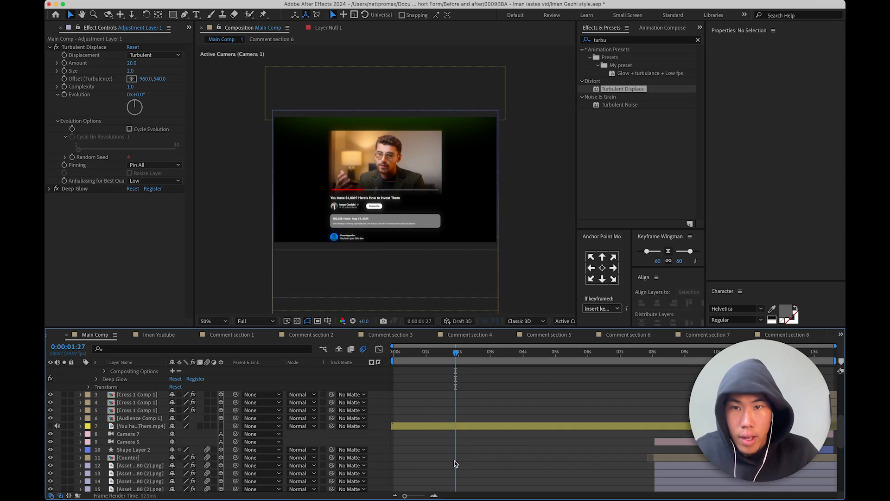
- Examine the displaced edges up close at 0:00:01:27, then play back the composition at 100% magnification
{"action": "key", "text": "period"}
{"action": "key", "text": "period"}
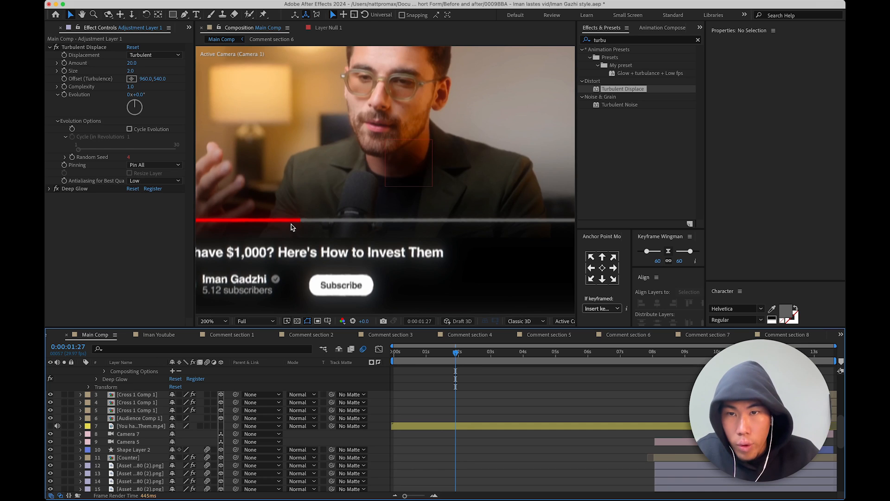
{"action": "key", "text": "period"}
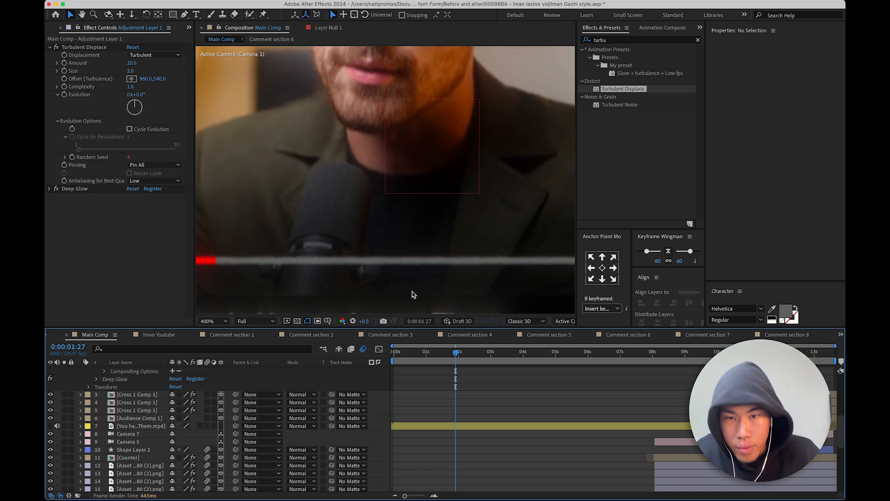
{"action": "key", "text": "comma"}
{"action": "key", "text": "period"}
{"action": "key", "text": "comma"}
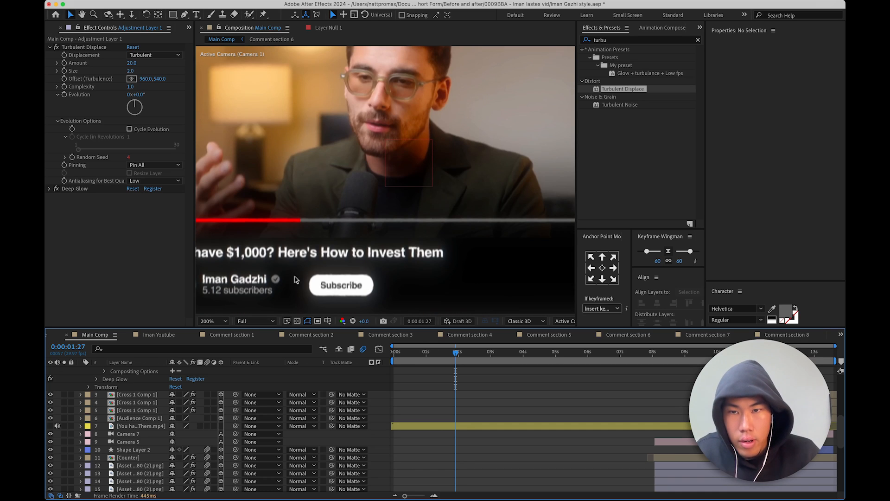
{"action": "left_click", "coordinate": [222, 321]}
{"action": "left_click", "coordinate": [224, 333]}
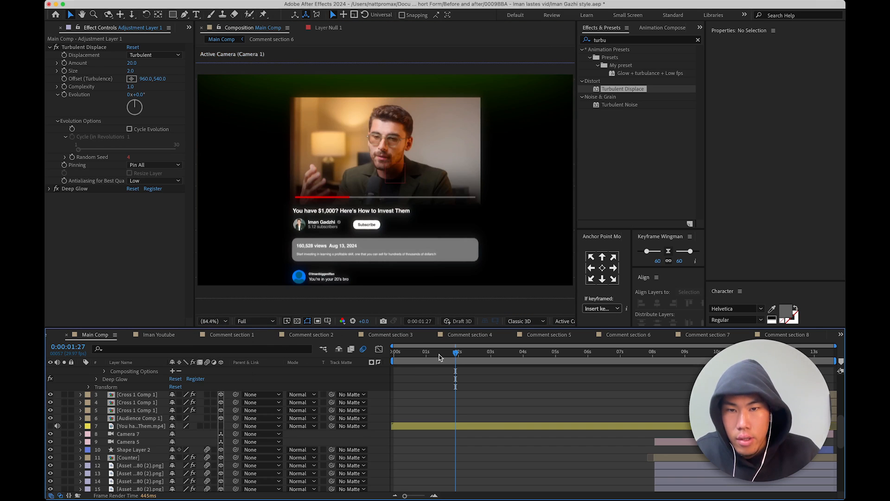
{"action": "key", "text": "slash"}
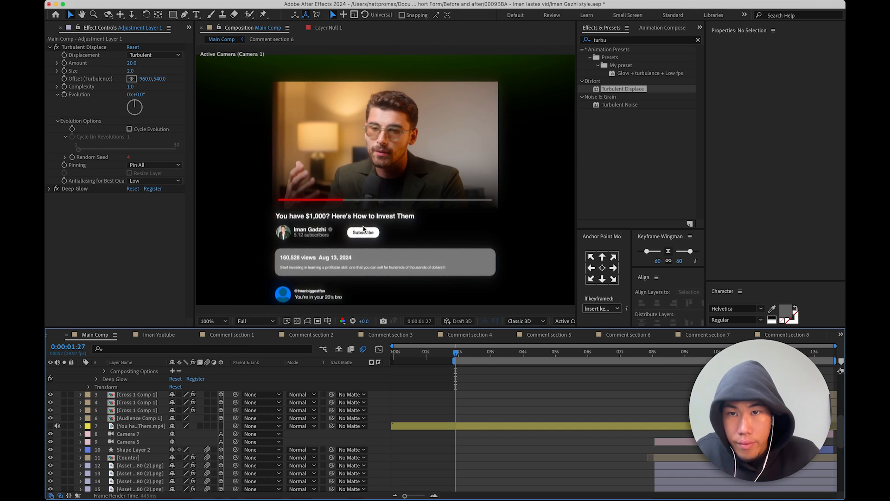
{"action": "key", "text": "space"}
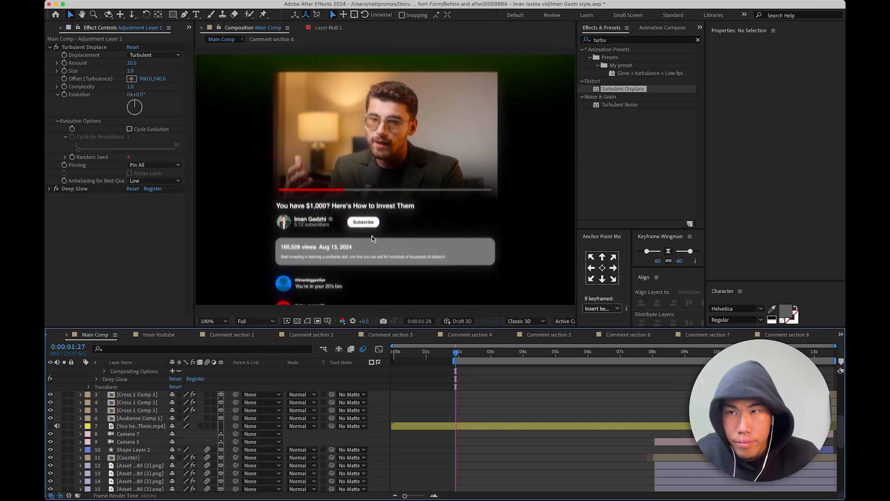
{"action": "key", "text": "space"}
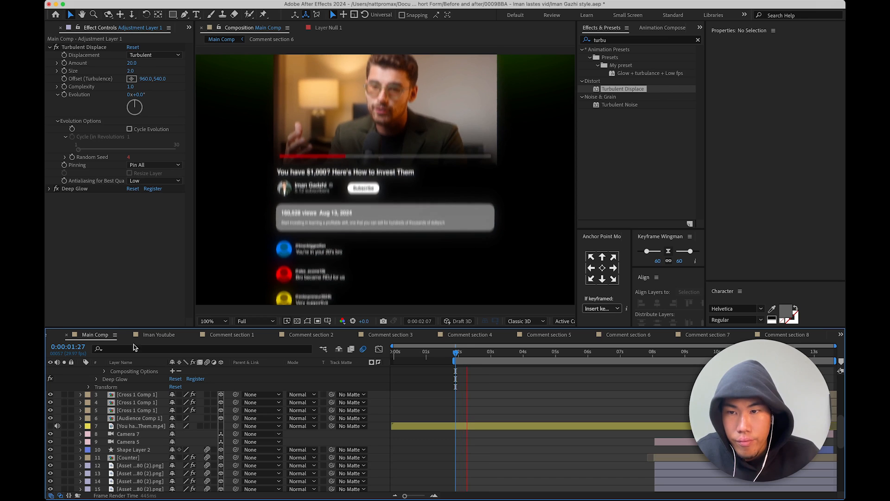
- Apply Posterize Time to the lower adjustment layer with a frame rate of 16
{"action": "scroll", "coordinate": [73, 390], "scroll_direction": "up", "scroll_amount": 5}
{"action": "scroll", "coordinate": [82, 384], "scroll_direction": "up", "scroll_amount": 3}
{"action": "left_click", "coordinate": [80, 379]}
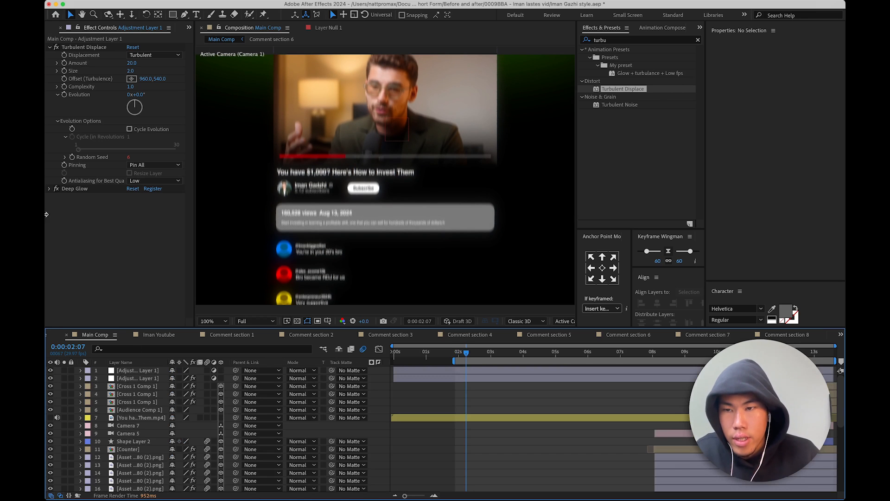
{"action": "left_click", "coordinate": [121, 217]}
{"action": "left_click", "coordinate": [49, 47]}
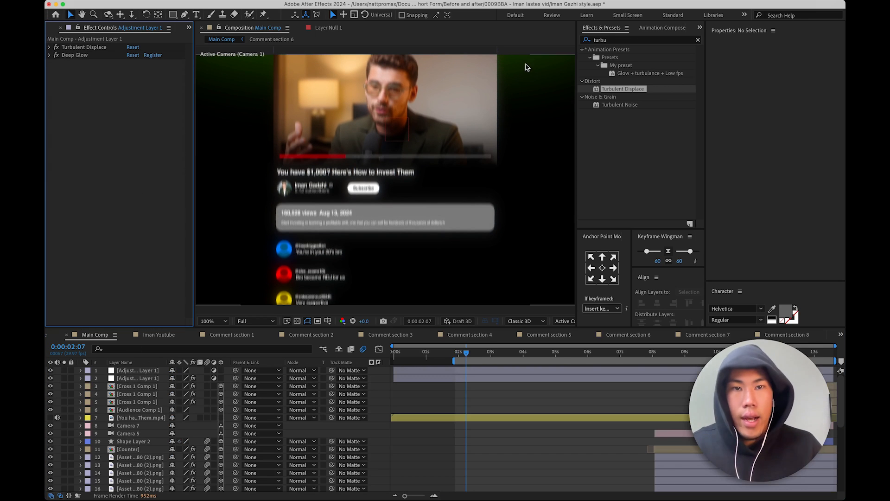
{"action": "left_click", "coordinate": [614, 41]}
{"action": "type", "text": "poster"}
{"action": "left_click_drag", "start_coordinate": [626, 73], "coordinate": [109, 142]}
{"action": "left_click", "coordinate": [131, 72]}
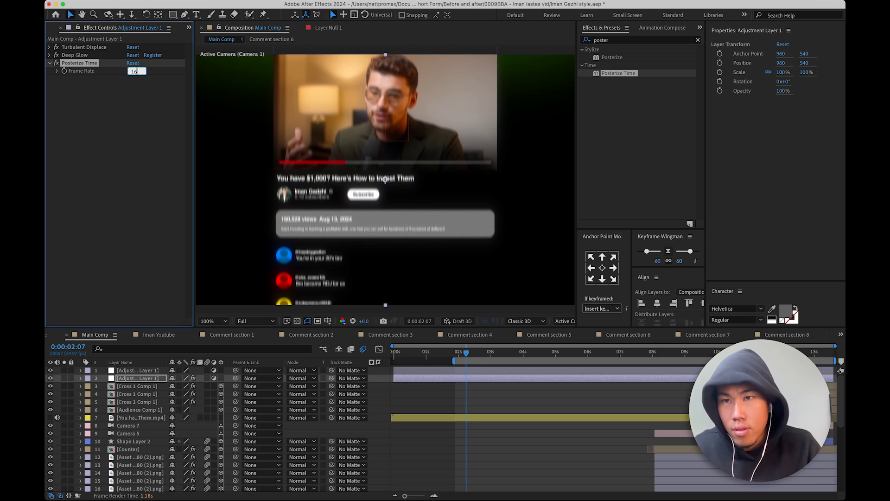
{"action": "key", "text": "Return"}
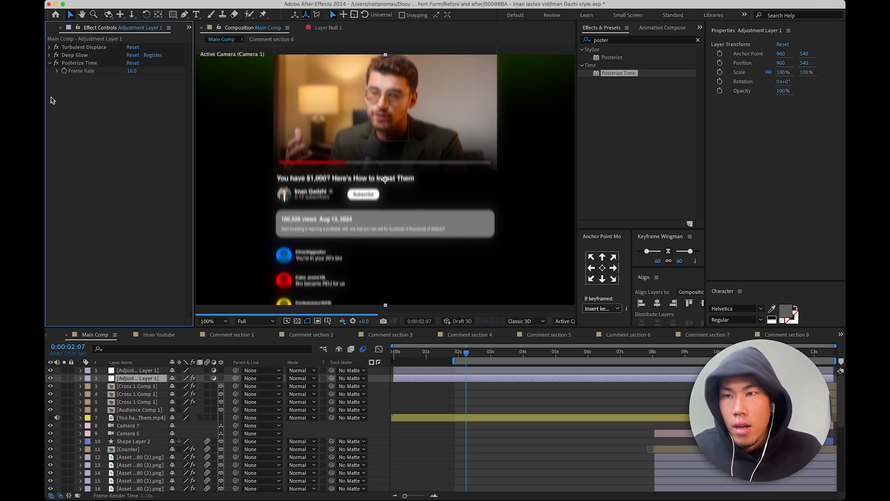
- Move Posterize Time above Deep Glow in the effect stack and collapse its settings
{"action": "left_click_drag", "start_coordinate": [70, 63], "coordinate": [74, 56]}
{"action": "left_click", "coordinate": [50, 71]}
{"action": "left_click", "coordinate": [49, 70]}
{"action": "left_click", "coordinate": [49, 55]}
{"action": "left_click", "coordinate": [90, 110]}
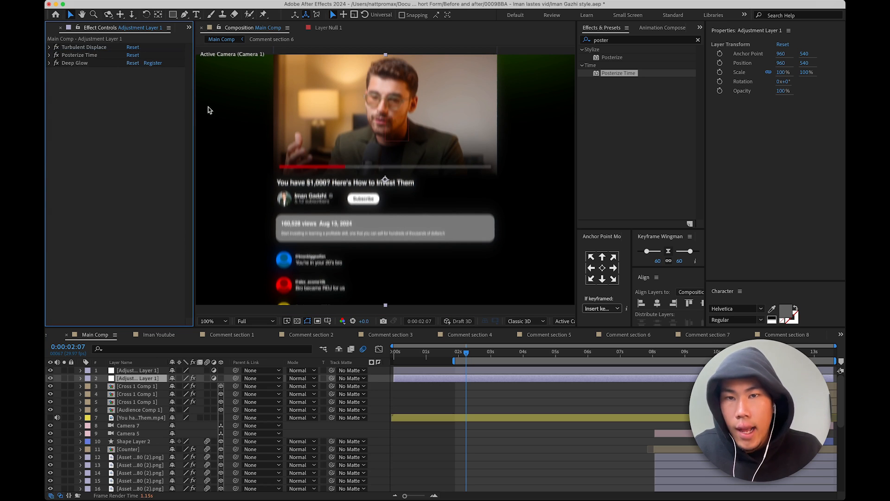
- Apply the Noise effect to the lower adjustment layer with an amount of 13%
{"action": "left_click", "coordinate": [631, 40]}
{"action": "type", "text": "noise"}
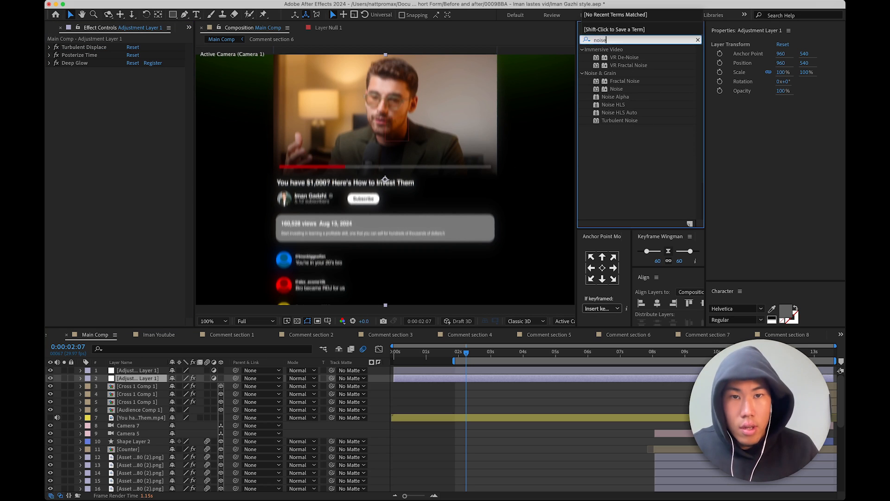
{"action": "left_click_drag", "start_coordinate": [616, 89], "coordinate": [117, 134]}
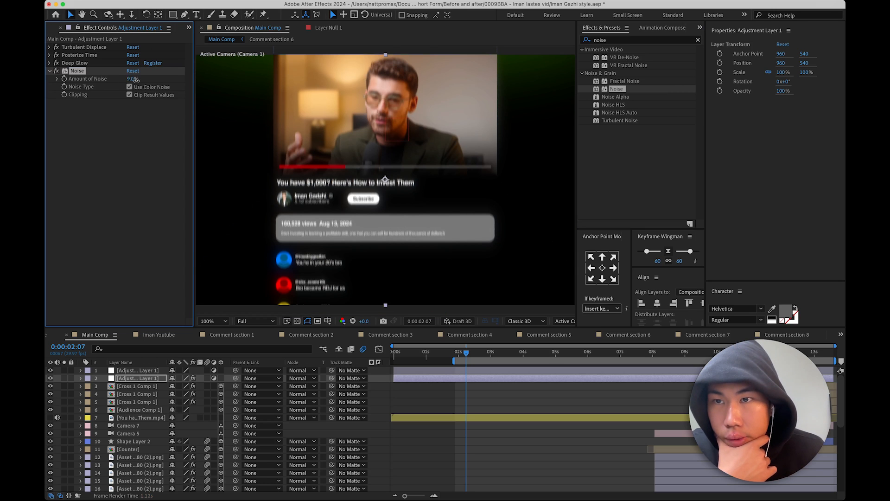
{"action": "left_click_drag", "start_coordinate": [138, 79], "coordinate": [135, 79]}
{"action": "key", "text": "period"}
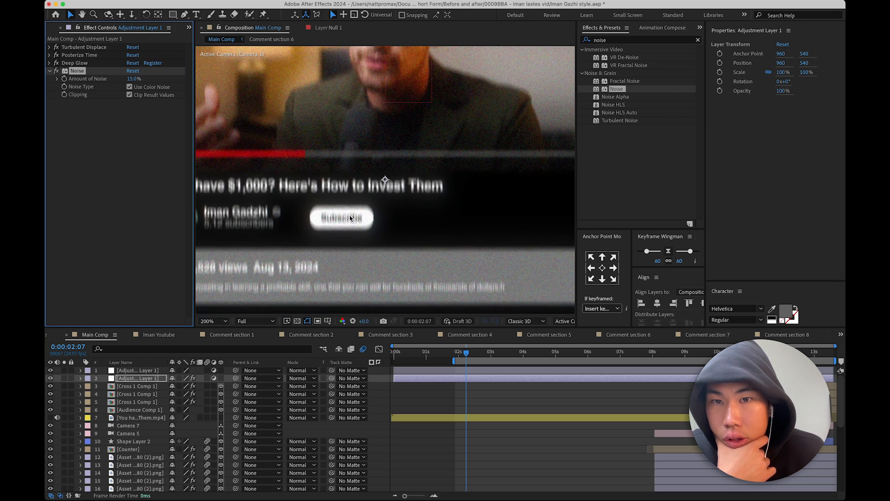
{"action": "left_click", "coordinate": [132, 80]}
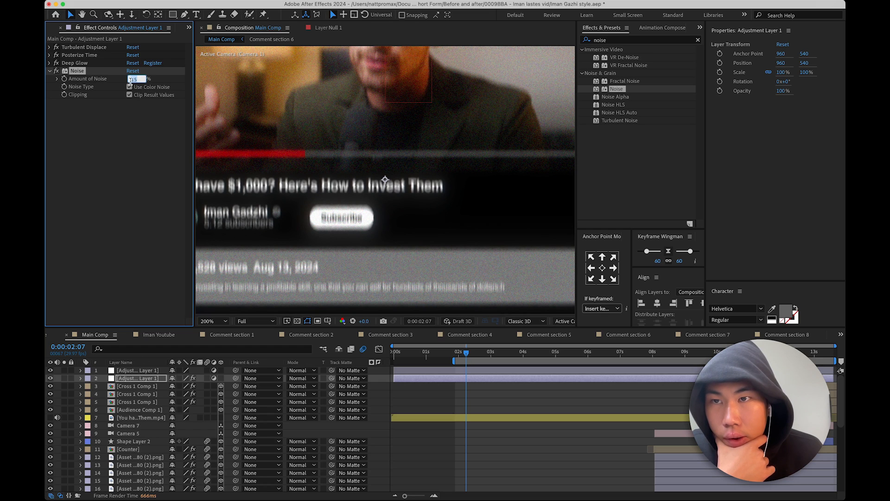
{"action": "key", "text": "Return"}
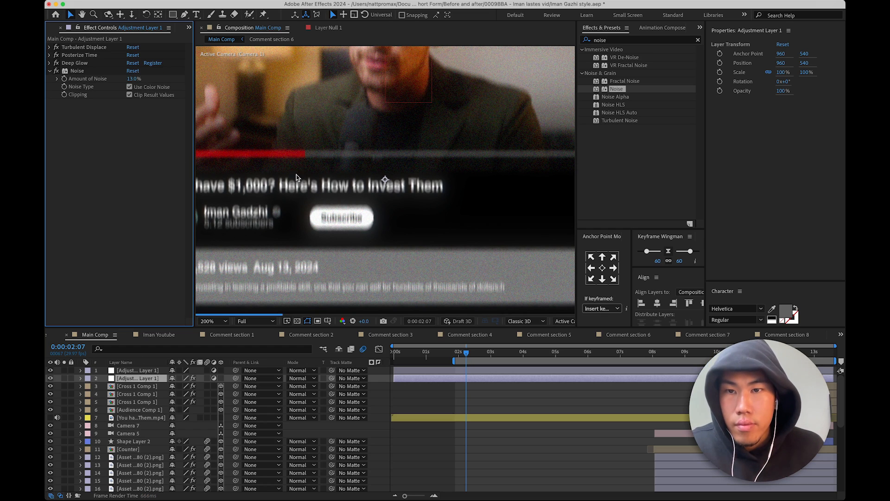
- Check the noise and glow on the comments at 0:00:06:16 and the investment counter at 0:00:09:20
{"action": "key", "text": "comma"}
{"action": "key", "text": "comma"}
{"action": "key", "text": "period"}
{"action": "left_click", "coordinate": [604, 357]}
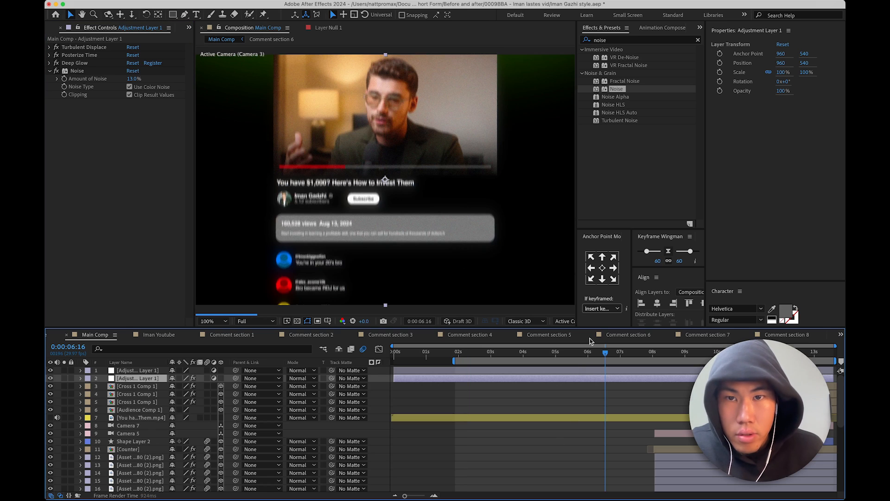
{"action": "key", "text": "comma"}
{"action": "key", "text": "period"}
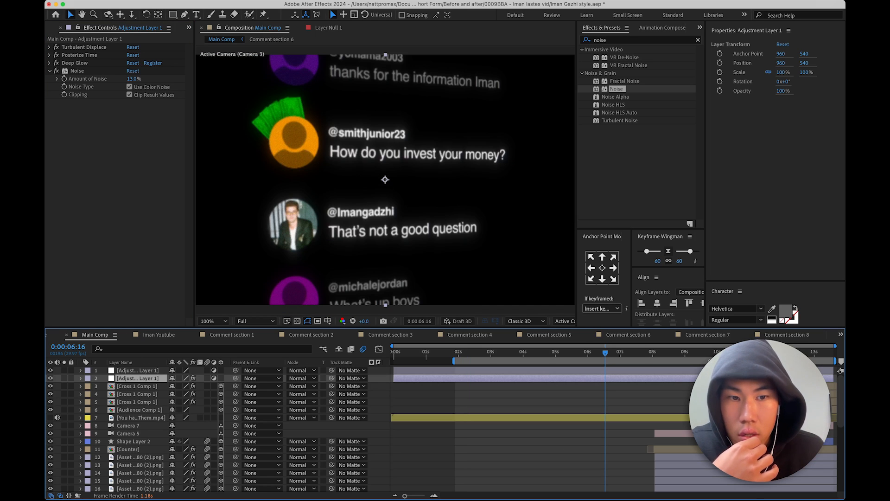
{"action": "scroll", "coordinate": [542, 411], "scroll_direction": "down", "scroll_amount": 1}
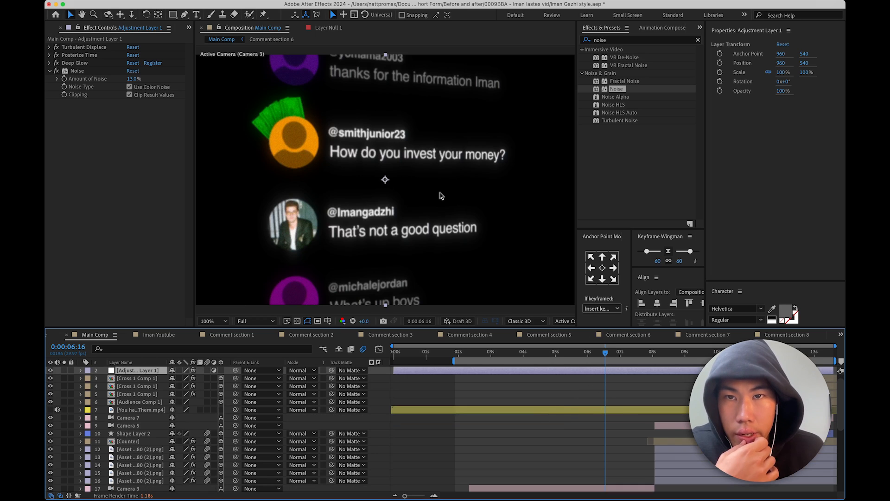
{"action": "key", "text": "comma"}
{"action": "left_click", "coordinate": [708, 353]}
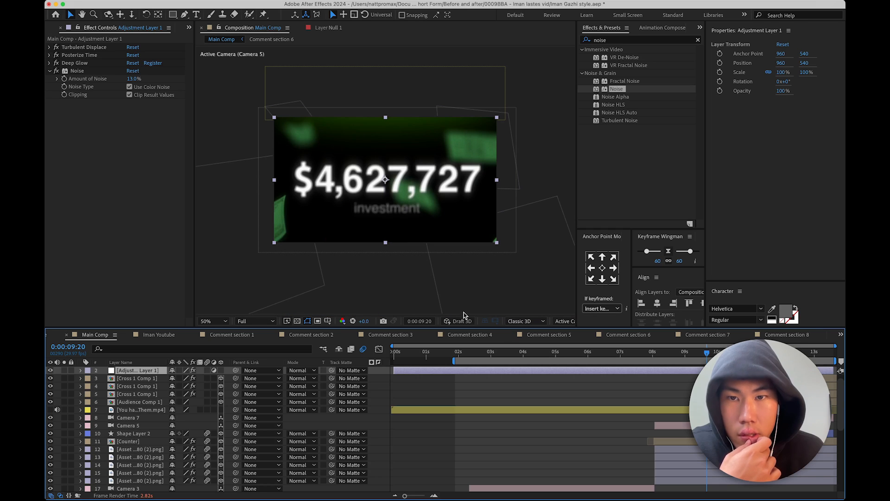
- Play the investment counter shot to 0:00:12:19 and set Deep Glow's exposure to 0.15 on the adjustment layer
{"action": "key", "text": "space"}
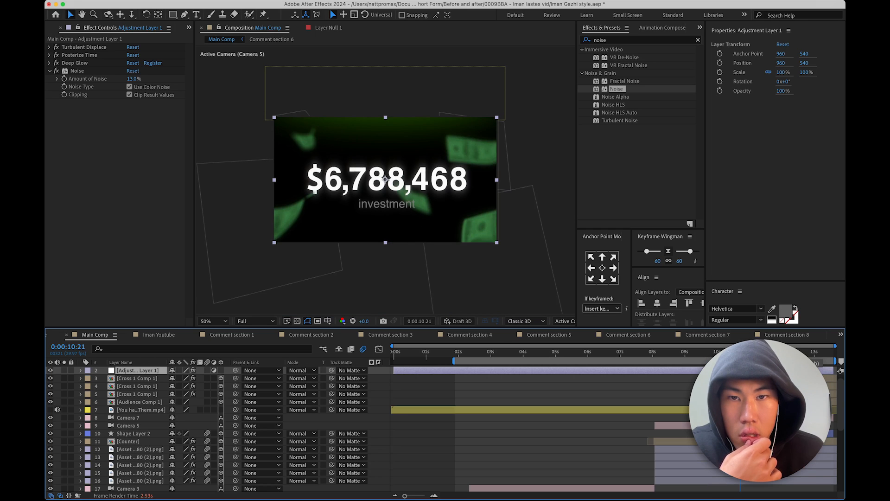
{"action": "key", "text": "space"}
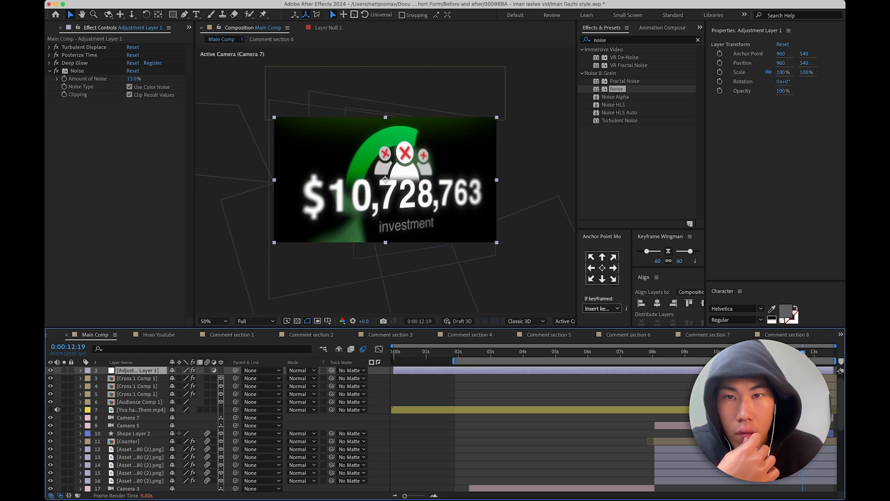
{"action": "left_click", "coordinate": [49, 63]}
{"action": "left_click", "coordinate": [132, 90]}
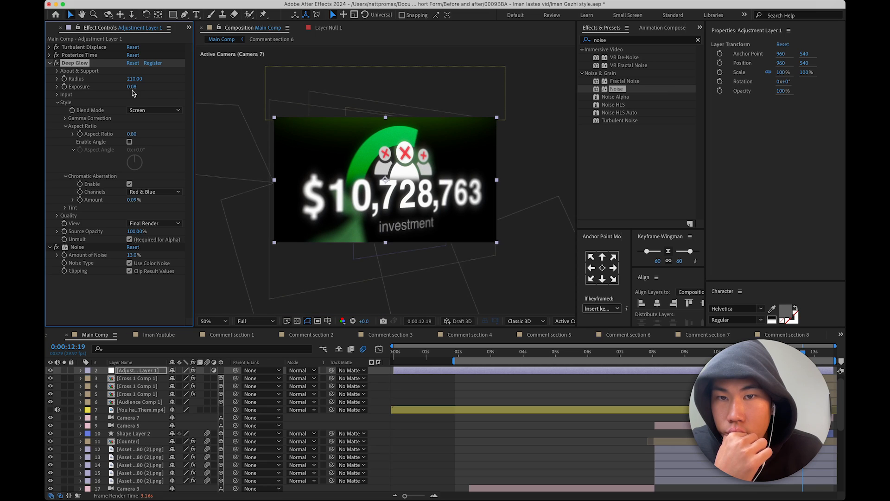
{"action": "left_click_drag", "start_coordinate": [137, 89], "coordinate": [139, 93]}
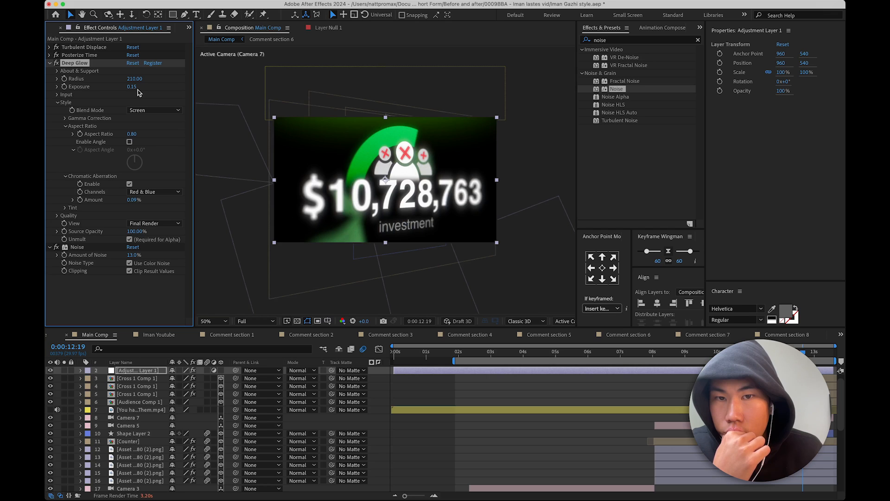
{"action": "left_click", "coordinate": [560, 397]}
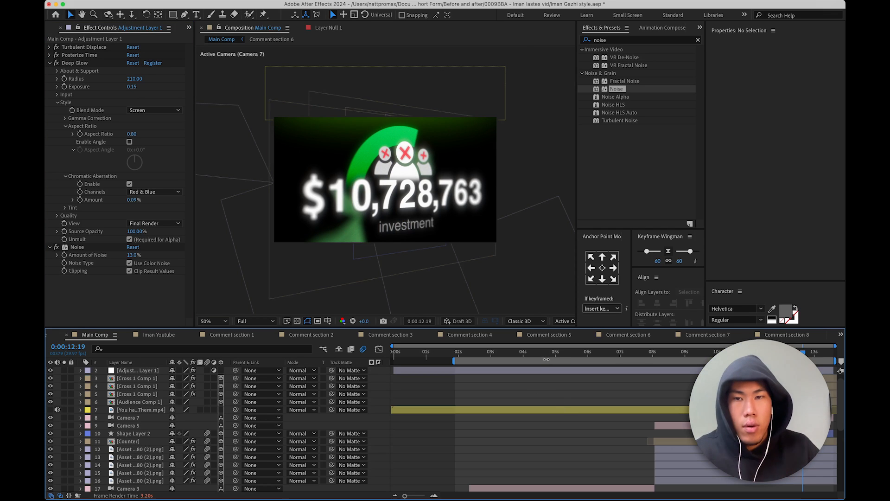
- At 0:00:04:20, move the empty adjustment layer directly beneath the adjustment layer that carries the effects
{"action": "left_click", "coordinate": [546, 359]}
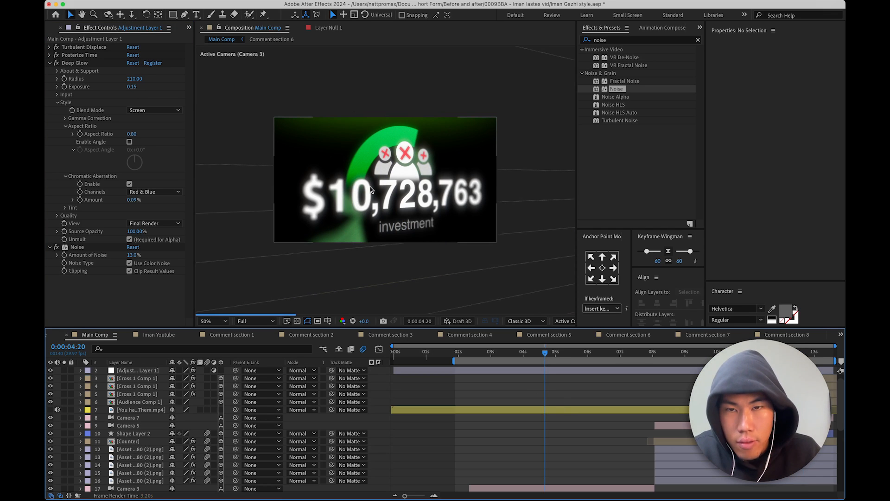
{"action": "scroll", "coordinate": [132, 376], "scroll_direction": "up", "scroll_amount": 1}
{"action": "left_click_drag", "start_coordinate": [134, 371], "coordinate": [139, 391]}
{"action": "left_click", "coordinate": [136, 379]}
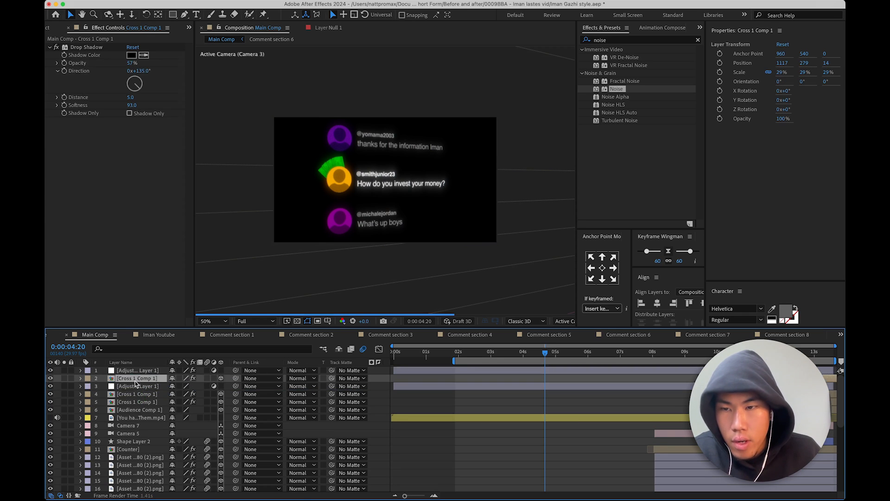
{"action": "left_click_drag", "start_coordinate": [136, 384], "coordinate": [137, 380]}
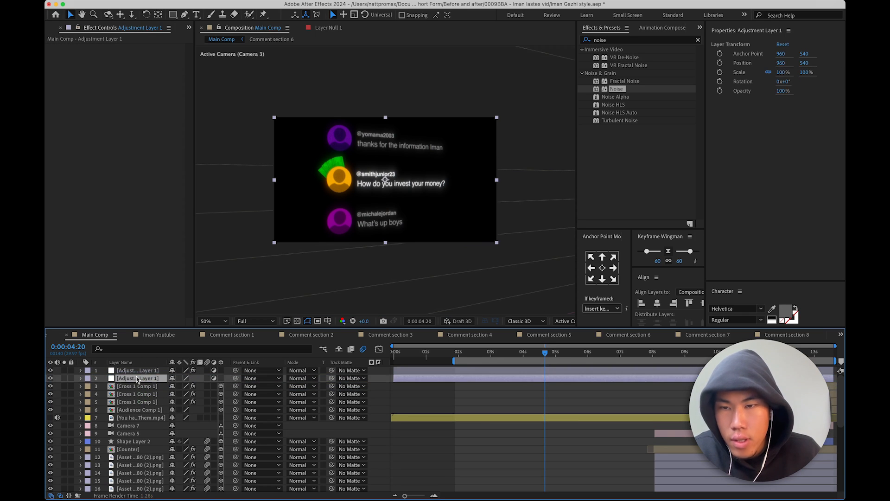
- Apply CC Vignette to the lower, empty adjustment layer with an amount of 175 and an angle of view of 44.8
{"action": "left_click", "coordinate": [614, 41]}
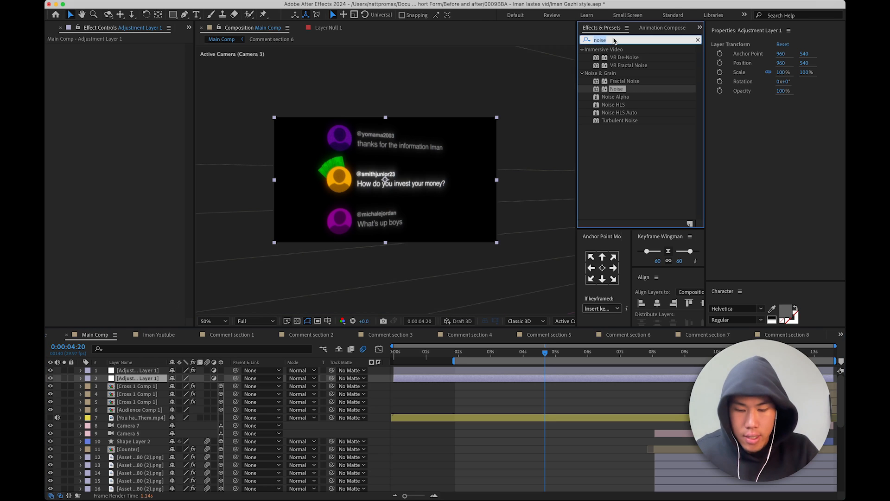
{"action": "type", "text": "vigne"}
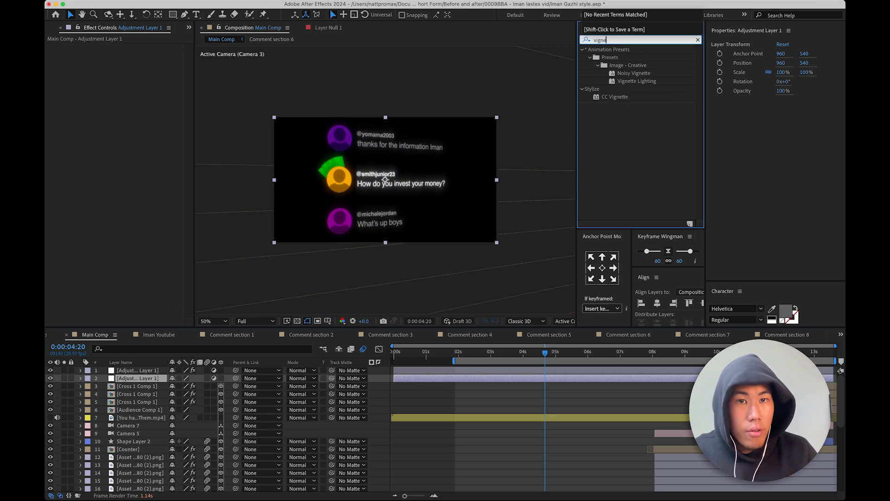
{"action": "left_click_drag", "start_coordinate": [617, 101], "coordinate": [138, 378]}
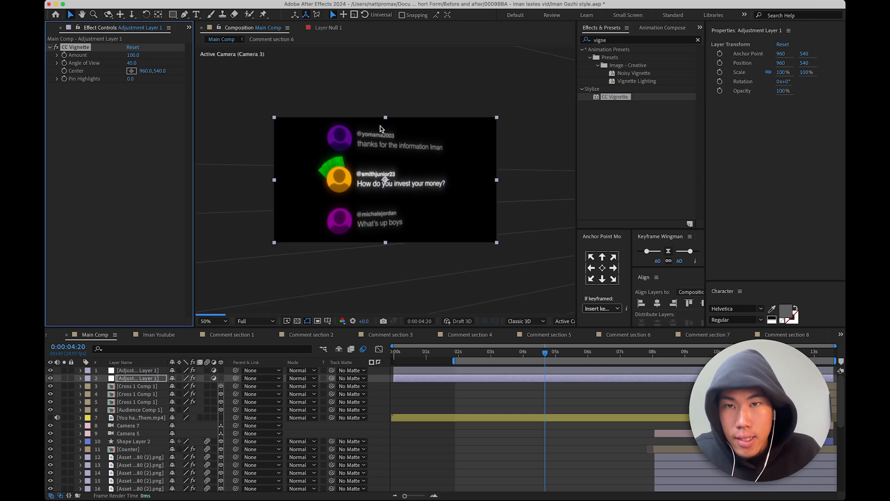
{"action": "mouse_move", "coordinate": [134, 54]}
{"action": "left_mouse_down"}
{"action": "mouse_move", "coordinate": [177, 60]}
{"action": "mouse_move", "coordinate": [123, 66]}
{"action": "left_mouse_up"}
- Check the vignette on the opening video shot at 0:00:00:22 and on the investment counter at 0:00:10:18
{"action": "left_click", "coordinate": [417, 356]}
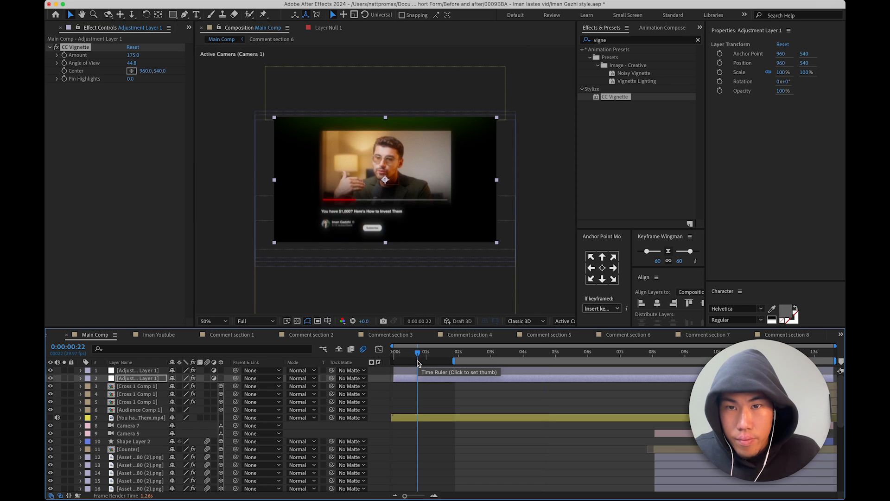
{"action": "left_click_drag", "start_coordinate": [417, 356], "coordinate": [736, 369]}
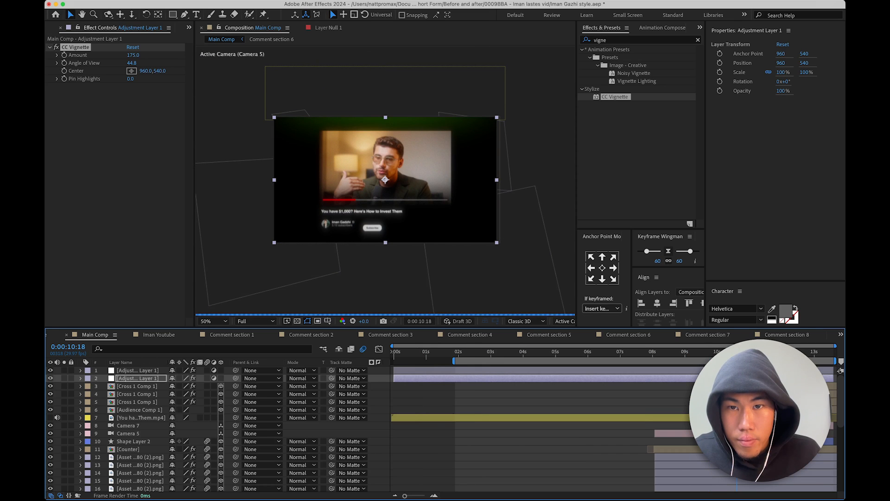
{"action": "left_click", "coordinate": [56, 48]}
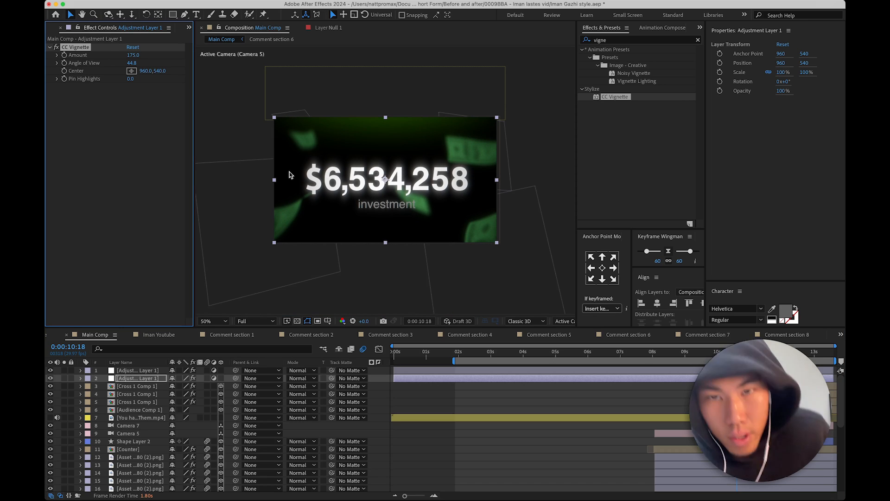
{"action": "left_click", "coordinate": [135, 370]}
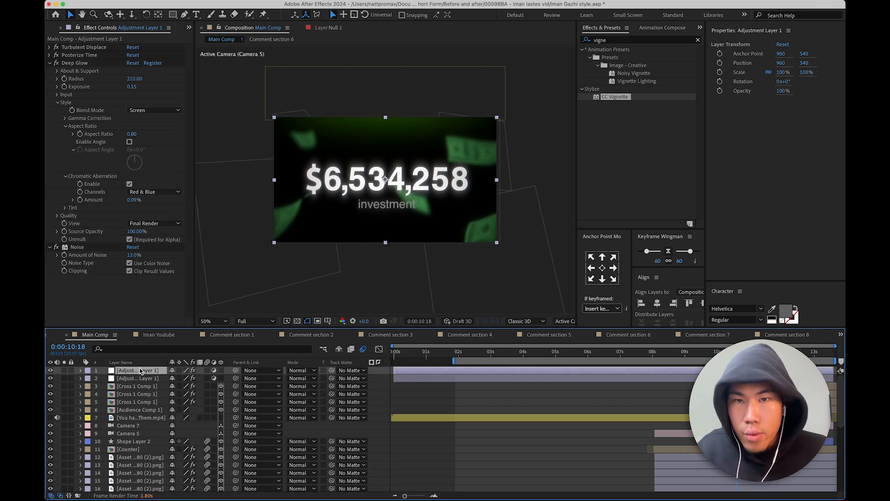
{"action": "left_click", "coordinate": [552, 335]}
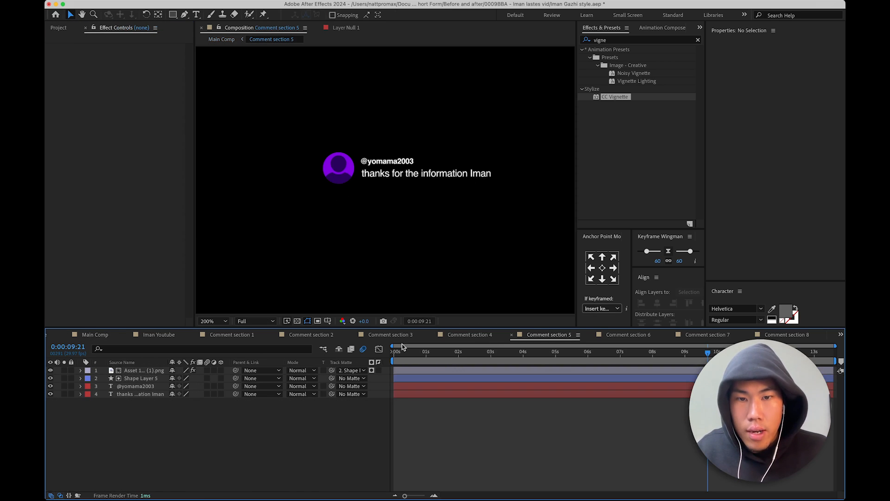
{"action": "left_click", "coordinate": [98, 336]}
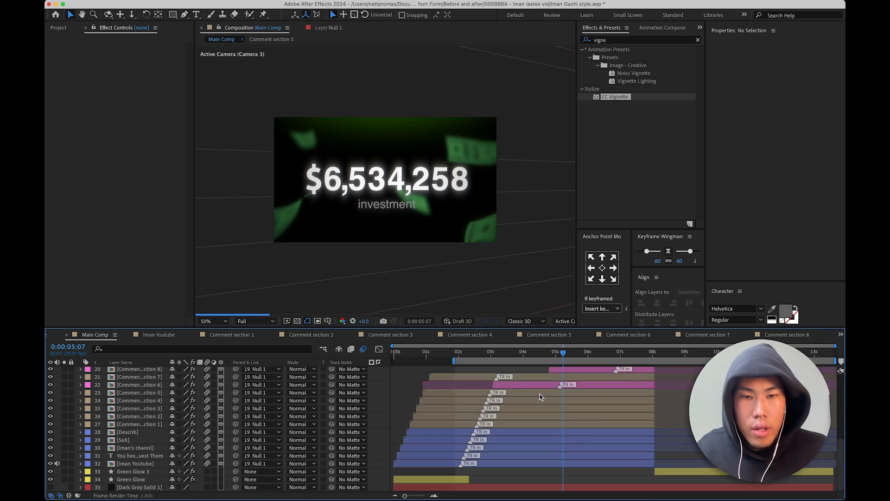
- Set the iris shape of Camera 3 to Hexagon at 0:00:05:07 in Main Comp
{"action": "scroll", "coordinate": [578, 419], "scroll_direction": "down", "scroll_amount": 5}
{"action": "scroll", "coordinate": [582, 432], "scroll_direction": "up", "scroll_amount": 3}
{"action": "scroll", "coordinate": [550, 472], "scroll_direction": "down", "scroll_amount": 1}
{"action": "left_click", "coordinate": [534, 471]}
{"action": "scroll", "coordinate": [302, 208], "scroll_direction": "up", "scroll_amount": 1}
{"action": "scroll", "coordinate": [388, 193], "scroll_direction": "down", "scroll_amount": 1}
{"action": "scroll", "coordinate": [387, 193], "scroll_direction": "up", "scroll_amount": 1}
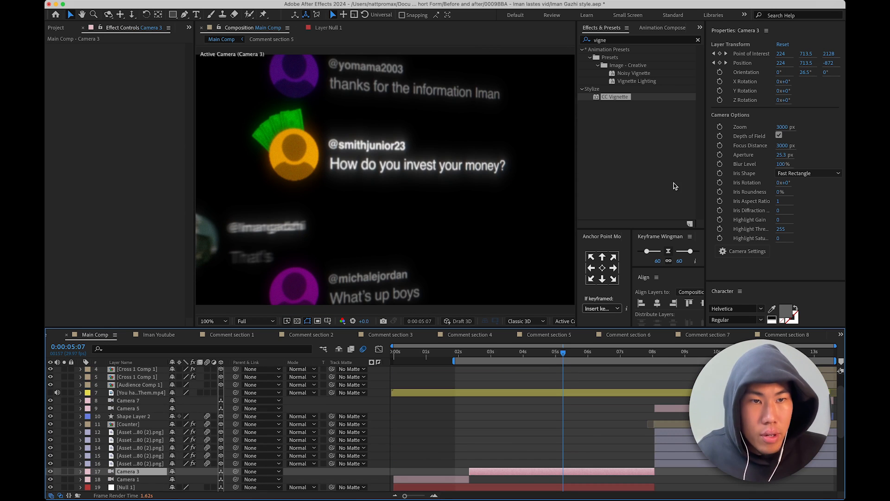
{"action": "left_click", "coordinate": [808, 175]}
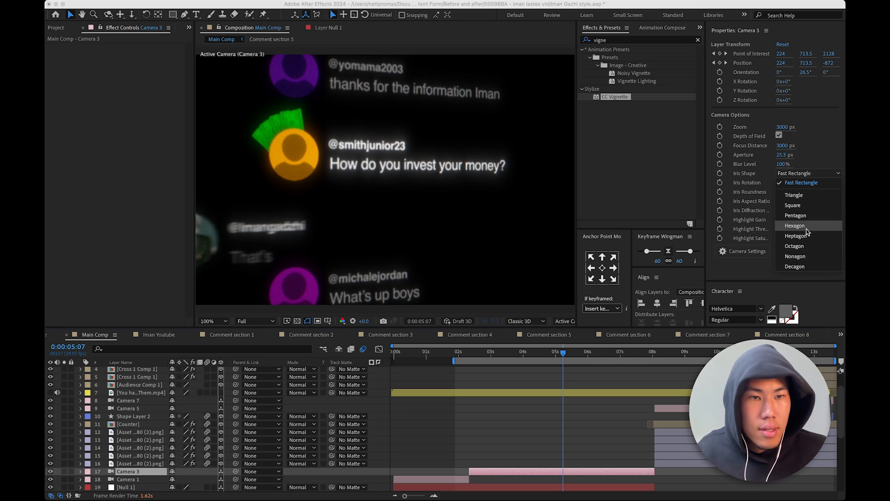
{"action": "left_click", "coordinate": [795, 225]}
{"action": "scroll", "coordinate": [459, 204], "scroll_direction": "down", "scroll_amount": 1}
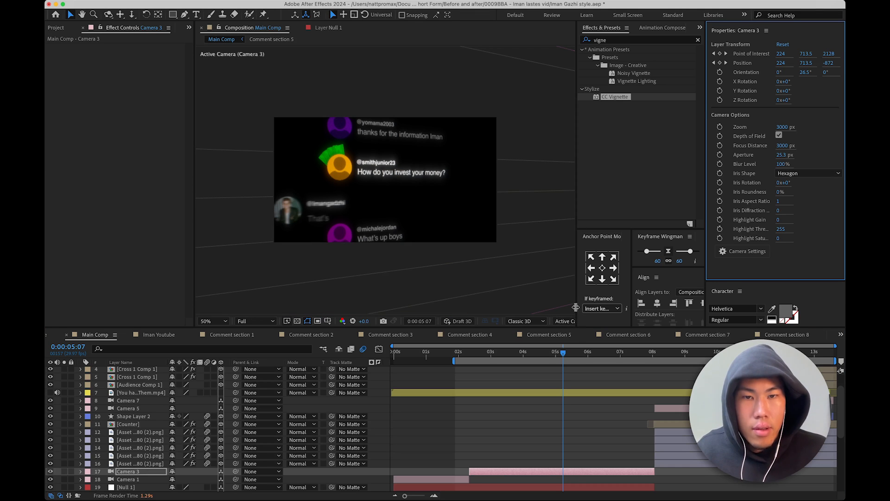
- Set Camera 3's focus distance to 970 px using the Top view, and return to the active camera view
{"action": "left_click", "coordinate": [564, 321]}
{"action": "left_click", "coordinate": [568, 214]}
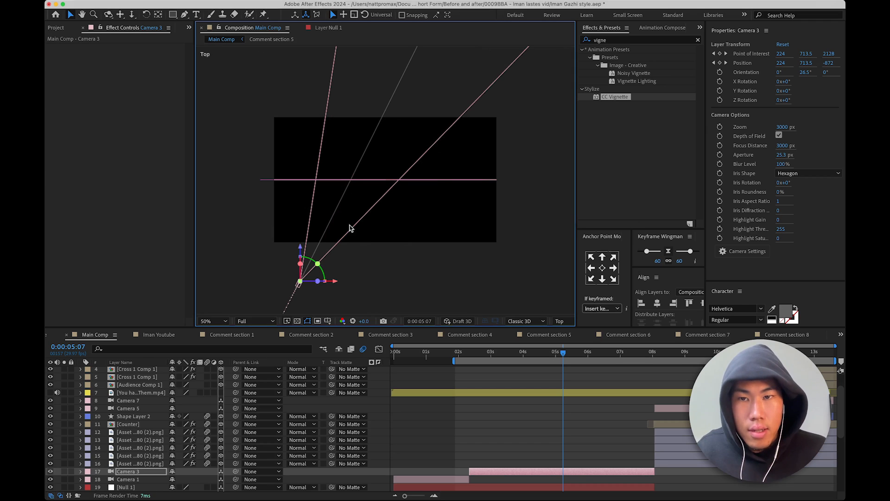
{"action": "left_click_drag", "start_coordinate": [783, 145], "coordinate": [520, 166]}
{"action": "left_click", "coordinate": [560, 321]}
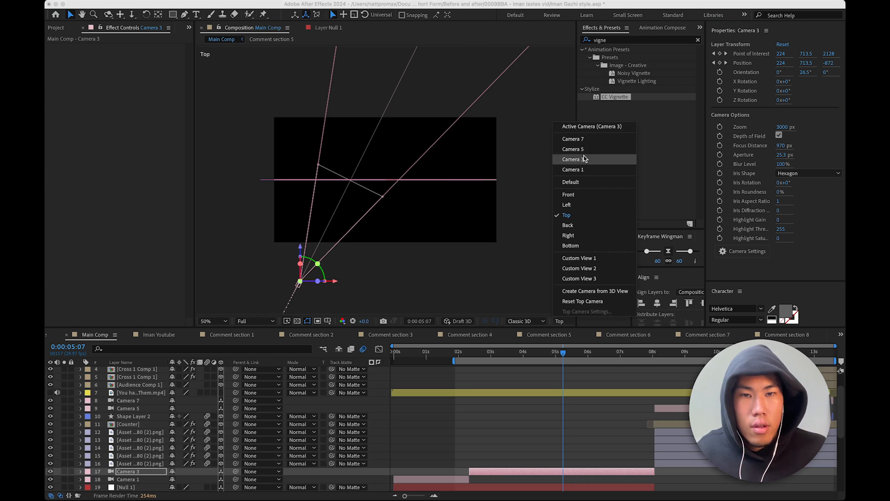
{"action": "left_click", "coordinate": [590, 132]}
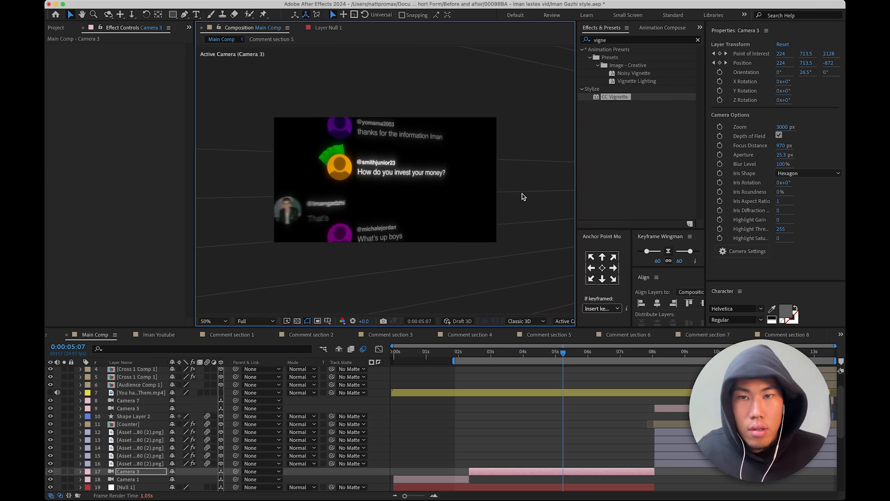
- Set Camera 3's aperture to 265.3 px and its blur level to 121%
{"action": "left_click_drag", "start_coordinate": [784, 155], "coordinate": [792, 163]}
{"action": "key", "text": "/"}
{"action": "left_click_drag", "start_coordinate": [781, 155], "coordinate": [784, 158]}
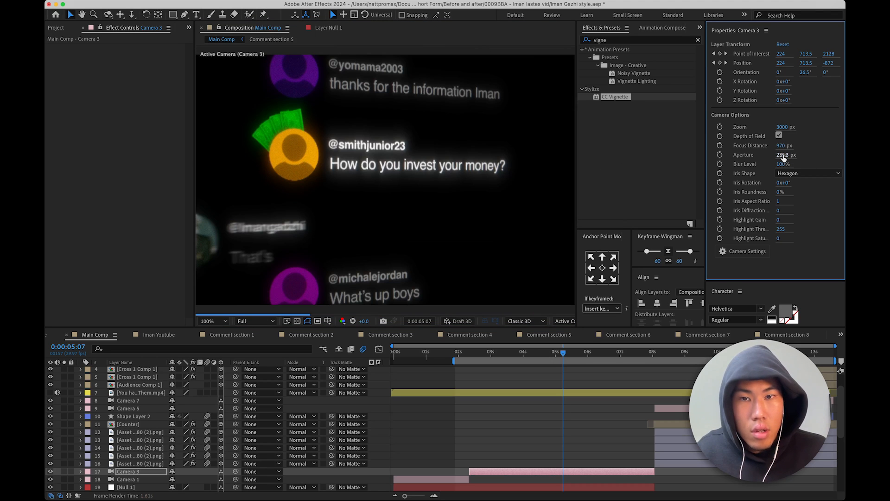
{"action": "left_click_drag", "start_coordinate": [783, 158], "coordinate": [794, 164]}
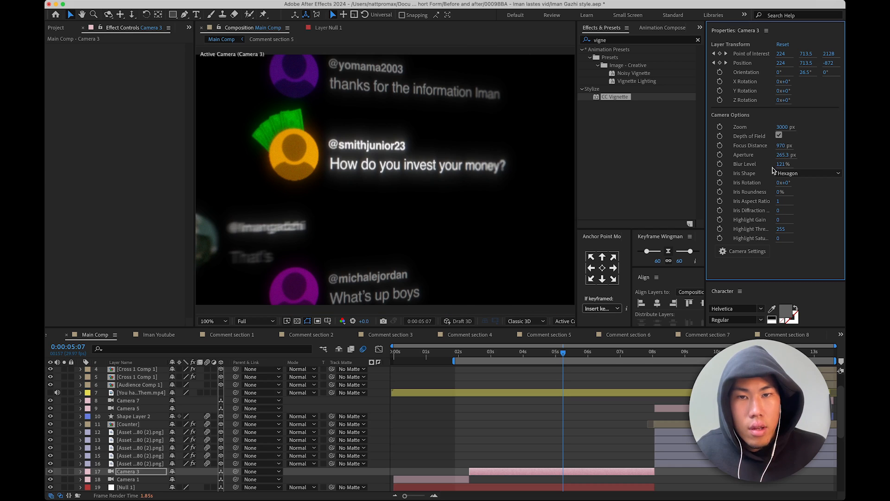
{"action": "key", "text": "comma"}
{"action": "left_click", "coordinate": [522, 424]}
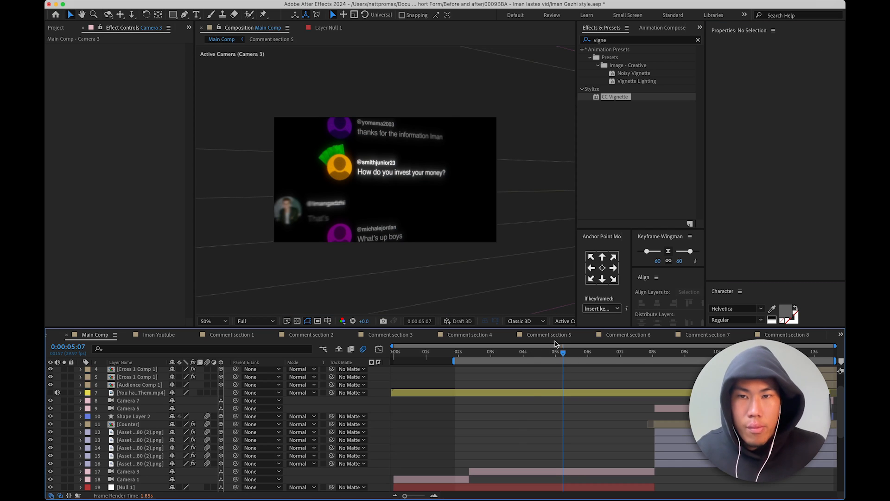
- Review the glow, blur and vignette on the comments from 0:00:05:19, the opening video shot, and the counter at 0:00:13:17
{"action": "left_click", "coordinate": [576, 355]}
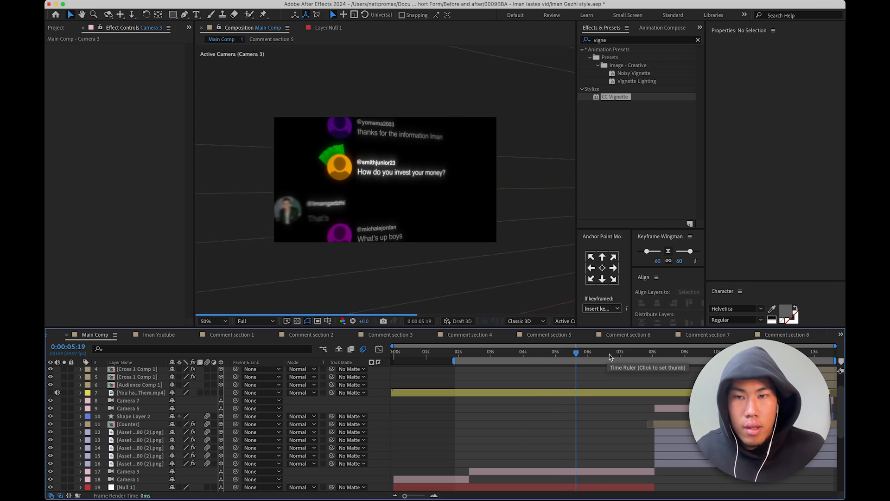
{"action": "left_click", "coordinate": [614, 356]}
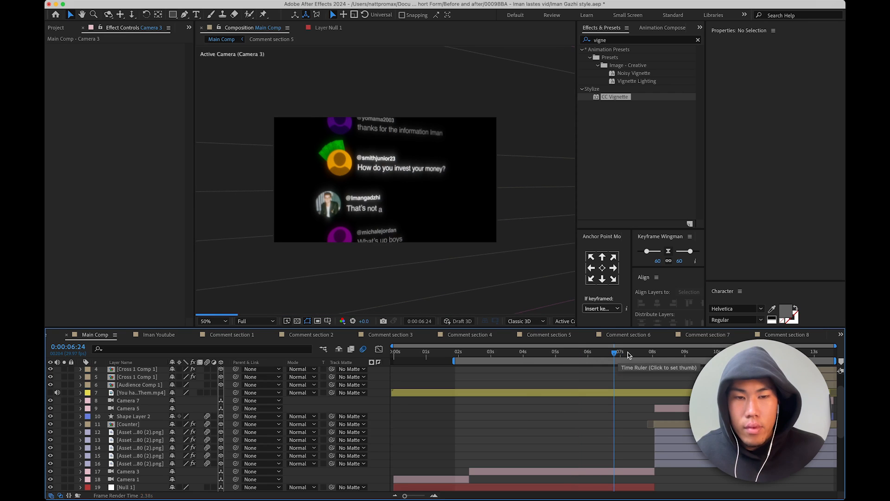
{"action": "left_click", "coordinate": [635, 355]}
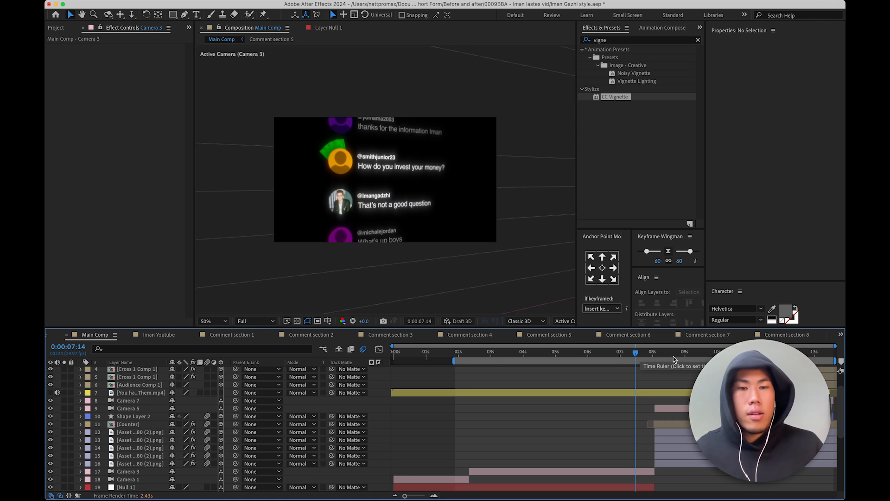
{"action": "left_click", "coordinate": [419, 356]}
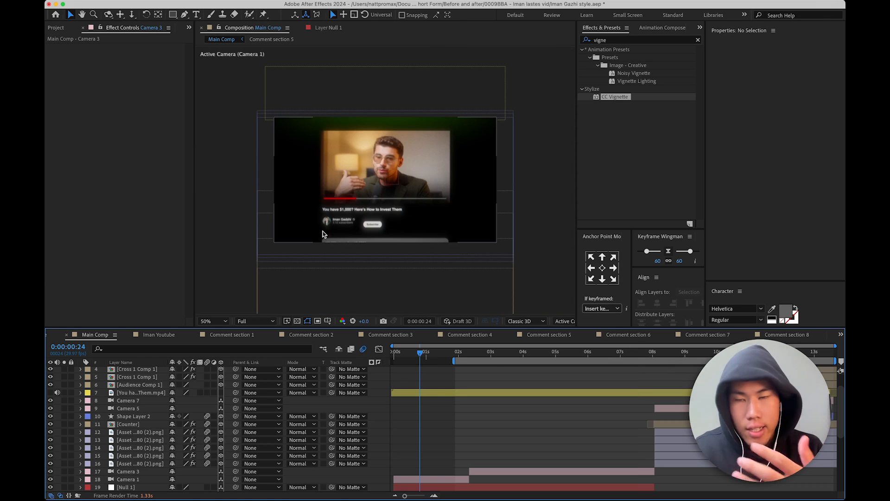
{"action": "left_click", "coordinate": [427, 355]}
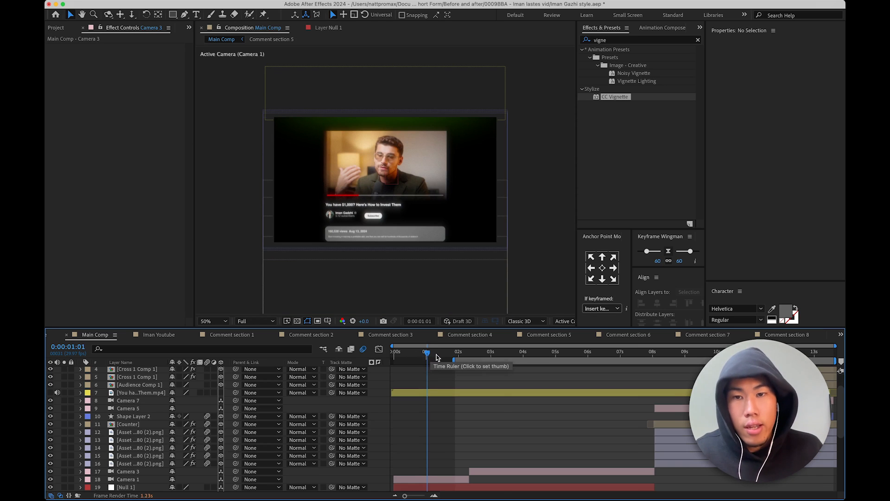
{"action": "left_click", "coordinate": [440, 356]}
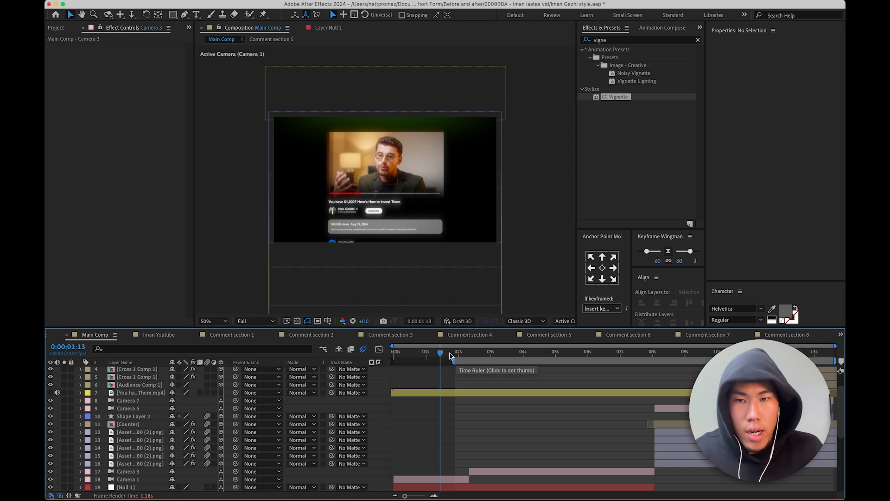
{"action": "left_click", "coordinate": [449, 355]}
{"action": "left_click", "coordinate": [459, 356]}
{"action": "left_click", "coordinate": [466, 357]}
{"action": "left_click", "coordinate": [473, 357]}
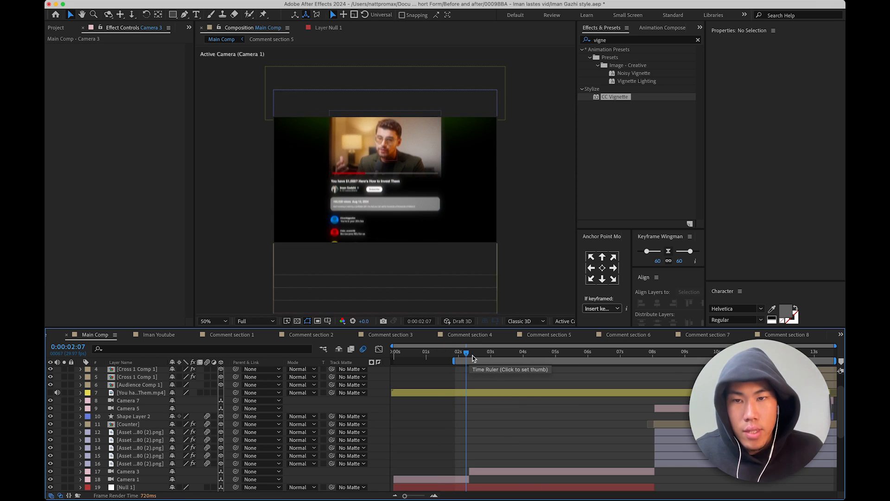
{"action": "left_click", "coordinate": [491, 357]}
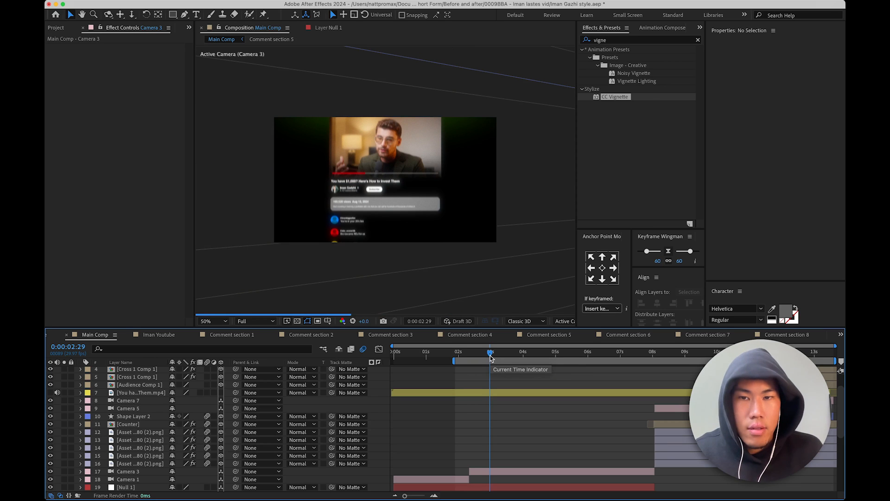
{"action": "left_click", "coordinate": [520, 353]}
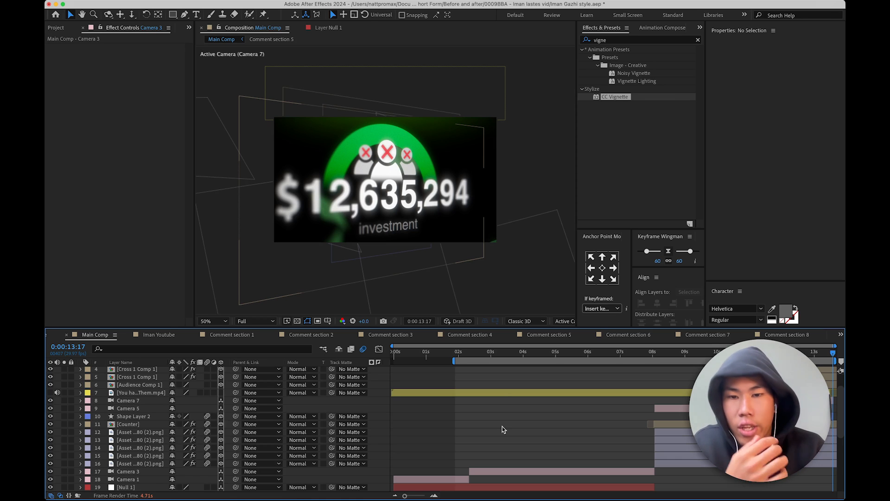
- Delete the You ha...Them.mp4 footage layer from Main Comp
{"action": "left_click", "coordinate": [496, 392]}
{"action": "key", "text": "Delete"}
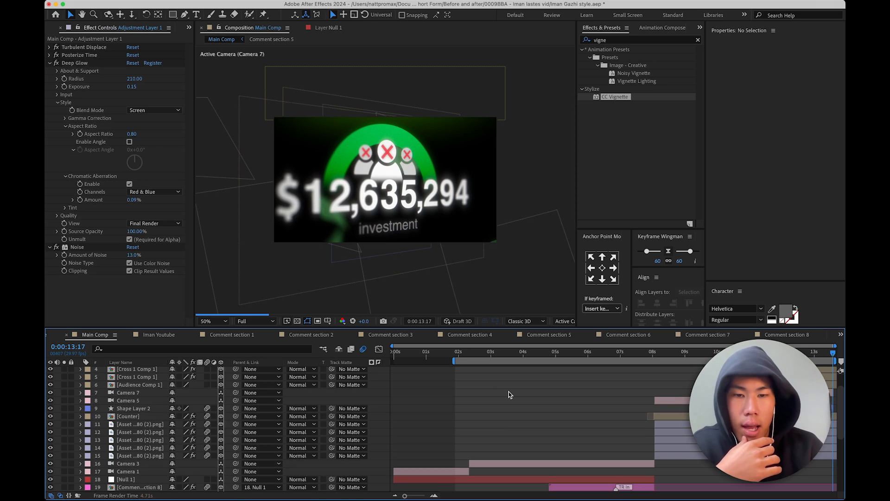